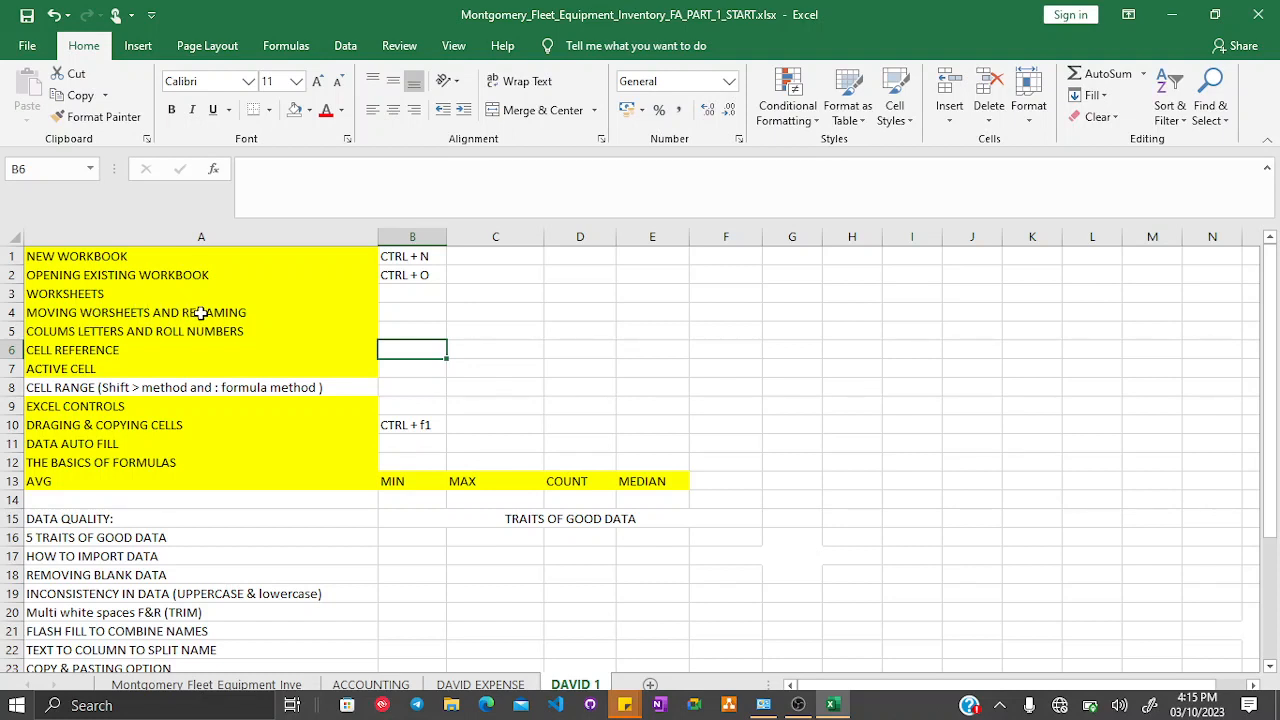
left_click(9, 331)
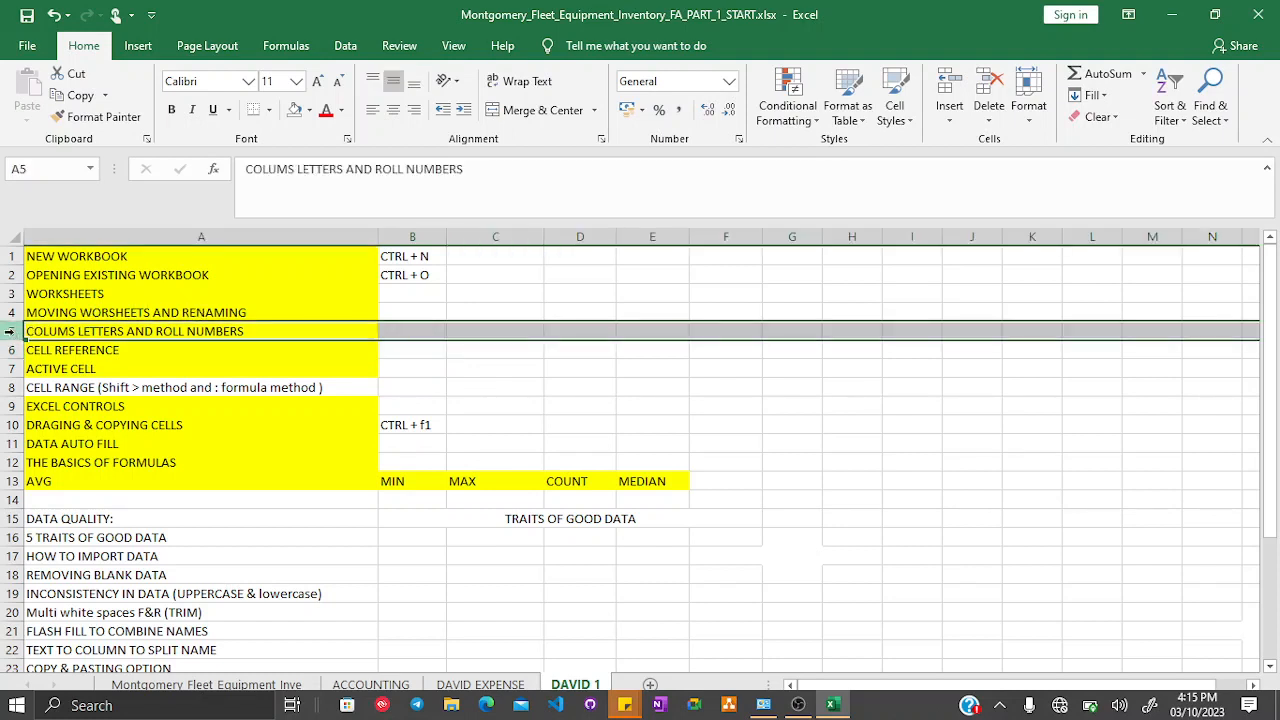
left_click(138, 331)
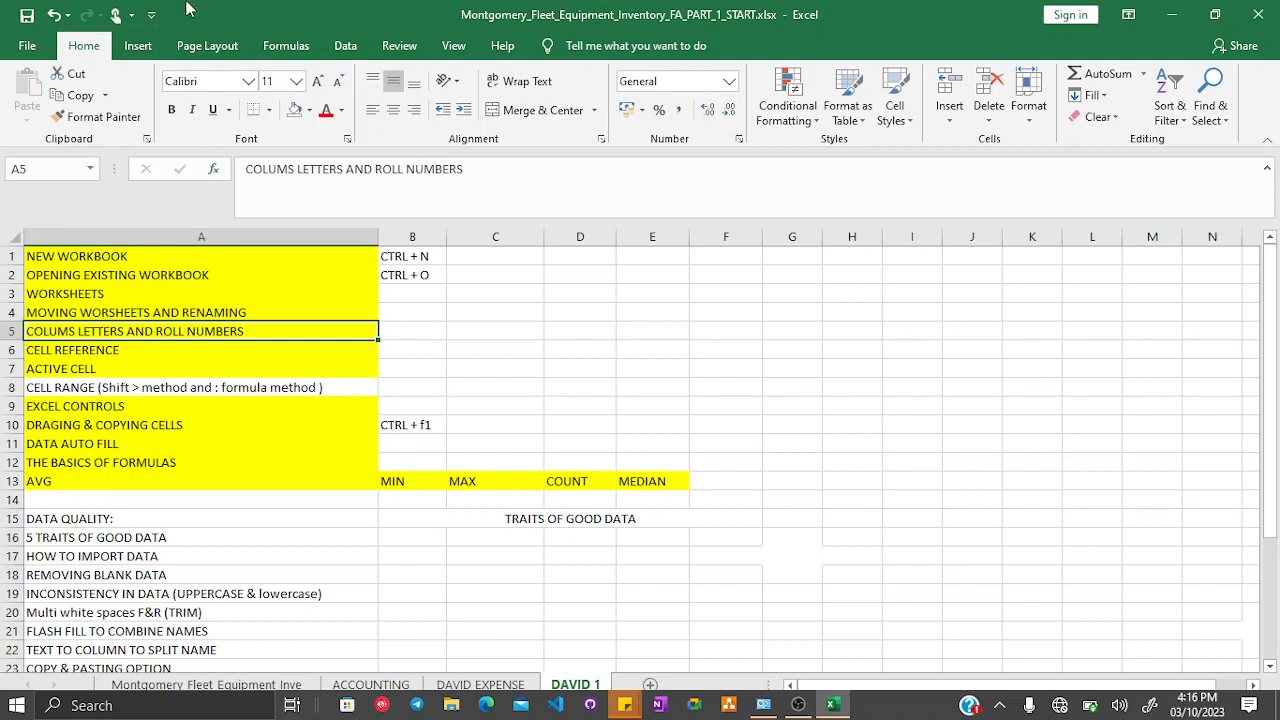
key("ctrl+F1")
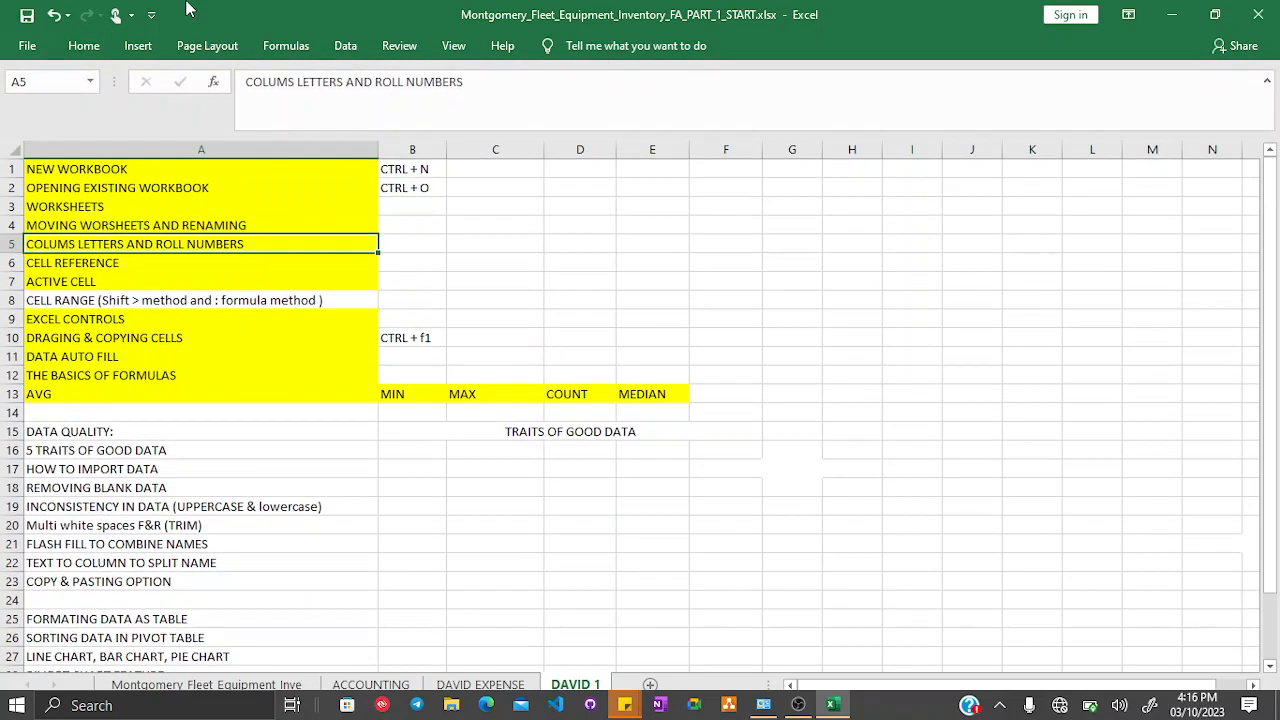
key("ctrl+F1")
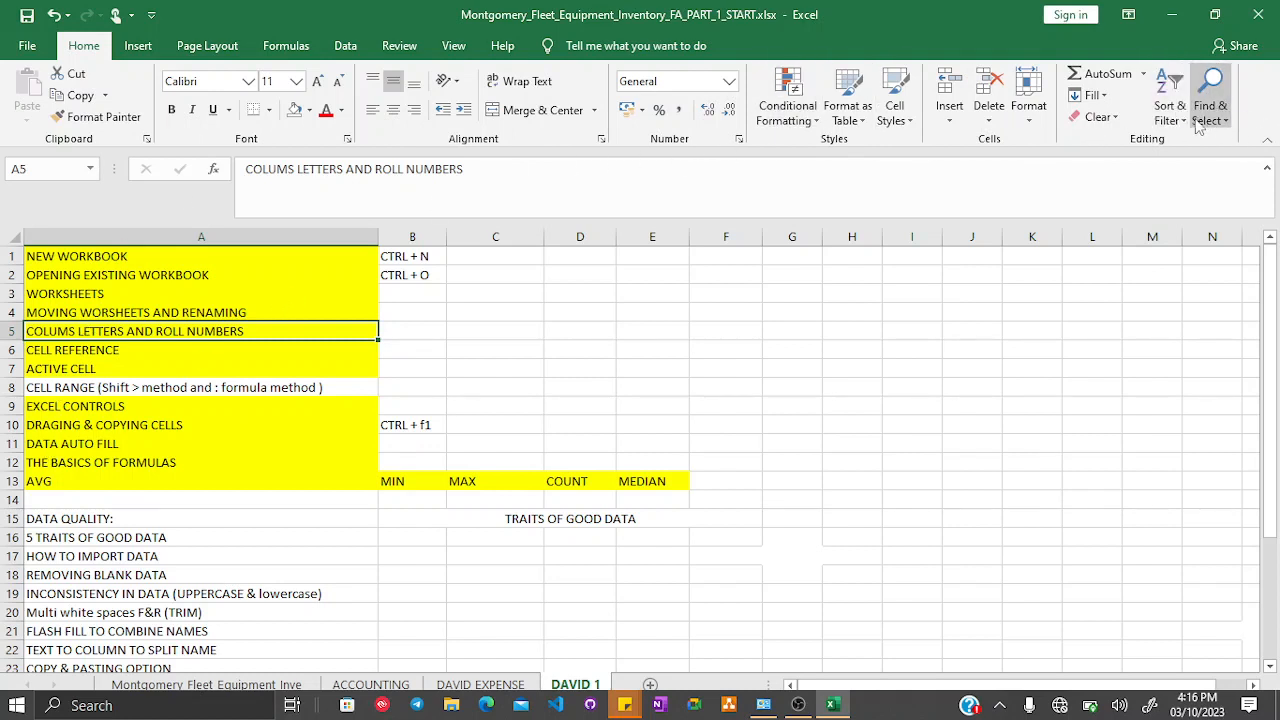
- Browse the topic list and the MIN, MAX, COUNT and MEDIAN header cells, selecting cells and a sample range
left_click(1146, 74)
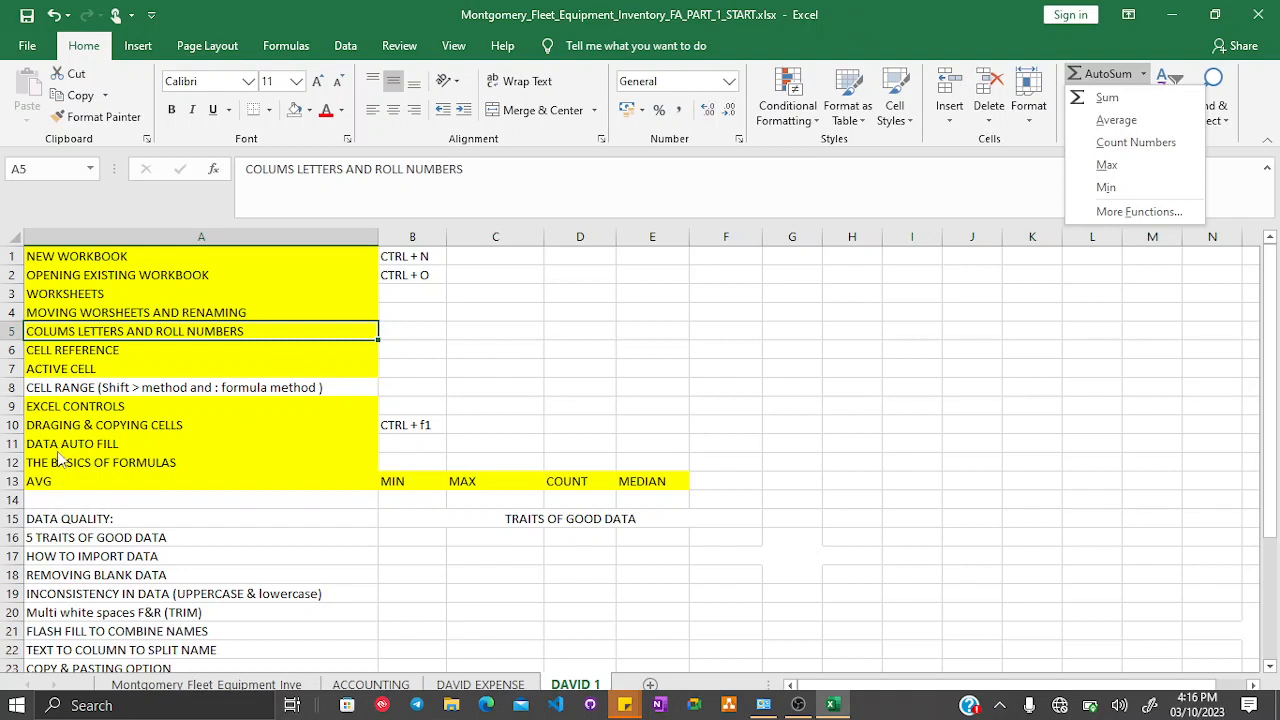
left_click(68, 412)
left_click(61, 426)
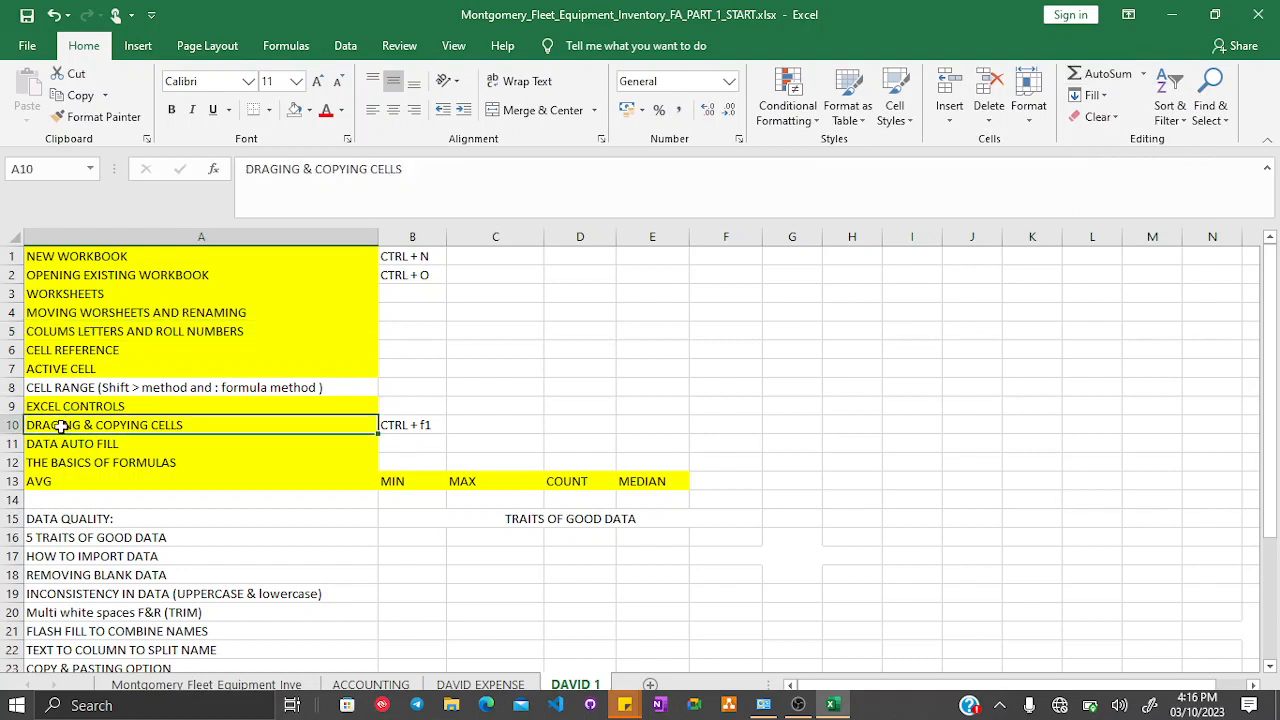
left_click_drag(503, 289, 754, 434)
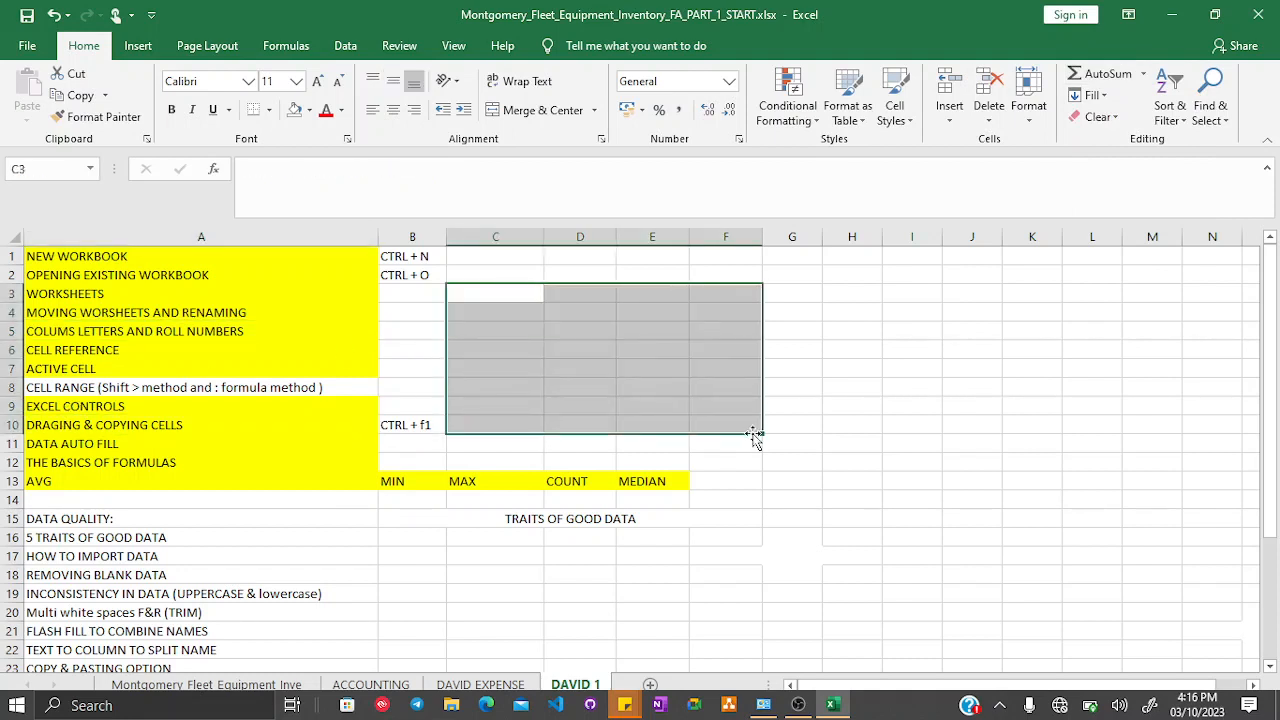
left_click(461, 384)
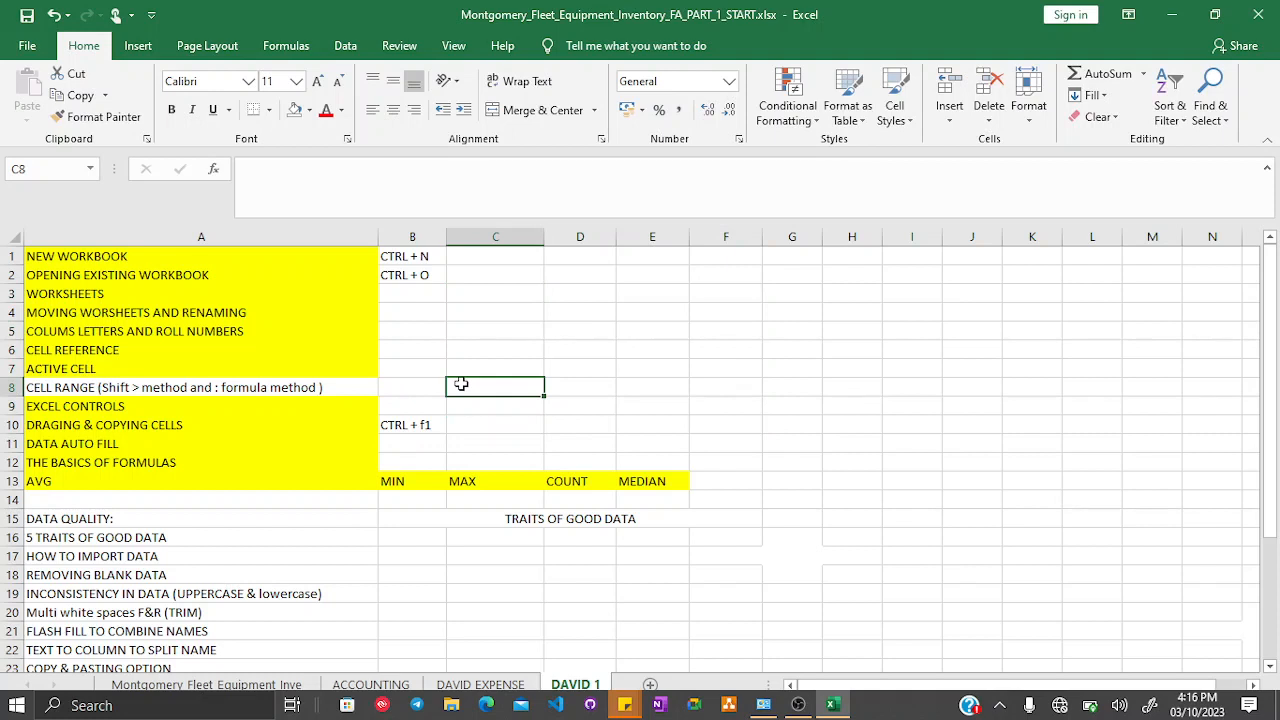
left_click(47, 441)
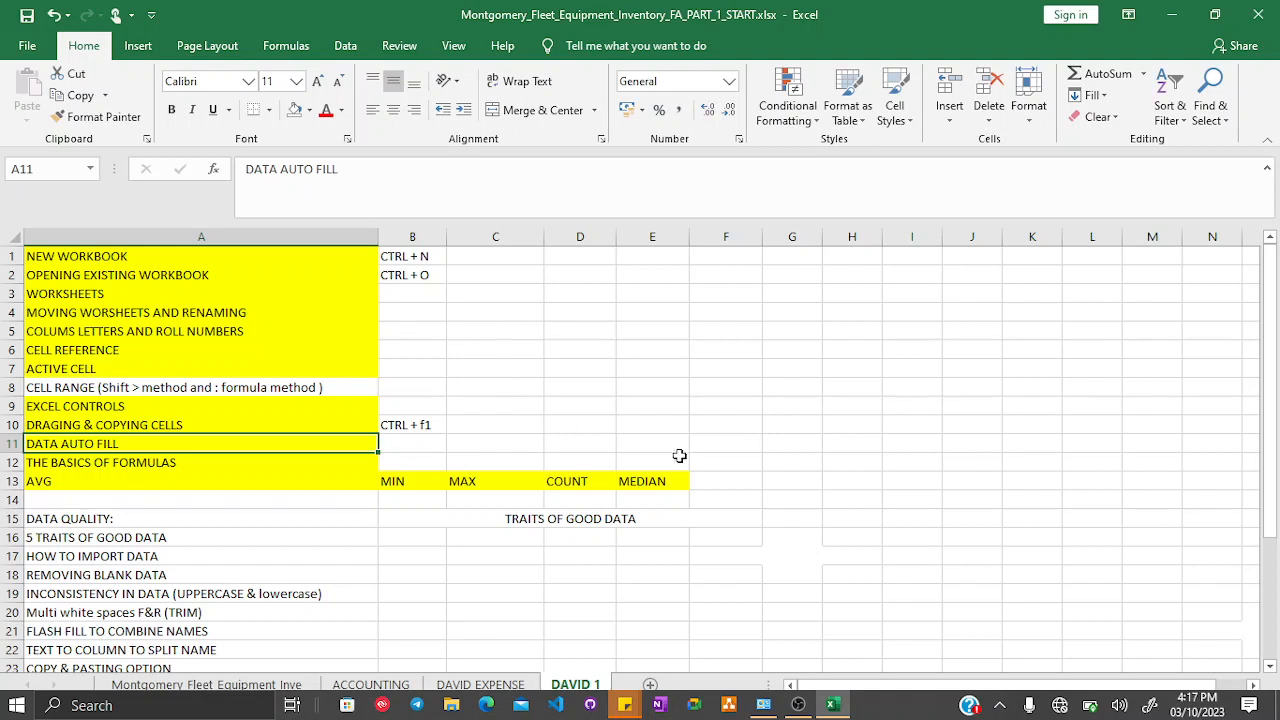
left_click(783, 295)
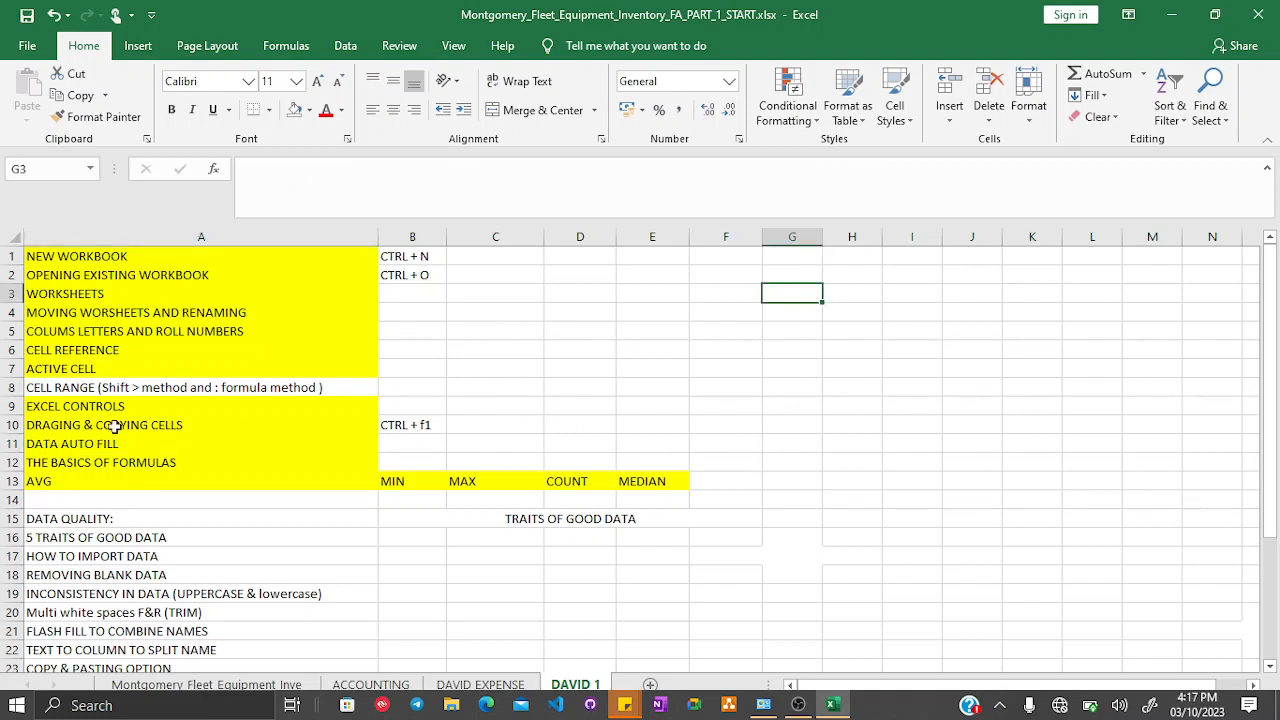
left_click(97, 461)
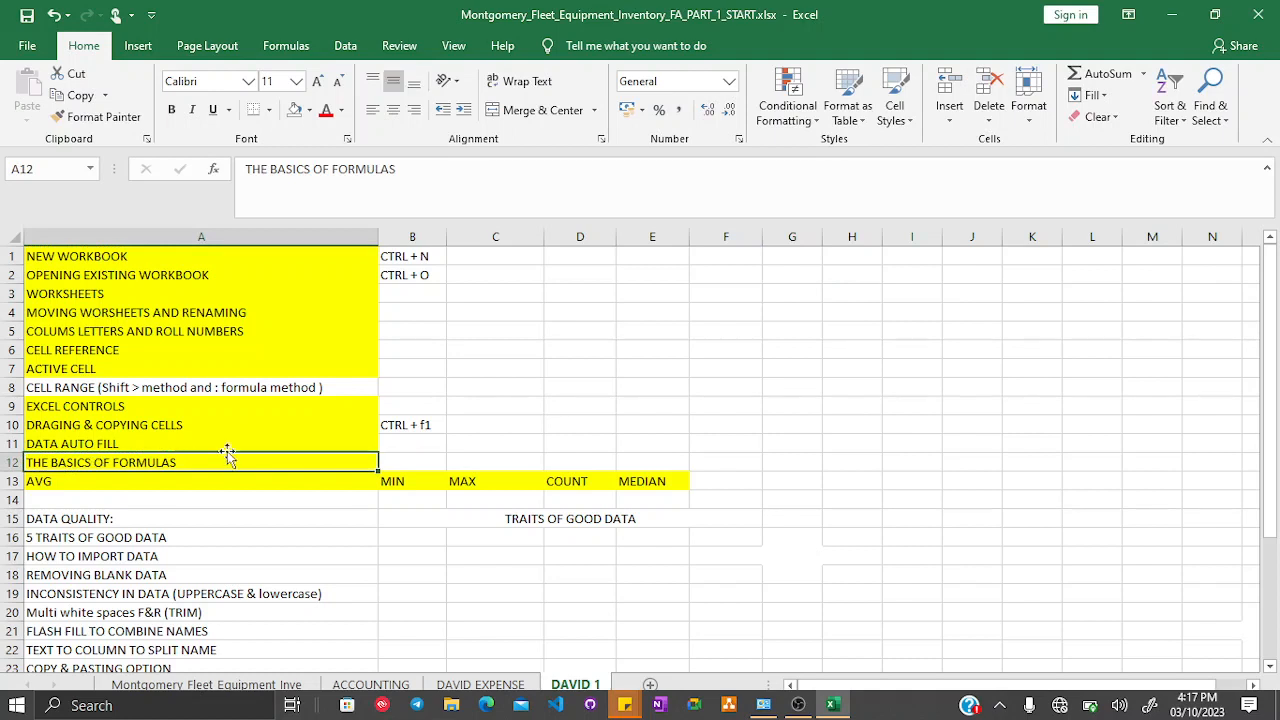
left_click(37, 481)
left_click(432, 487)
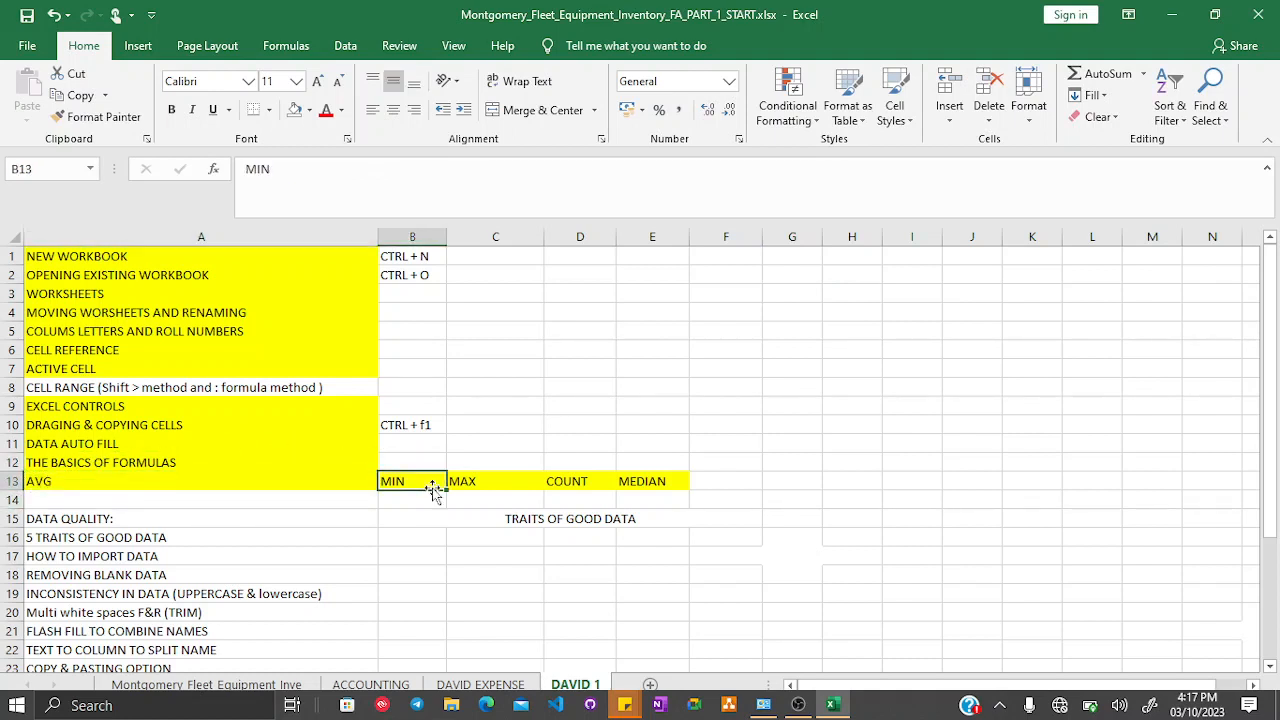
left_click(498, 481)
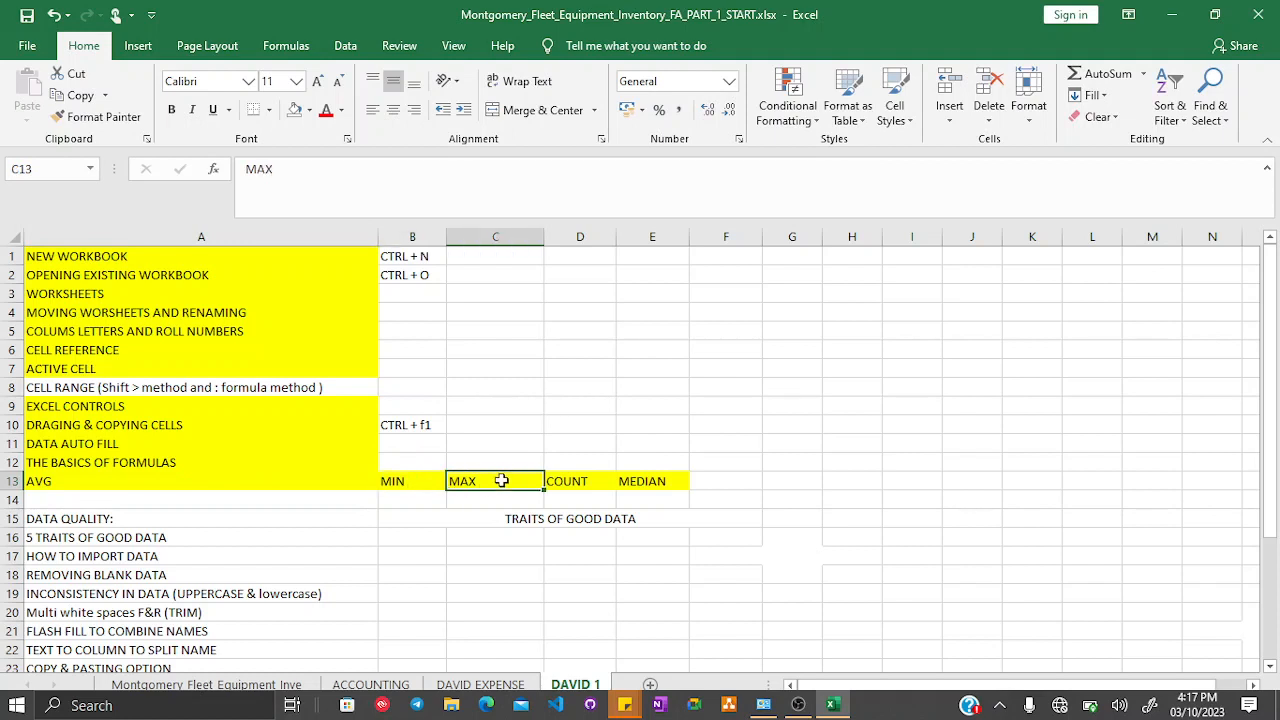
left_click(587, 480)
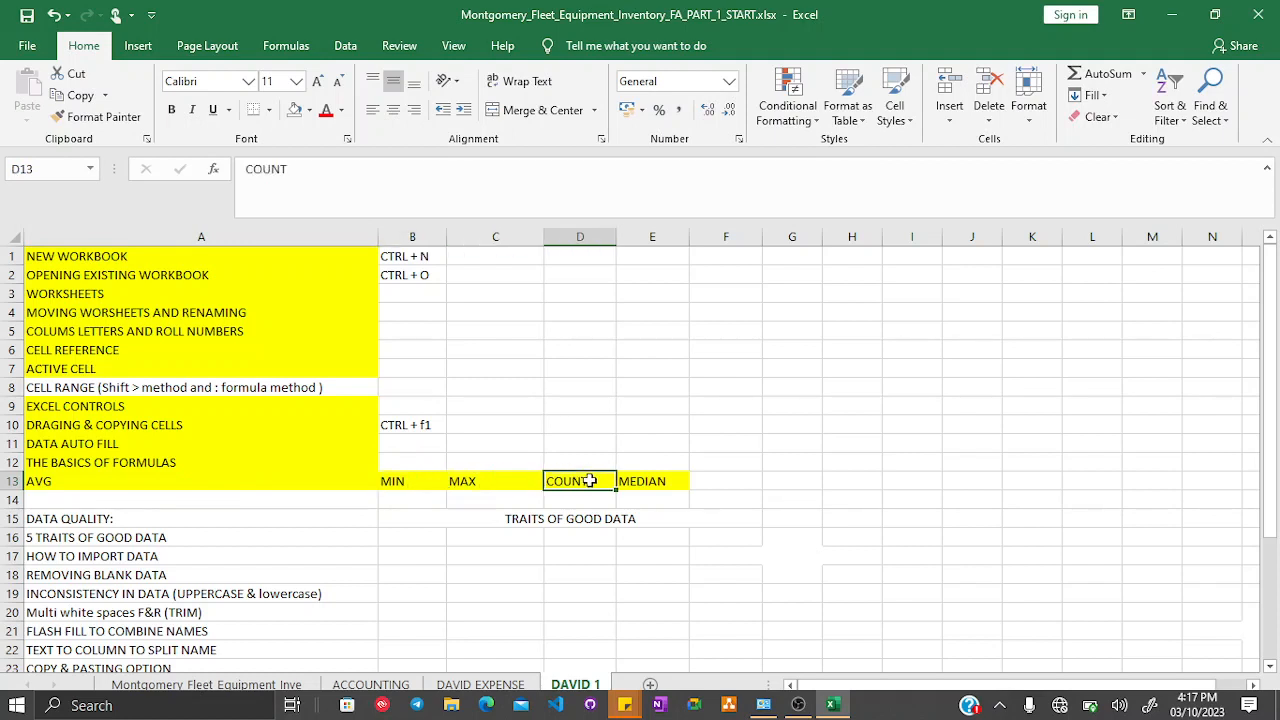
left_click(657, 478)
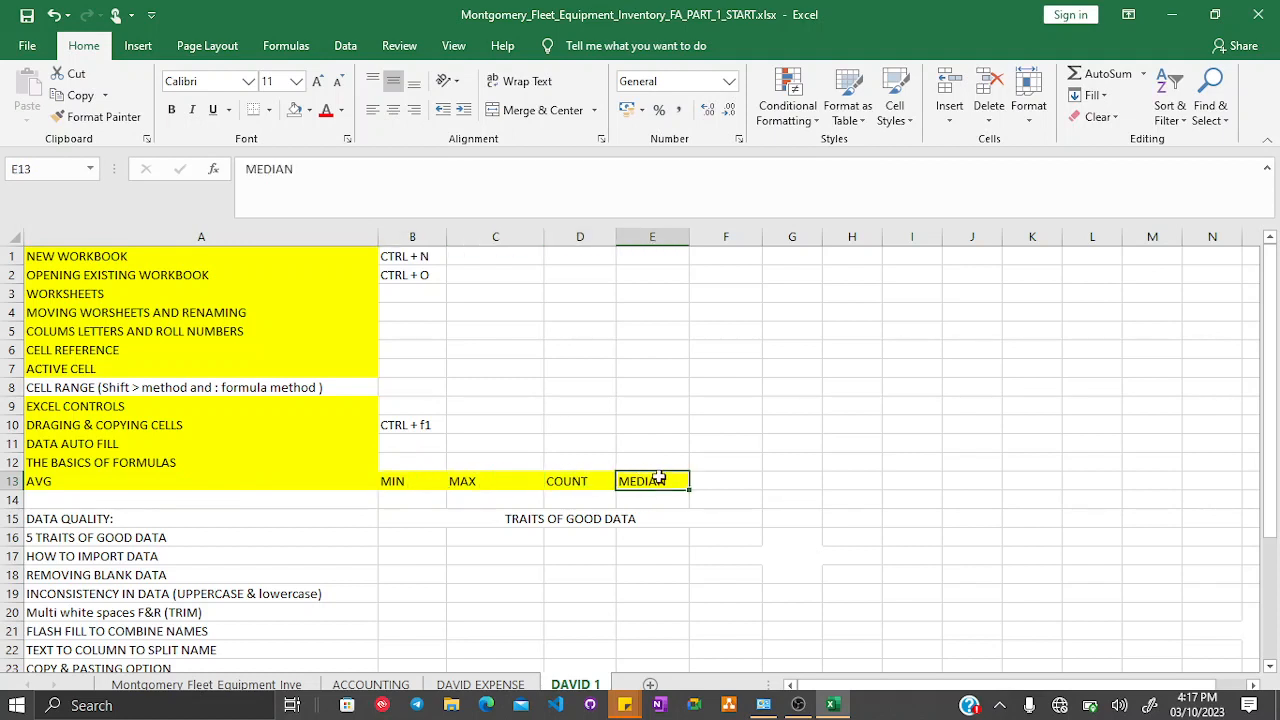
- Open Insert Function from the MEDIAN cell and search for the MAX, MIN and COUNT functions without inserting any
left_click(1146, 76)
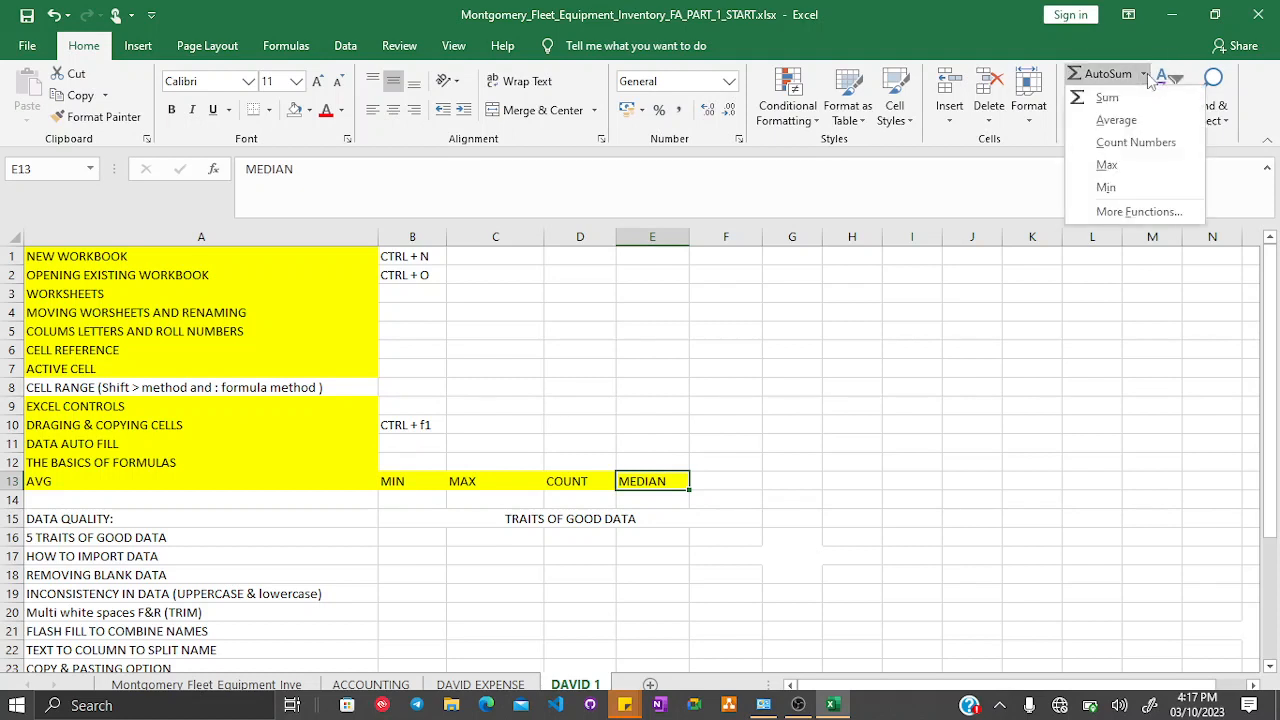
left_click(1125, 212)
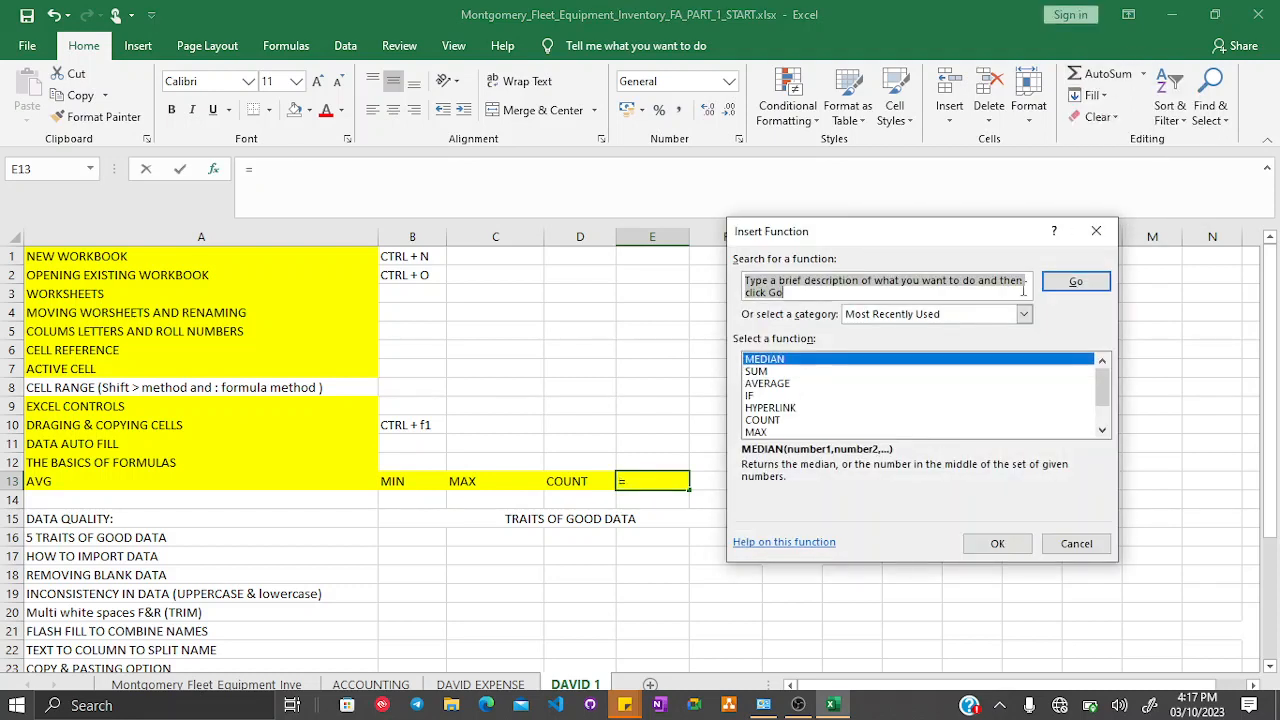
type("MAX")
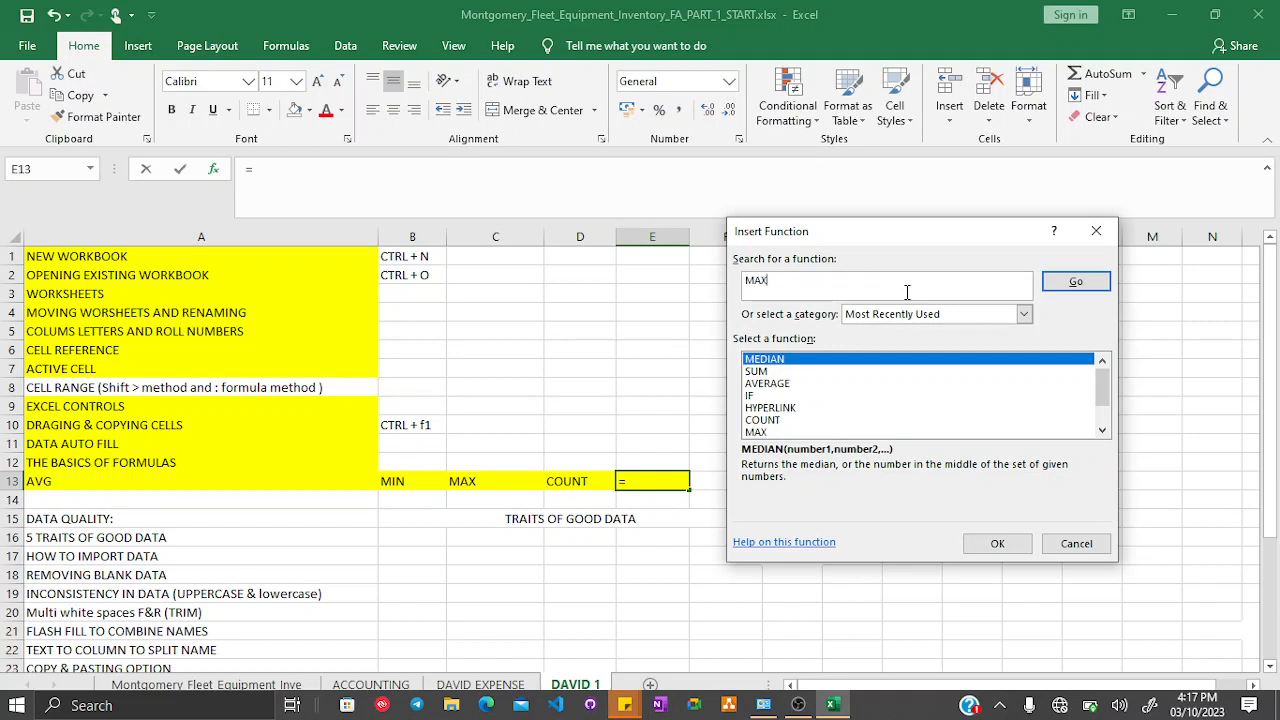
key("Return")
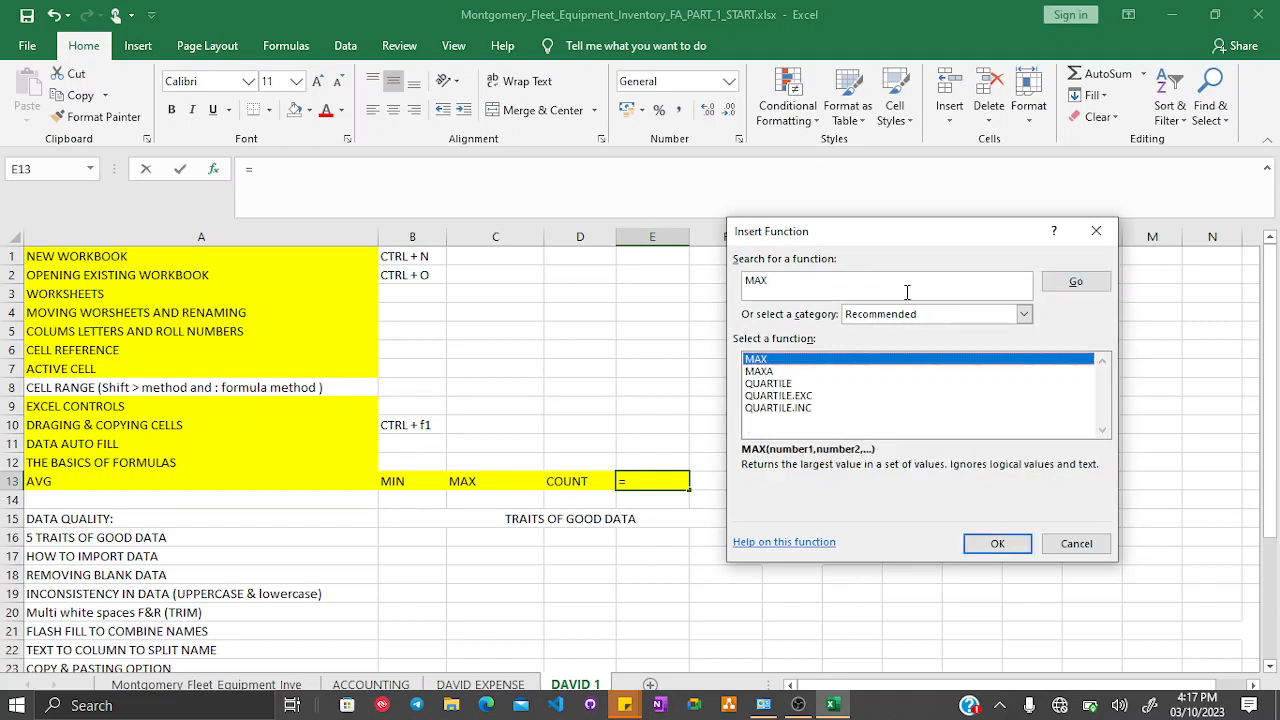
double_click(760, 283)
type("MIN")
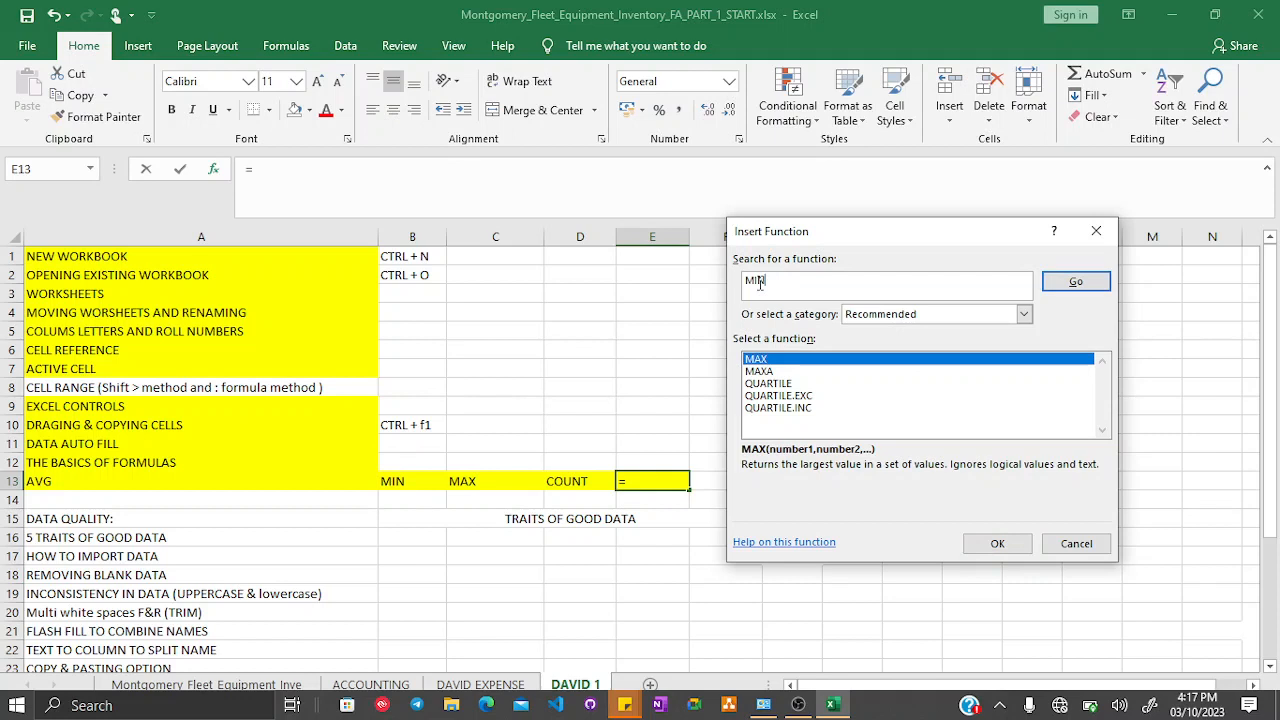
key("Return")
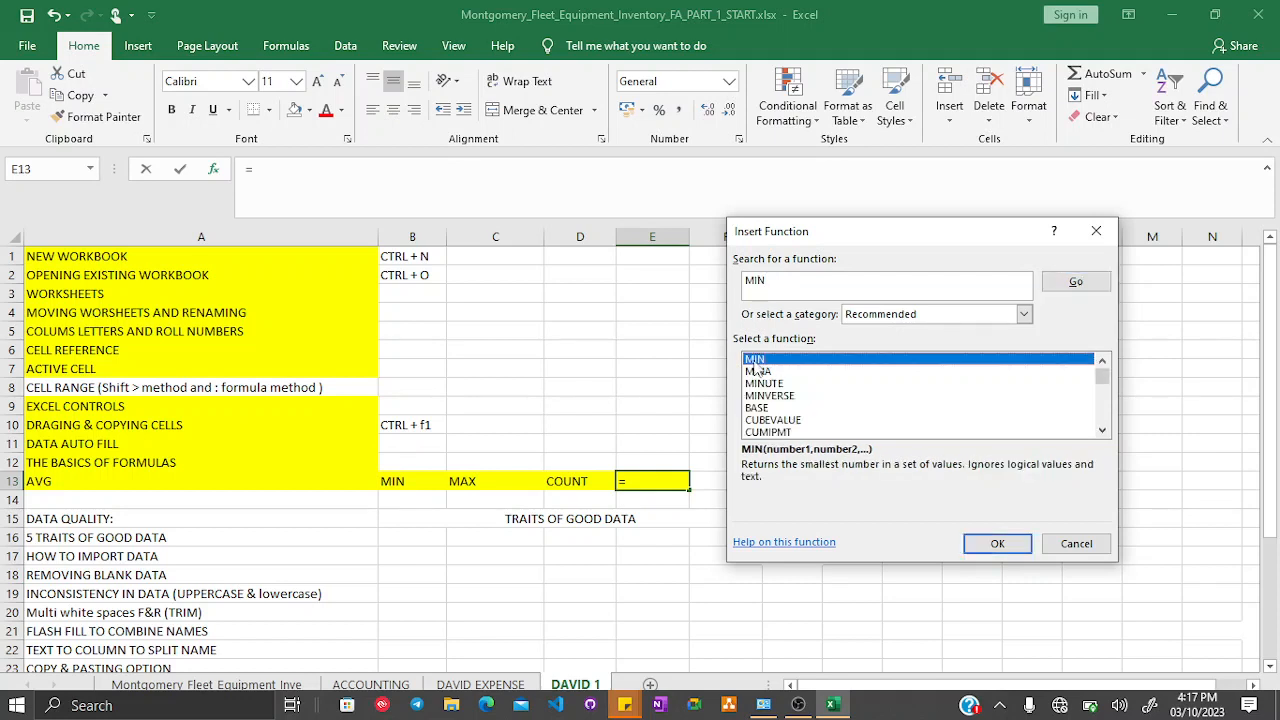
double_click(756, 281)
type("C")
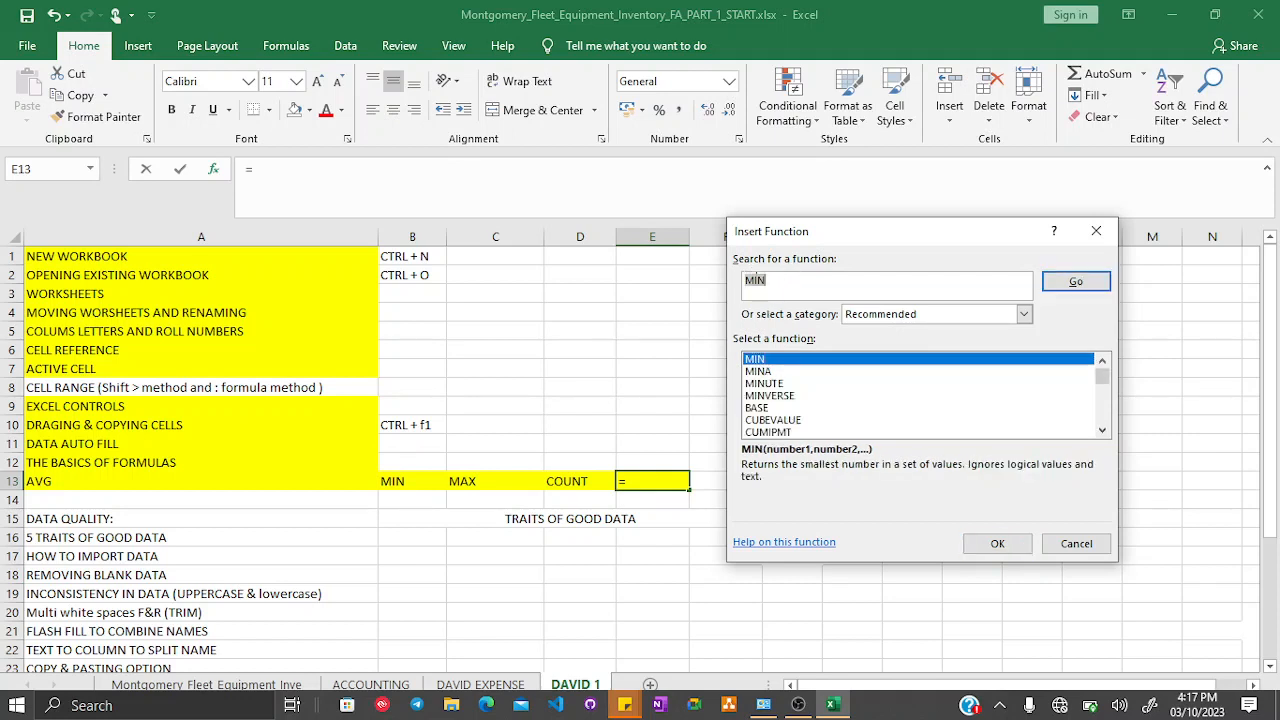
type("OUNT")
key("Return")
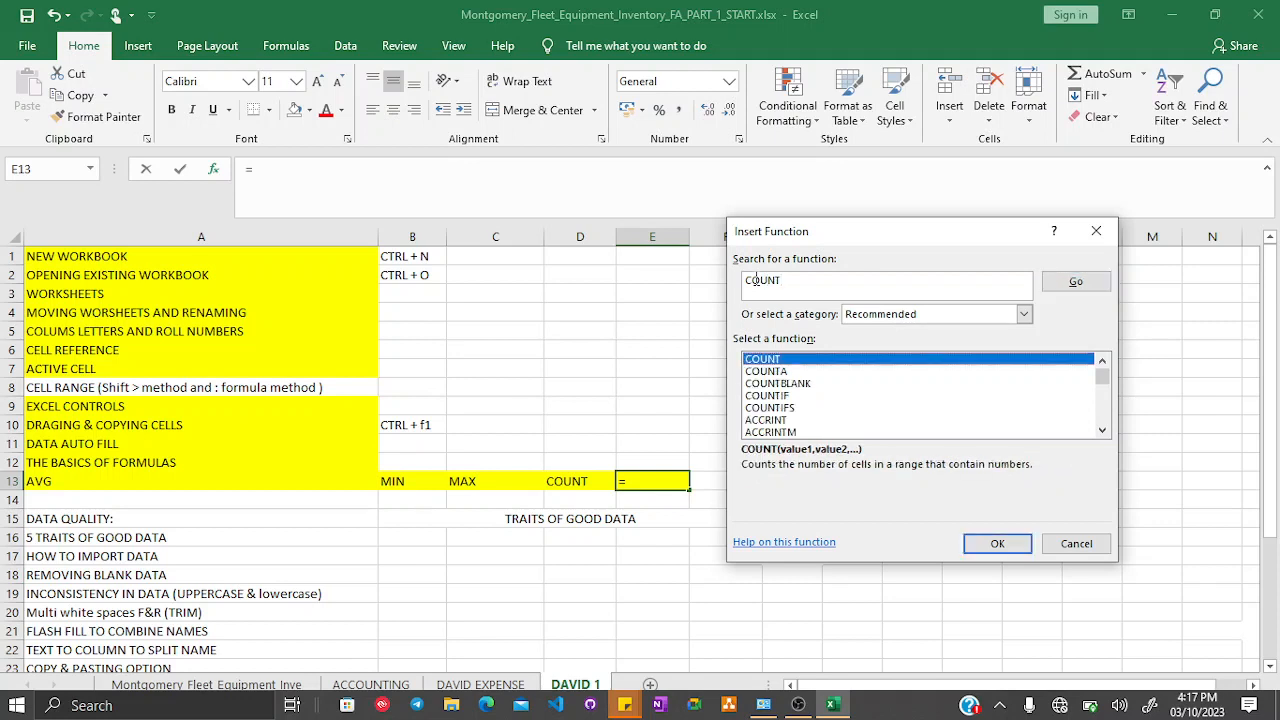
left_click(1076, 543)
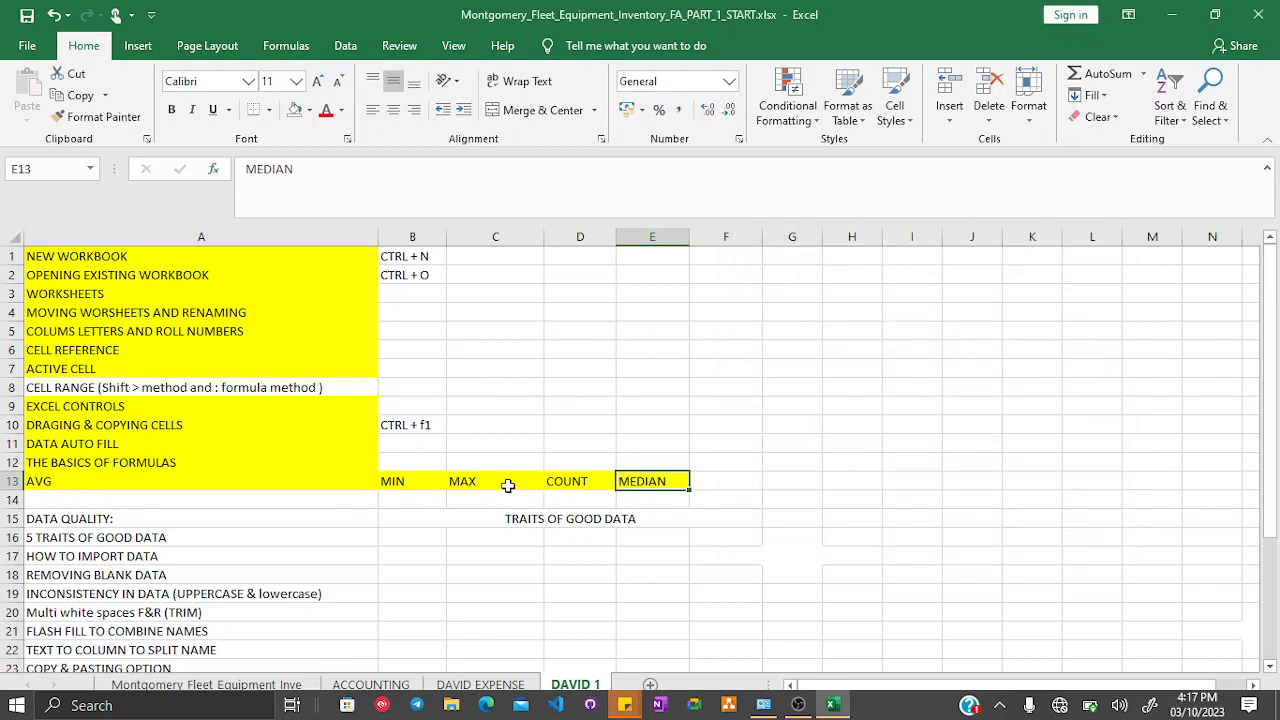
- Fill the DATA QUALITY: cell in A15 with yellow
scroll(508, 480, "down", 1)
scroll(506, 468, "down", 1)
scroll(506, 468, "up", 1)
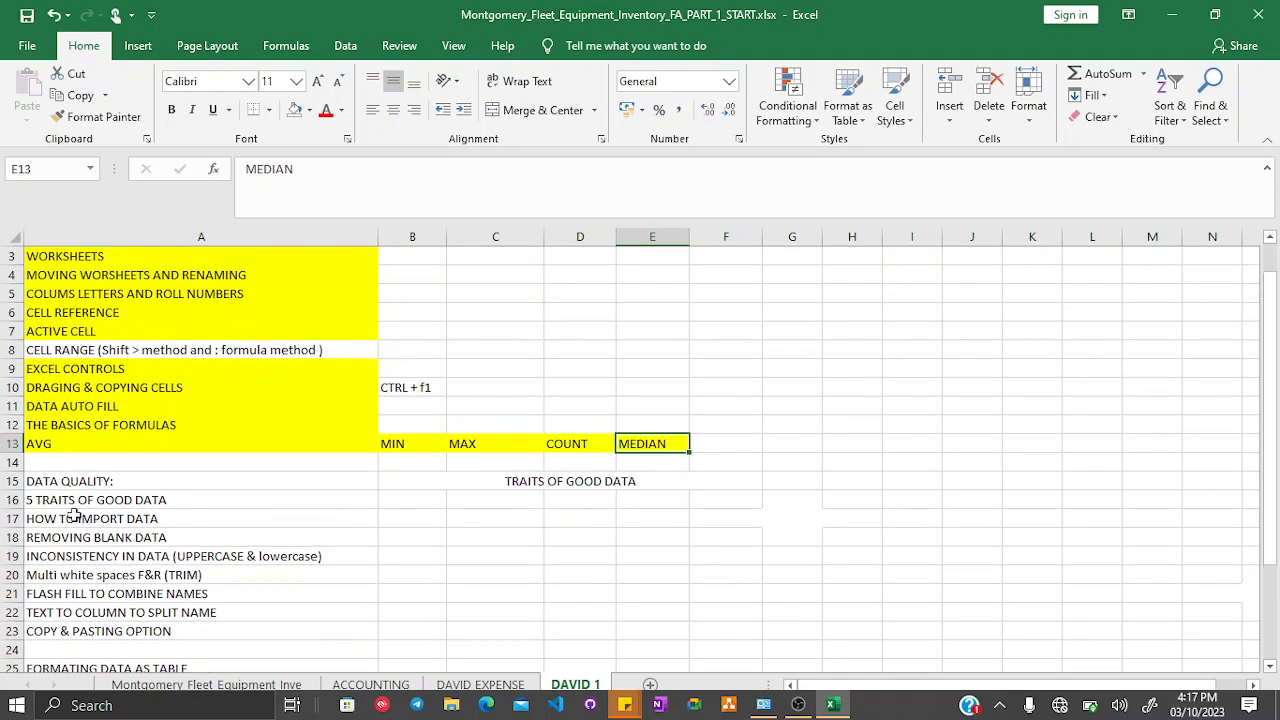
left_click(50, 480)
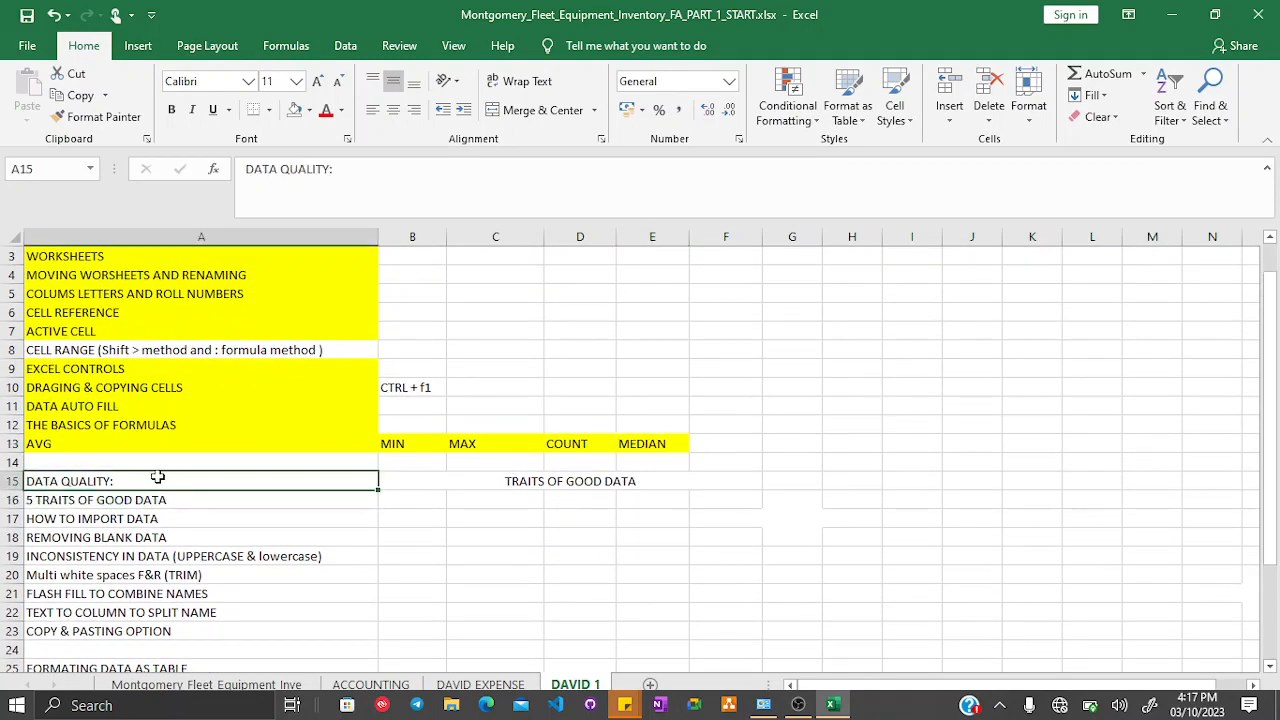
left_click(310, 110)
left_click(337, 253)
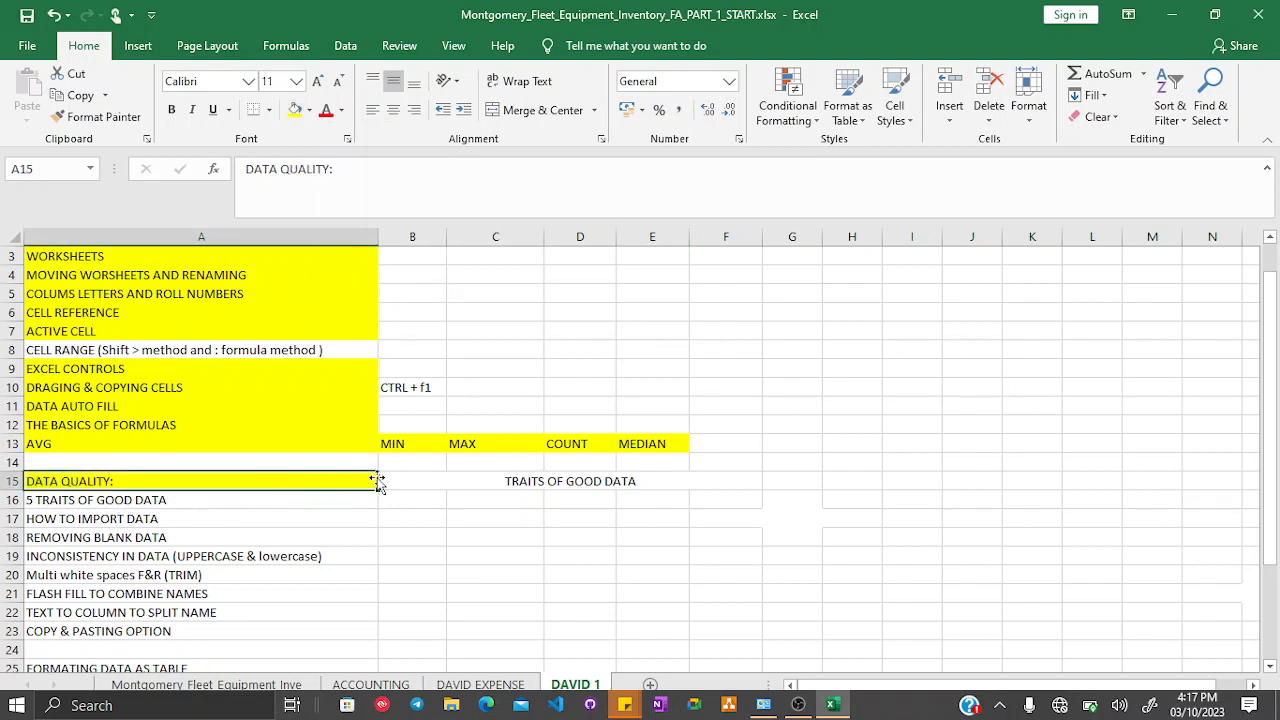
- Append ACRRT to the TRAITS OF GOOD DATA heading in B15
left_click(45, 502)
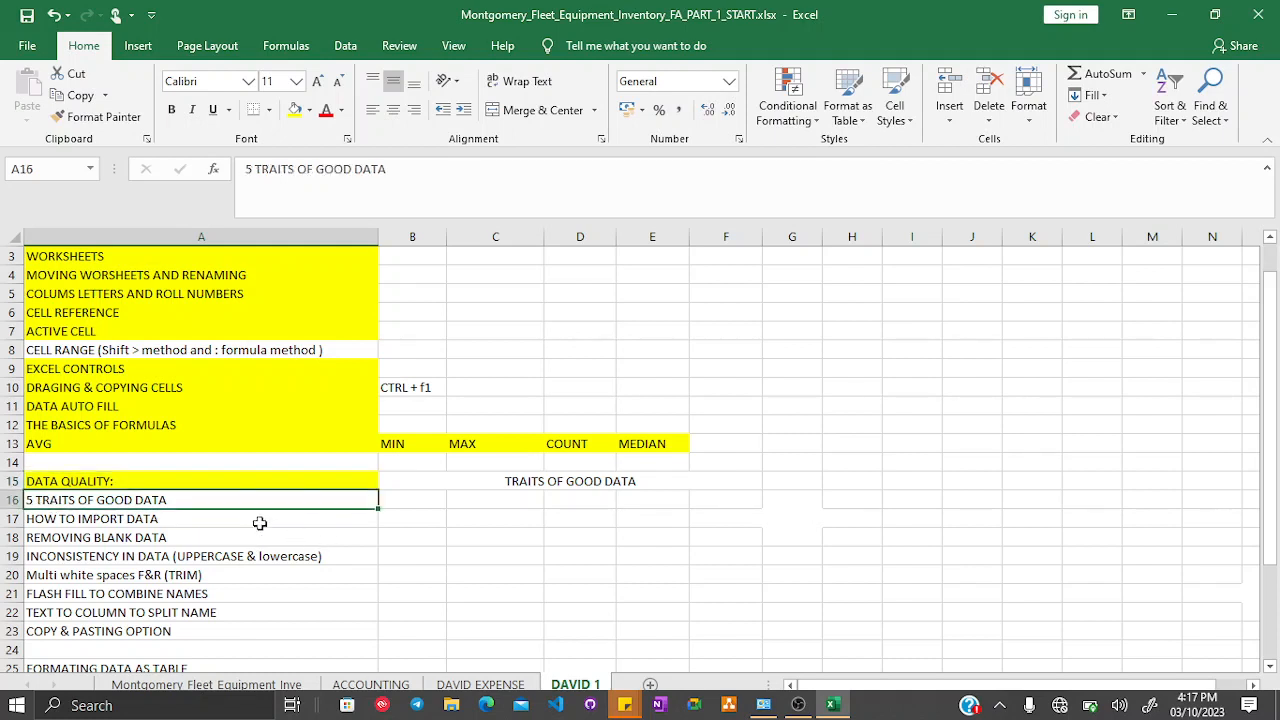
left_click(423, 499)
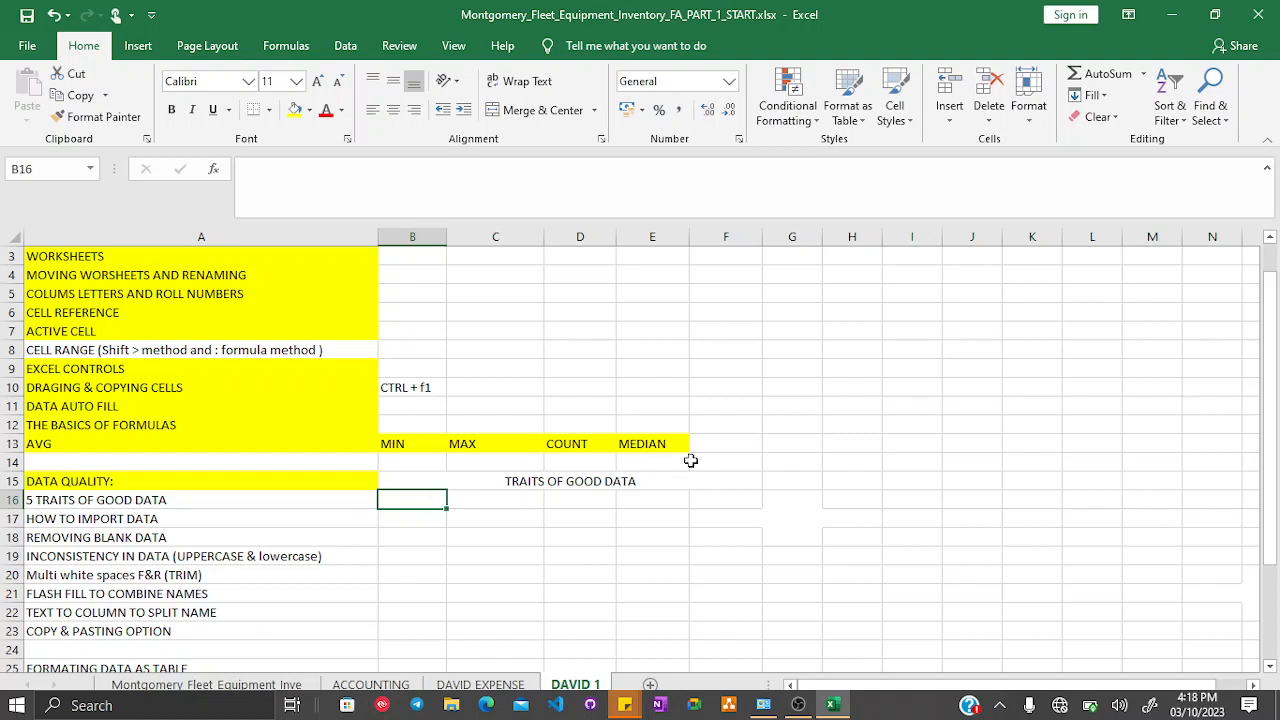
left_click(663, 480)
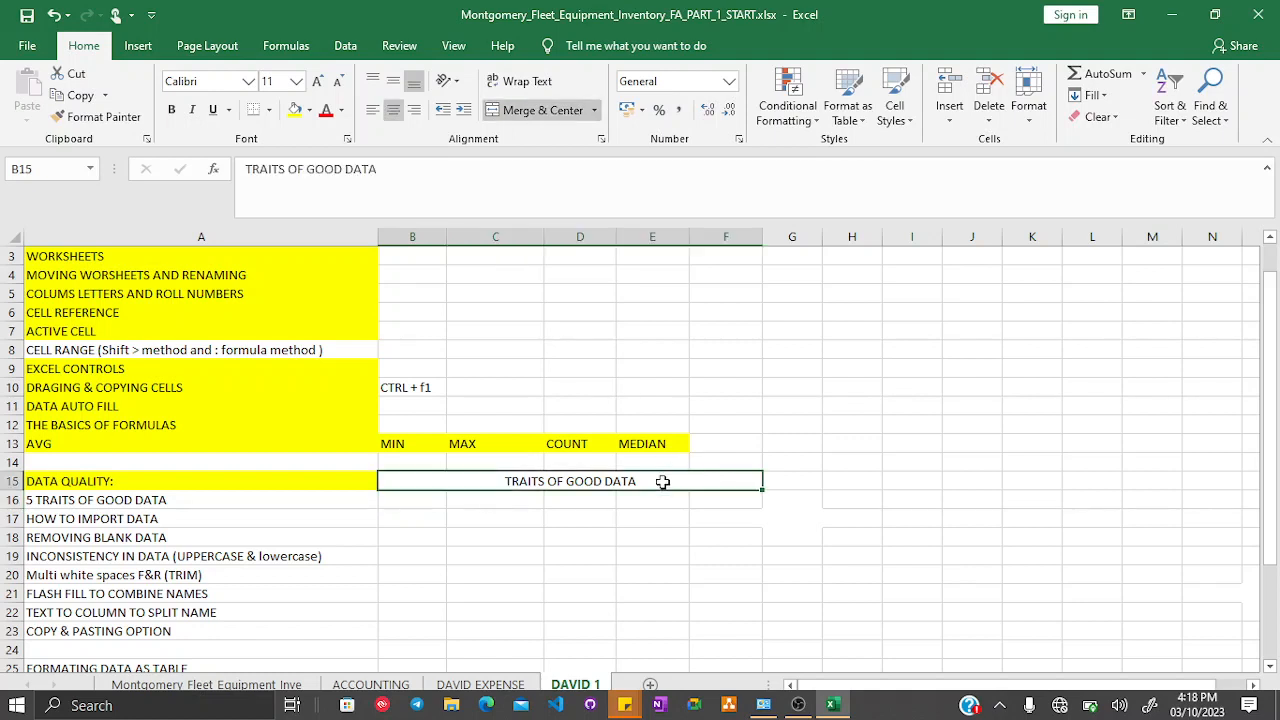
left_click(672, 179)
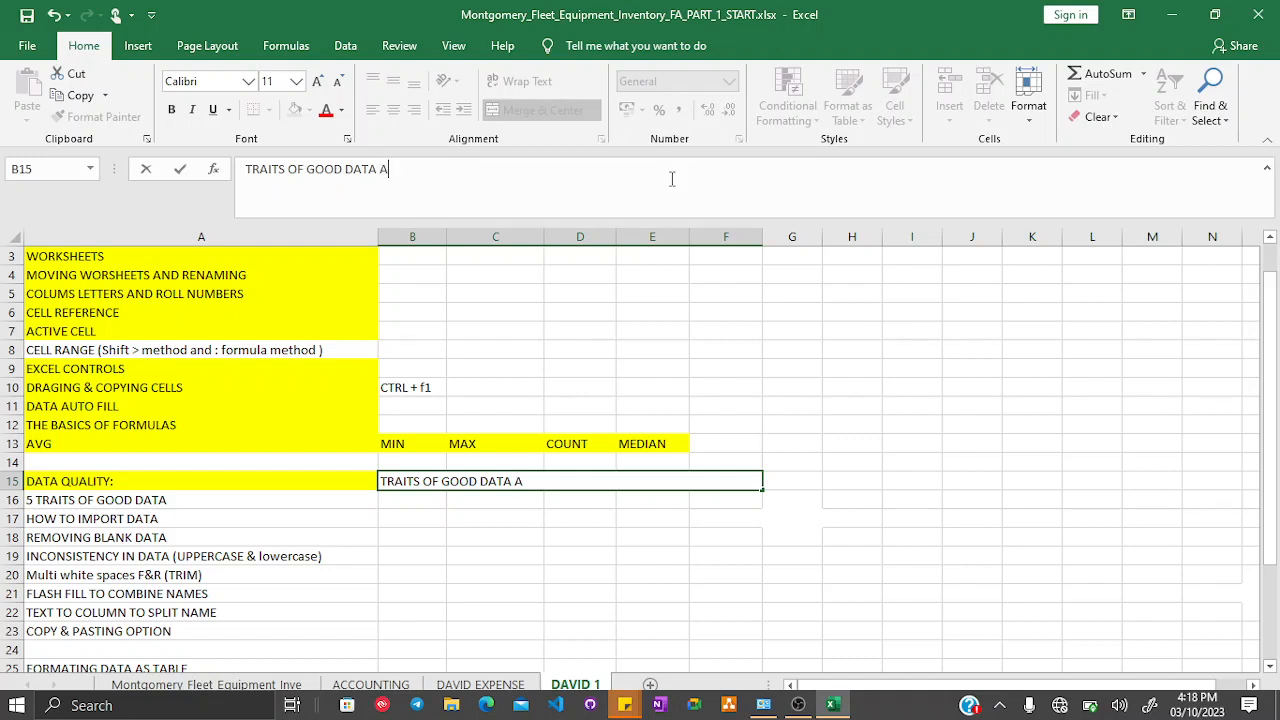
type("ACRRT")
left_click(420, 505)
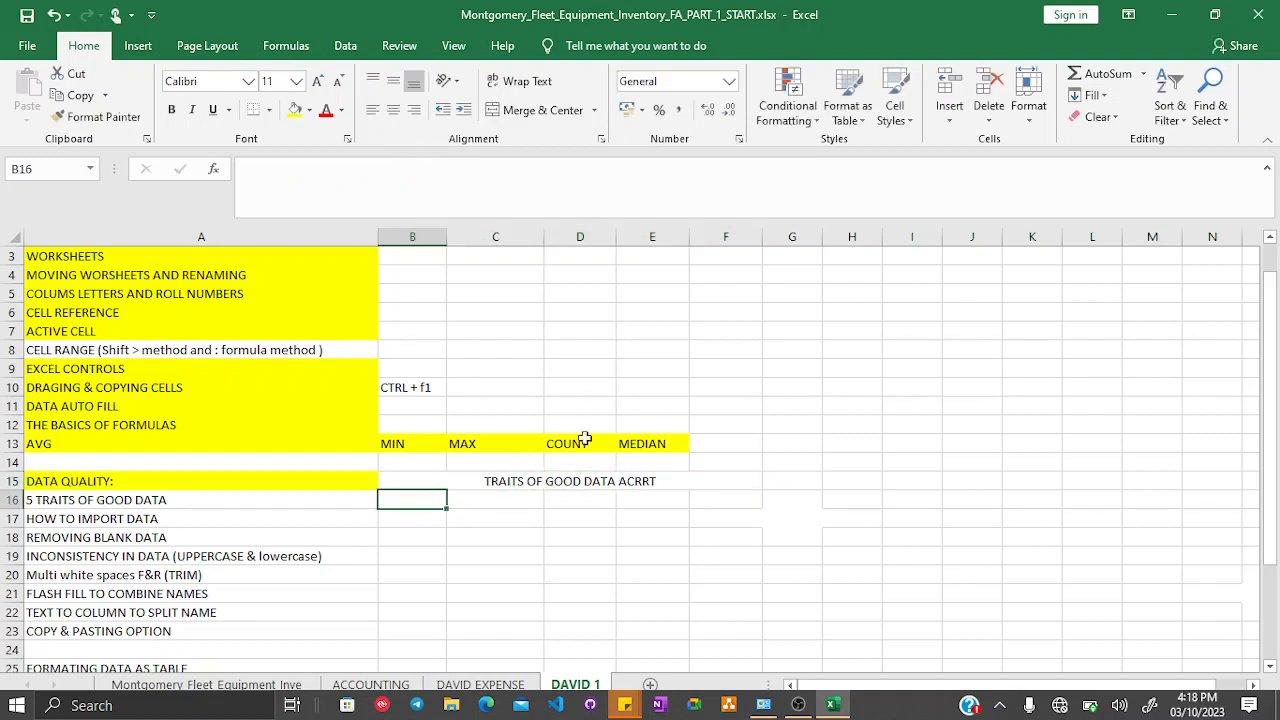
- Put parentheses around ACRRT in the TRAITS OF GOOD DATA heading in B15
left_click(632, 481)
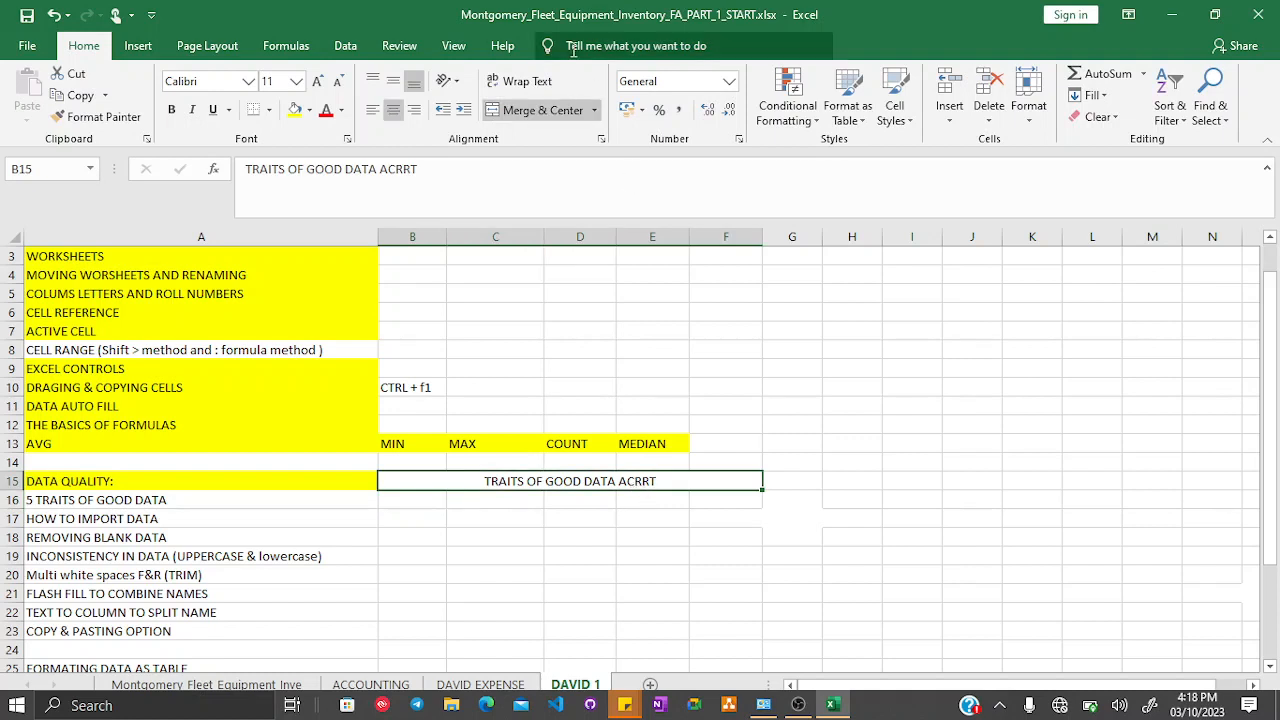
left_click(378, 170)
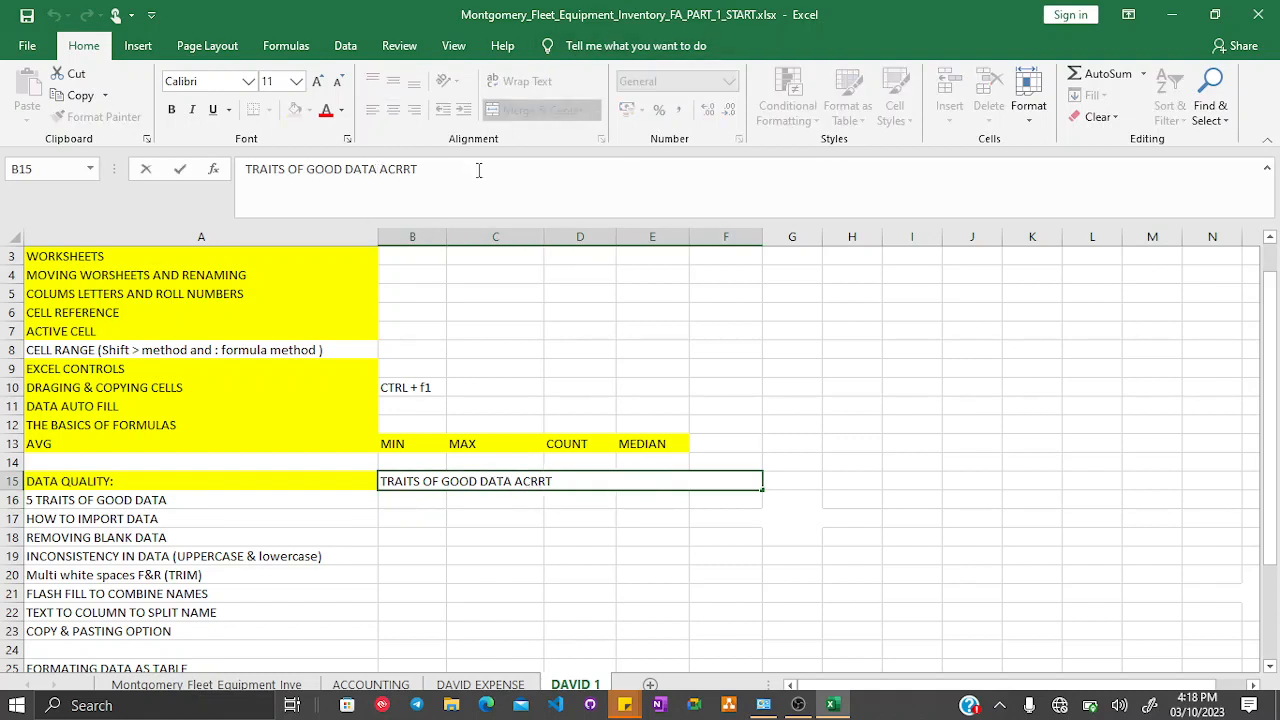
type("(")
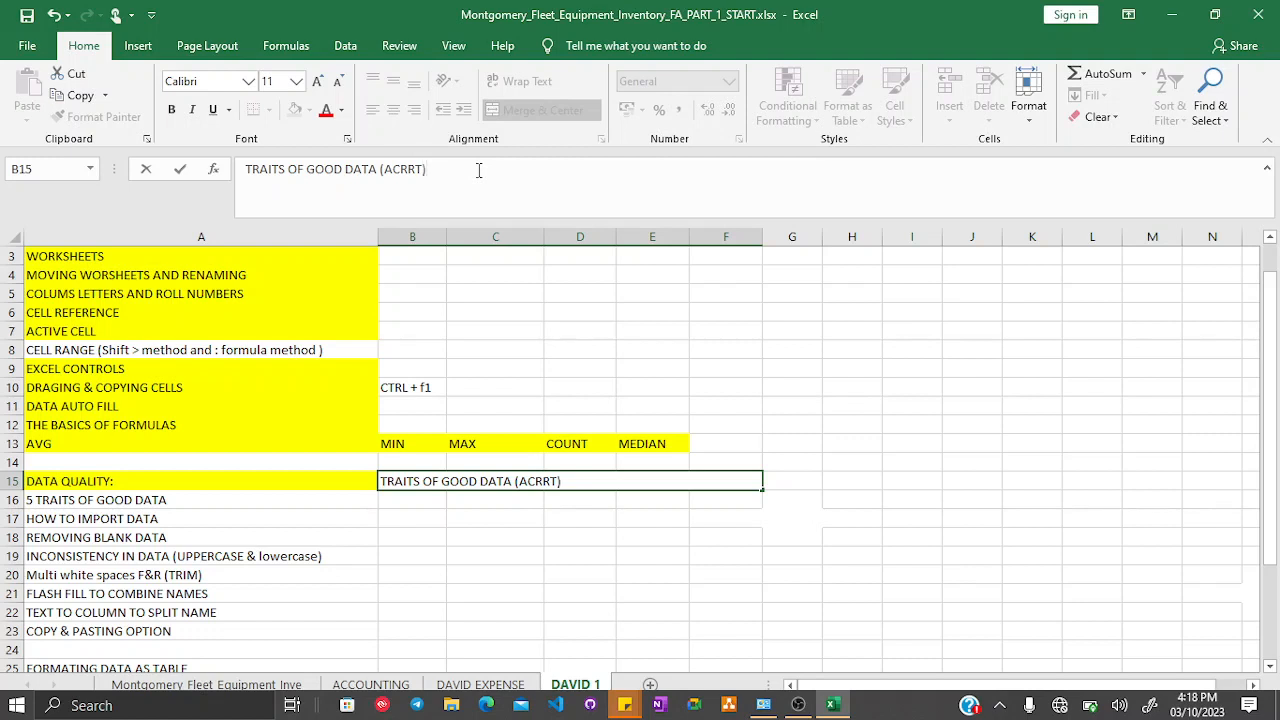
key("Return")
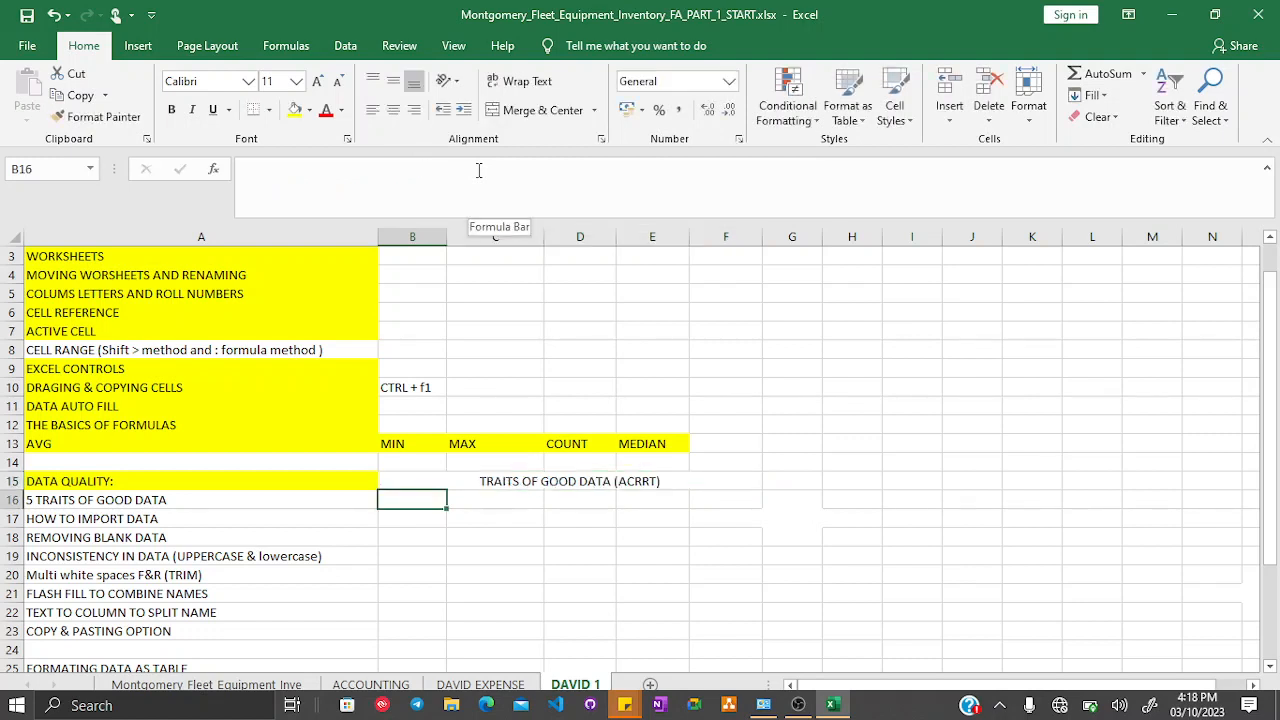
- Enter ACCURACY, COMPLETENESS and RELIABILITY in cells B16, C16 and D16
type("ACC")
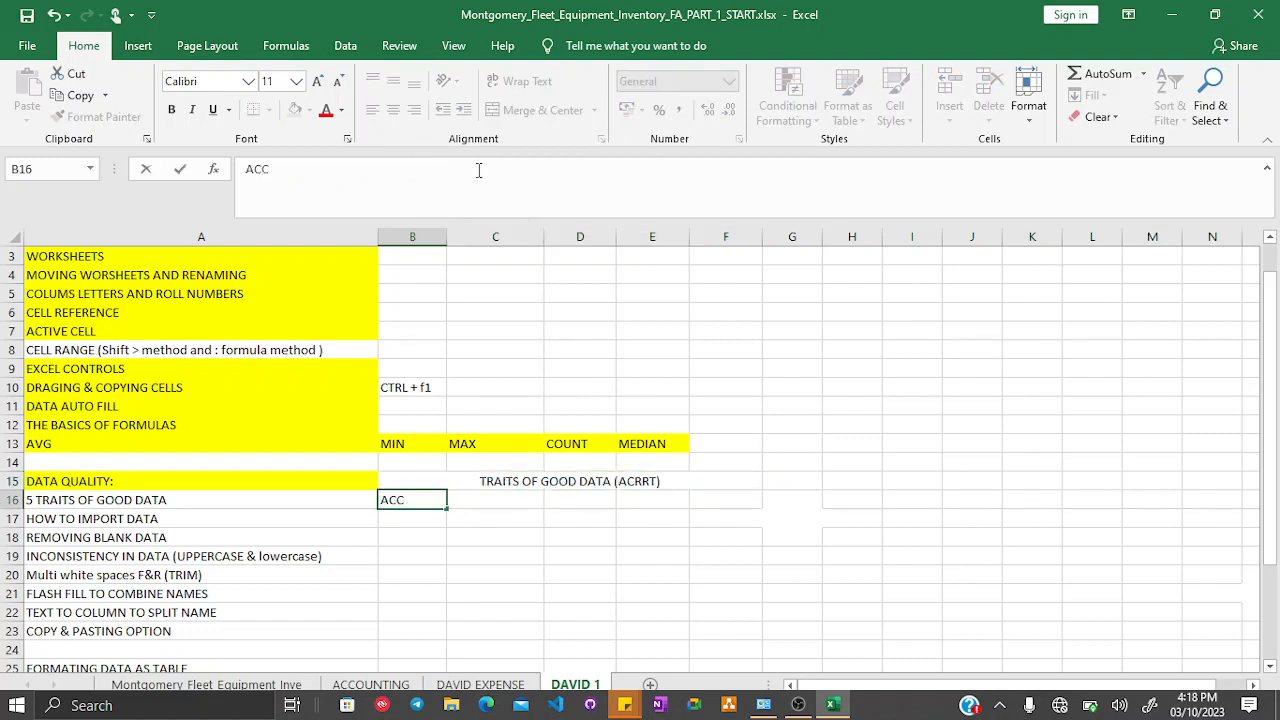
type("URACY")
key("Tab")
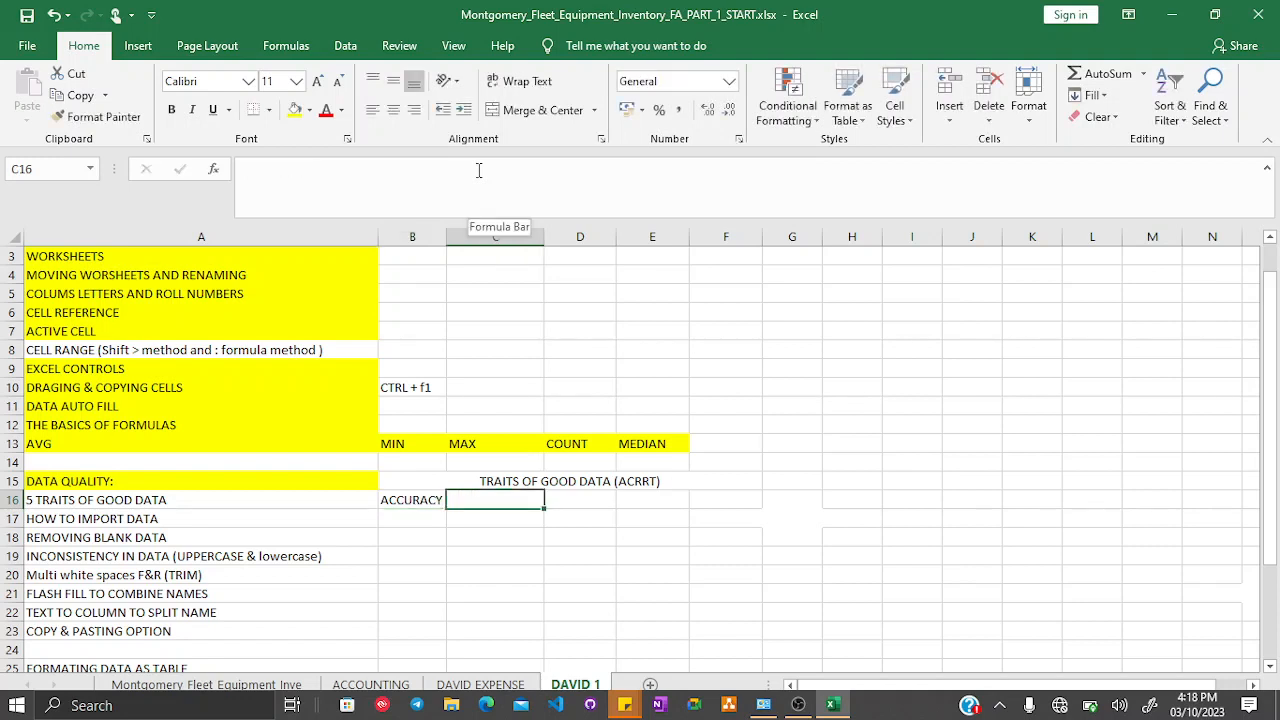
type("CO")
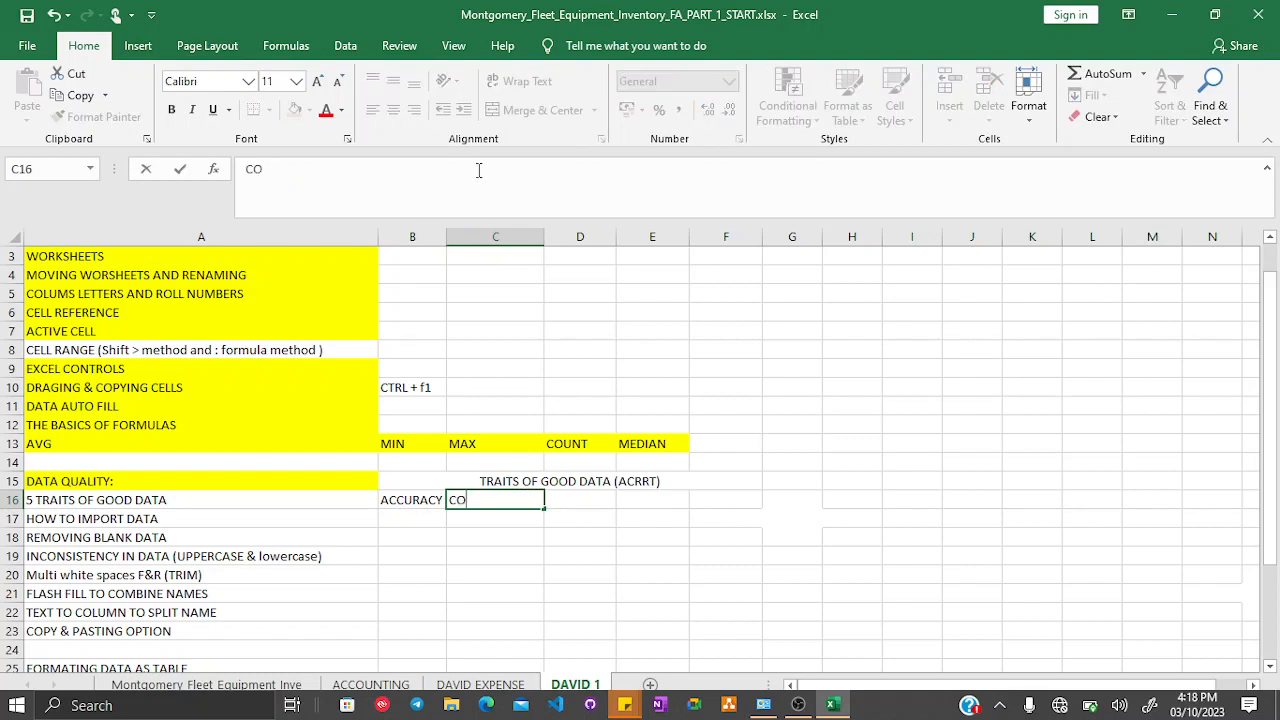
type("MPLETENESS")
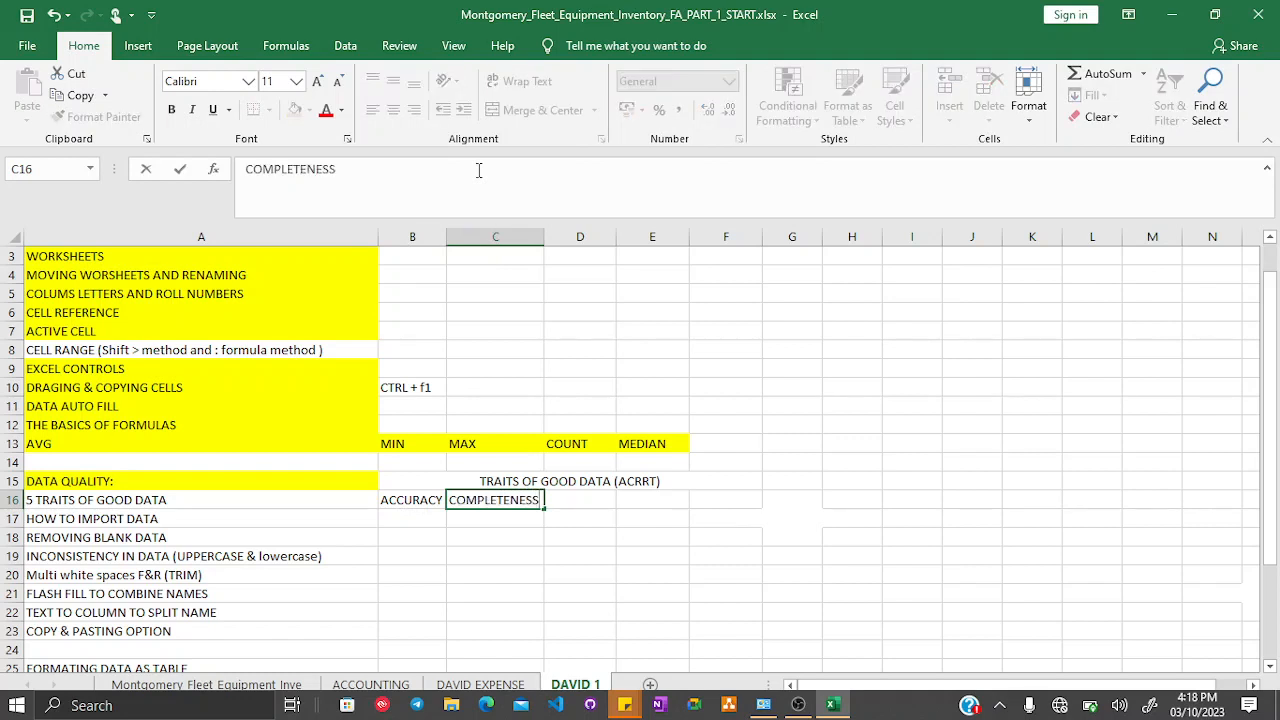
key("Tab")
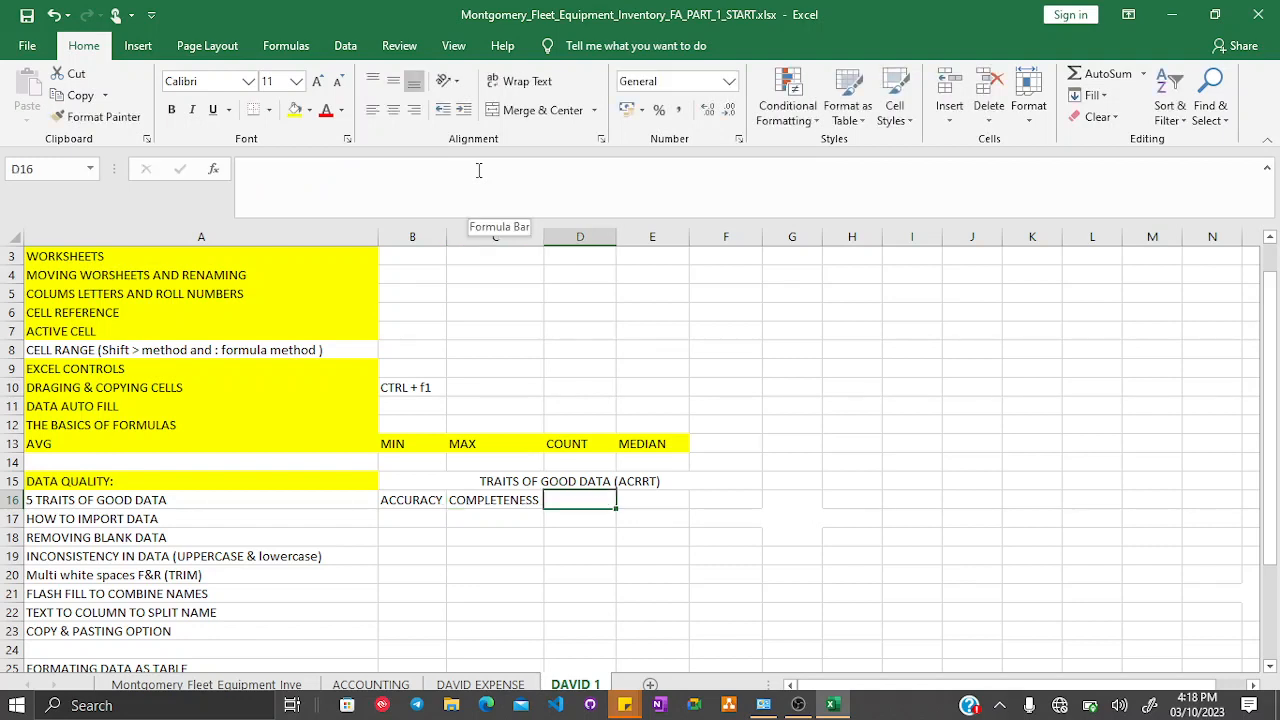
type("RE")
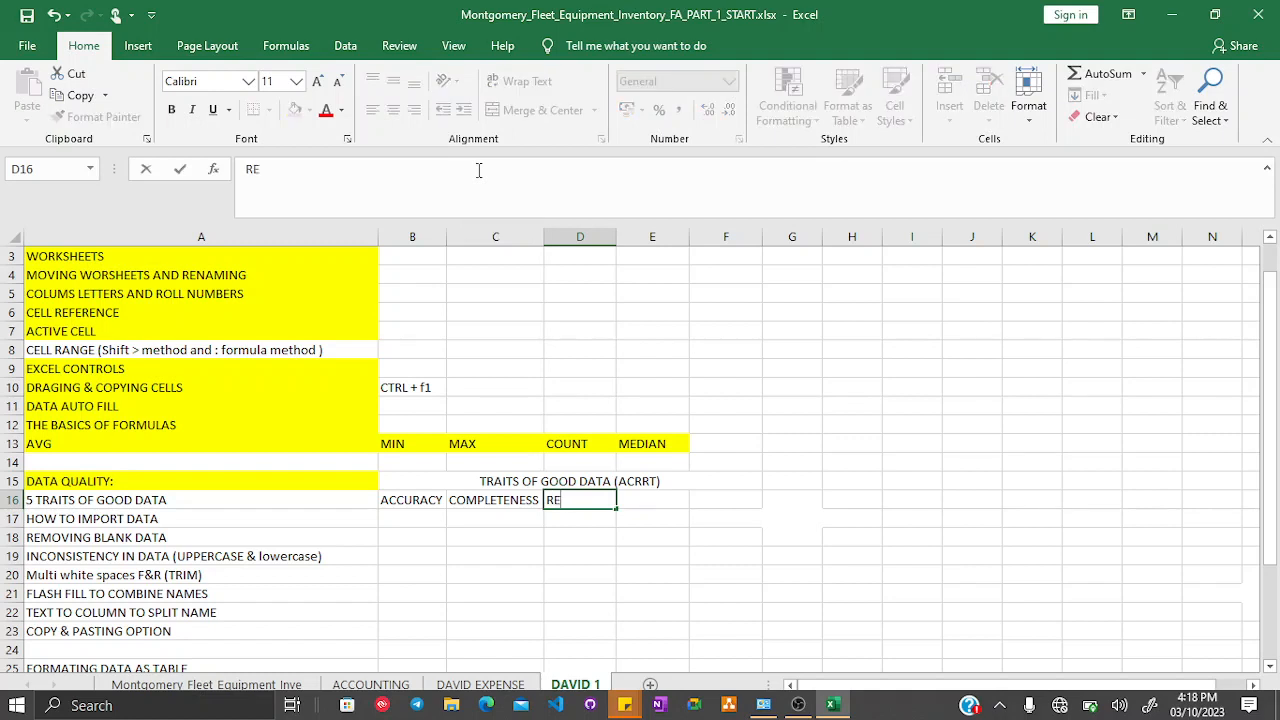
type("LIABILITY")
key("Tab")
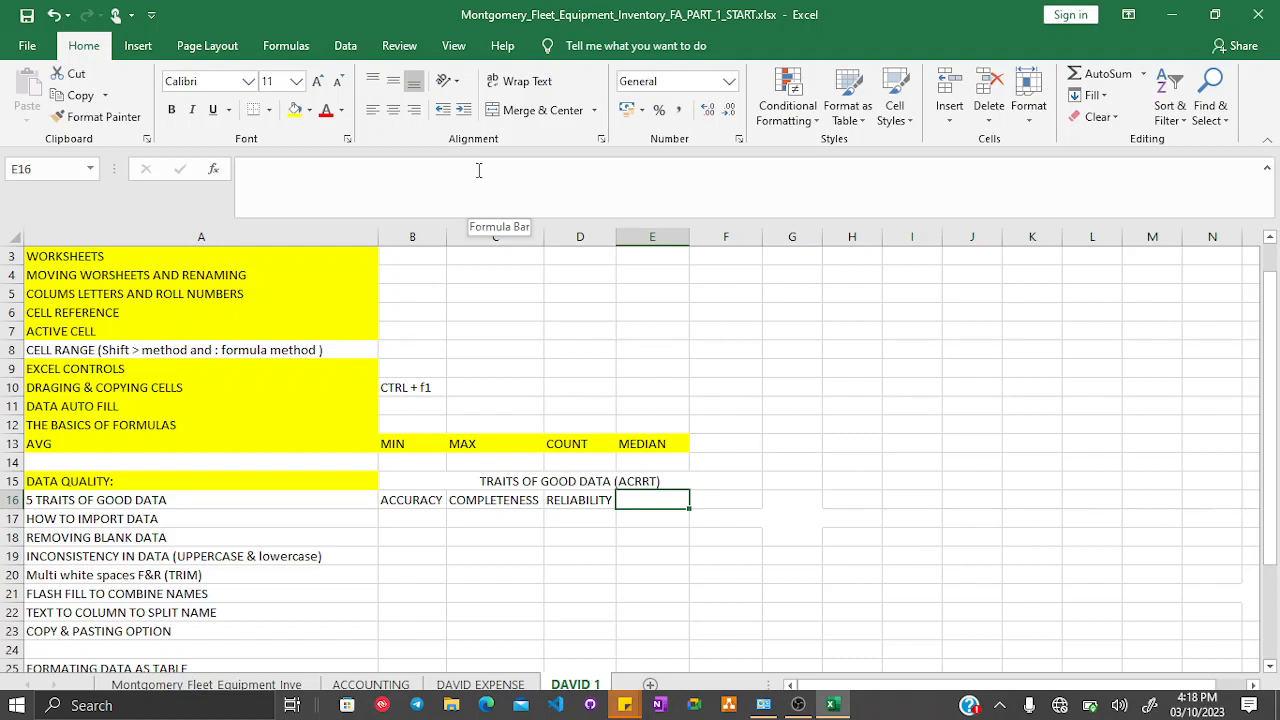
- Enter RELEVANCE in E16 and TIMELINESS in F16 to complete the five traits row
type("RE")
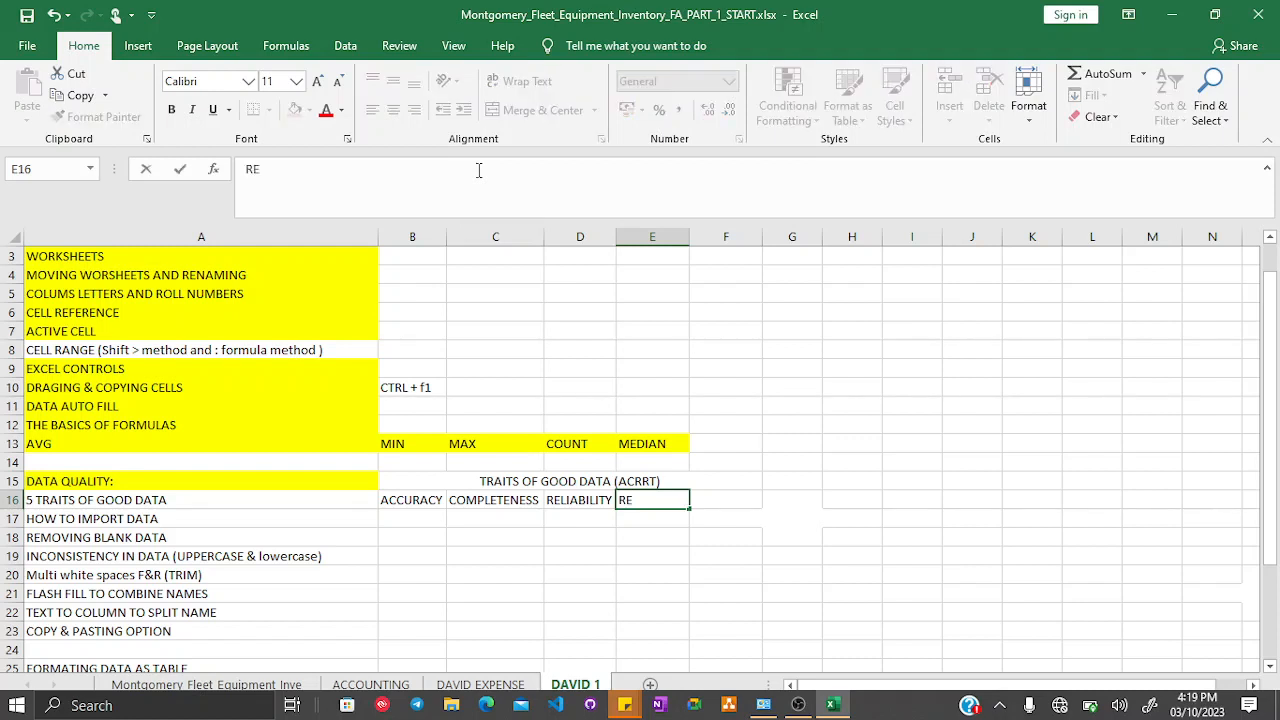
type("LEVANCE")
key("Tab")
type("TIM")
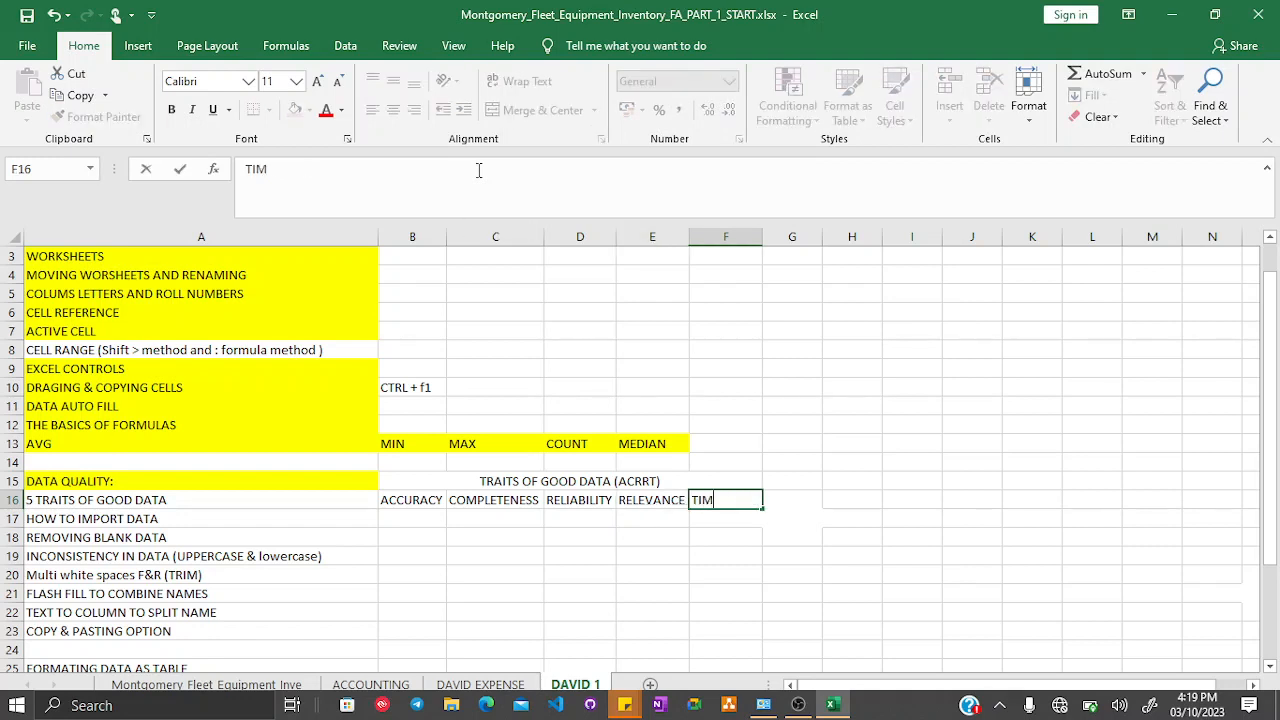
type("ELINESS")
key("Return")
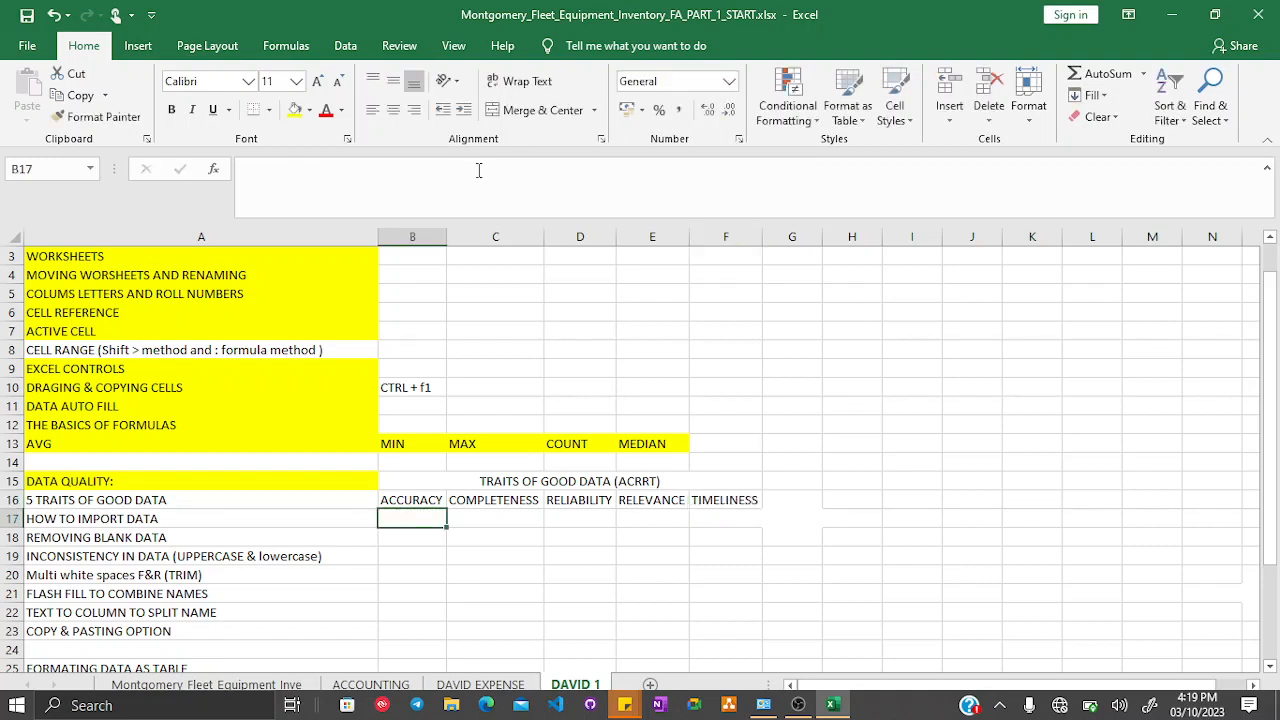
- Fill the merged TRAITS OF GOOD DATA (ACRRT) heading in B15 with orange
left_click(398, 502)
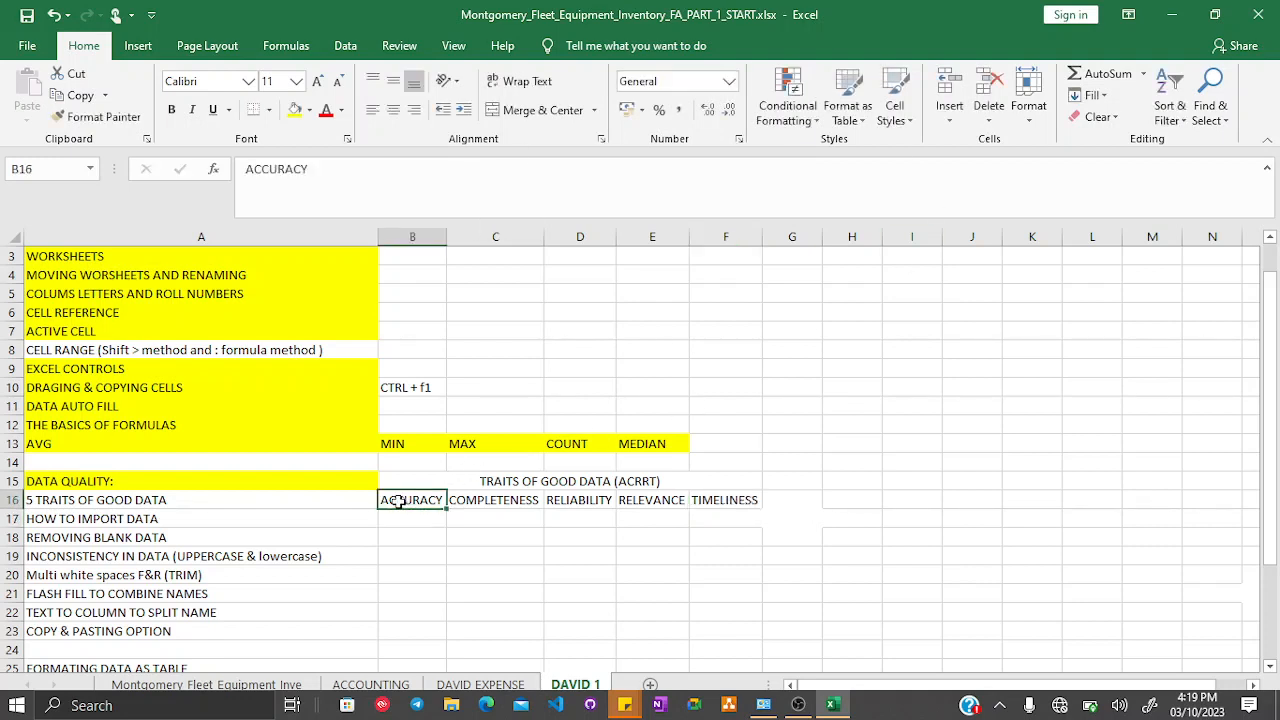
left_click(497, 481)
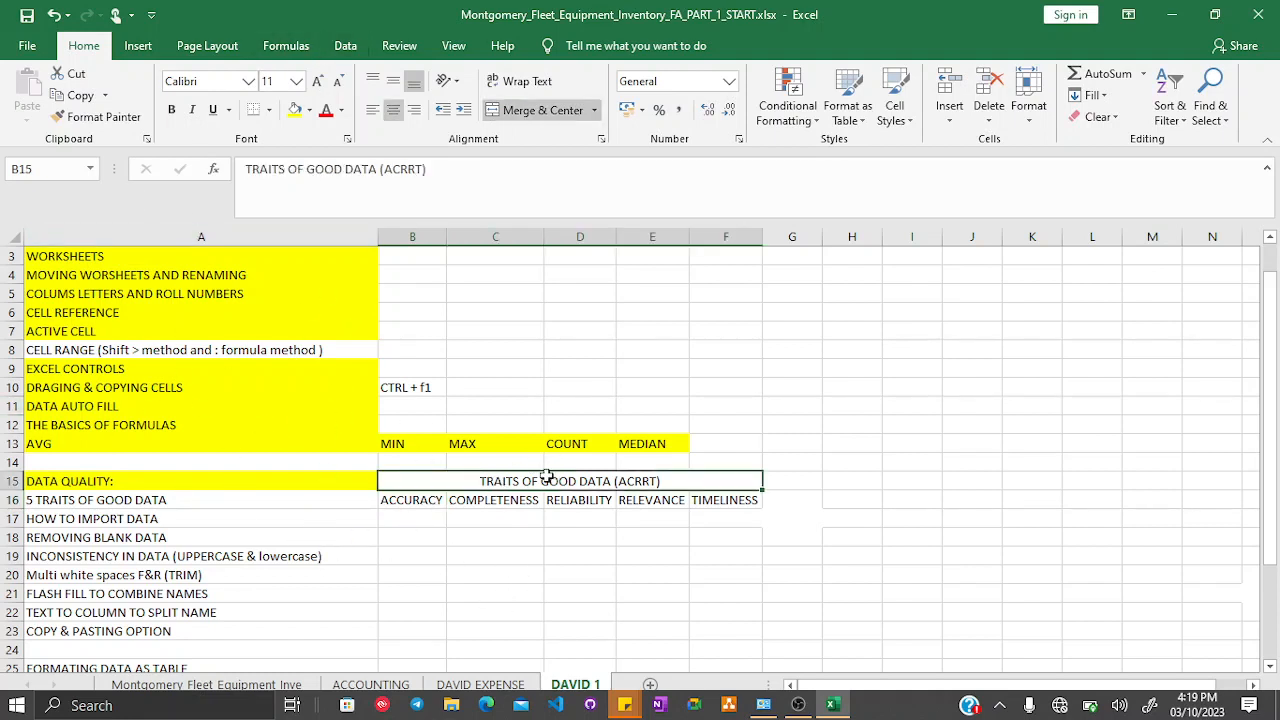
left_click(310, 112)
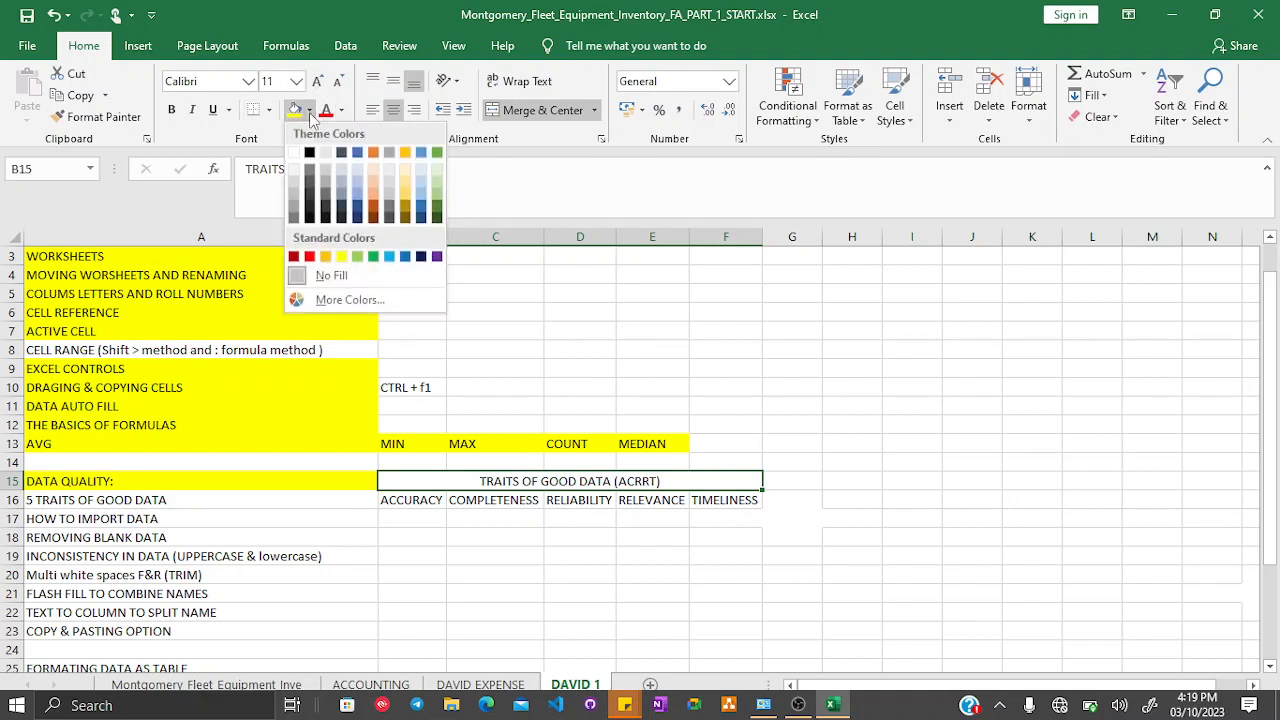
left_click(325, 256)
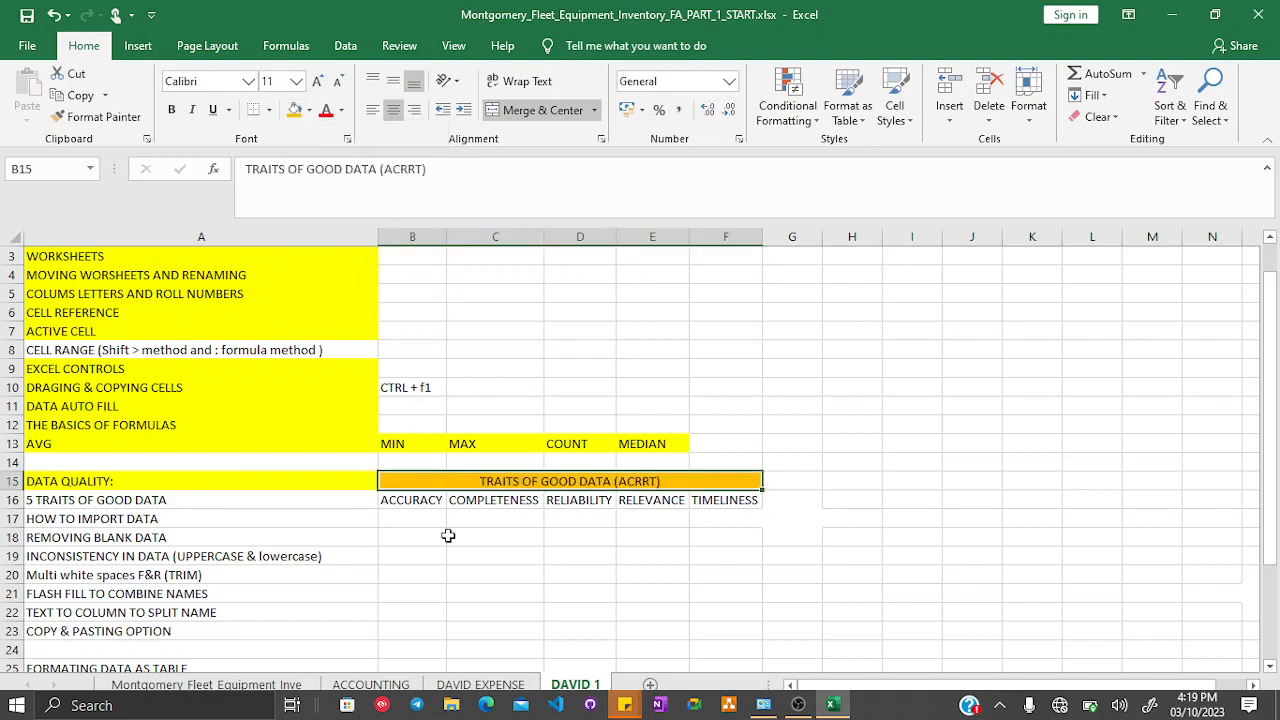
- Fill the ACCURACY cell B16 with Blue, Accent 1, Lighter 40%
left_click(403, 498)
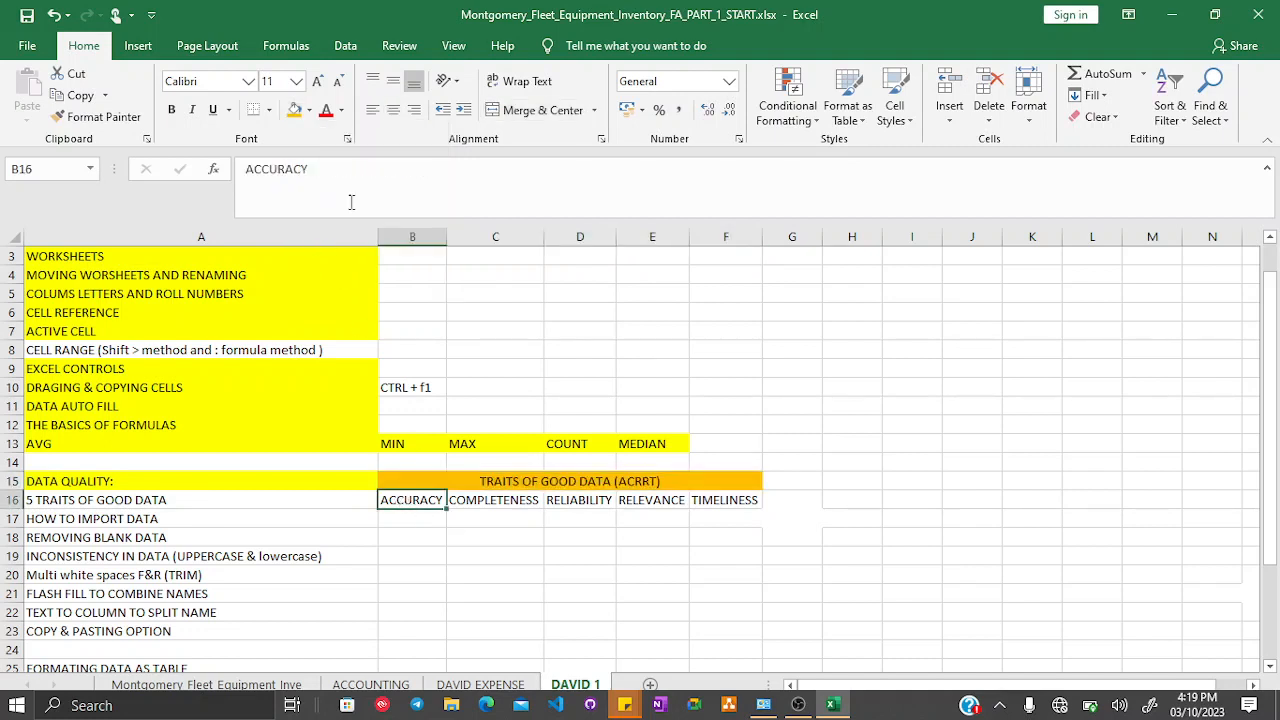
left_click(309, 110)
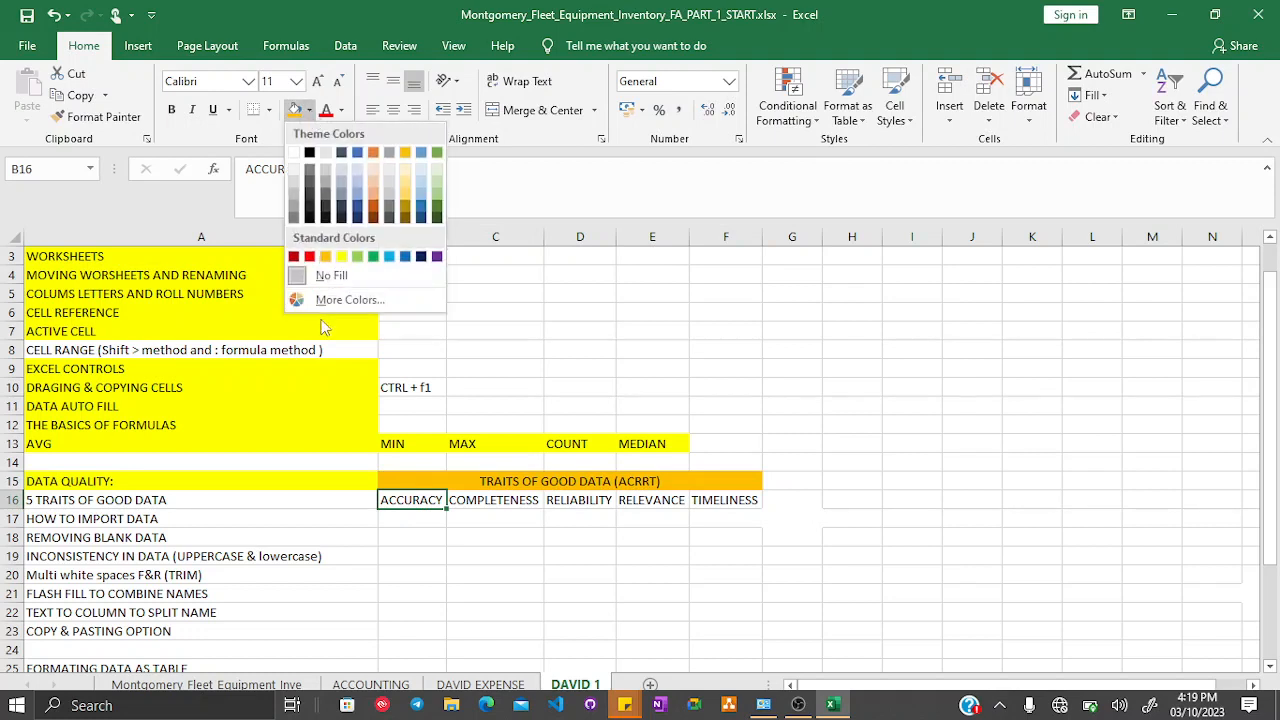
left_click(358, 199)
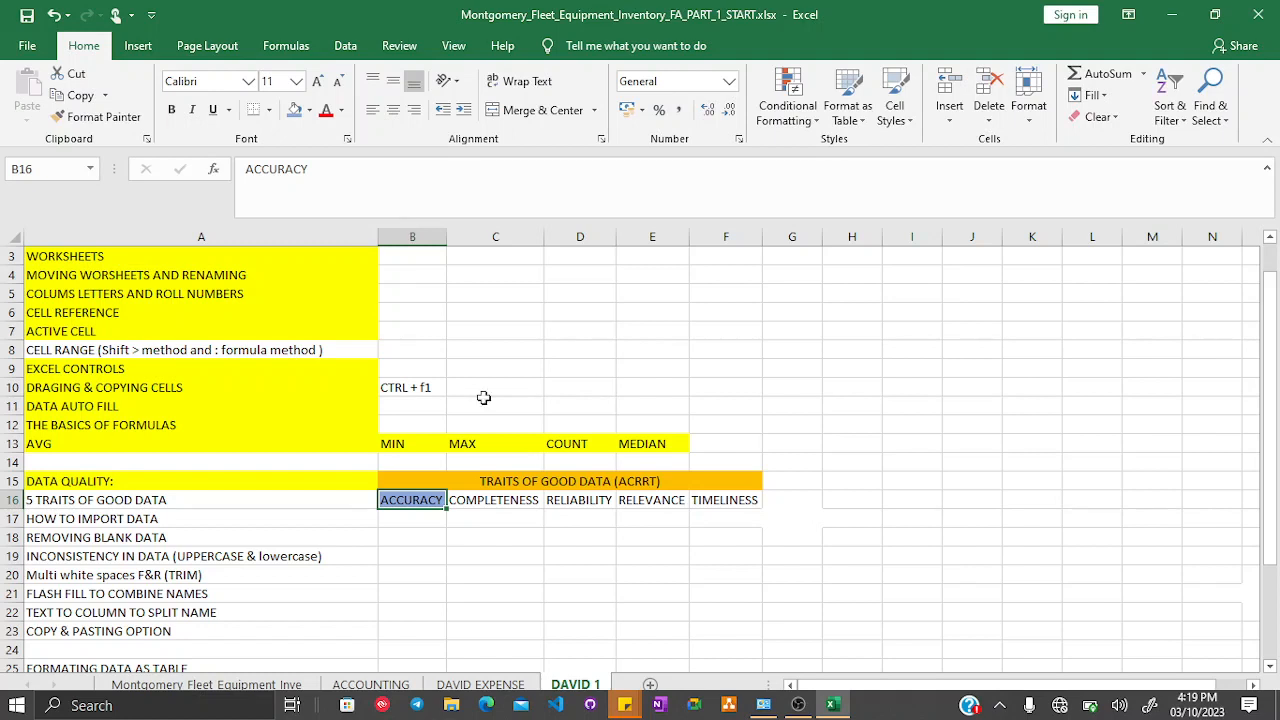
- Fill the COMPLETENESS cell C16 with light green
left_click(500, 497)
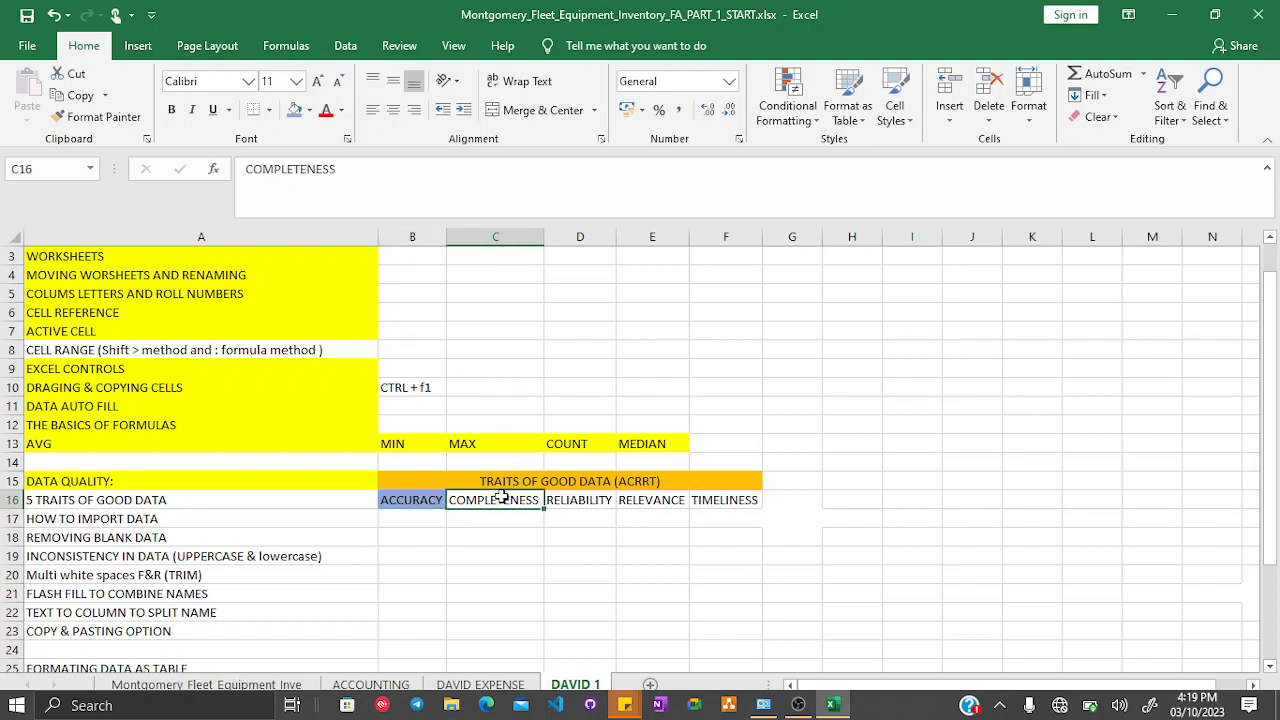
left_click(420, 502)
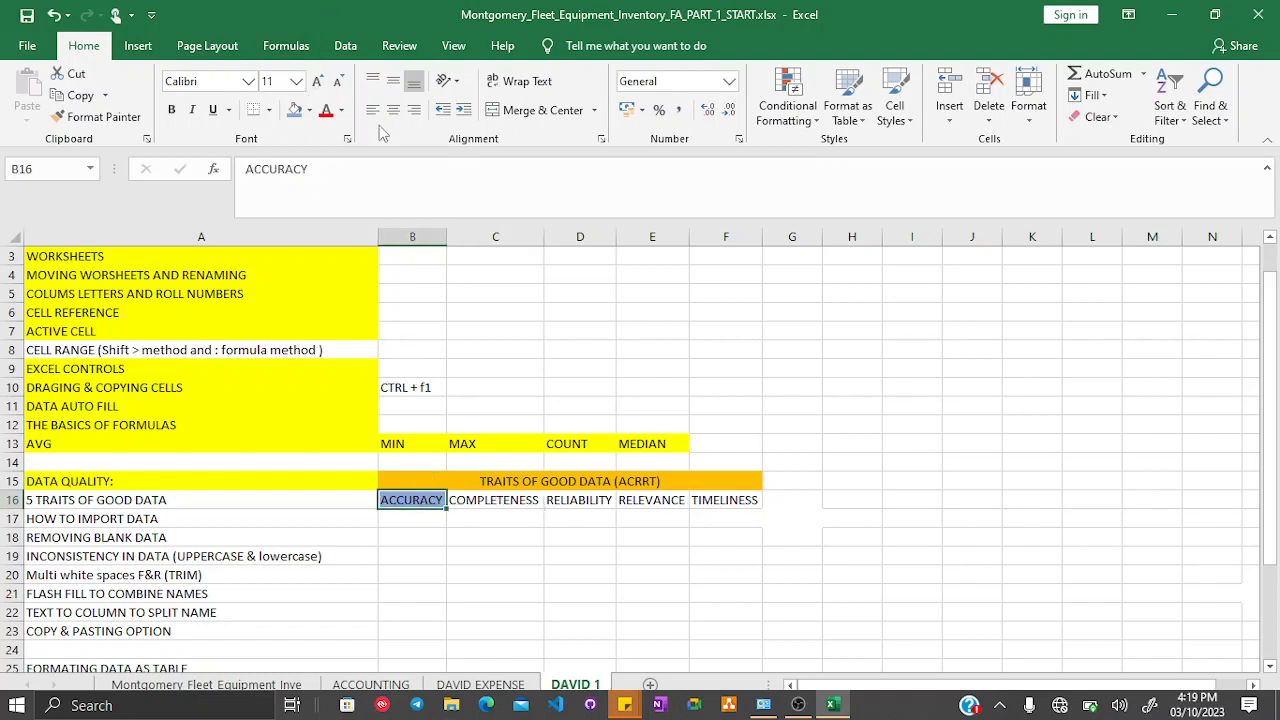
left_click(487, 497, "ctrl")
left_click(309, 110)
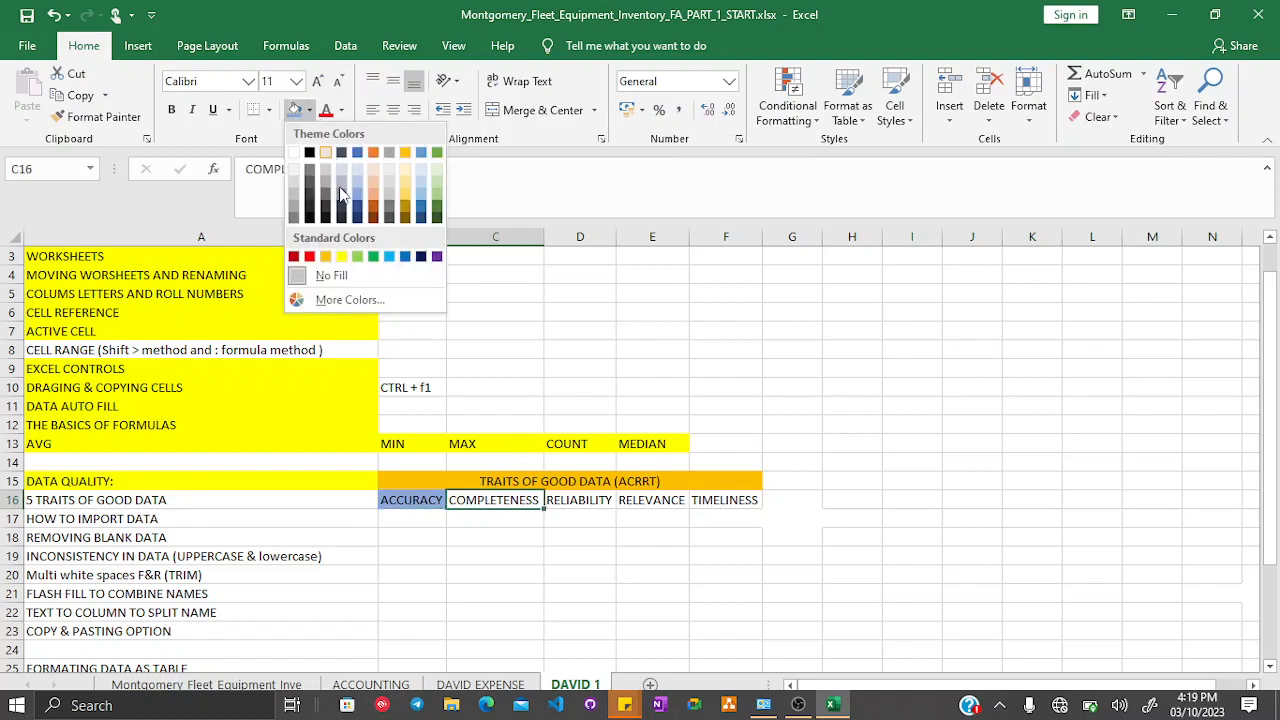
left_click(357, 256)
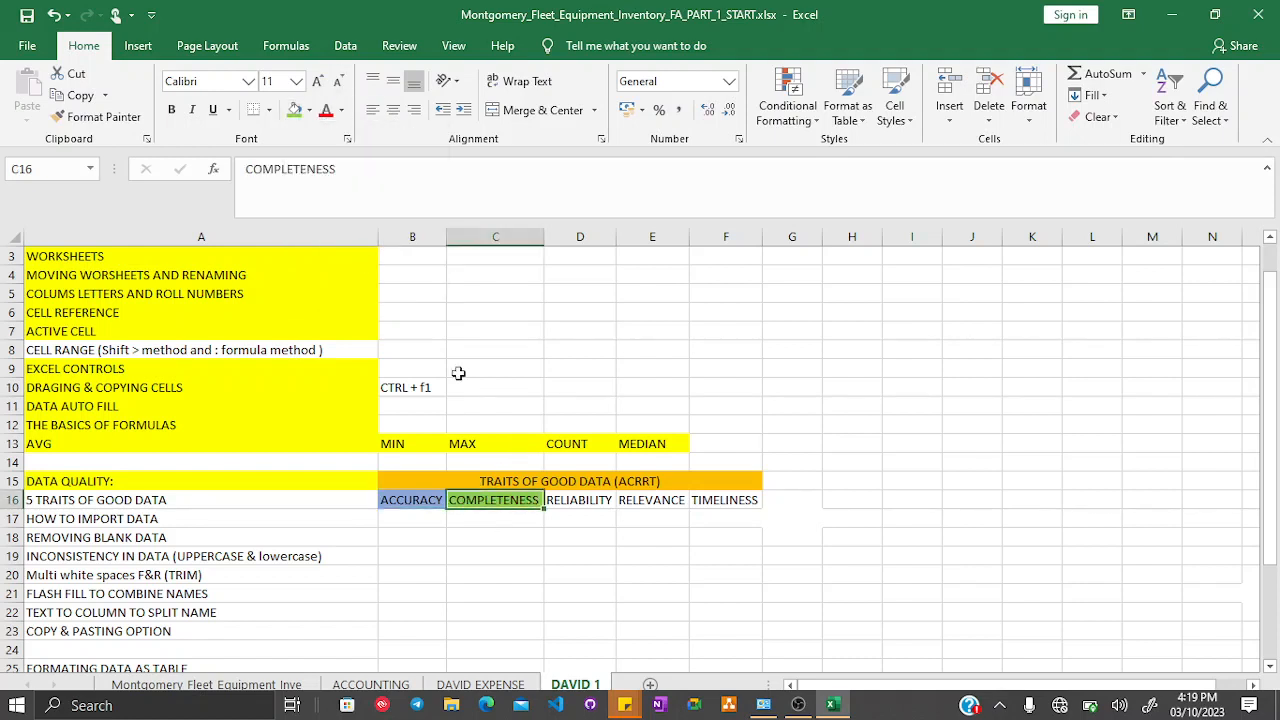
- Fill the RELIABILITY cell D16 with red
left_click(565, 505)
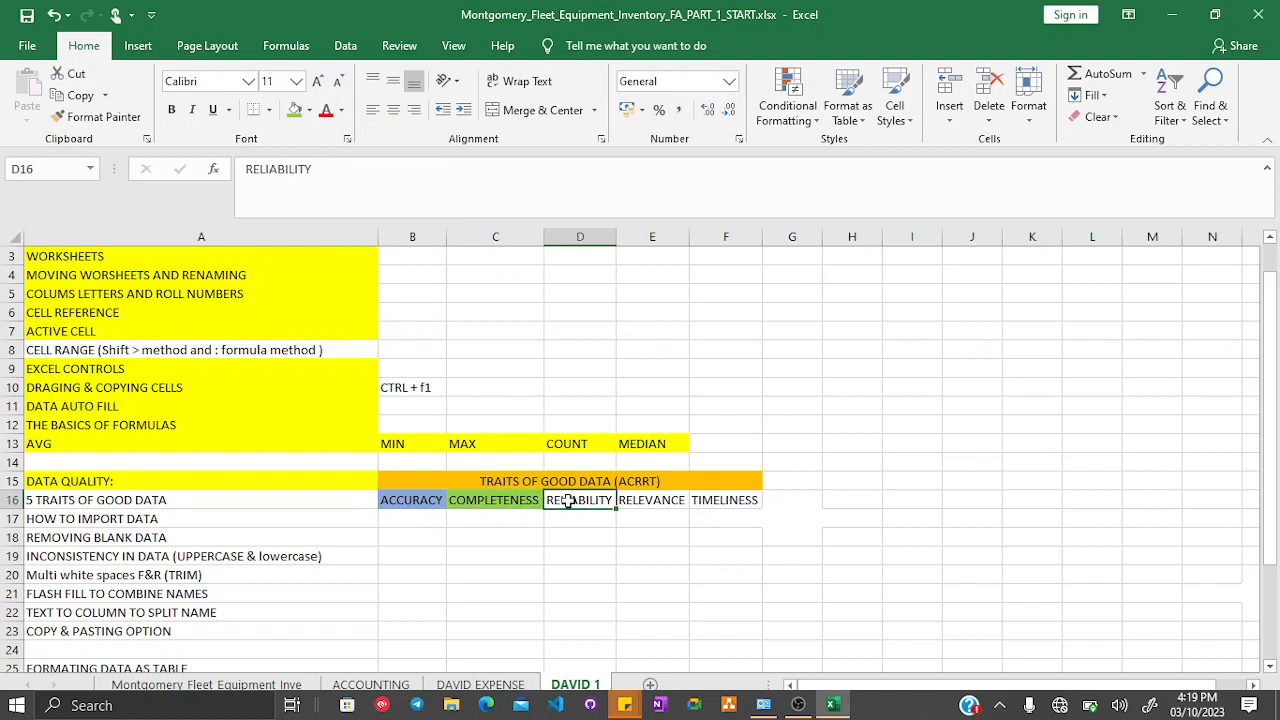
left_click(310, 111)
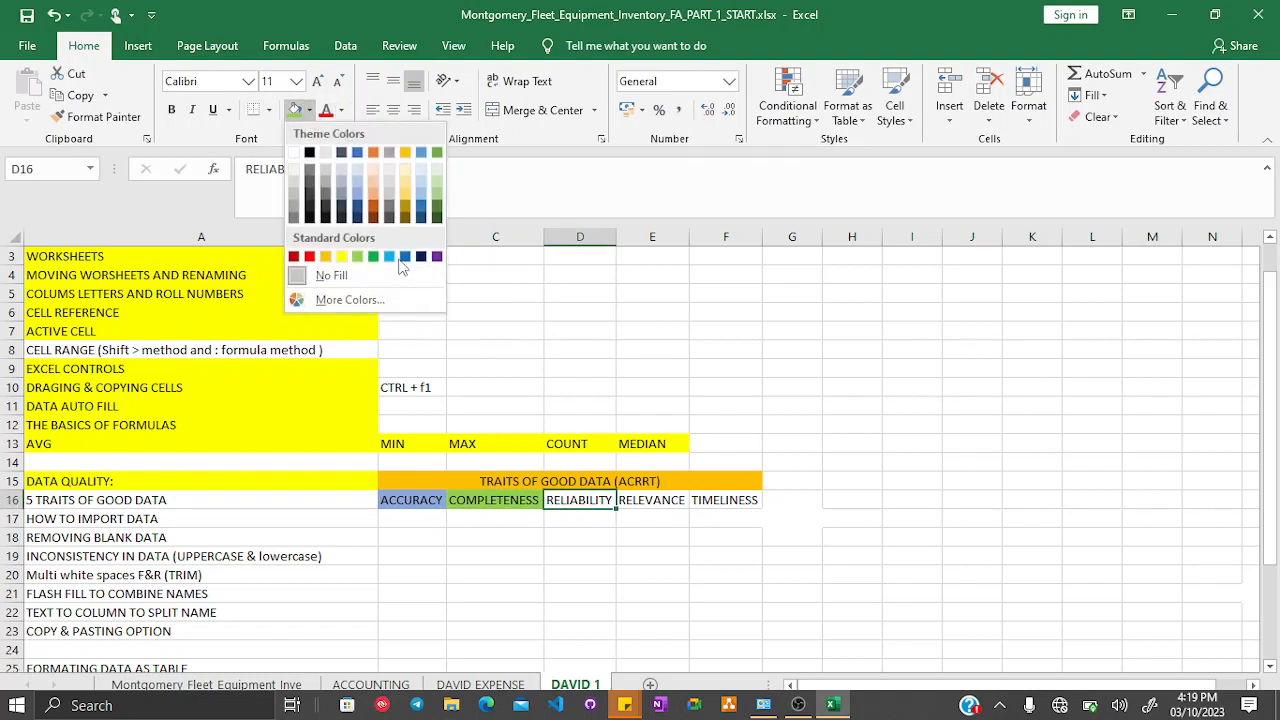
left_click(311, 257)
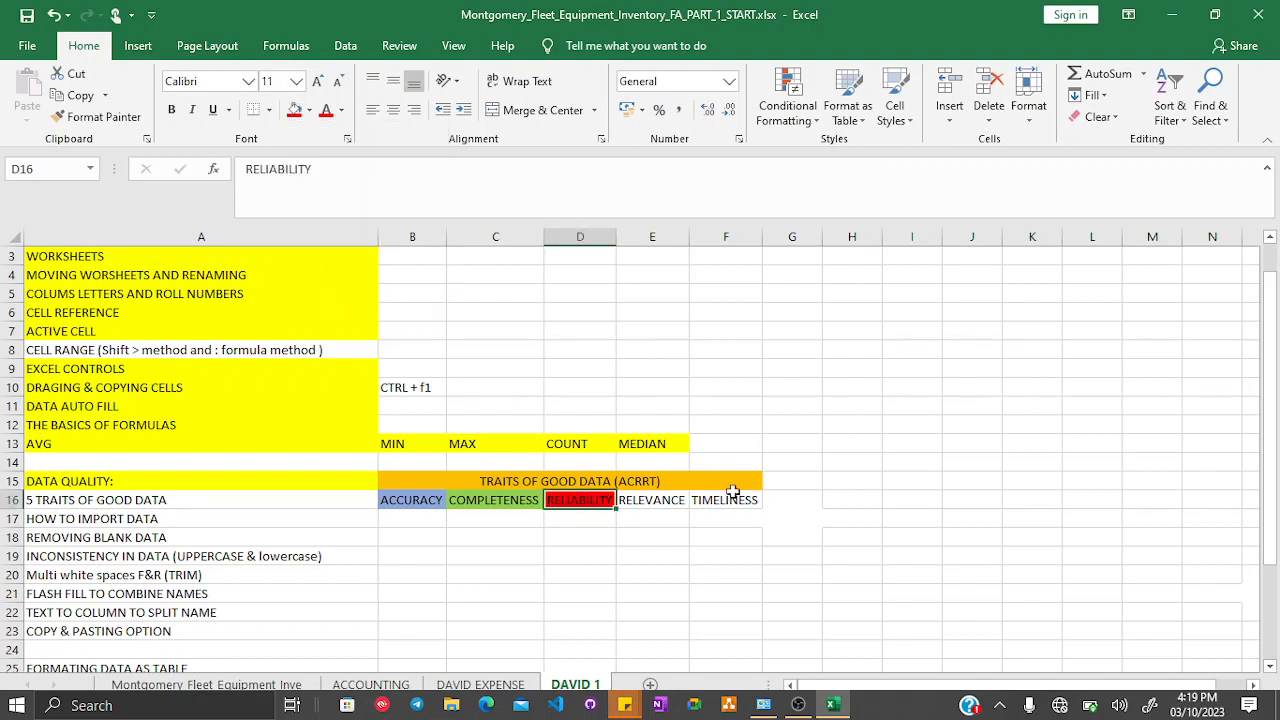
- Fill the RELEVANCE cell E16 with yellow
left_click(664, 497)
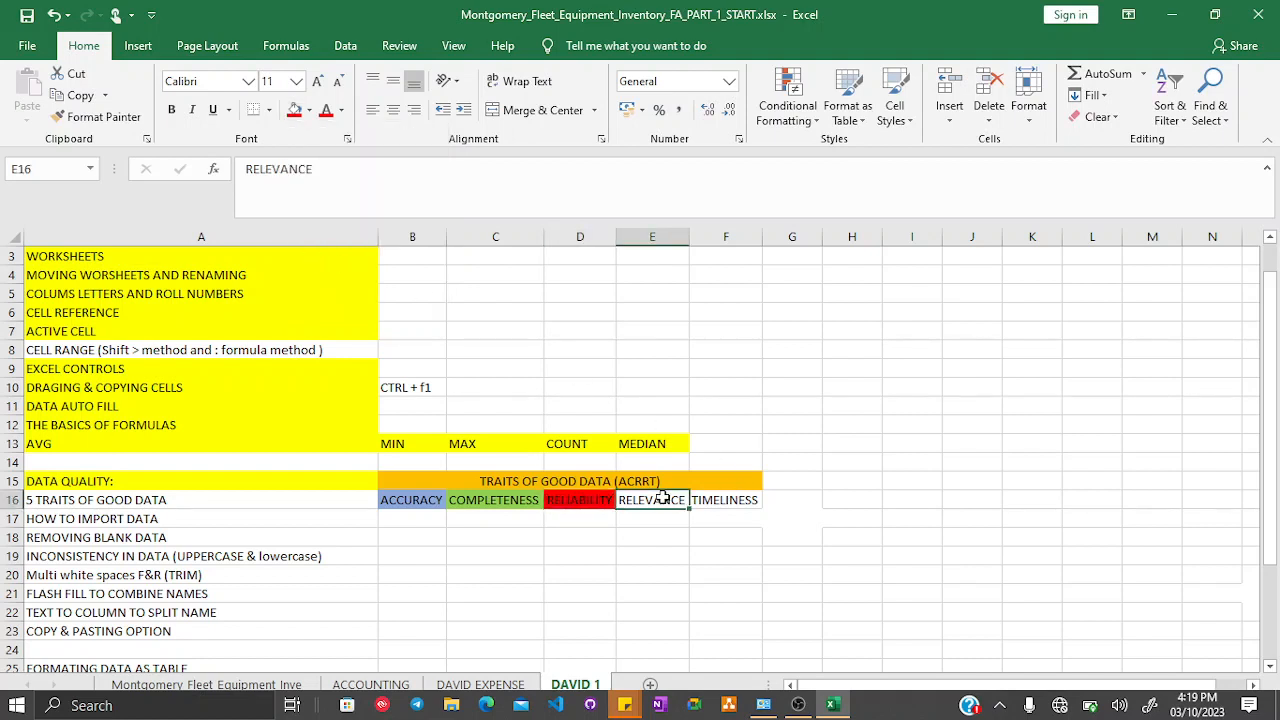
left_click(309, 110)
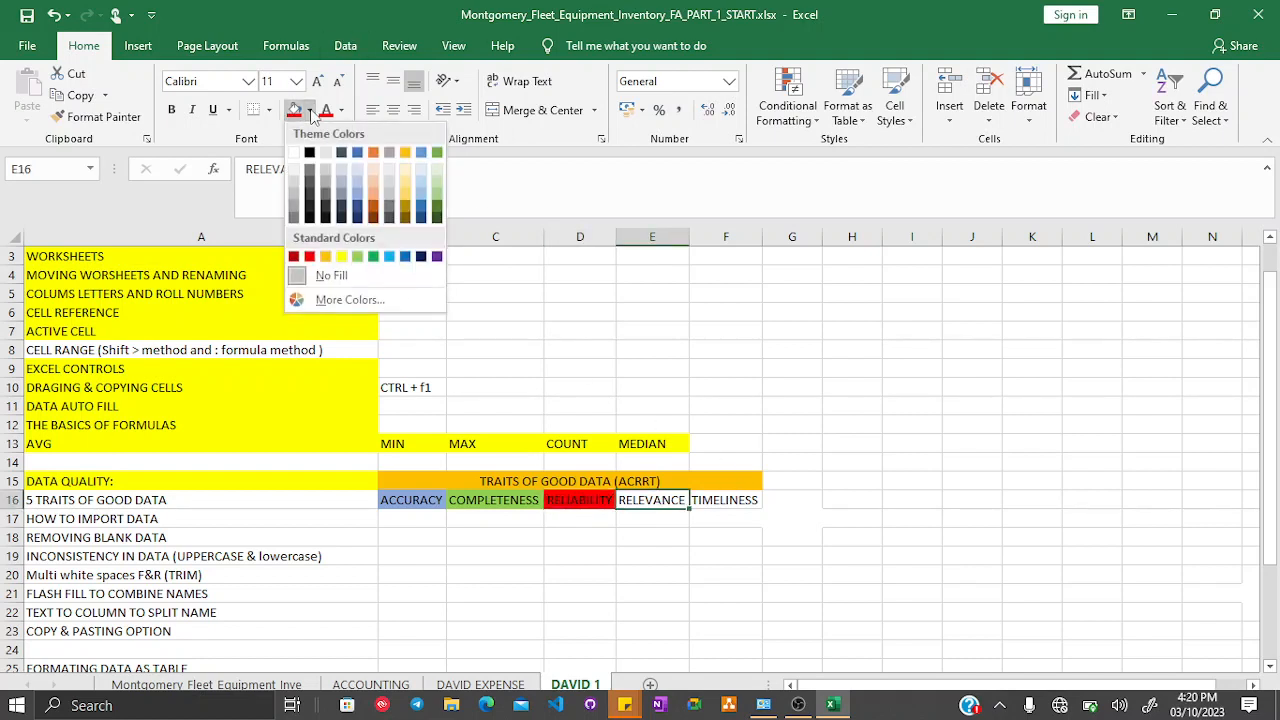
left_click(341, 258)
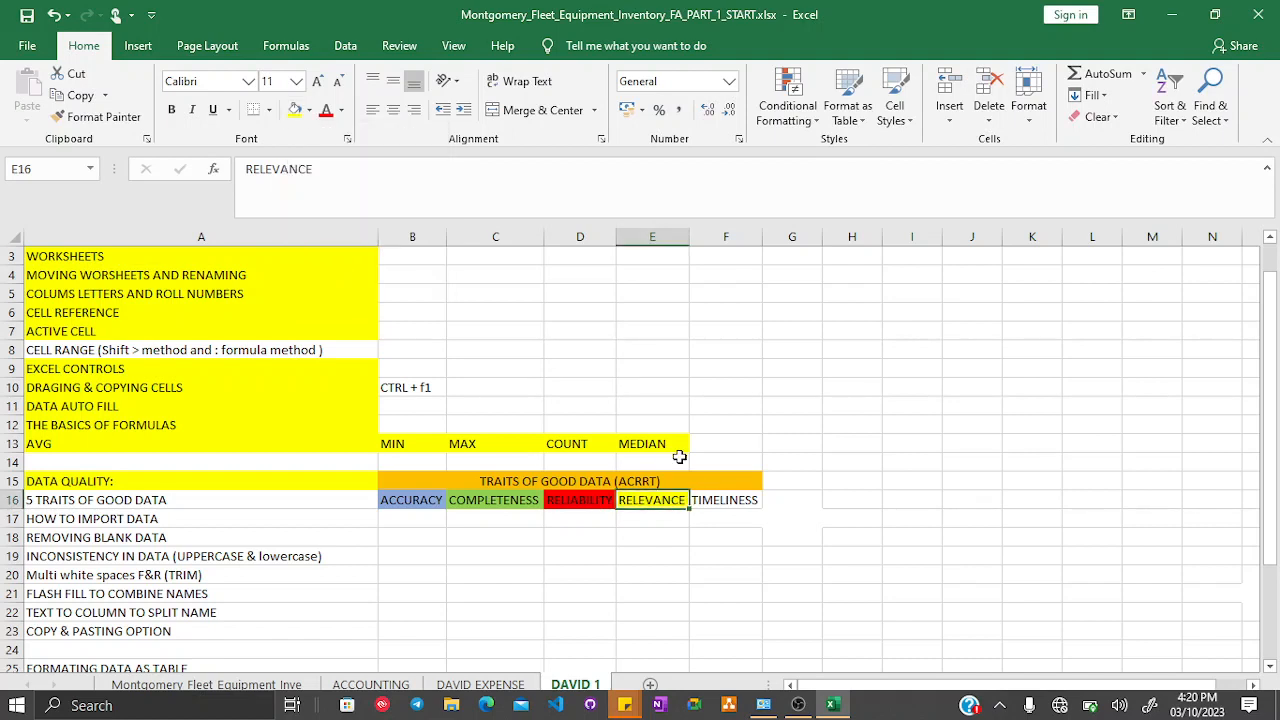
- Fill the TIMELINESS cell F16 with Orange, Accent 2, Darker 25%
left_click(733, 500)
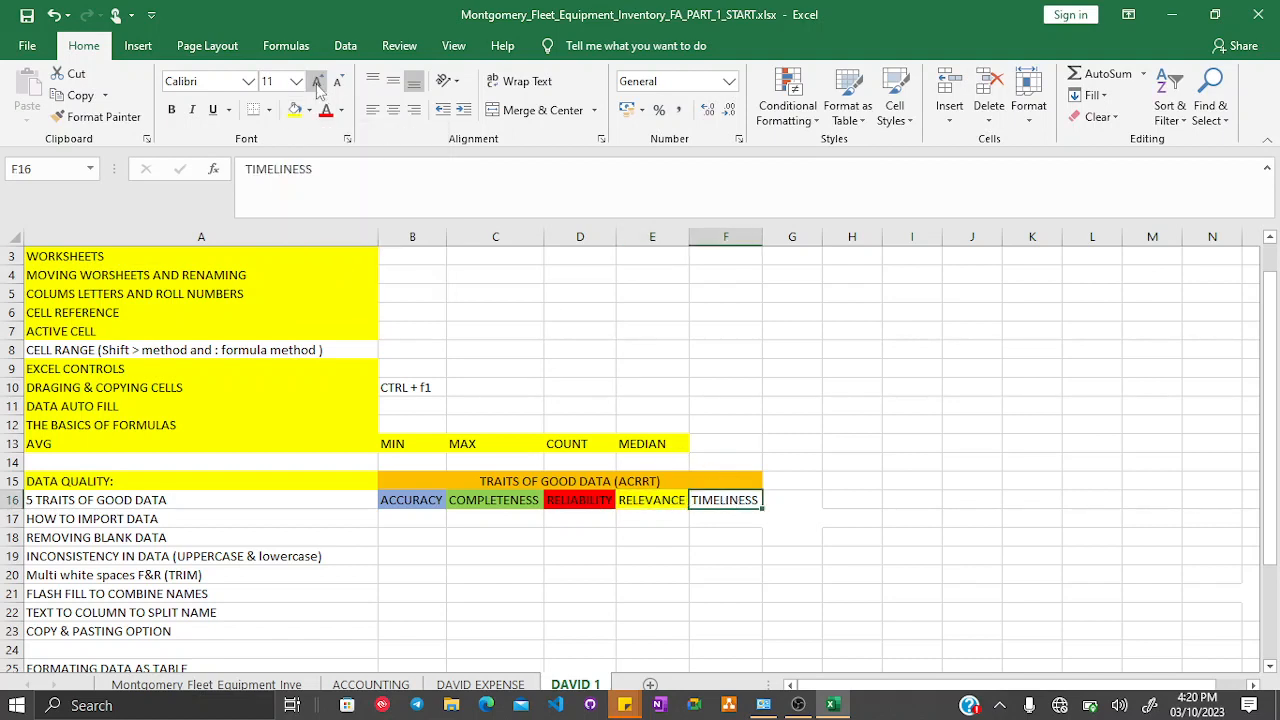
left_click(312, 116)
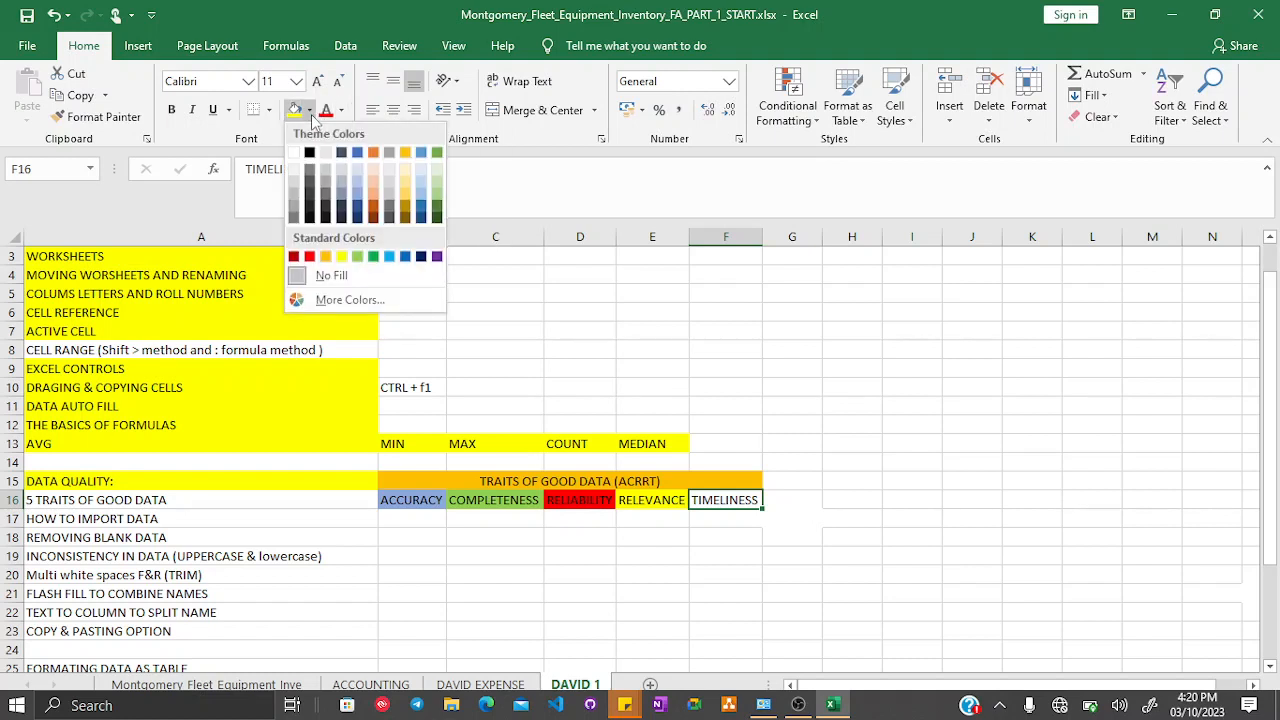
left_click(373, 211)
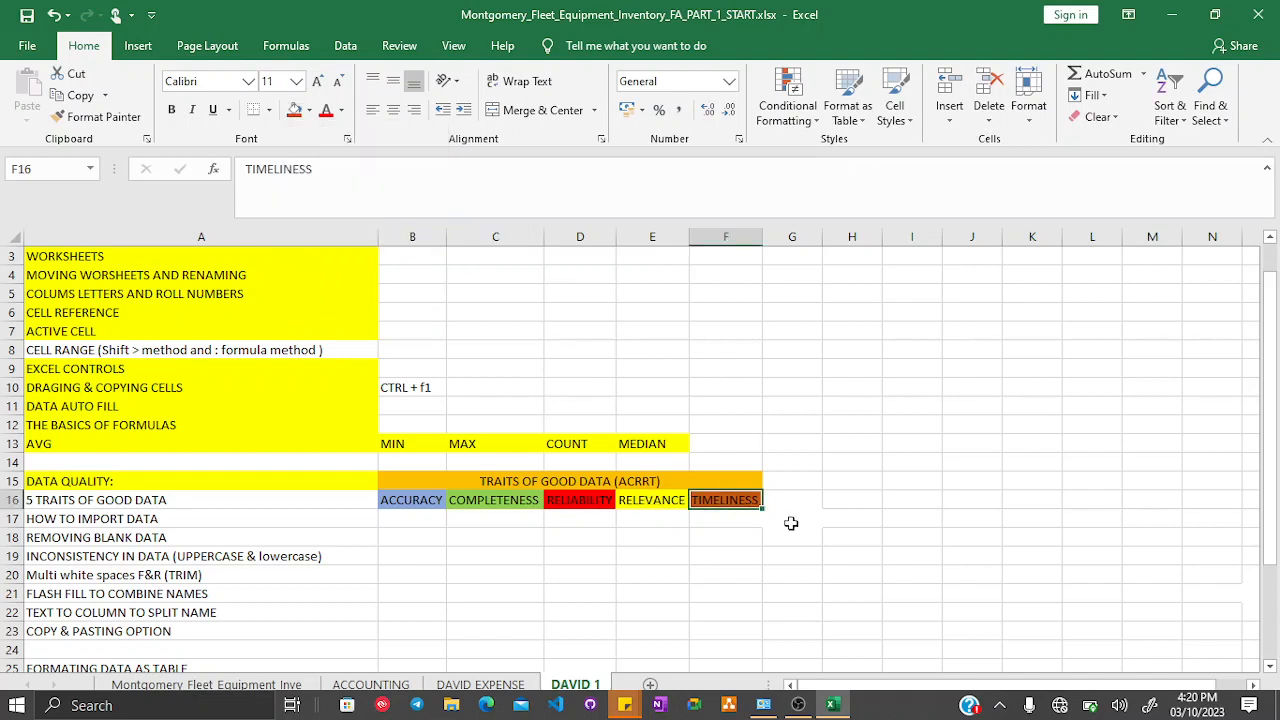
left_click(742, 516)
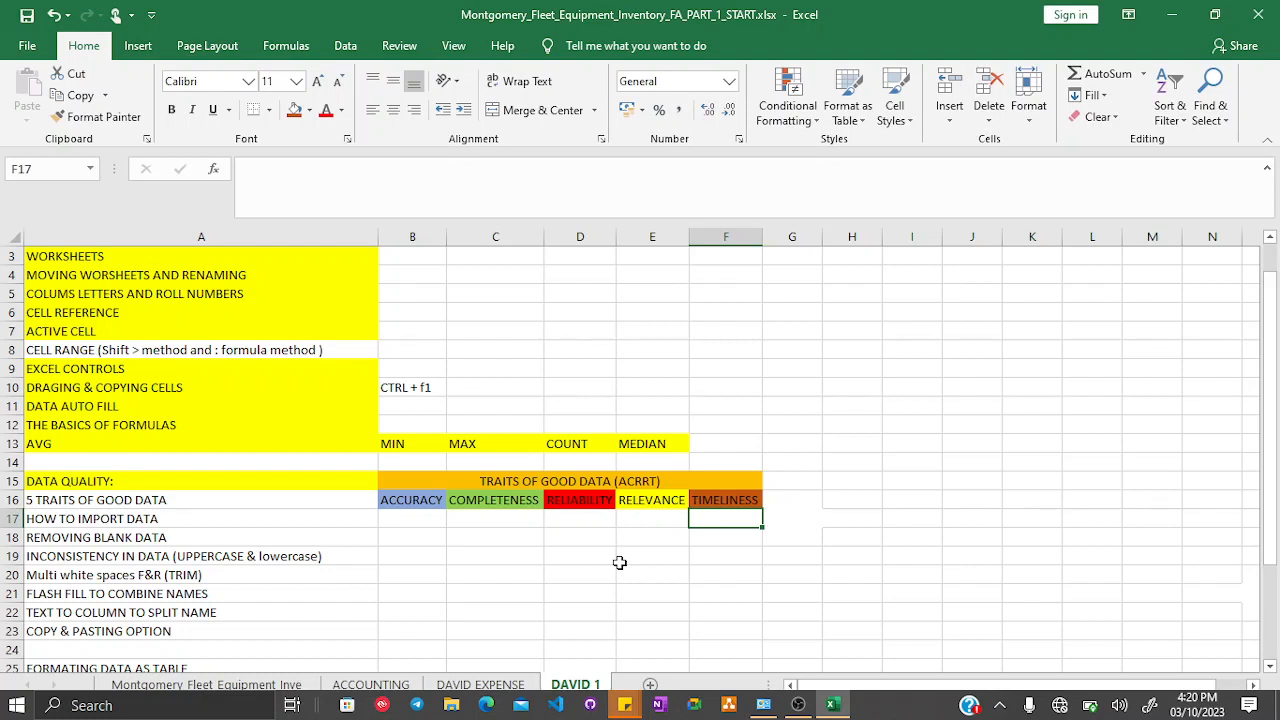
- Fill the 5 TRAITS OF GOOD DATA cell A16 with yellow
left_click(244, 497)
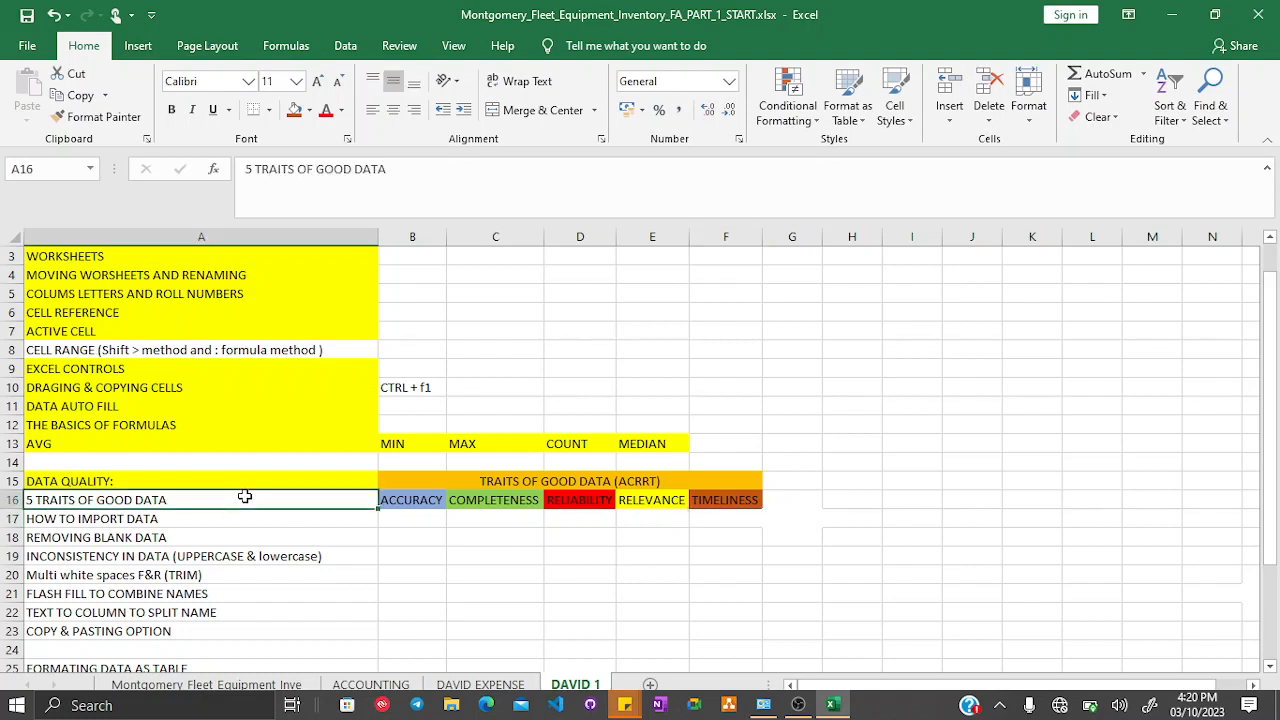
left_click(309, 110)
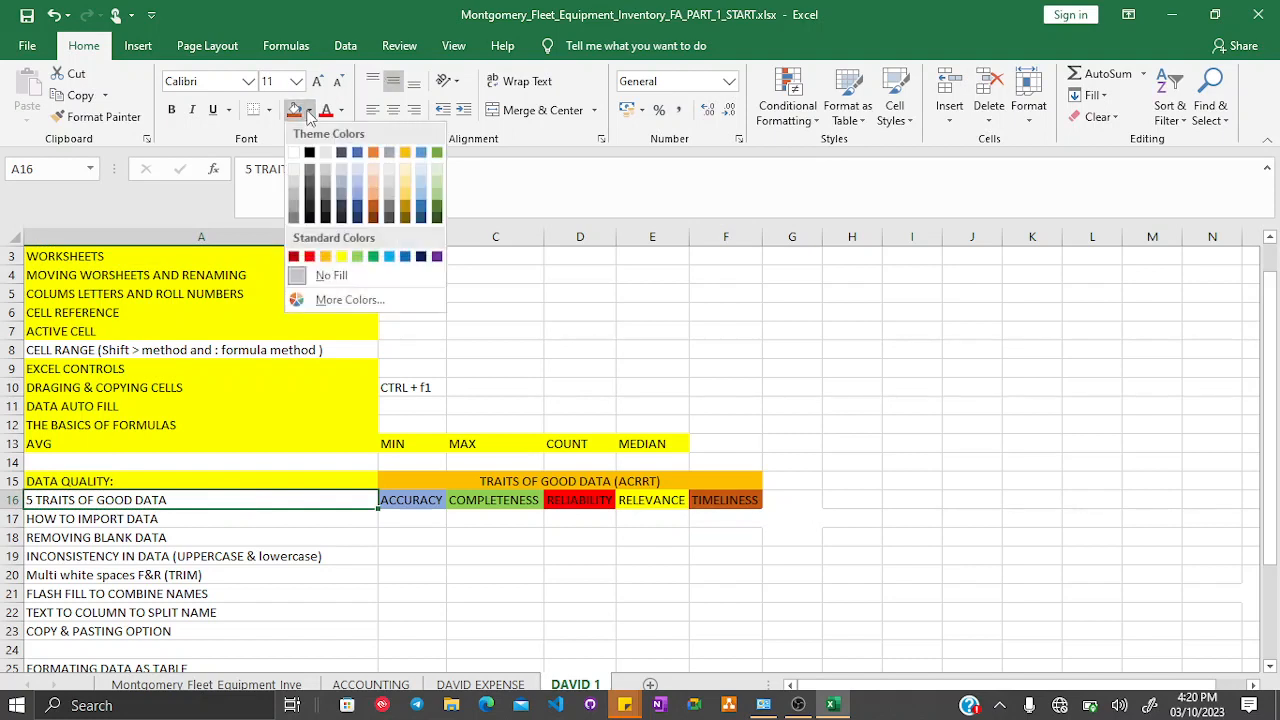
left_click(341, 256)
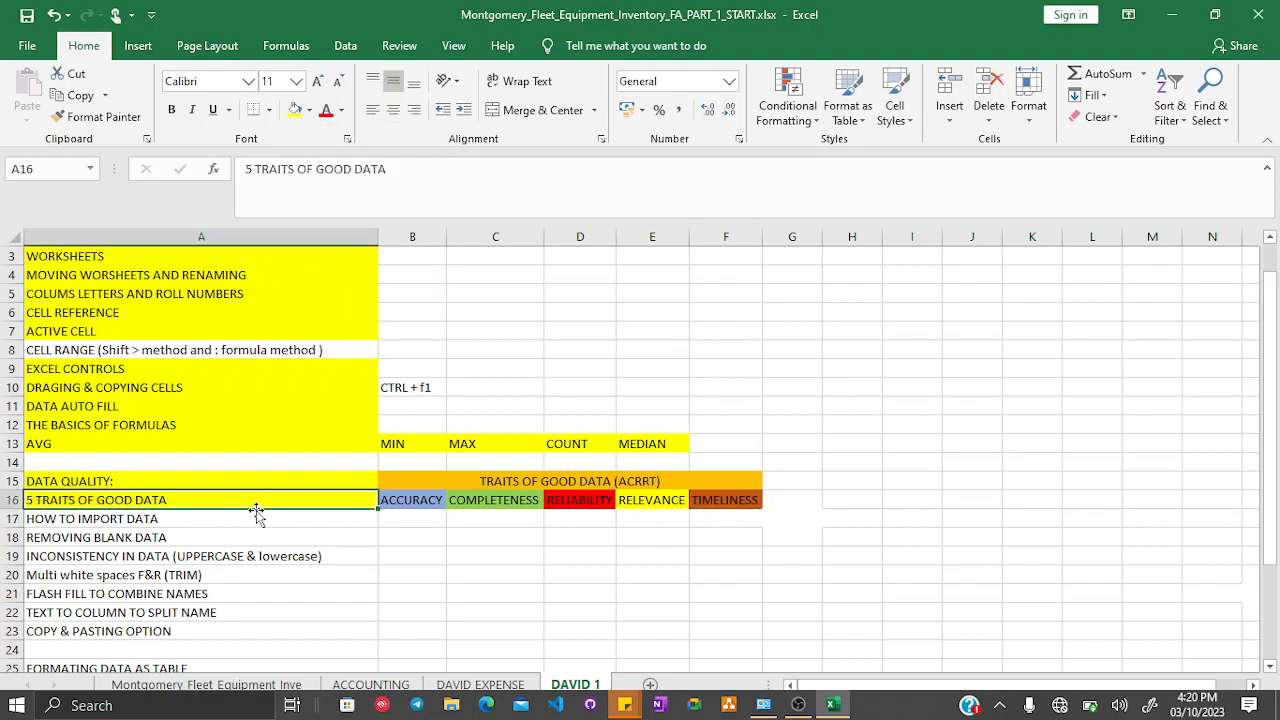
left_click(118, 517)
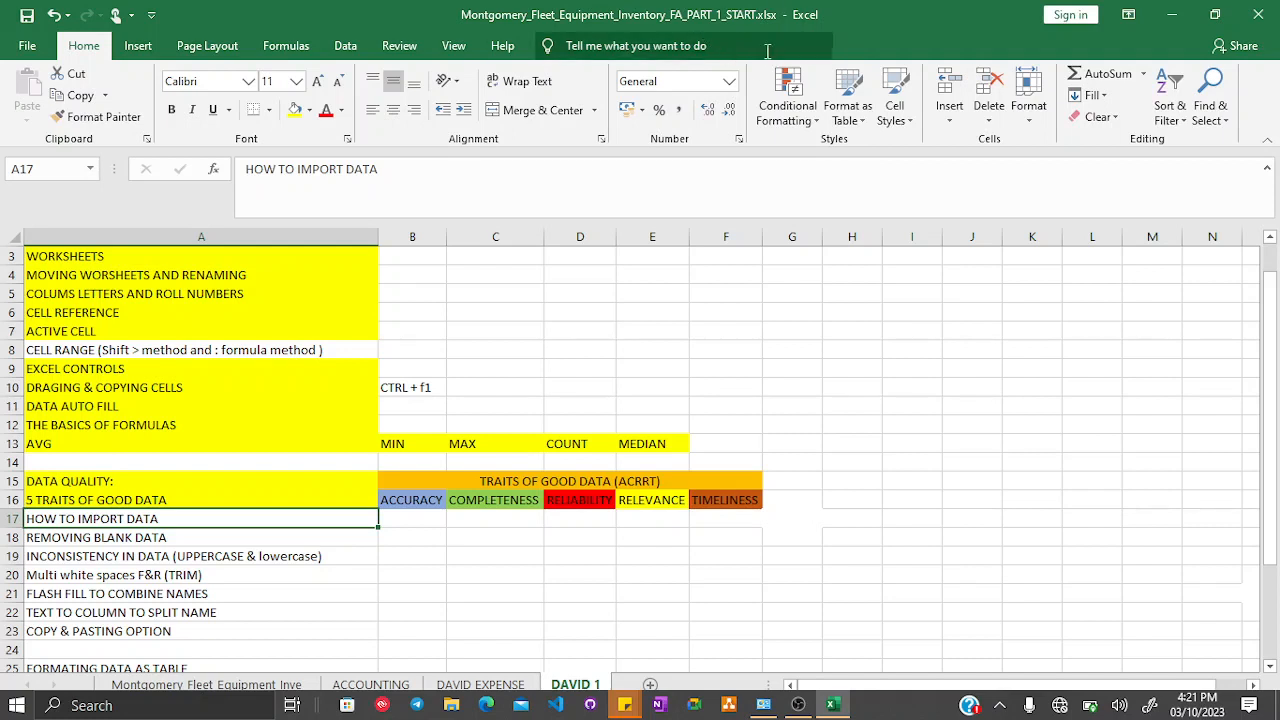
left_click(27, 46)
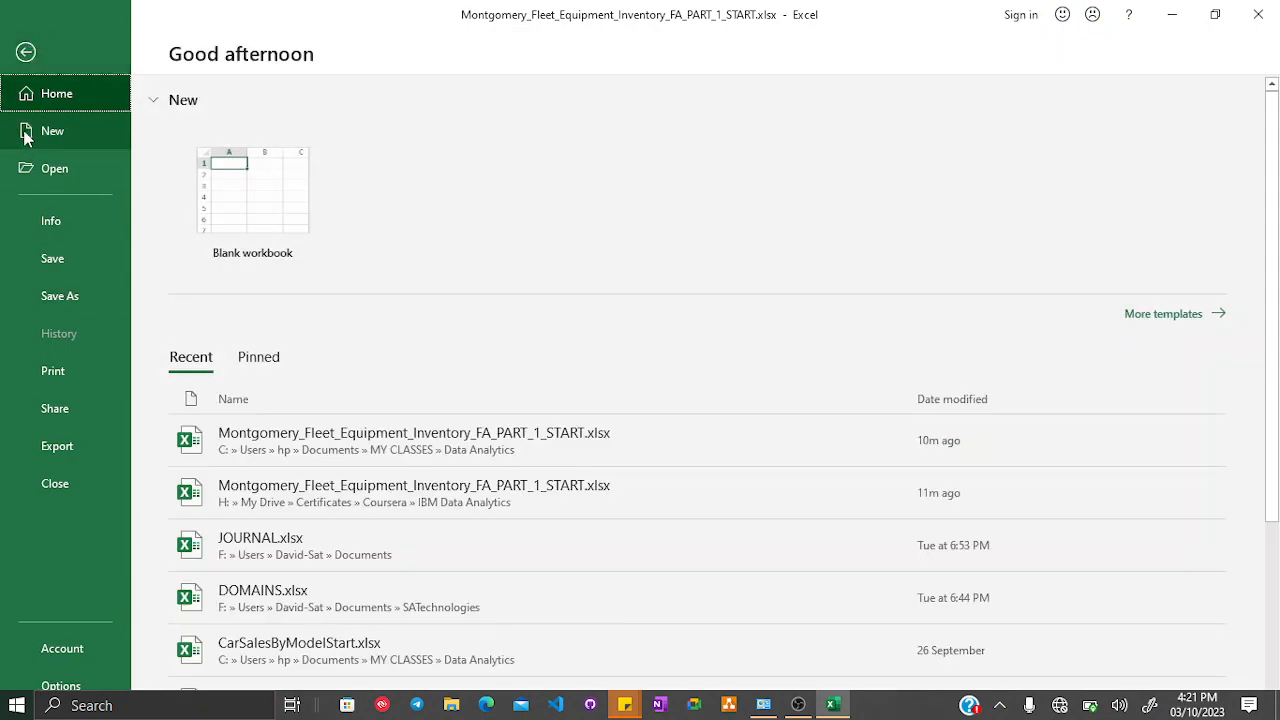
left_click(25, 52)
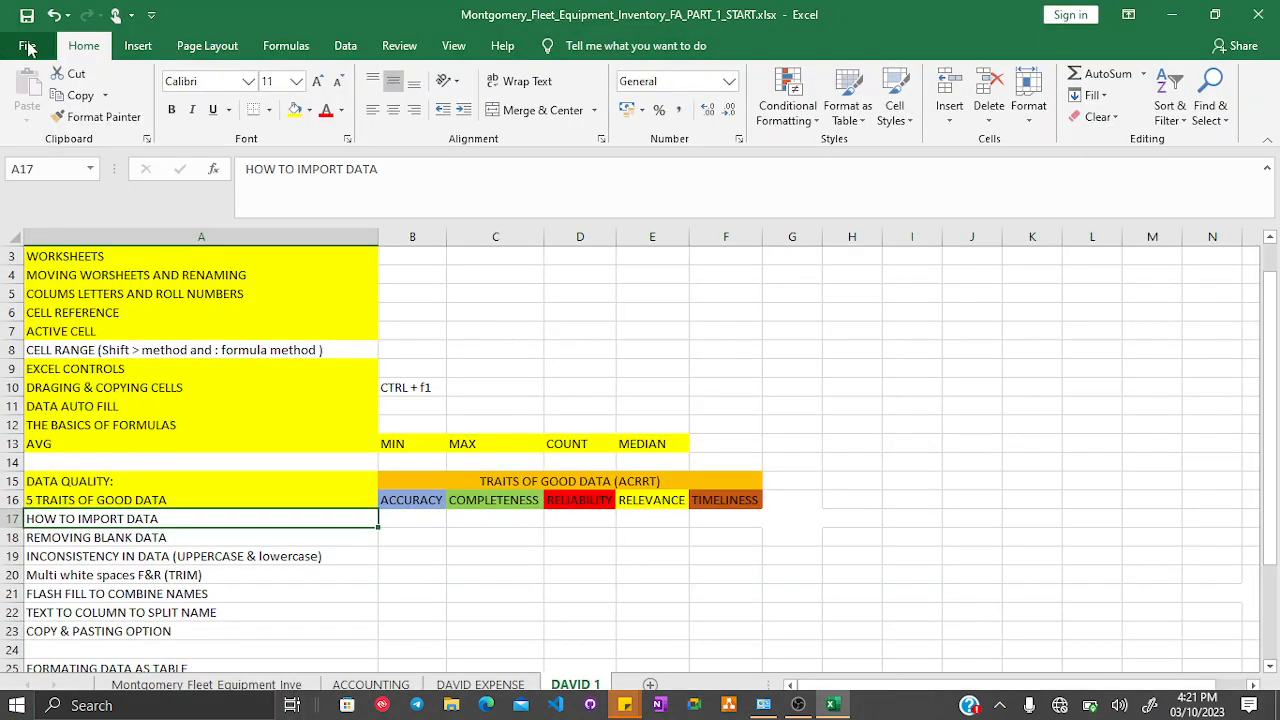
left_click(27, 46)
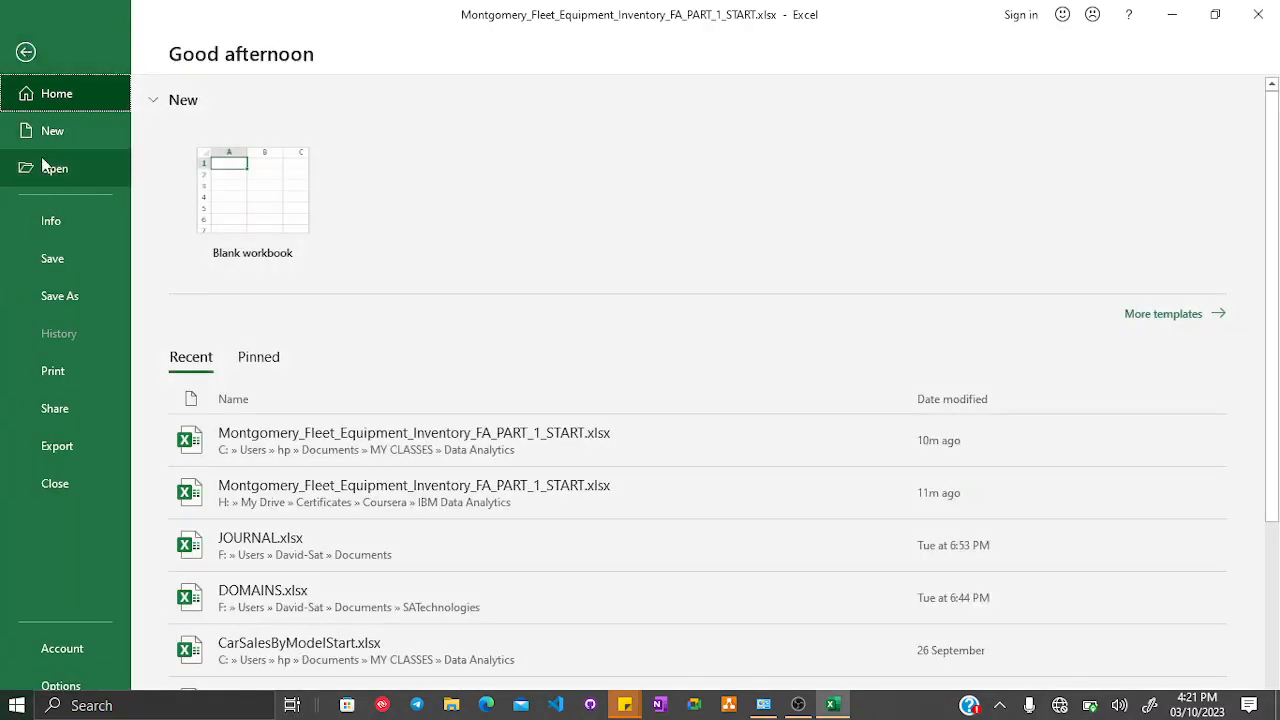
left_click(24, 52)
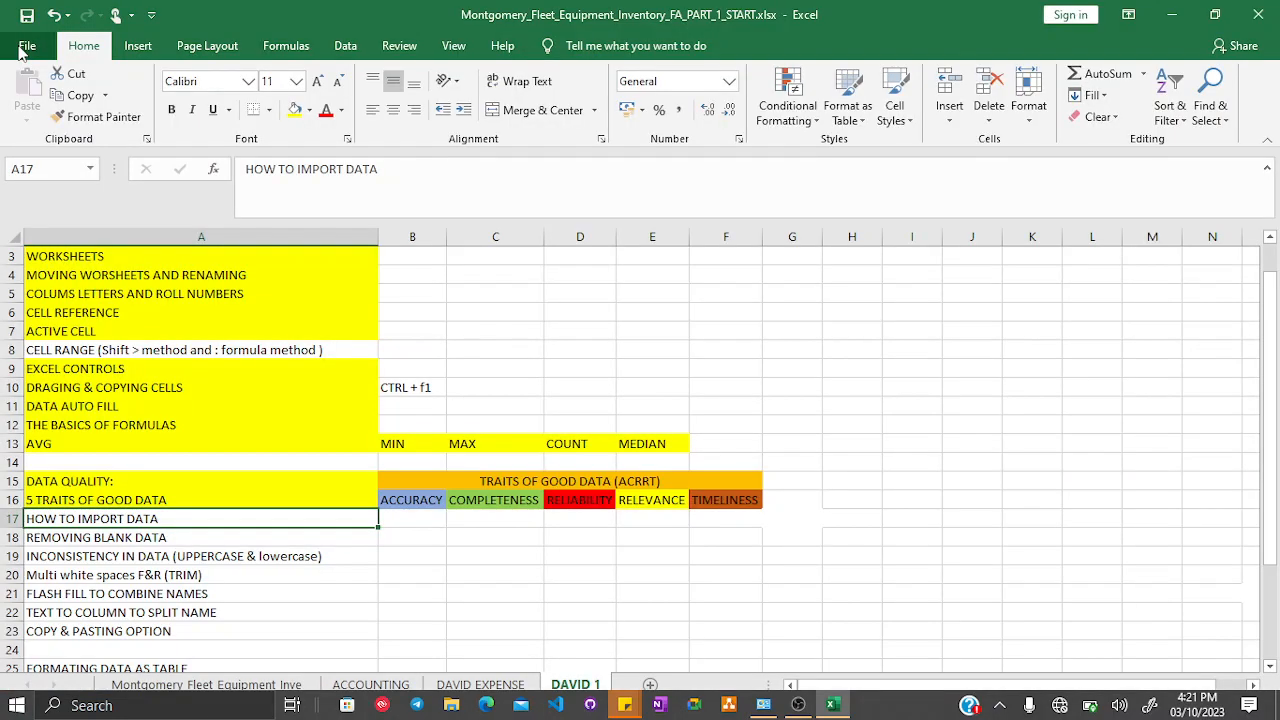
left_click(24, 50)
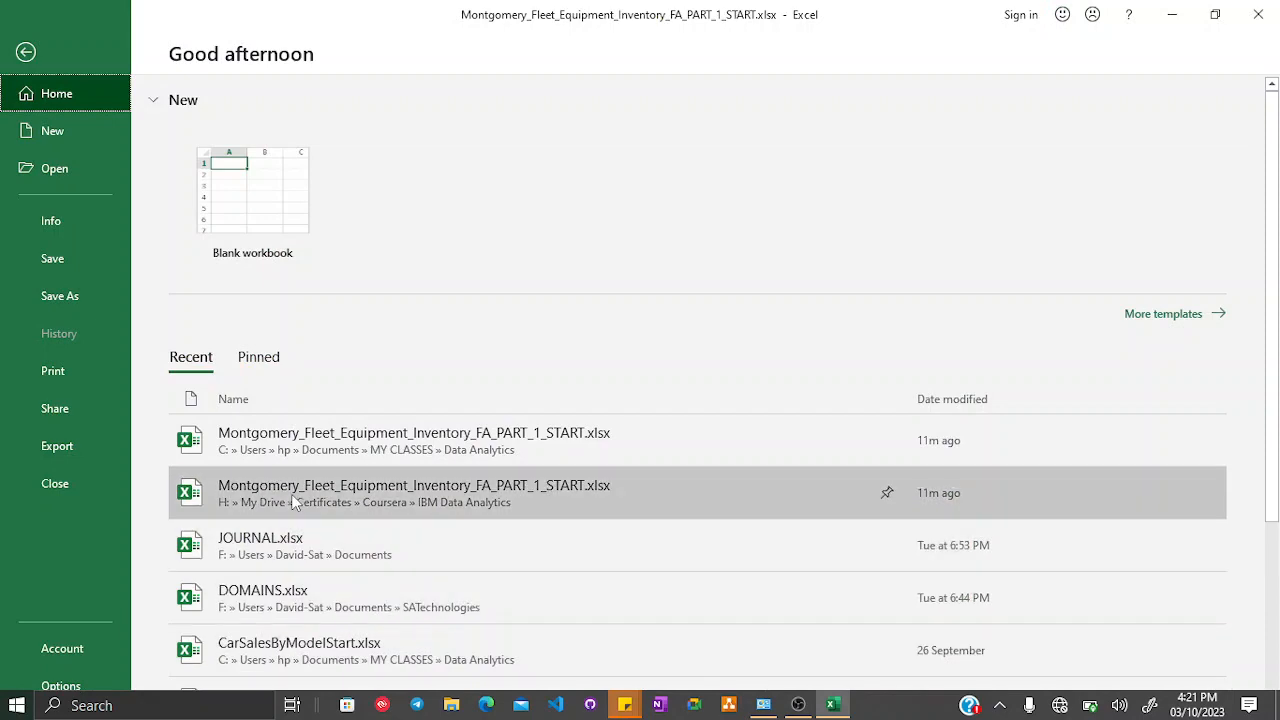
scroll(290, 490, "down", 3)
scroll(290, 490, "up", 3)
left_click(27, 52)
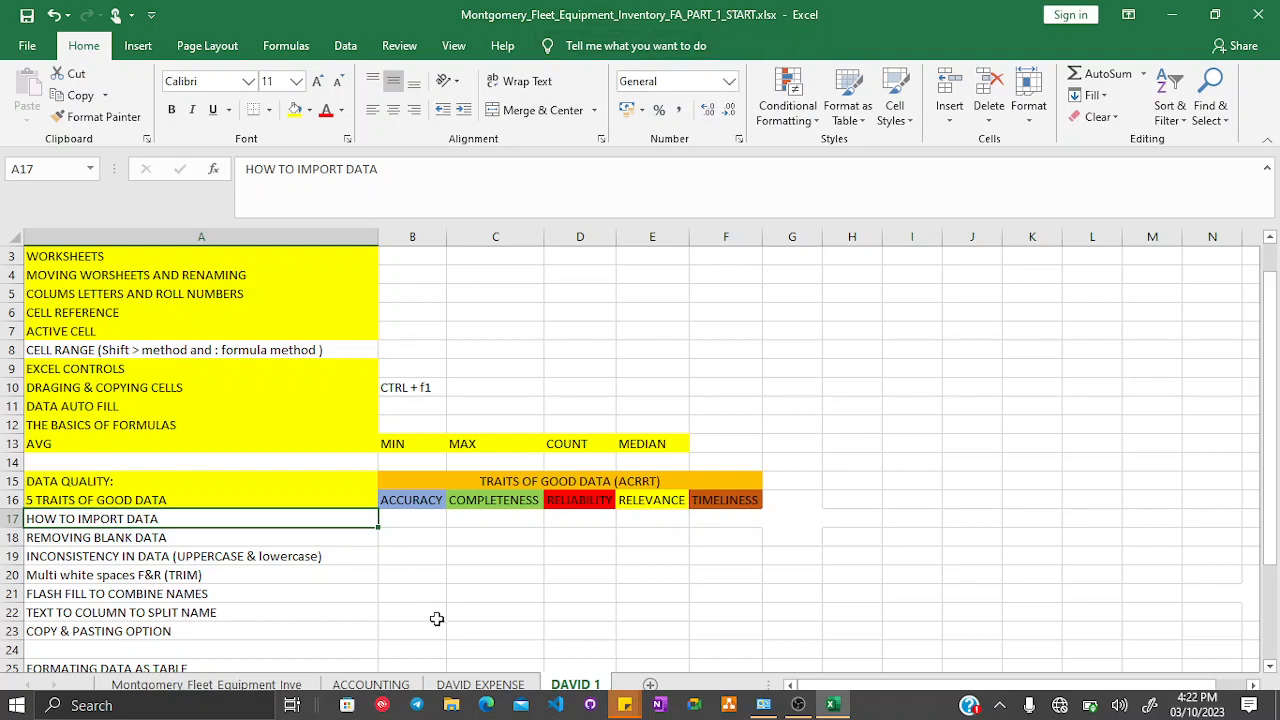
- On the Montgomery Fleet Equipment Inventory sheet, remove the fill from the Board of Elections cell A2
left_click(155, 686)
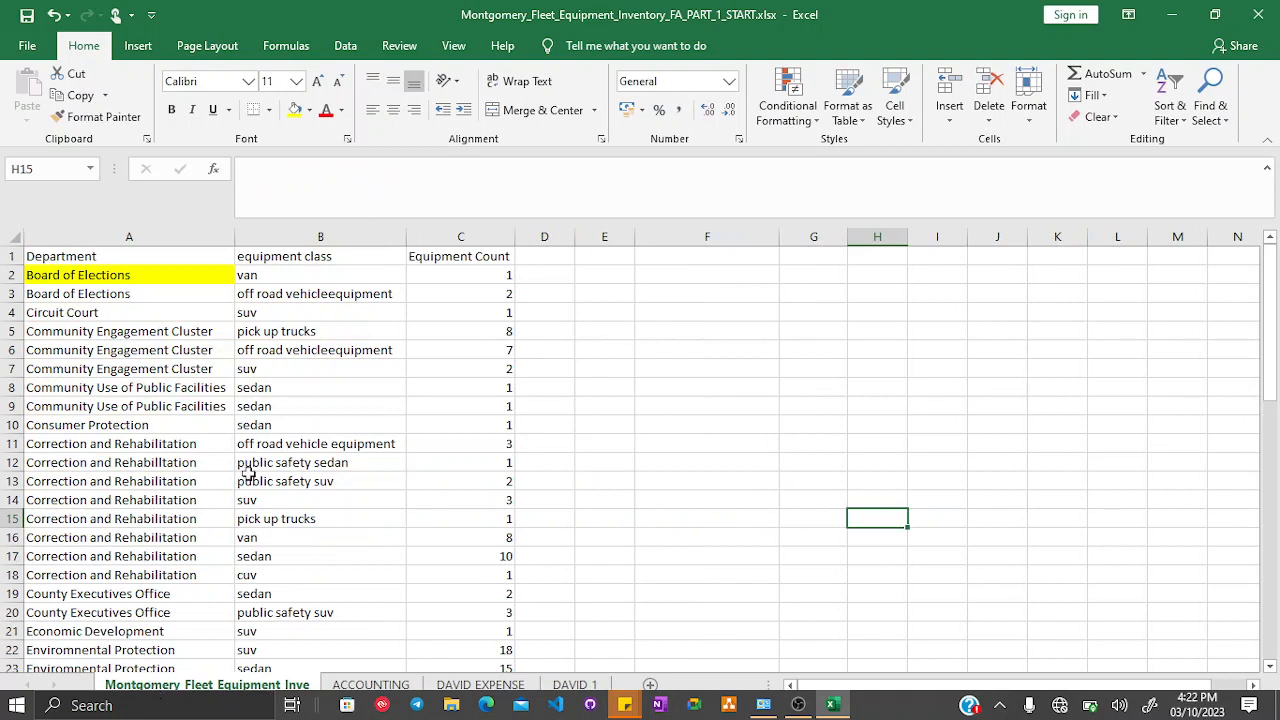
left_click(590, 360)
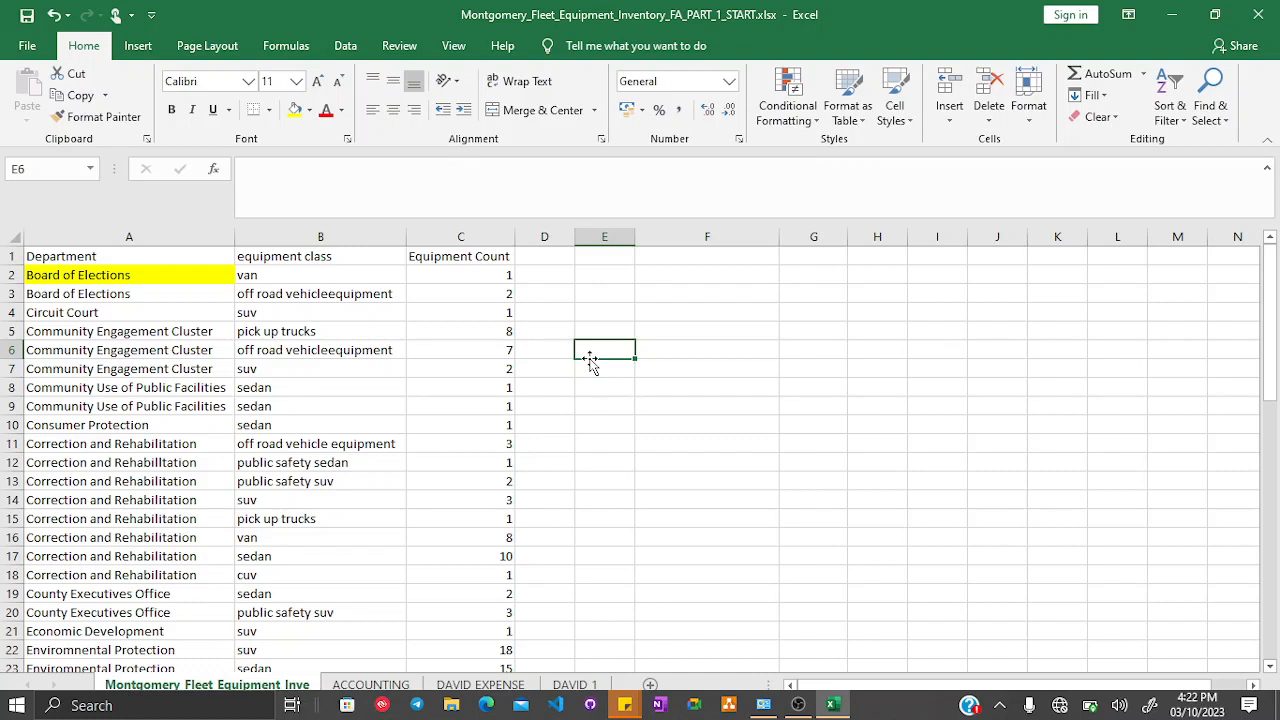
left_click(100, 278)
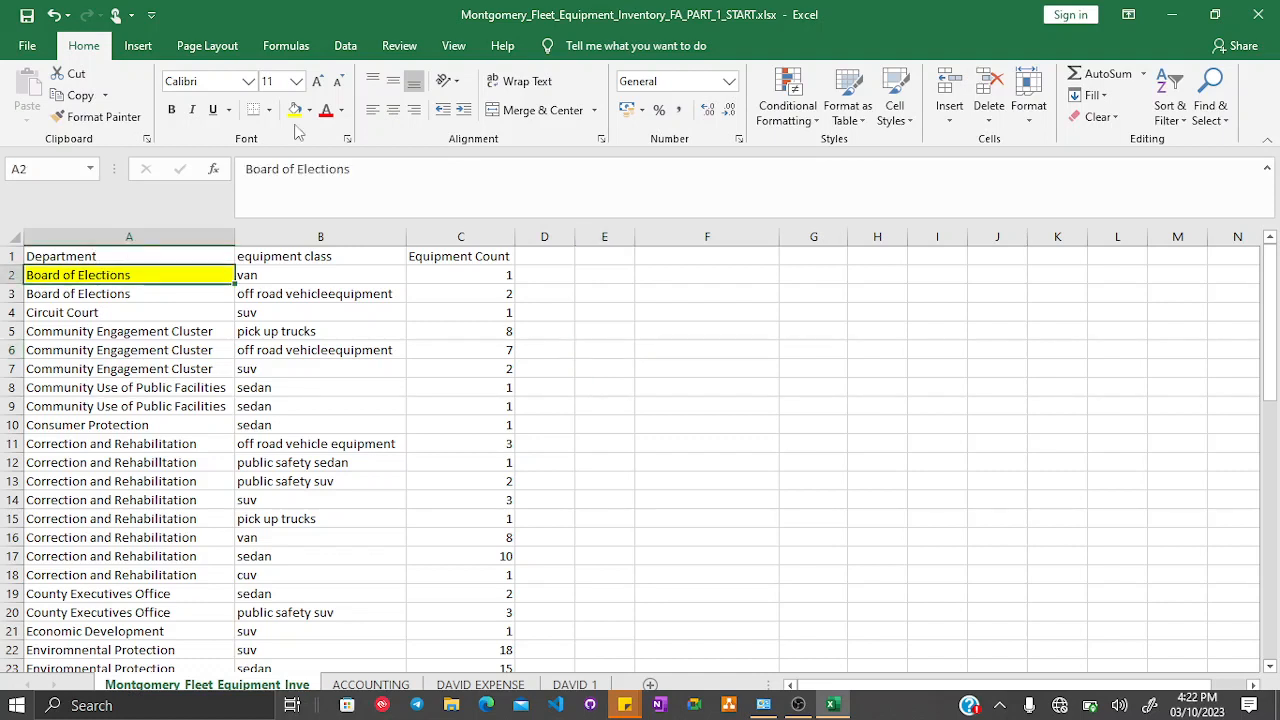
left_click(309, 111)
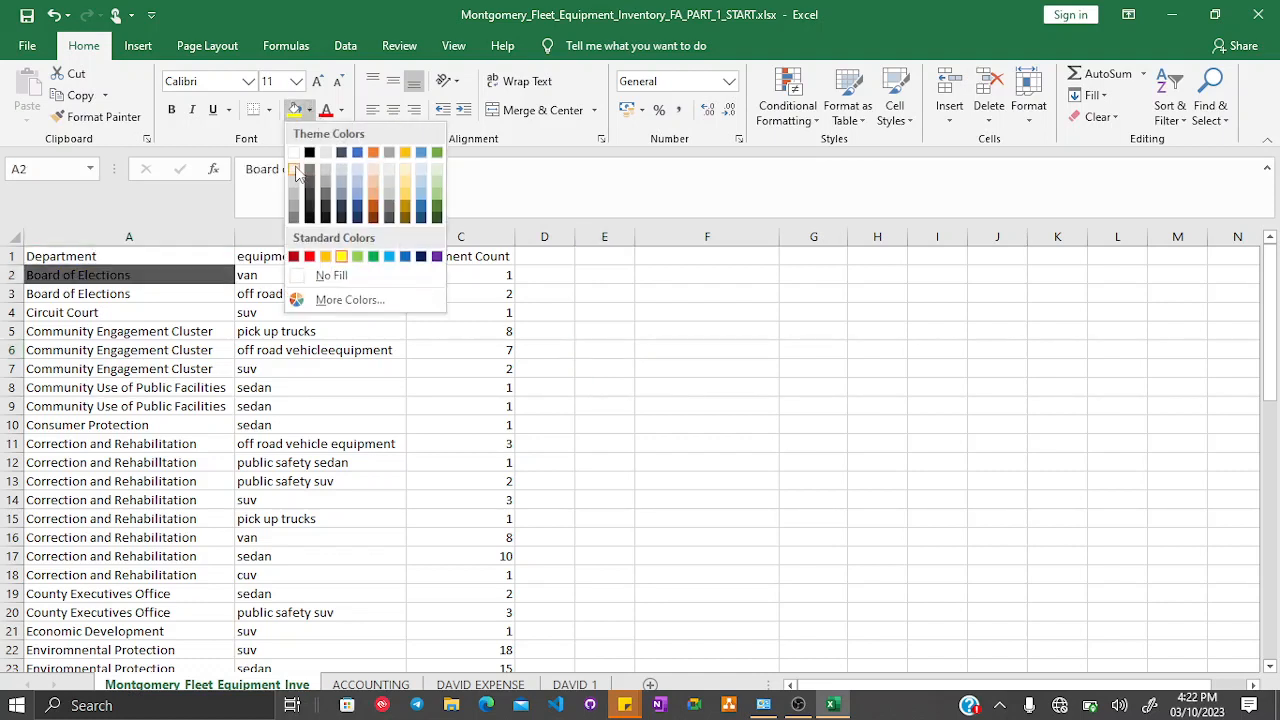
left_click(326, 275)
- Narrow column A slightly on the inventory sheet
left_click(475, 335)
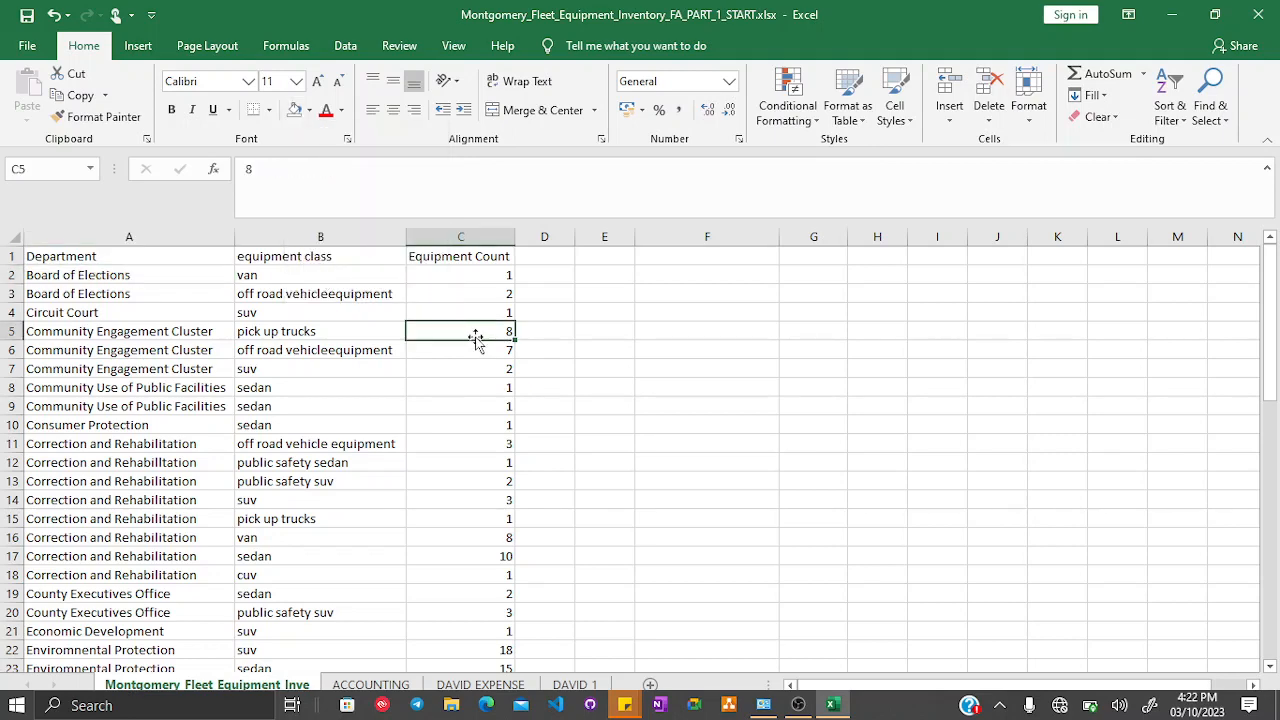
scroll(512, 406, "down", 5)
scroll(512, 406, "down", 12)
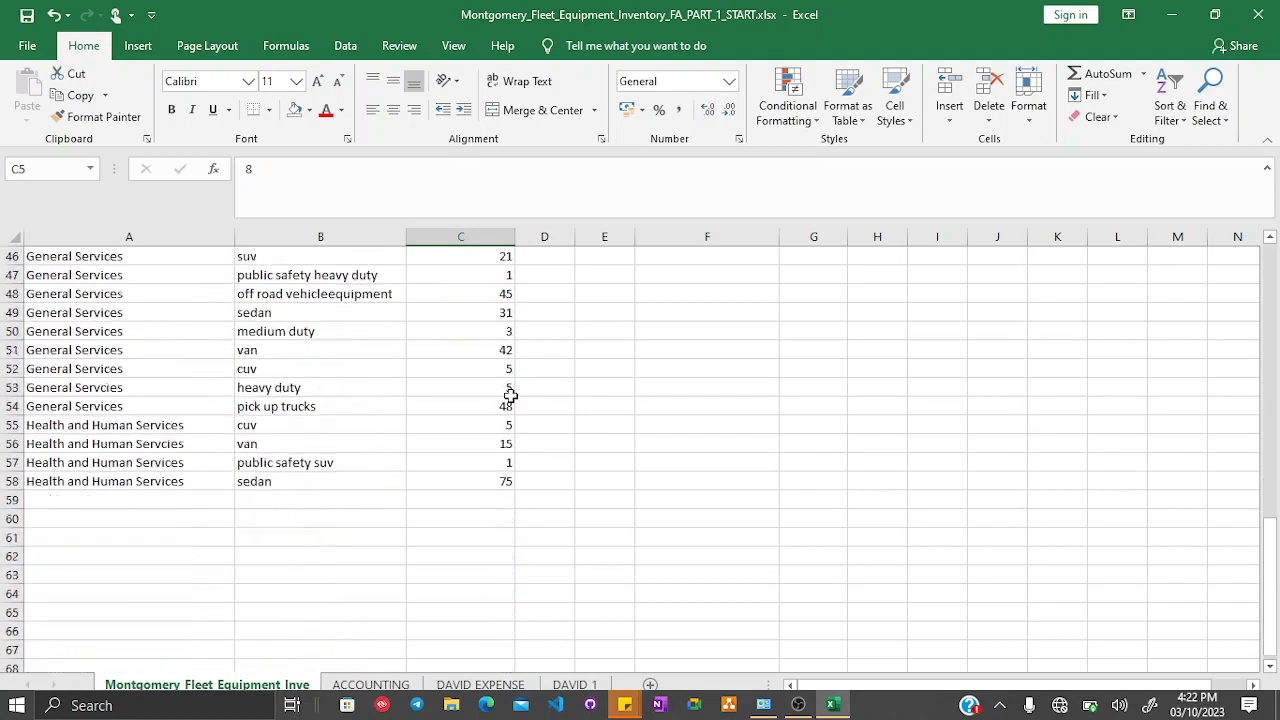
scroll(511, 395, "up", 8)
scroll(511, 395, "up", 9)
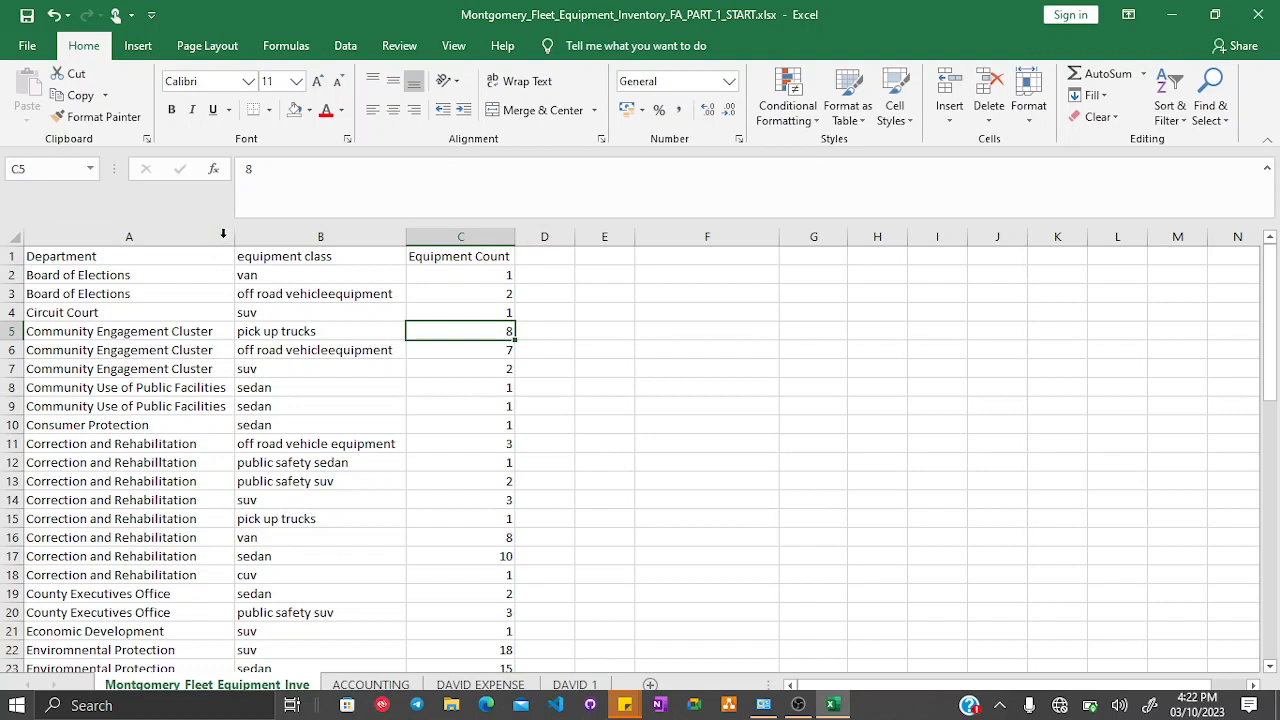
left_click_drag(236, 240, 200, 244)
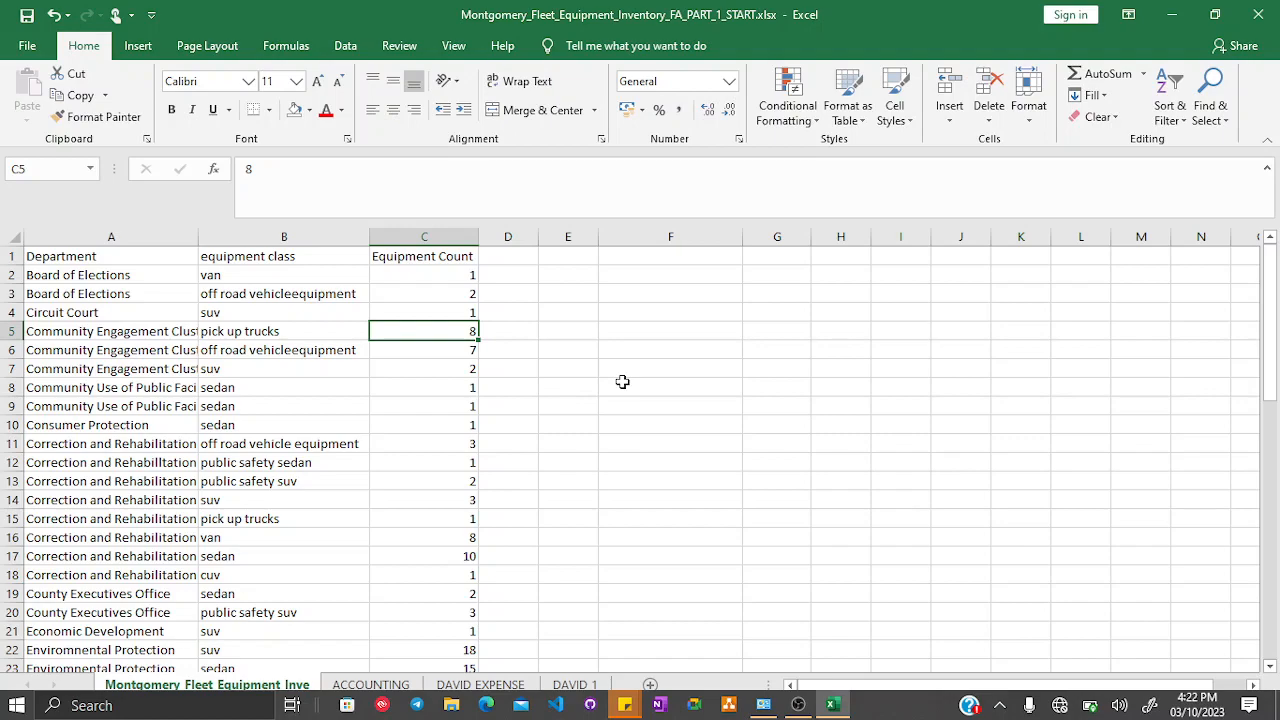
- Insert a blank row at row 8, above the first Community Use of Public Facilities record
scroll(622, 375, "down", 14)
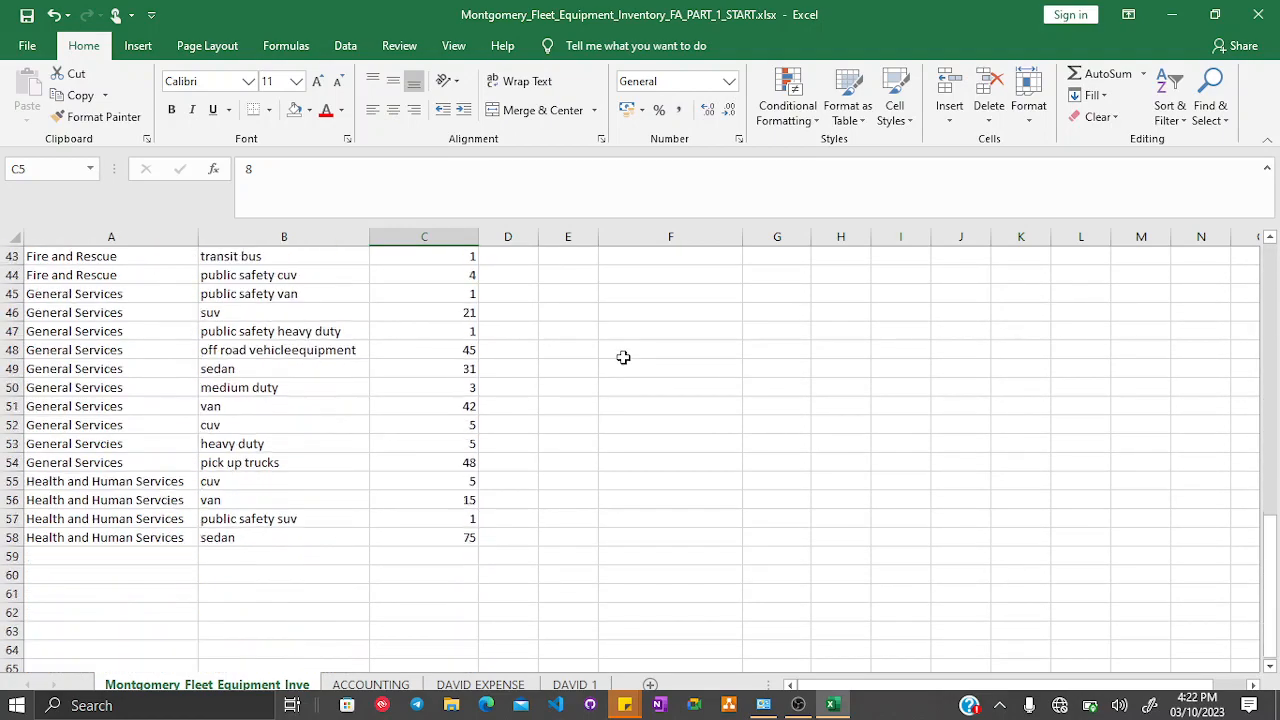
scroll(622, 357, "down", 3)
scroll(622, 357, "up", 12)
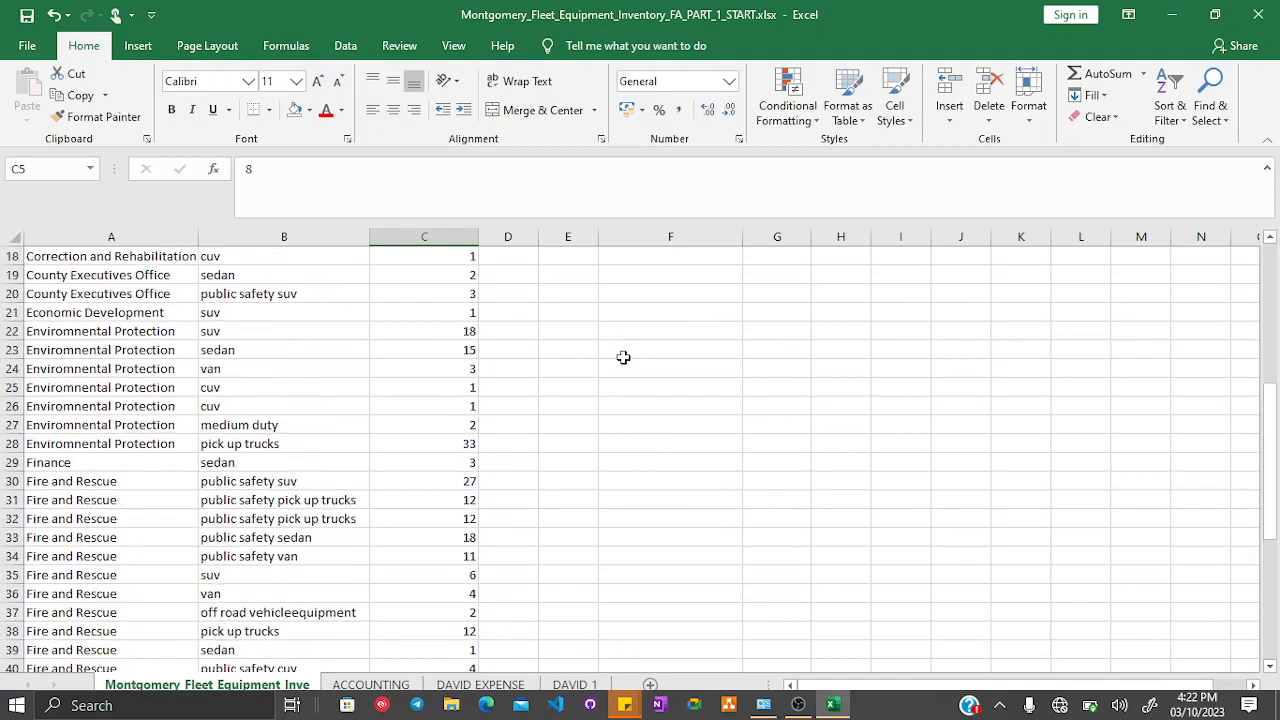
scroll(622, 357, "up", 6)
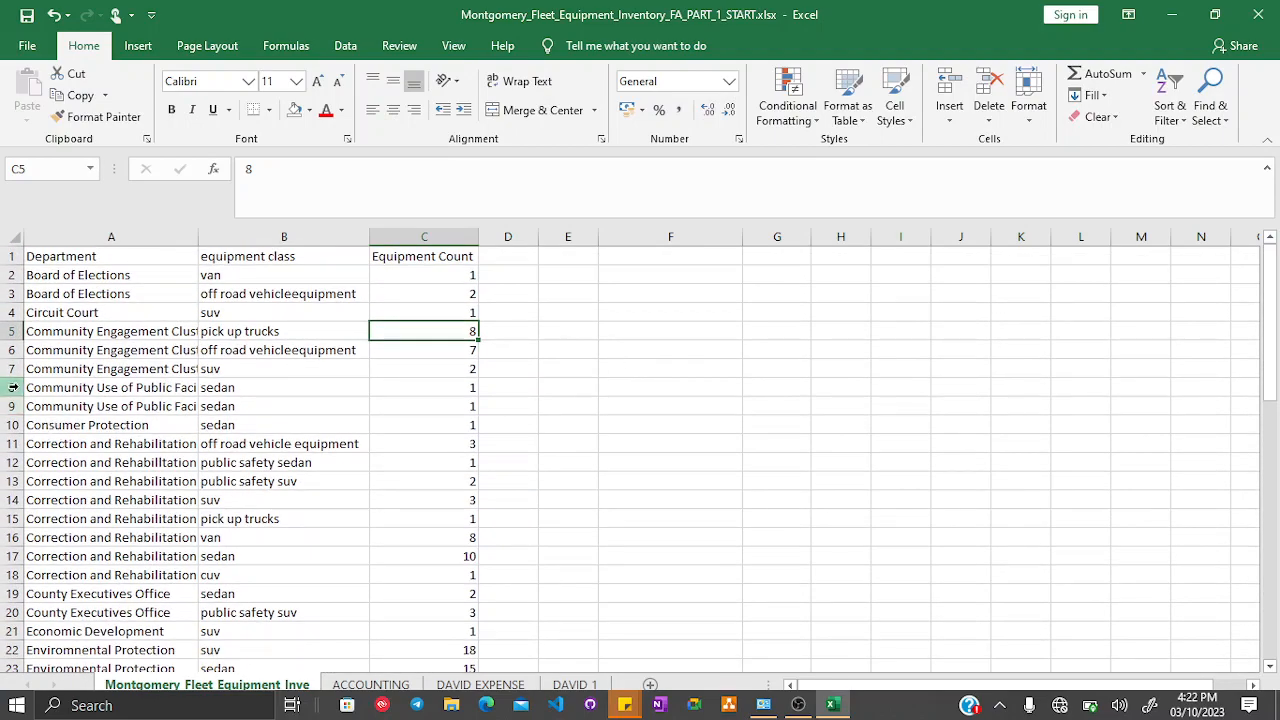
left_click(13, 387)
right_click(13, 387)
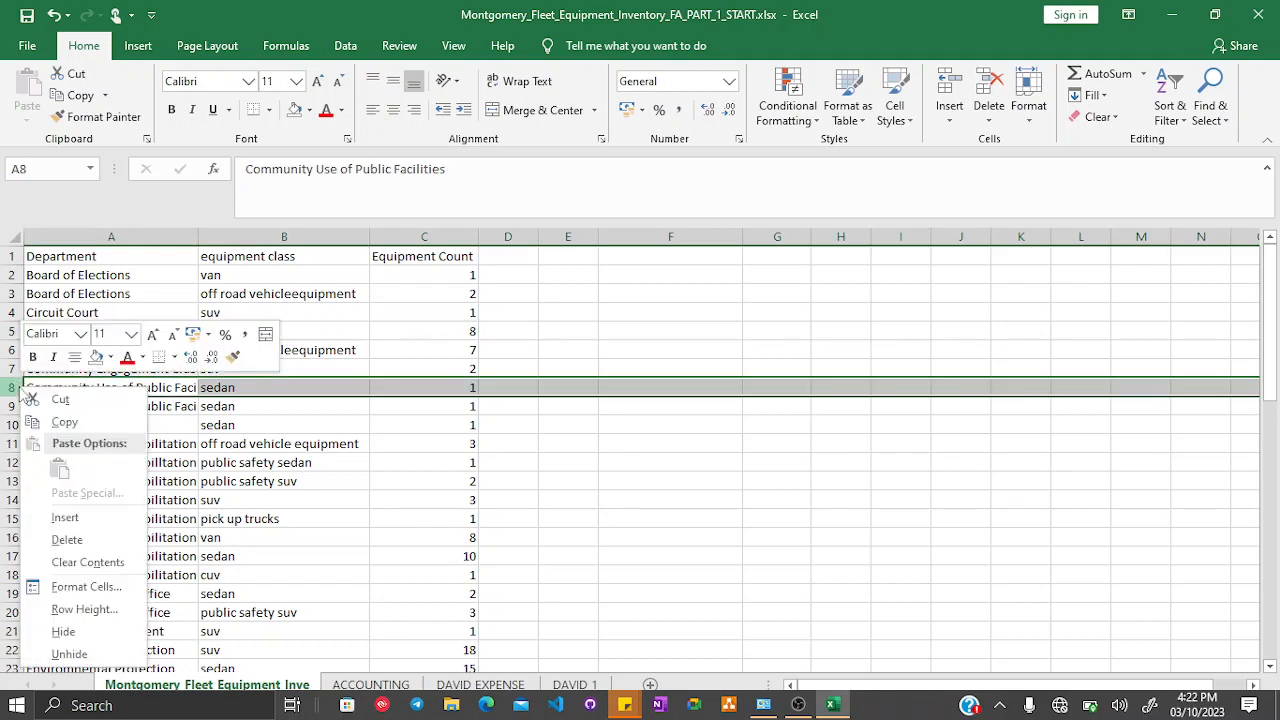
left_click(50, 516)
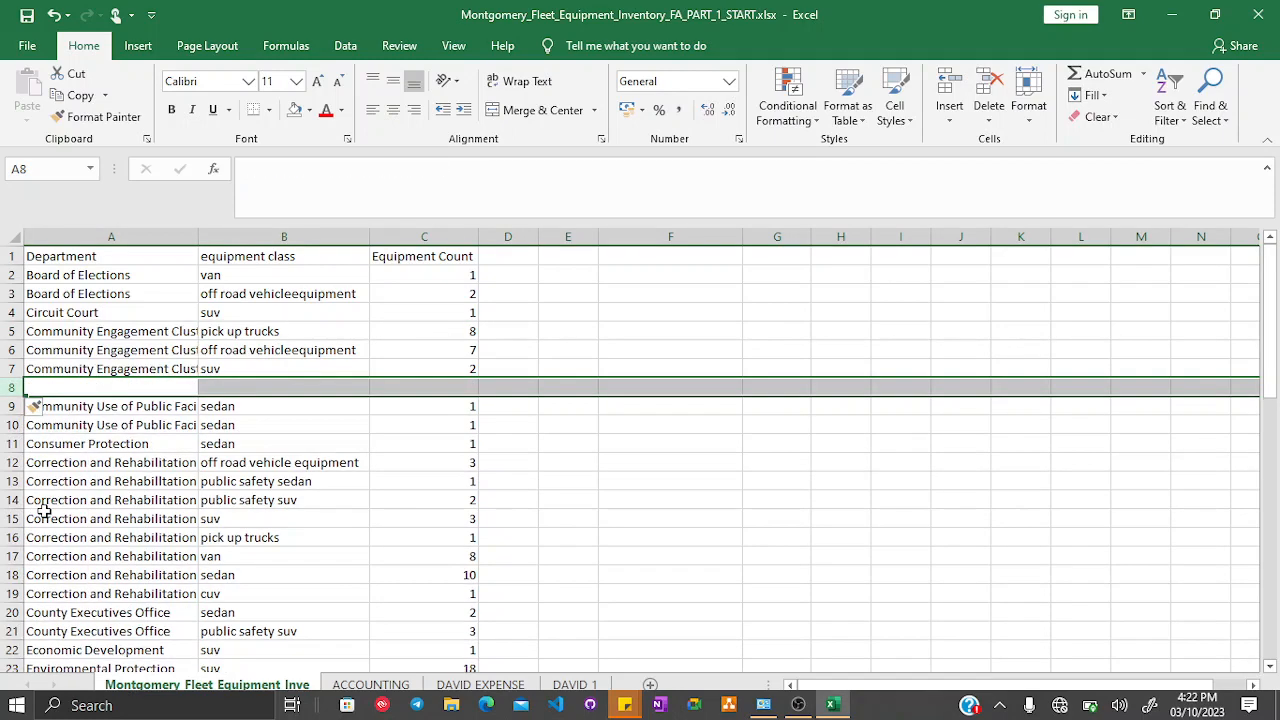
- Insert a blank row at row 26, between the Environmental Protection cuv records
scroll(44, 507, "down", 1)
scroll(44, 507, "down", 4)
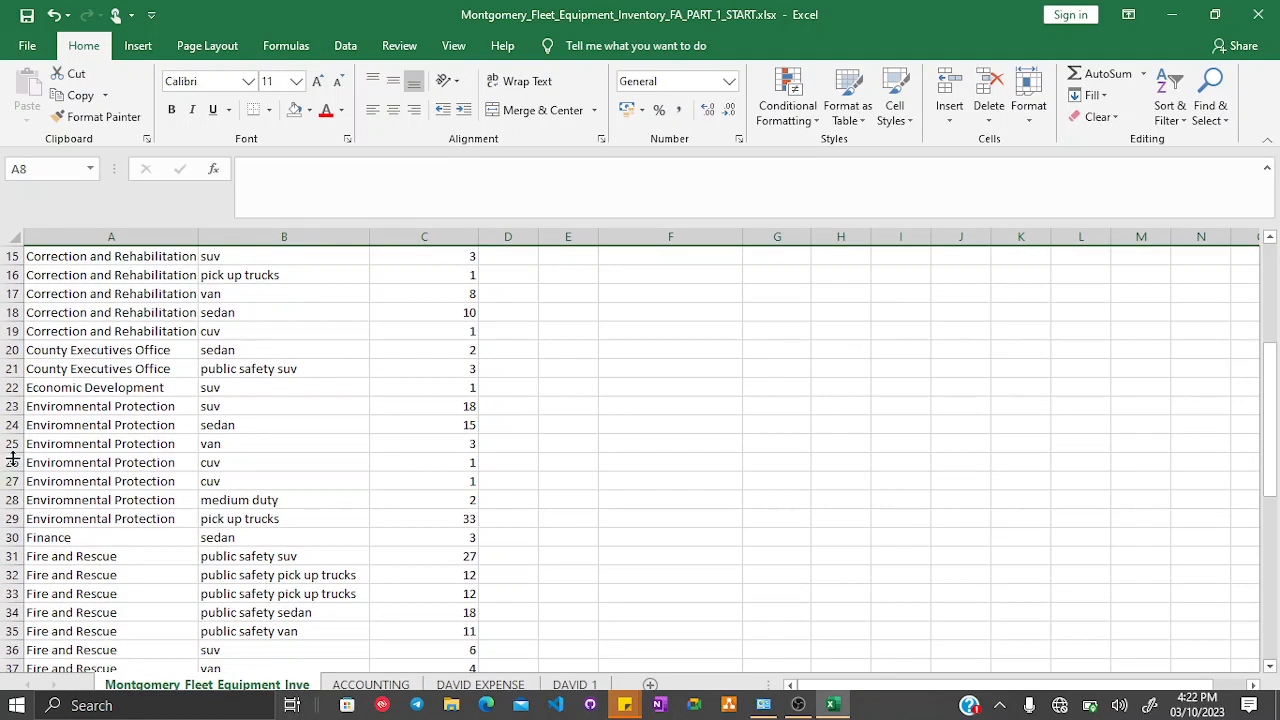
right_click(12, 462)
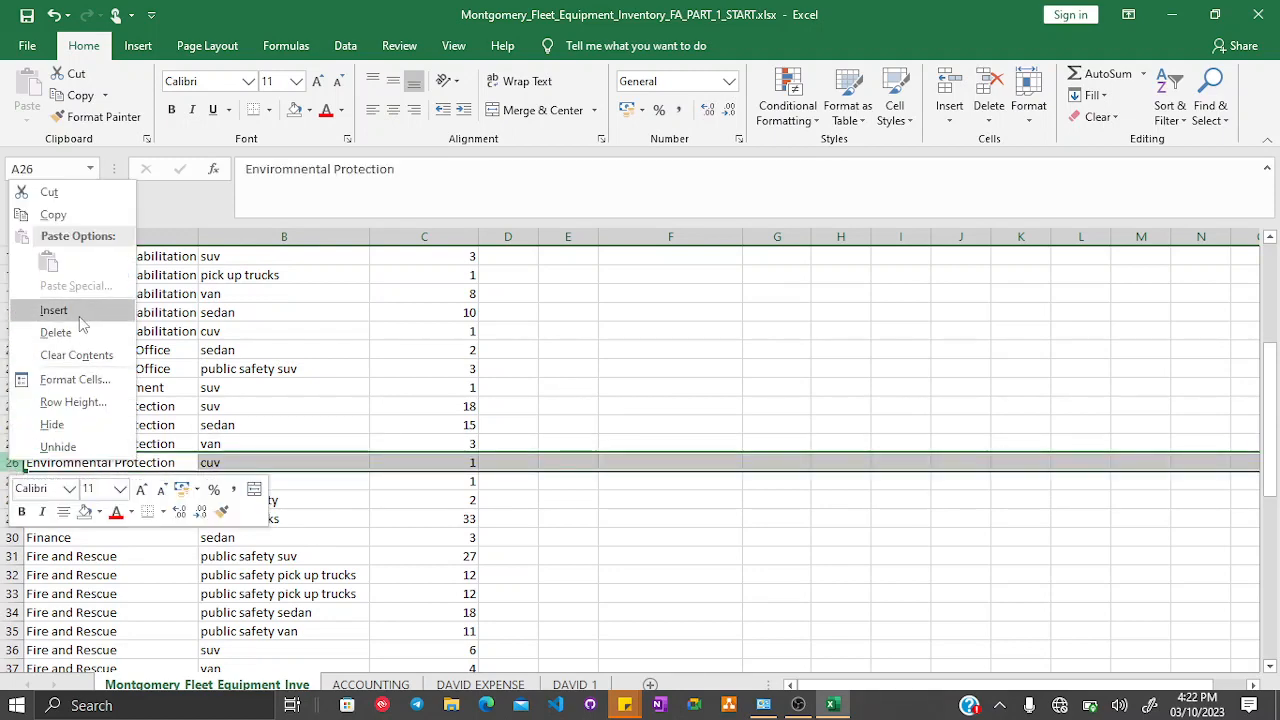
left_click(82, 320)
- Insert a blank row at row 39, above the Fire and Rescue off road vehicleequipment record
scroll(47, 458, "down", 4)
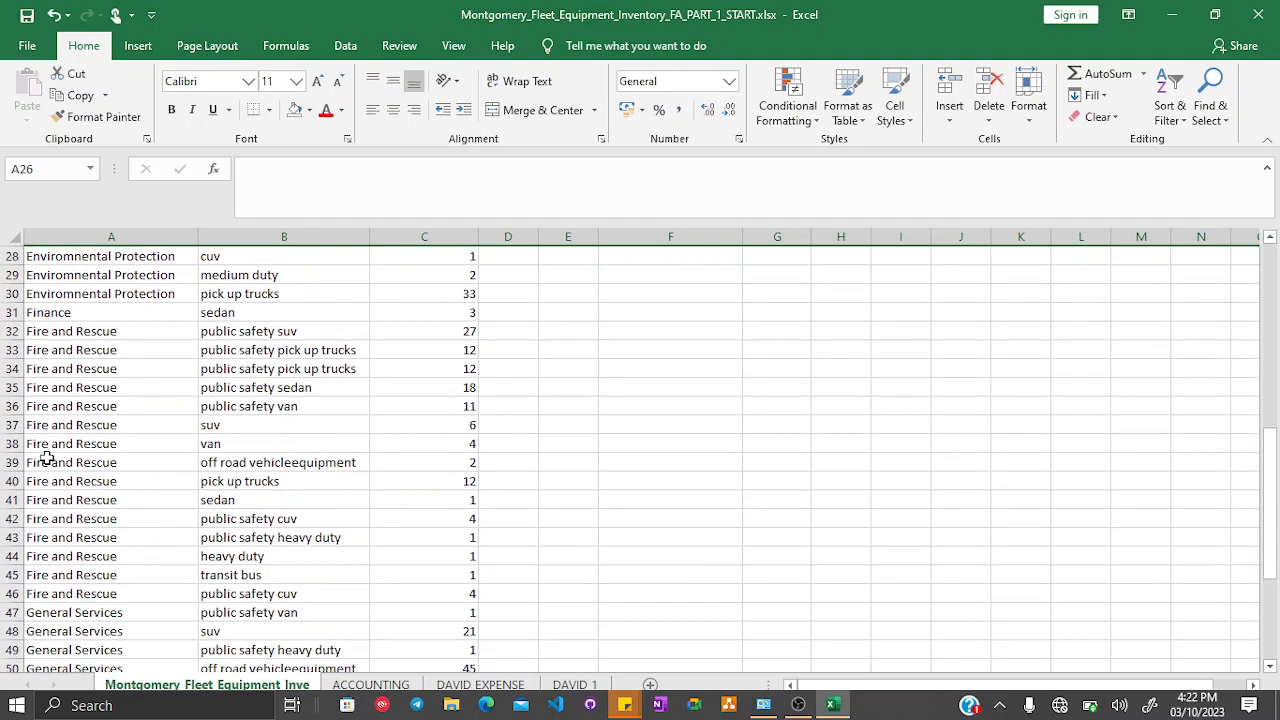
left_click(6, 462)
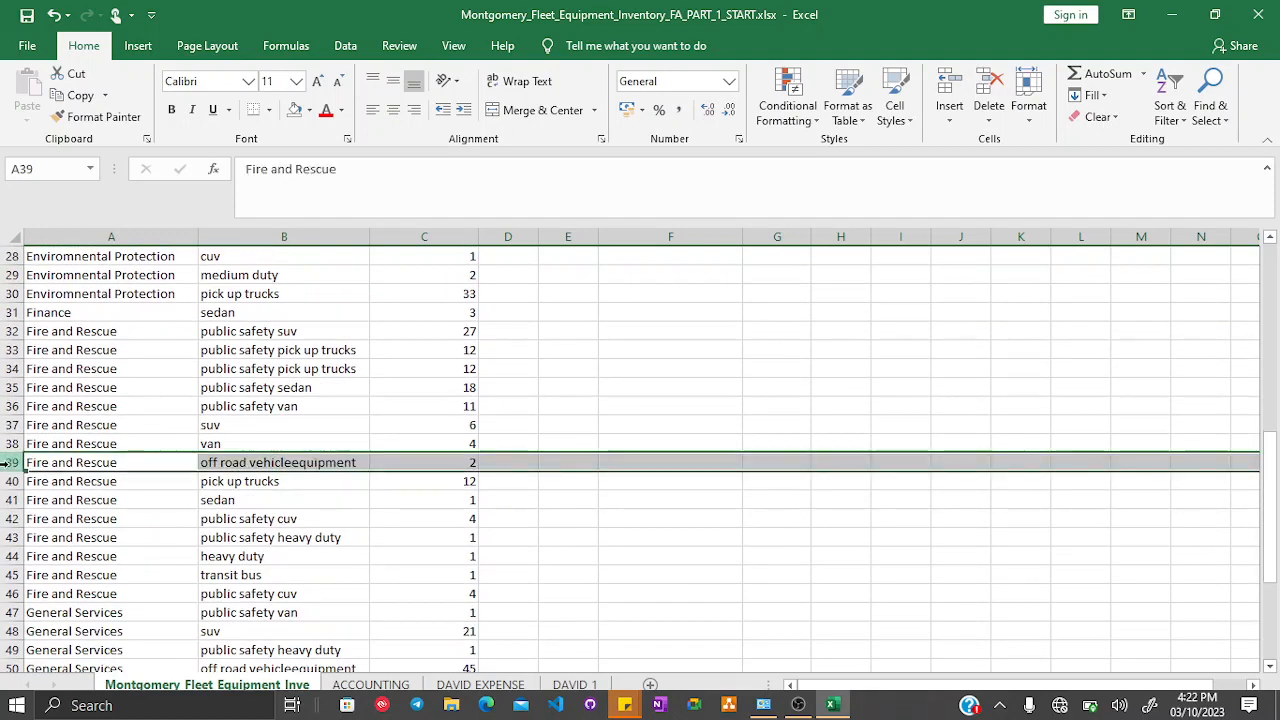
right_click(6, 462)
left_click(84, 320)
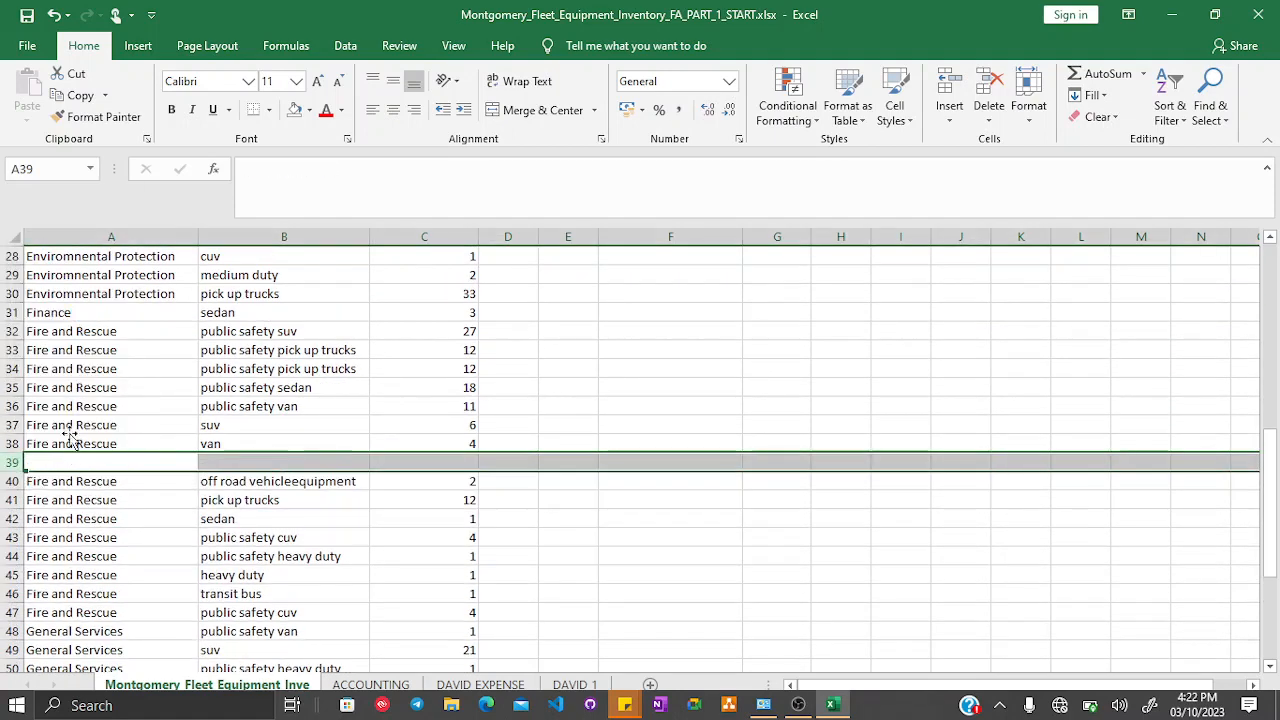
- Insert two blank rows at row 47, above the last Fire and Rescue public safety cuv record
scroll(72, 437, "down", 3)
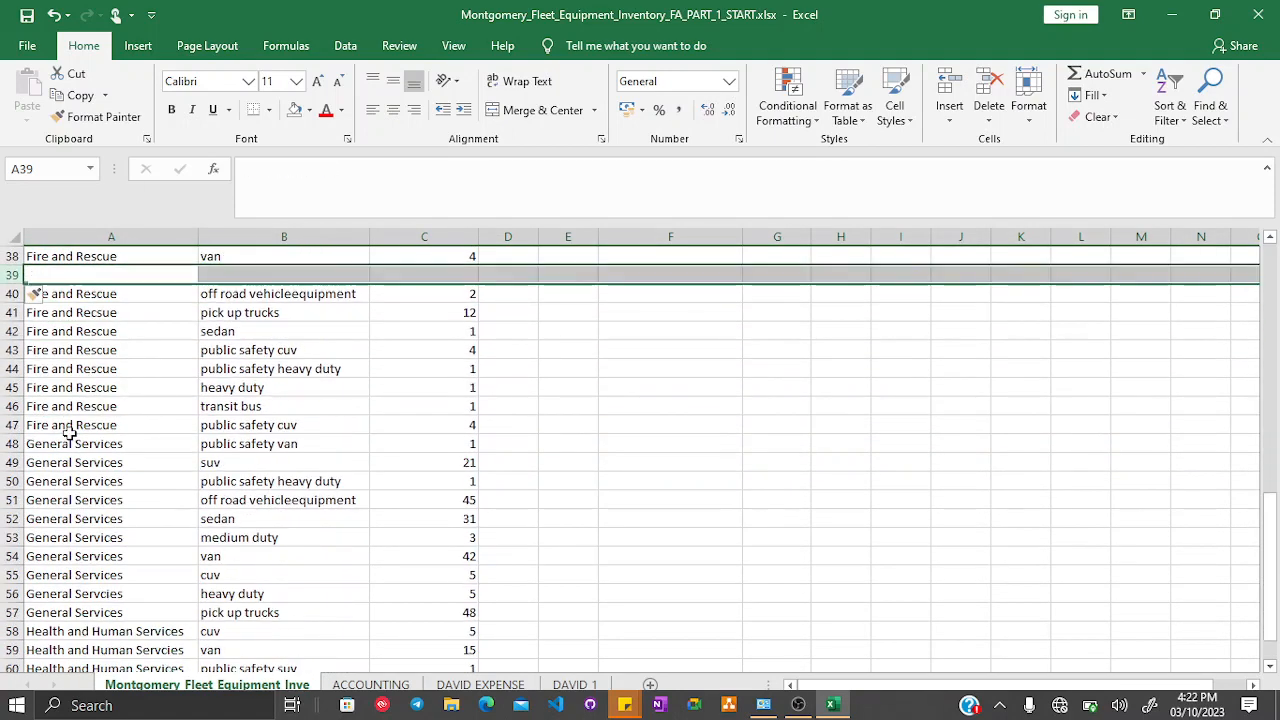
left_click(7, 425)
right_click(7, 425)
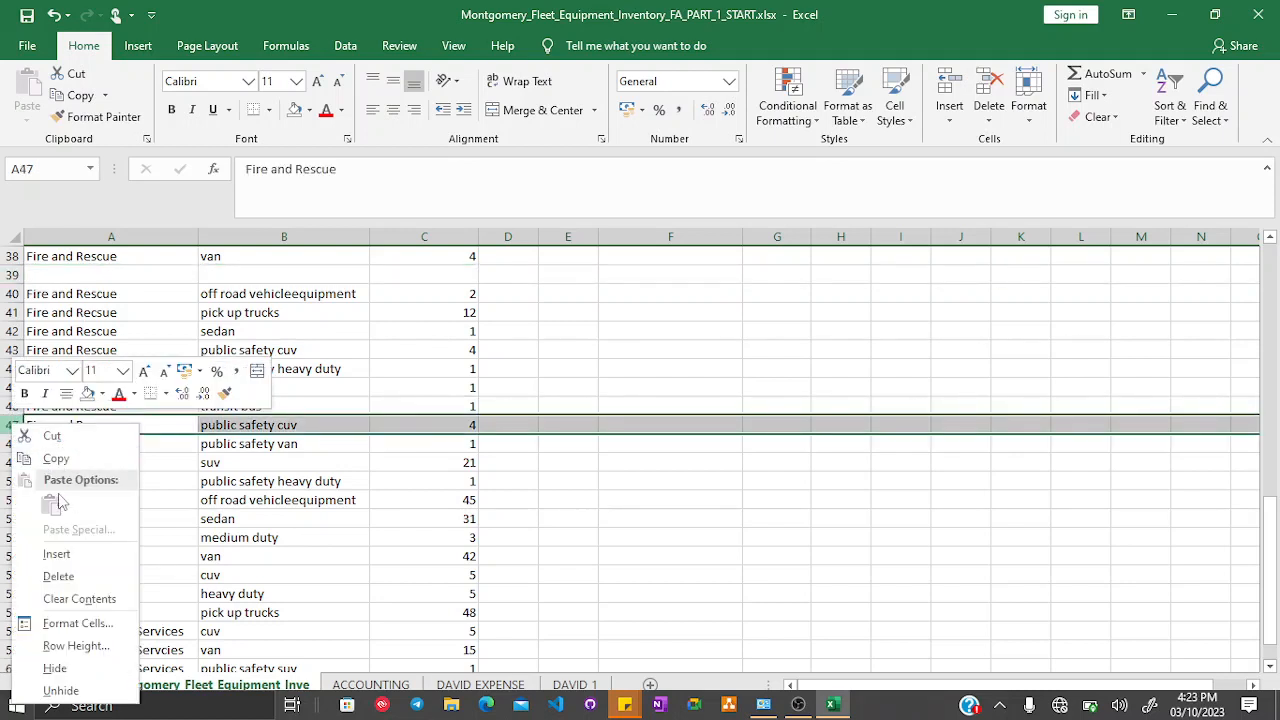
left_click(55, 555)
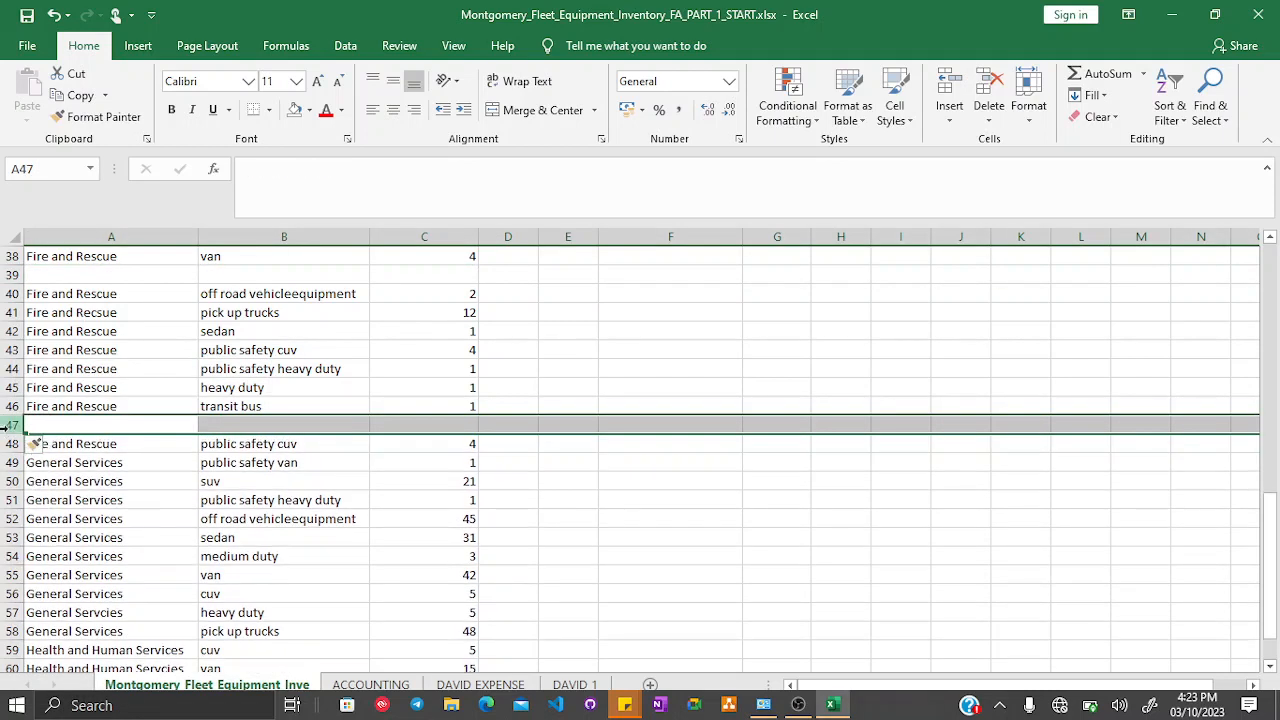
right_click(7, 425)
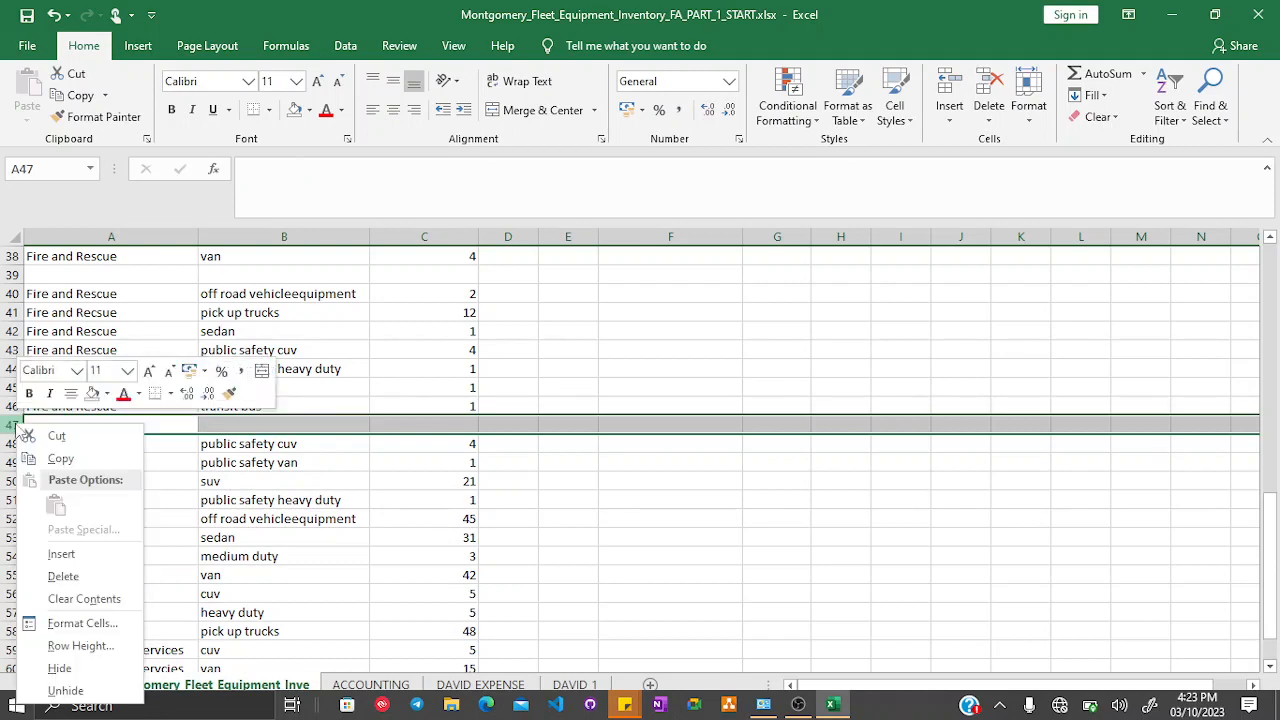
left_click(70, 554)
- Insert a blank row at row 59, above the General Services pick up trucks record
scroll(272, 512, "down", 7)
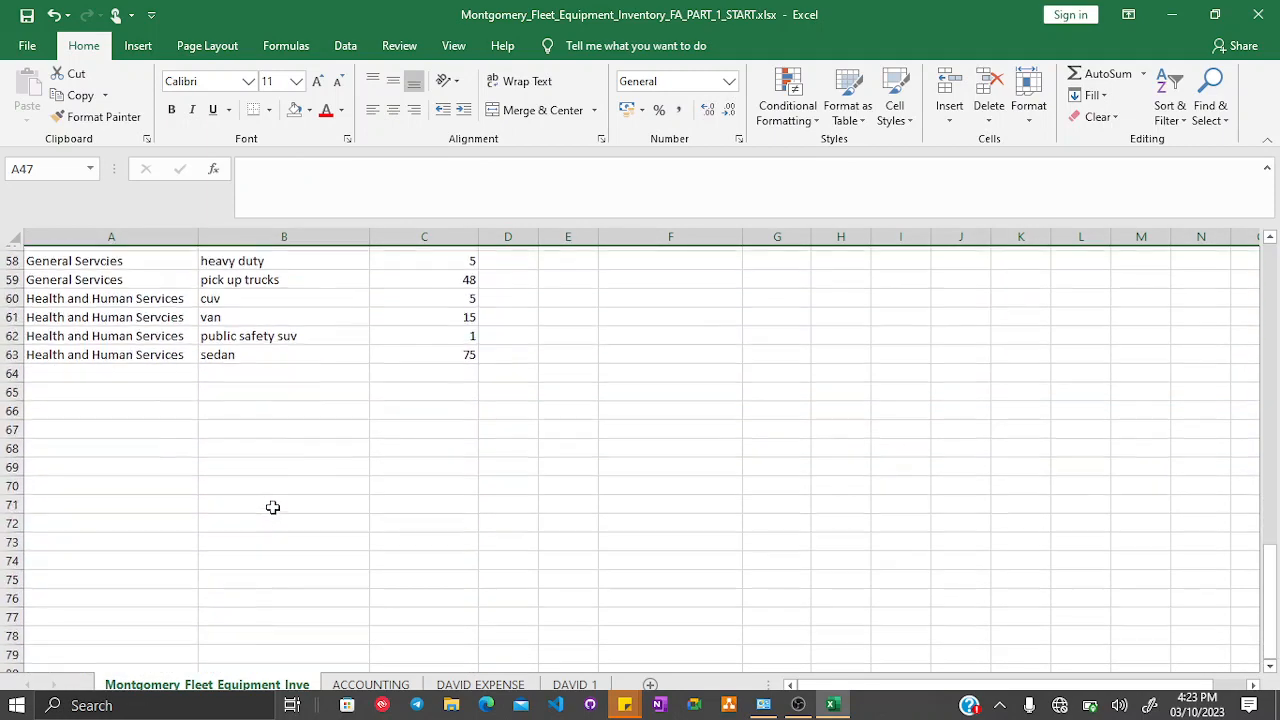
scroll(272, 507, "up", 2)
left_click(14, 369)
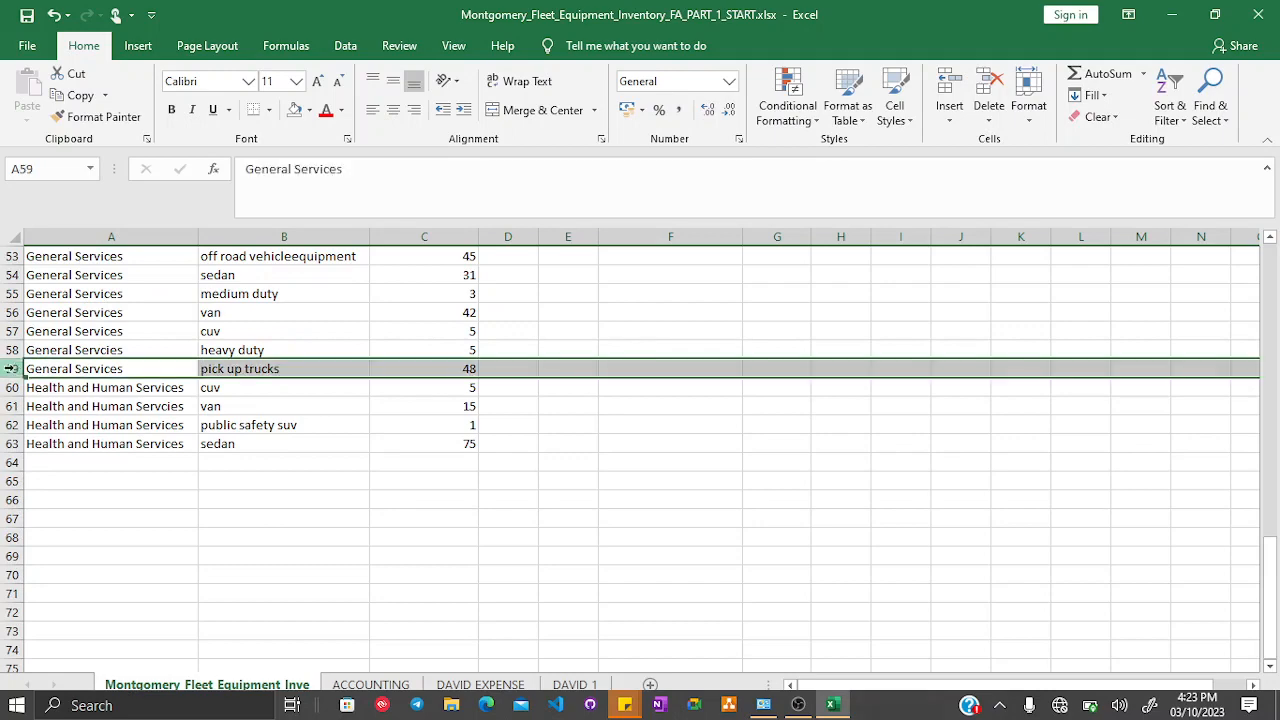
right_click(14, 369)
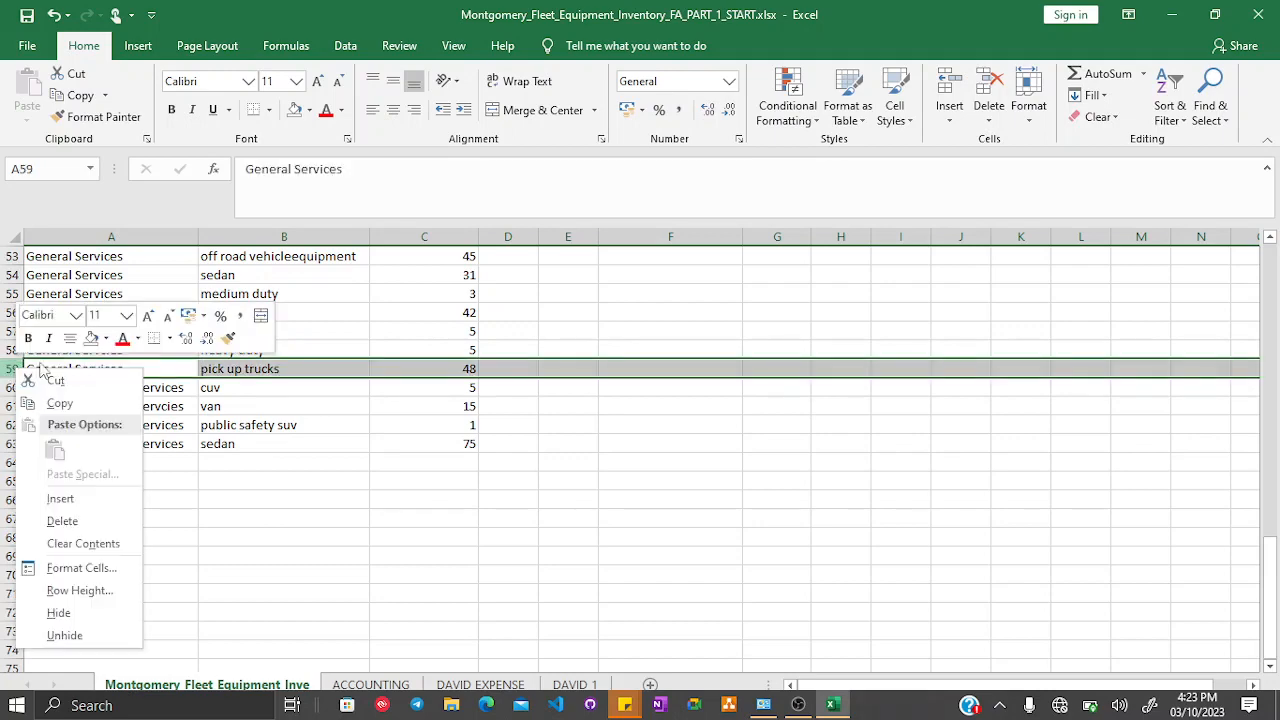
left_click(60, 498)
- Add an extra space between "pick up" and "trucks" in cell B5
scroll(306, 417, "up", 1)
scroll(306, 417, "up", 17)
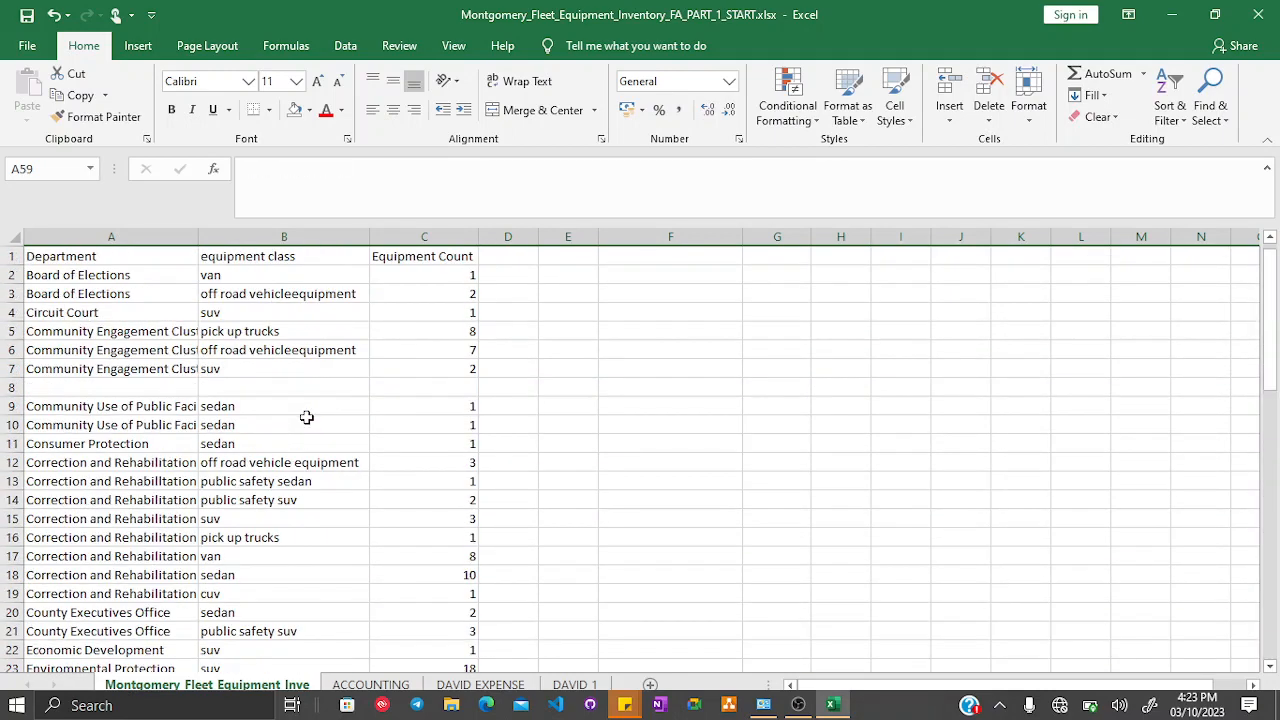
left_click(436, 405)
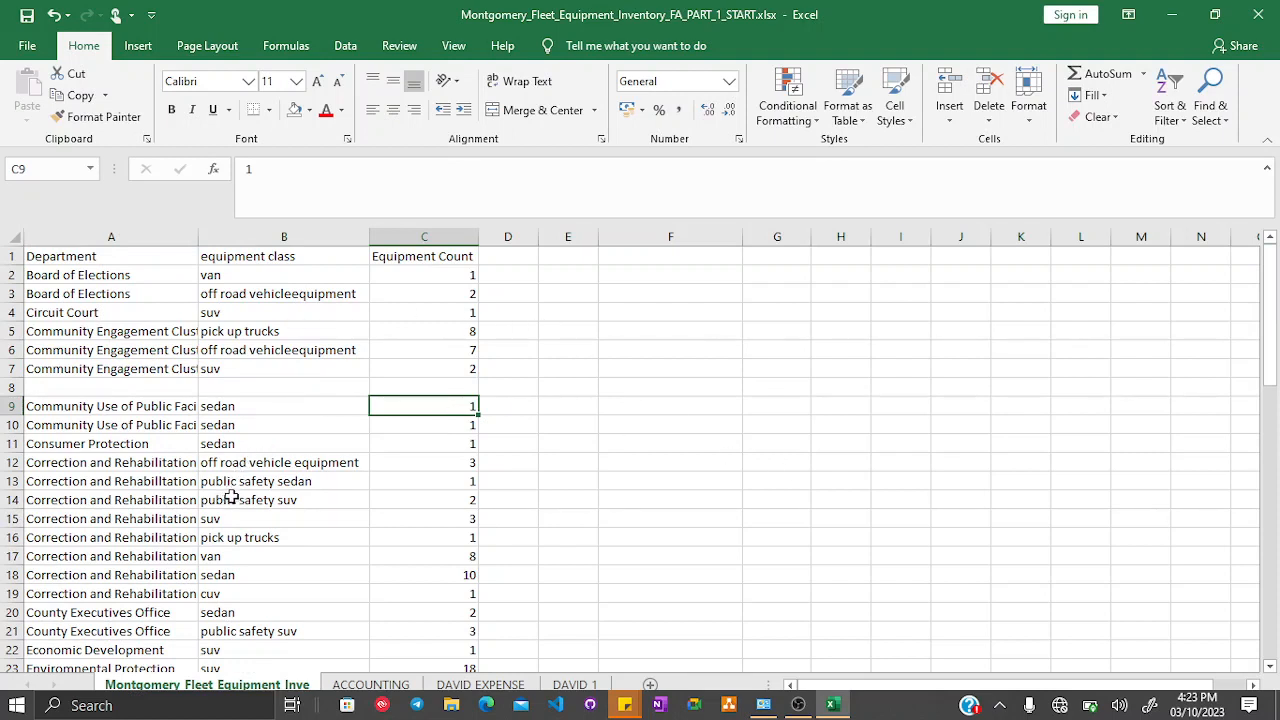
left_click(253, 331)
double_click(287, 169)
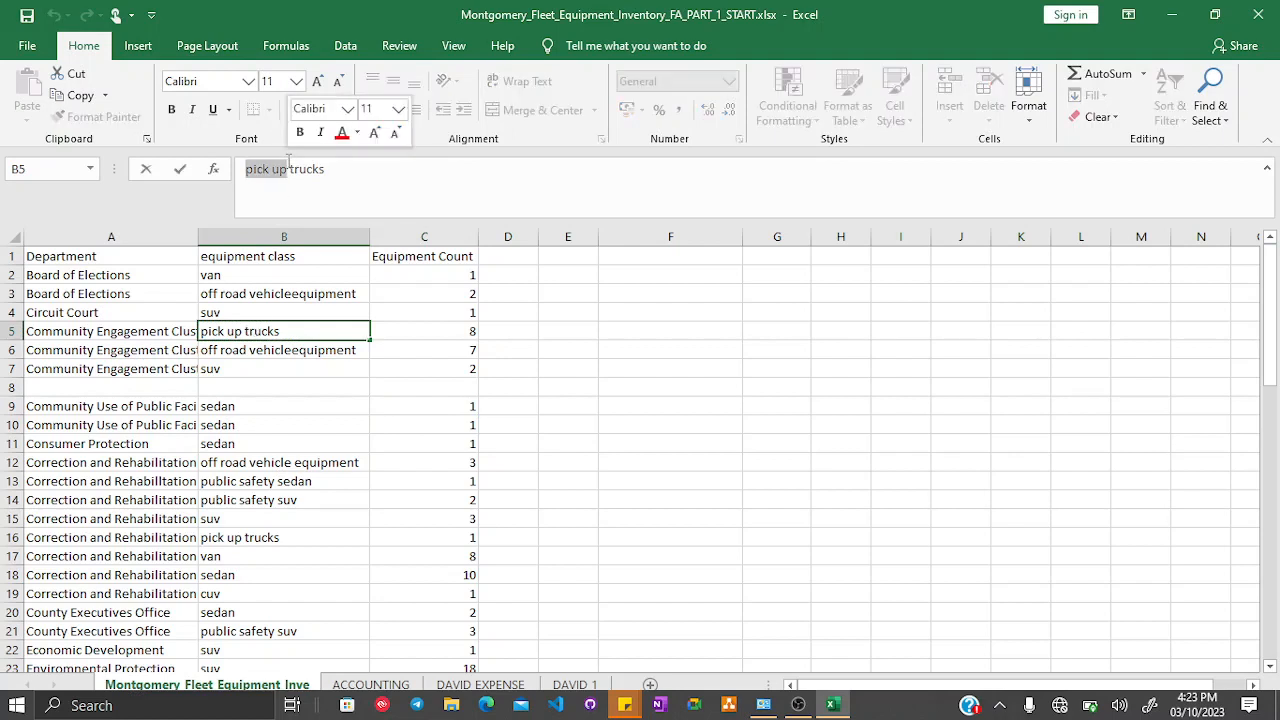
left_click(289, 166)
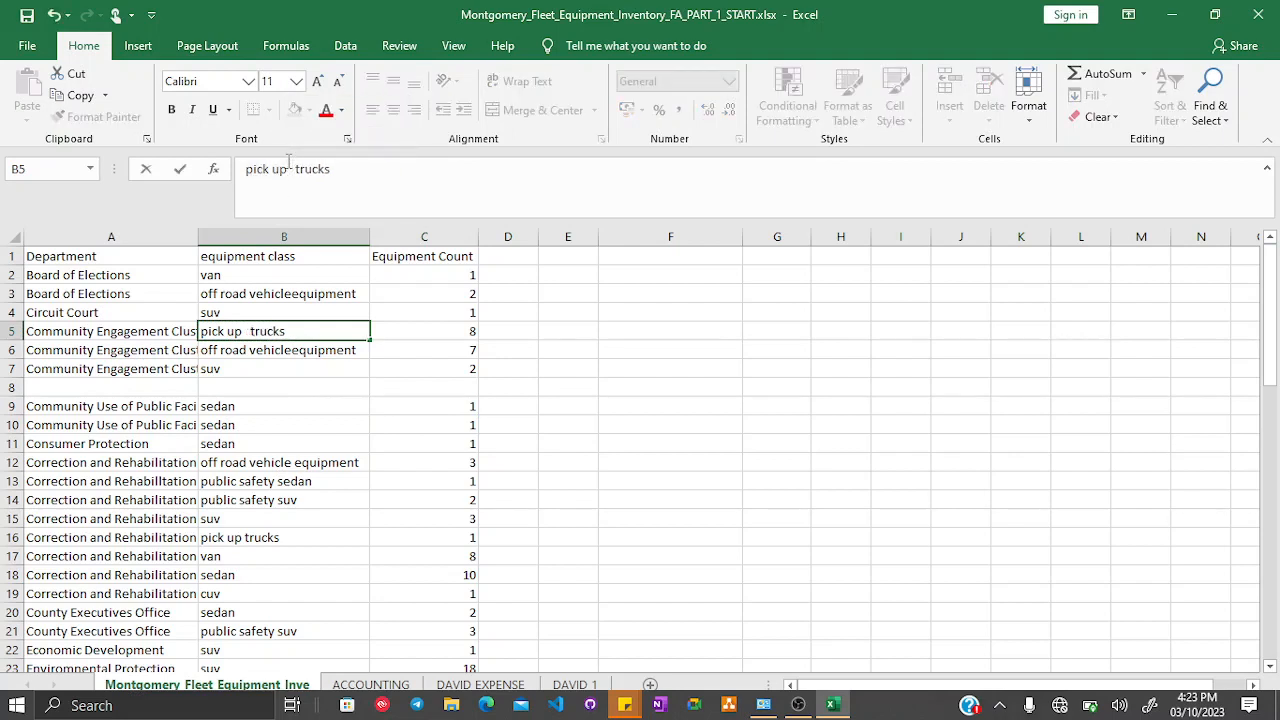
key("Return")
- Copy the "public safety suv" cell and replace all occurrences with "public safety suv" using Find and Replace
key("Down")
key("Down")
key("Down")
key("Down")
key("Down")
key("Down")
key("Down")
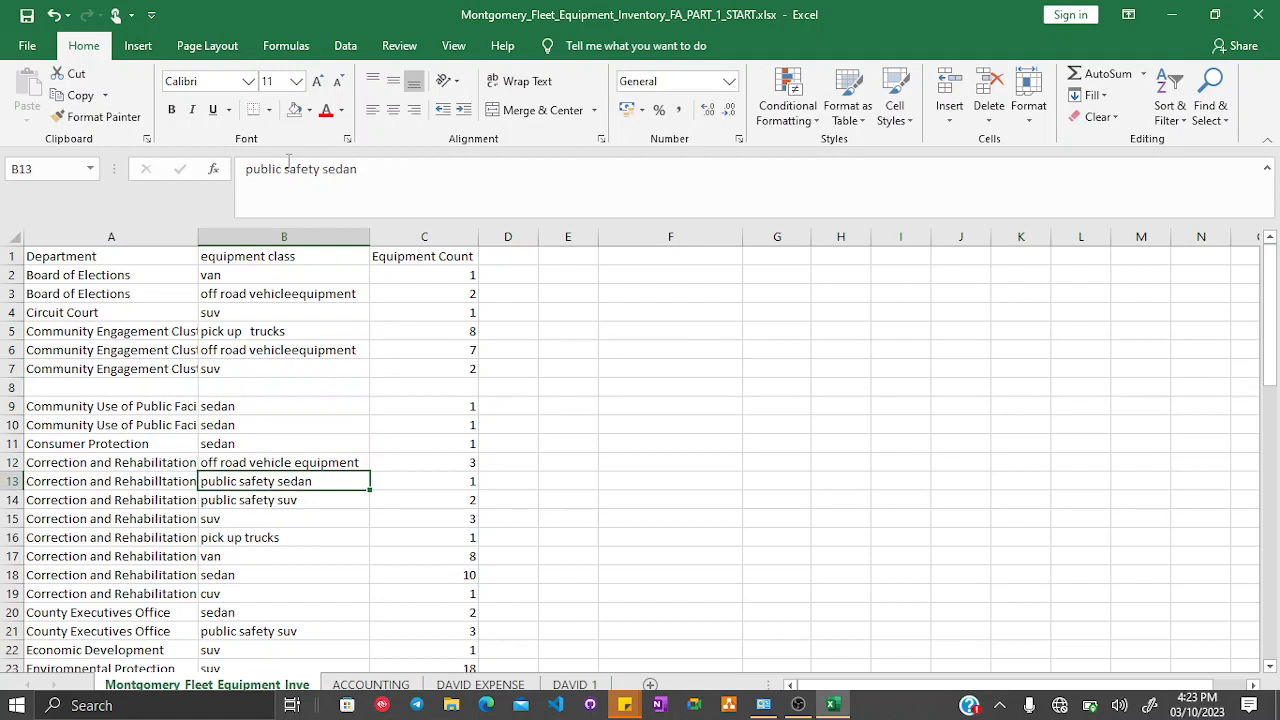
key("Down")
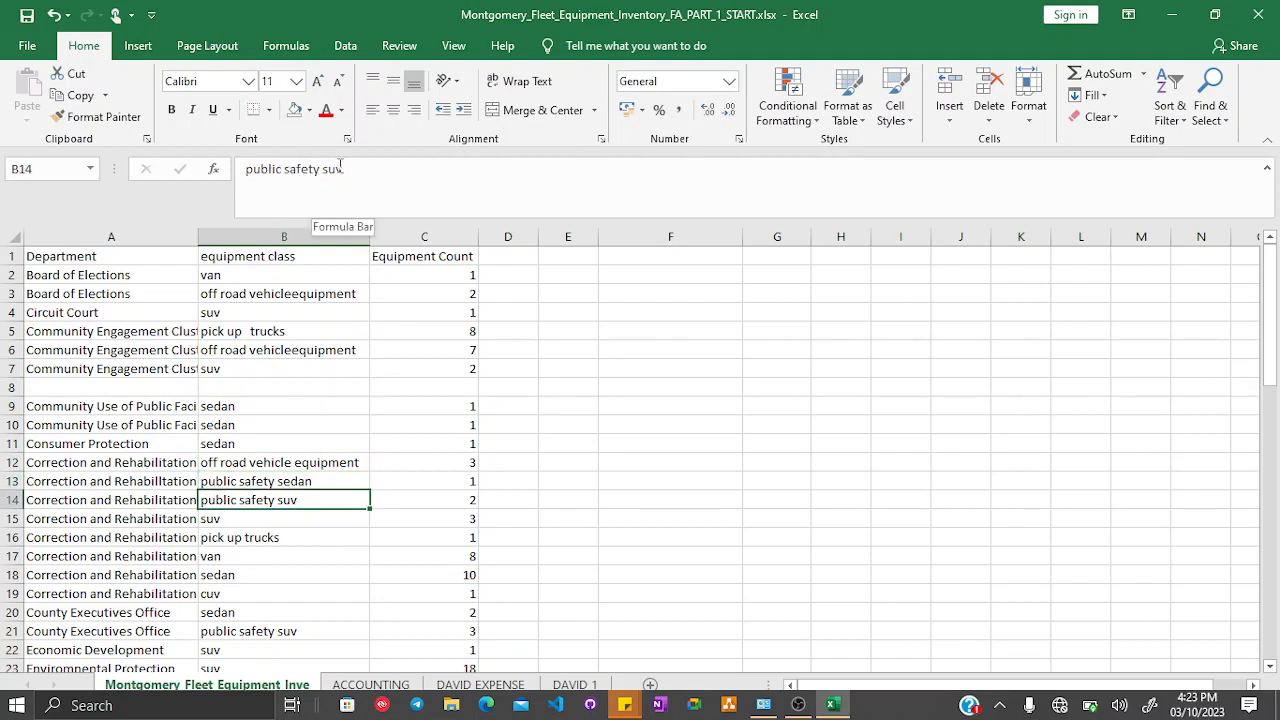
left_click(394, 593)
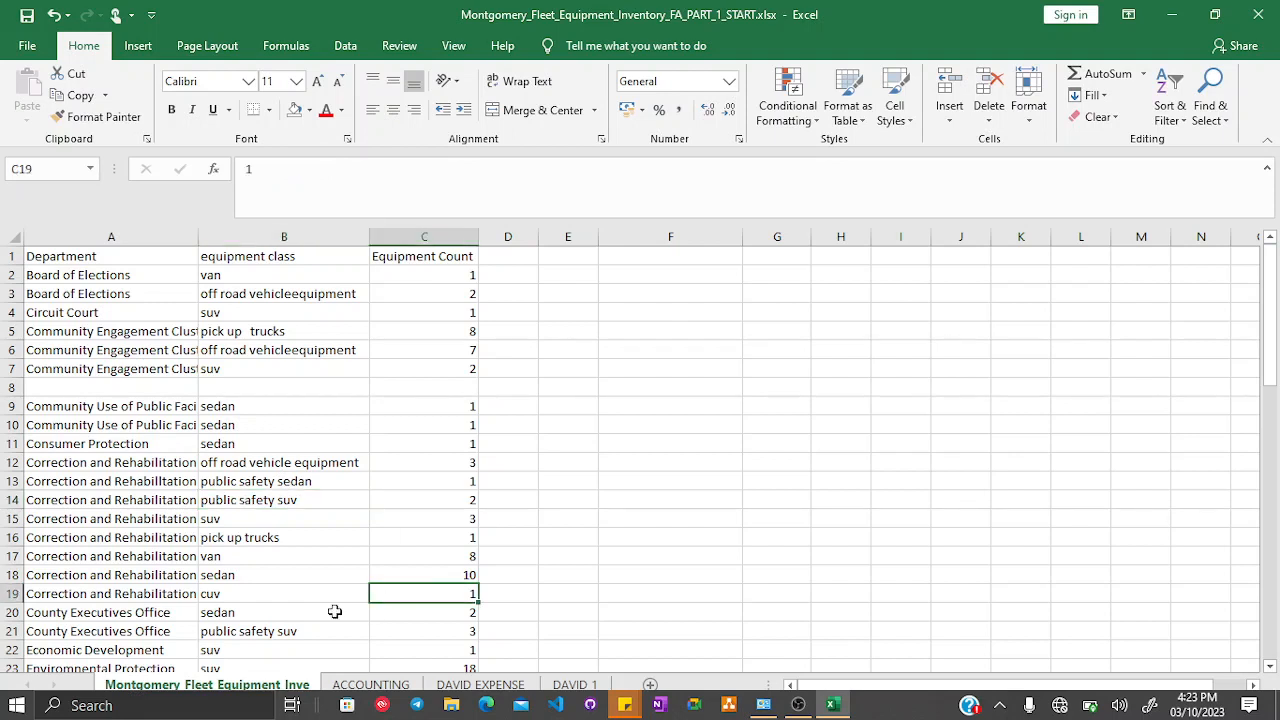
left_click(284, 631)
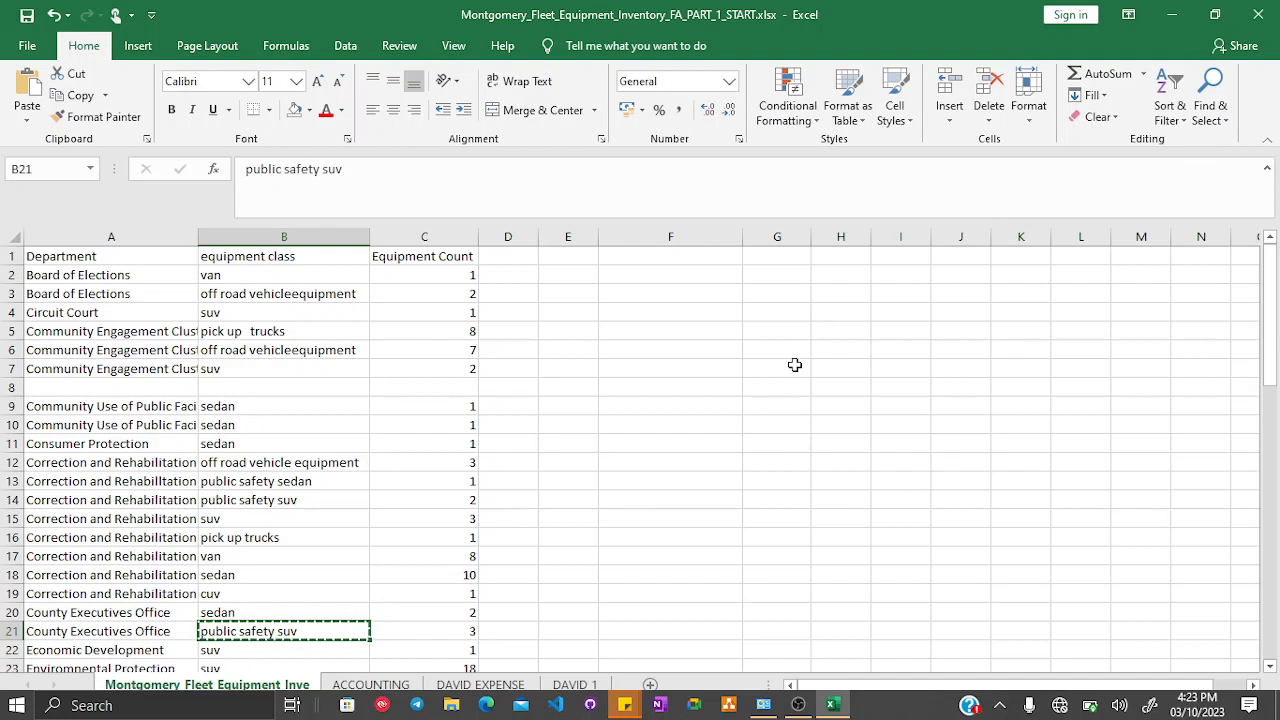
key("ctrl+h")
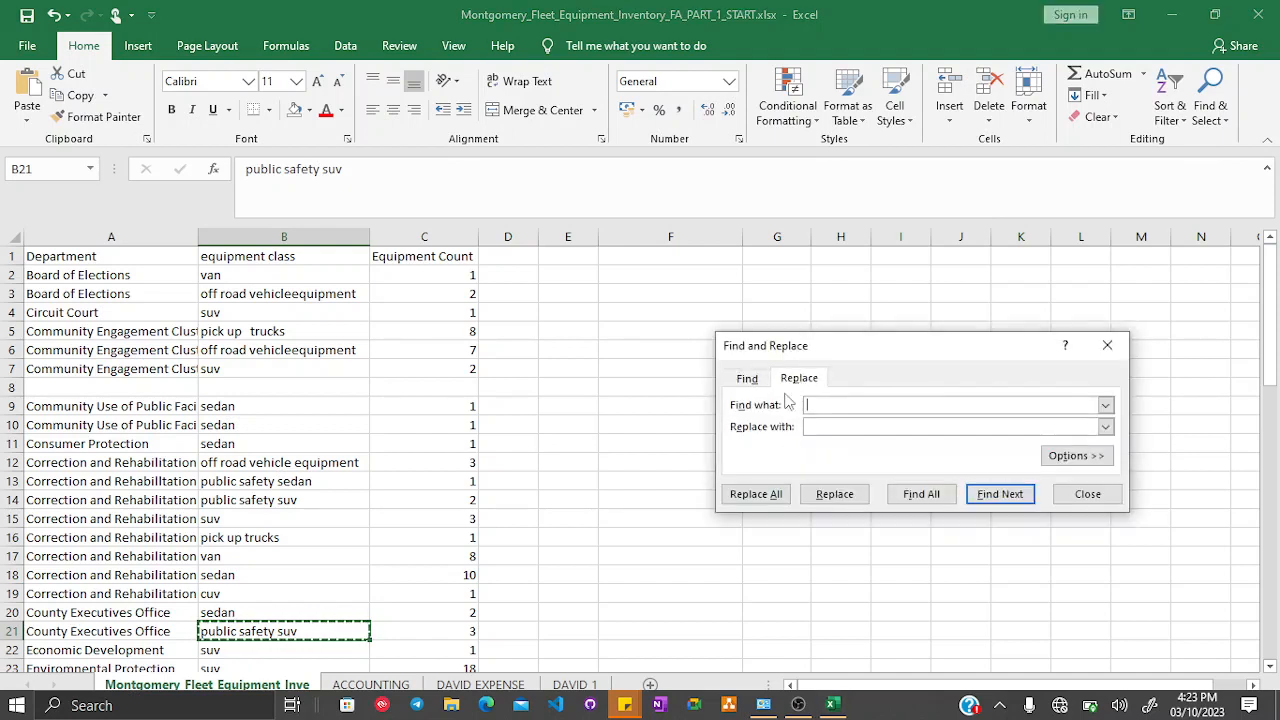
type("public safety suv")
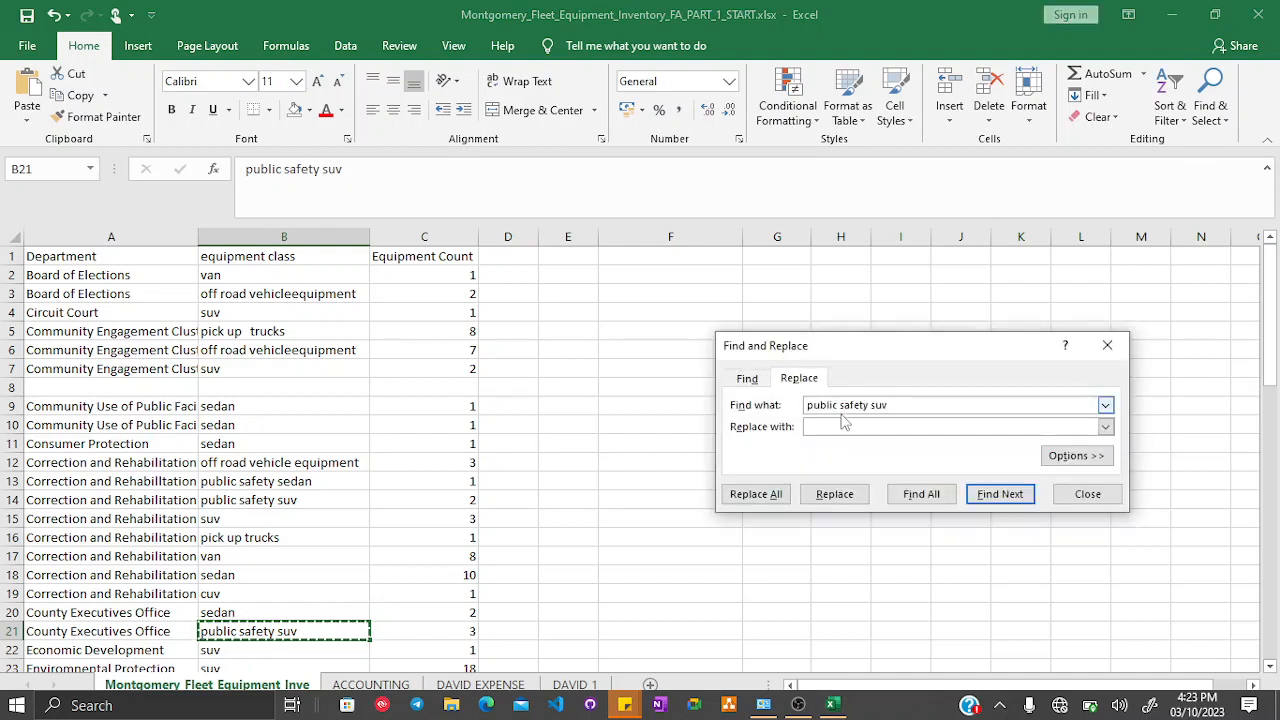
left_click(843, 424)
type("public safety suv")
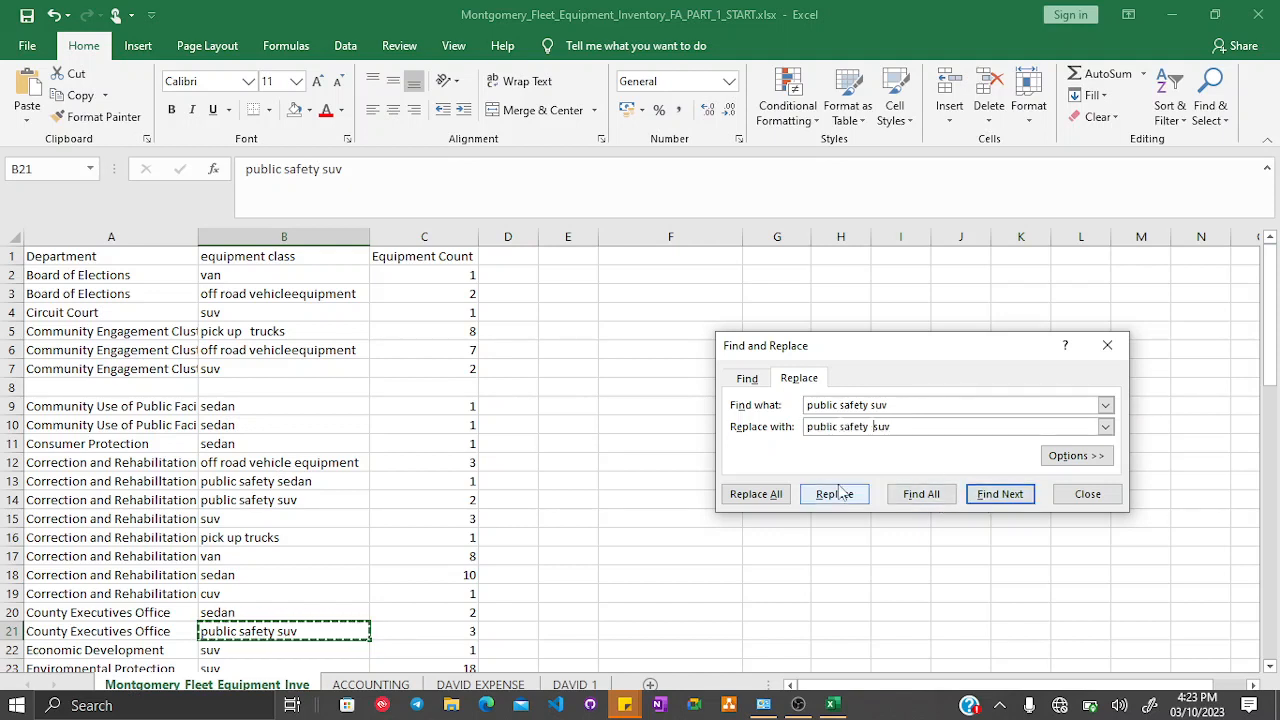
left_click(758, 494)
left_click(647, 421)
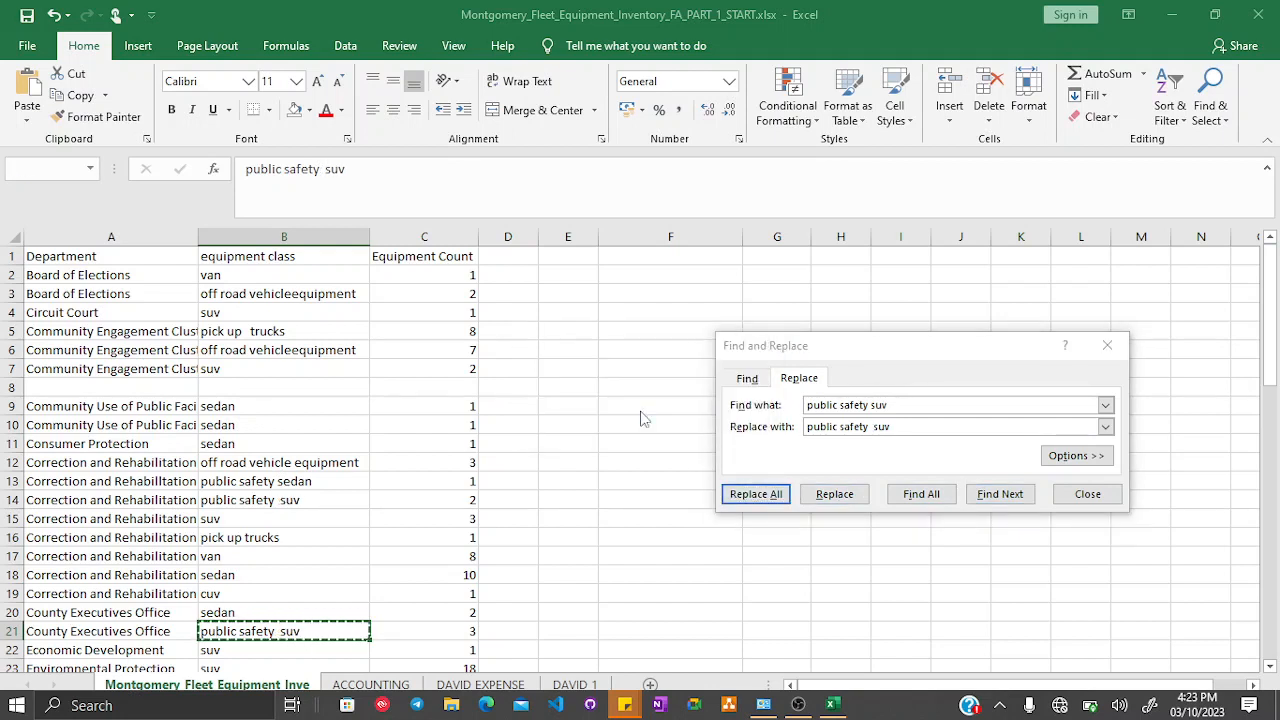
left_click(1100, 500)
left_click(679, 543)
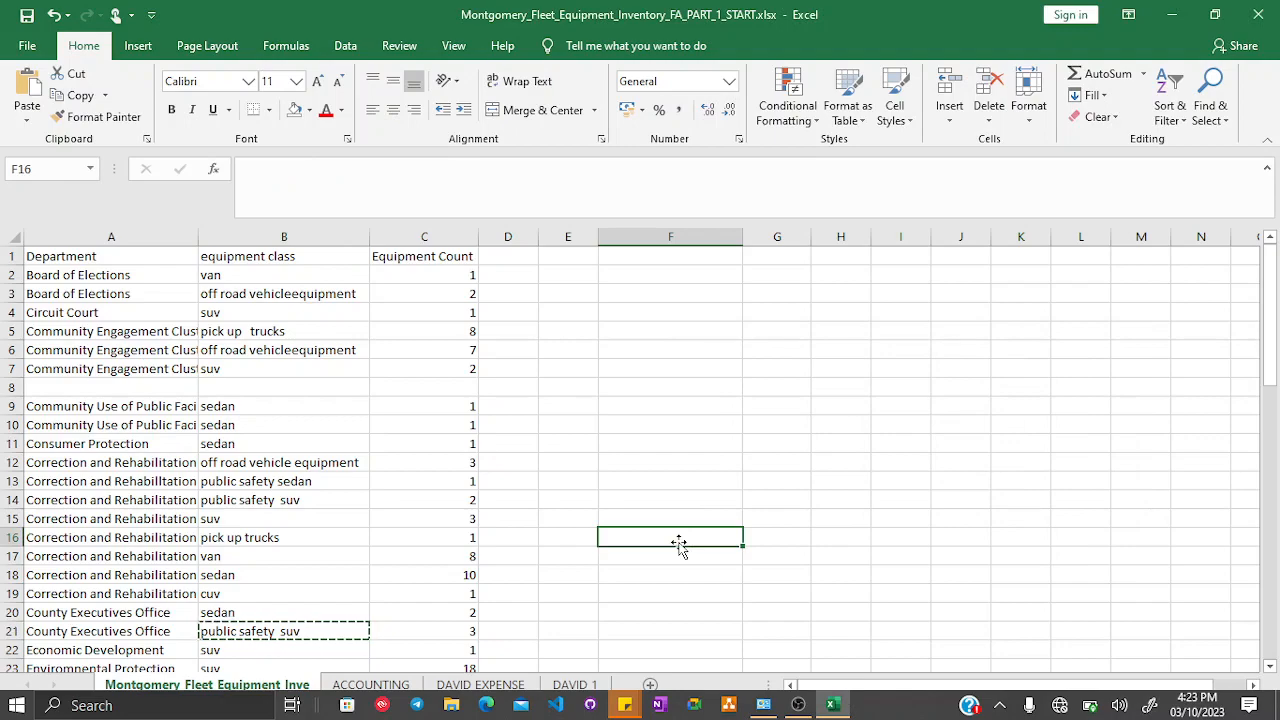
scroll(397, 481, "down", 10)
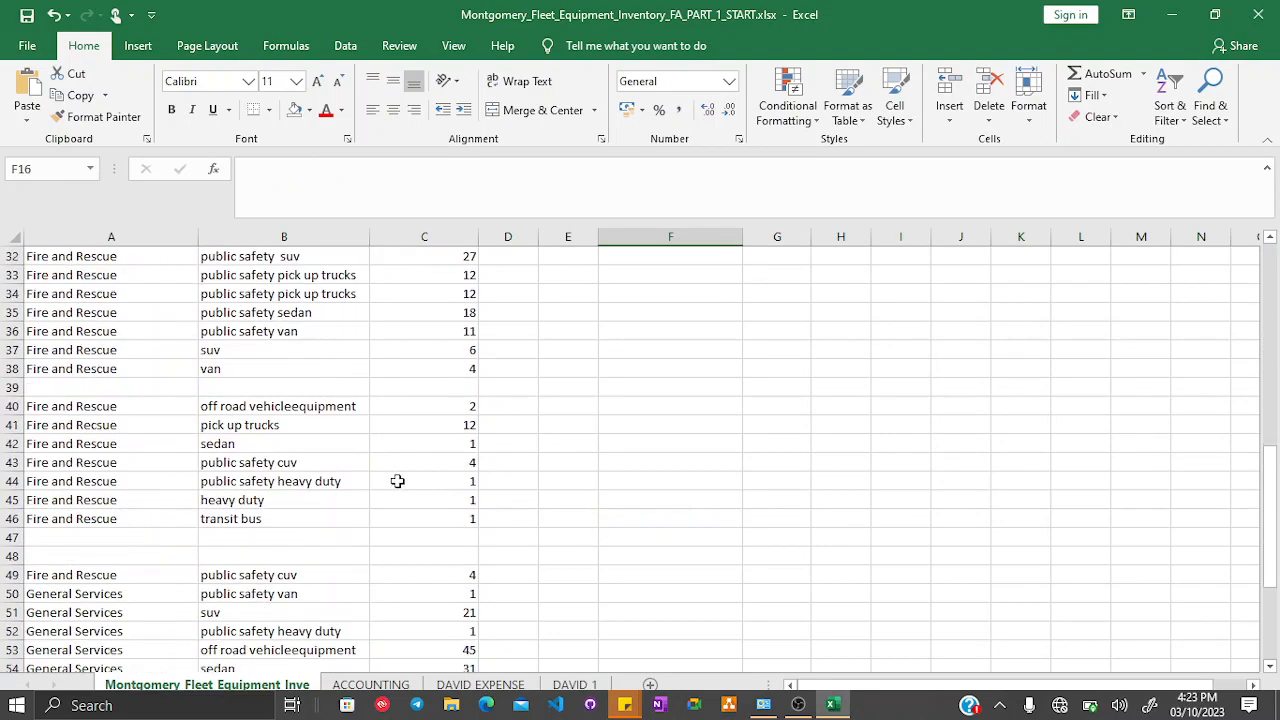
scroll(397, 481, "down", 9)
scroll(396, 475, "up", 18)
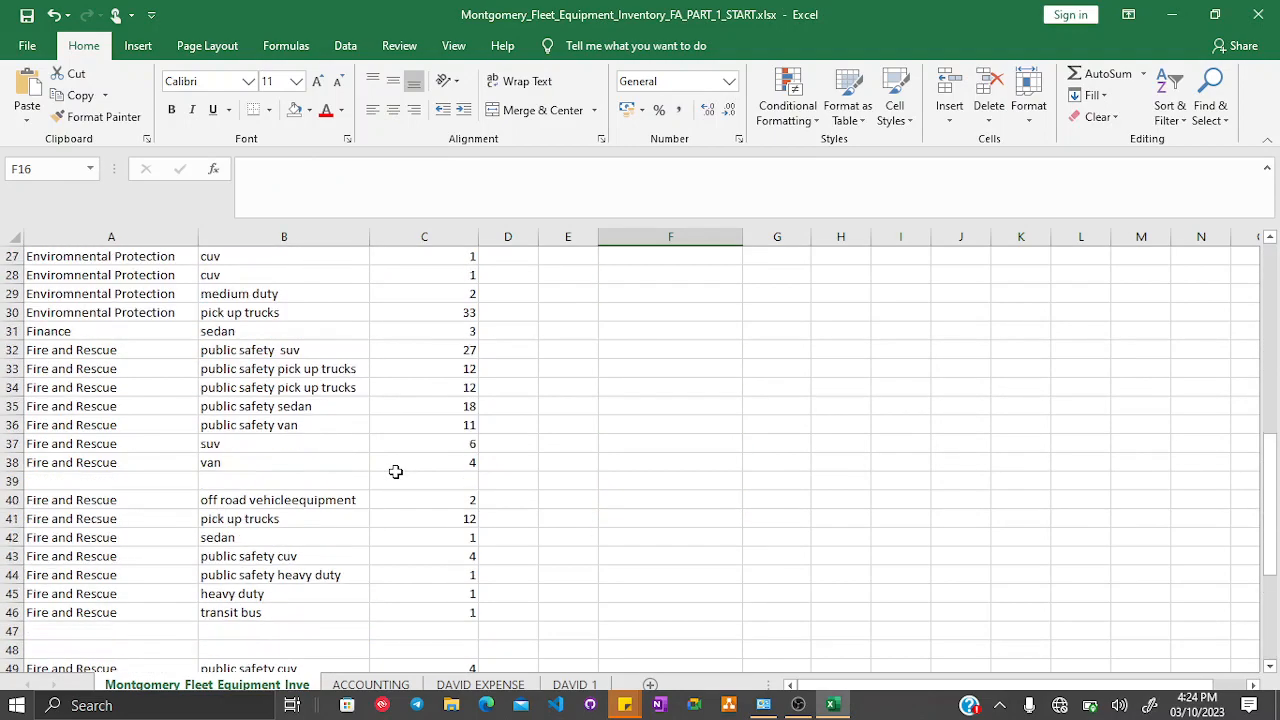
scroll(396, 472, "up", 2)
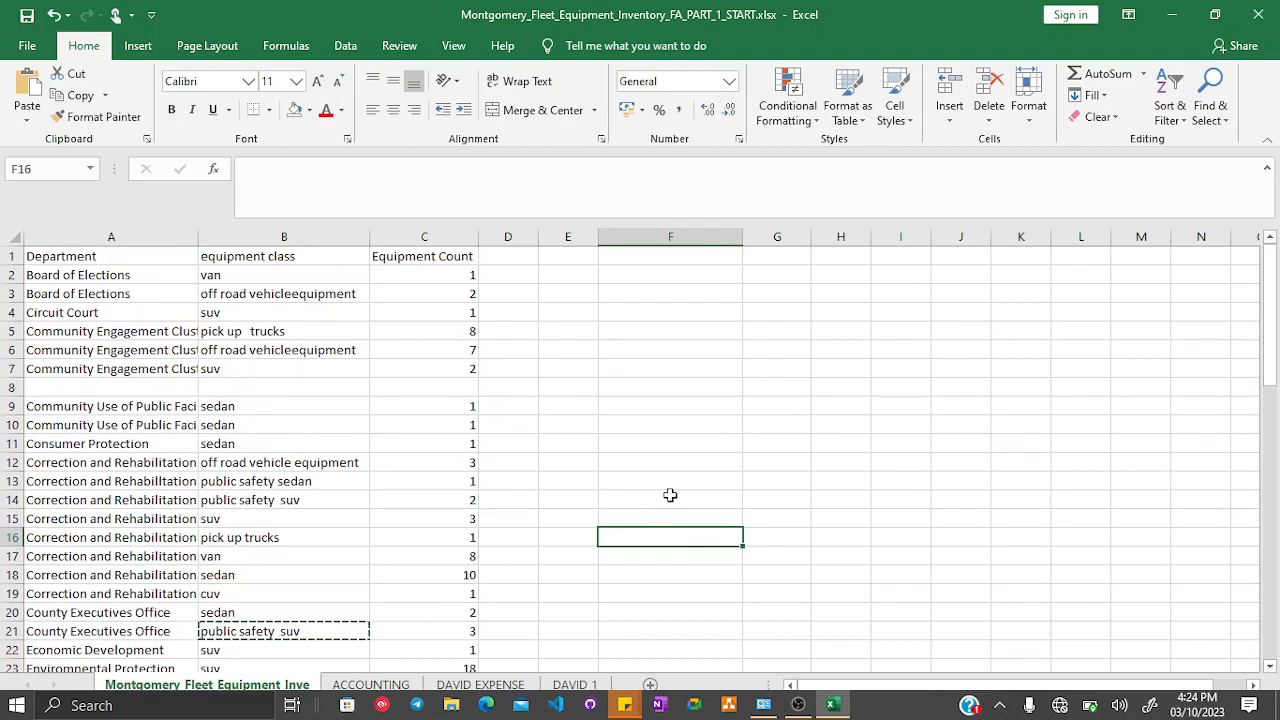
- Switch to the DAVID 1 sheet and fill the HOW TO IMPORT DATA cell A17 yellow
left_click(580, 684)
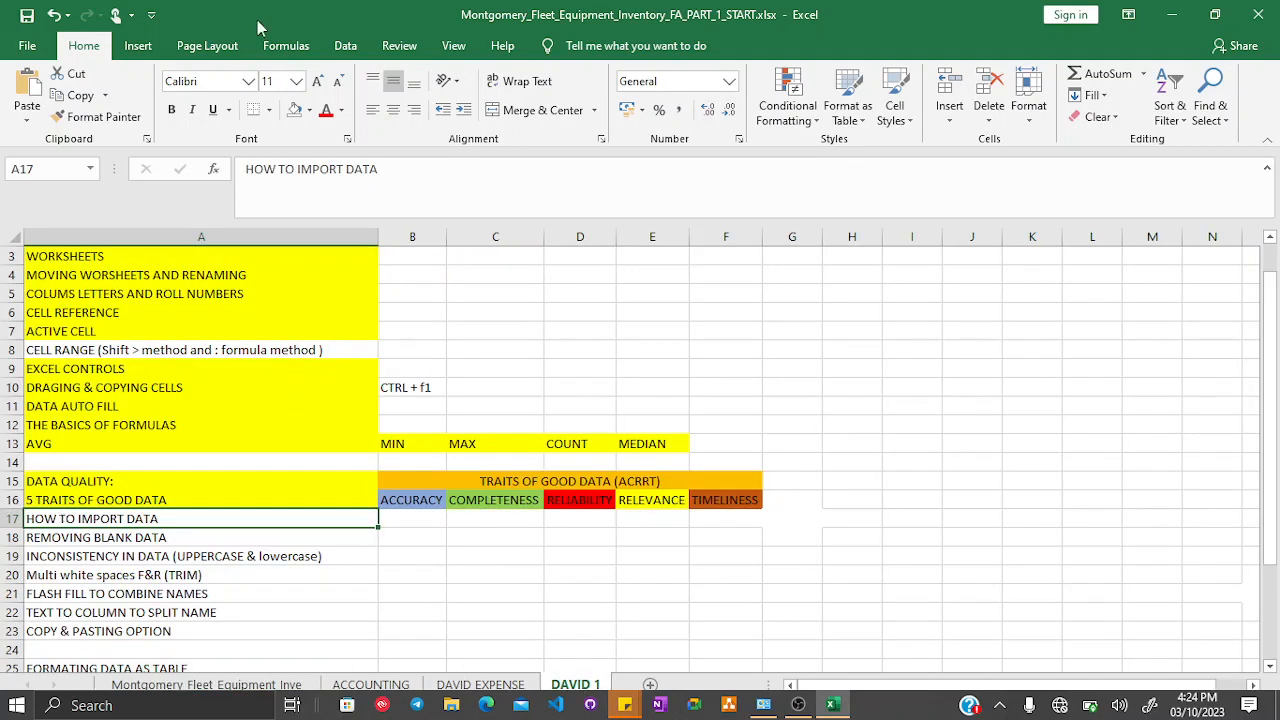
left_click(310, 110)
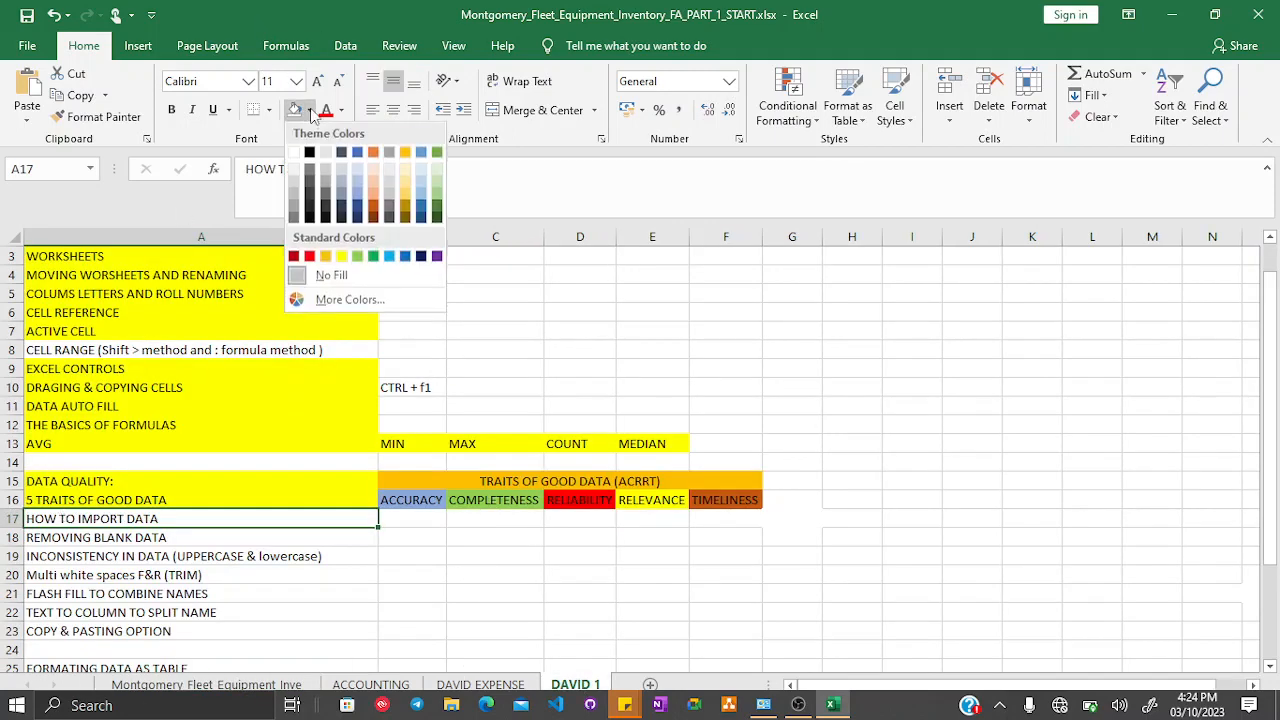
left_click(341, 258)
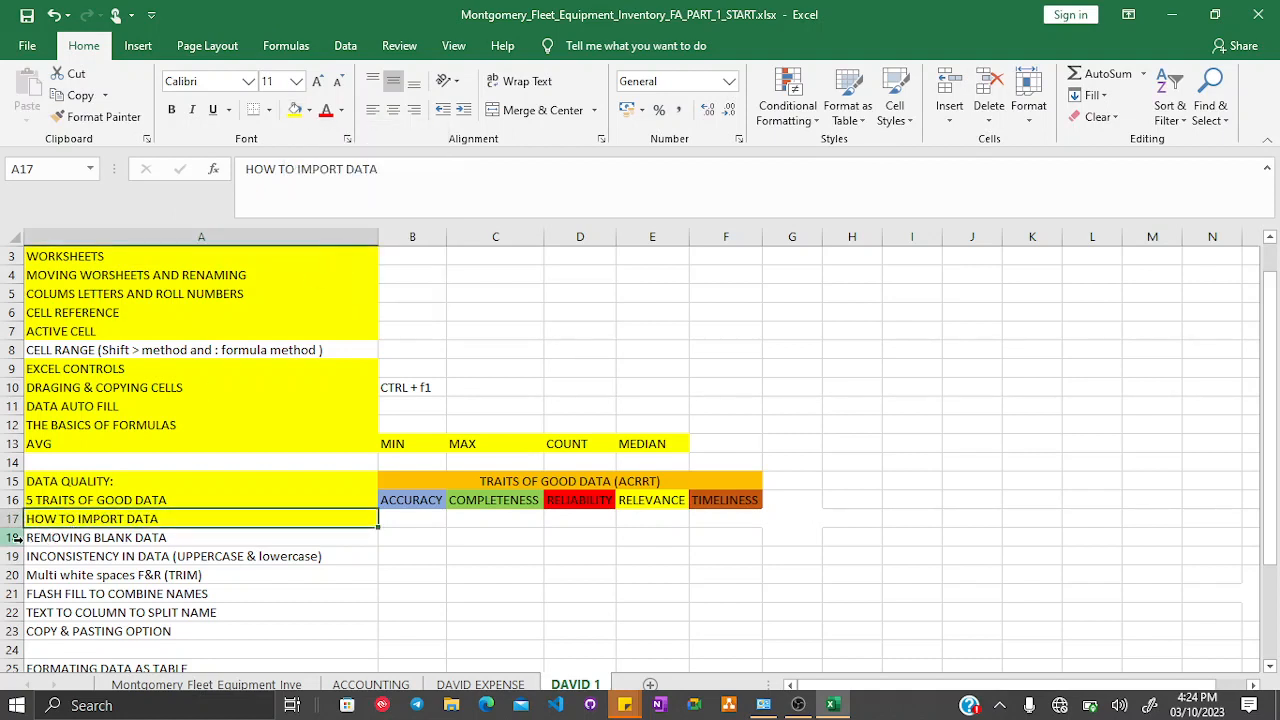
left_click(110, 535)
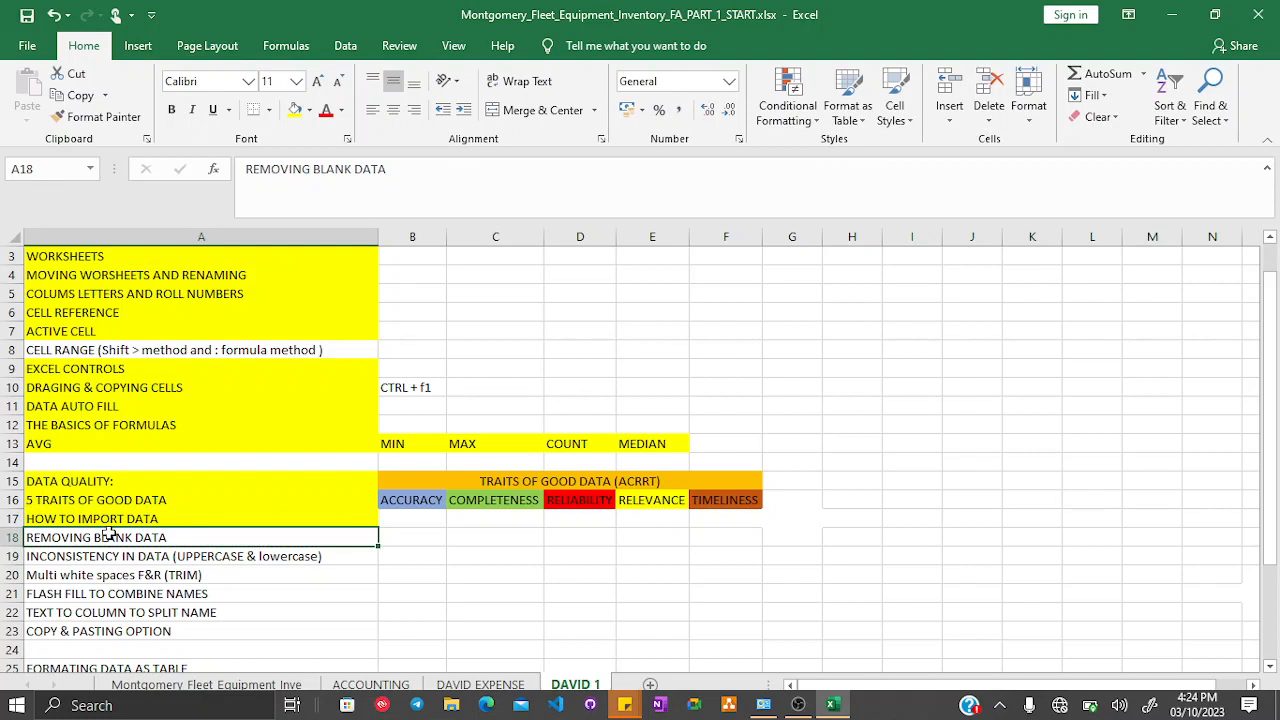
left_click(70, 574)
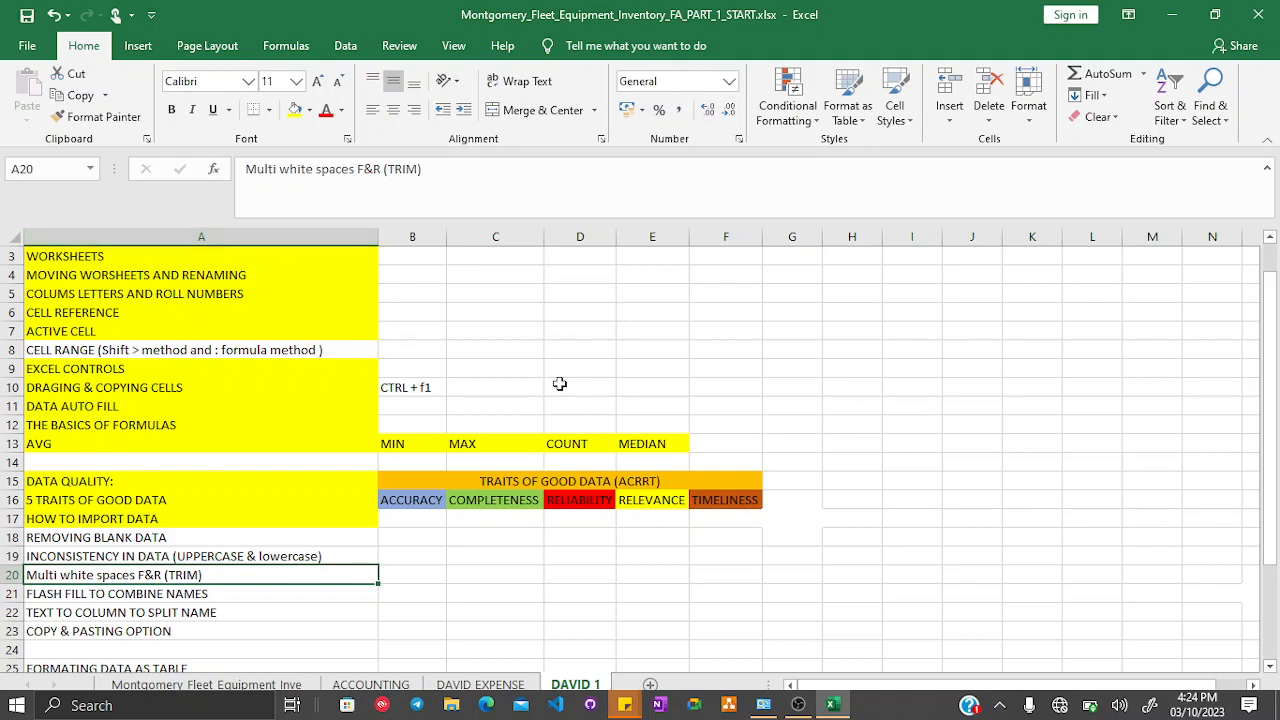
- Return to the fleet inventory sheet and enter 1, 2 and 3 in cells D2 to D4
left_click(240, 684)
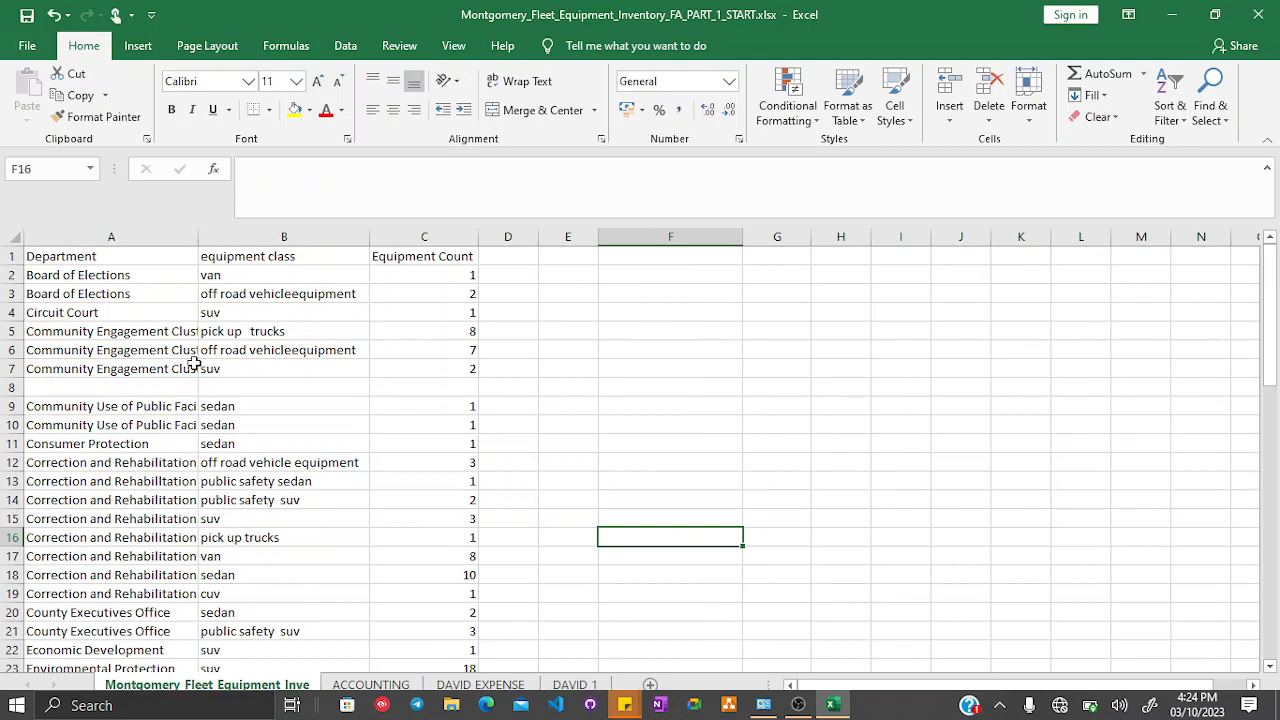
left_click(10, 387)
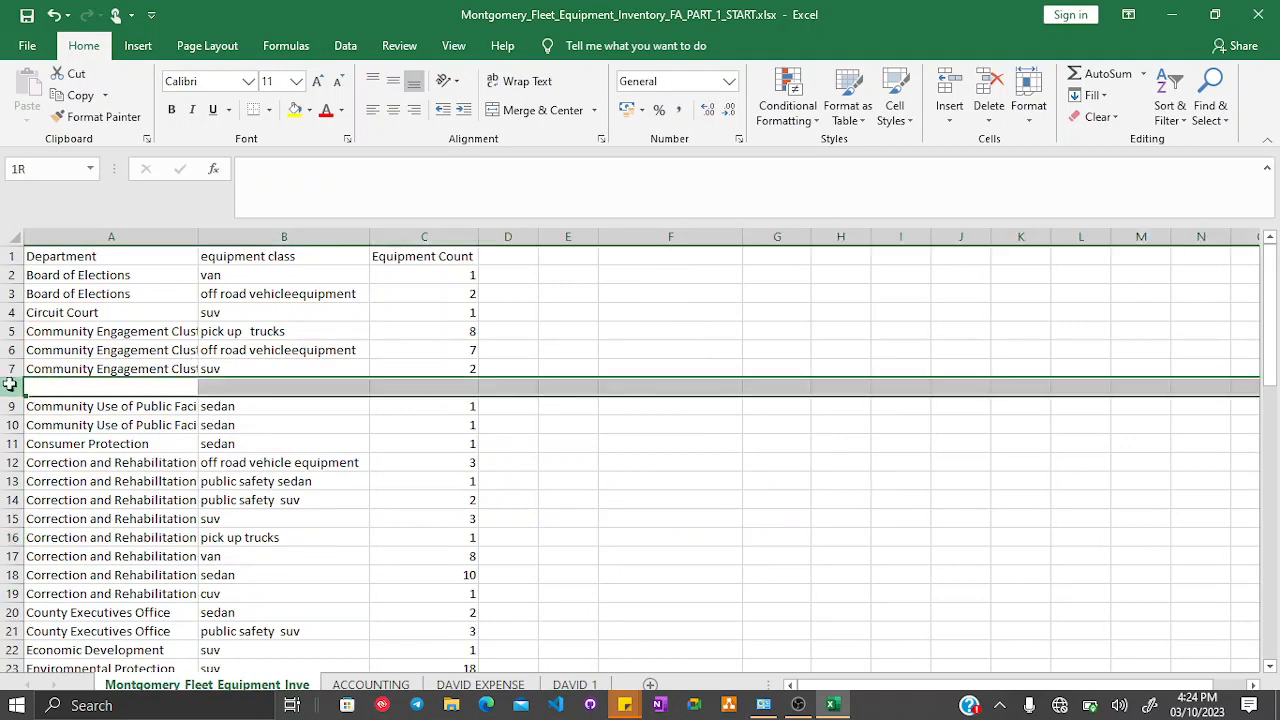
scroll(178, 450, "down", 5)
scroll(178, 450, "up", 5)
left_click(516, 272)
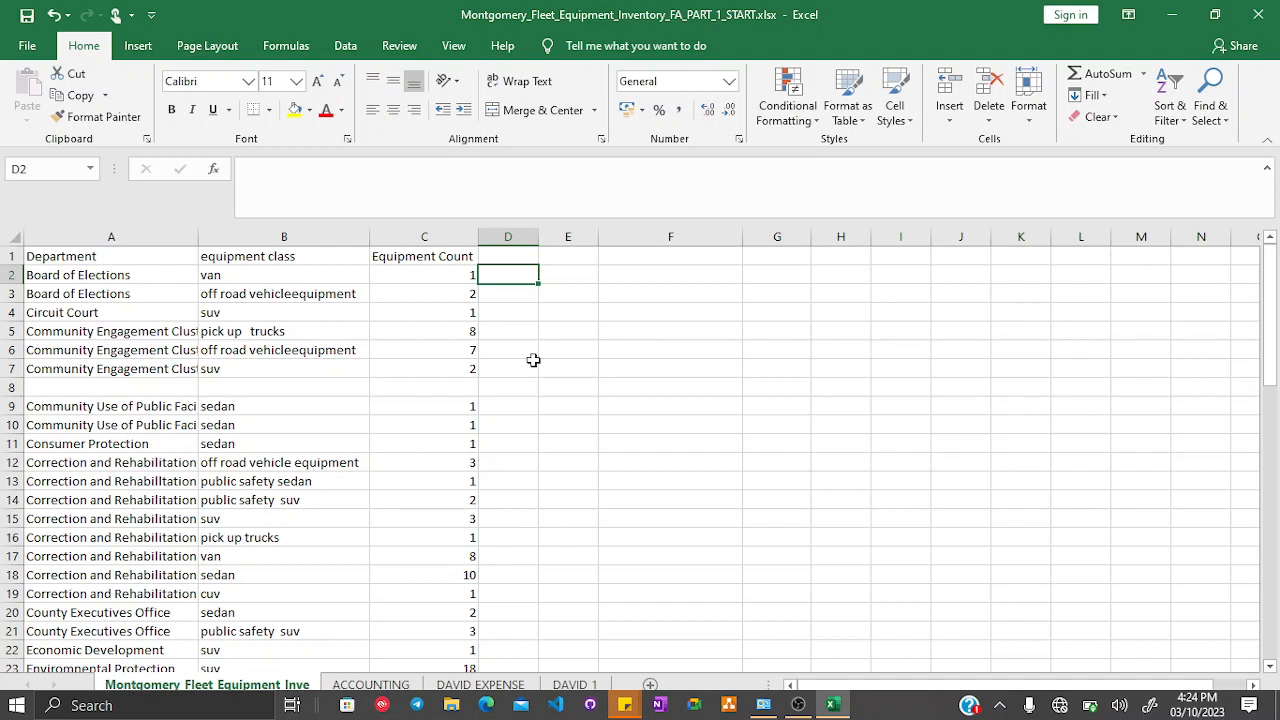
type("1")
key("Return")
type("2")
key("Return")
type("3")
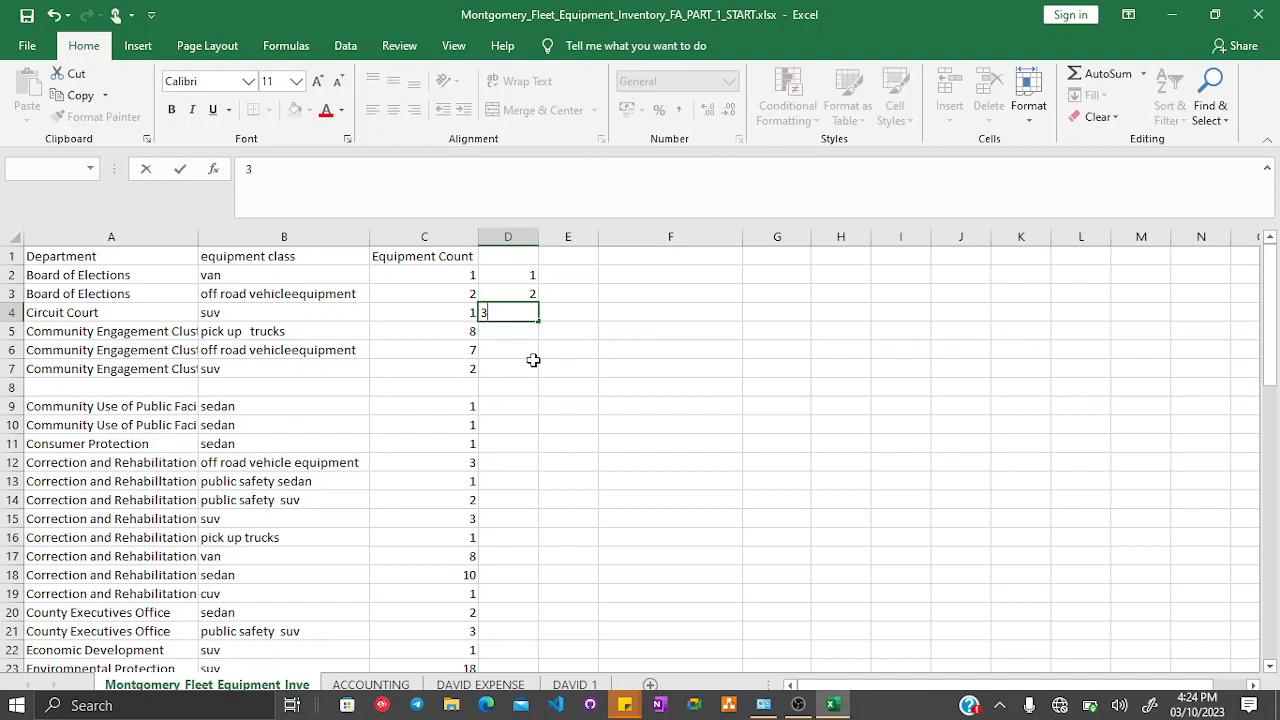
- Extend the 1–3 numbering series down to D7 with AutoFill
left_click(530, 278)
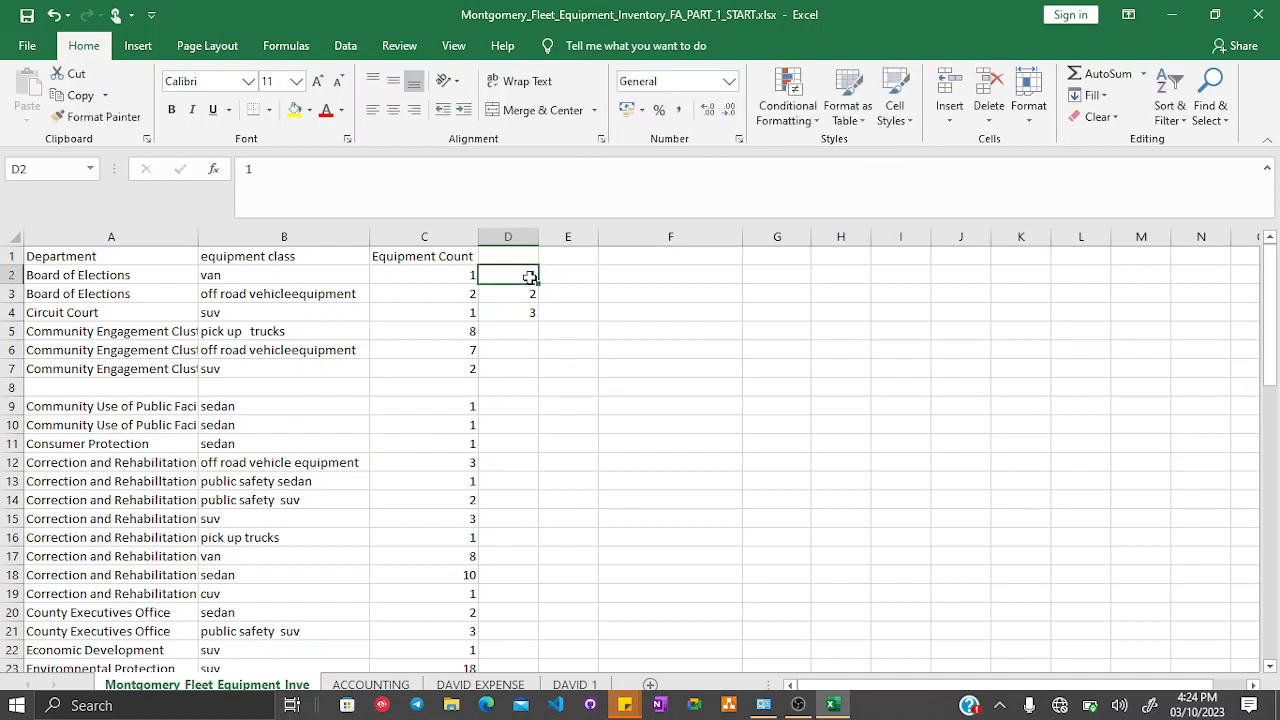
left_click_drag(530, 278, 528, 310)
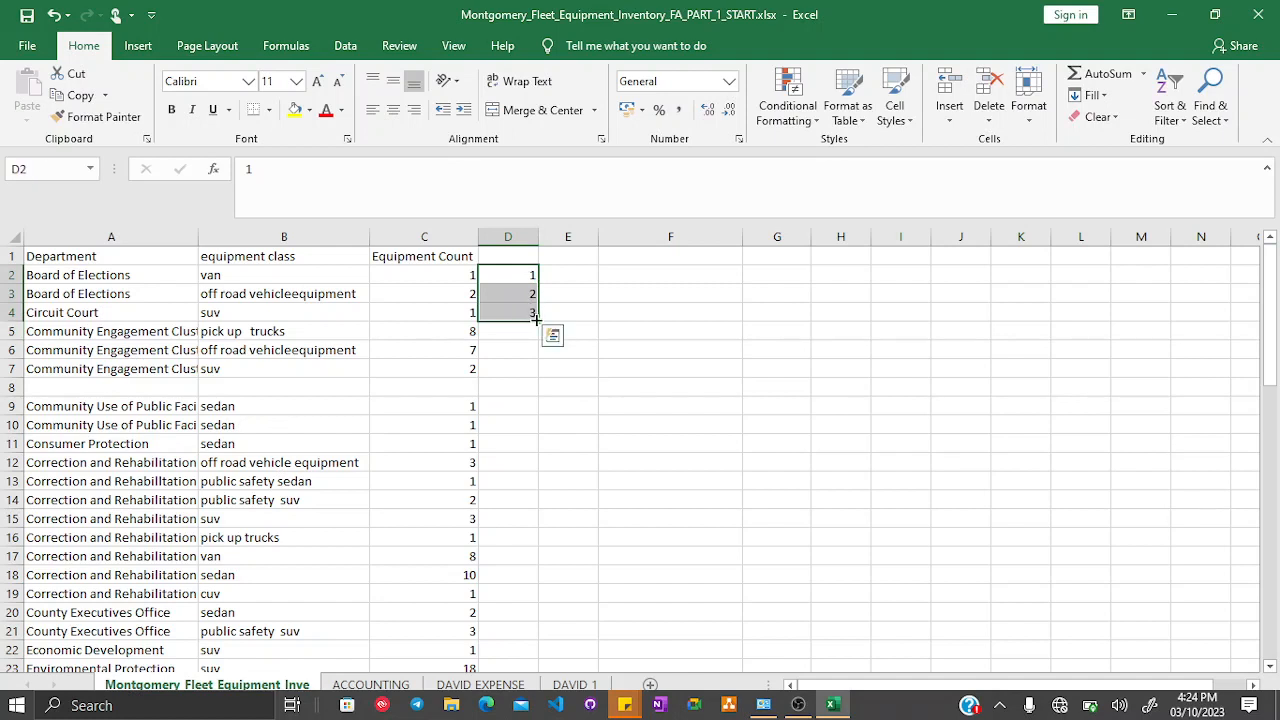
left_click_drag(537, 317, 537, 370)
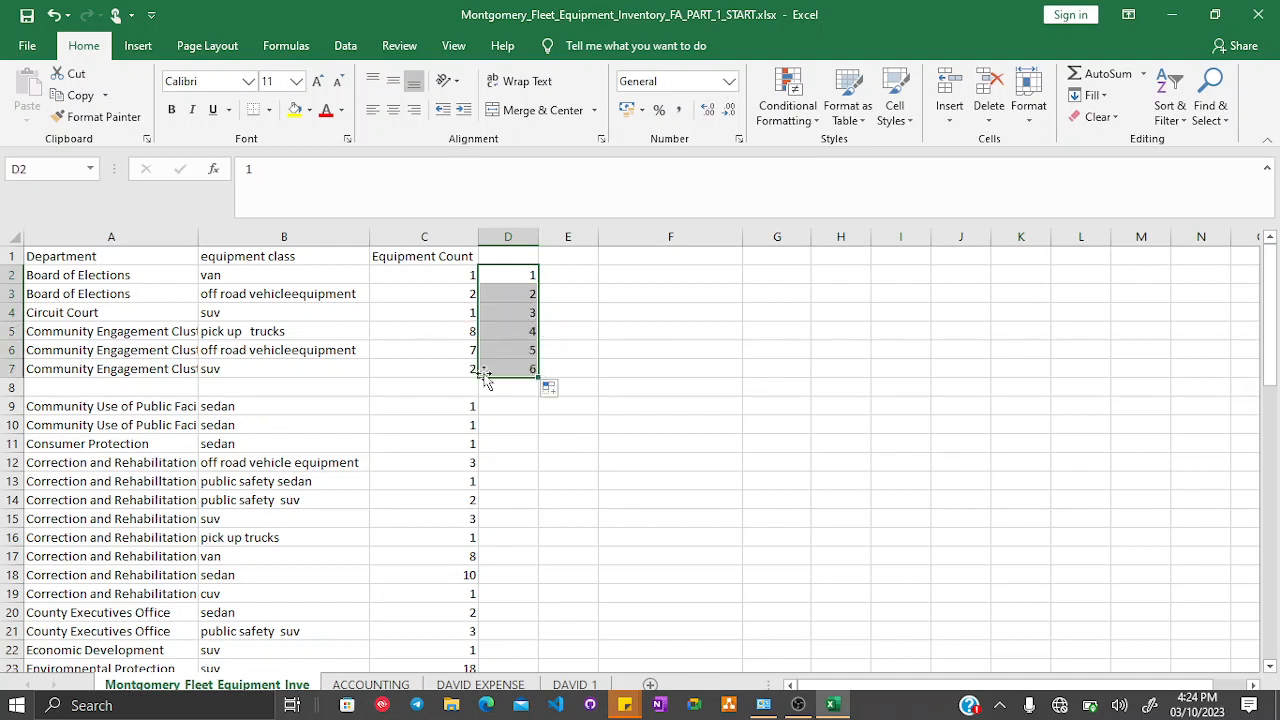
left_click(7, 368)
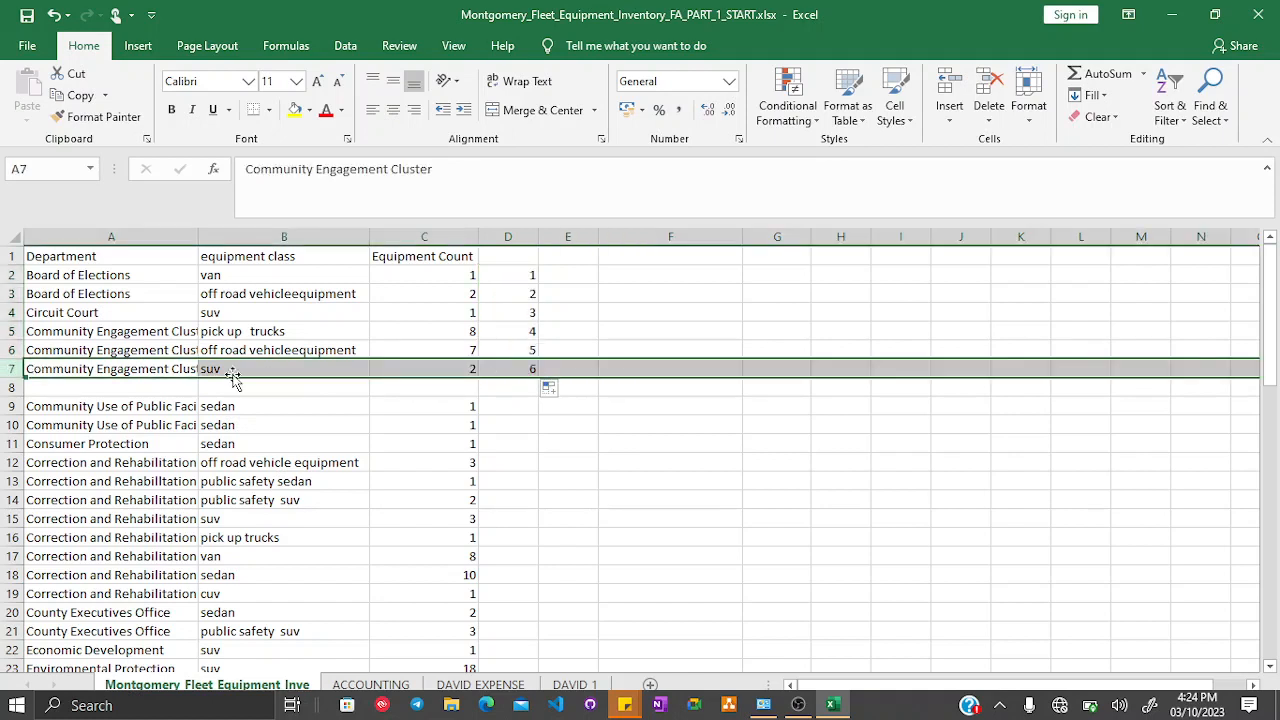
left_click(8, 386)
left_click_drag(522, 276, 520, 147)
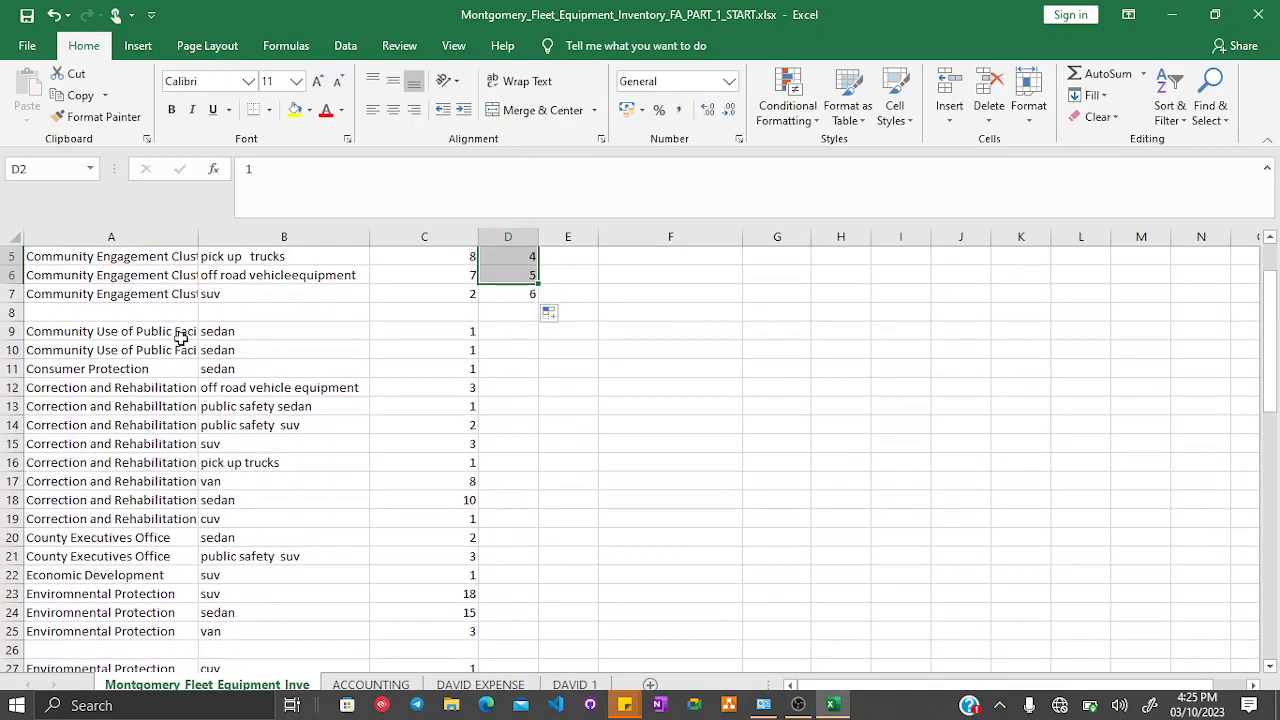
left_click(12, 312)
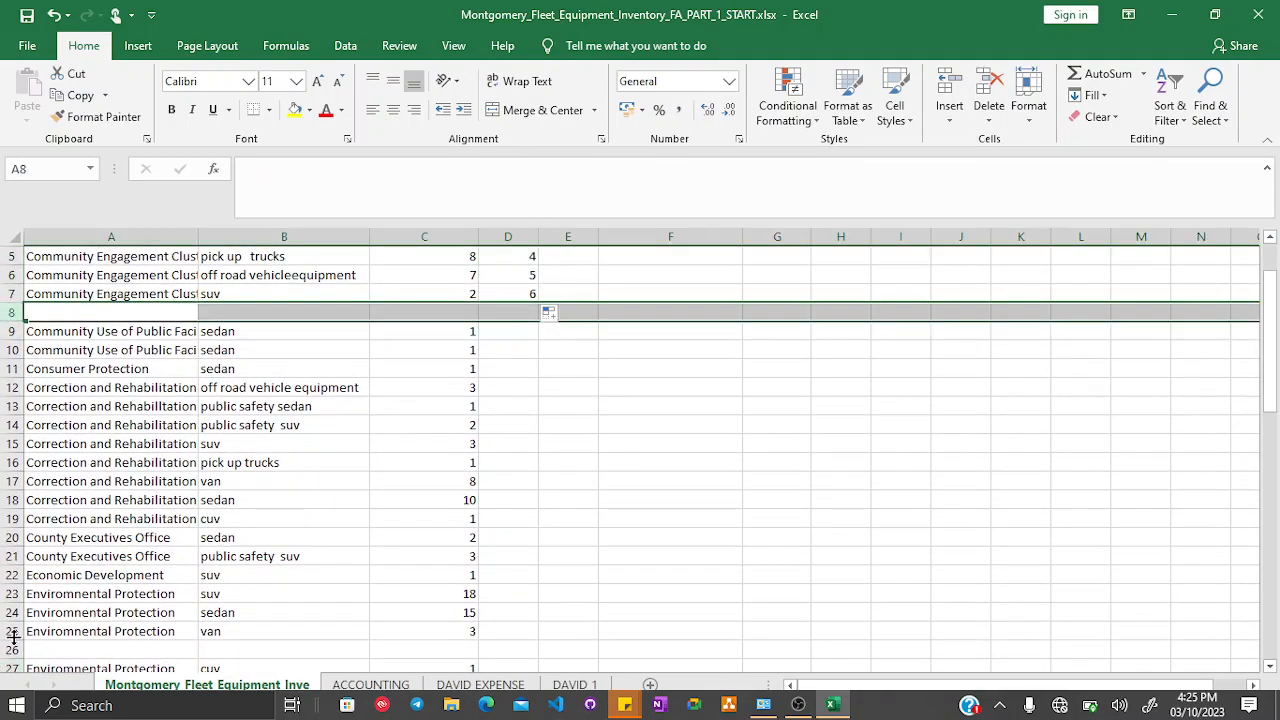
left_click(531, 331)
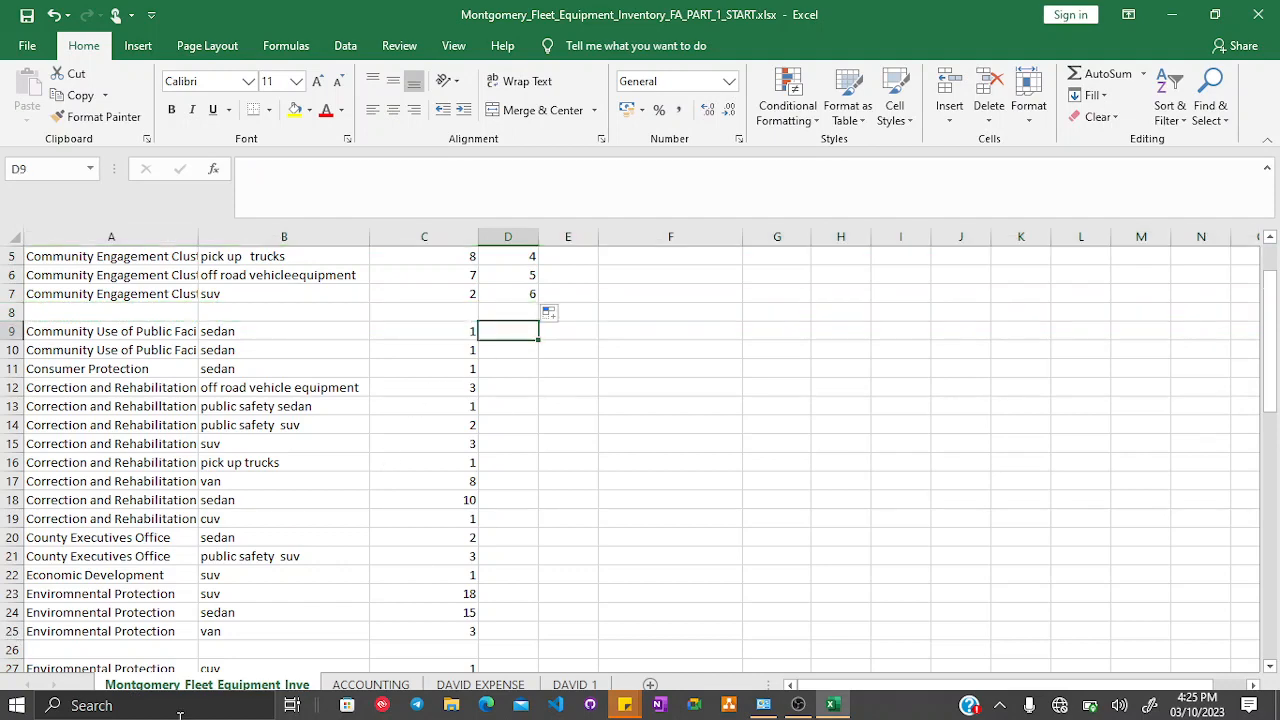
- Step through the inventory sheet selecting each blank row, at rows 26, 39 and 47 to 48
left_click(10, 649)
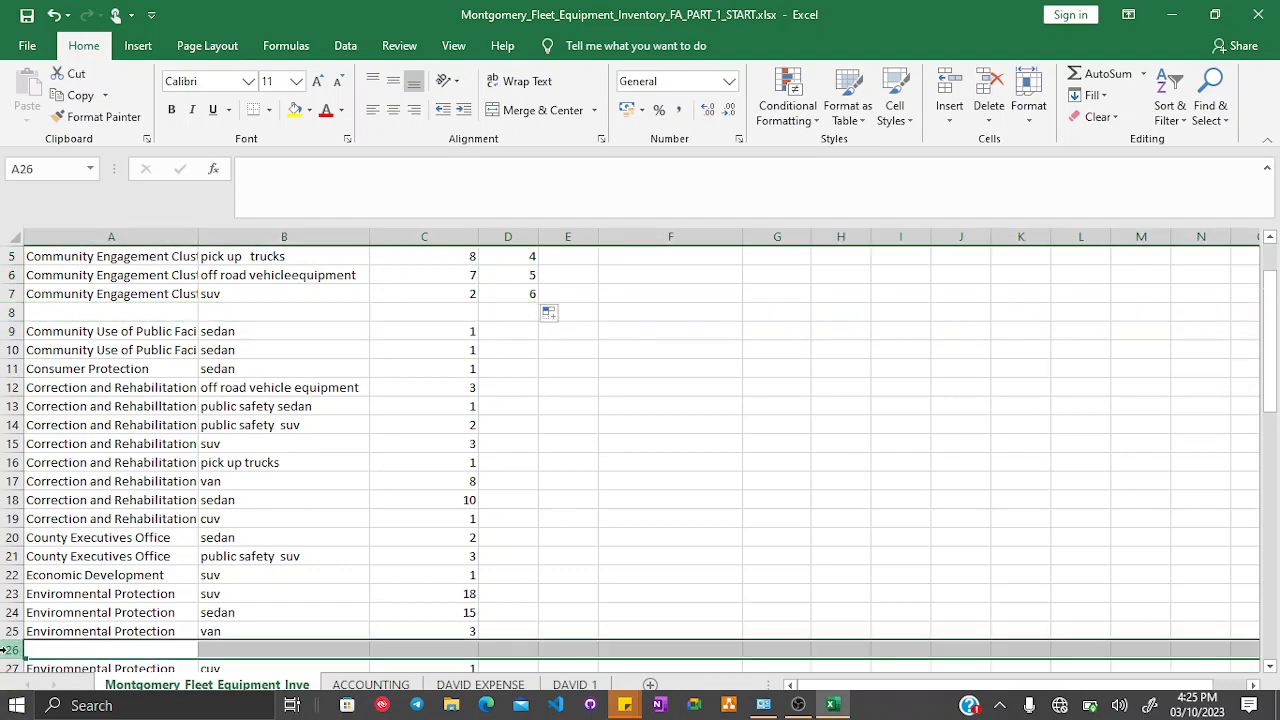
scroll(77, 649, "down", 3)
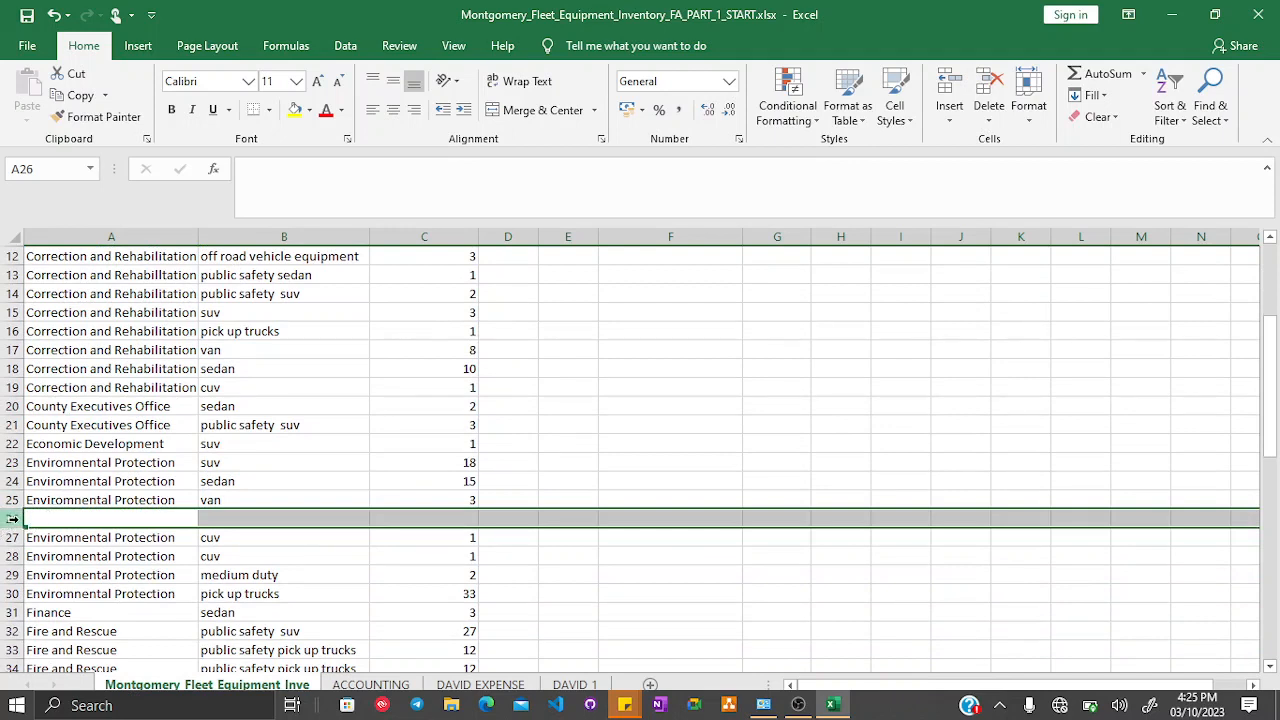
scroll(12, 518, "down", 6)
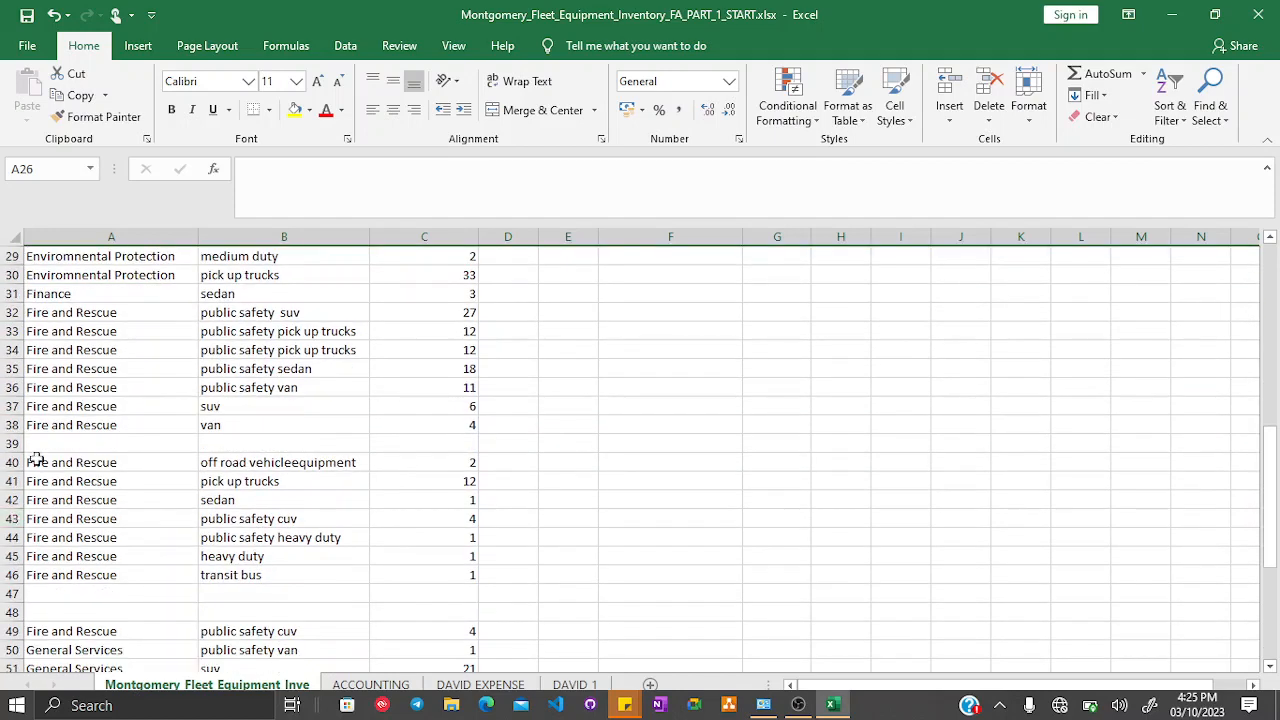
left_click(10, 443)
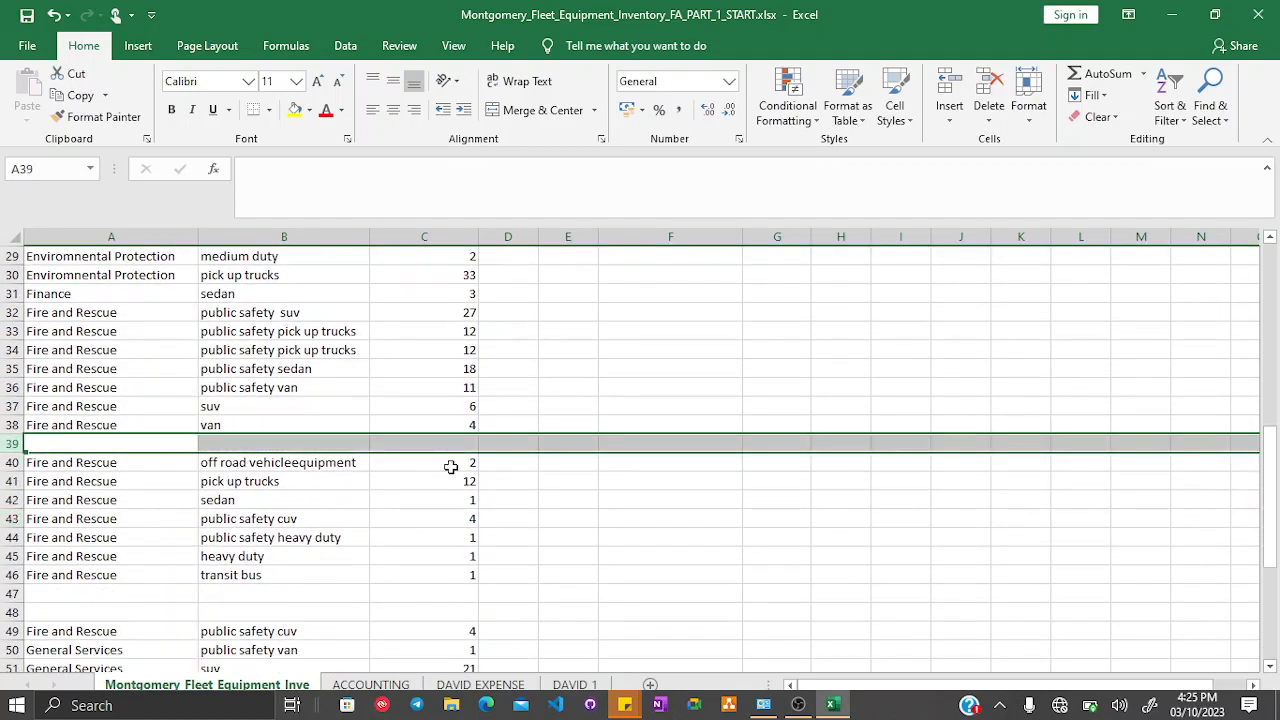
scroll(451, 459, "down", 2)
scroll(451, 459, "down", 2)
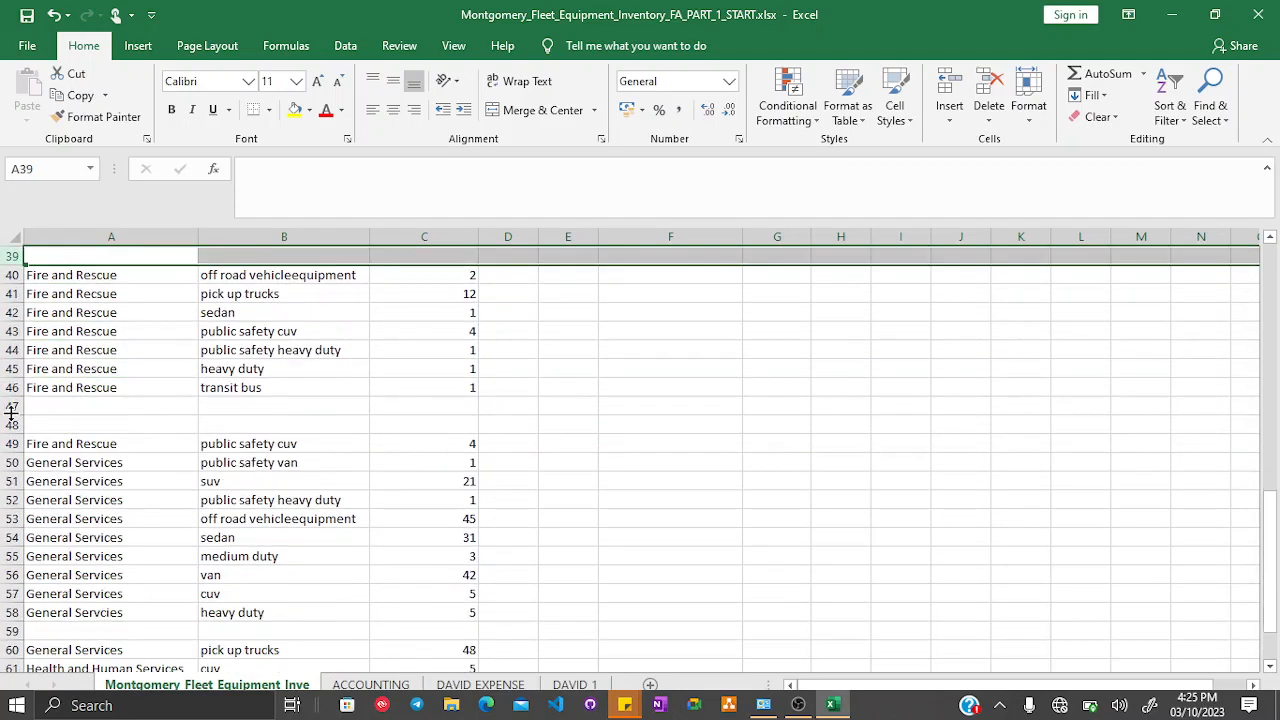
left_click_drag(8, 406, 10, 424)
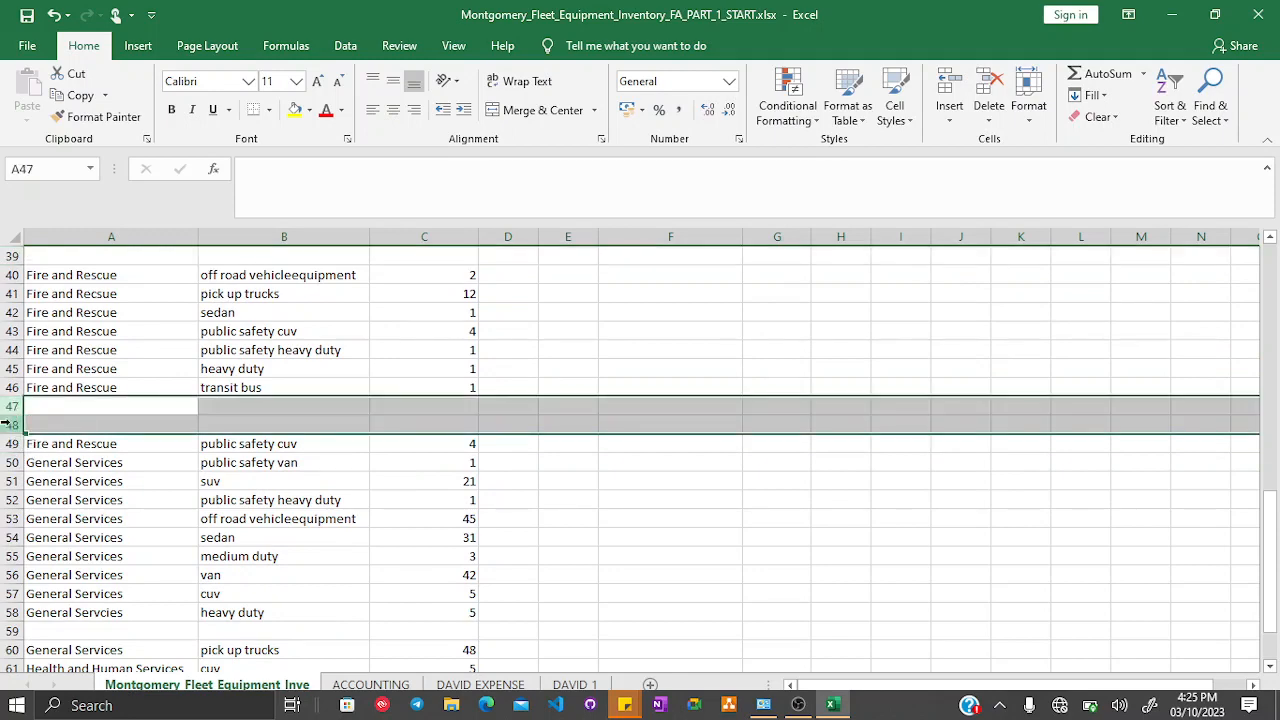
scroll(416, 454, "down", 4)
scroll(414, 446, "up", 1)
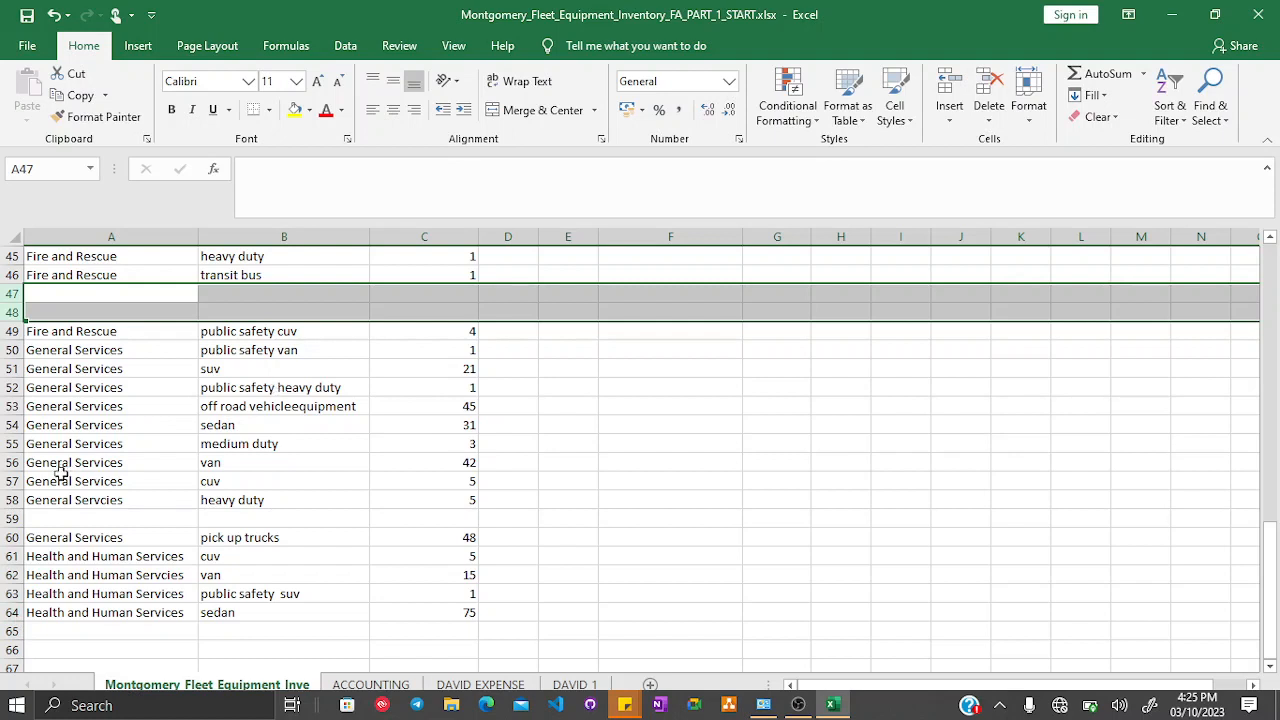
- Delete blank row 59 and blank rows 47 to 48
left_click(8, 517)
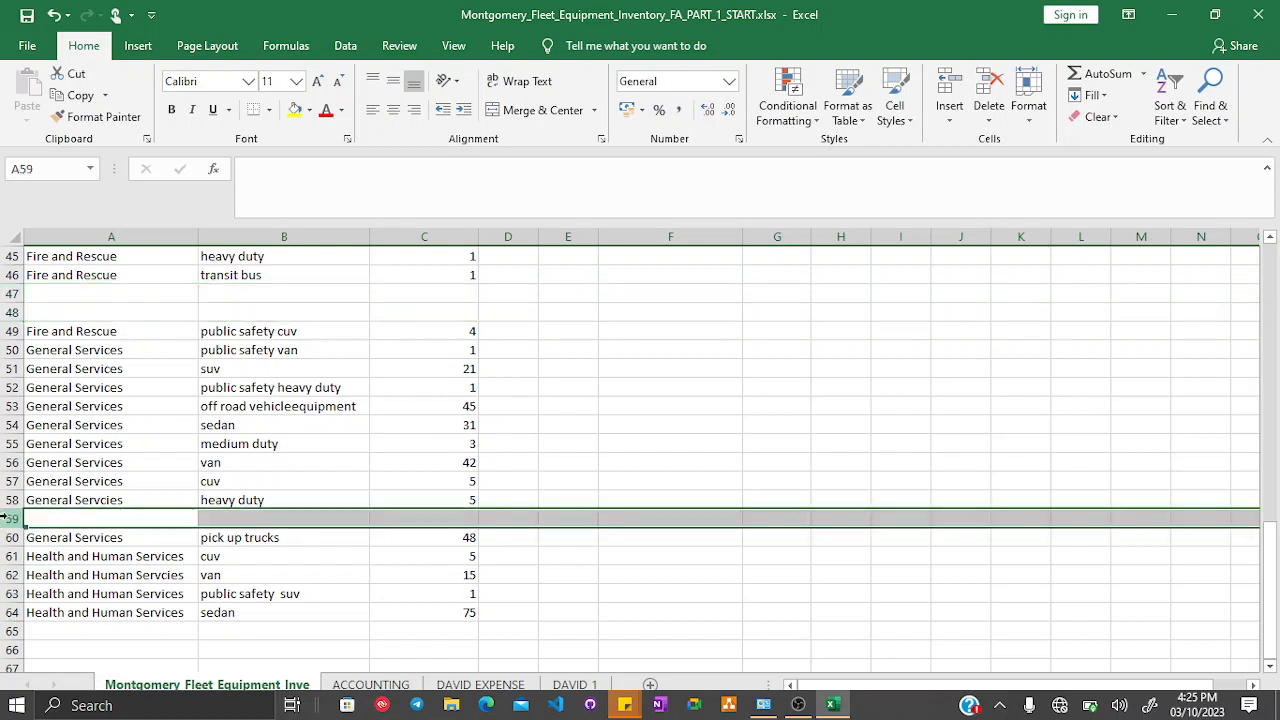
right_click(4, 516)
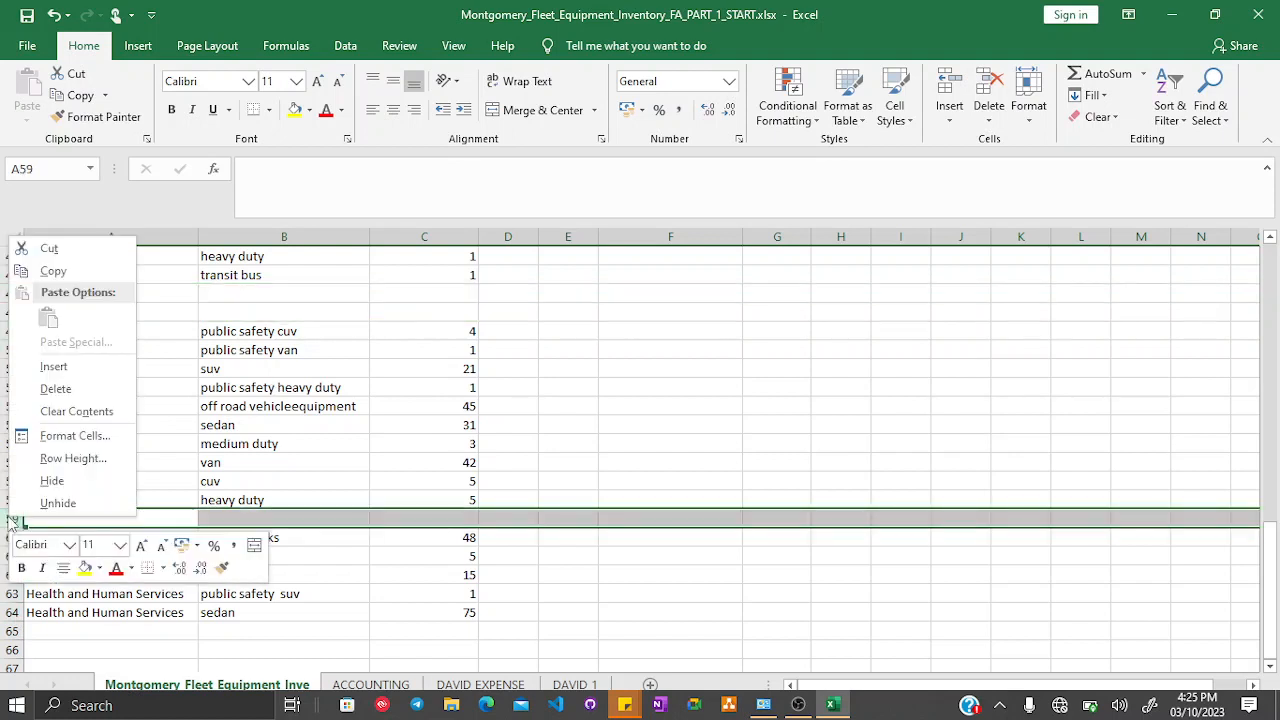
left_click(65, 392)
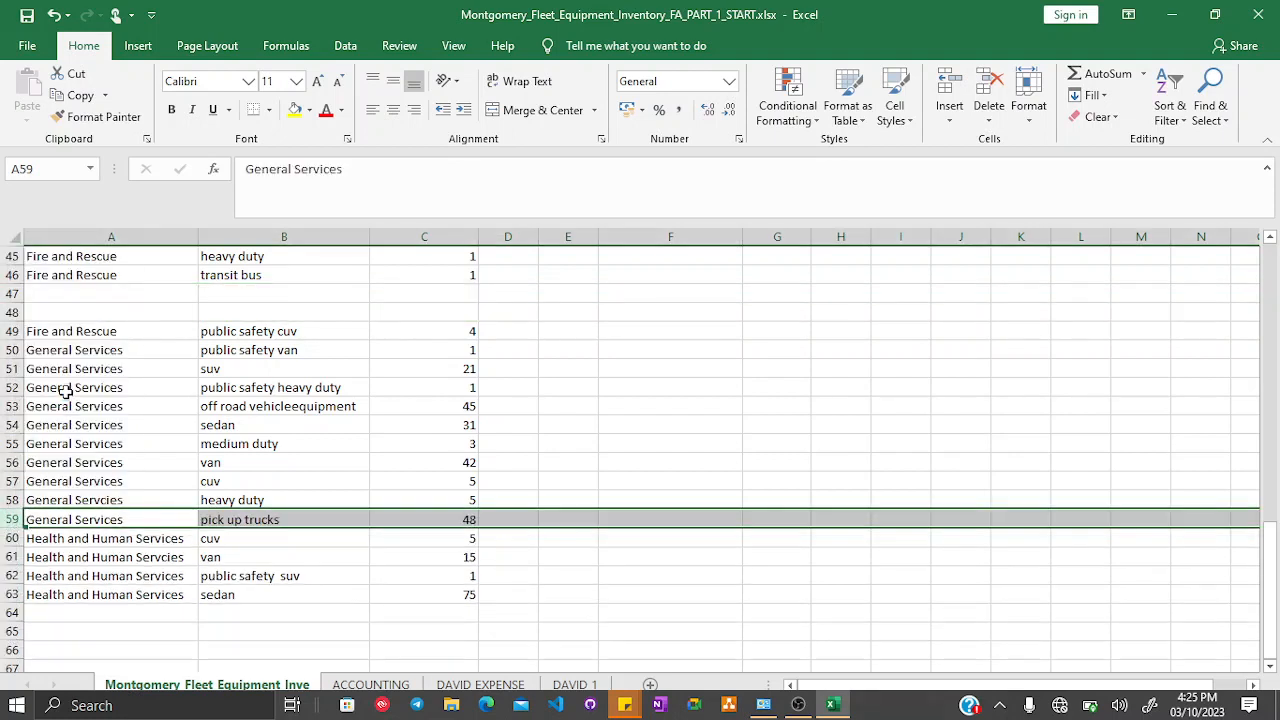
left_click_drag(10, 293, 8, 310)
right_click(8, 310)
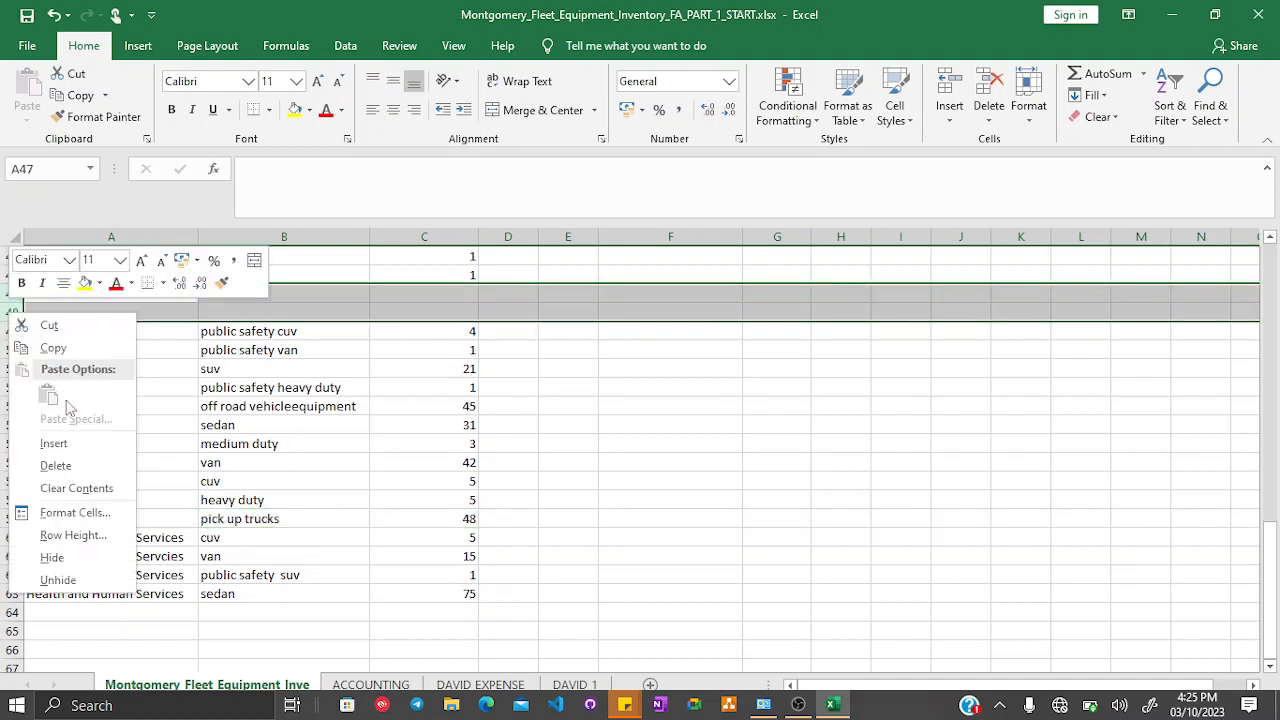
left_click(60, 465)
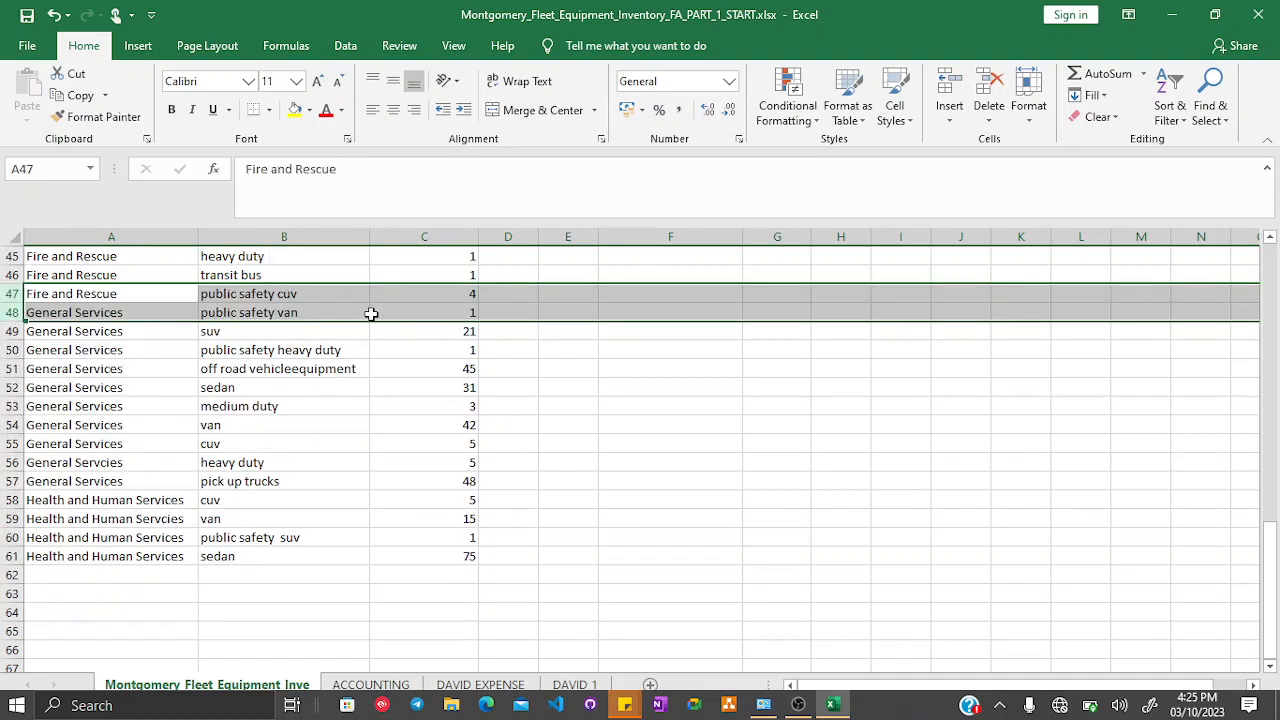
- Undo both blank-row deletions
left_click(373, 318)
key("ctrl+z")
key("ctrl+z")
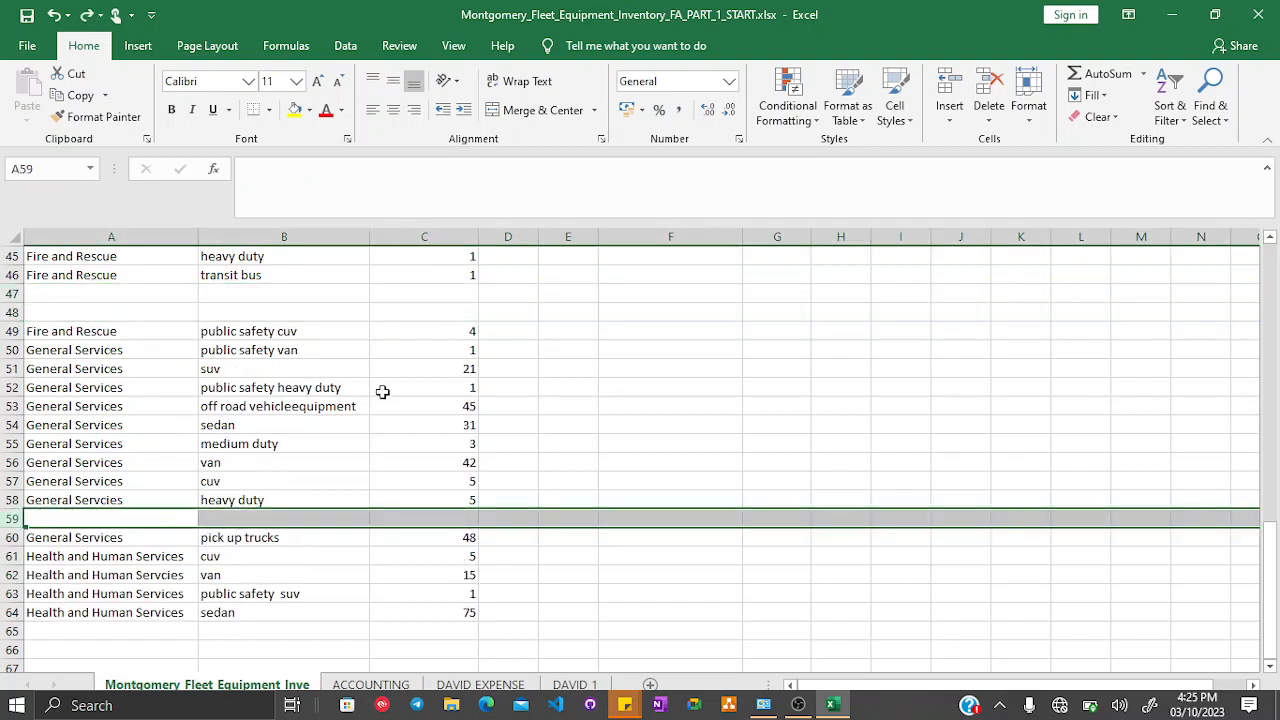
- Clear the numbering from cells D2 to D7
scroll(200, 377, "up", 5)
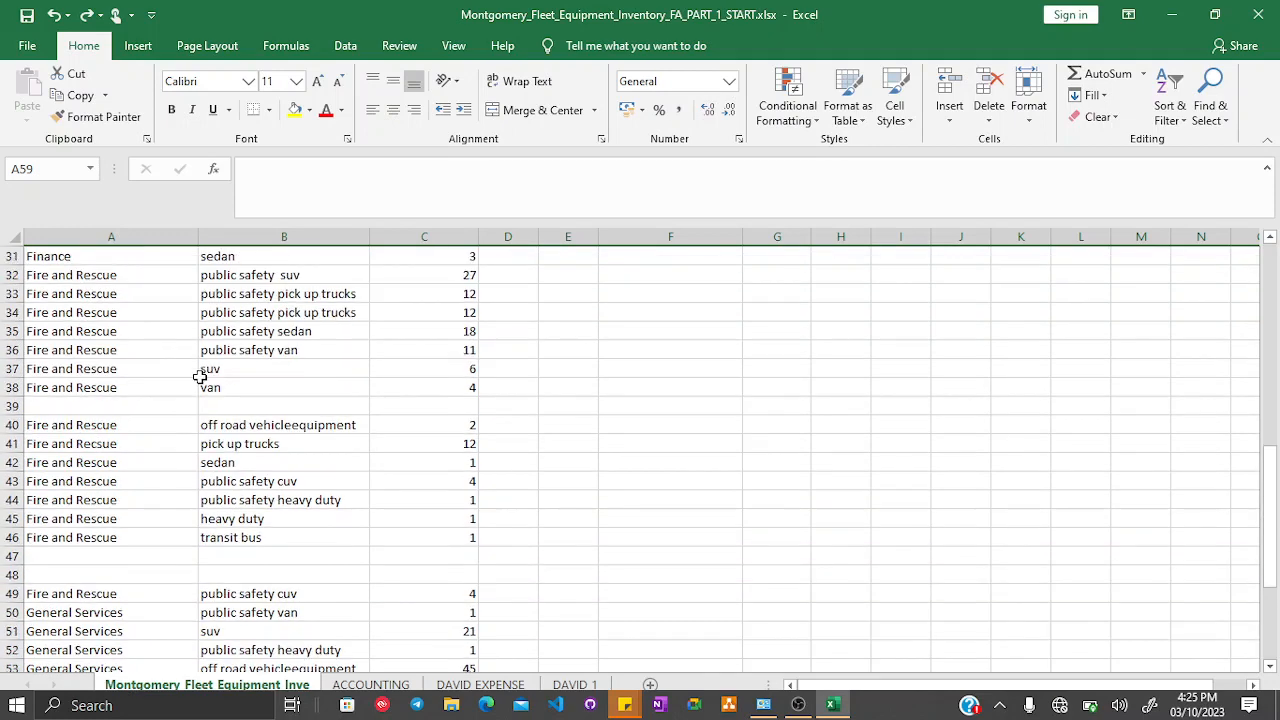
scroll(200, 377, "up", 10)
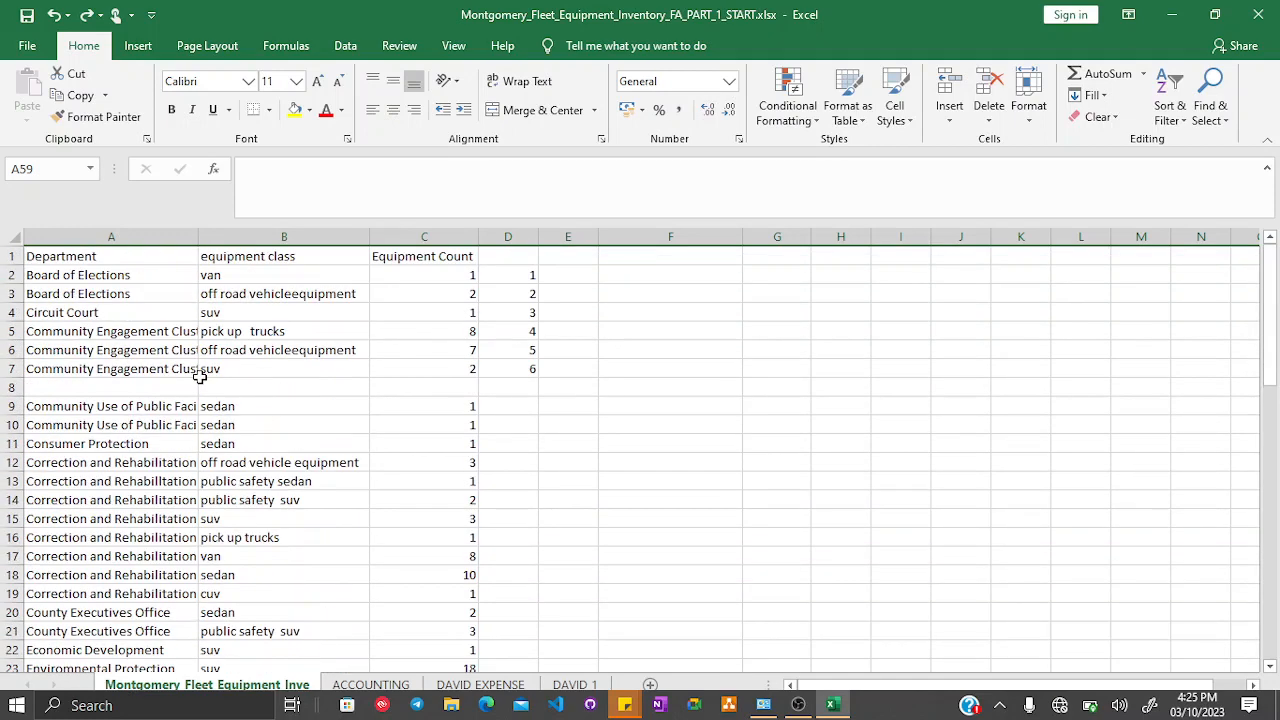
left_click_drag(532, 274, 525, 382)
key("Delete")
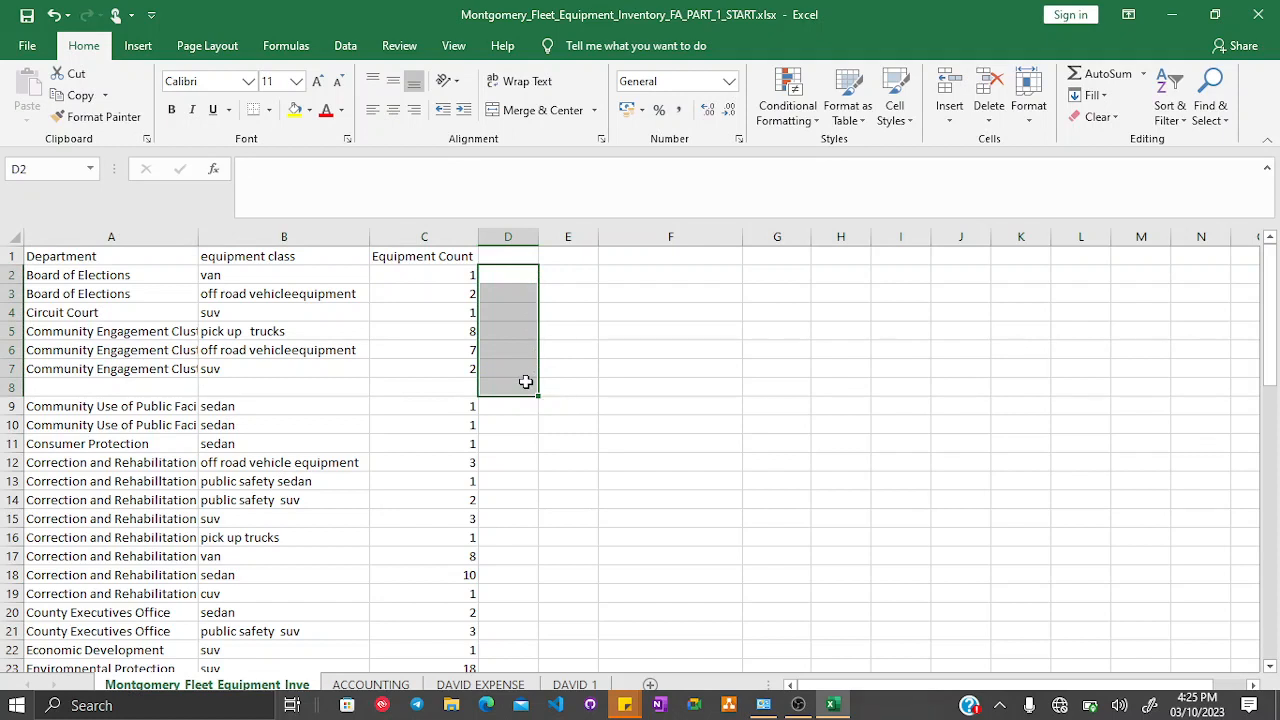
left_click(625, 375)
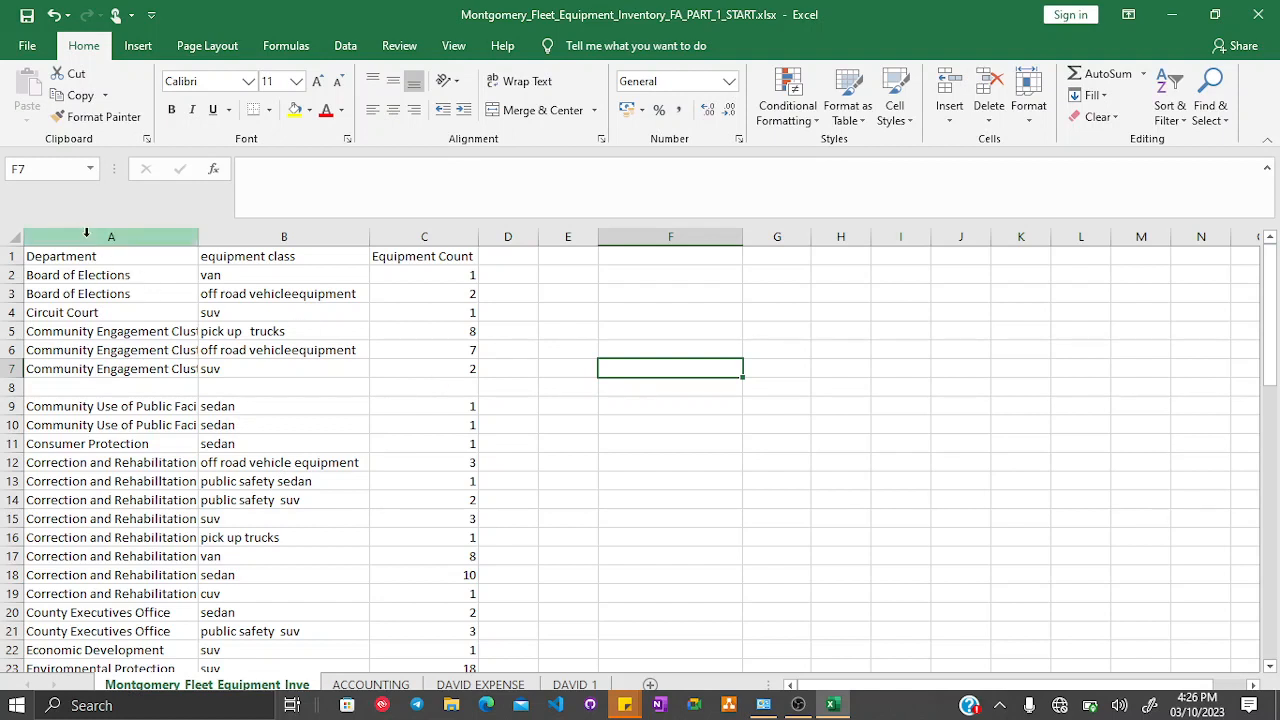
- Practise selecting the whole sheet and the cell block F4 to N16
left_click(10, 234)
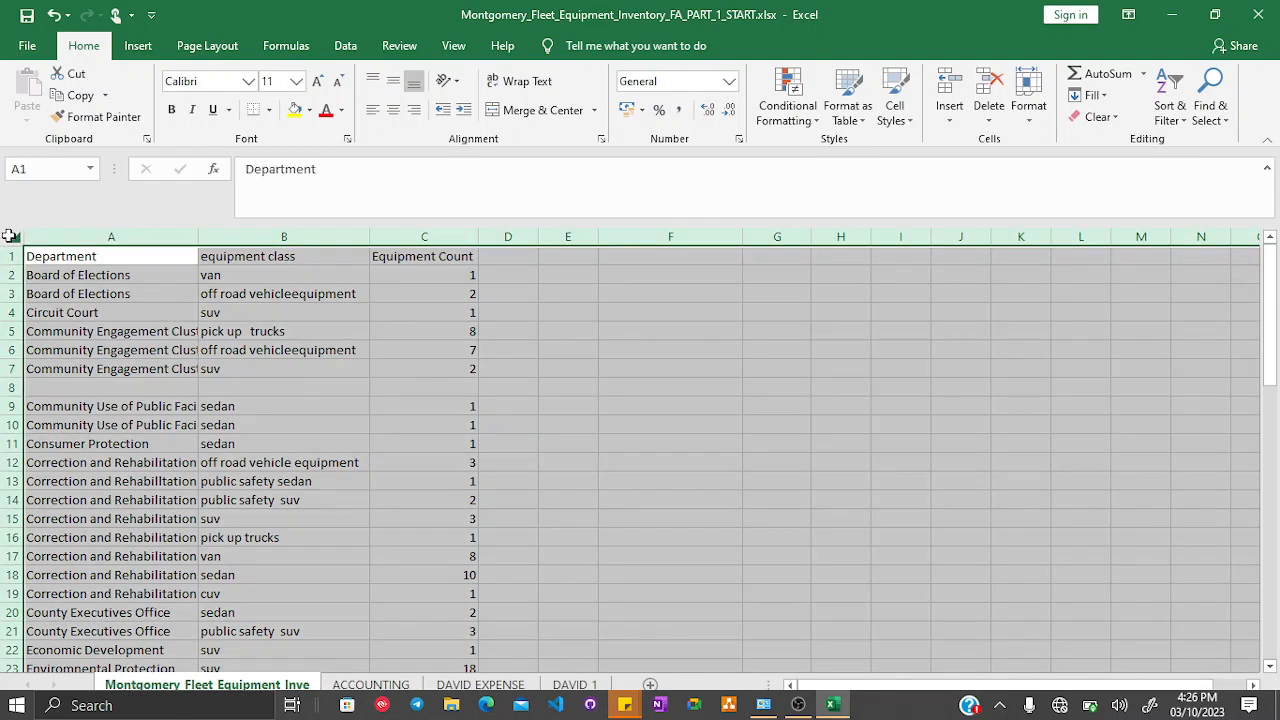
left_click(100, 310)
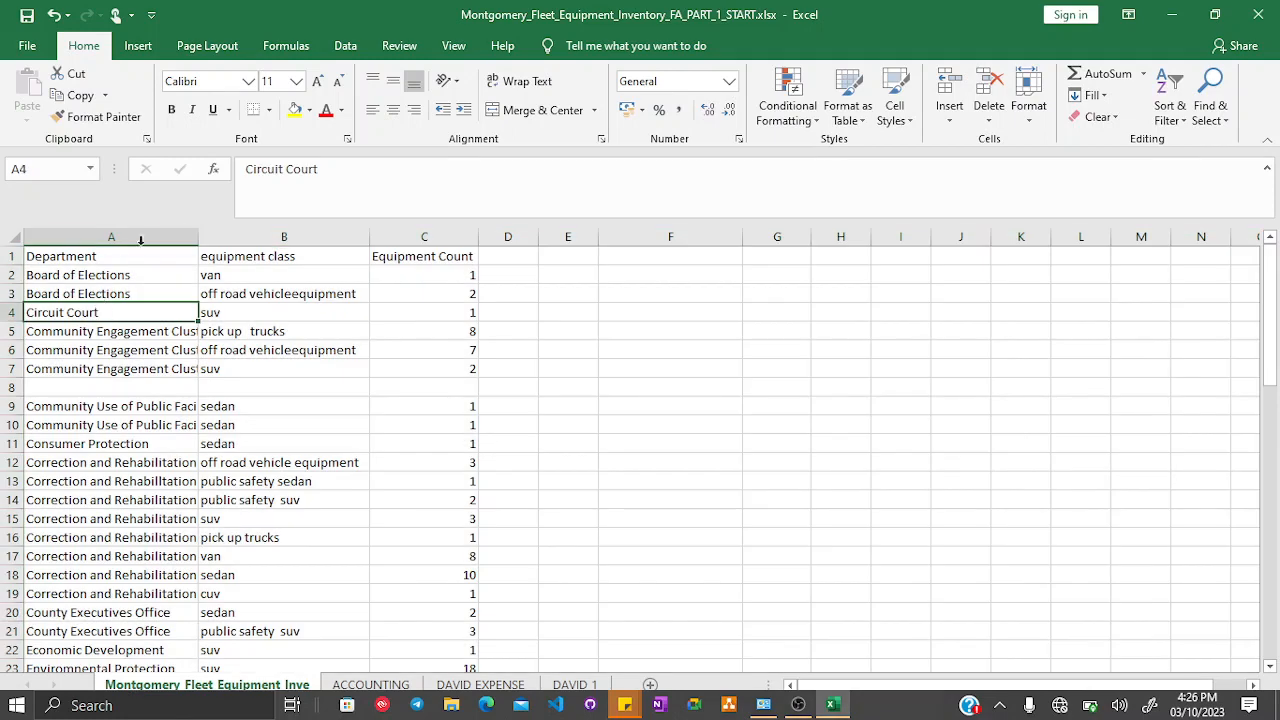
left_click(8, 236)
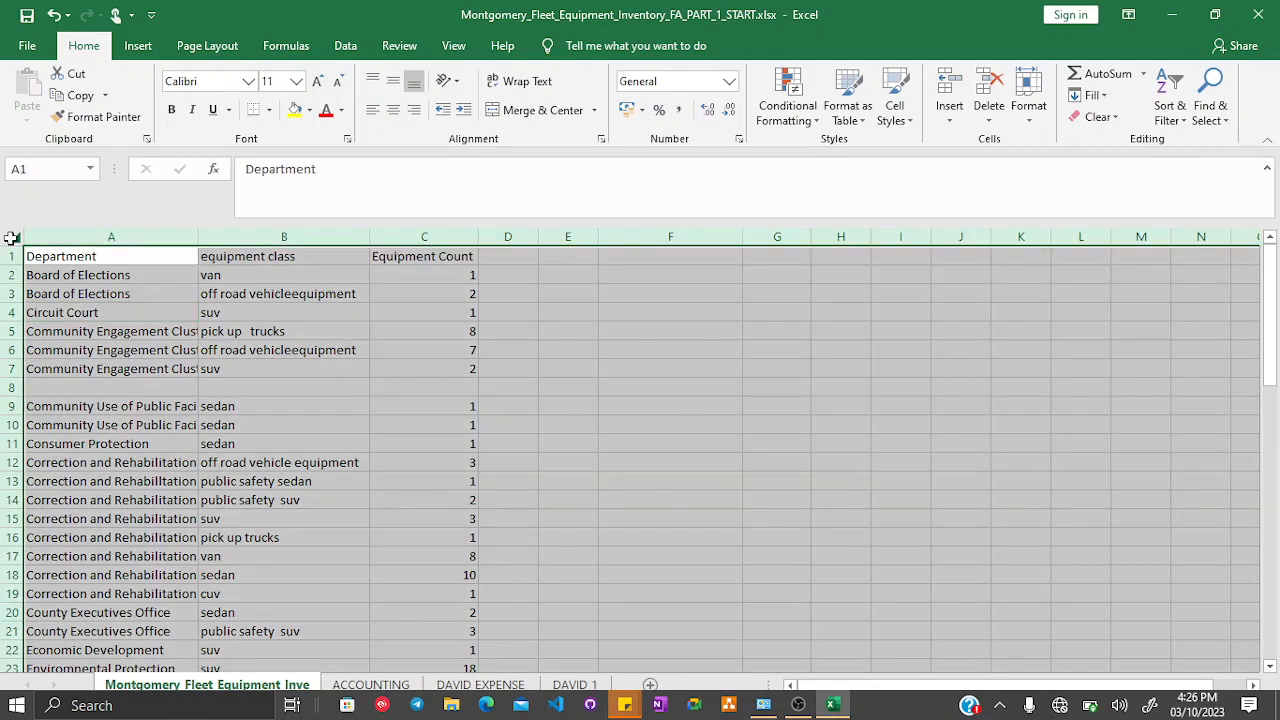
left_click(803, 357)
left_click_drag(688, 314, 731, 540)
scroll(731, 540, "left", 2)
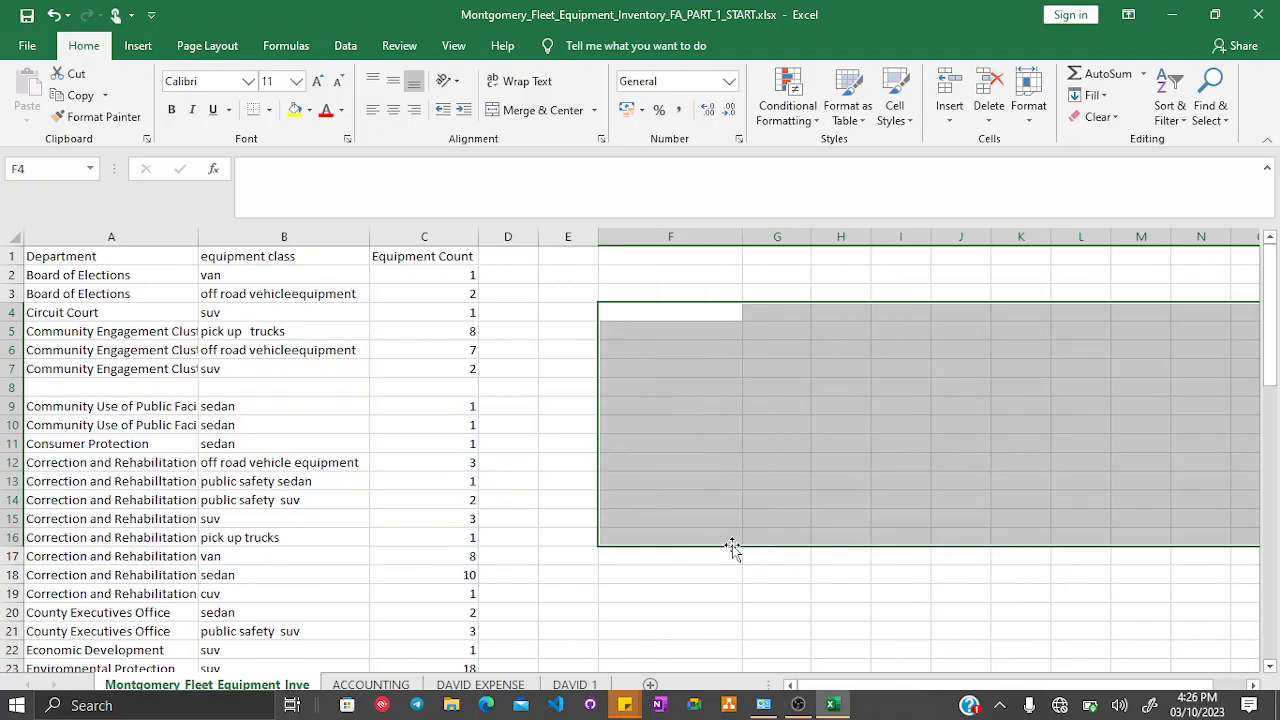
left_click(736, 389)
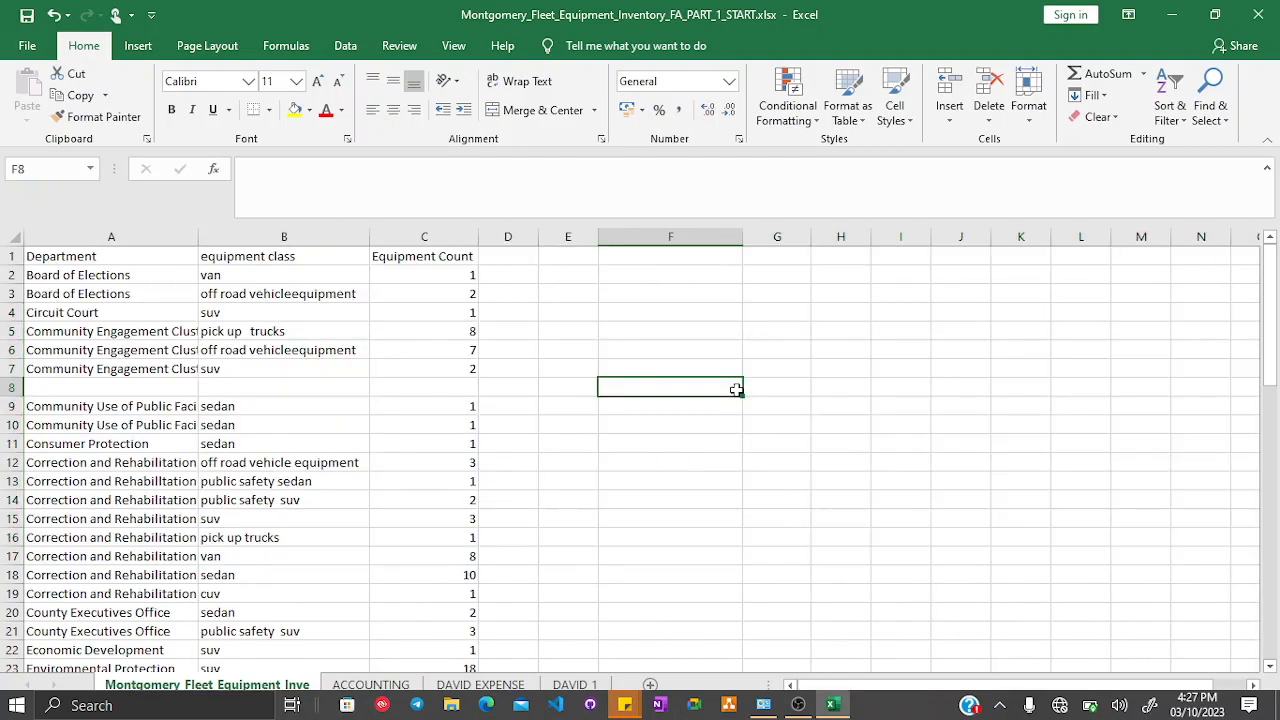
- Practise selecting the whole sheet, columns A to C and row 8
left_click(14, 237)
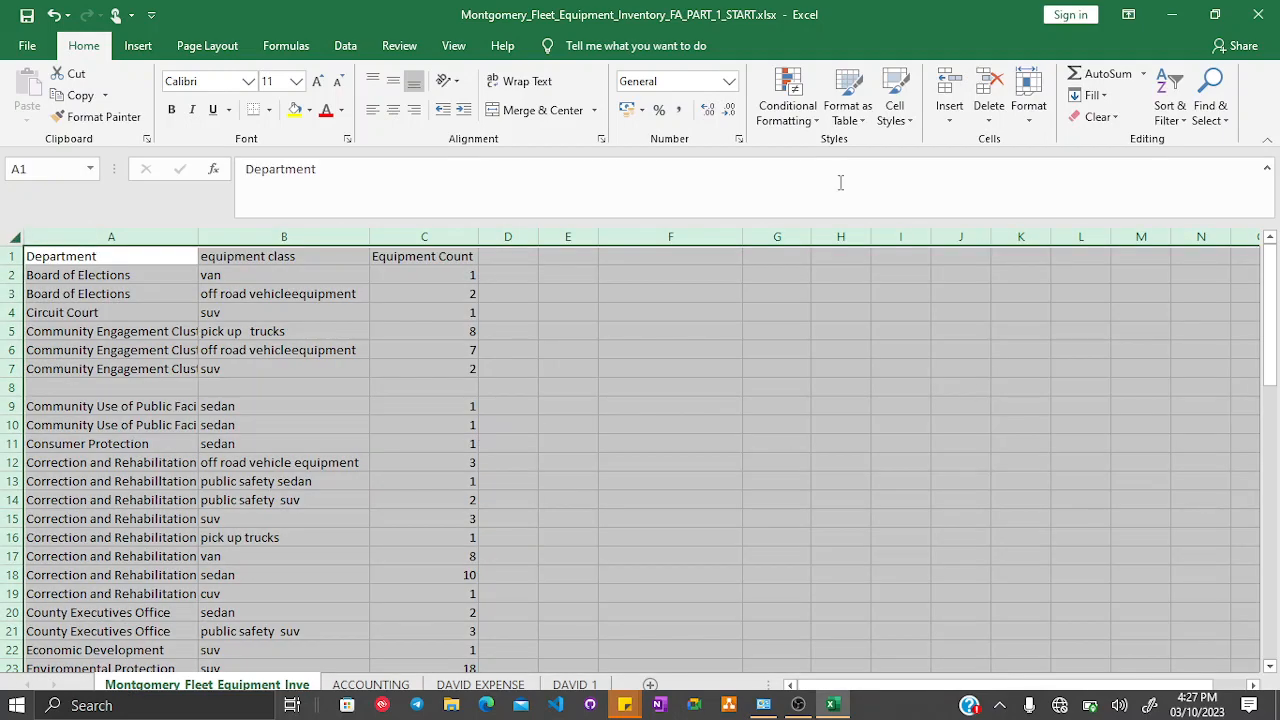
left_click(615, 452)
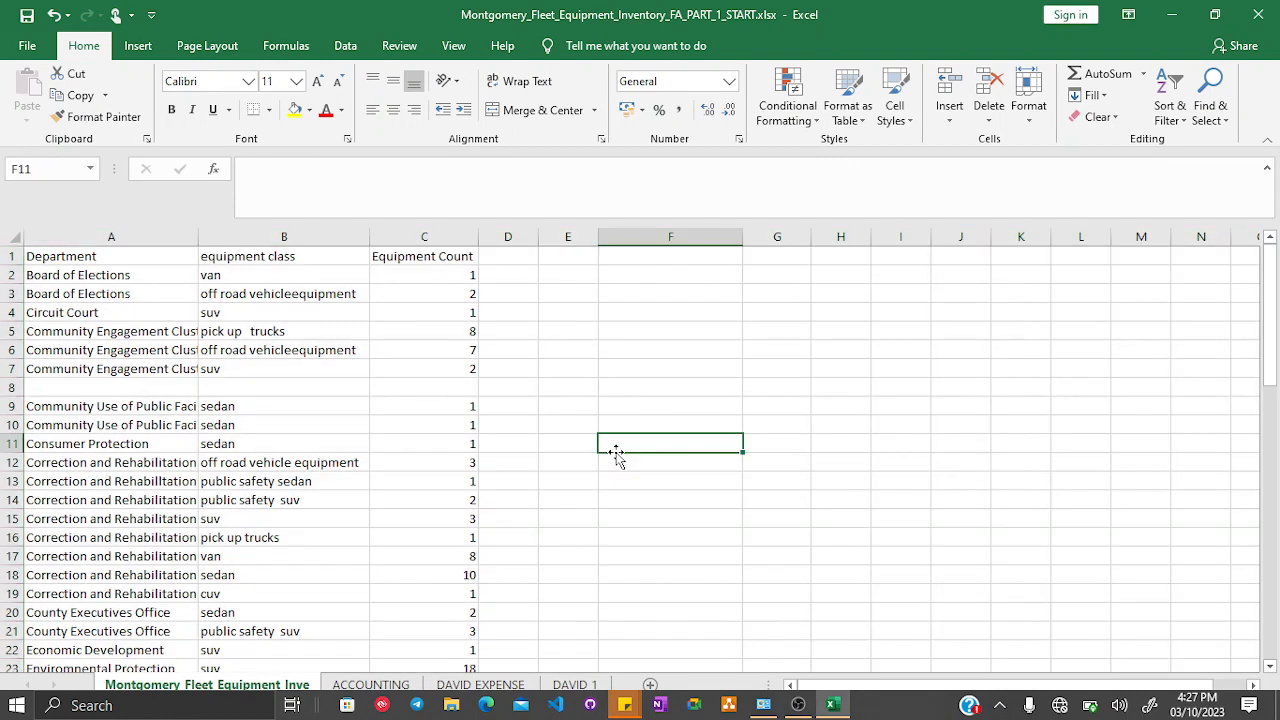
left_click_drag(96, 237, 422, 240)
scroll(360, 486, "down", 5)
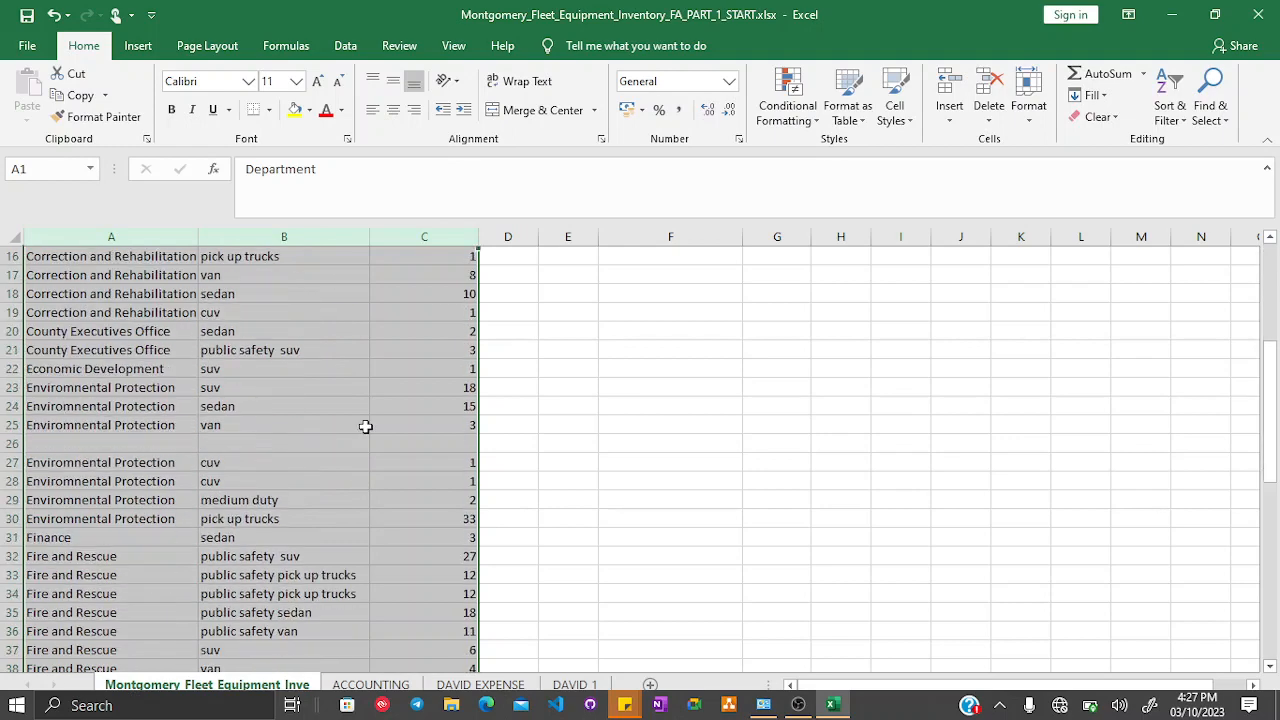
scroll(365, 426, "down", 20)
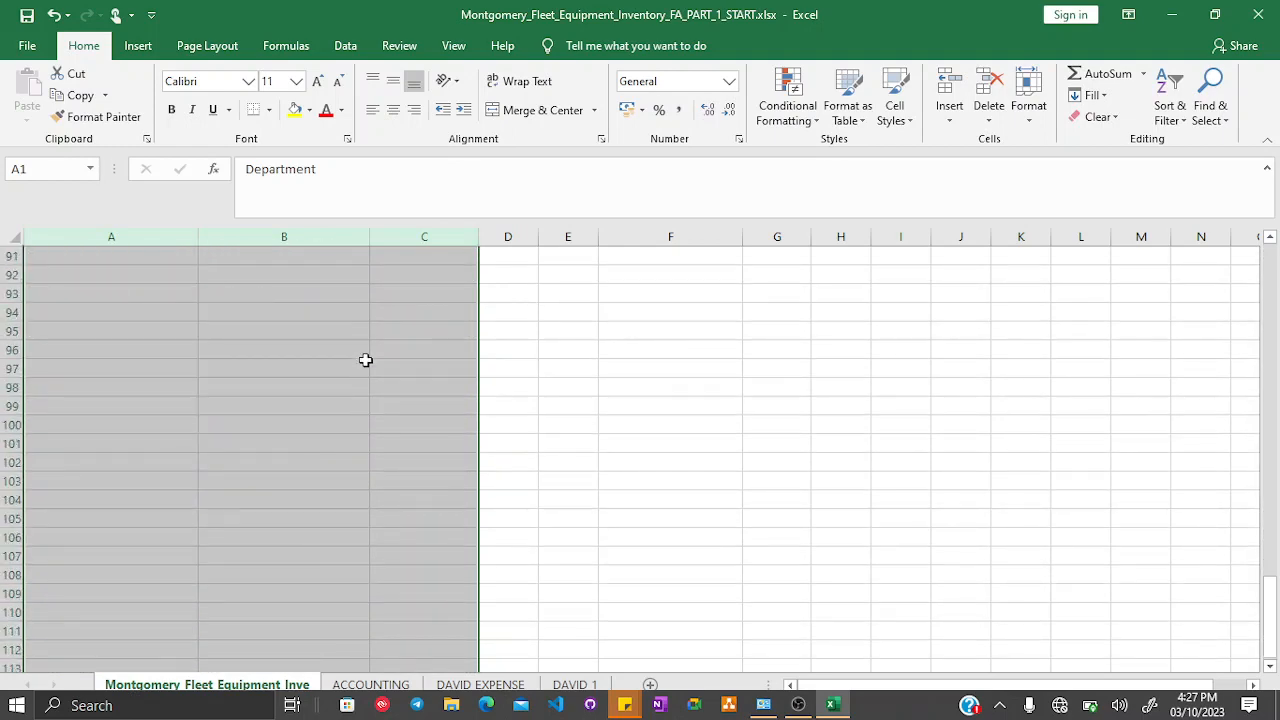
scroll(365, 360, "down", 10)
scroll(365, 360, "up", 20)
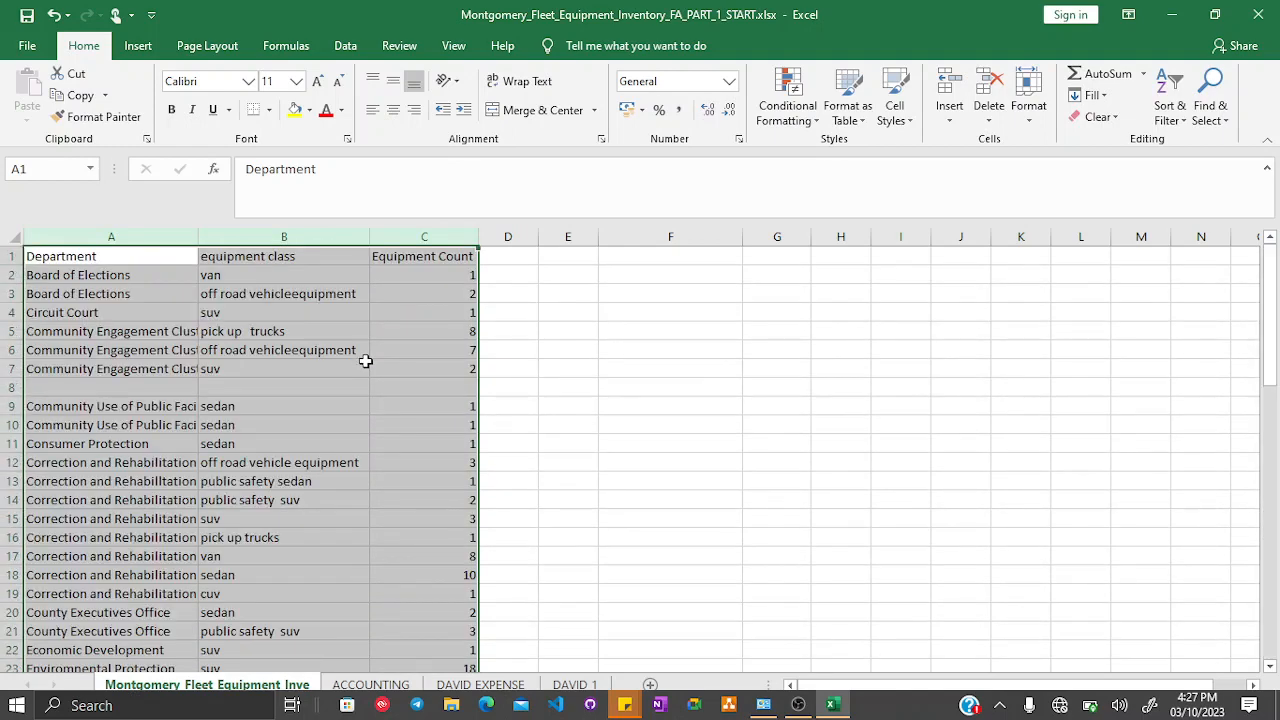
left_click(367, 368)
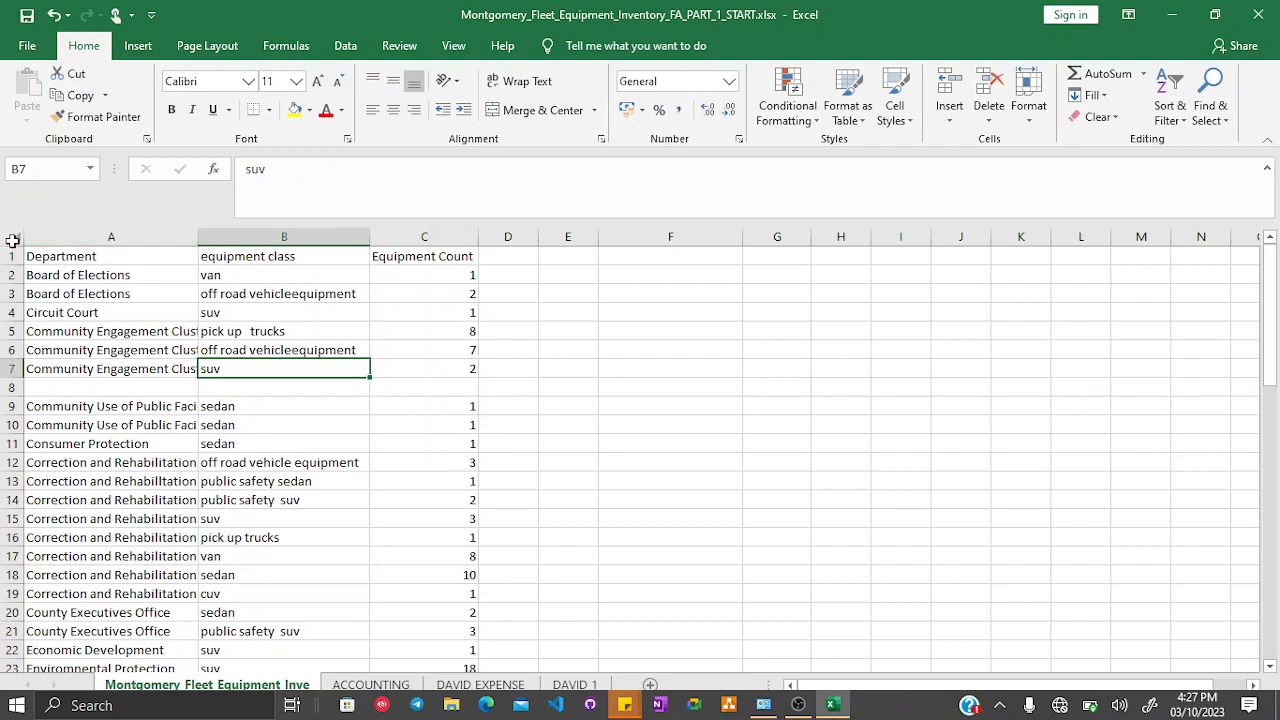
left_click(12, 387)
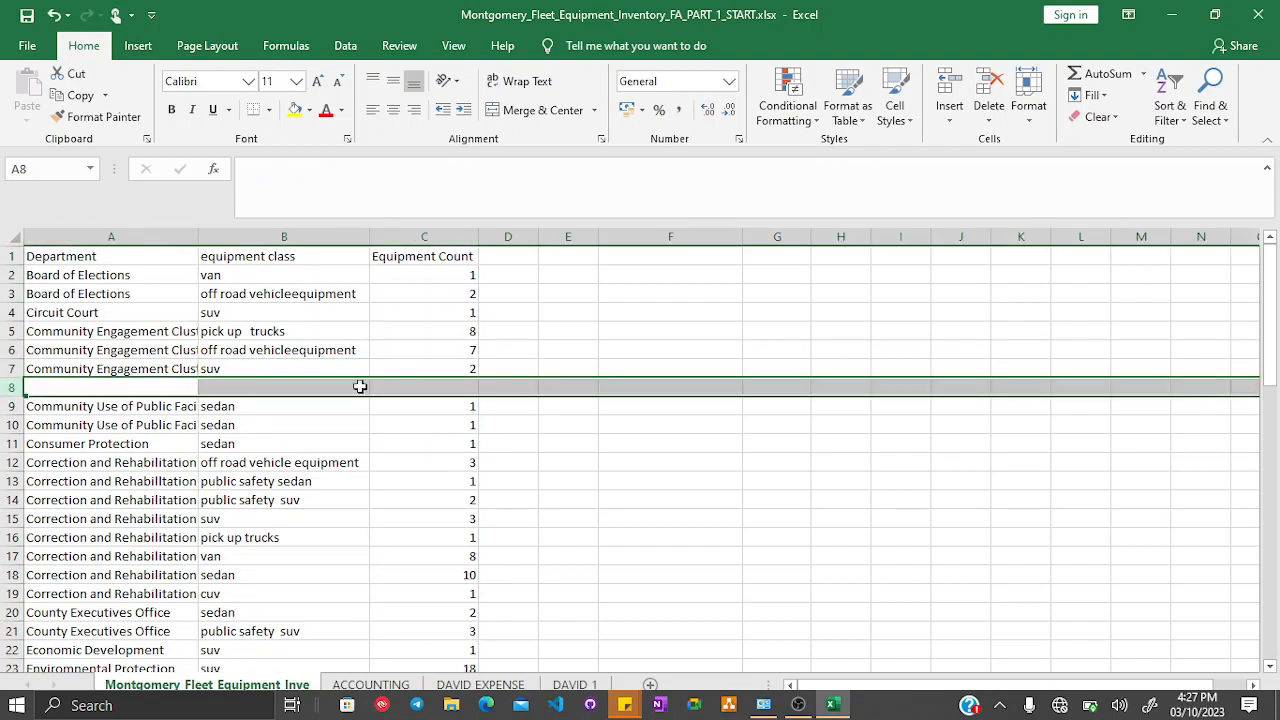
left_click(648, 385)
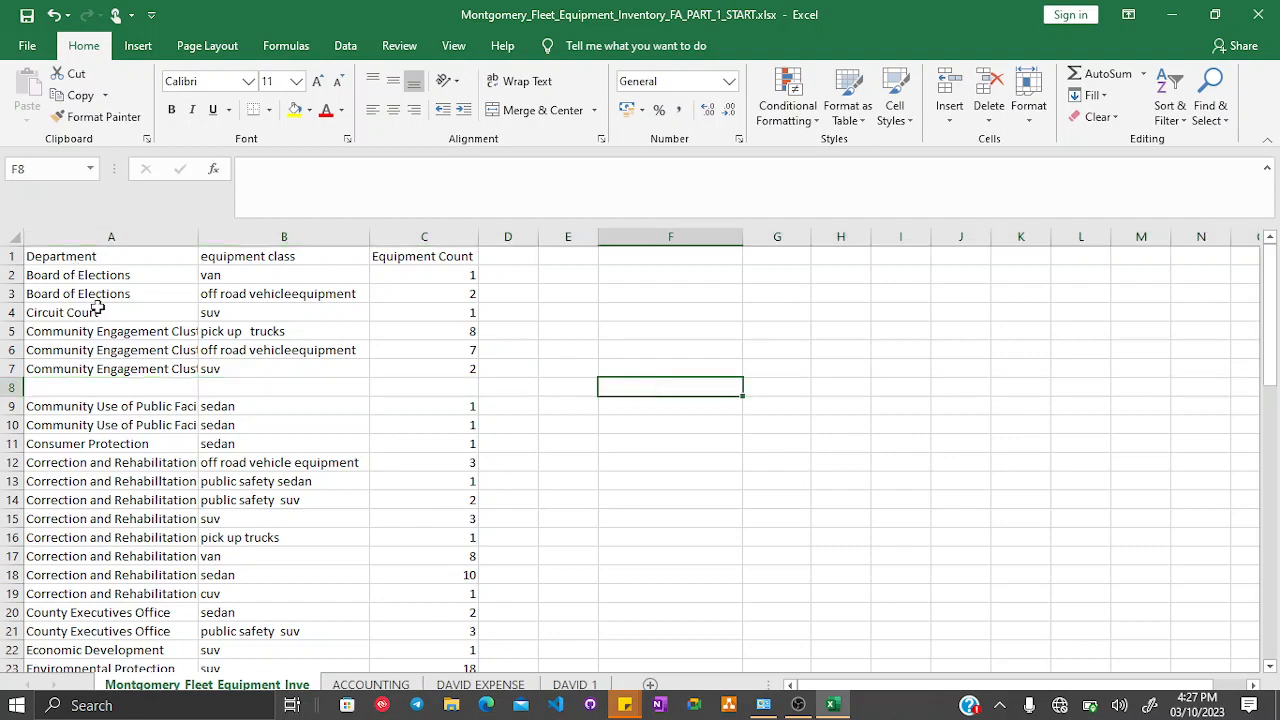
- Select every blank cell in the sheet using Go To Special with the Blanks option
scroll(97, 310, "down", 17)
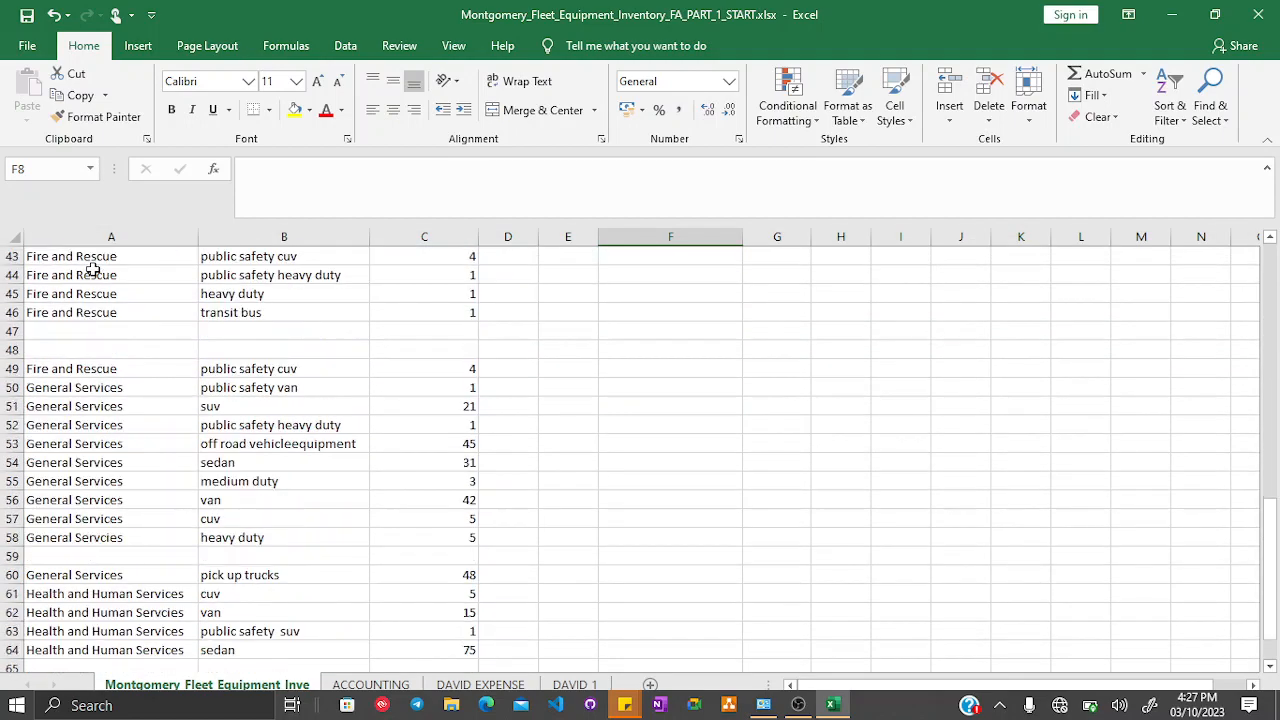
scroll(90, 270, "up", 17)
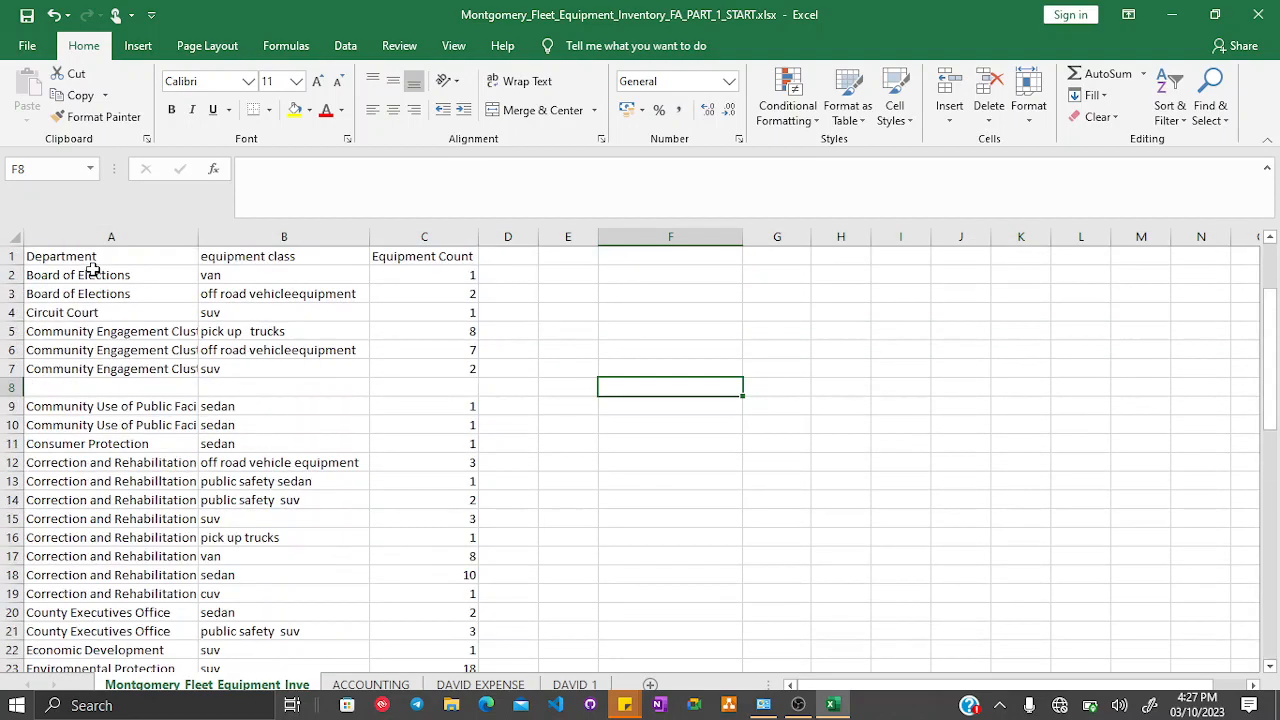
left_click(17, 236)
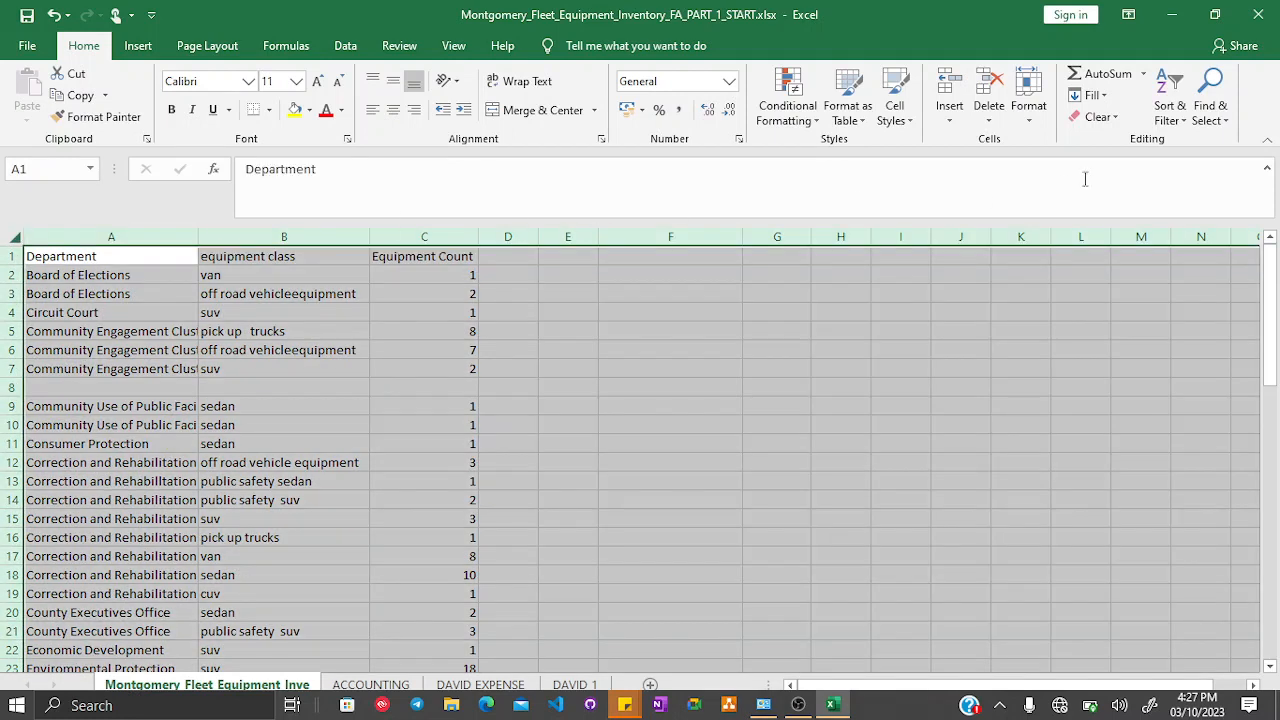
left_click(1216, 120)
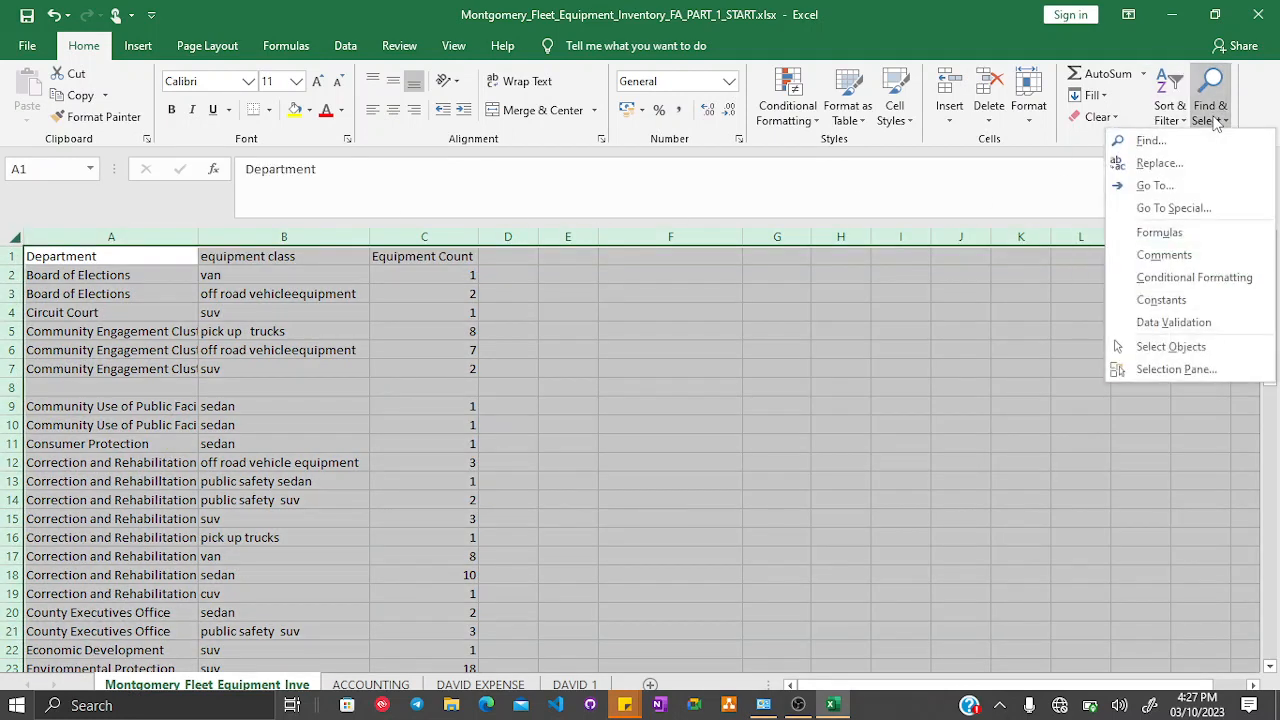
left_click(1170, 208)
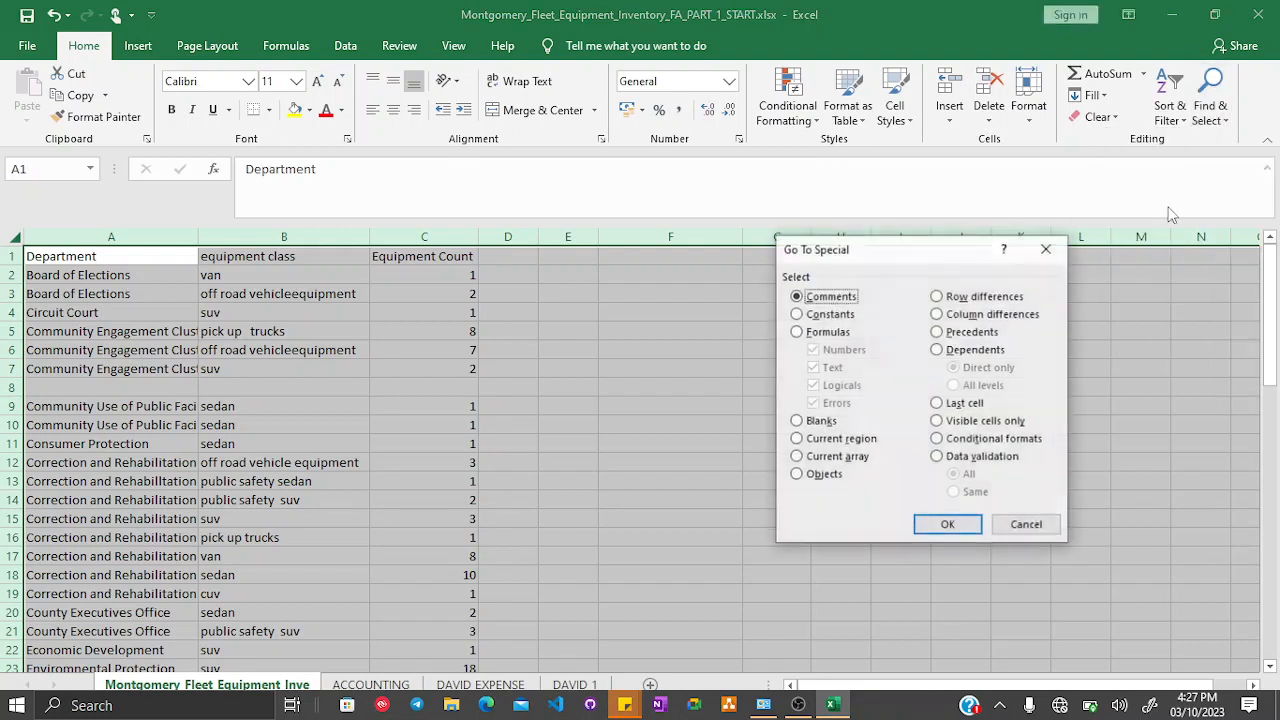
left_click(797, 422)
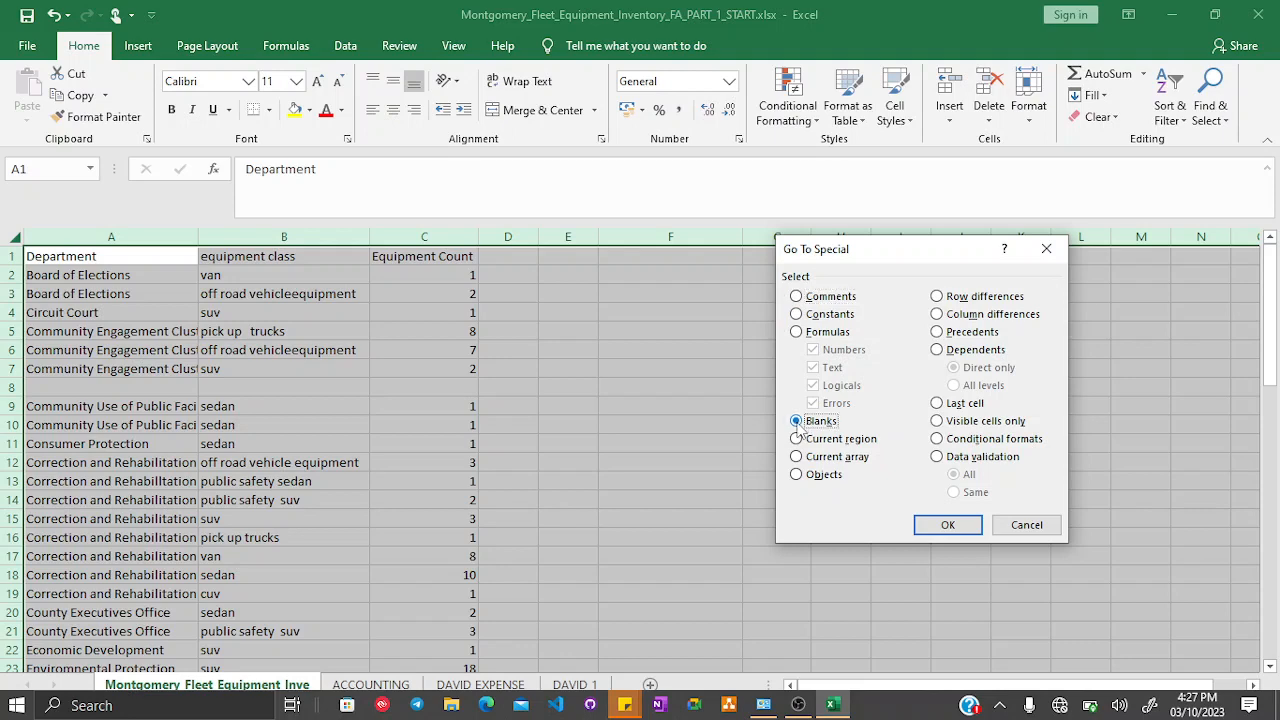
left_click(945, 526)
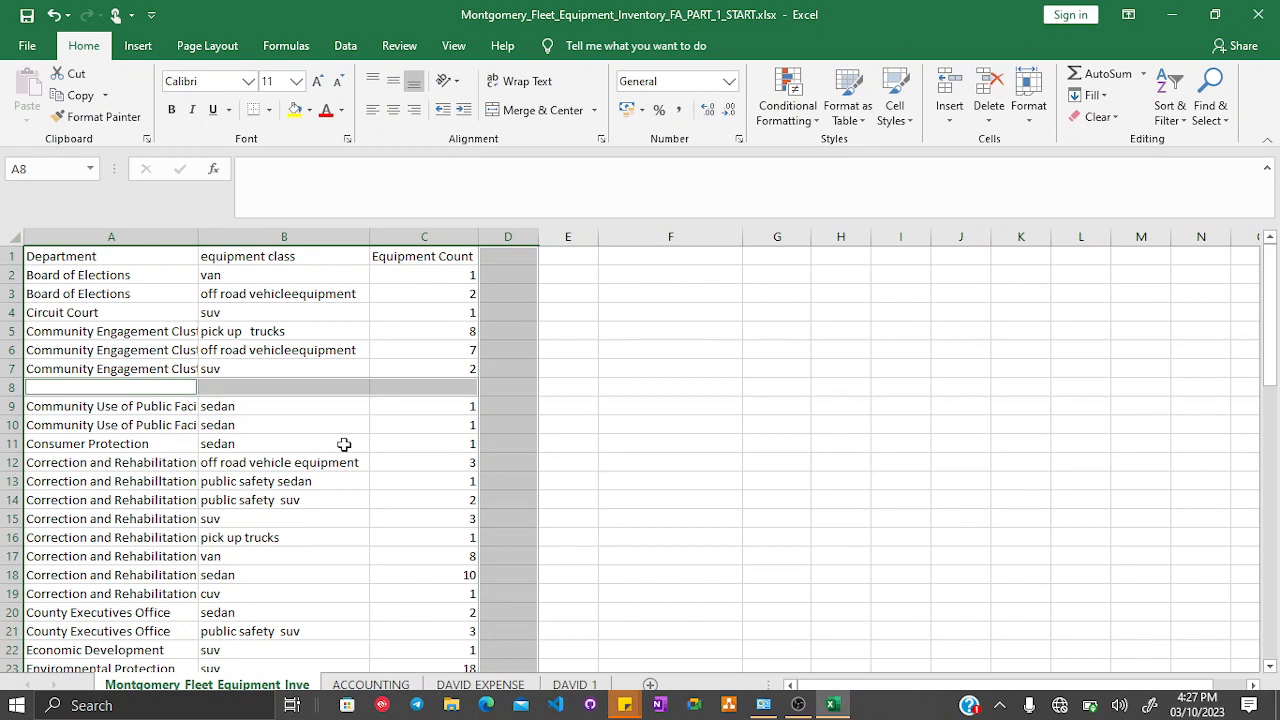
scroll(348, 441, "down", 2)
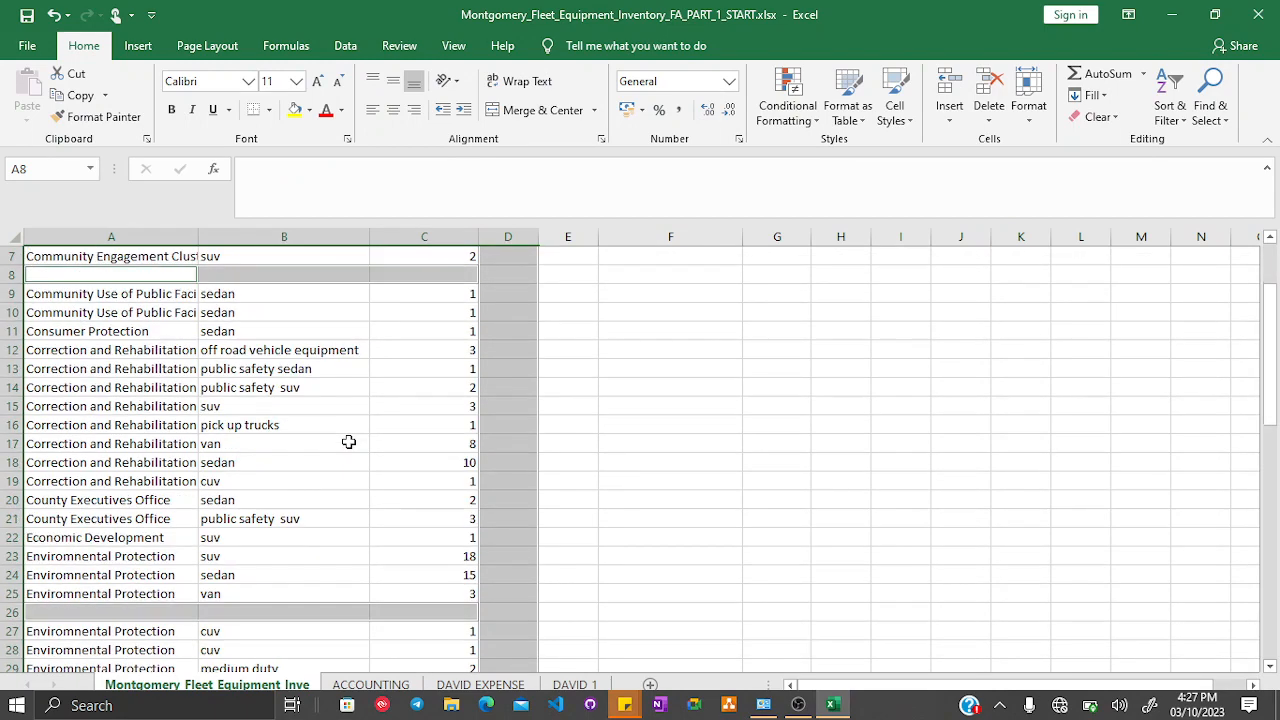
scroll(348, 441, "up", 2)
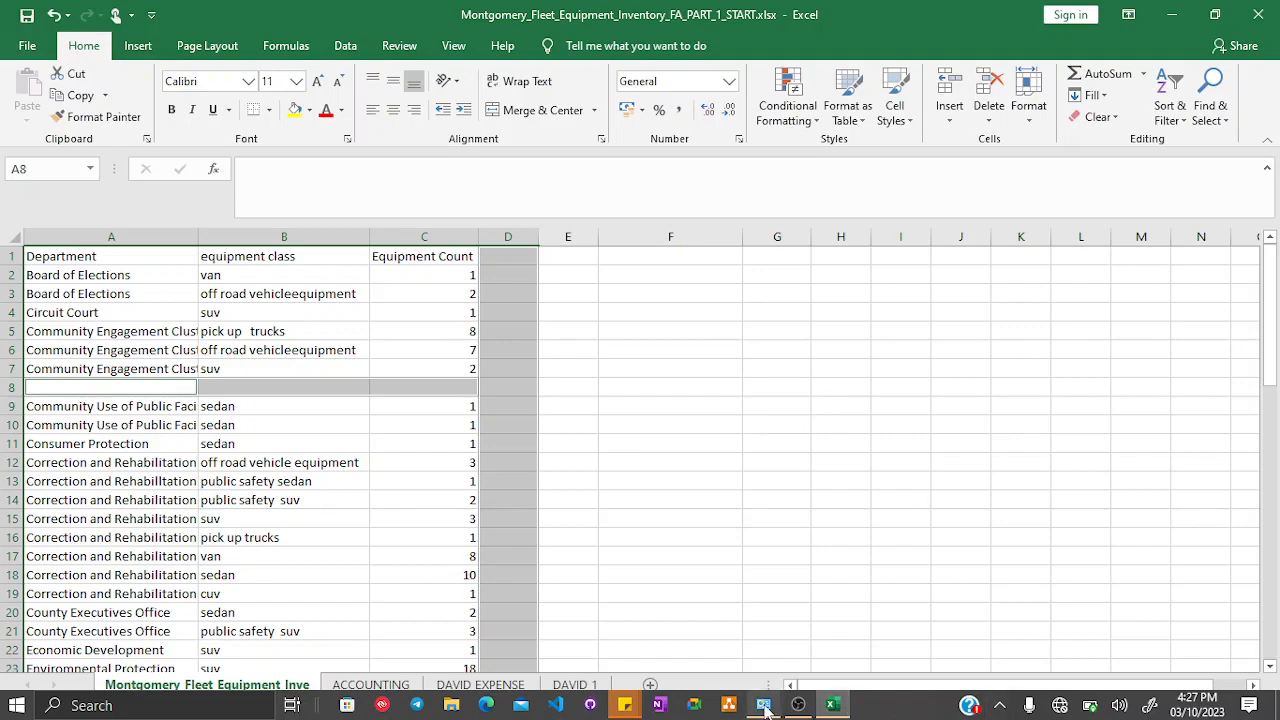
left_click(800, 707)
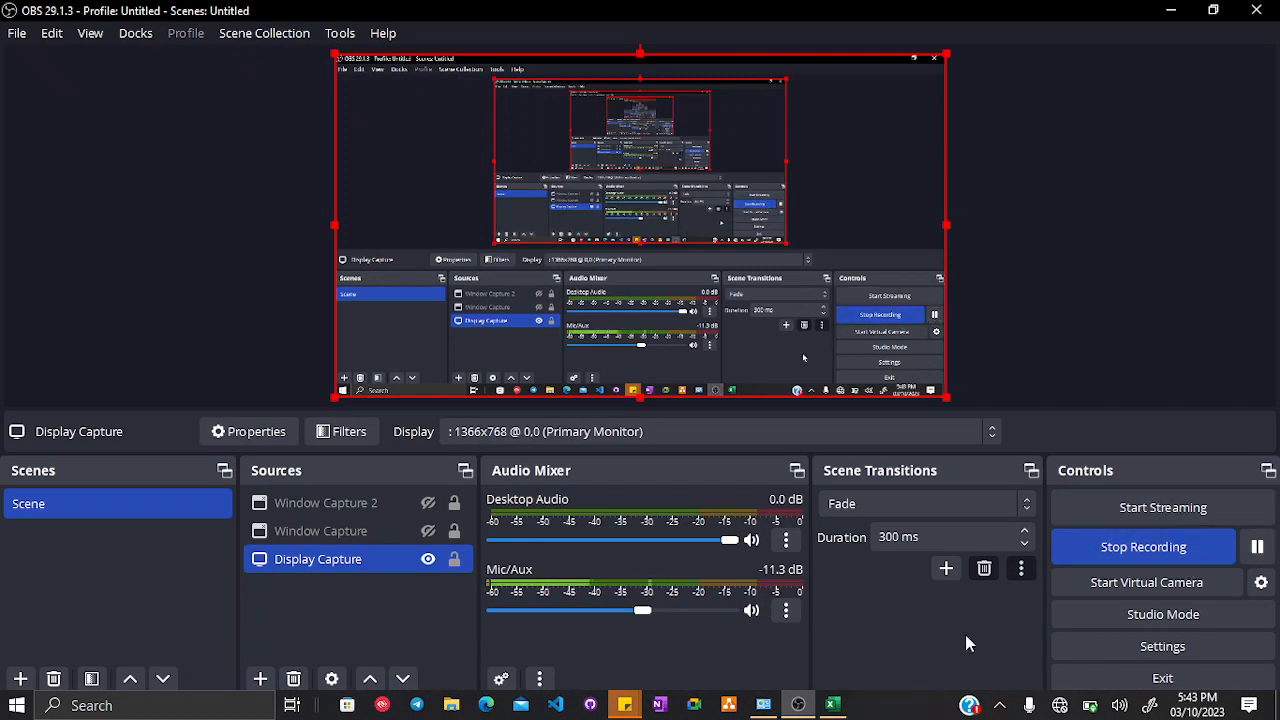
left_click(833, 707)
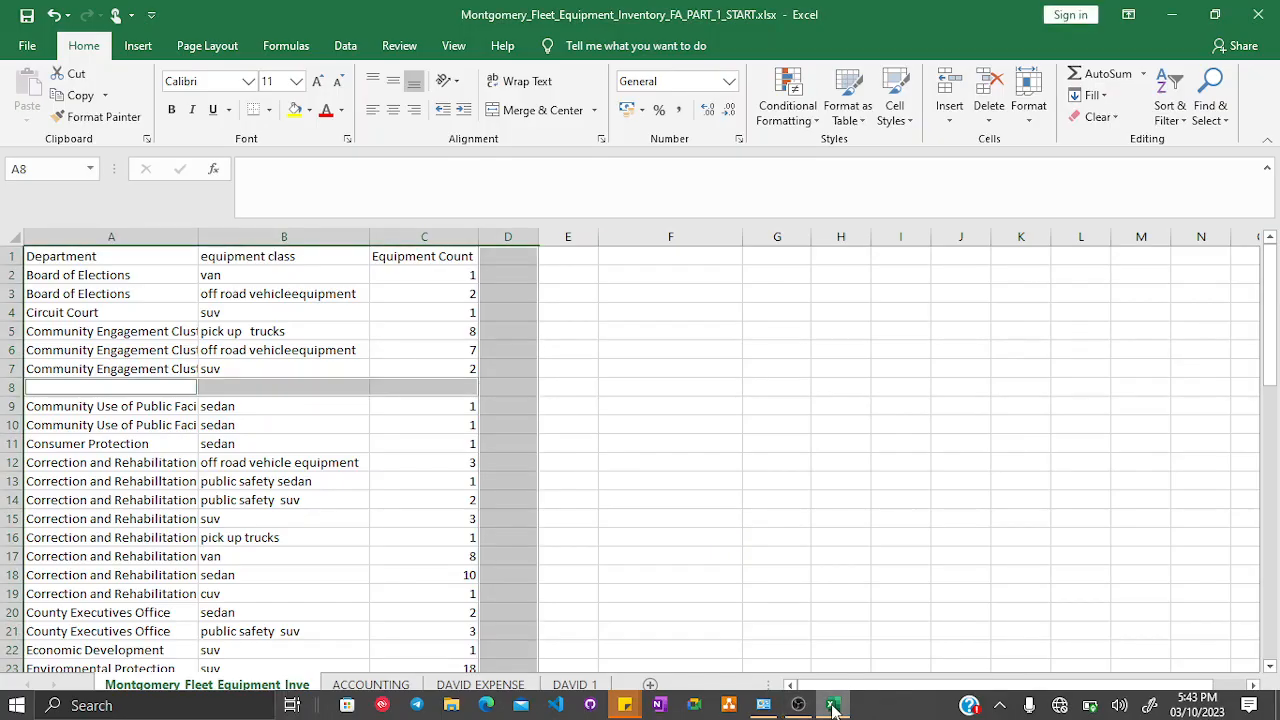
left_click(833, 707)
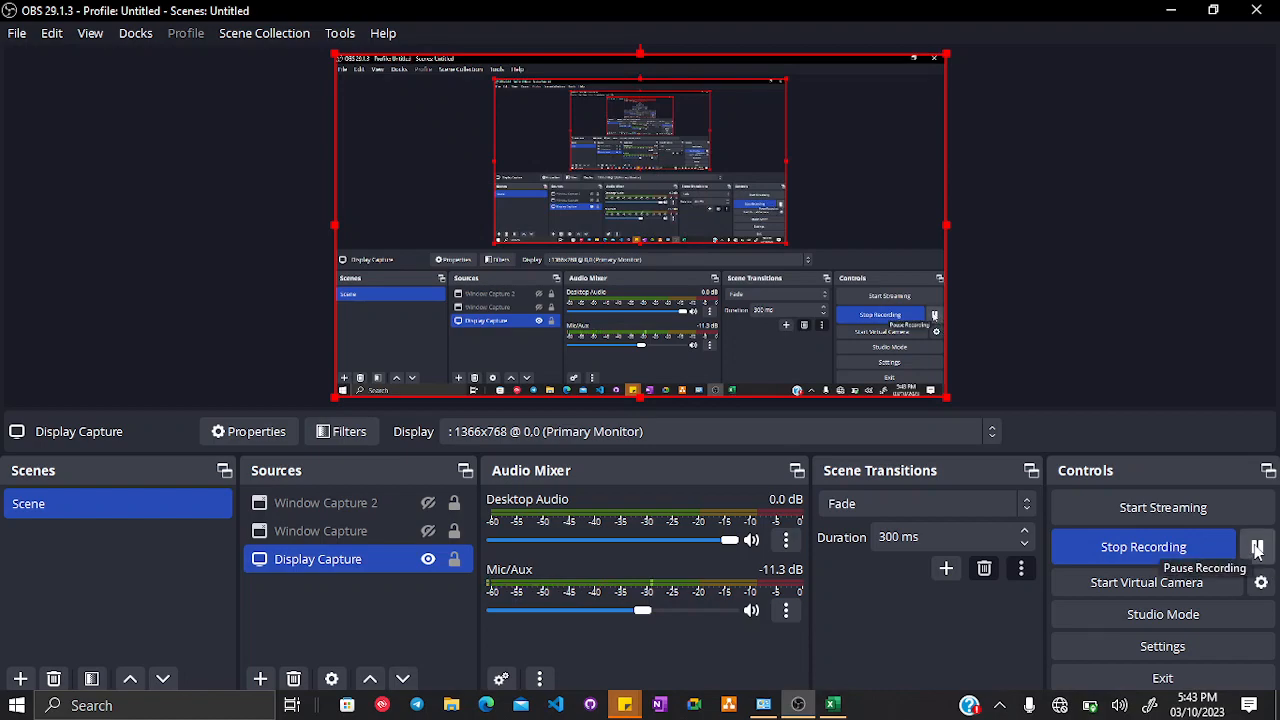
left_click(837, 704)
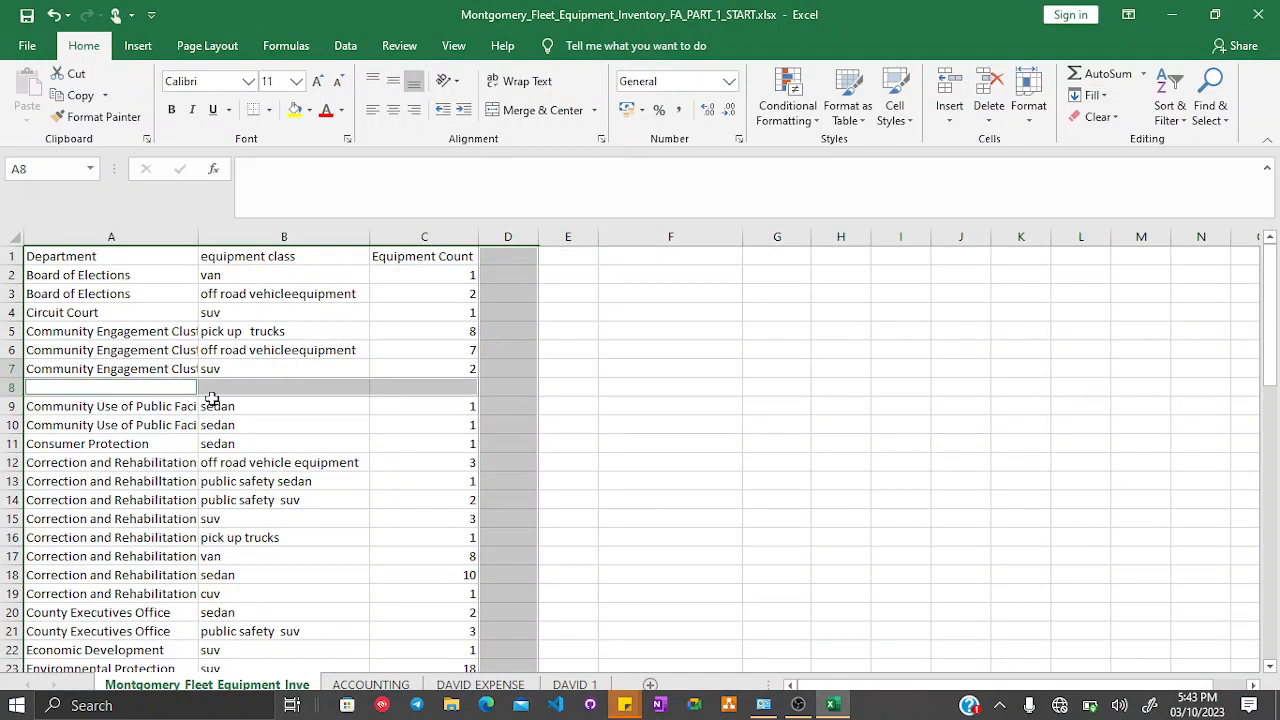
scroll(212, 398, "down", 2)
scroll(212, 398, "up", 2)
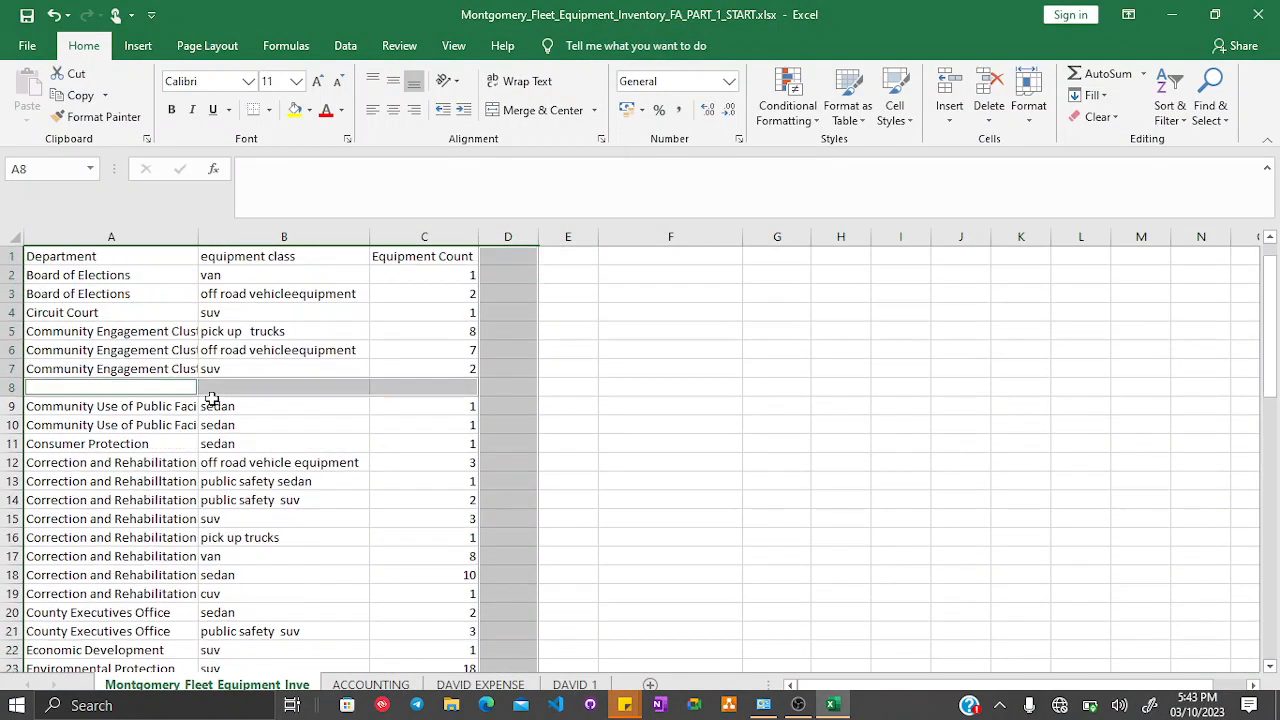
left_click(1209, 133)
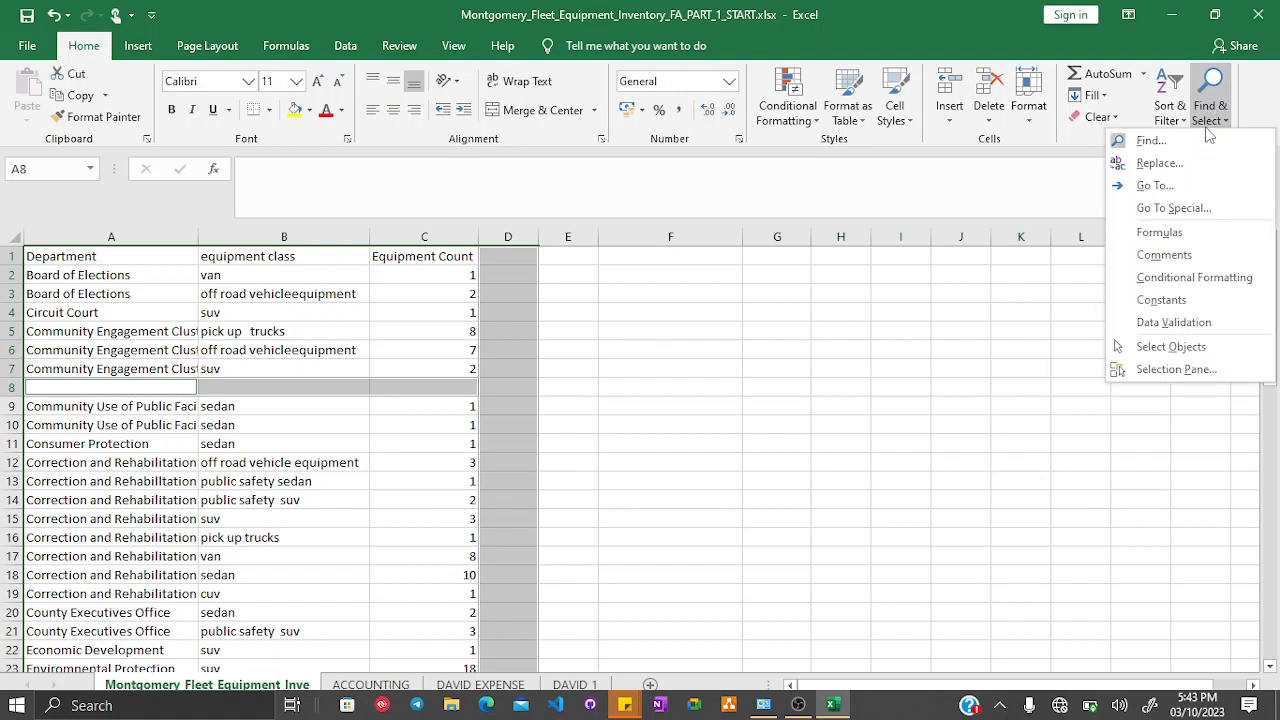
left_click(1142, 210)
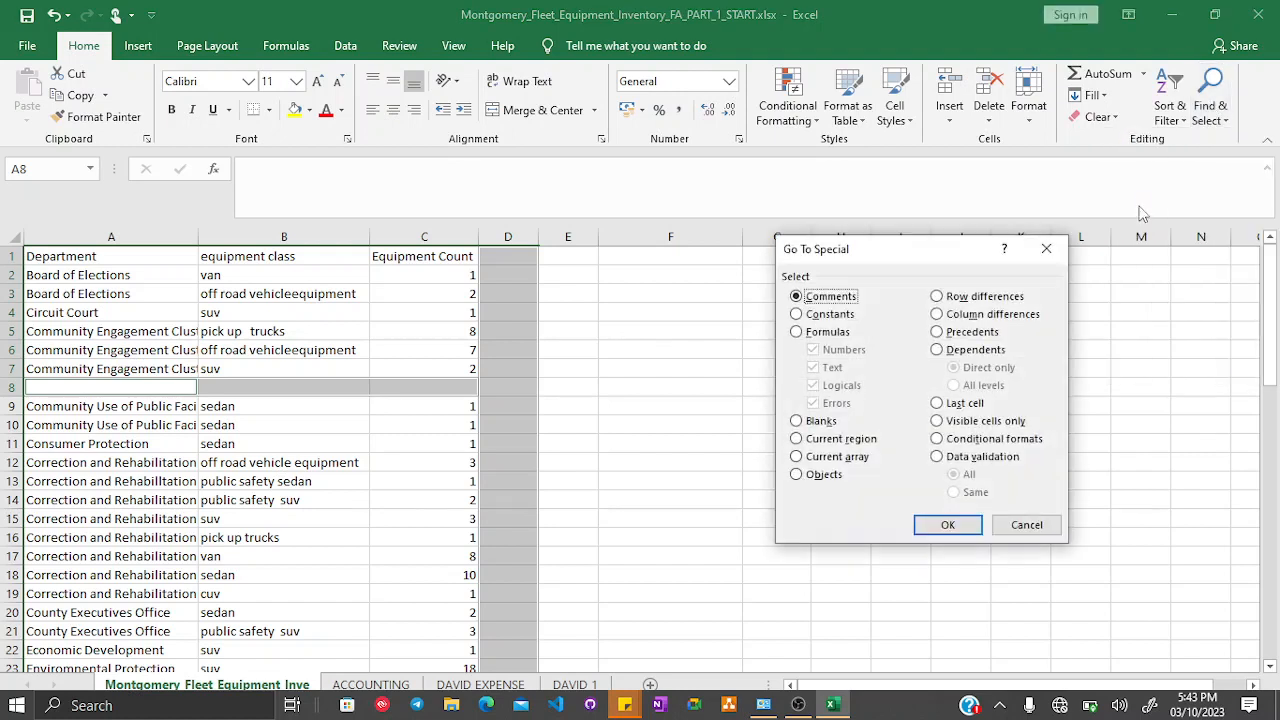
left_click(814, 428)
left_click(1026, 524)
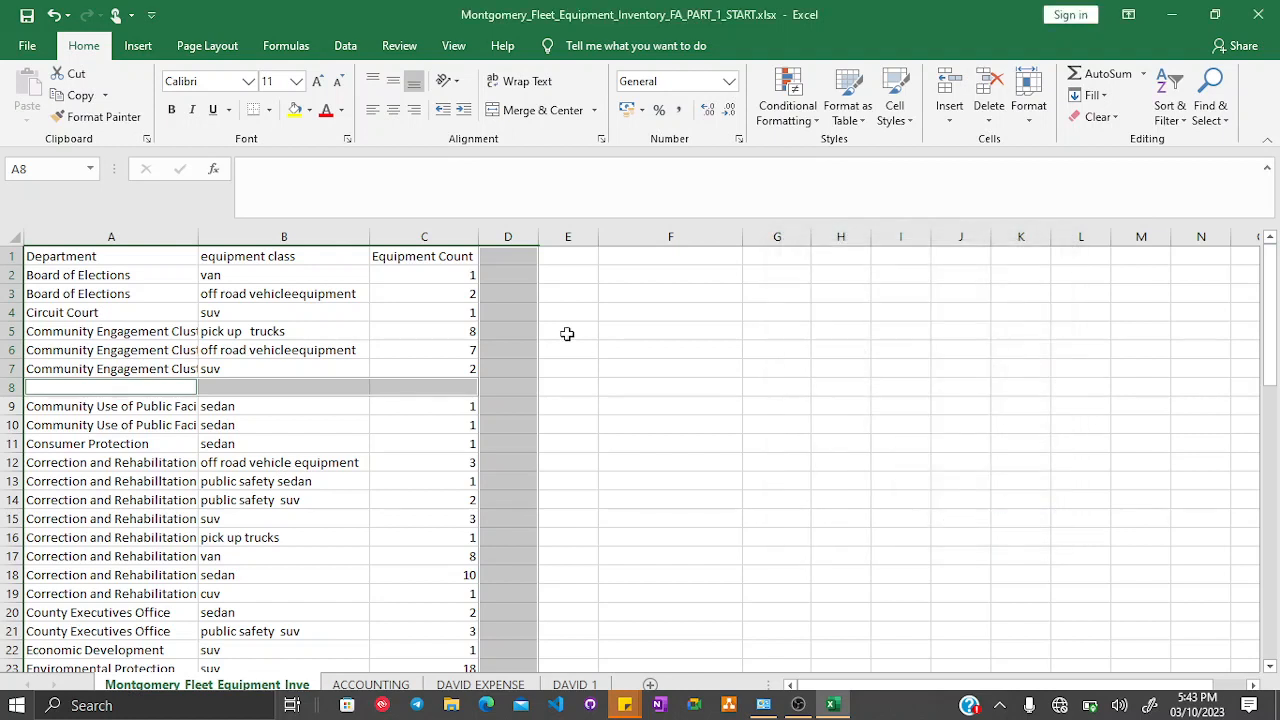
left_click(8, 387)
right_click(8, 387)
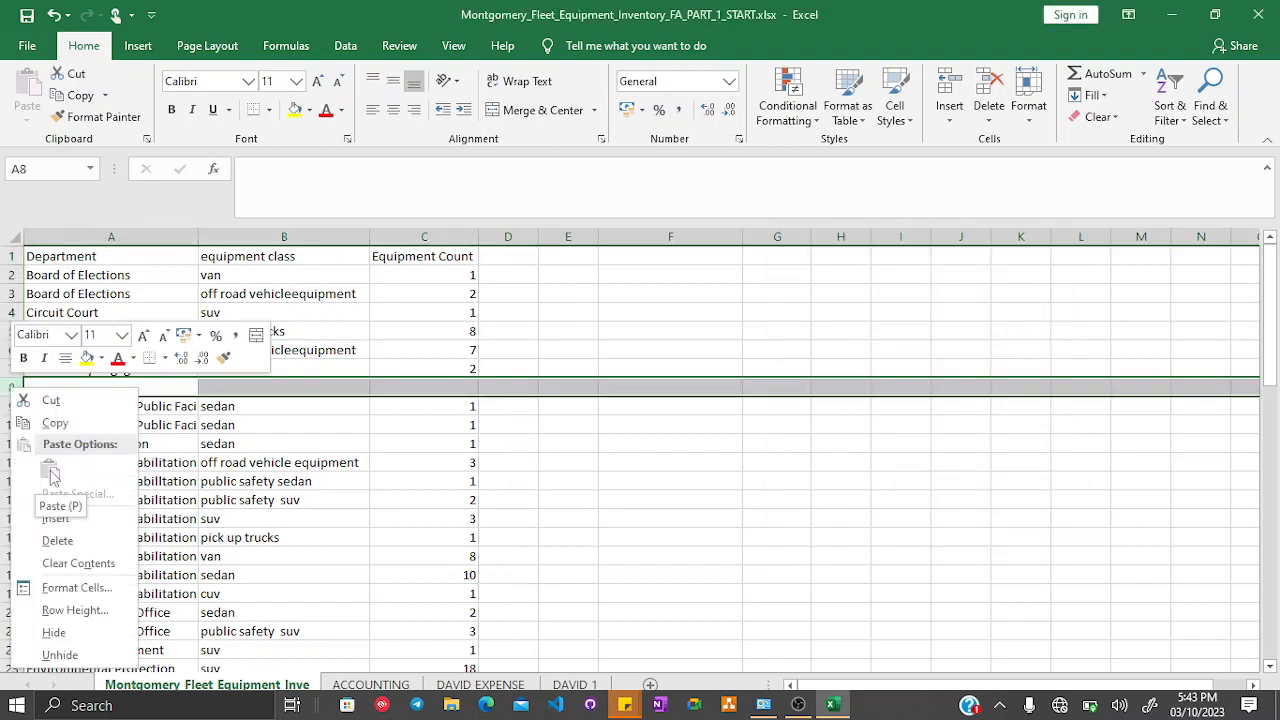
left_click(567, 405)
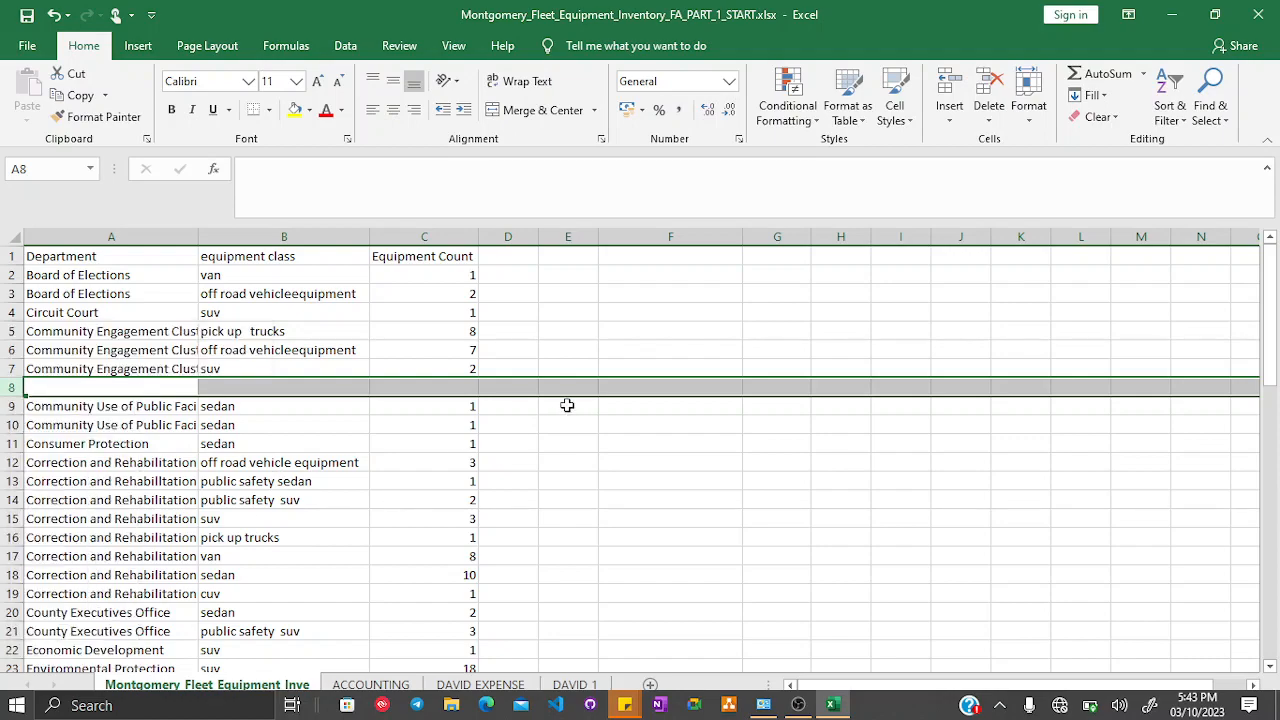
scroll(567, 405, "down", 10)
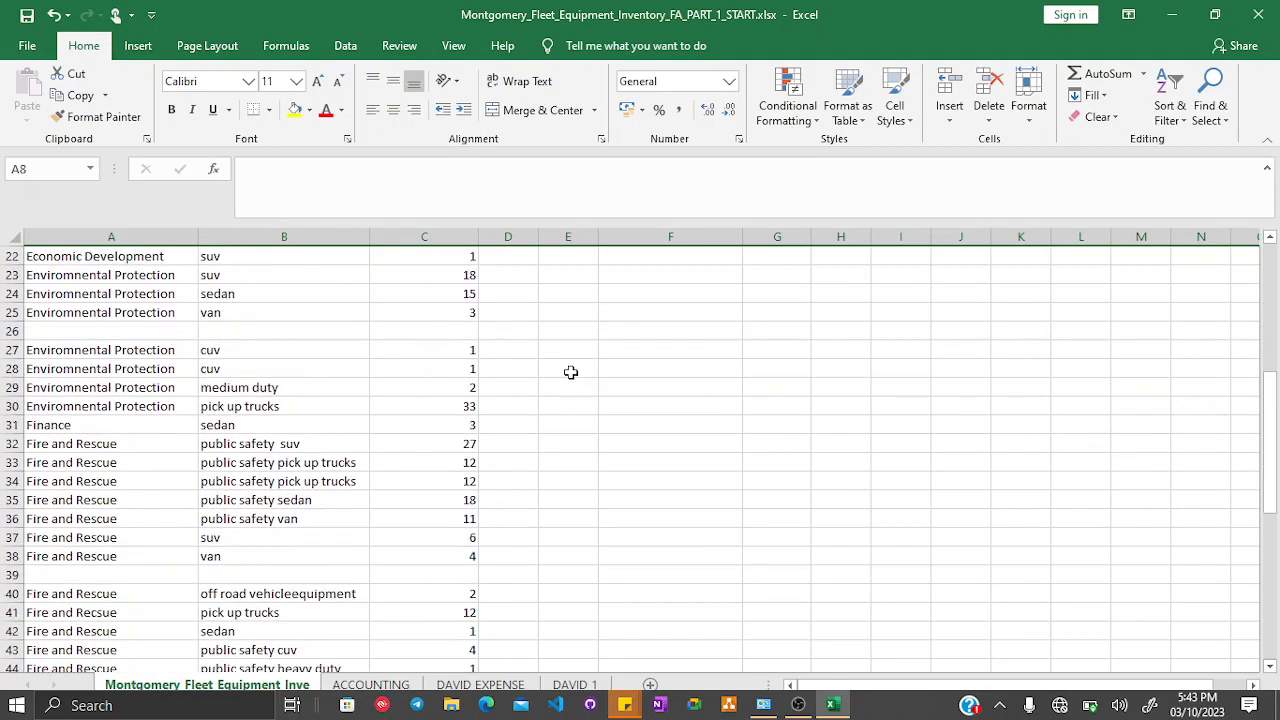
scroll(571, 372, "down", 2)
scroll(571, 372, "up", 13)
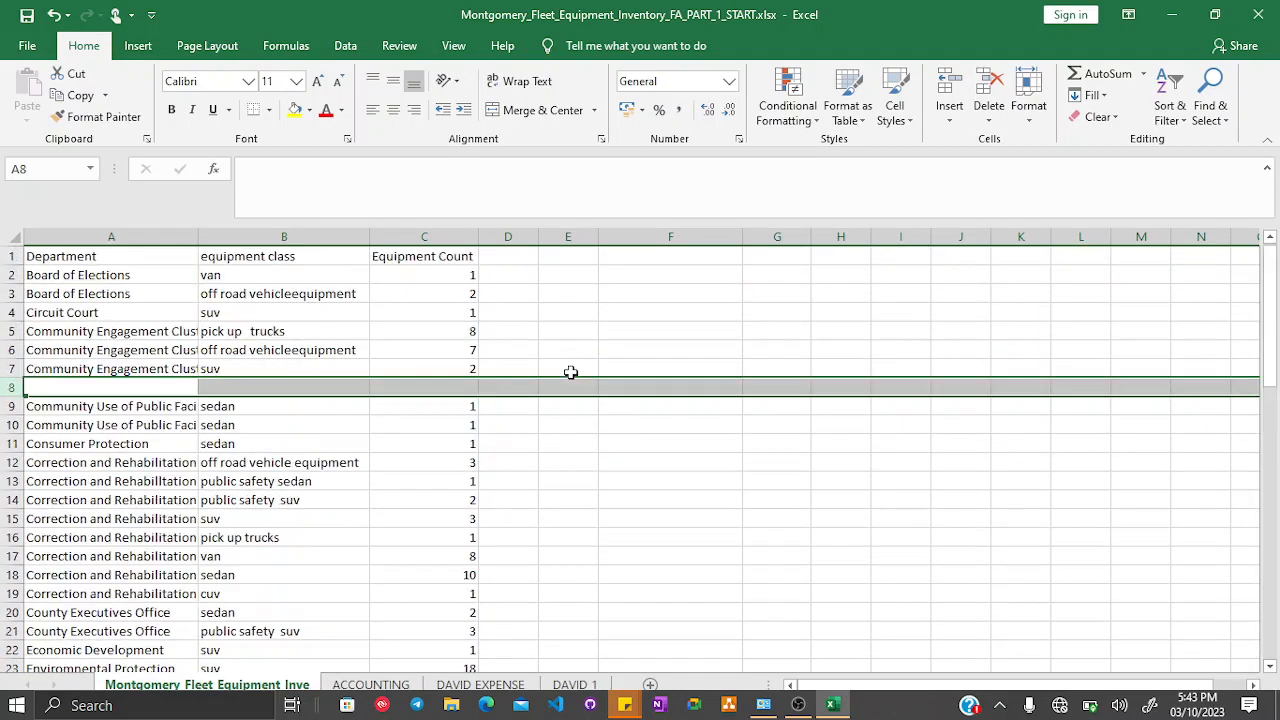
- Add filters to the whole sheet and filter the Department column to show only blank rows
left_click(11, 237)
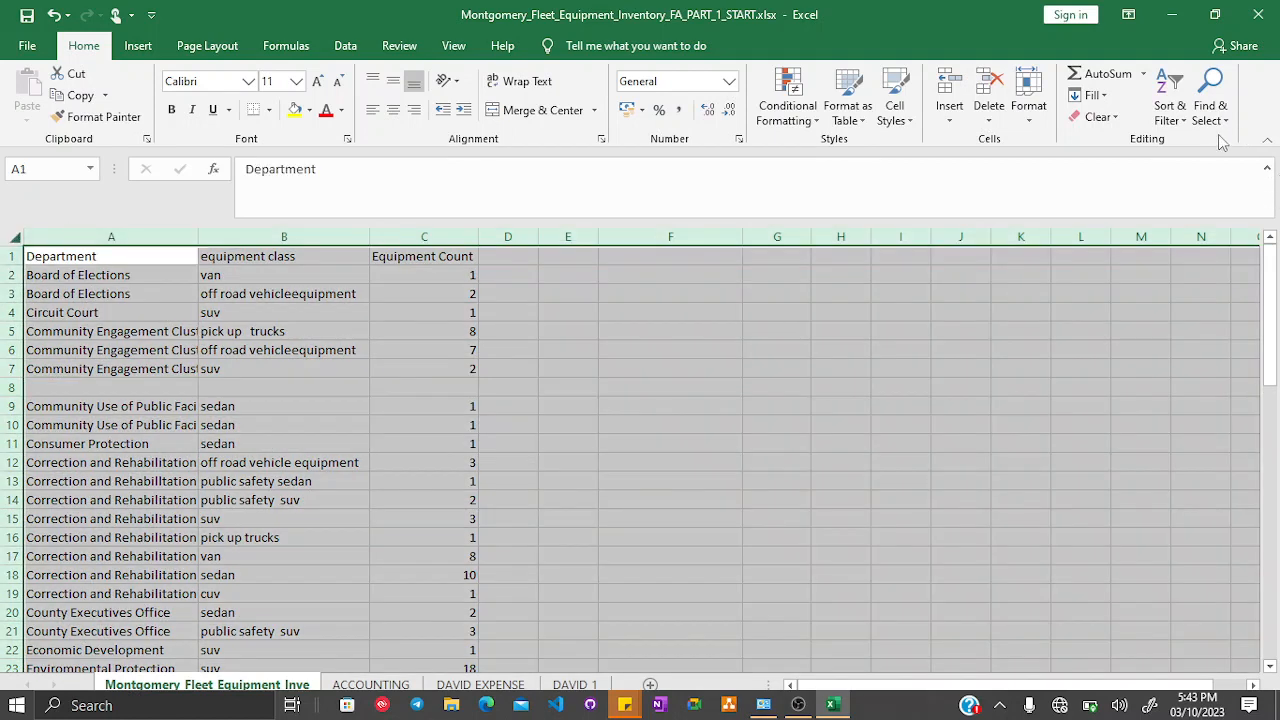
left_click(1167, 117)
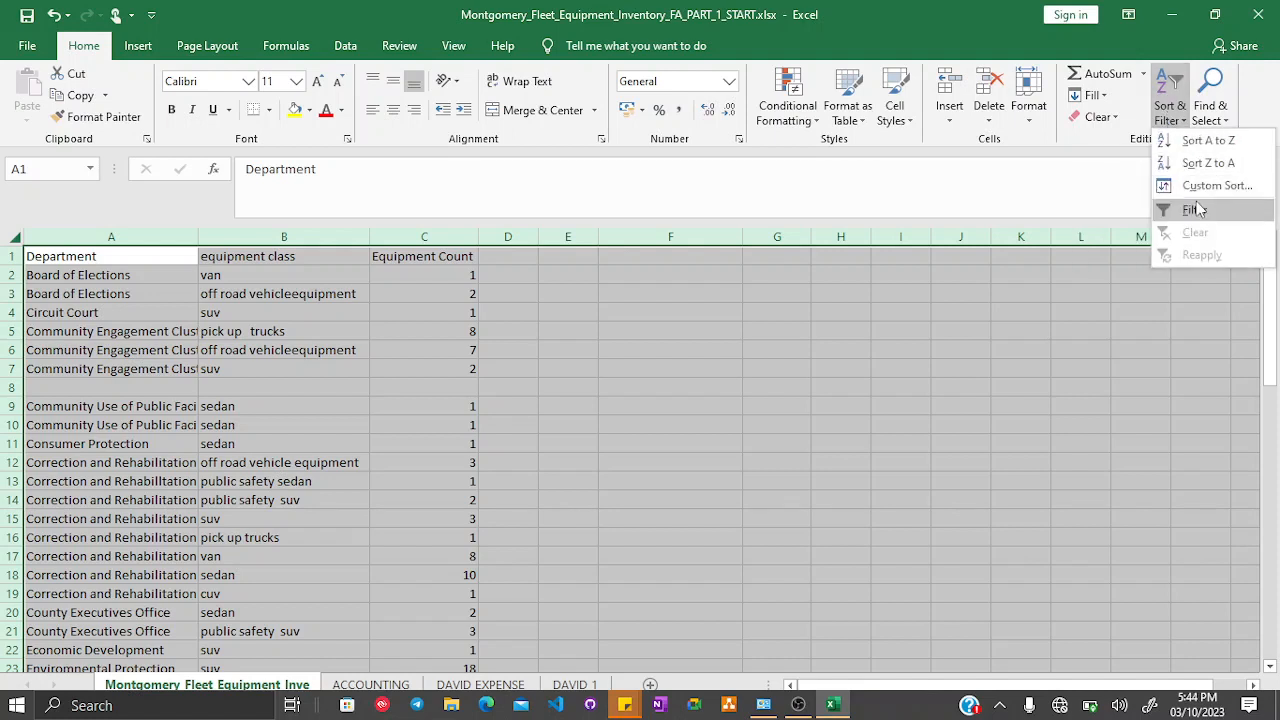
left_click(1196, 210)
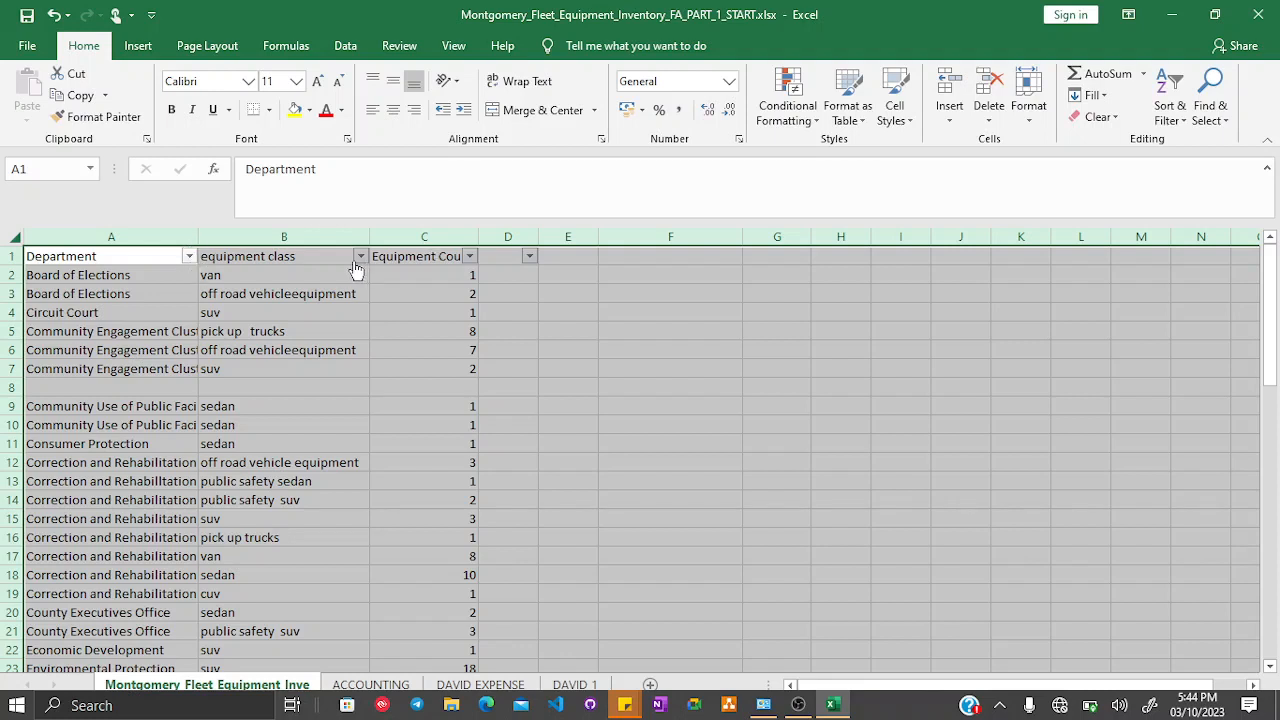
left_click(190, 256)
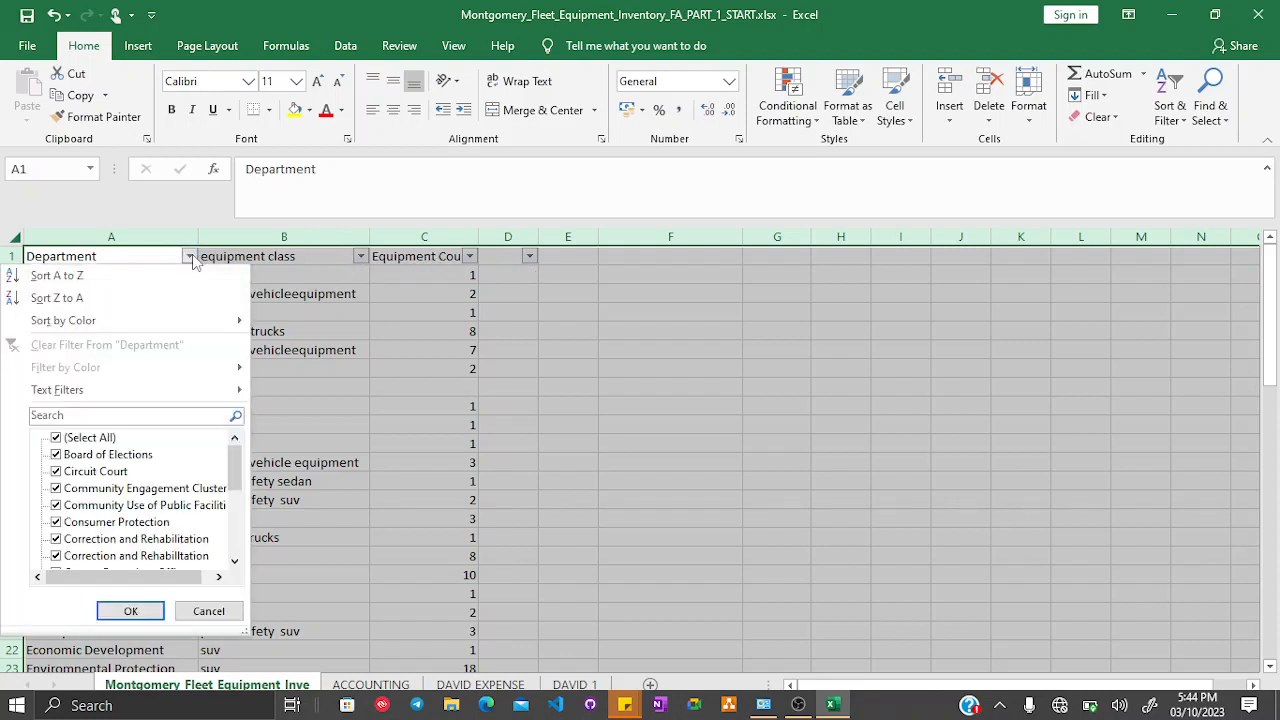
left_click(58, 438)
scroll(137, 467, "down", 5)
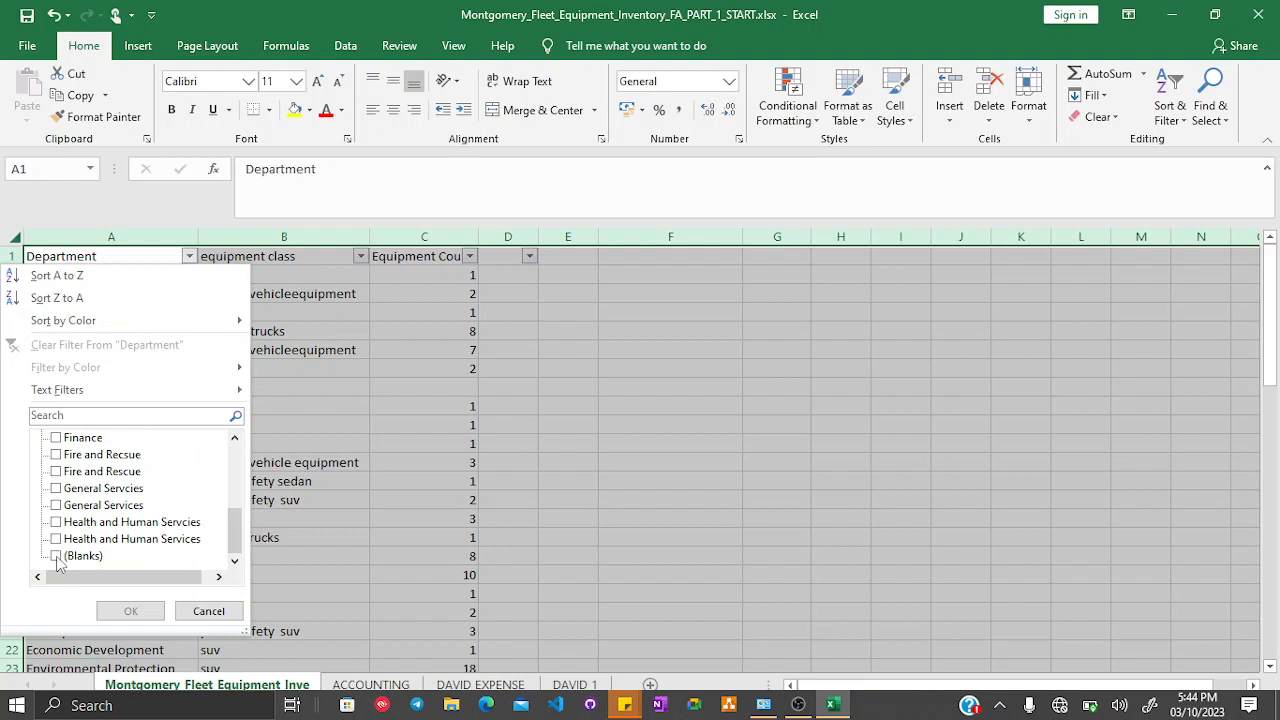
left_click(57, 556)
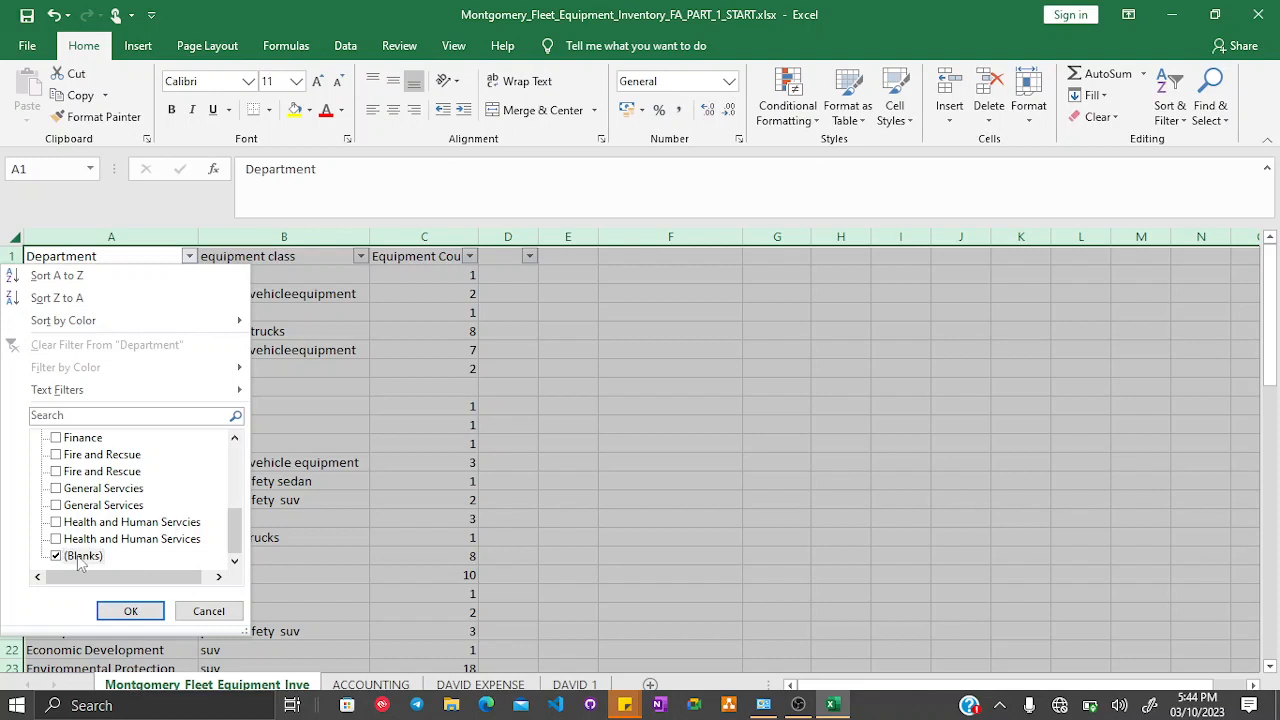
left_click(128, 612)
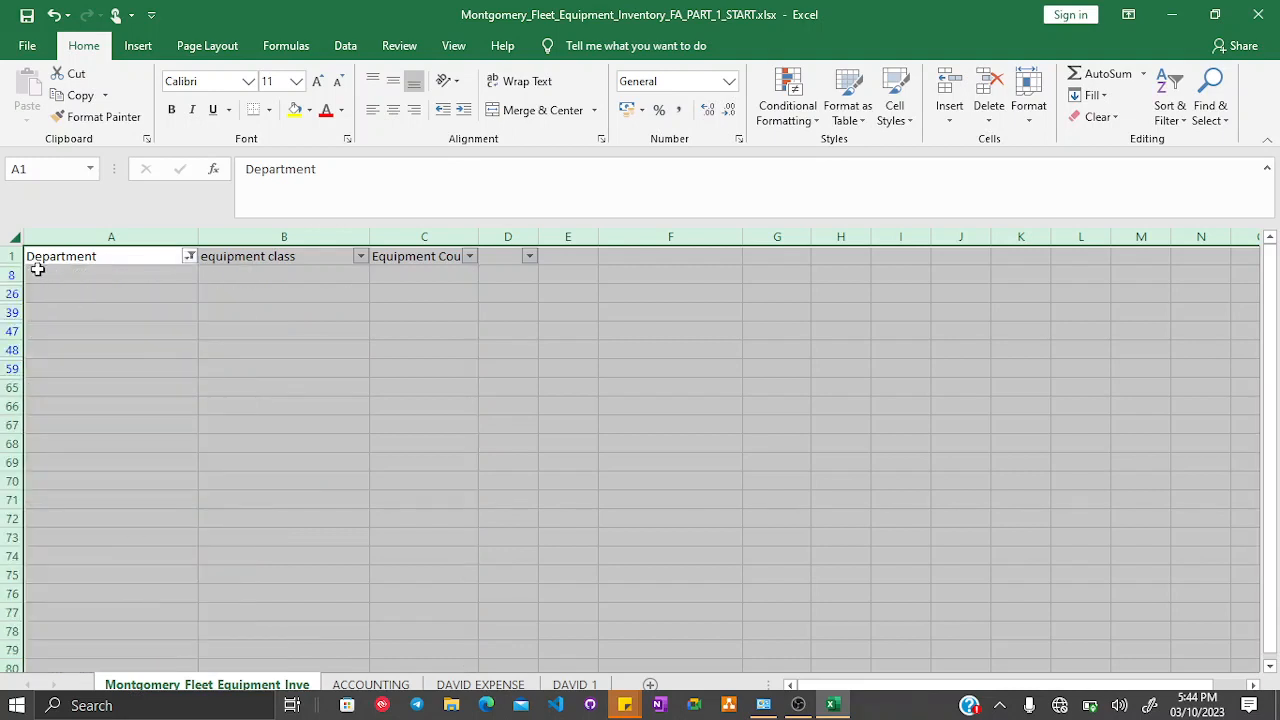
- Select the filtered blank rows 8 to 48, then turn the filter off to show all rows
left_click(83, 293)
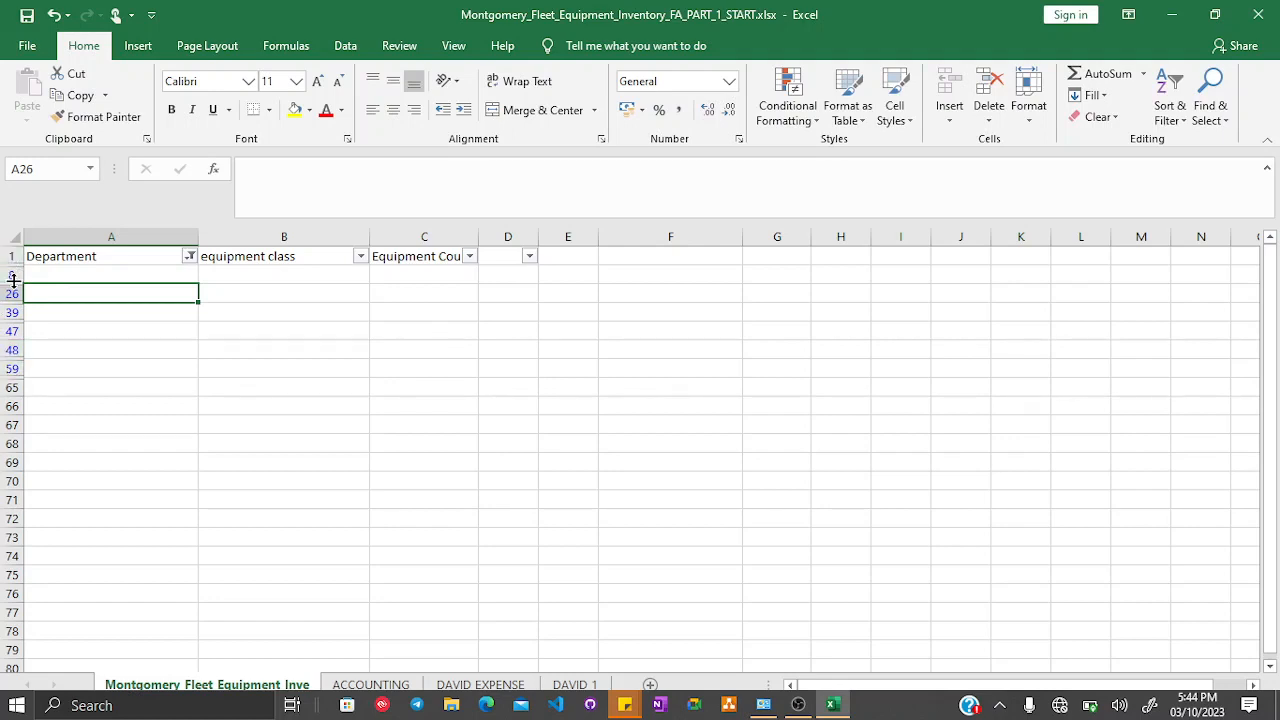
left_click_drag(12, 275, 13, 350)
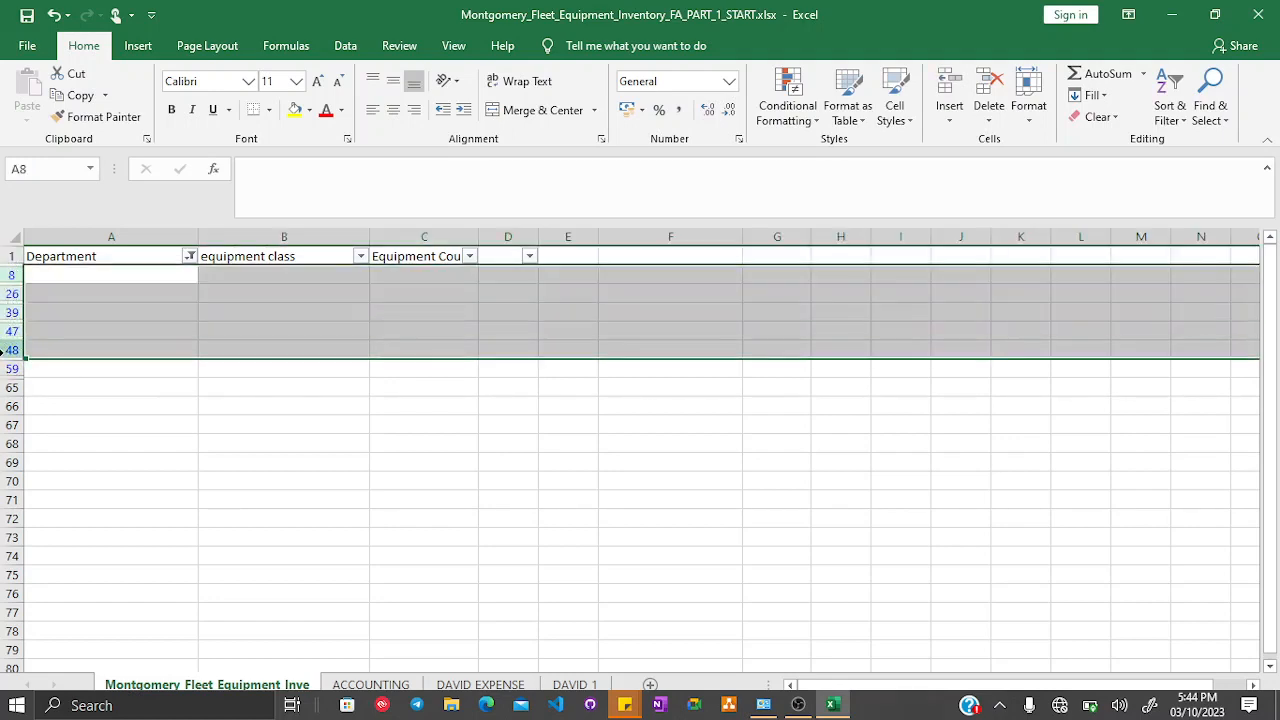
left_click(38, 402)
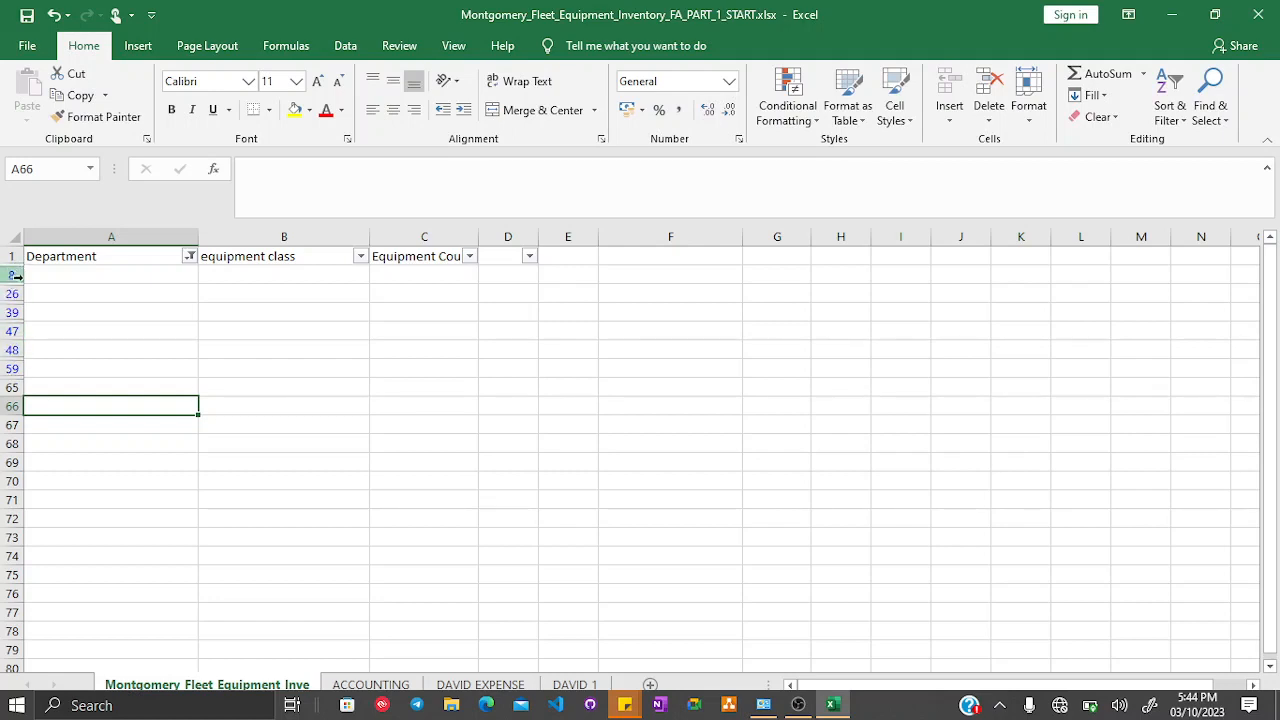
left_click(1165, 82)
right_click(1198, 212)
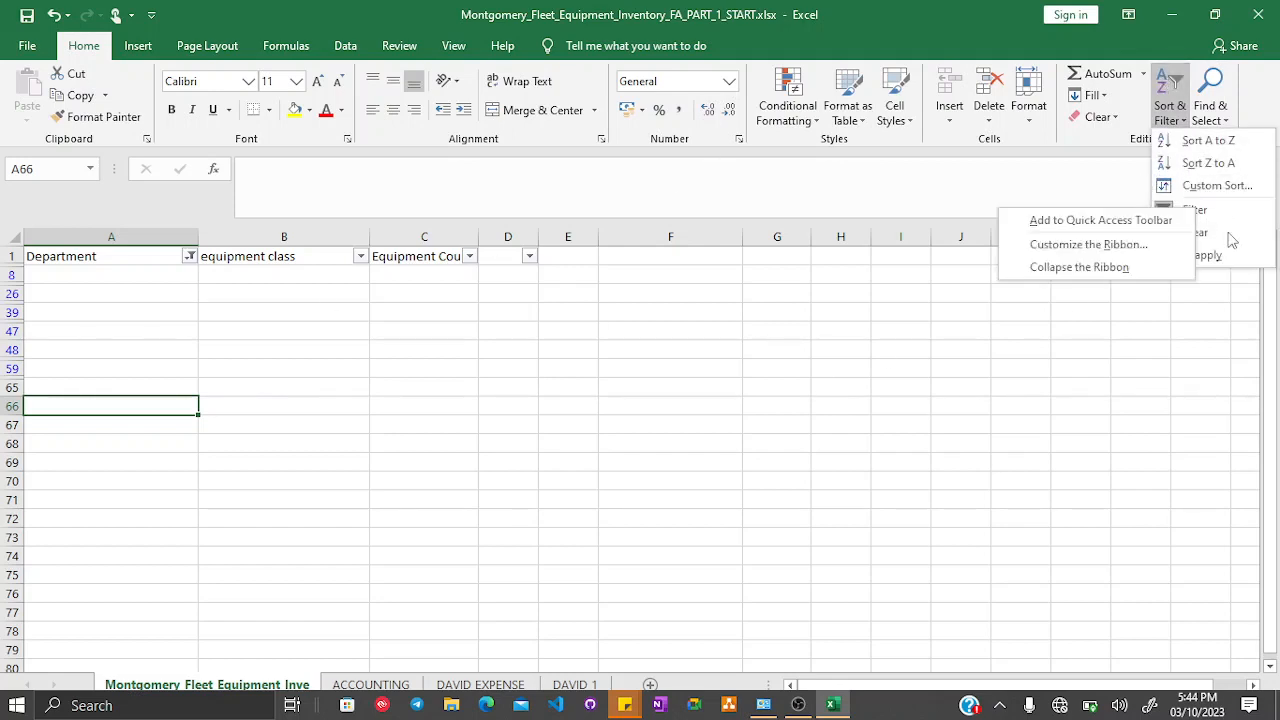
left_click(1198, 211)
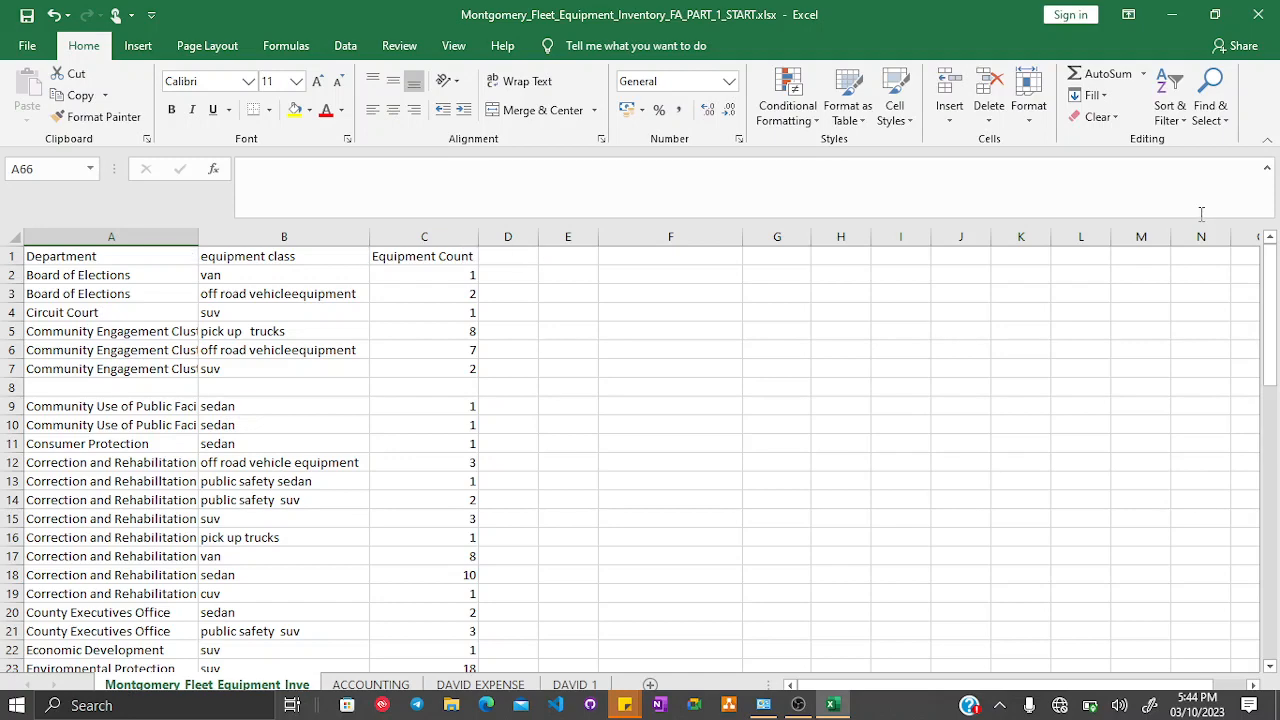
left_click(8, 388)
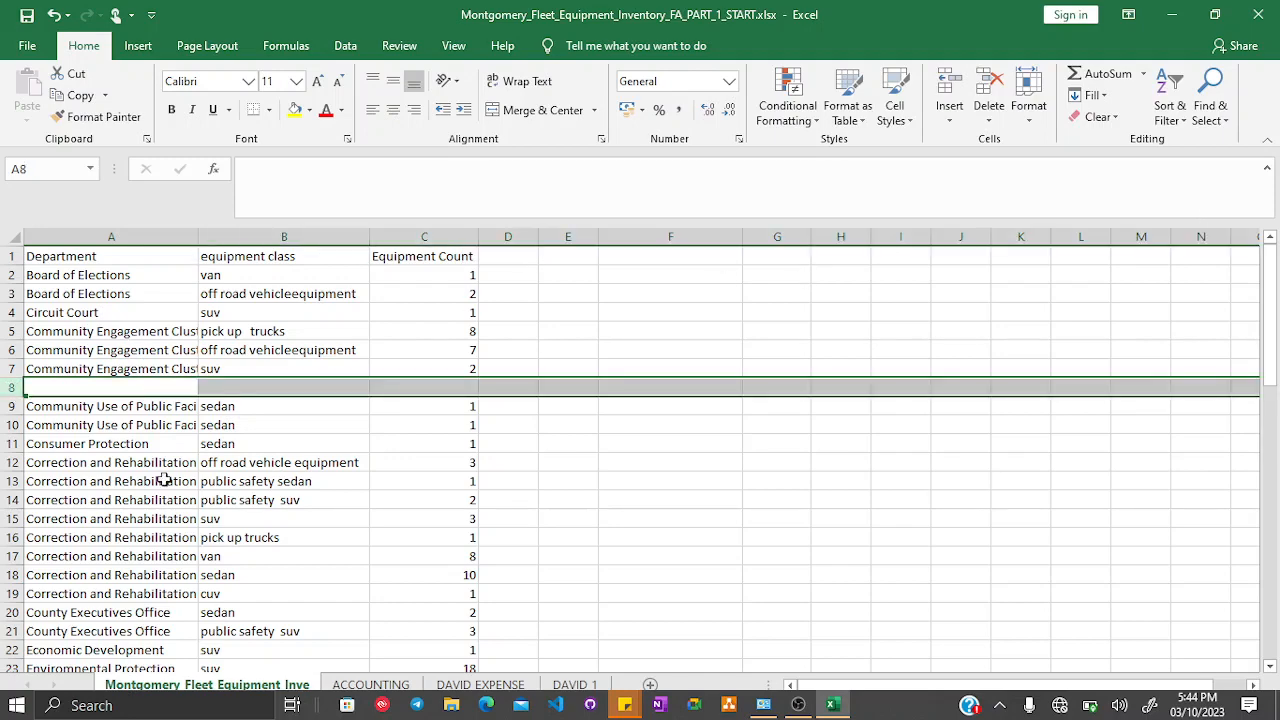
scroll(163, 480, "down", 4)
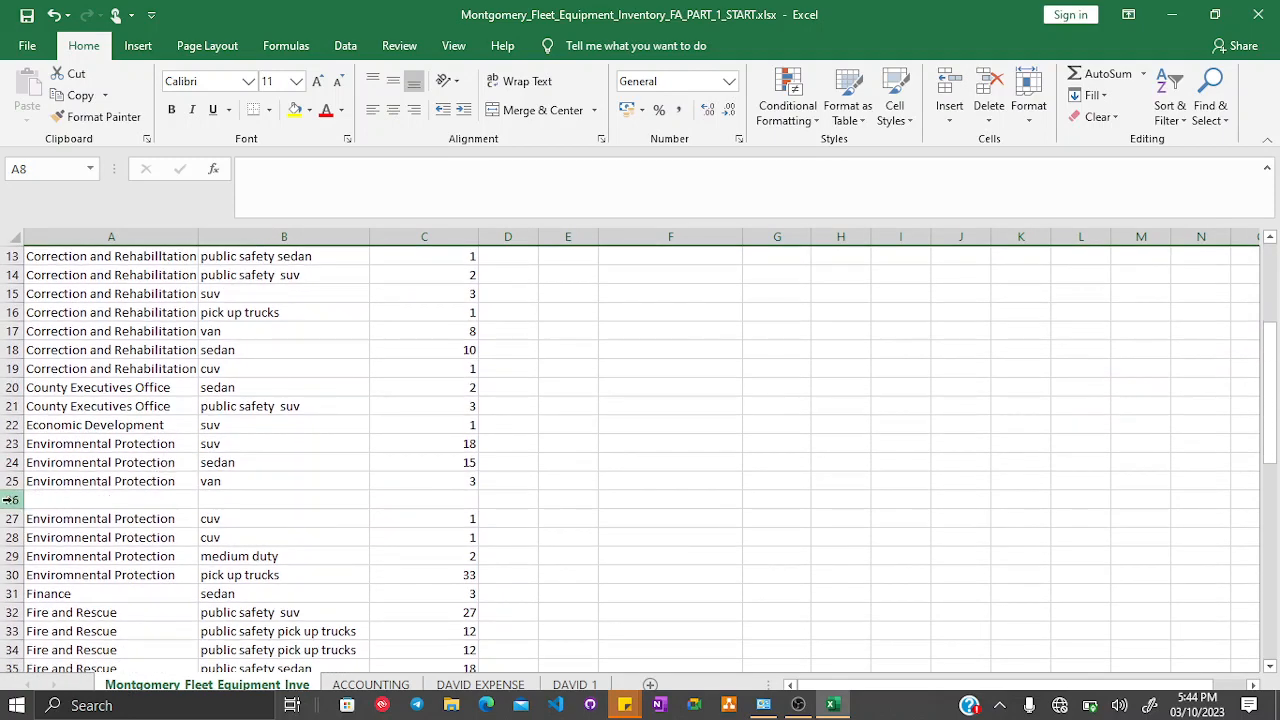
left_click(12, 499)
scroll(241, 497, "down", 3)
scroll(241, 497, "down", 1)
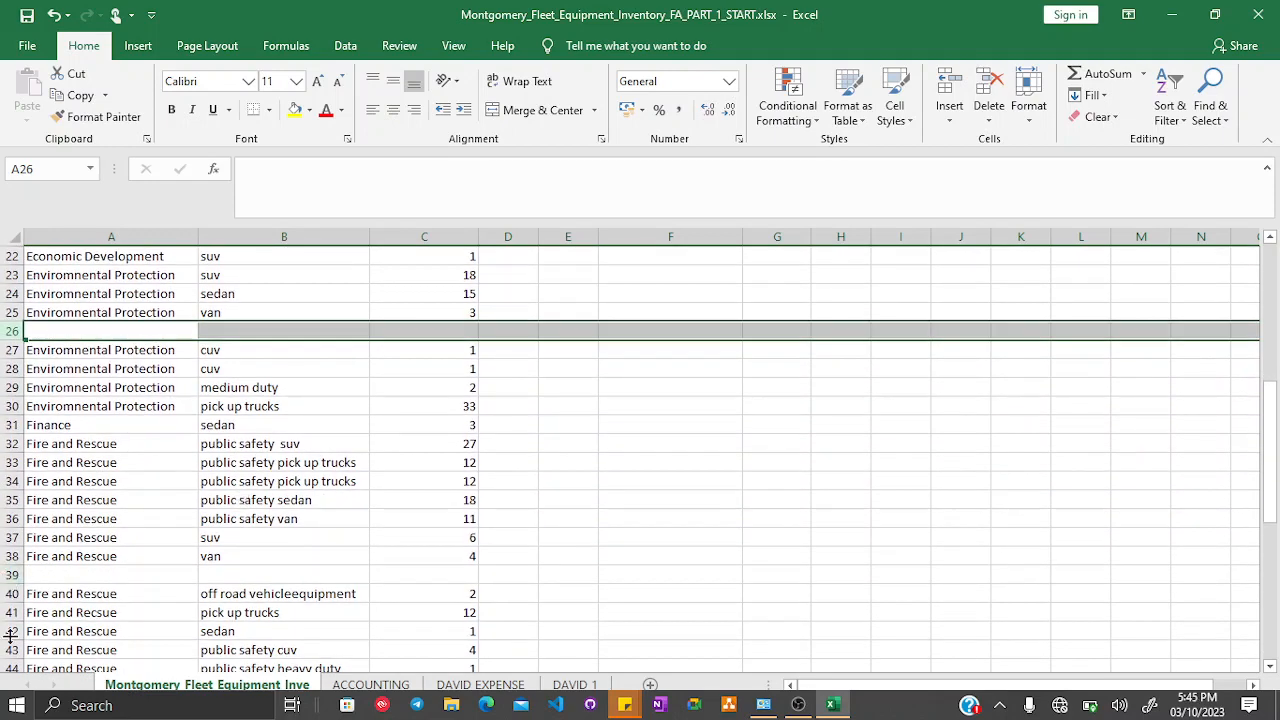
left_click_drag(15, 582, 15, 578)
left_click(1169, 110)
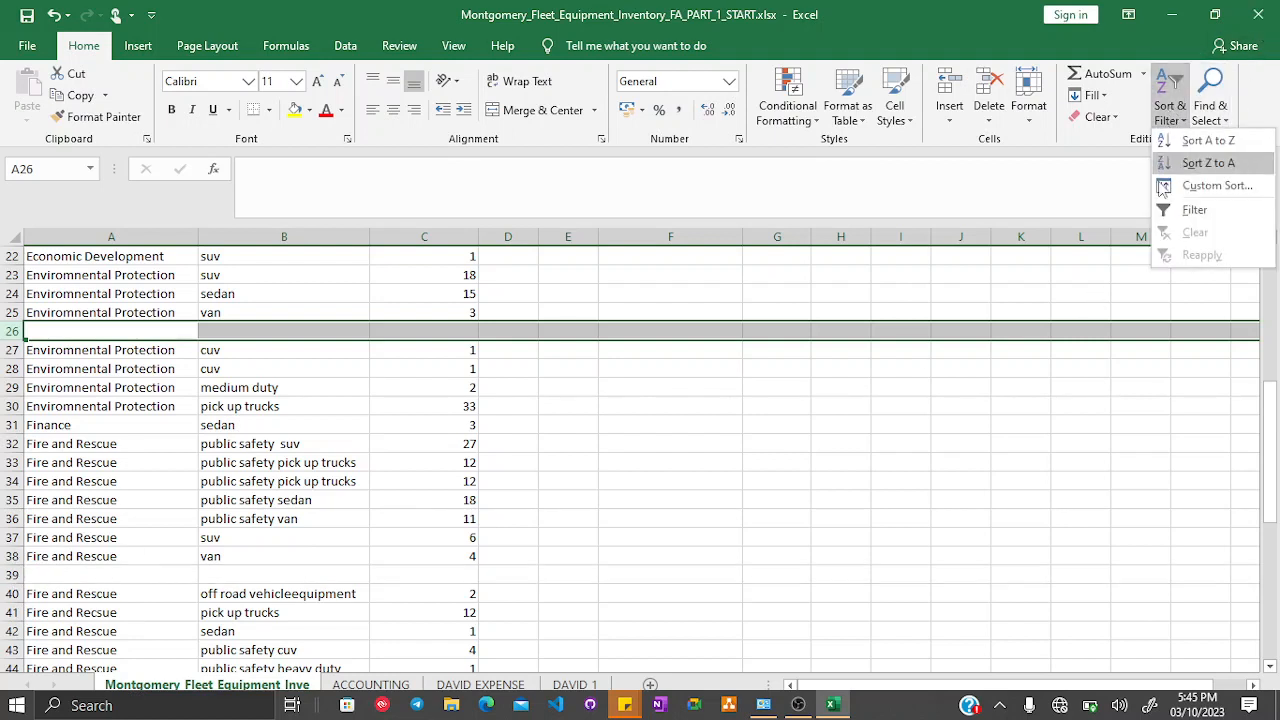
left_click(1194, 210)
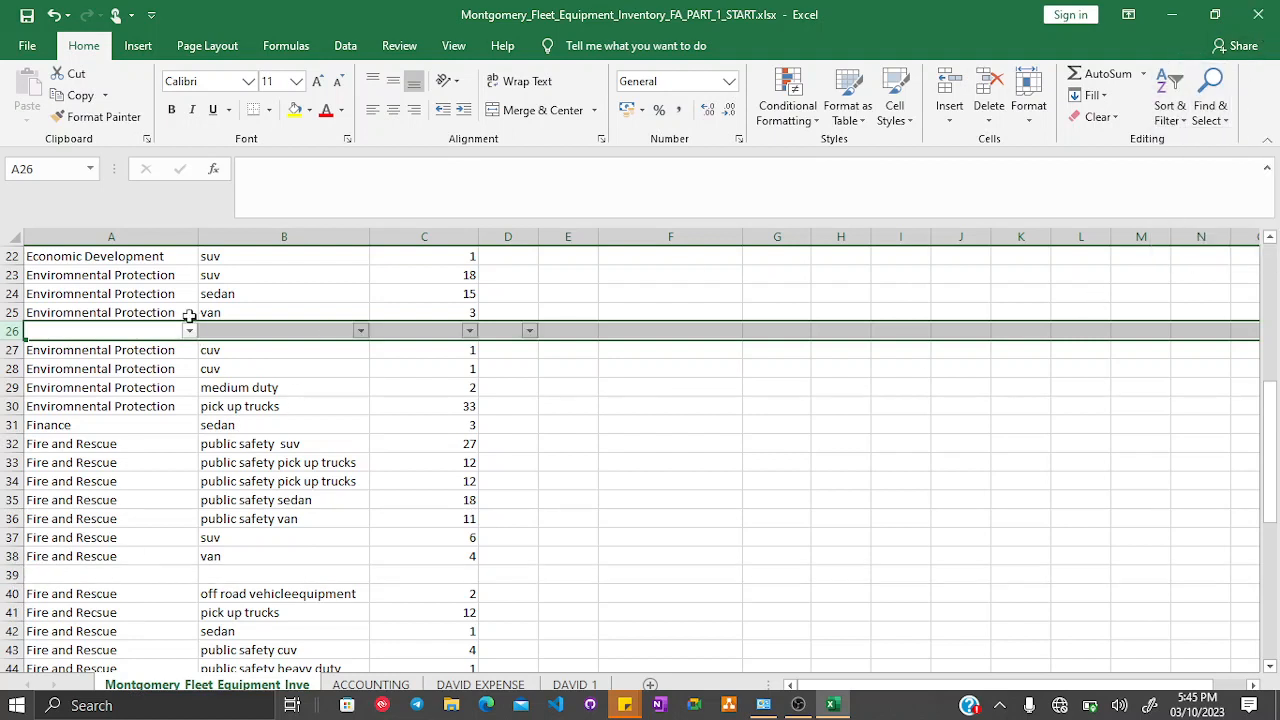
- Apply filters to the header row of the fleet sheet and open the Department filter list without changing it
scroll(212, 332, "up", 7)
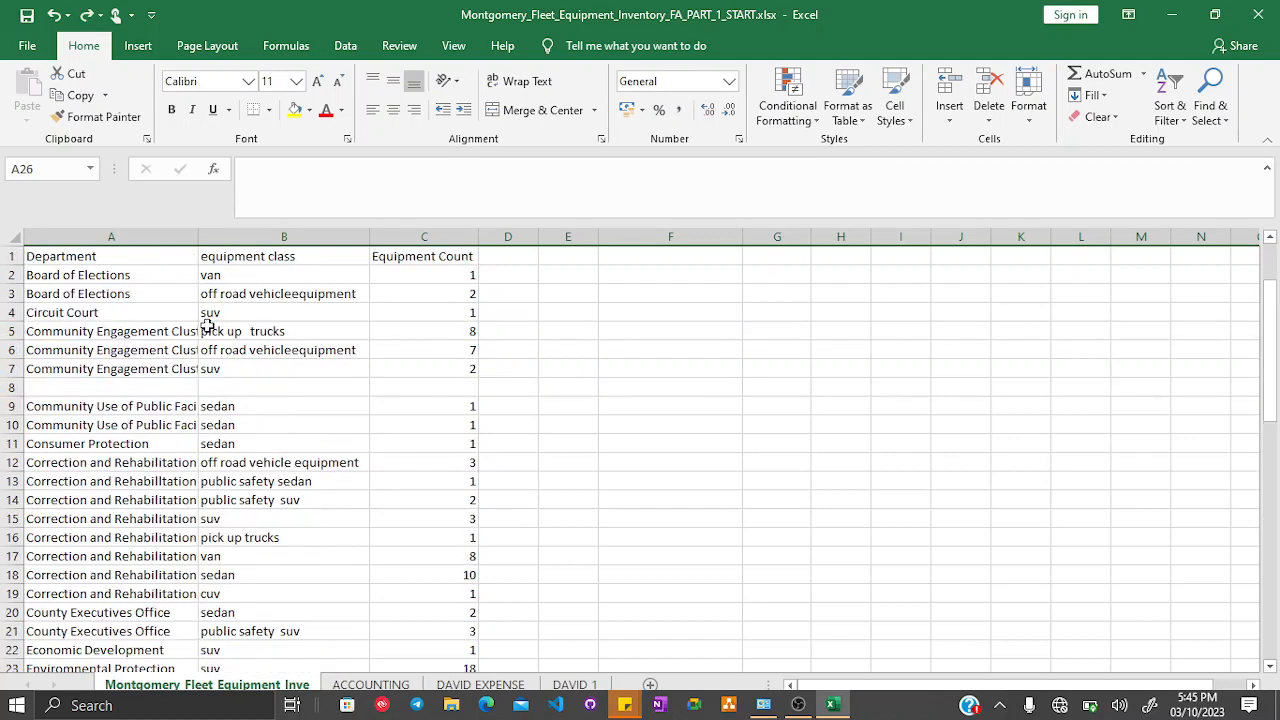
left_click(10, 256)
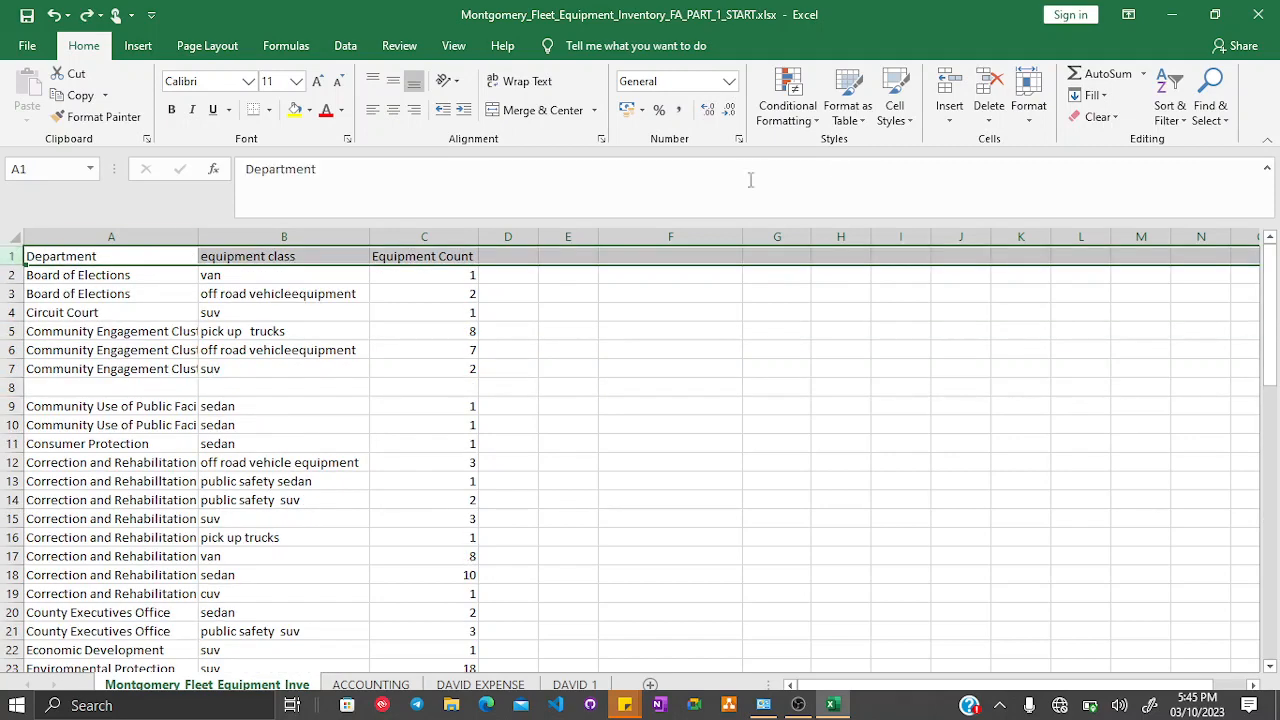
left_click(1170, 112)
left_click(1192, 210)
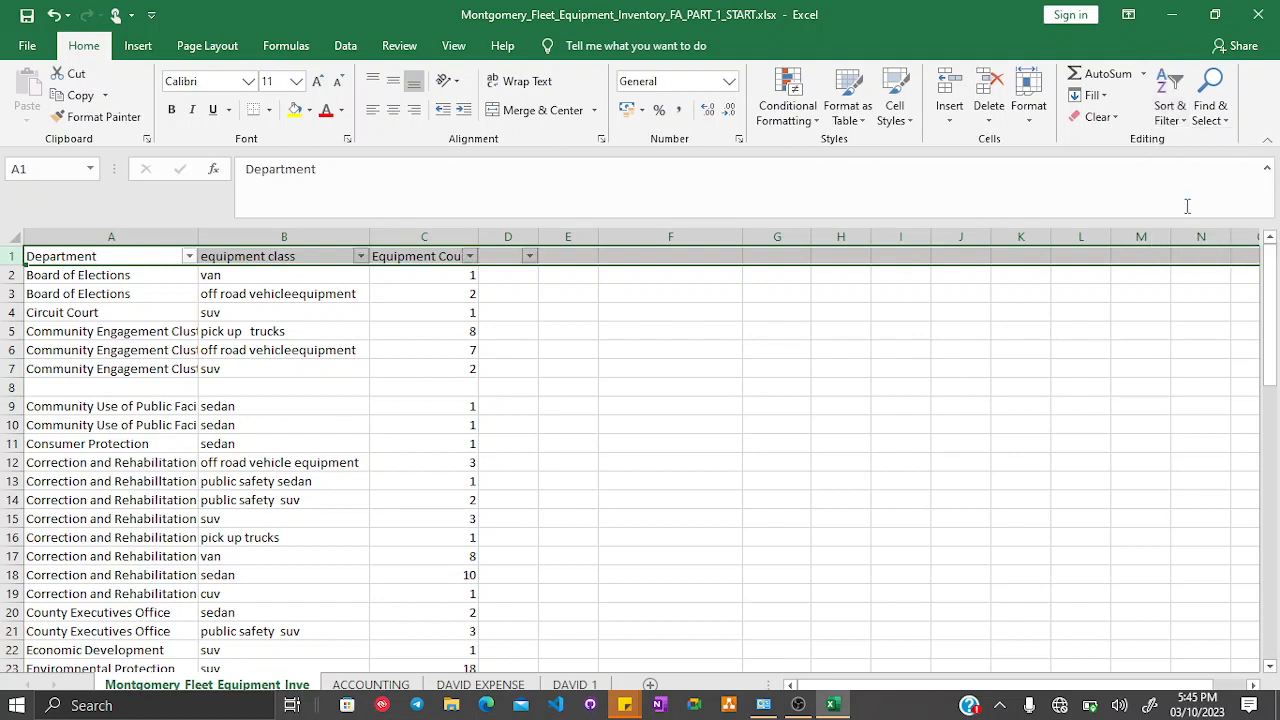
left_click(188, 257)
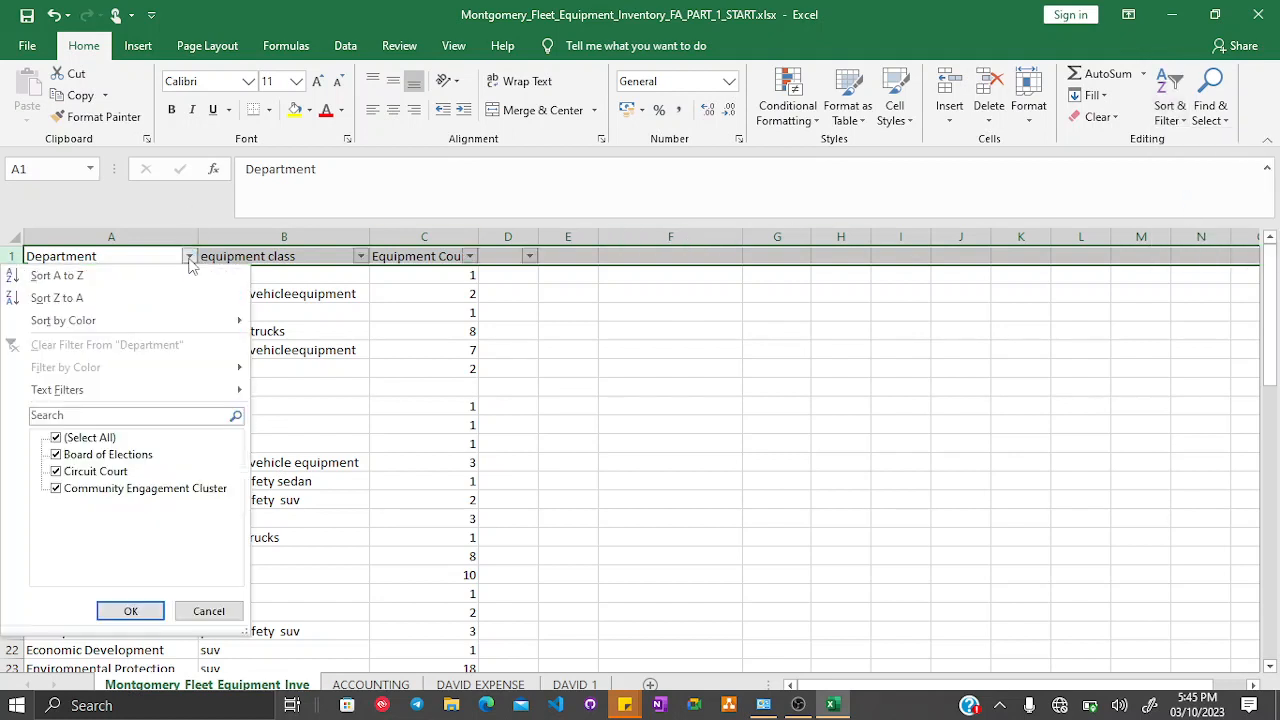
left_click(130, 611)
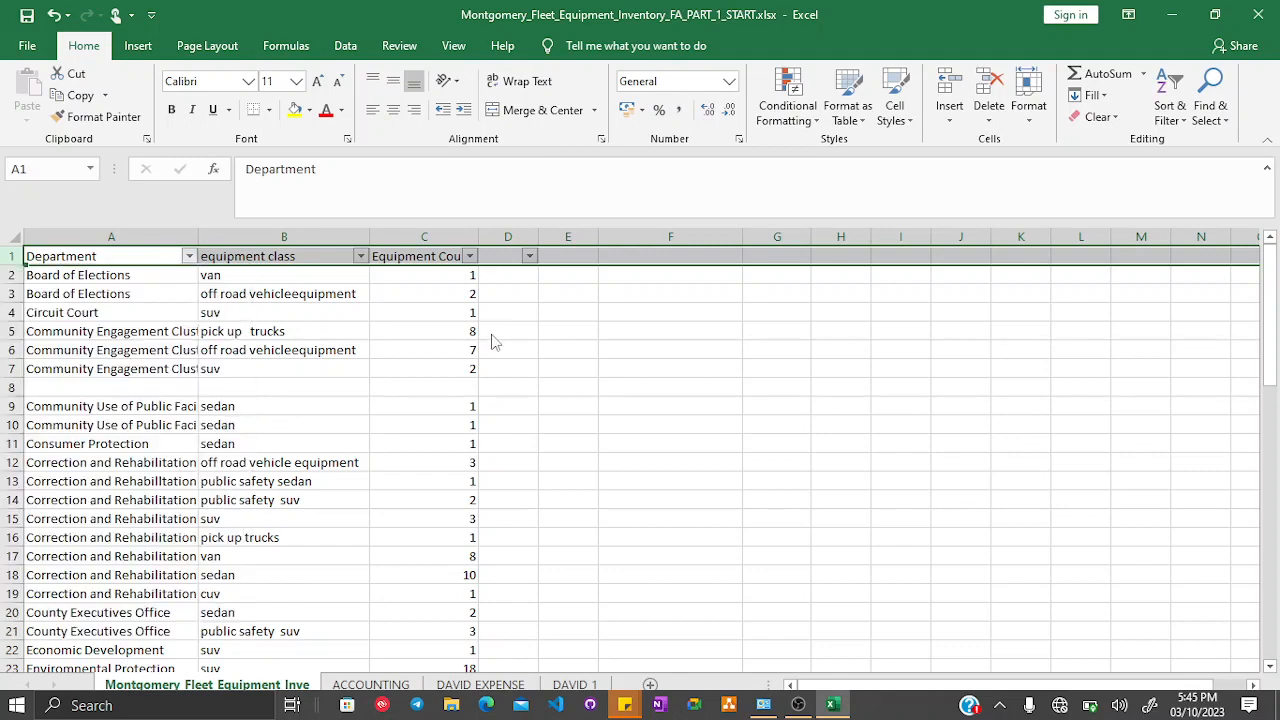
left_click(392, 310)
left_click(189, 257)
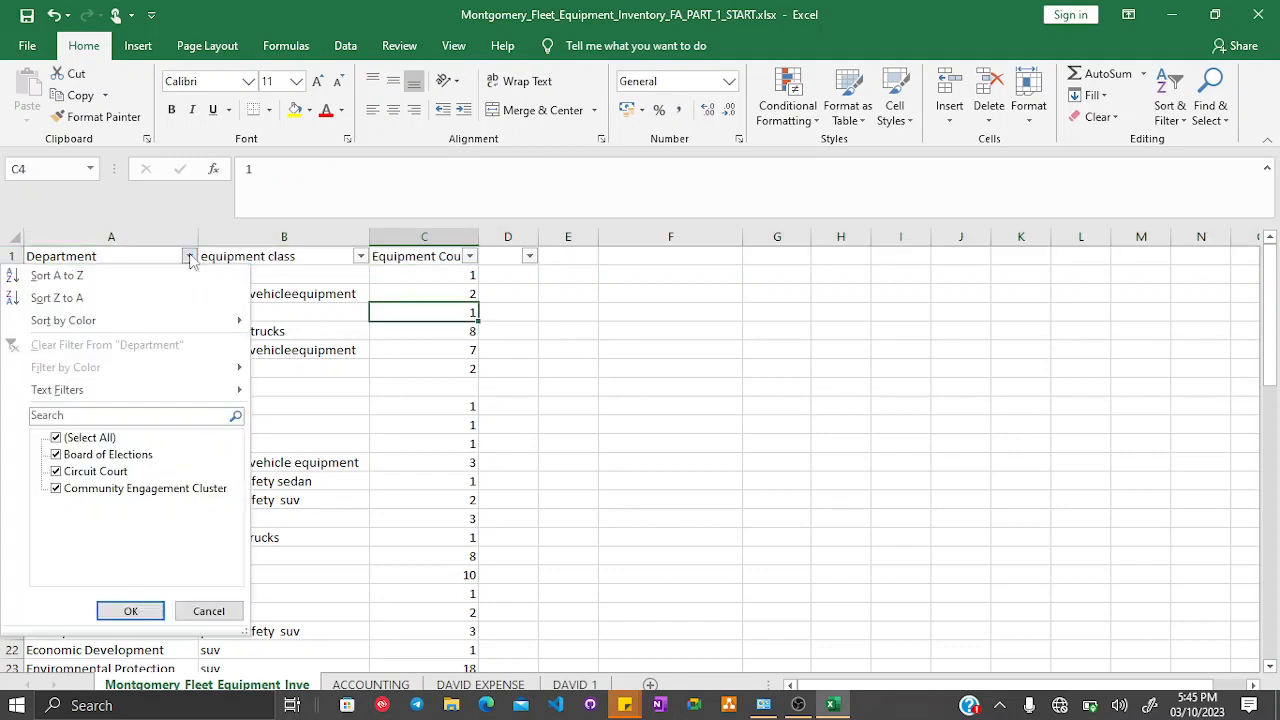
left_click(452, 443)
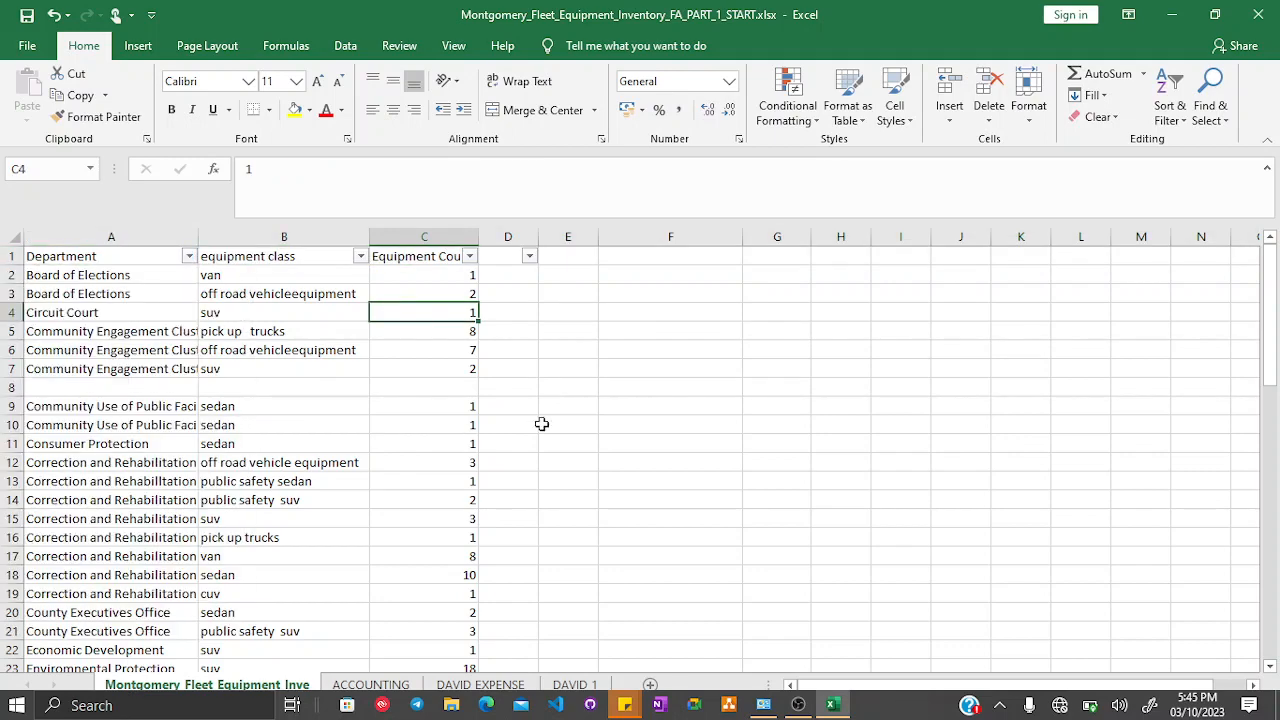
left_click(660, 424)
- Select the whole sheet, turn the filter off and turn it back on
left_click(14, 238)
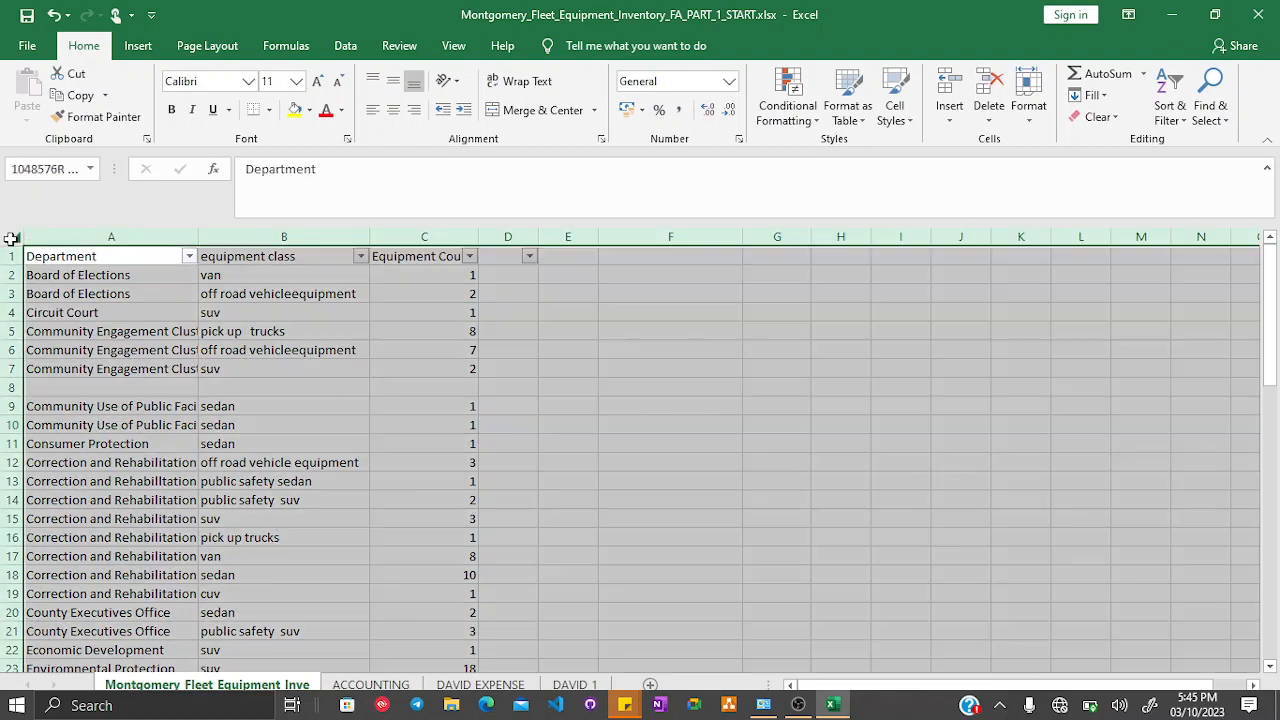
left_click(1172, 100)
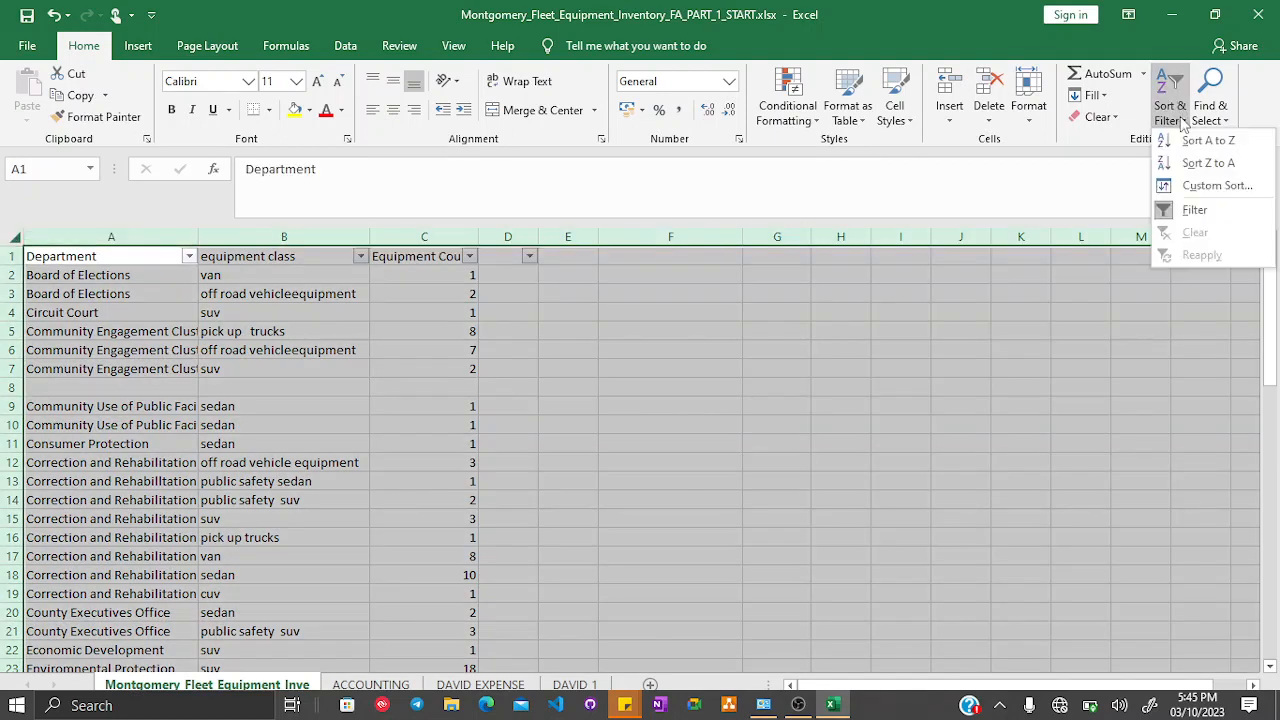
left_click(1184, 209)
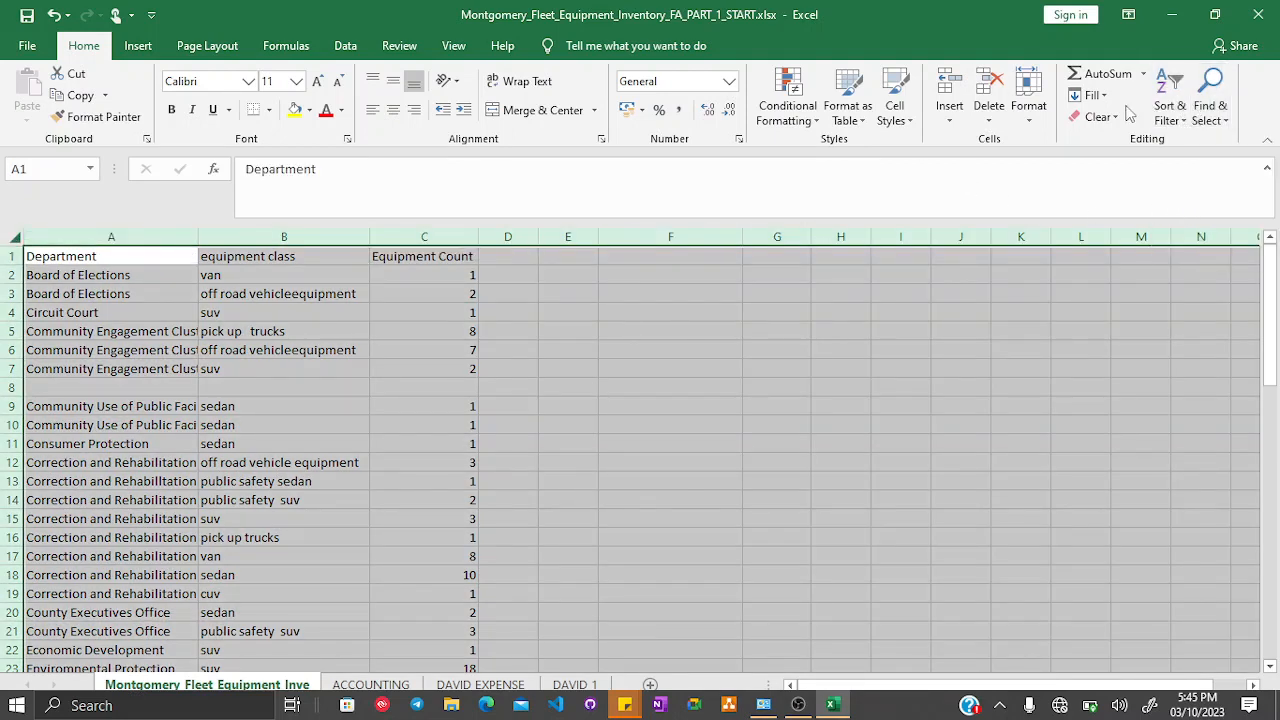
left_click(1172, 106)
left_click(1182, 209)
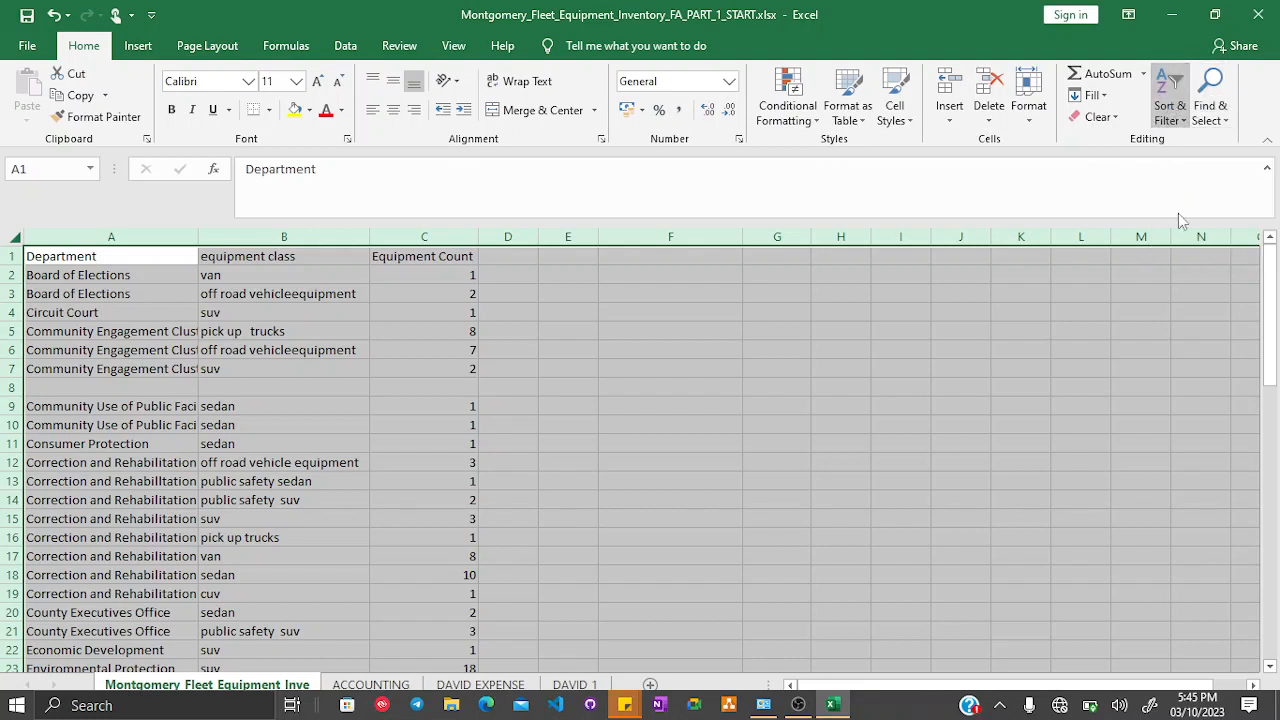
- Filter the Department column to show only (Blanks) rows
left_click(189, 256)
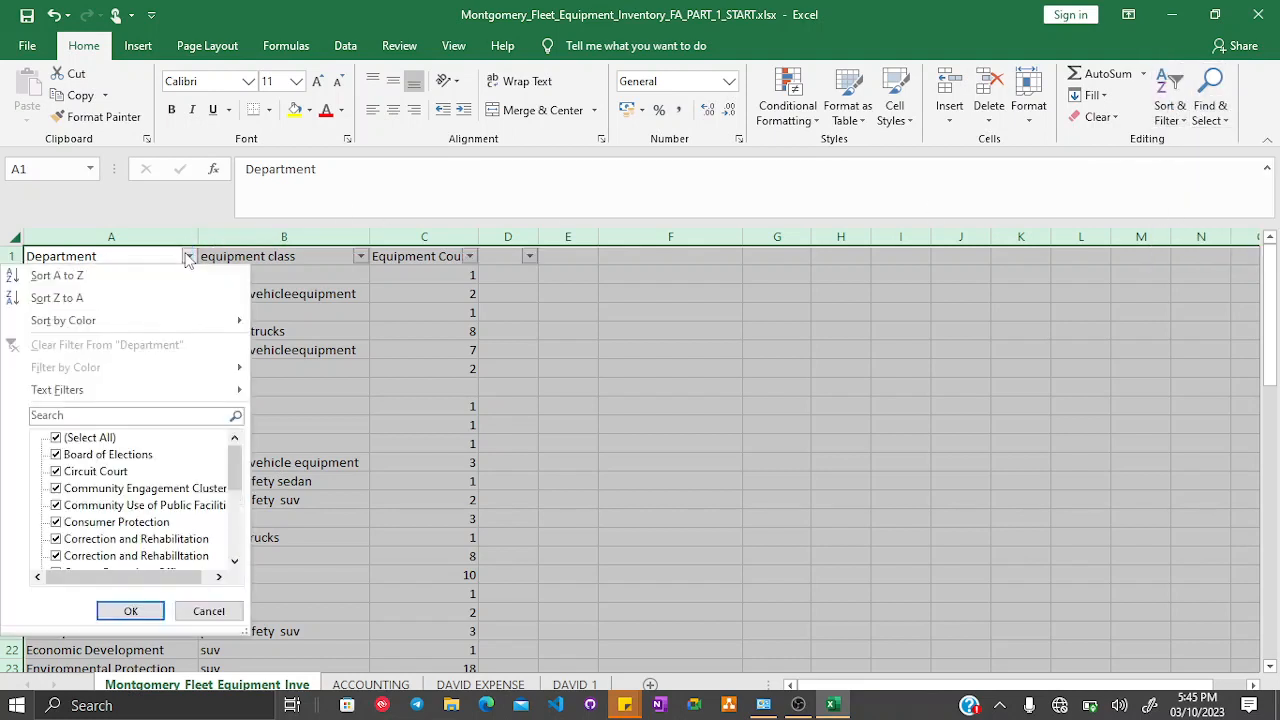
left_click(57, 440)
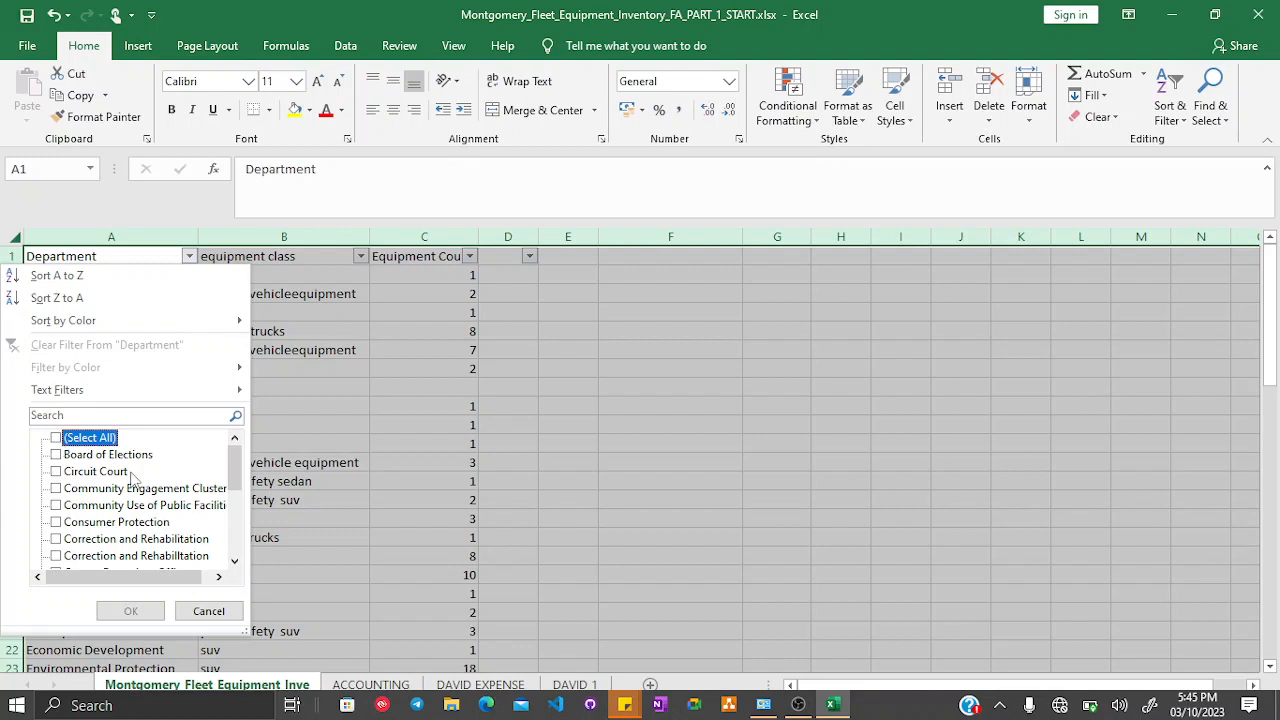
scroll(133, 480, "down", 5)
scroll(140, 515, "down", 1)
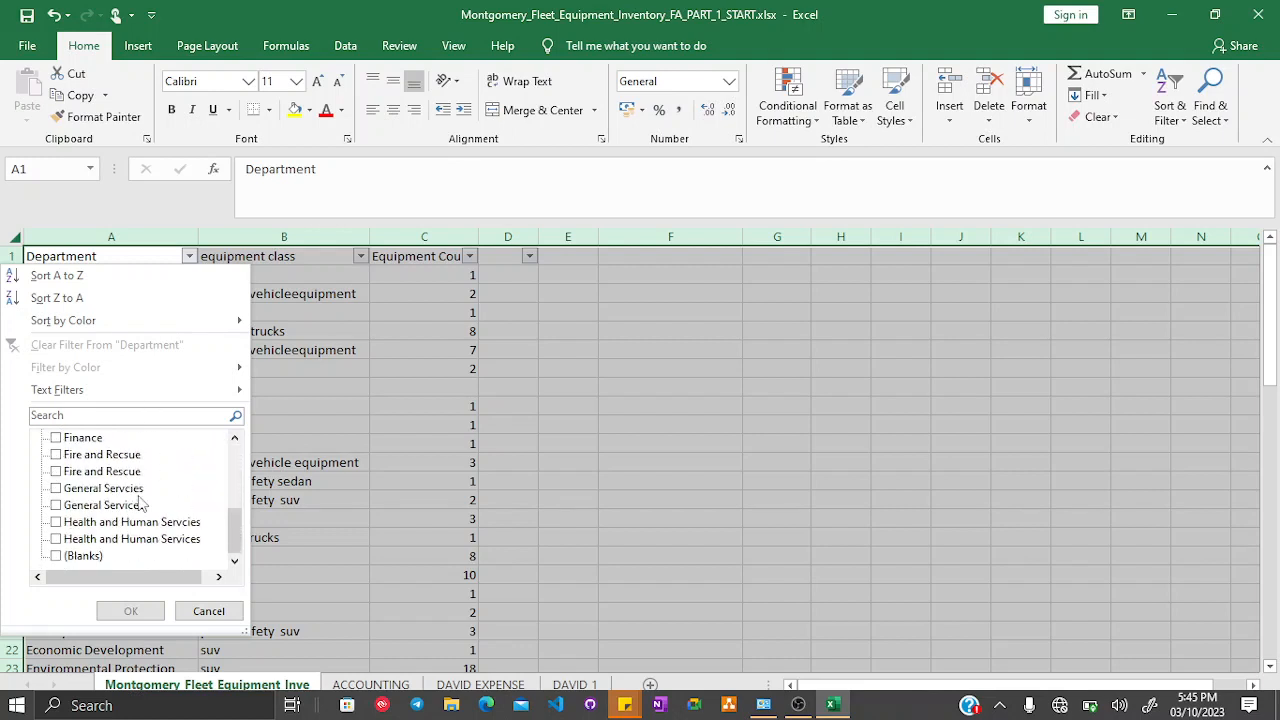
left_click(80, 556)
left_click(131, 611)
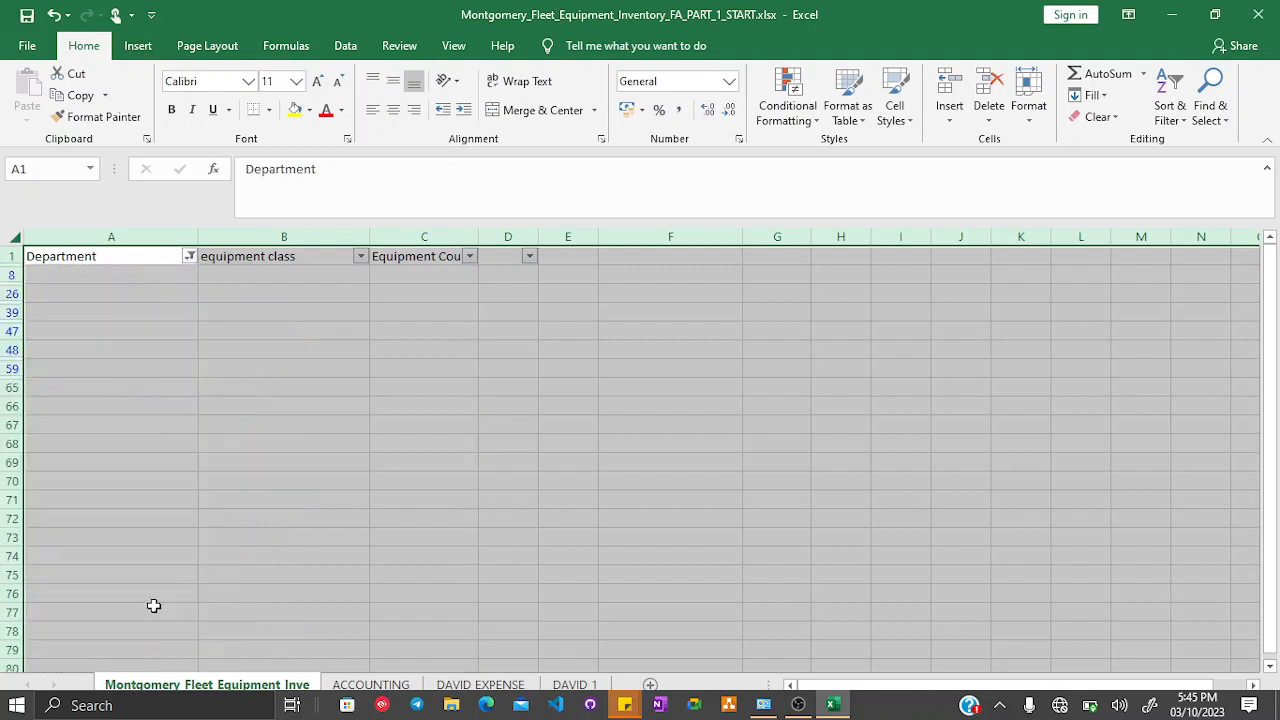
- Select the filtered blank rows 8 to 59 and delete them
left_click(96, 346)
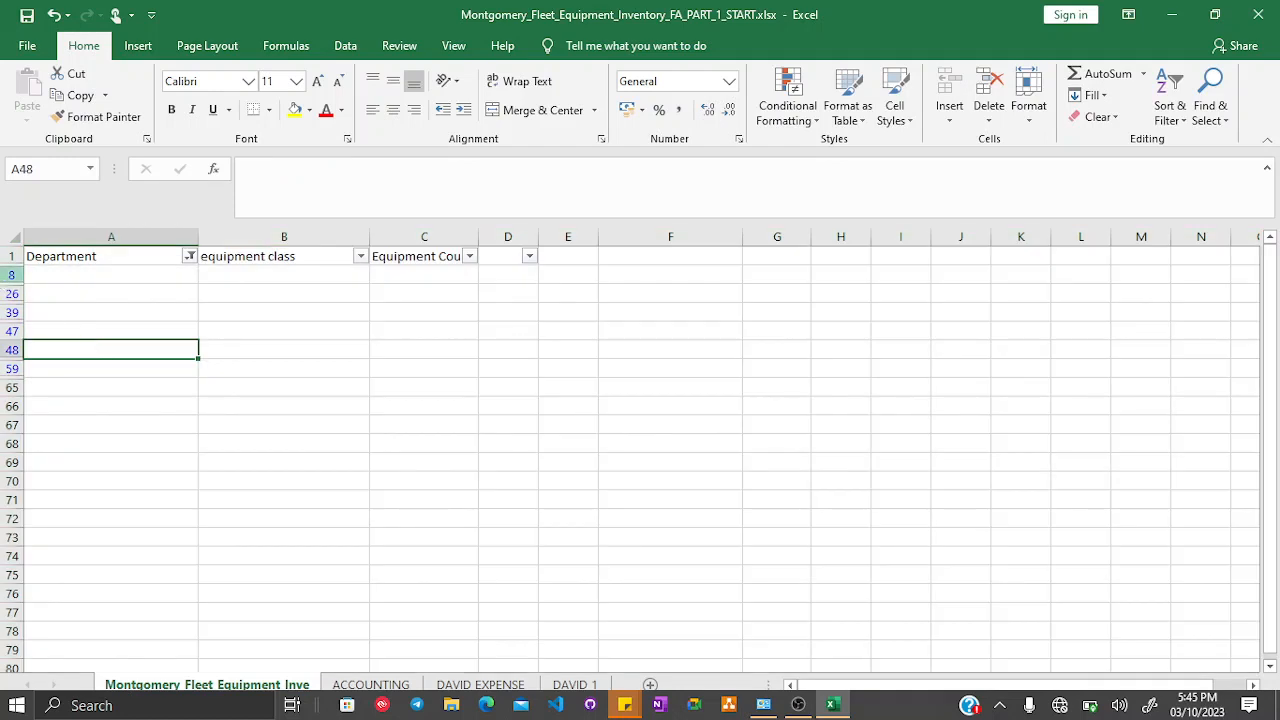
left_click_drag(8, 274, 4, 368)
left_click(69, 368)
left_click(51, 294)
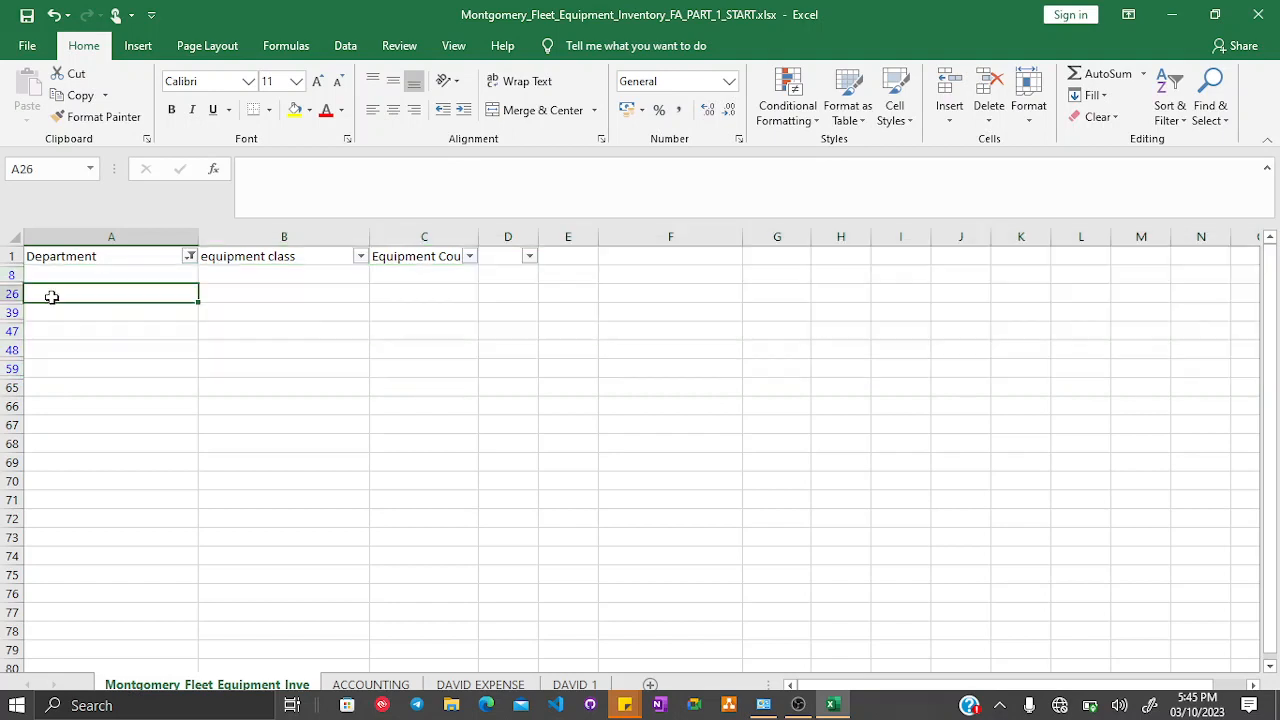
left_click_drag(50, 273, 110, 365)
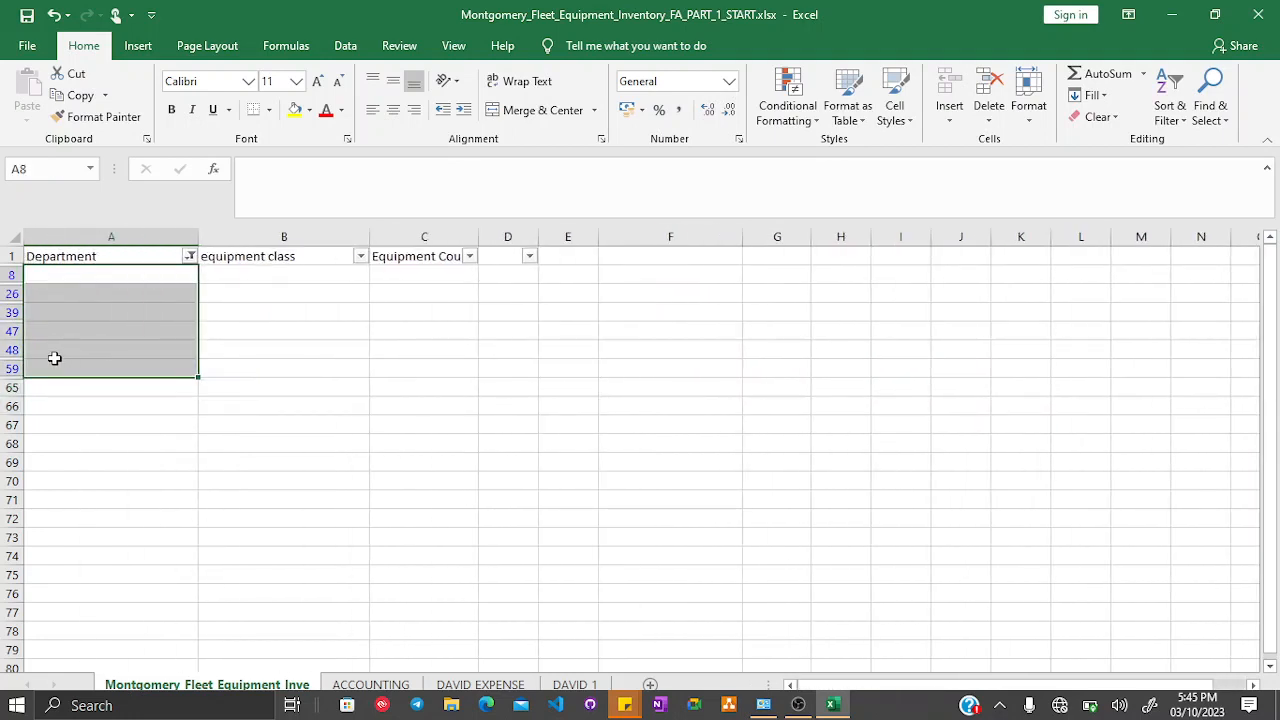
left_click(51, 352)
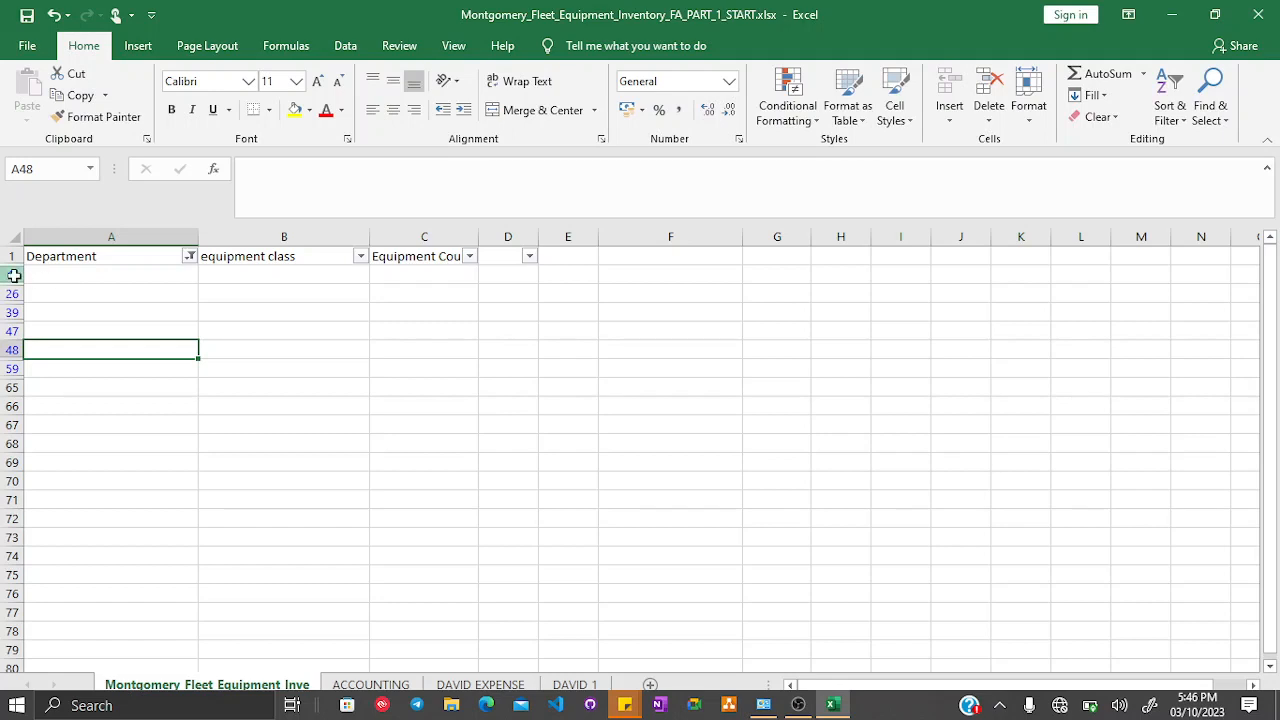
left_click_drag(14, 275, 4, 369)
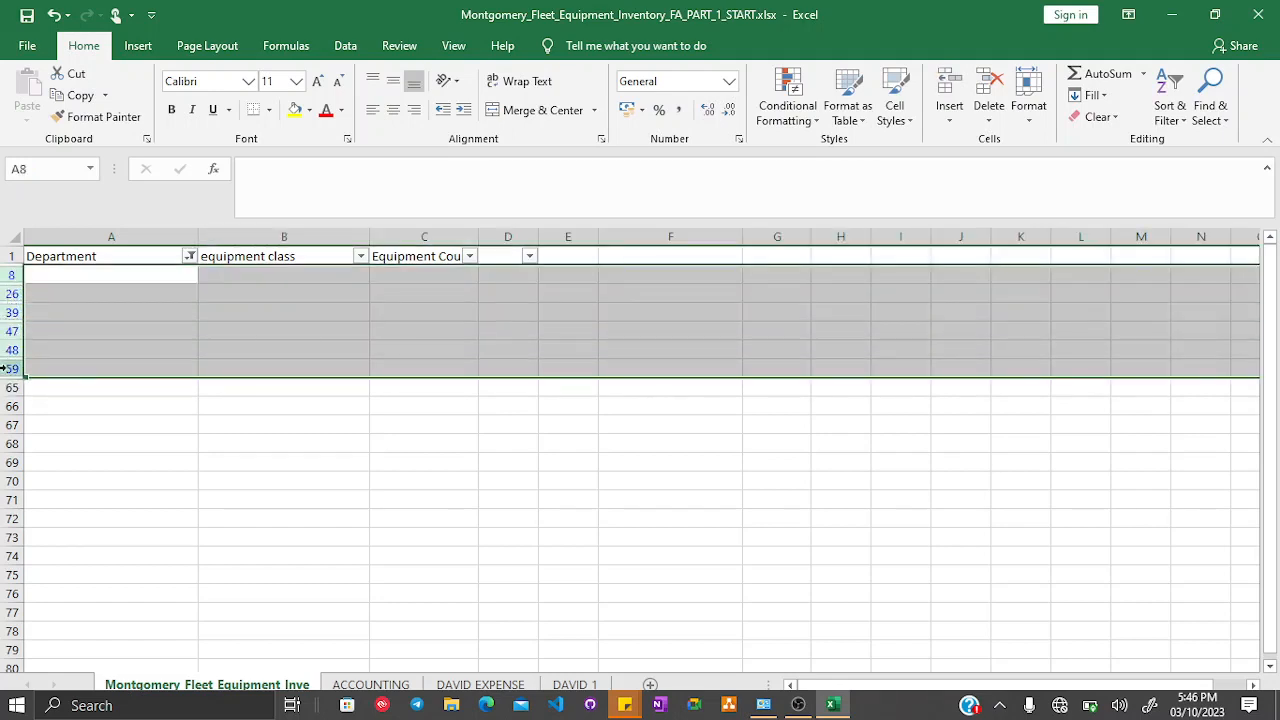
right_click(5, 369)
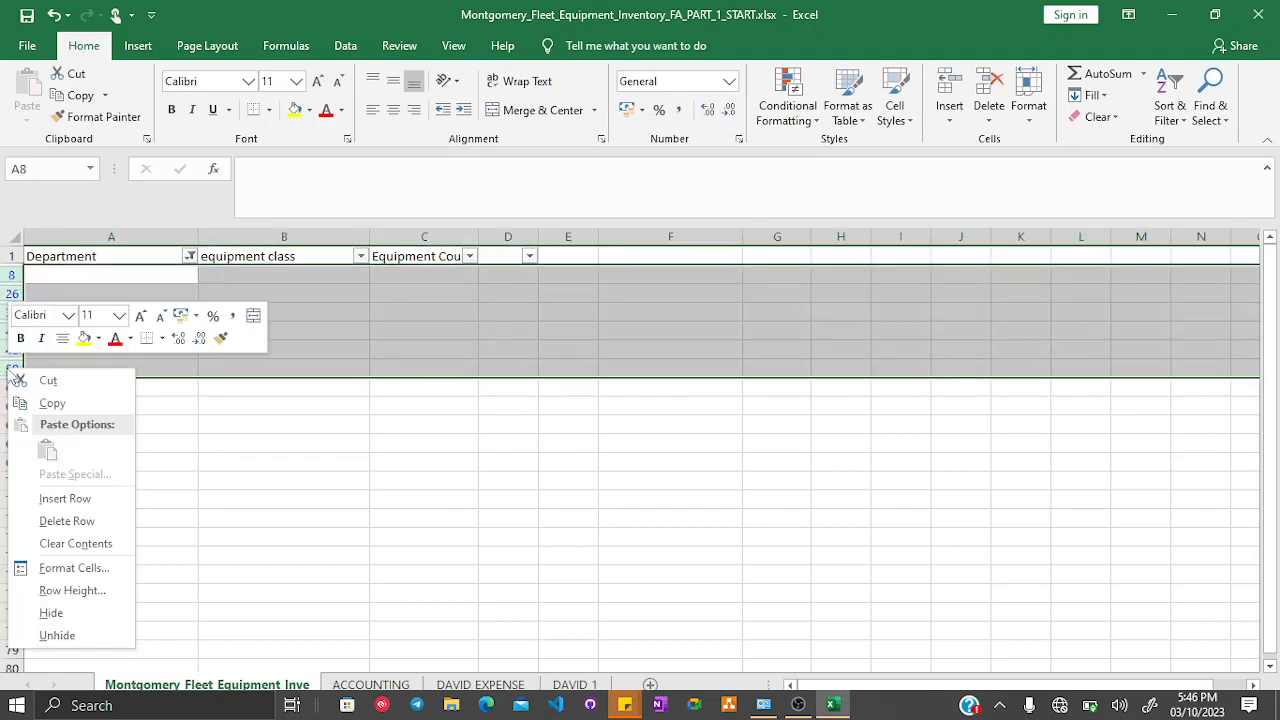
left_click(93, 516)
- Turn the filter off and scroll through the full fleet data to review it
left_click(243, 334)
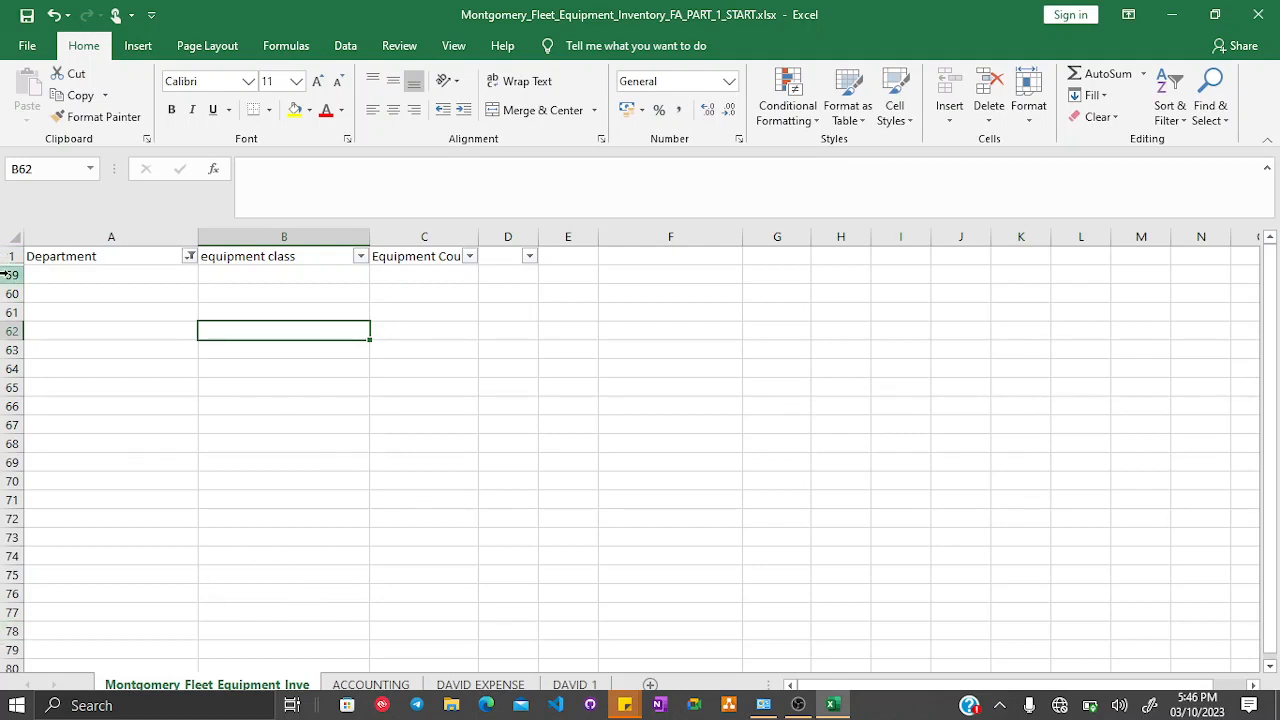
left_click(1172, 92)
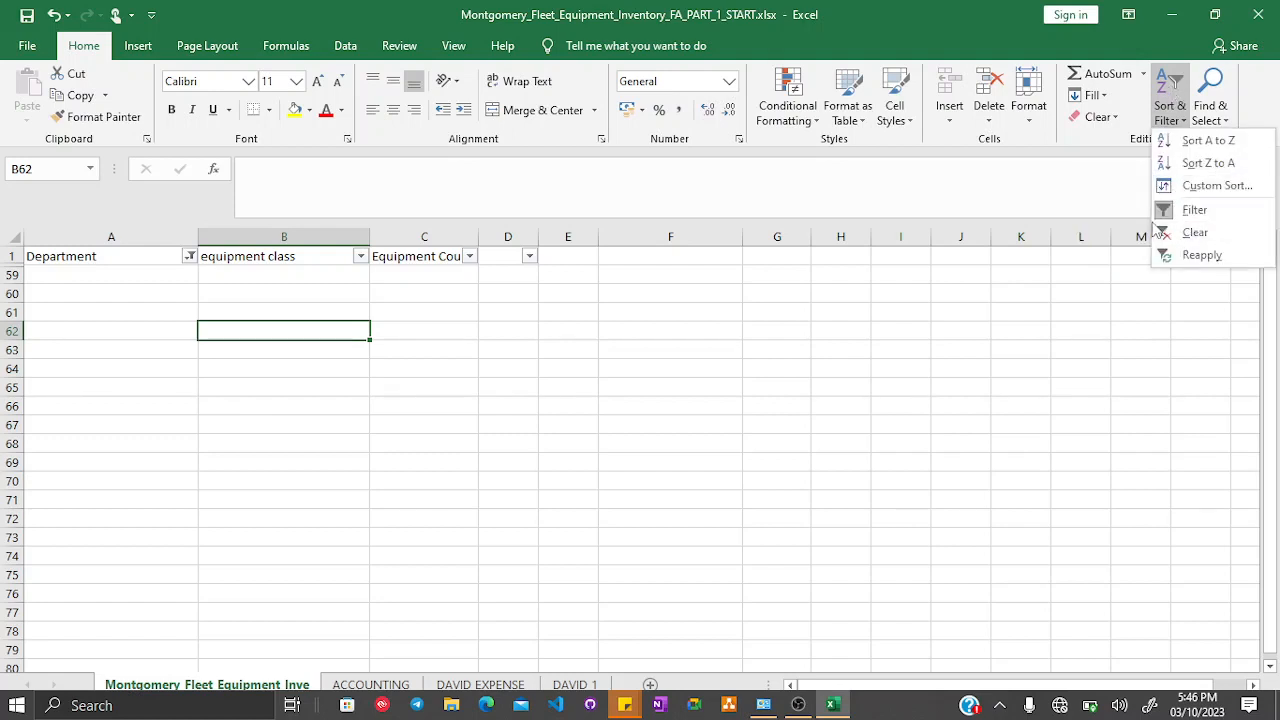
left_click(1190, 212)
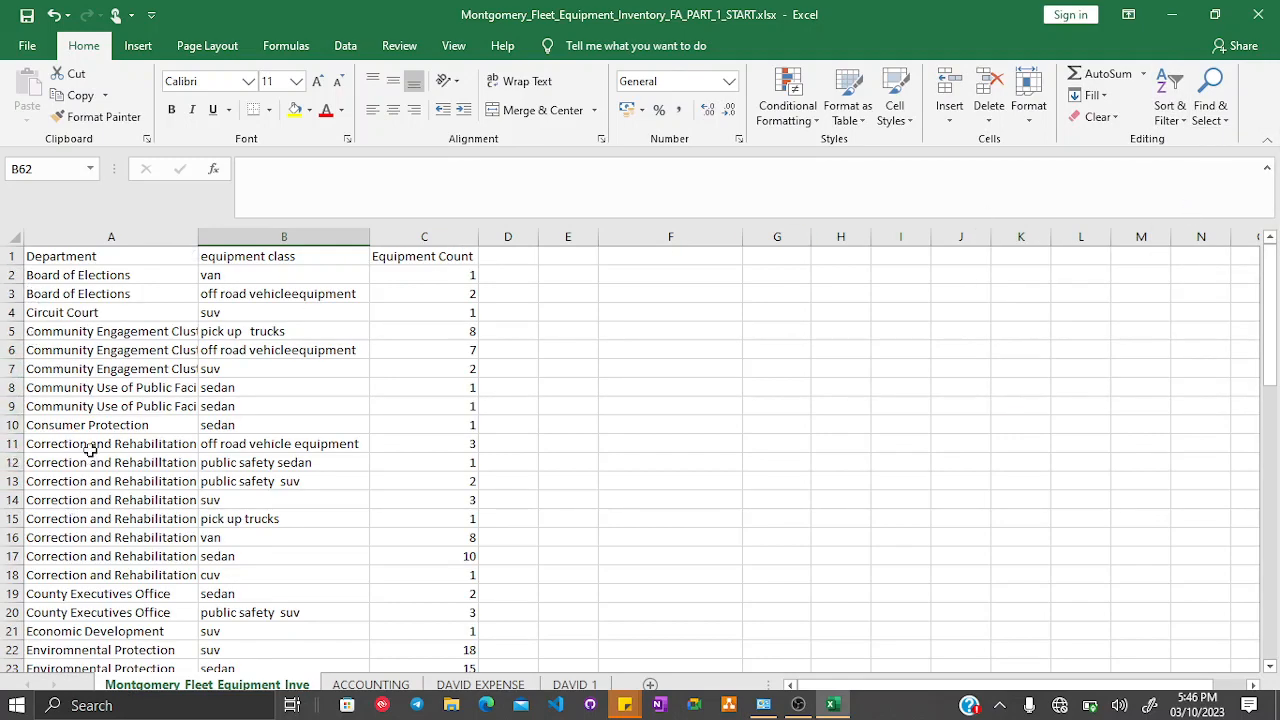
scroll(91, 446, "down", 9)
scroll(99, 398, "down", 7)
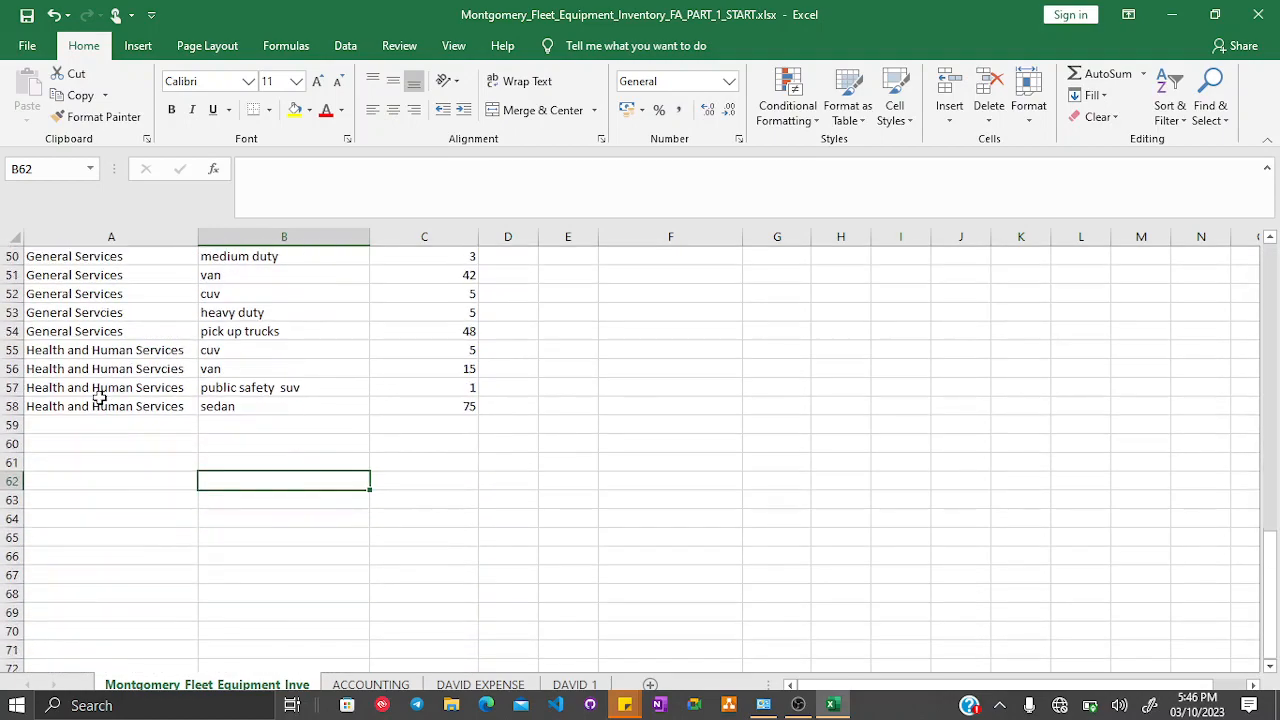
scroll(99, 398, "up", 6)
scroll(99, 398, "up", 10)
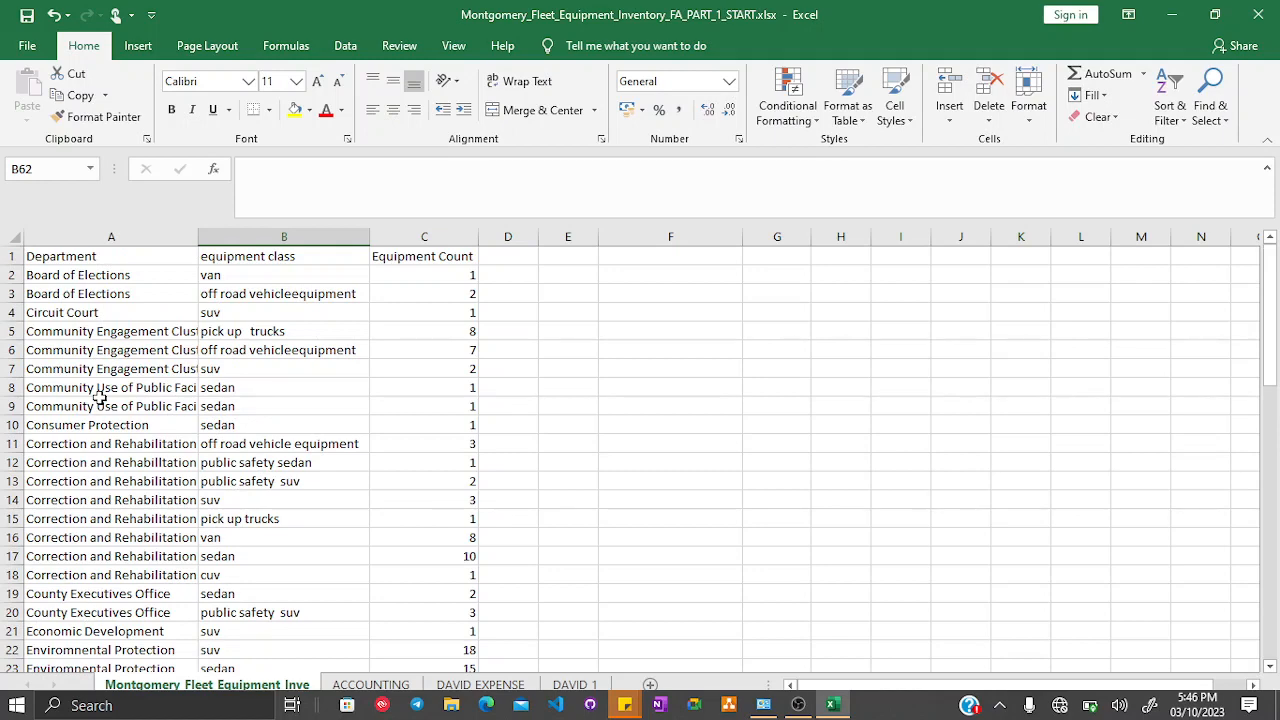
scroll(99, 390, "down", 3)
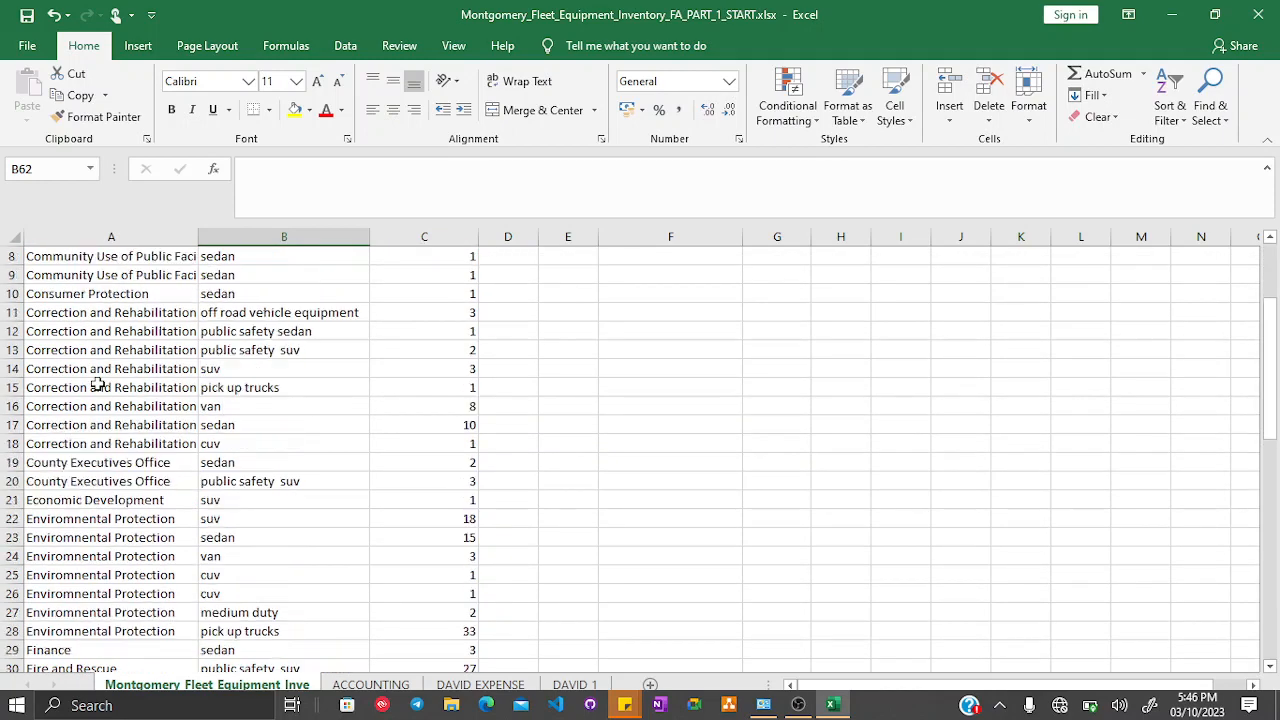
scroll(99, 390, "up", 3)
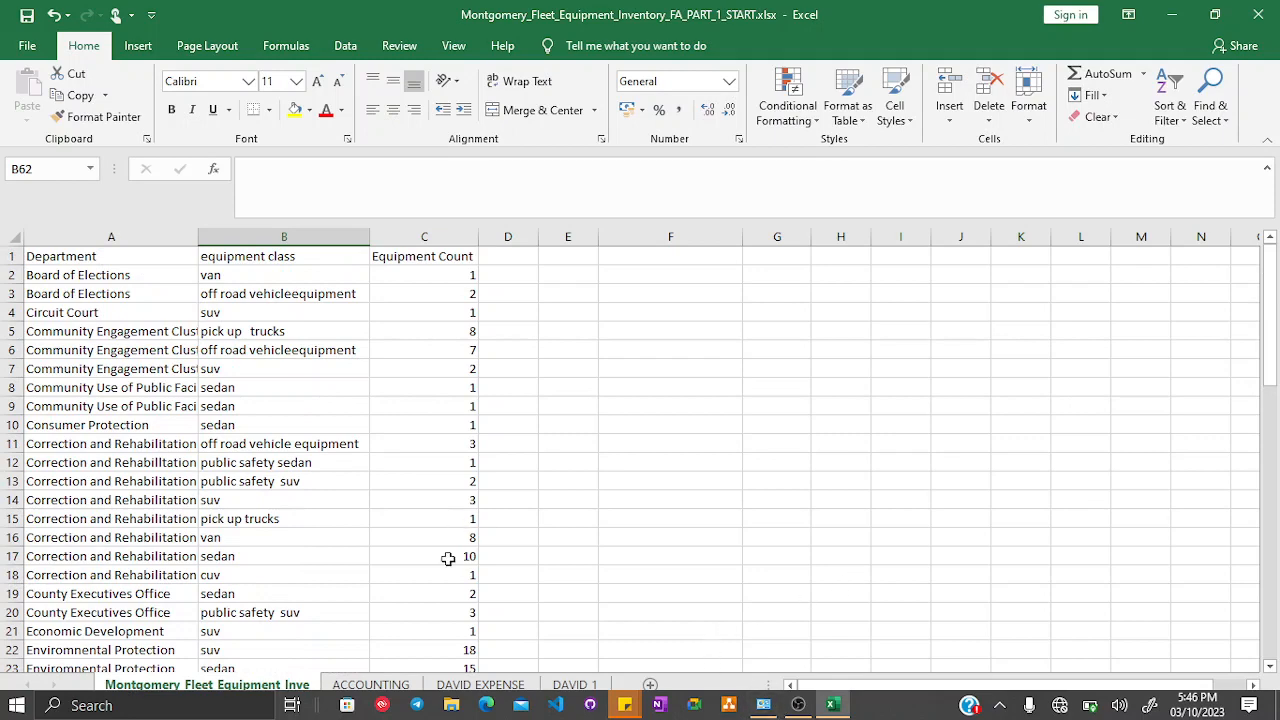
- Switch to the DAVID 1 sheet and select the REMOVING BLANK DATA topic cell
left_click(575, 684)
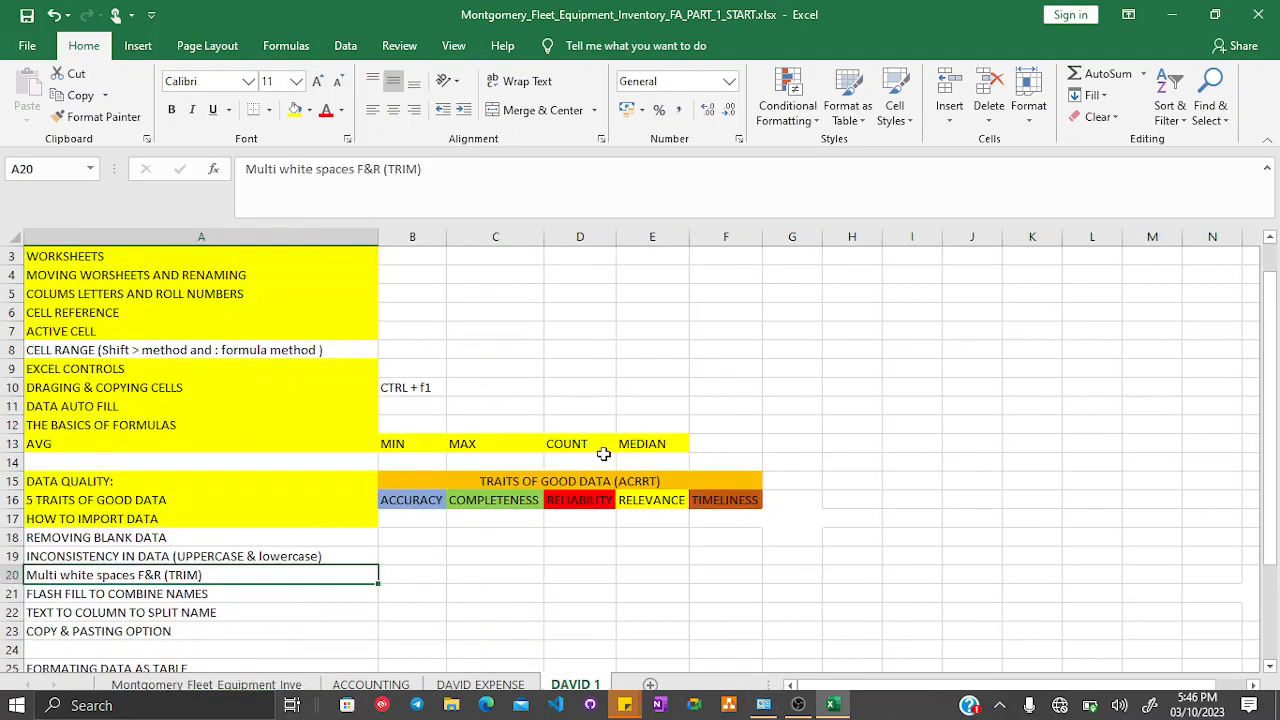
left_click(80, 537)
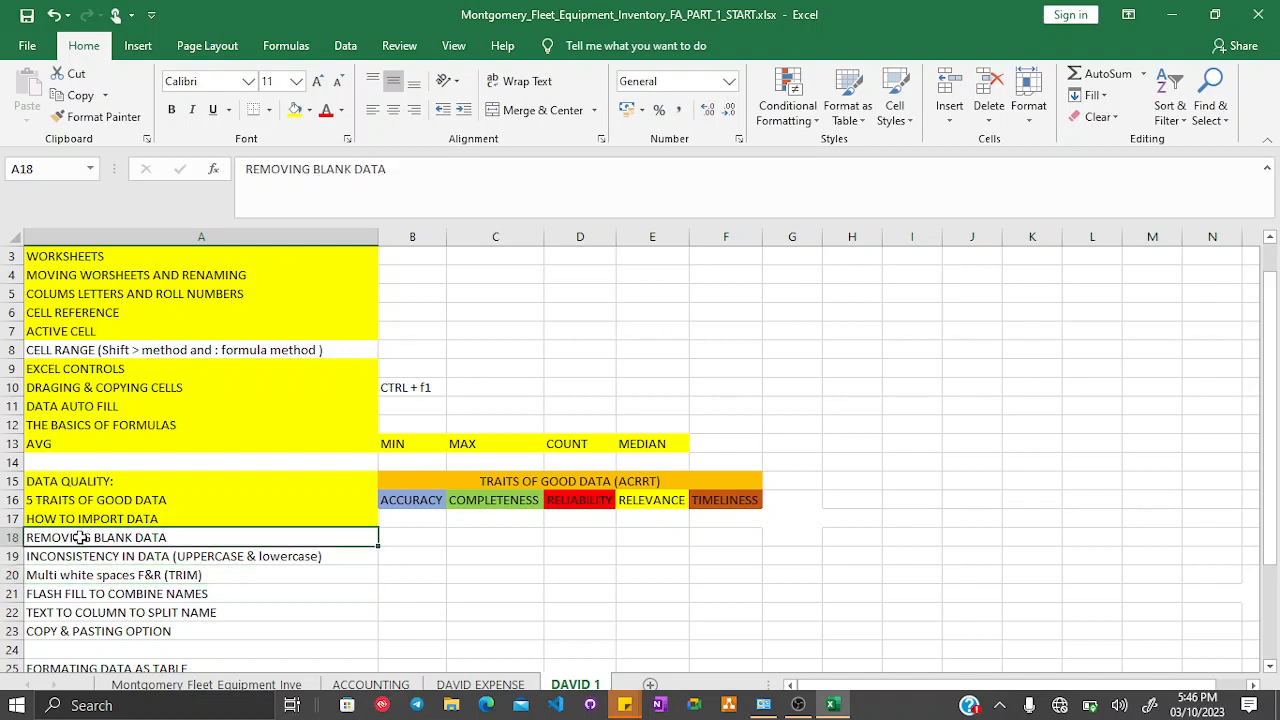
- Fill the REMOVING BLANK DATA topic cell with yellow
left_click(295, 110)
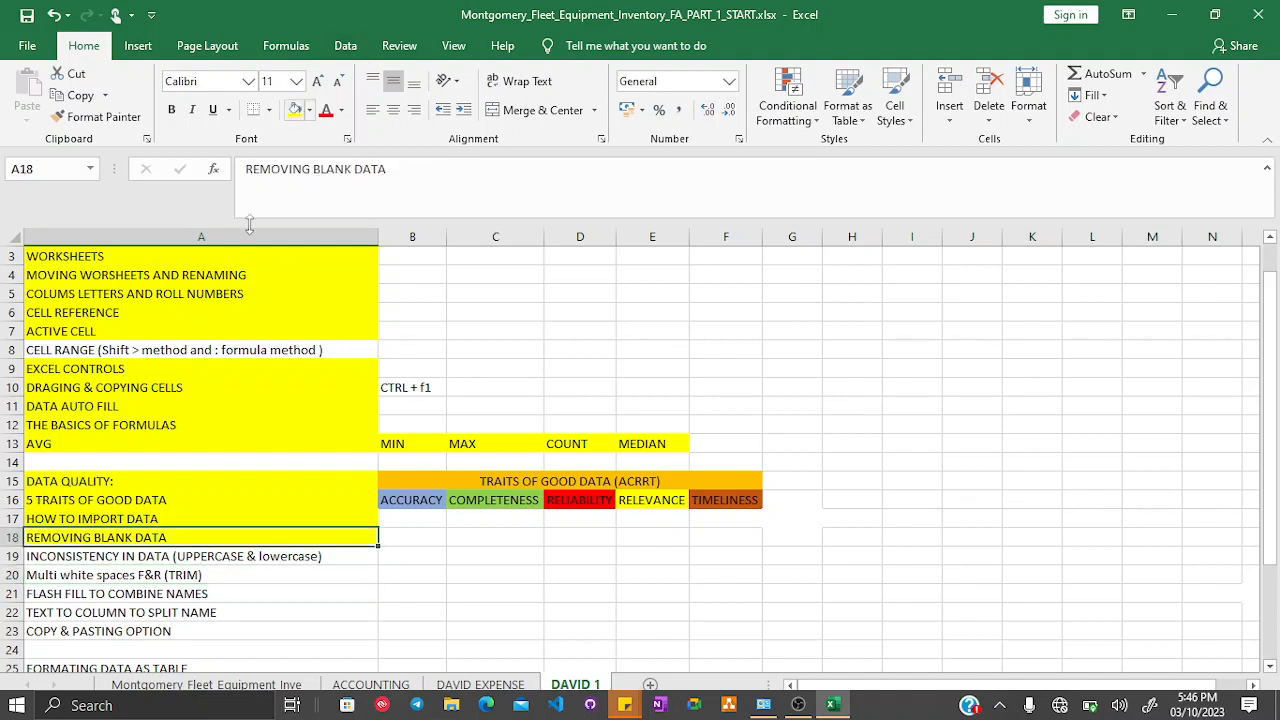
left_click(101, 610)
left_click(110, 573)
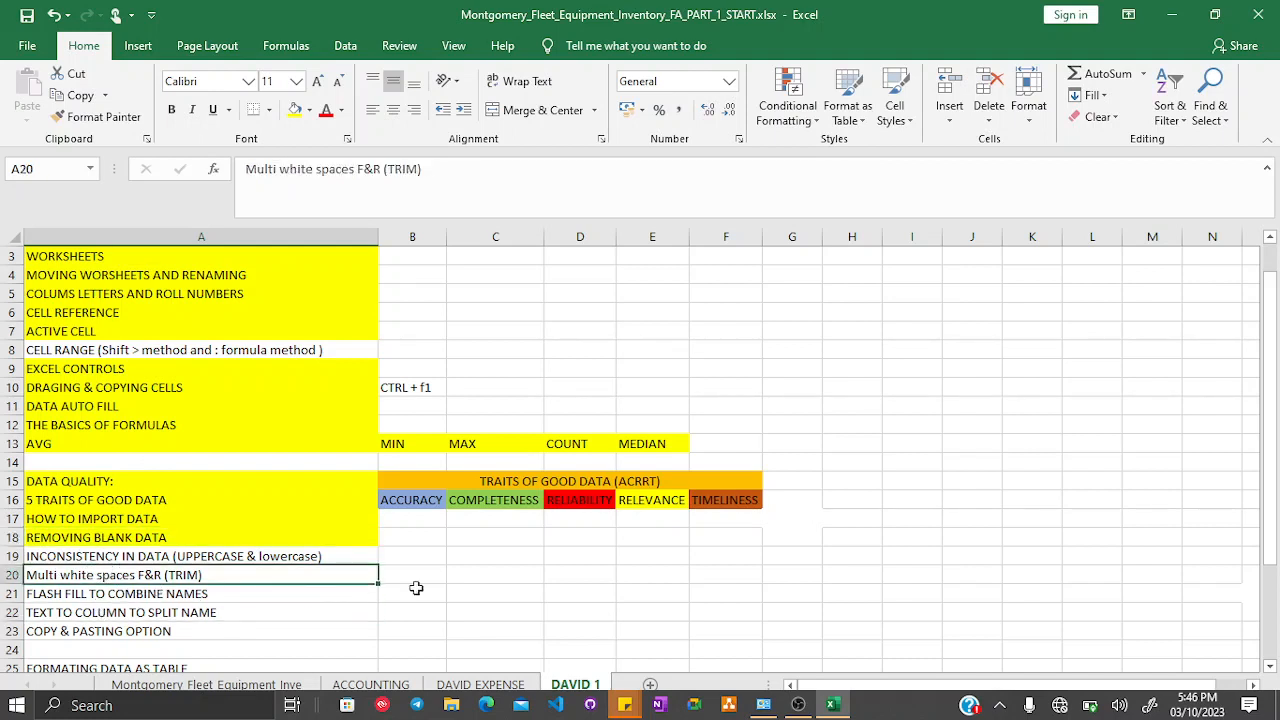
left_click(832, 705)
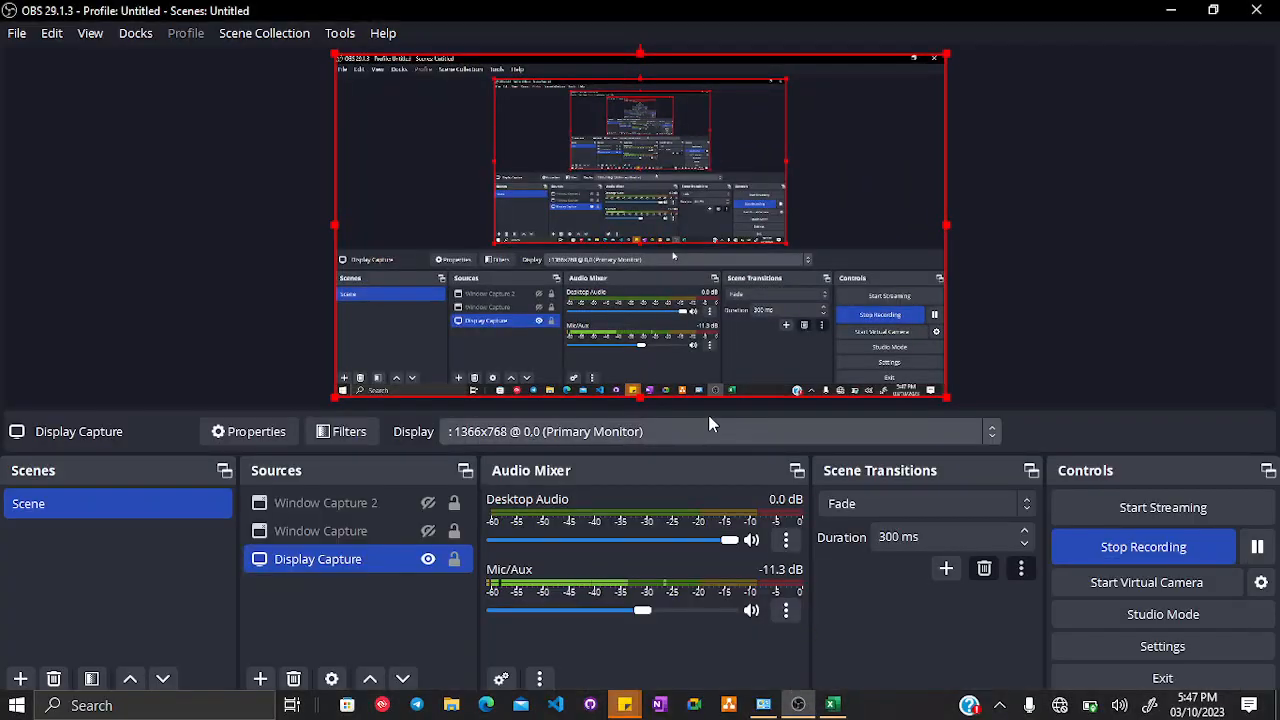
left_click(832, 705)
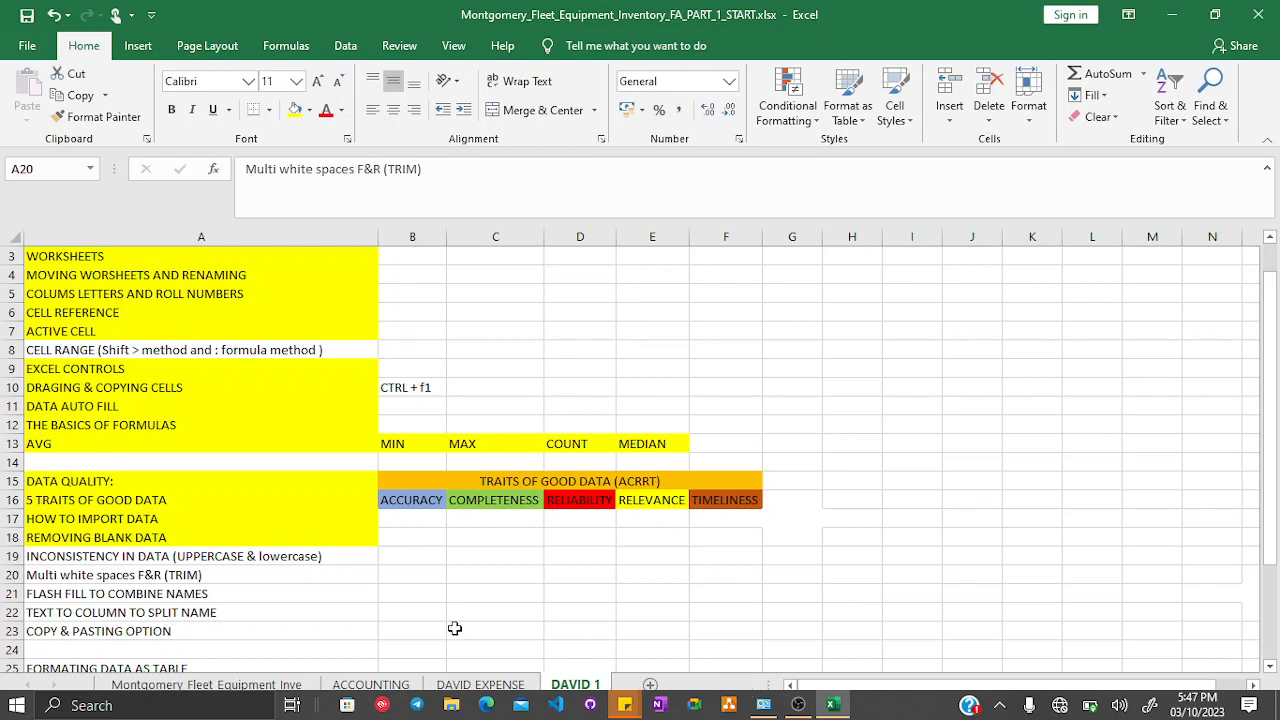
- Switch to the Montgomery Fleet Equipment sheet and enter the note CTRL + H in cell E7
left_click(260, 685)
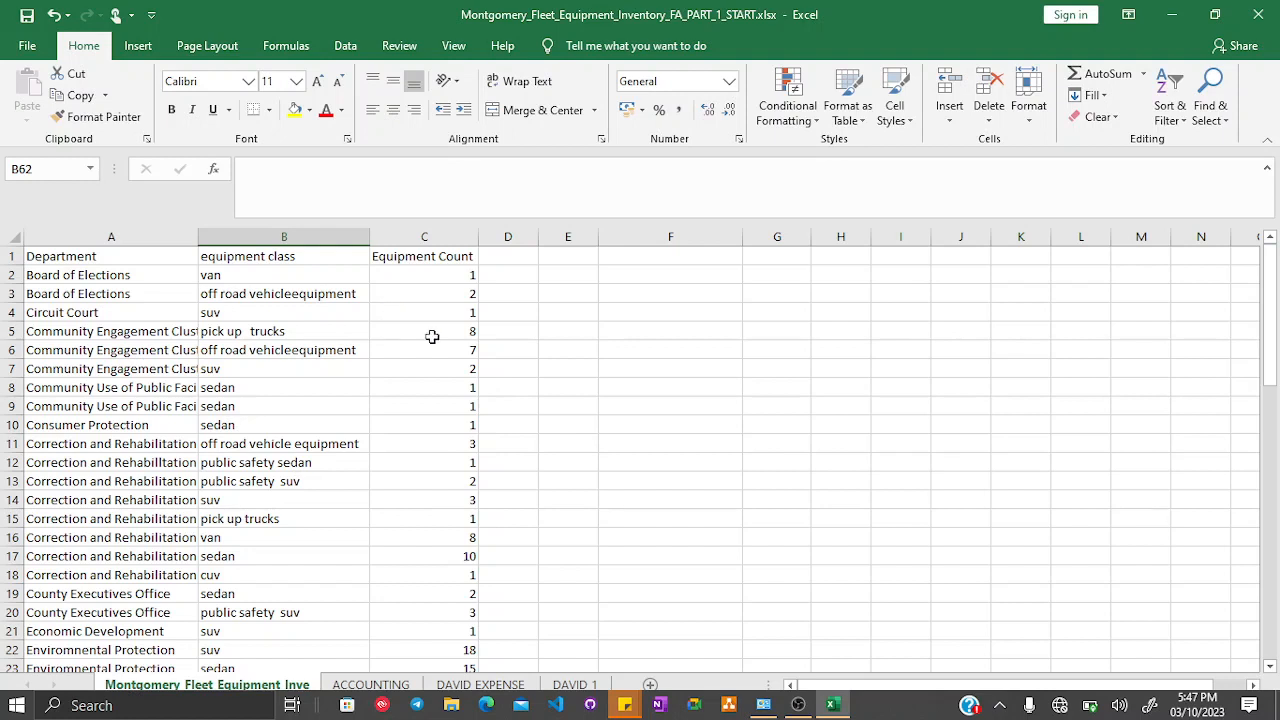
left_click(556, 369)
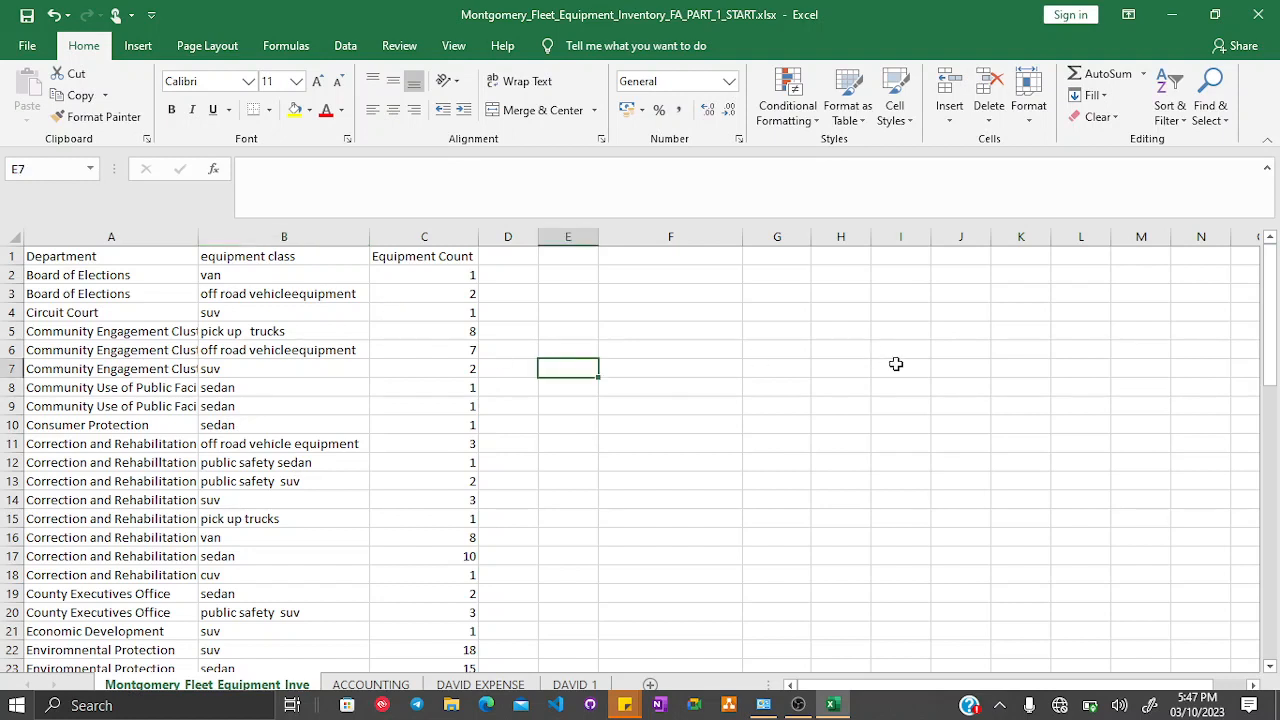
type("CTRL")
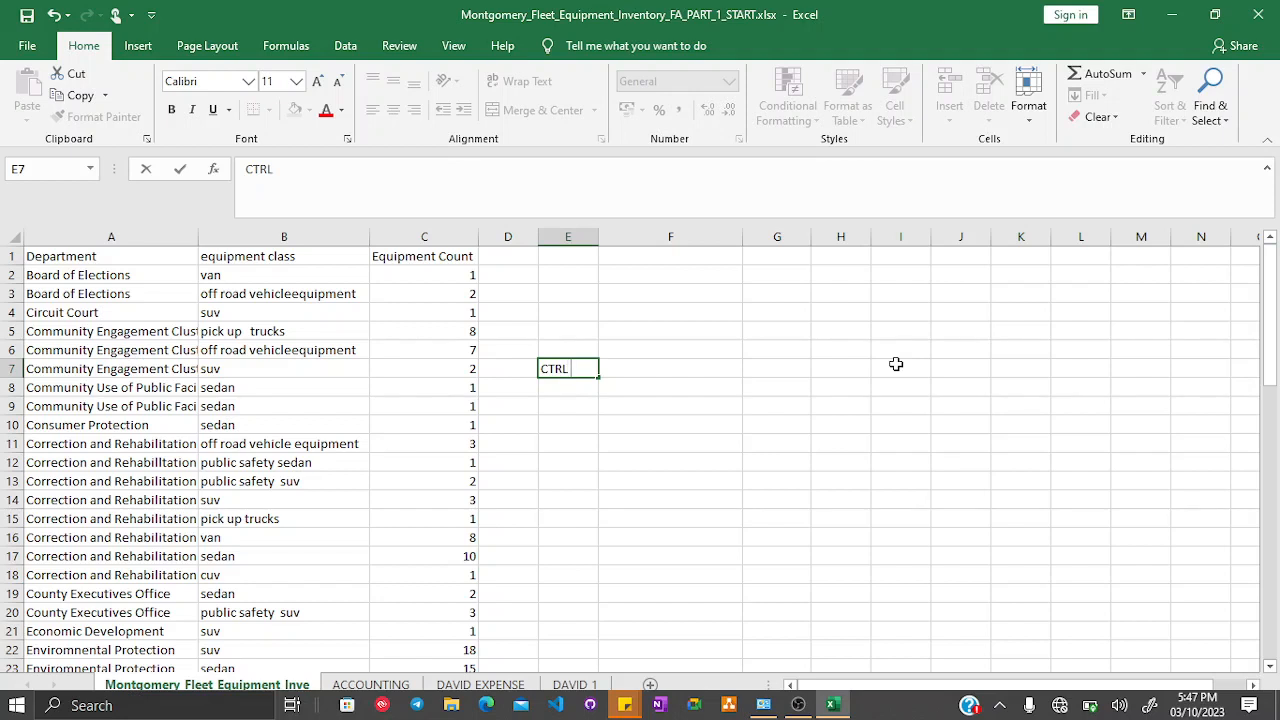
type("H")
key("ctrl+Return")
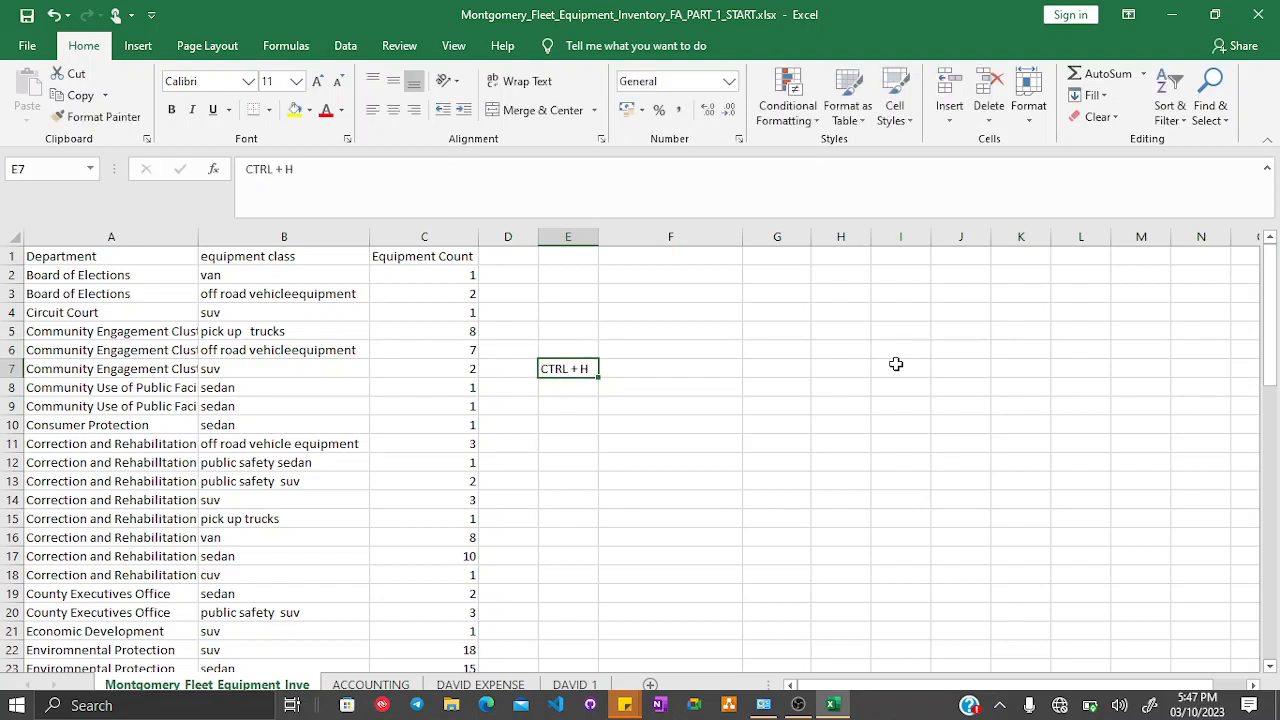
key("Down")
key("Up")
key("Down")
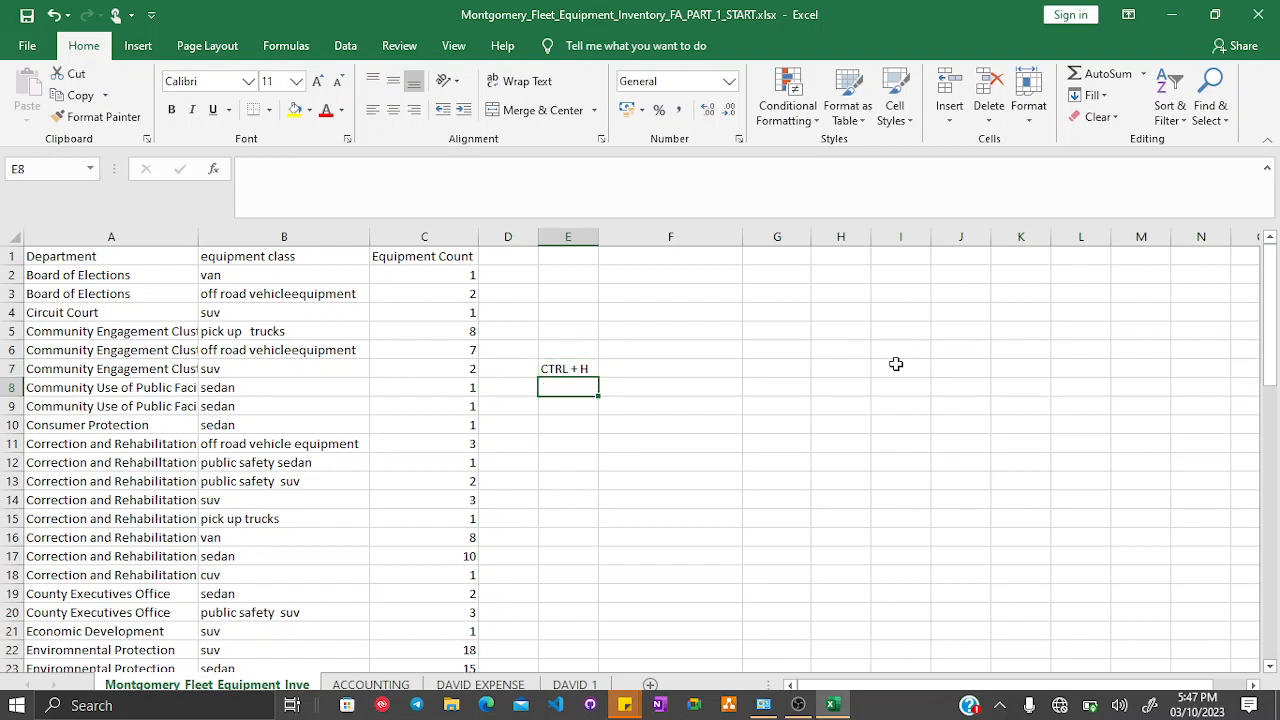
- Open Find and Replace and clear both the Find what and Replace with fields
key("ctrl+h")
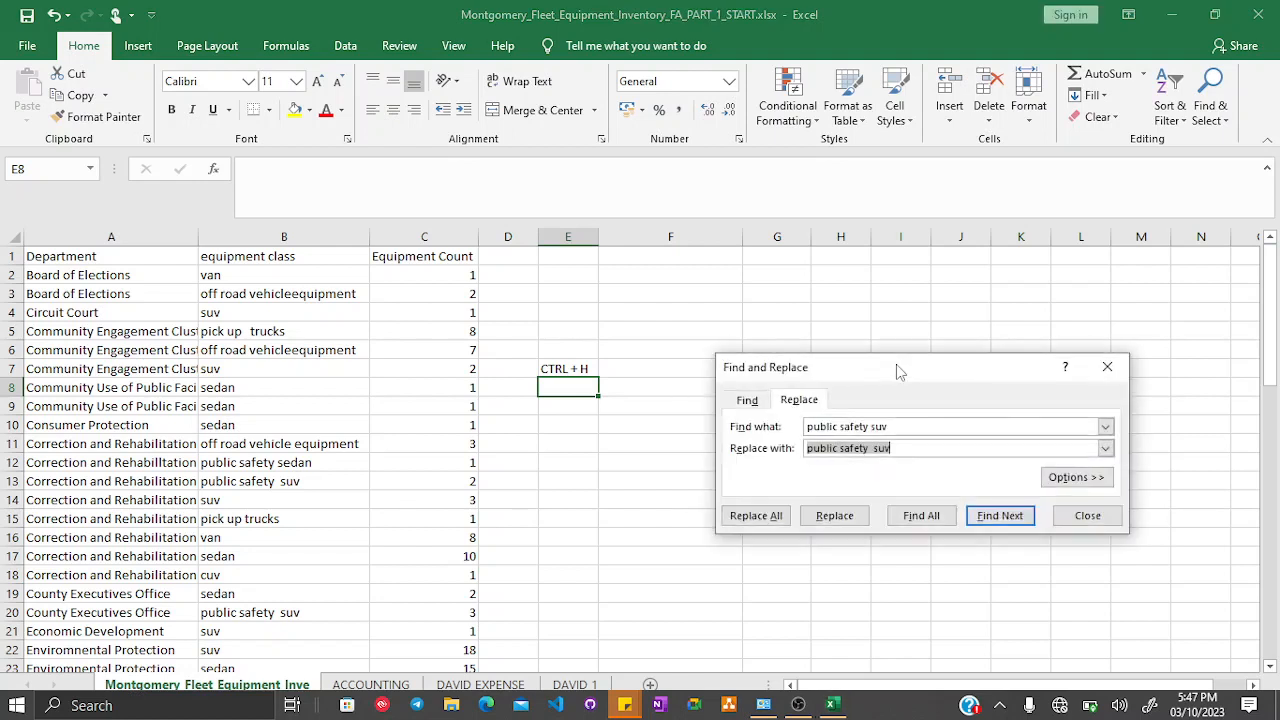
key("BackSpace")
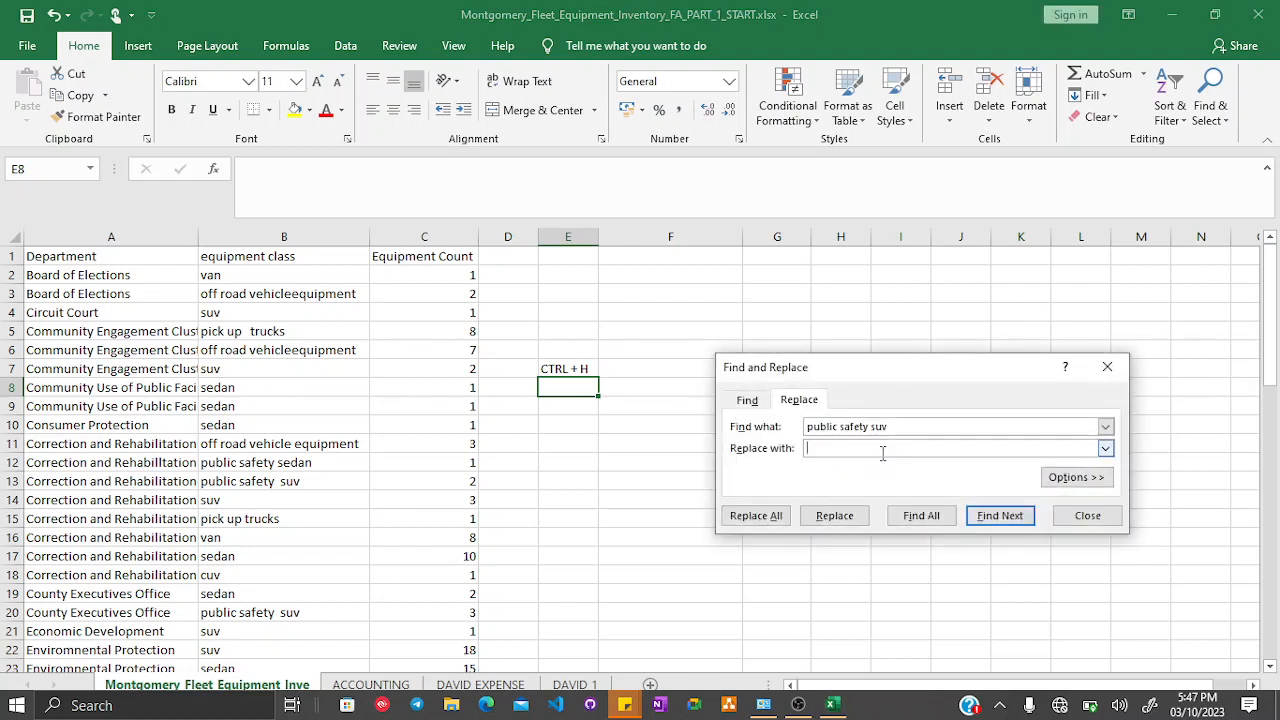
left_click(911, 428)
key("BackSpace")
key("BackSpace")
key("BackSpace")
key("BackSpace")
key("BackSpace")
key("BackSpace")
key("BackSpace")
key("BackSpace")
key("BackSpace")
key("BackSpace")
key("BackSpace")
key("BackSpace")
key("BackSpace")
key("BackSpace")
key("BackSpace")
key("BackSpace")
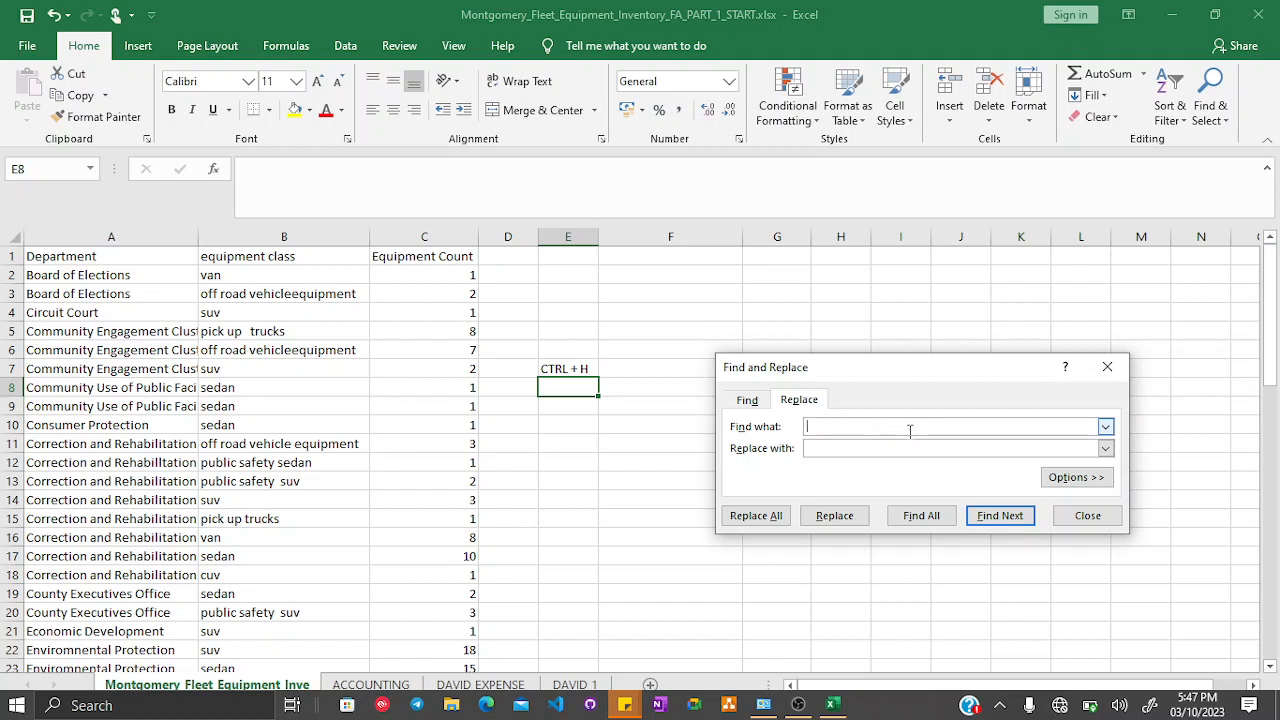
left_click_drag(911, 363, 657, 356)
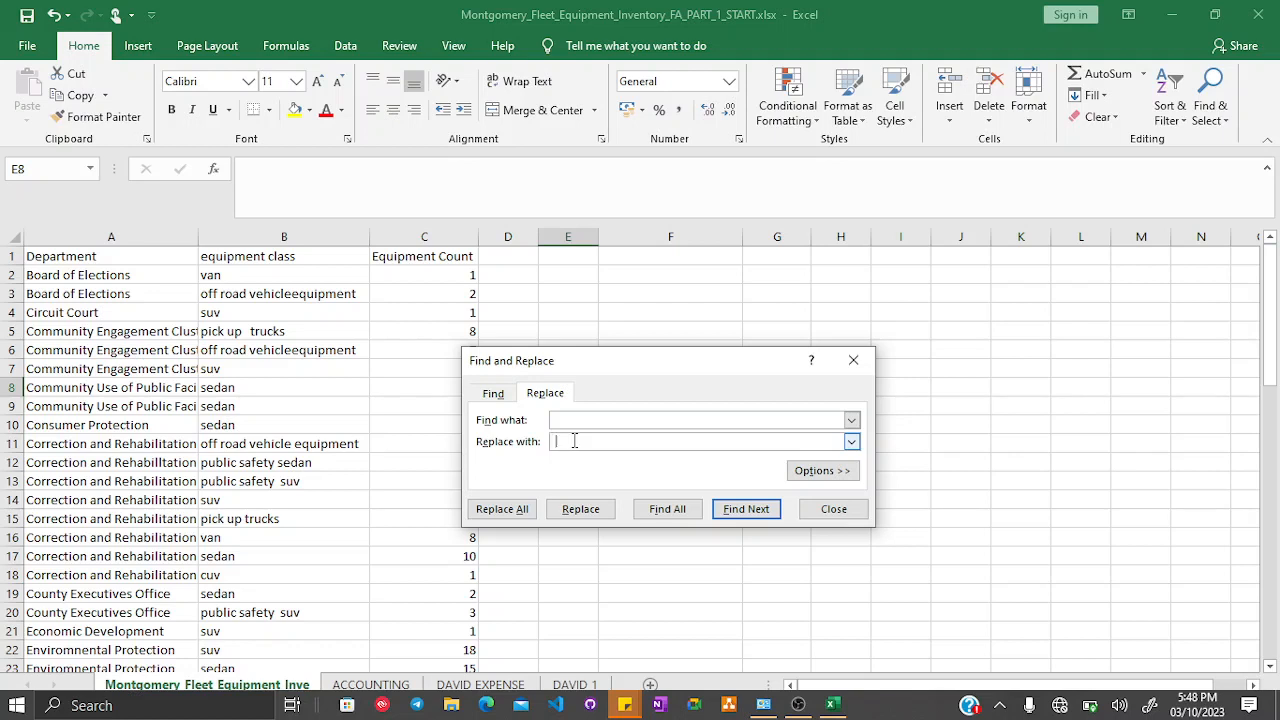
- Run Replace All with the current Find and Replace entries and close the dialog
left_click(517, 510)
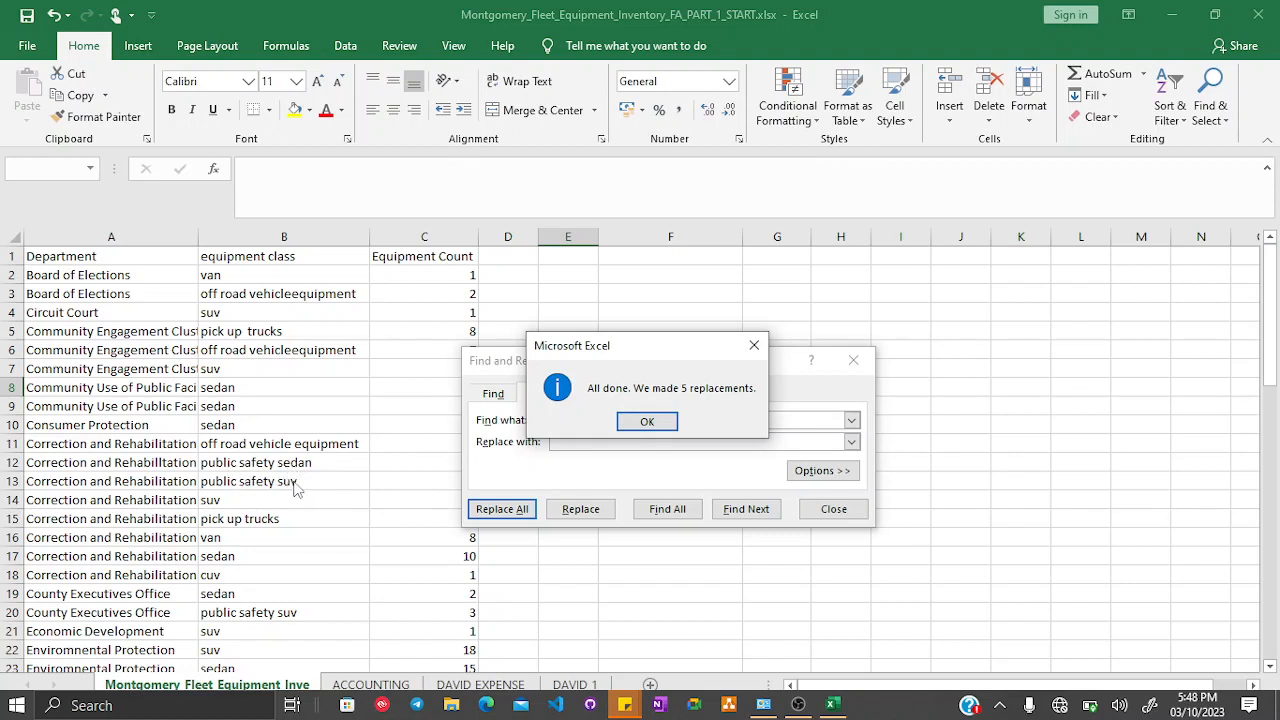
left_click(647, 422)
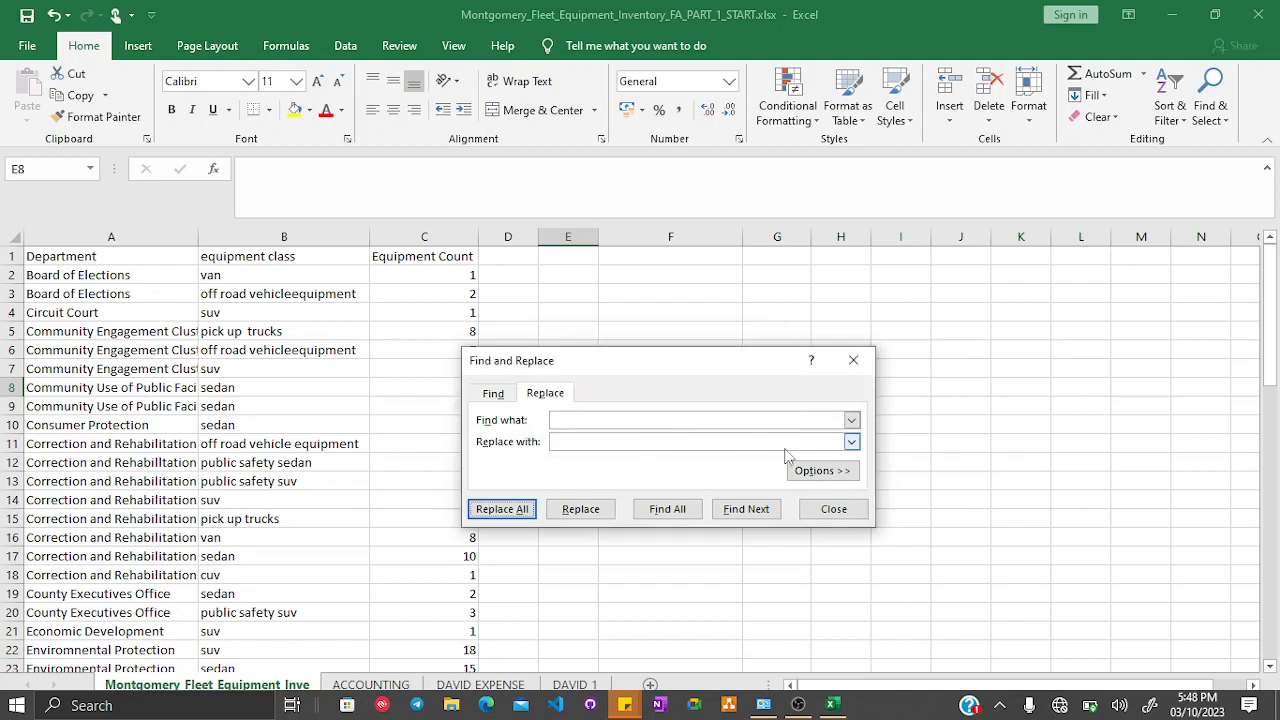
left_click(831, 509)
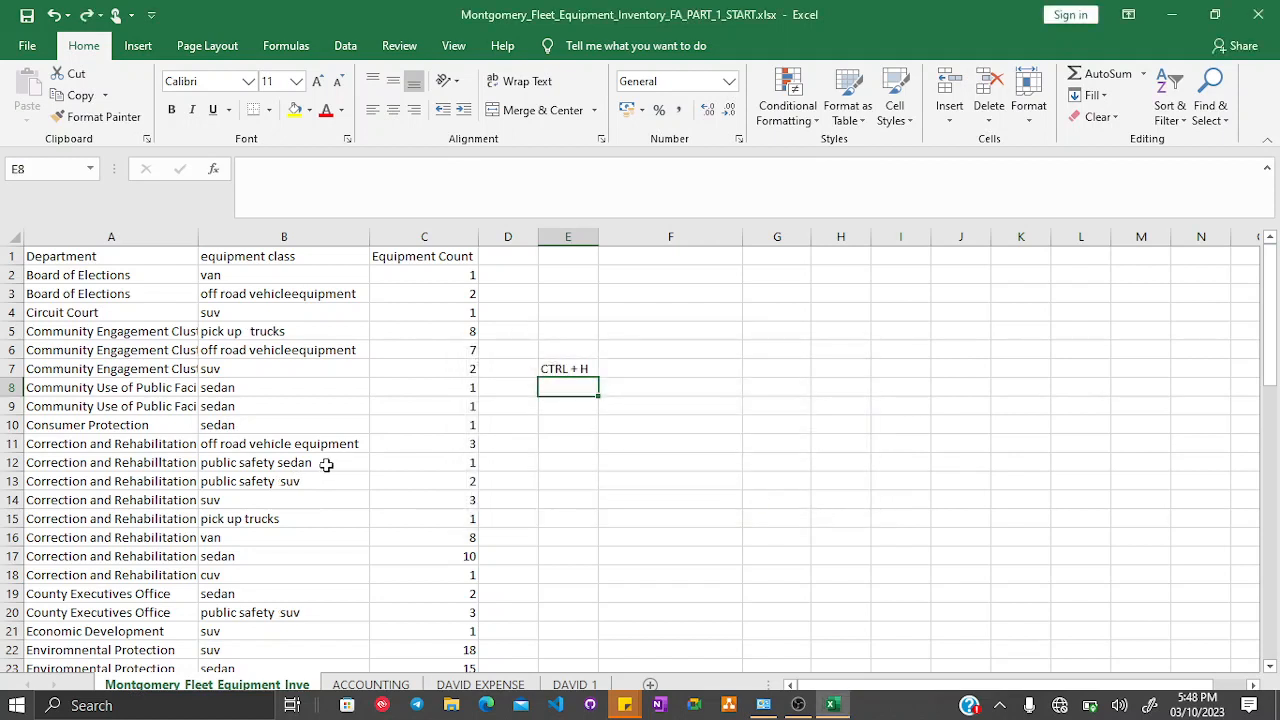
- Open cell B13 for editing to examine the extra space in its equipment class
left_click(286, 483)
double_click(286, 483)
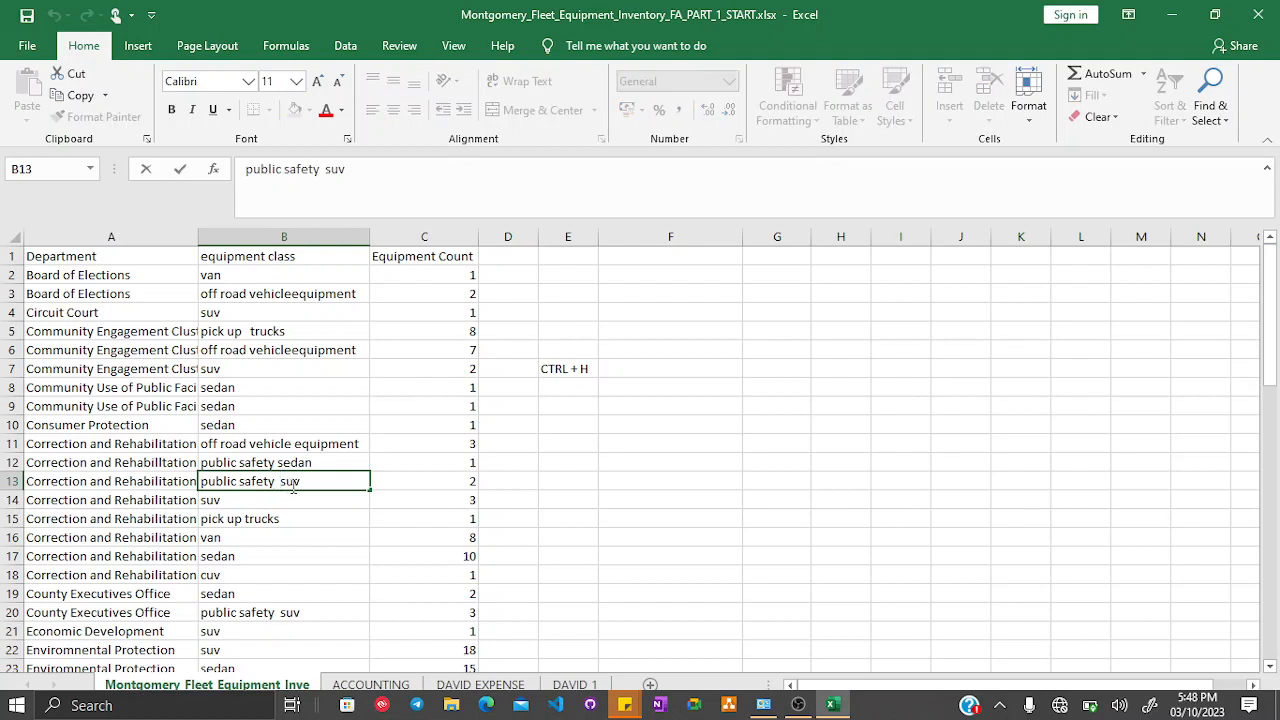
key("BackSpace")
key("BackSpace")
left_click(403, 466)
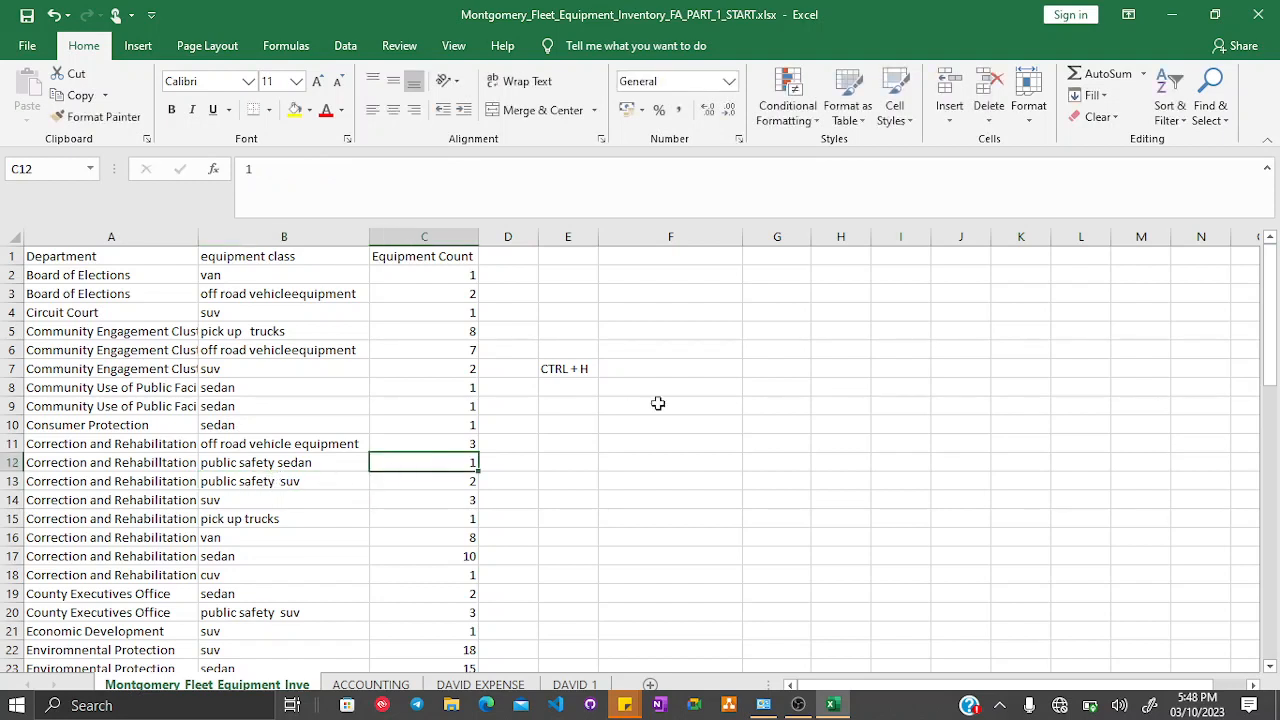
- Replace all double spaces on the sheet with single spaces and close Find and Replace
key("ctrl+h")
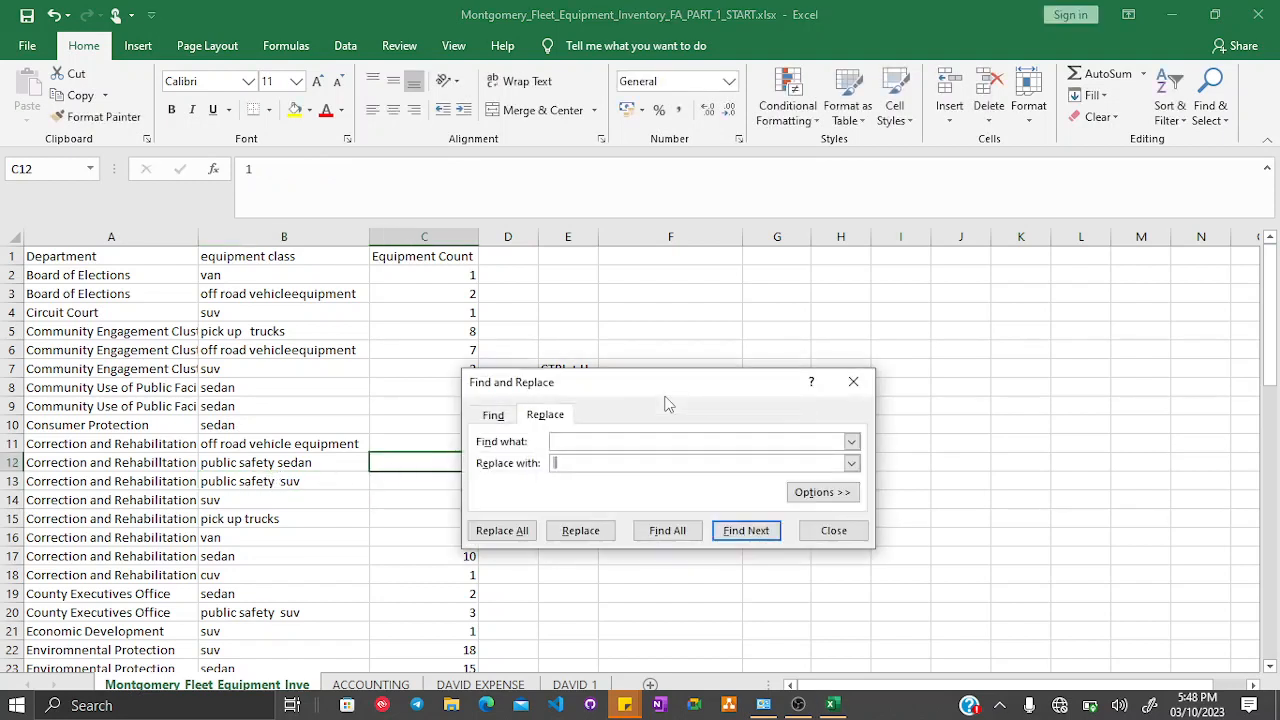
left_click(605, 460)
key("Return")
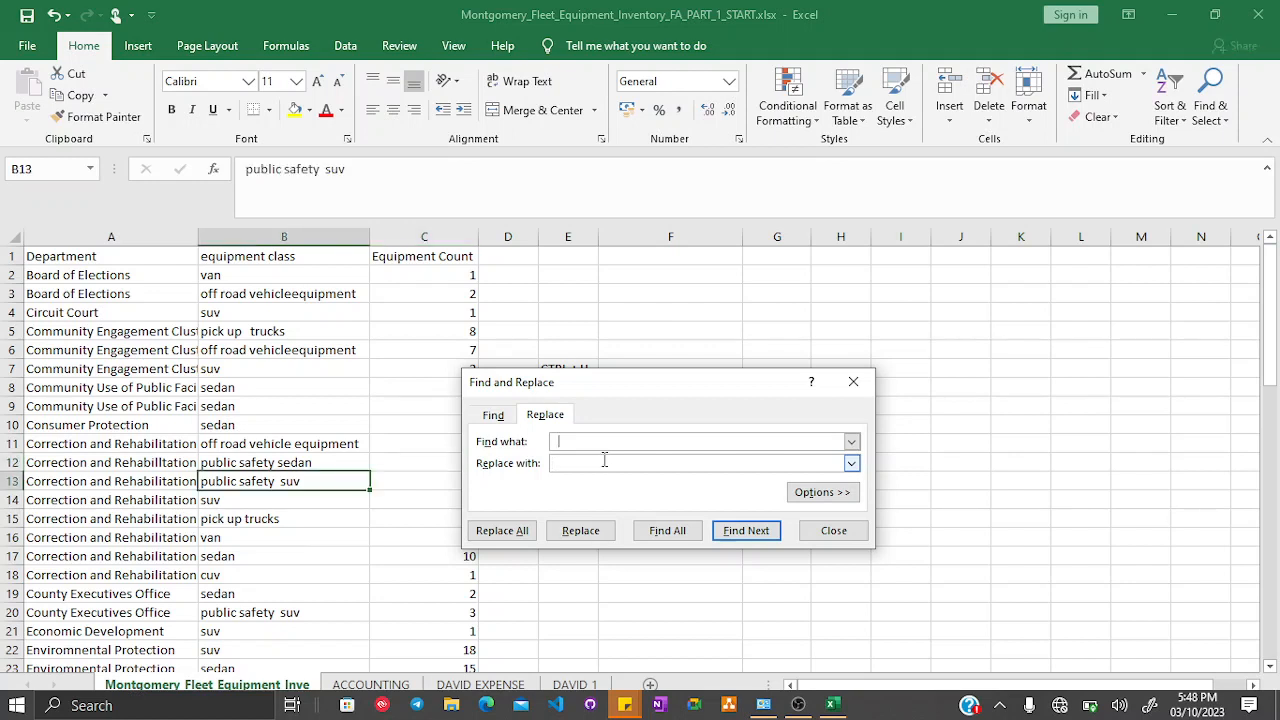
left_click(534, 532)
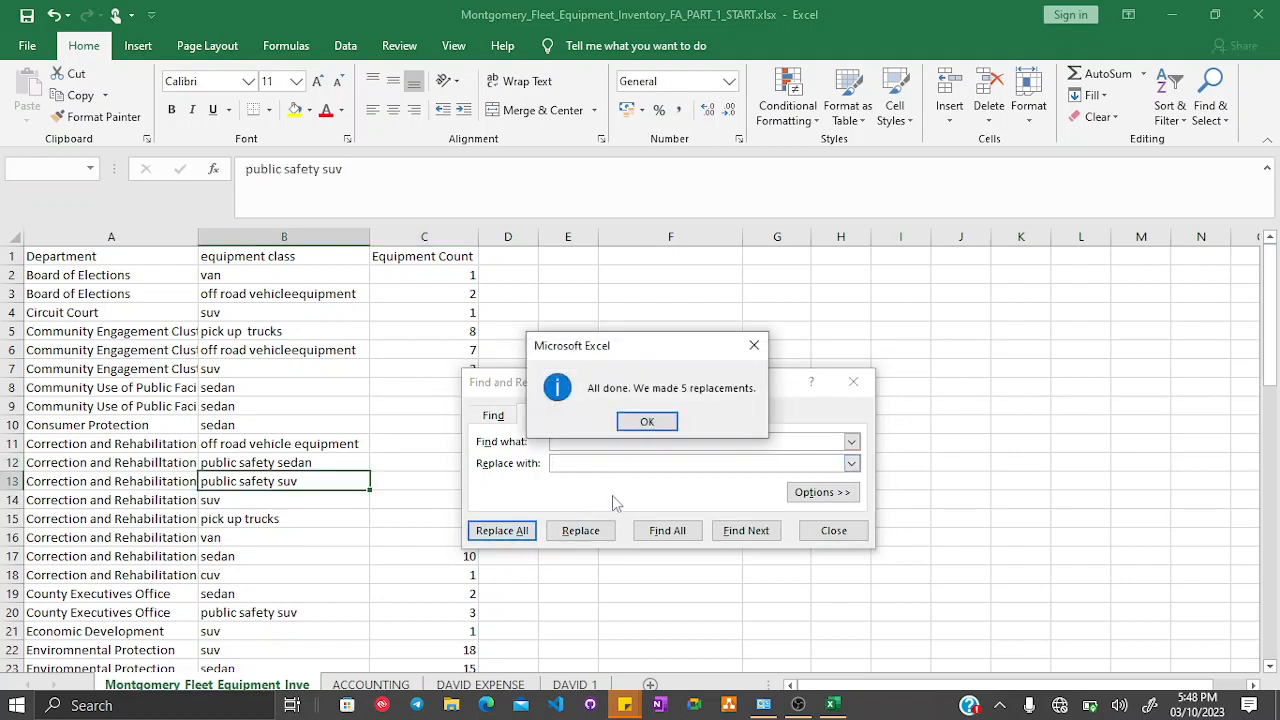
left_click(647, 422)
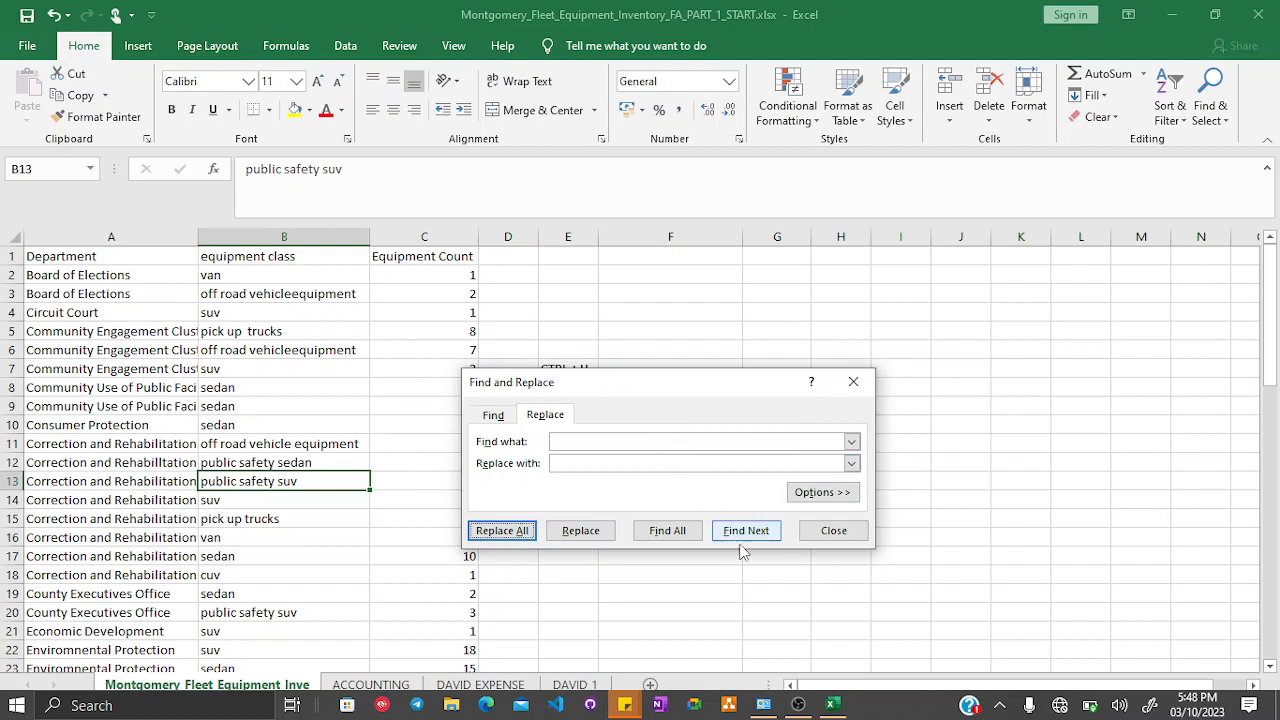
left_click(815, 530)
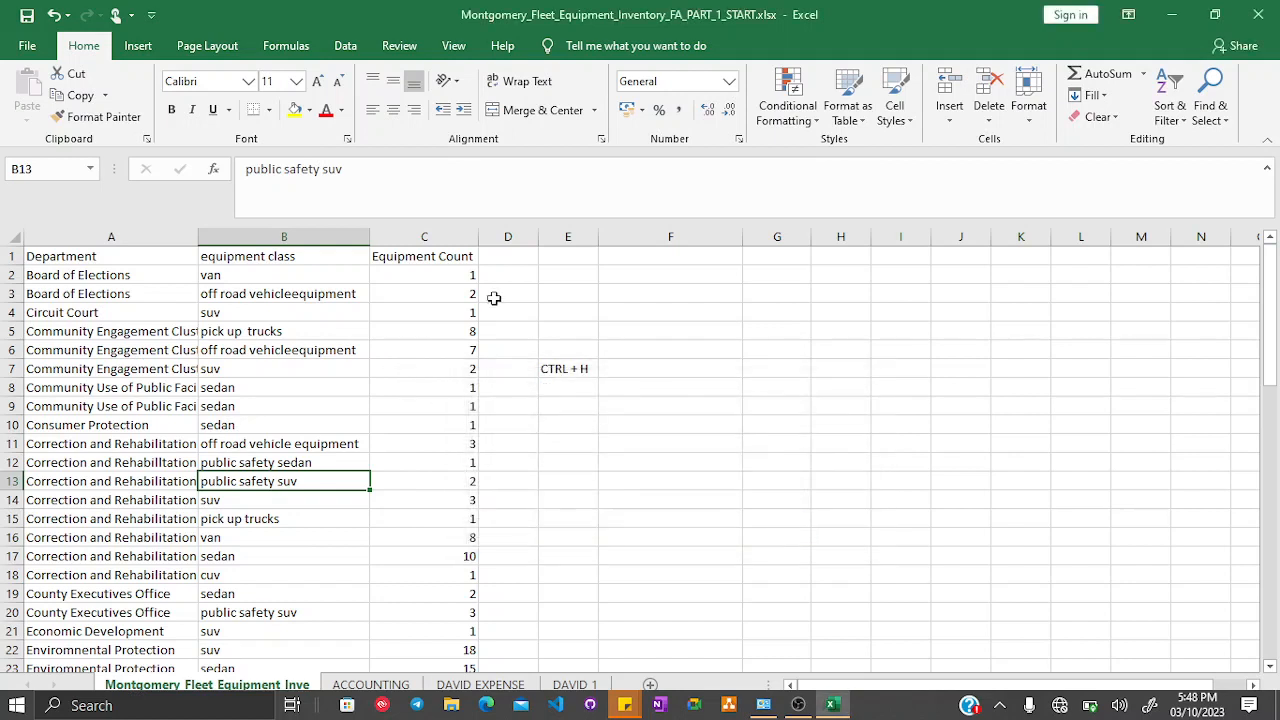
left_click(432, 229)
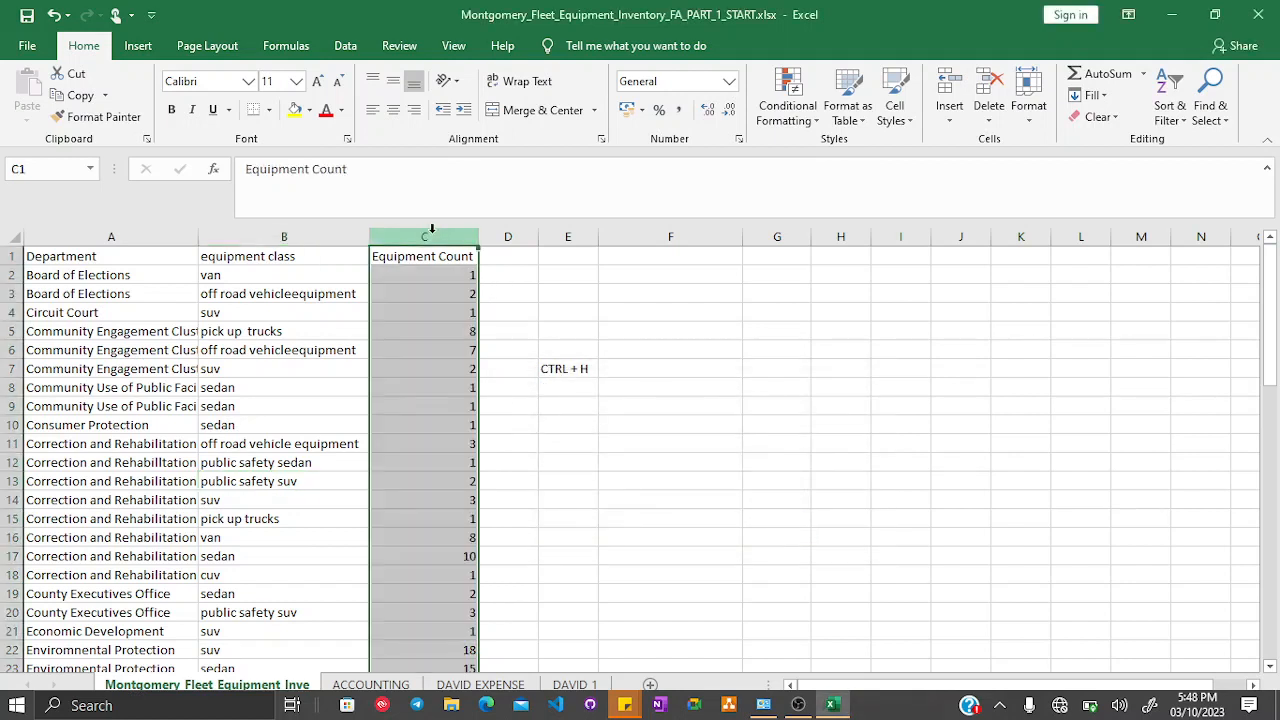
right_click(432, 229)
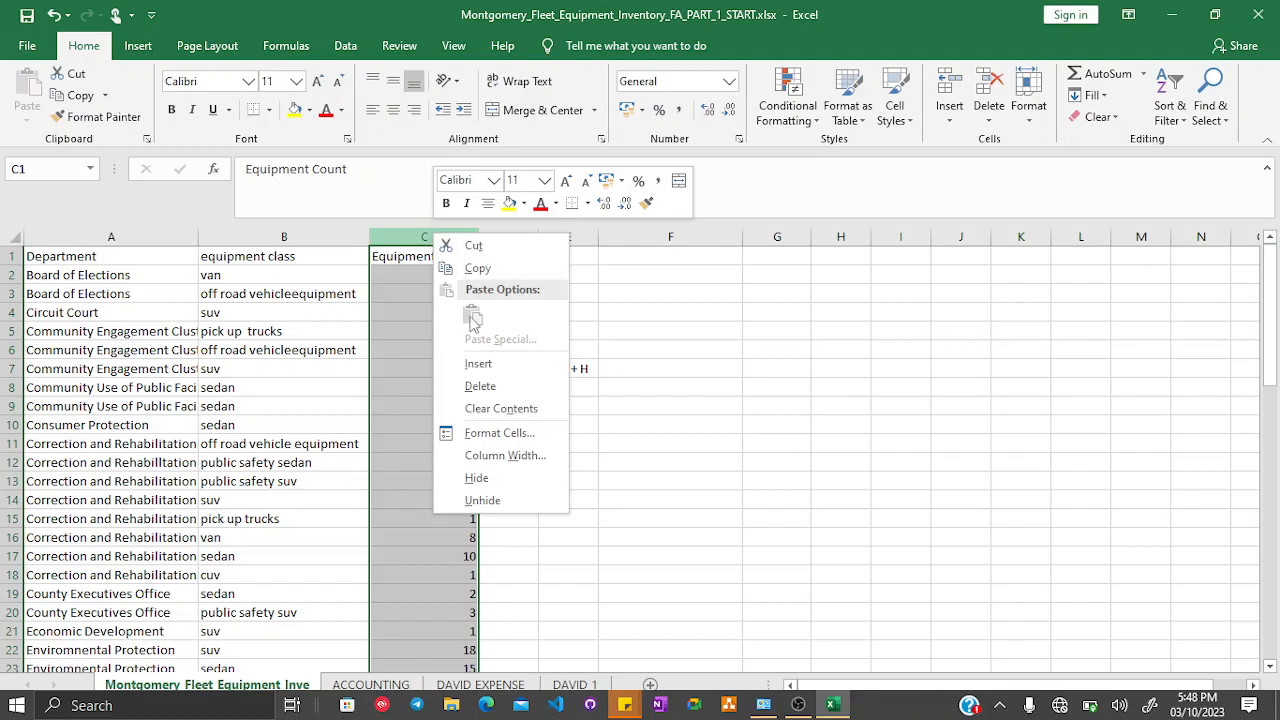
left_click(471, 366)
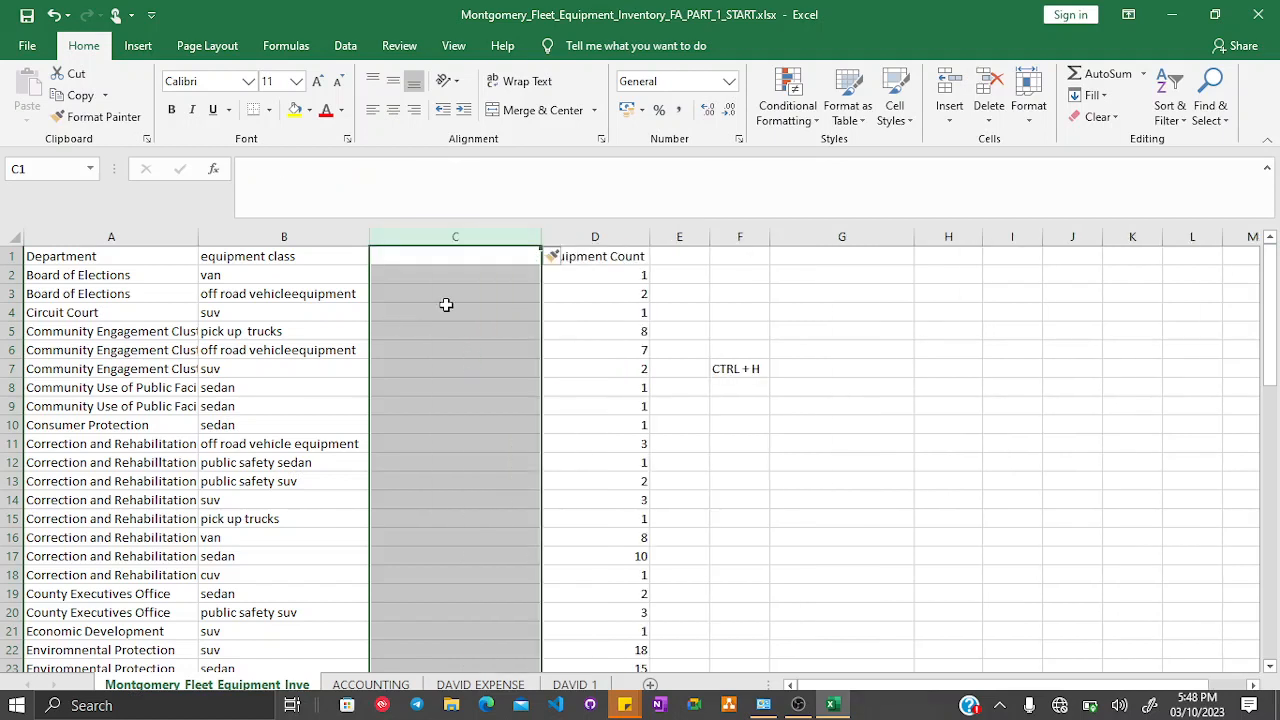
key("ctrl+z")
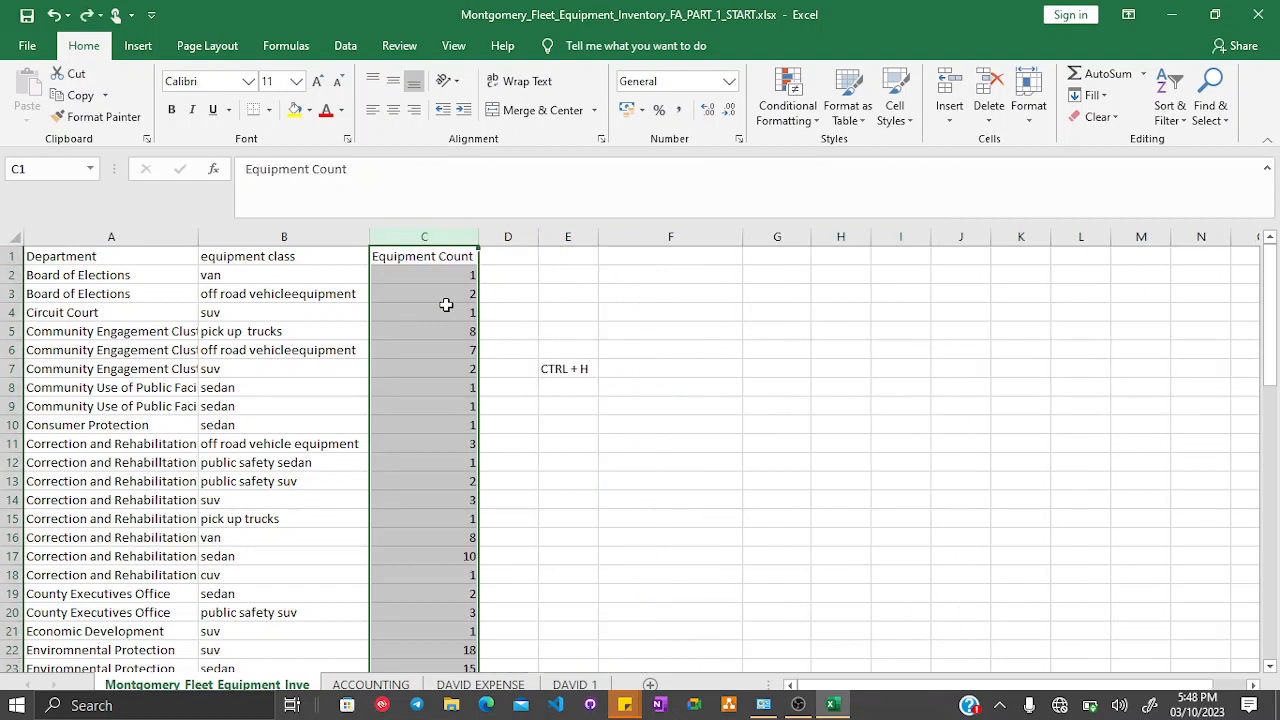
- Enter the formula =TRIM(B2) in cell G1
left_click(780, 252)
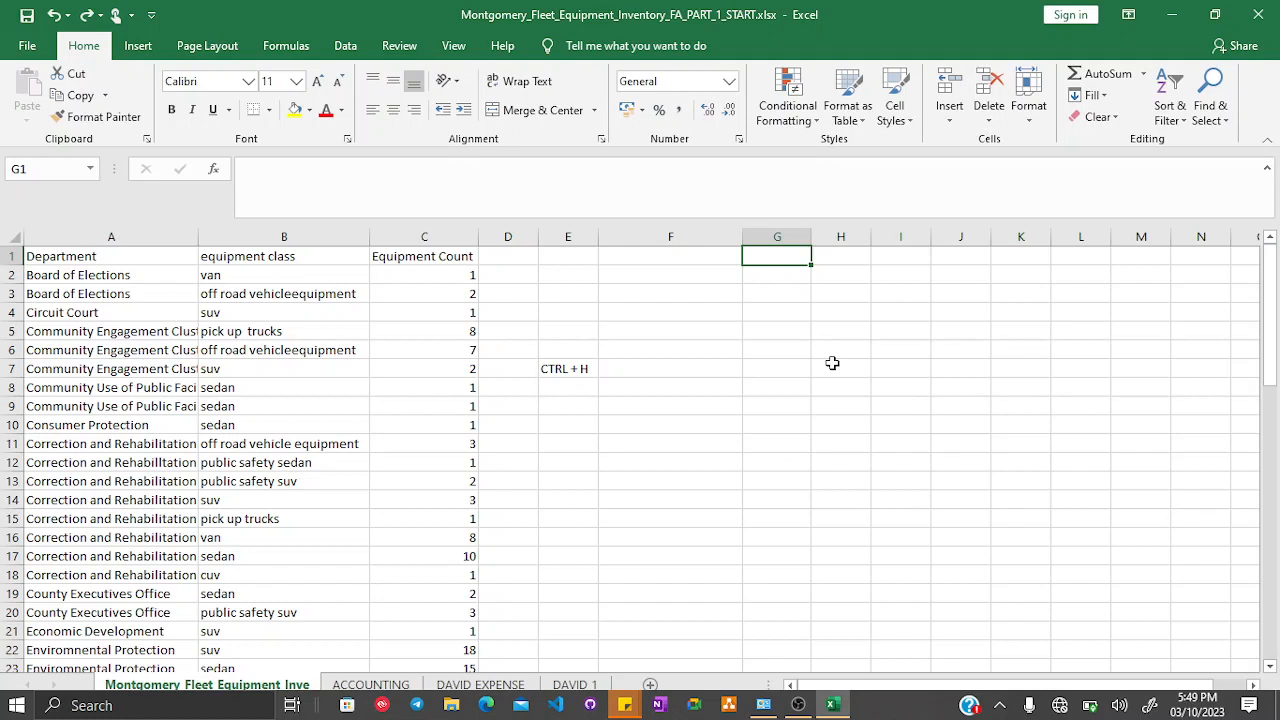
type("=")
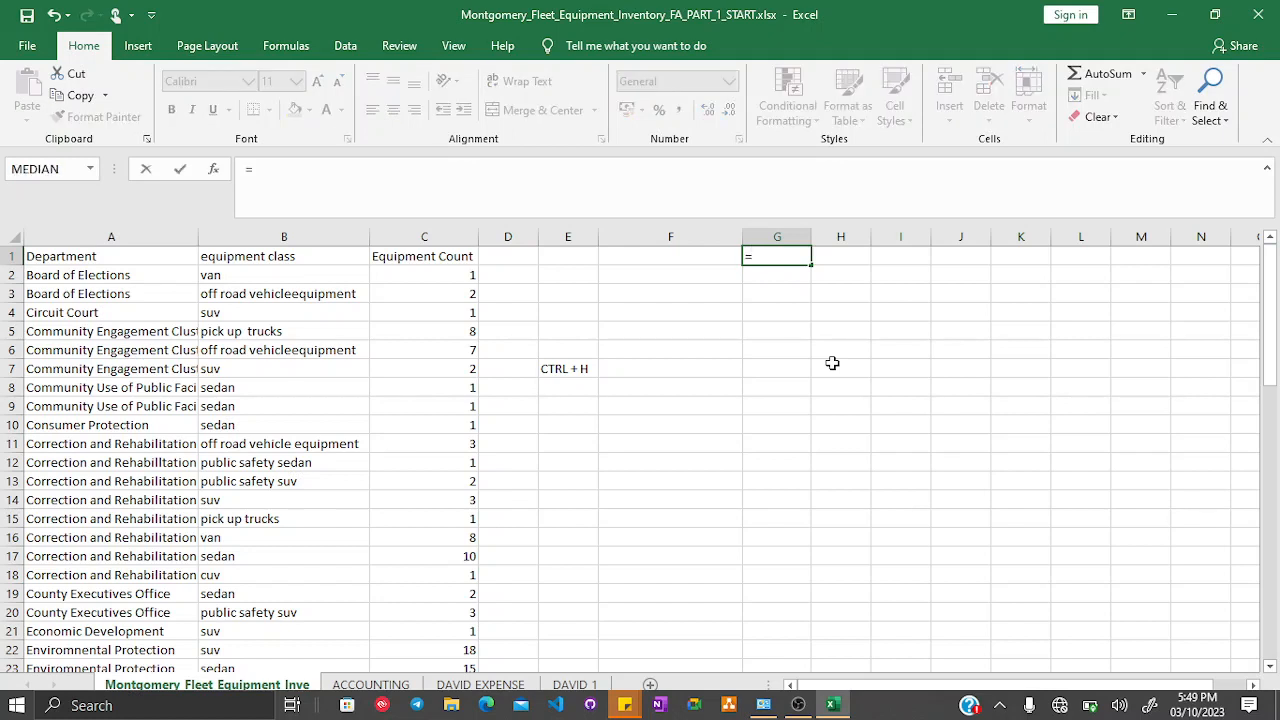
type("TRIM")
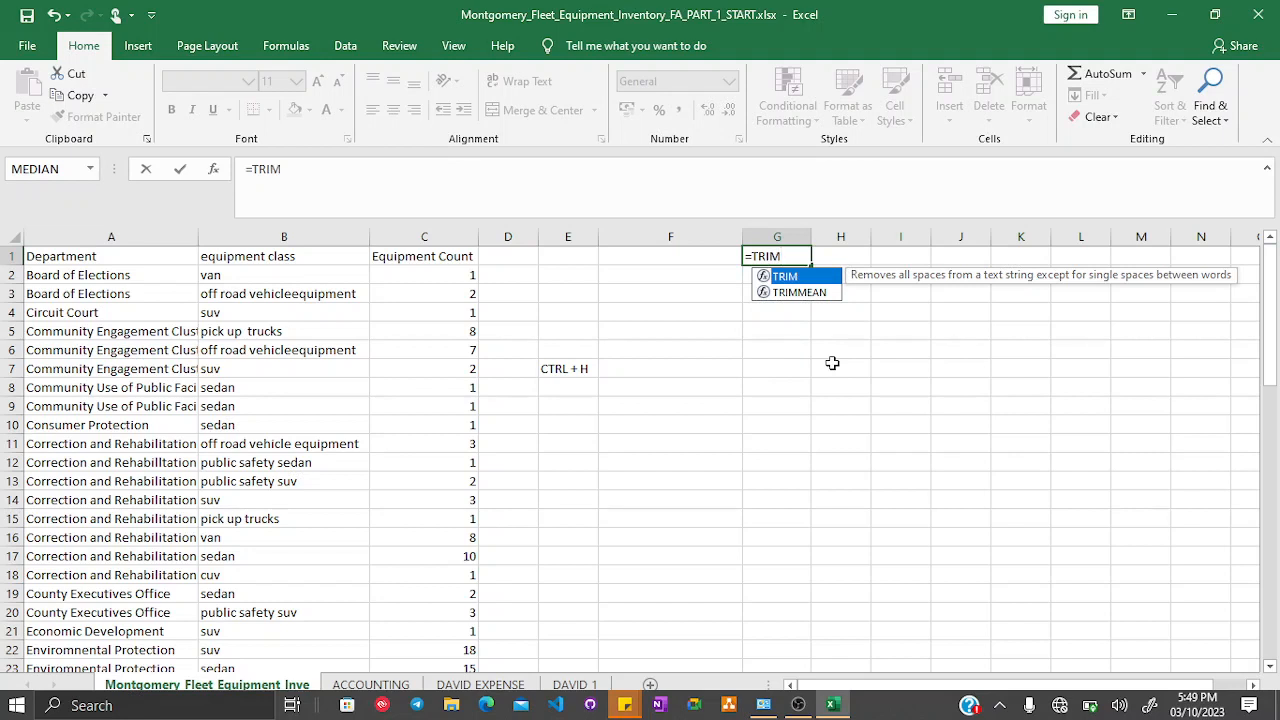
type("()")
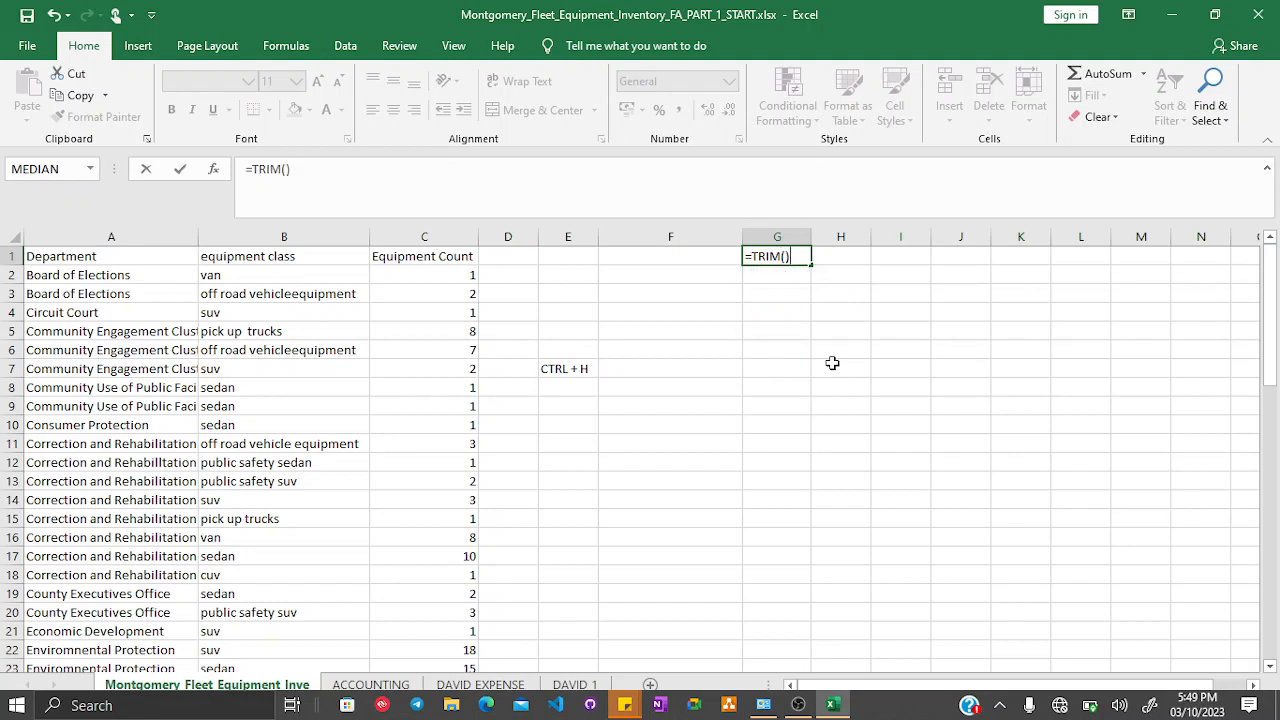
key("Return")
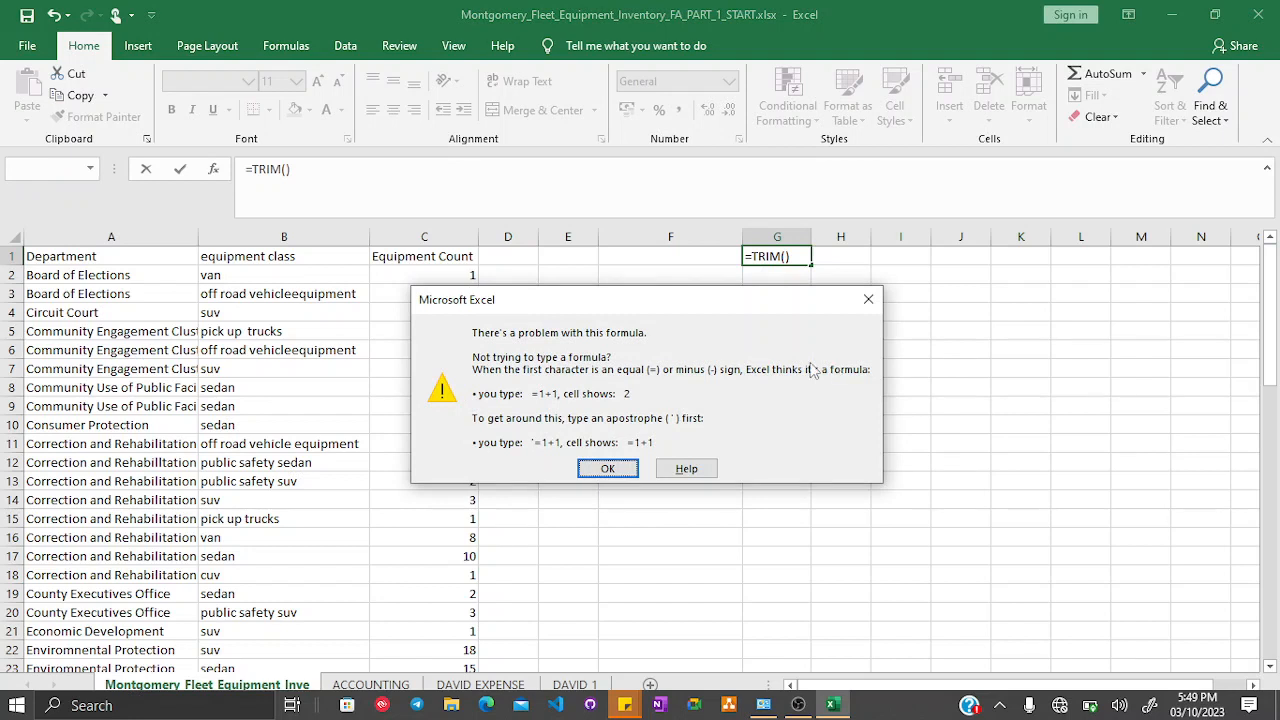
left_click(608, 468)
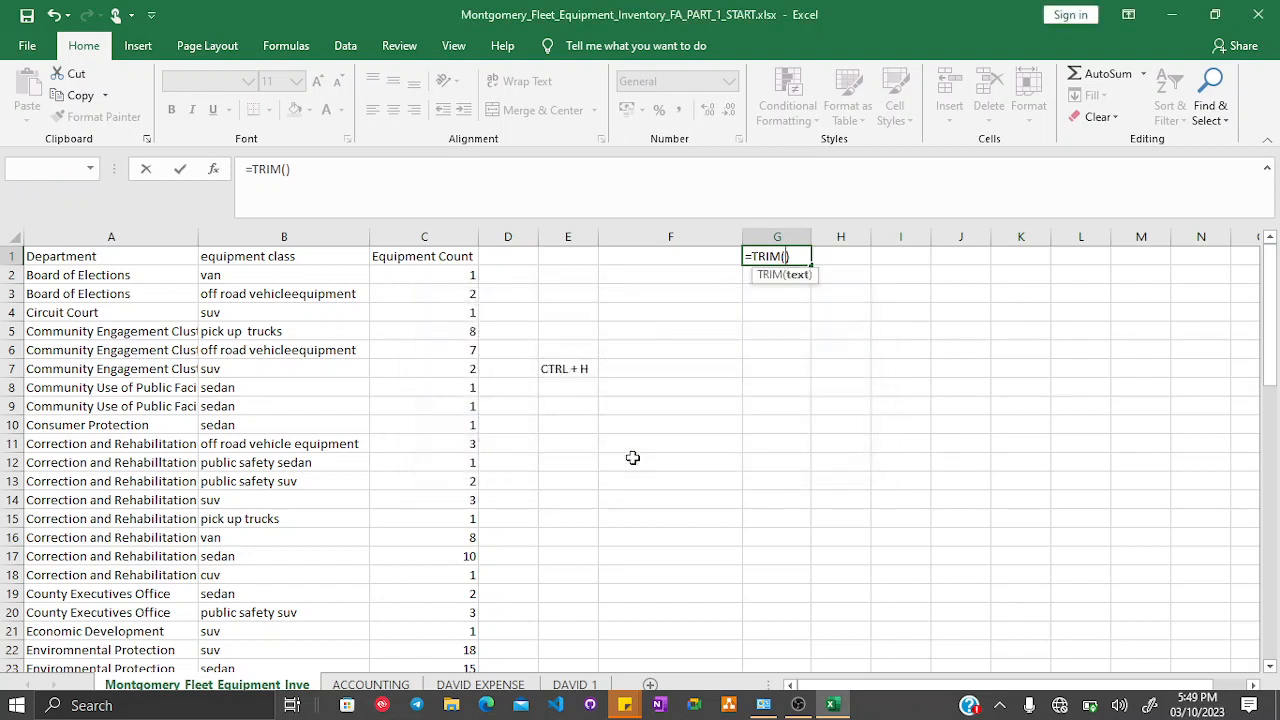
left_click(242, 272)
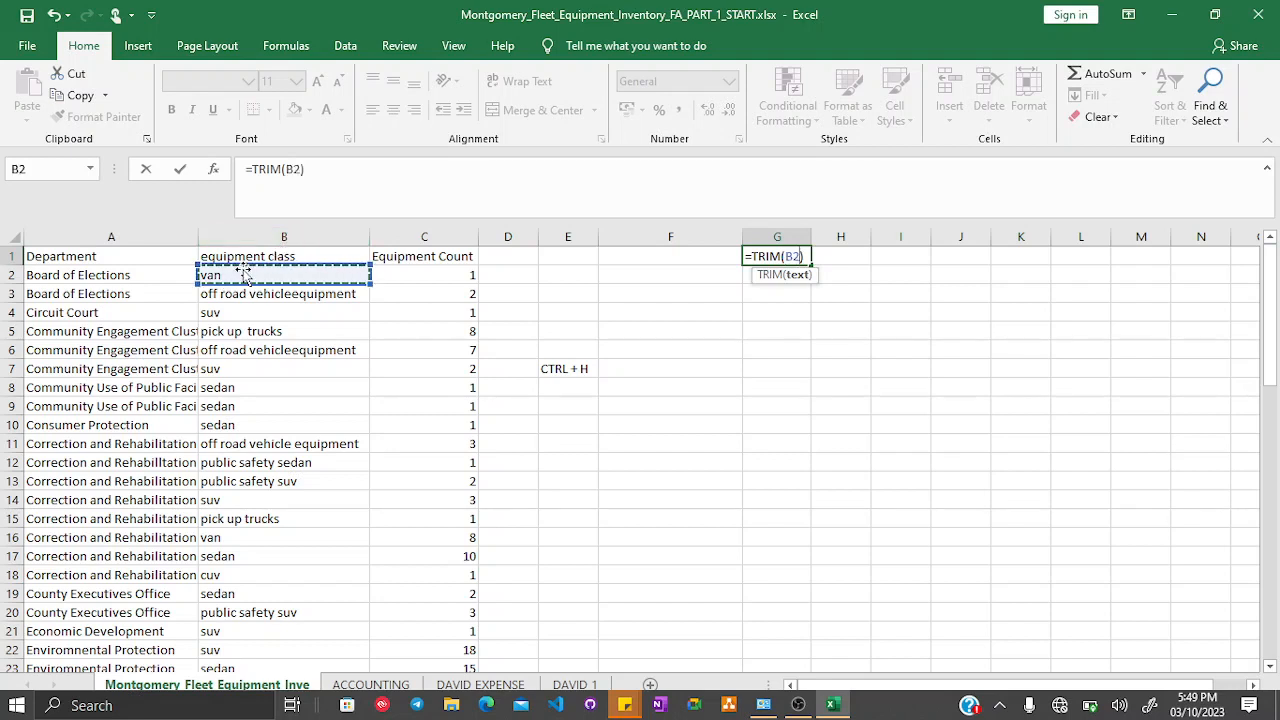
key("Return")
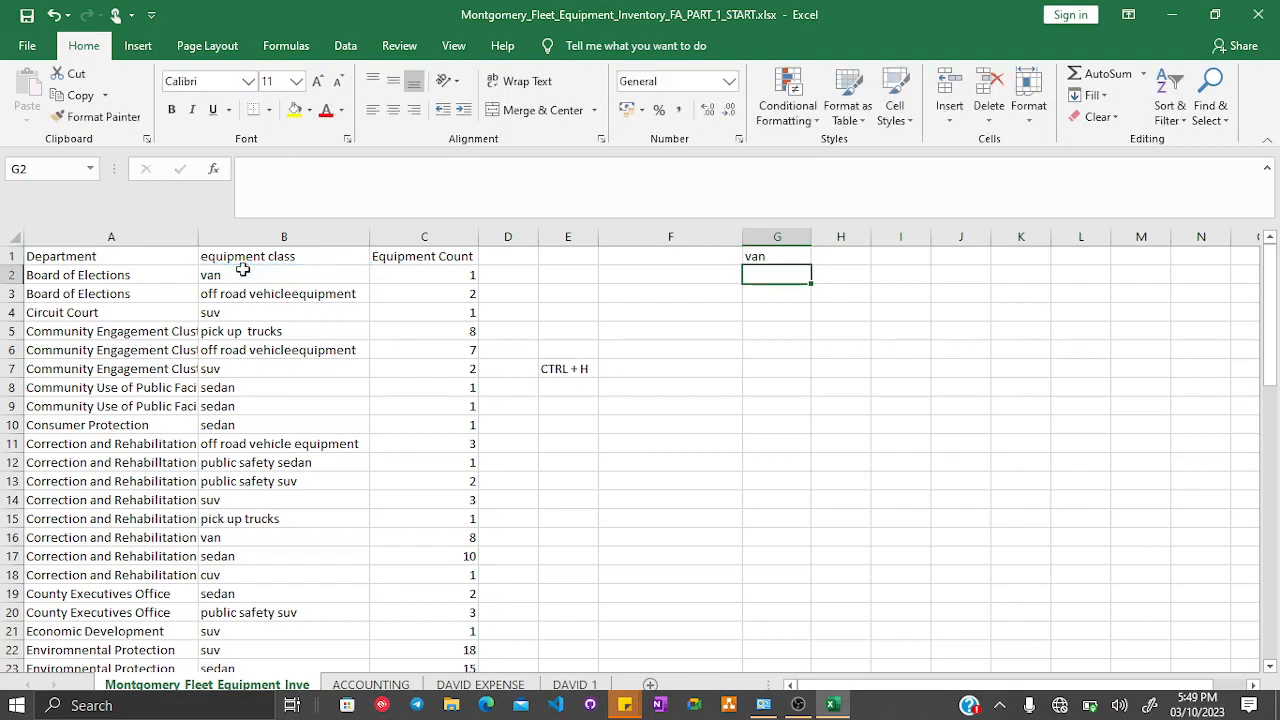
- Fill the TRIM formula down column G through the data rows and autofit column G's width
left_click(775, 259)
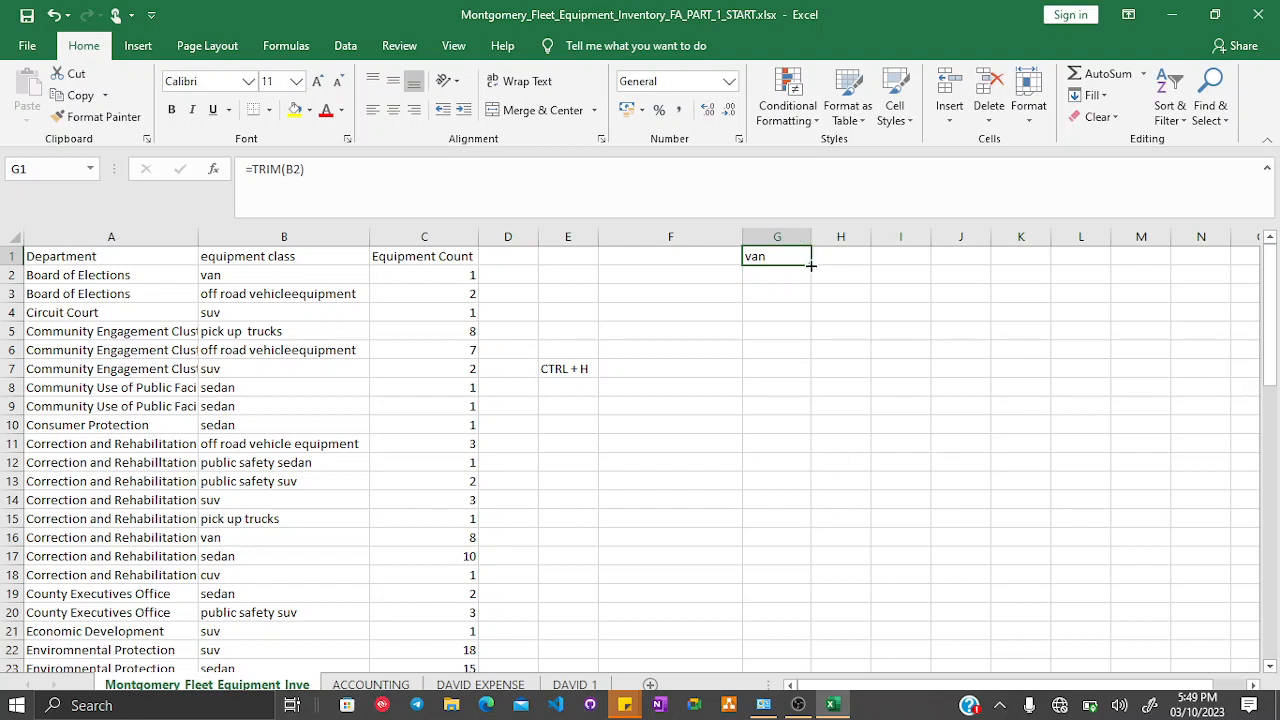
left_click_drag(810, 265, 768, 655)
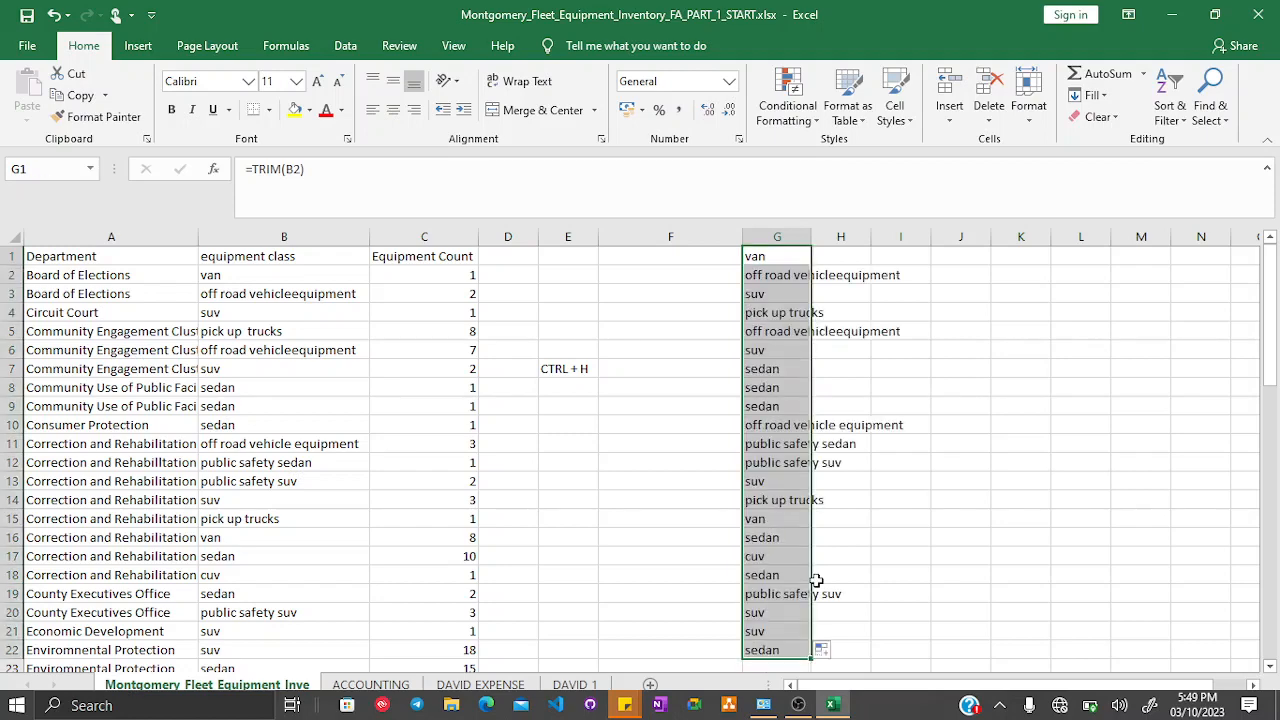
scroll(818, 580, "down", 6)
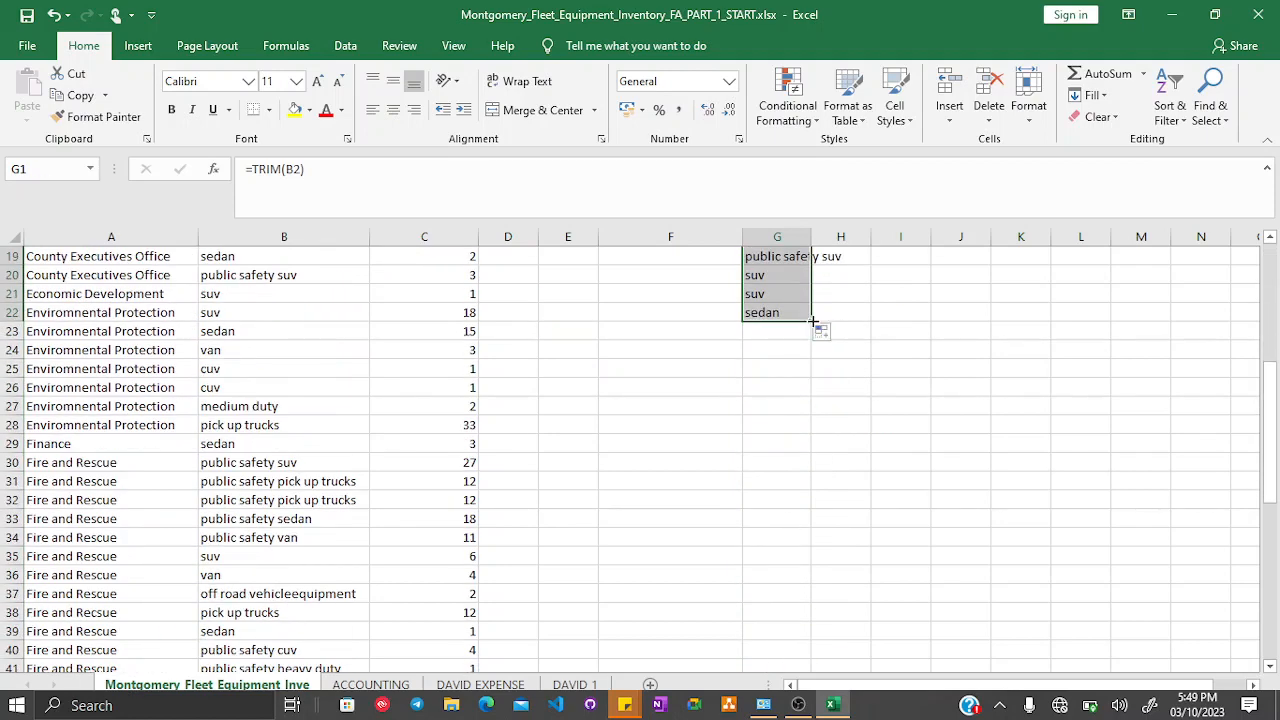
left_click_drag(812, 322, 771, 544)
scroll(745, 402, "up", 14)
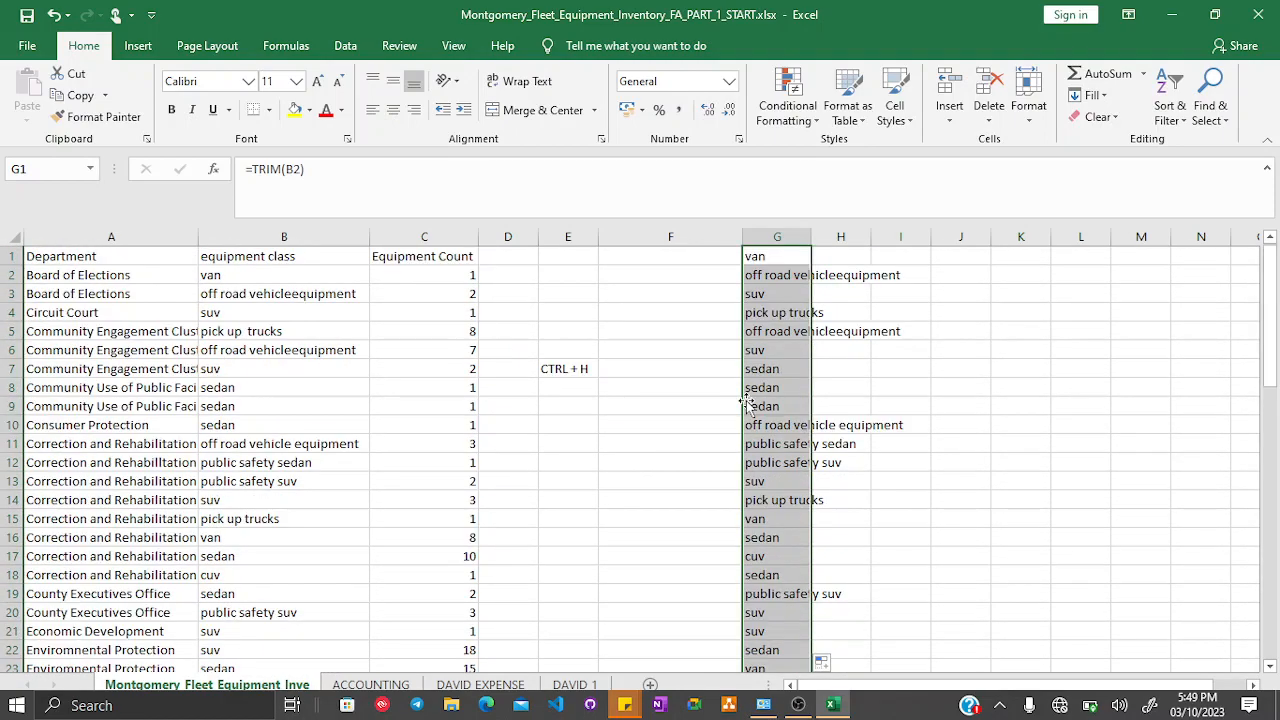
double_click(811, 240)
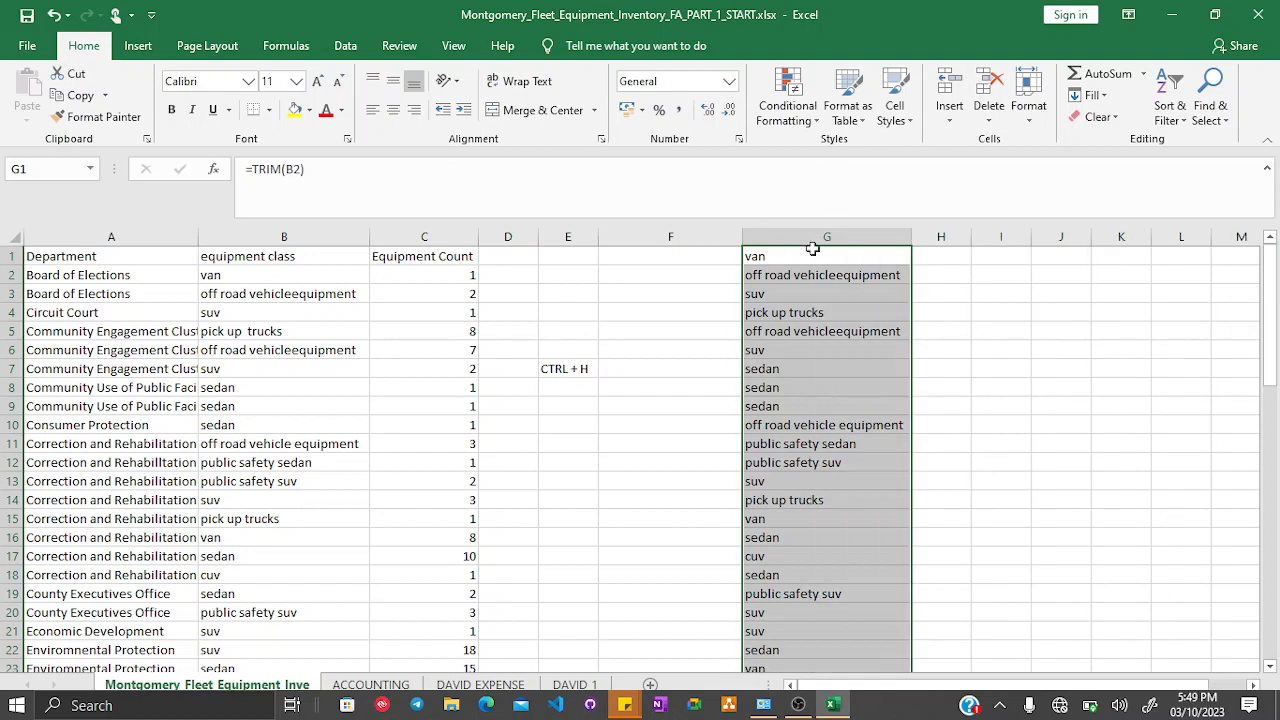
- Compare the trimmed values in column G with the original equipment classes in column B
left_click(785, 480)
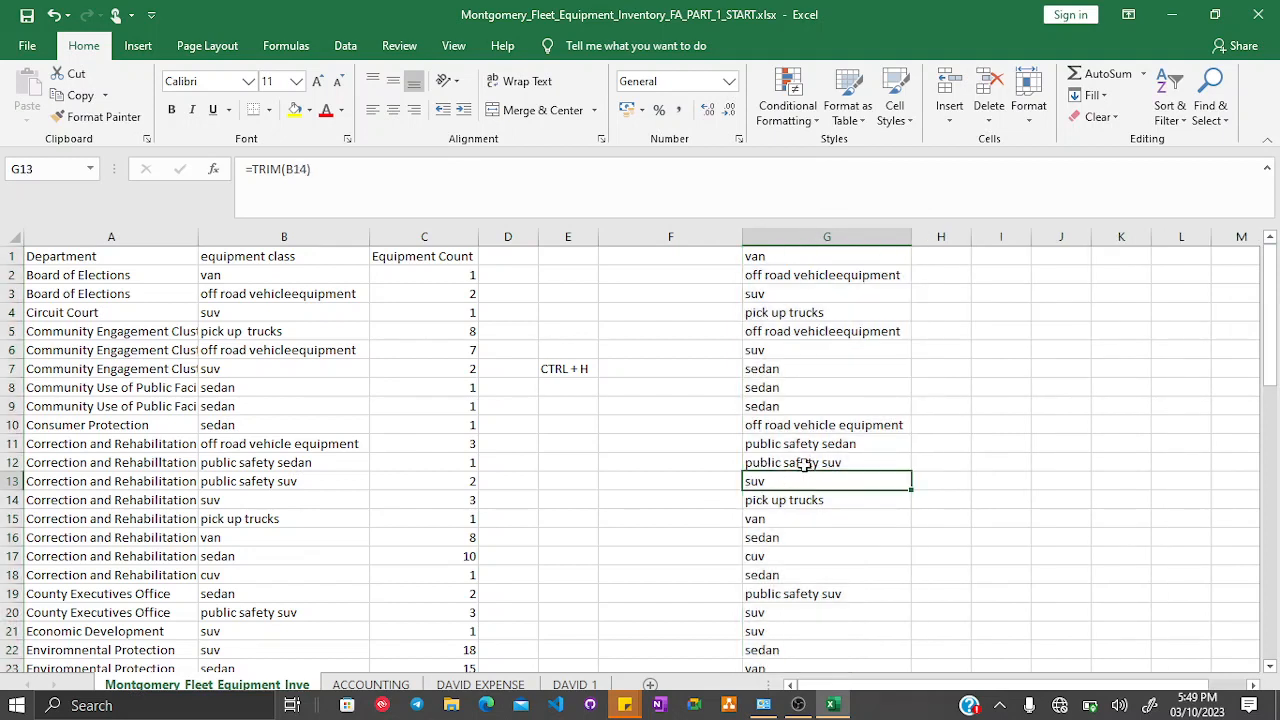
left_click(830, 465)
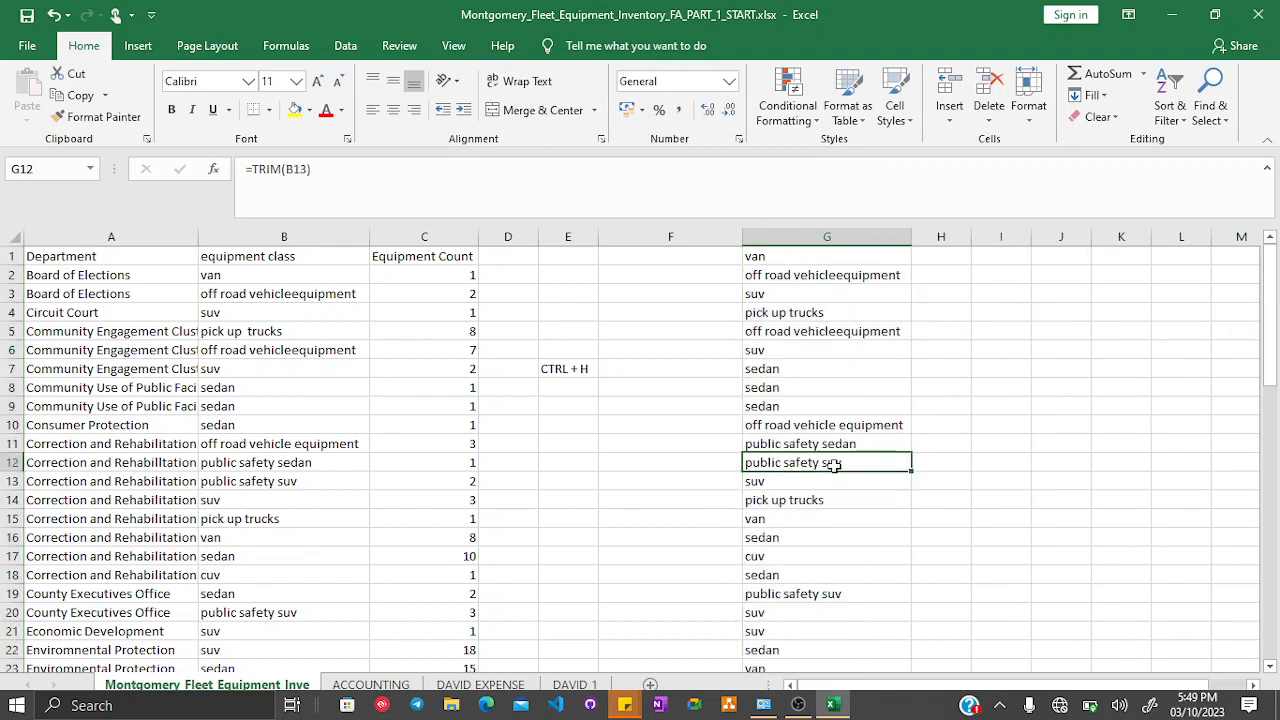
left_click(285, 483)
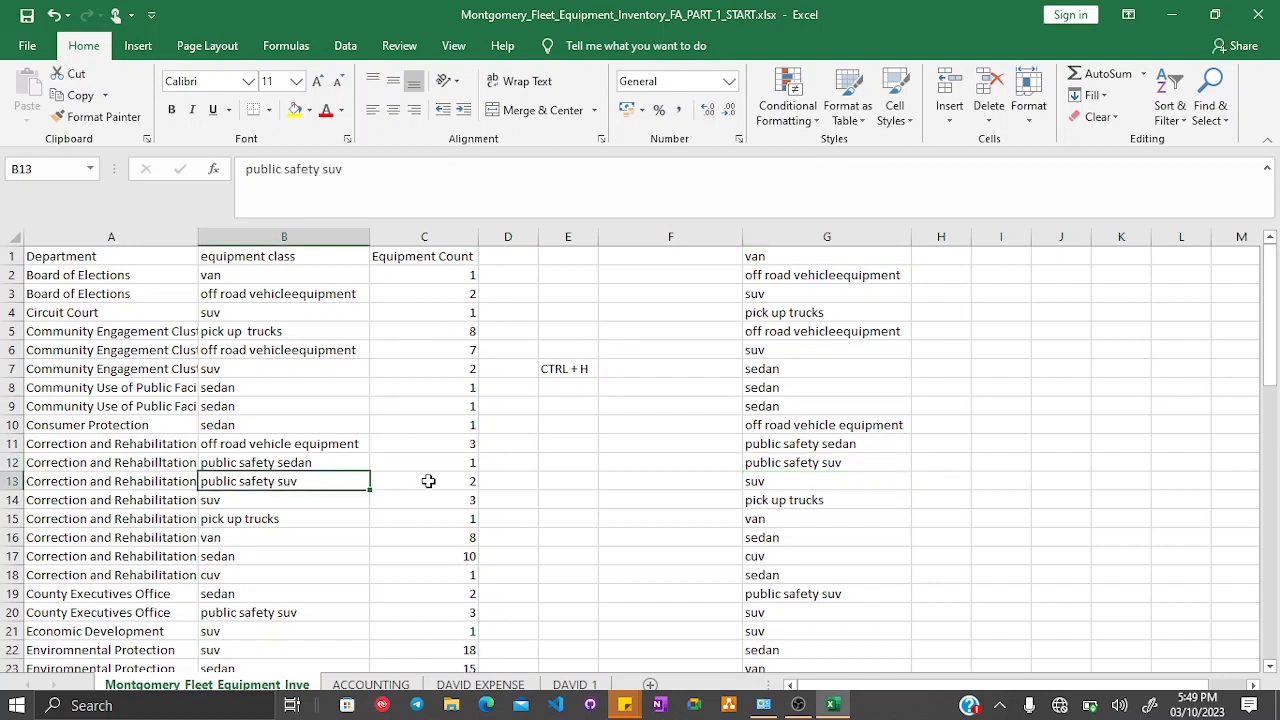
- Undo the TRIM formula, its fills, the column width change and the space replacement
key("ctrl+z")
key("ctrl+z")
key("ctrl+z")
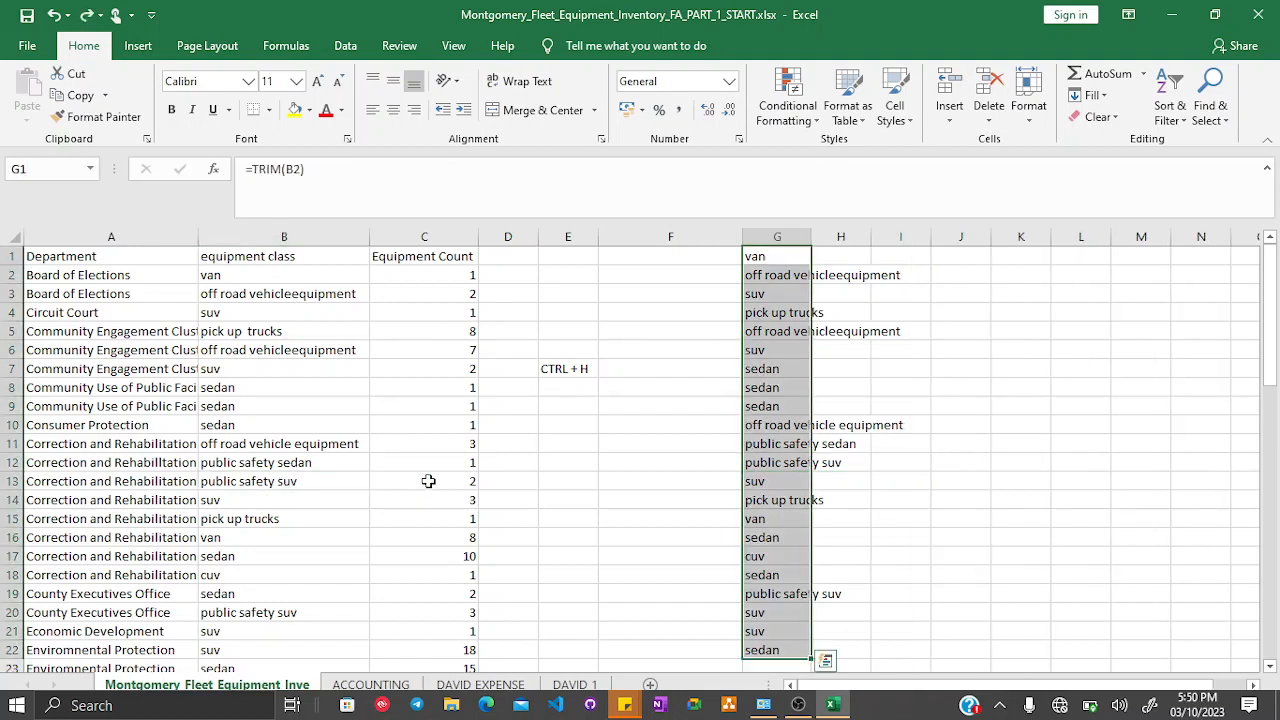
key("ctrl+z")
key("ctrl+z")
key("ctrl+z")
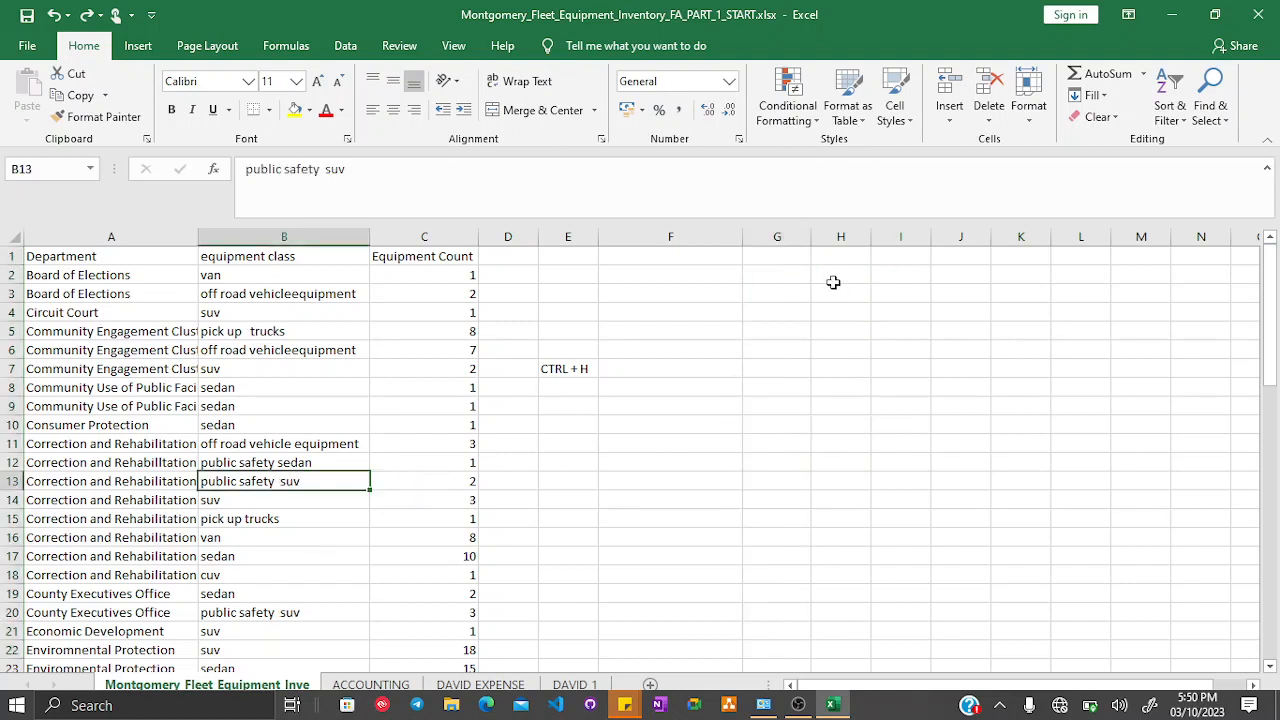
- Enter the formula =TRIM(B2) in cell G2, then clear the cell again
left_click(776, 274)
double_click(776, 274)
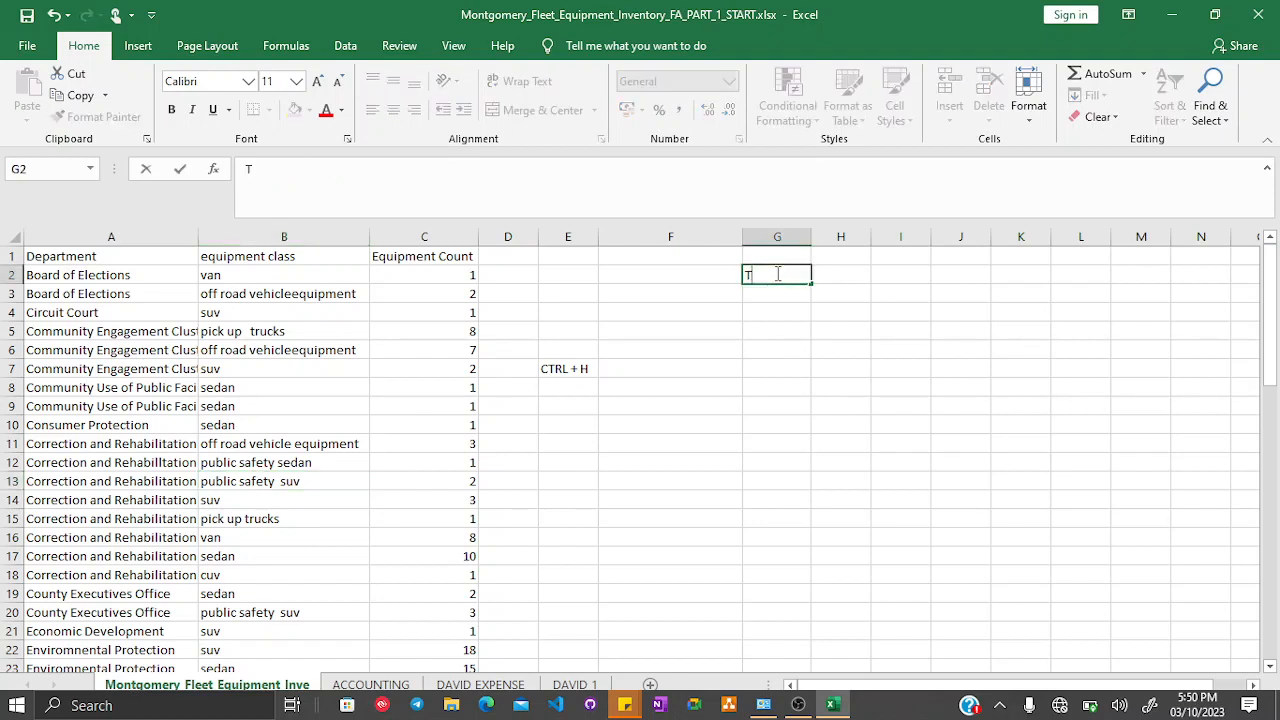
type("=R")
key("BackSpace")
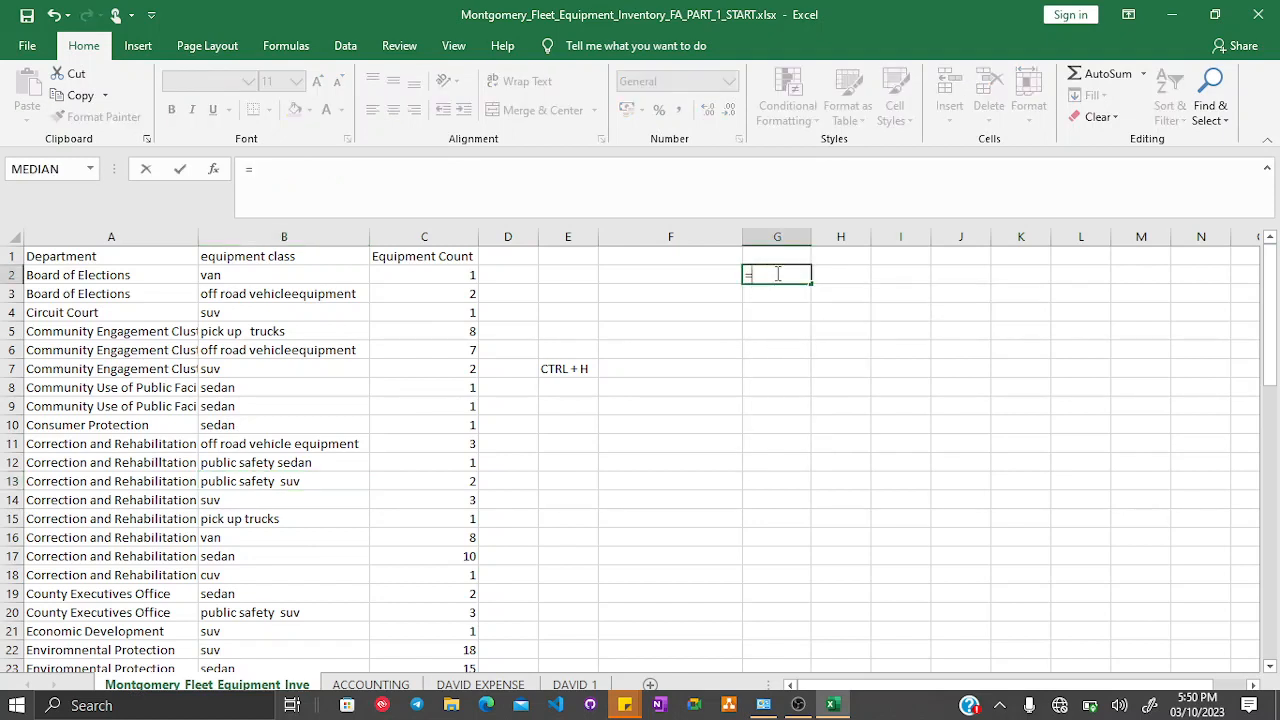
type("TRIM")
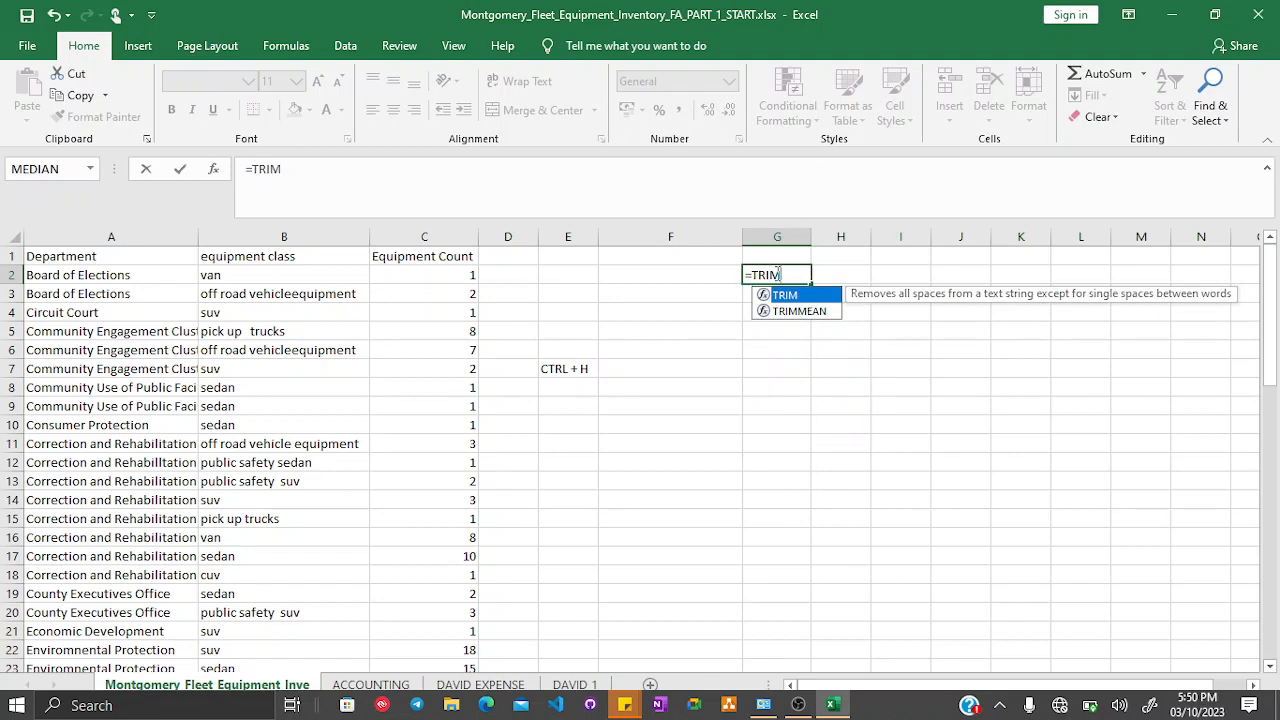
type("()")
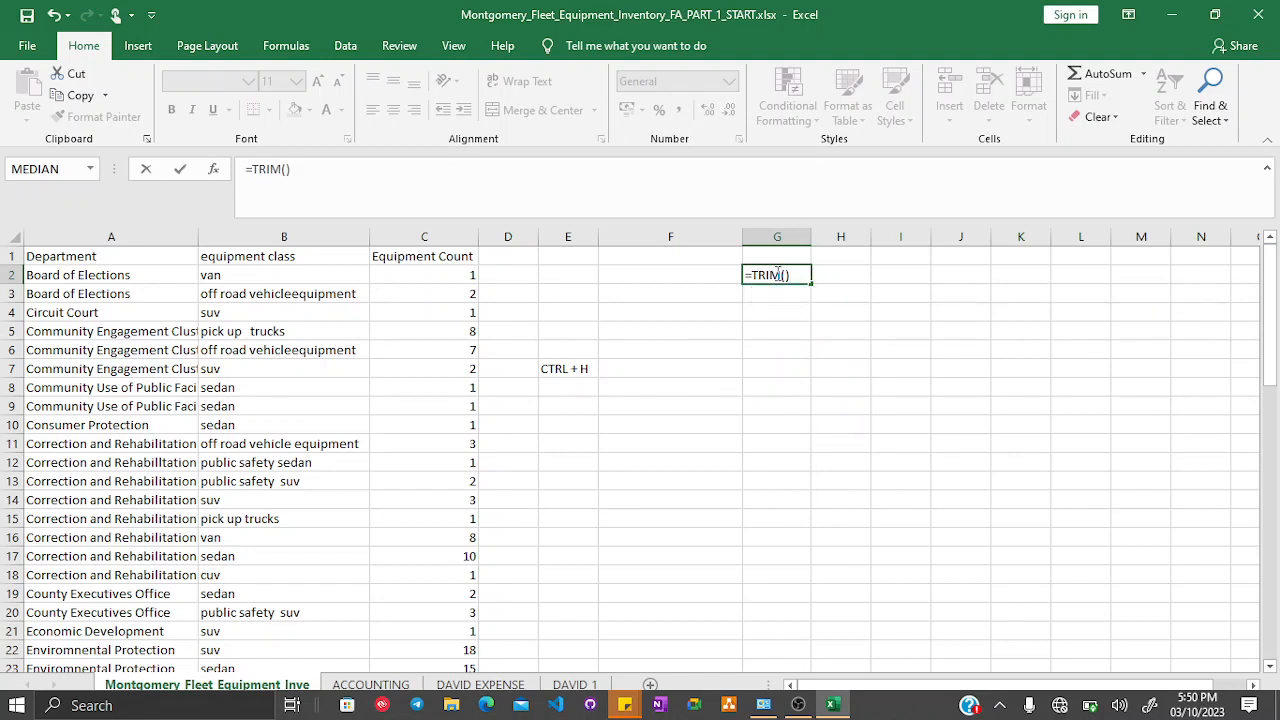
key("Return")
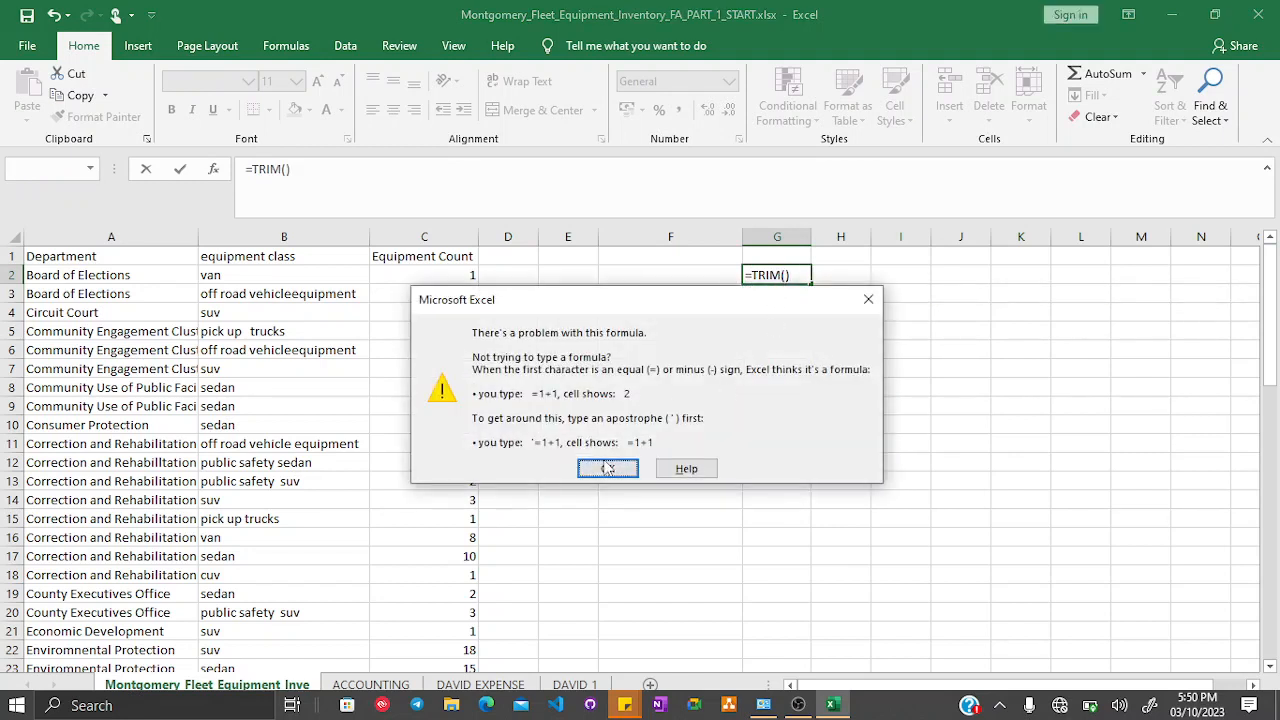
left_click(607, 468)
left_click(249, 276)
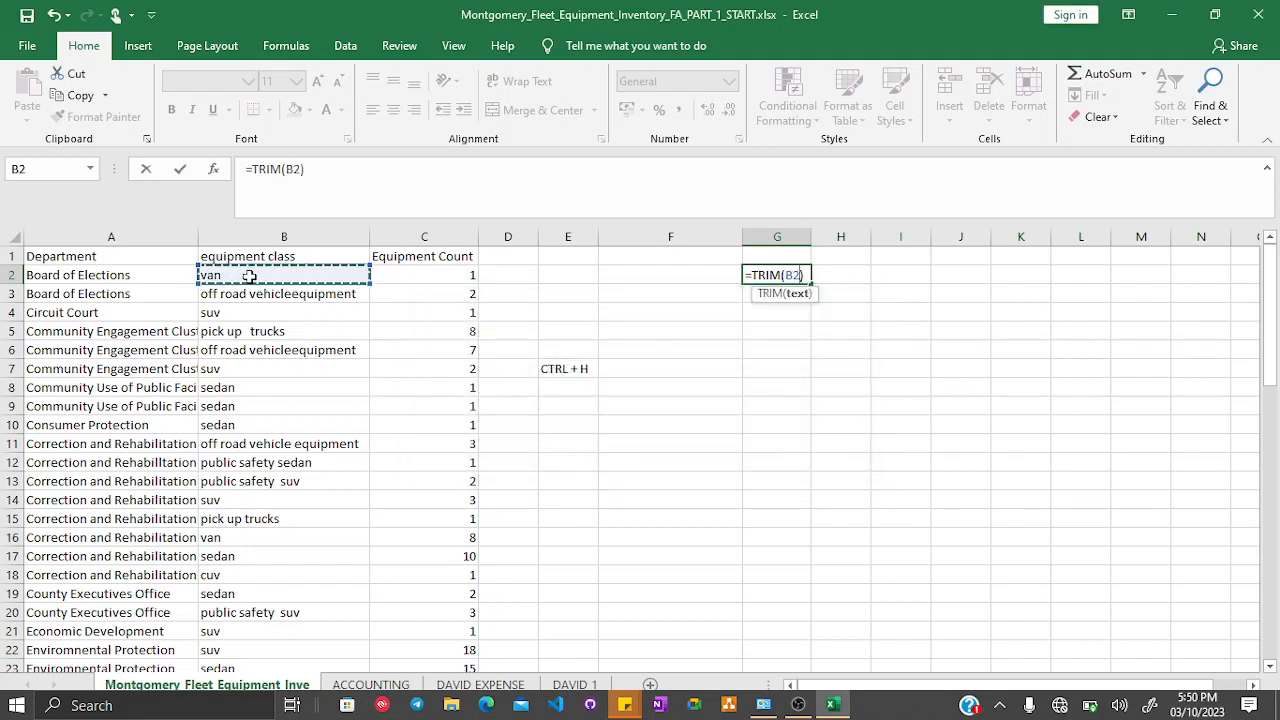
type(")")
key("Return")
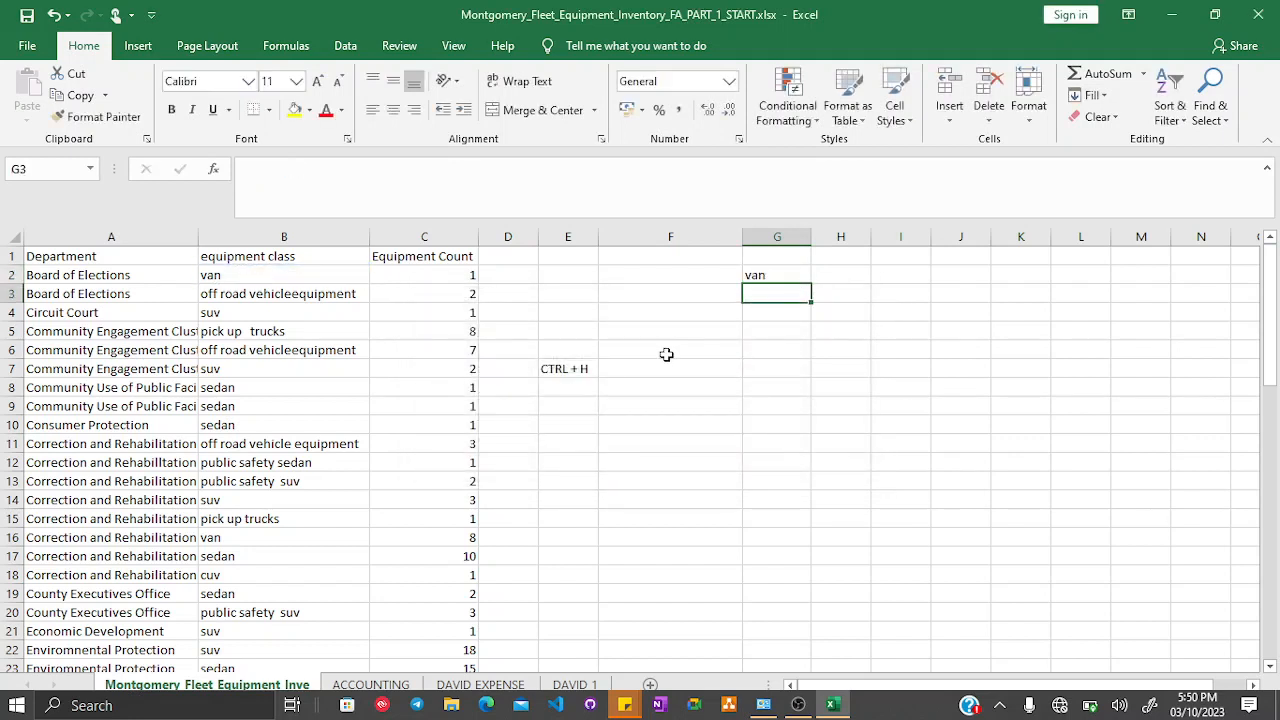
left_click(779, 274)
key("Delete")
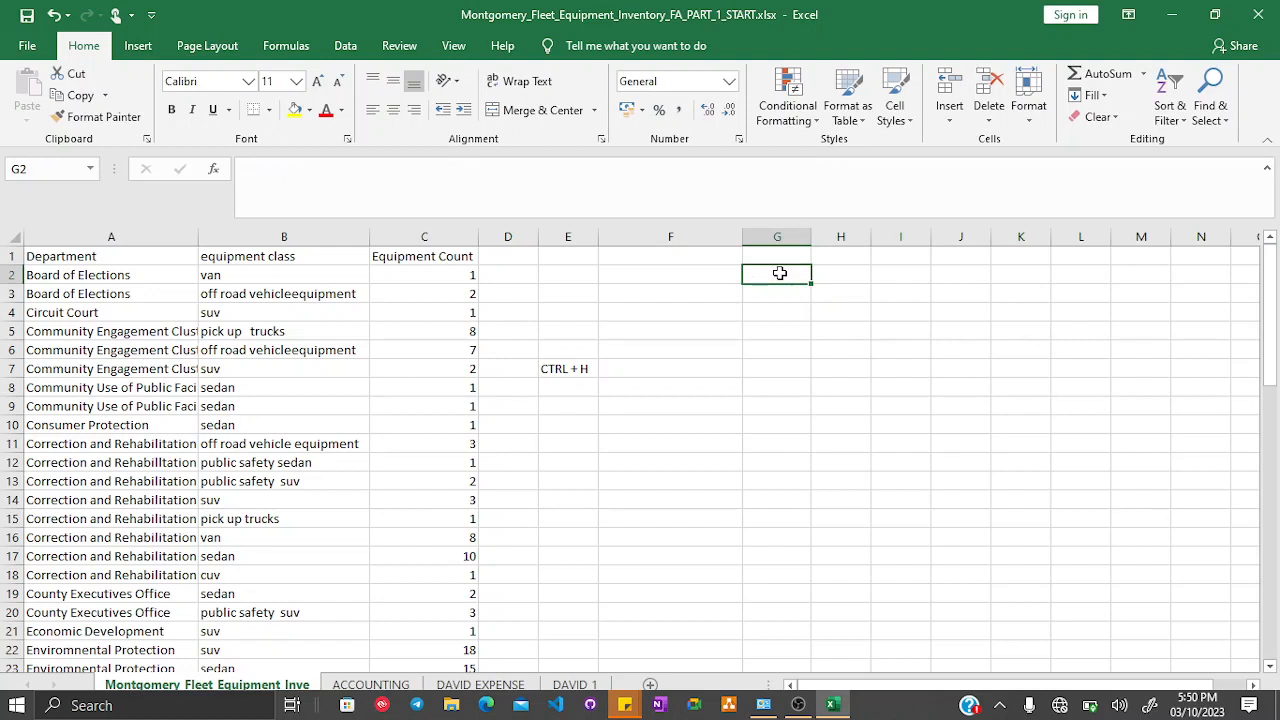
- Enter the formula =TRIM(B2) in cell G2
key("Down")
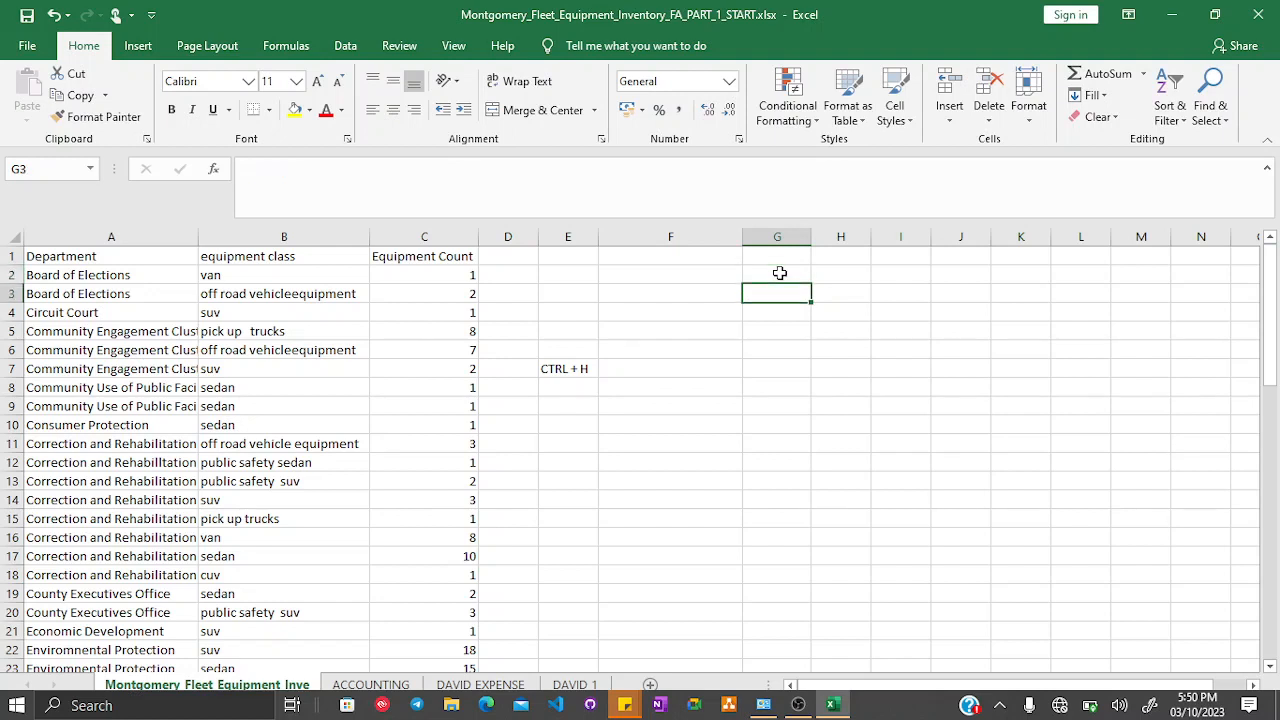
left_click(779, 273)
type("=TRIM")
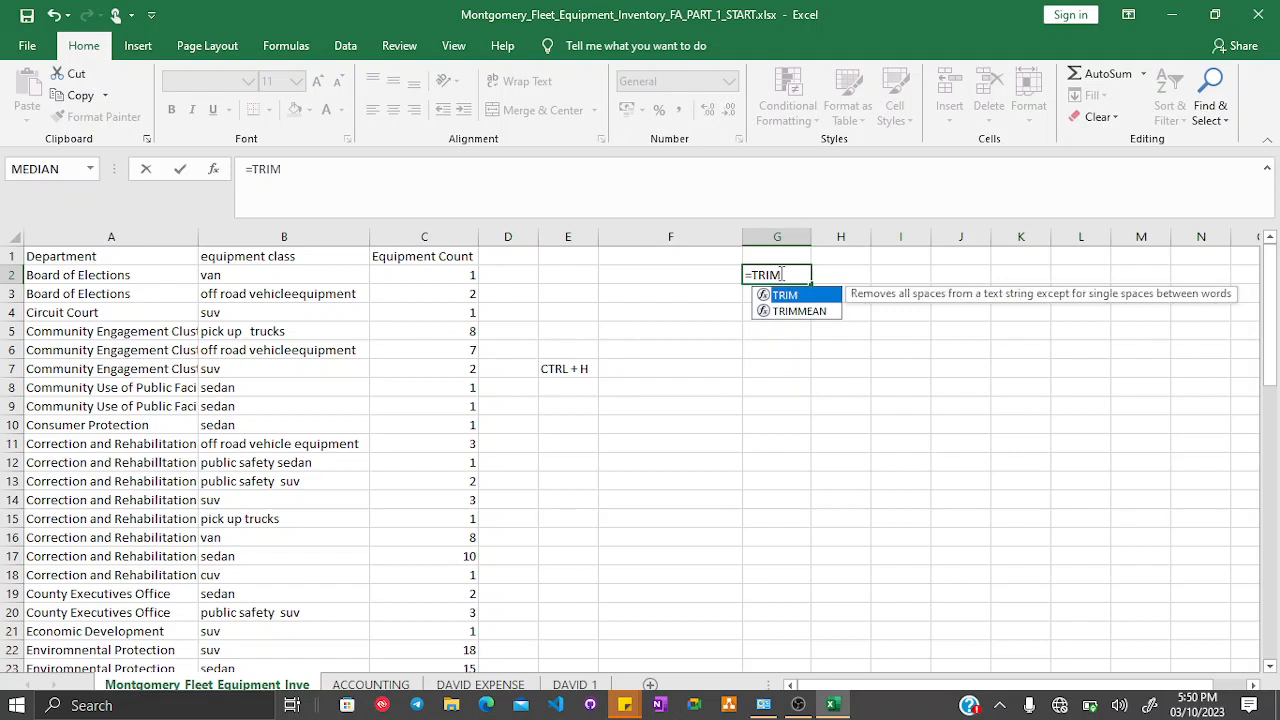
type("(")
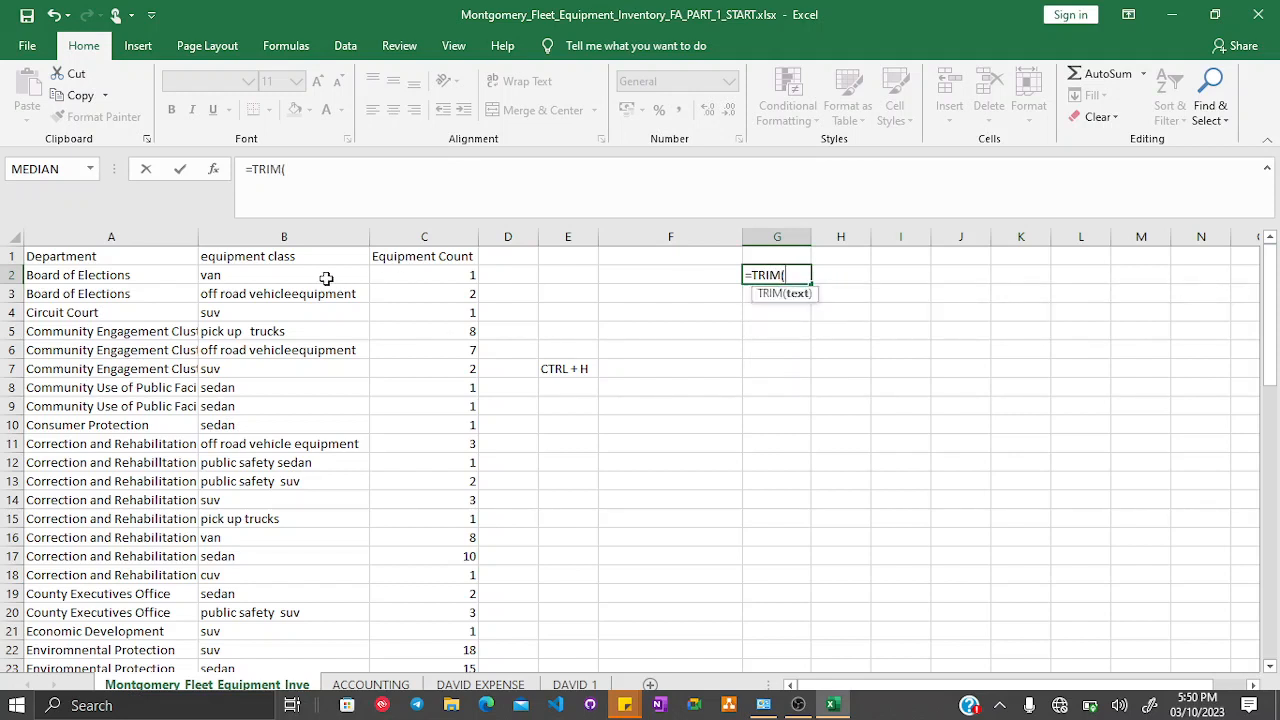
left_click(295, 275)
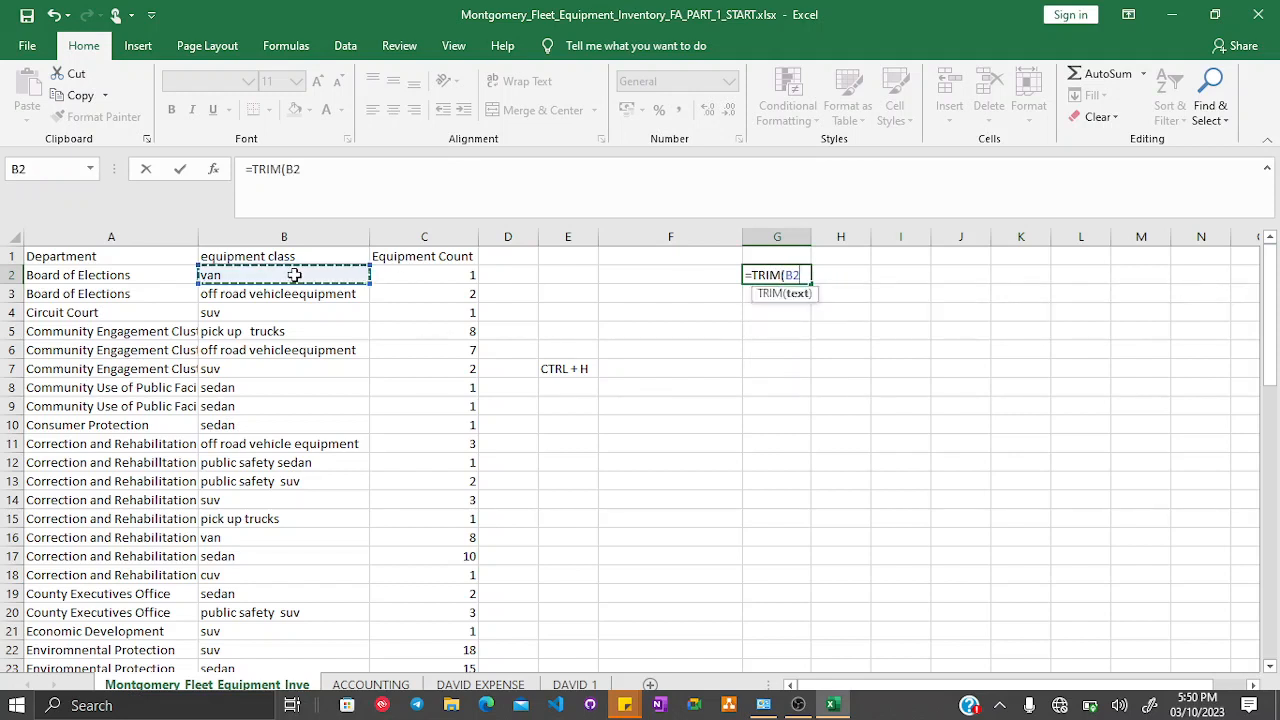
type(")")
key("Return")
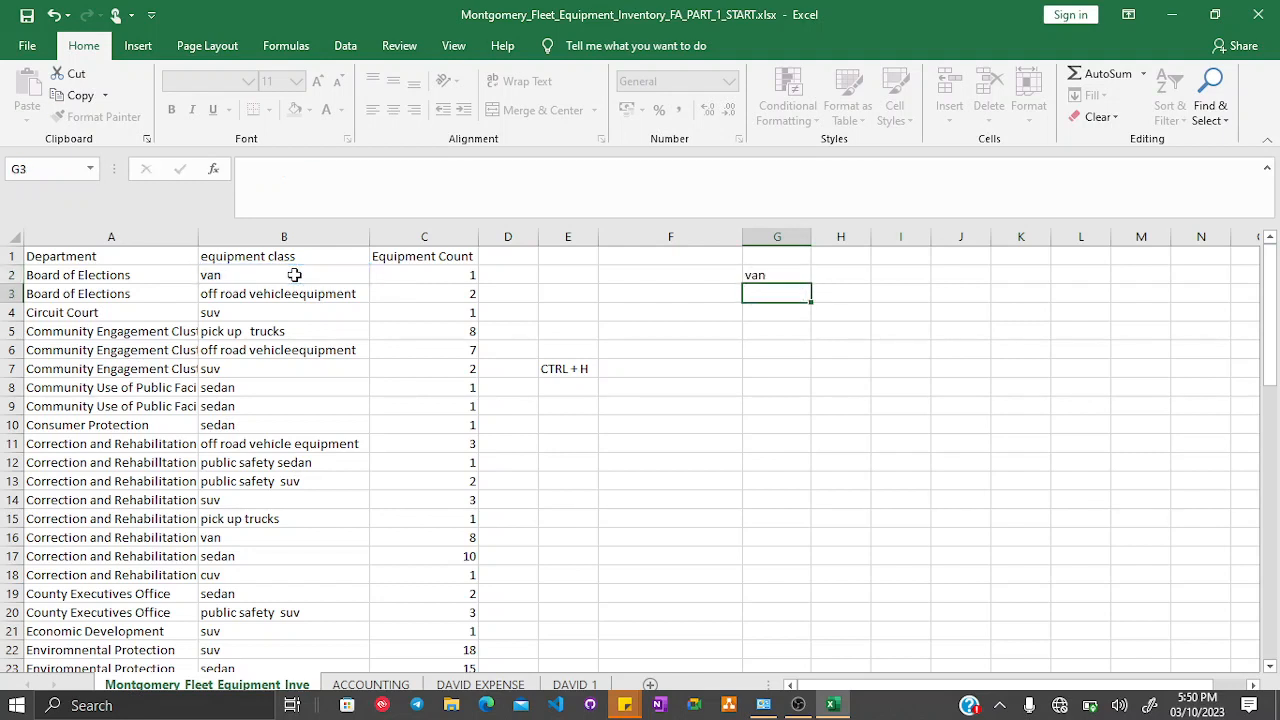
- Fill the TRIM formula down column G through row 58 and autofit column G's width
left_click(791, 273)
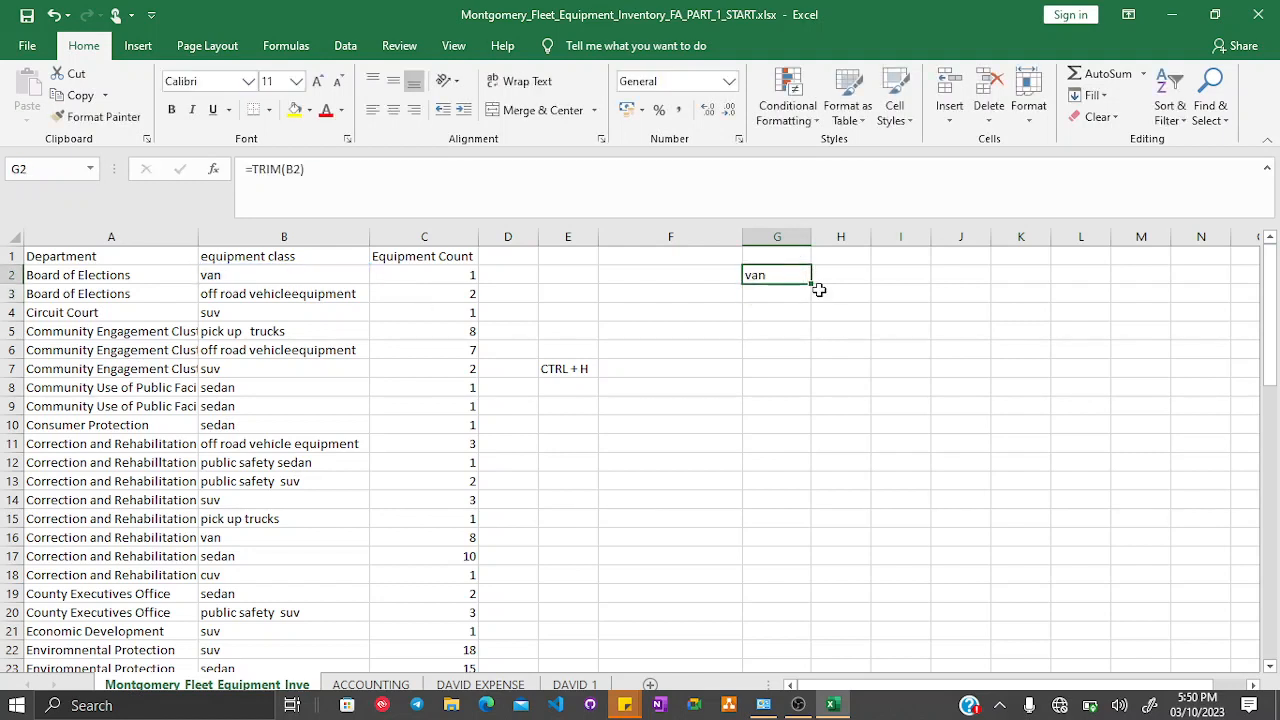
left_click_drag(756, 572, 760, 520)
key("ctrl+d")
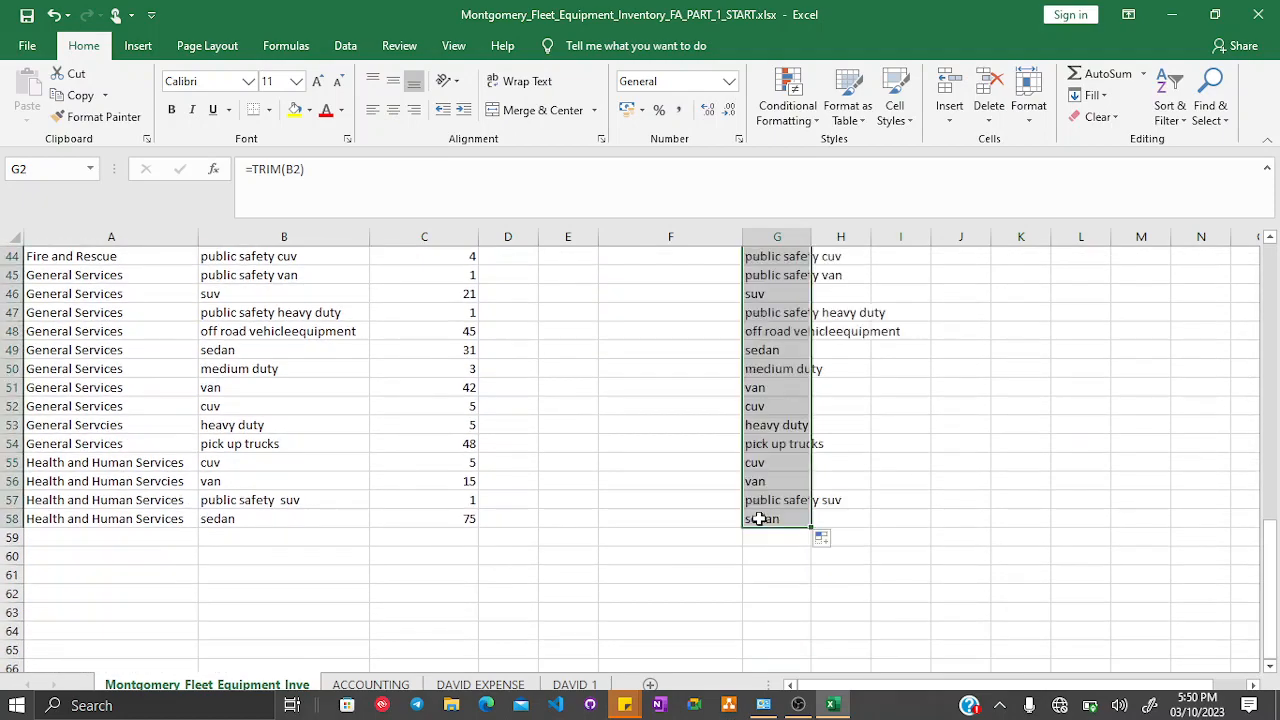
scroll(766, 400, "up", 11)
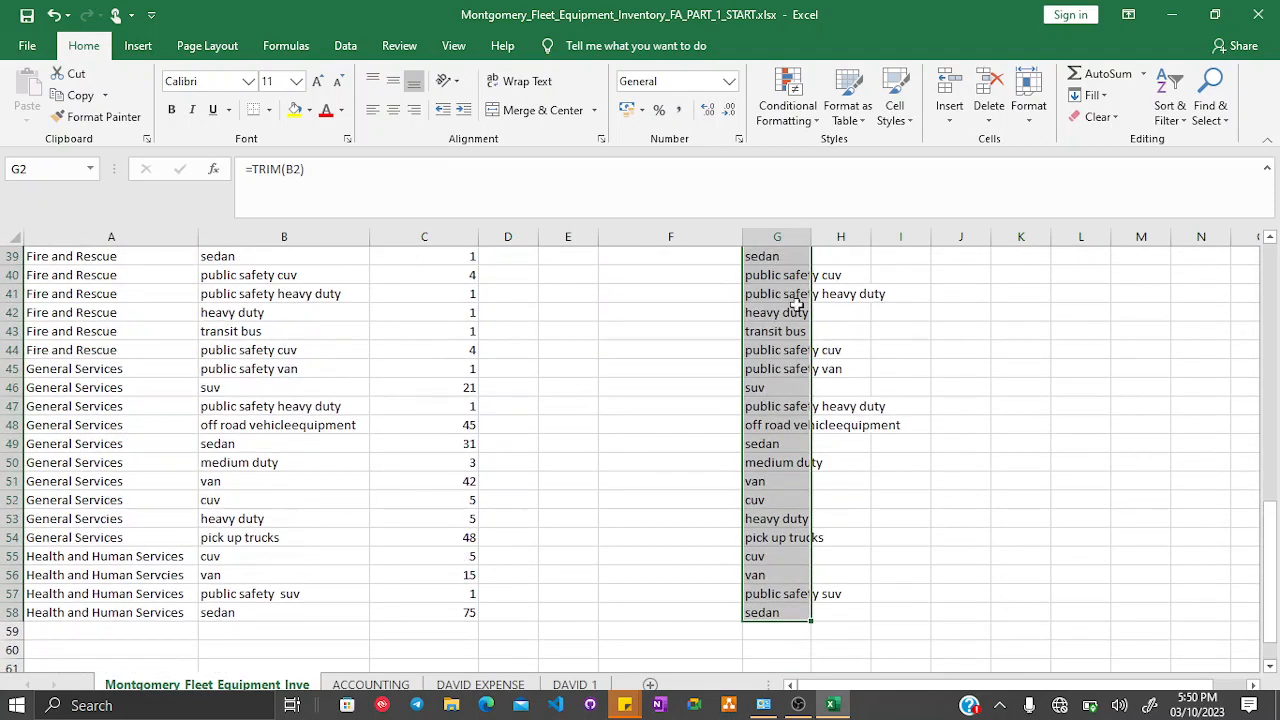
double_click(801, 234)
scroll(820, 316, "up", 4)
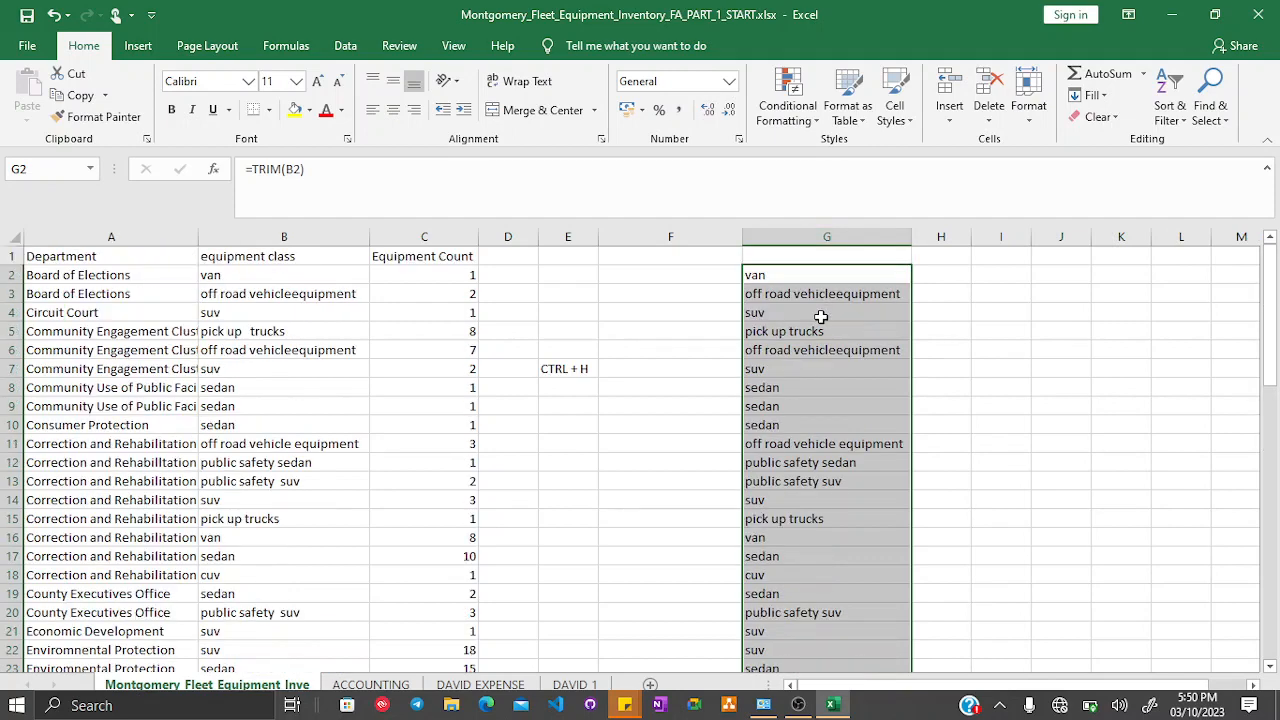
- Highlight cells B20 and G20 with a yellow fill to compare the original and trimmed value
left_click(783, 329)
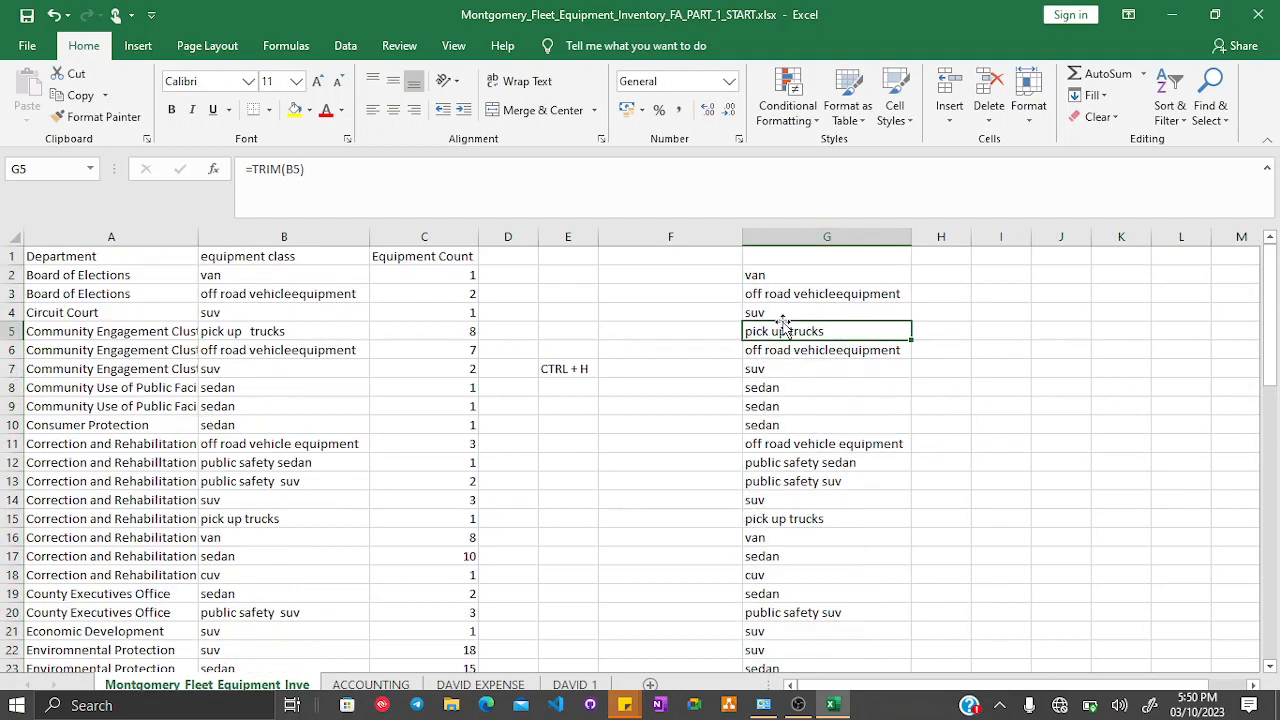
left_click(220, 613)
left_click(294, 110)
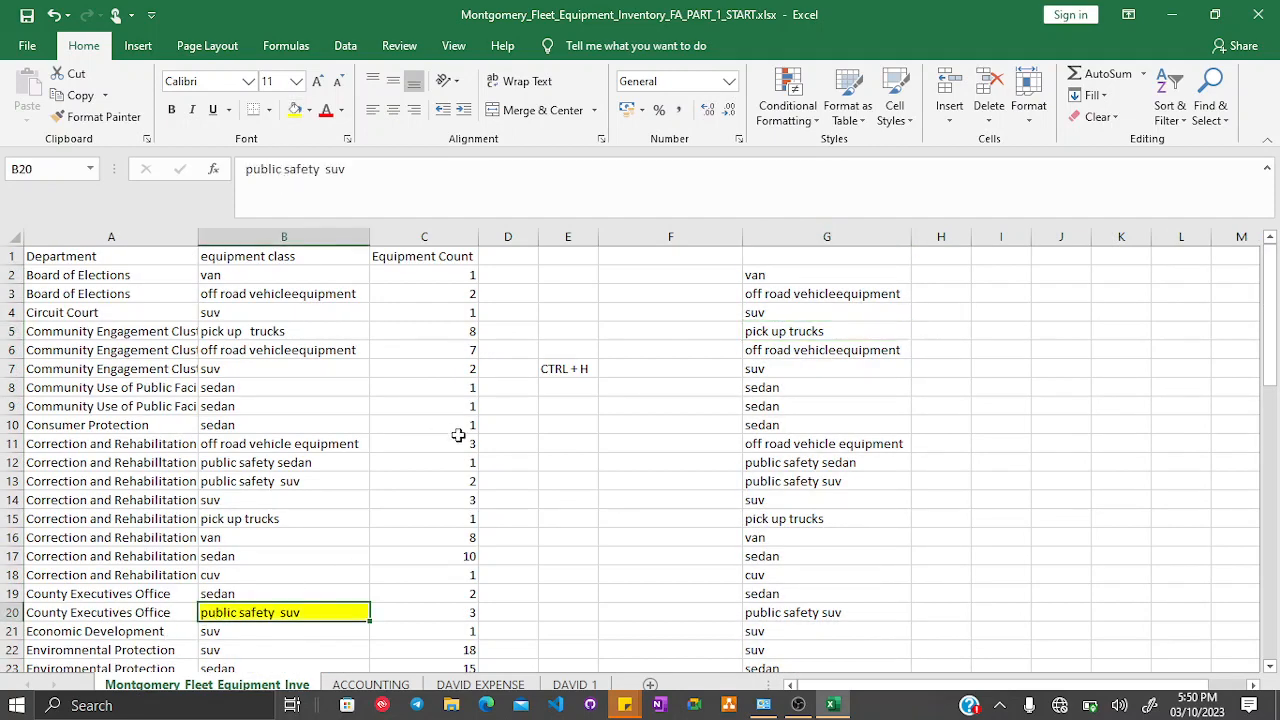
left_click(832, 610)
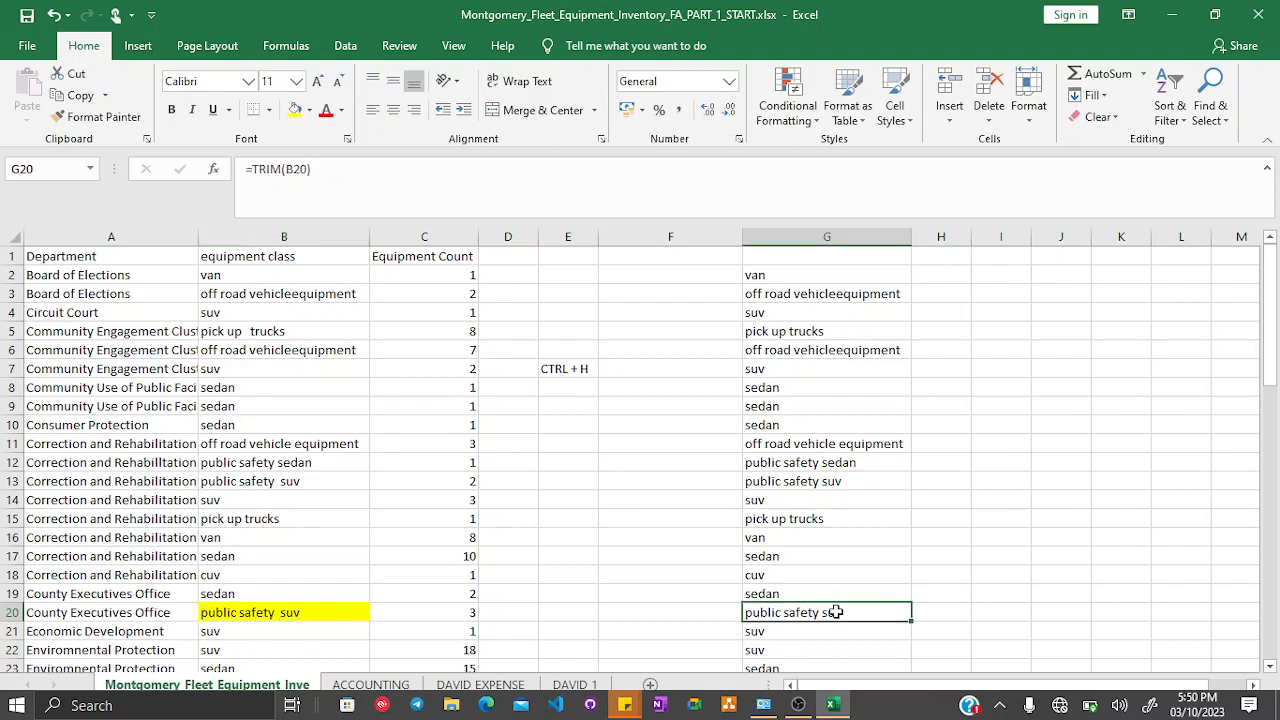
left_click(294, 110)
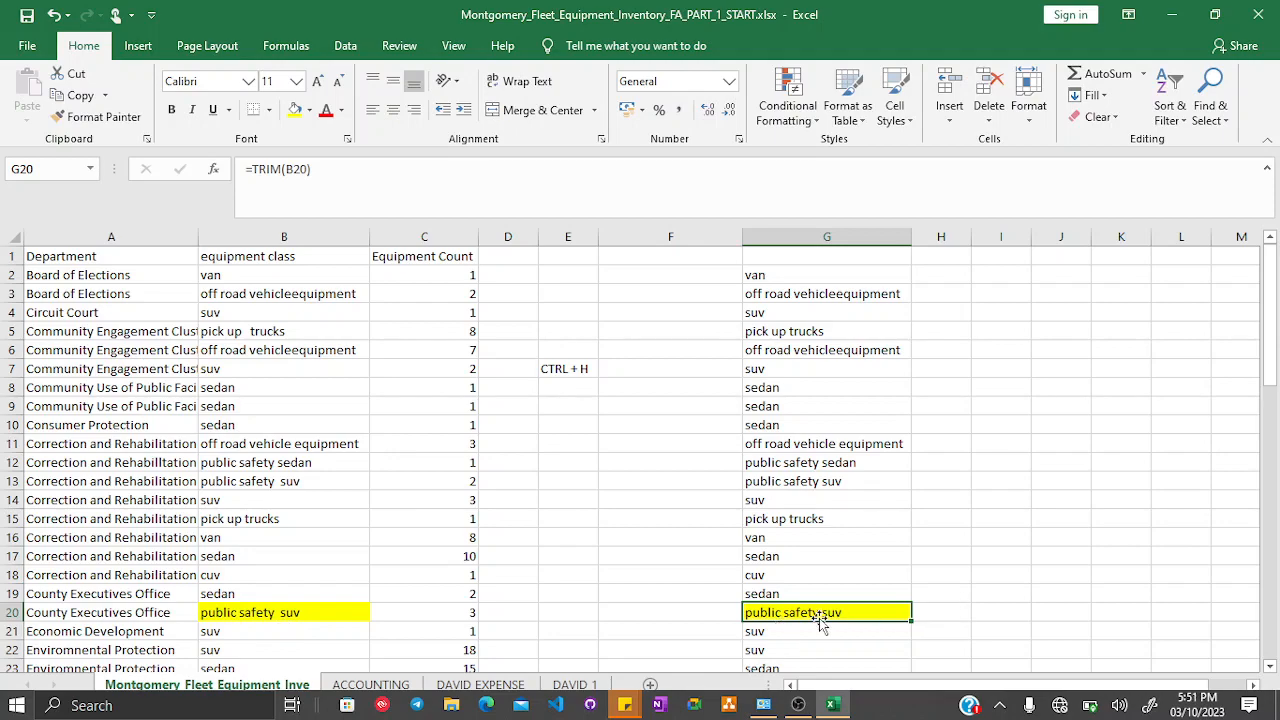
- Copy the entire column G of trimmed values
scroll(857, 519, "down", 5)
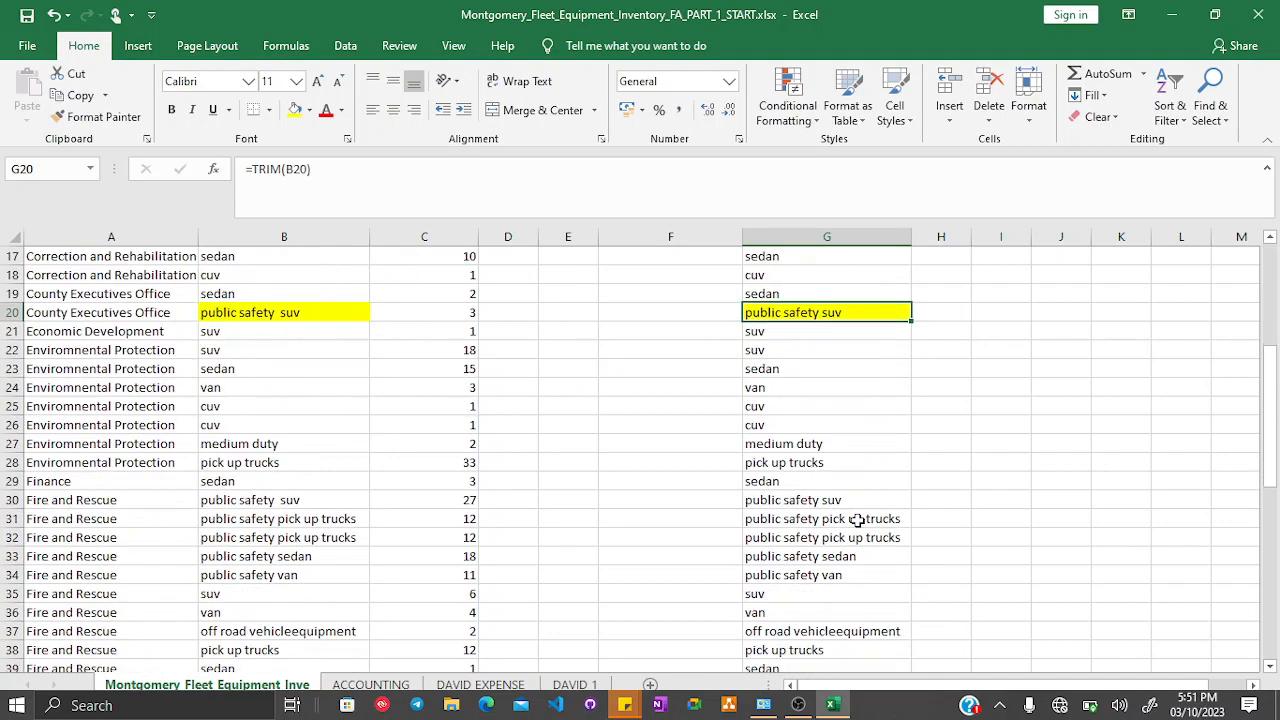
scroll(857, 519, "up", 5)
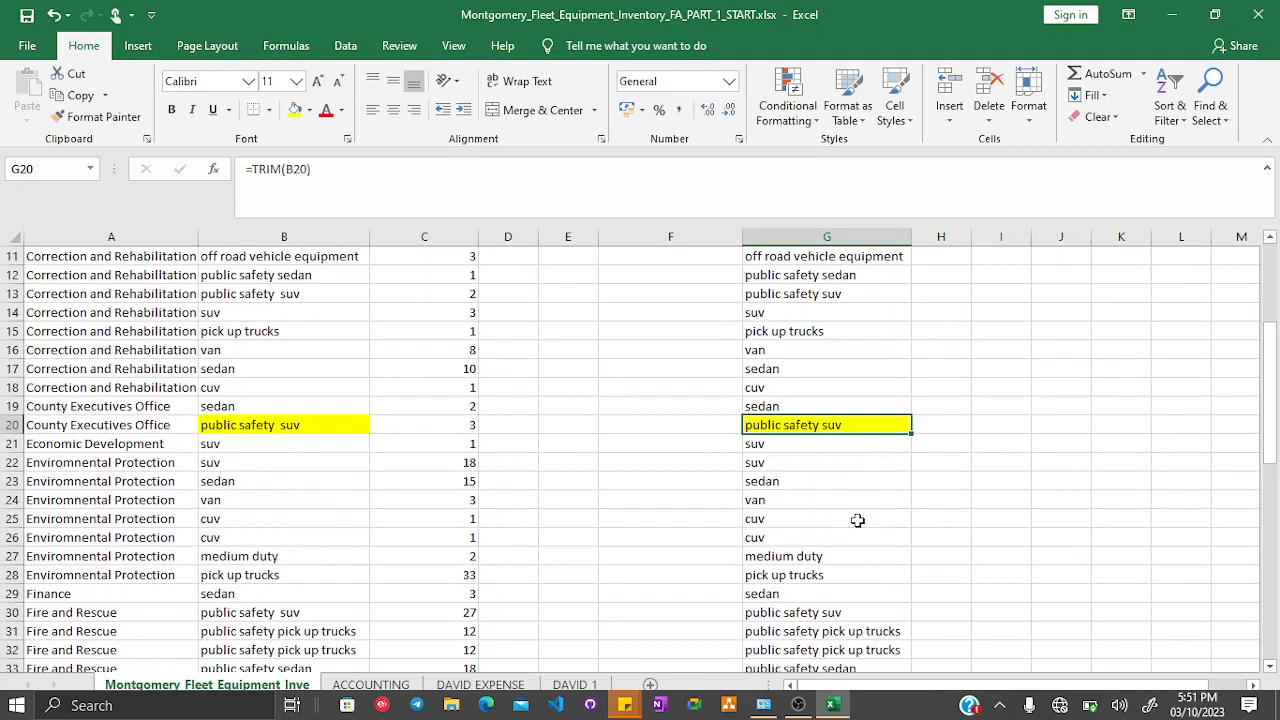
left_click(825, 238)
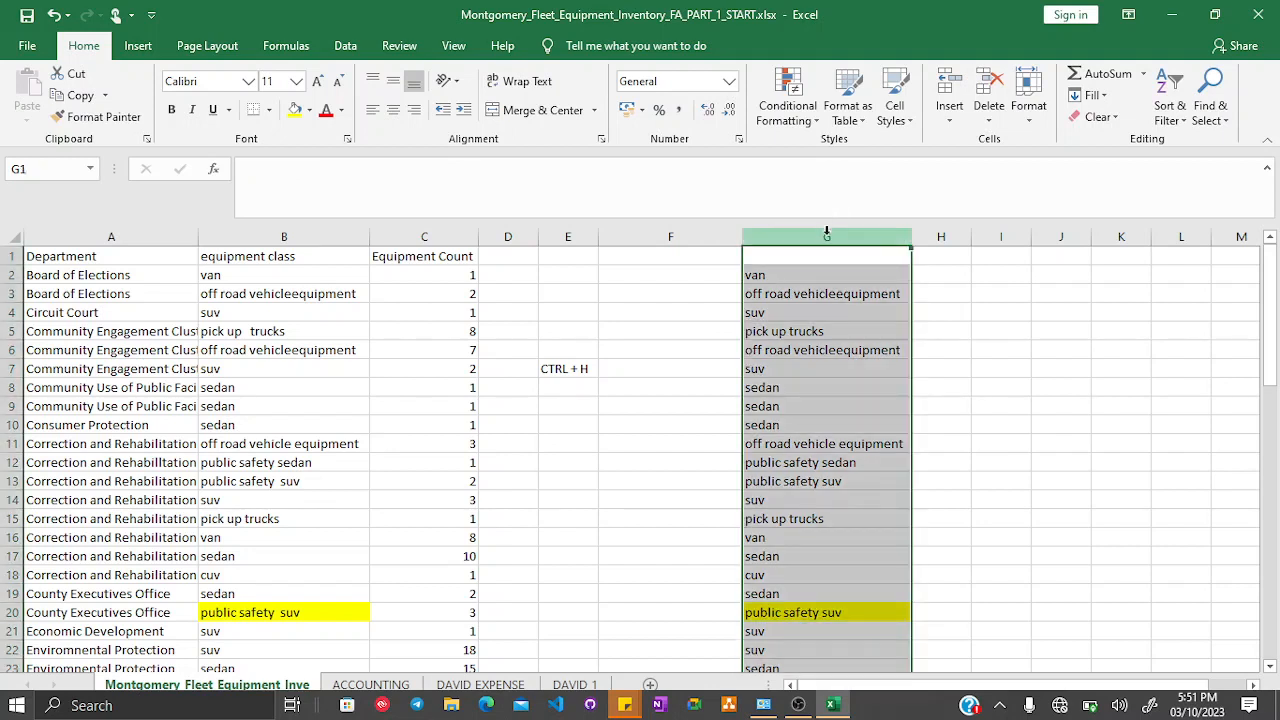
right_click(827, 236)
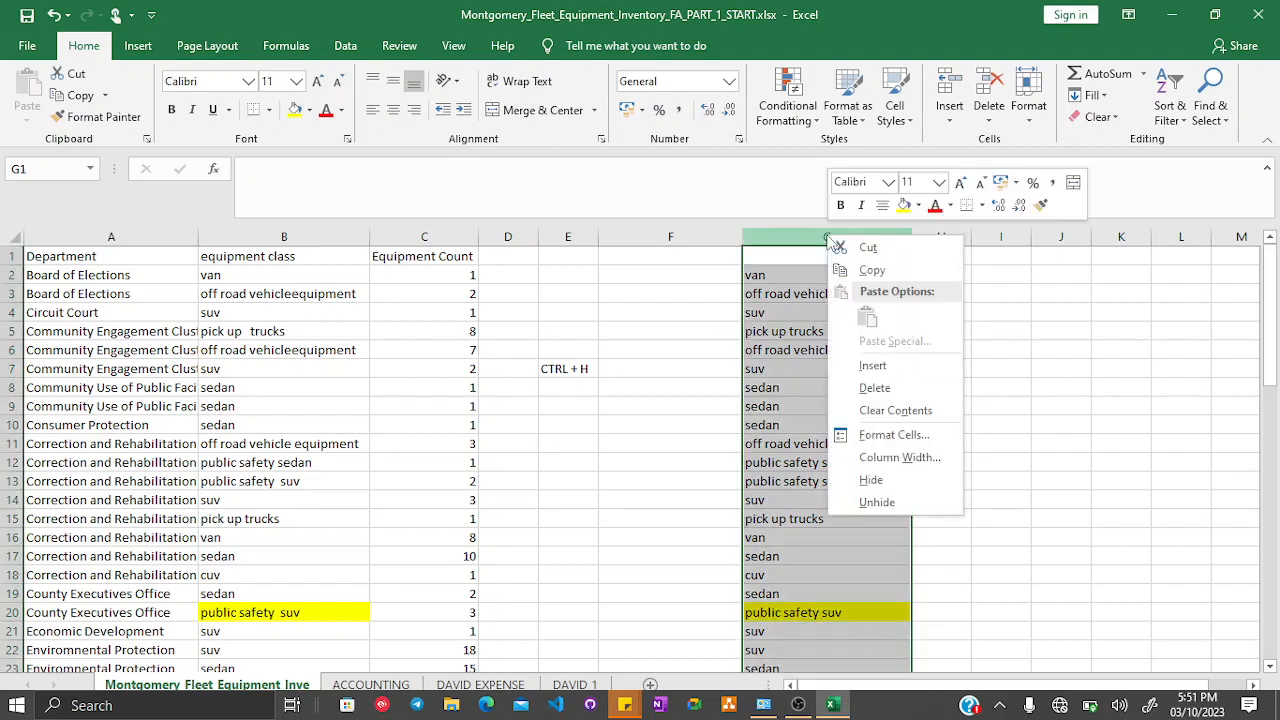
left_click(873, 269)
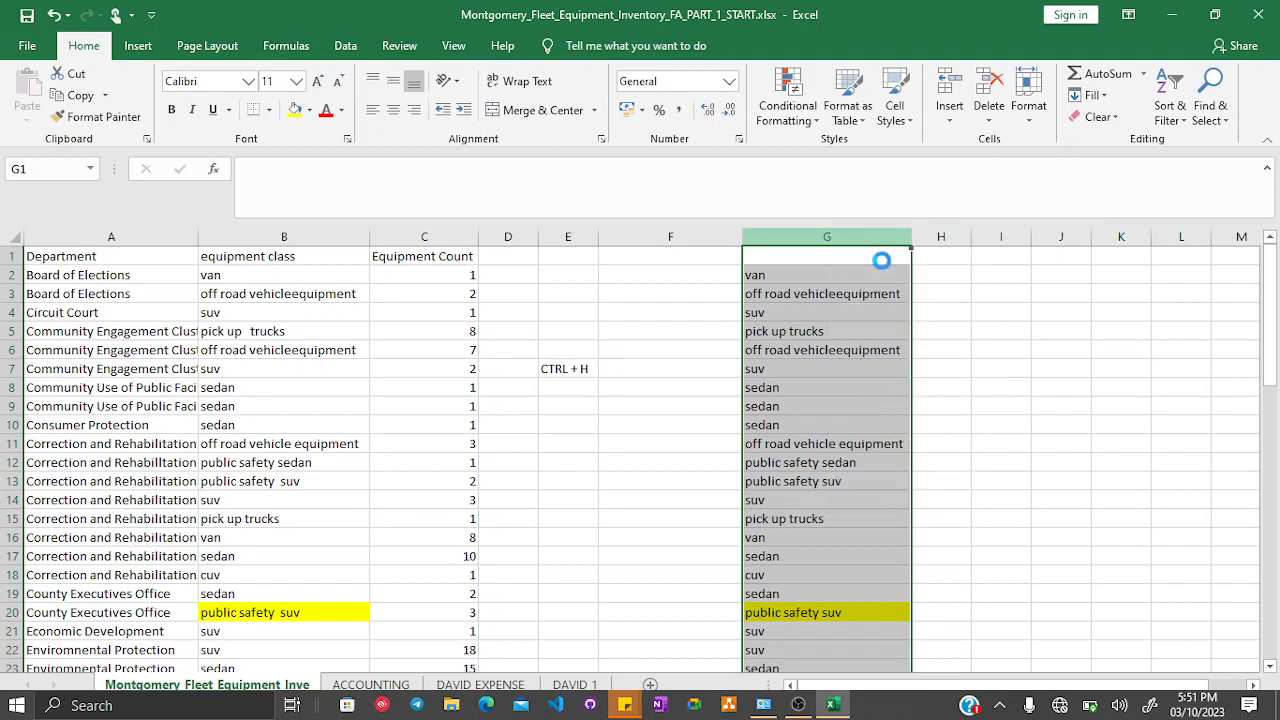
- Paste the copied column over column B and undo the paste
left_click(267, 238)
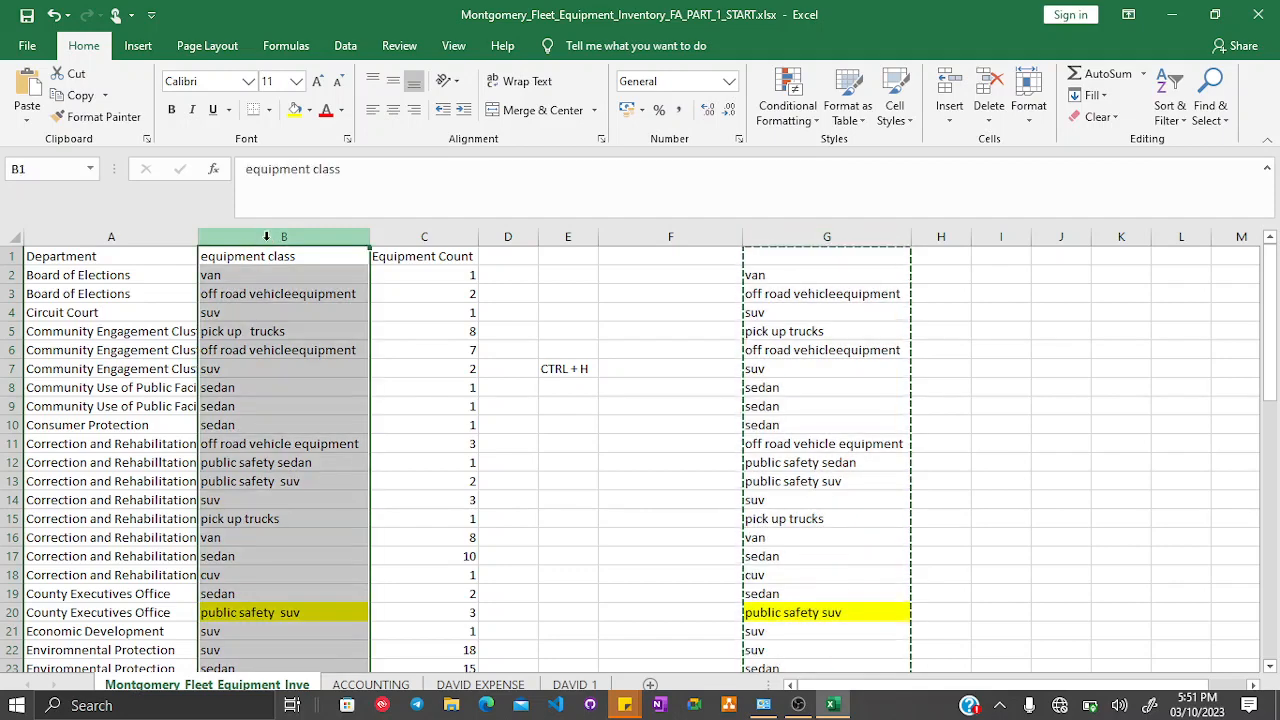
right_click(267, 238)
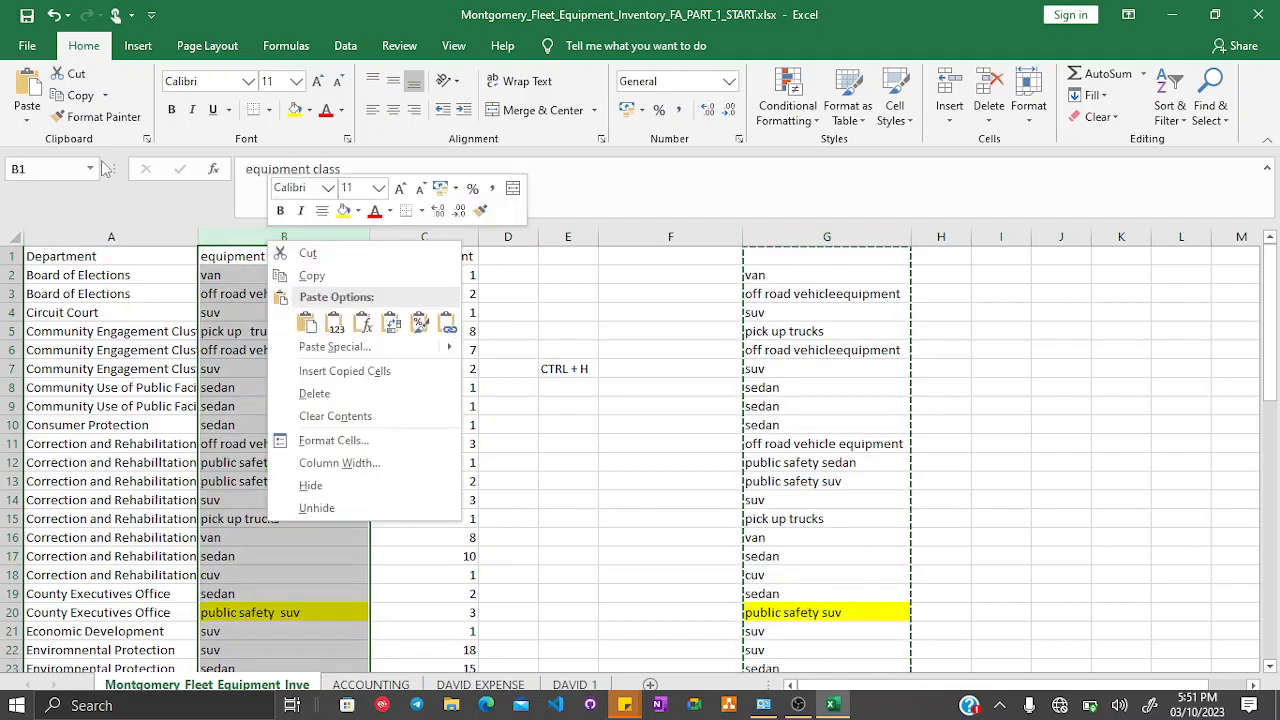
left_click(26, 74)
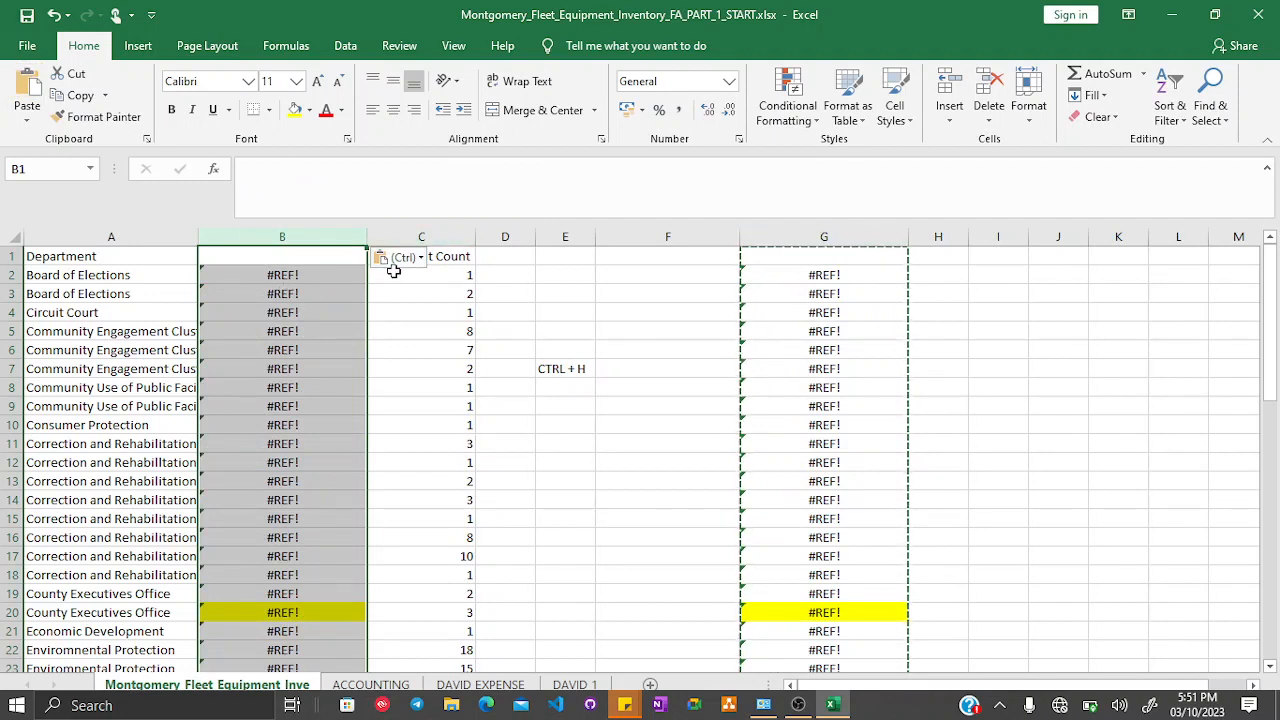
key("ctrl+z")
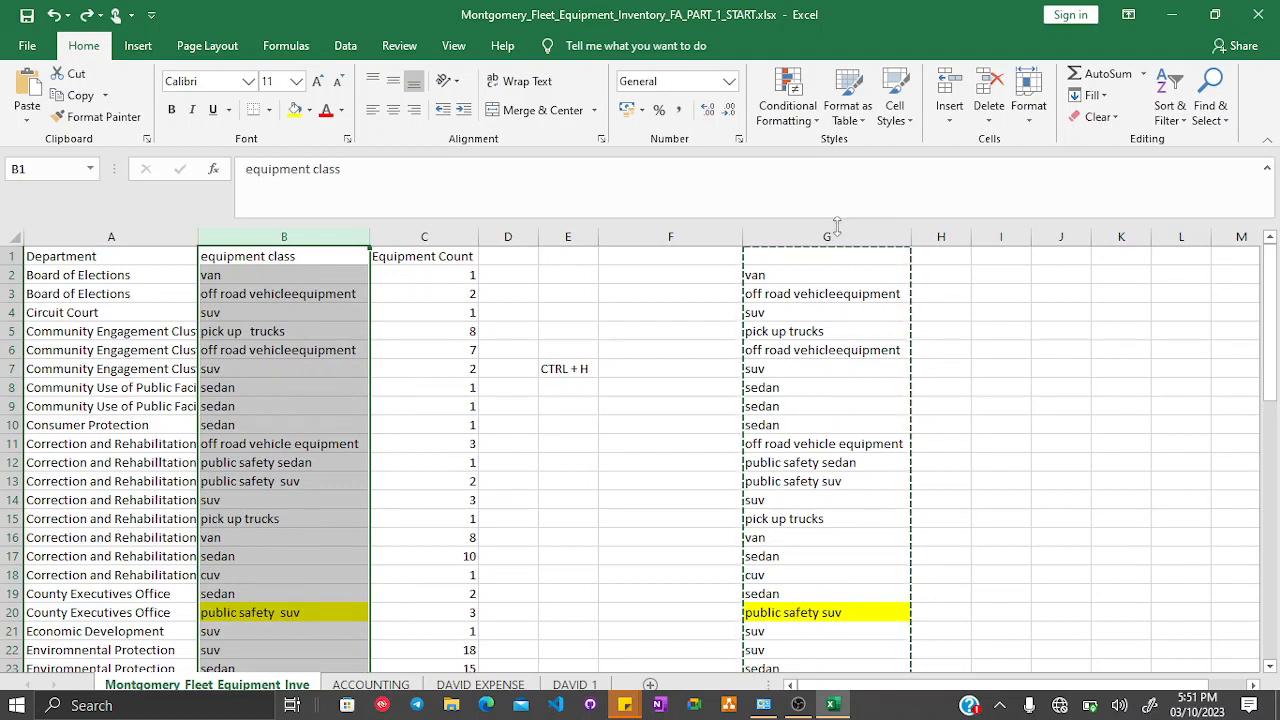
- Copy column G again and paste it over column B as values only
left_click(834, 236)
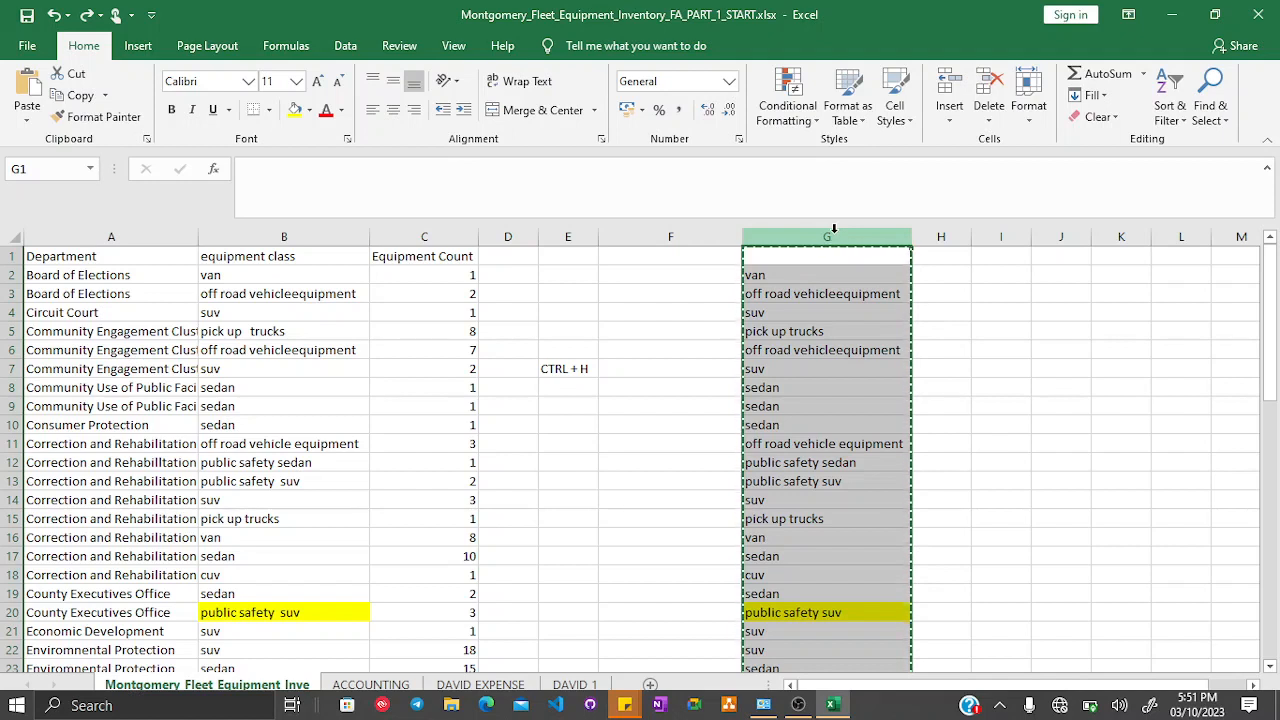
left_click(786, 272)
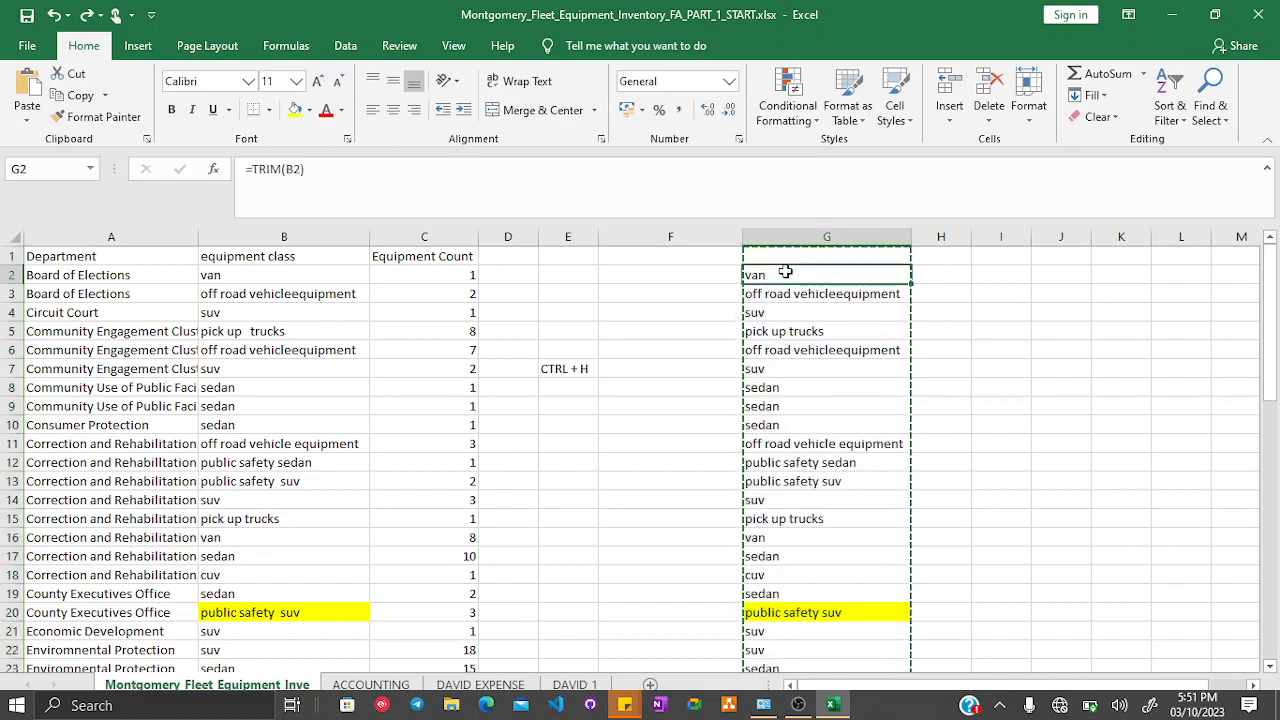
left_click(806, 236)
right_click(806, 238)
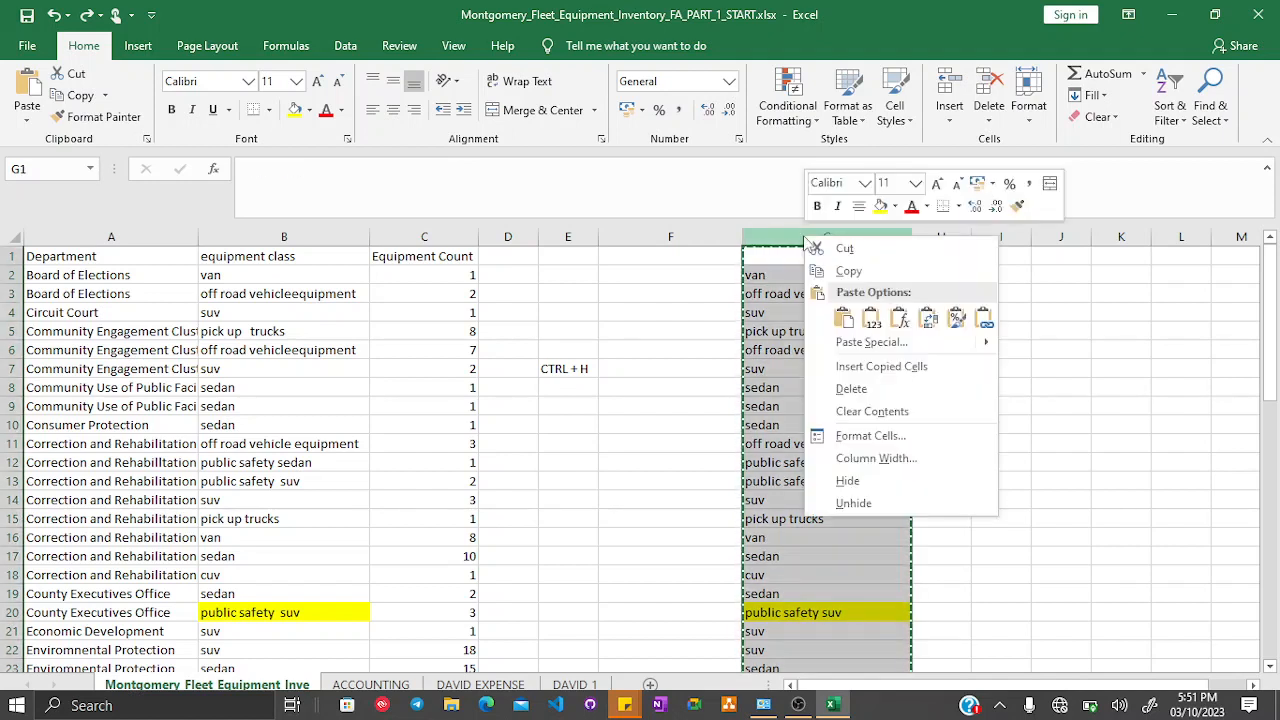
left_click(843, 274)
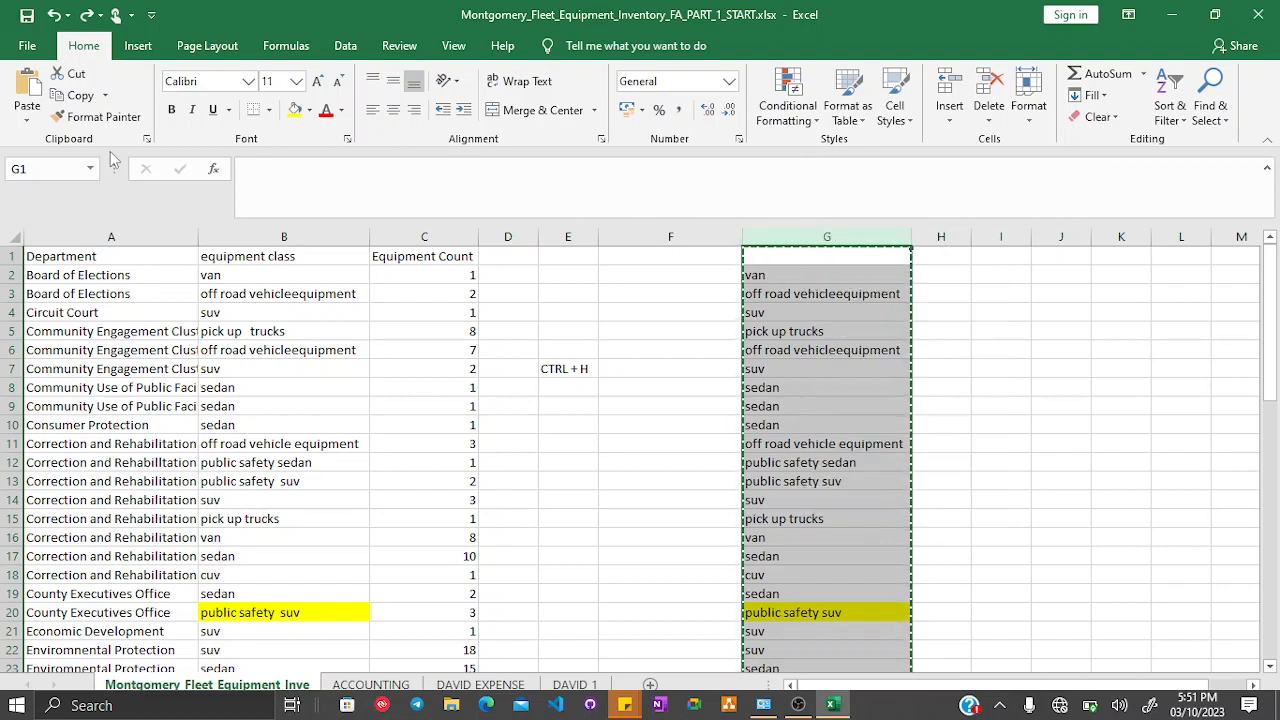
left_click(27, 122)
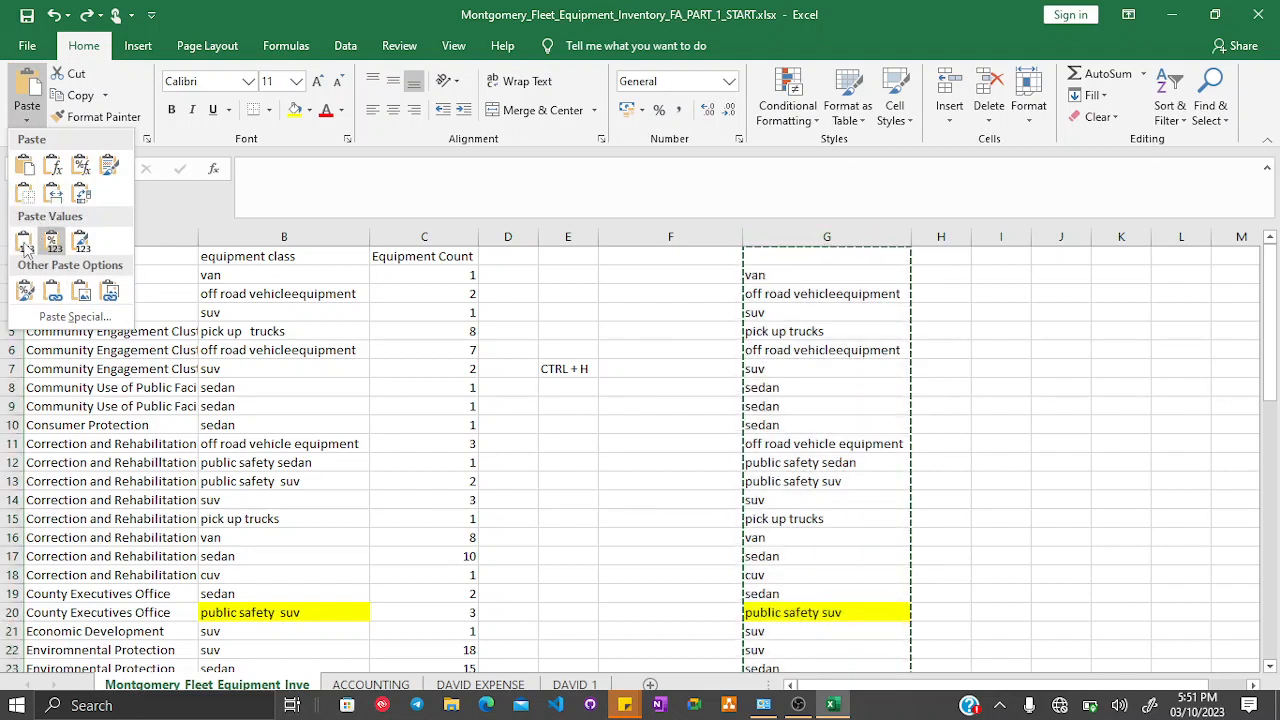
right_click(295, 240)
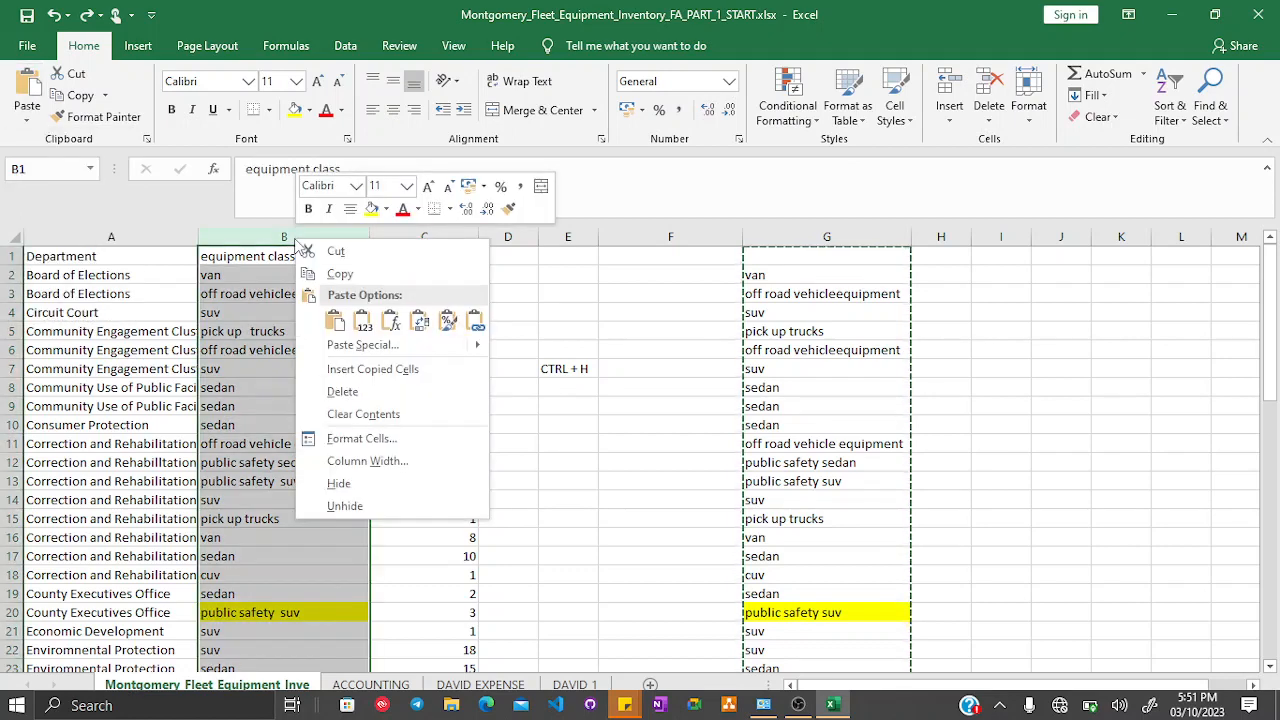
left_click(295, 236)
right_click(294, 236)
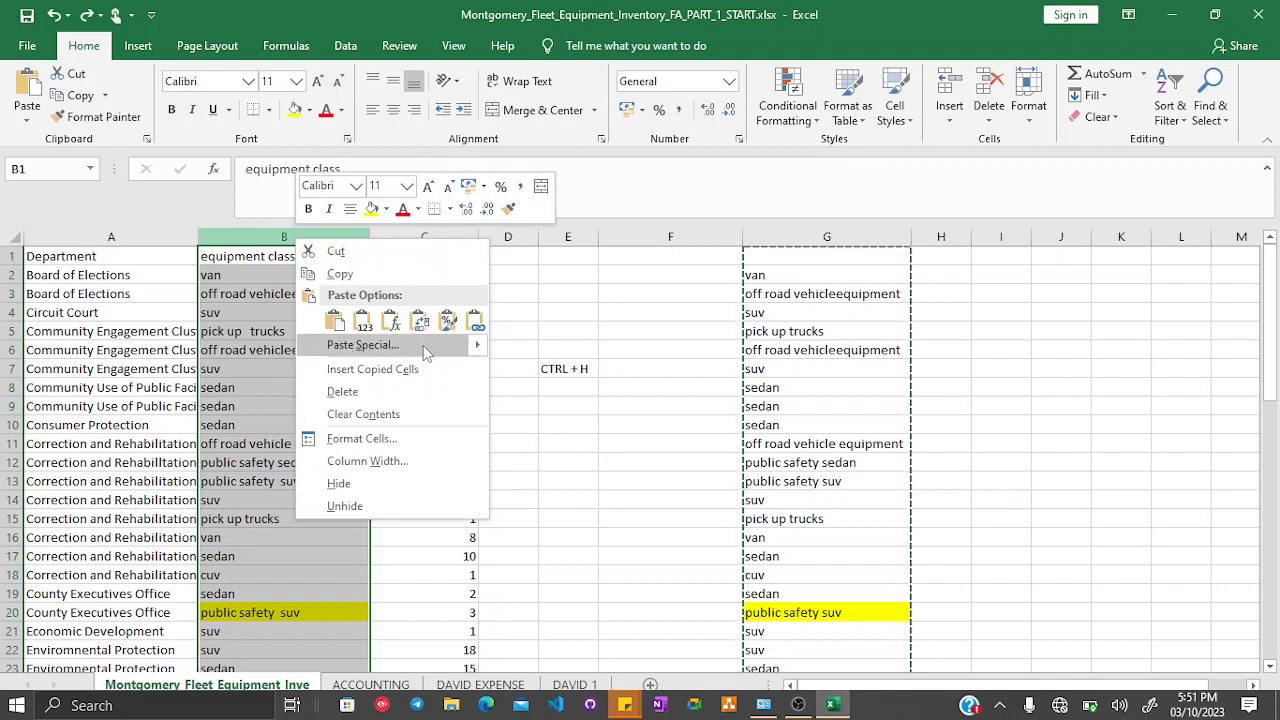
mouse_move(481, 350)
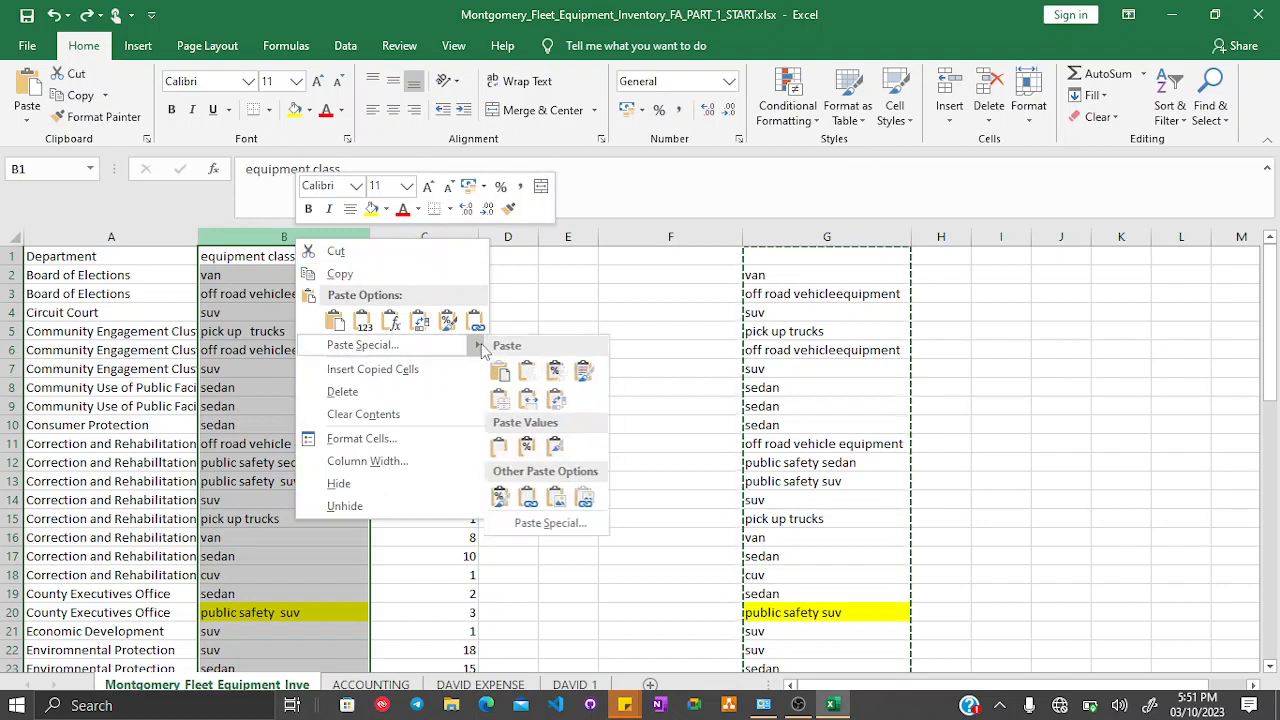
left_click(506, 449)
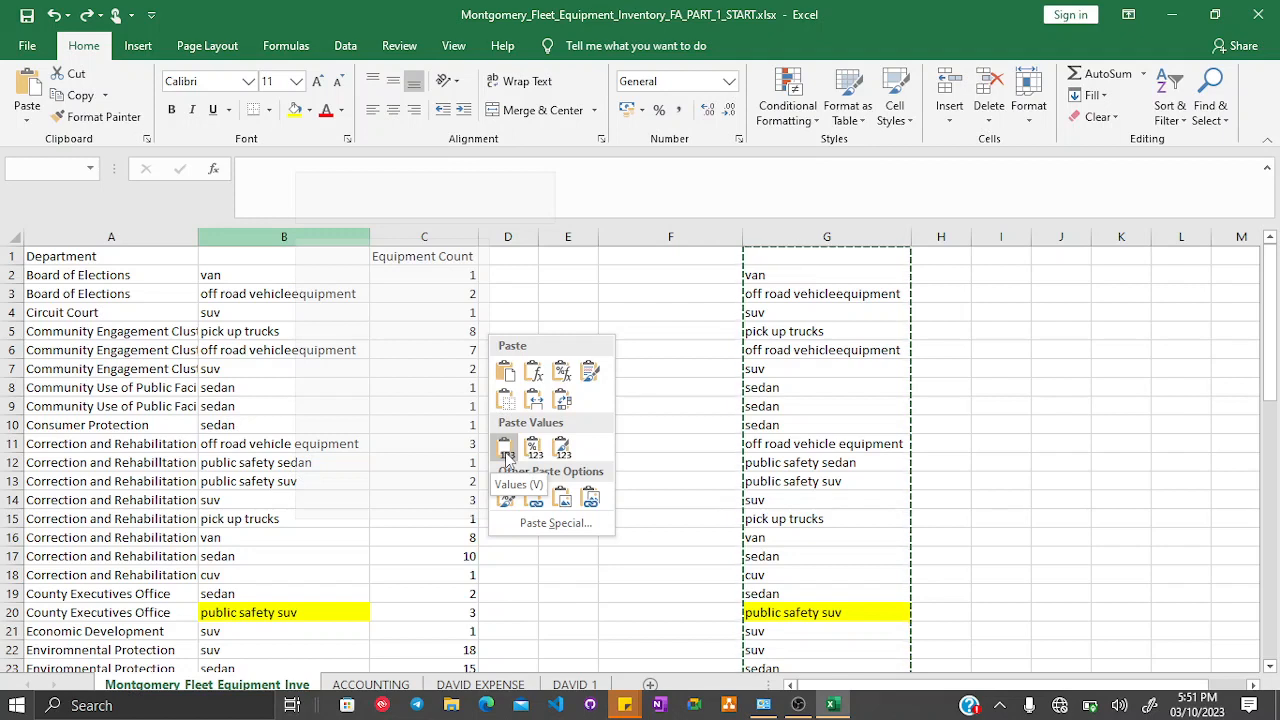
left_click(506, 449)
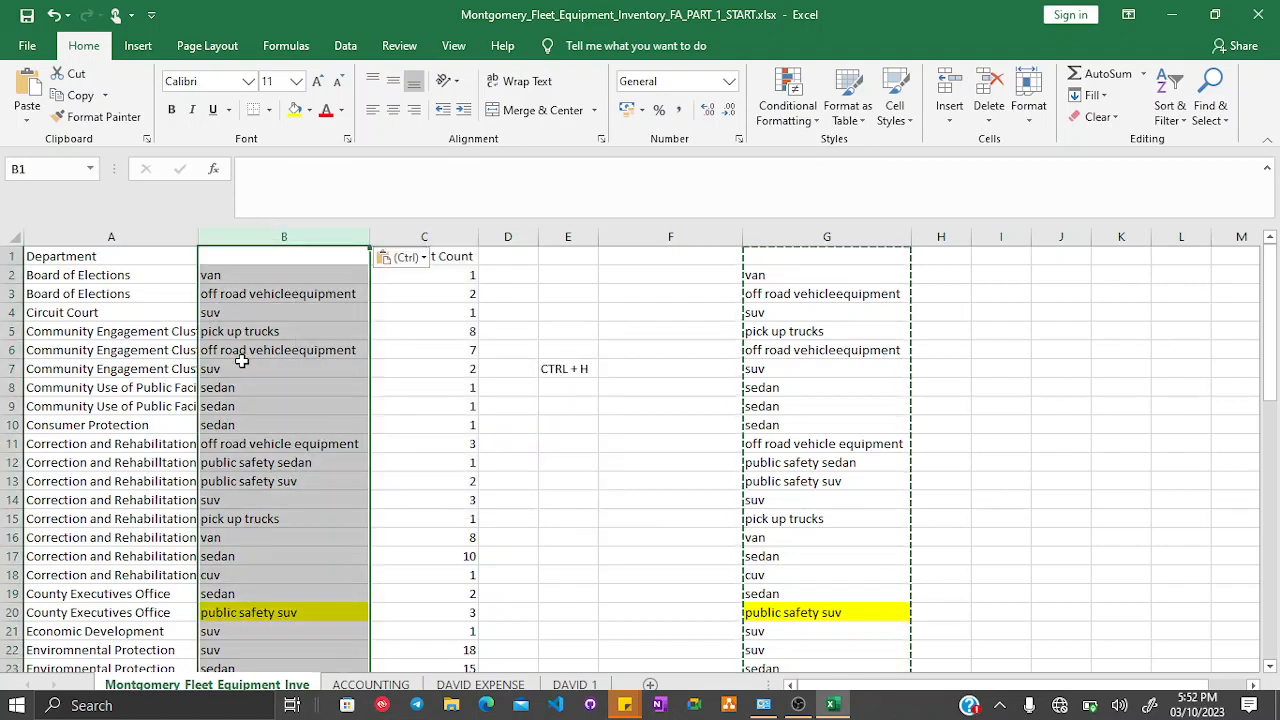
- Compare the trimmed cells in column G with column B, then delete column G
left_click(846, 407)
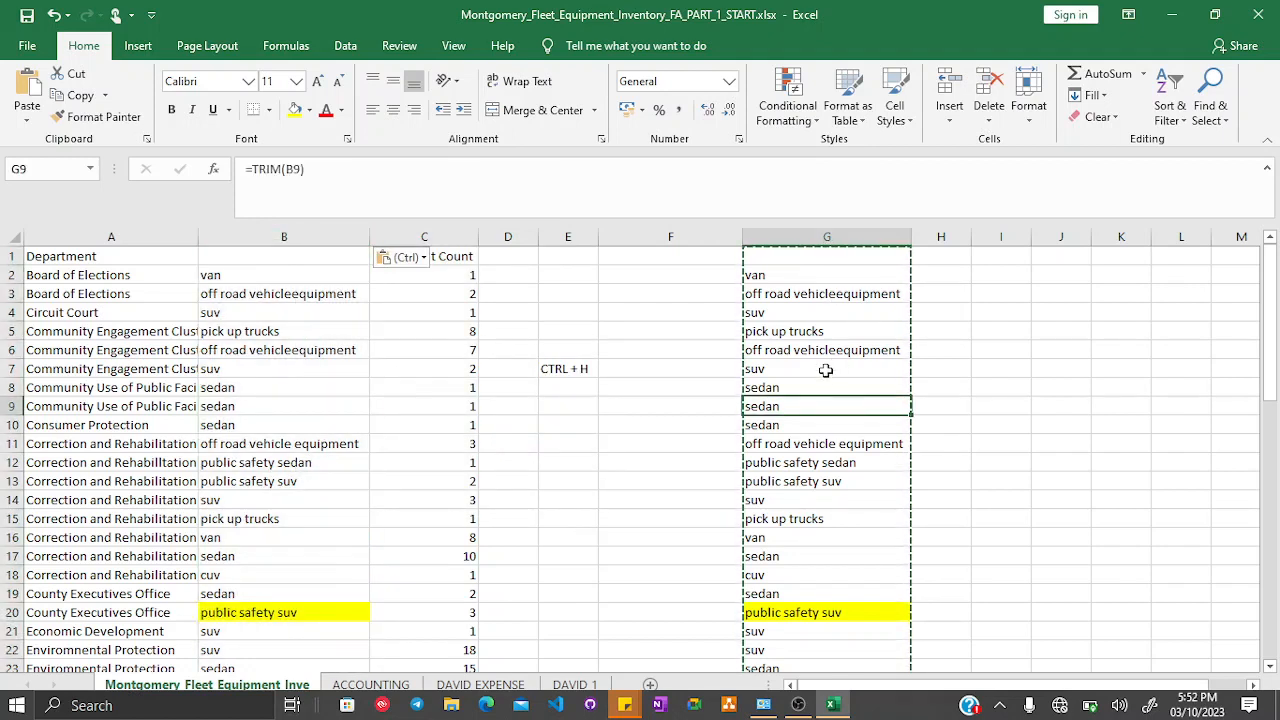
left_click(803, 298)
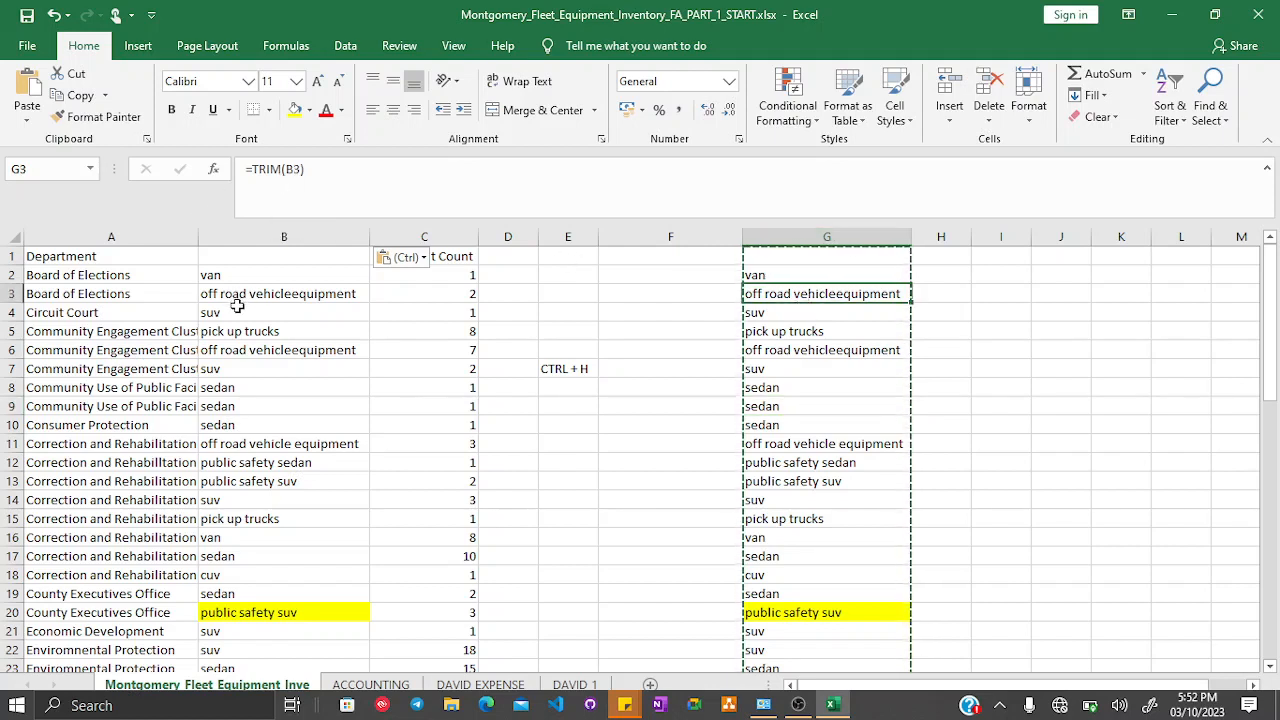
left_click(266, 292)
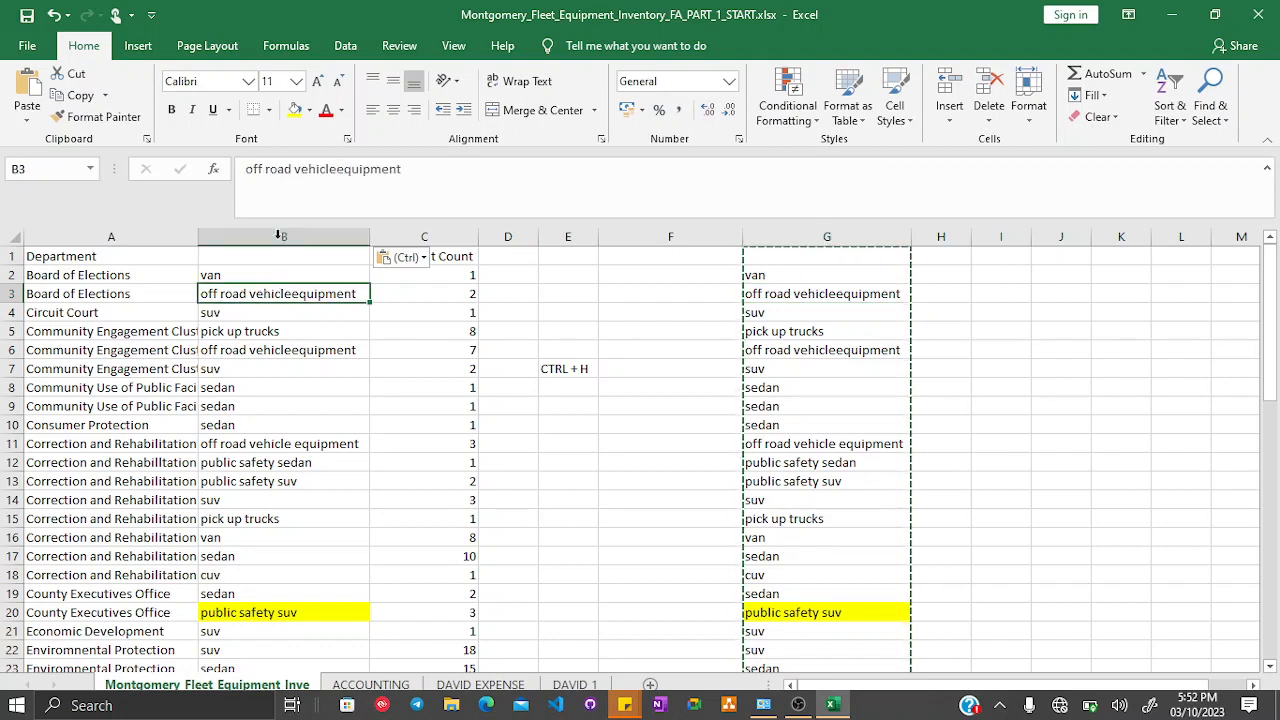
left_click(826, 310)
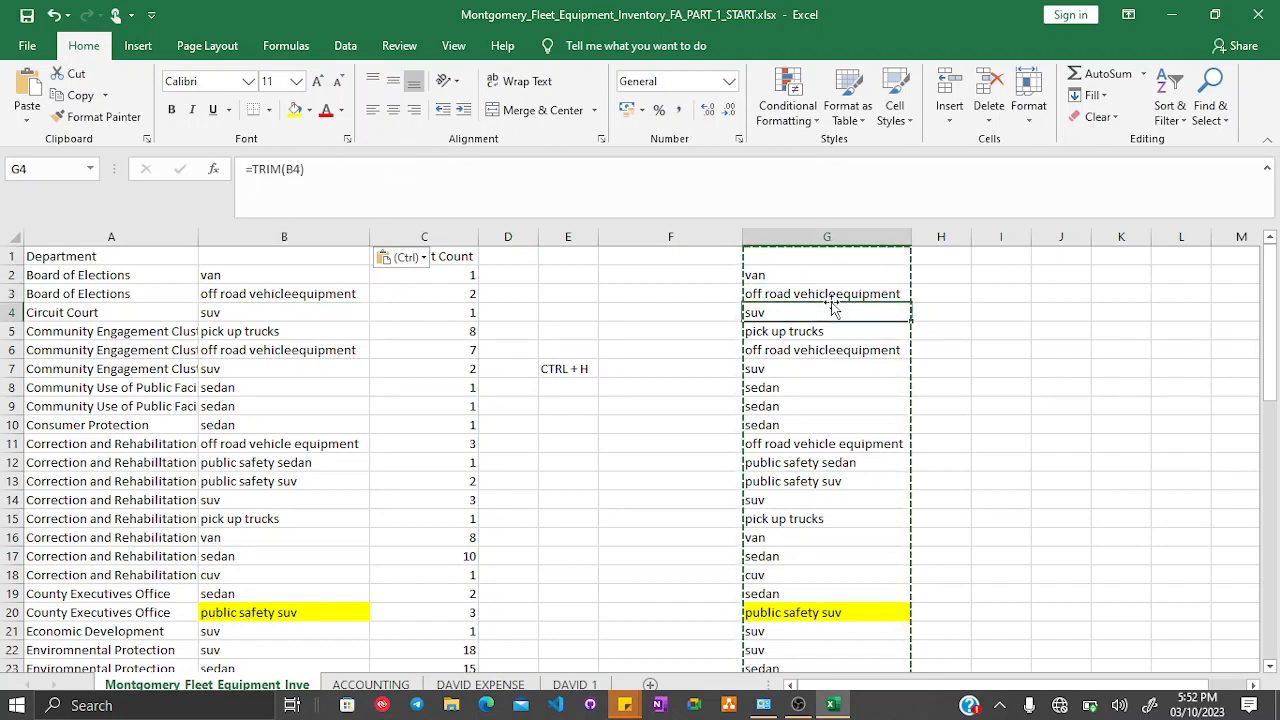
left_click(828, 237)
right_click(828, 240)
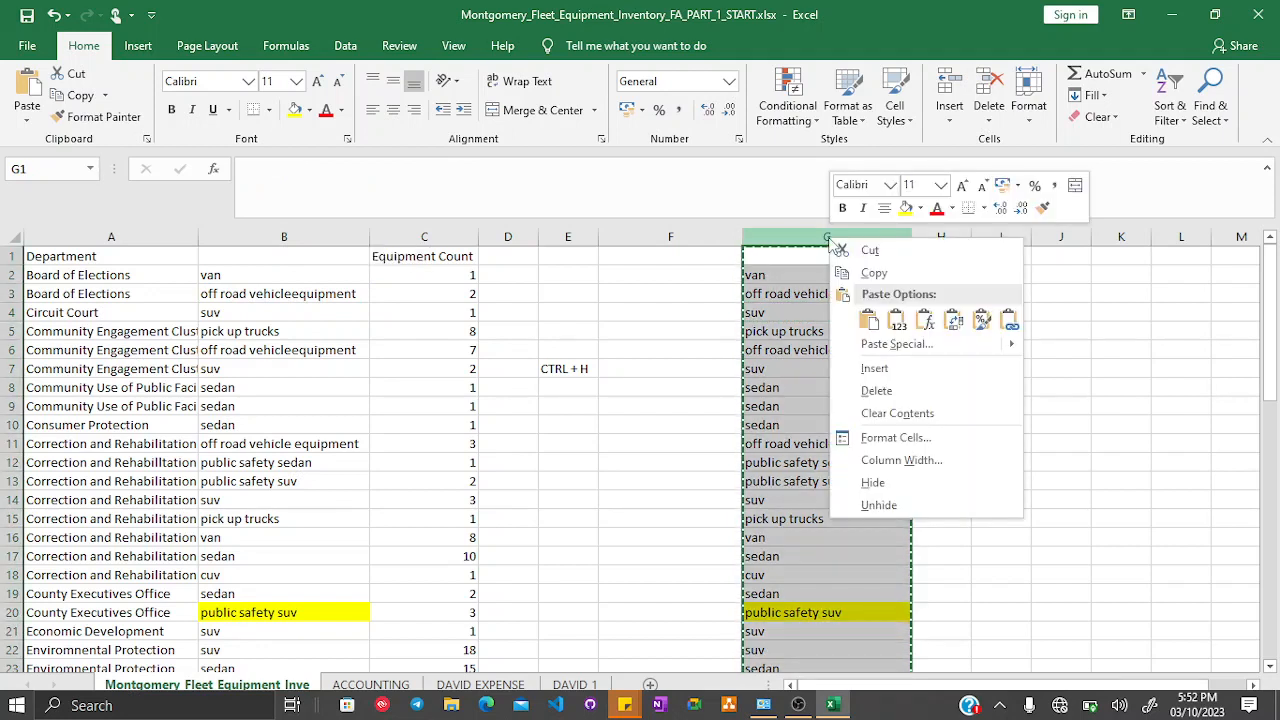
left_click(876, 391)
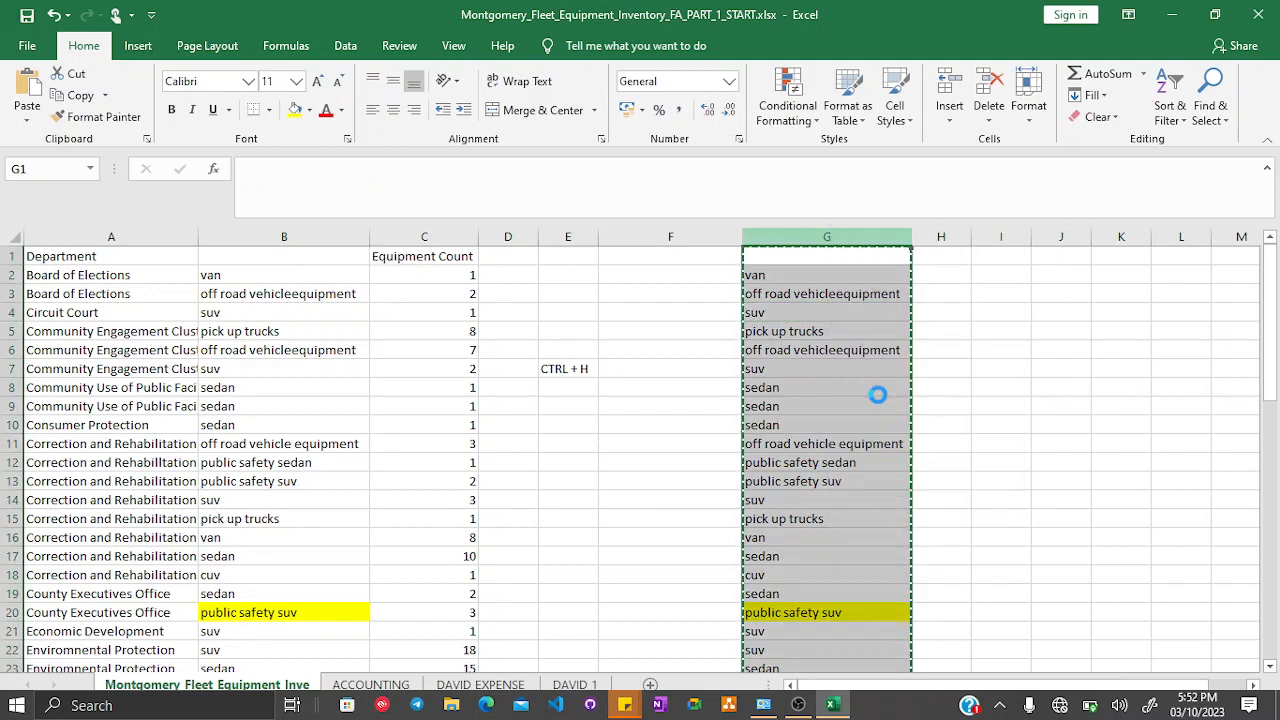
- Clear the CTRL + H note in cell E7
left_click(879, 396)
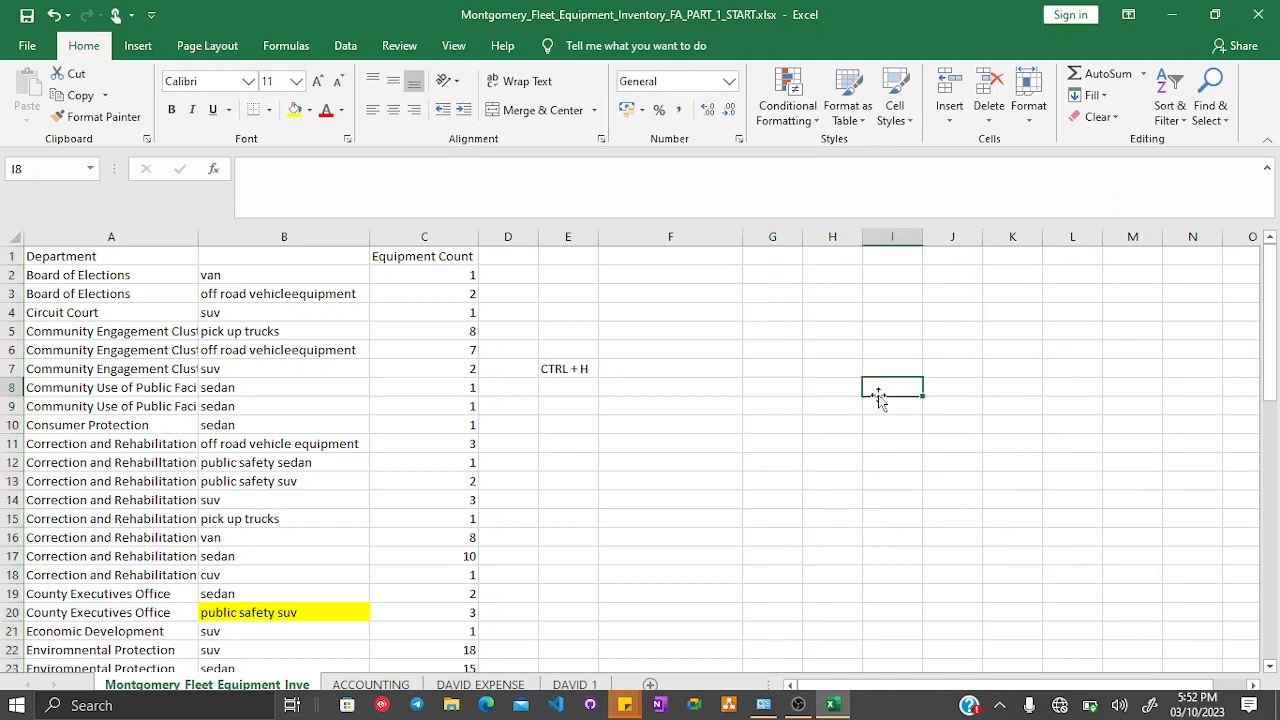
left_click(550, 371)
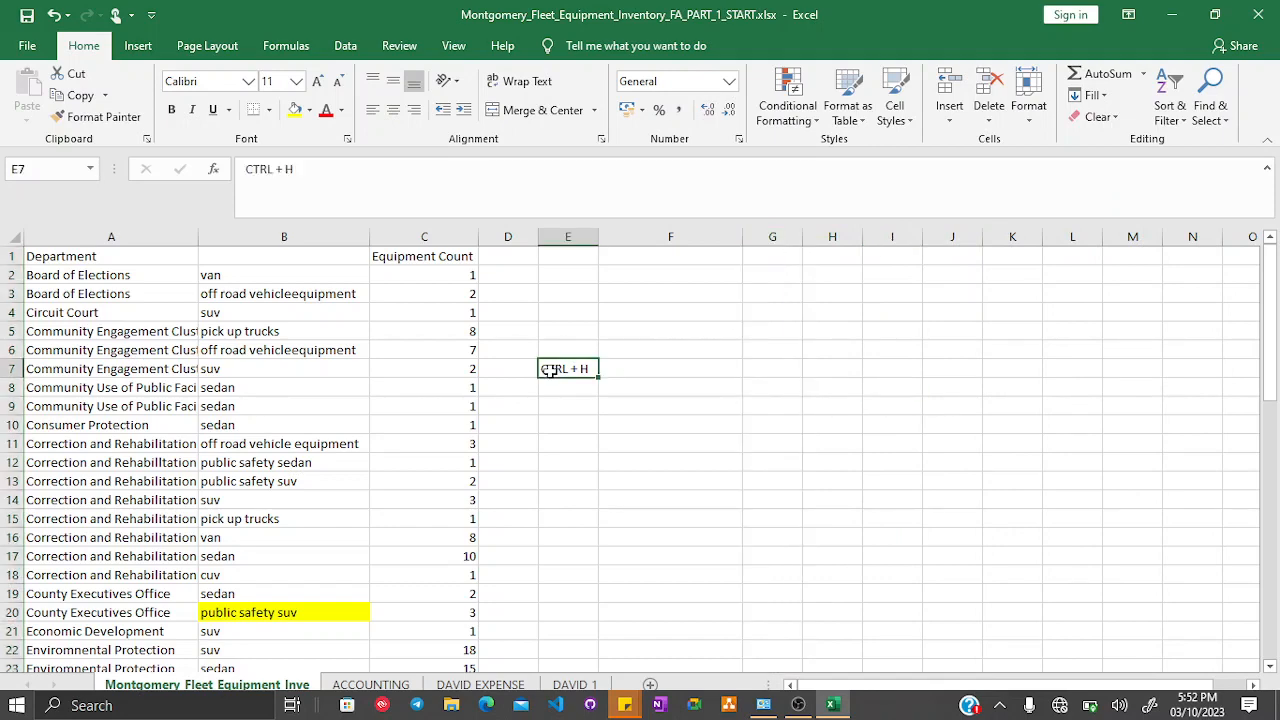
key("Delete")
- Undo the last three changes to restore column B, column G and the E7 note
scroll(551, 355, "down", 2)
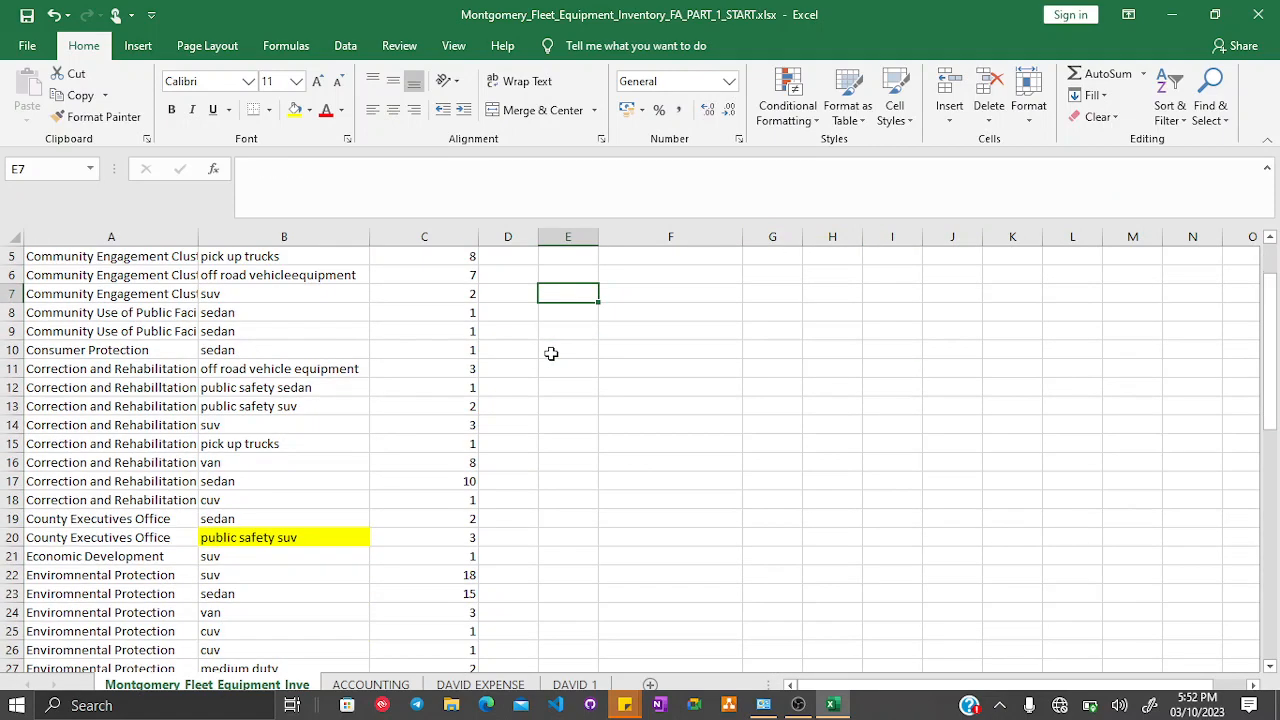
scroll(551, 353, "up", 2)
key("ctrl+z")
key("ctrl+z")
key("ctrl+z")
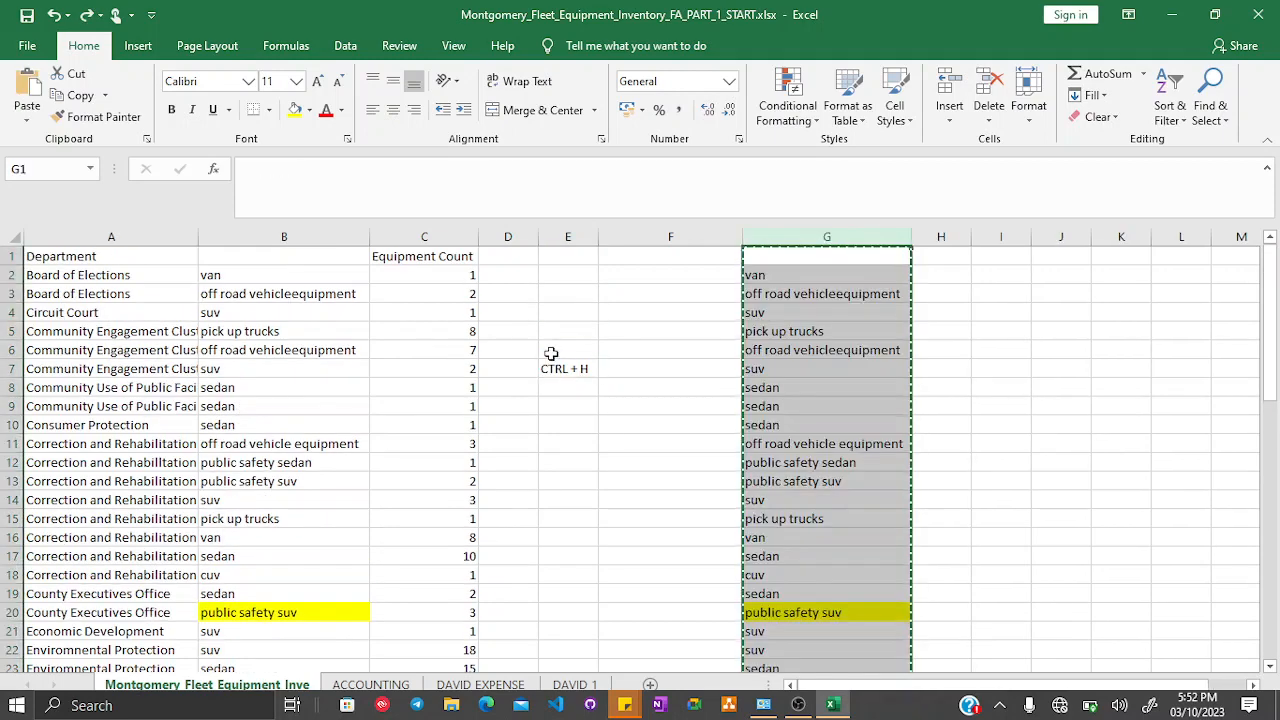
- Clear the contents of column G and remove the yellow fill from cell G20
left_click(788, 226)
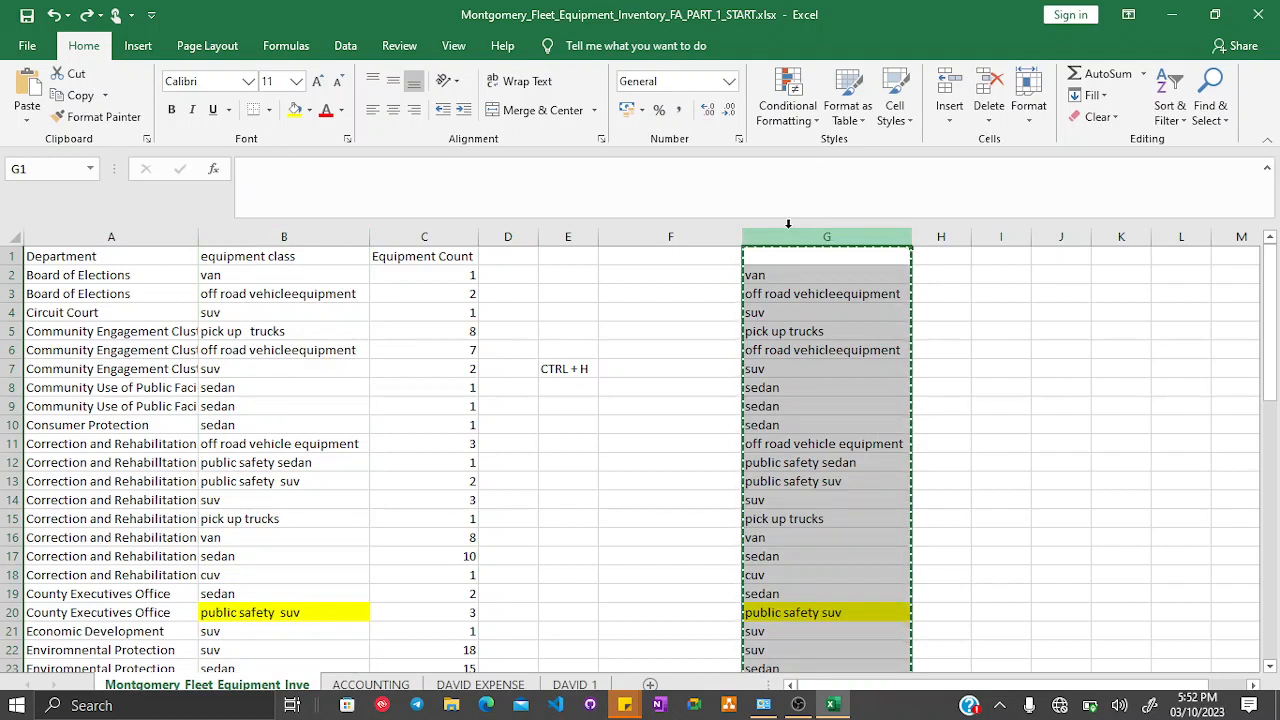
key("Delete")
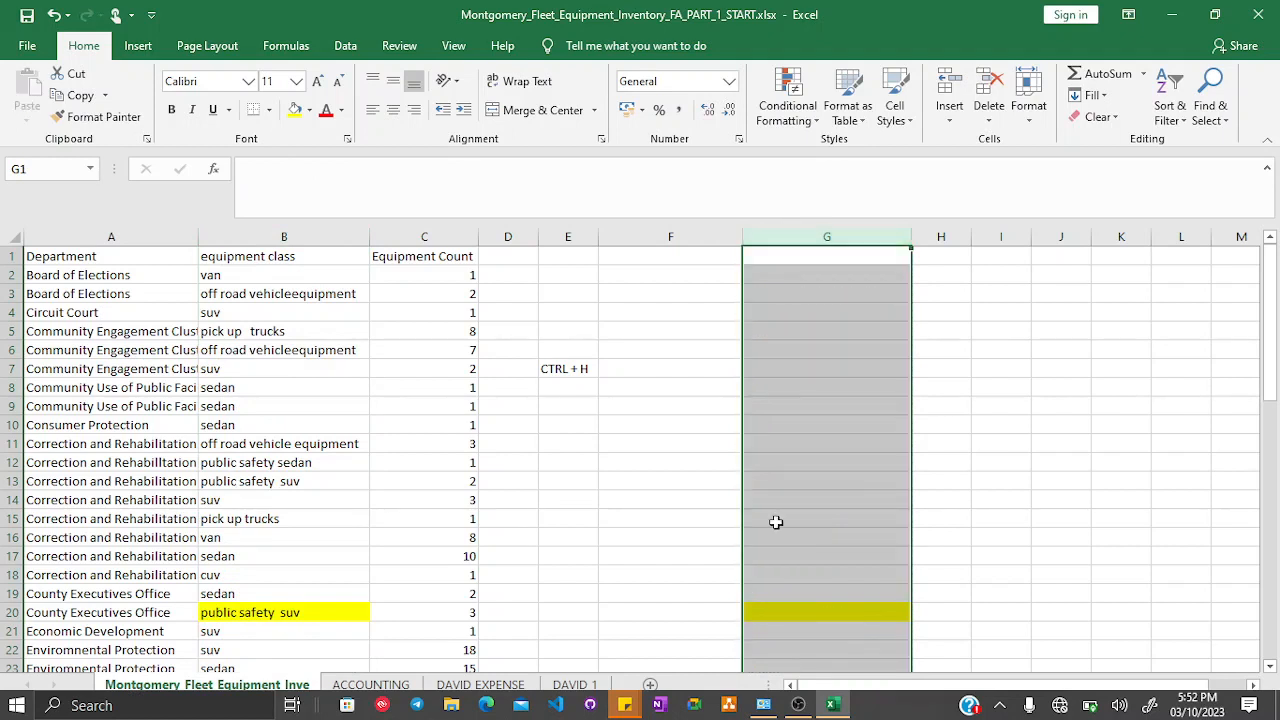
left_click(779, 610)
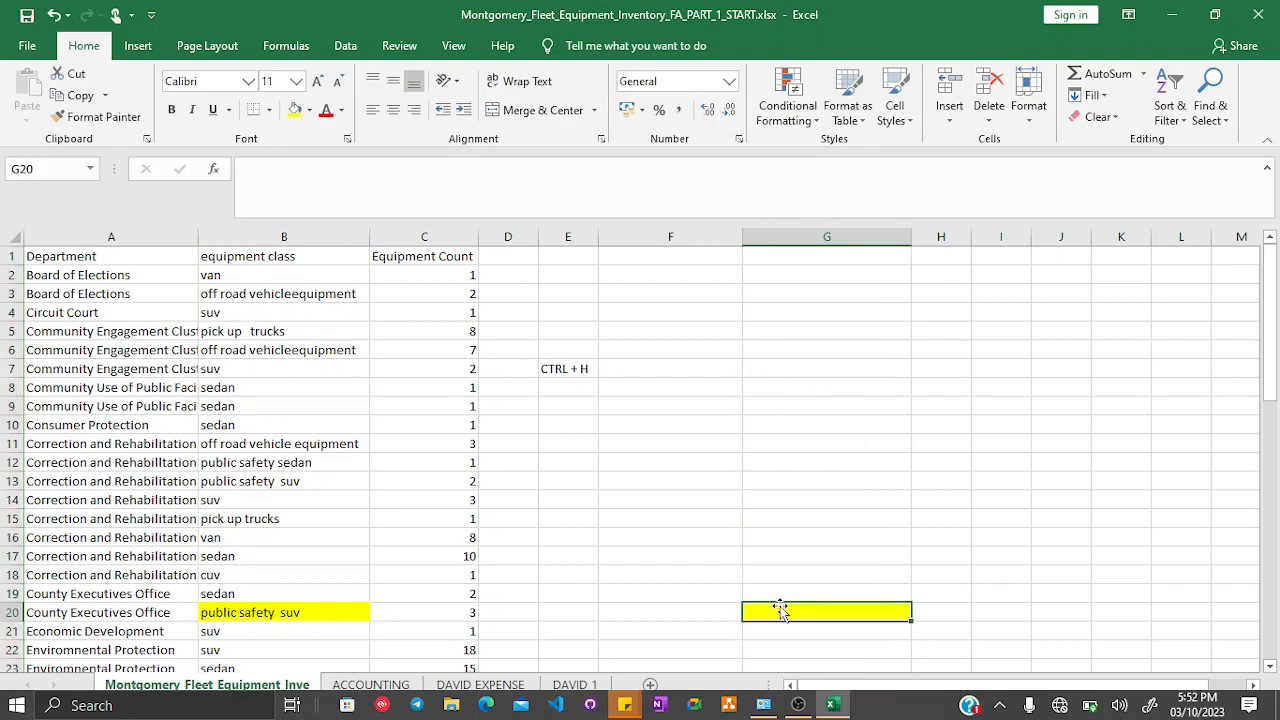
left_click(309, 110)
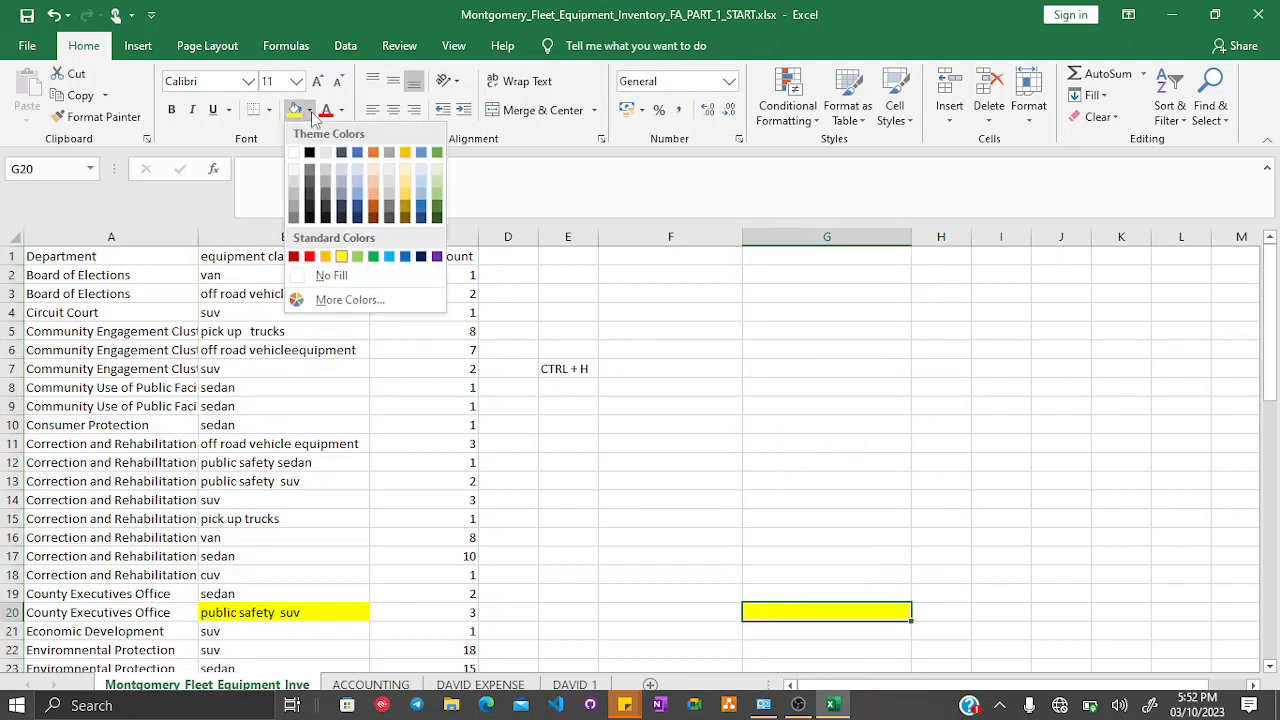
left_click(330, 275)
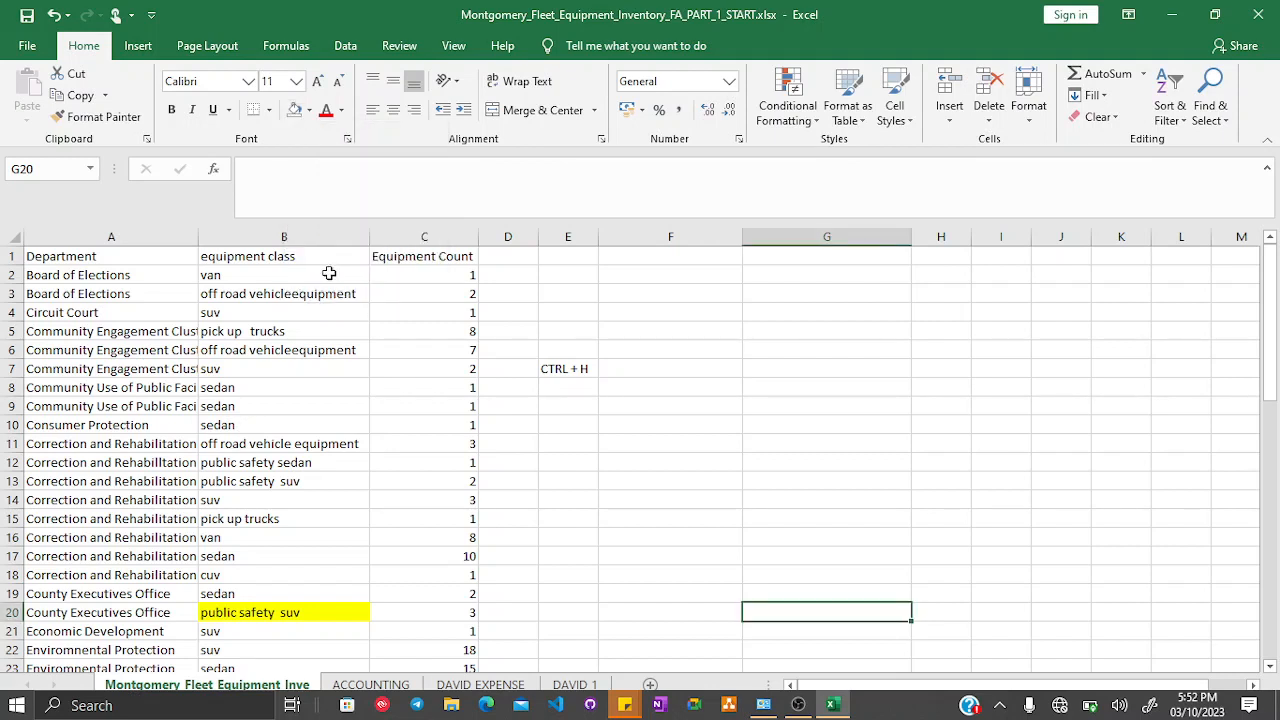
- Enter the label FIND & REPLACE in cell E6
left_click(567, 369)
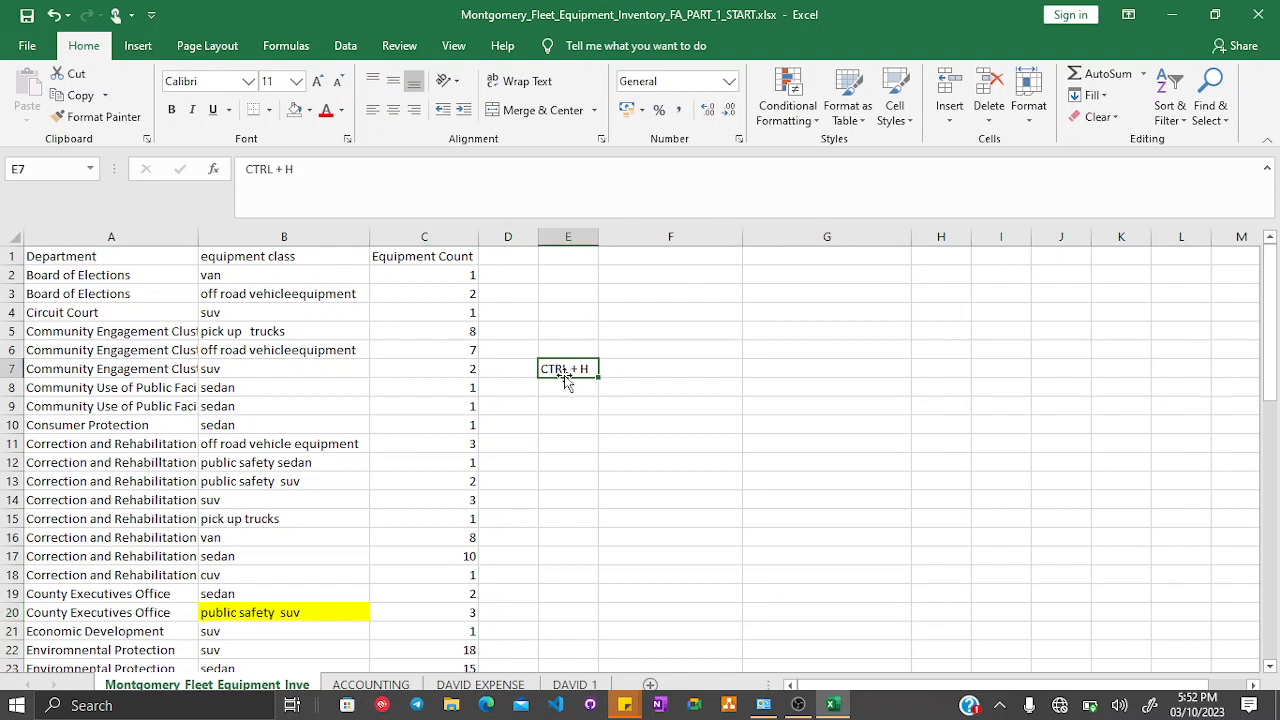
left_click(575, 348)
type("FIND")
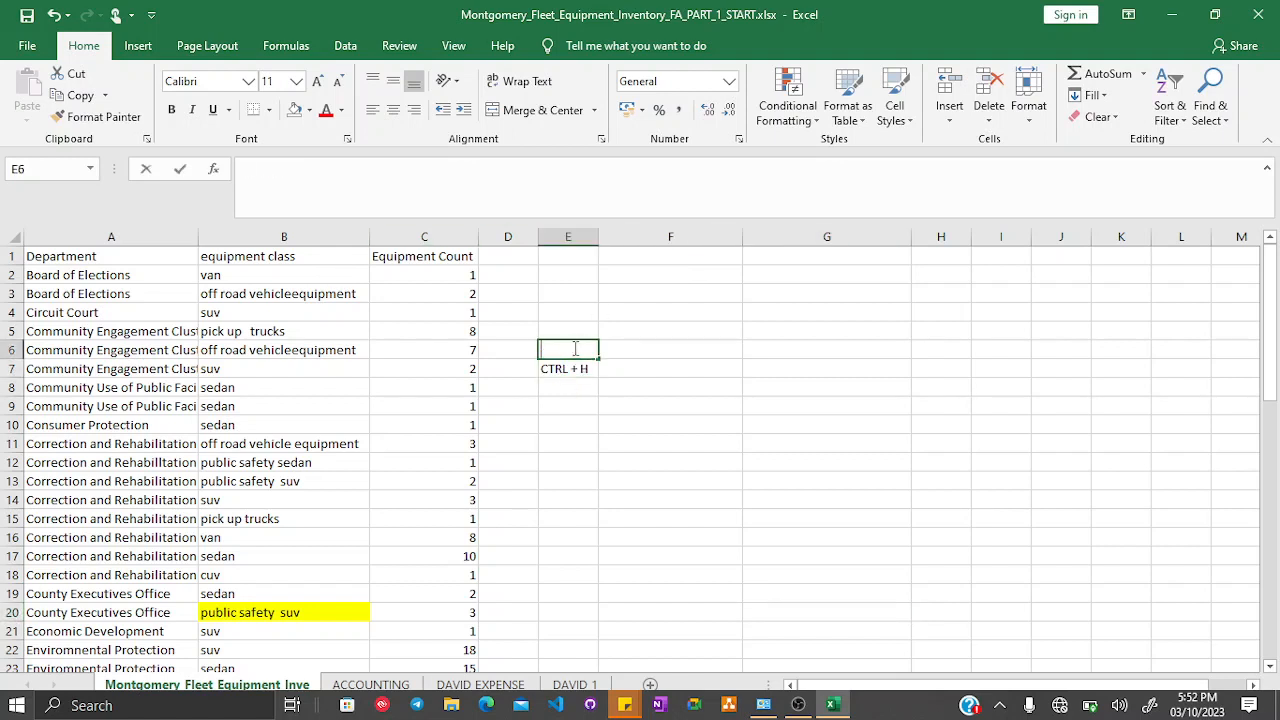
type(" &")
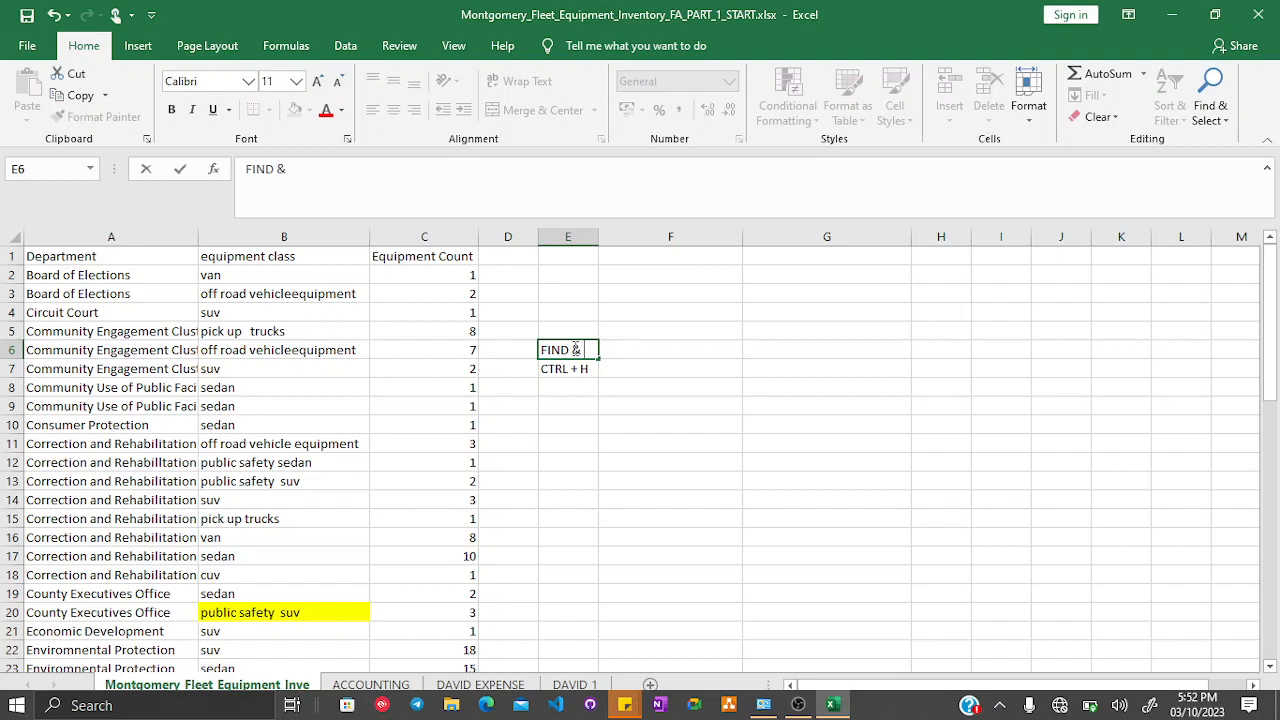
type(" REPLACE")
key("Return")
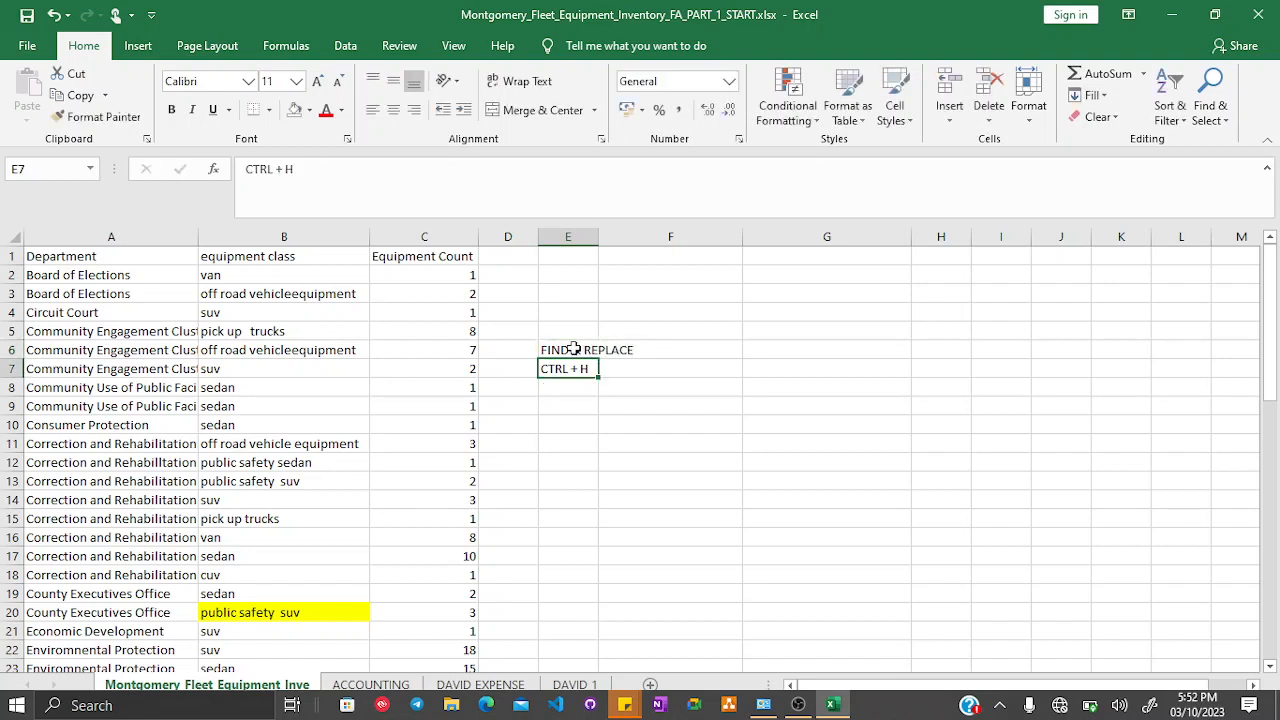
- Autofit column E and enter the label TRIM FUNCTION in cell F6
double_click(598, 236)
left_click(679, 348)
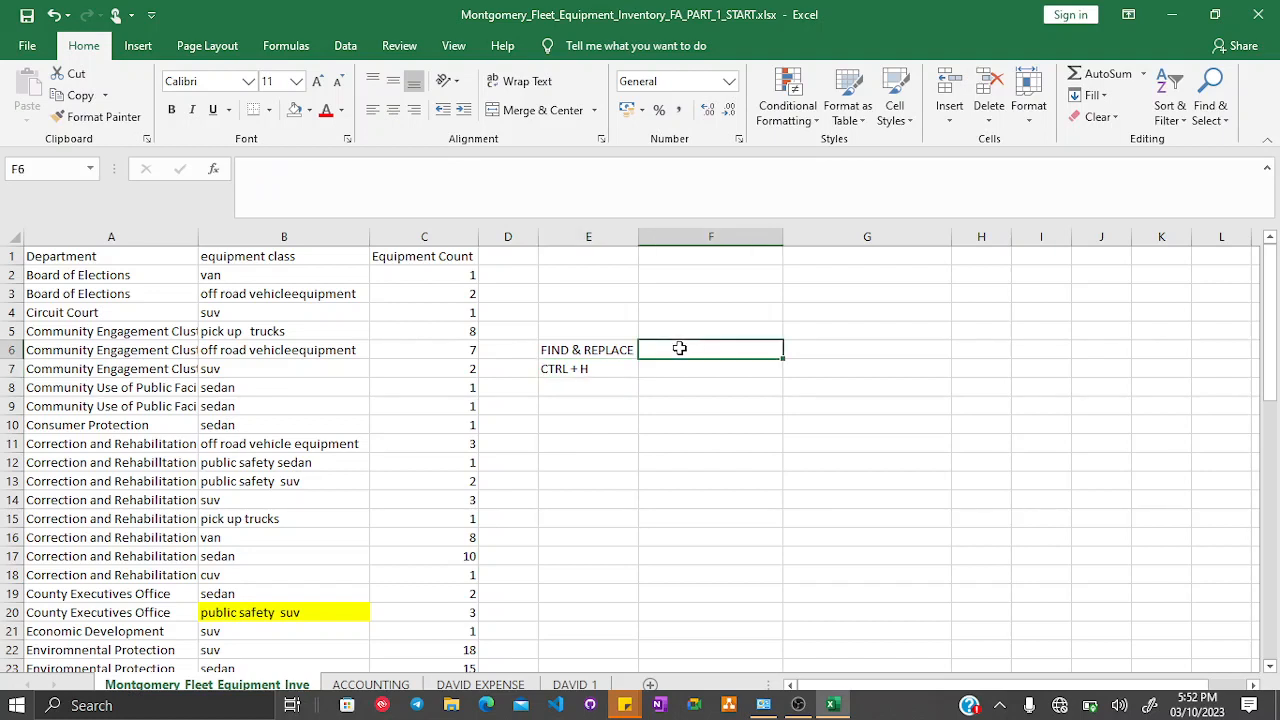
type("TRIM F")
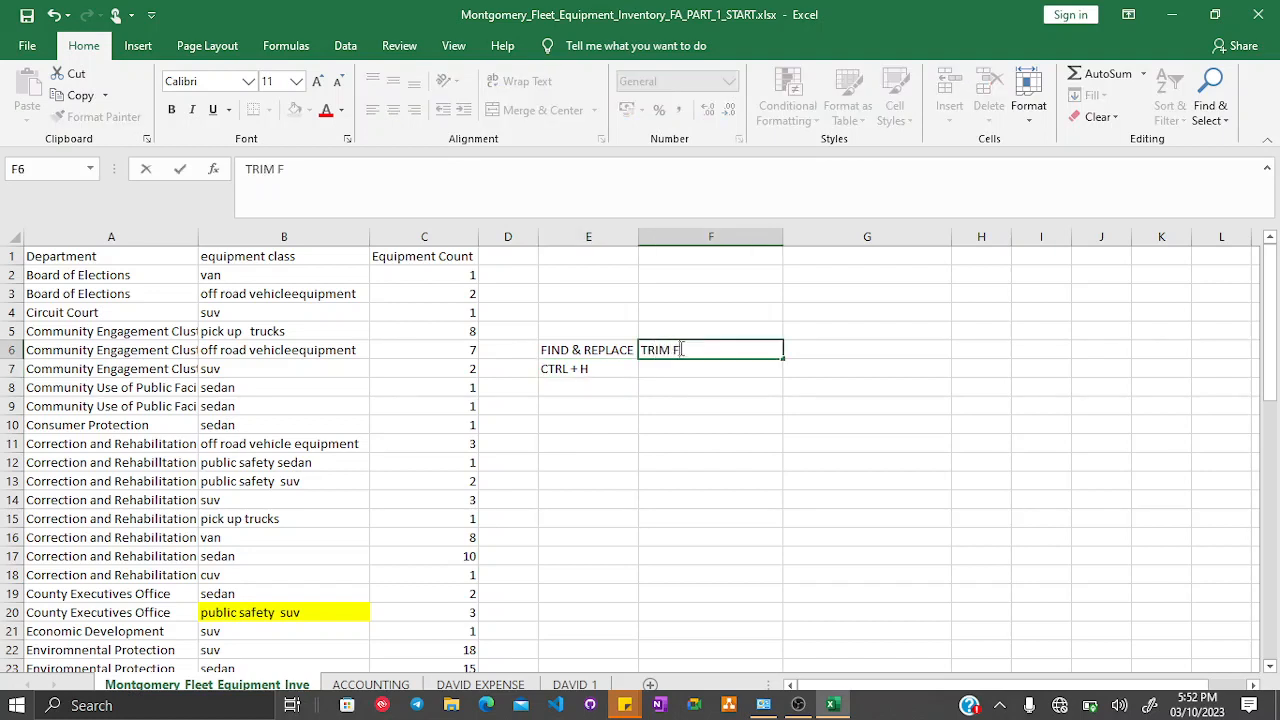
type("UNCTION")
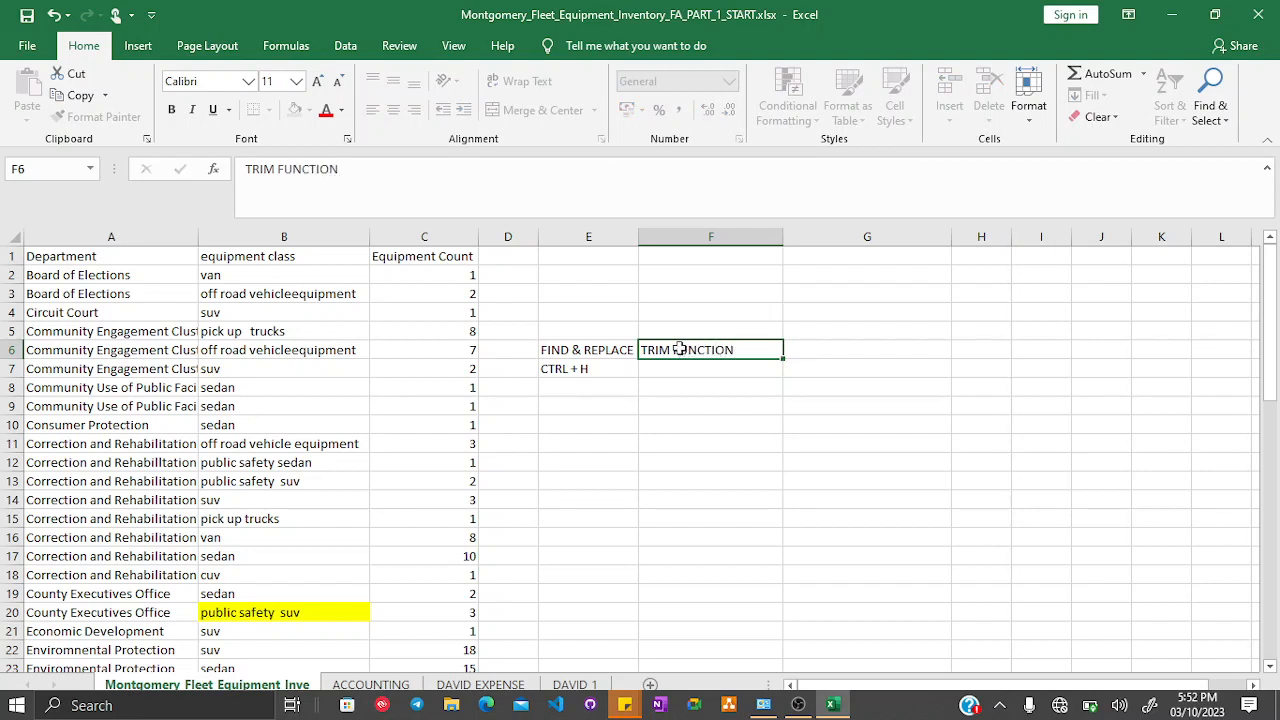
key("Return")
type("=")
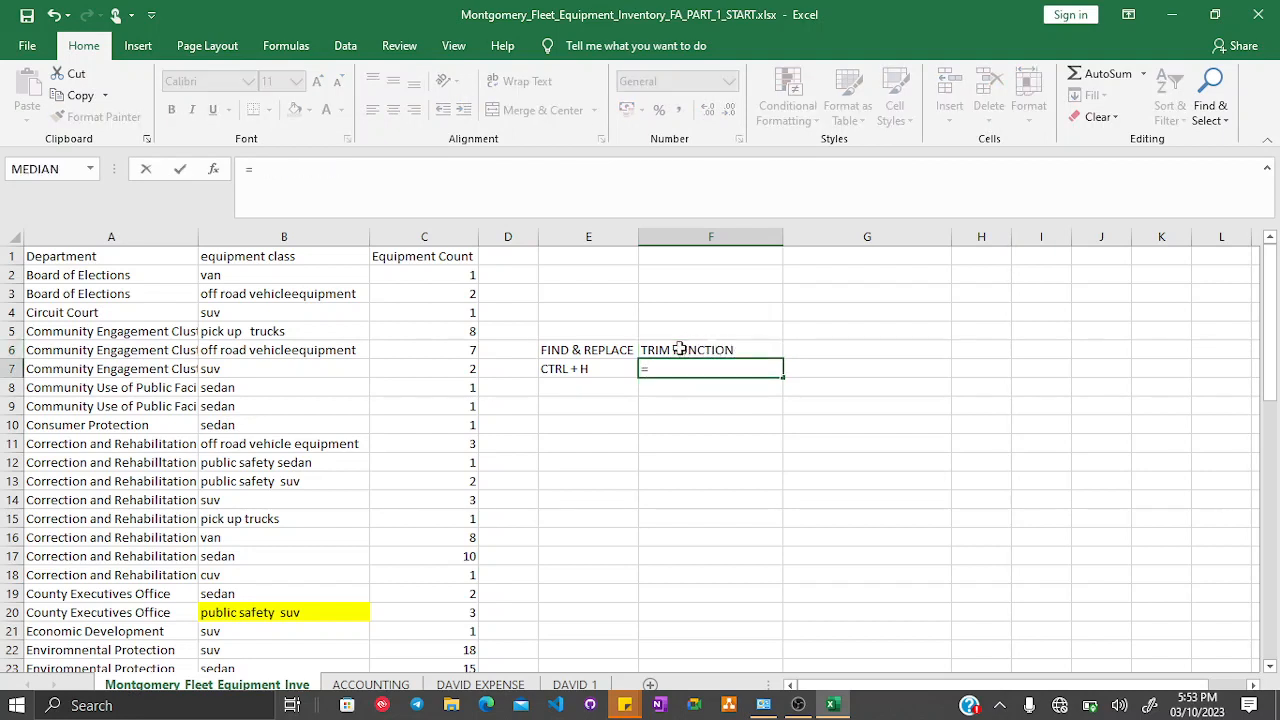
type("TRIM")
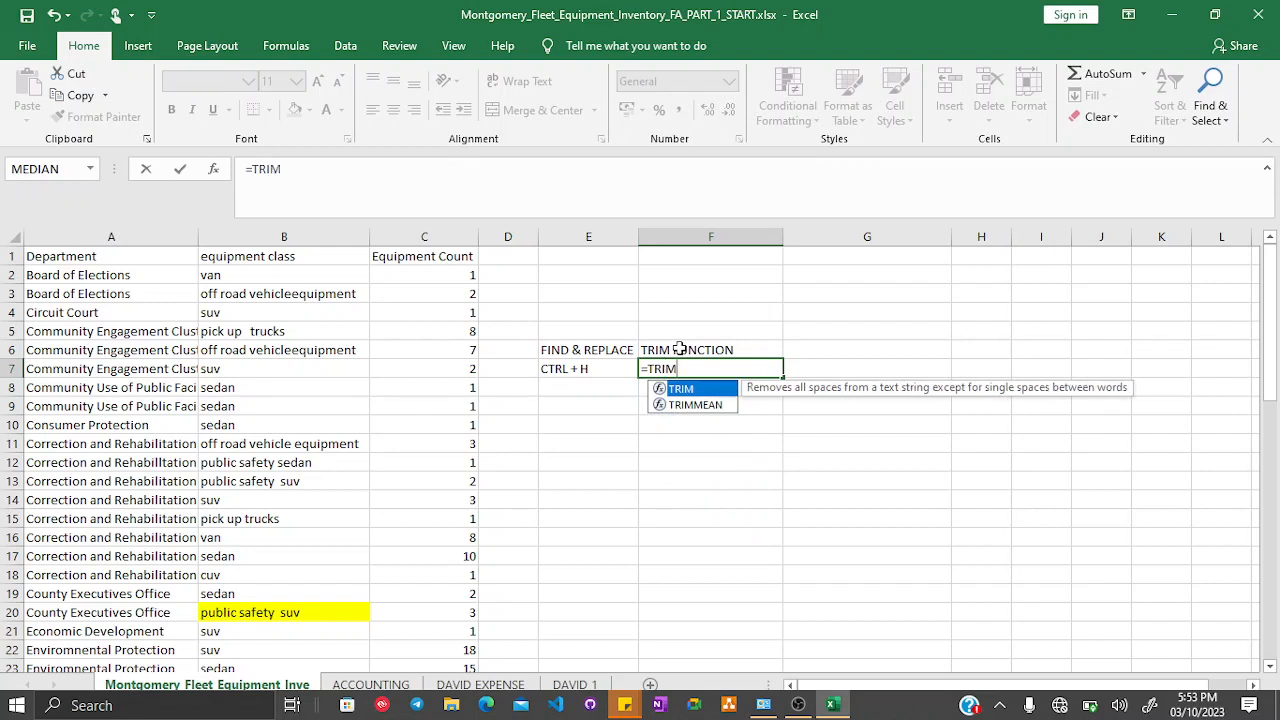
type("(")
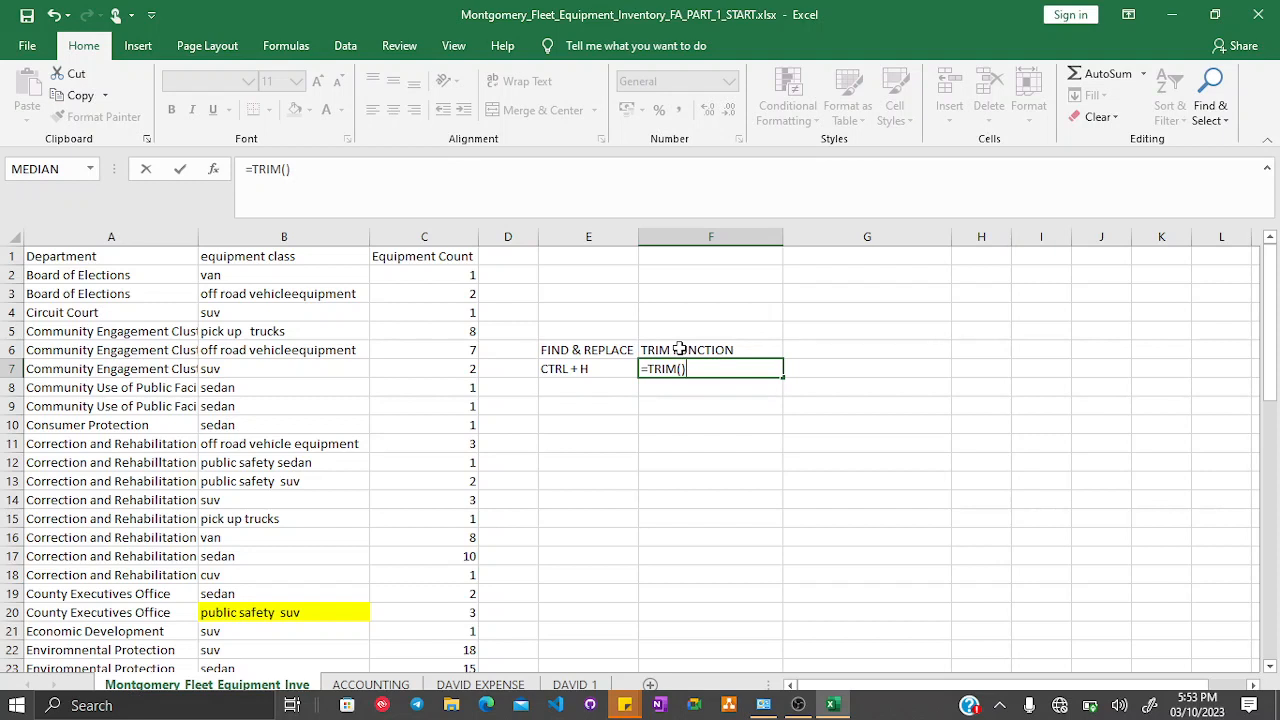
key("BackSpace")
key("BackSpace")
key("BackSpace")
key("BackSpace")
key("BackSpace")
key("BackSpace")
key("BackSpace")
key("Escape")
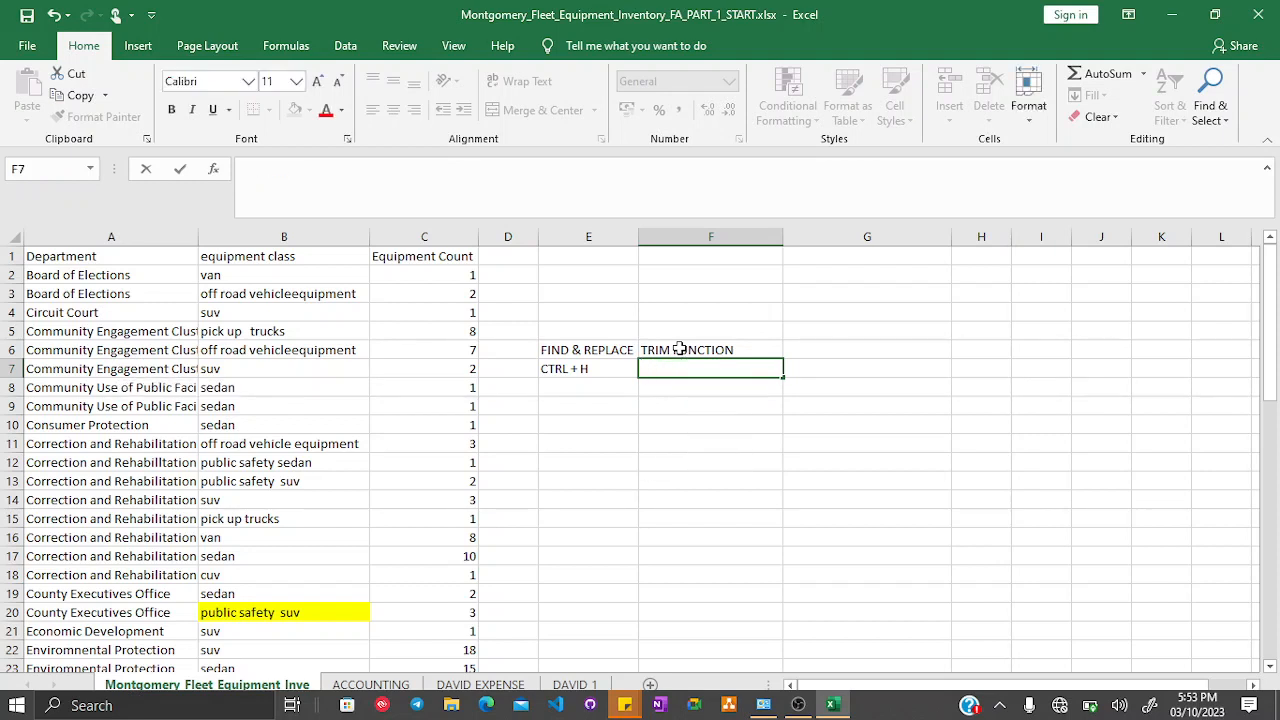
- Clear the FIND & REPLACE, TRIM FUNCTION and CTRL + H labels from columns E and F
left_click(679, 349)
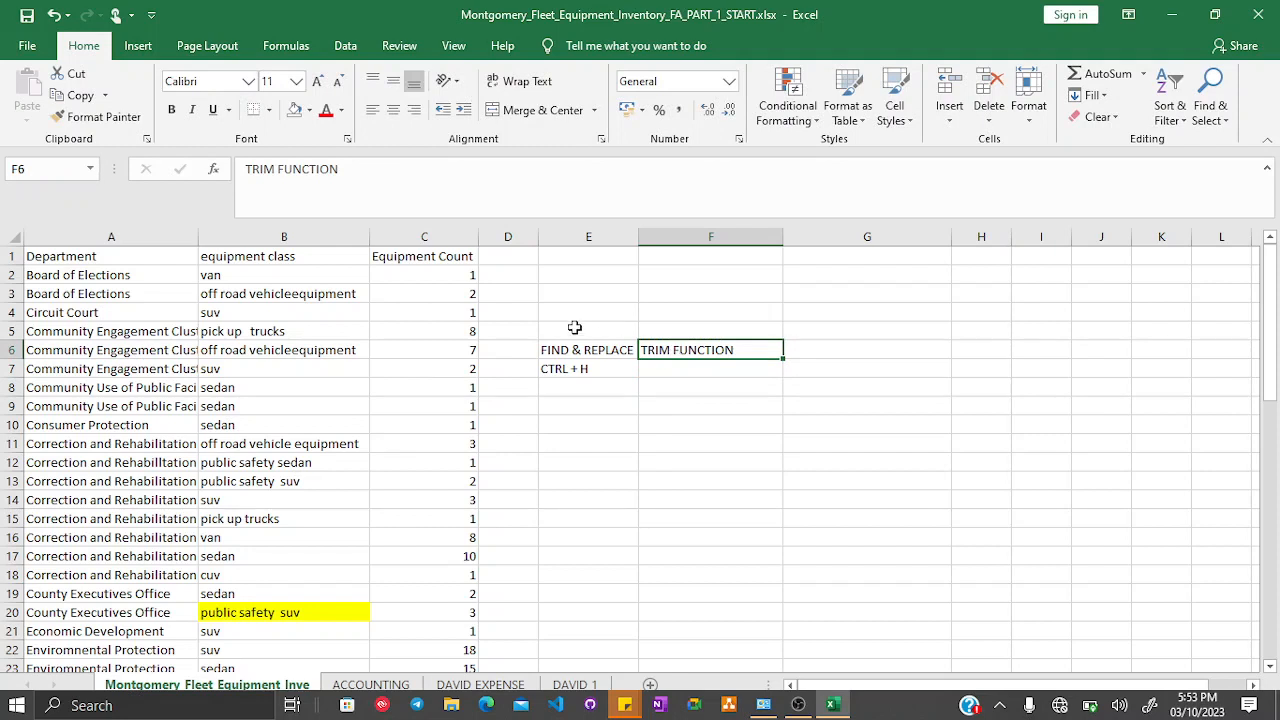
left_click_drag(548, 313, 684, 380)
key("Delete")
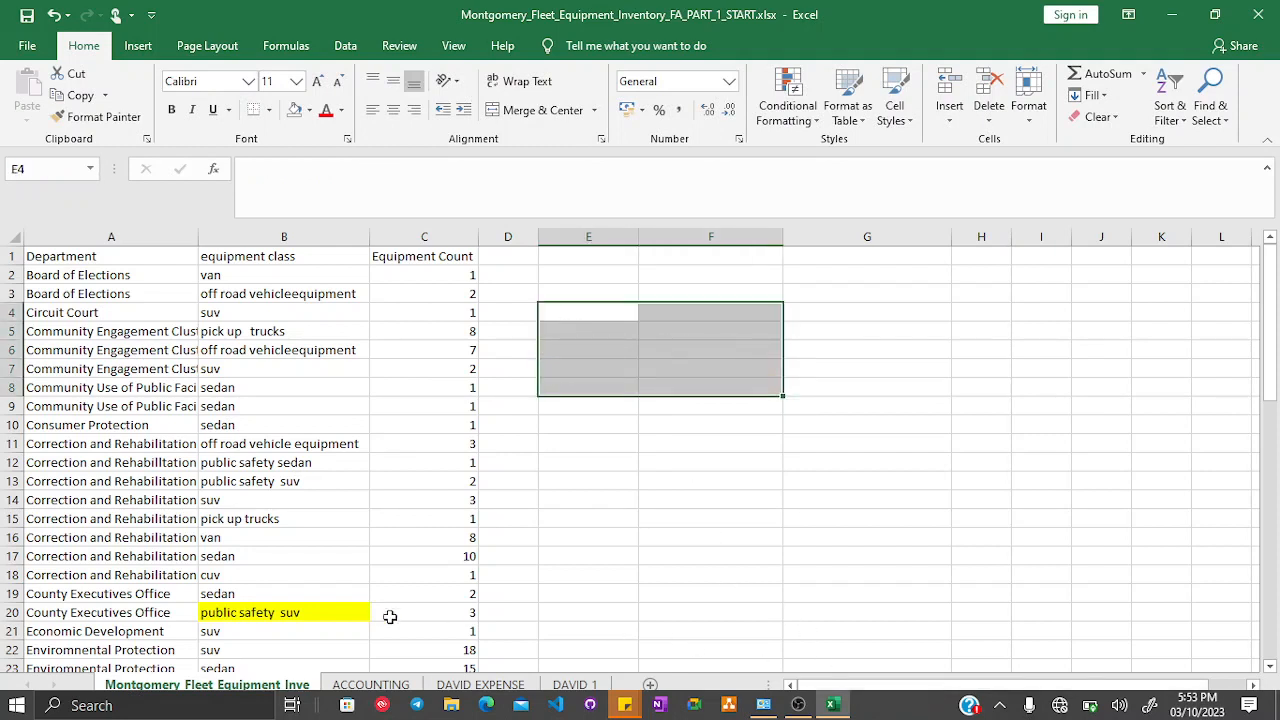
- On the DAVID 1 sheet, fill the cell with the Multi white spaces F&R (TRIM) topic yellow
left_click(572, 686)
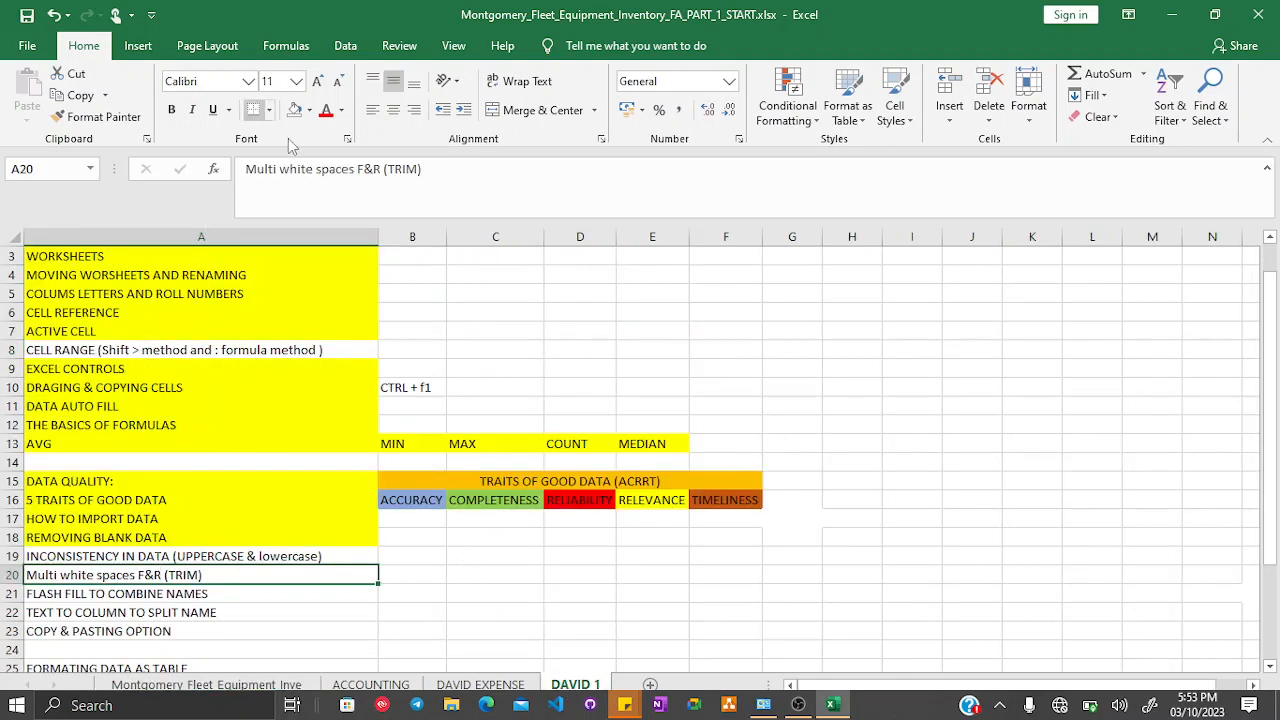
left_click(311, 111)
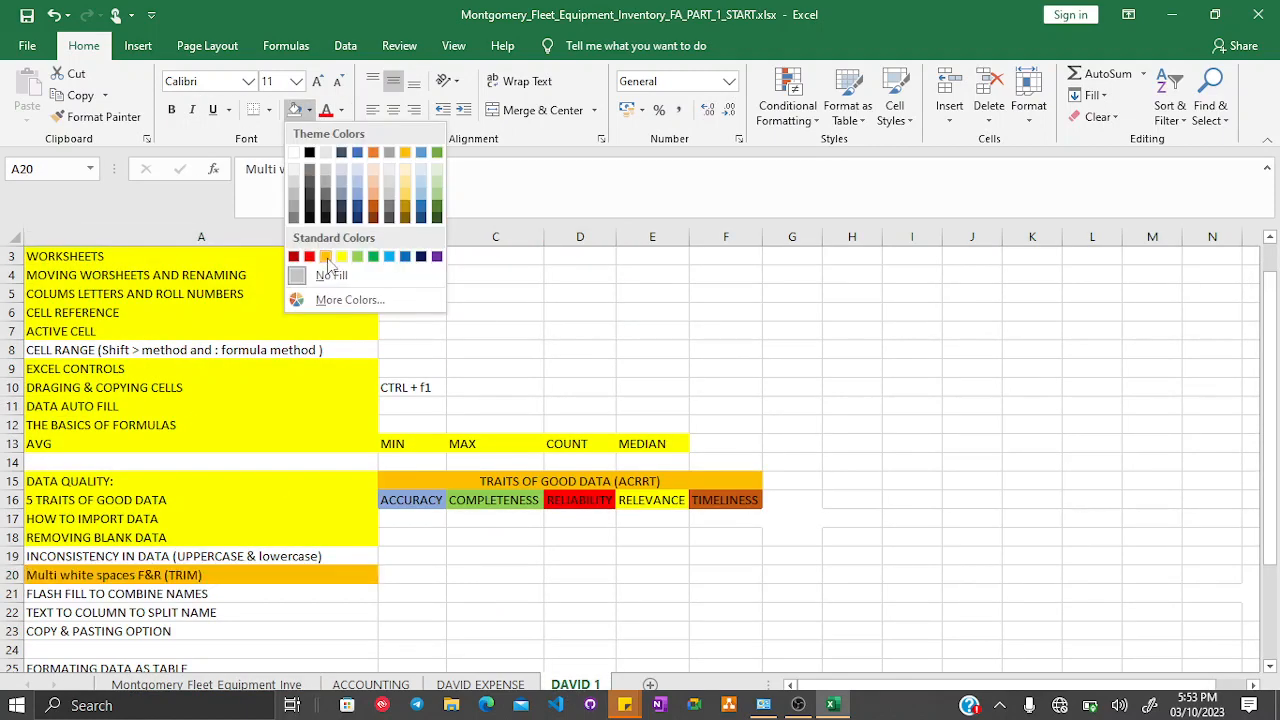
left_click(343, 257)
left_click(430, 598)
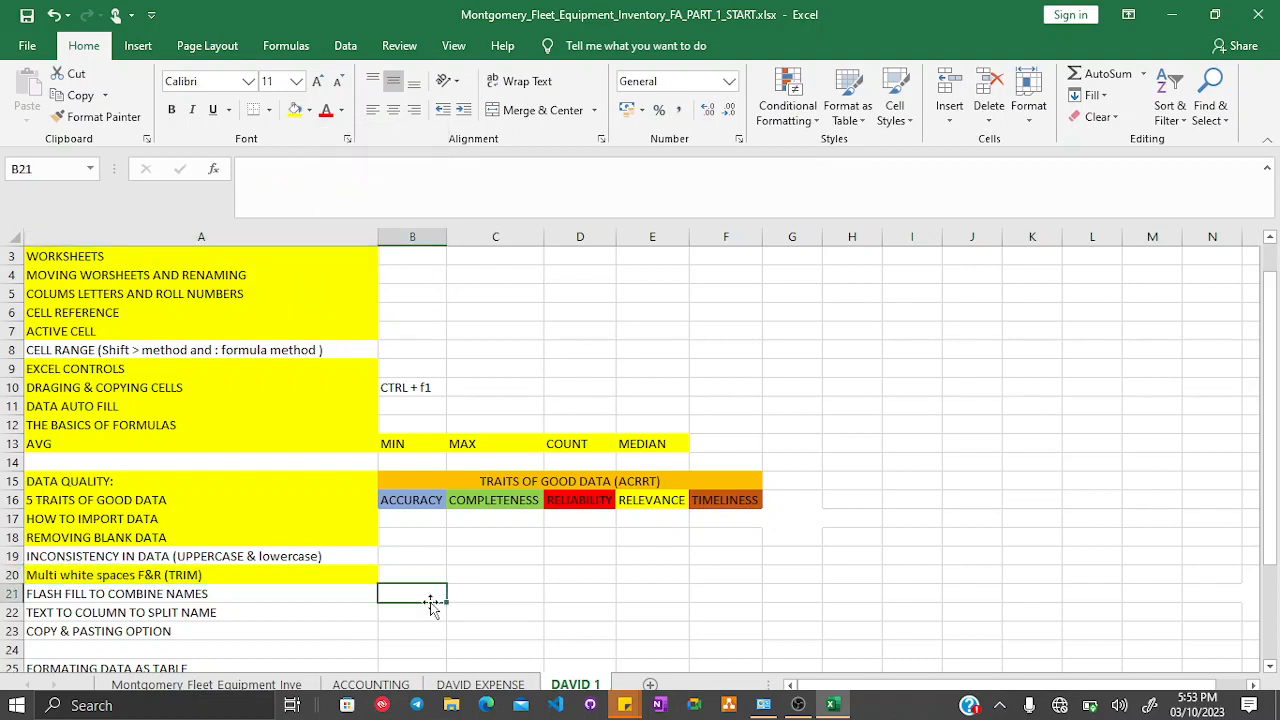
left_click(145, 556)
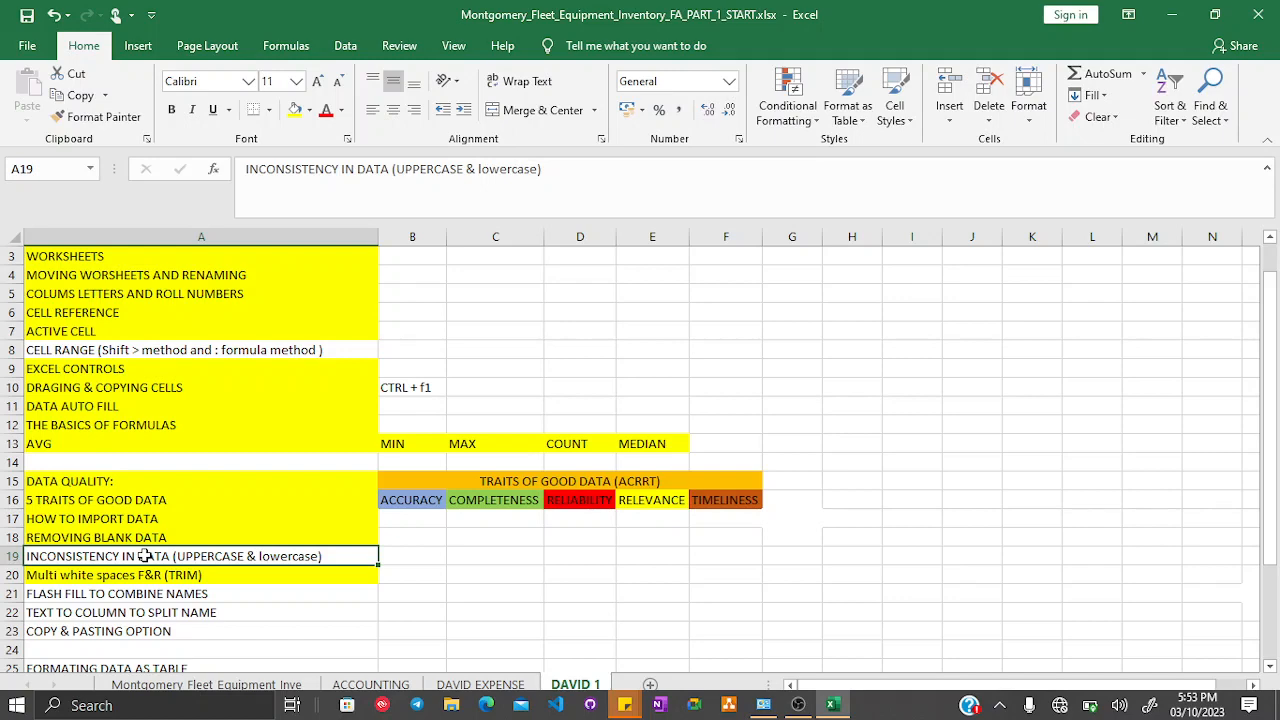
- Back on the fleet sheet, insert a blank column between equipment class and Equipment Count
left_click(265, 684)
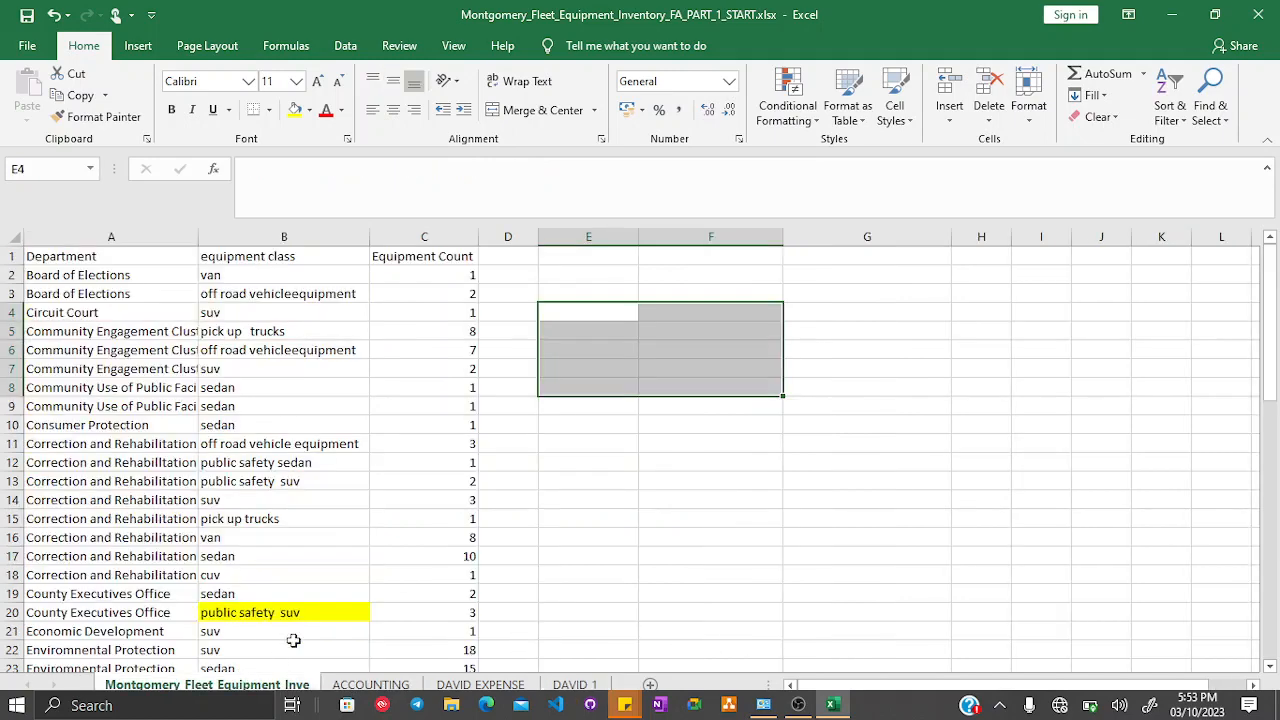
left_click(648, 353)
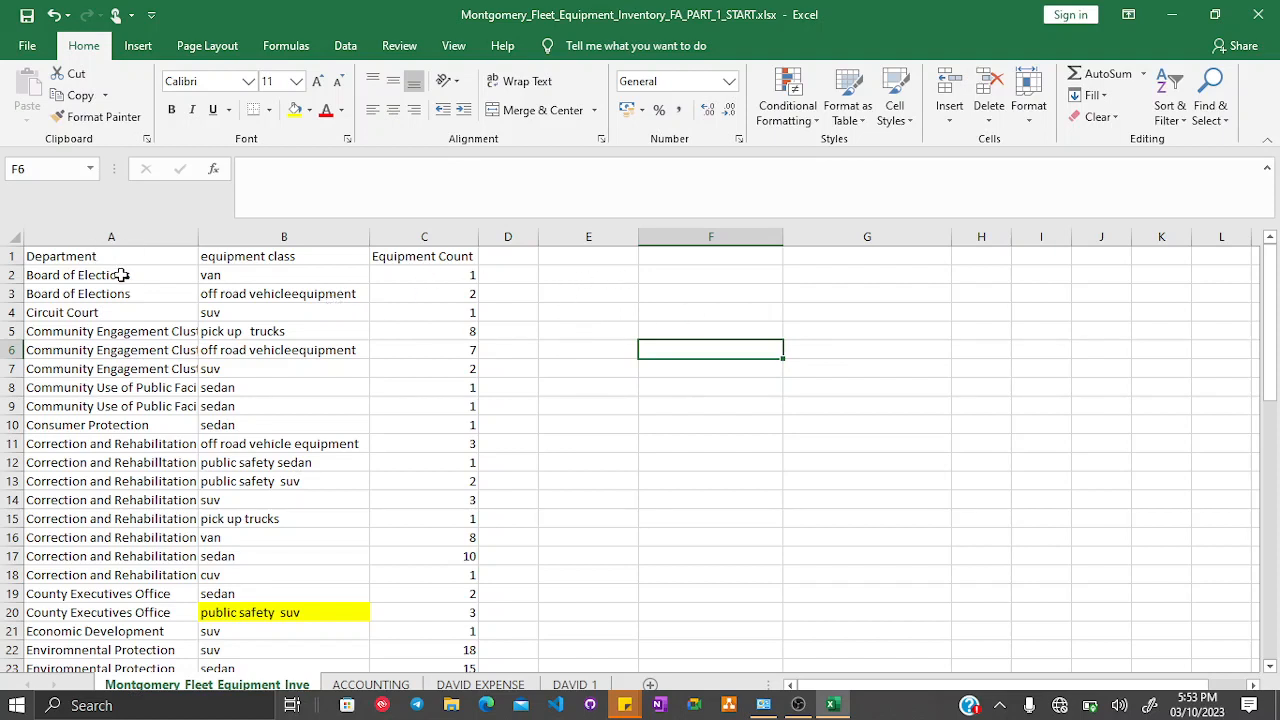
left_click(600, 271)
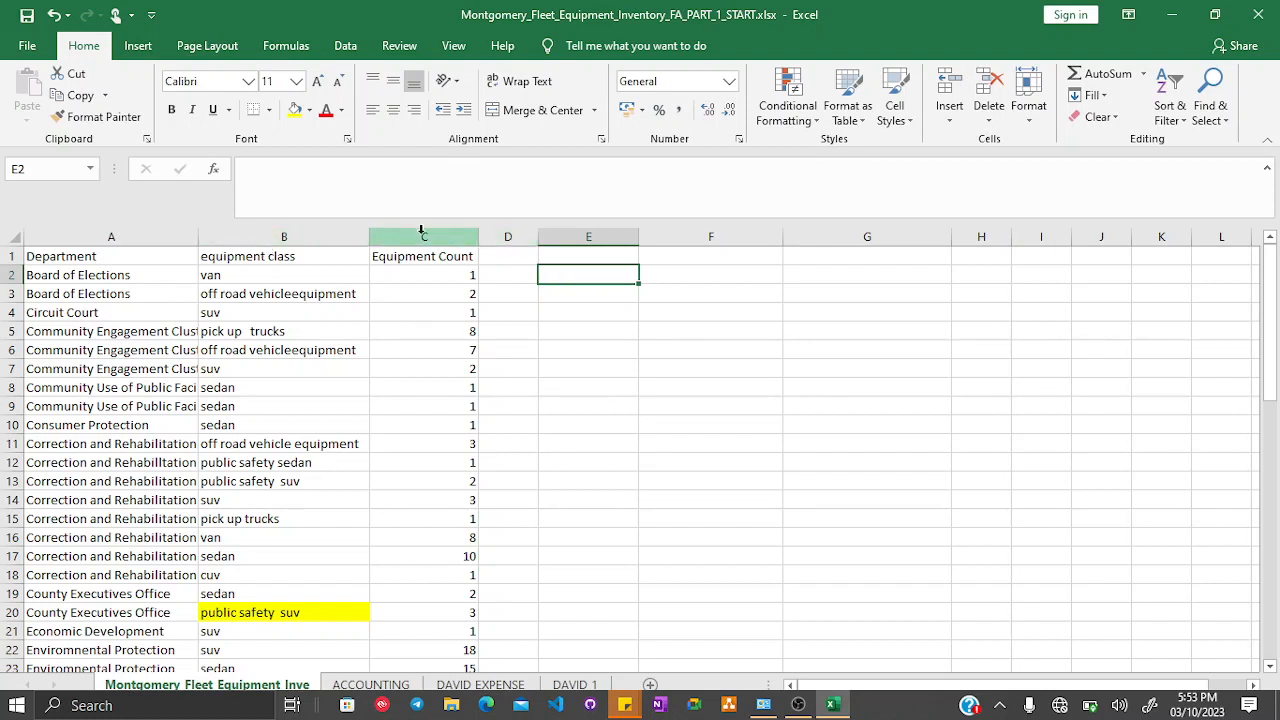
left_click(314, 272)
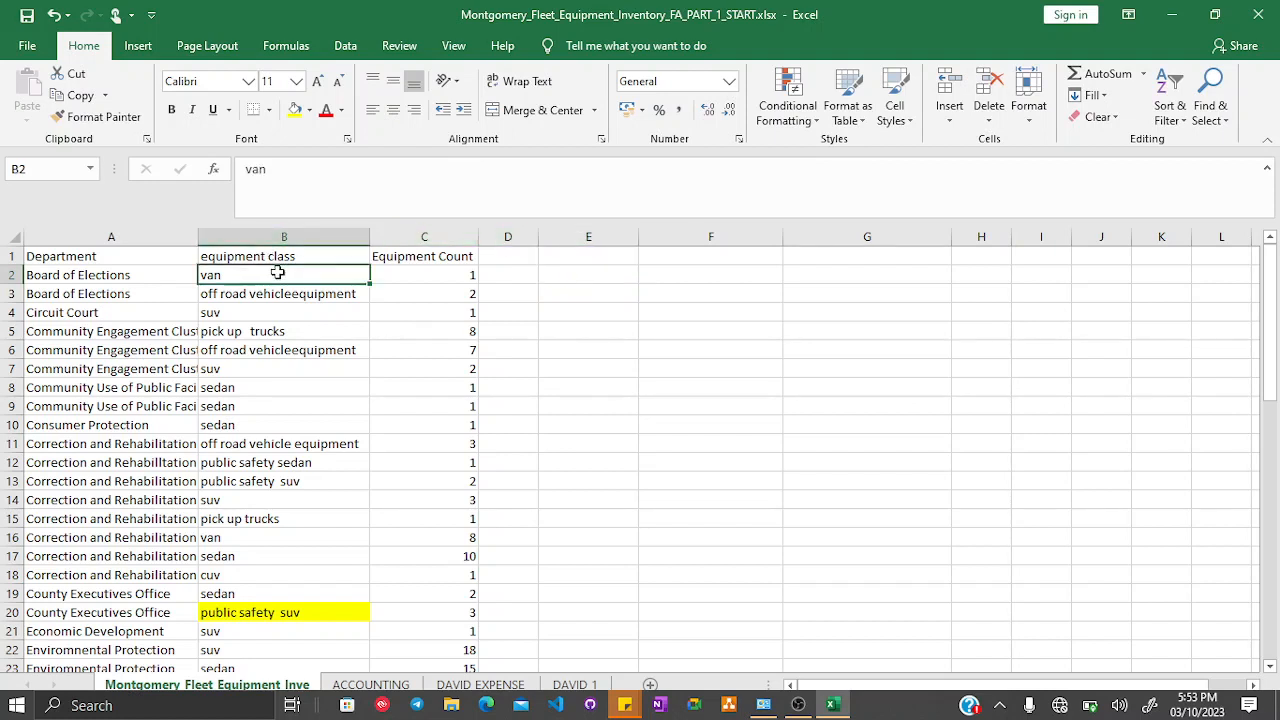
left_click(287, 234)
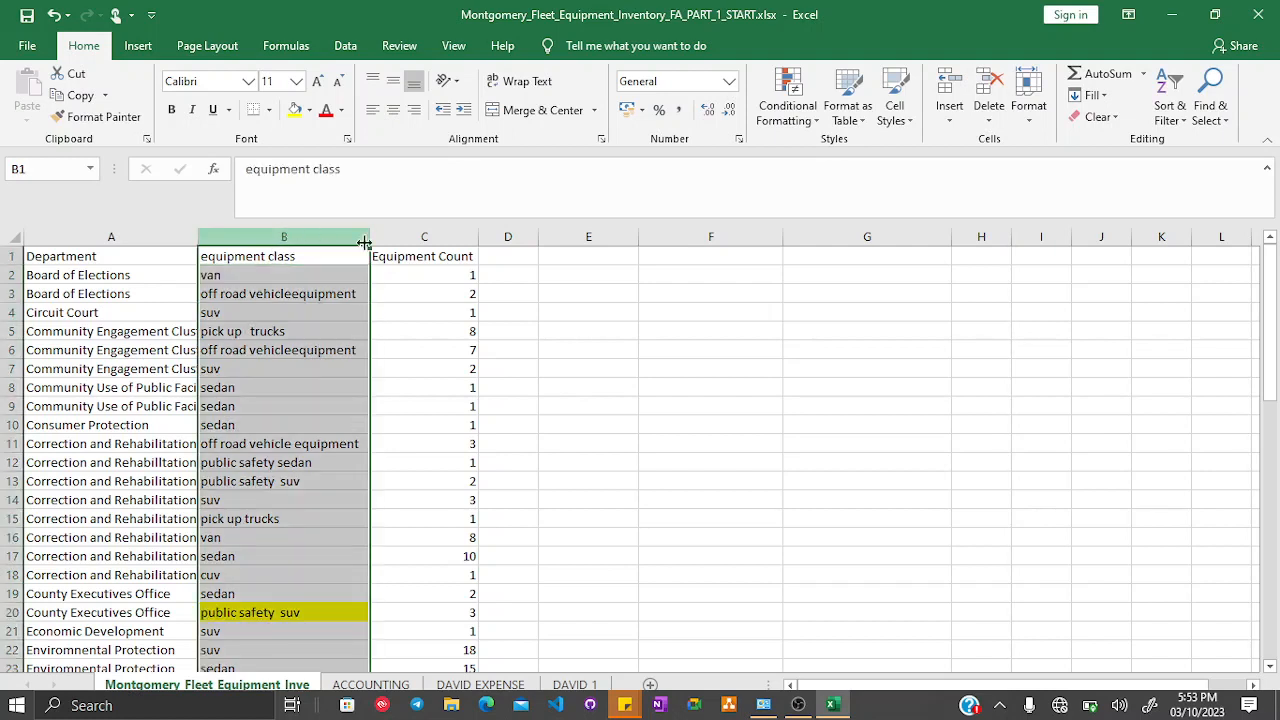
left_click(410, 236)
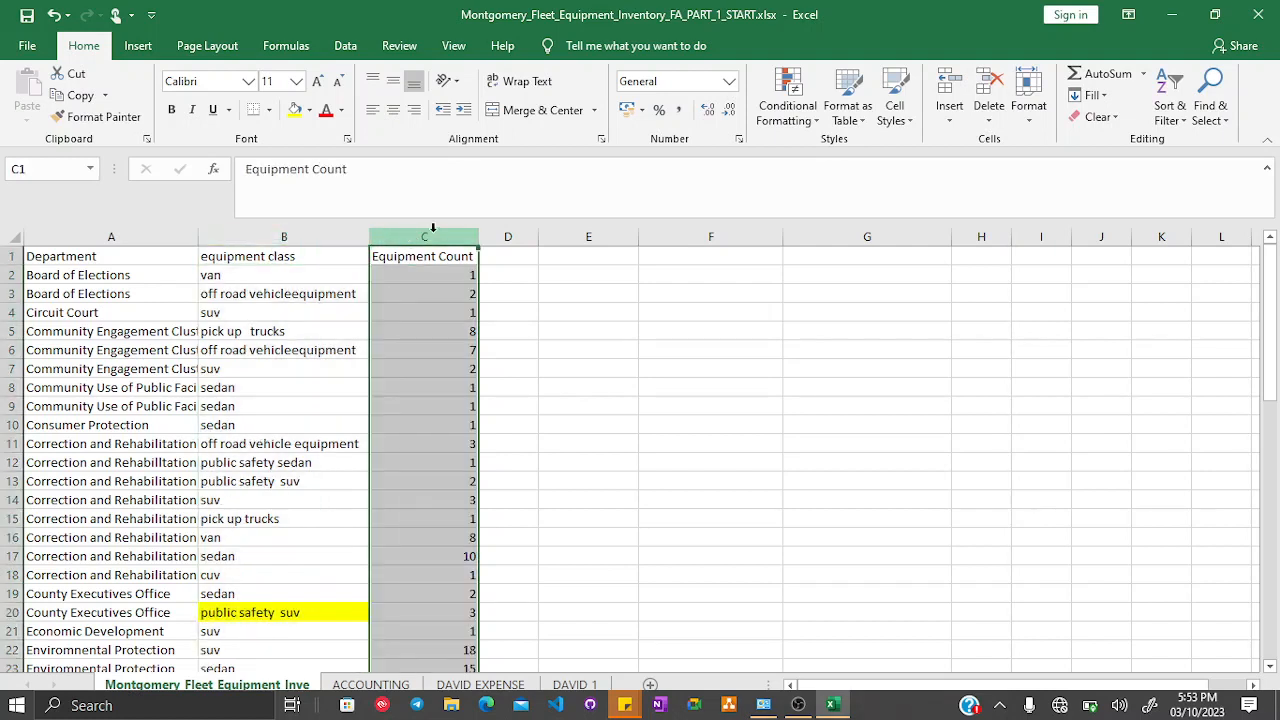
right_click(432, 228)
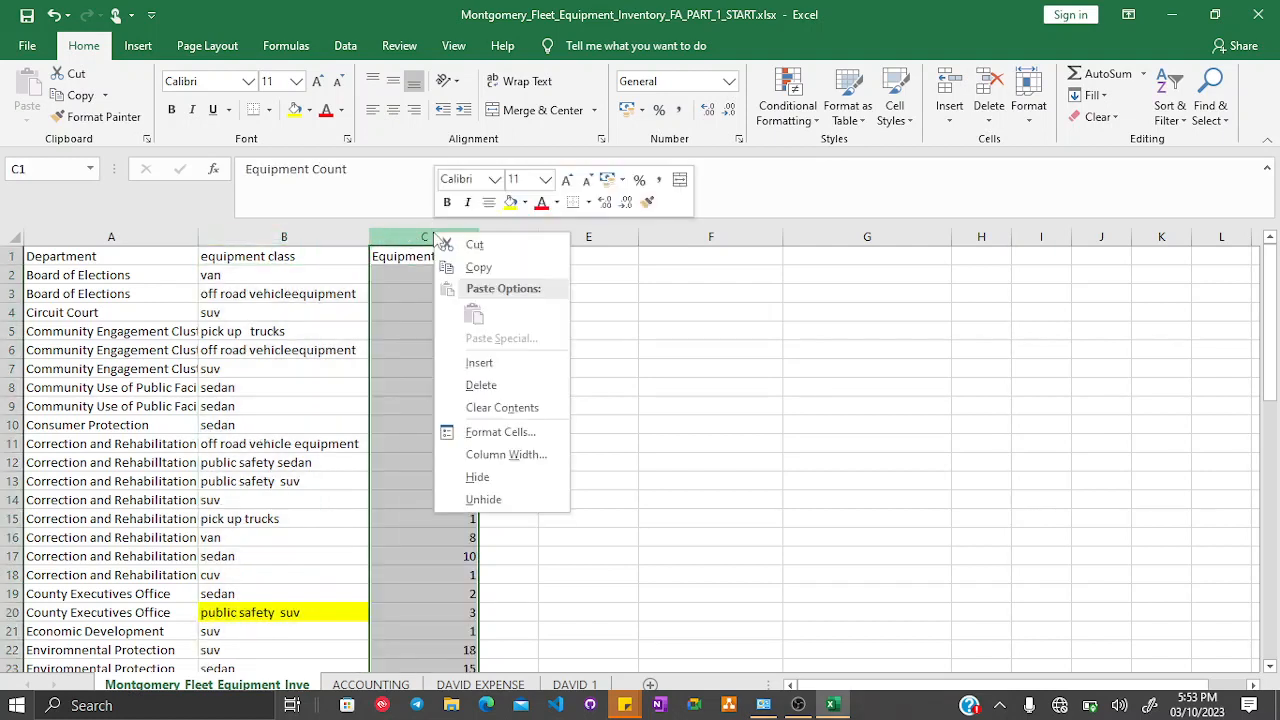
left_click(472, 358)
- Enter the formula =UPPER(B2) in cell C2 of the new column
left_click(429, 271)
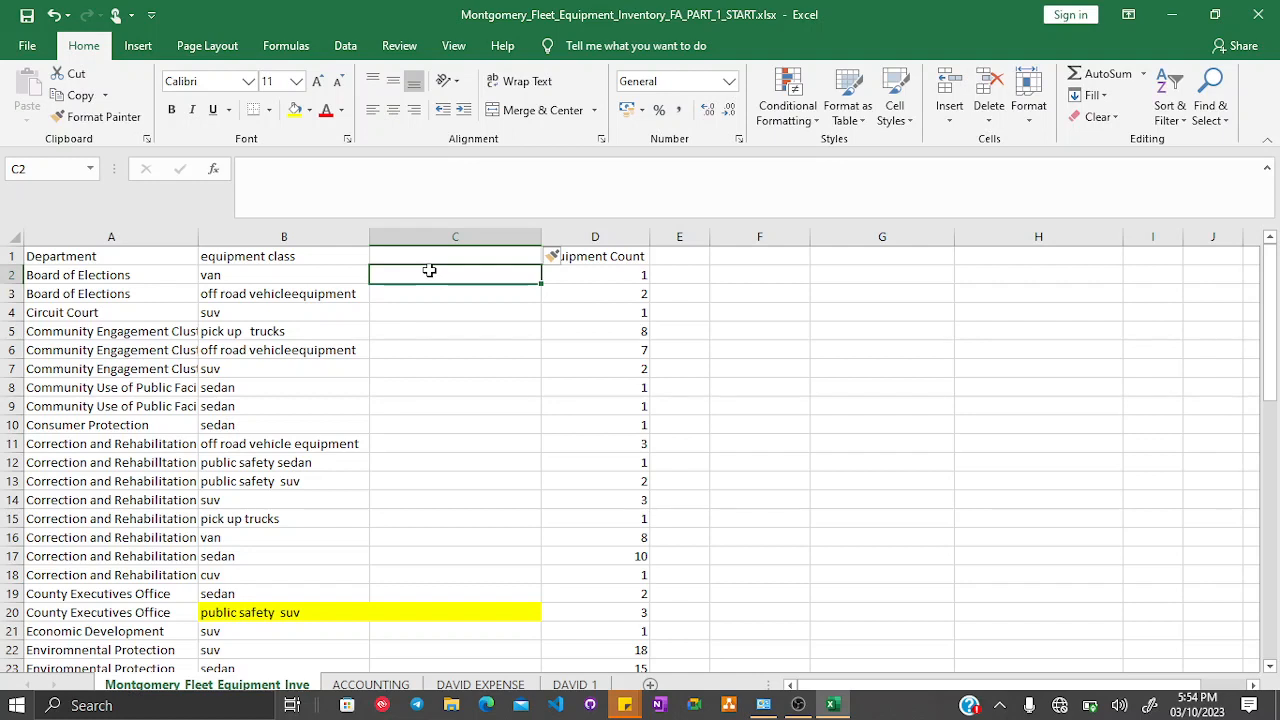
type("=")
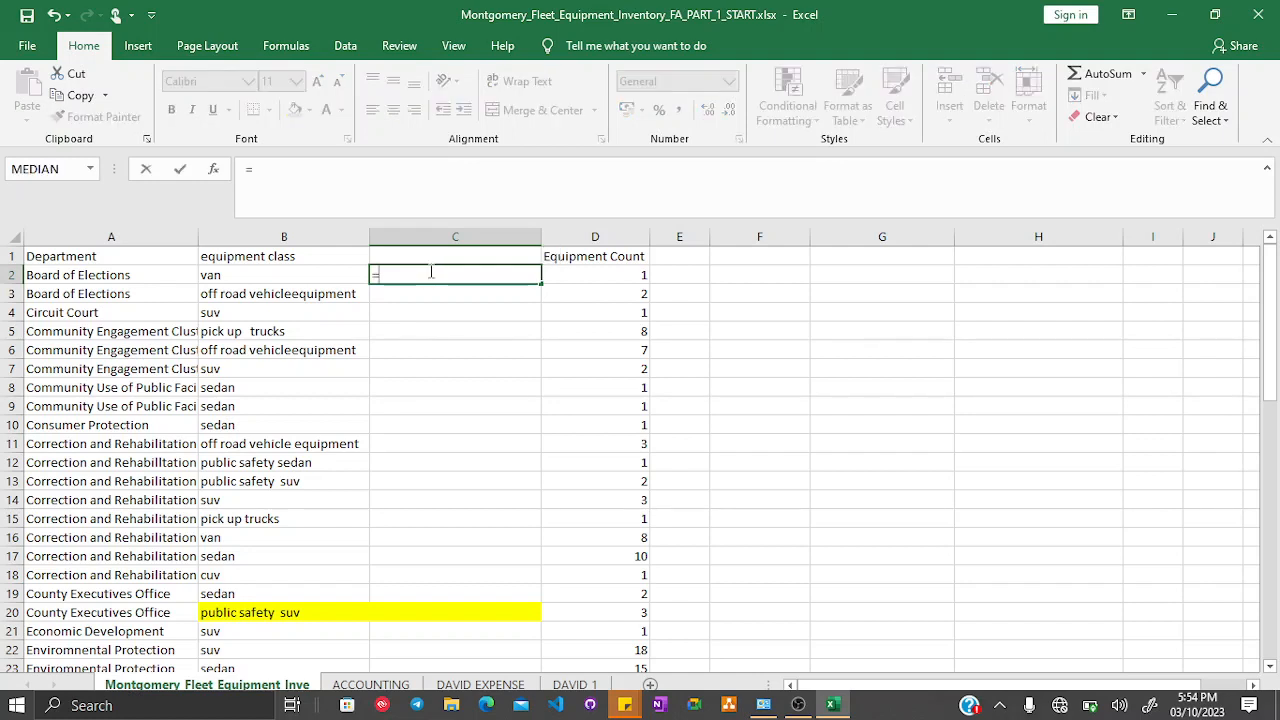
type("UPPER")
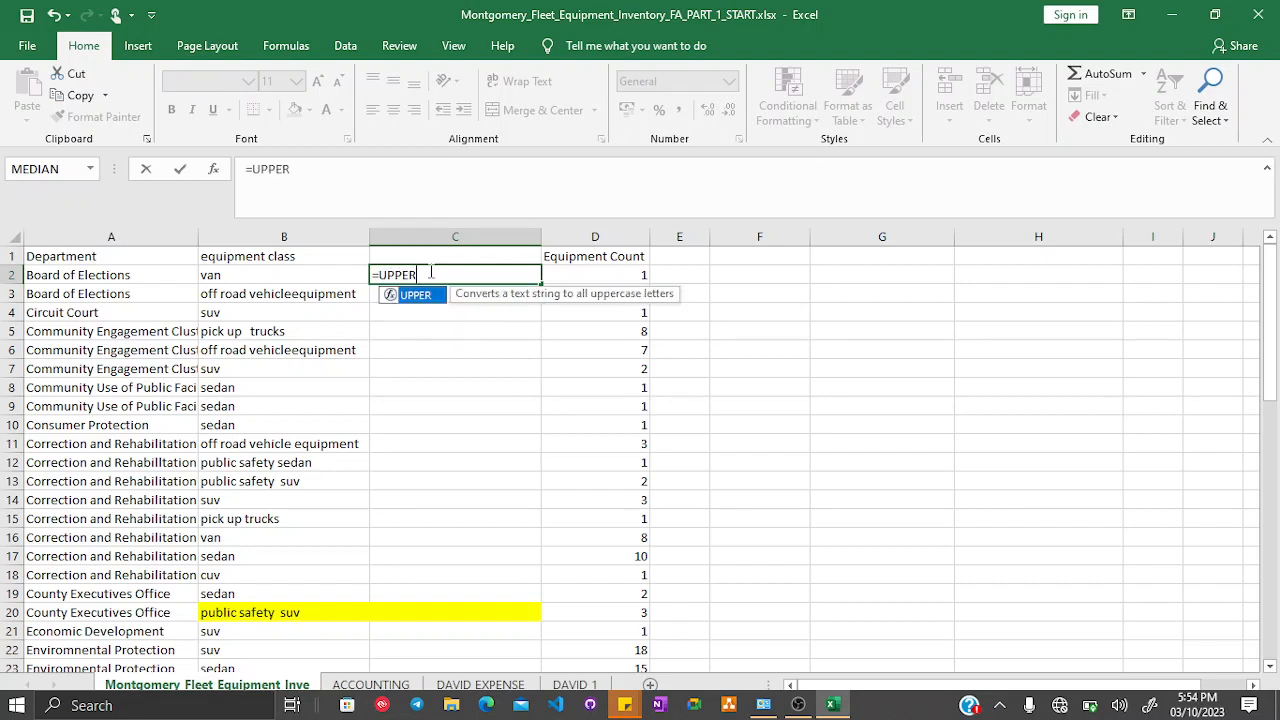
type("(")
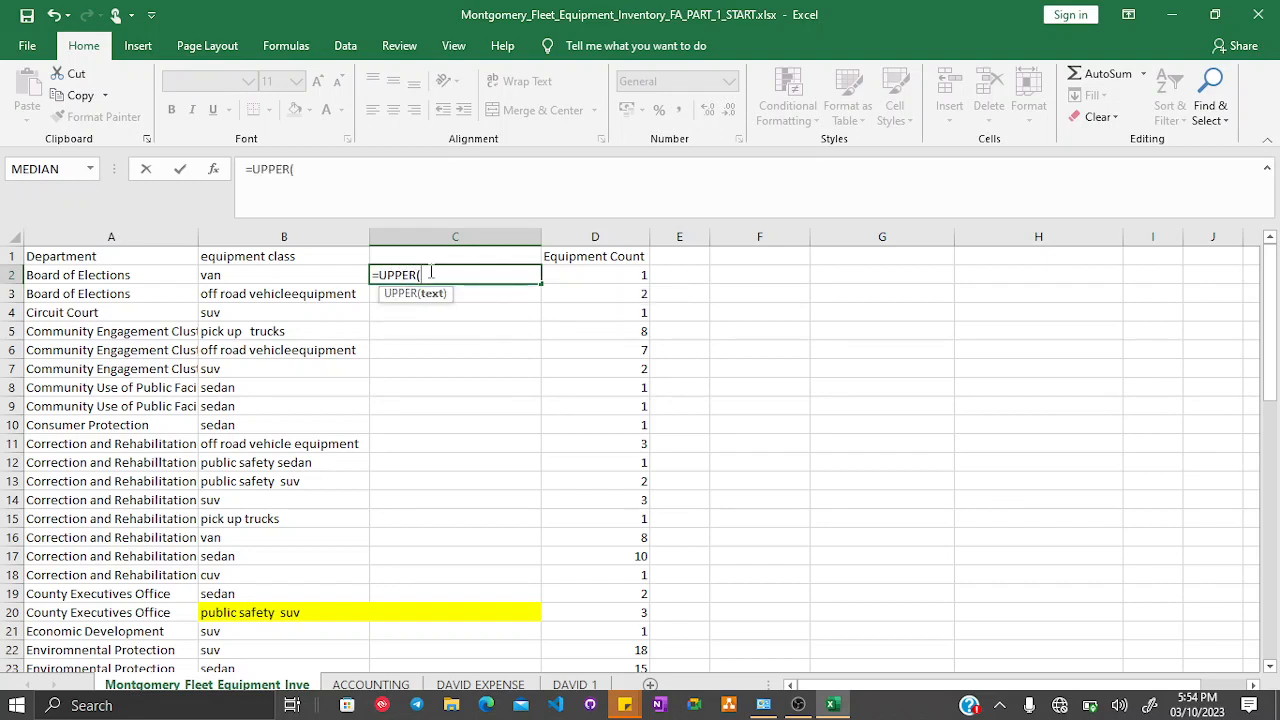
left_click(248, 272)
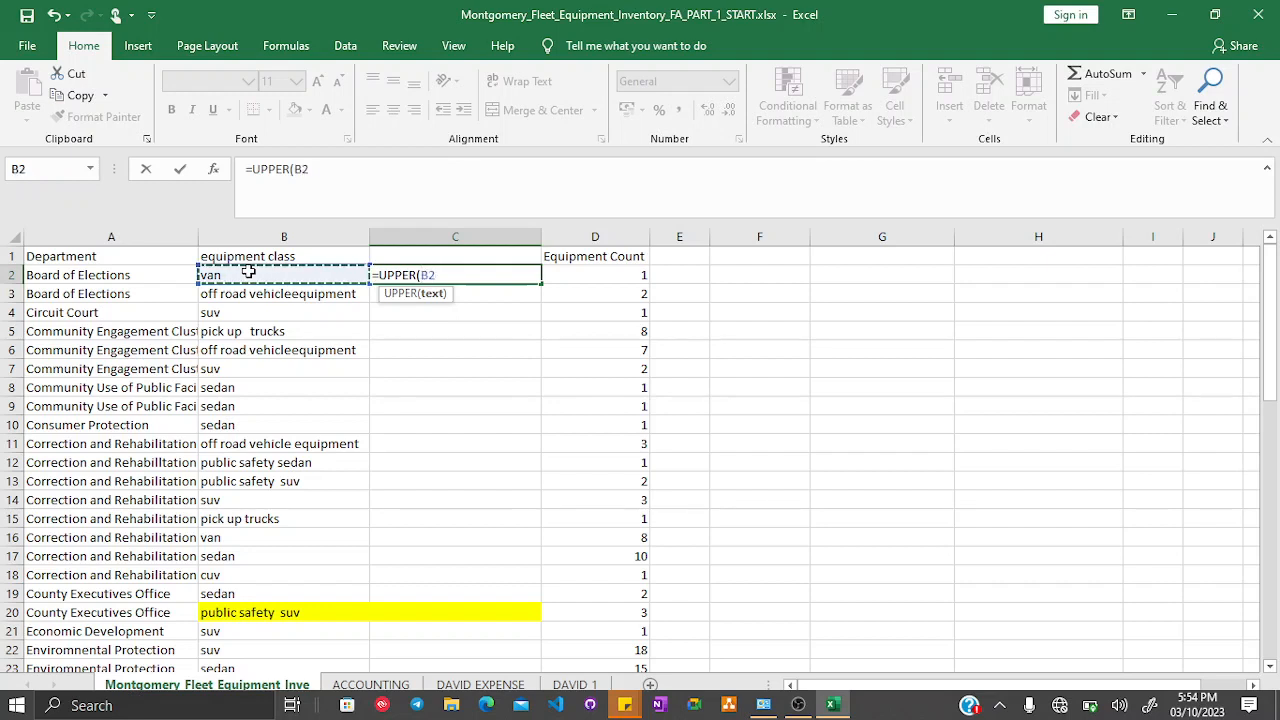
type(")")
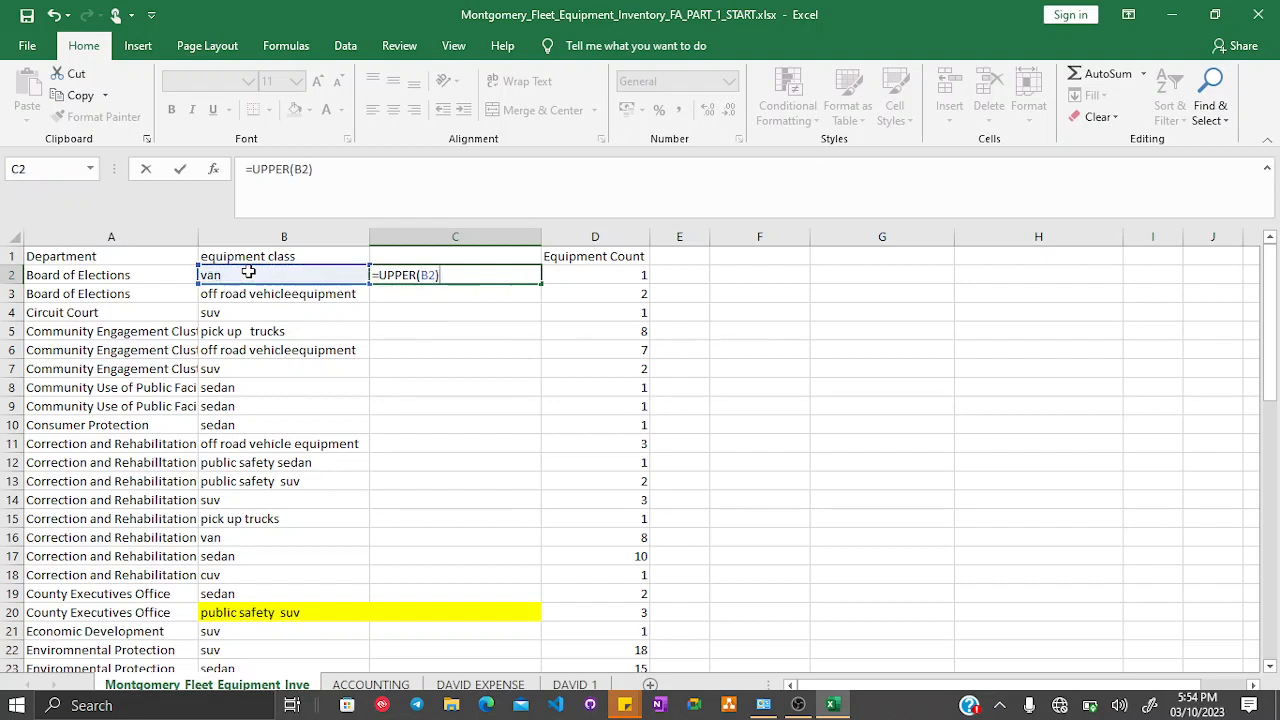
key("Return")
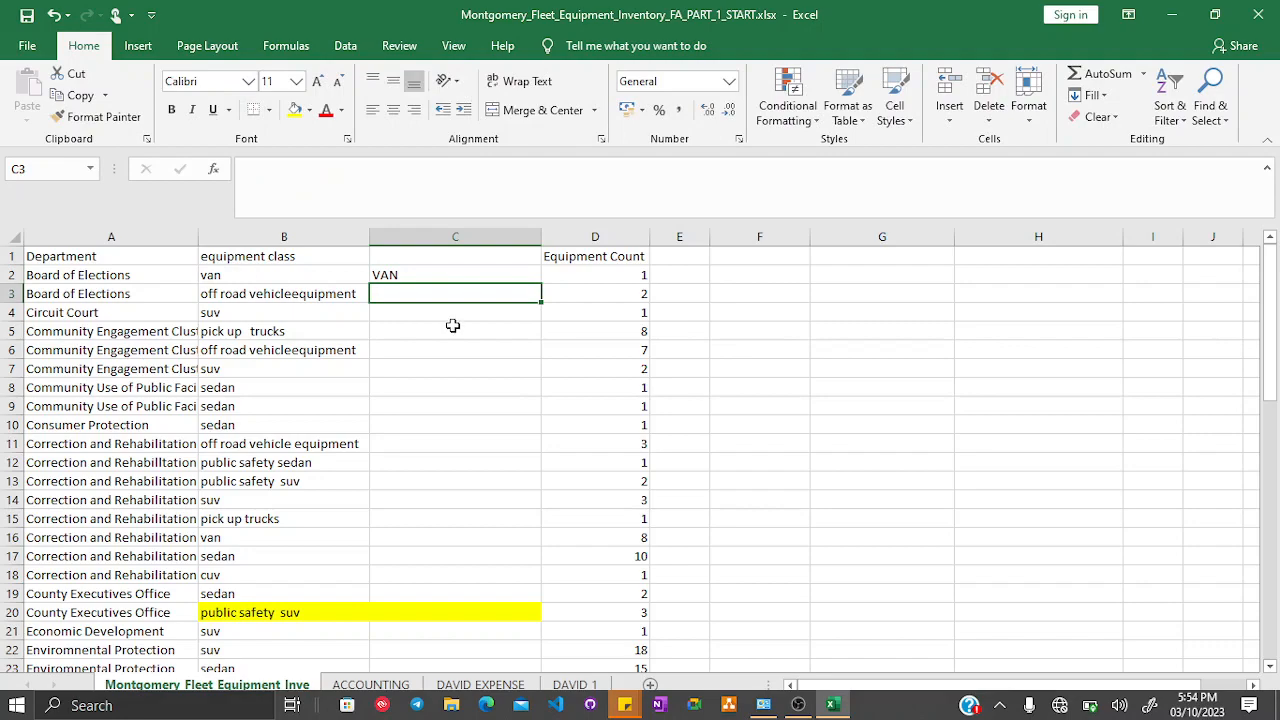
- Fill the UPPER formula down column C to row 58
left_click(474, 273)
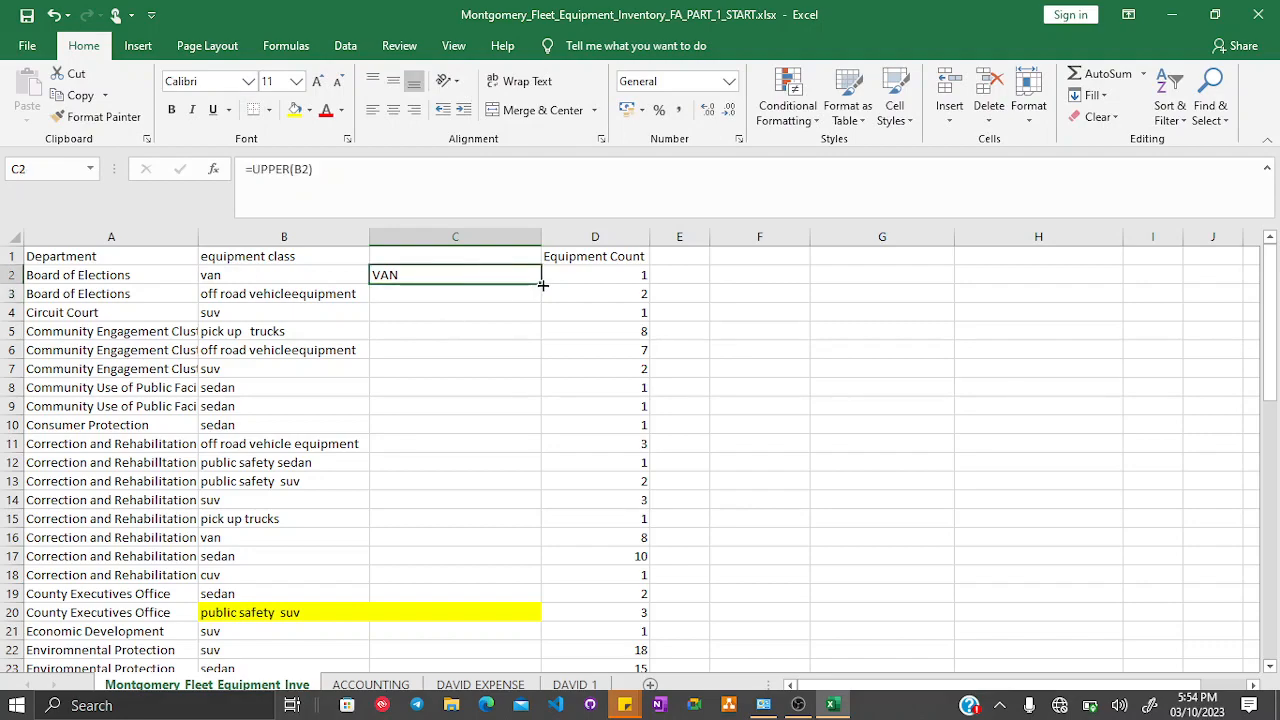
left_click_drag(542, 285, 526, 637)
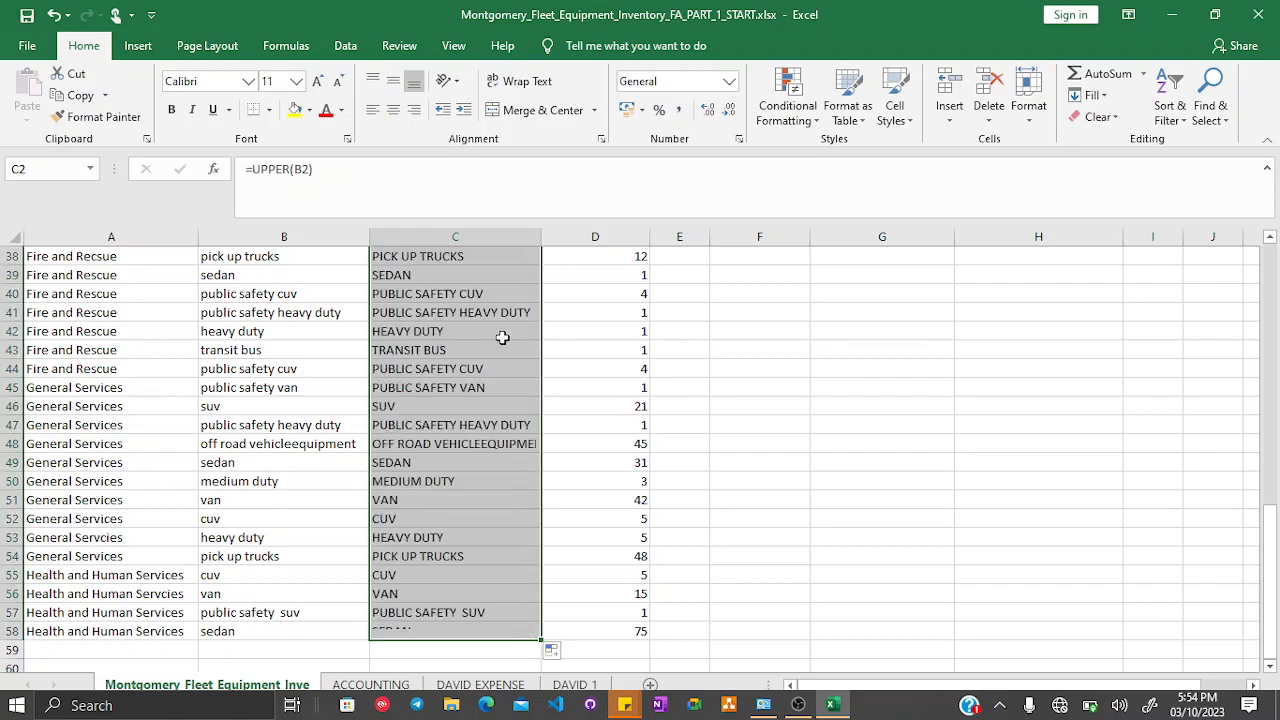
scroll(502, 338, "up", 12)
left_click(502, 338)
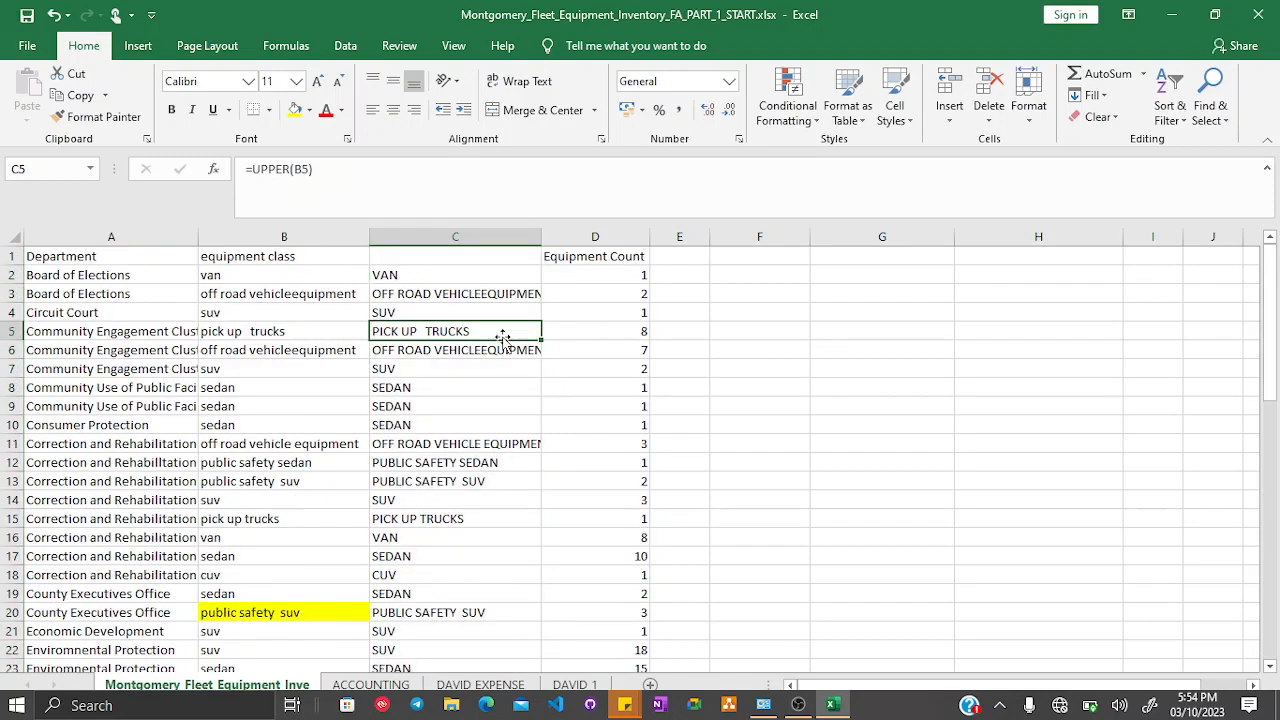
- Try deleting the original equipment class column, then undo the deletion
left_click(305, 235)
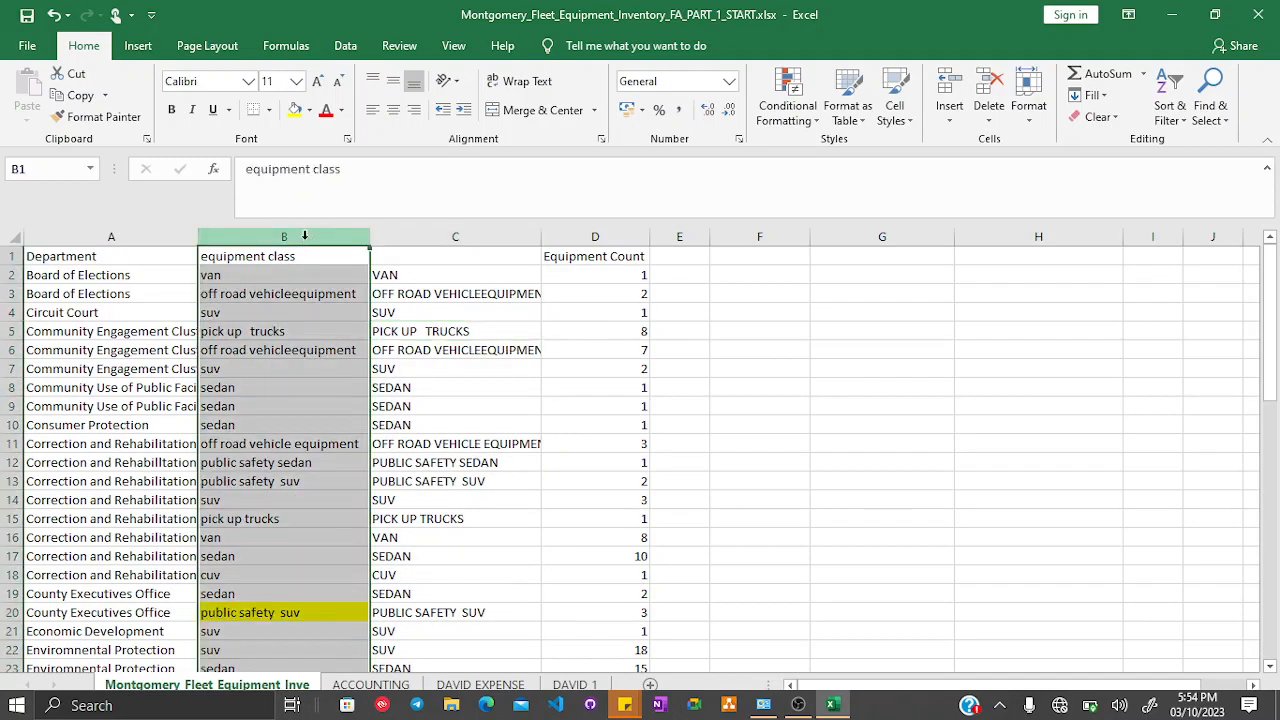
right_click(305, 236)
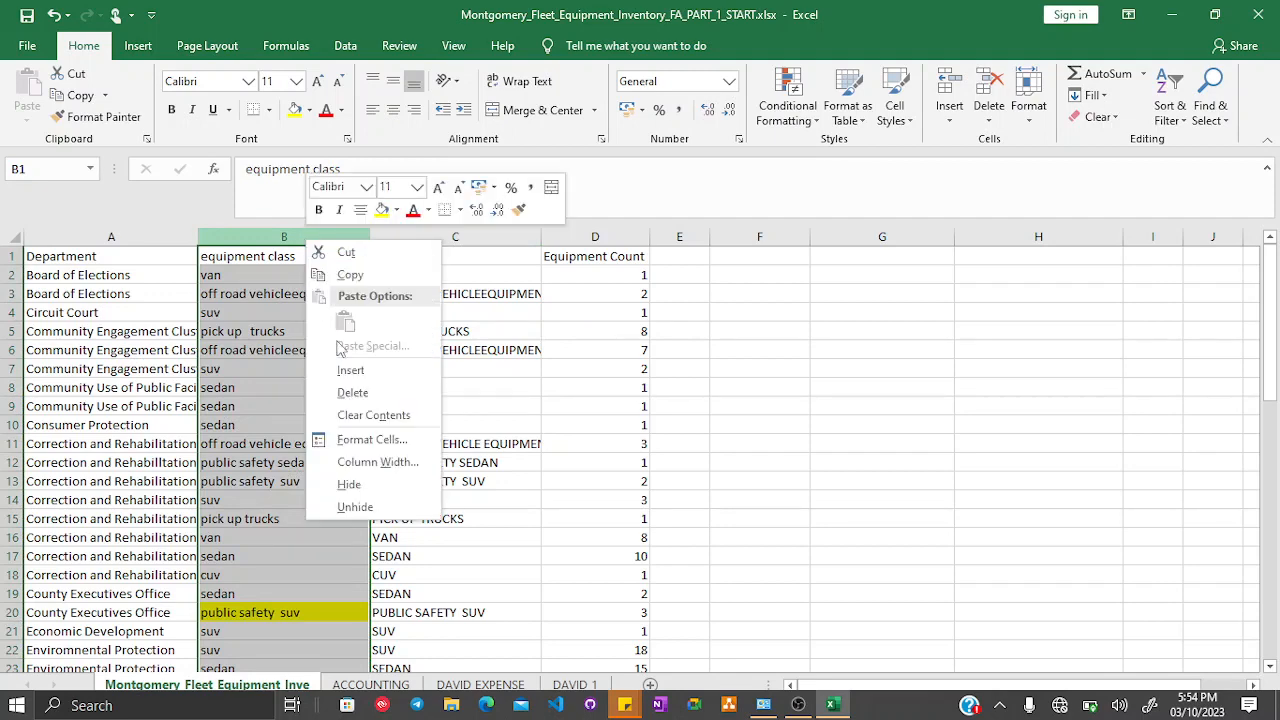
left_click(350, 392)
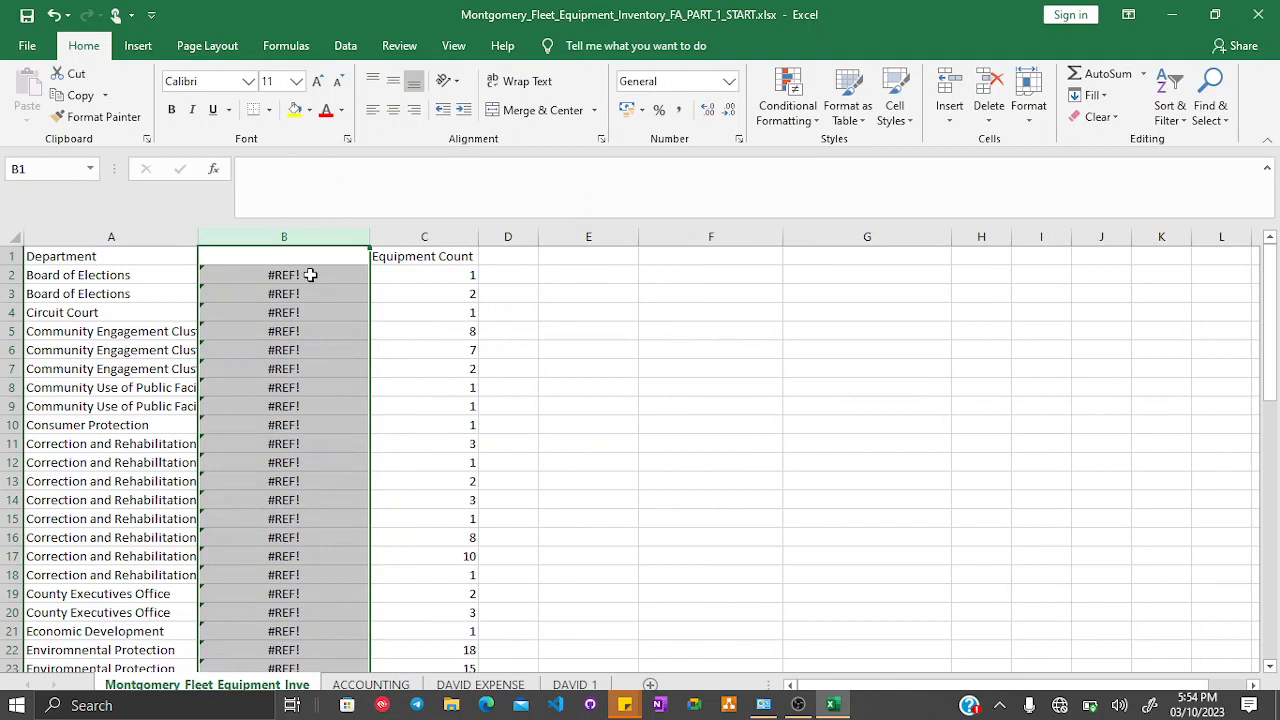
key("ctrl+z")
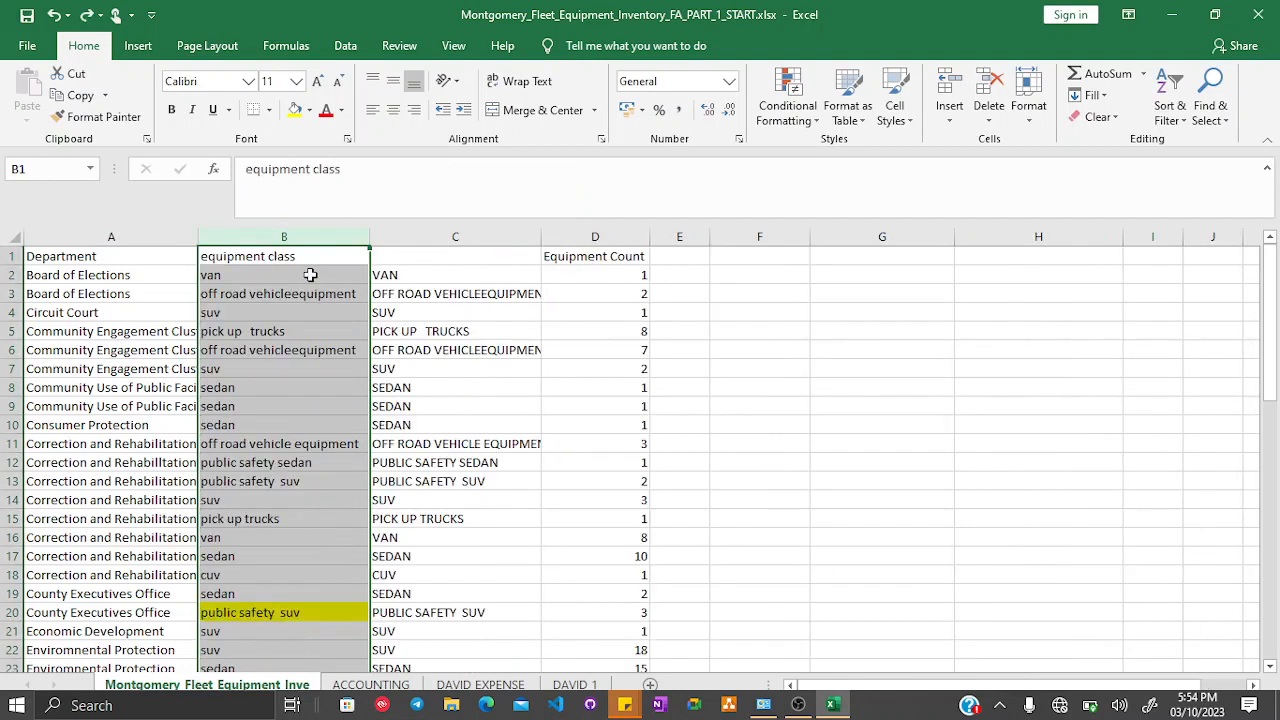
- Copy the whole column C containing the uppercase equipment classes
left_click(464, 309)
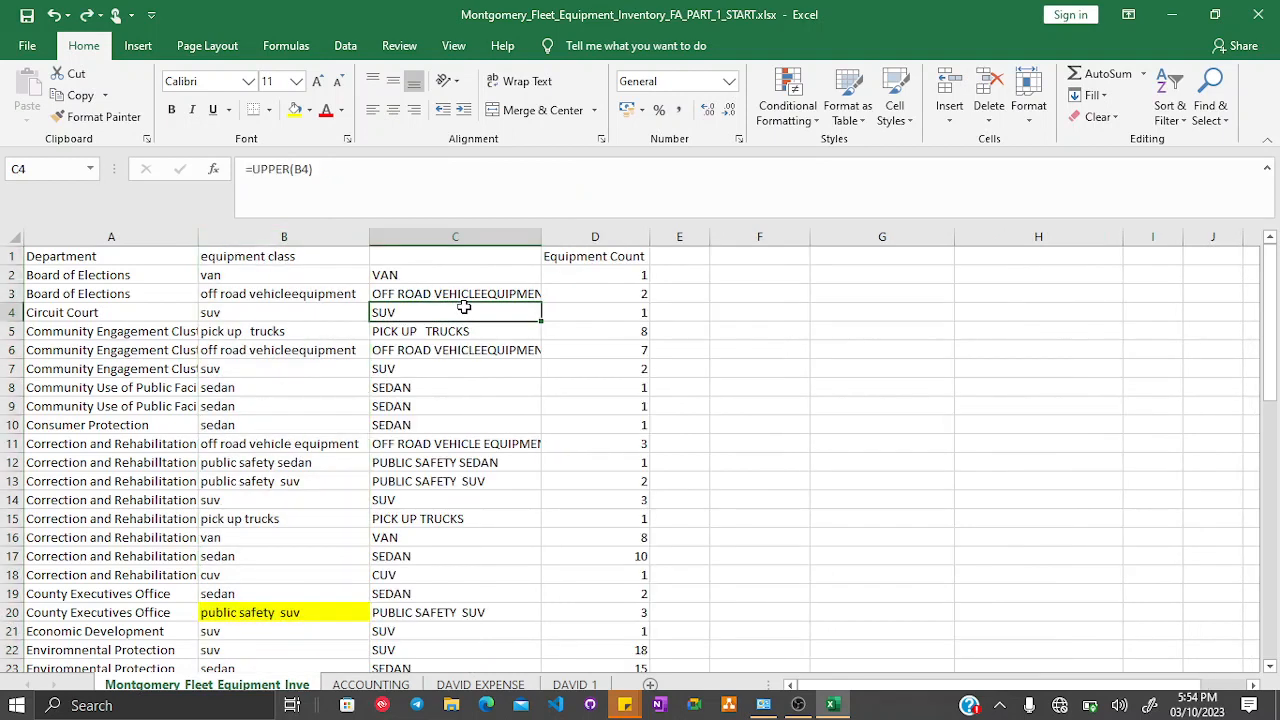
left_click(431, 241)
right_click(432, 240)
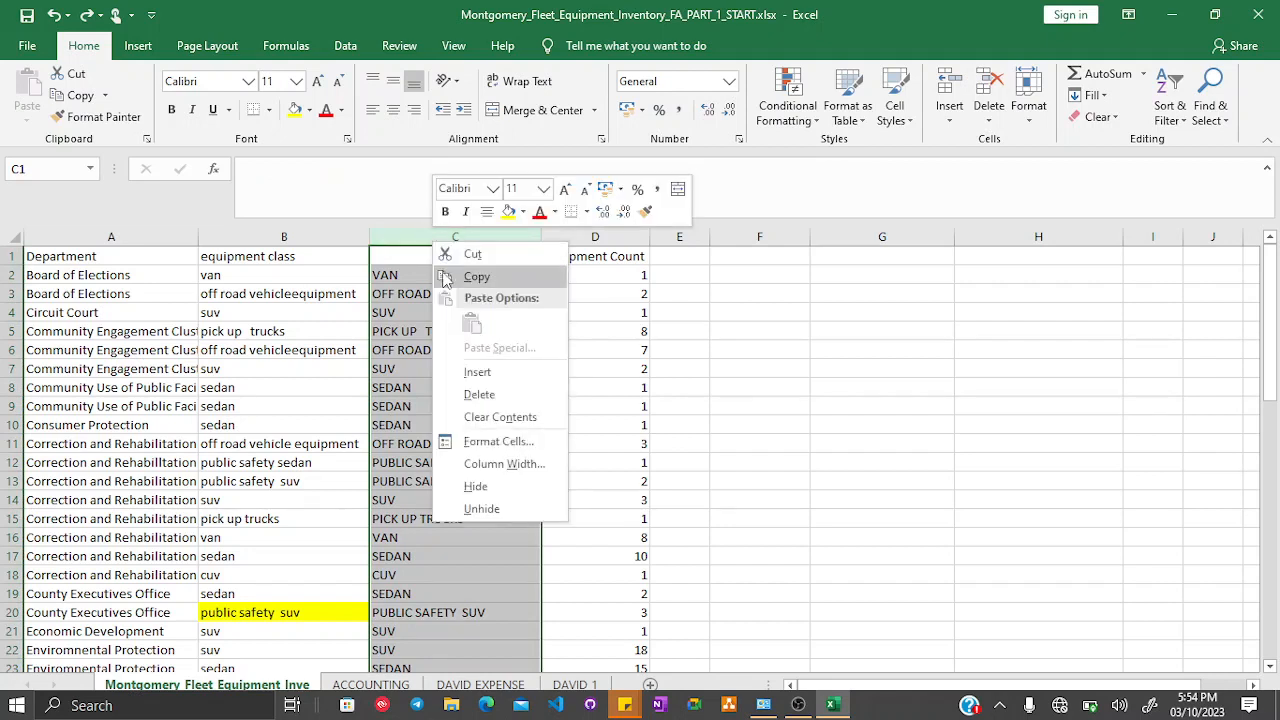
left_click(447, 277)
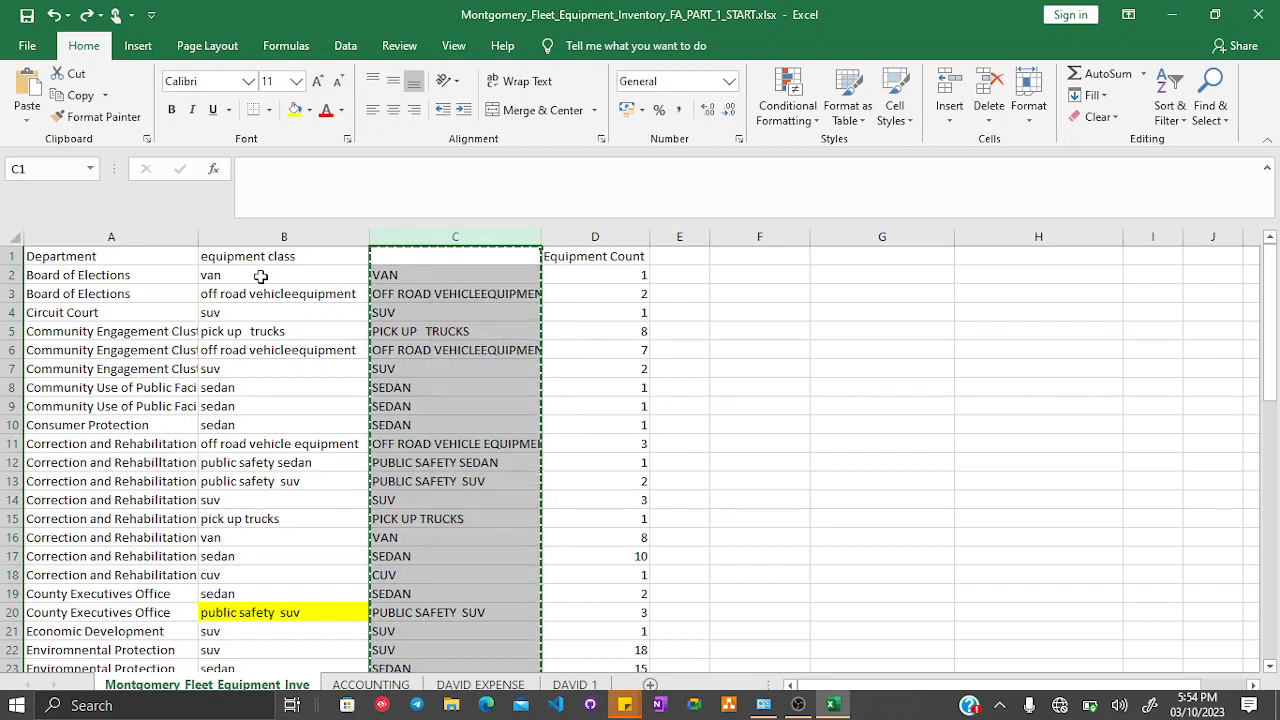
left_click(390, 271)
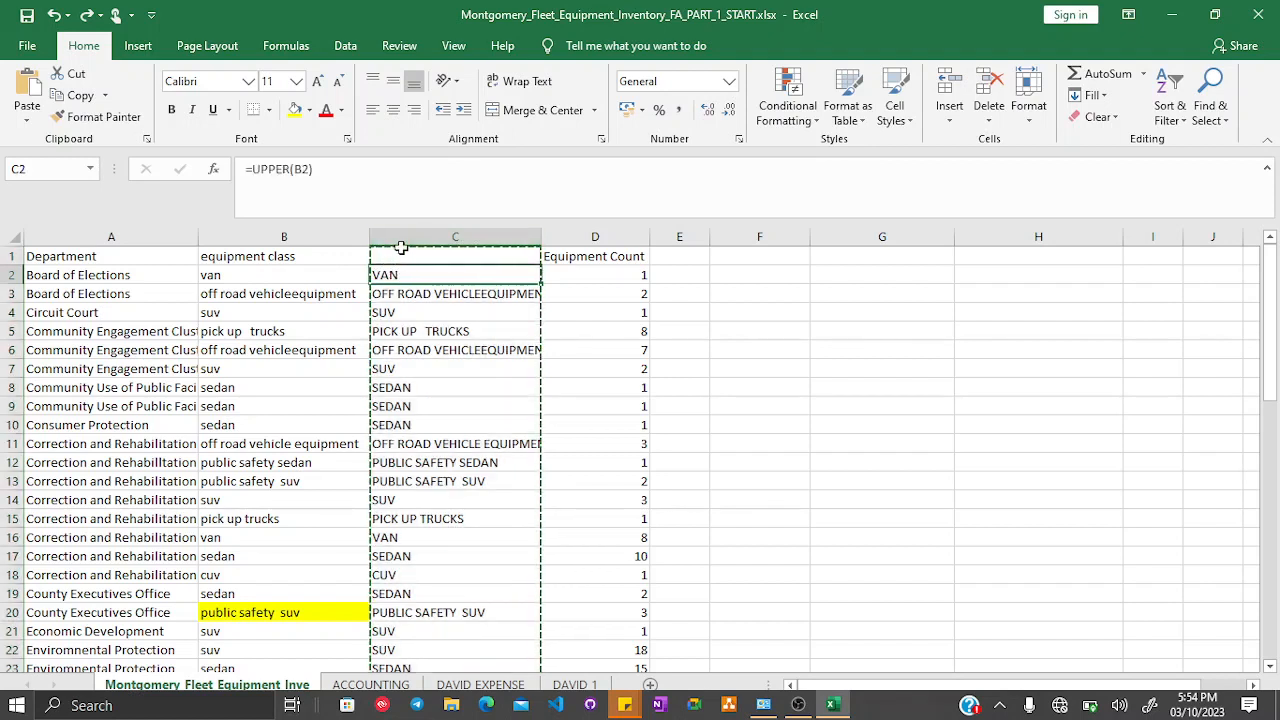
- Rename the header of column C to EQUIPMENT CLASS
left_click(399, 256)
type("EQUIPMENT C")
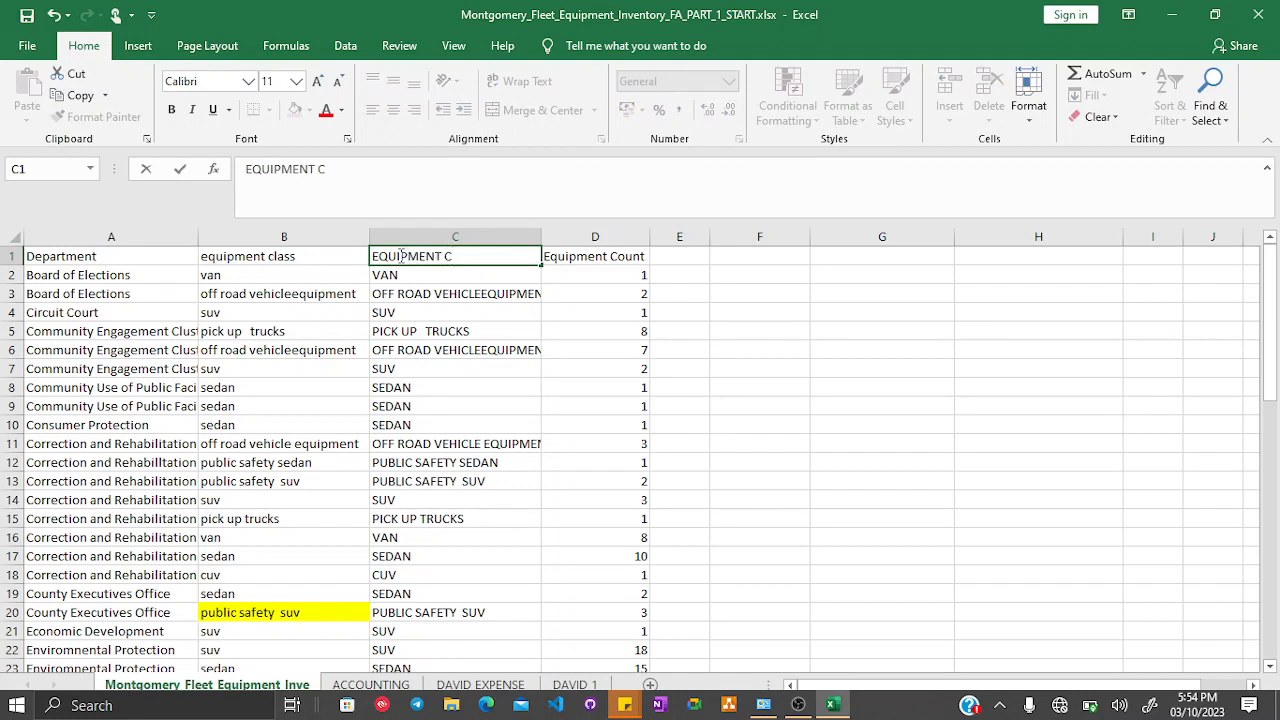
type("LASS")
key("Return")
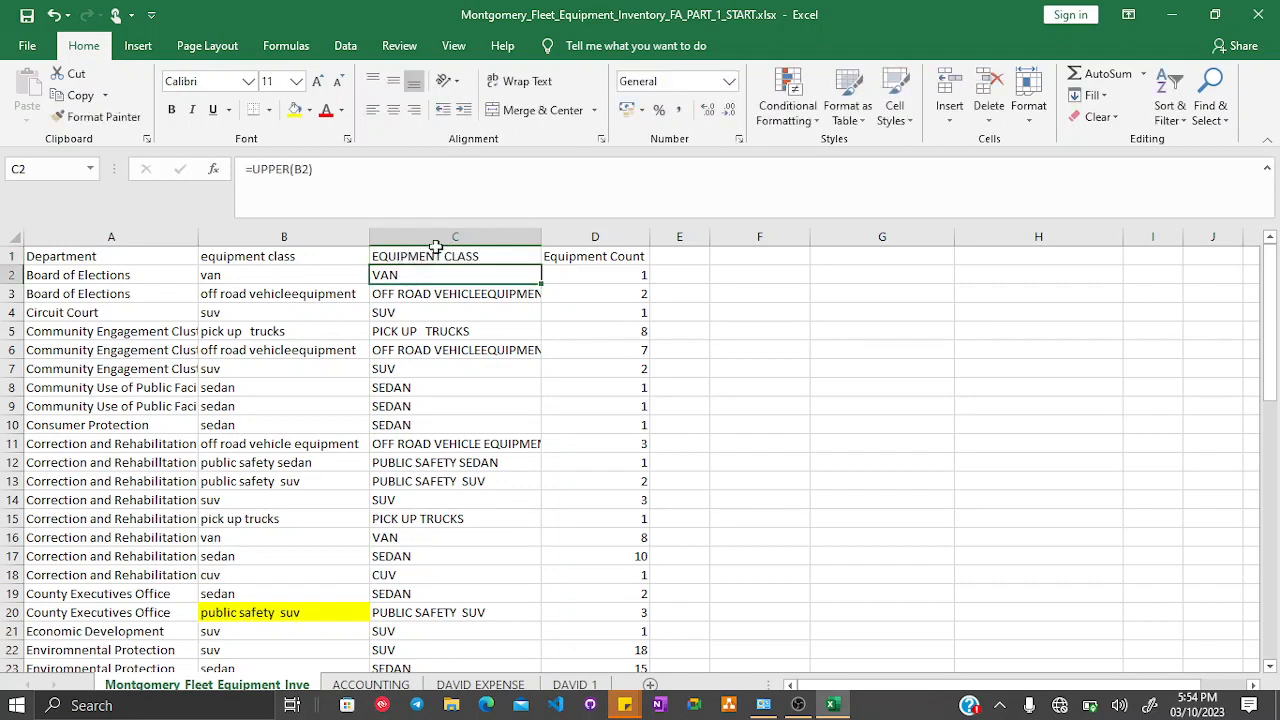
- Copy column C and paste it as values over the original equipment class column B
left_click(440, 238)
right_click(445, 243)
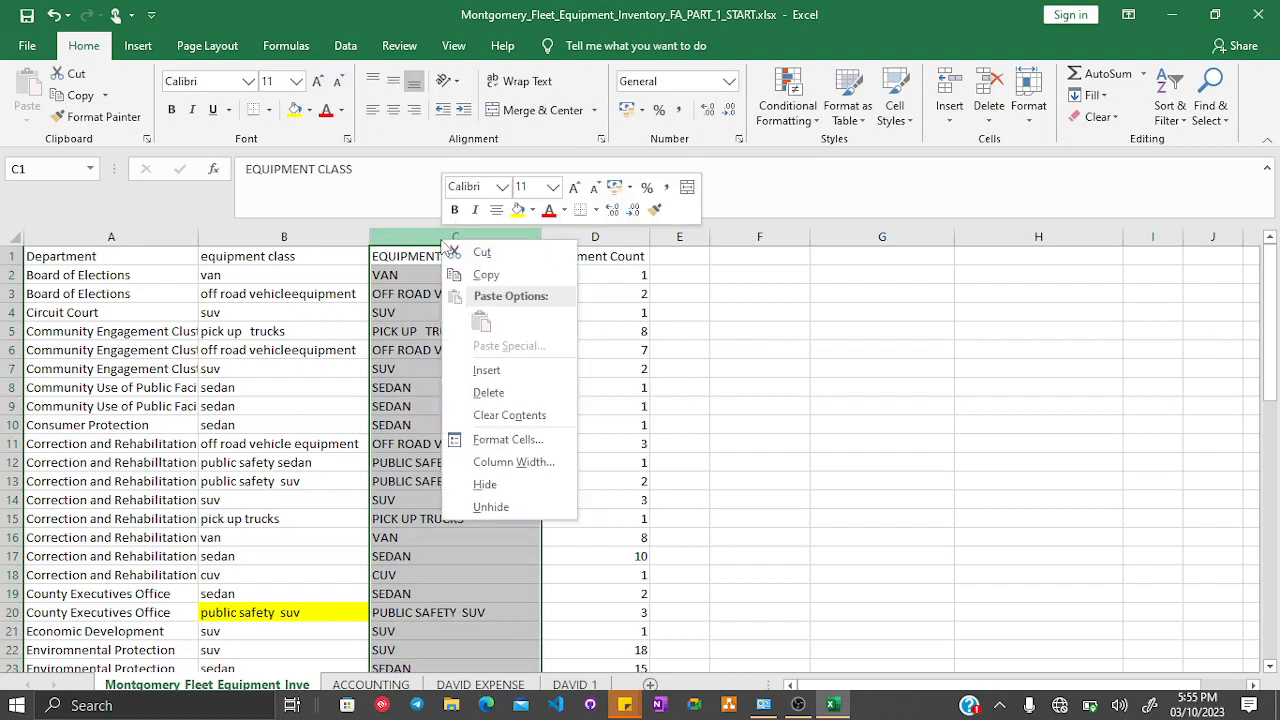
left_click(491, 280)
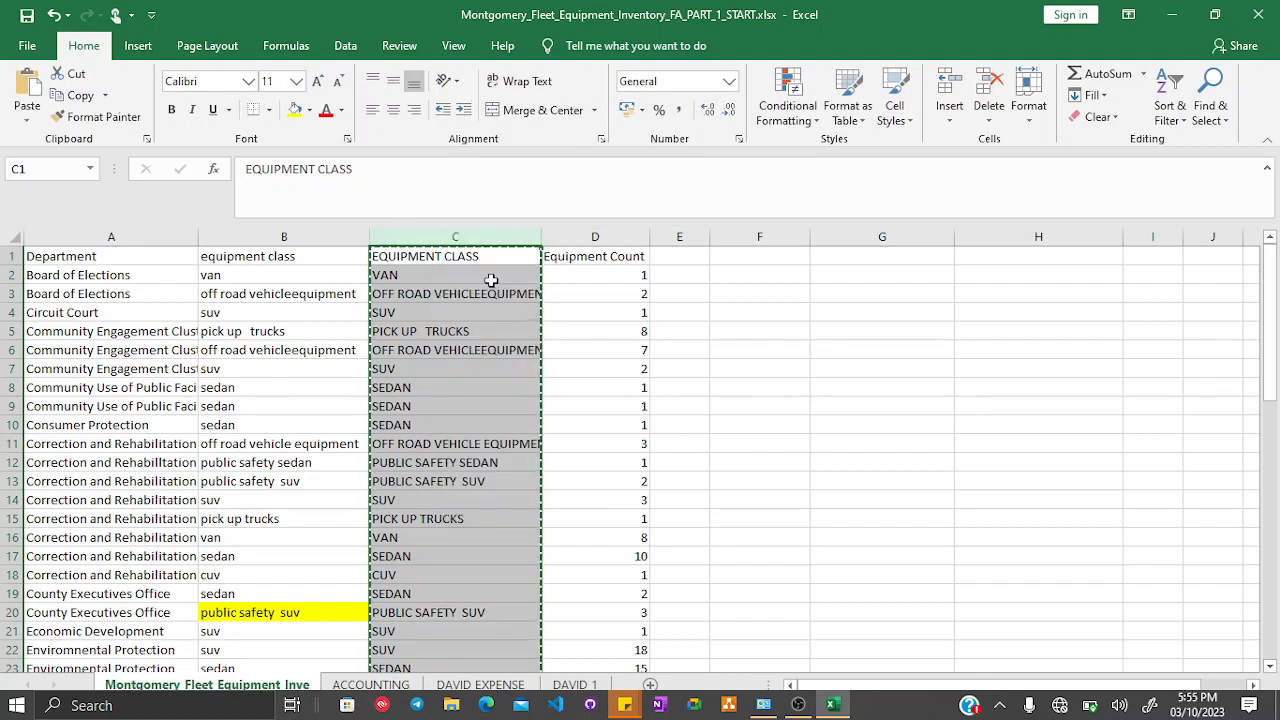
left_click(275, 238)
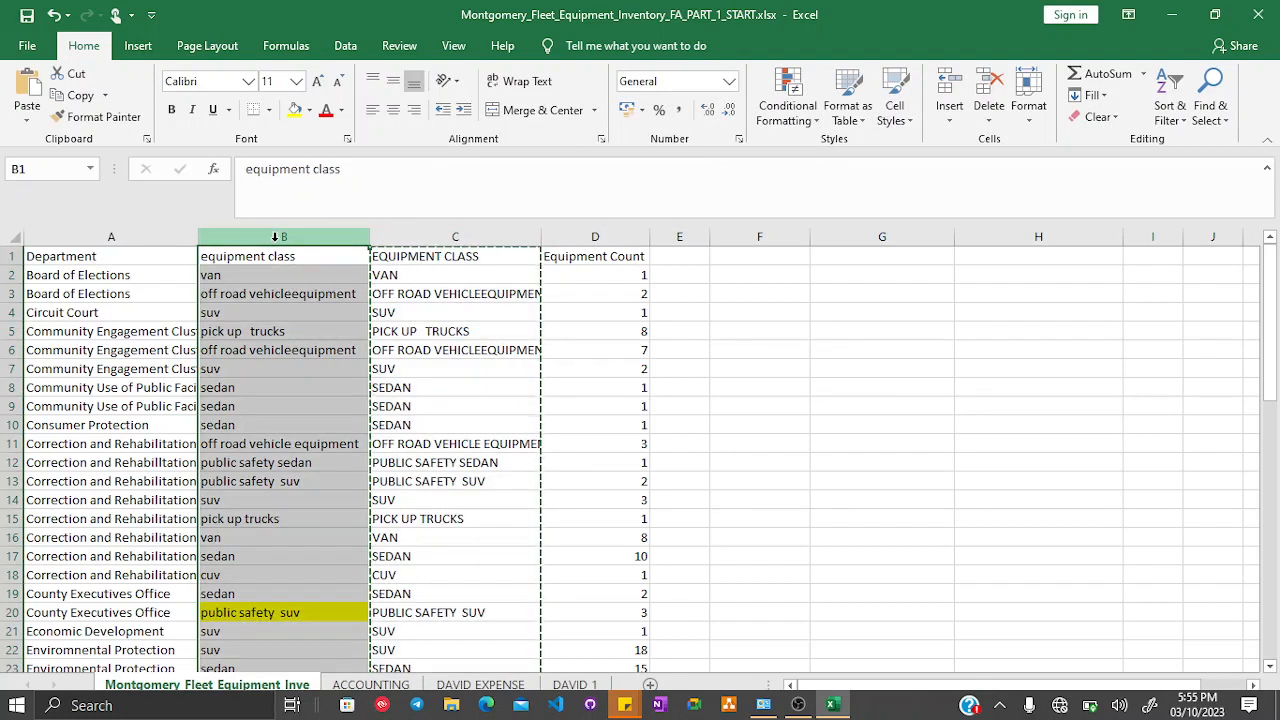
right_click(275, 238)
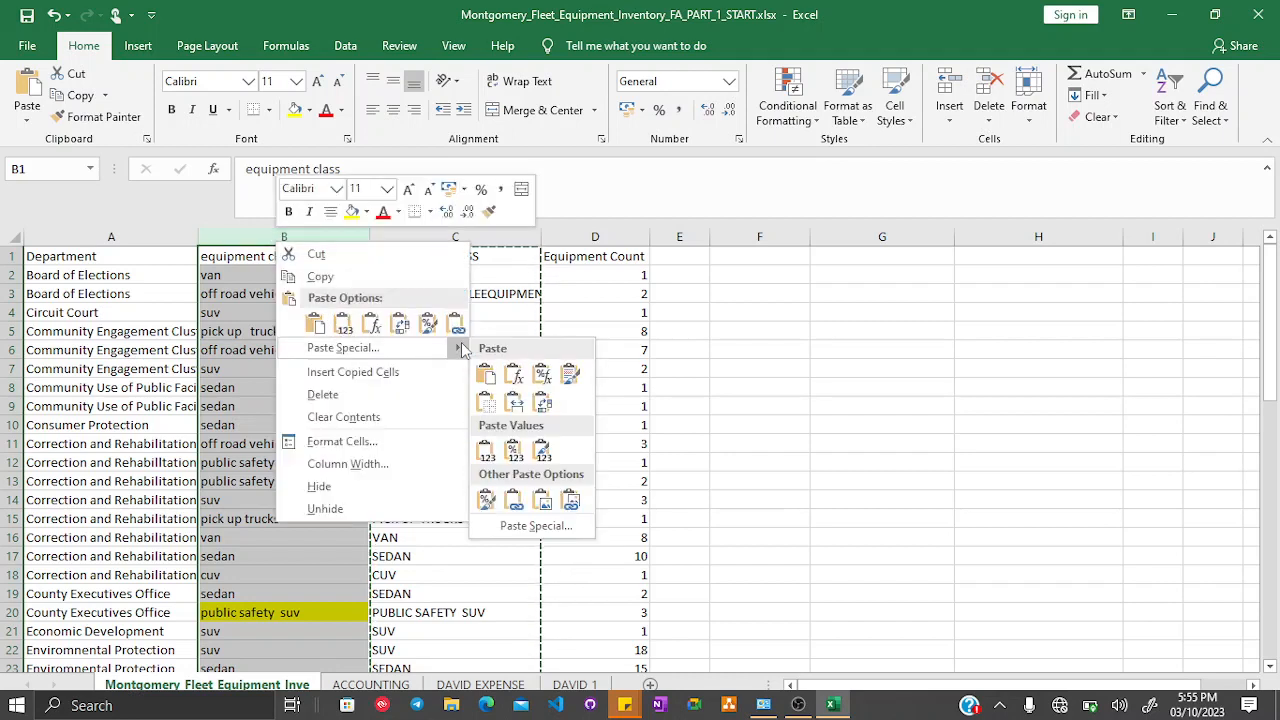
mouse_move(463, 352)
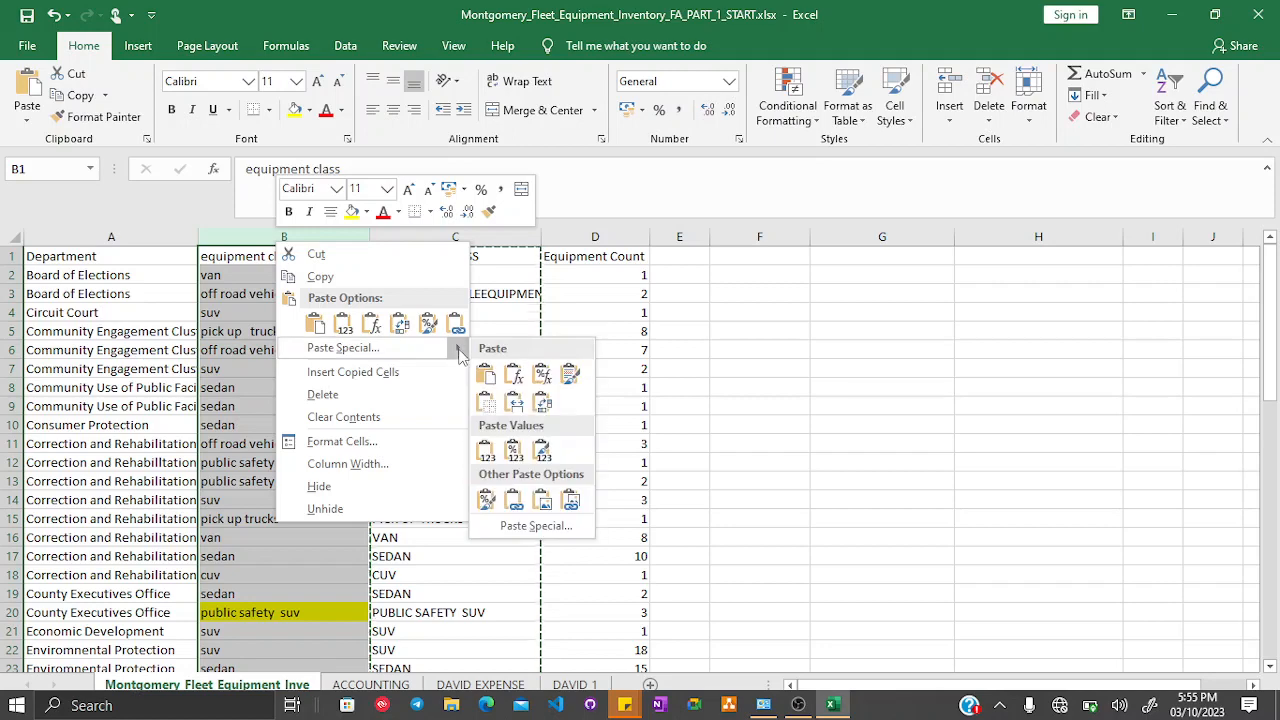
left_click(486, 450)
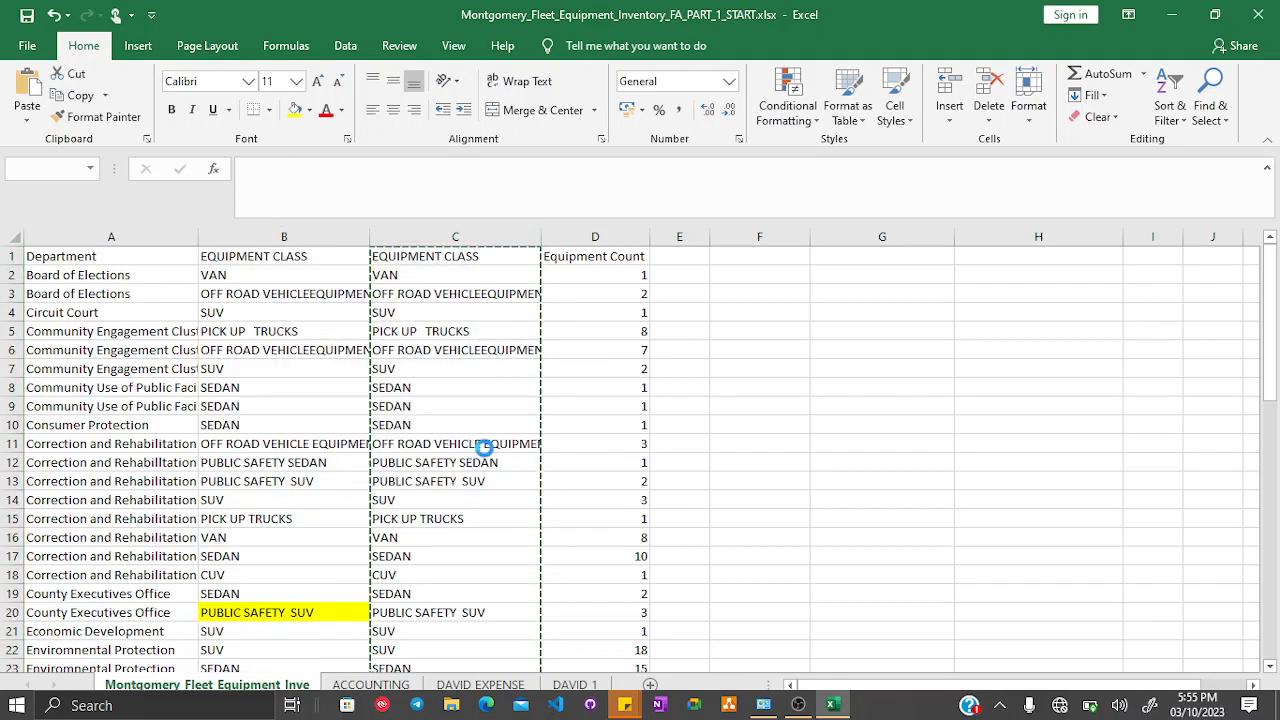
- Delete the helper column C now that column B holds the uppercase values
left_click(462, 237)
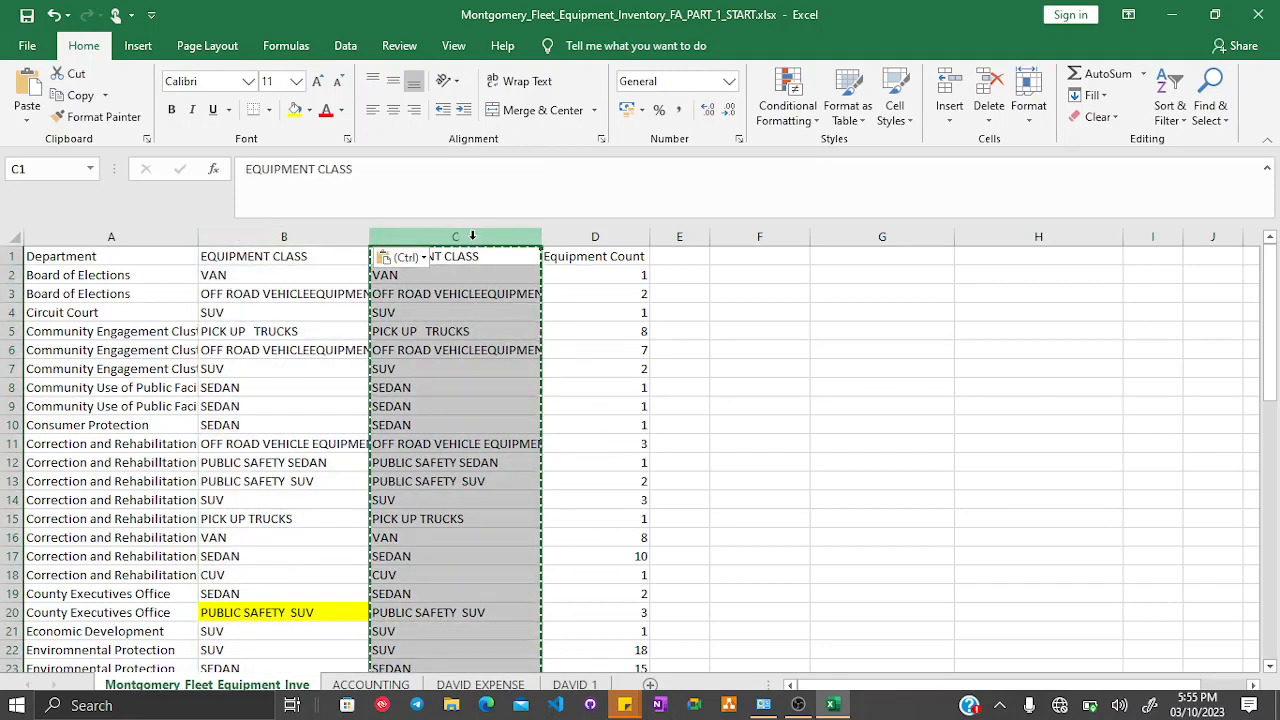
right_click(474, 240)
left_click(520, 392)
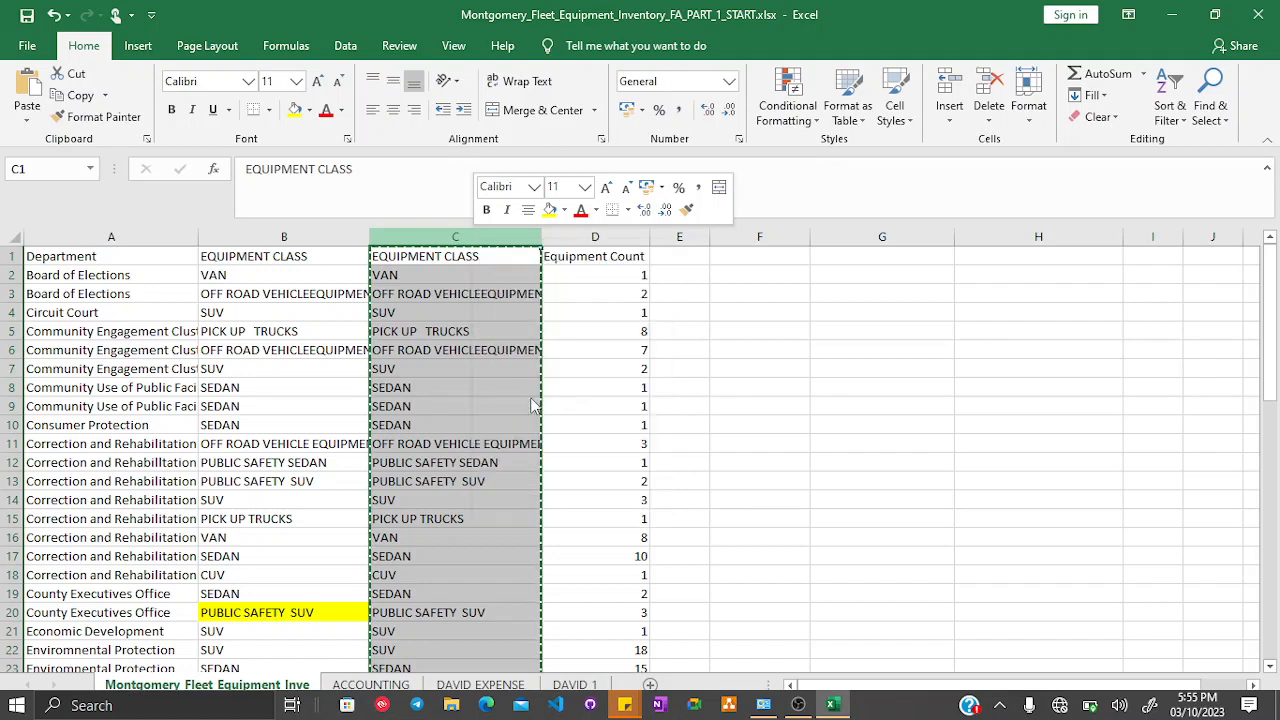
- Autofit the widths of the Department and EQUIPMENT CLASS columns
left_click(341, 325)
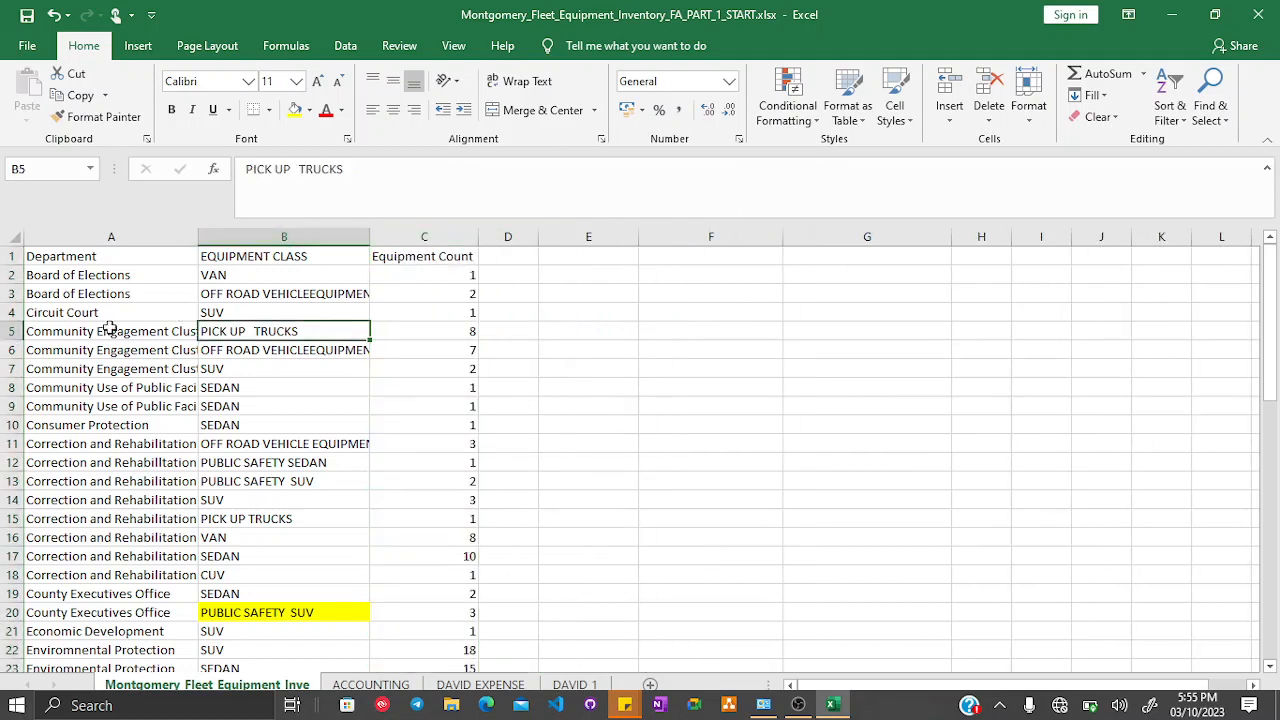
double_click(199, 232)
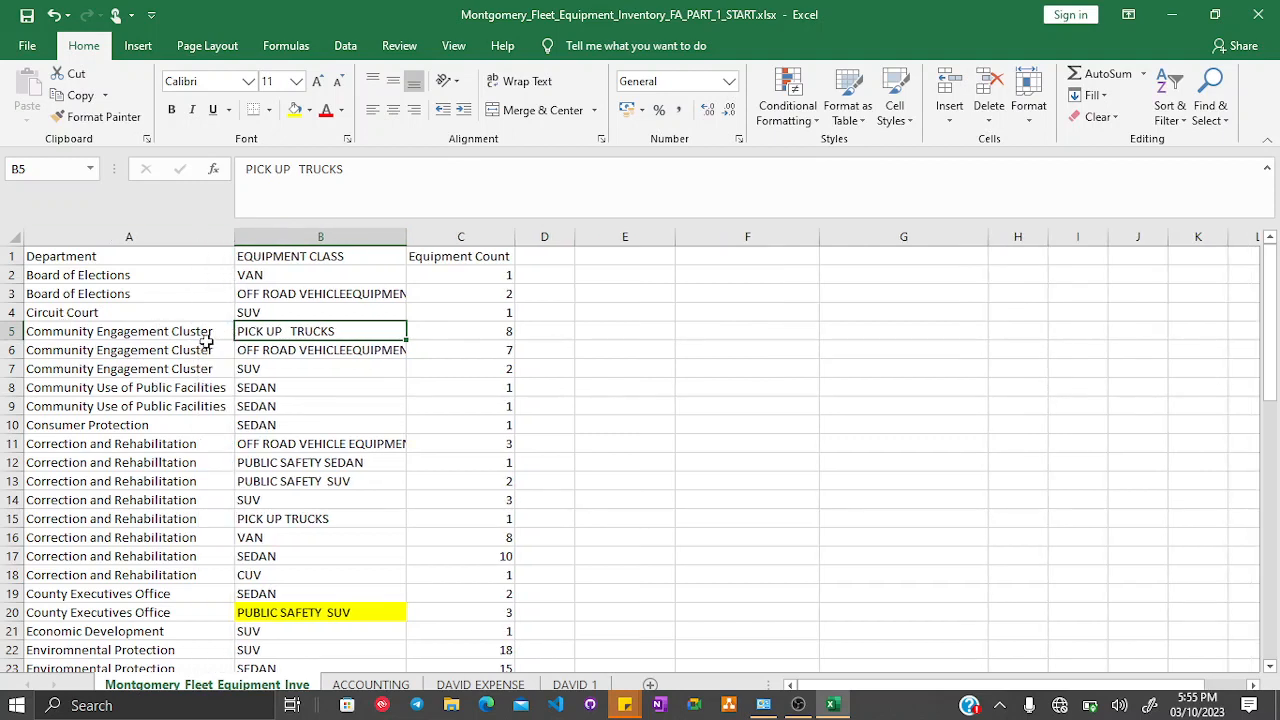
double_click(406, 232)
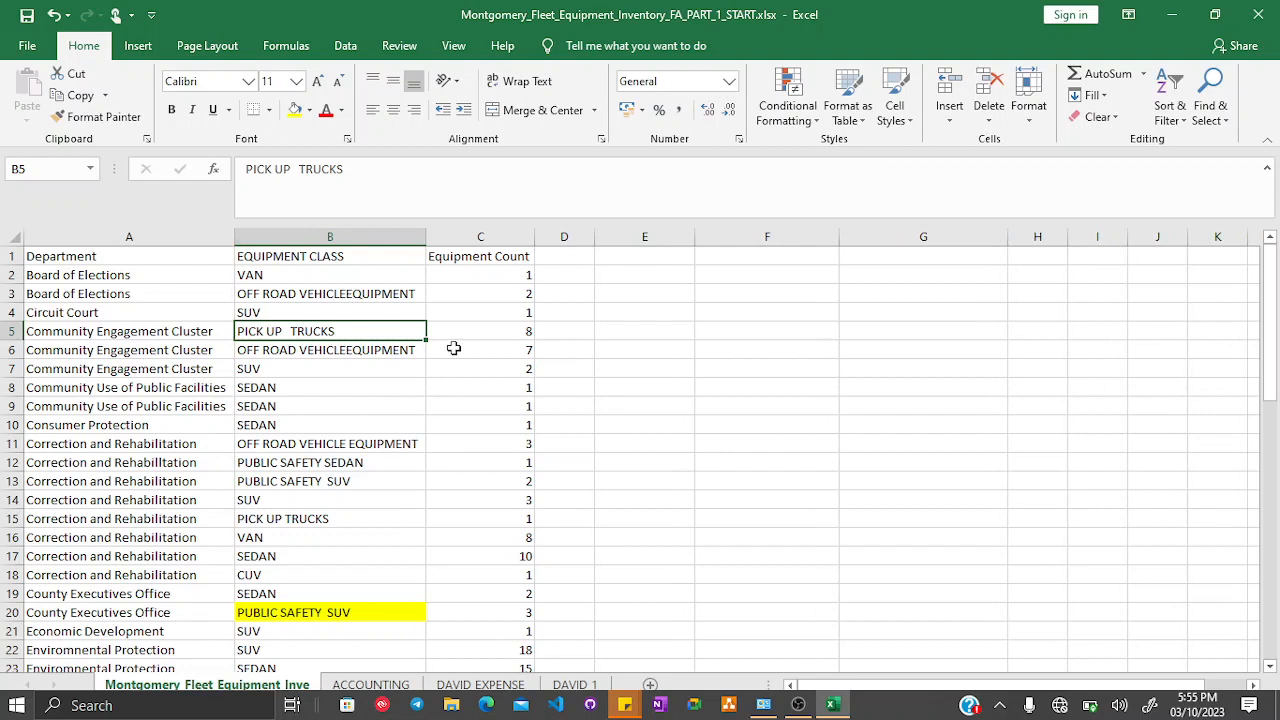
- Label cells E1 to F2 with UPPERCASE, LOWERCASE, UPPER and LOWER
left_click(480, 405)
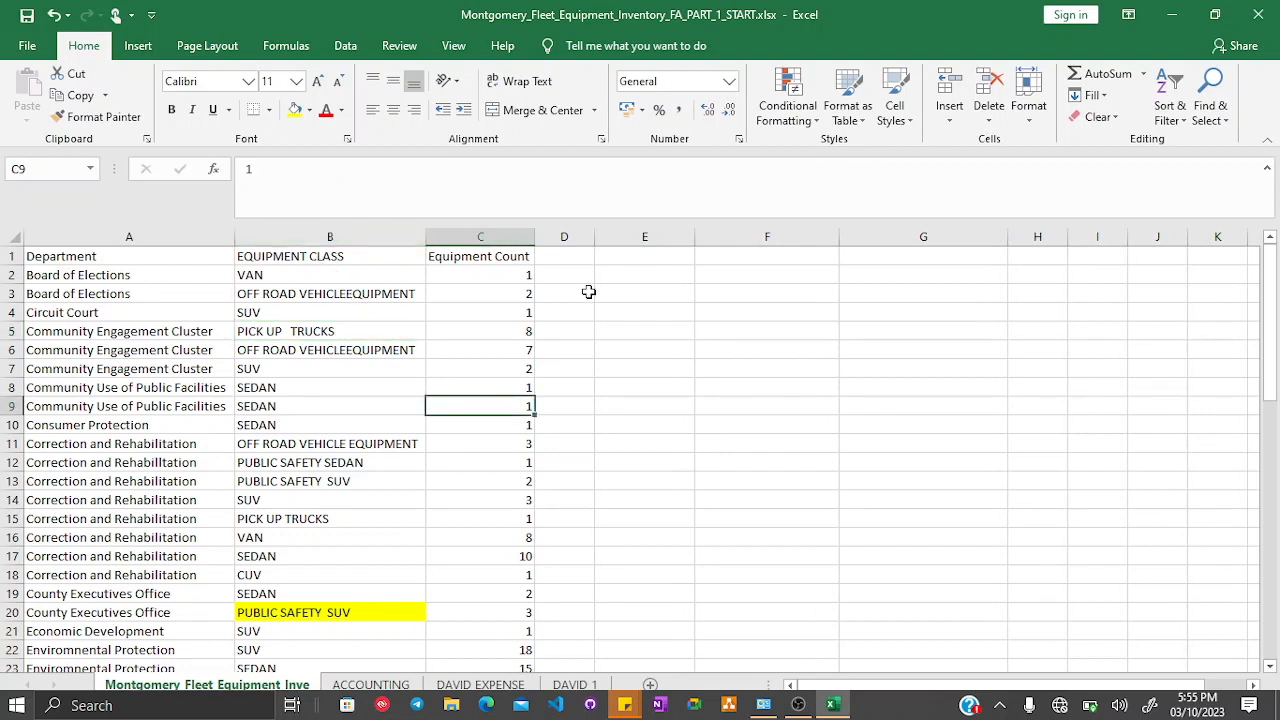
left_click(658, 256)
type("UPPER")
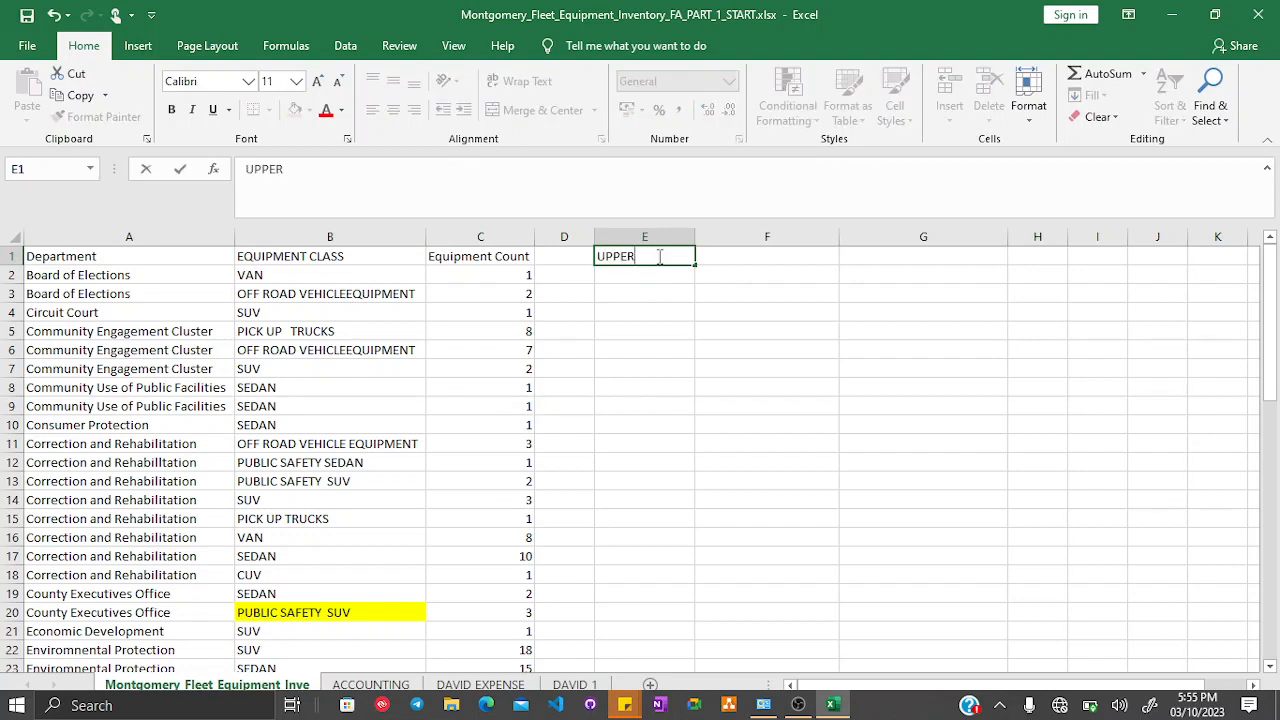
key("Return")
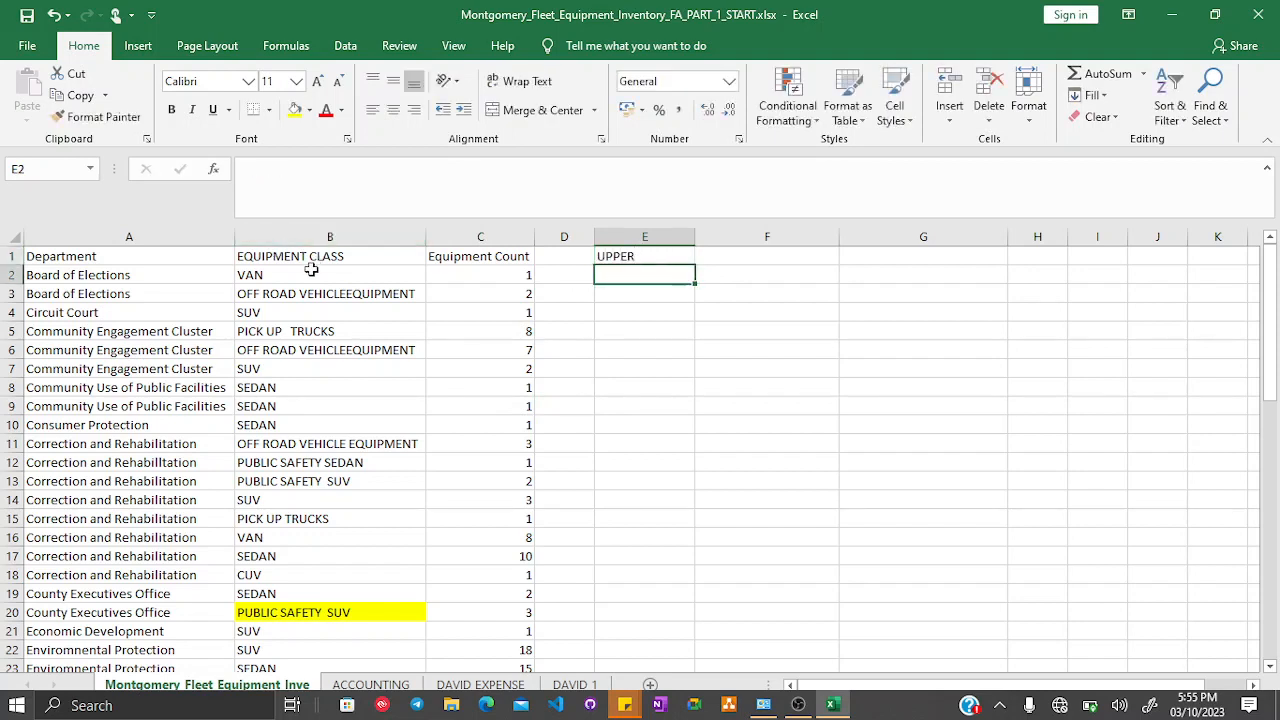
left_click(317, 236)
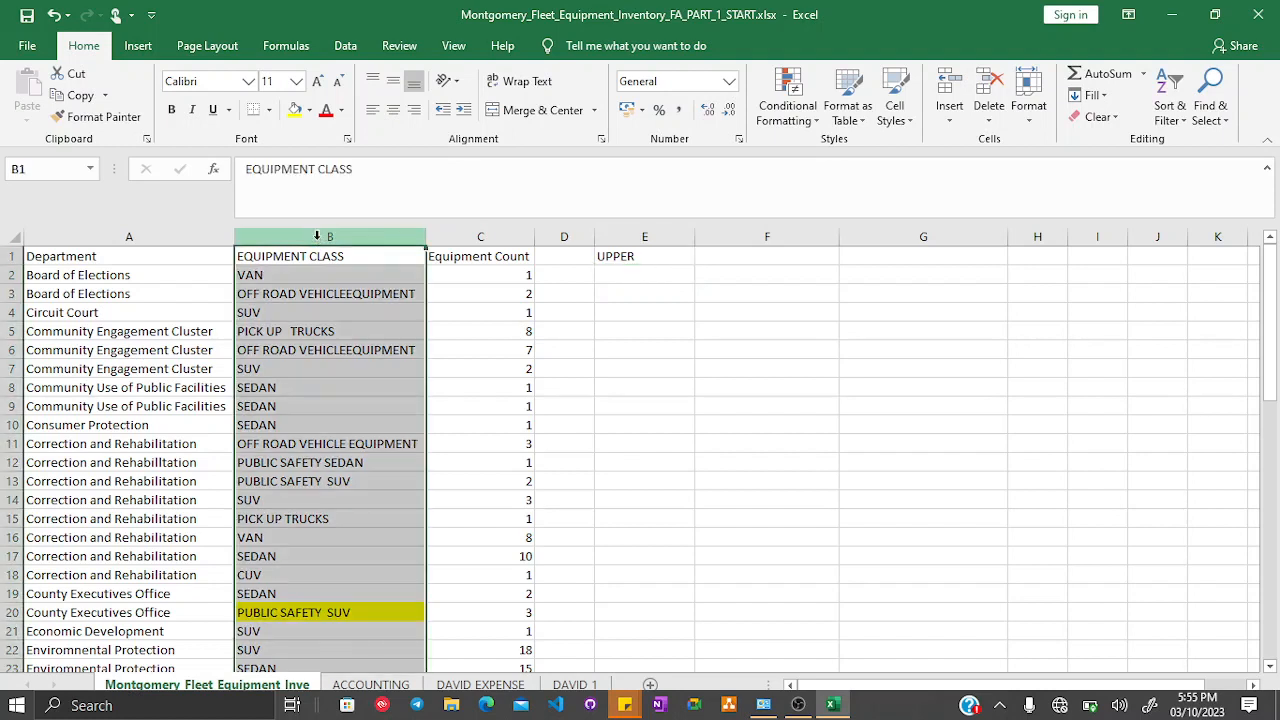
left_click(645, 274)
type("LOWER")
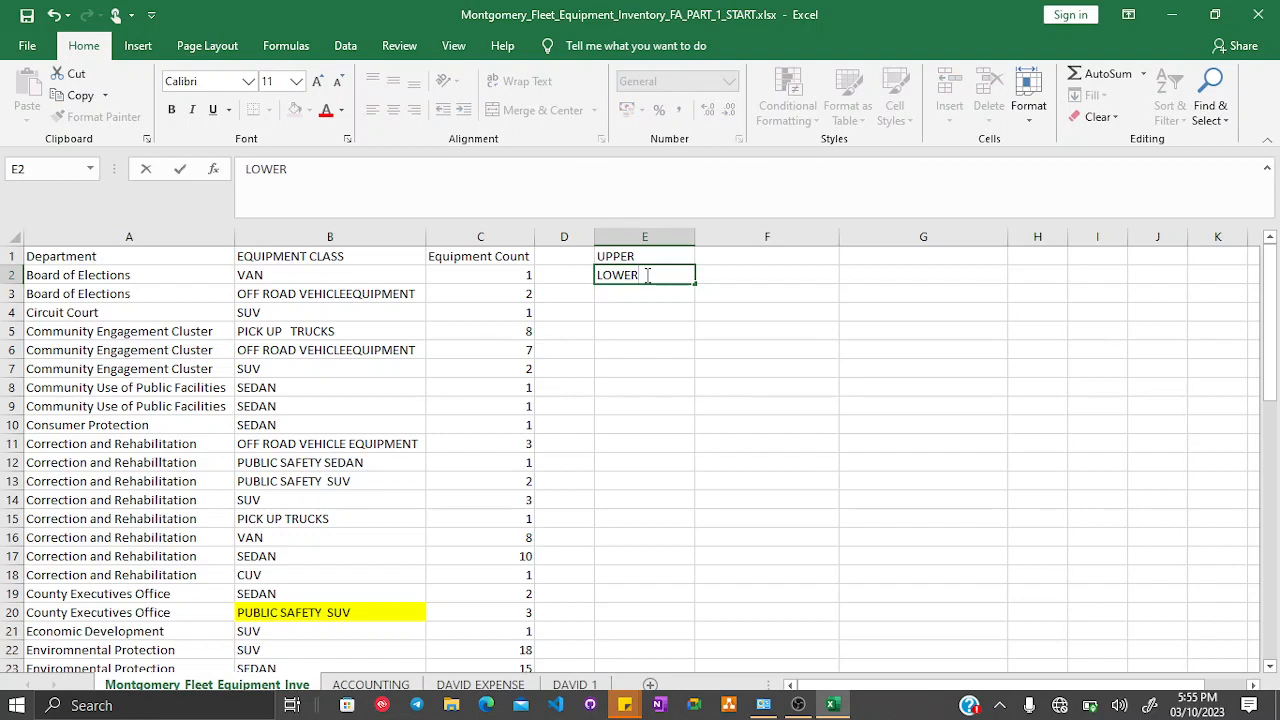
type("CASE")
key("Tab")
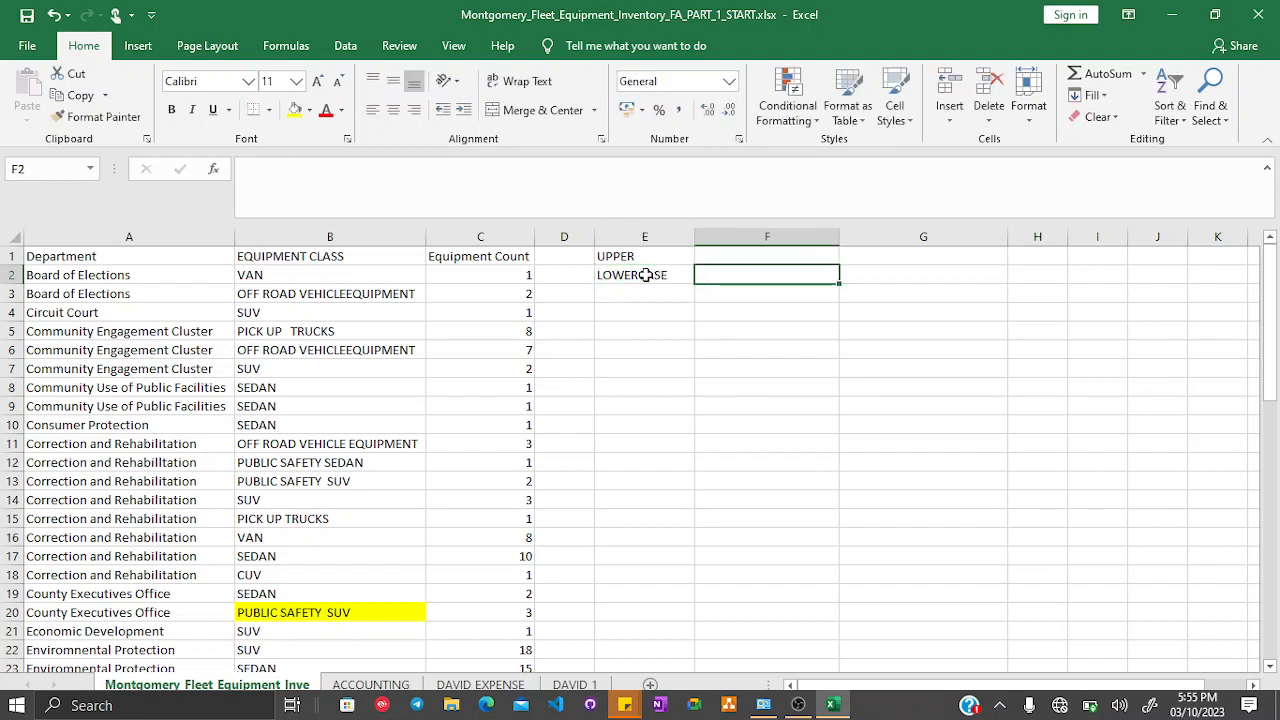
type("LOW")
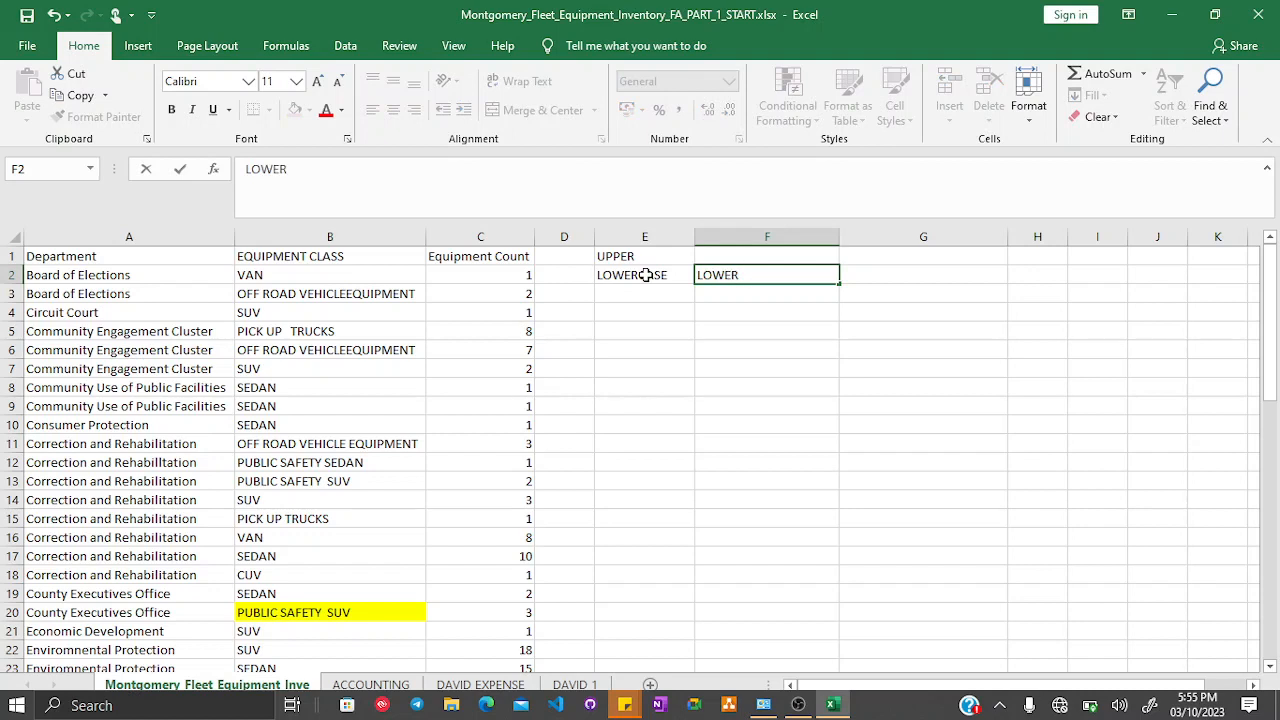
type("ER")
key("Up")
key("Left")
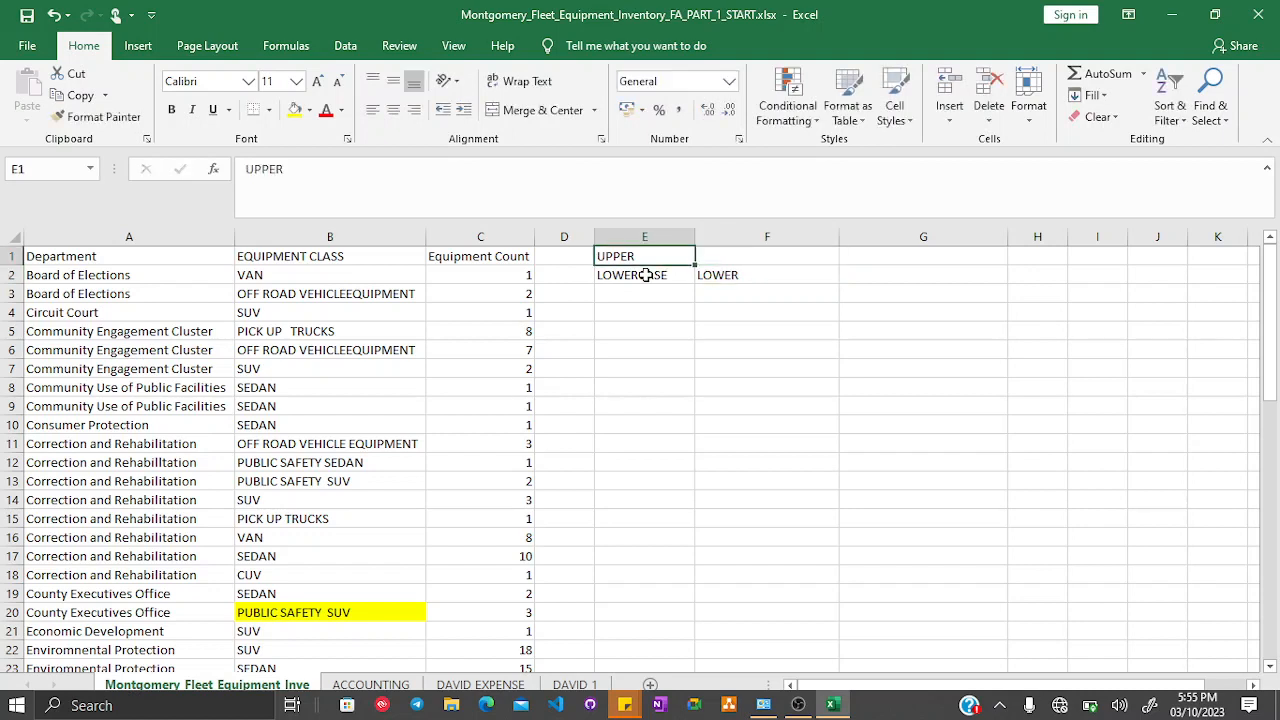
type("UPPERCASE")
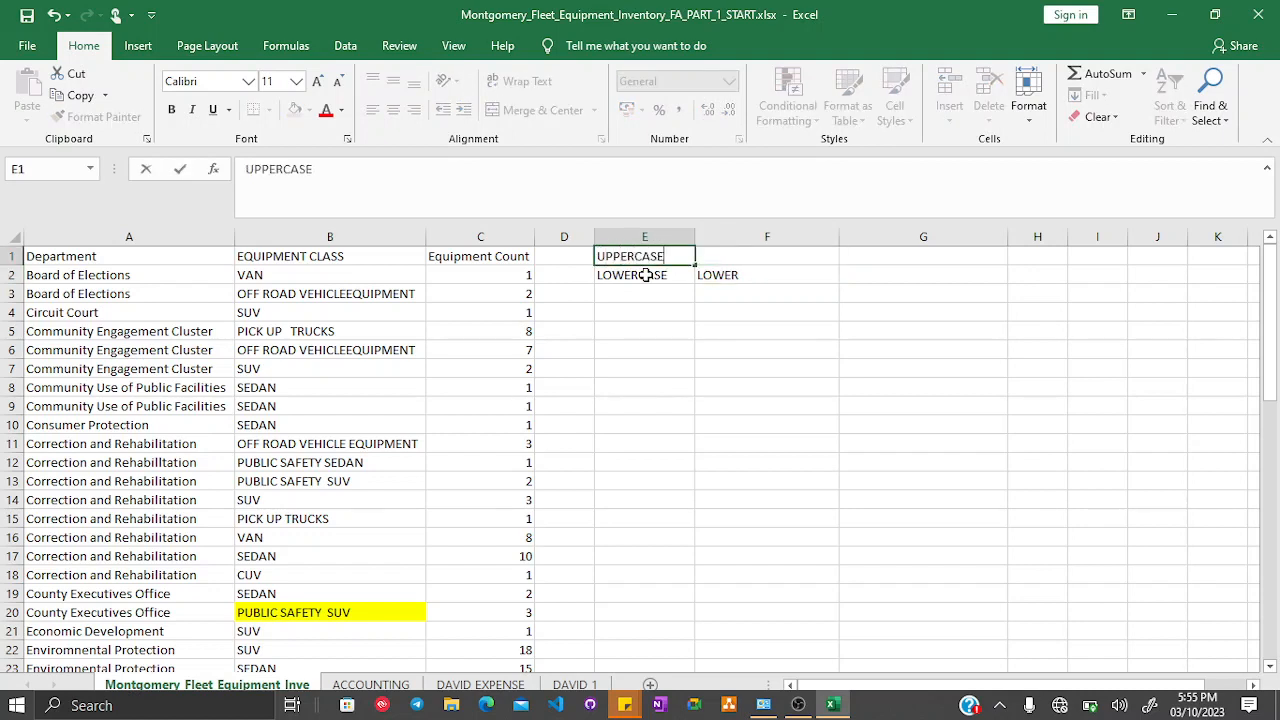
key("Tab")
type("UPPER")
key("Return")
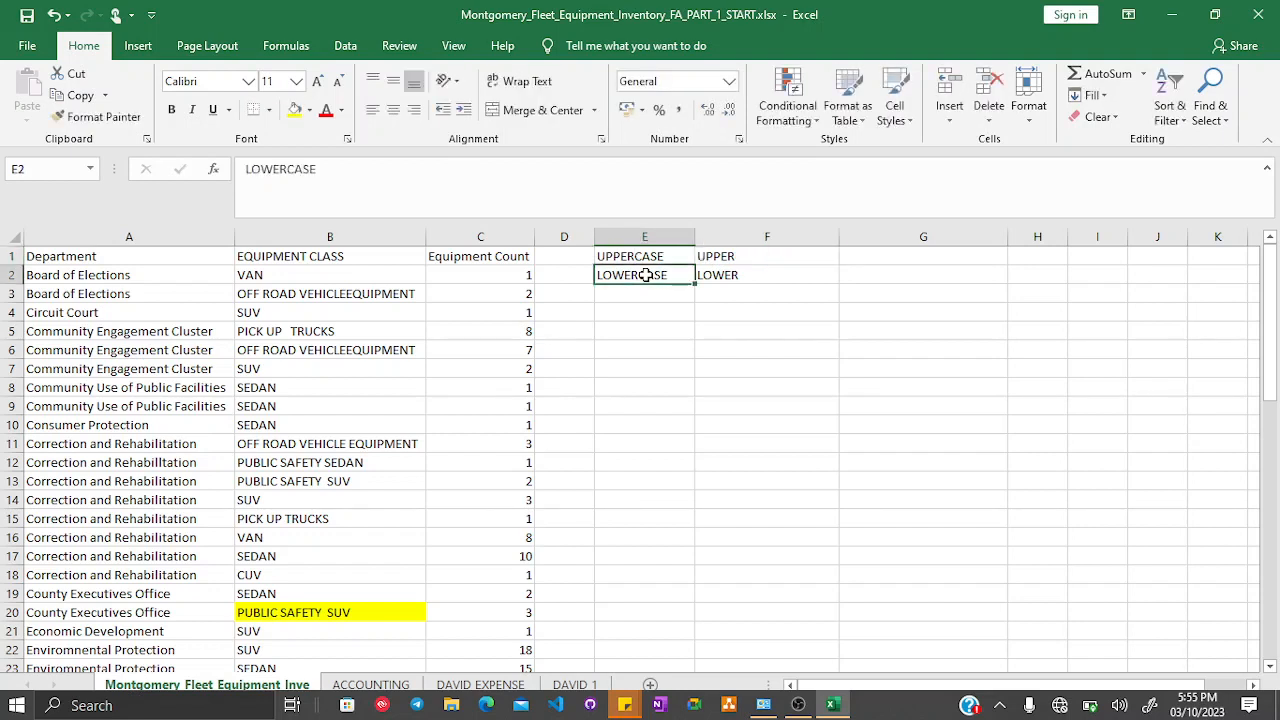
- Clear the labels from cells E1 to F2
left_click(743, 256)
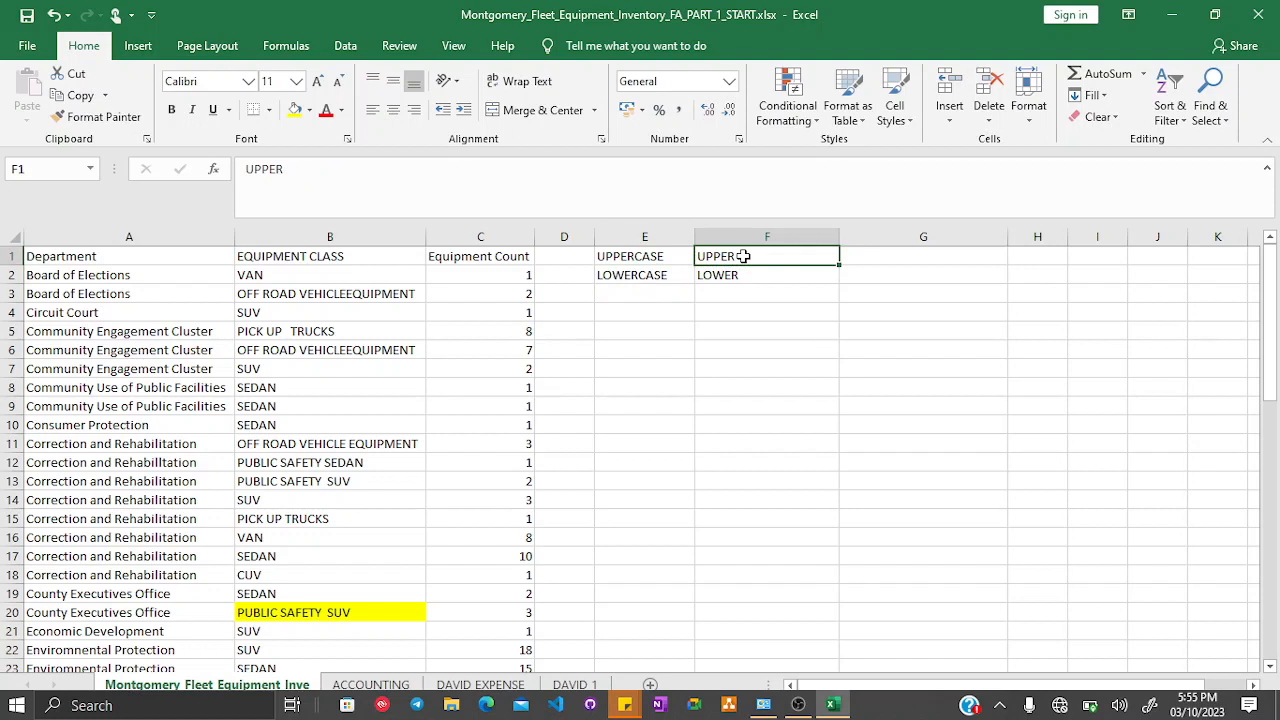
key("shift+Left")
key("shift+Down")
key("Delete")
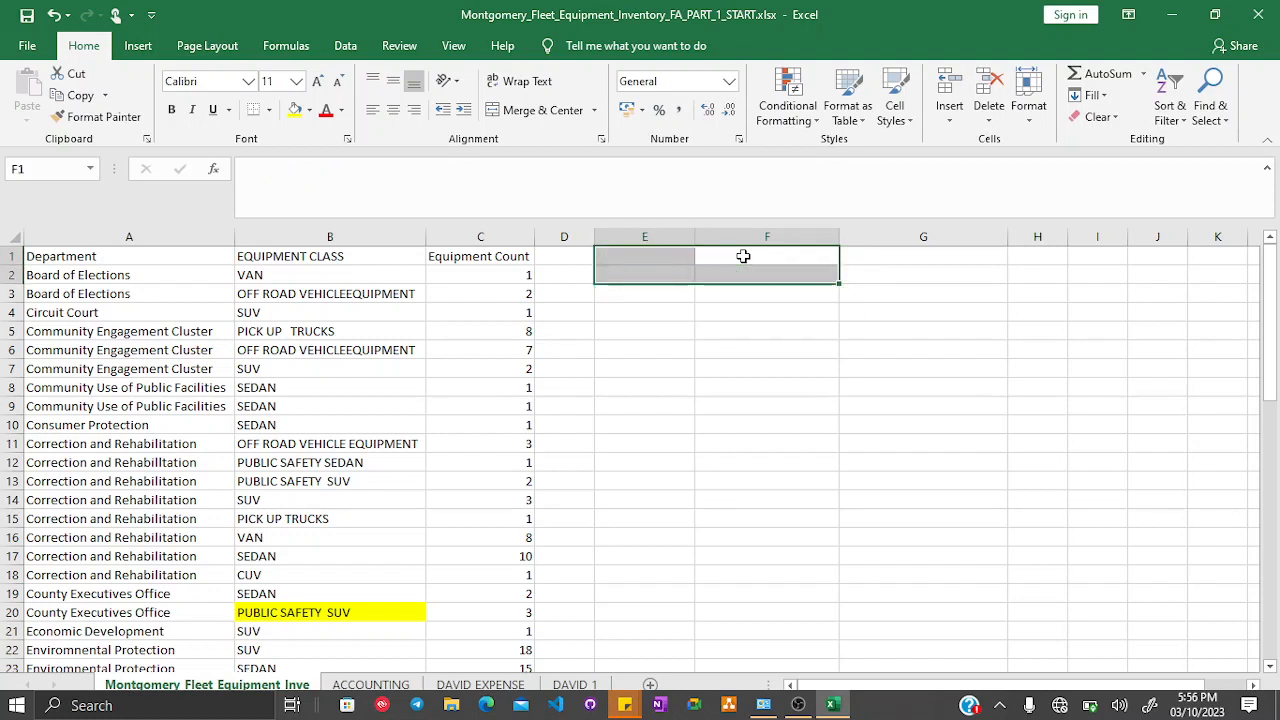
- Enter the formula =LOWER(B1) in cell E1
left_click(638, 272)
left_click(336, 263)
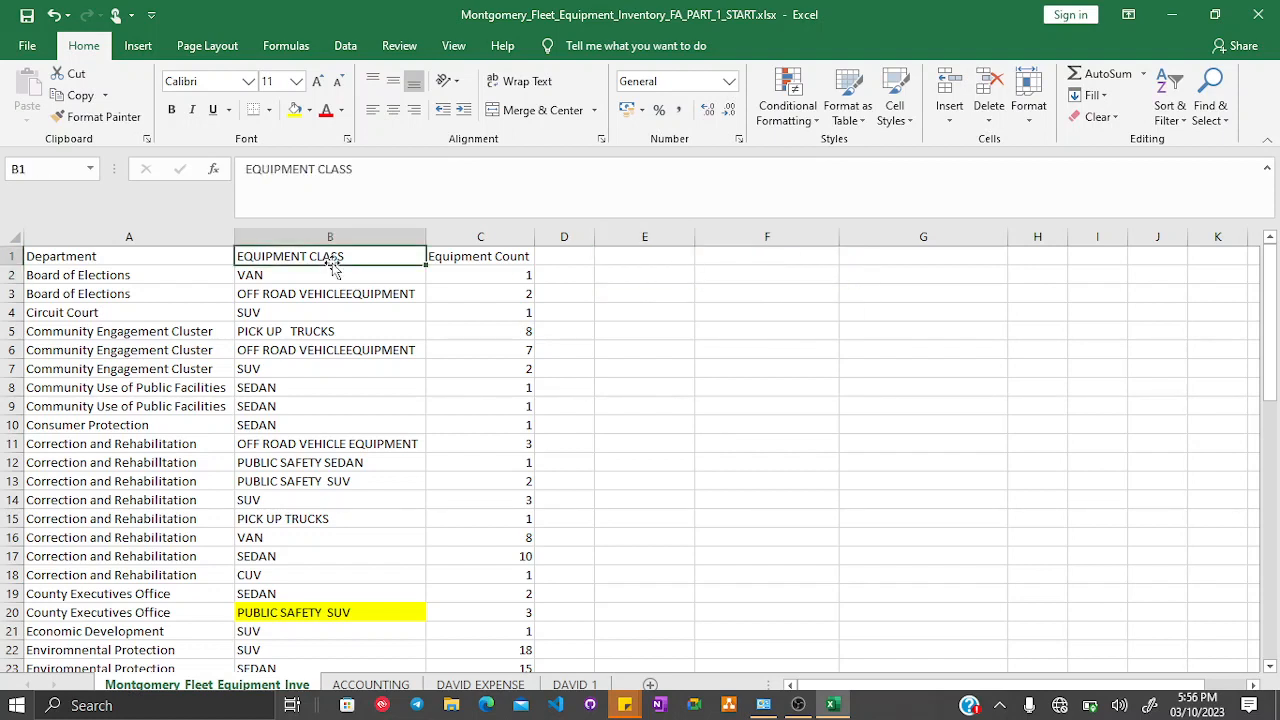
left_click(635, 258)
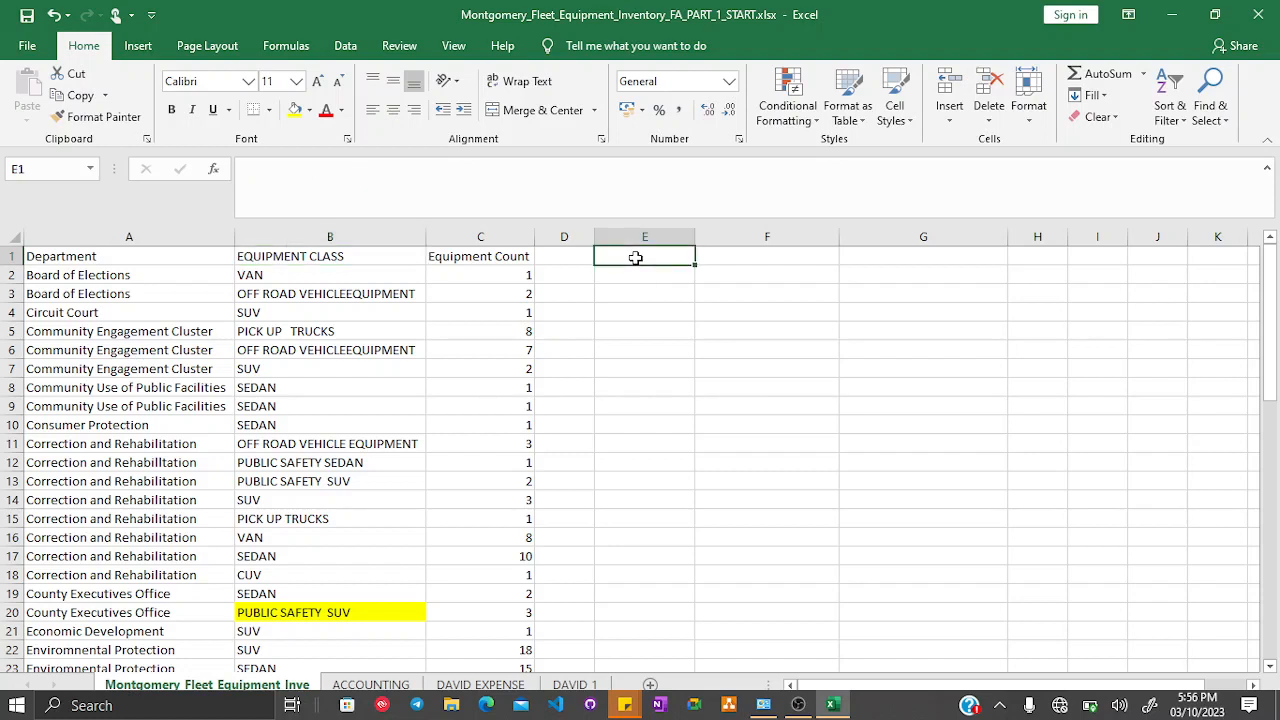
type("=")
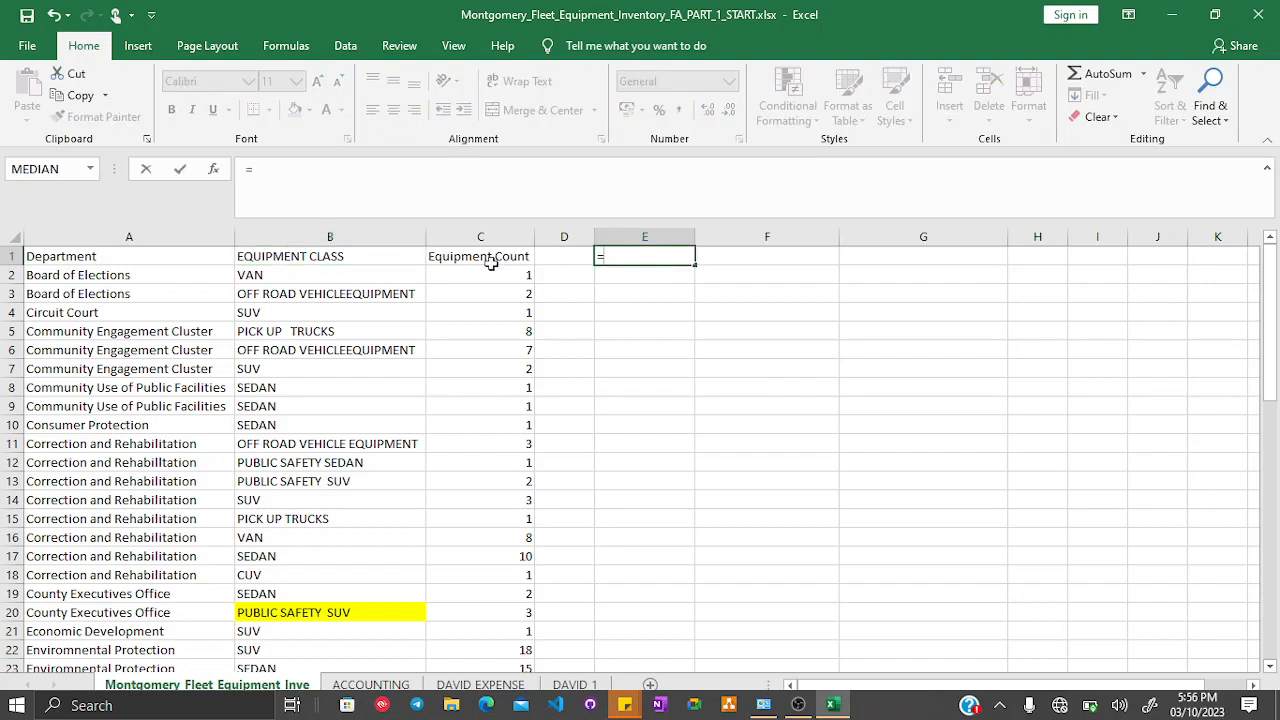
type("LOWER")
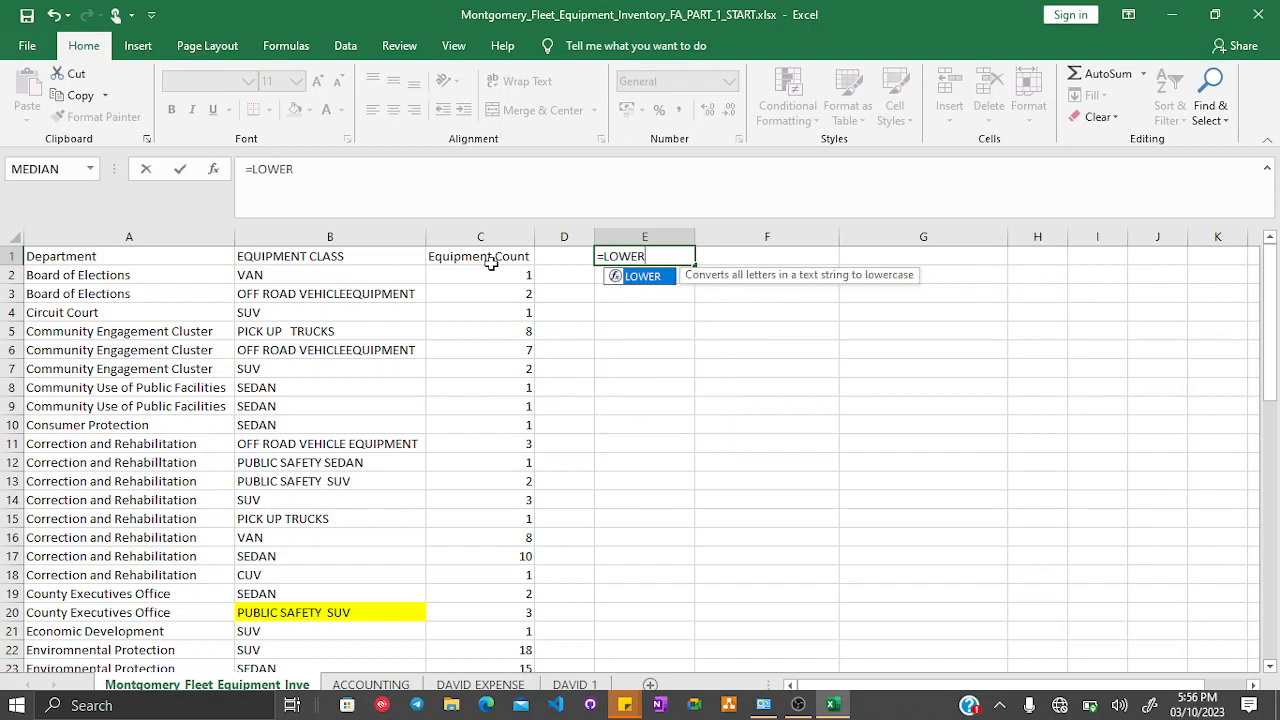
type("(")
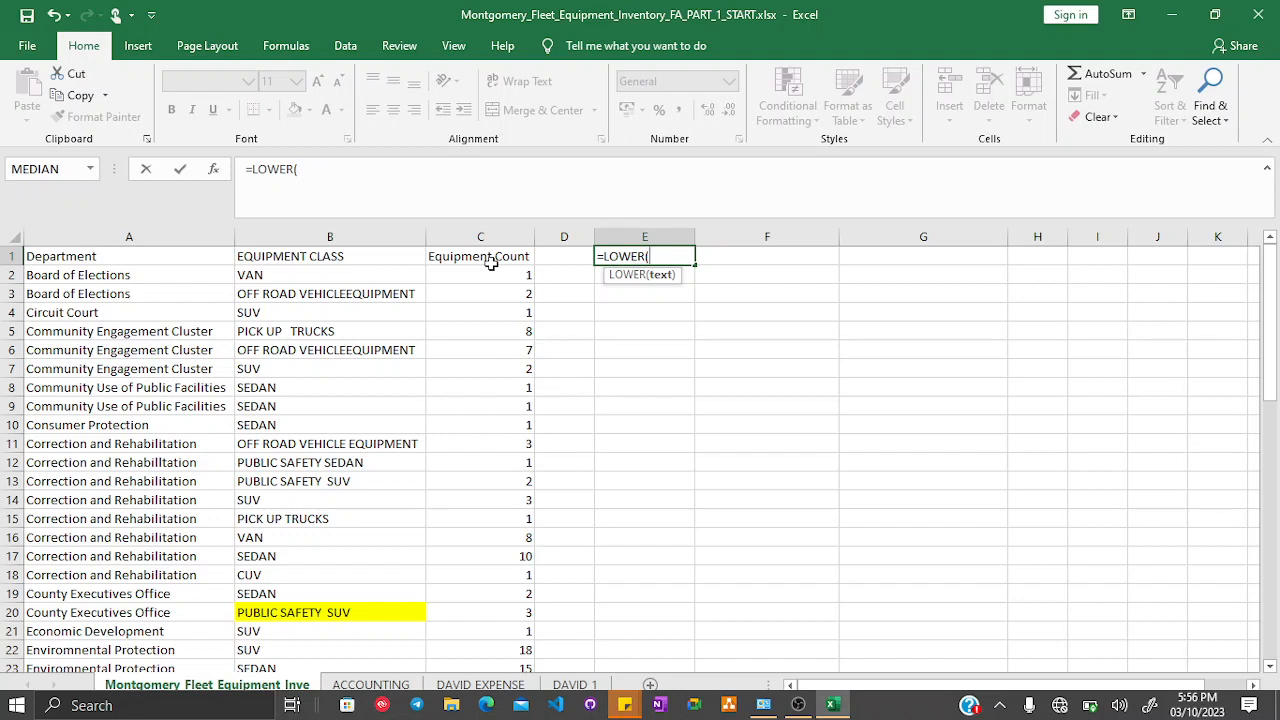
left_click(333, 256)
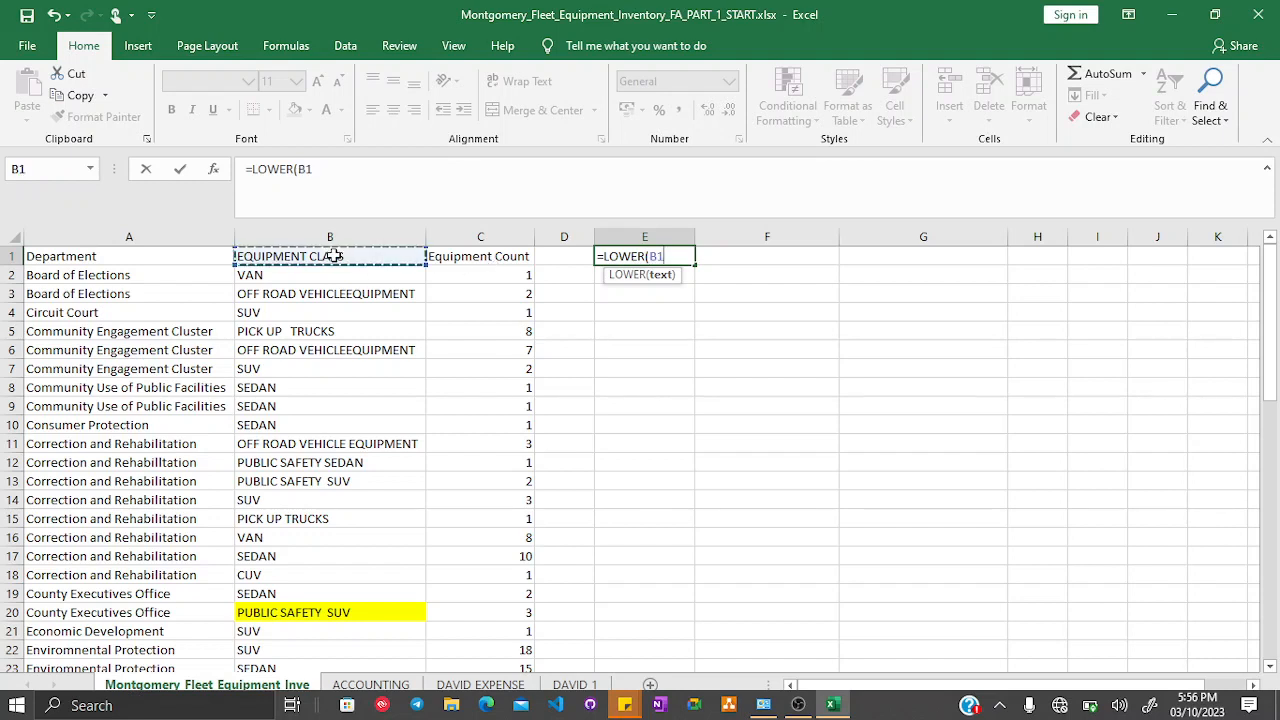
type(")")
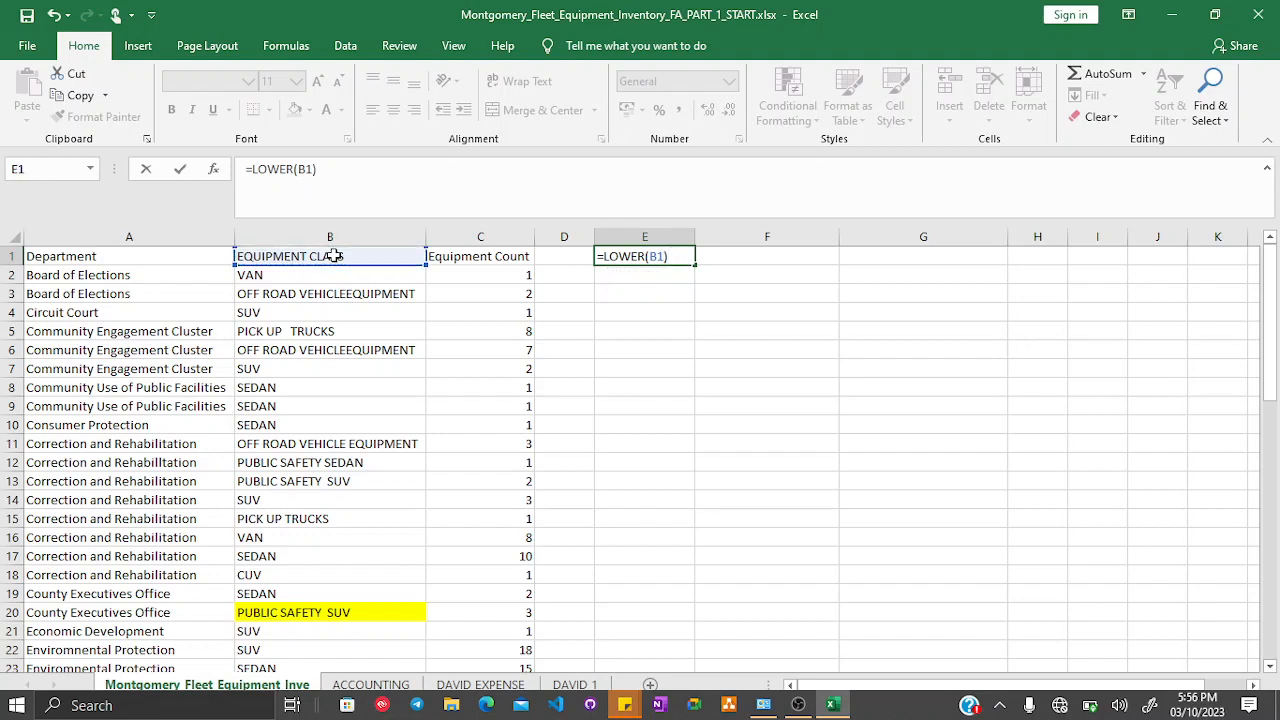
key("Return")
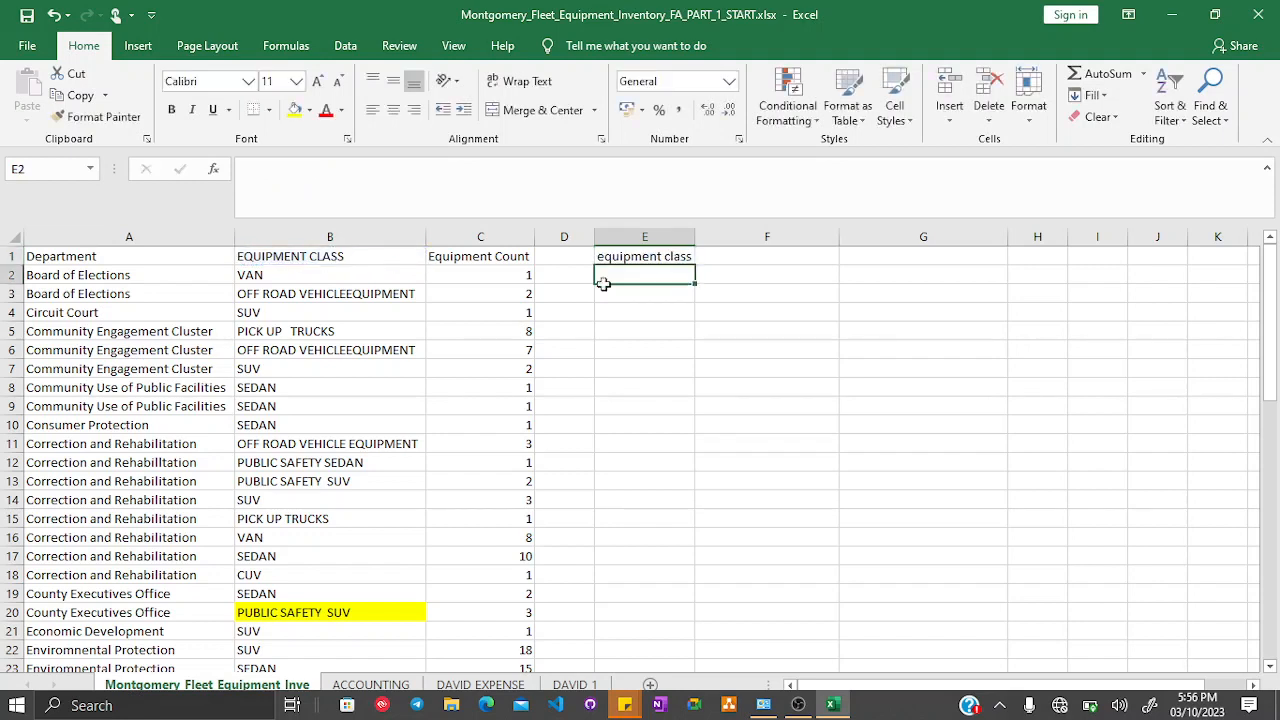
- Fill the LOWER formula down column E to row 58
left_click(663, 256)
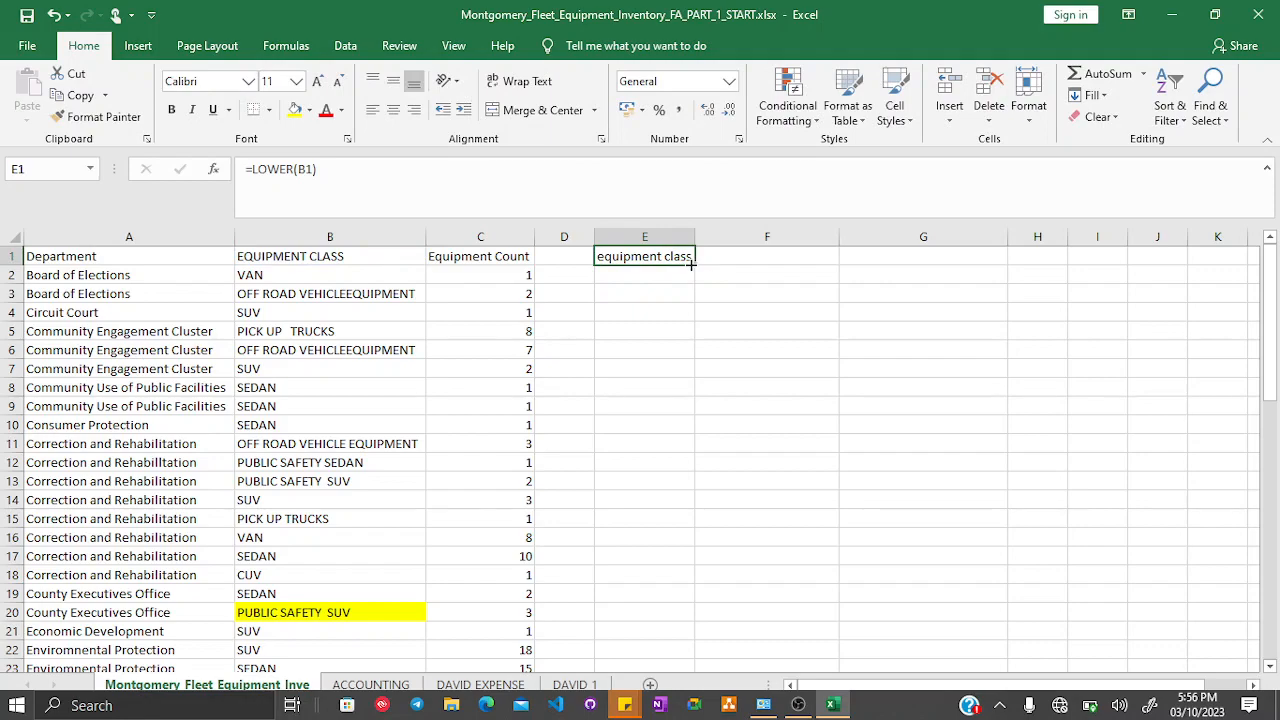
left_click_drag(690, 263, 623, 617)
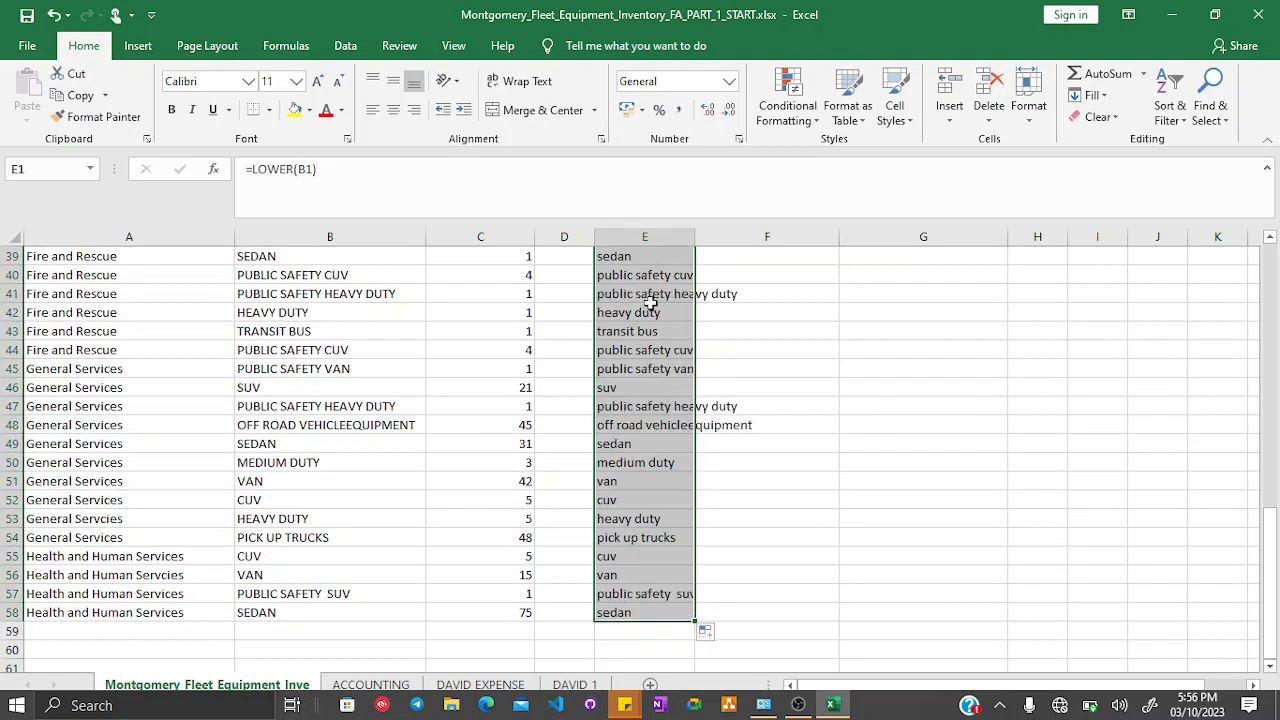
- Widen column E to fit its lowercase results
scroll(650, 303, "up", 1)
scroll(650, 303, "up", 11)
left_click_drag(694, 237, 696, 237)
double_click(696, 237)
left_click(670, 310)
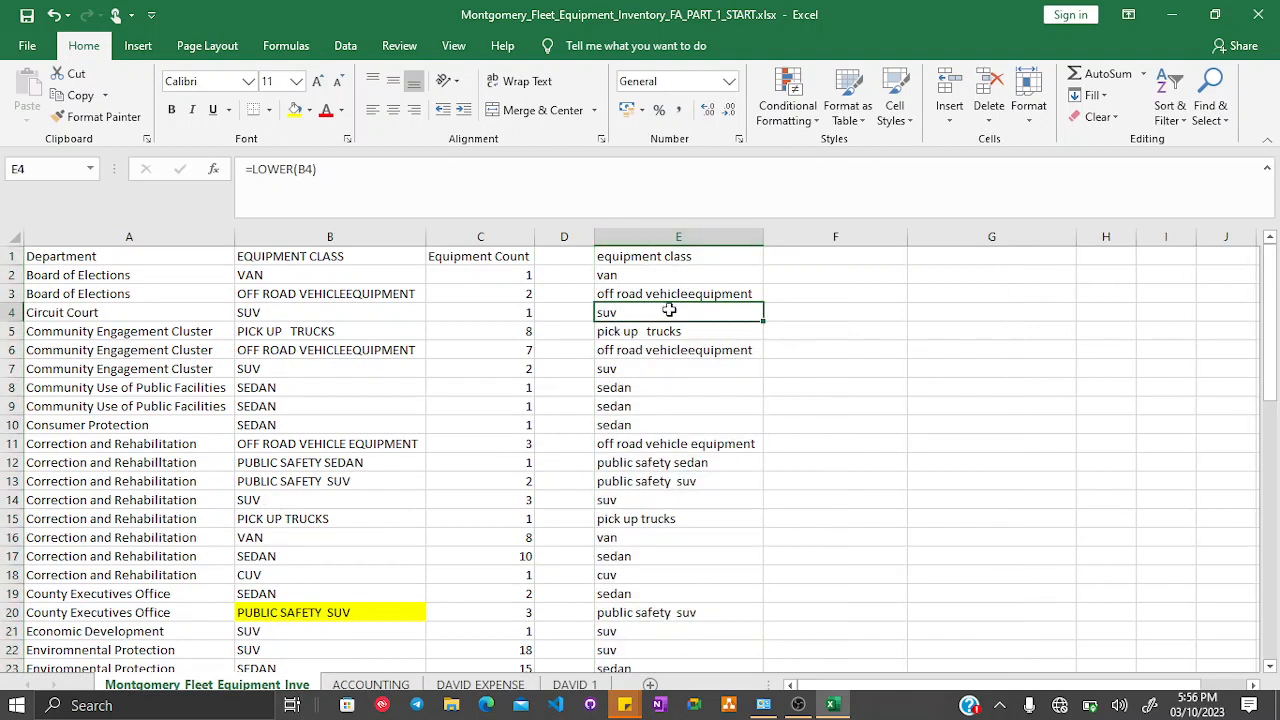
- Try to paste column E's formulas over column B, then undo the paste
left_click(672, 238)
right_click(674, 240)
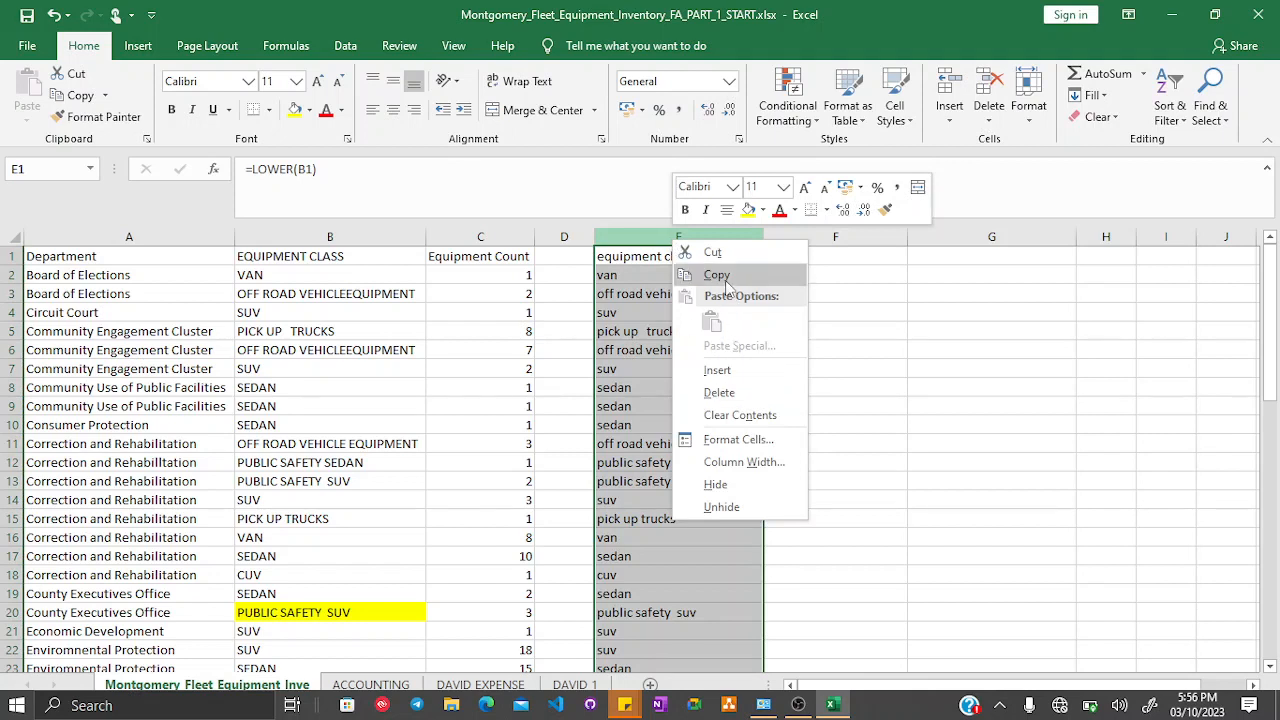
left_click(721, 253)
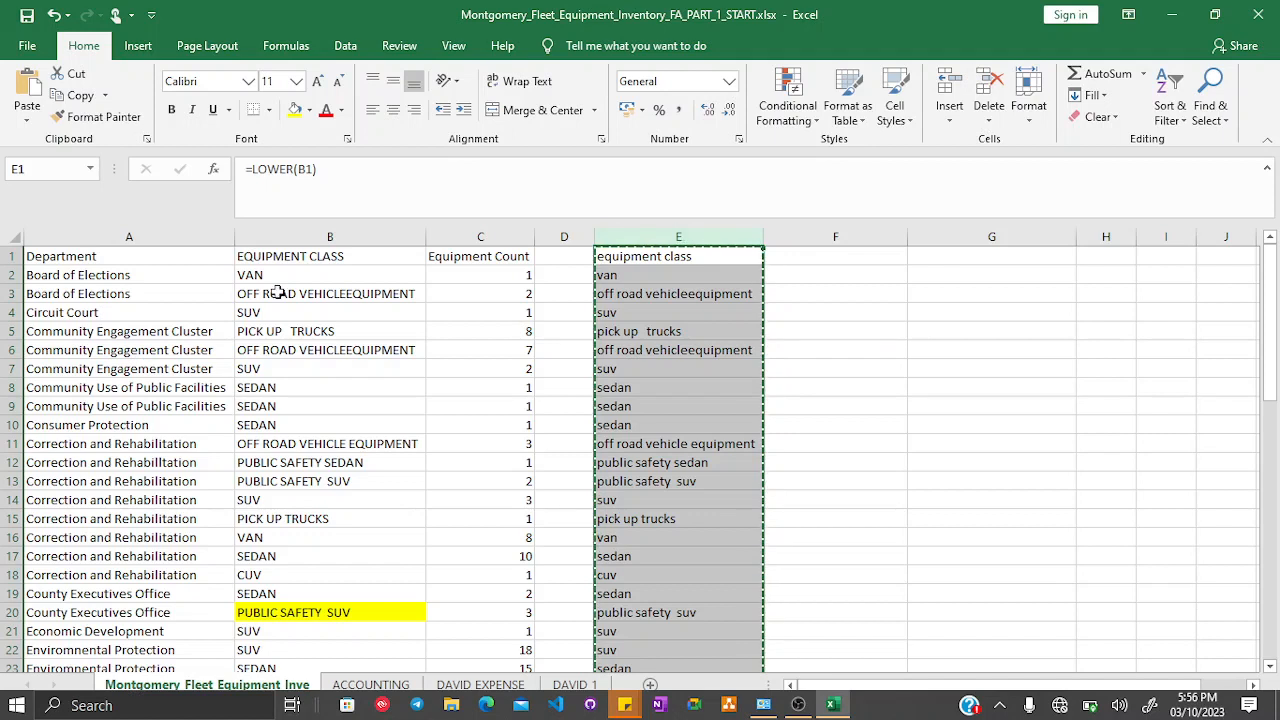
right_click(320, 234)
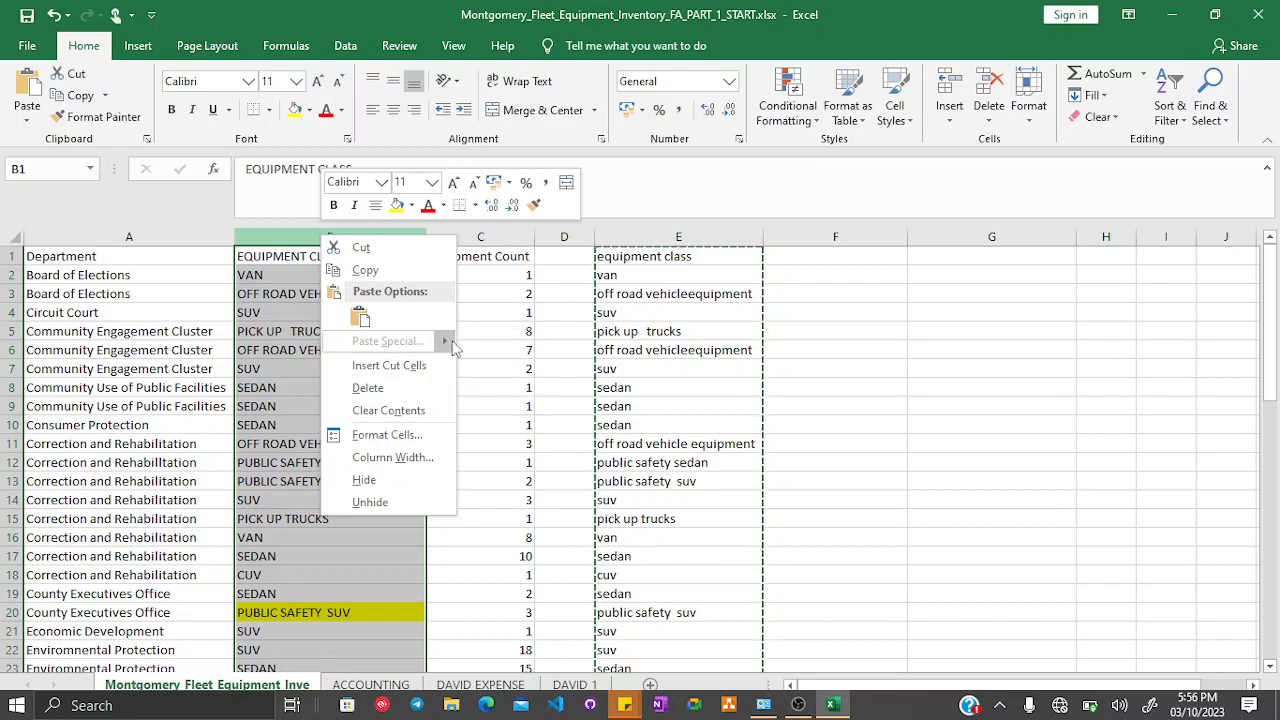
mouse_move(440, 341)
left_click(472, 366)
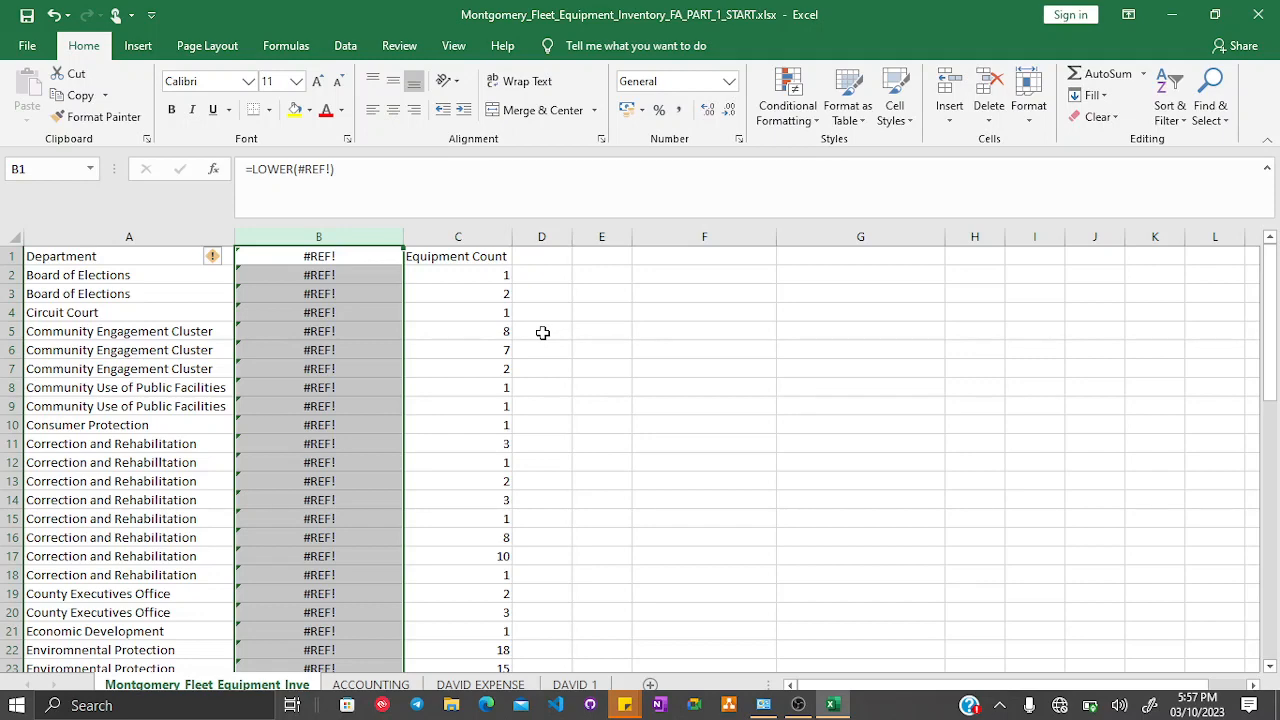
key("ctrl+z")
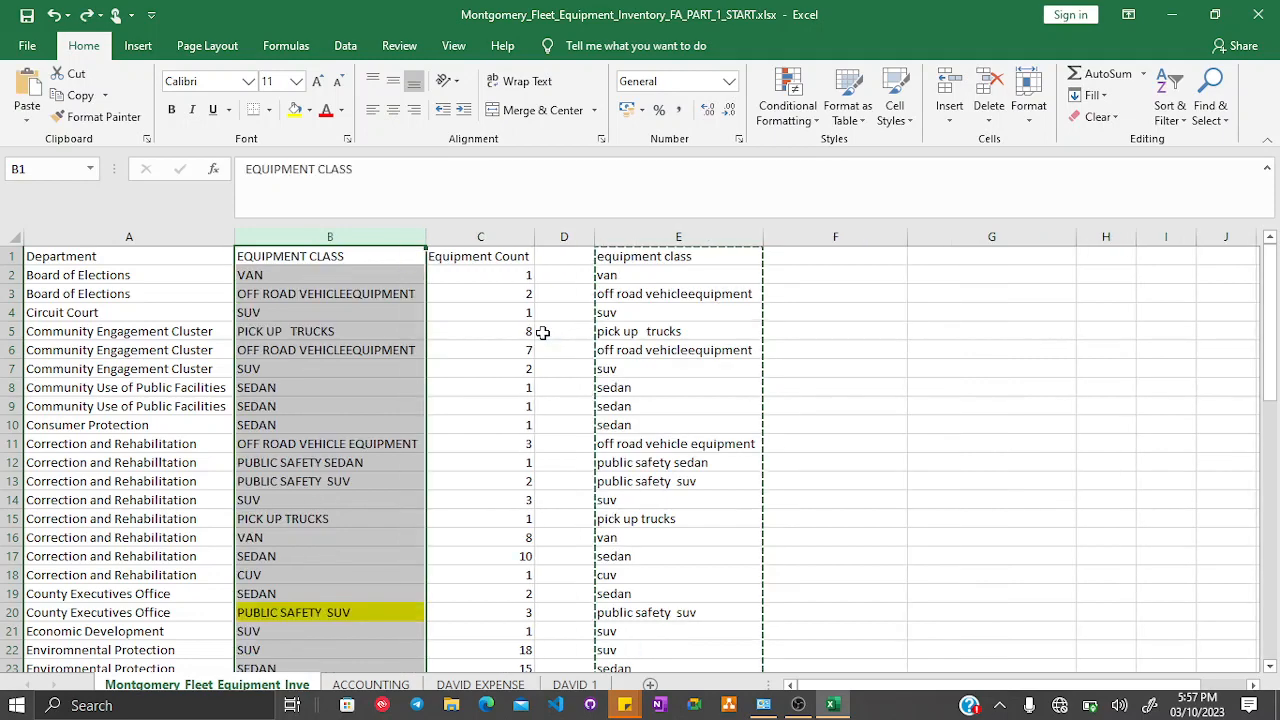
- Try to paste column E's results into column B as values
left_click(673, 238)
right_click(675, 240)
left_click(705, 275)
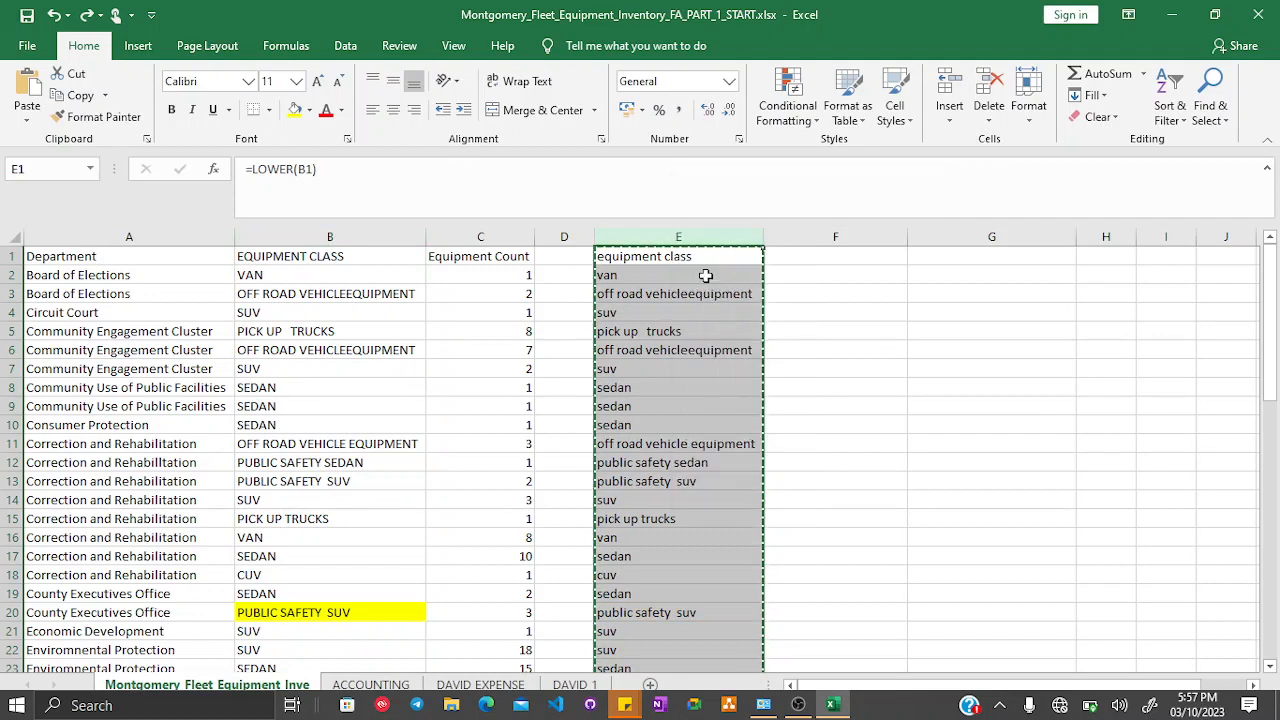
left_click(326, 237)
right_click(327, 236)
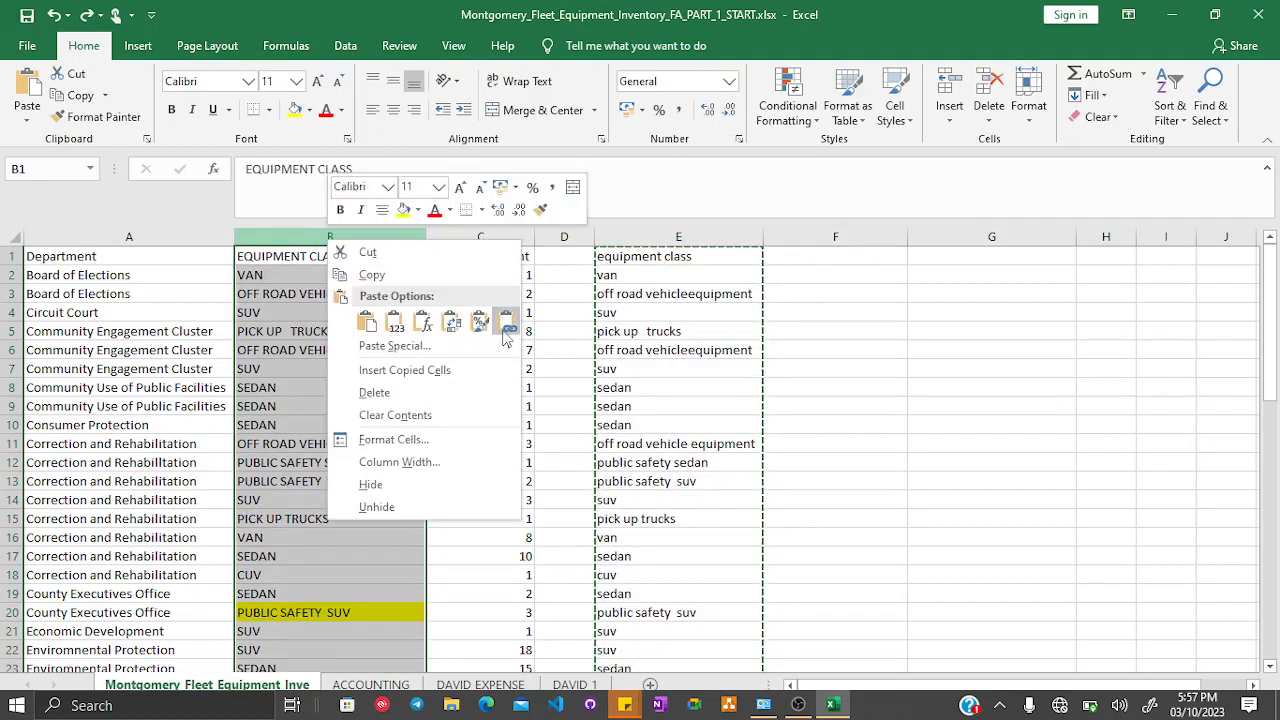
mouse_move(508, 346)
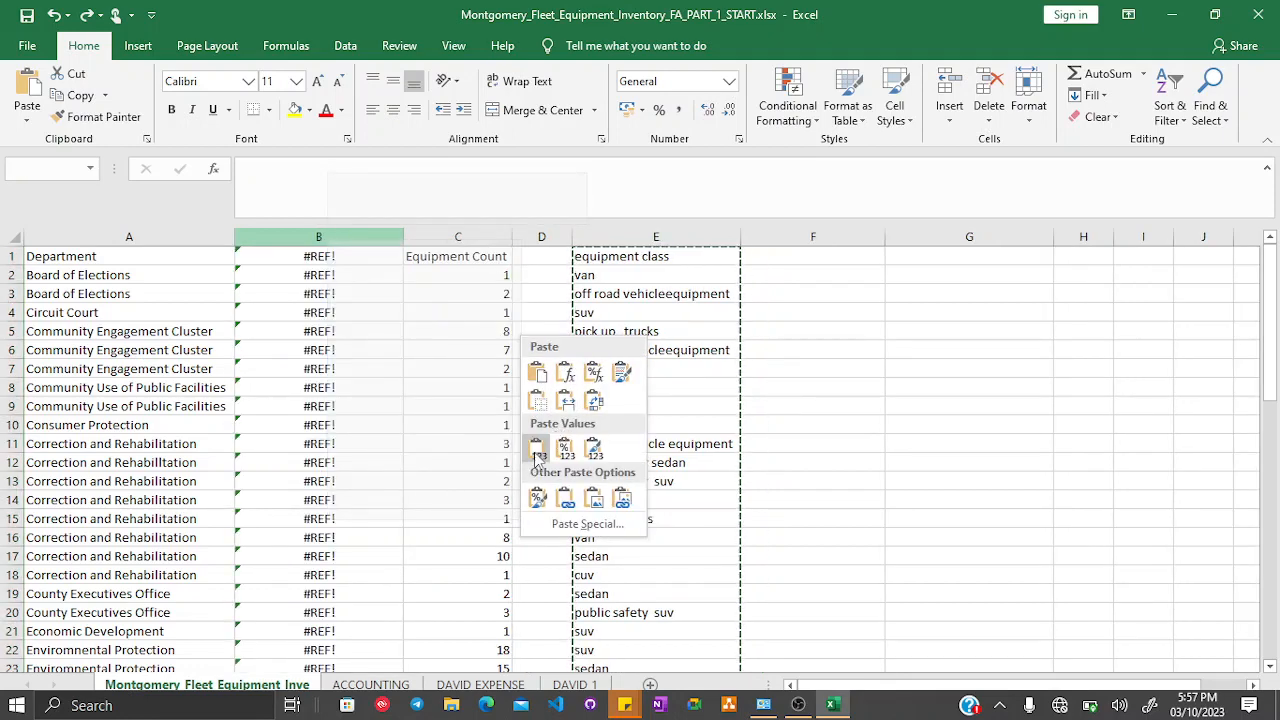
left_click(537, 450)
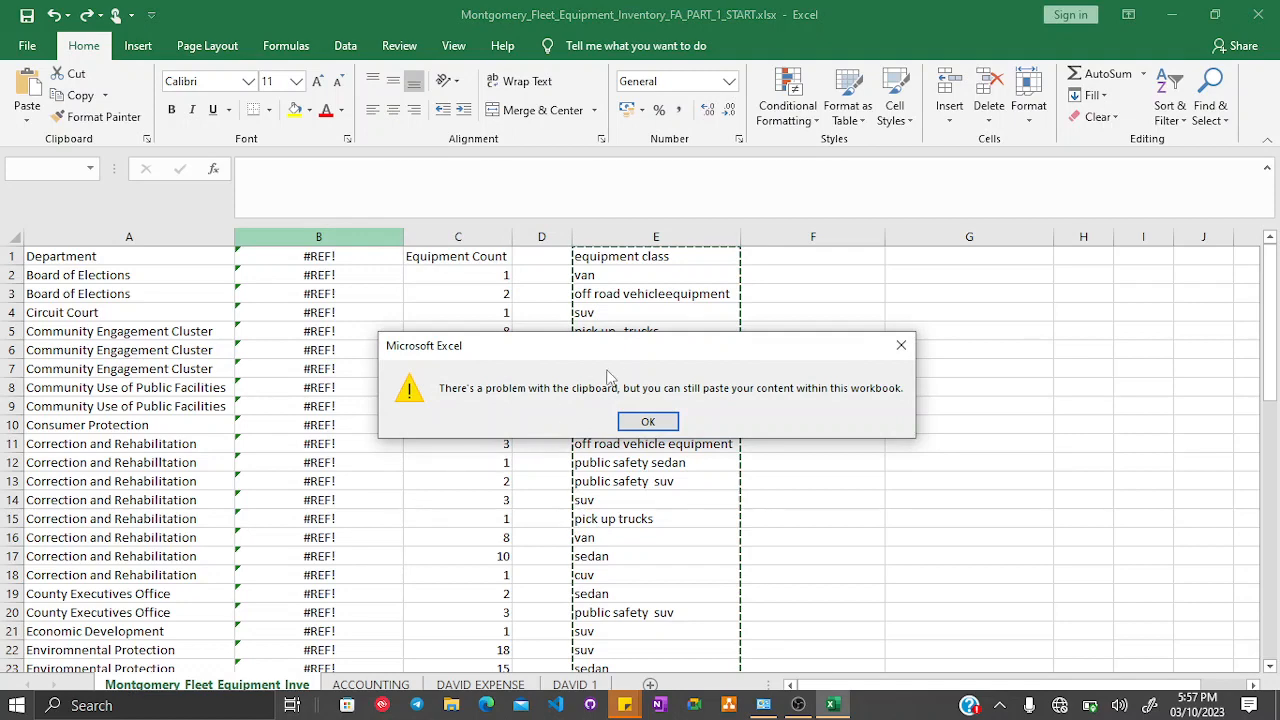
left_click(634, 419)
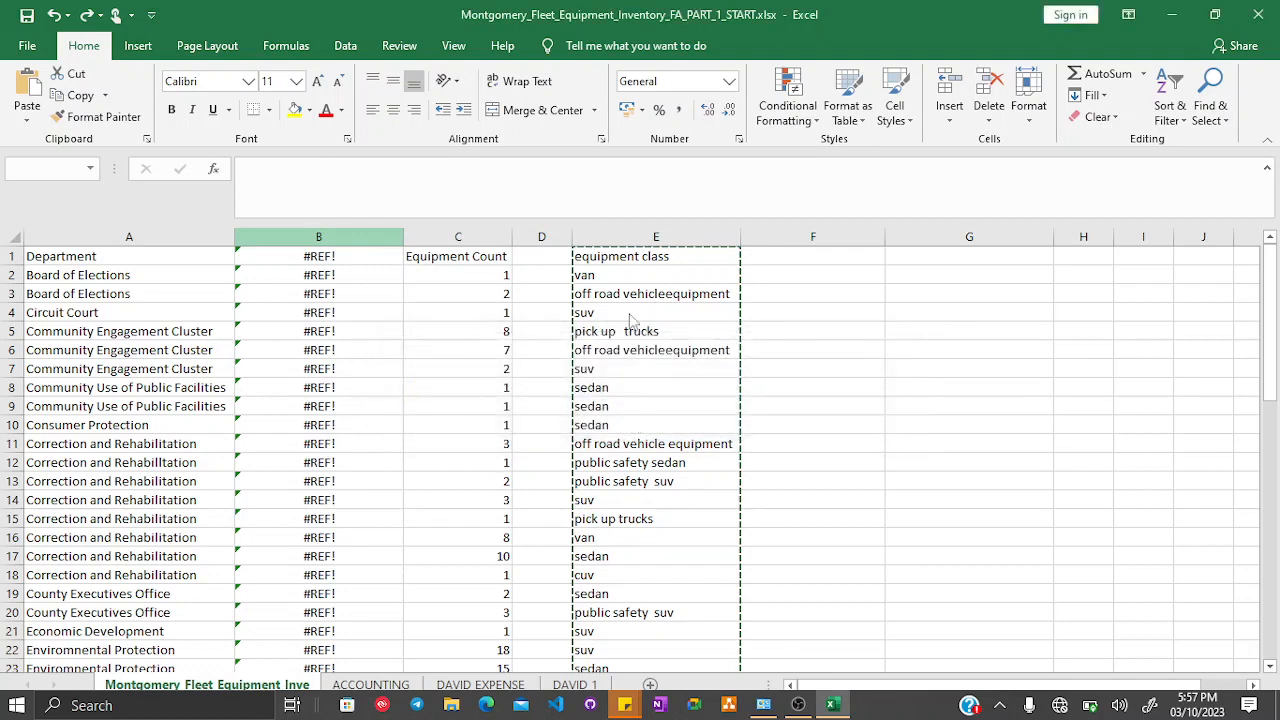
key("ctrl+v")
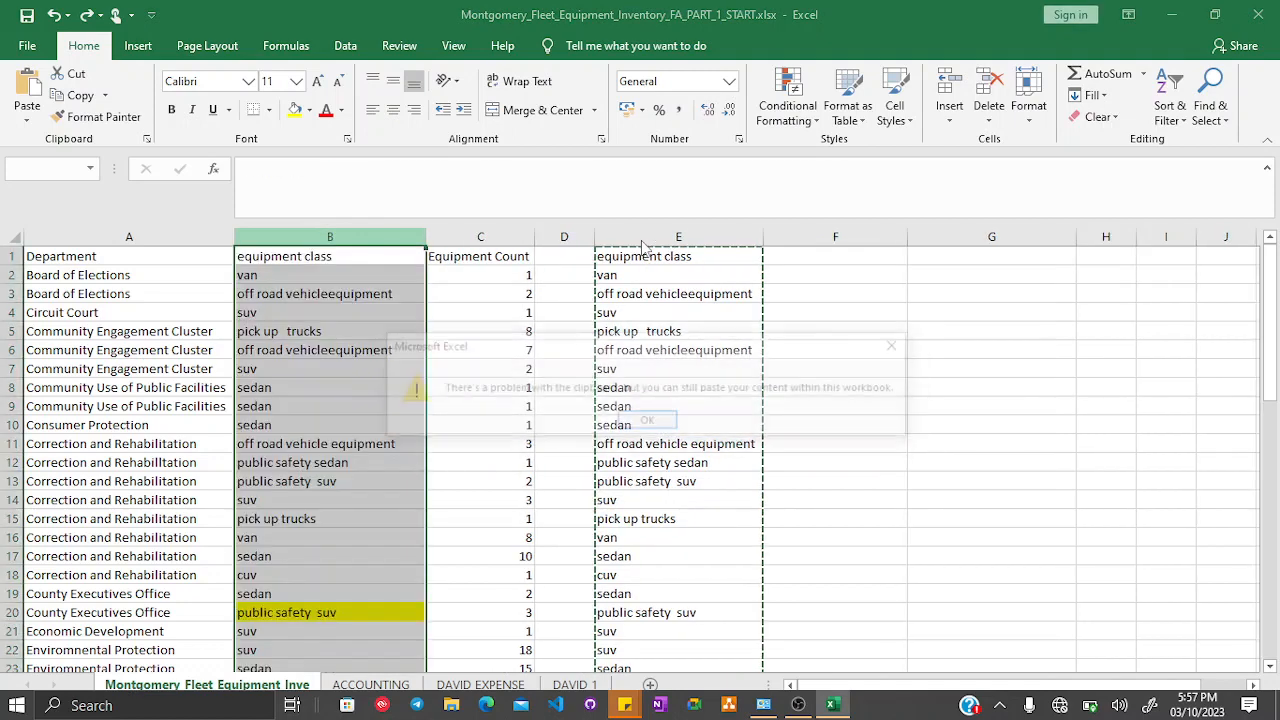
key("Return")
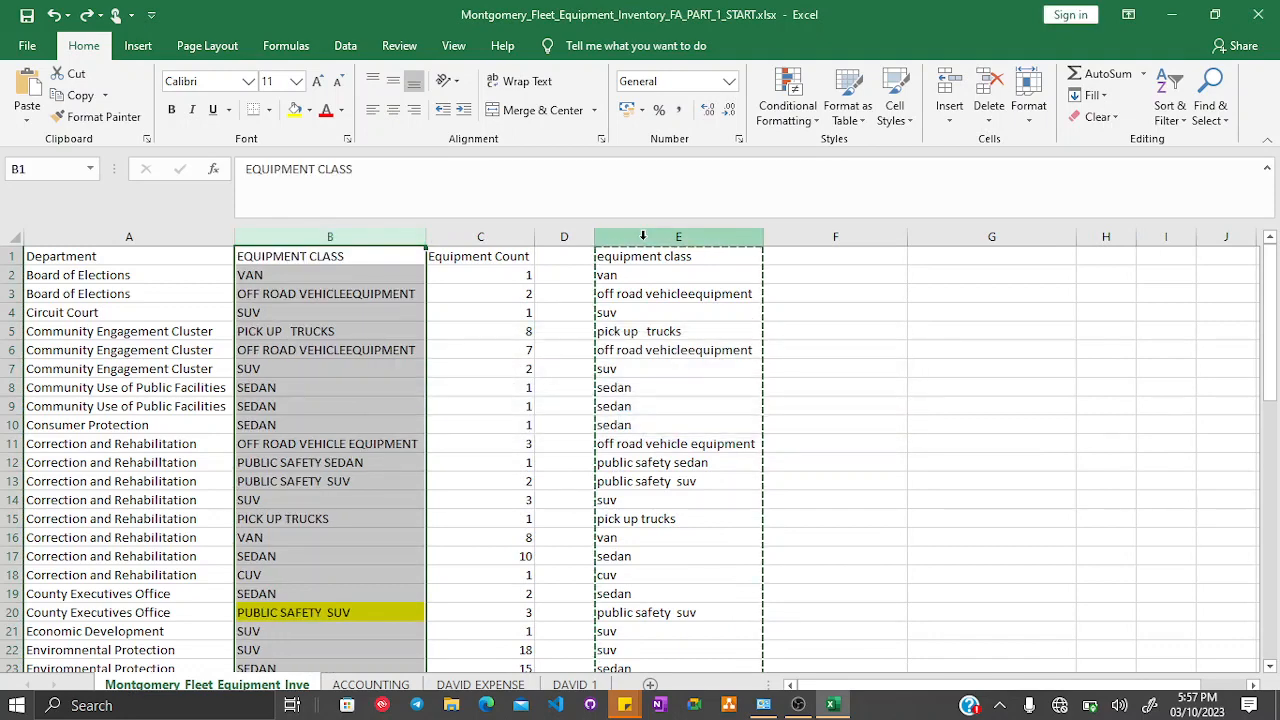
- Paste column E's lowercase results into column B as values only, then delete column E
left_click(643, 236)
right_click(643, 236)
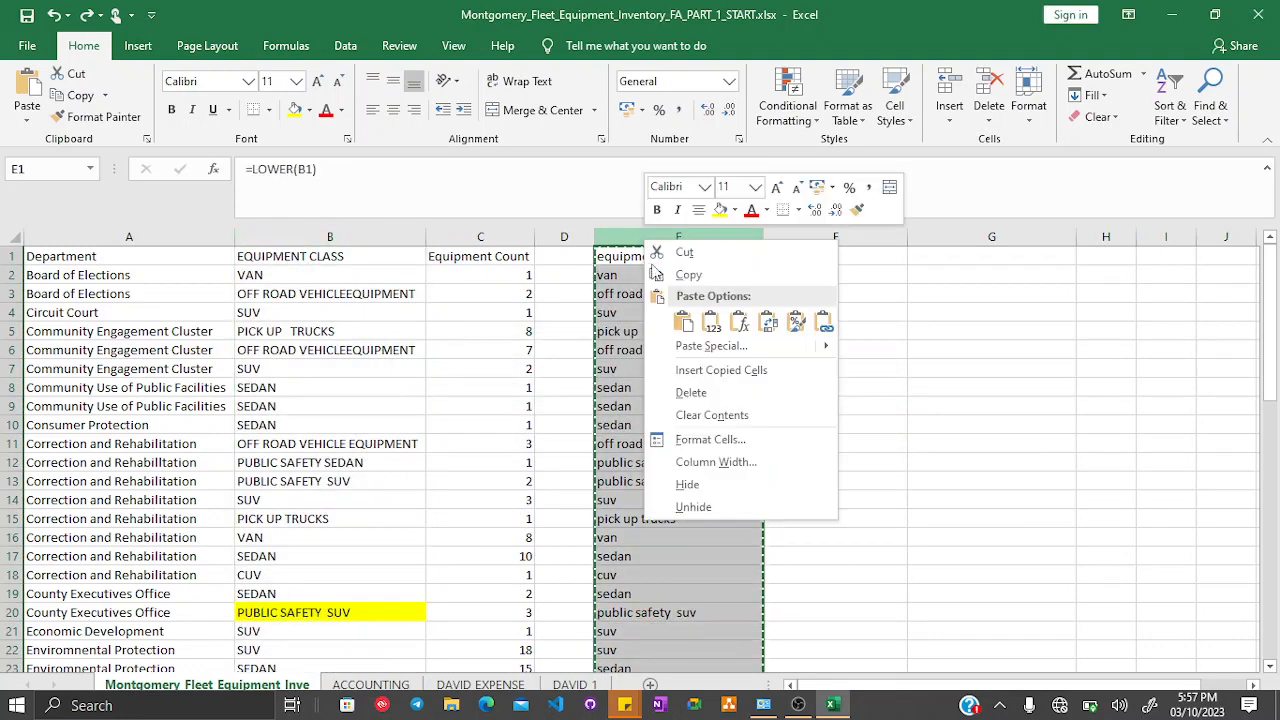
left_click(686, 276)
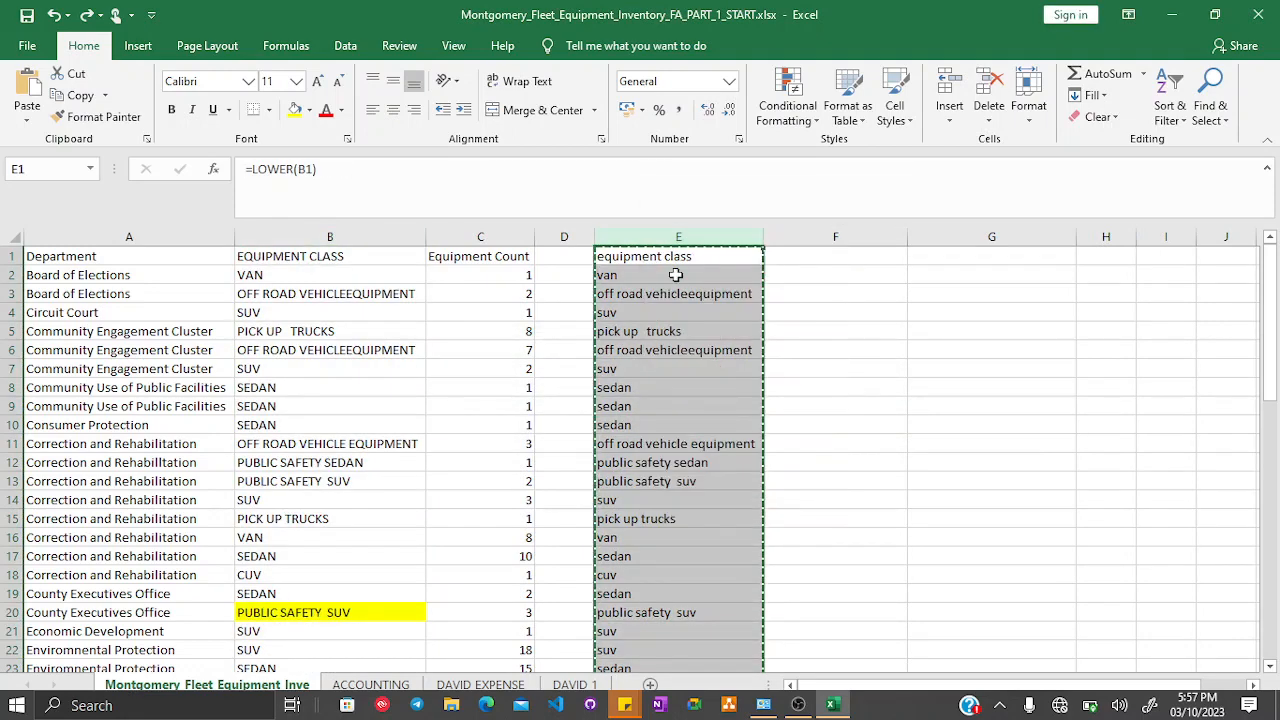
left_click(288, 232)
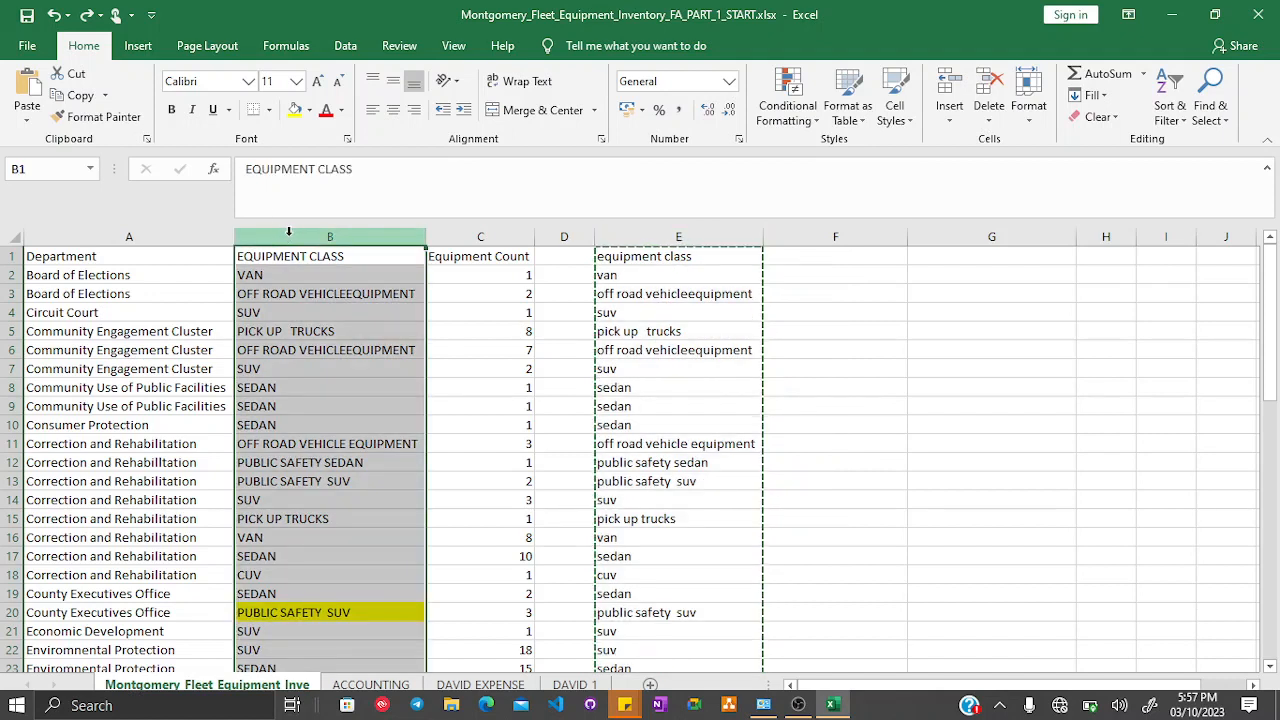
right_click(288, 232)
mouse_move(466, 345)
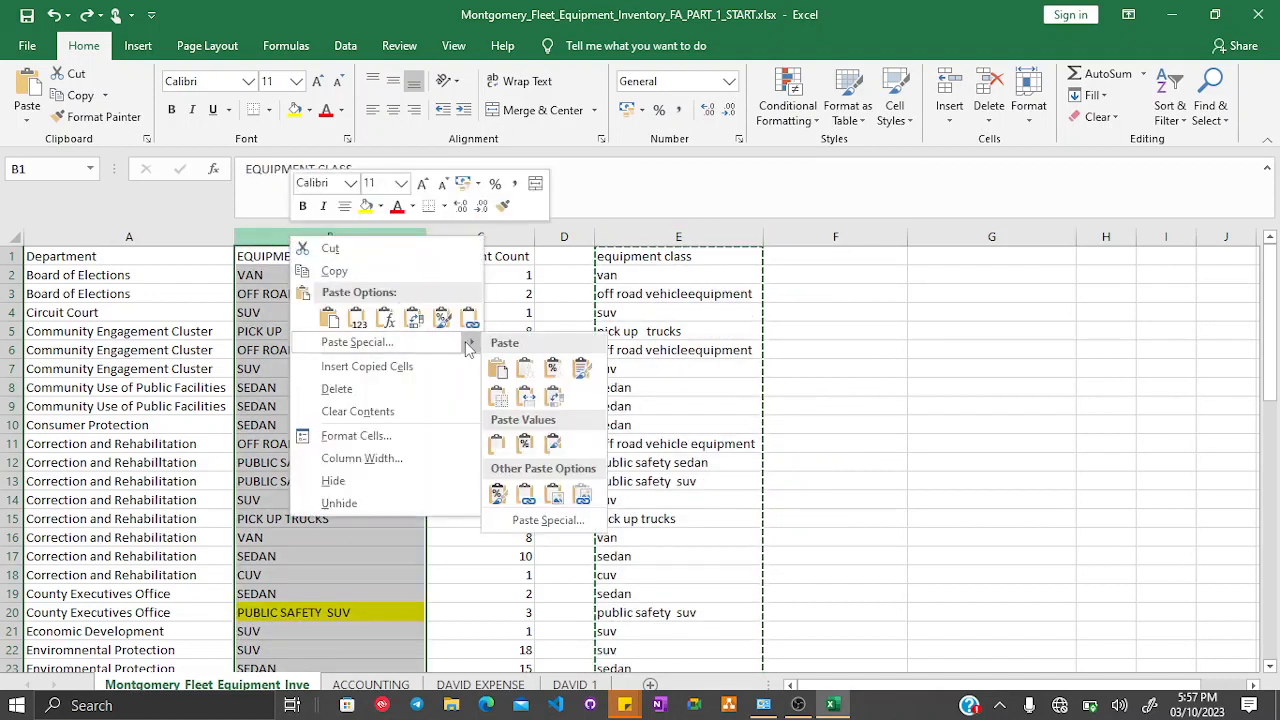
left_click(503, 450)
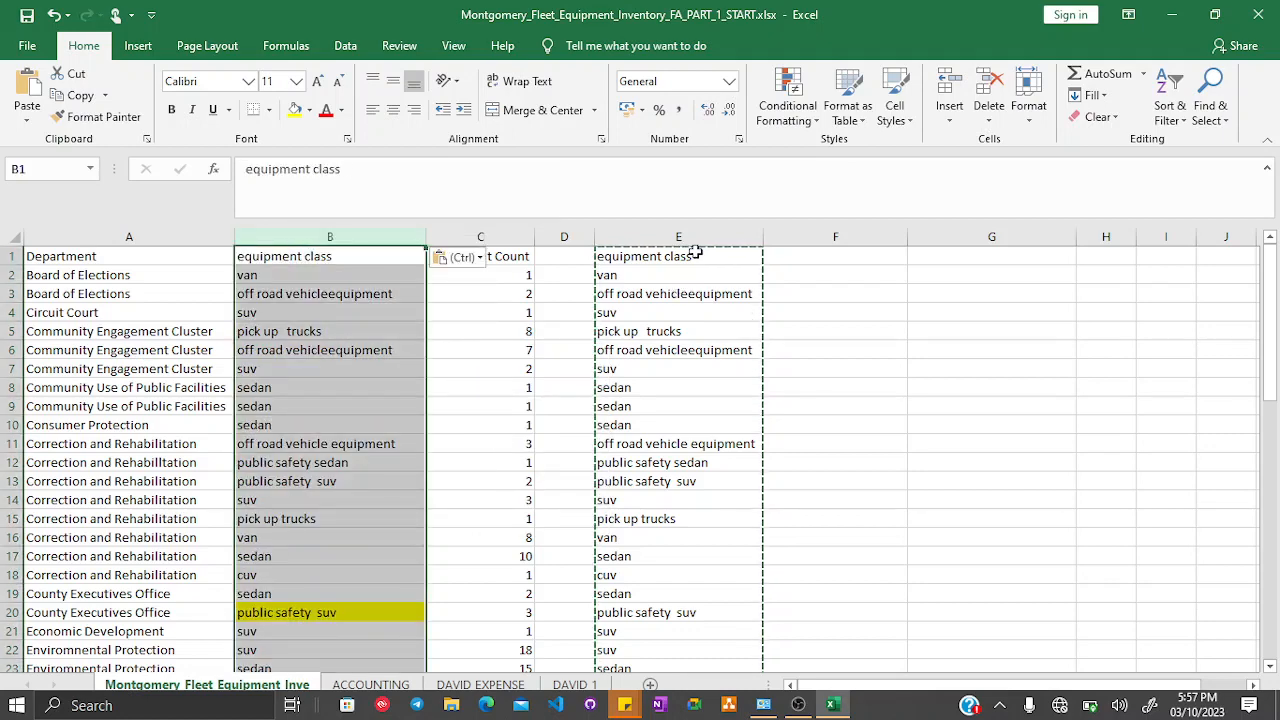
right_click(704, 238)
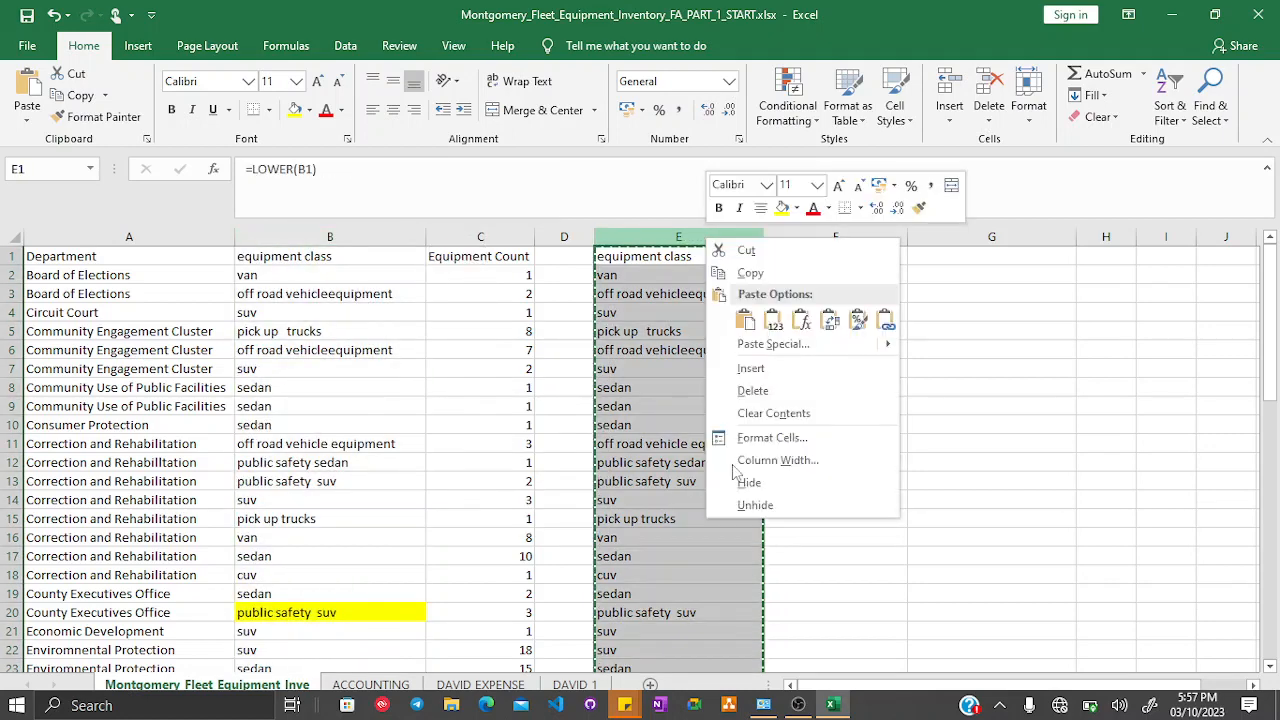
left_click(760, 390)
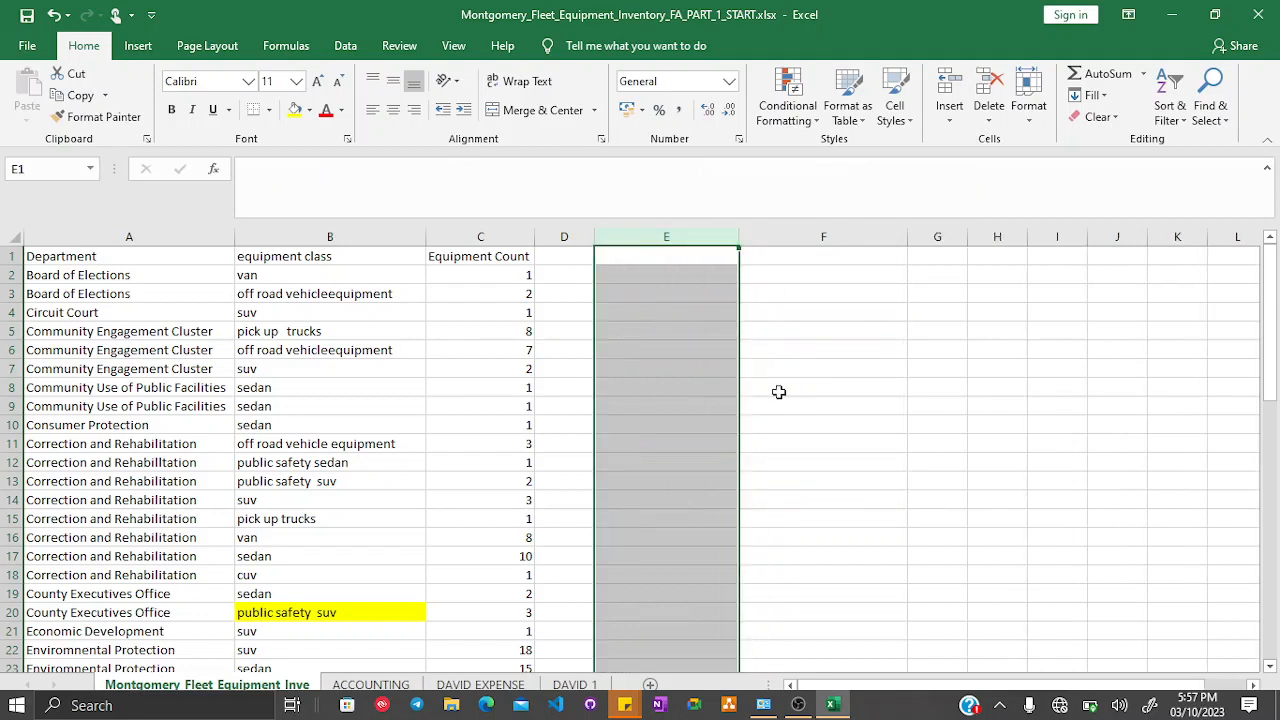
- Remove the yellow fill from cell B20
left_click(338, 612)
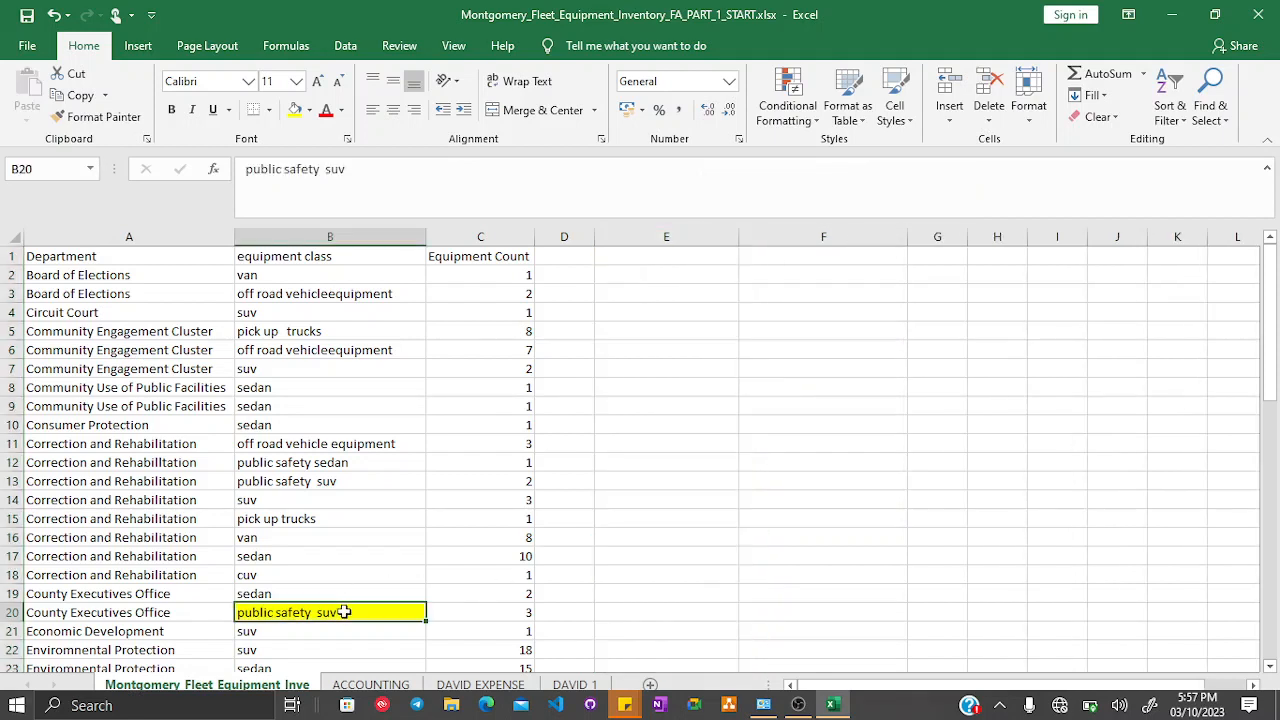
left_click(309, 110)
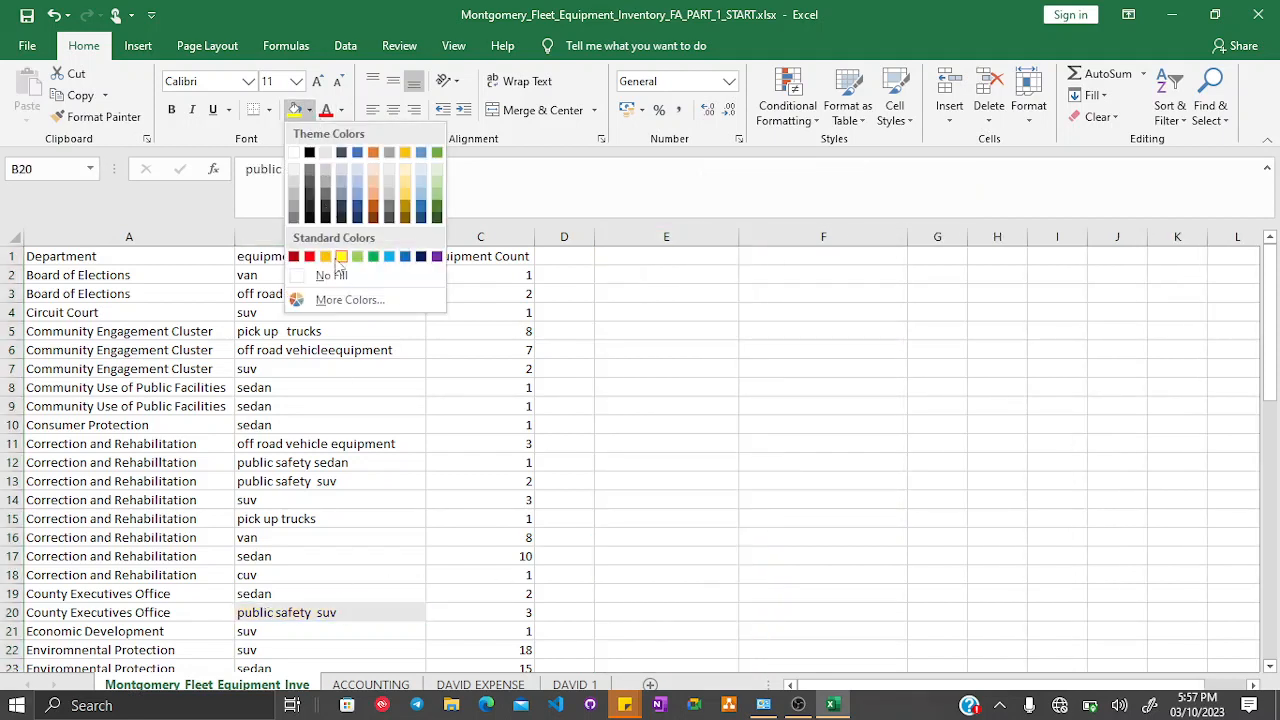
left_click(331, 275)
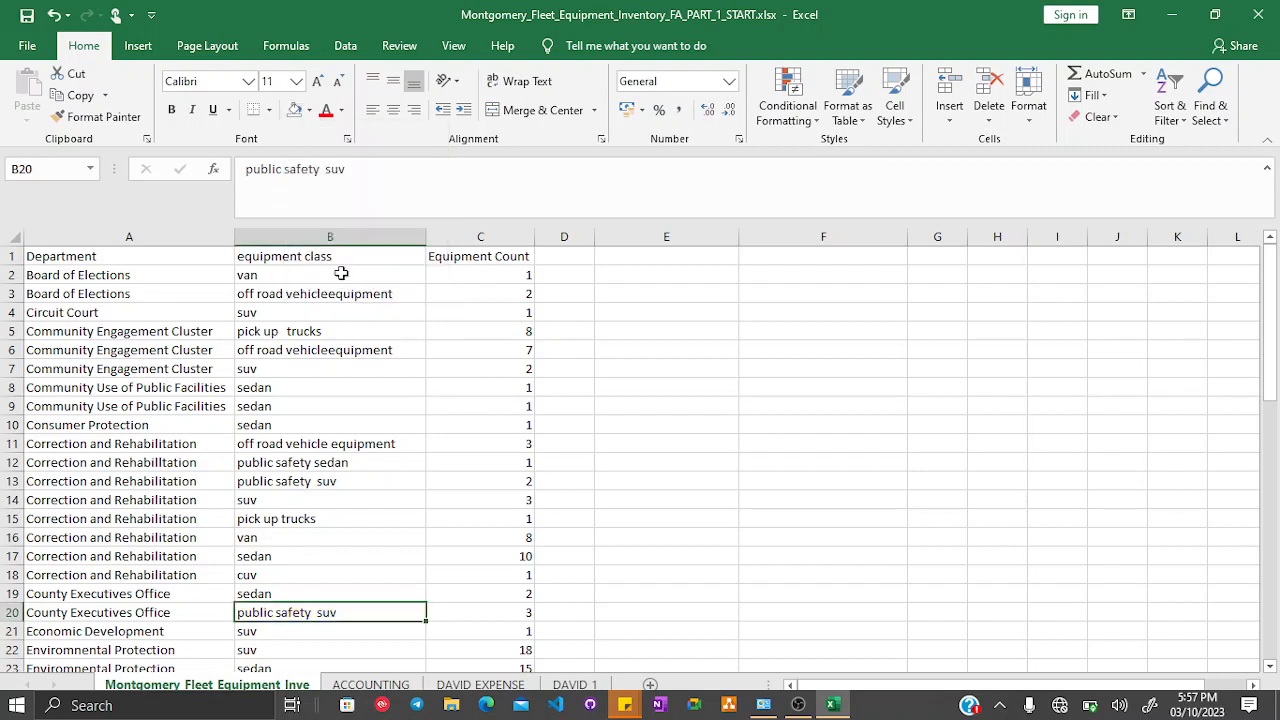
left_click(706, 356)
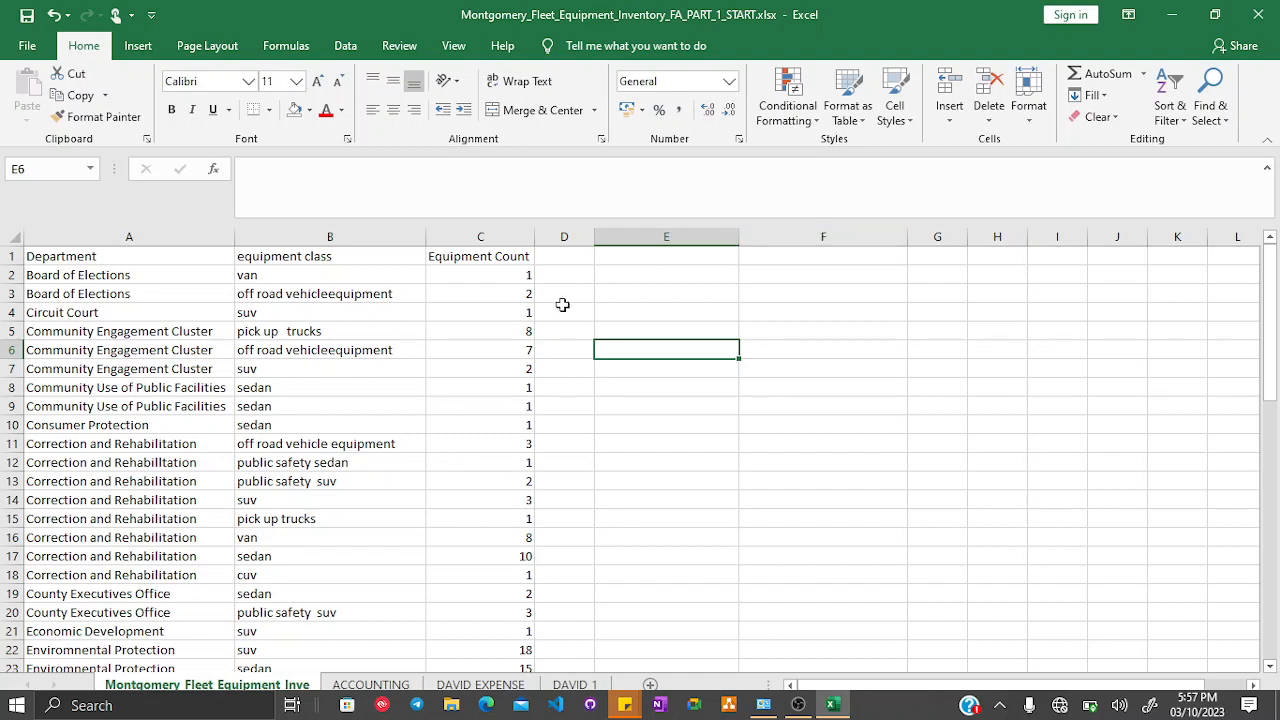
- Enter the header FIRSTNAME in cell E2 and an uppercase first name in E3
left_click(673, 272)
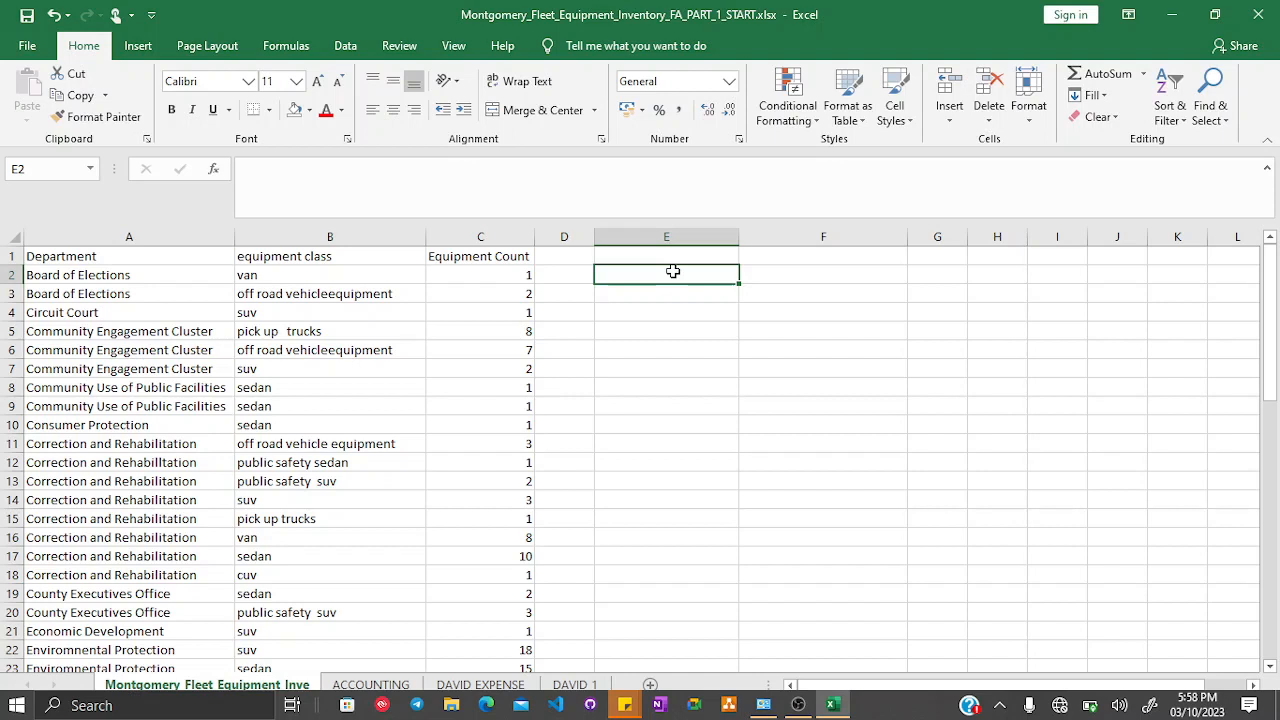
type("FIRST")
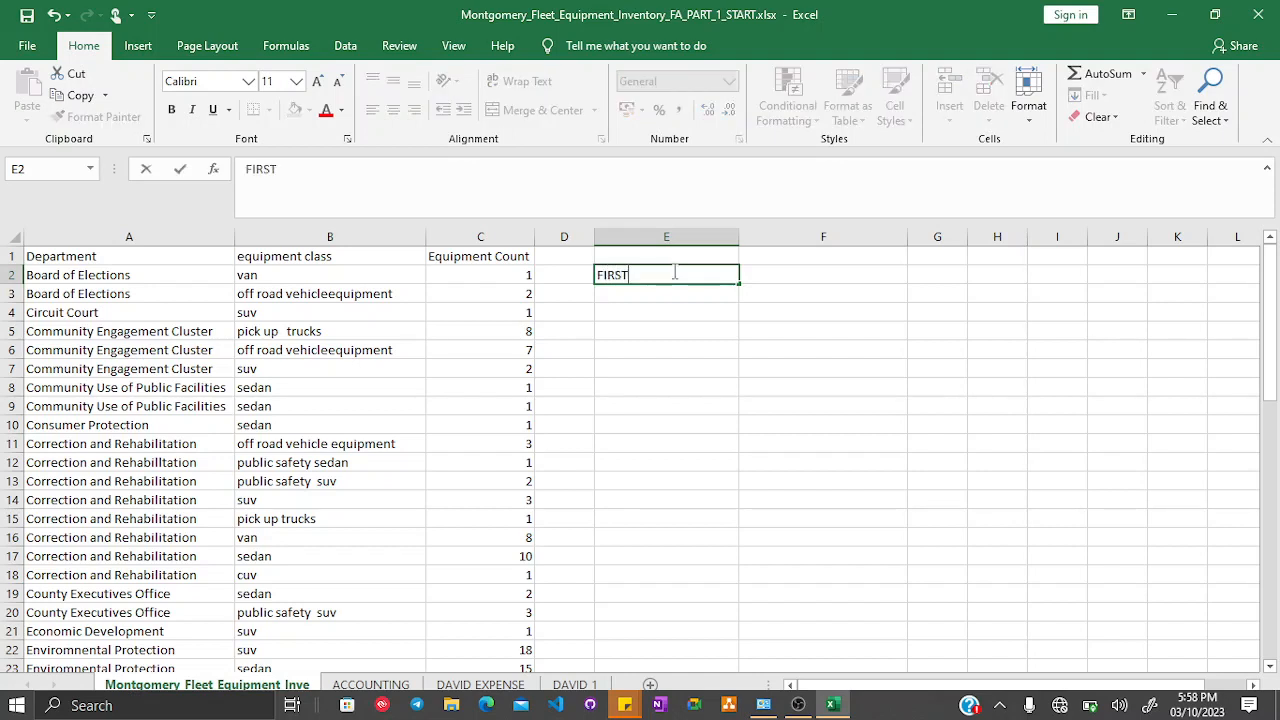
type("NAME")
key("Return")
type("DAVID")
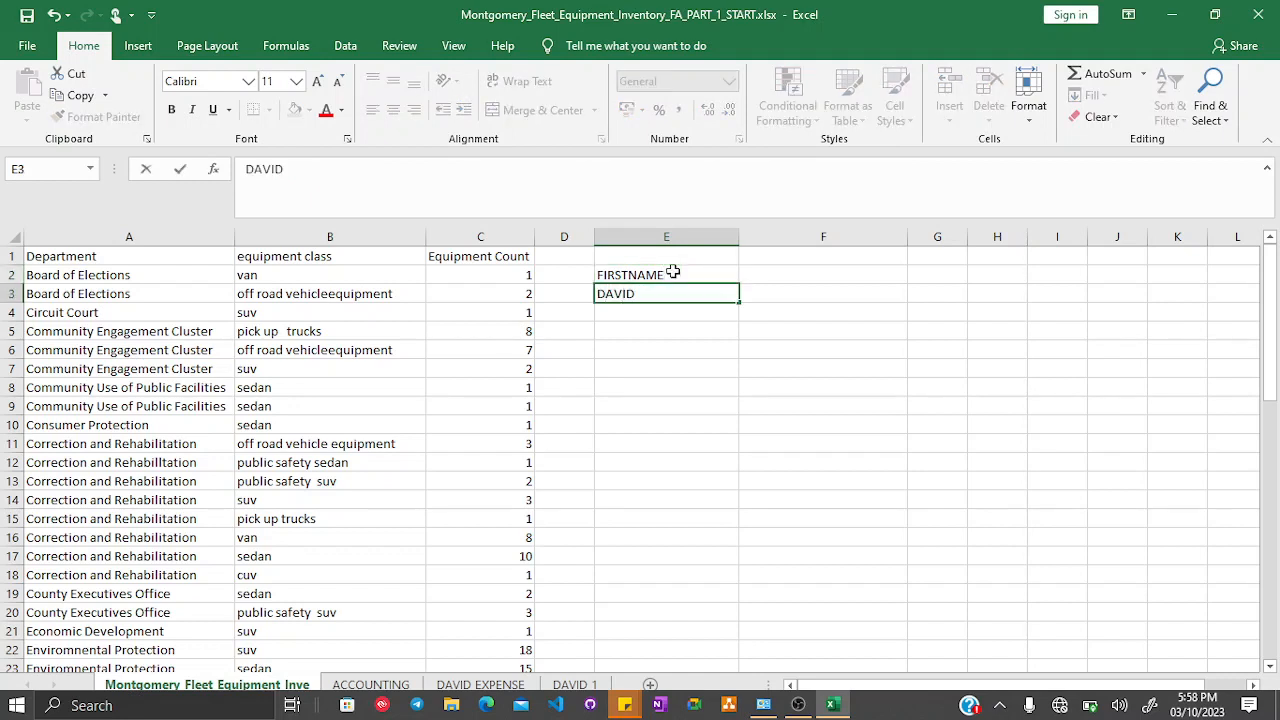
- Enter the header SURNAME in cell F2 and a lowercase surname in F3
key("Up")
key("Right")
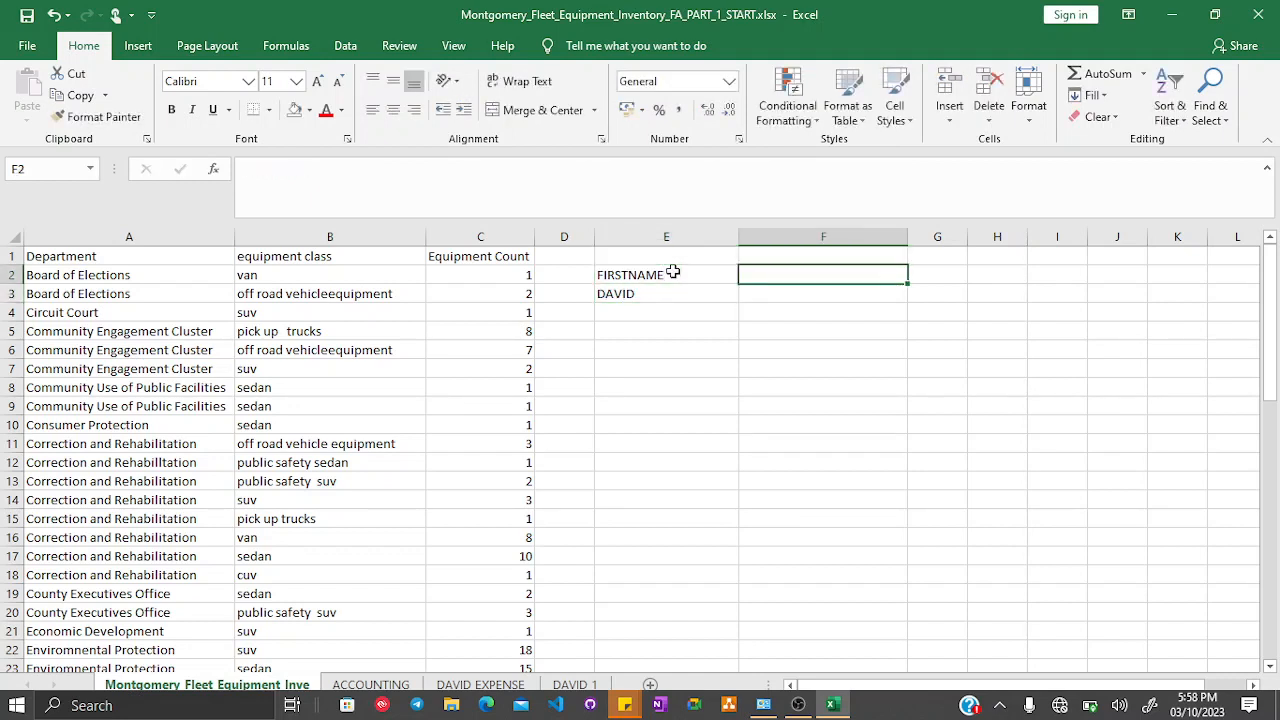
type("SURNAME")
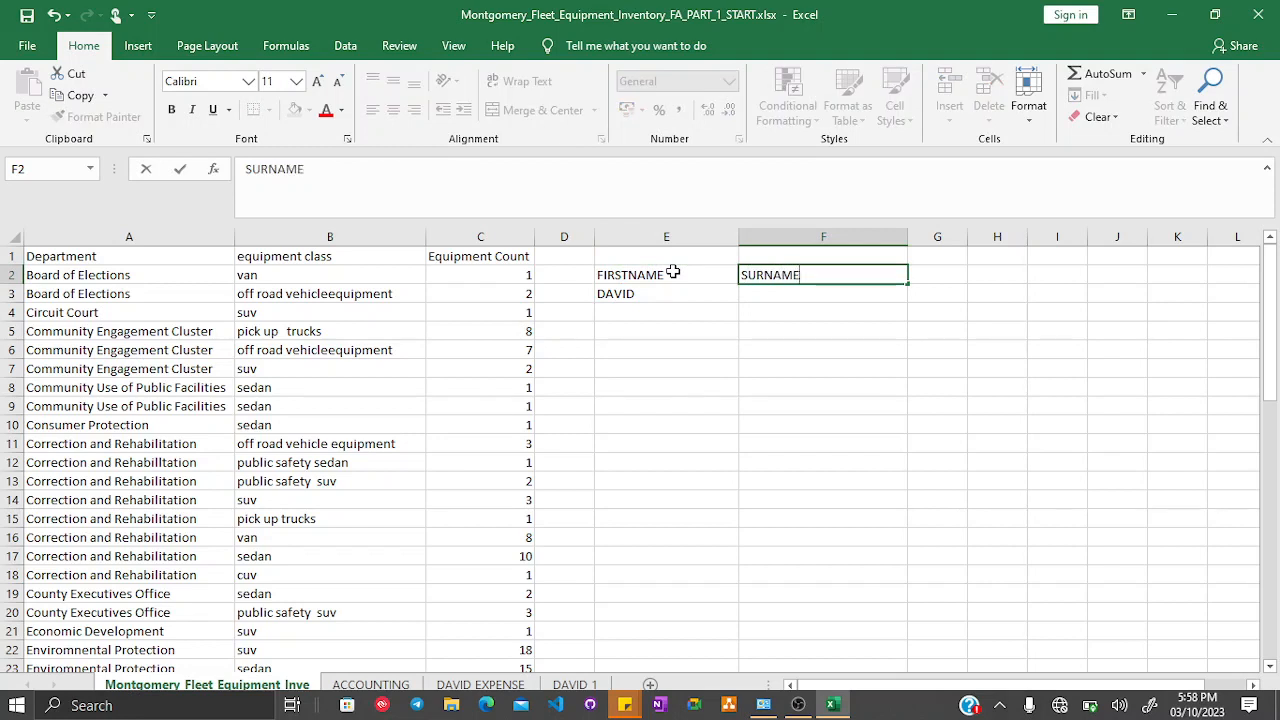
key("Return")
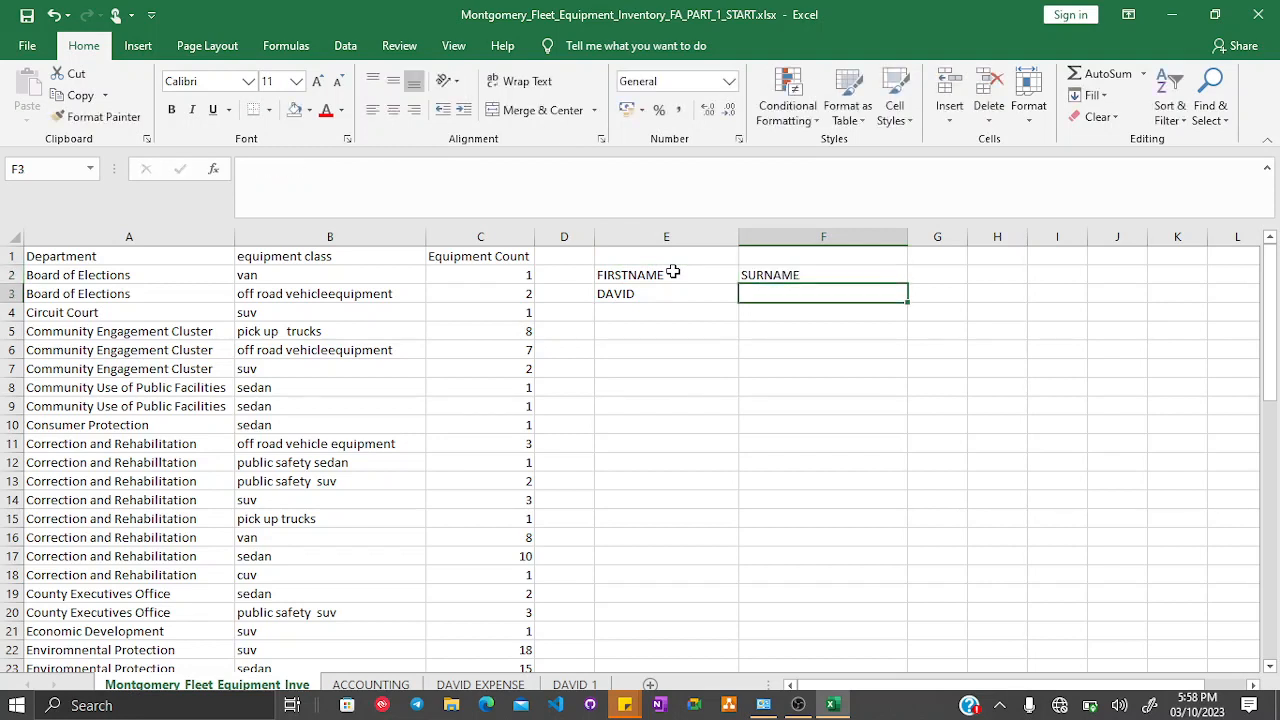
type("taiwo")
key("Return")
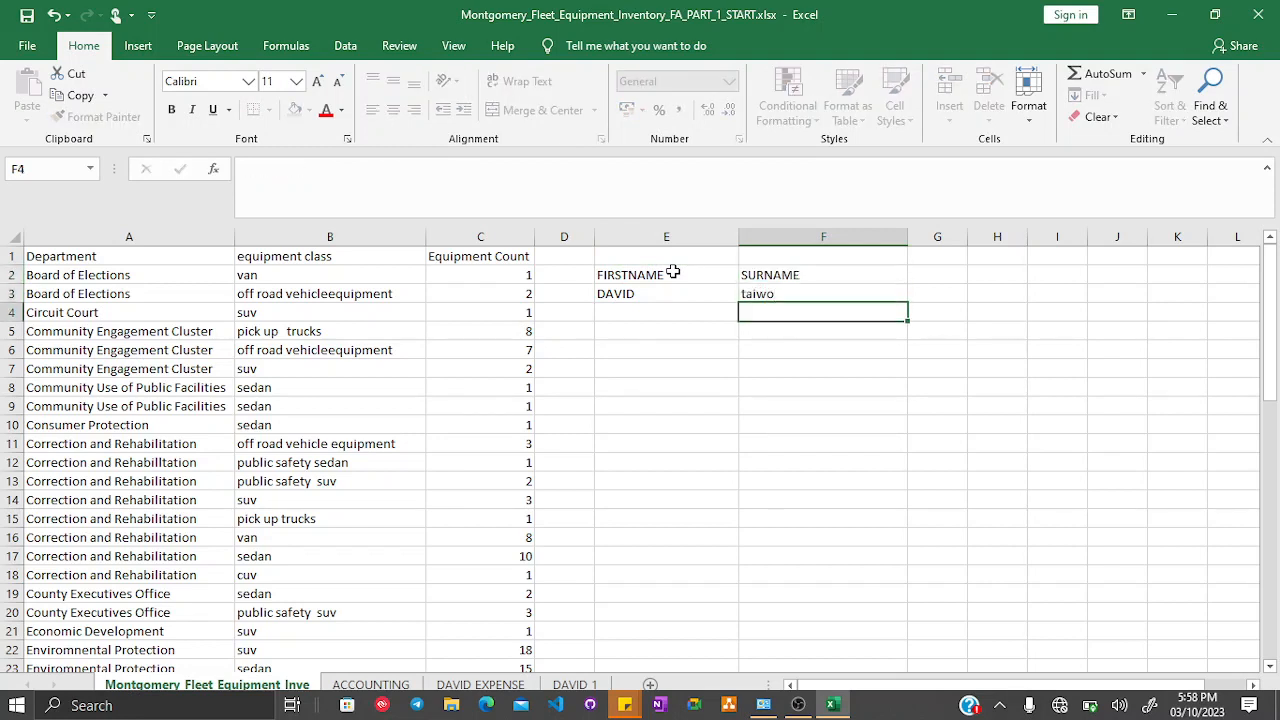
- Enter the first name in mixed case (dAvId-style) in cell E4
left_click(643, 293)
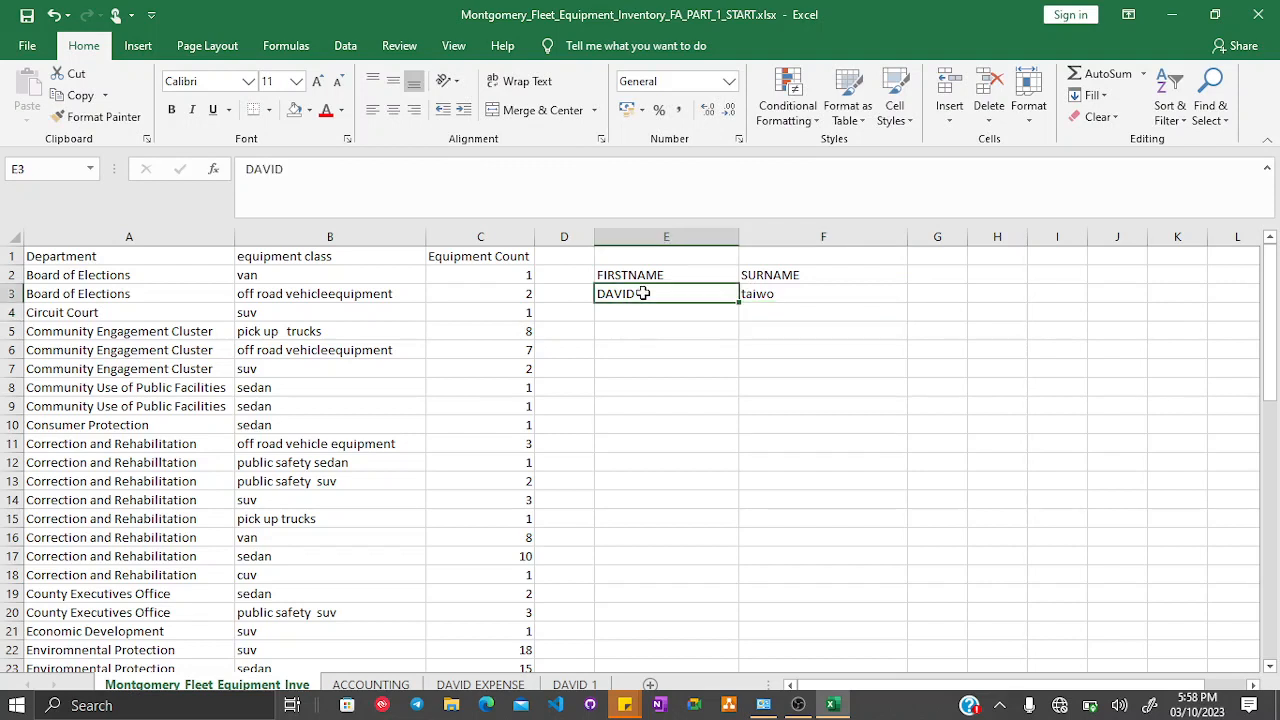
key("Right")
key("Left")
key("Right")
key("Down")
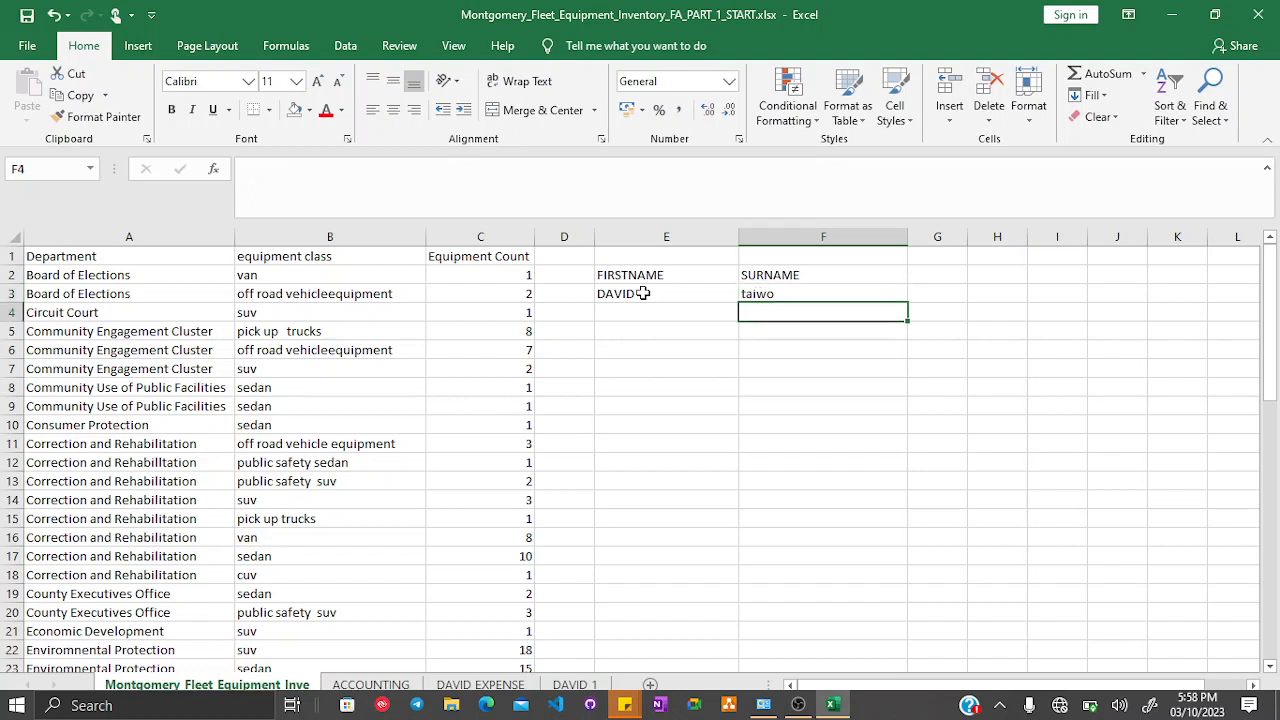
key("Left")
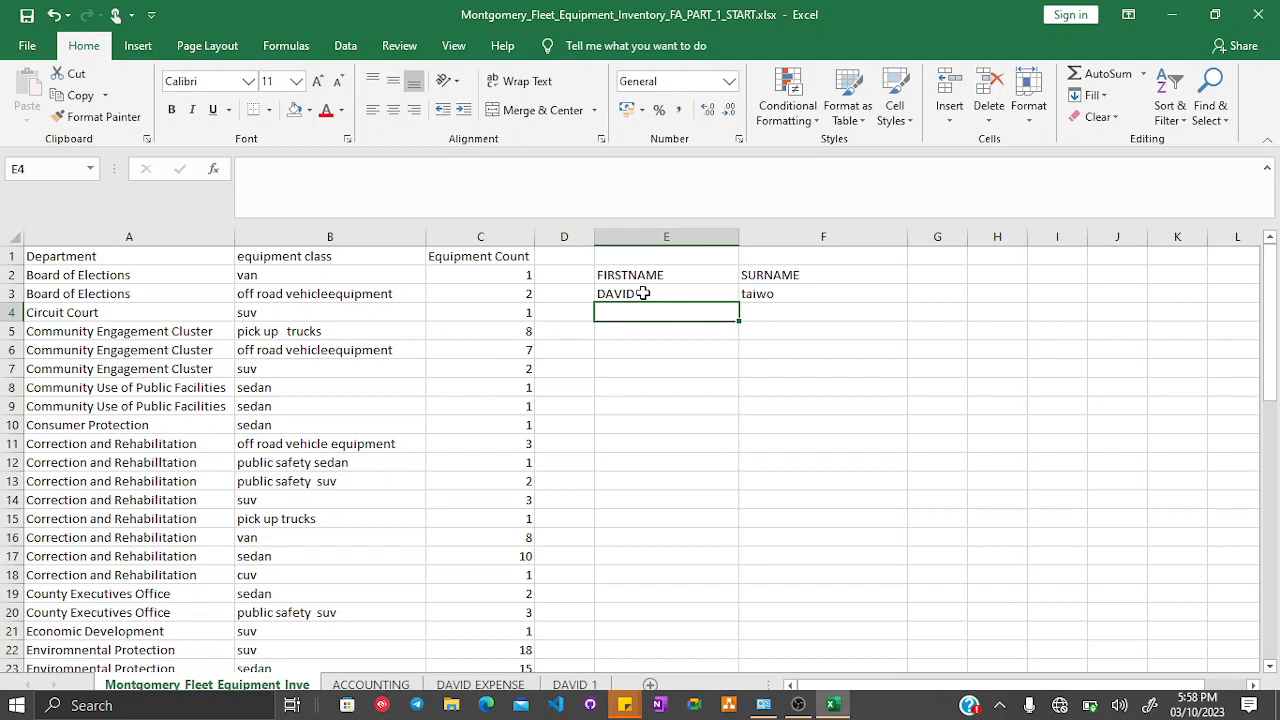
type("d")
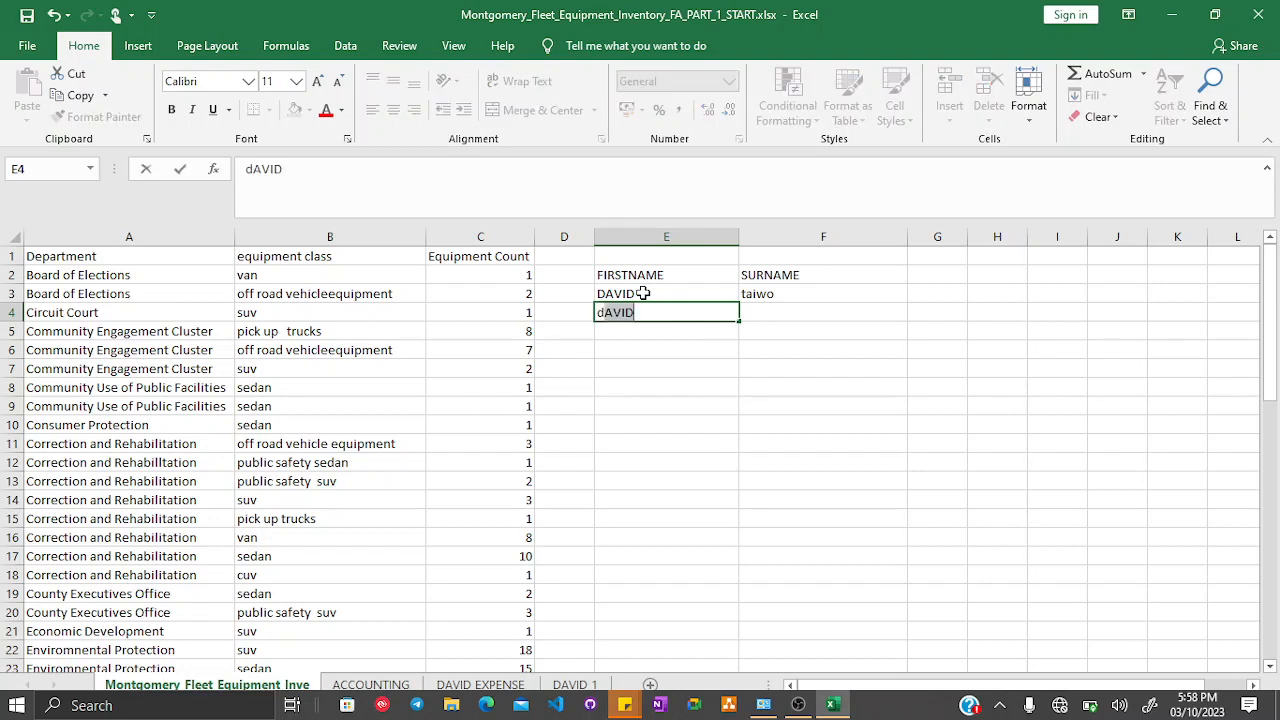
type("AvId")
key("Return")
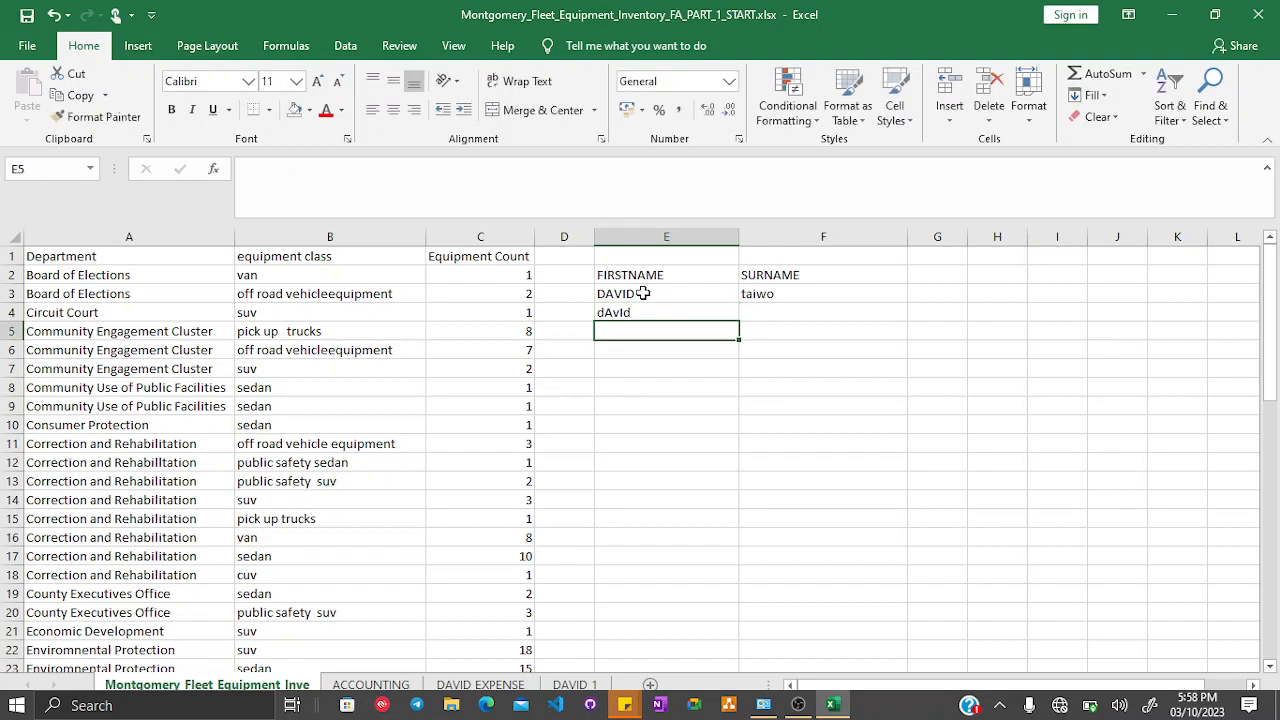
- Enter the surname in mixed case (TAiWo-style) in cell F4
key("Up")
key("Right")
type("T")
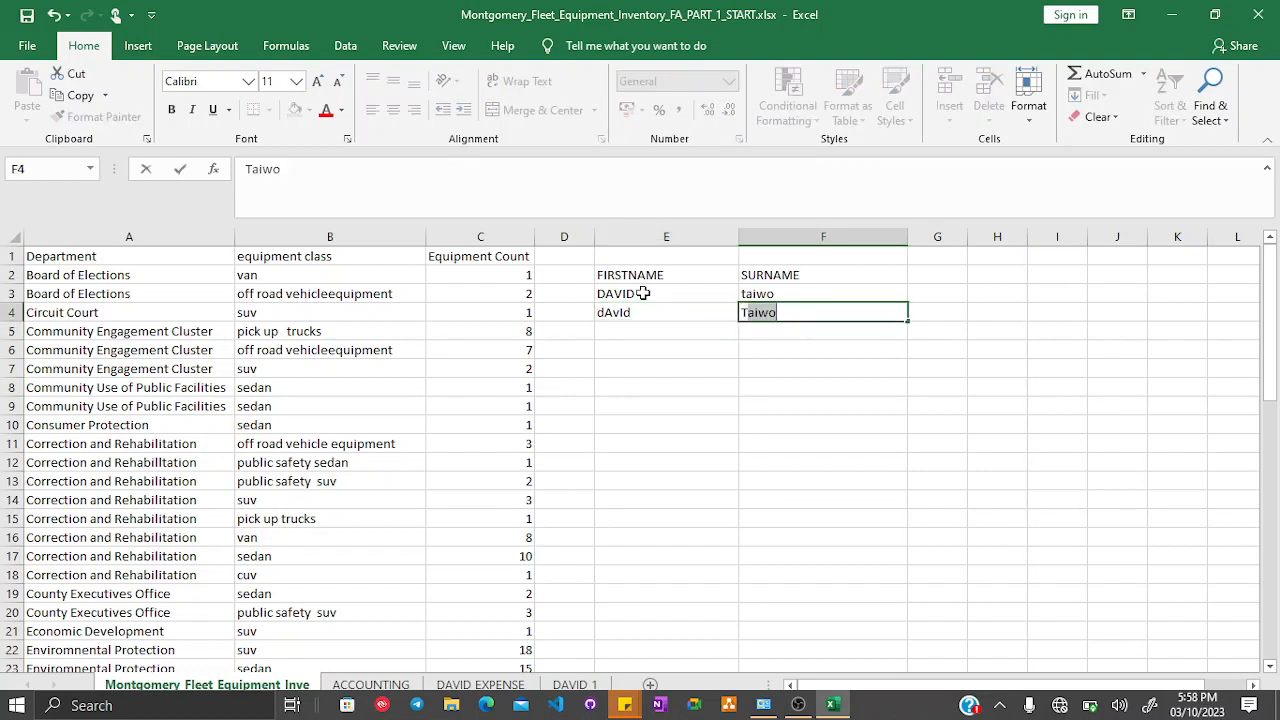
type("AiWo")
key("Return")
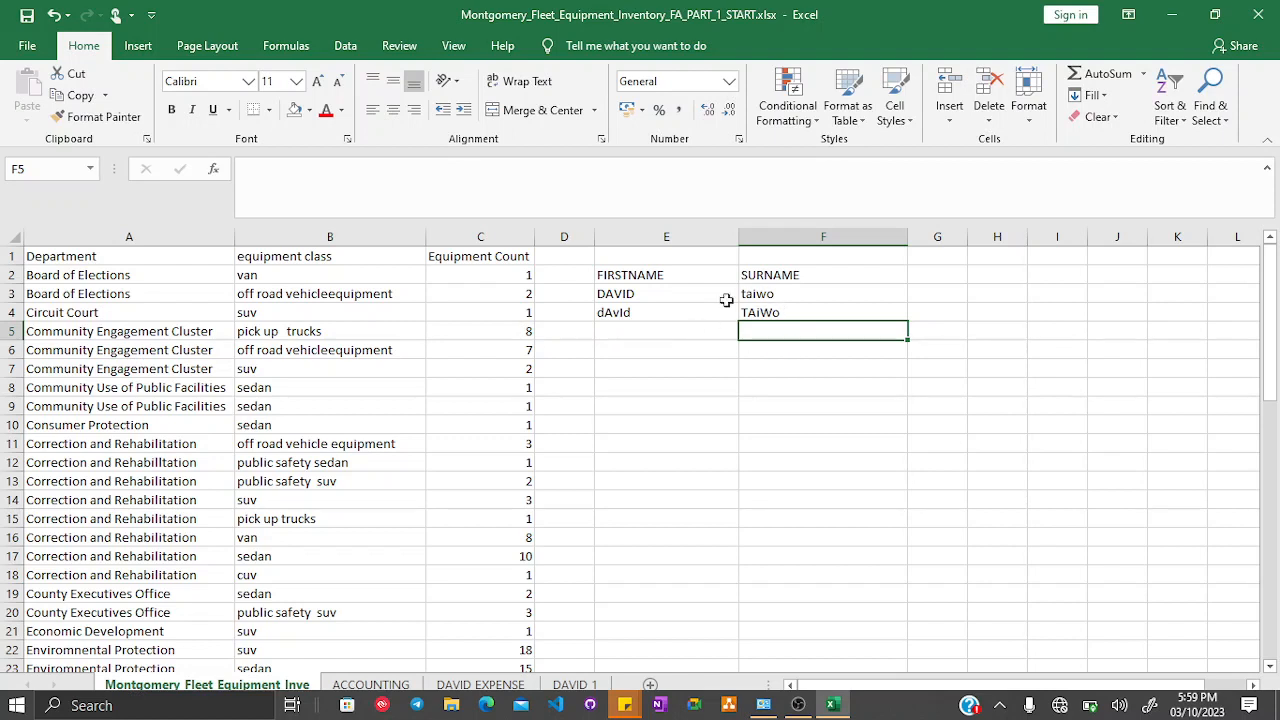
- Fill the two name rows in columns E and F down through row 19
left_click_drag(624, 298, 880, 606)
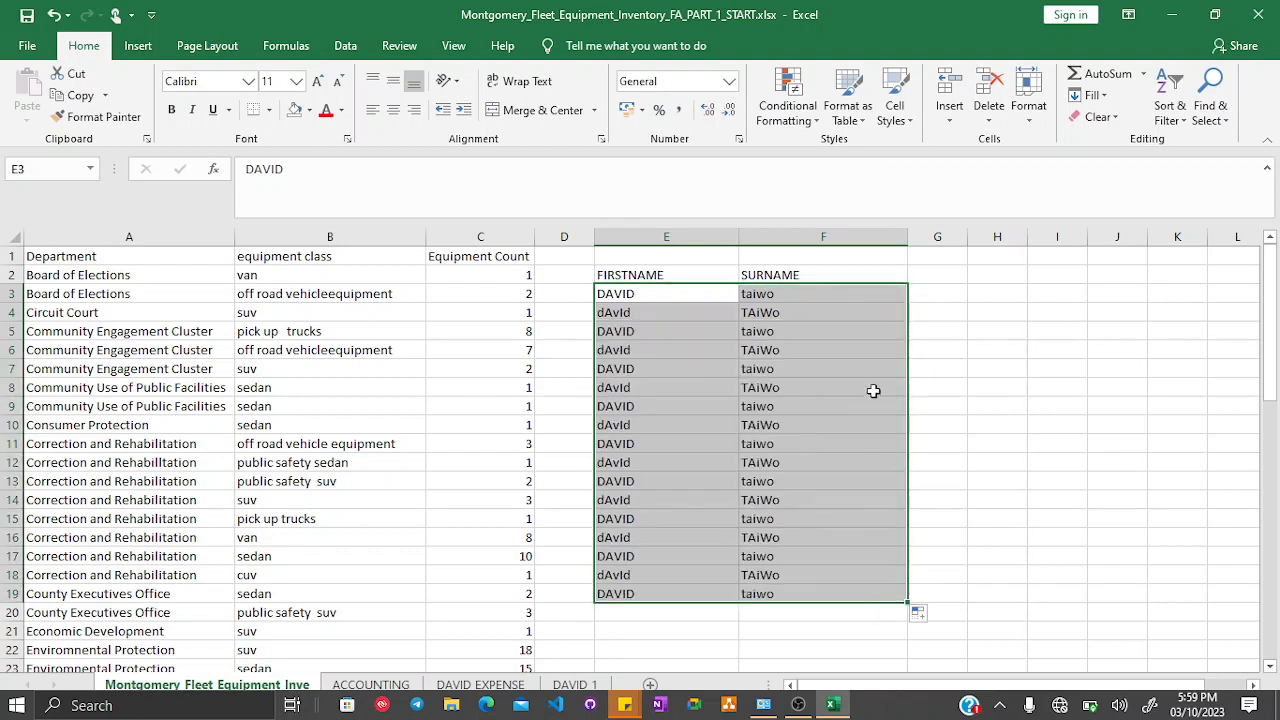
left_click(970, 402)
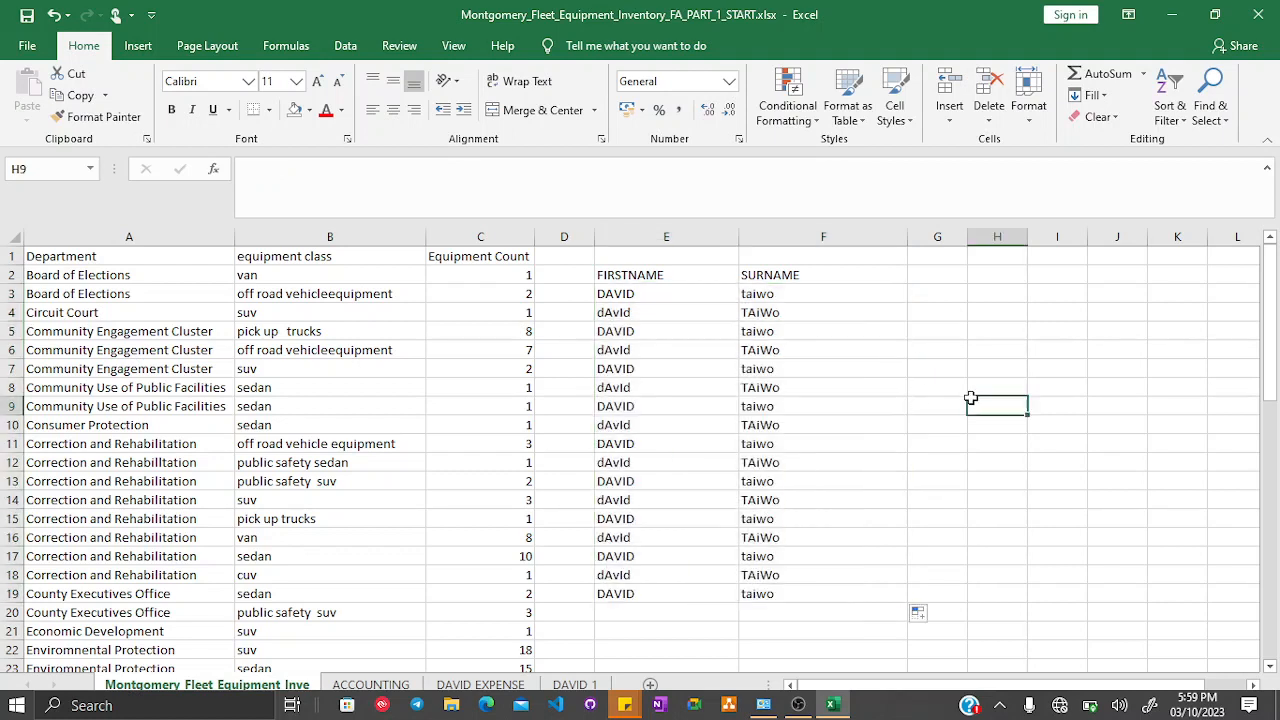
- Enter the headers FIRSTNAME in G2 and SURNAME in H2, and autofit their column widths
left_click(964, 235)
left_click(918, 271)
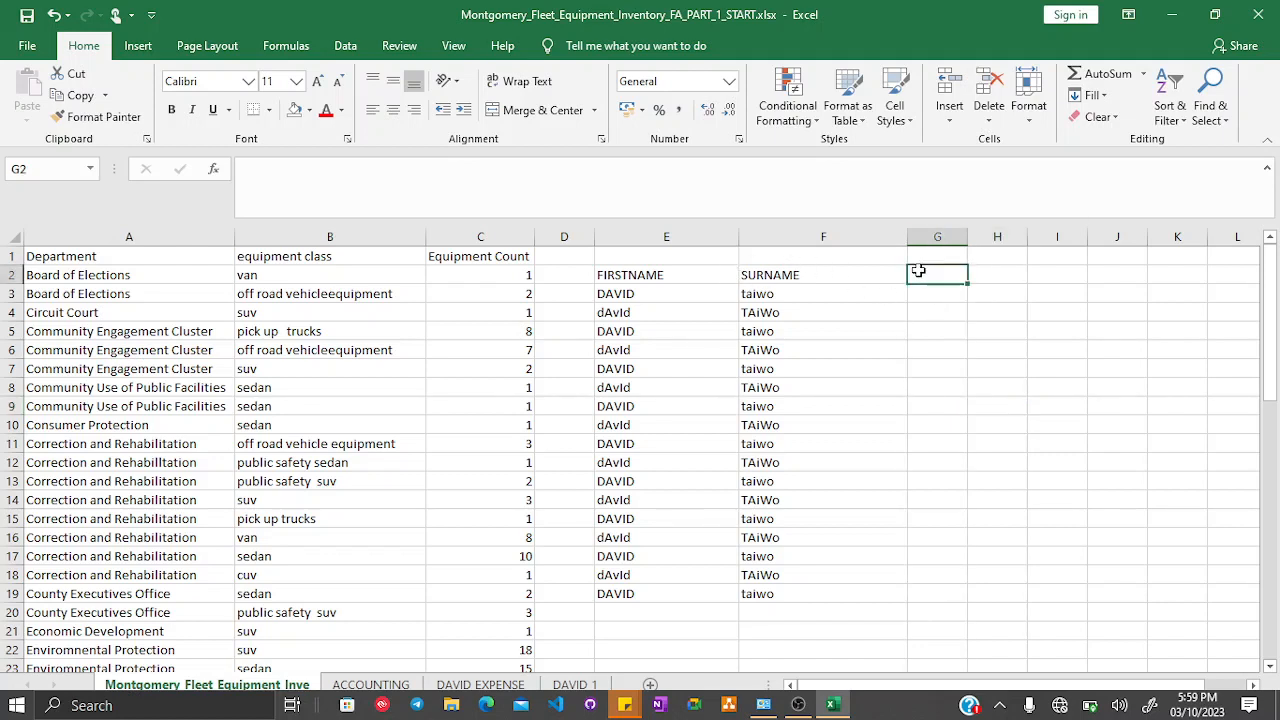
type("f")
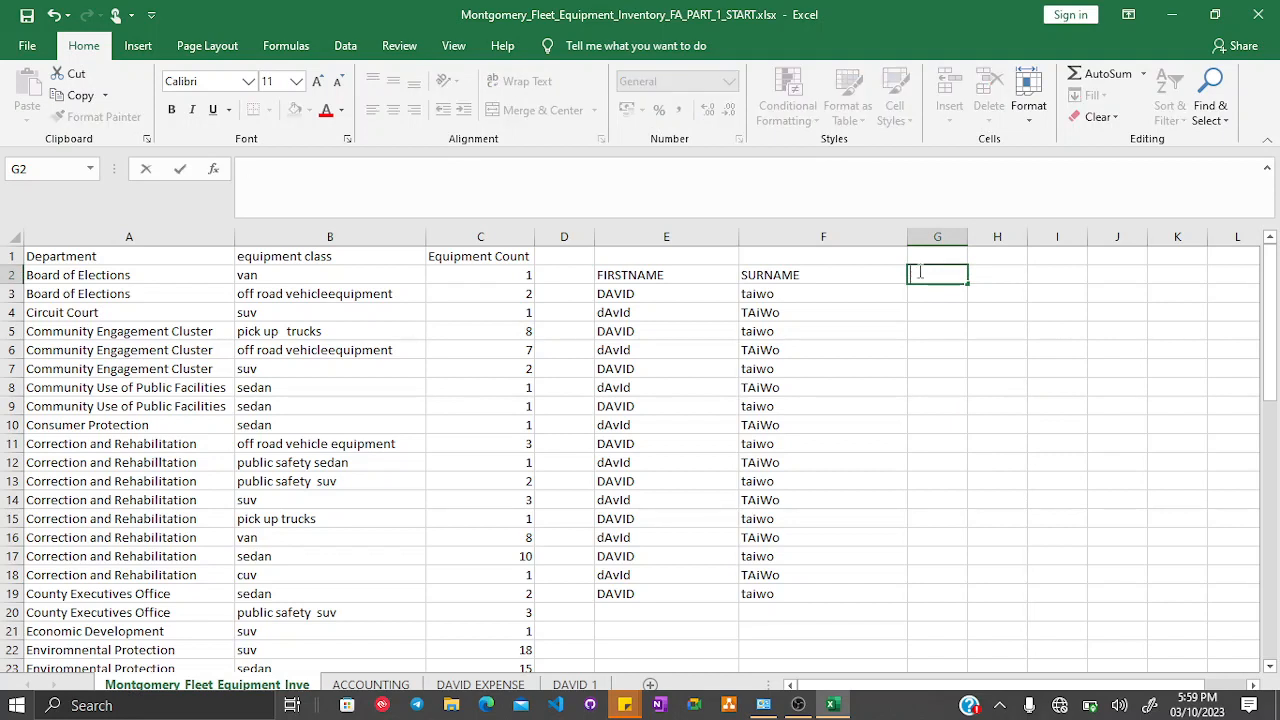
type("IRSTNAME")
key("Return")
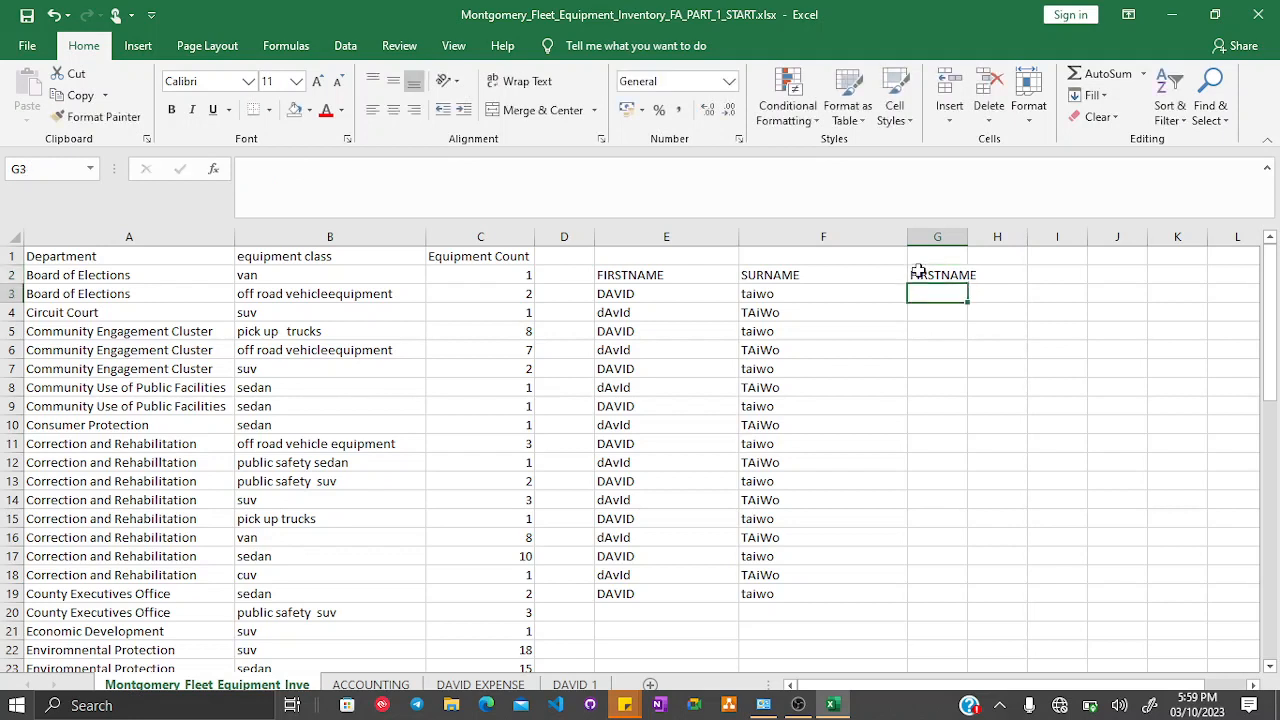
key("Up")
key("Right")
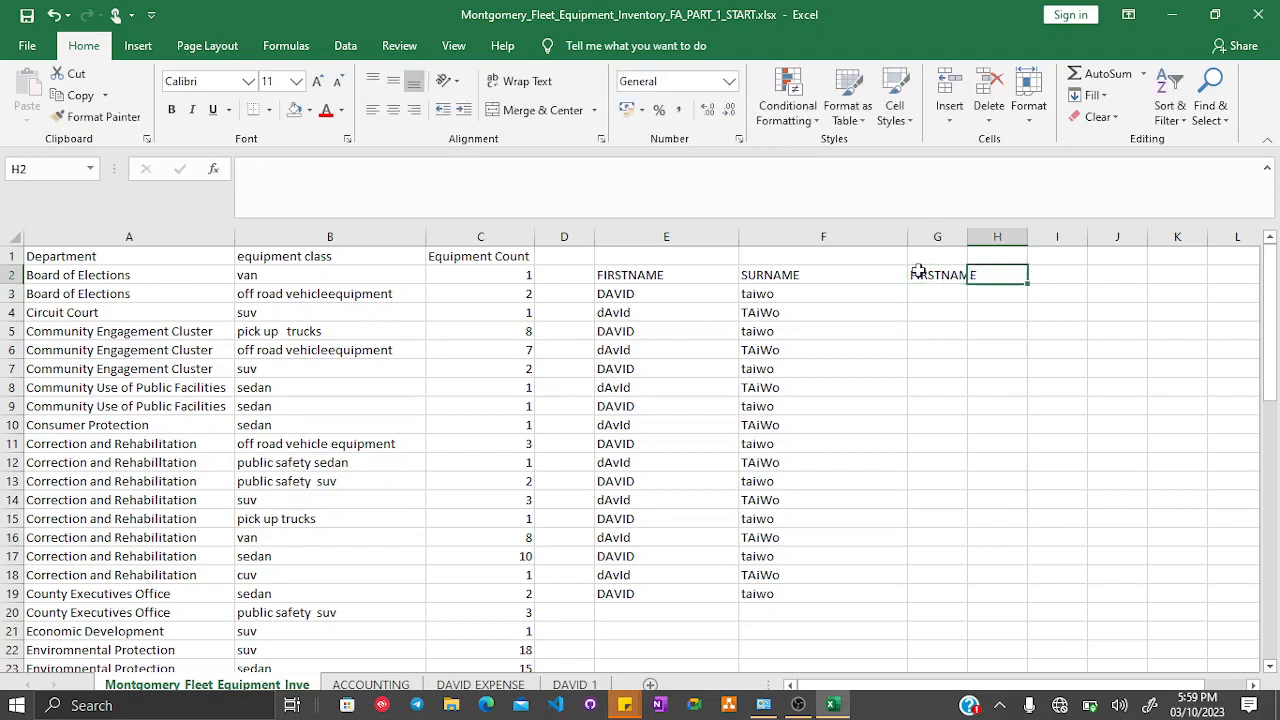
type("SURNAME")
key("Return")
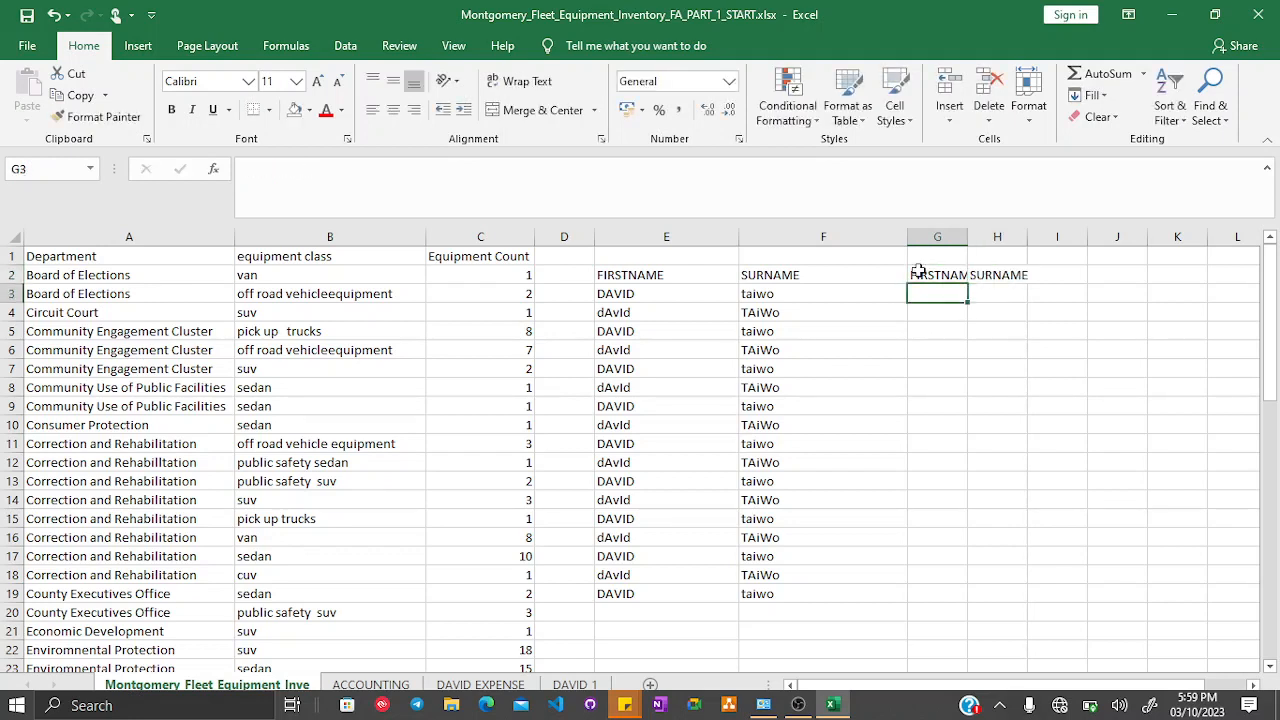
double_click(968, 229)
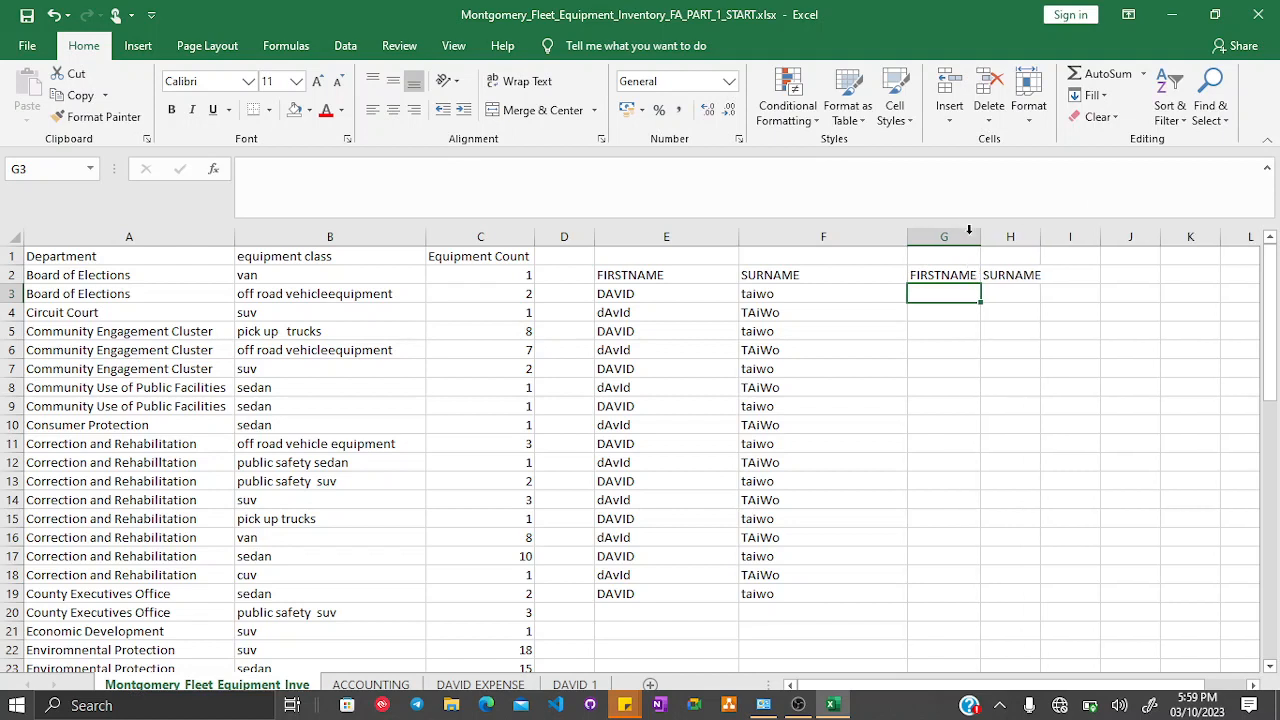
double_click(1041, 234)
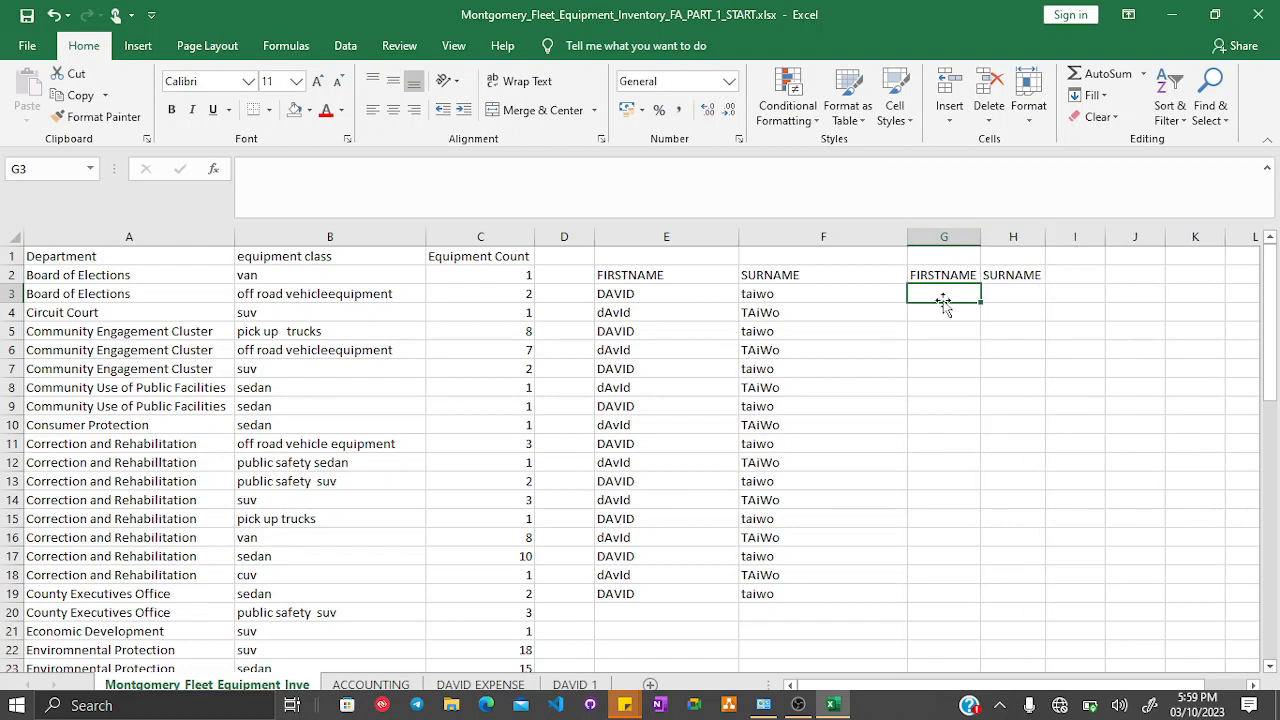
- Enter the formula =UPPER(E3) in G3 and fill it down to G19
type("=")
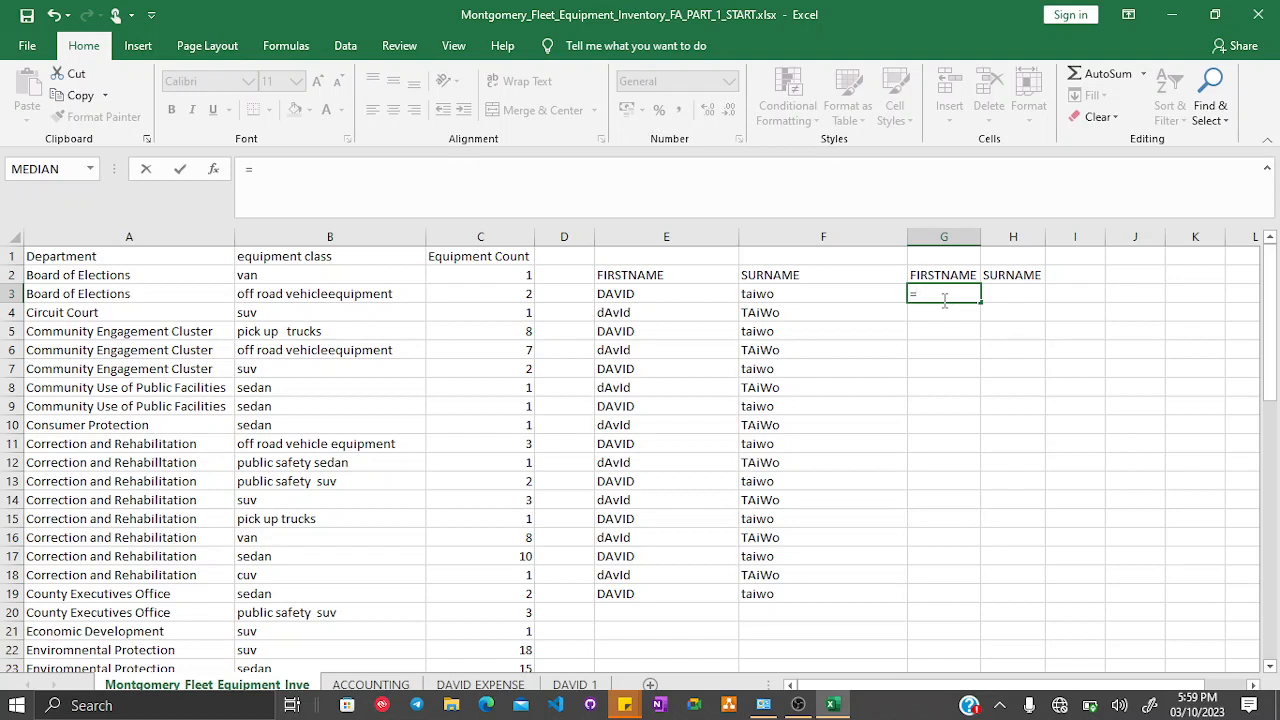
type("UPPER")
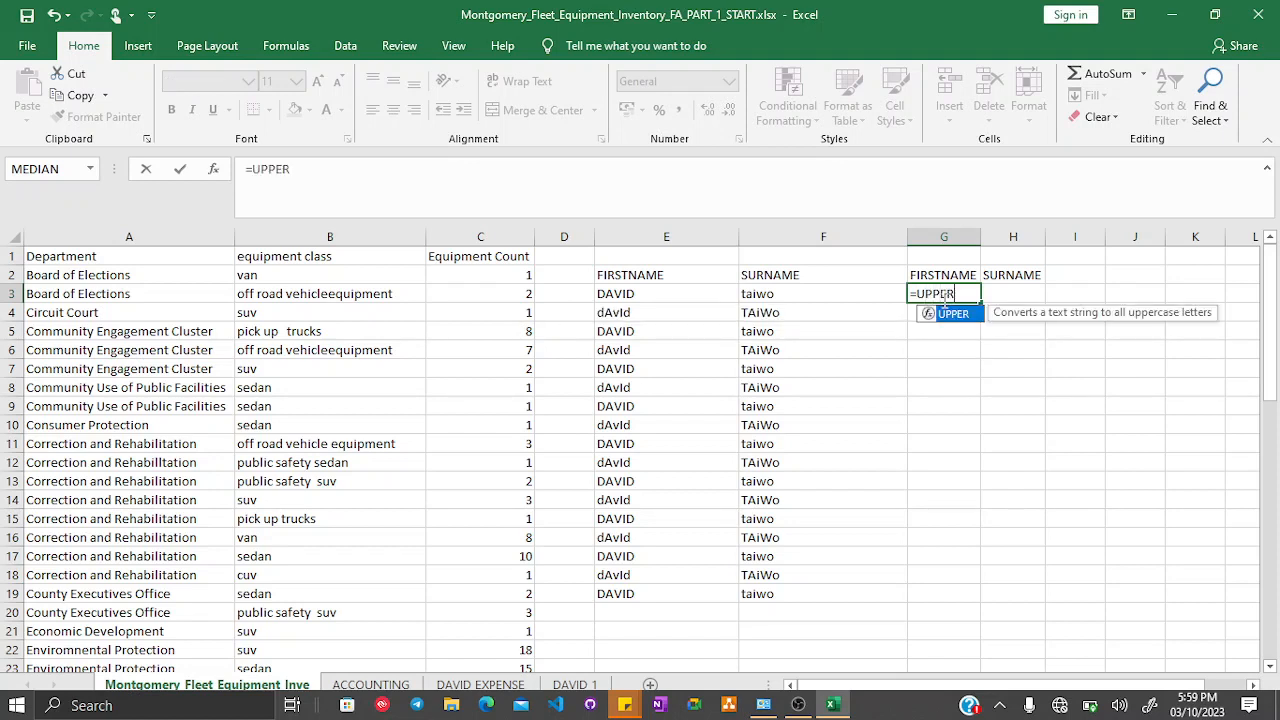
type("(")
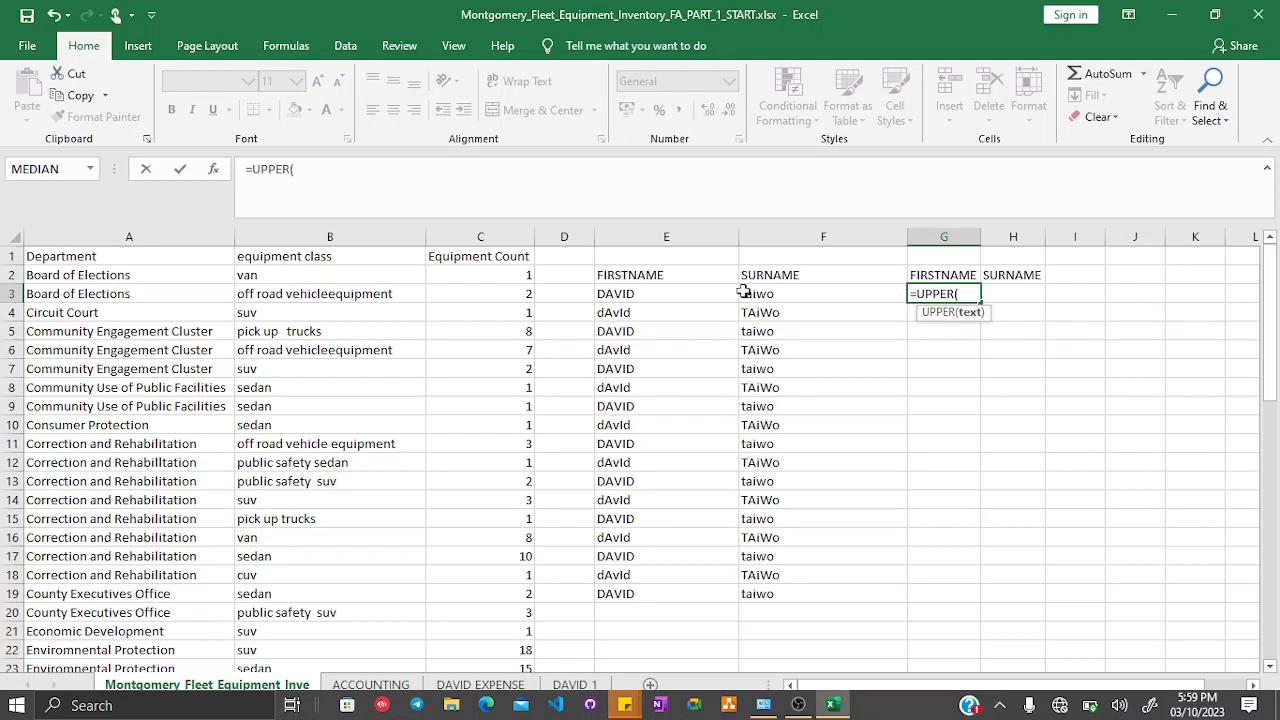
left_click(705, 290)
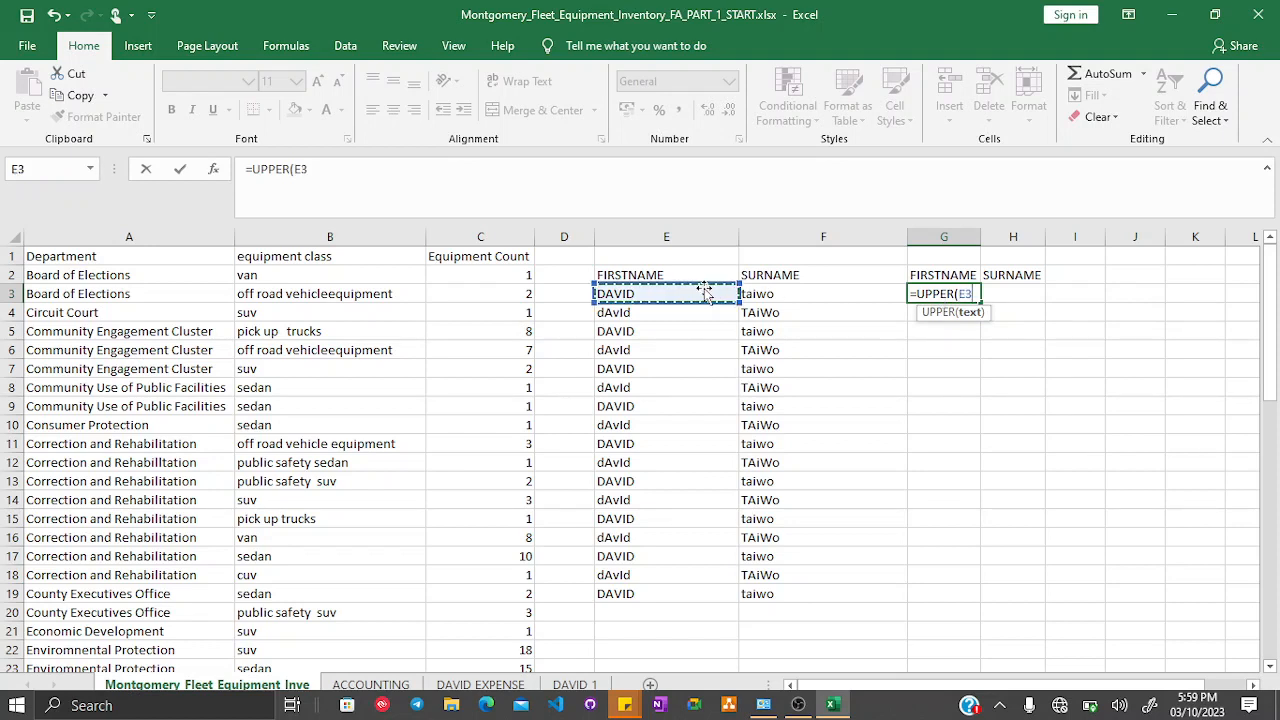
type(")")
key("Return")
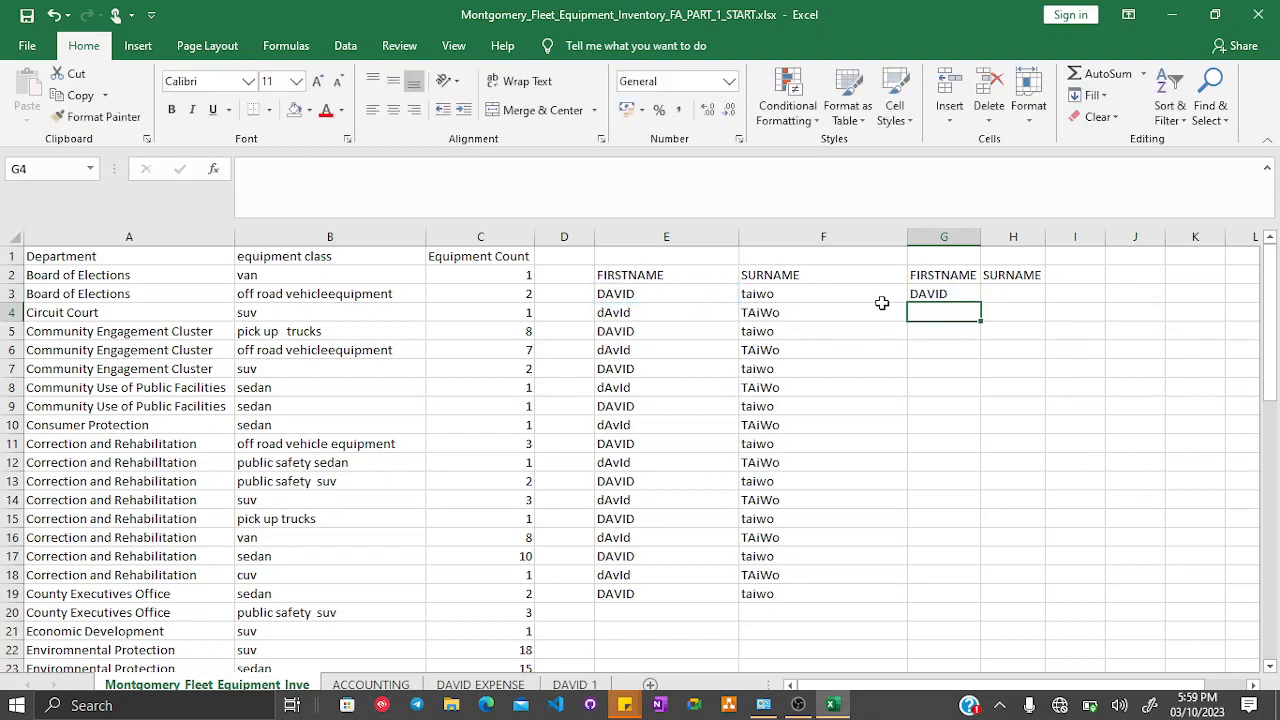
left_click(937, 292)
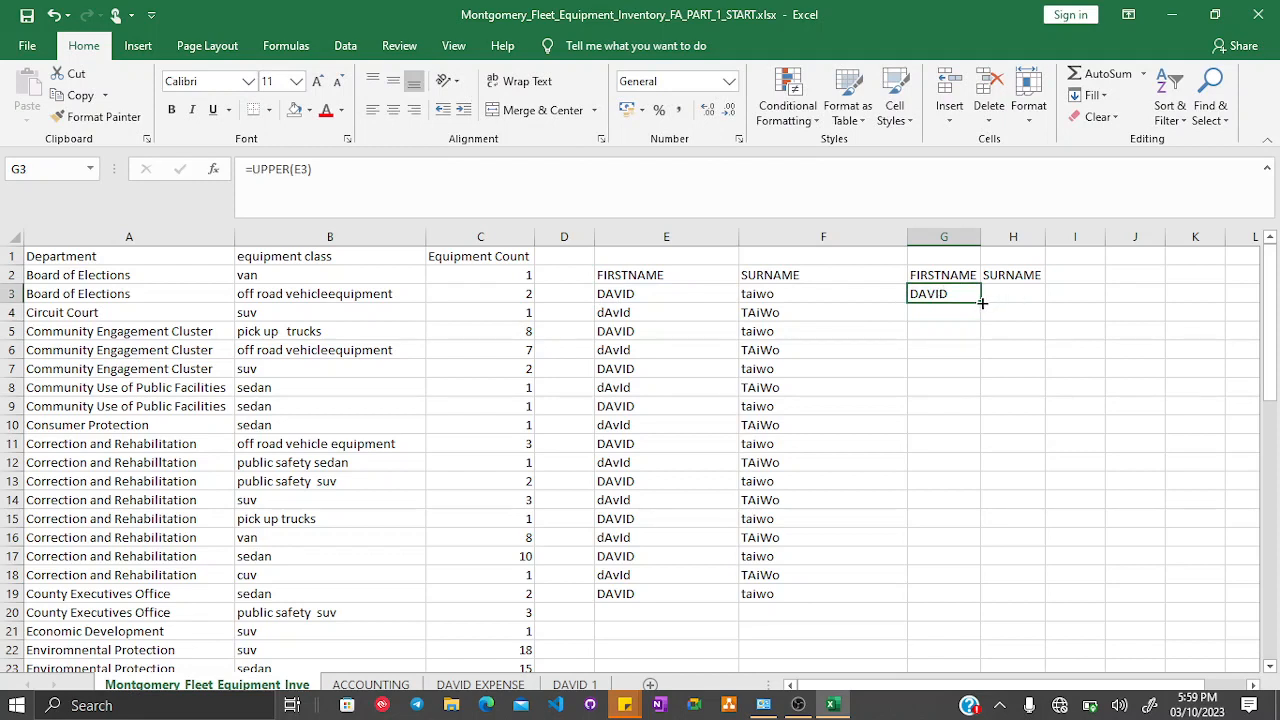
left_click_drag(981, 302, 943, 598)
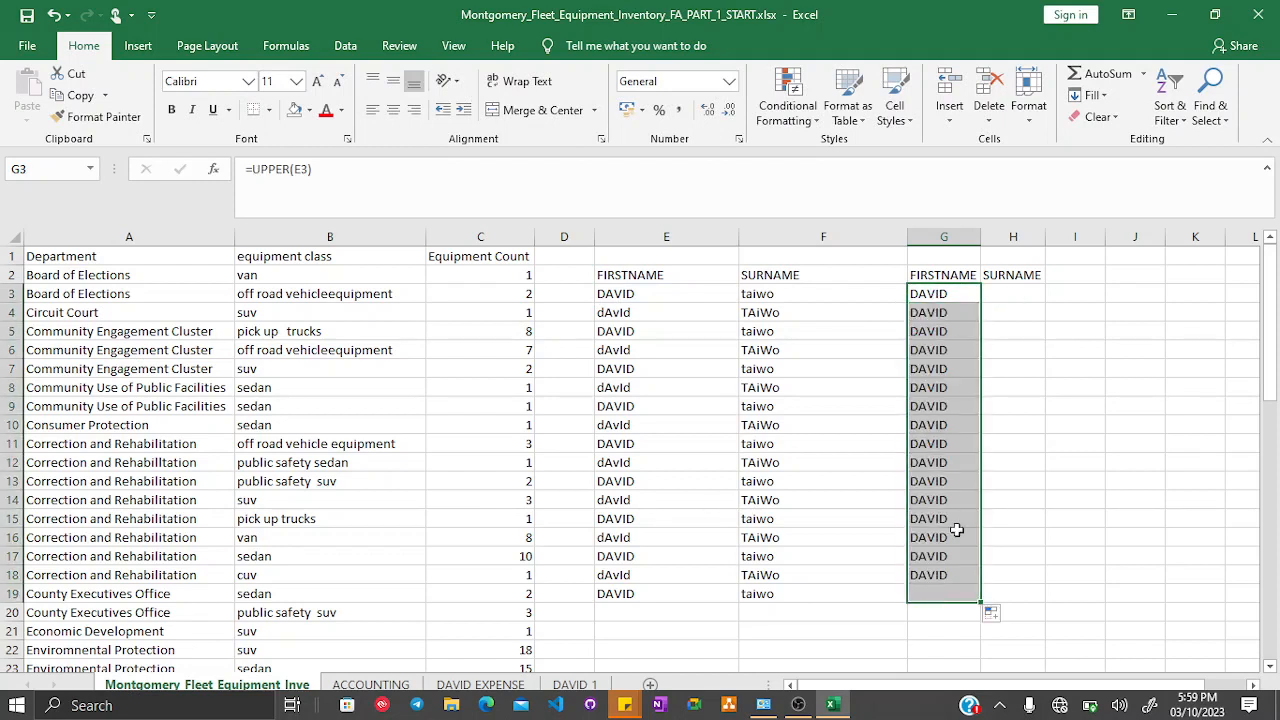
- Enter the formula =LOWER(F3) in H3 and fill it down to H19
left_click(1000, 294)
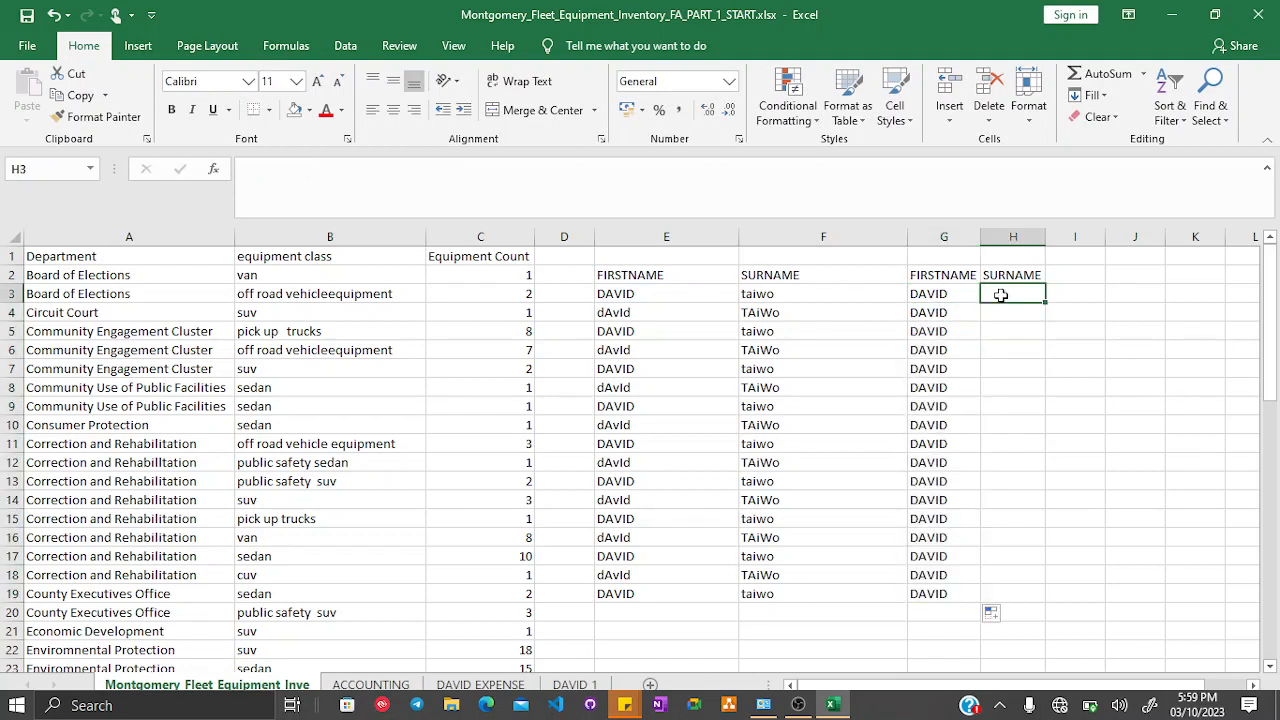
type("=L")
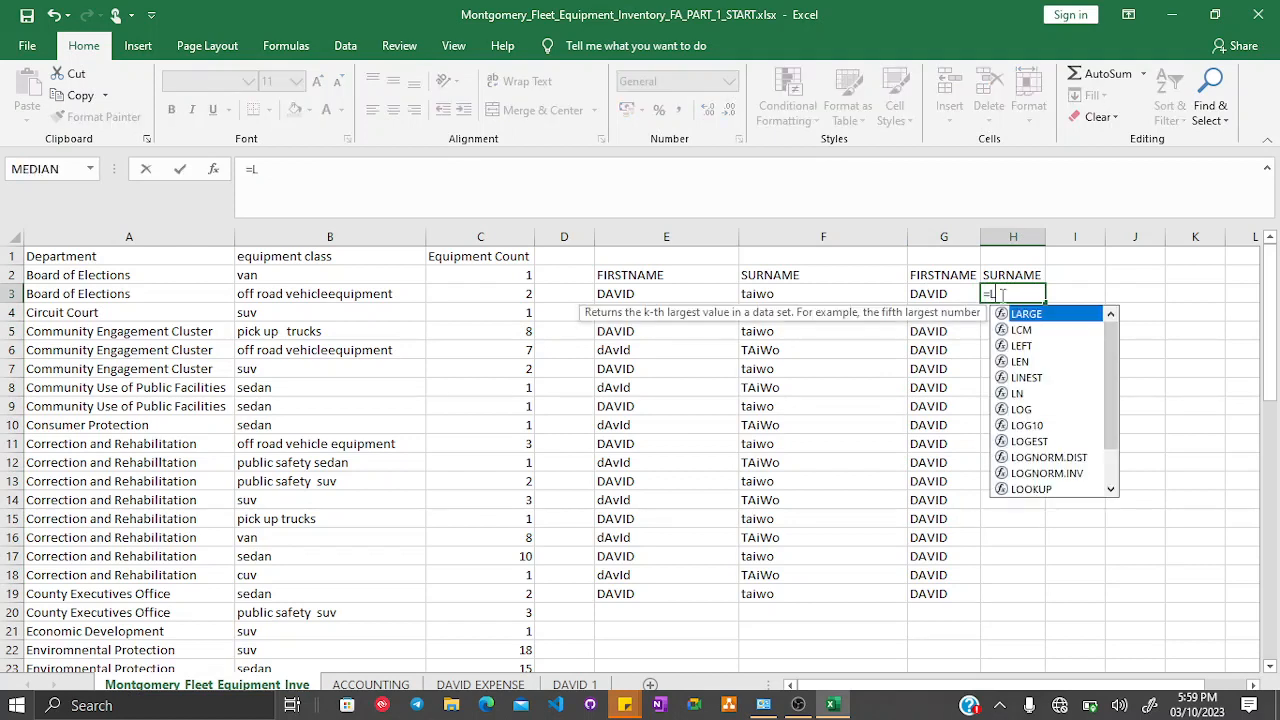
type("OWER(")
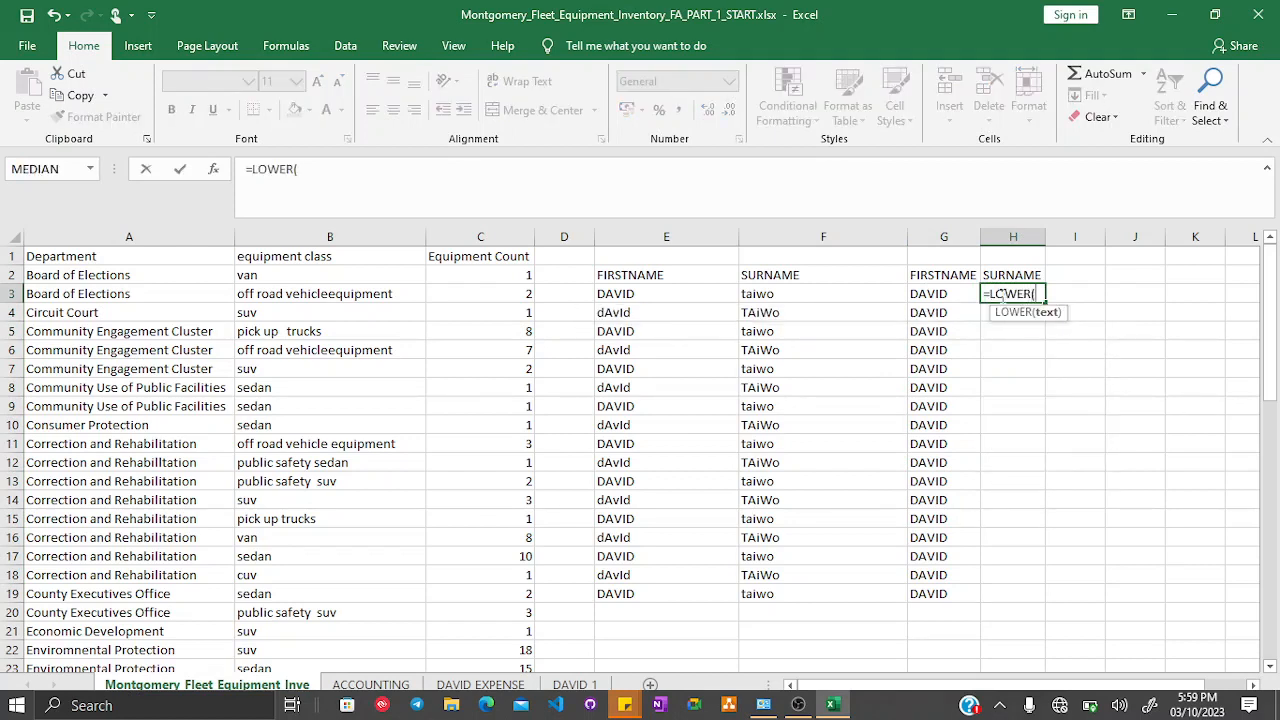
left_click(772, 293)
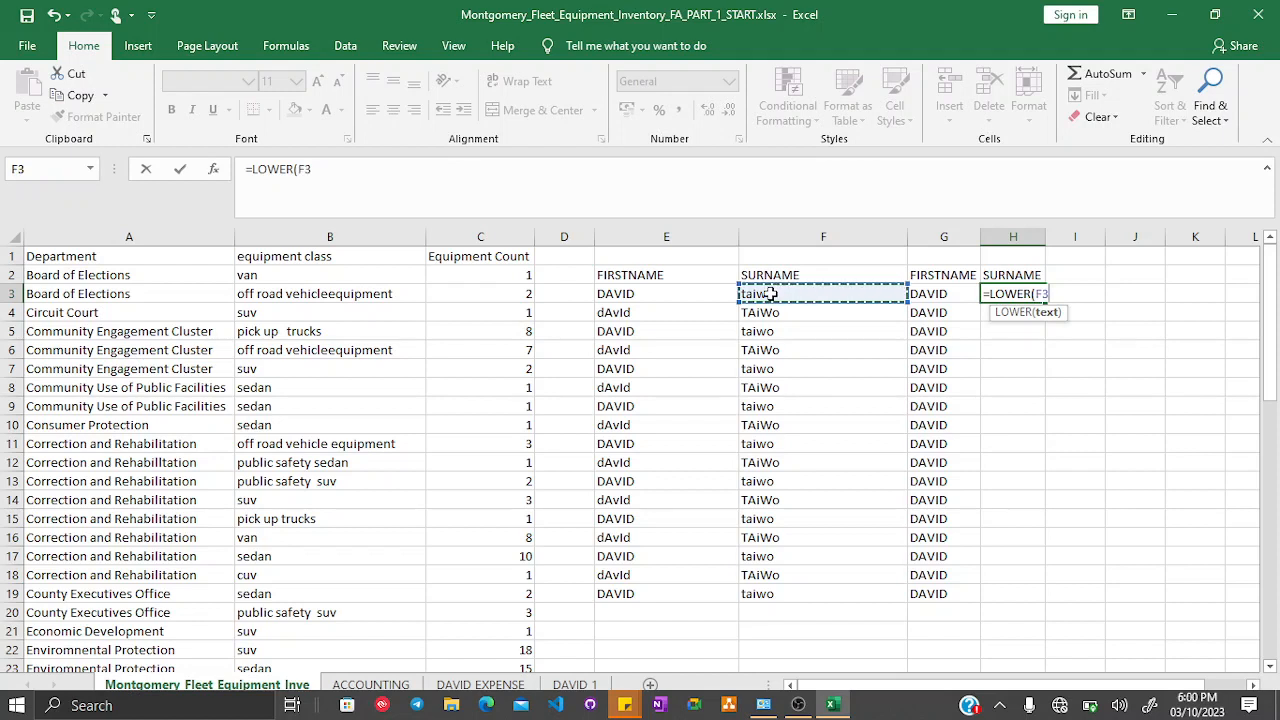
type(")")
key("Return")
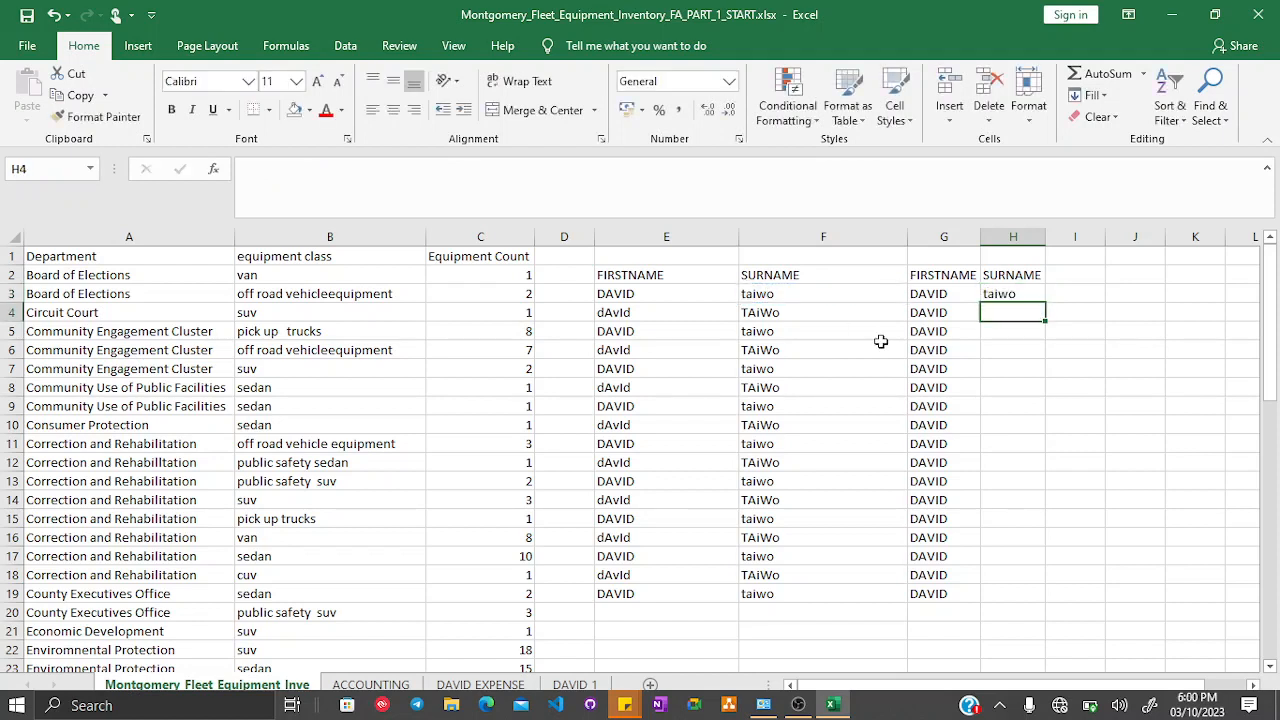
left_click(1020, 292)
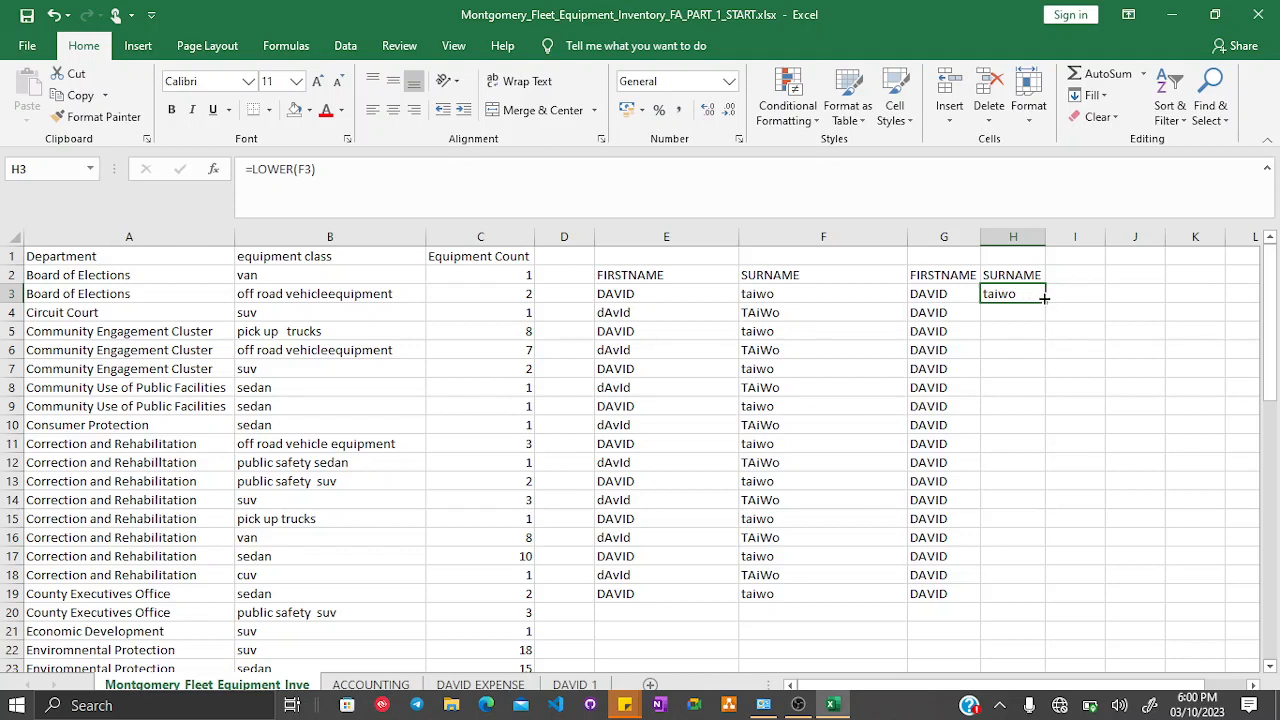
left_click_drag(1043, 300, 1013, 597)
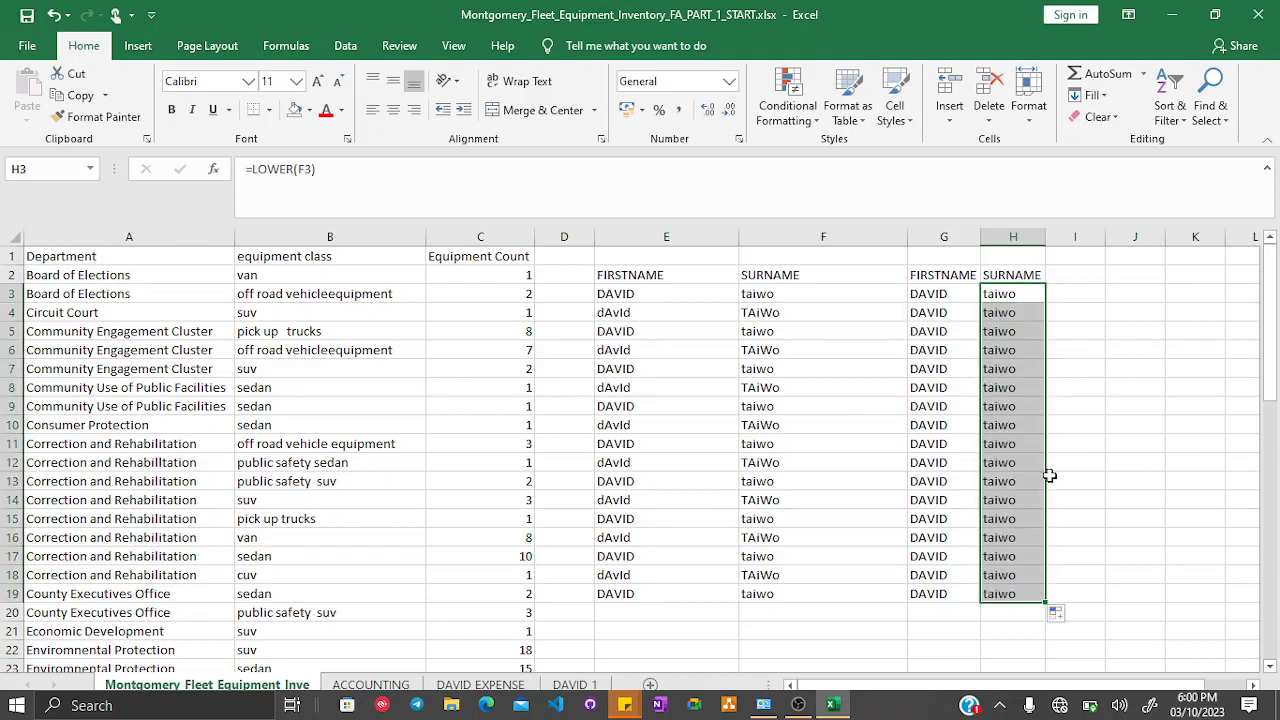
left_click(1141, 505)
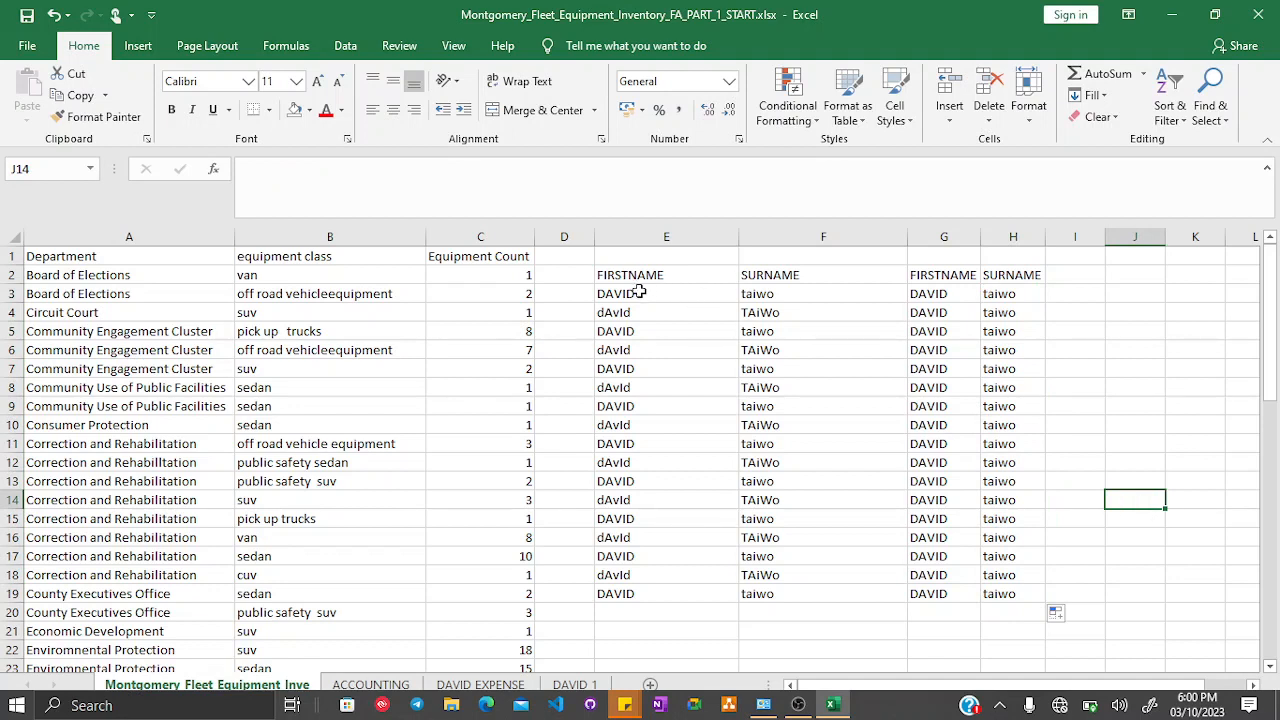
- Compare the original mixed-case names in E3:F19 with the converted columns, then open the DAVID 1 sheet
left_click_drag(638, 291, 773, 331)
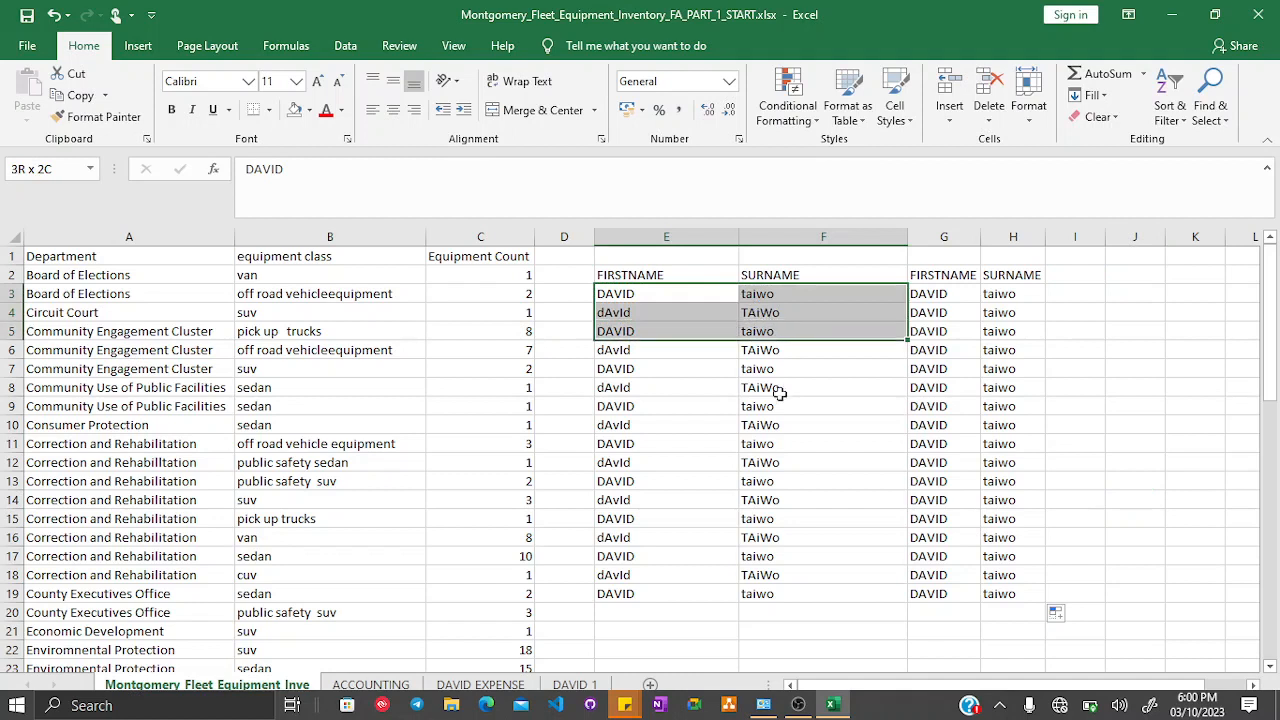
left_click_drag(779, 392, 803, 593)
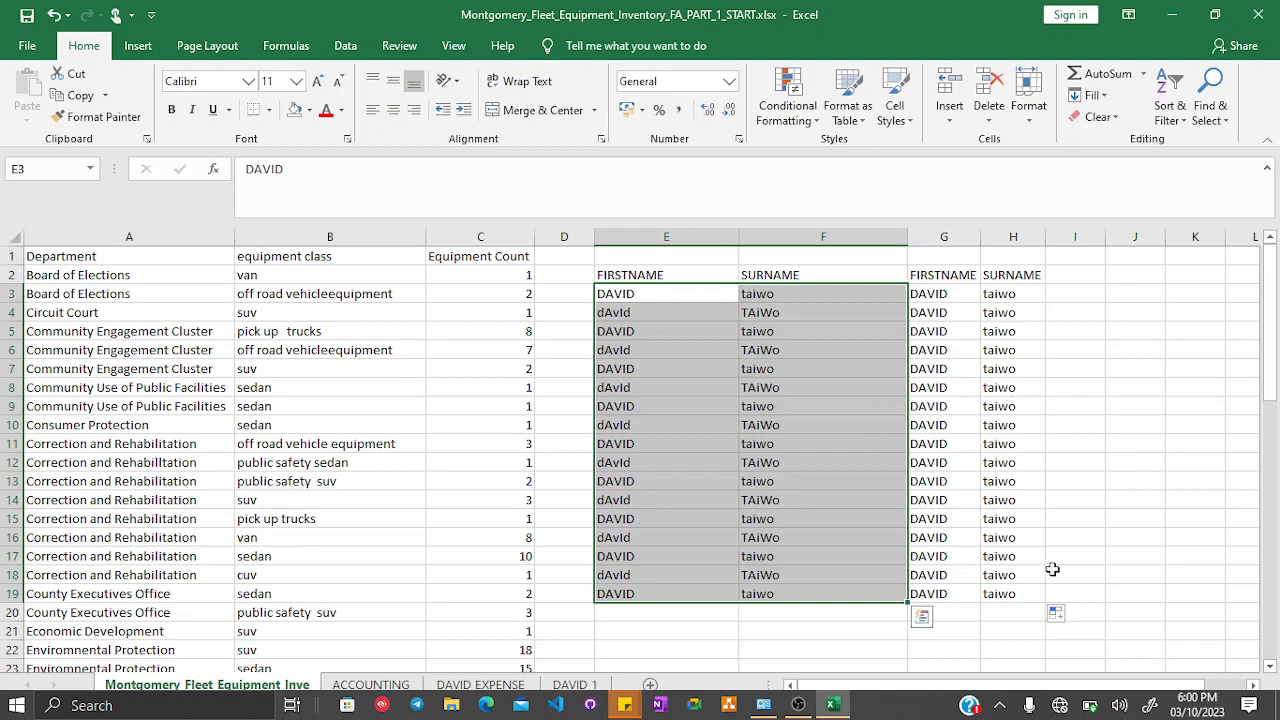
left_click(1052, 569)
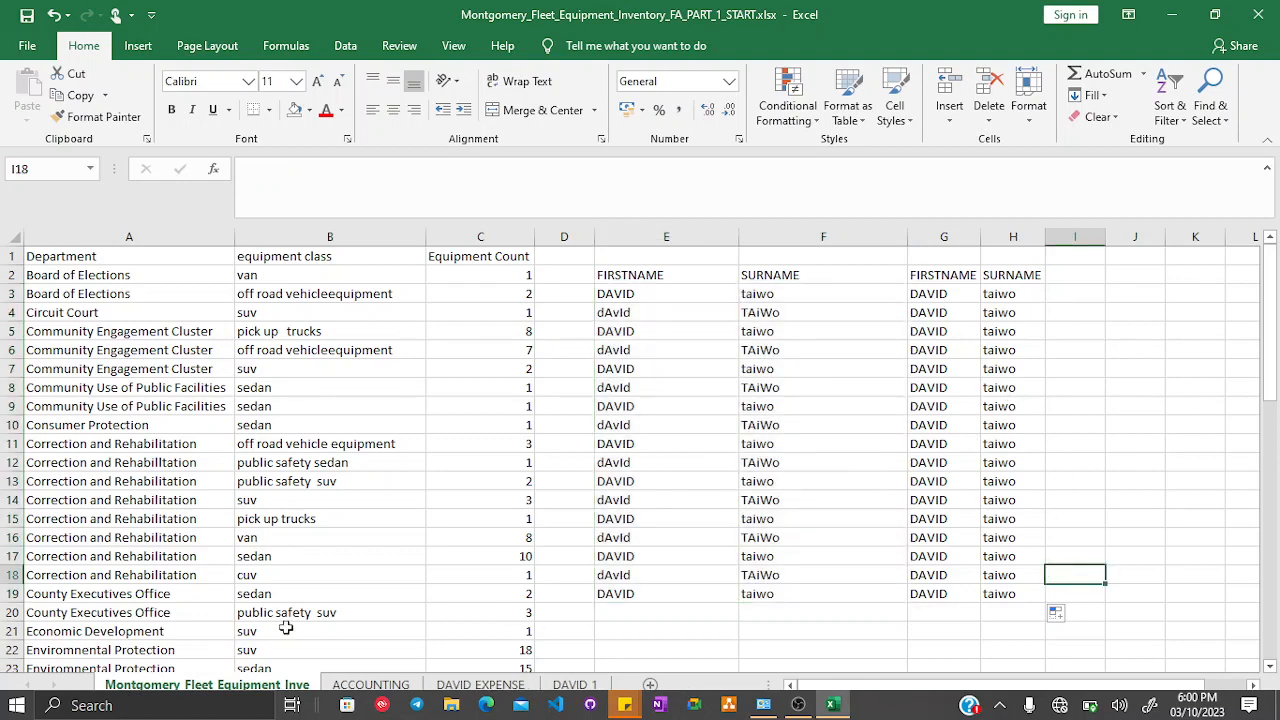
left_click(564, 685)
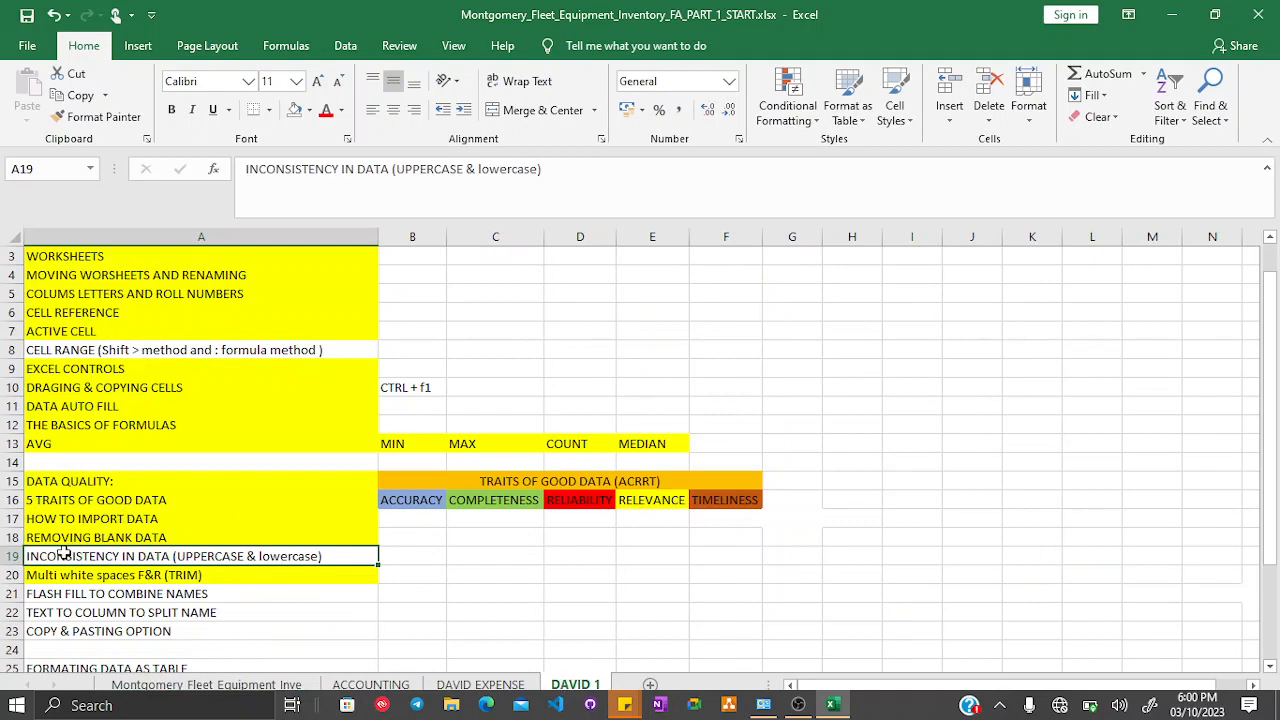
- Fill cell A19 with the standard yellow colour on the DAVID 1 sheet
left_click(309, 110)
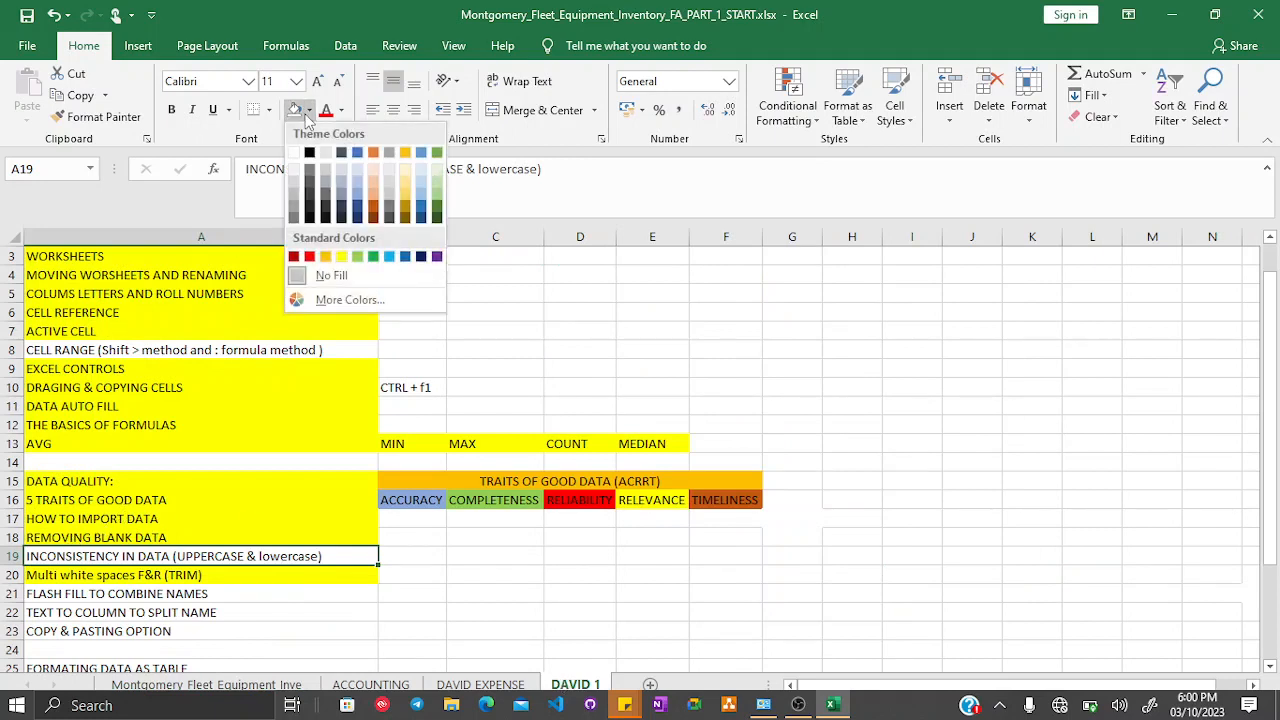
left_click(340, 257)
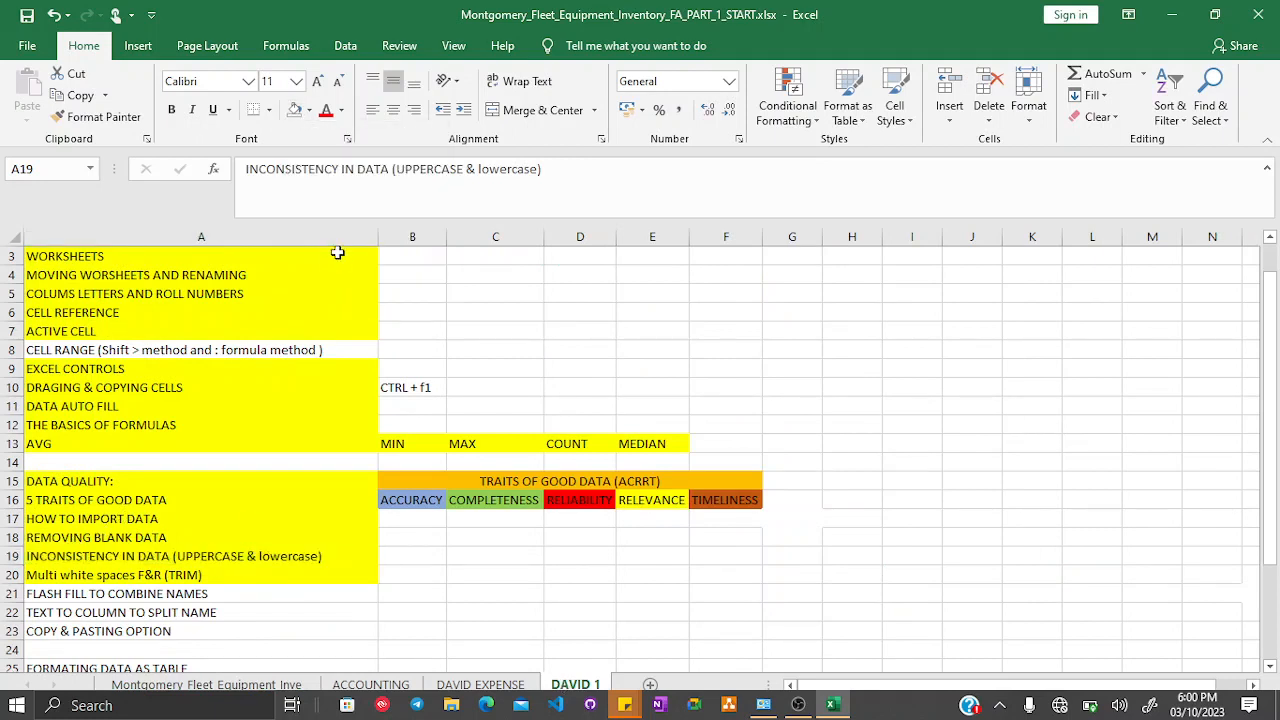
- Return to the fleet sheet and clear the name columns in E2:H19
left_click(52, 594)
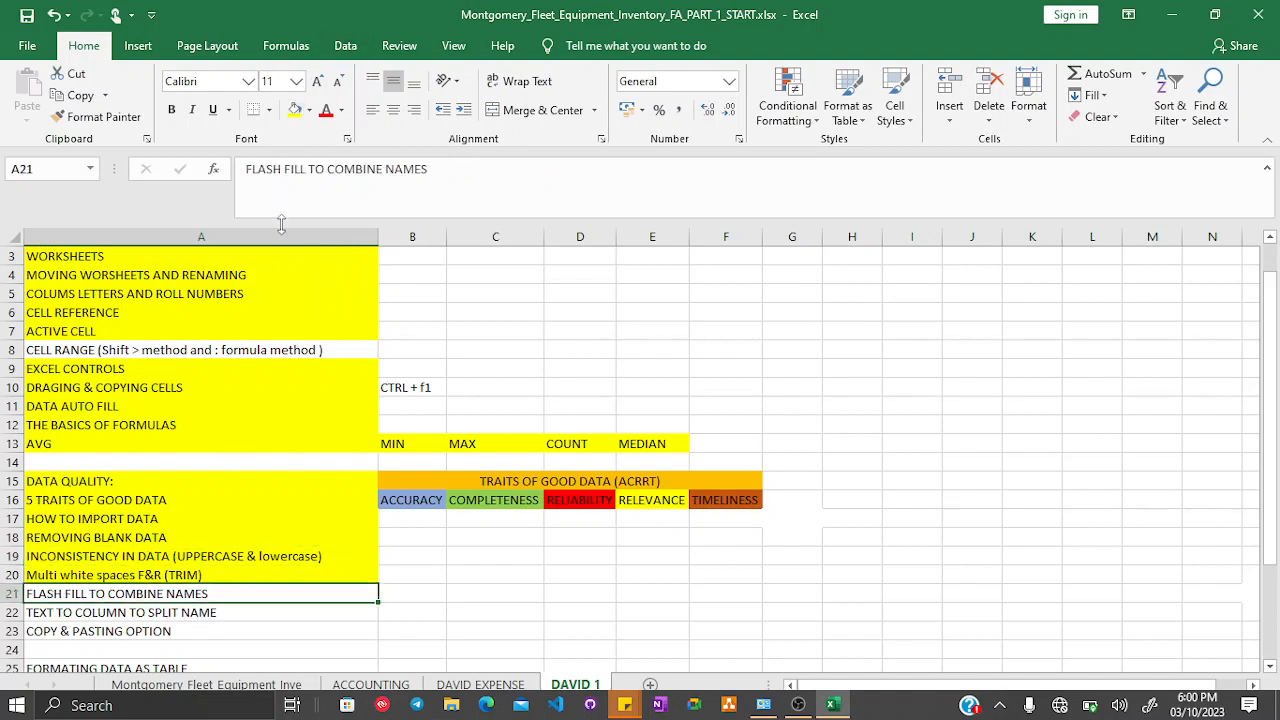
left_click(10, 593)
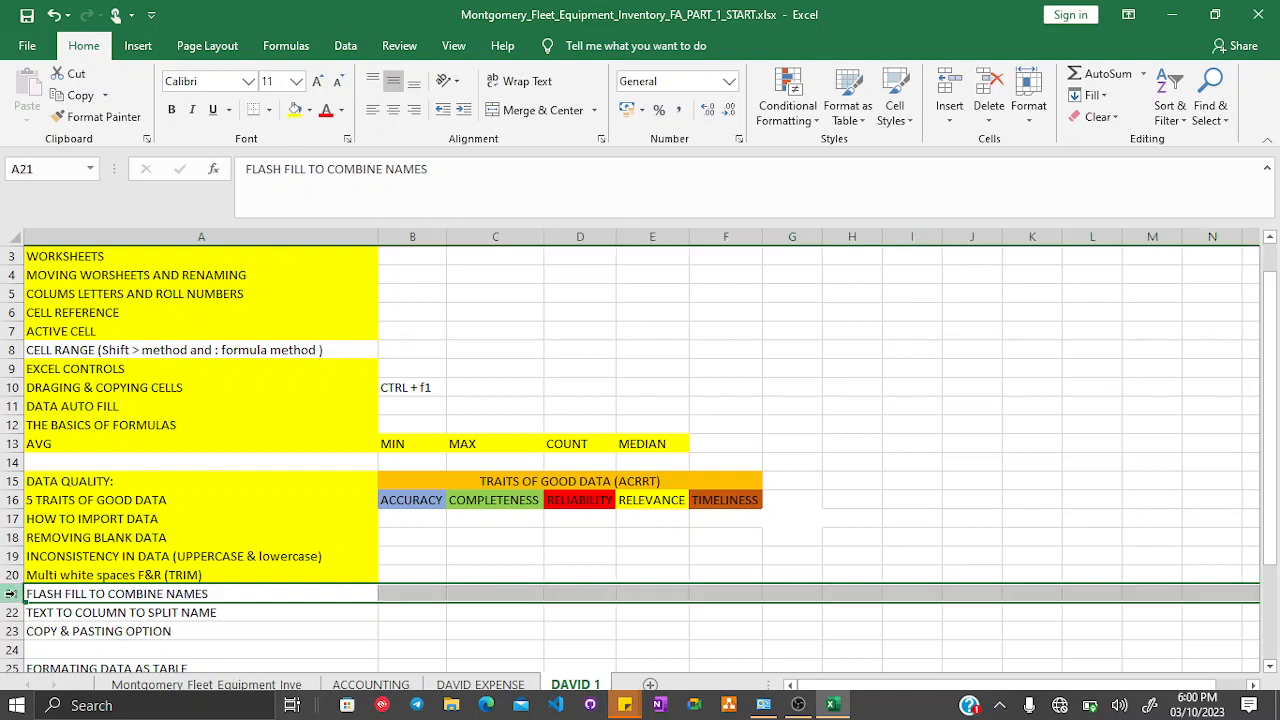
left_click(224, 687)
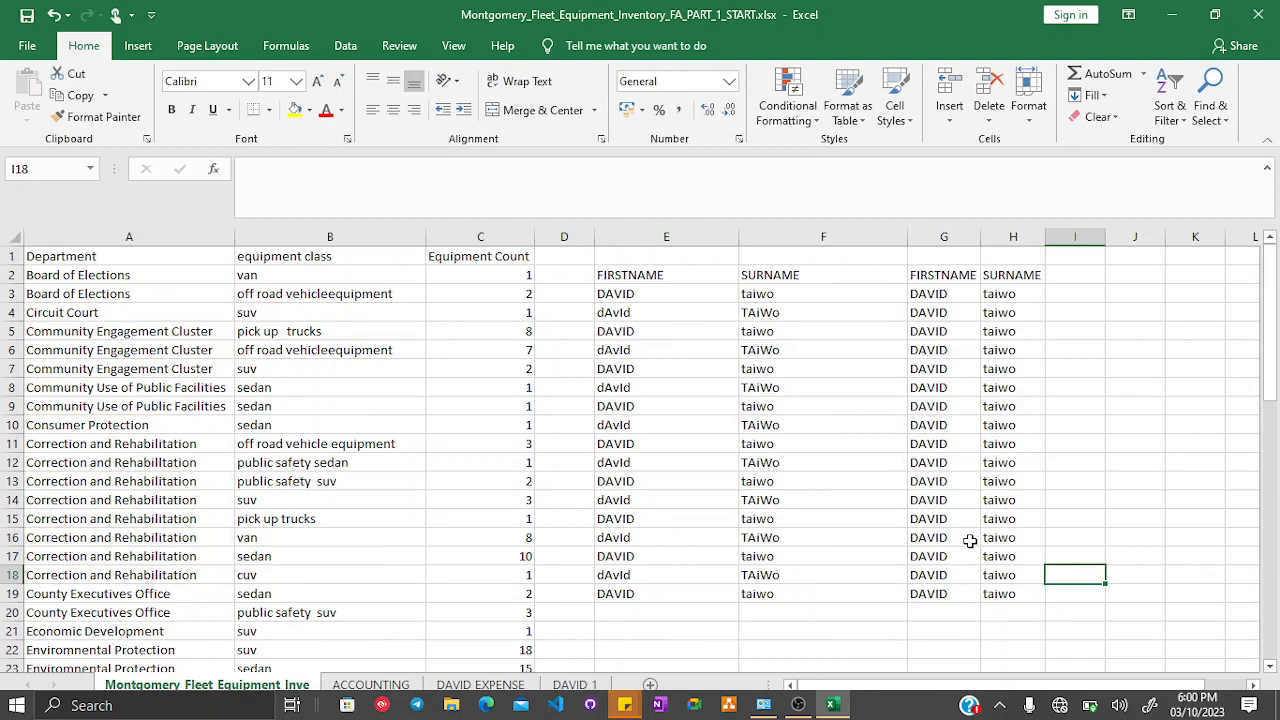
left_click(654, 272)
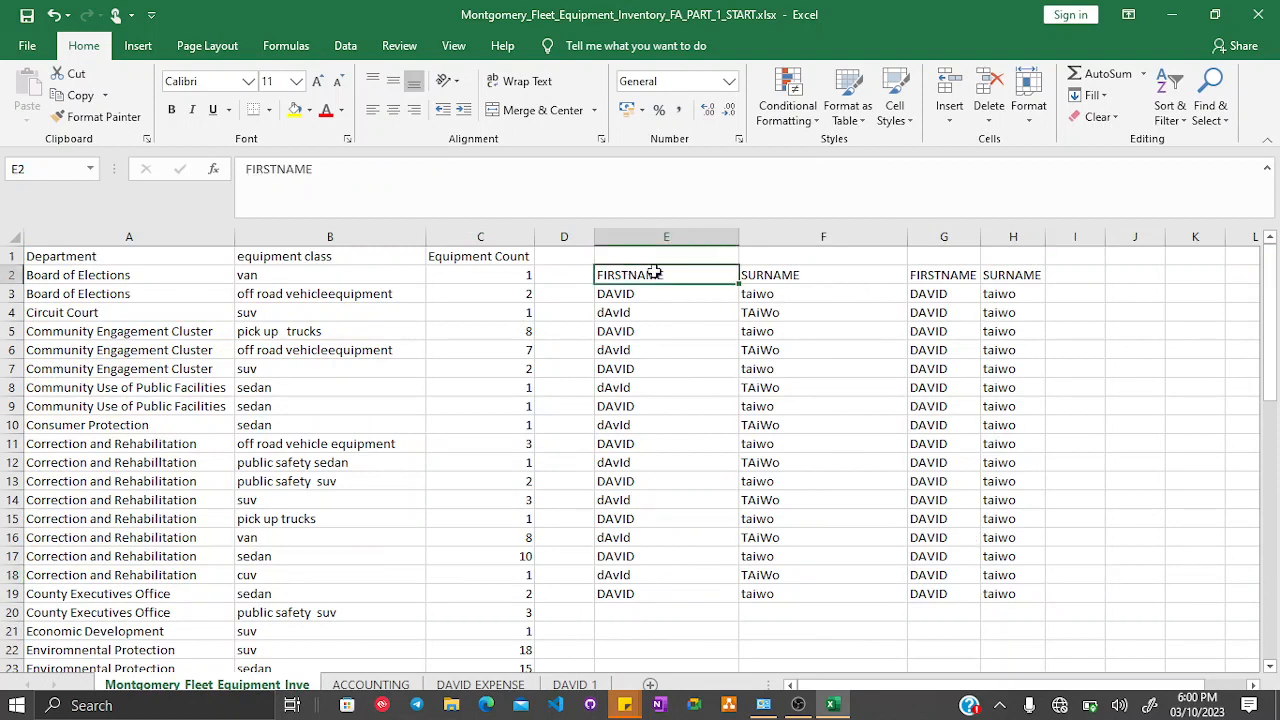
left_click_drag(654, 272, 1036, 591)
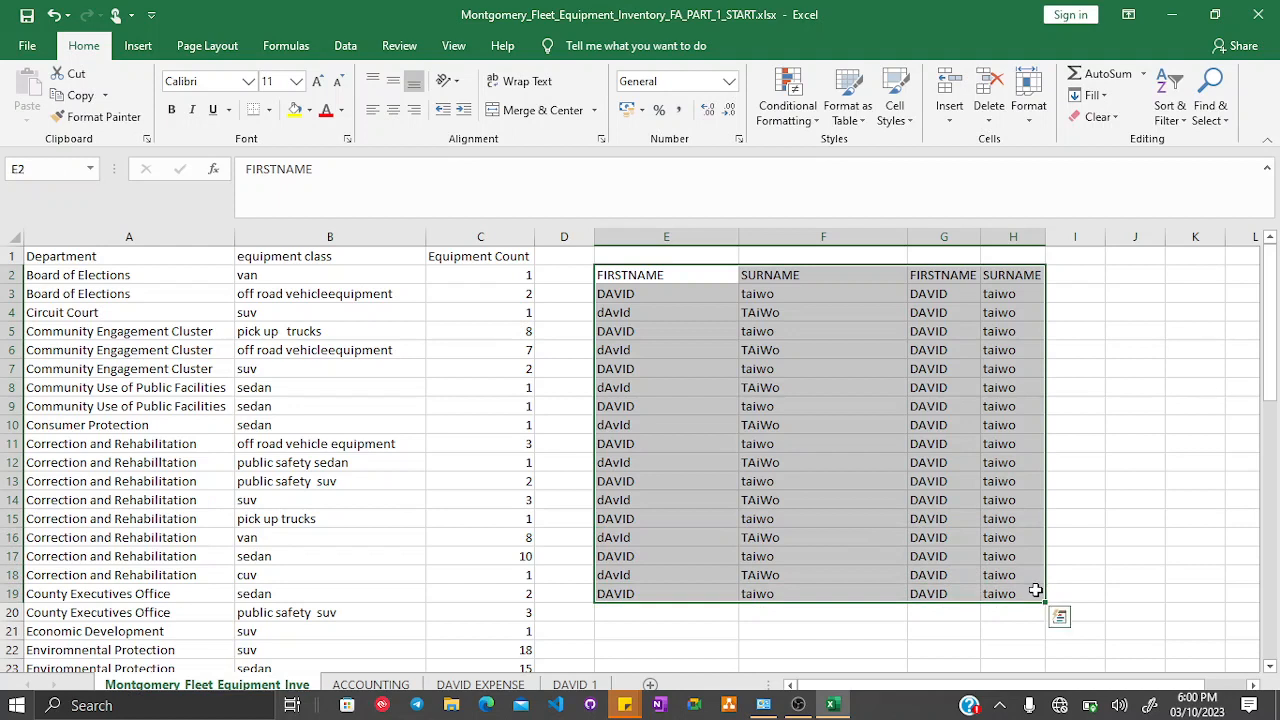
key("Delete")
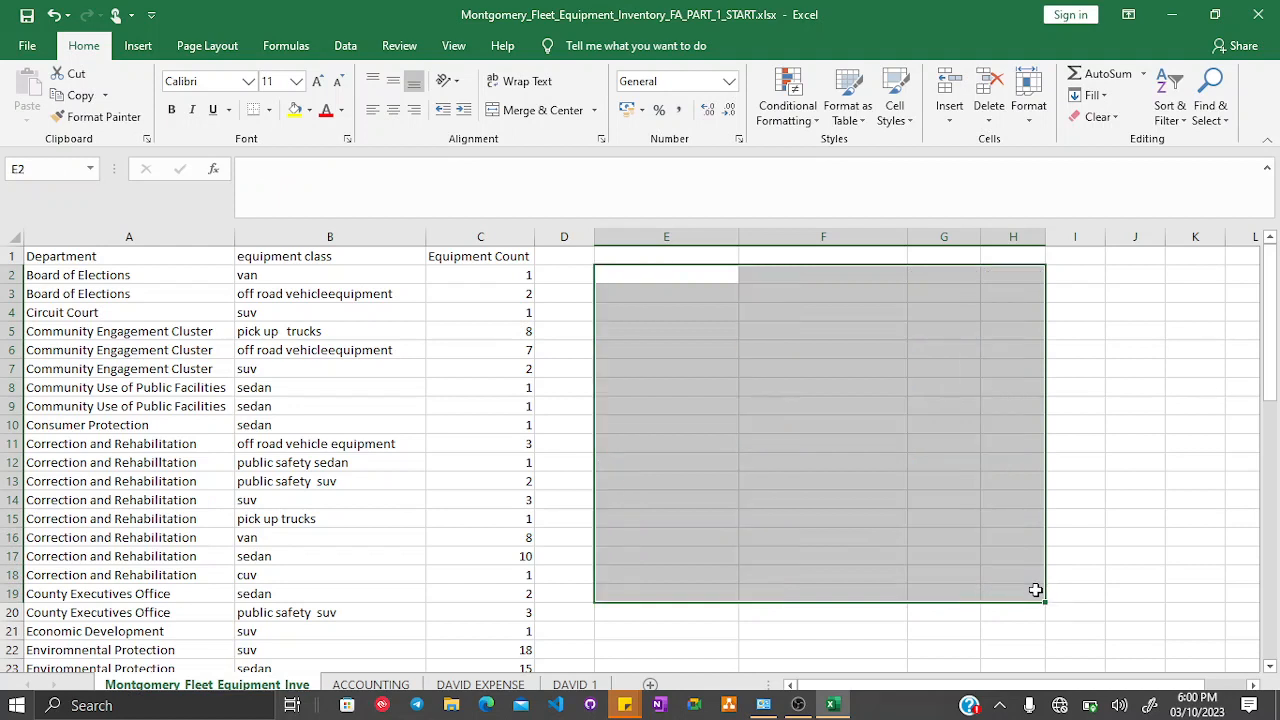
- Enter the headers Firstname in E2 and Surname in F2
left_click(646, 279)
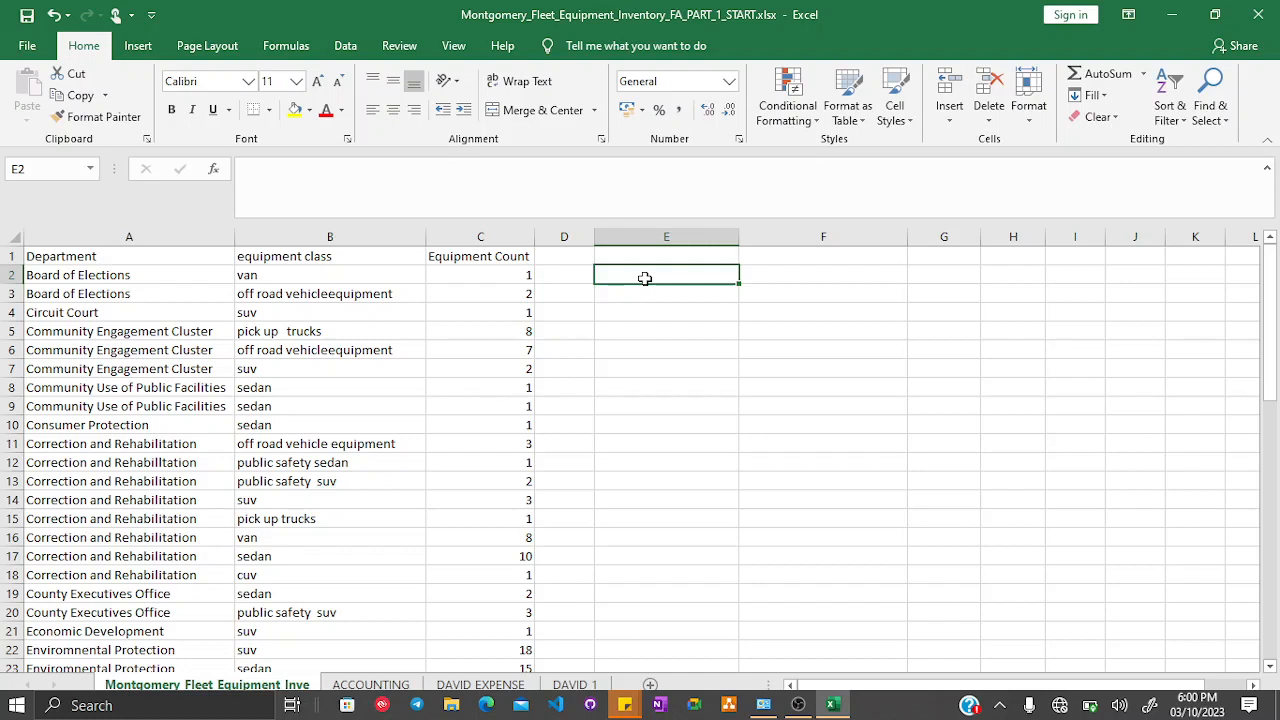
type("First")
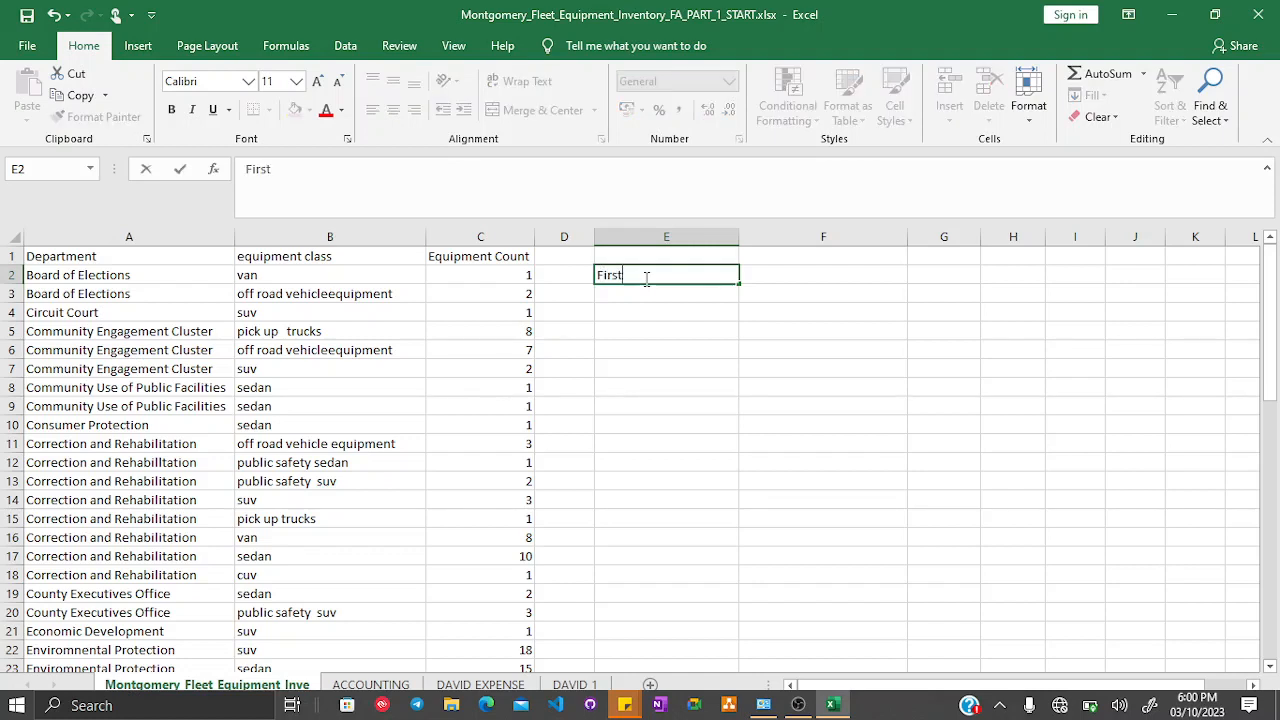
type("name")
key("Tab")
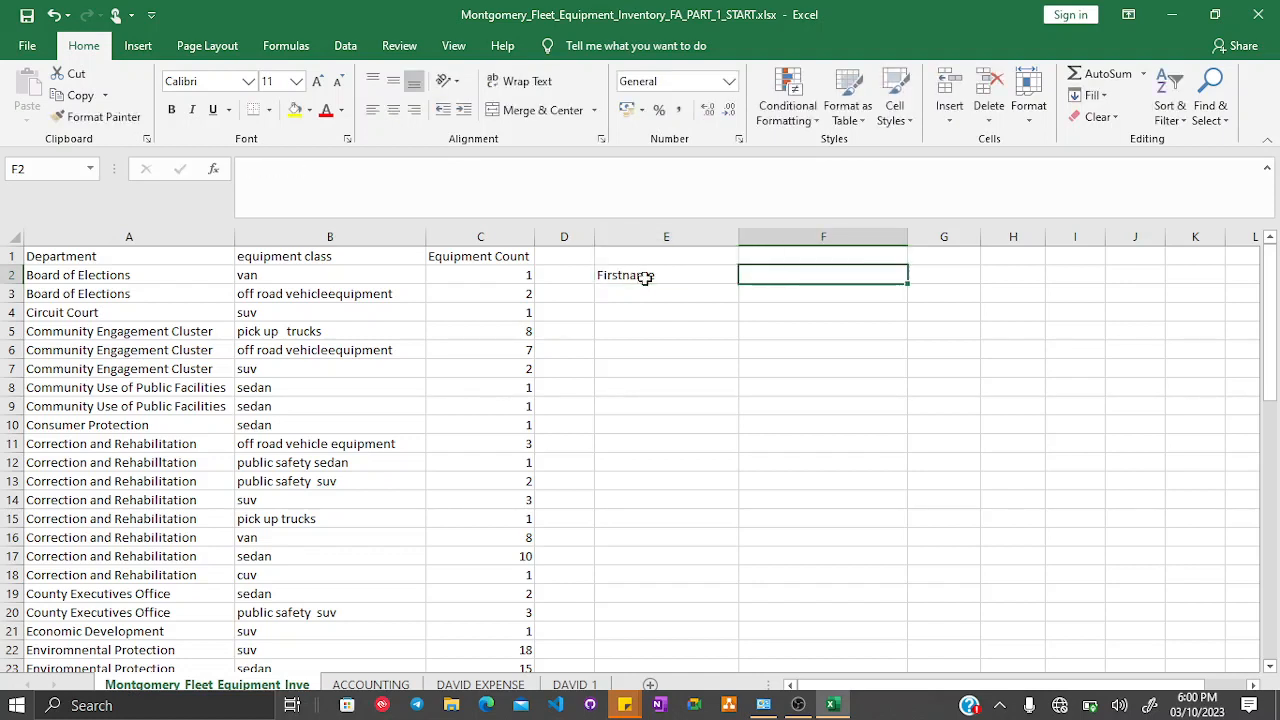
type("Surnam")
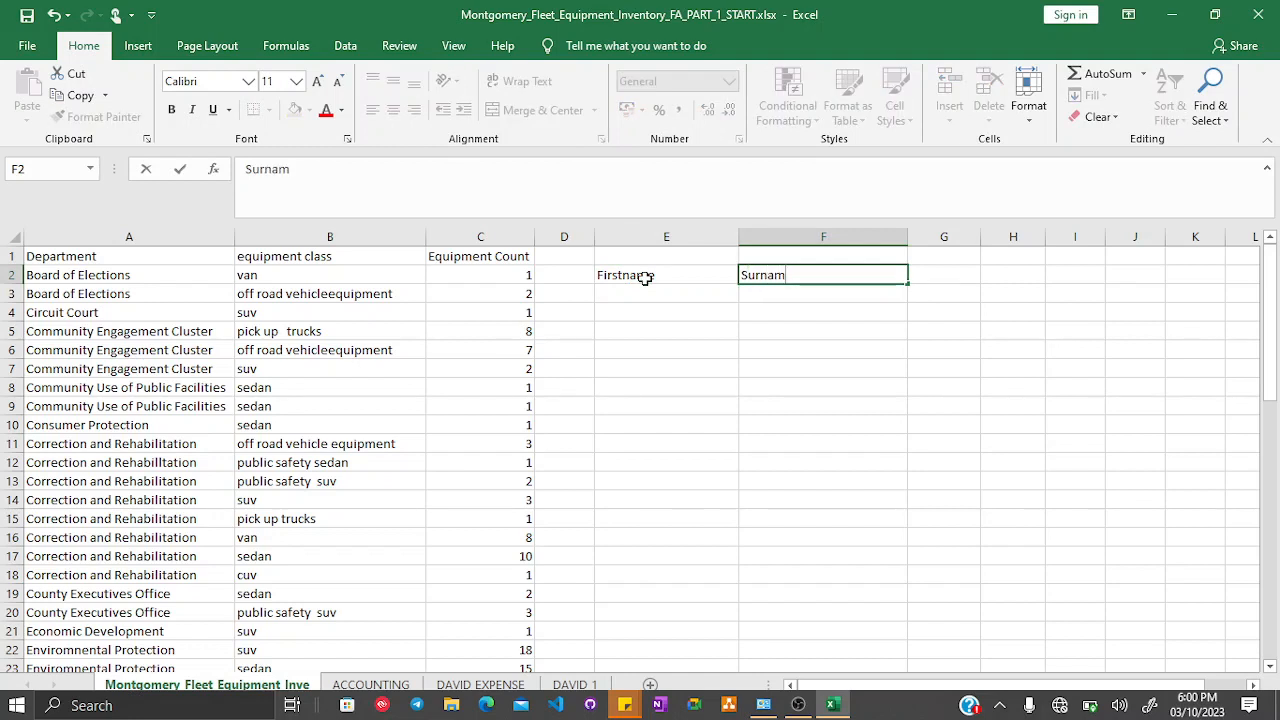
type("e")
key("Return")
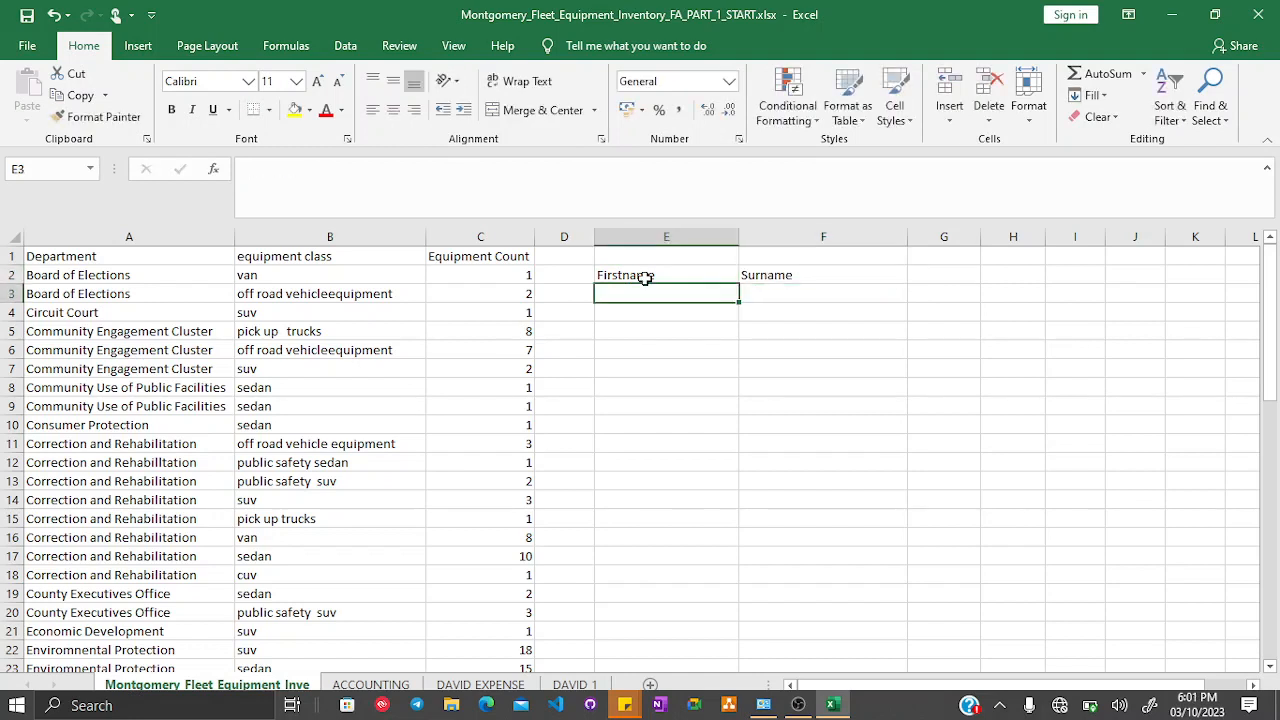
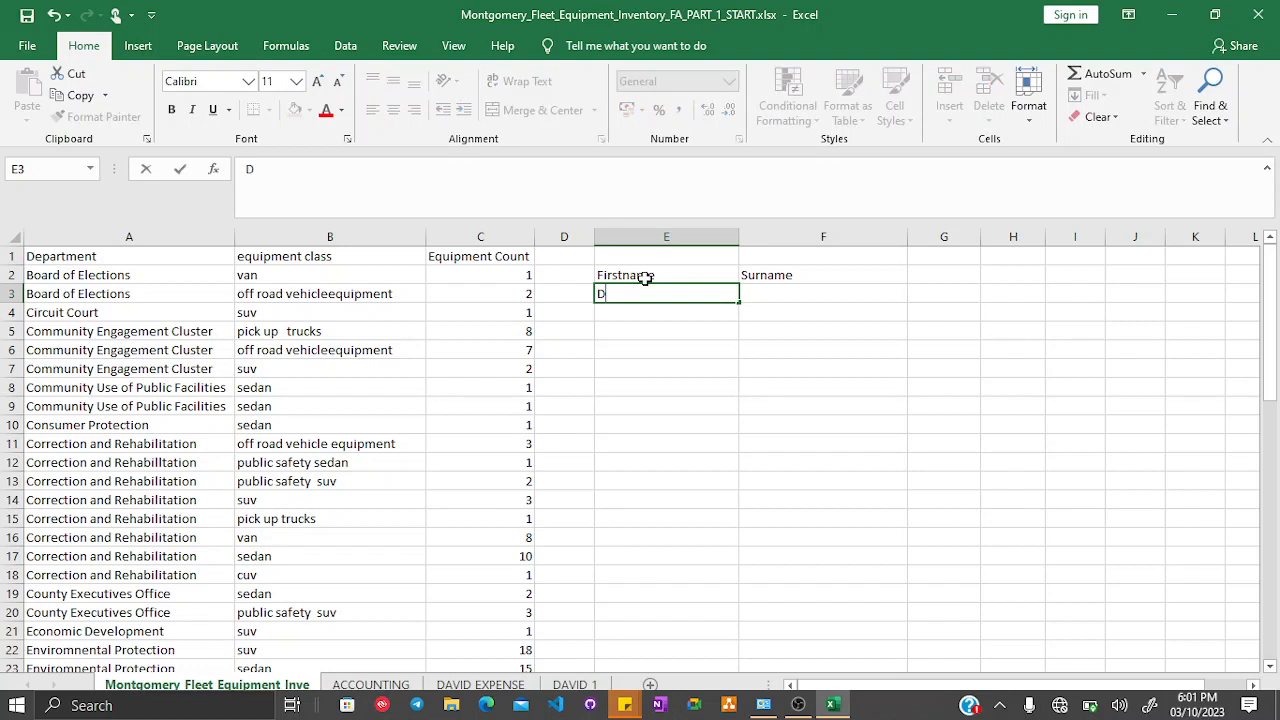
- Enter a sample first name and surname in E3:F3 and the same pair reversed in E4:F4
key("Tab")
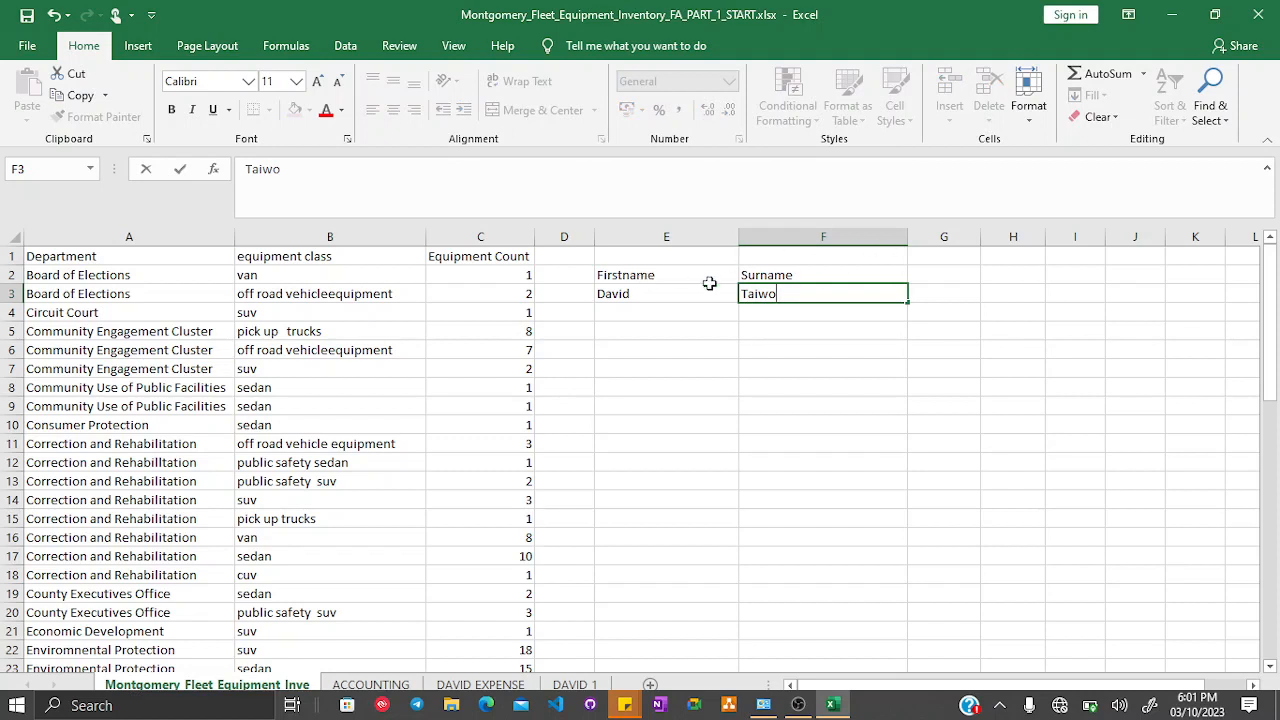
left_click_drag(627, 298, 860, 298)
left_click(663, 312)
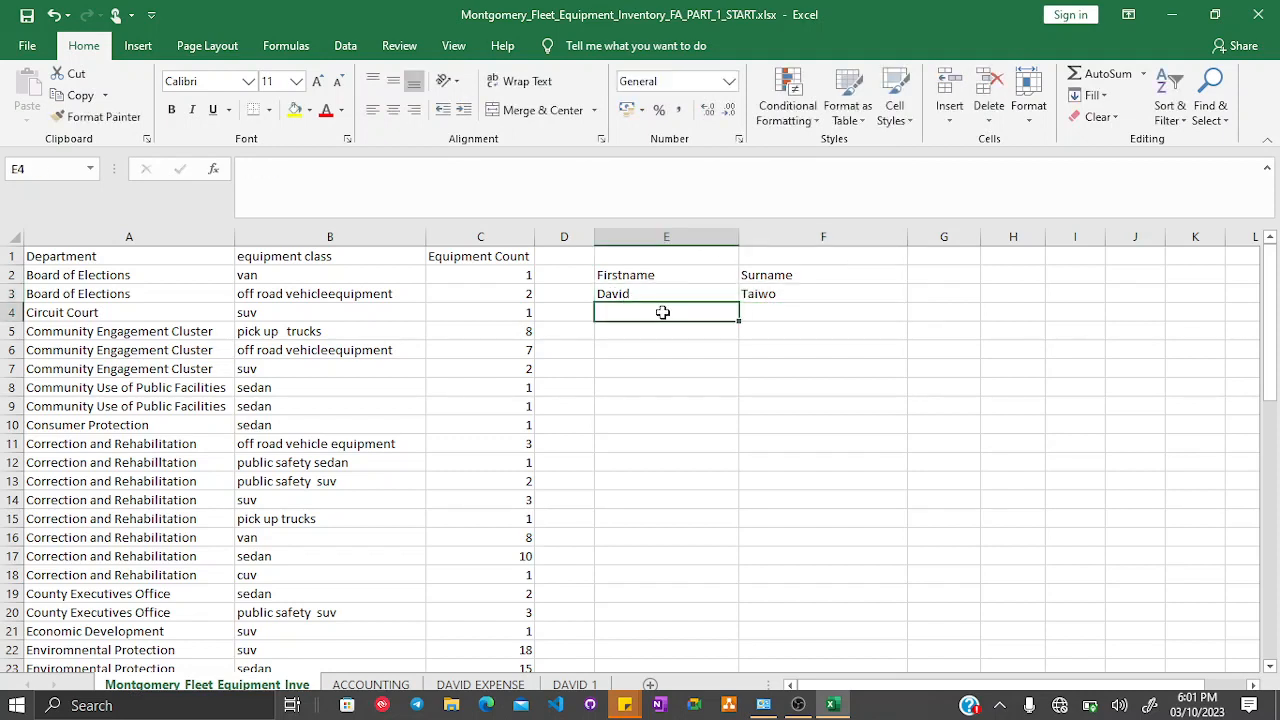
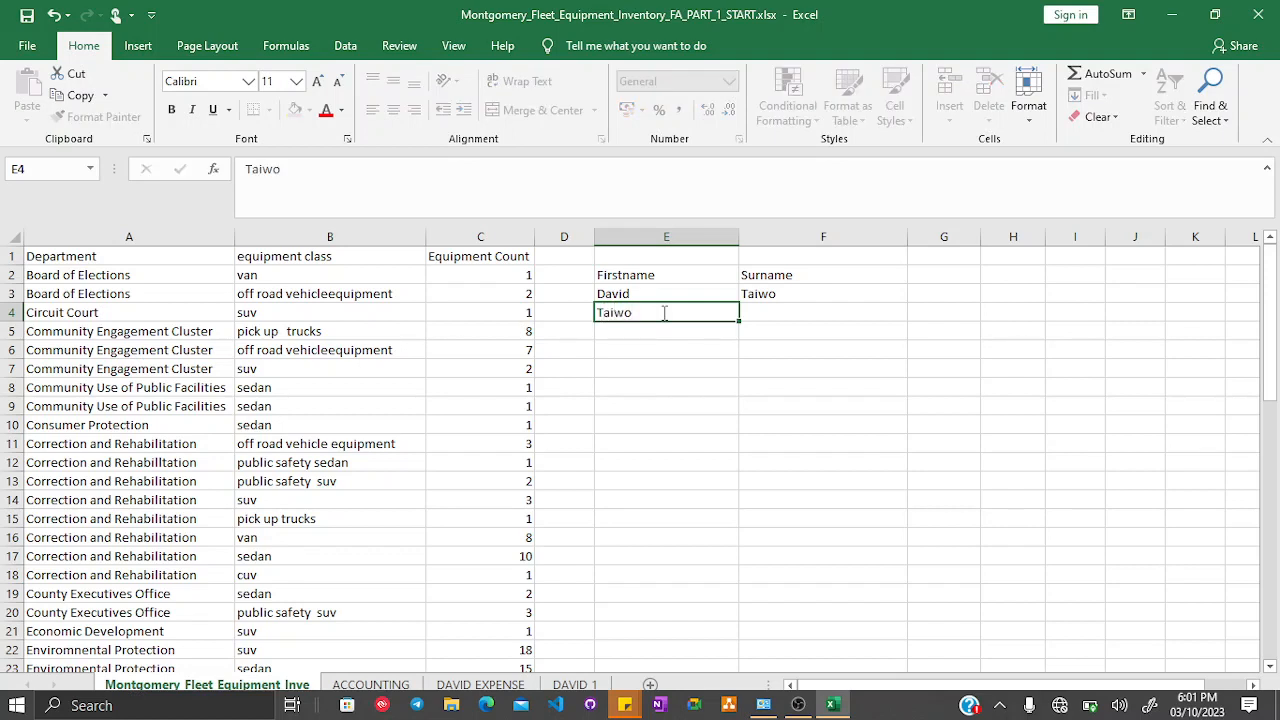
key("Tab")
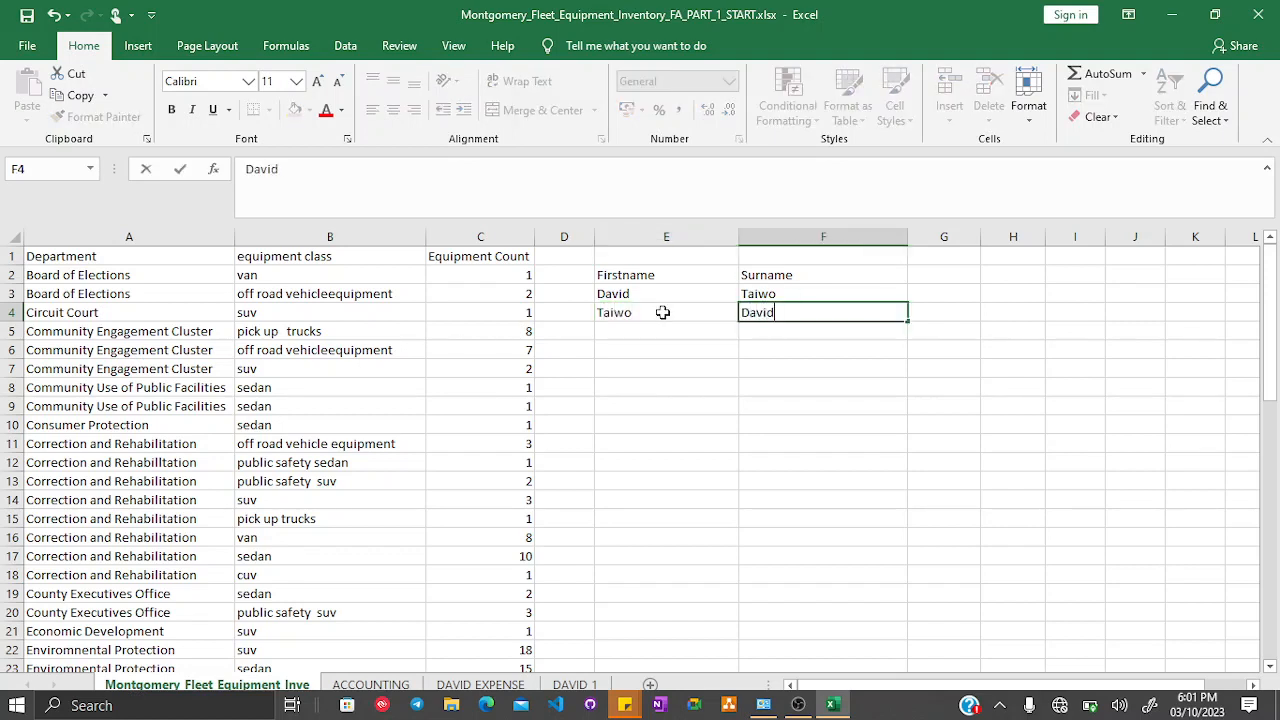
- Enter Boy and Girl in E5:F5, then Girl and Boy in E6:F6
left_click(651, 329)
type("B")
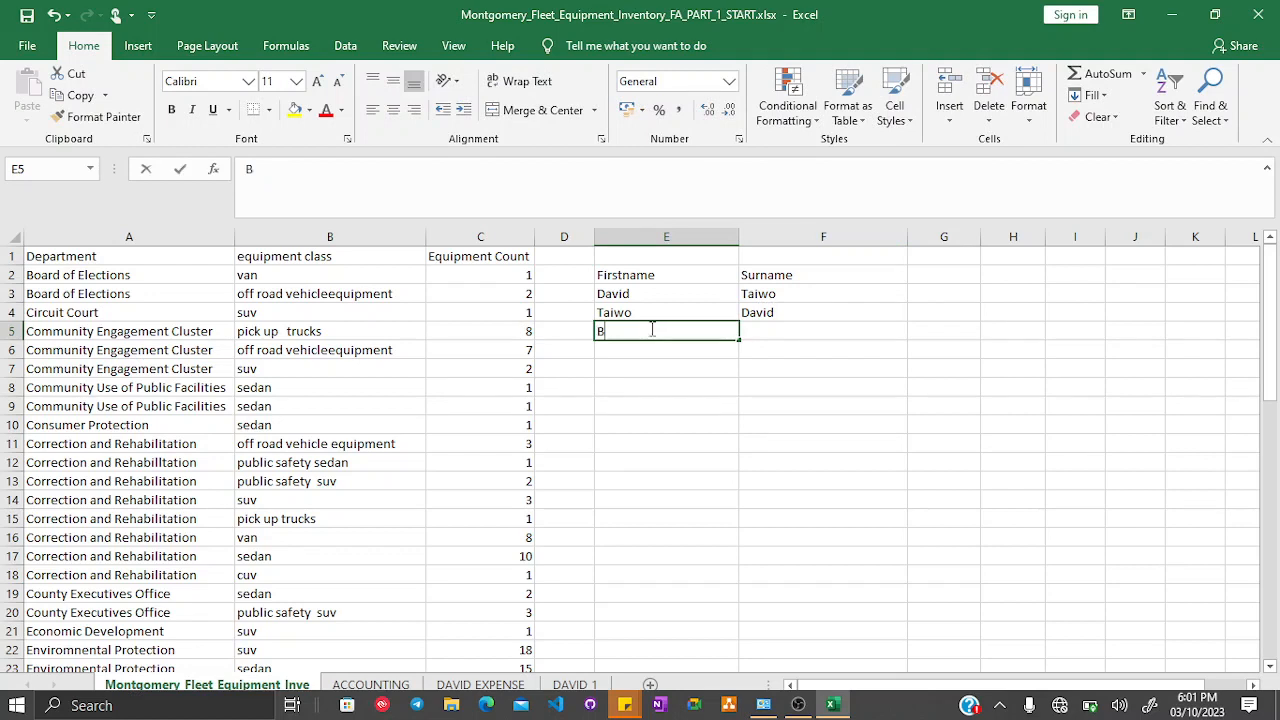
type("oy")
key("Tab")
type("Girl")
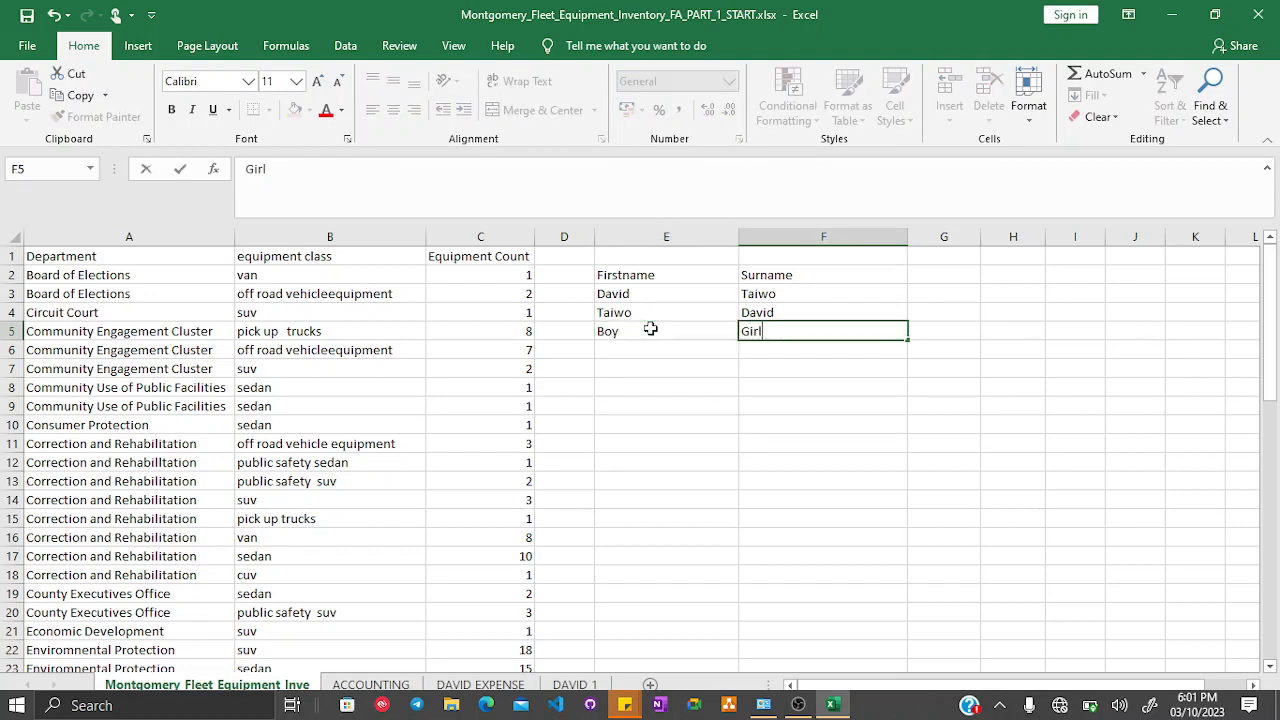
key("Return")
type("Girl")
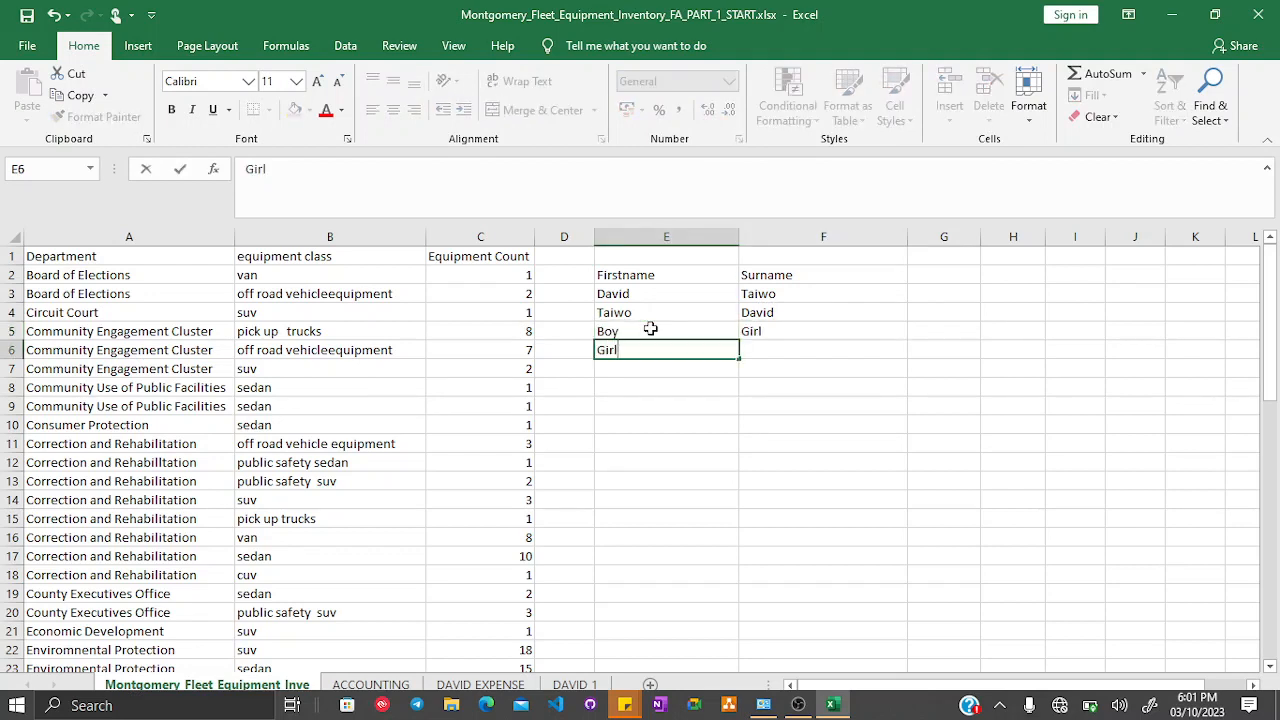
key("Tab")
type("Boy")
key("Return")
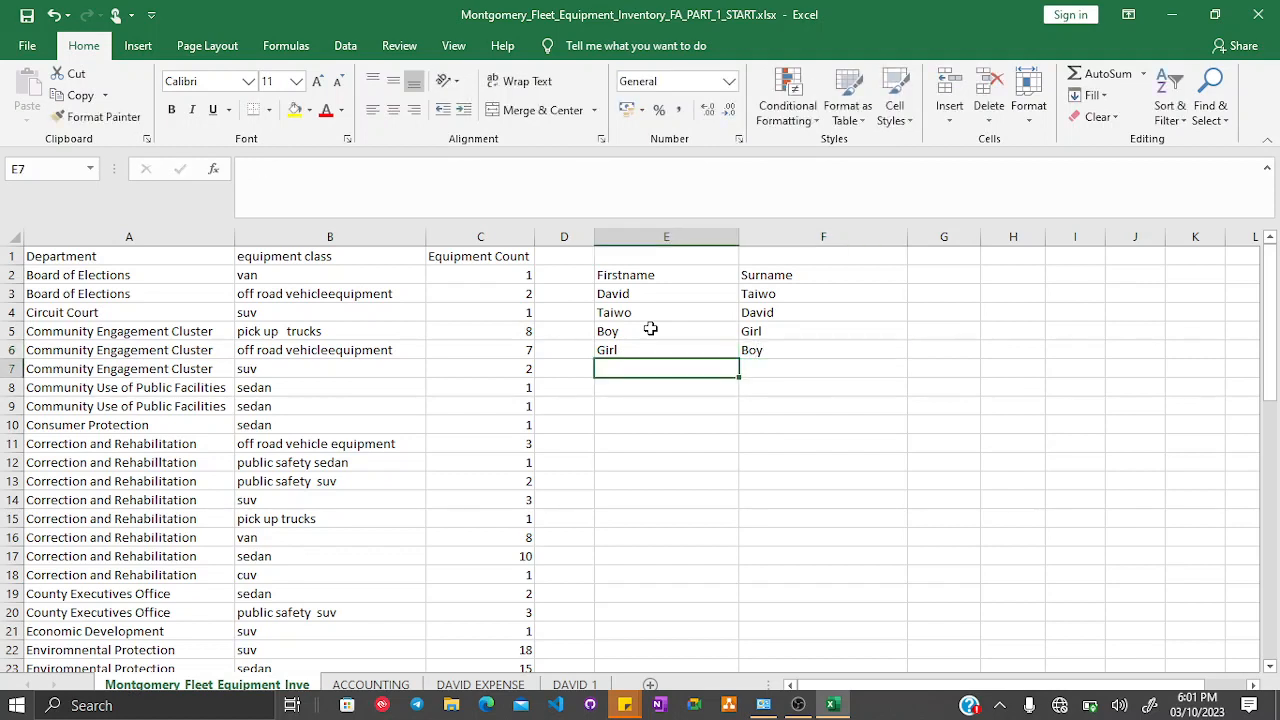
- Enter Male and Female in E7:F7, then Female and Male in E8:F8
type("Male")
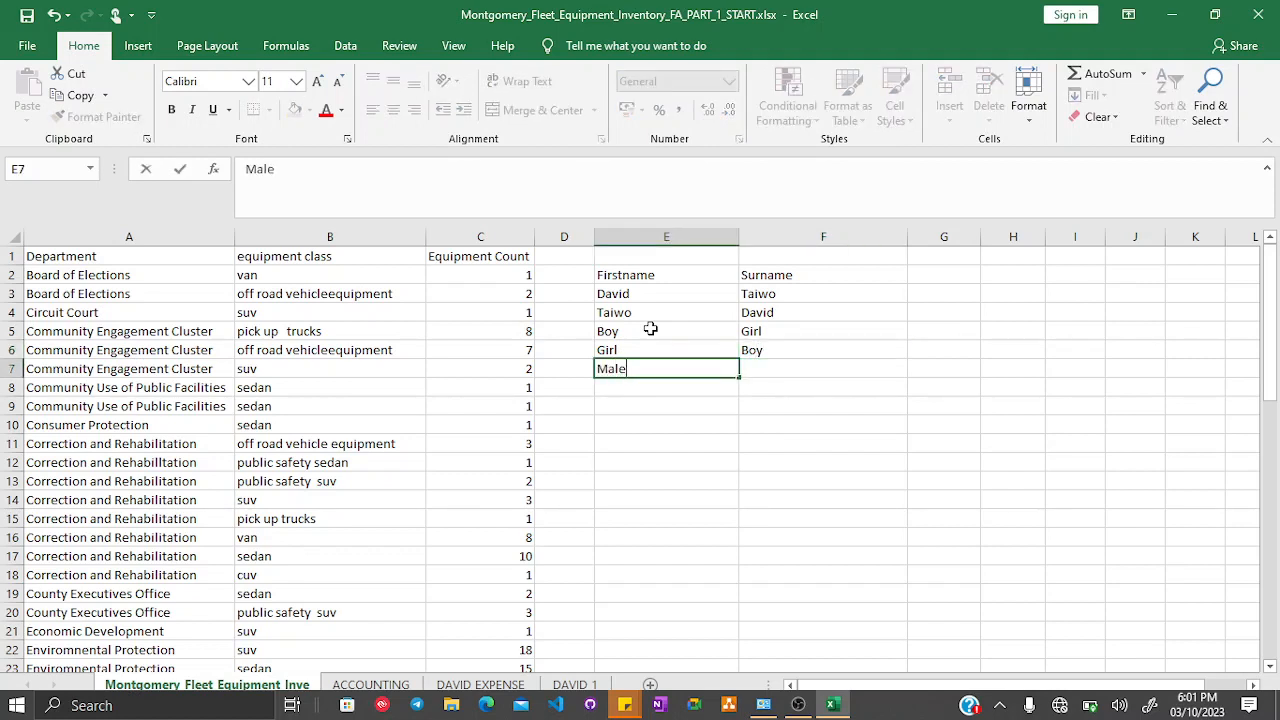
key("Tab")
type("Female")
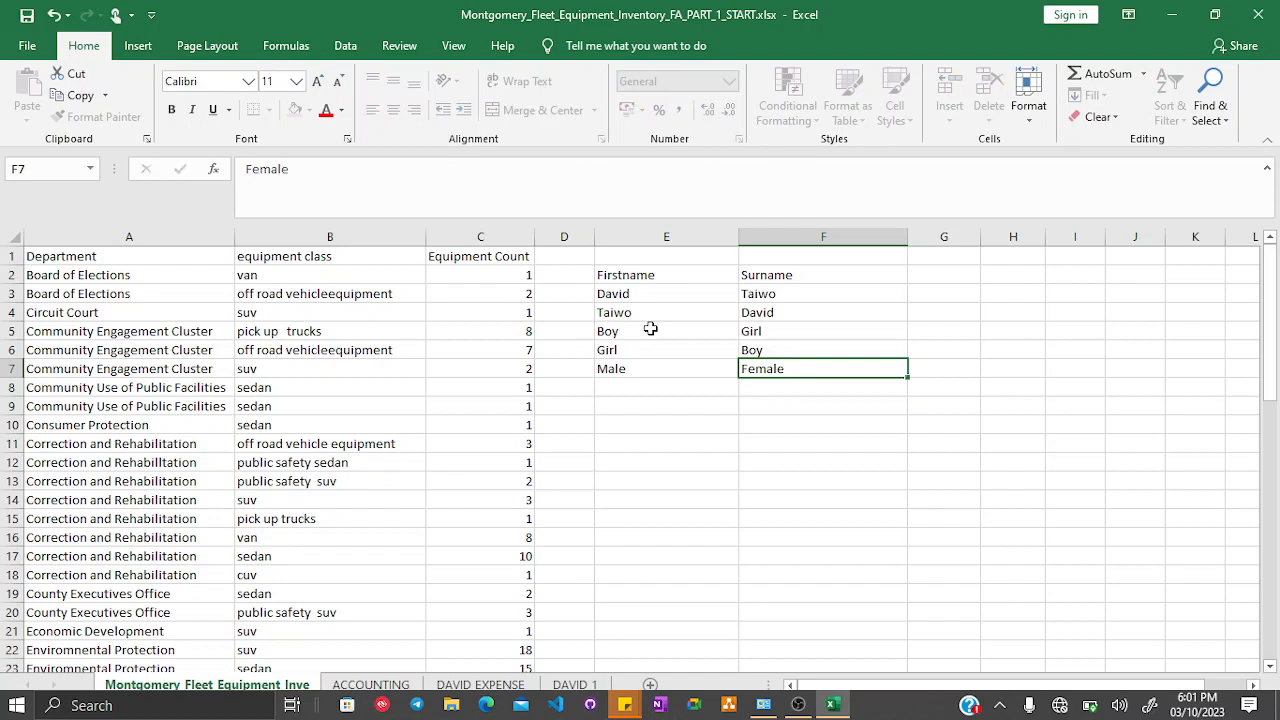
key("Return")
type("Female")
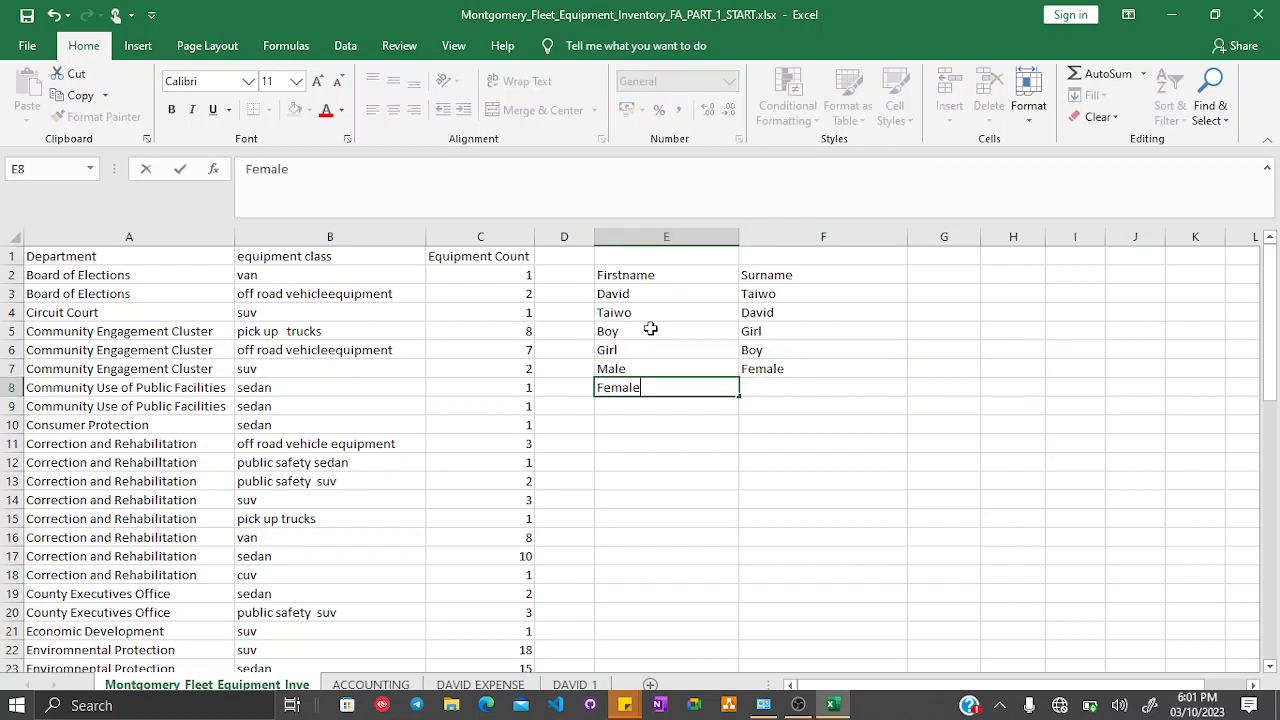
key("Tab")
type("Male")
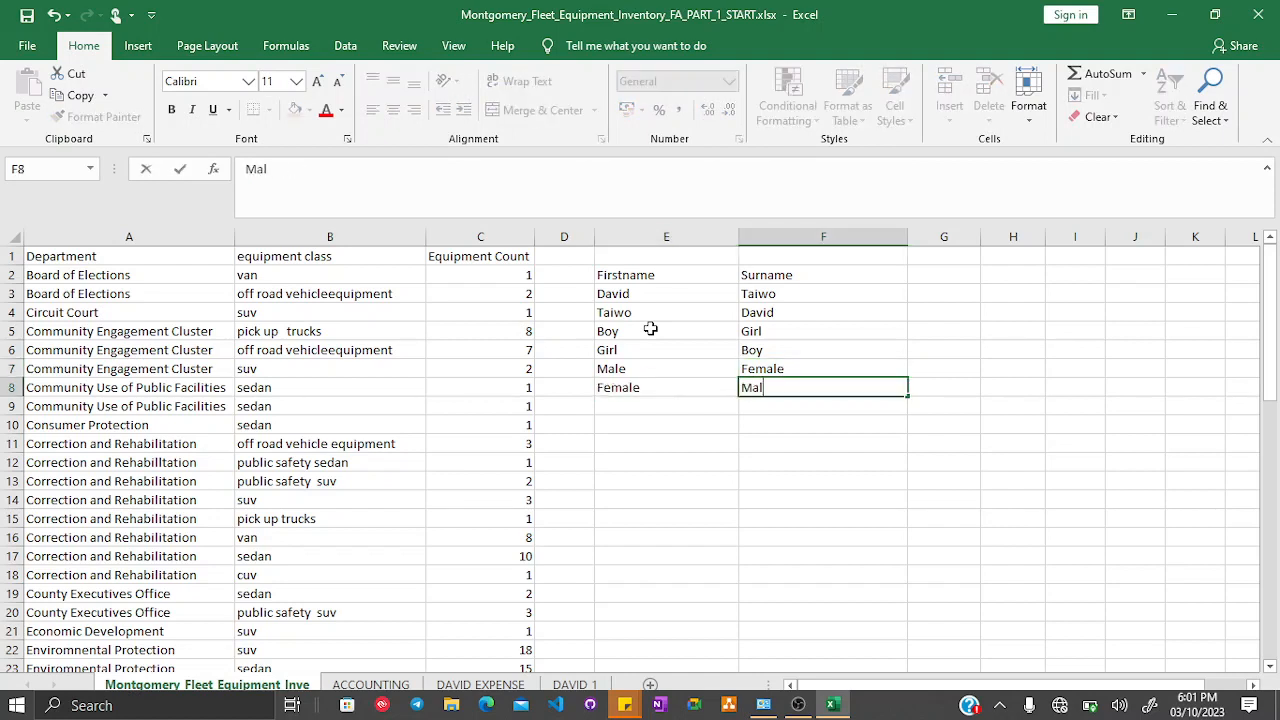
key("Return")
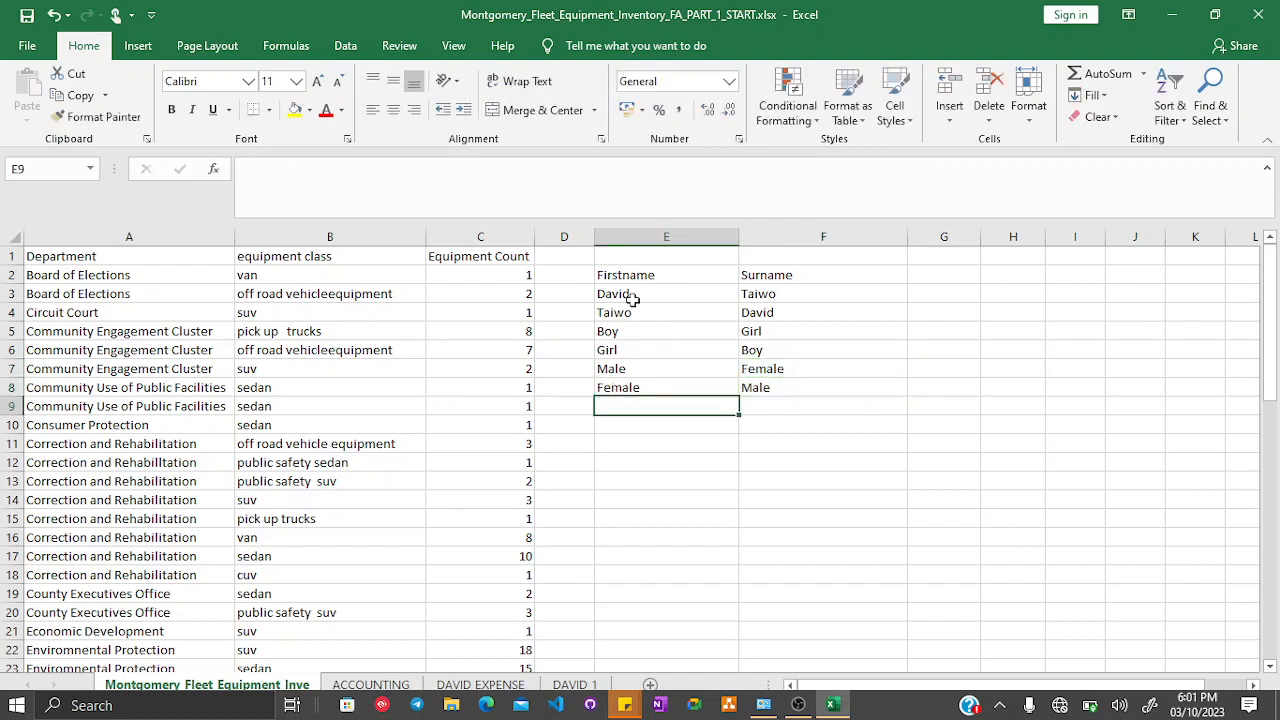
- Enter the header Fullname in G2
left_click(929, 275)
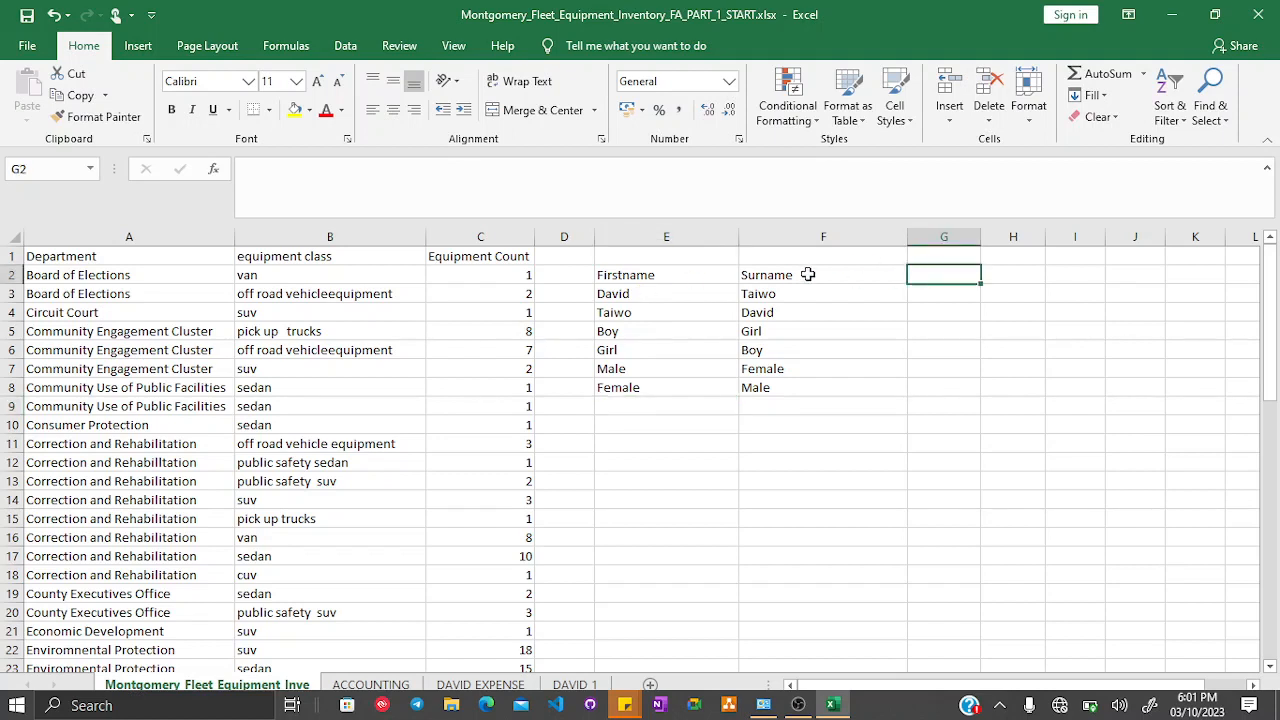
type("F")
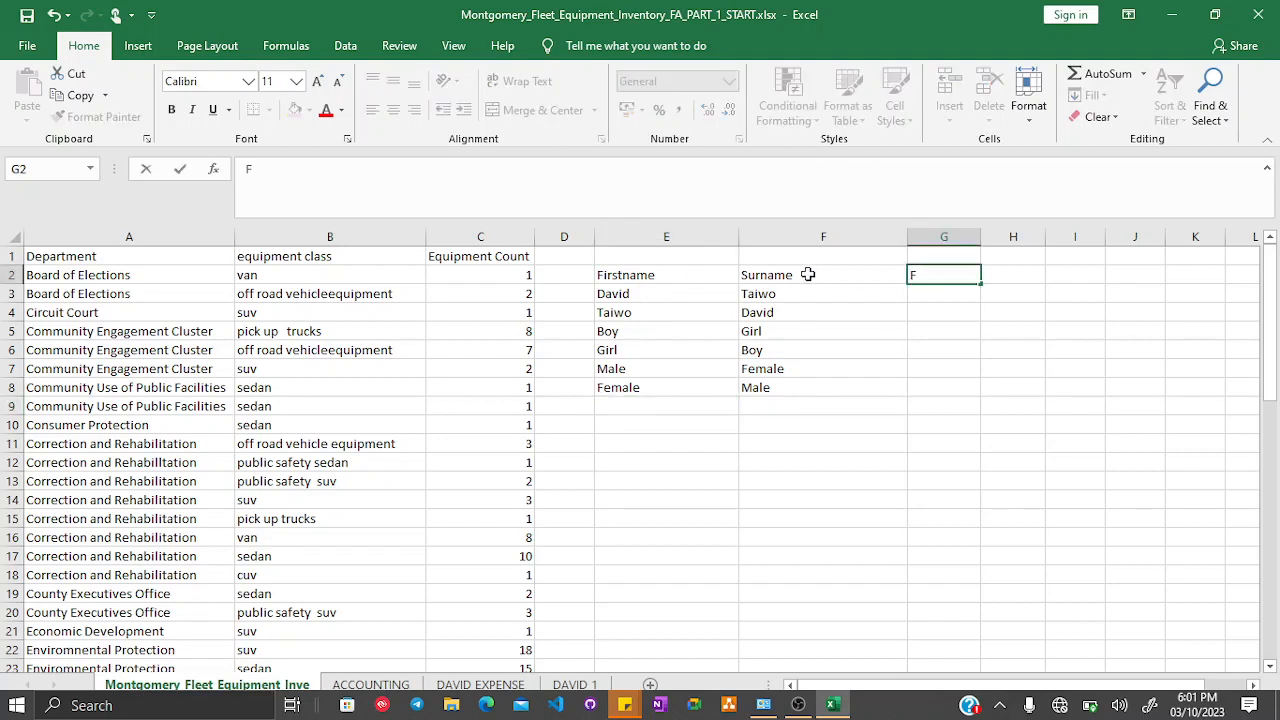
type("ullname")
key("Return")
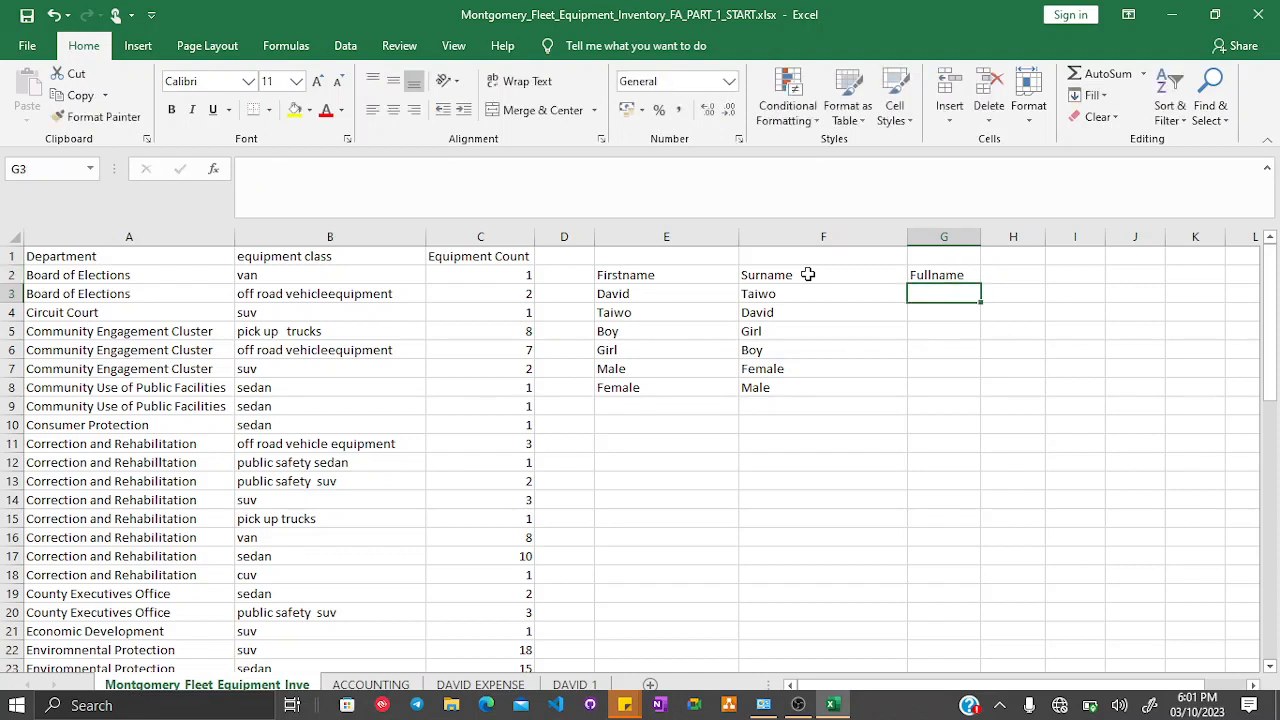
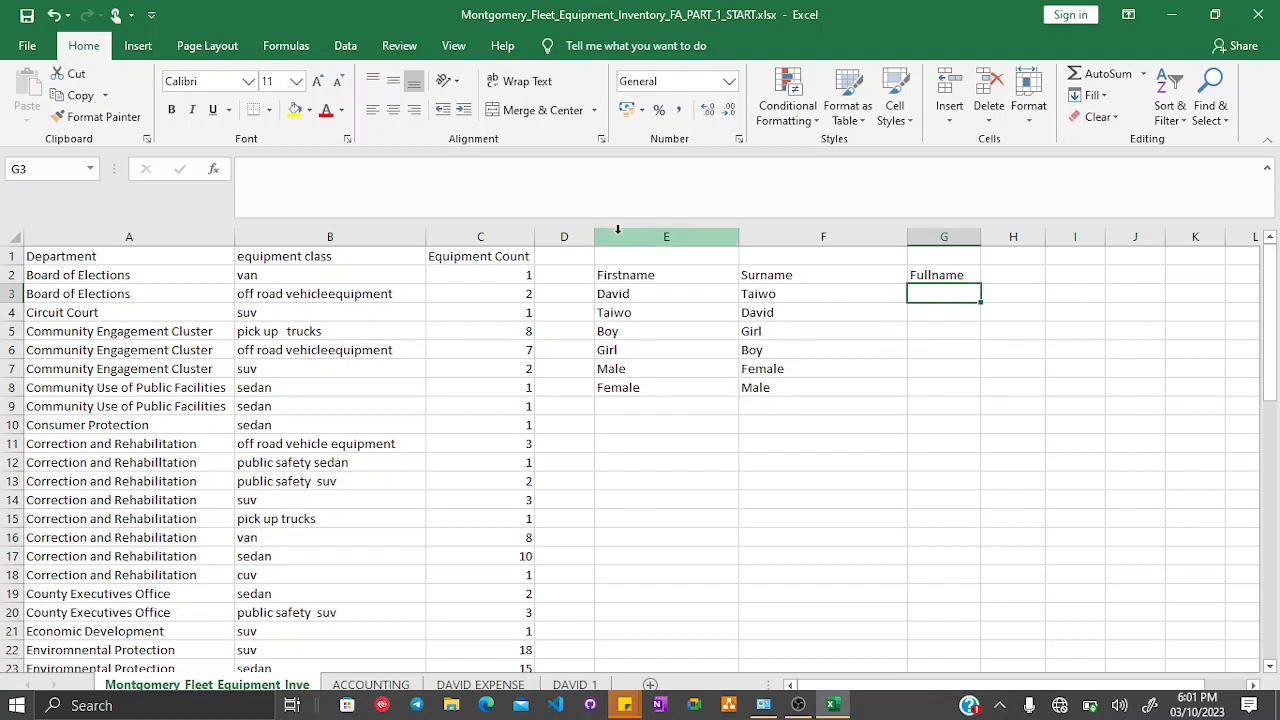
left_click_drag(617, 229, 791, 251)
left_click(963, 330)
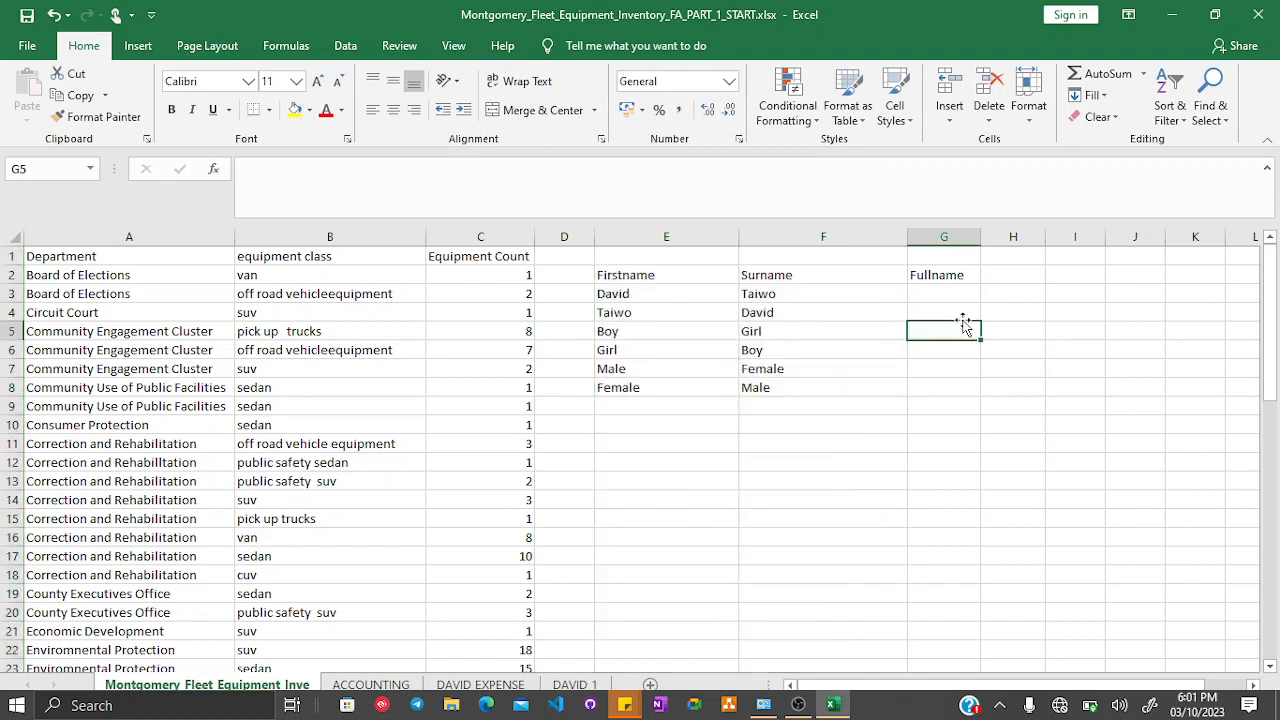
left_click(943, 295)
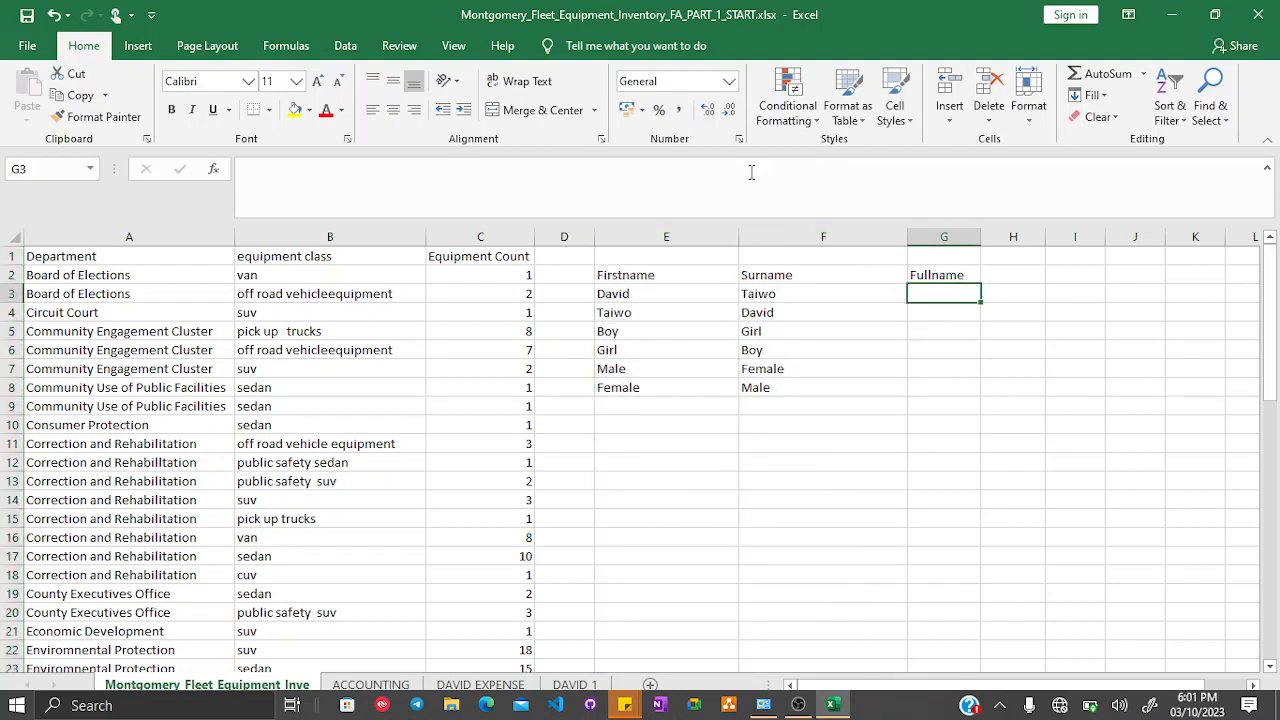
left_click(340, 50)
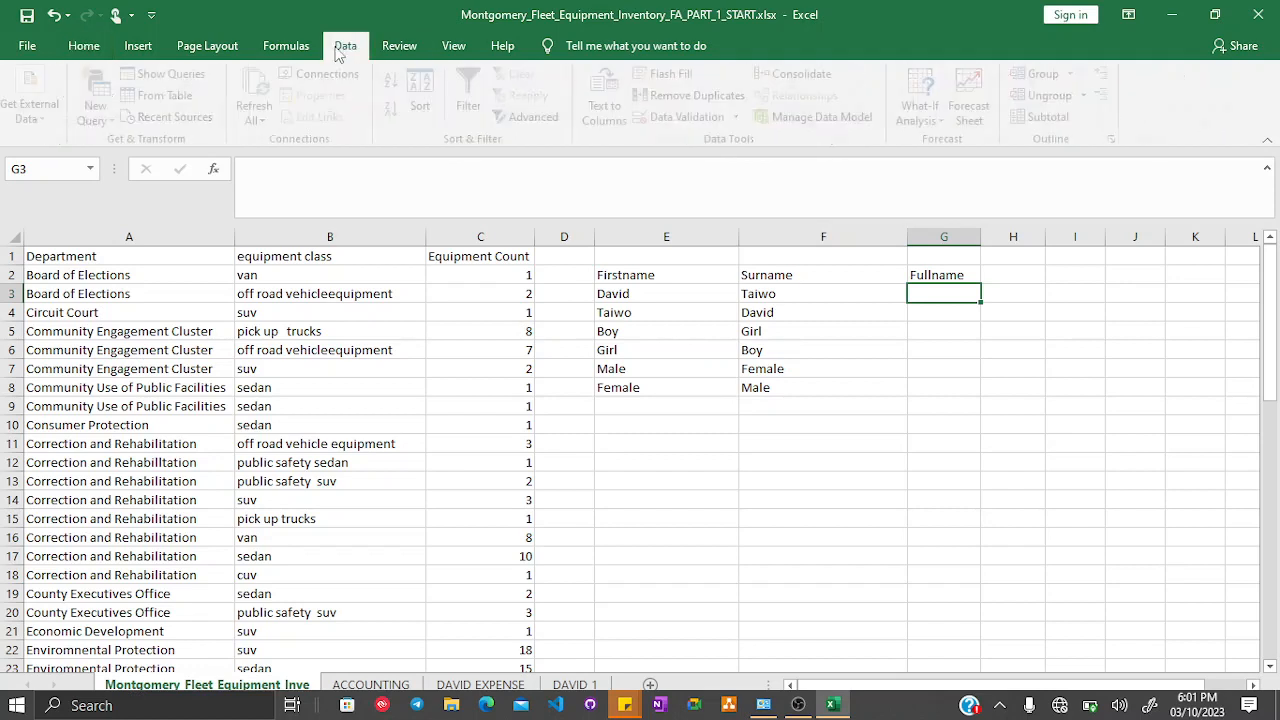
left_click(658, 300)
left_click(756, 296)
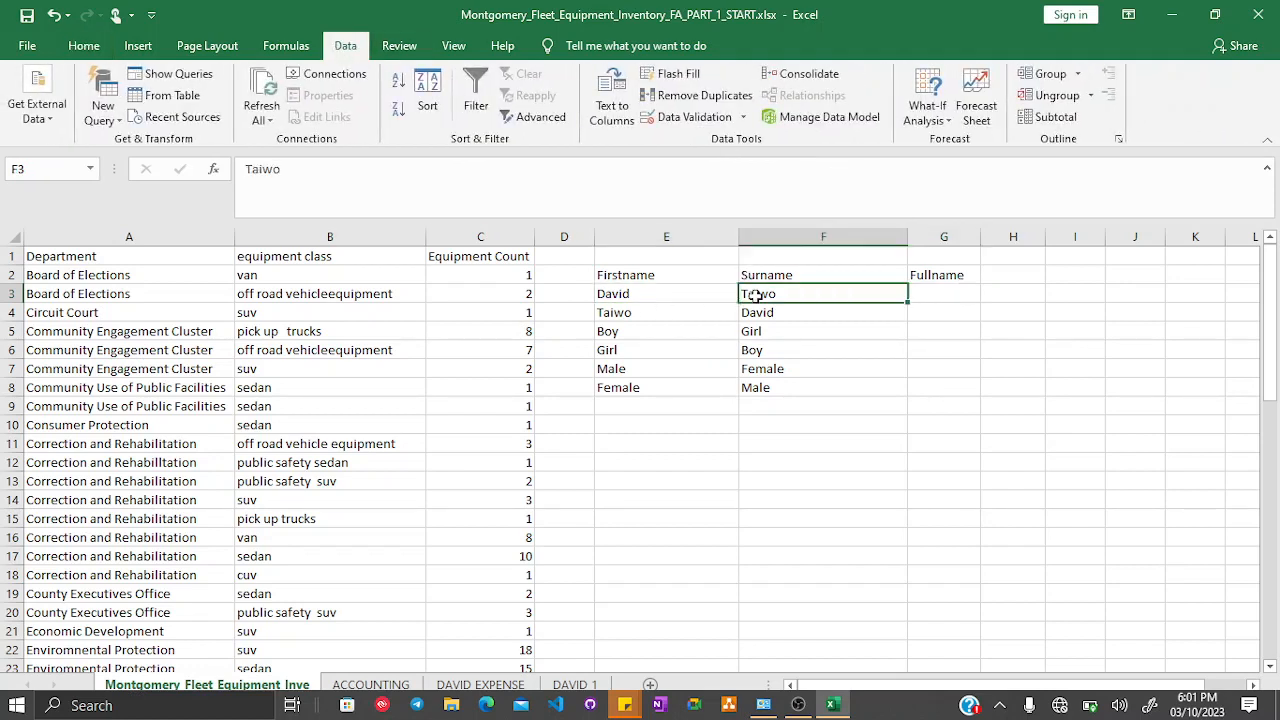
left_click(945, 296)
type("Dav")
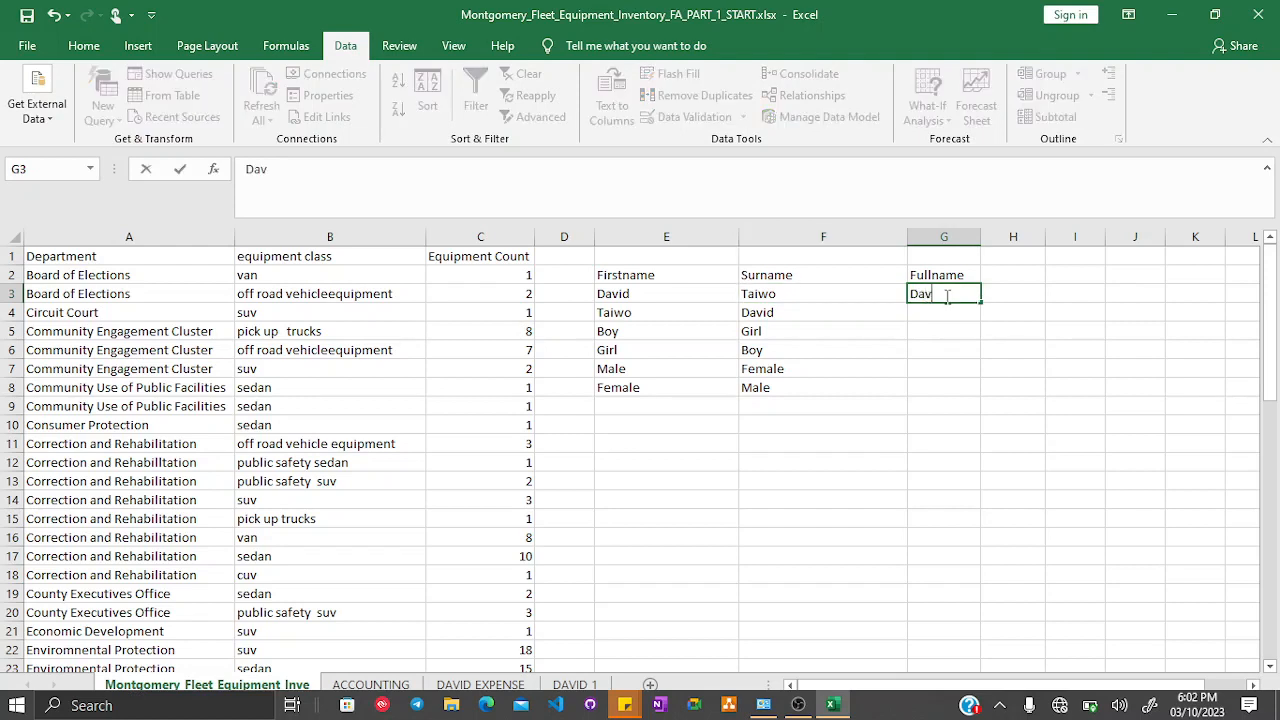
key("BackSpace")
key("BackSpace")
key("BackSpace")
key("Escape")
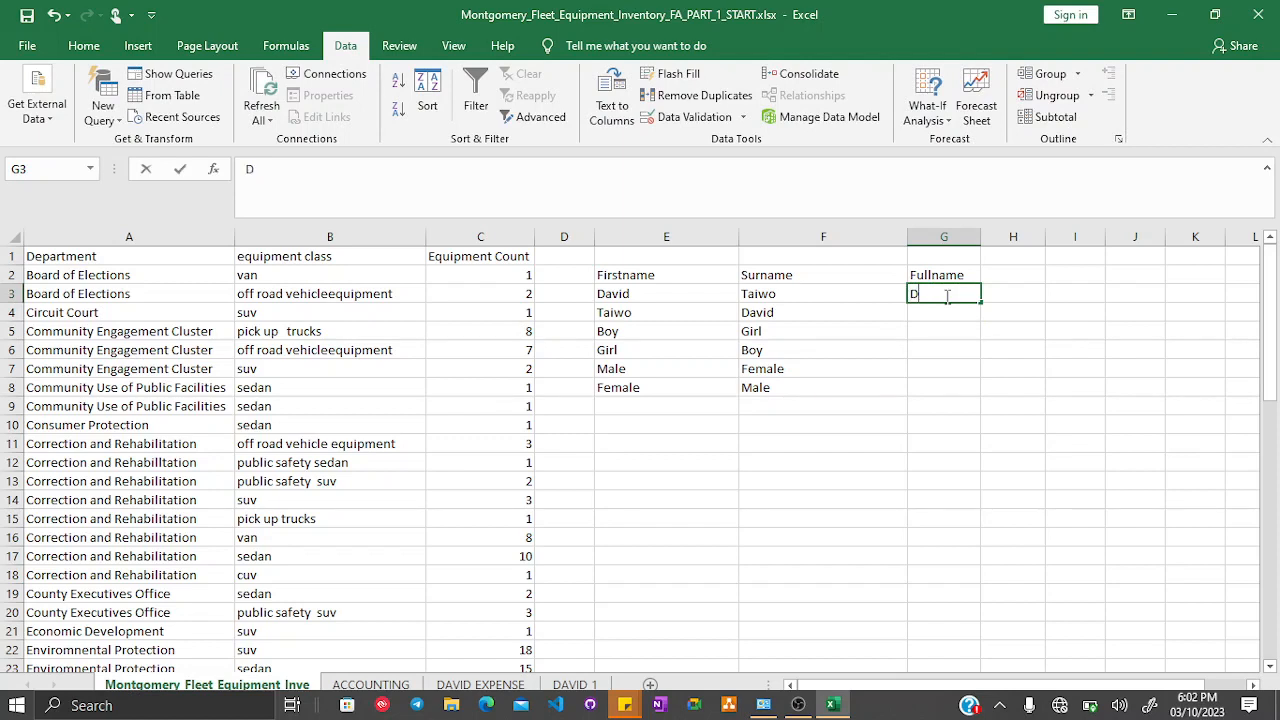
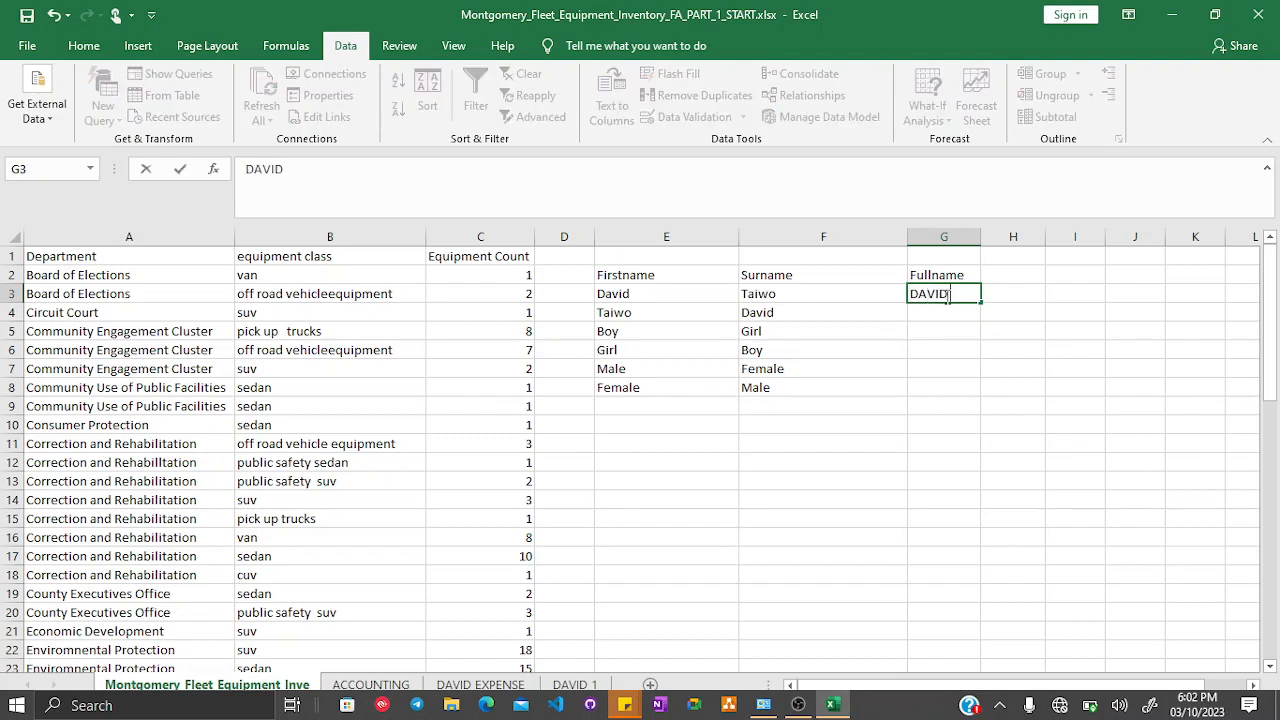
key("Return")
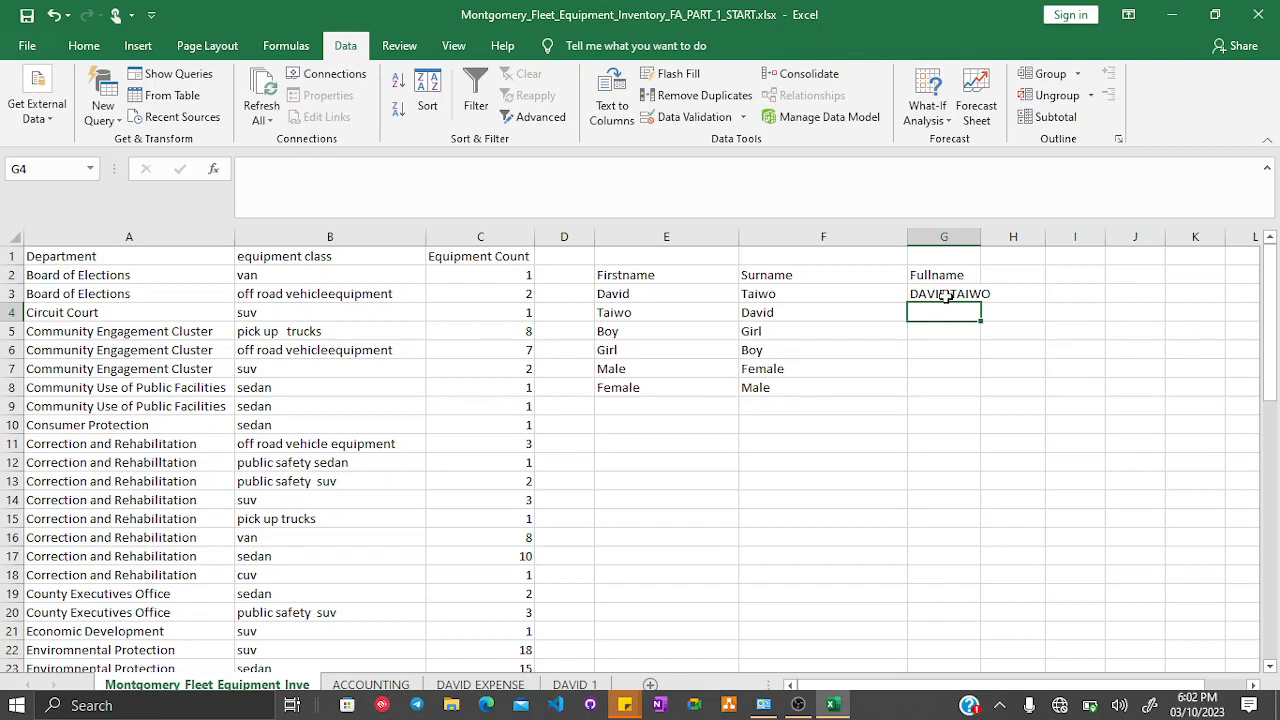
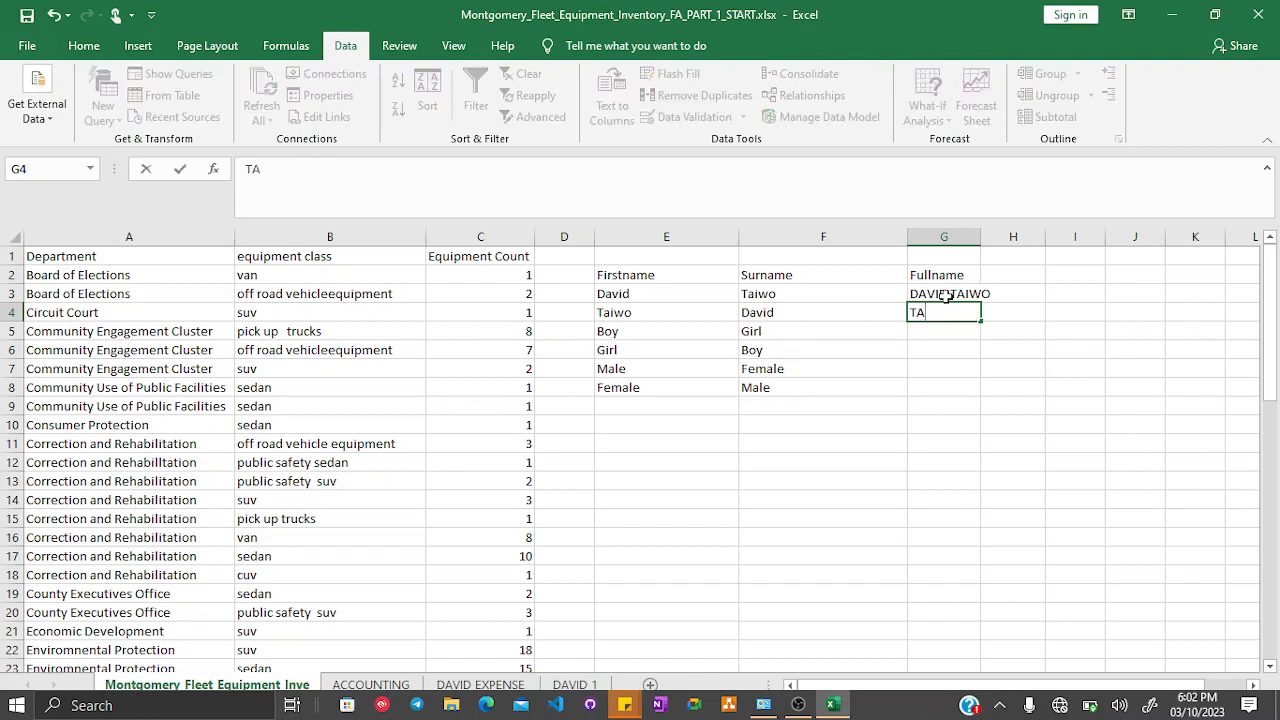
key("Return")
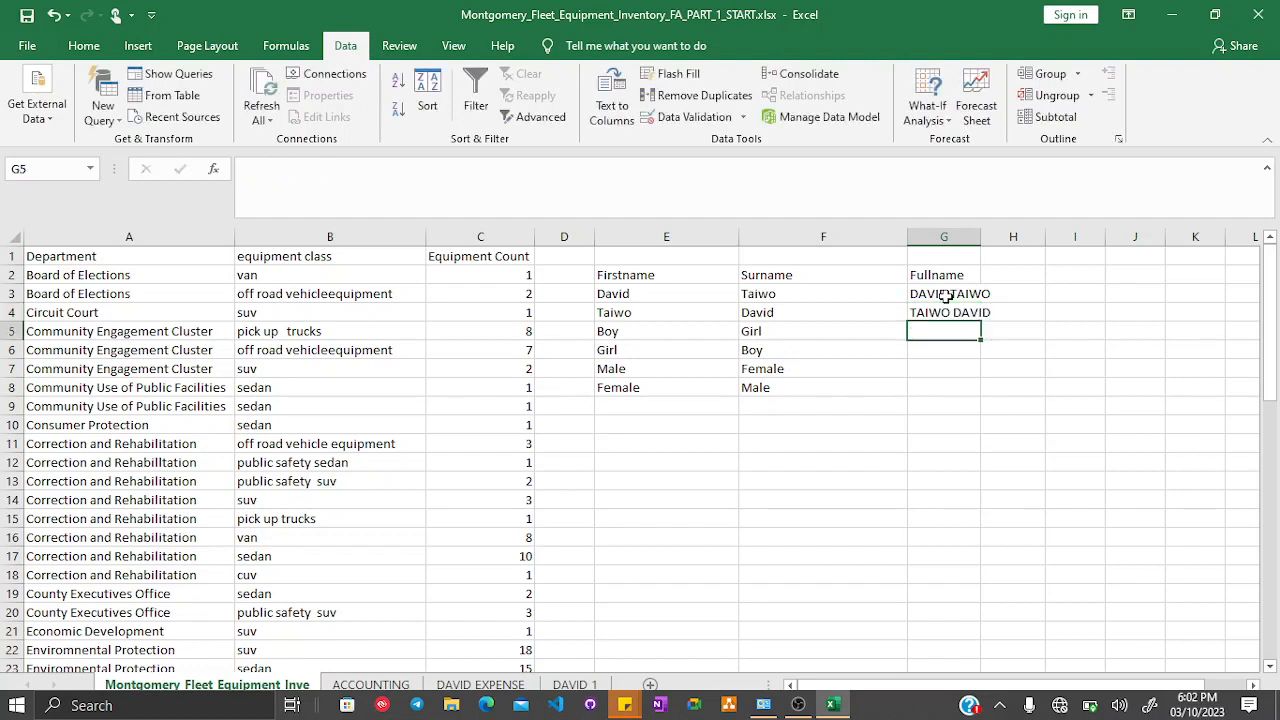
type("BOY")
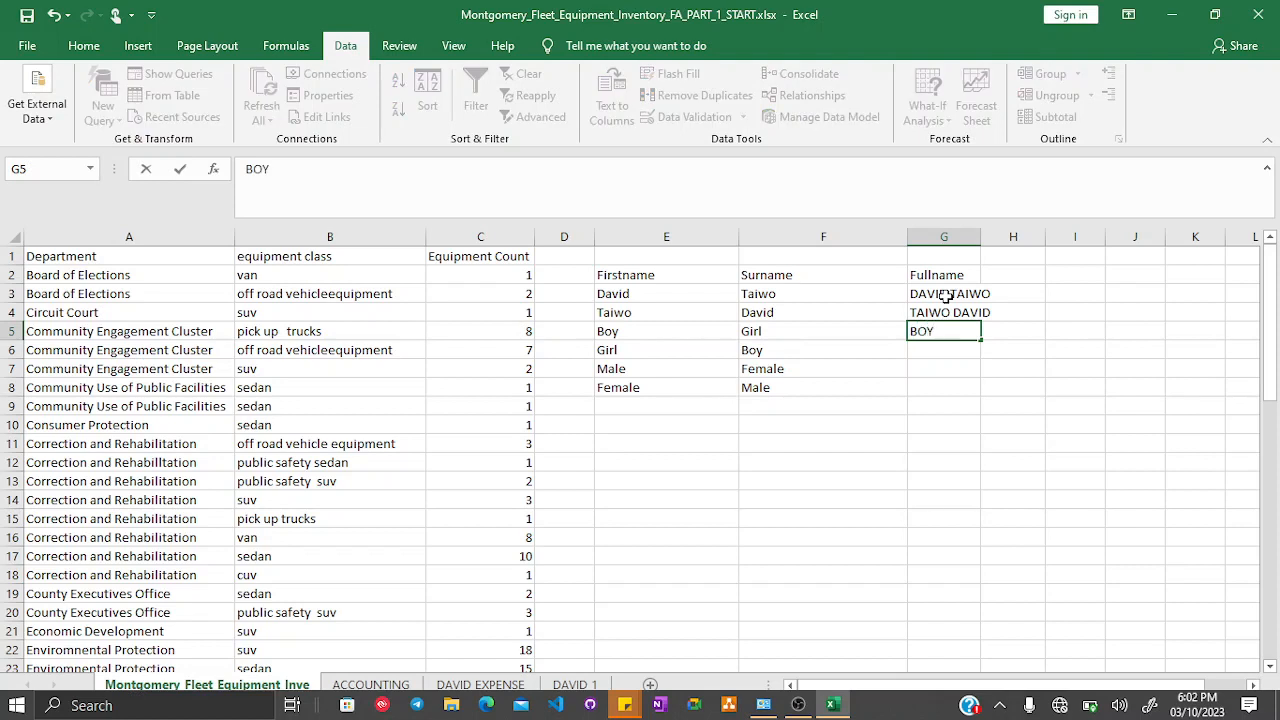
key("Return")
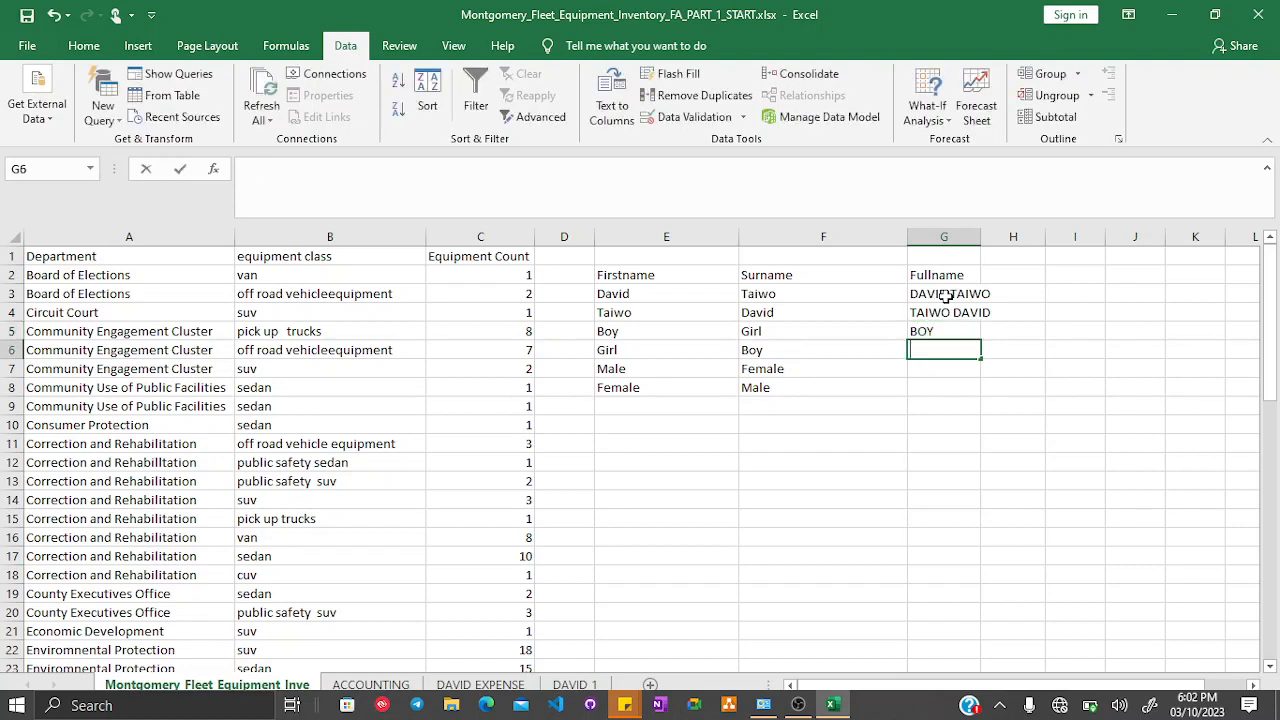
- Clear the typed entries from G3:G5
key("Up")
key("Up")
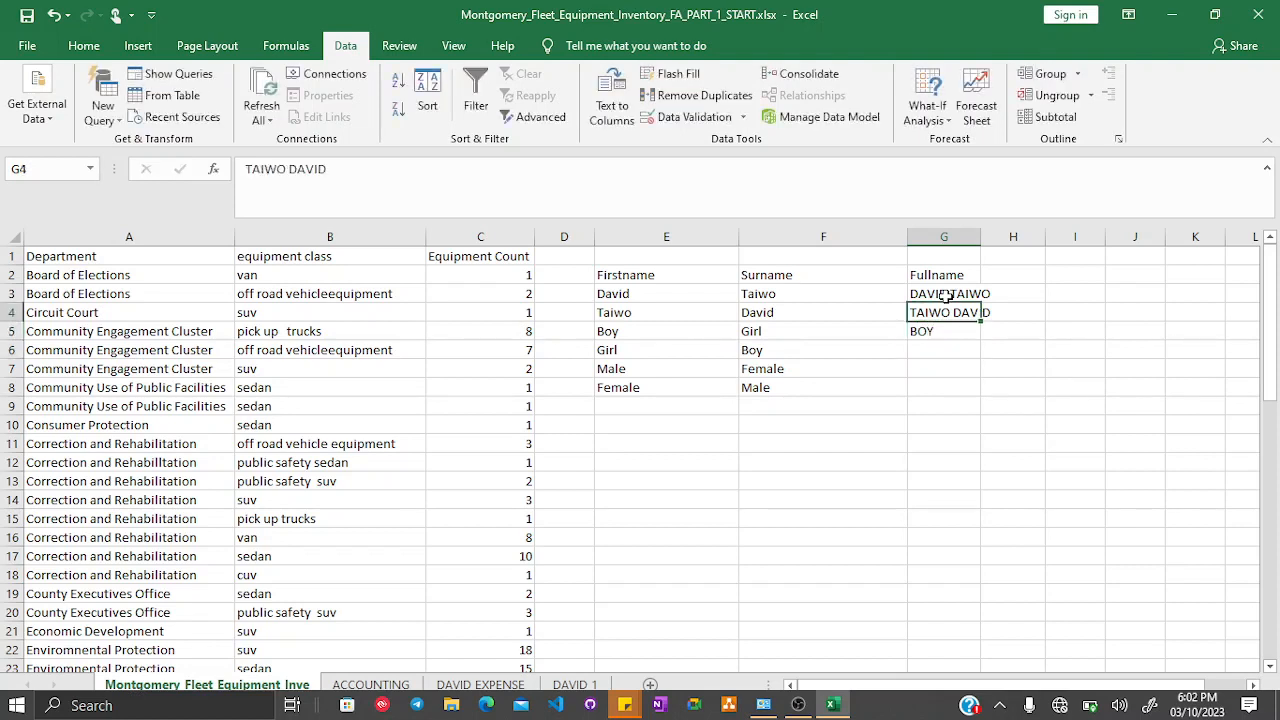
key("shift+Down")
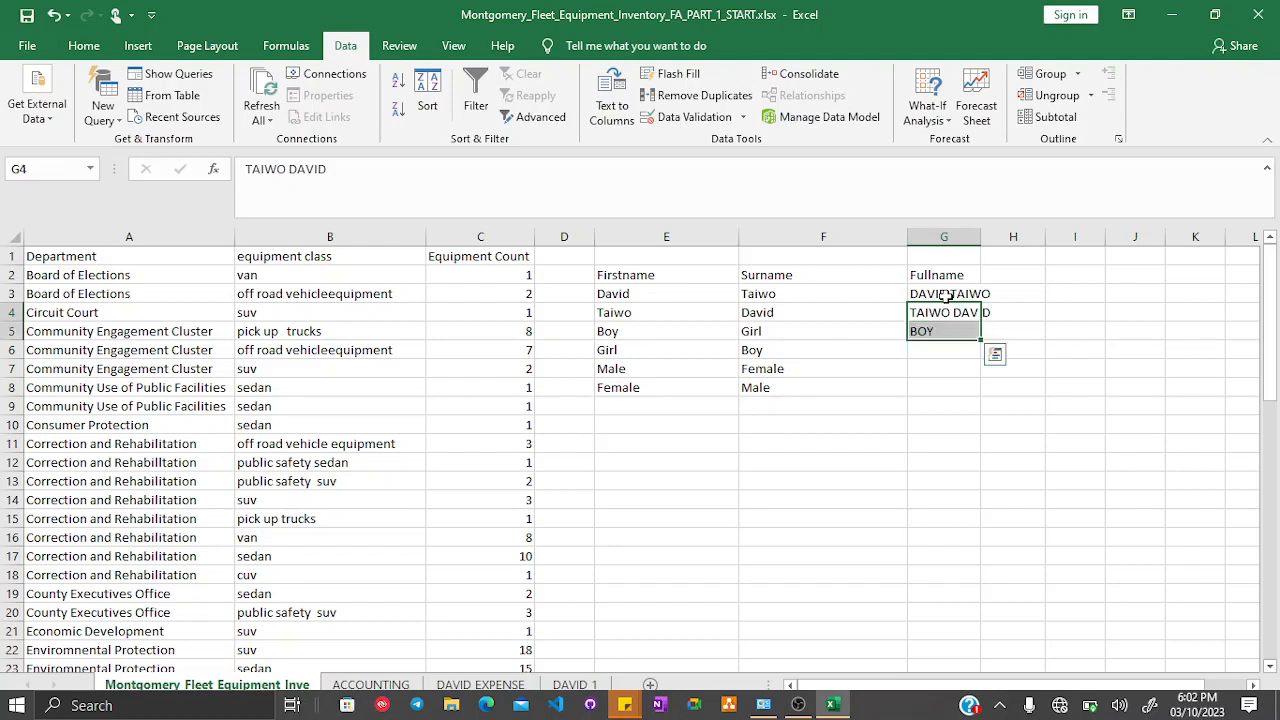
key("Up")
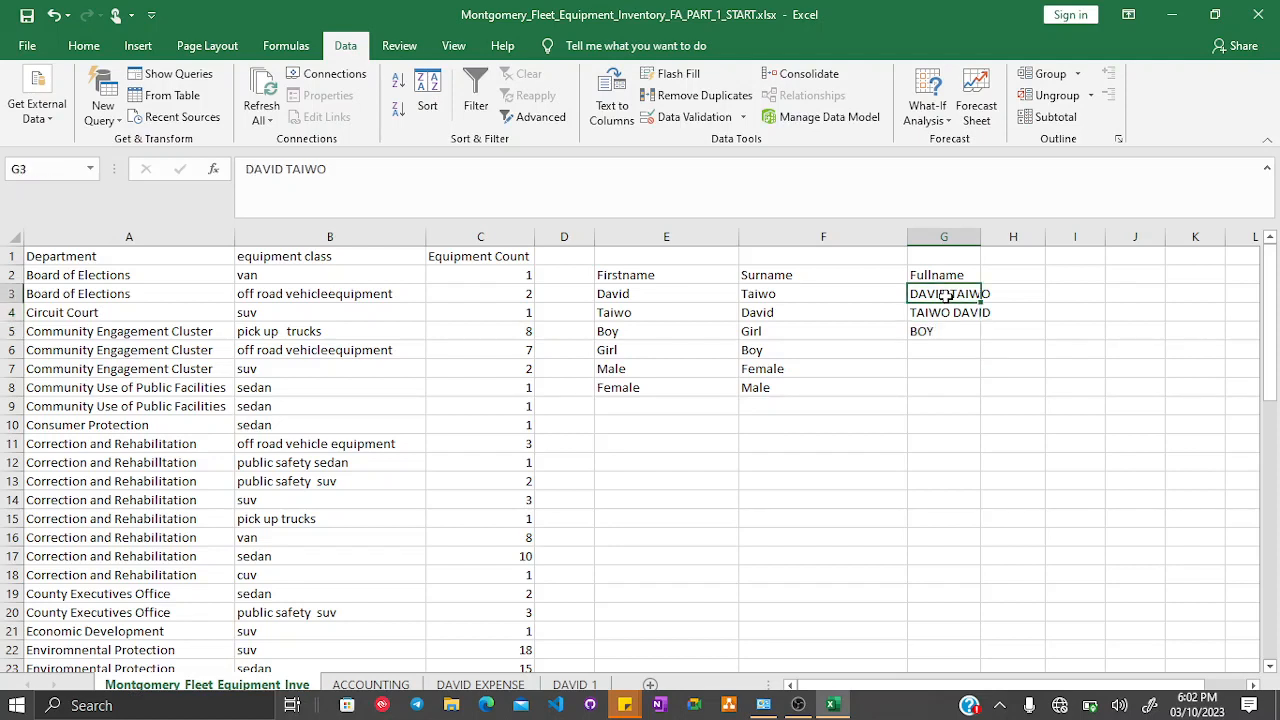
key("shift+Down")
key("shift+Down")
key("Delete")
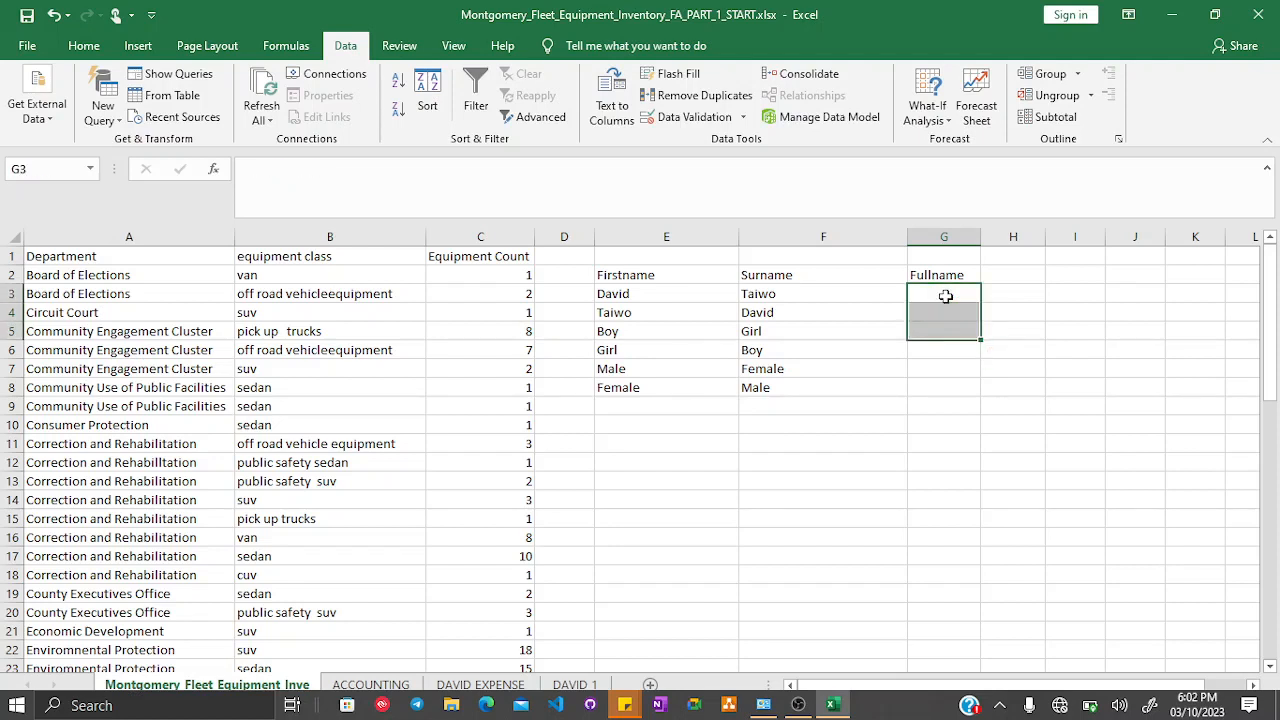
left_click(945, 296)
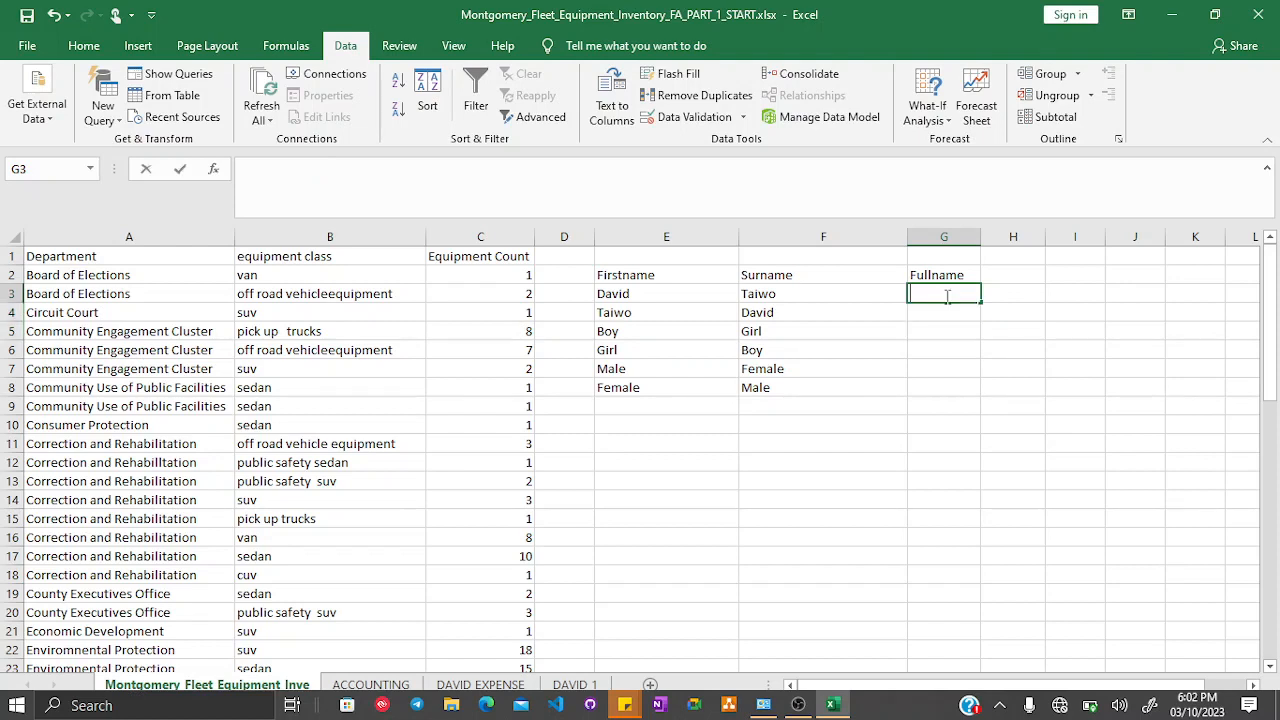
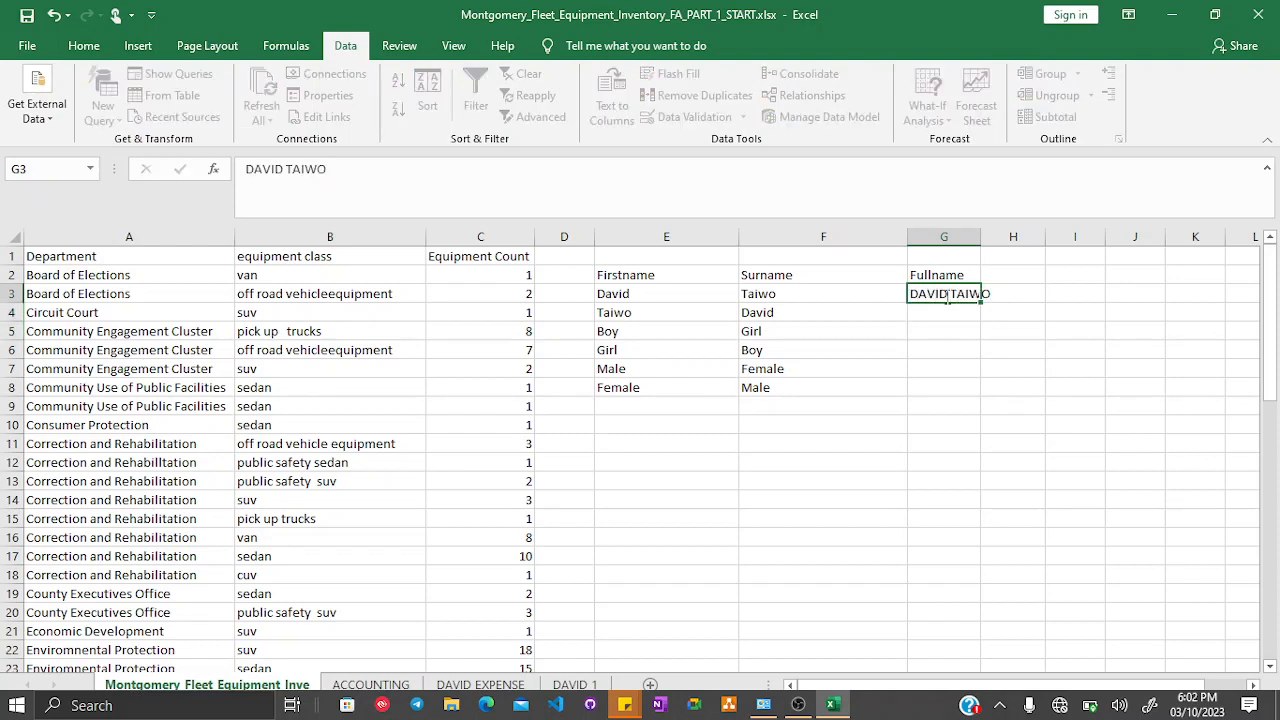
key("Return")
left_click_drag(982, 242, 996, 240)
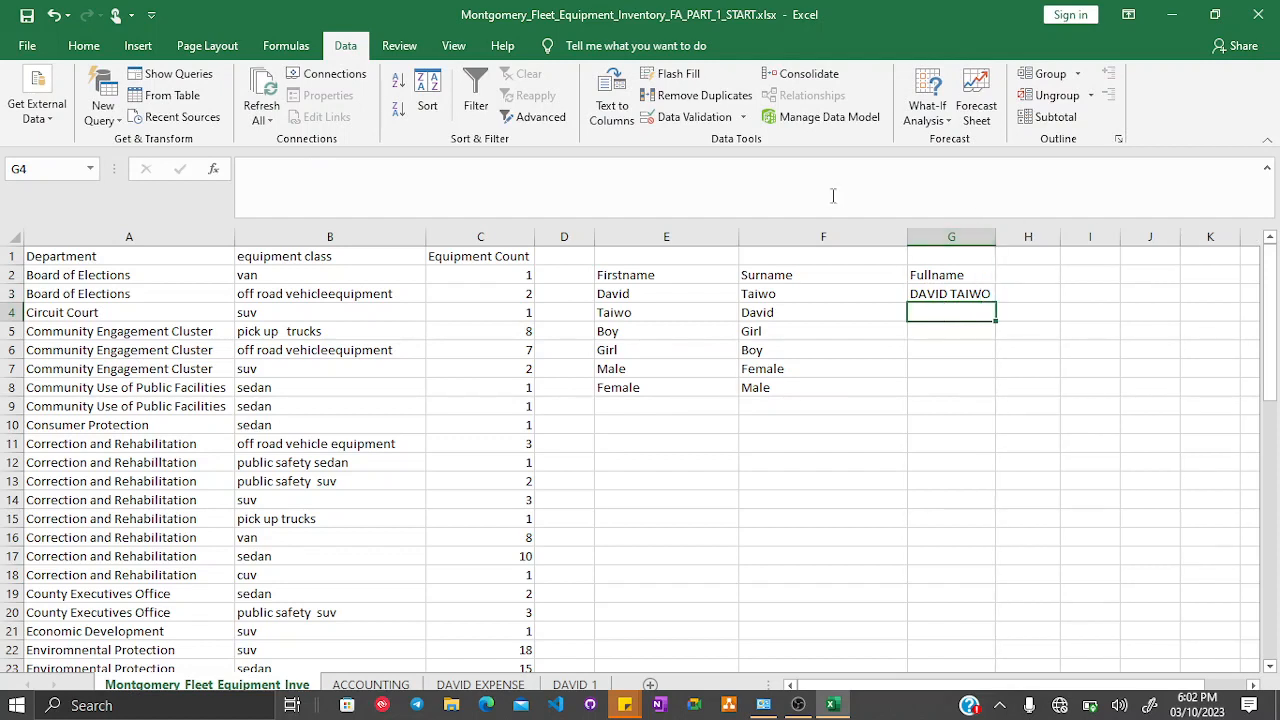
- Try Flash Fill on column G twice from the single example, dismissing its message each time
left_click(692, 80)
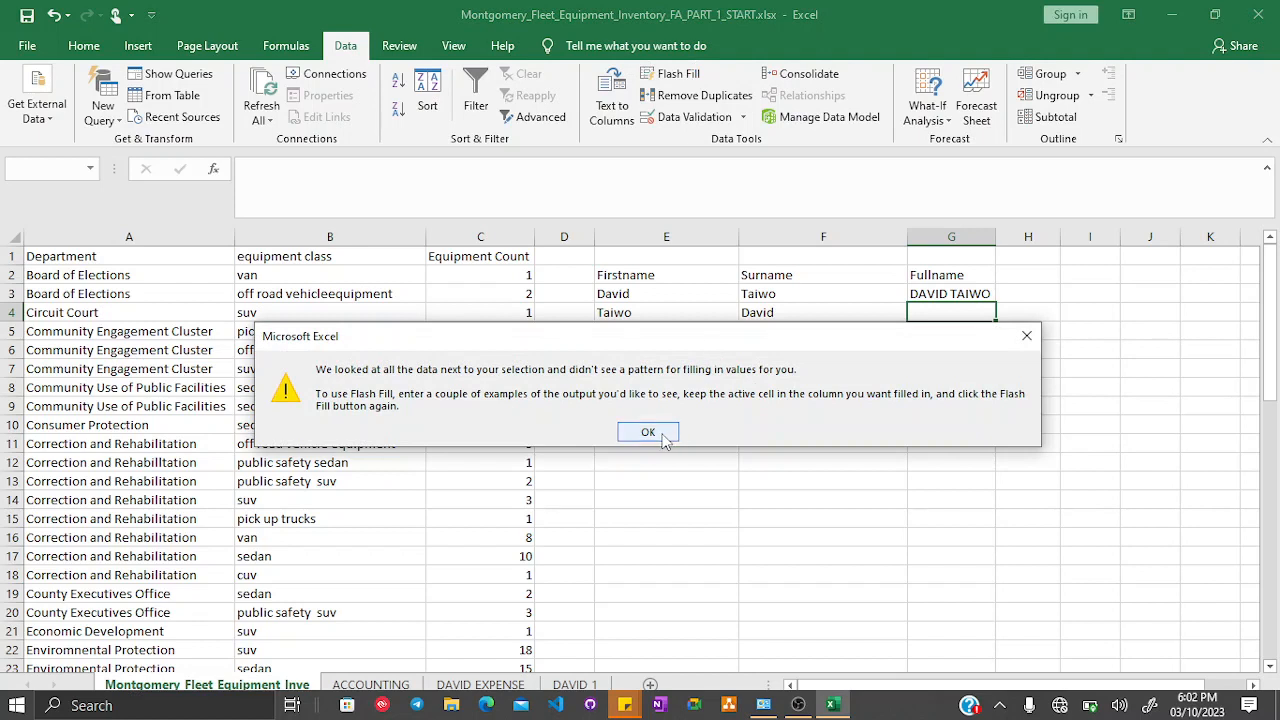
left_click(648, 432)
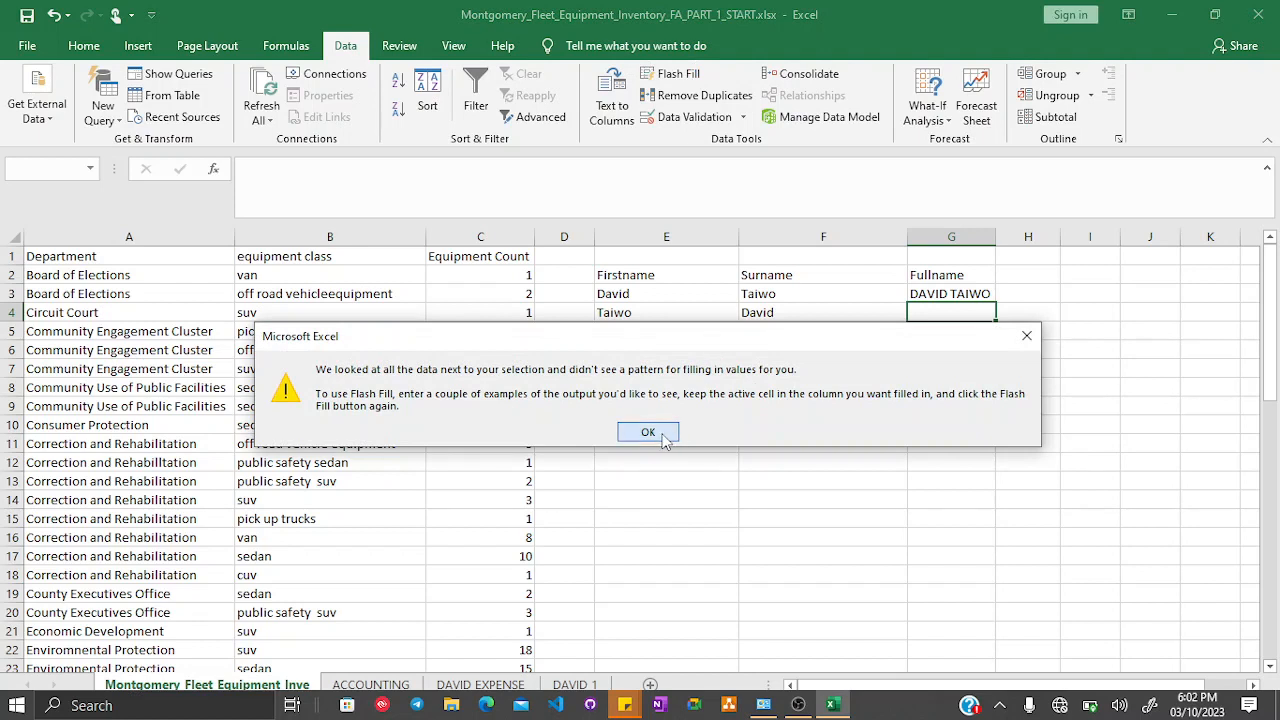
left_click(972, 295)
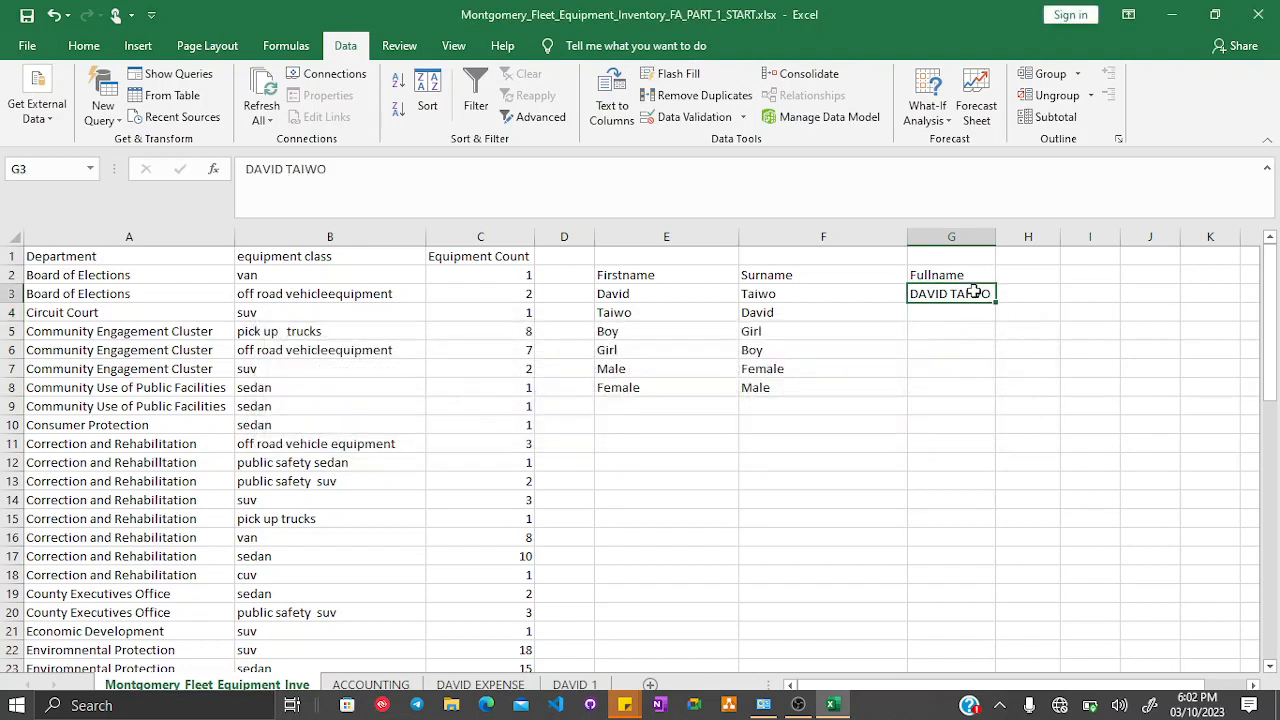
left_click(672, 80)
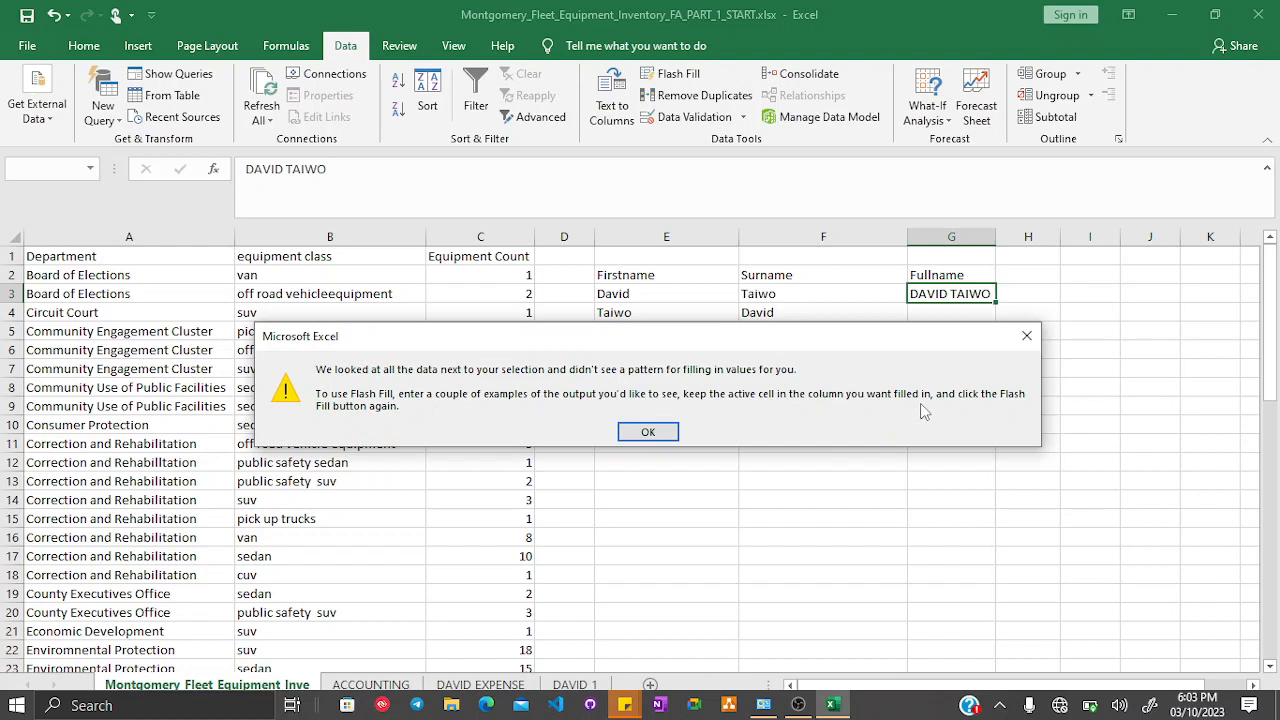
left_click(648, 432)
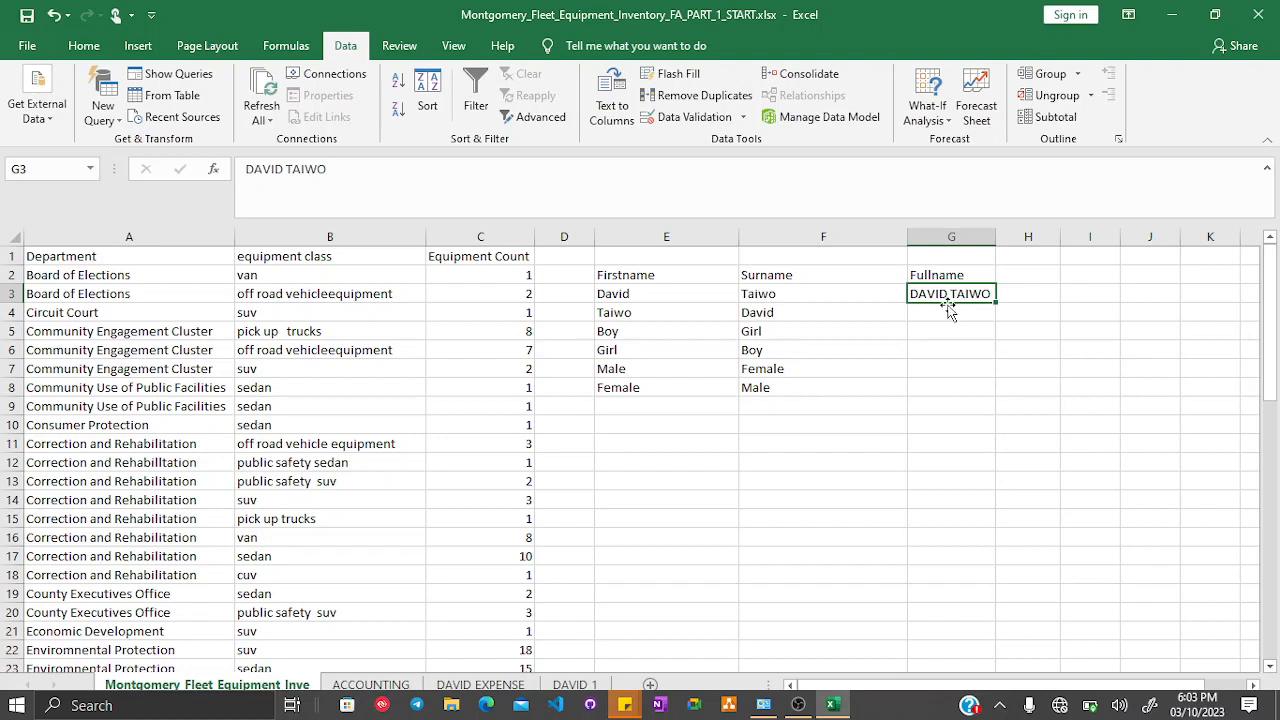
- Clear the example from G3
left_click(944, 313)
left_click(961, 293)
key("BackSpace")
left_click(968, 366)
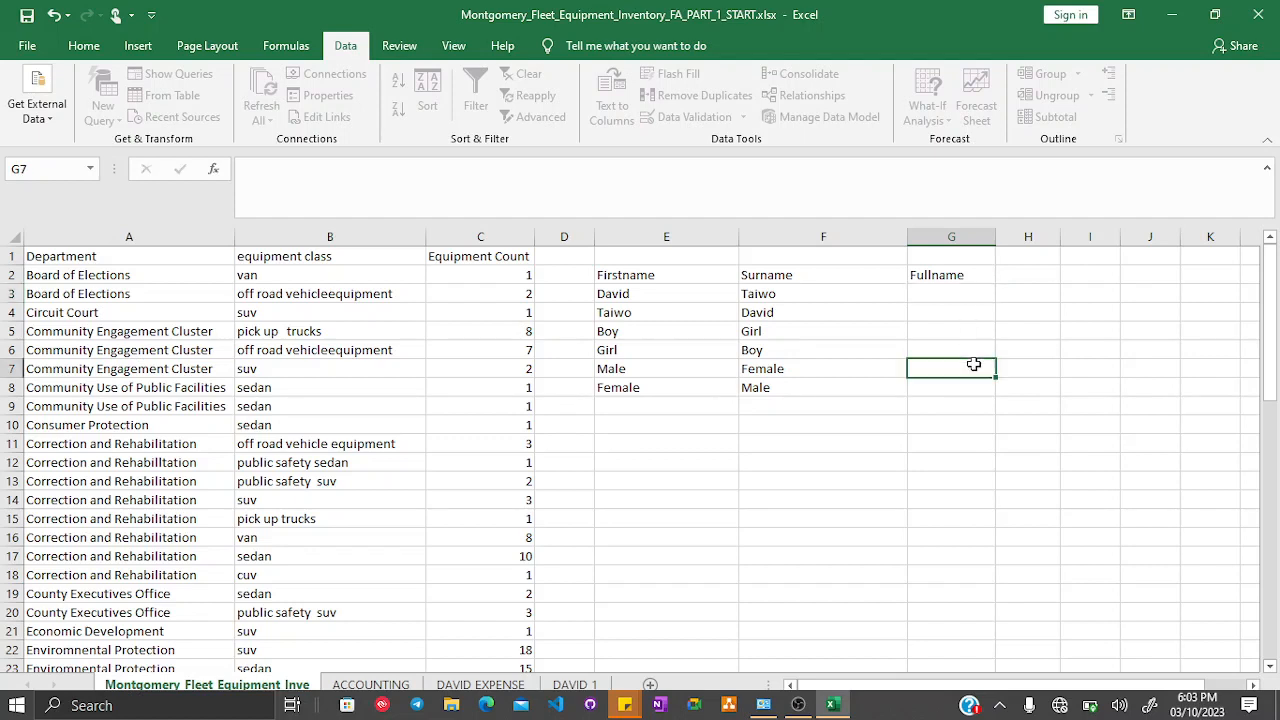
left_click(954, 294)
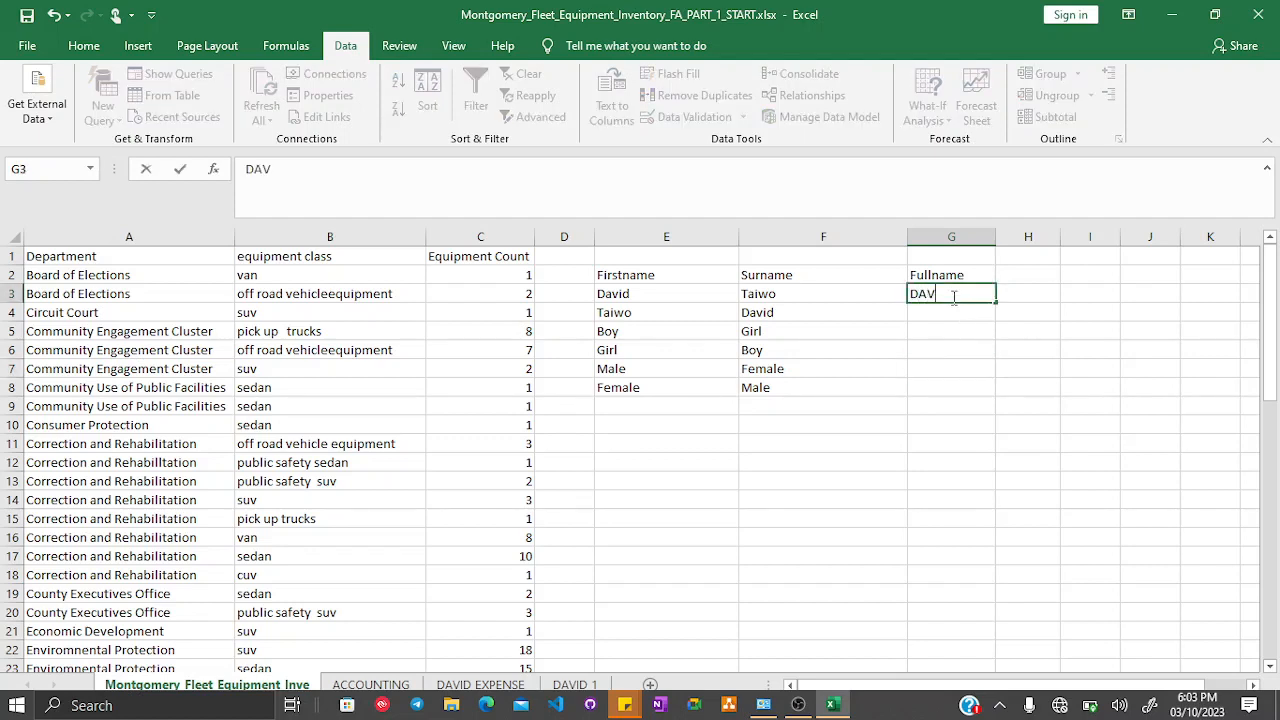
key("Return")
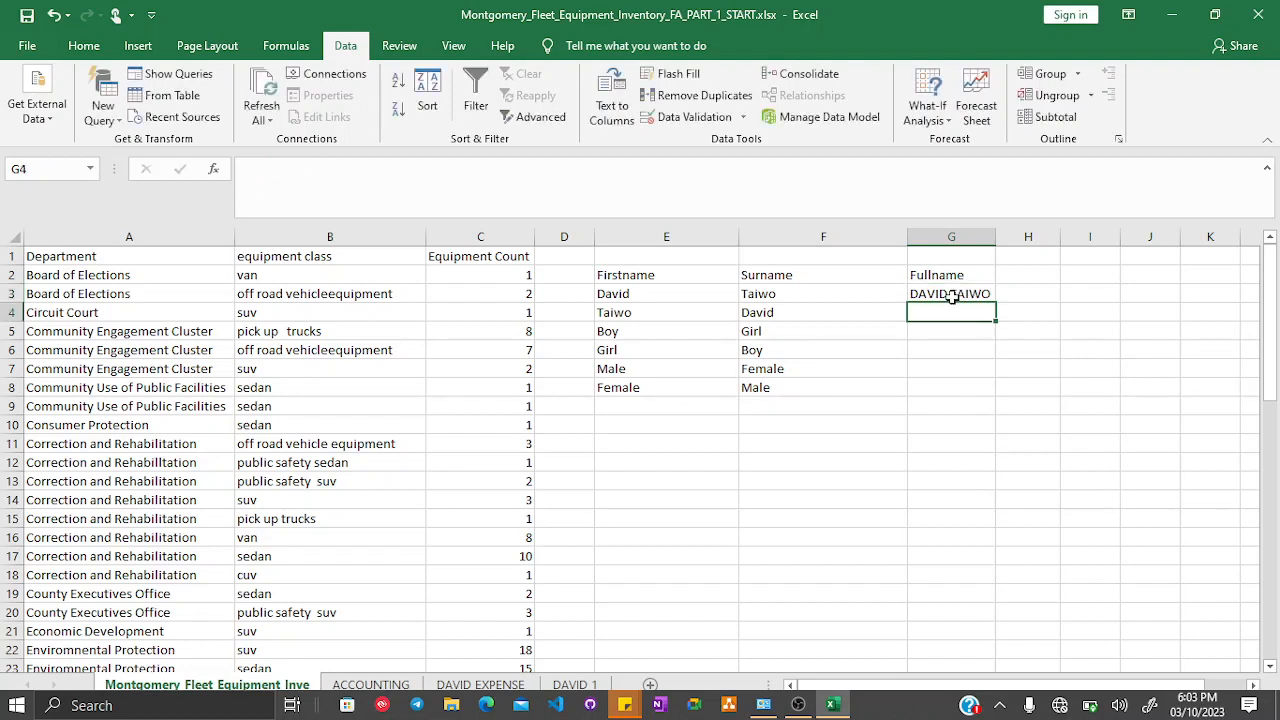
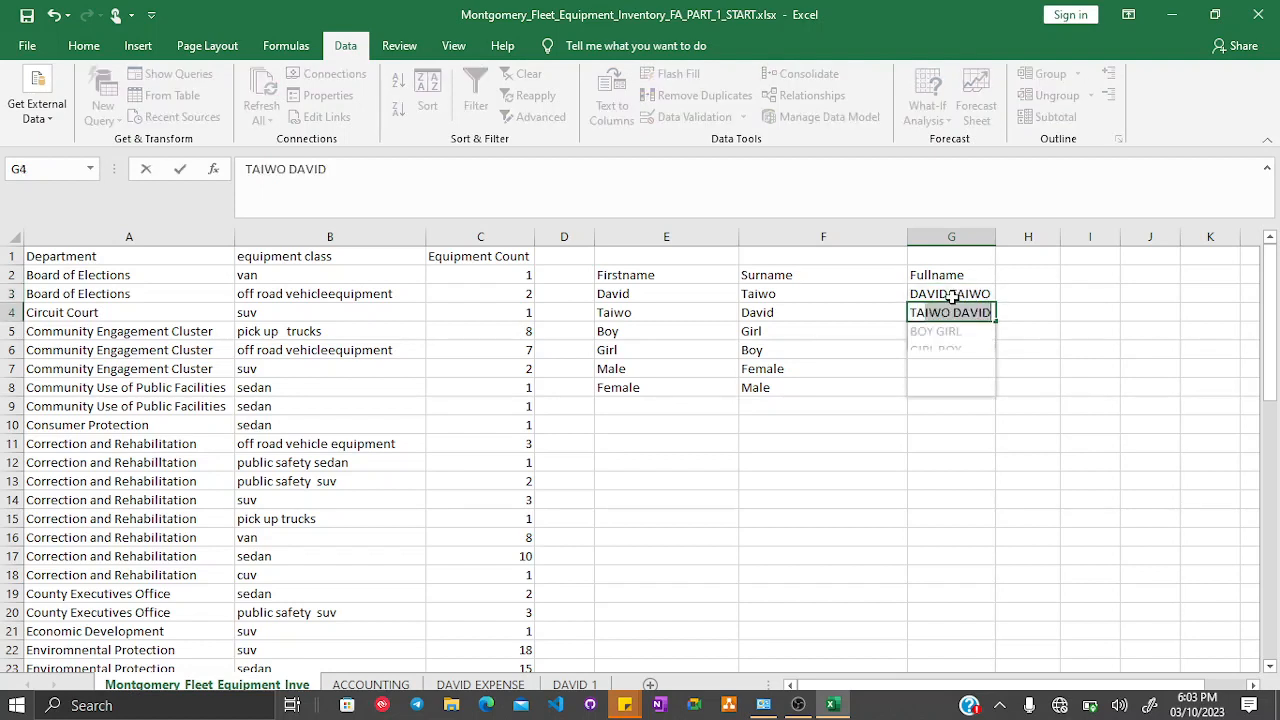
key("Return")
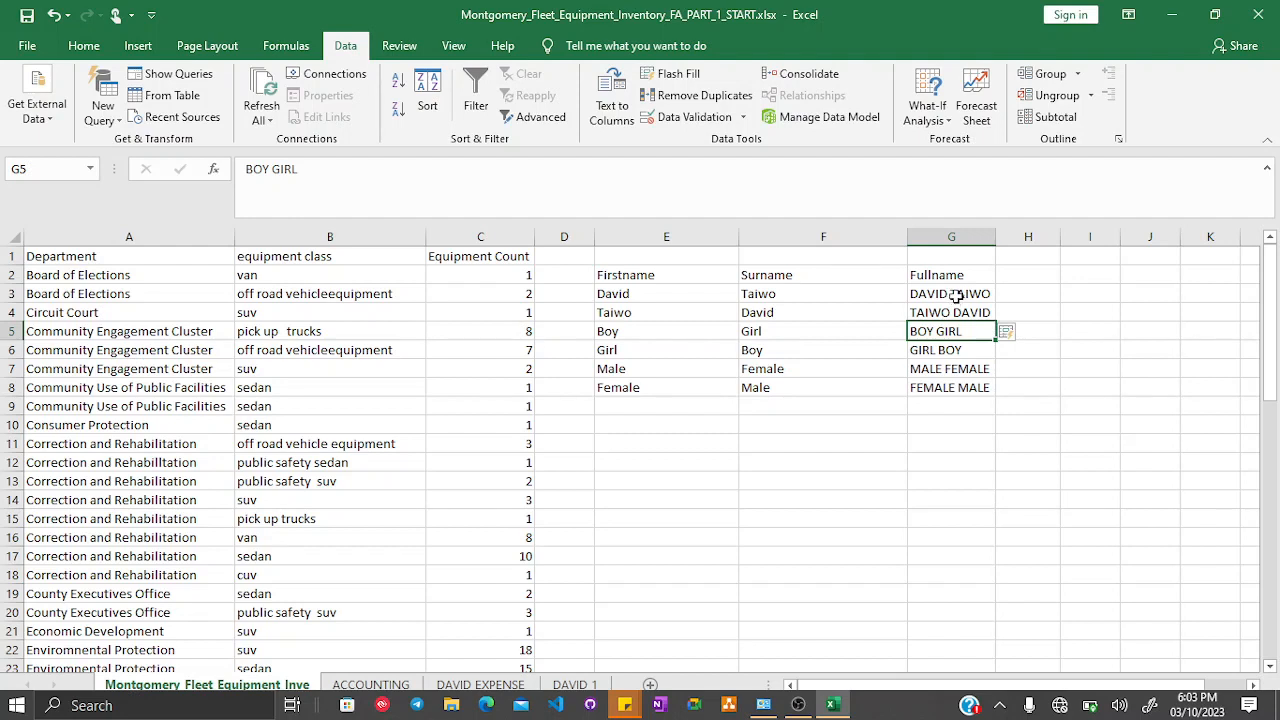
- Clear all full names from G3:G8
left_click_drag(957, 312, 958, 366)
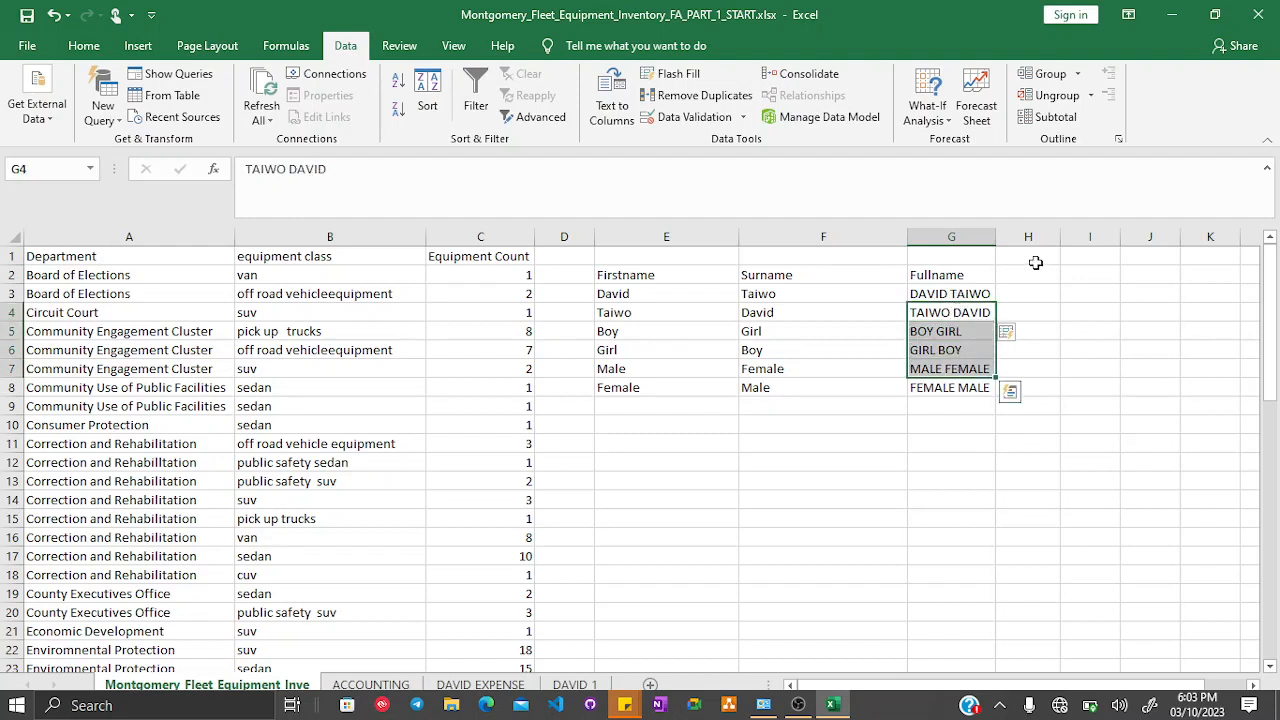
left_click(932, 290)
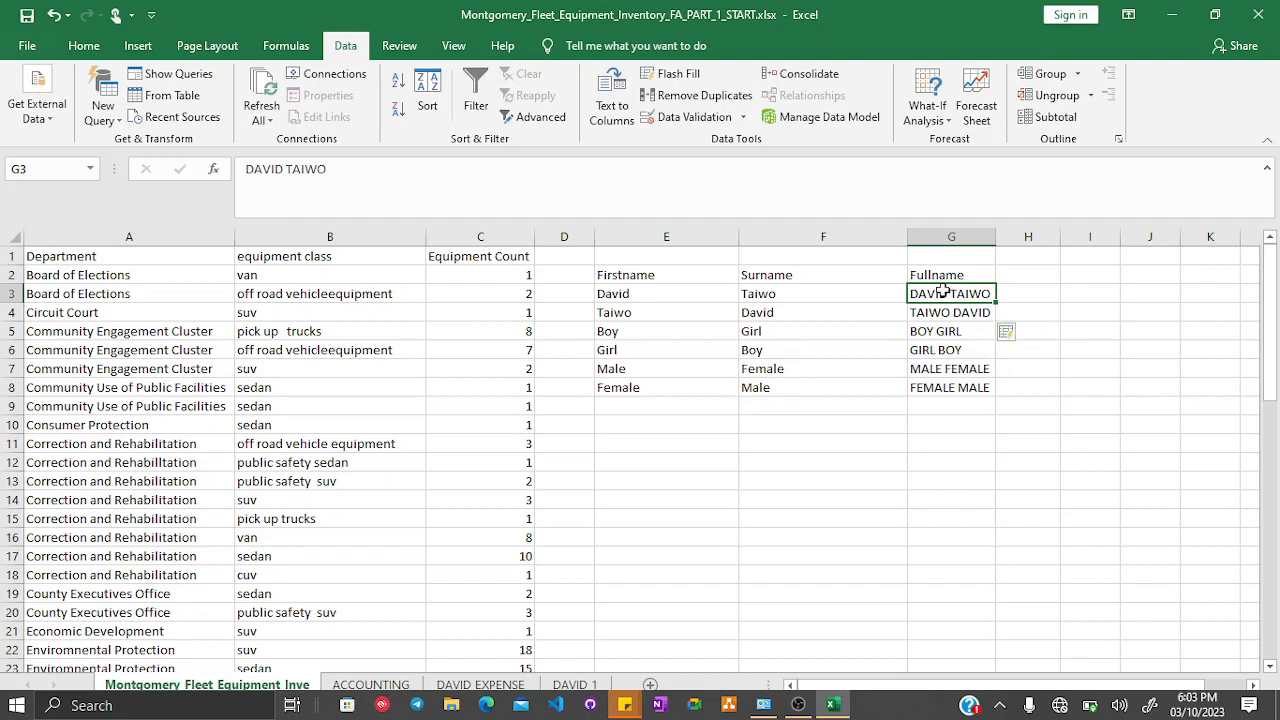
left_click_drag(943, 291, 958, 398)
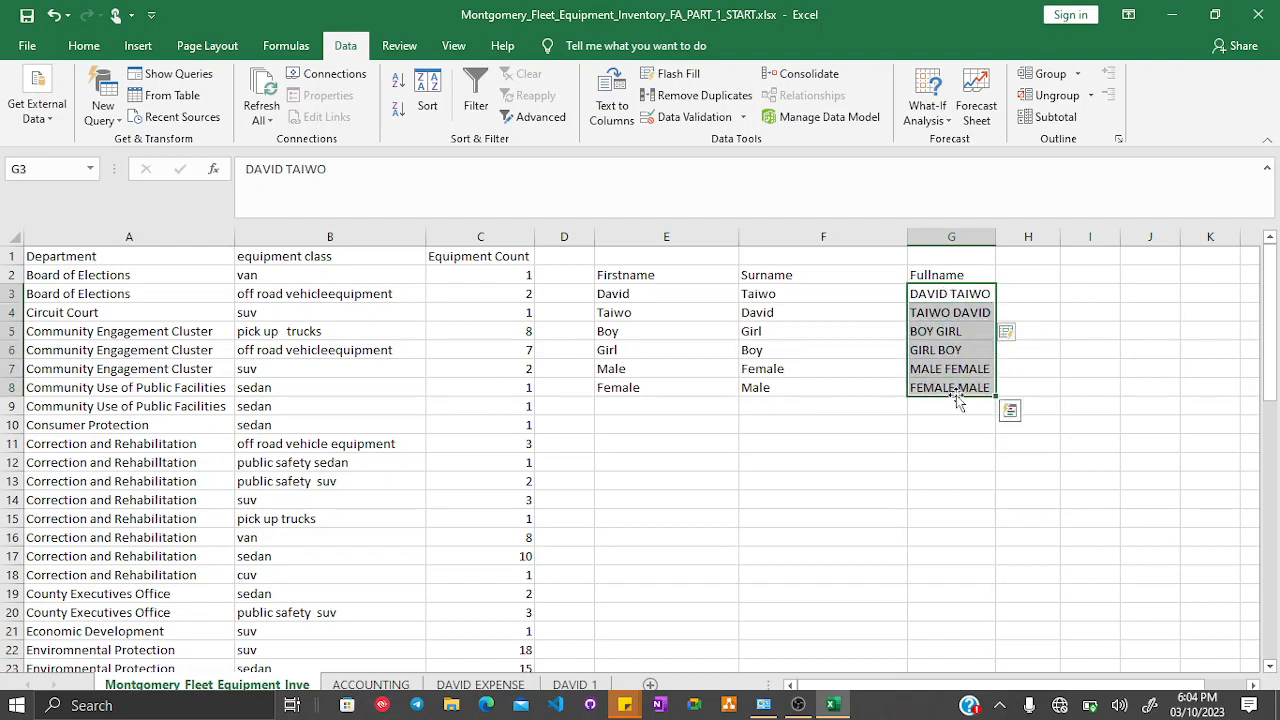
key("Delete")
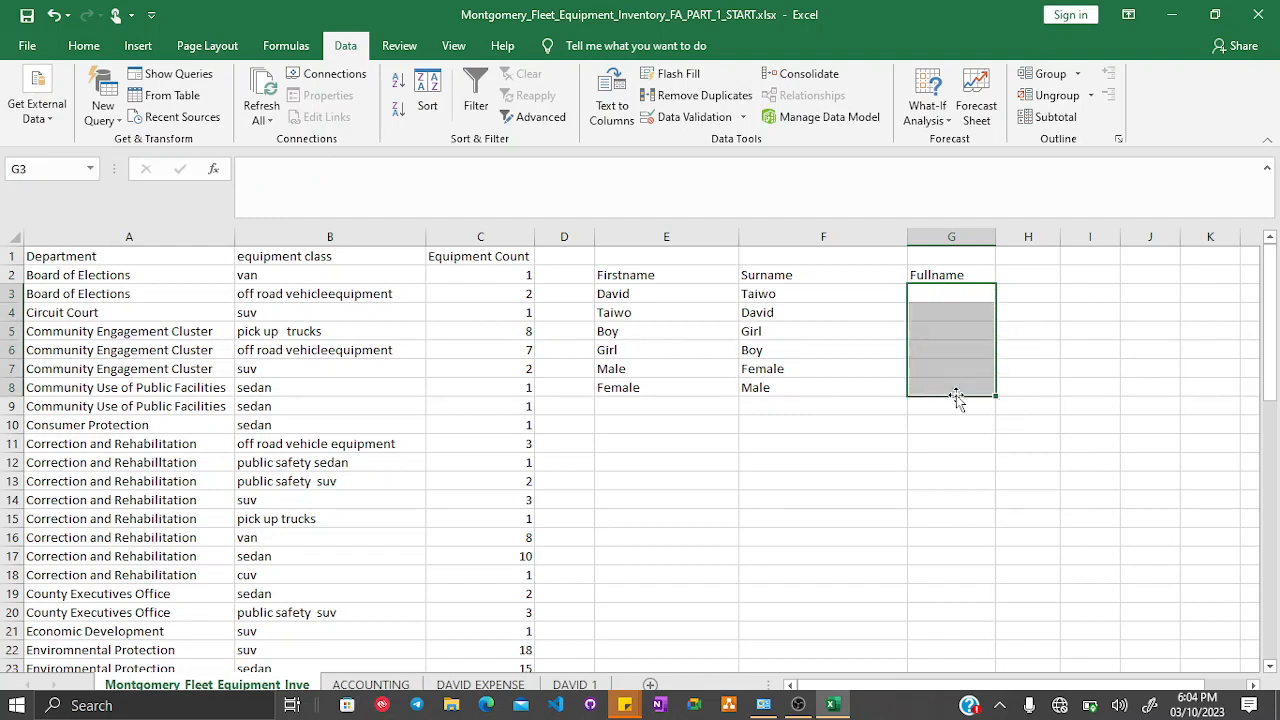
left_click(931, 310)
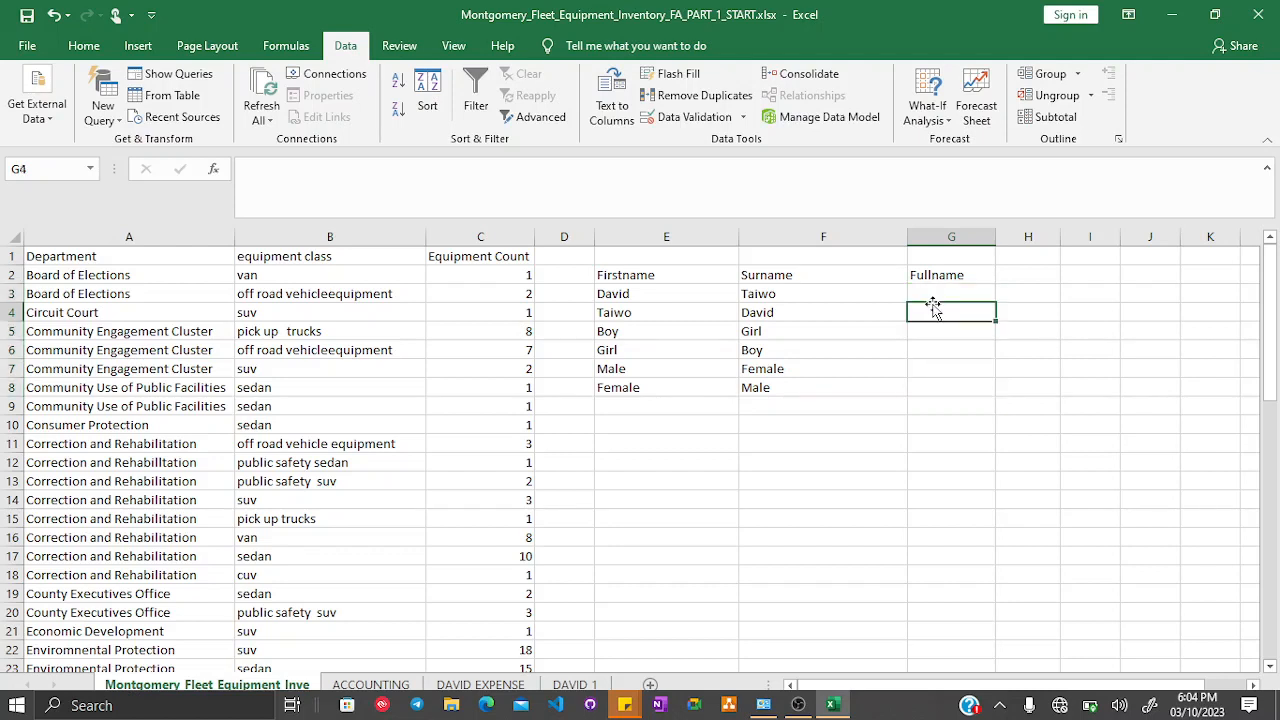
left_click(932, 289)
type("D")
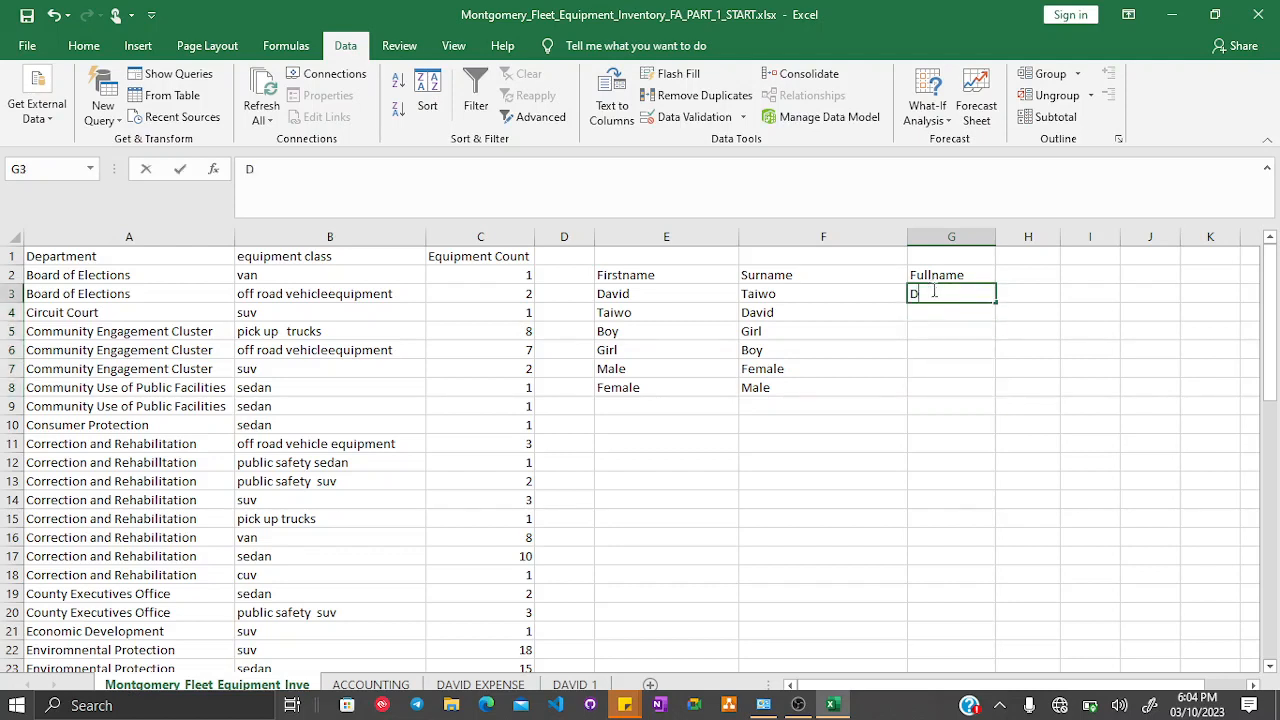
key("BackSpace")
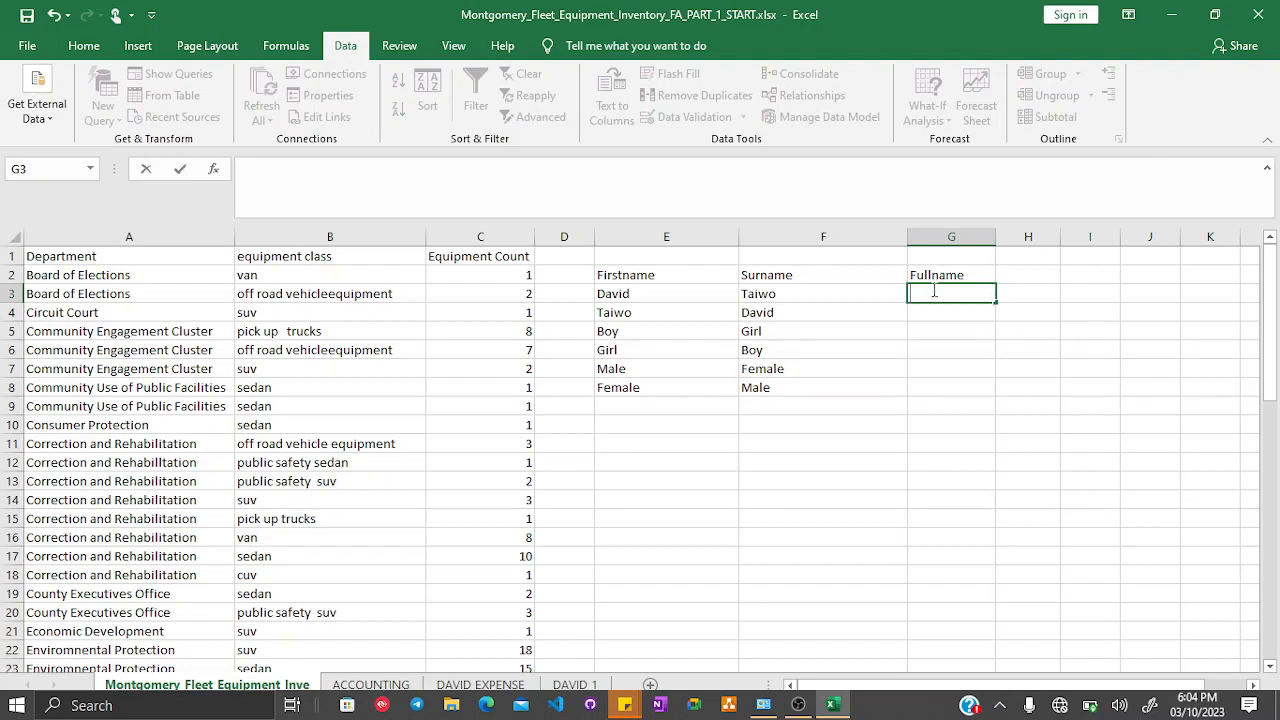
key("Down")
key("Down")
key("Down")
key("Down")
key("Down")
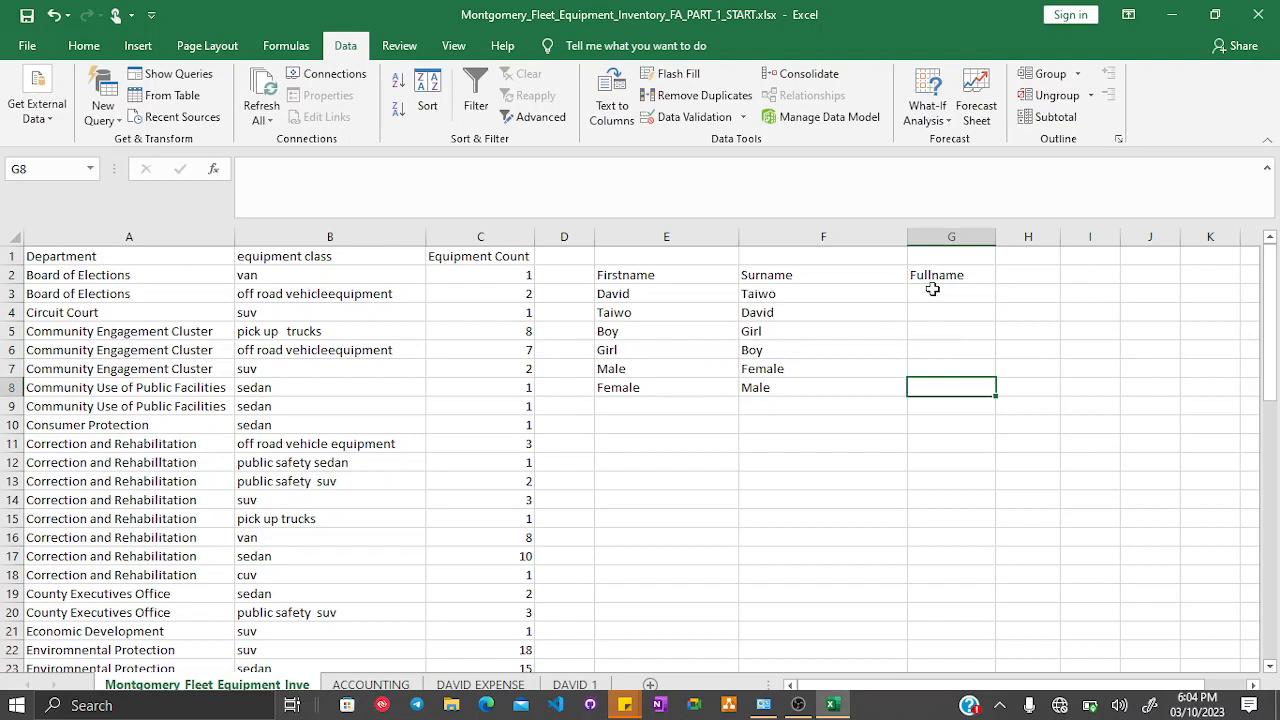
key("Up")
key("Up")
key("Up")
key("Up")
key("Up")
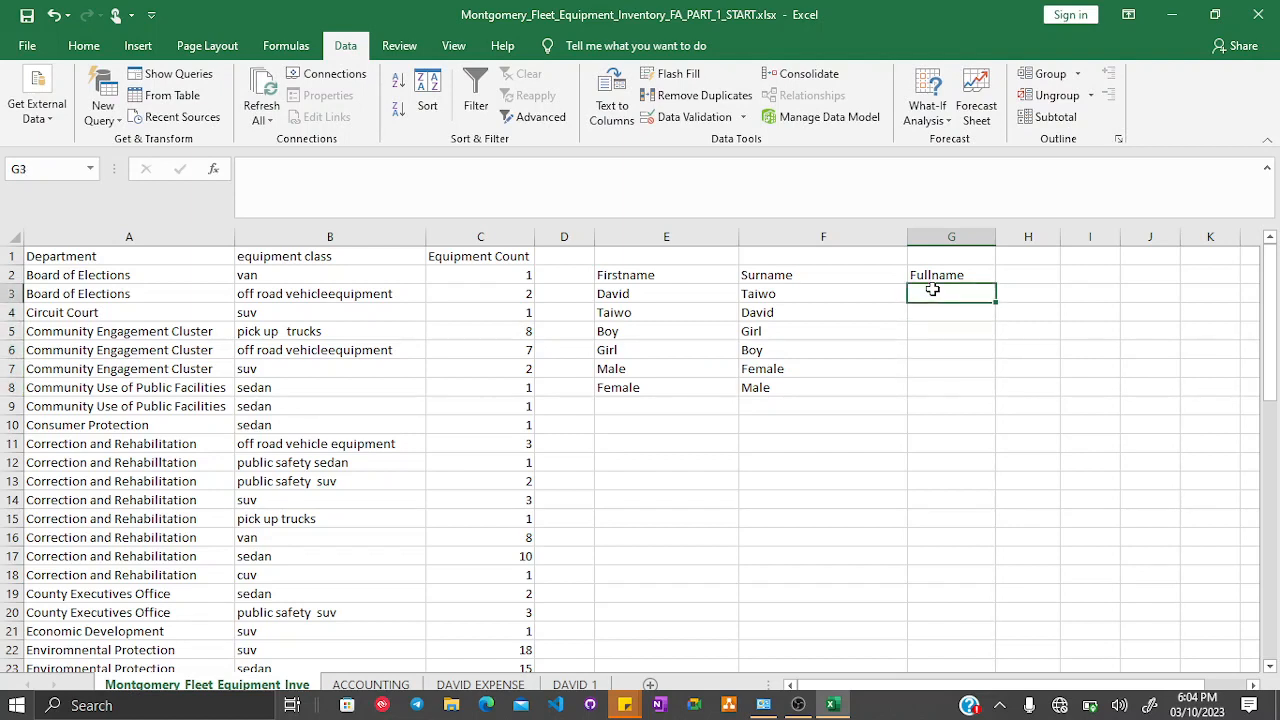
type("D")
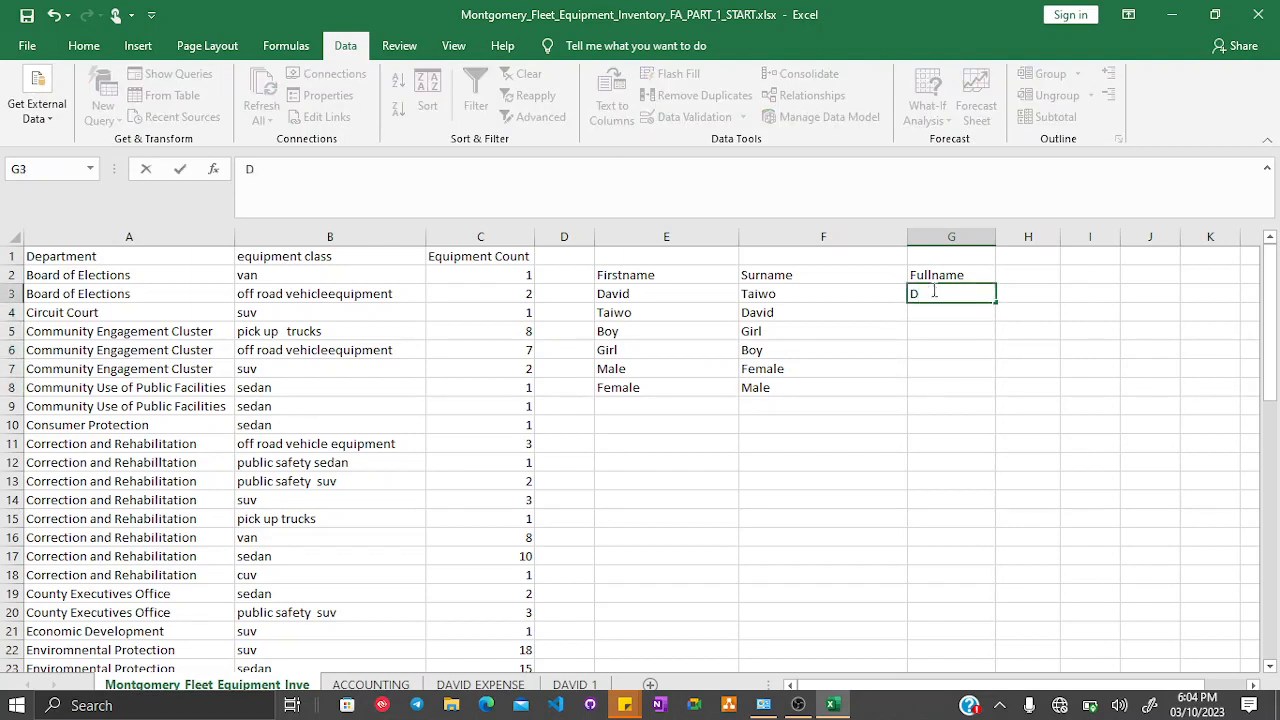
key("Escape")
key("Down")
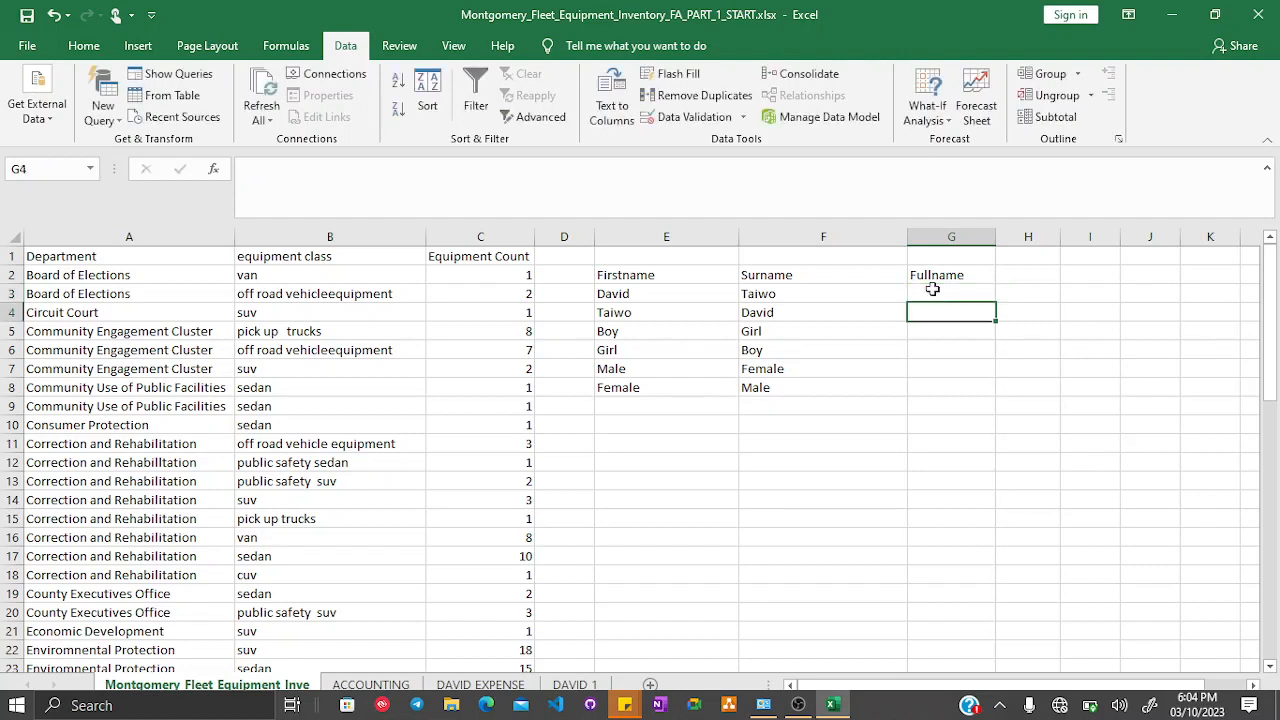
key("Up")
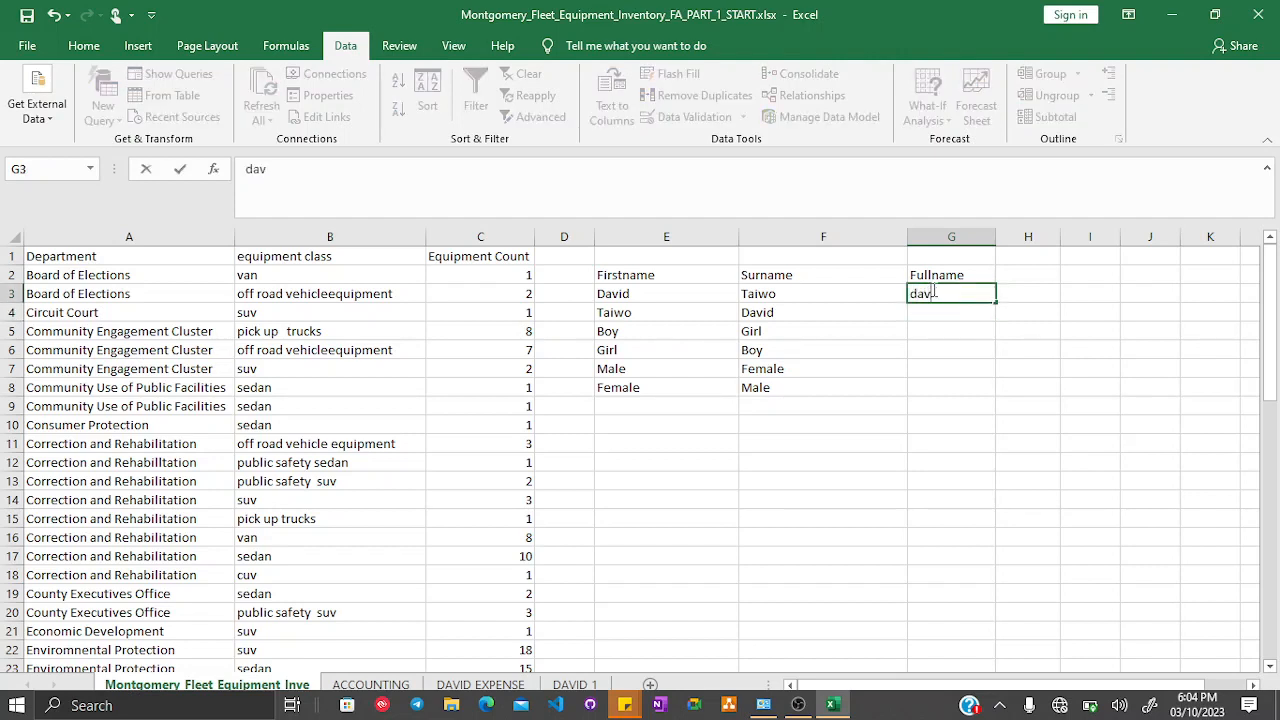
key("Return")
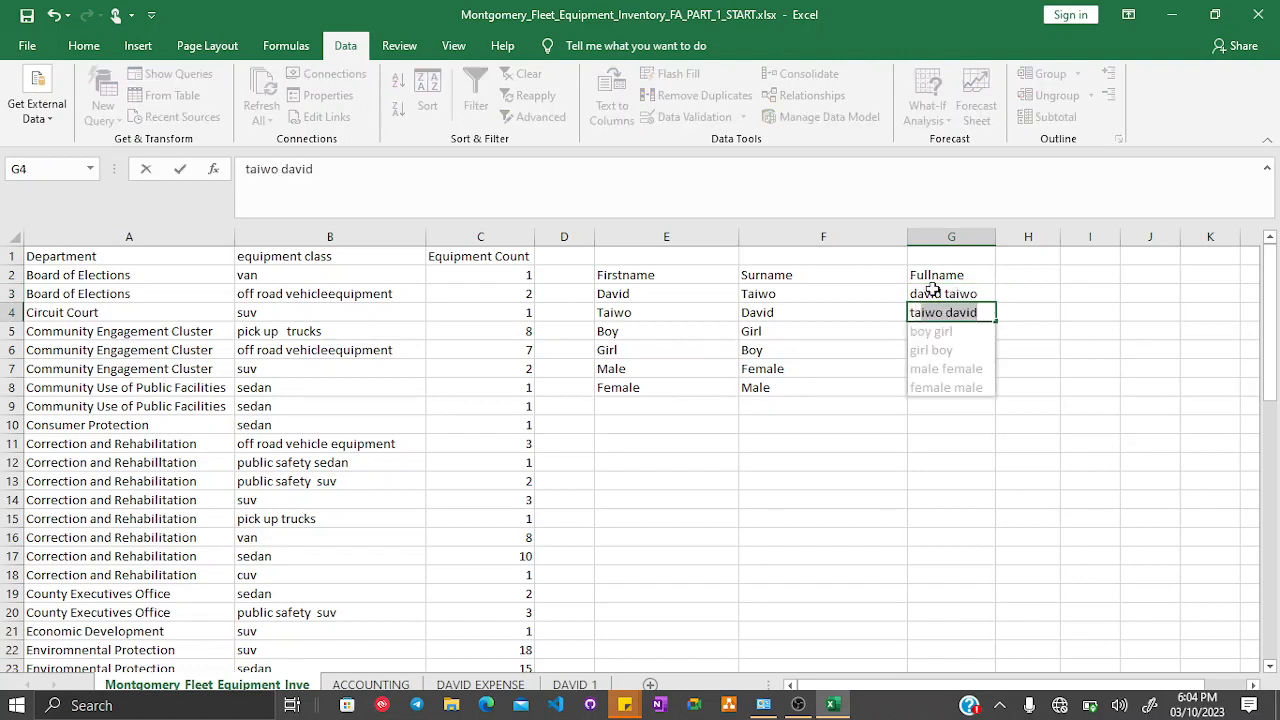
key("Return")
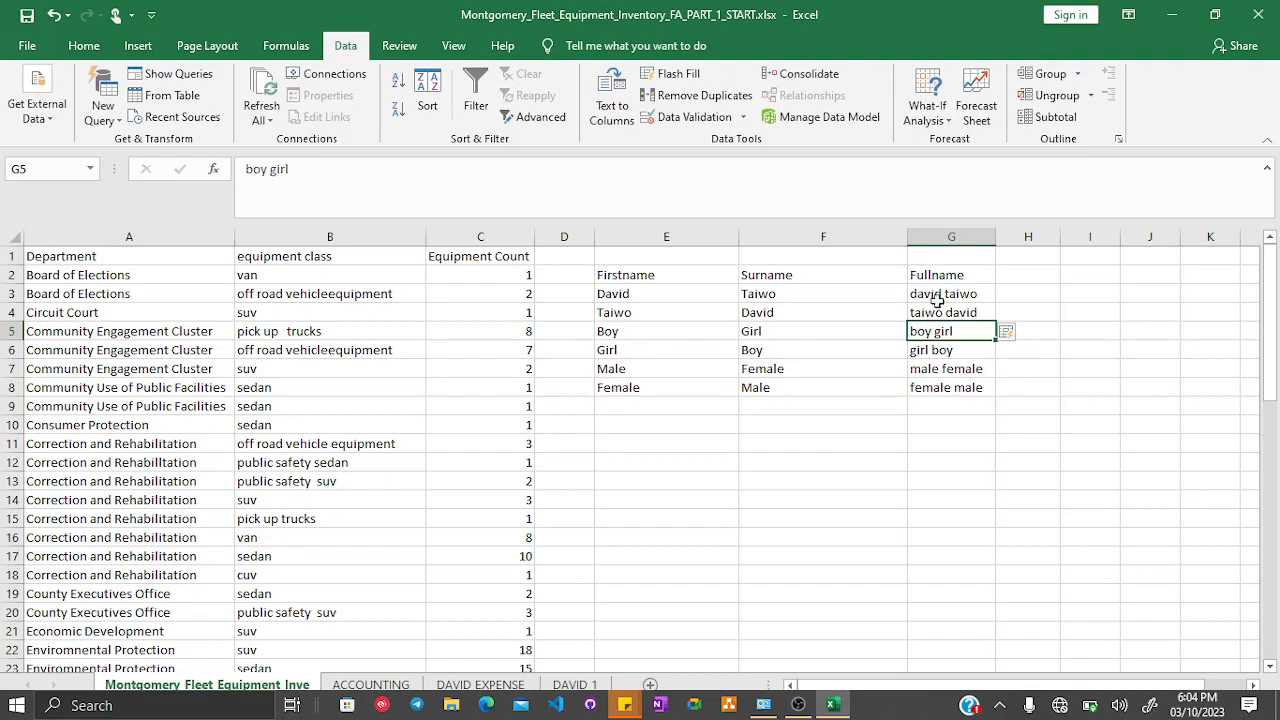
- Clear the flash-filled full names from column G
left_click(961, 293)
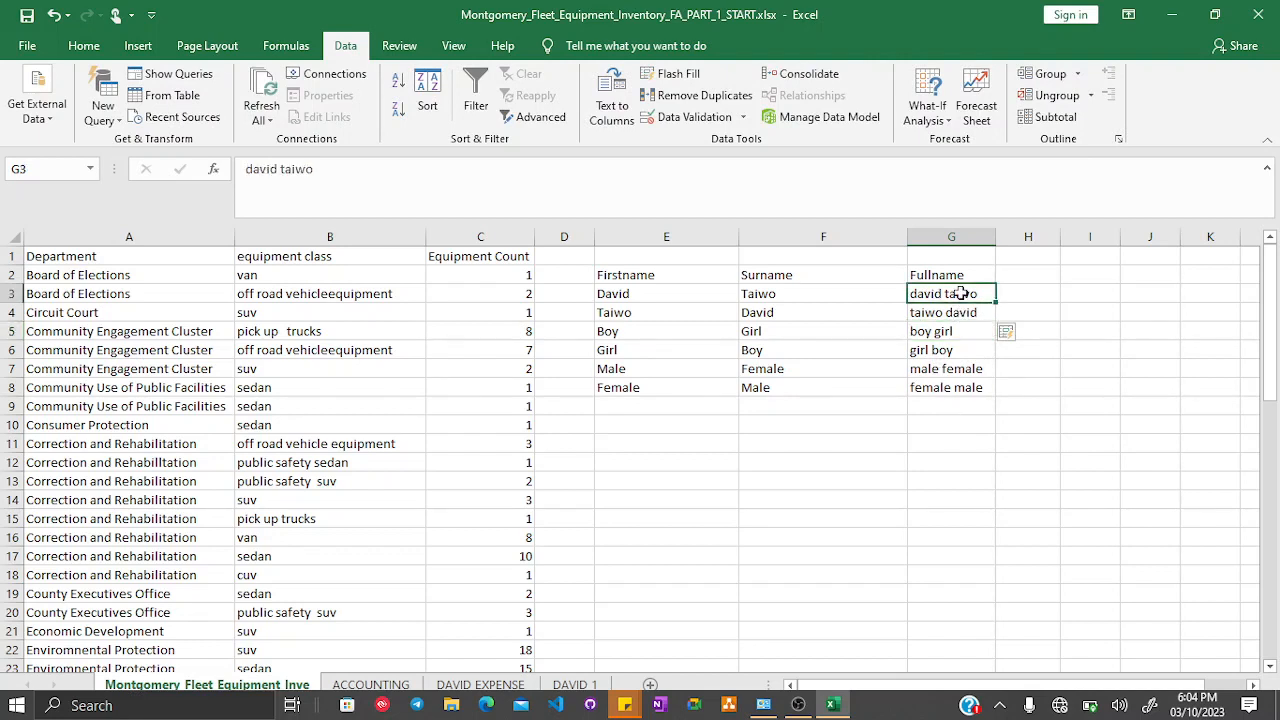
key("shift+Down")
key("shift+Down")
key("shift+Down")
key("shift+Down")
key("shift+Down")
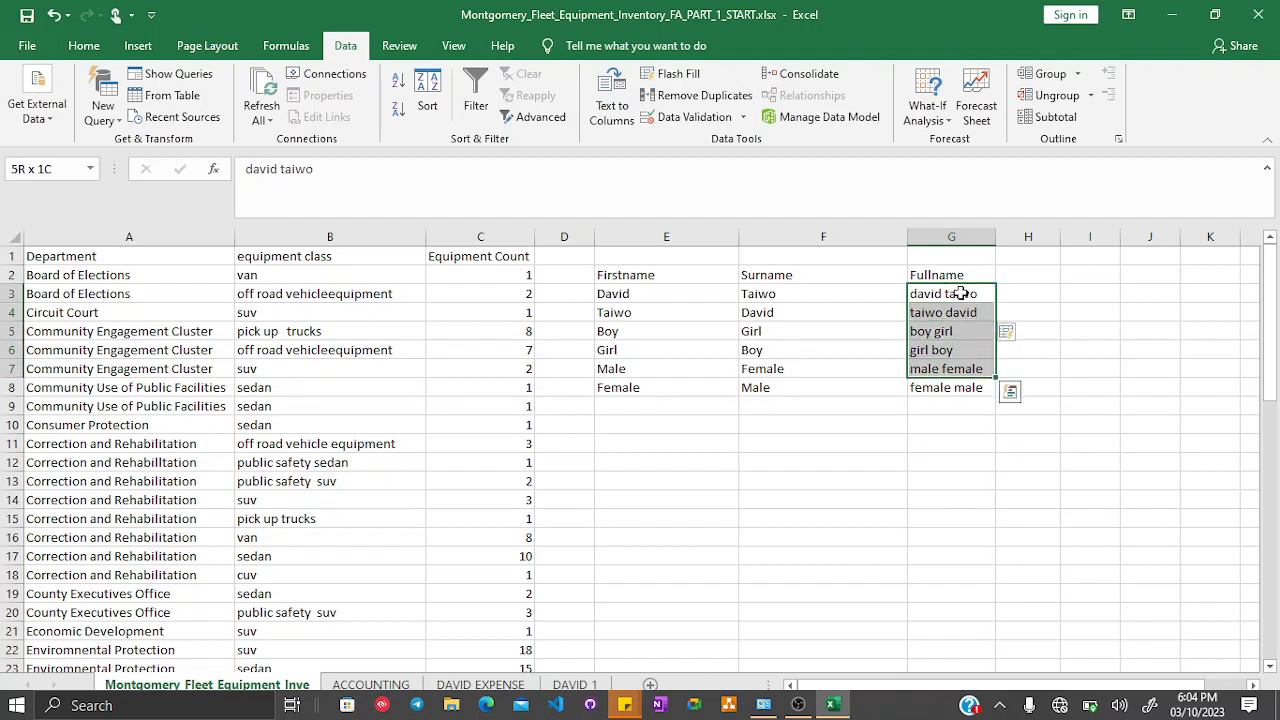
key("Delete")
left_click(960, 293)
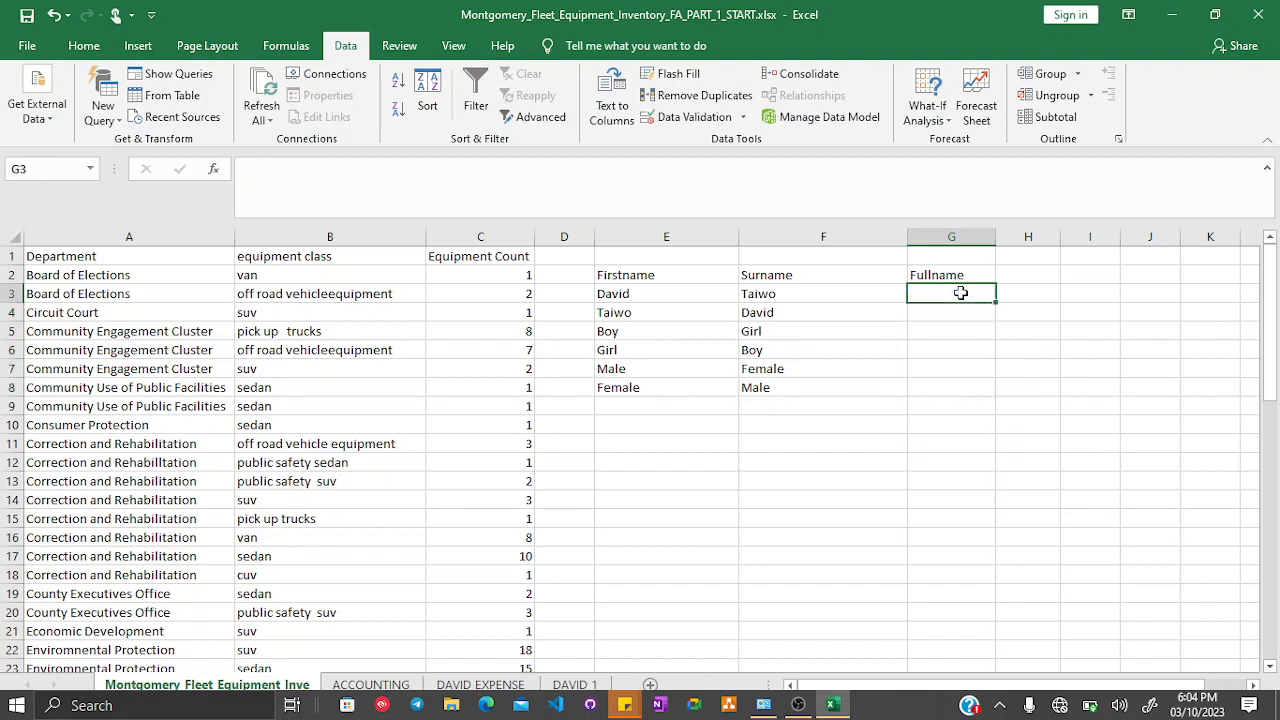
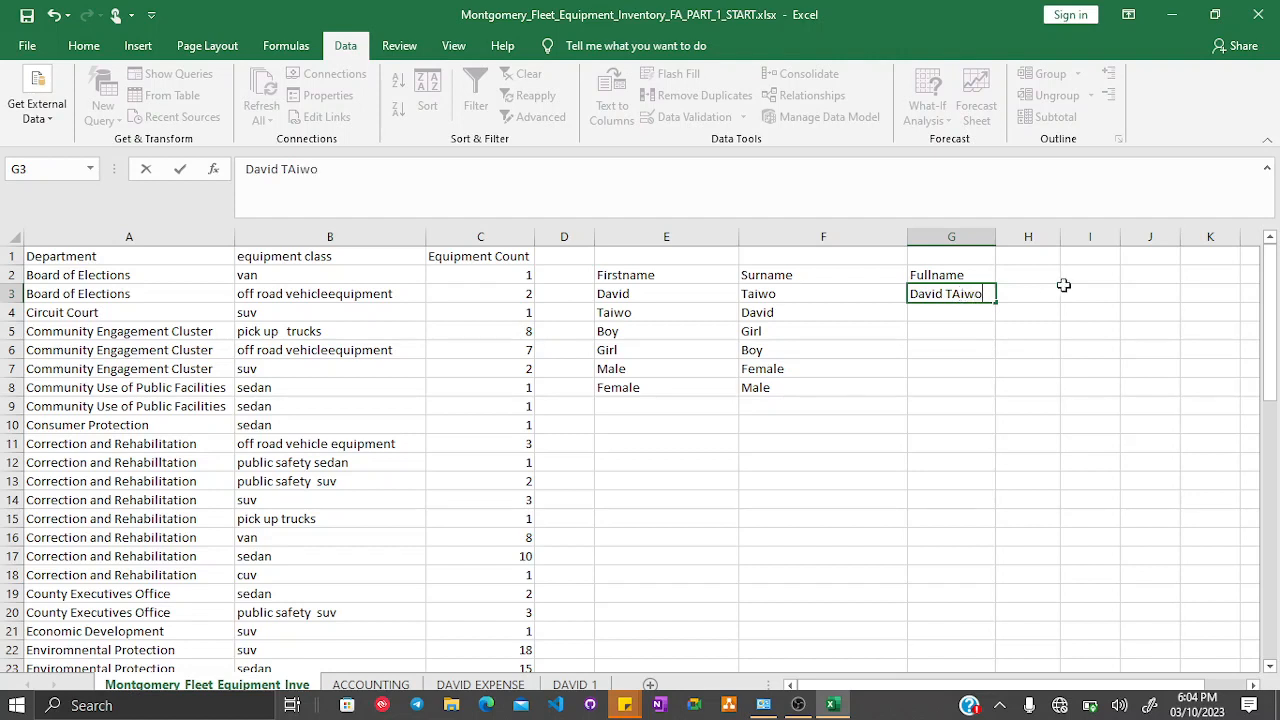
key("Return")
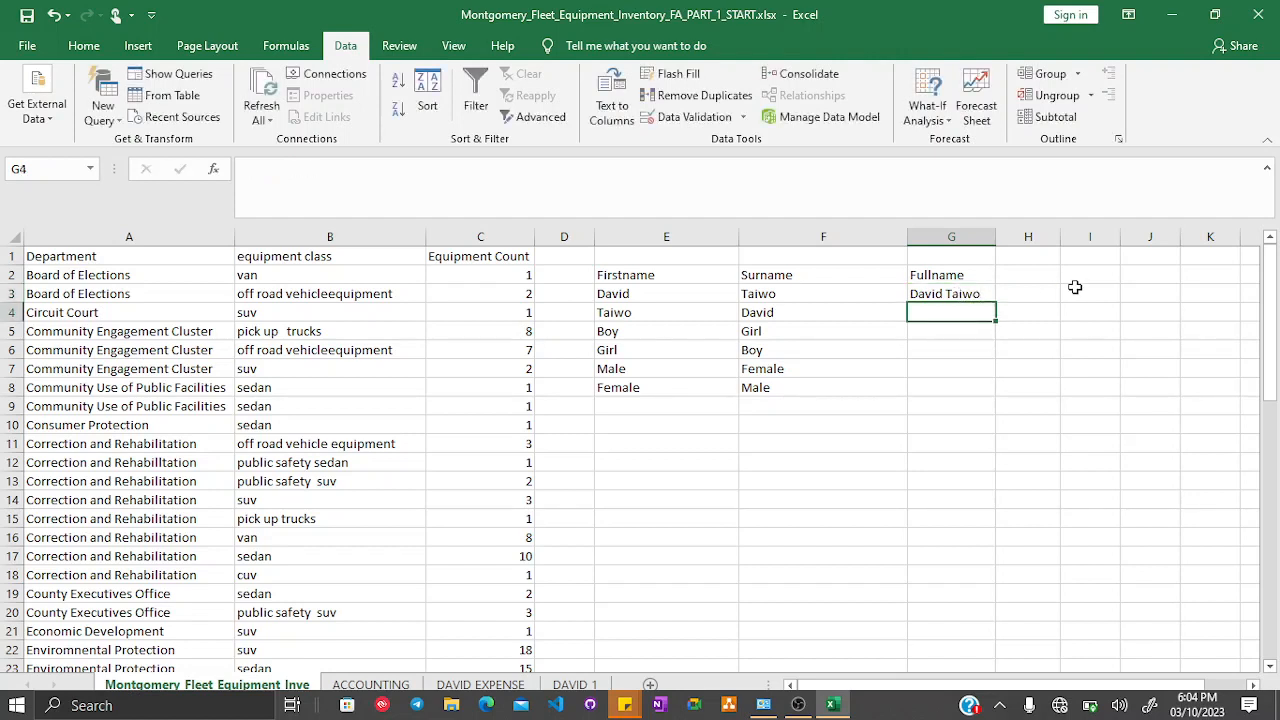
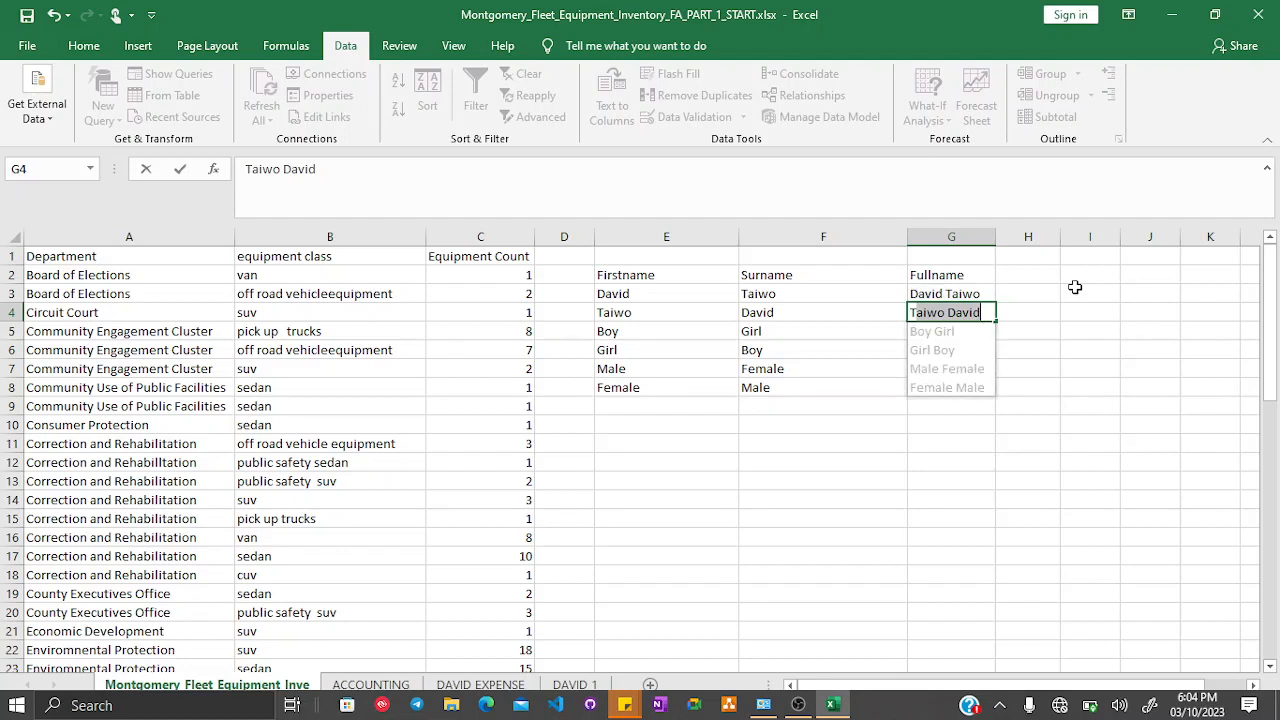
key("Return")
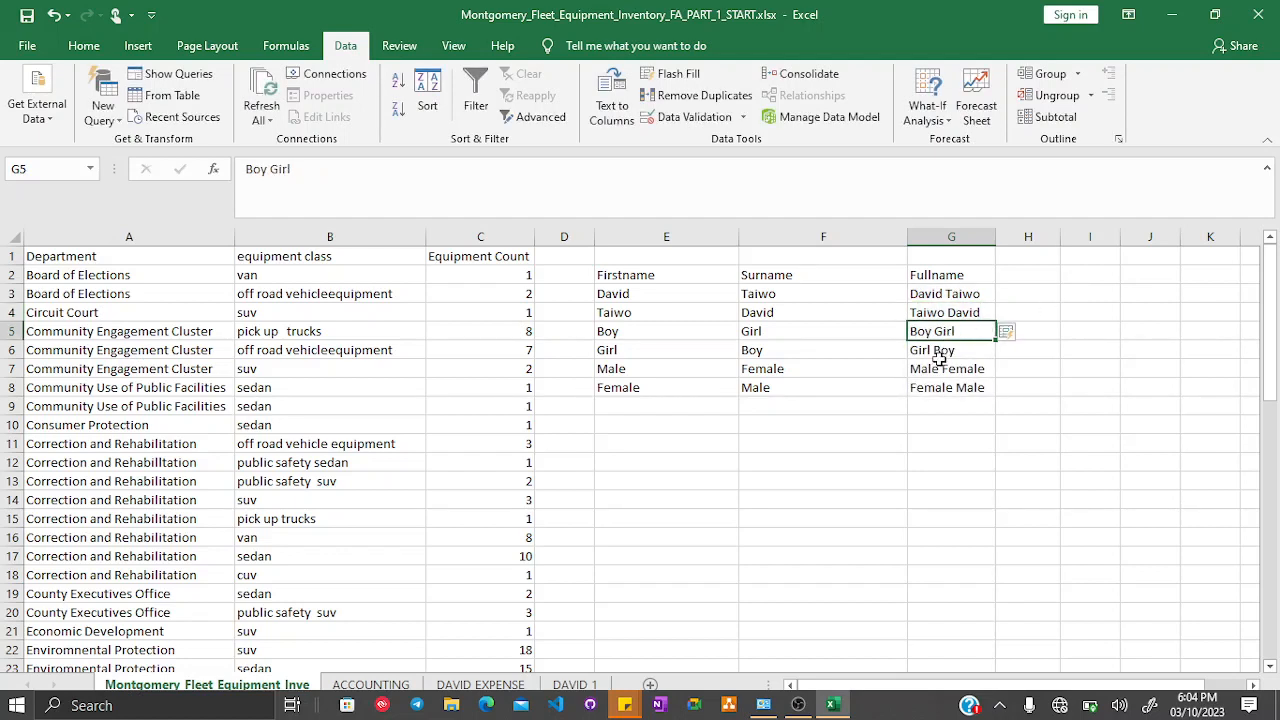
- Delete all the capitalised full names from G3:G8
left_click(935, 295)
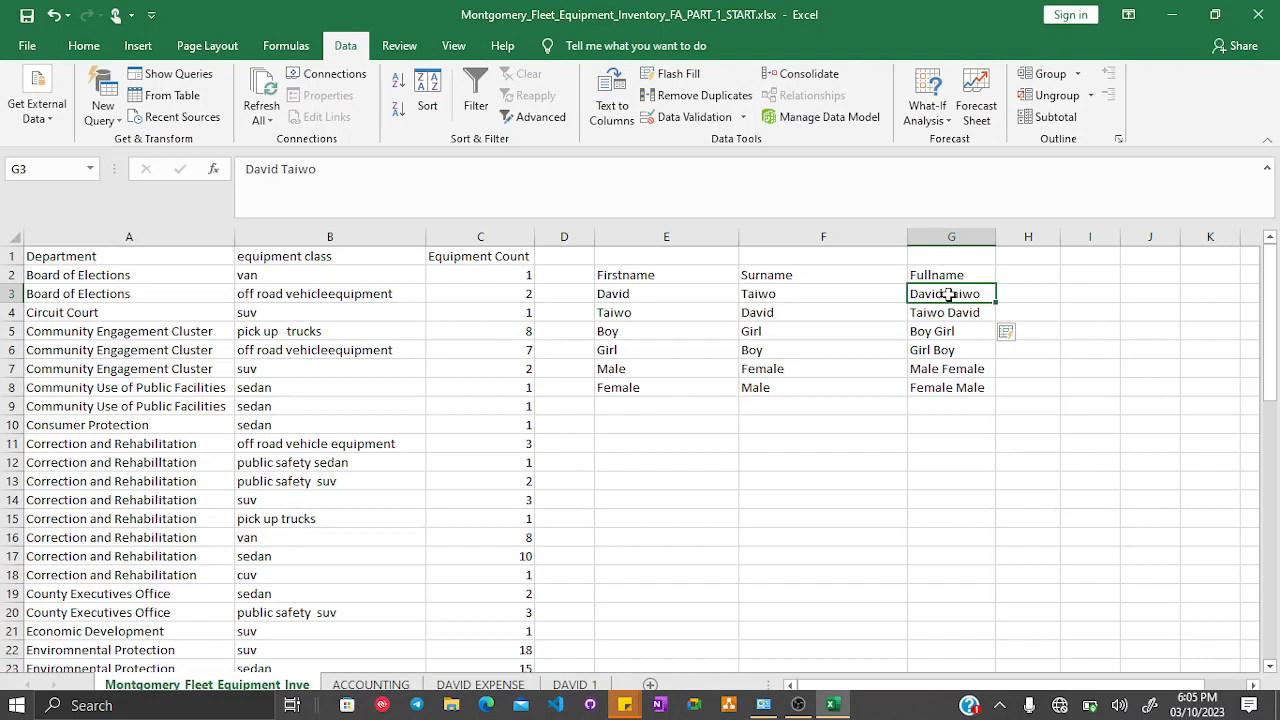
key("shift+Down")
key("shift+Down")
key("shift+Down")
key("shift+Down")
key("shift+Down")
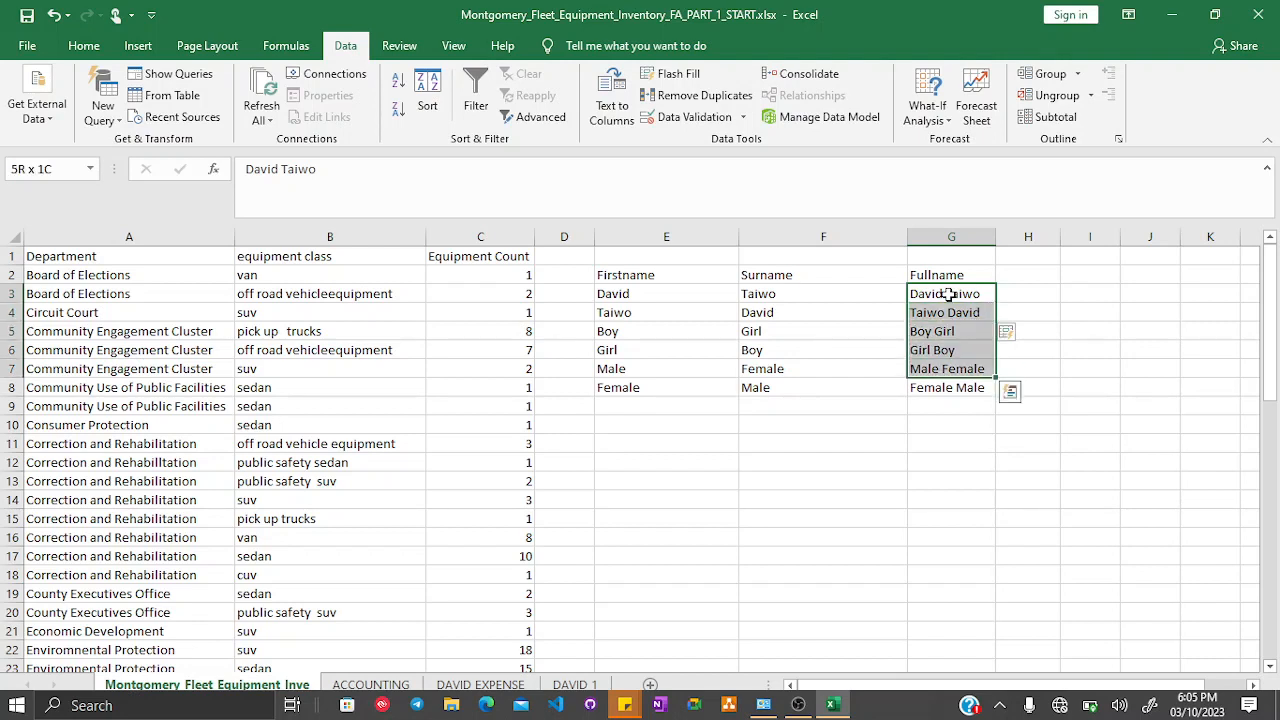
key("Delete")
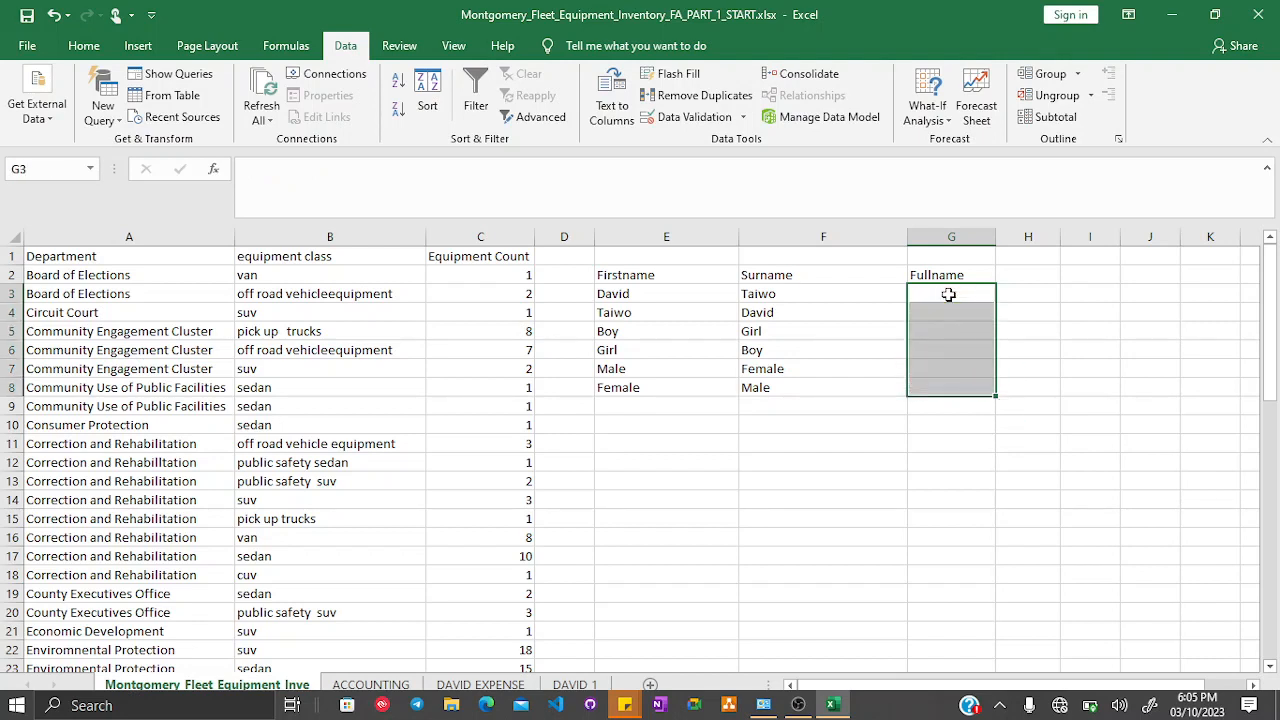
left_click(1100, 331)
left_click(969, 297)
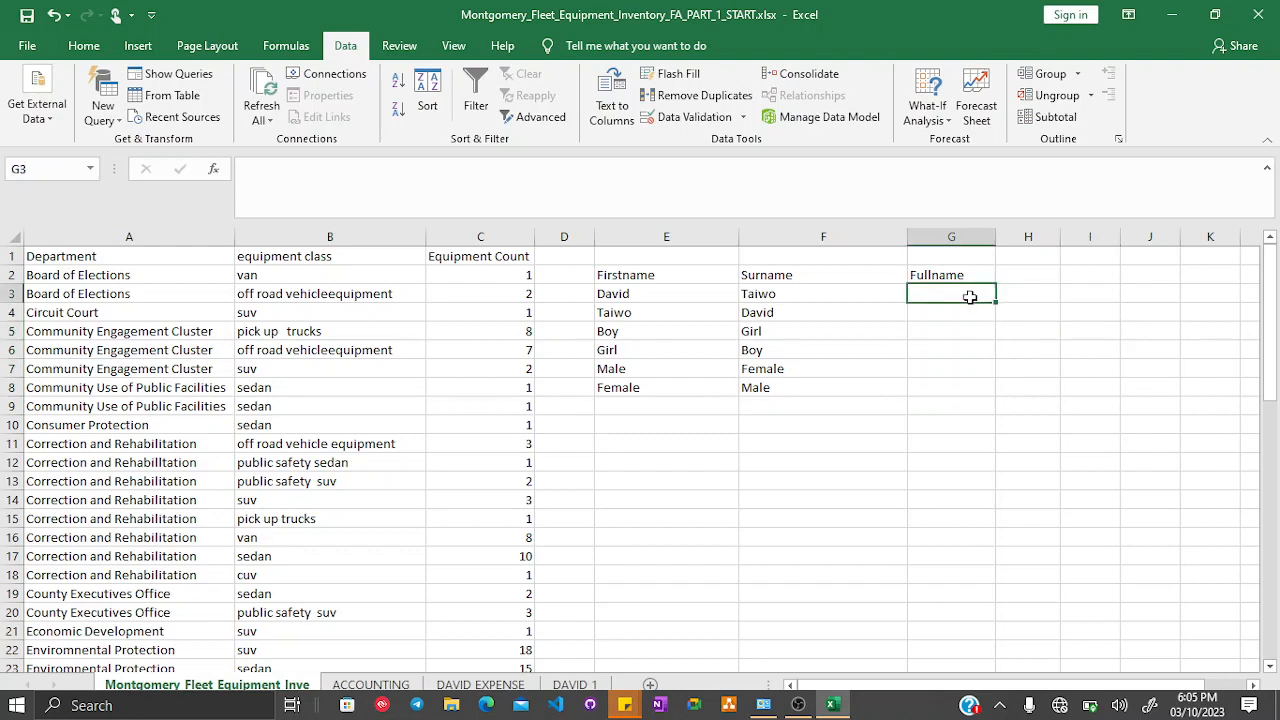
type("DAvid")
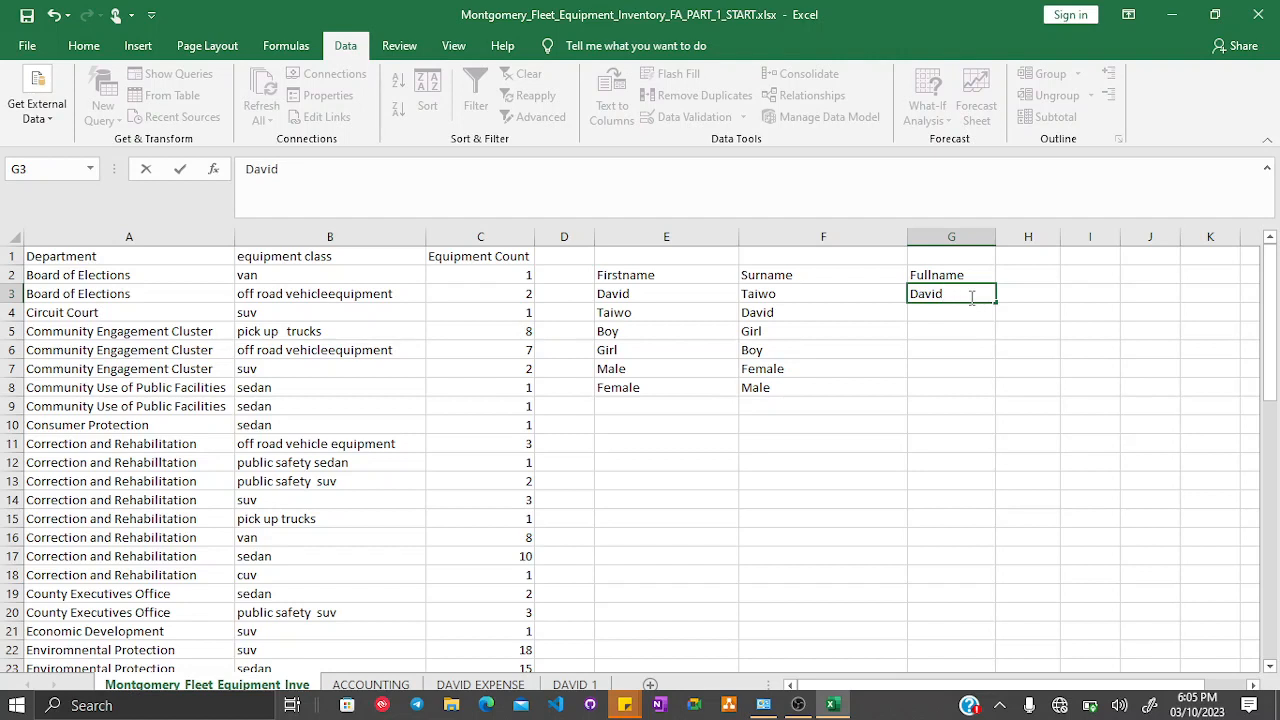
key("BackSpace")
key("BackSpace")
key("BackSpace")
key("BackSpace")
key("BackSpace")
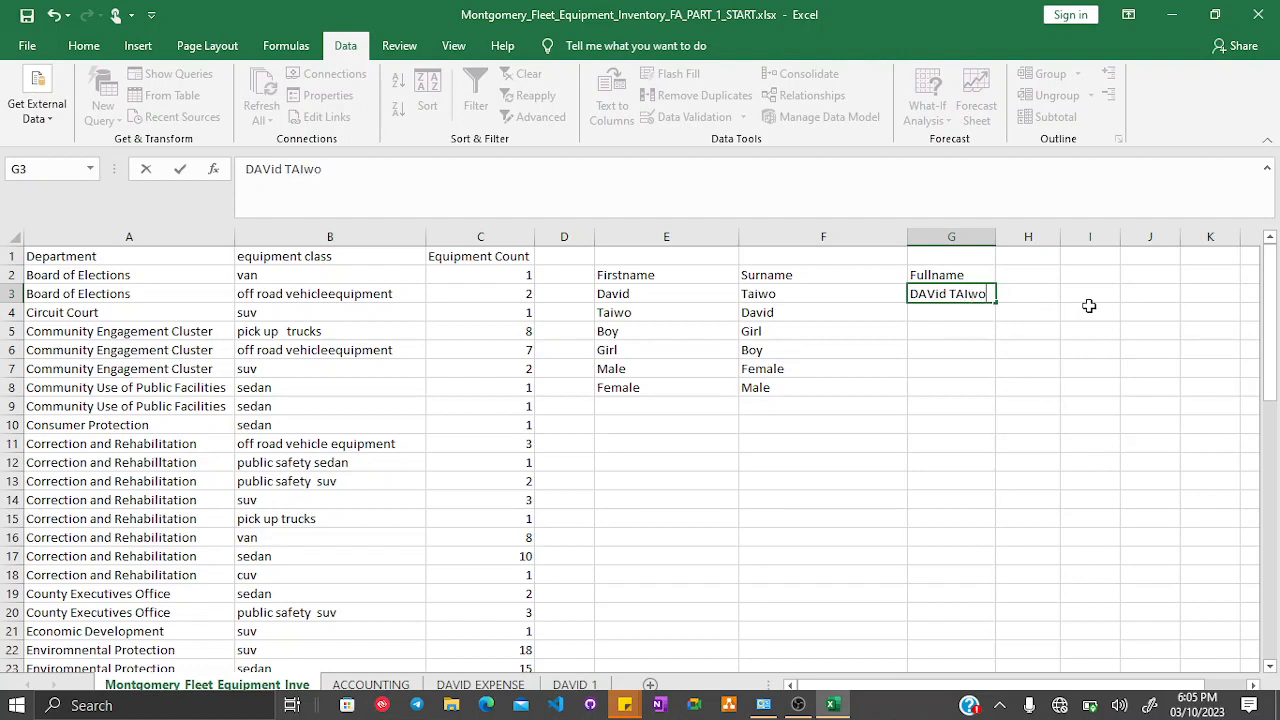
key("Return")
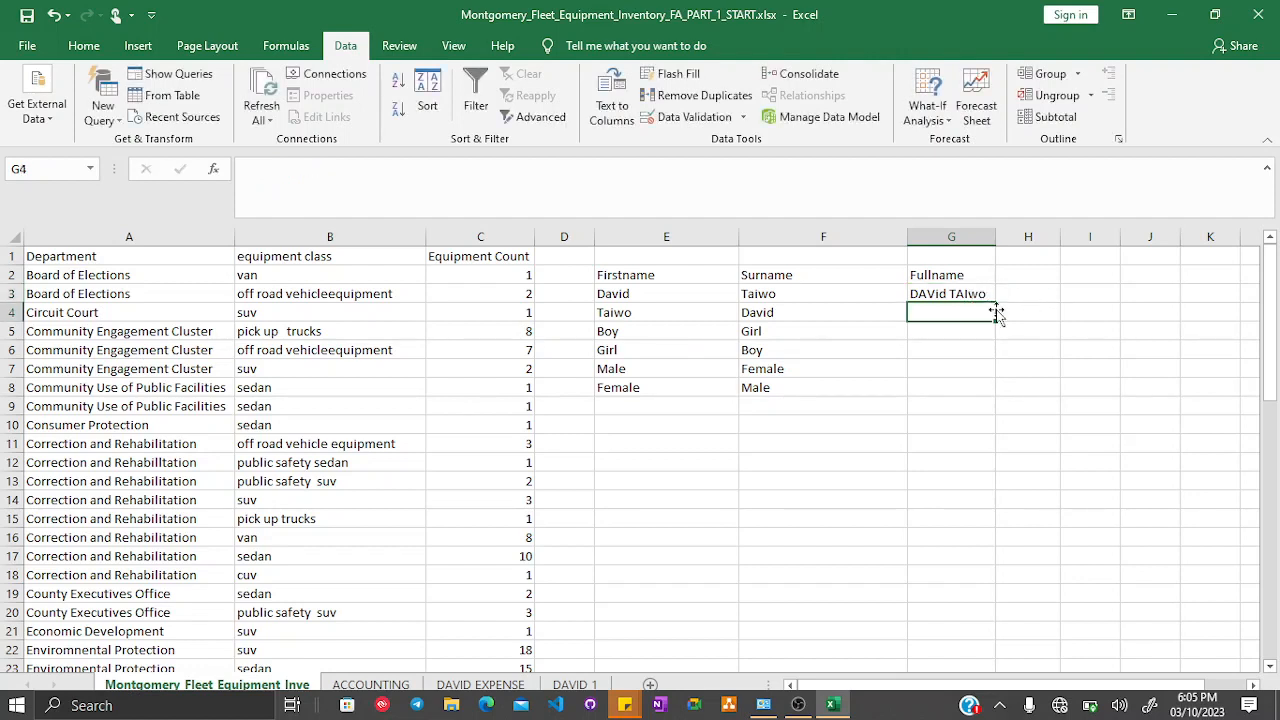
- Enter TAIid DAVwo in G4, accept the Flash Fill suggestion, and inspect the filled names in G3:G8
type("TAIid DAVwo")
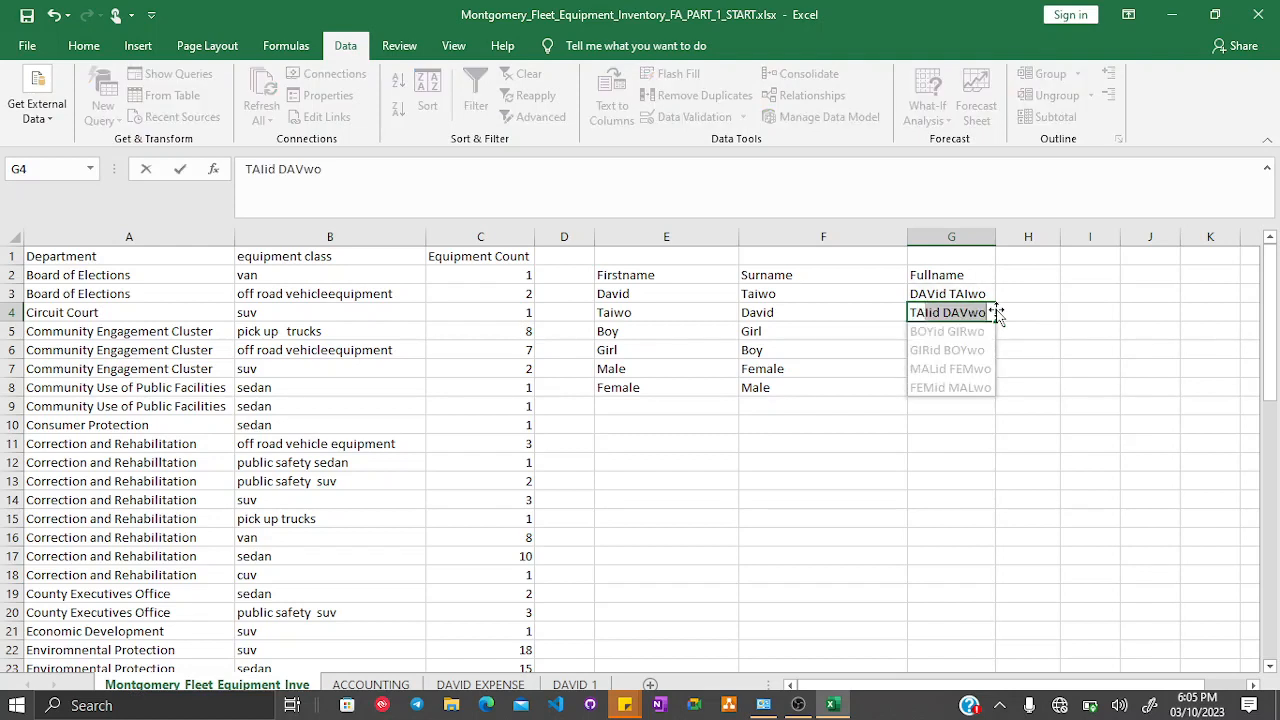
key("Return")
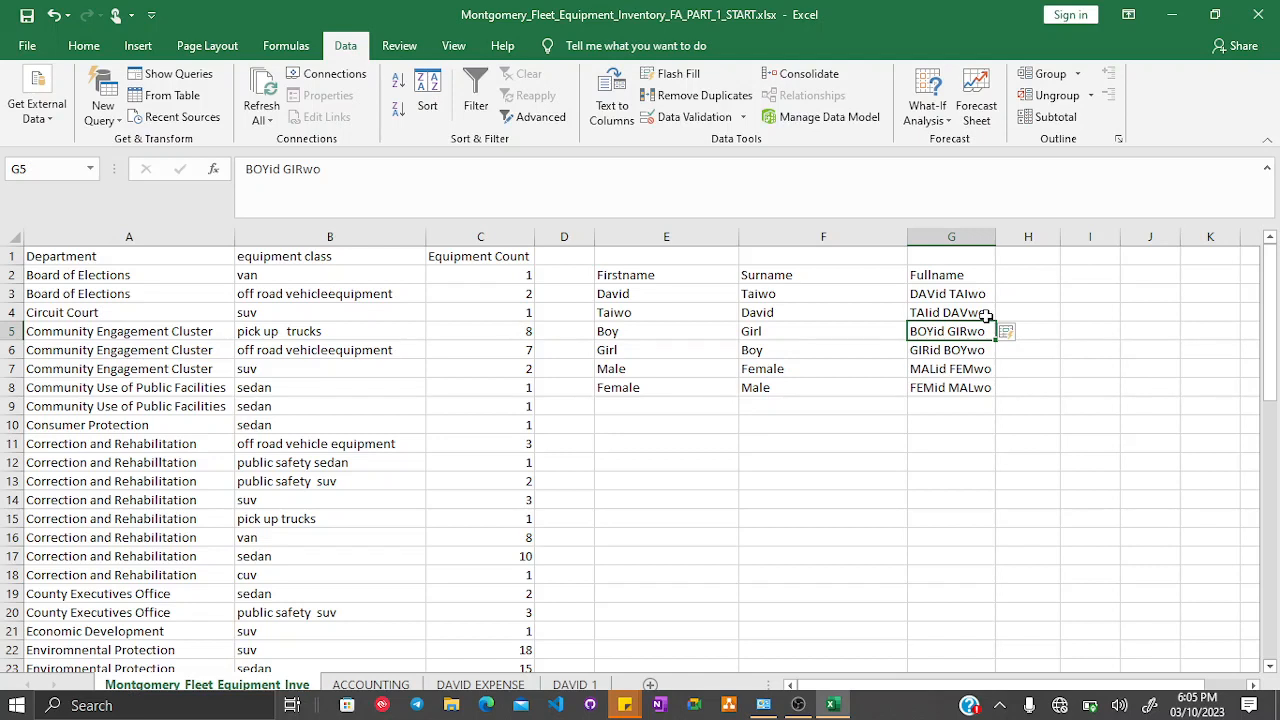
left_click_drag(953, 292, 956, 385)
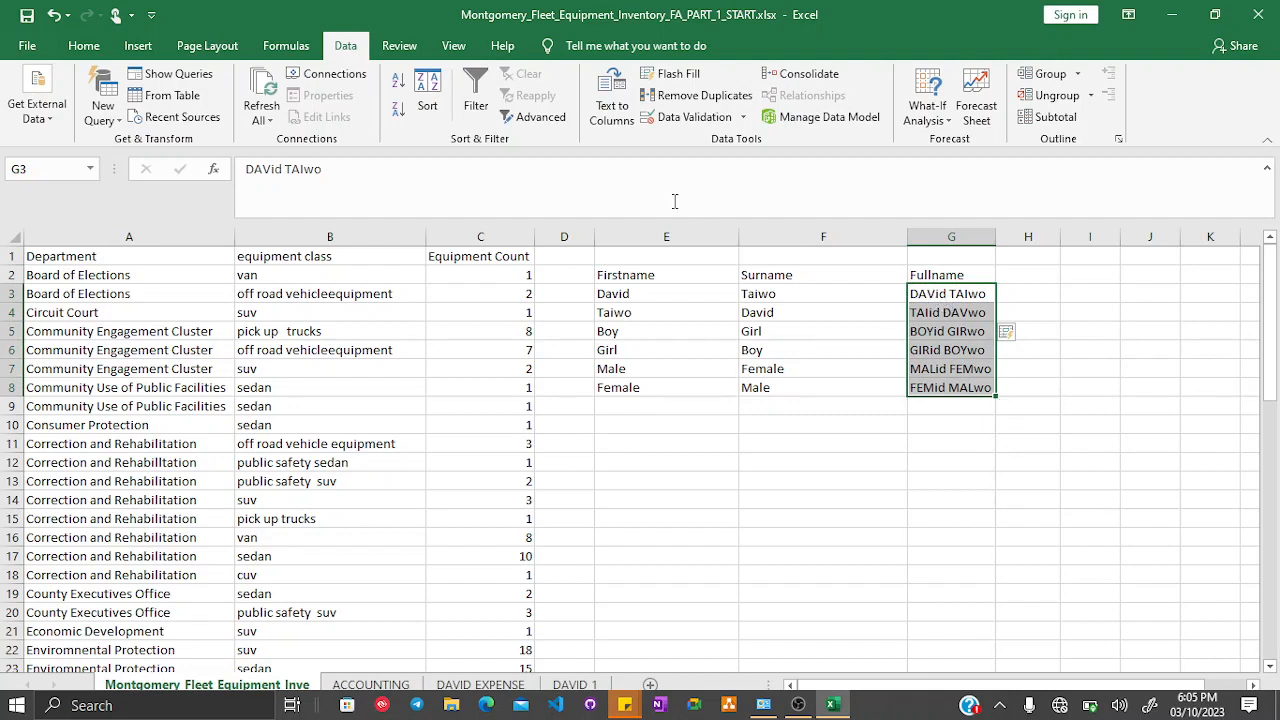
left_click(947, 318)
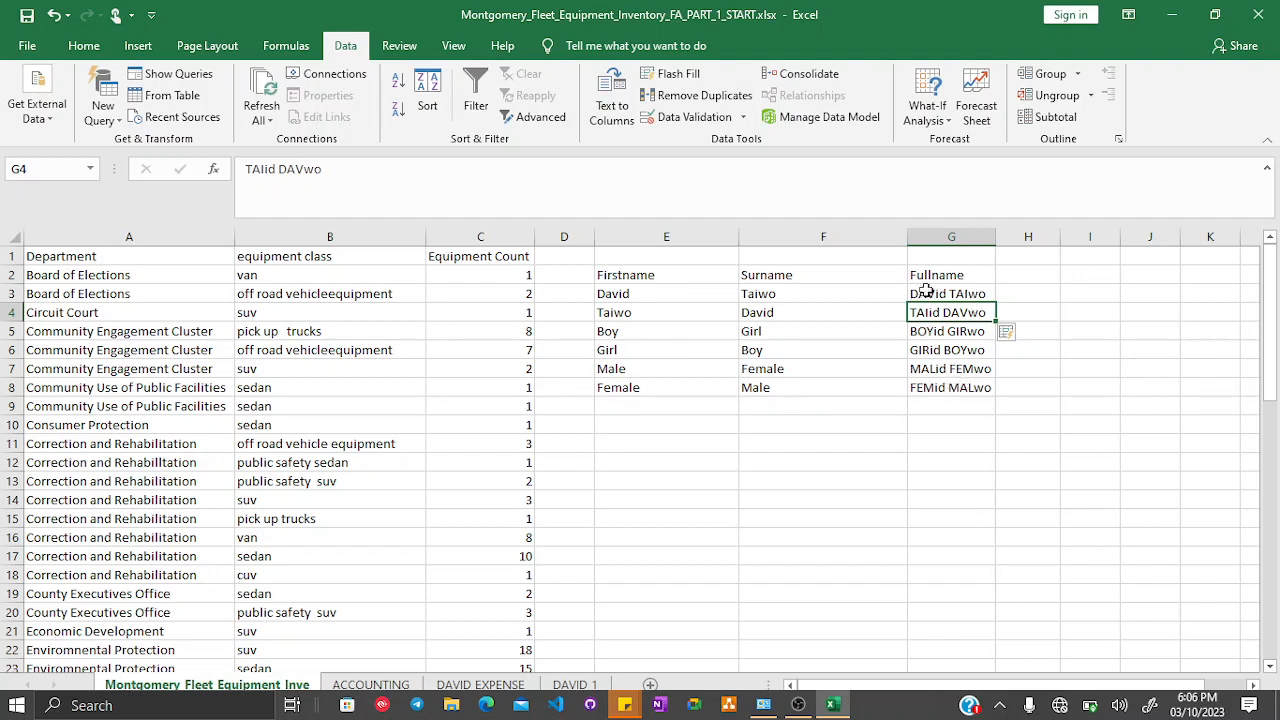
left_click(928, 291)
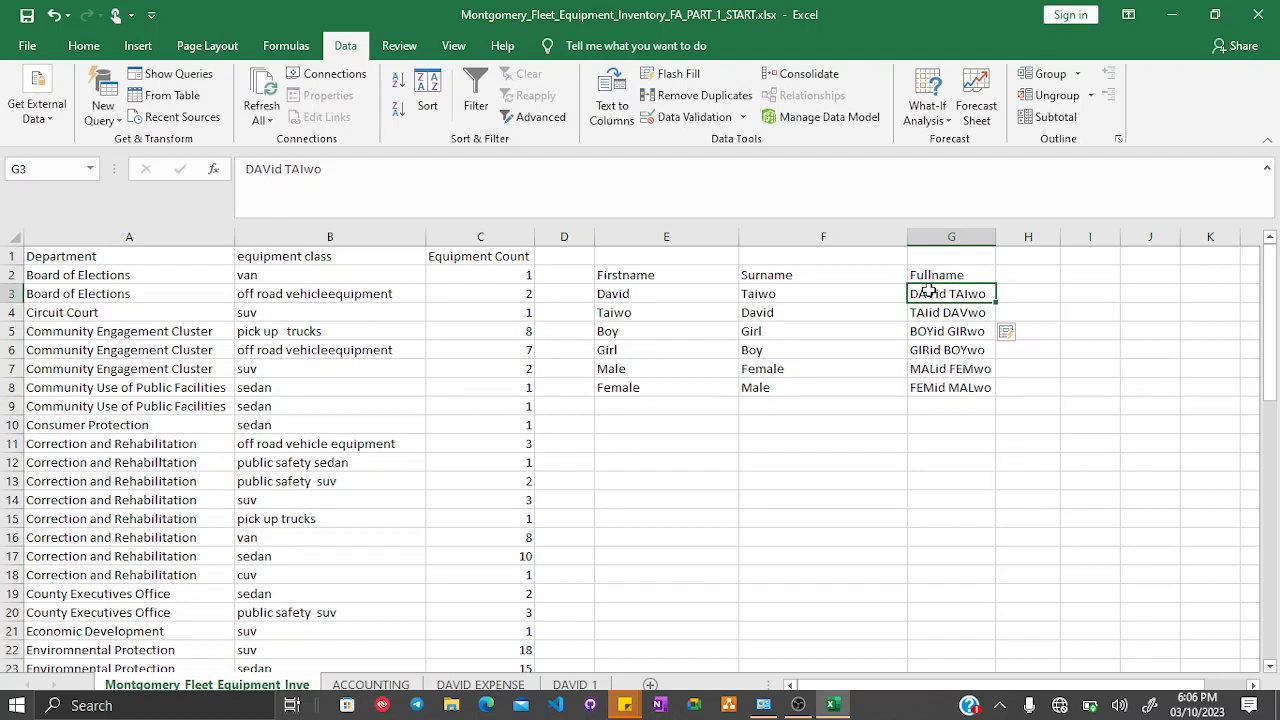
- Clear the mixed-case names from G3:G8
key("shift+Down")
key("shift+Down")
key("shift+Down")
key("shift+Down")
key("shift+Down")
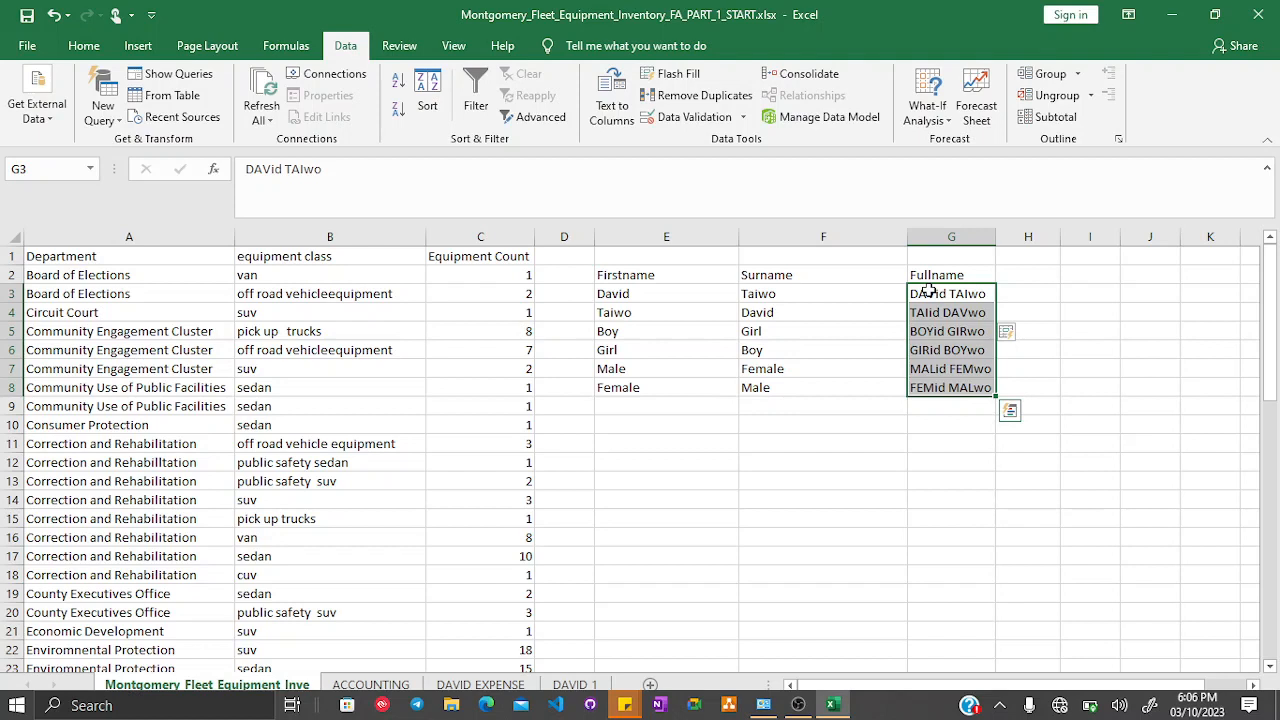
key("Delete")
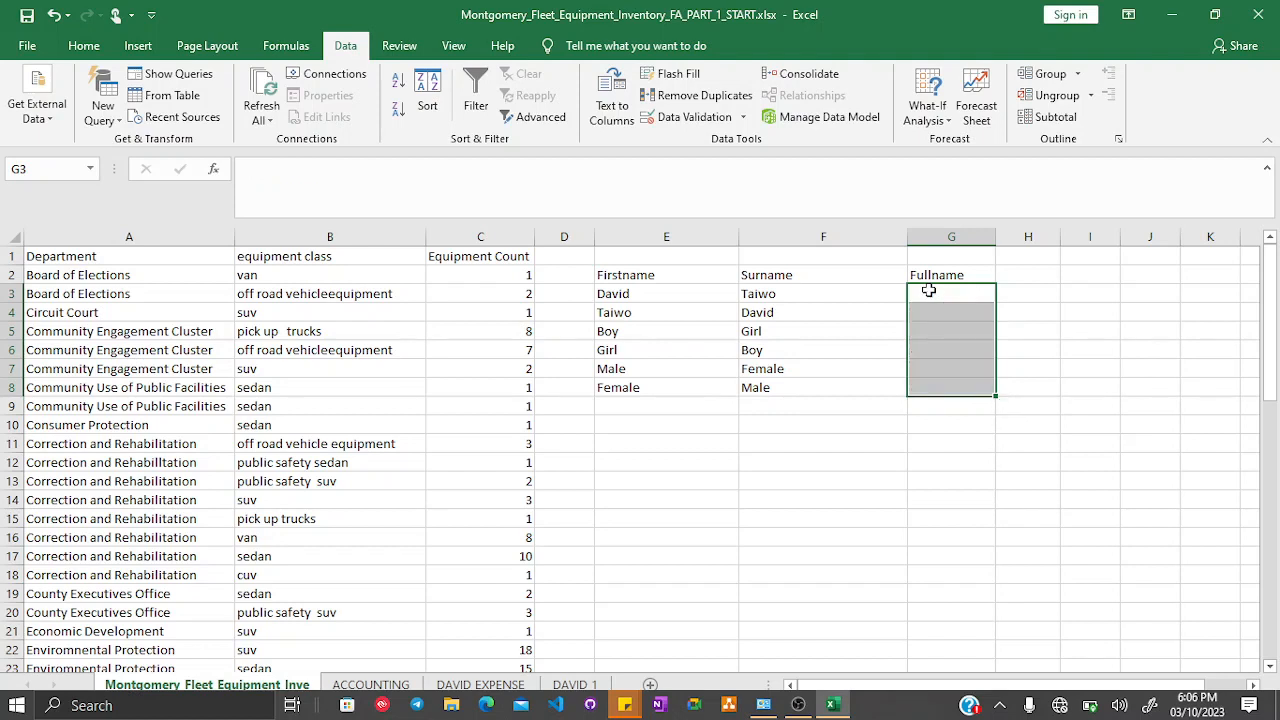
left_click(926, 288)
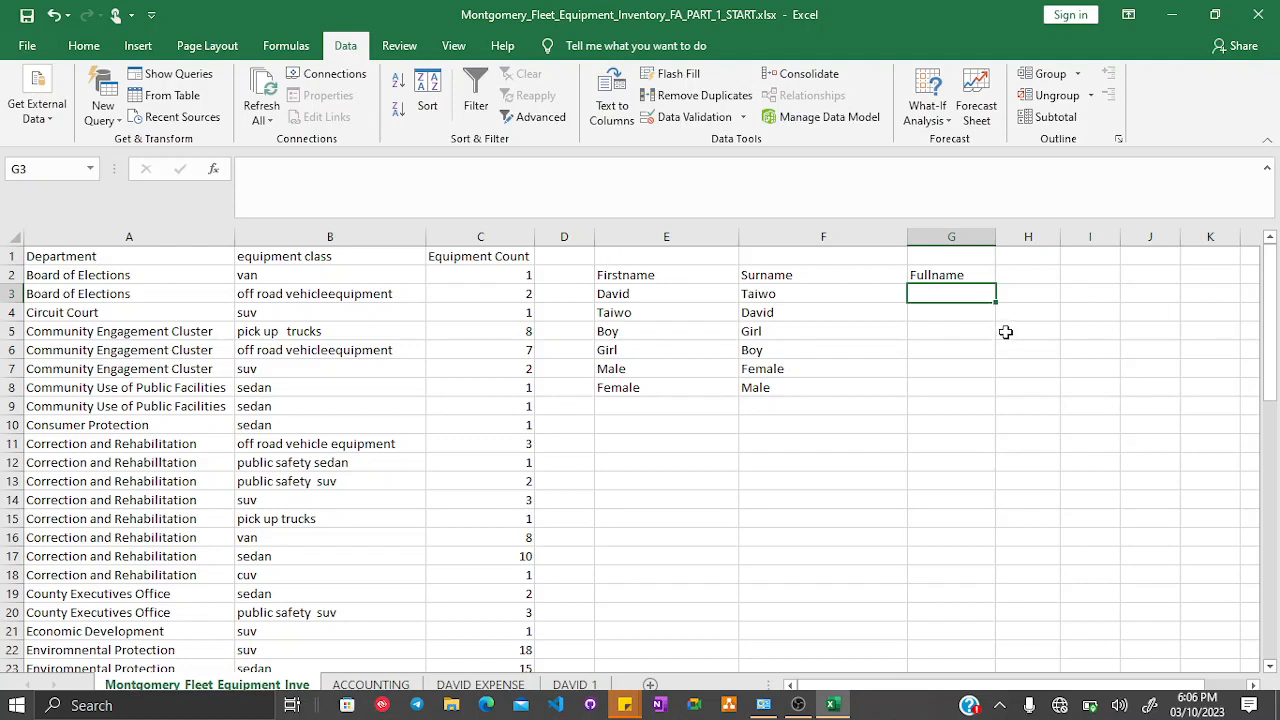
- Clear the whole practice area E1:G10 of names and headers
left_click_drag(645, 256, 974, 425)
key("Delete")
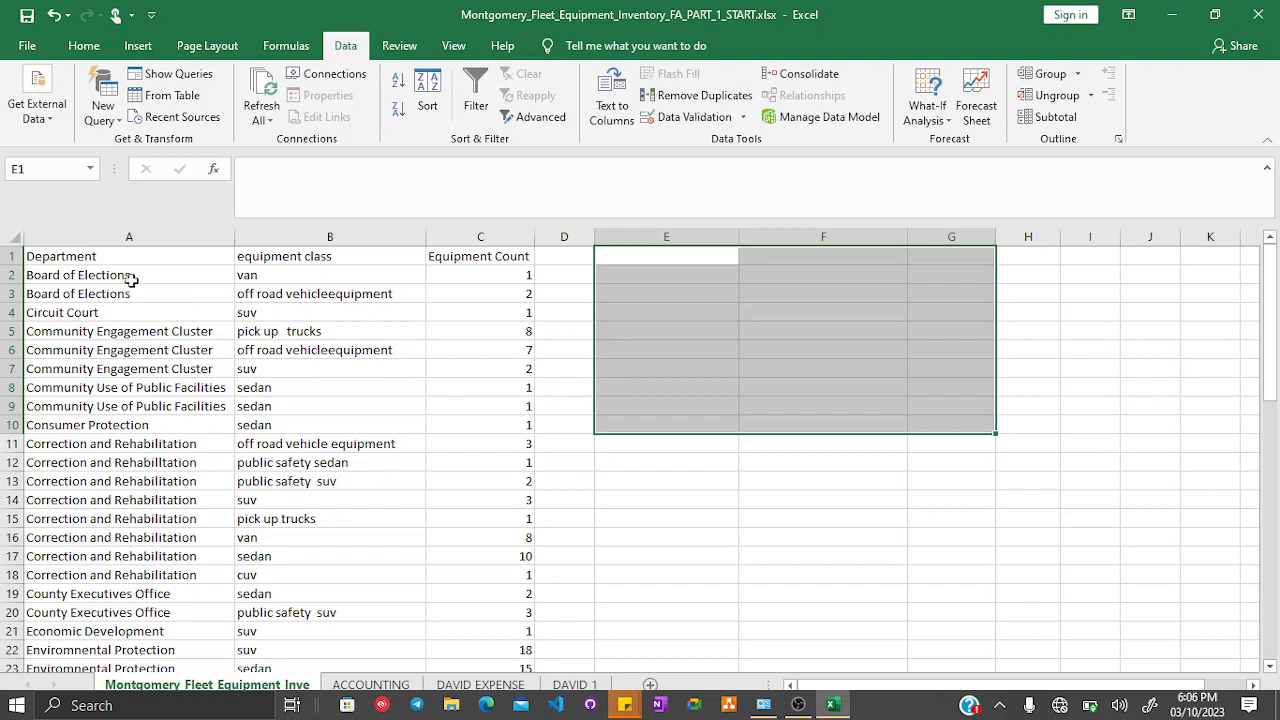
- Insert a blank column in front of the Equipment Count column
left_click(129, 236)
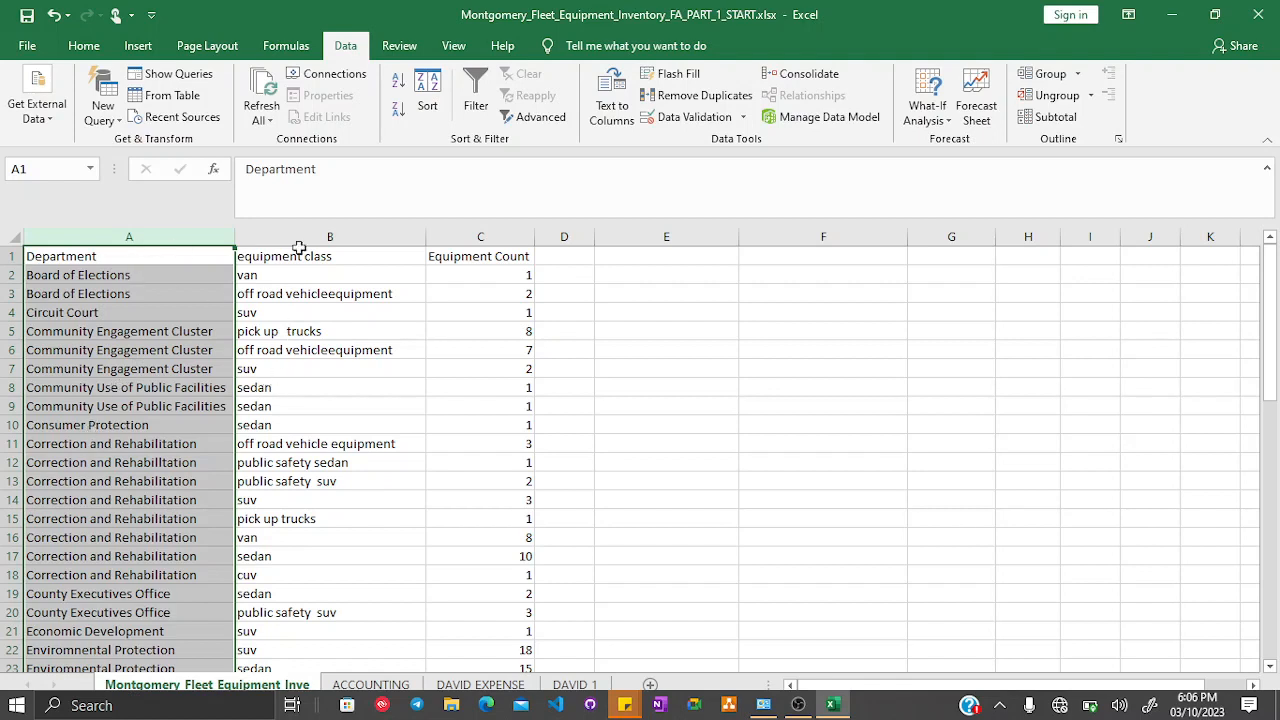
left_click(491, 236)
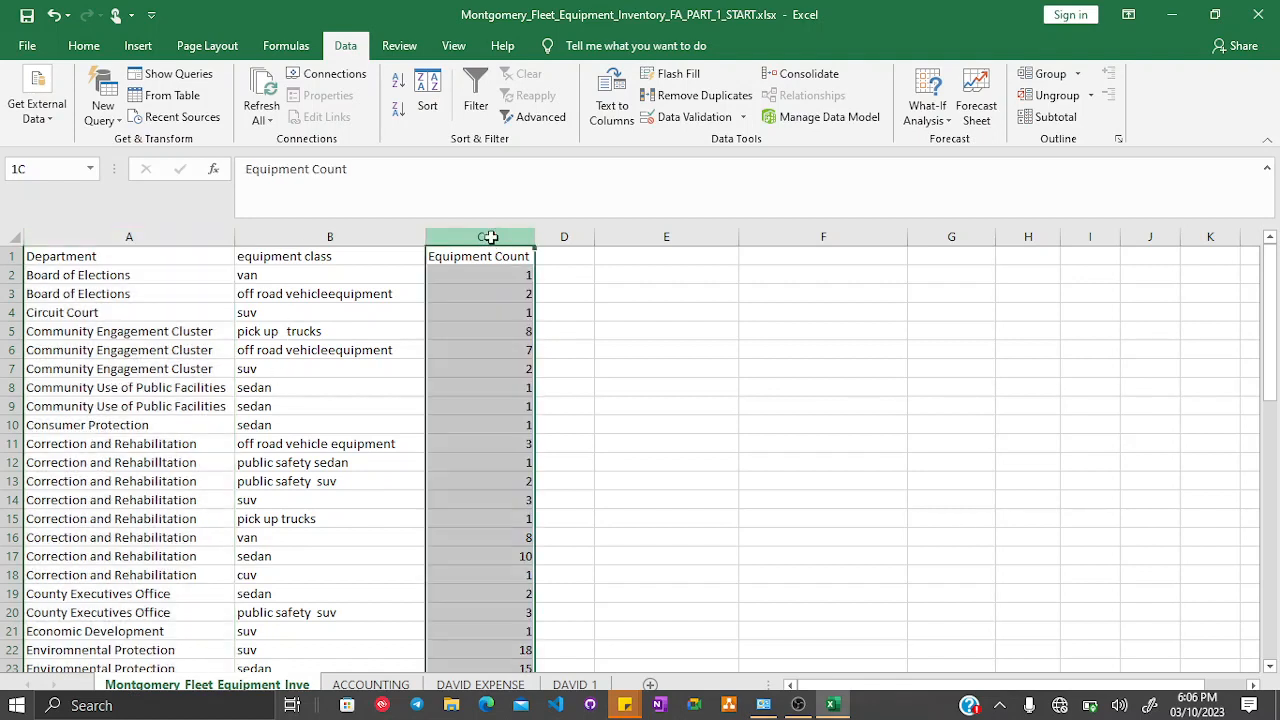
right_click(491, 236)
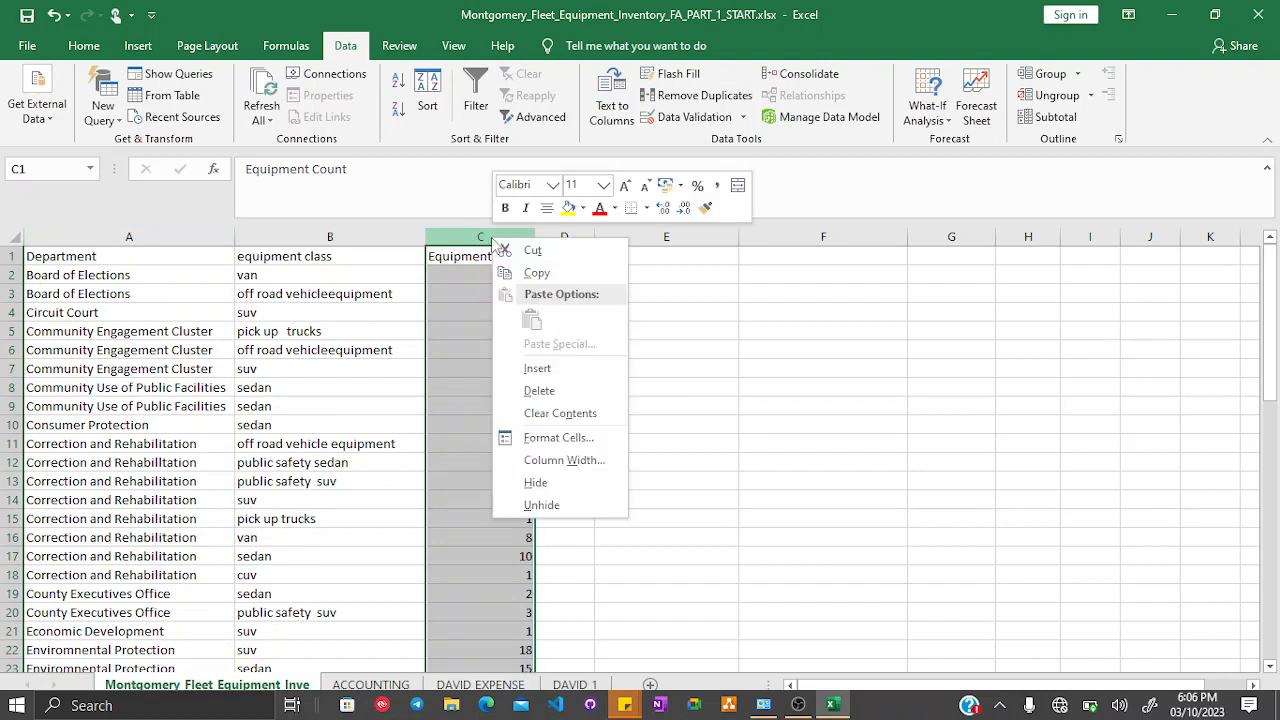
left_click(530, 368)
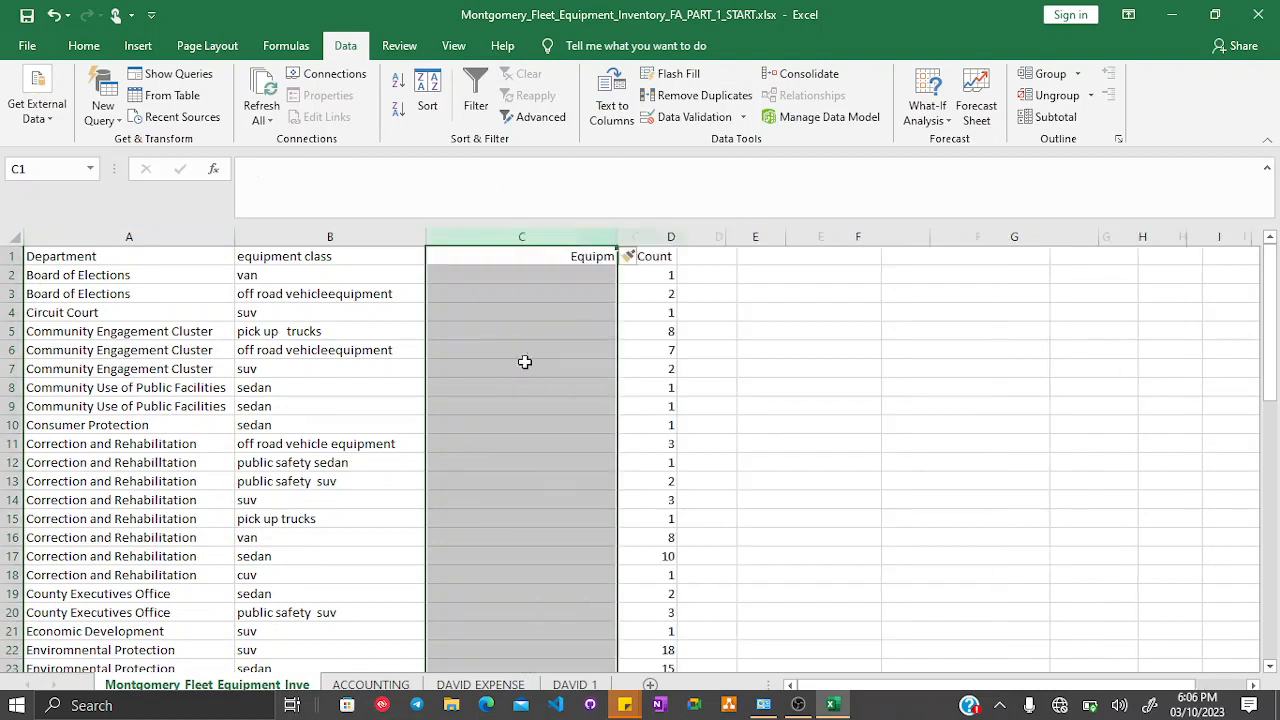
- Insert a blank column between Department and equipment class
left_click(504, 256)
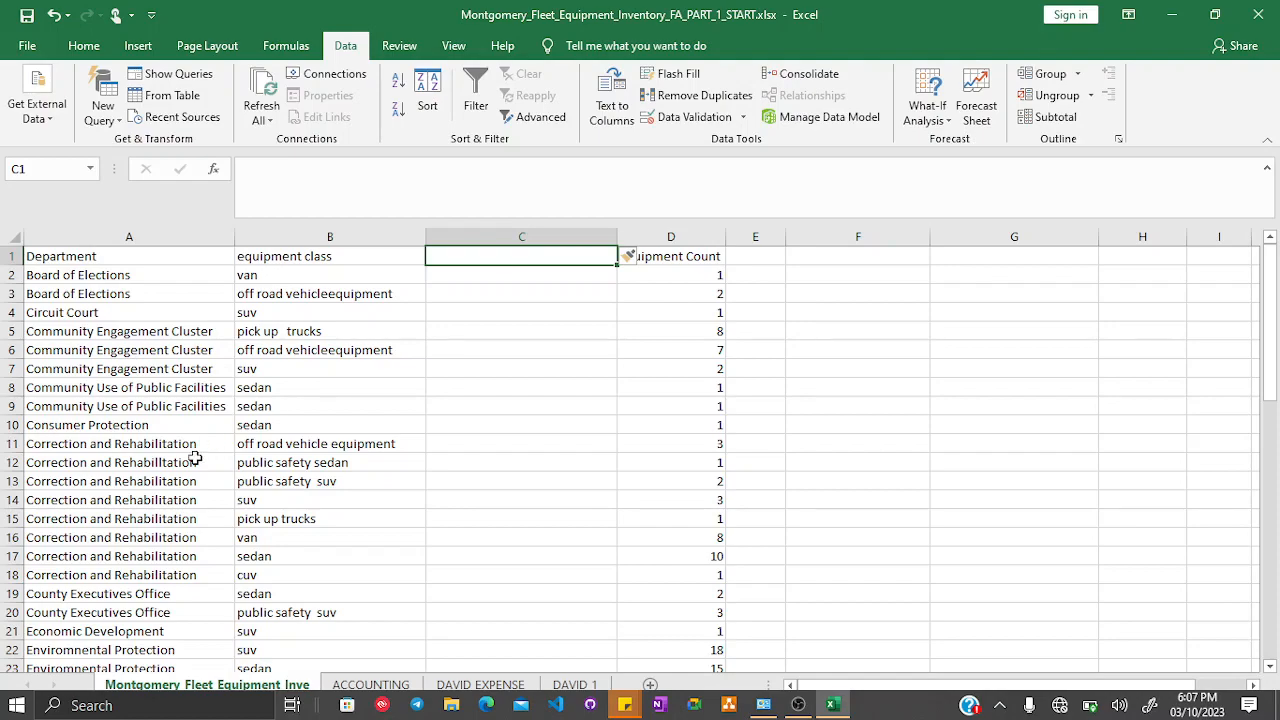
scroll(195, 447, "down", 4)
scroll(195, 447, "down", 7)
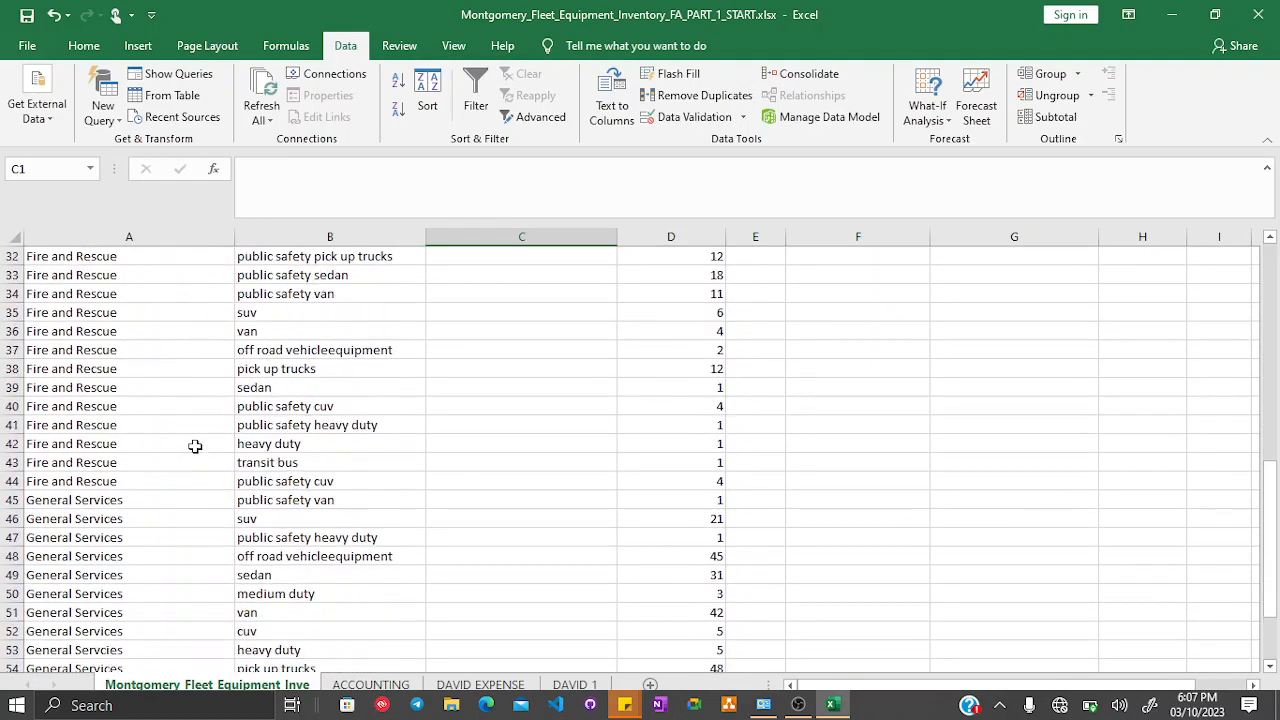
scroll(195, 442, "down", 3)
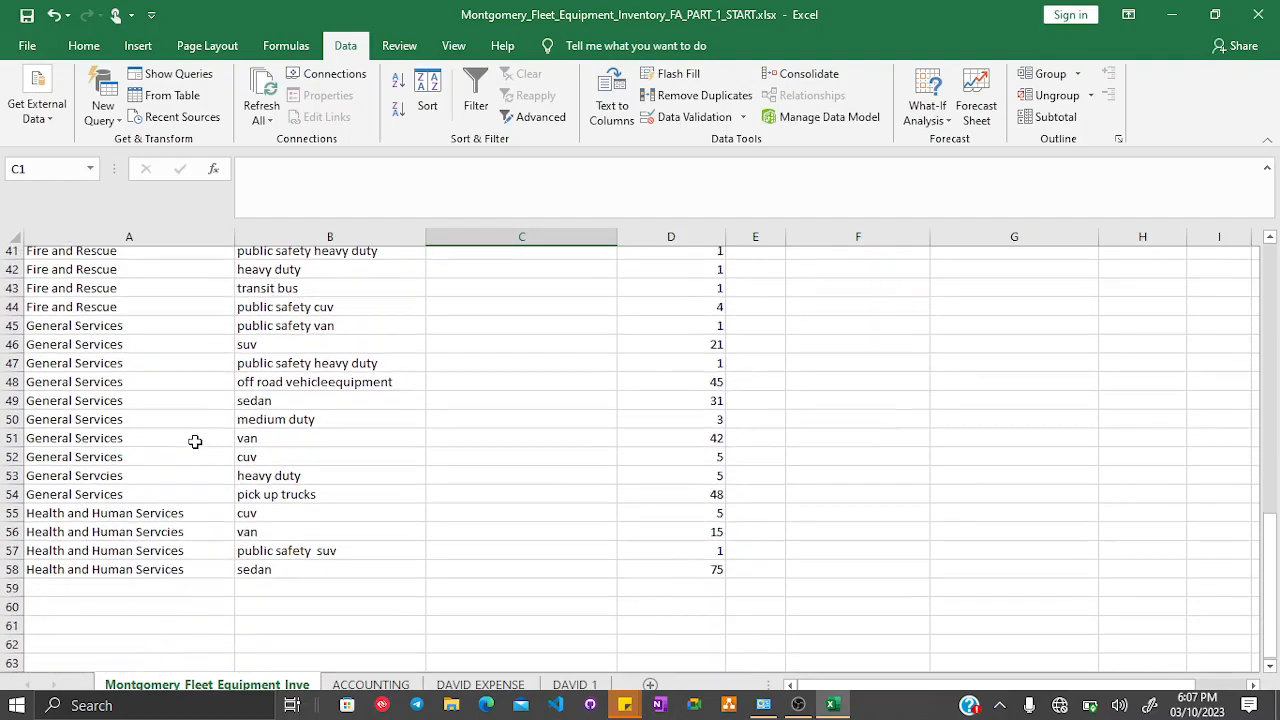
scroll(195, 442, "up", 2)
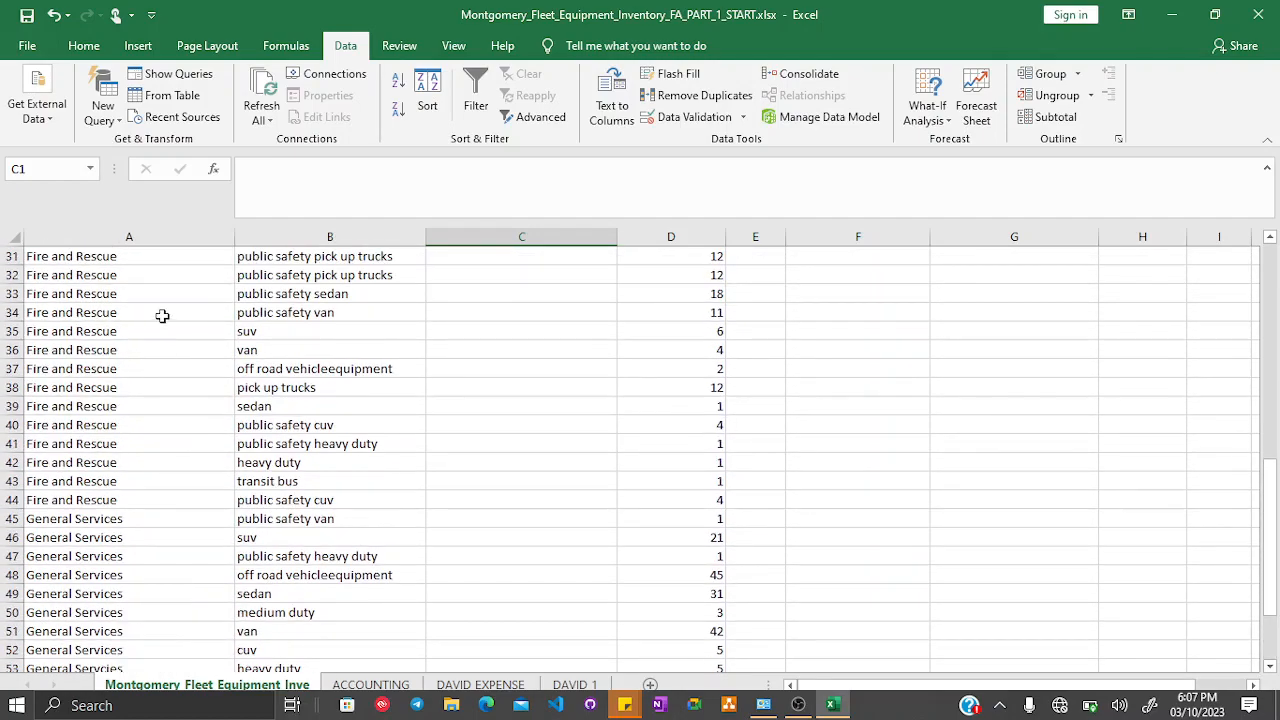
scroll(162, 316, "up", 10)
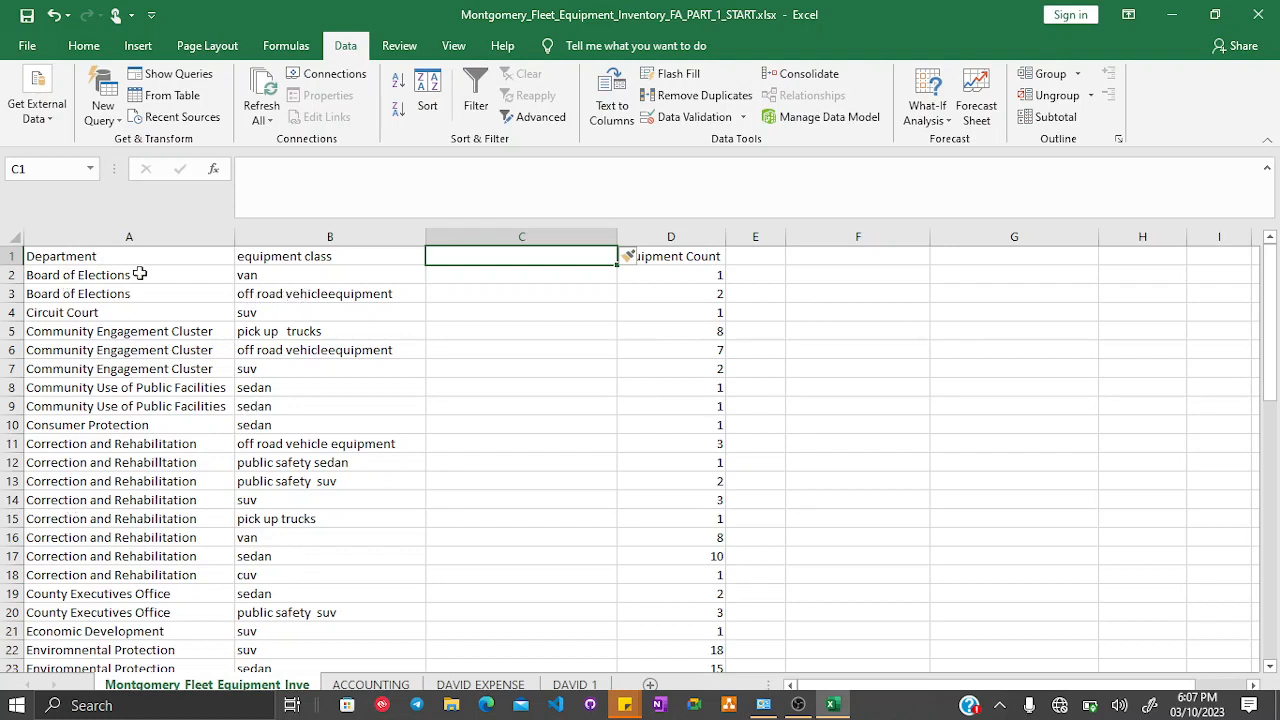
left_click(335, 236)
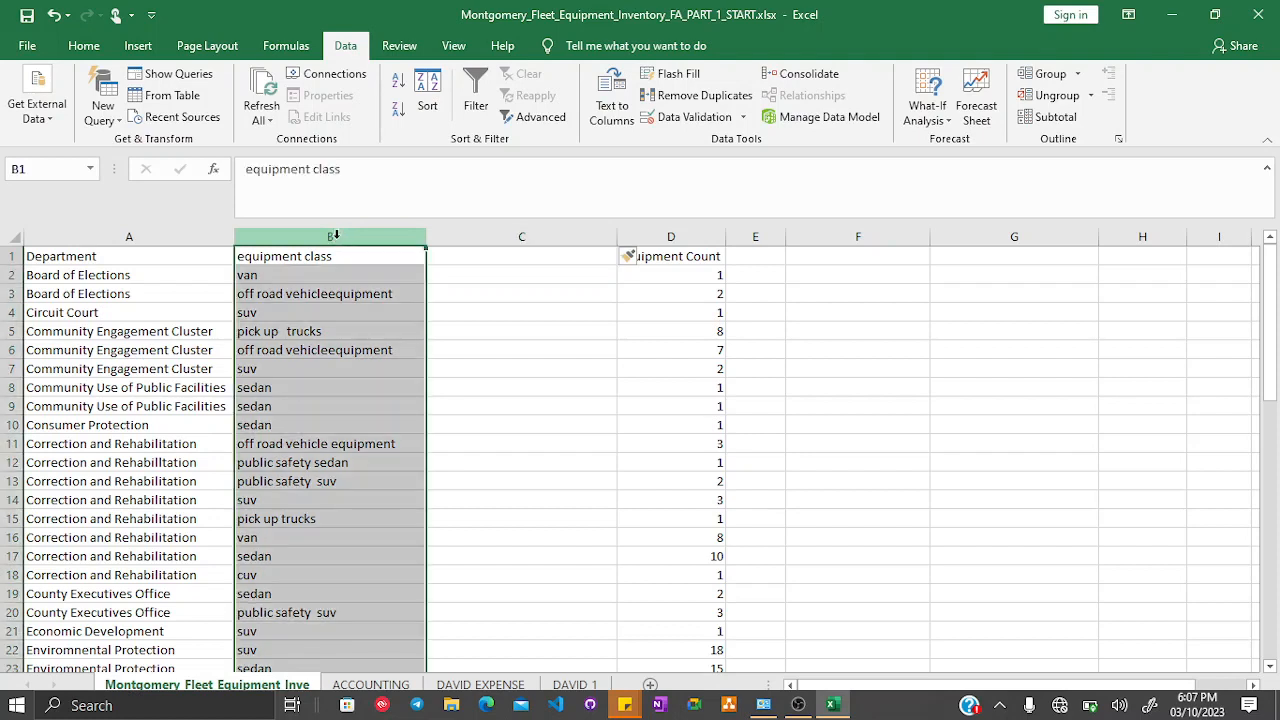
left_click(115, 279)
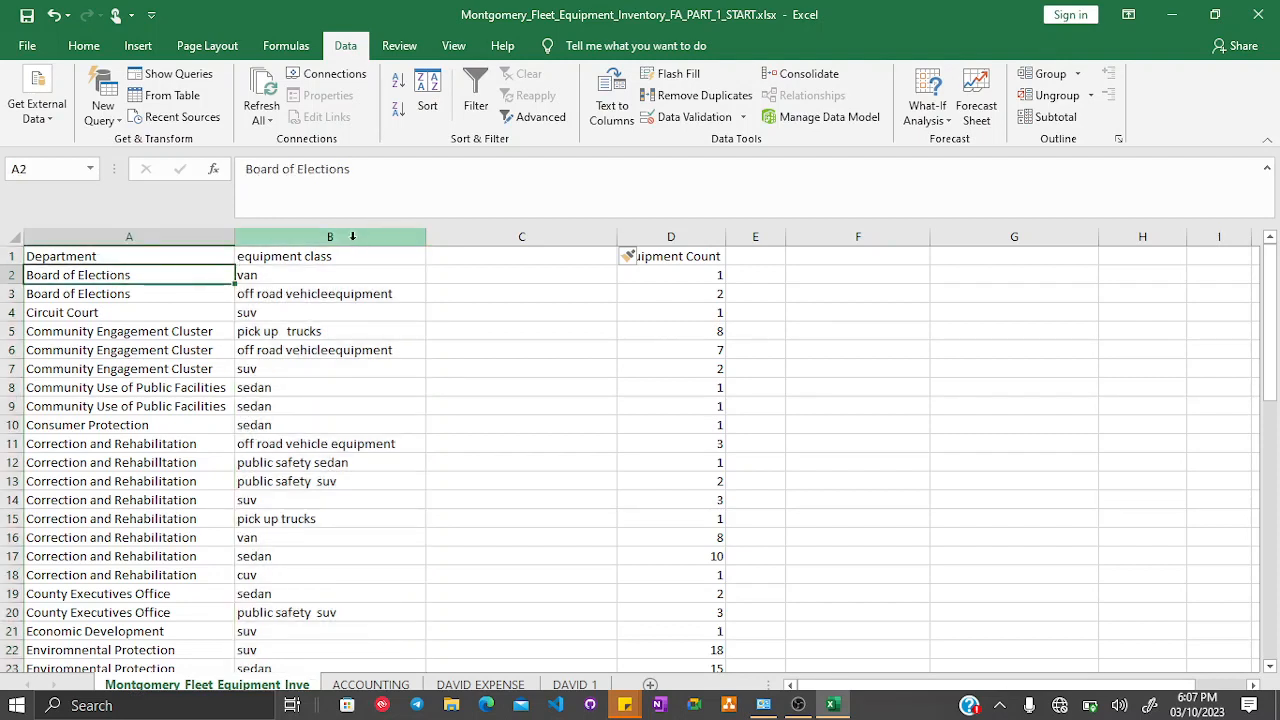
left_click(300, 234)
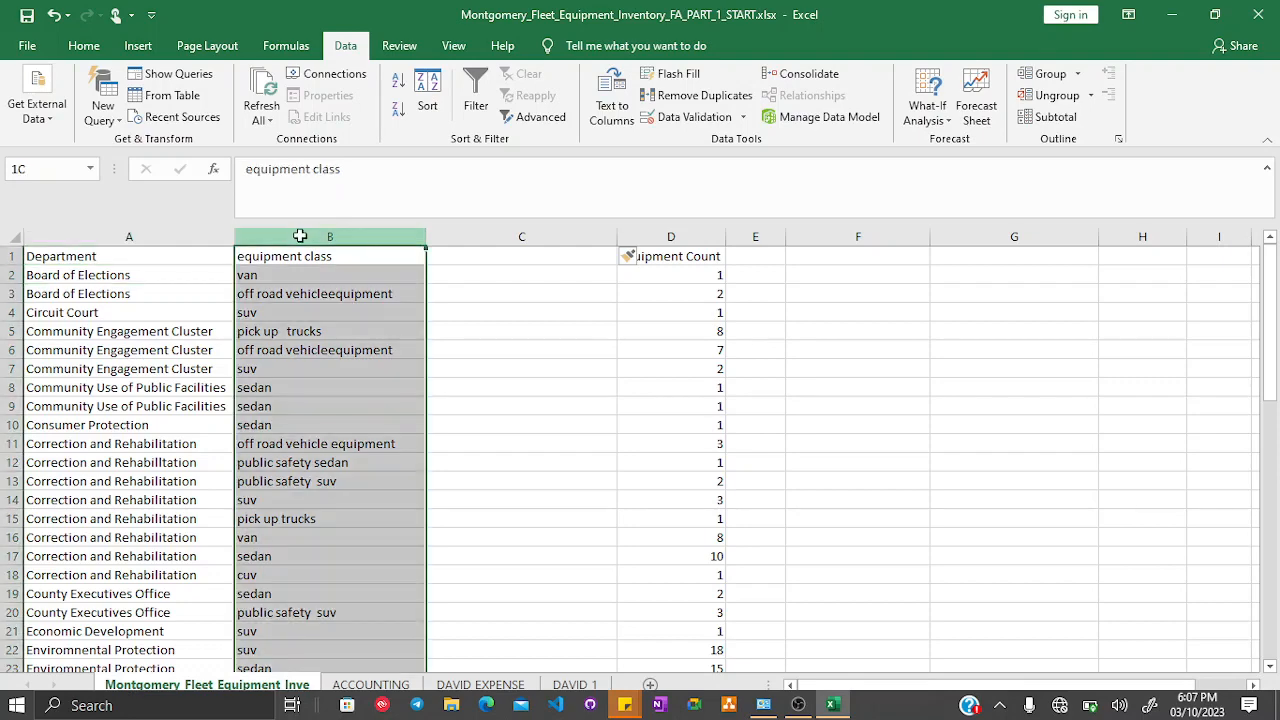
right_click(300, 232)
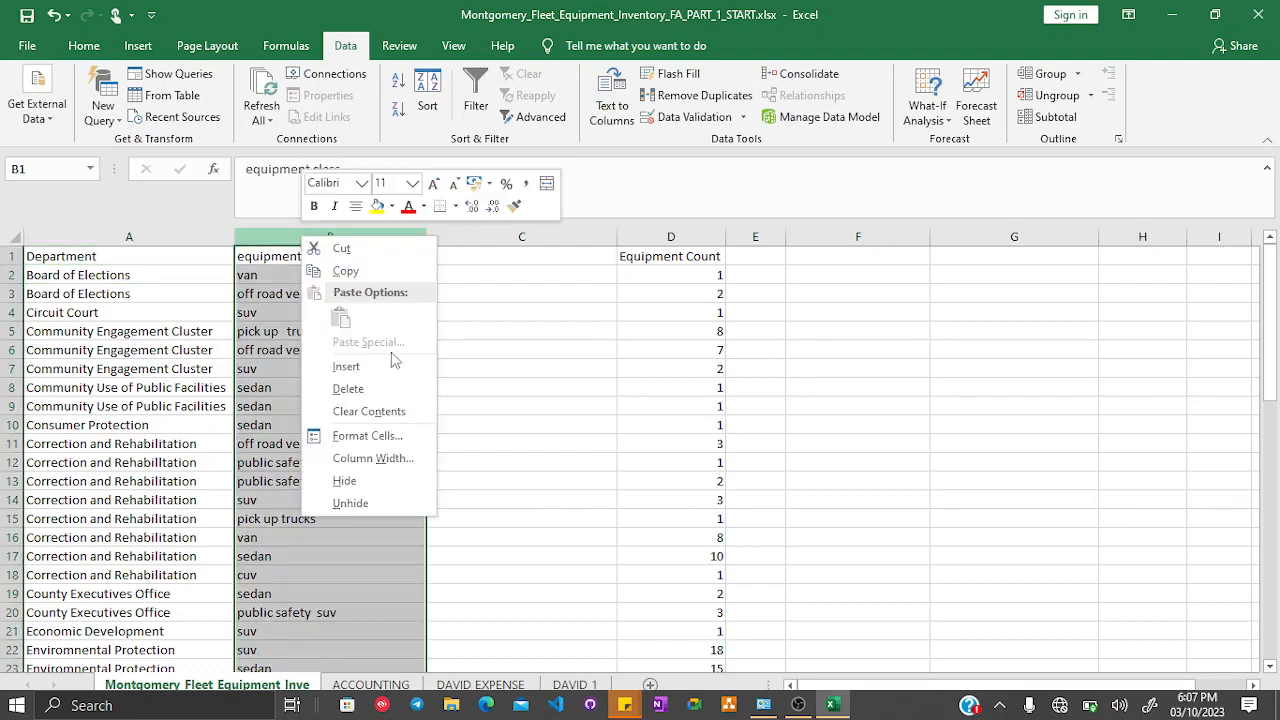
left_click(363, 368)
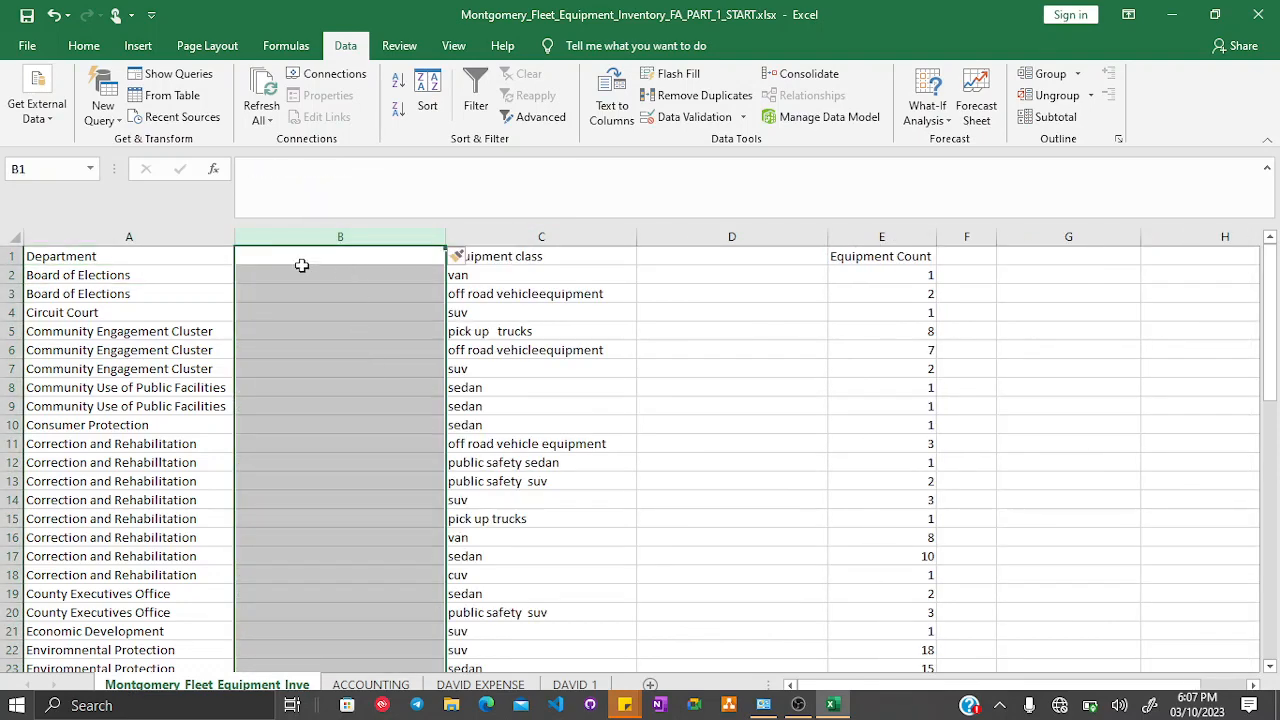
- Enter Electrons in B2 beside Board of Elections
left_click(106, 281)
left_click(374, 276)
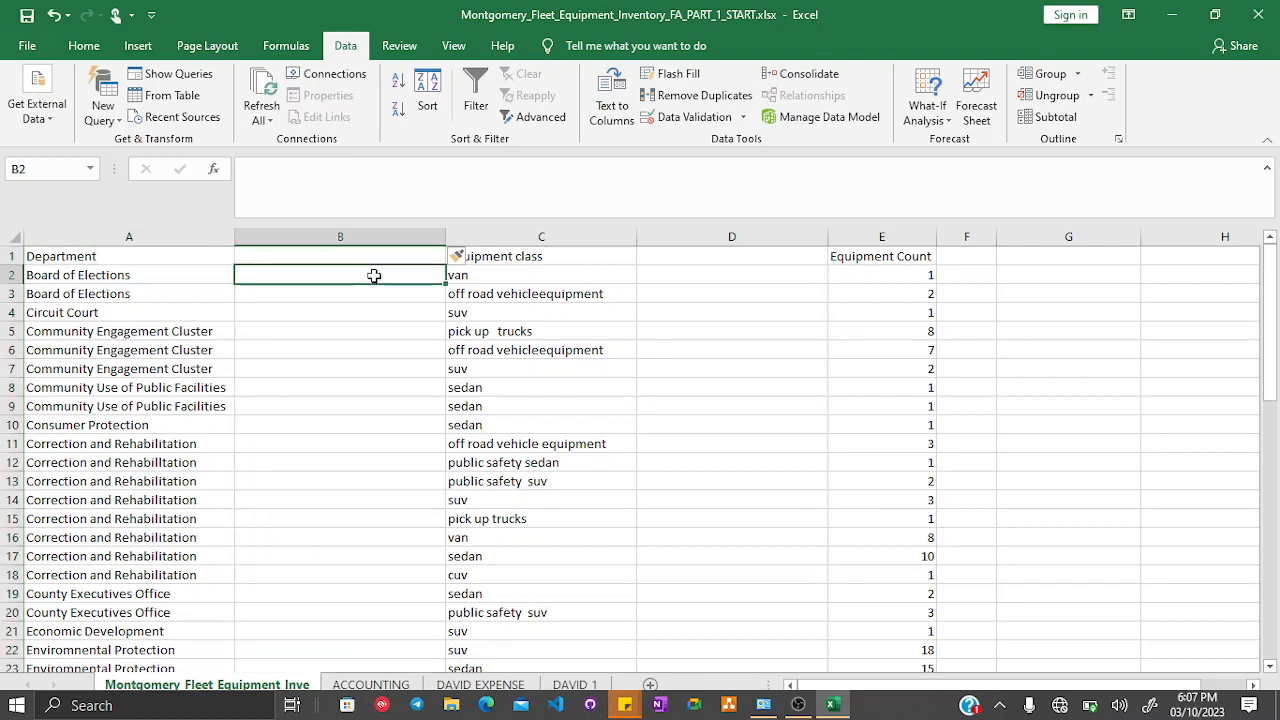
type("of")
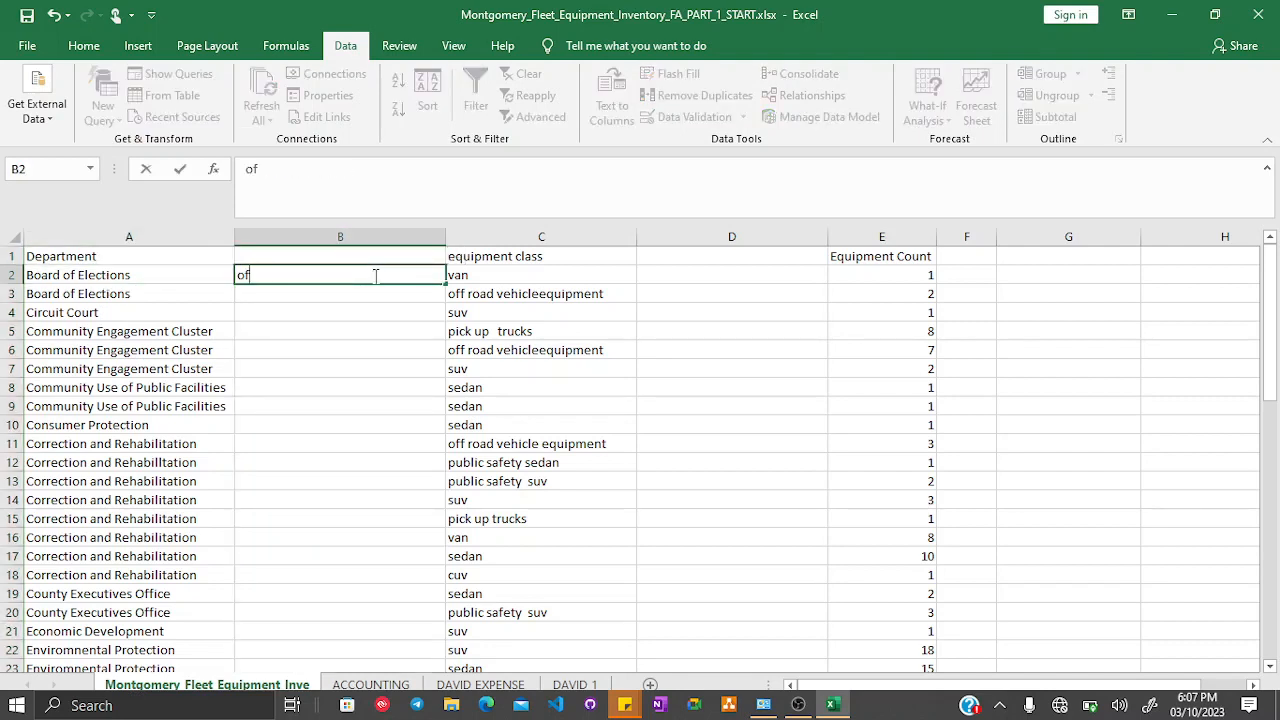
key("BackSpace")
key("BackSpace")
type("Electrons")
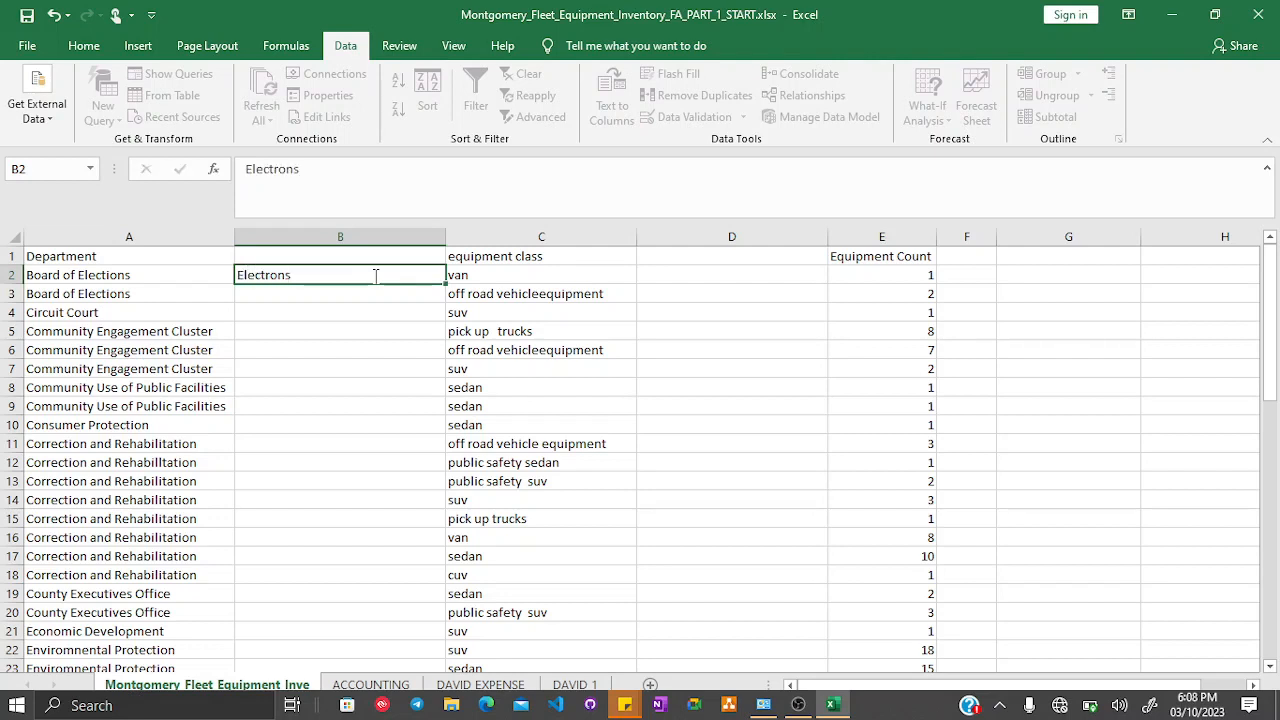
key("Return")
- Edit A2 so the department reads Board of
left_click(162, 277)
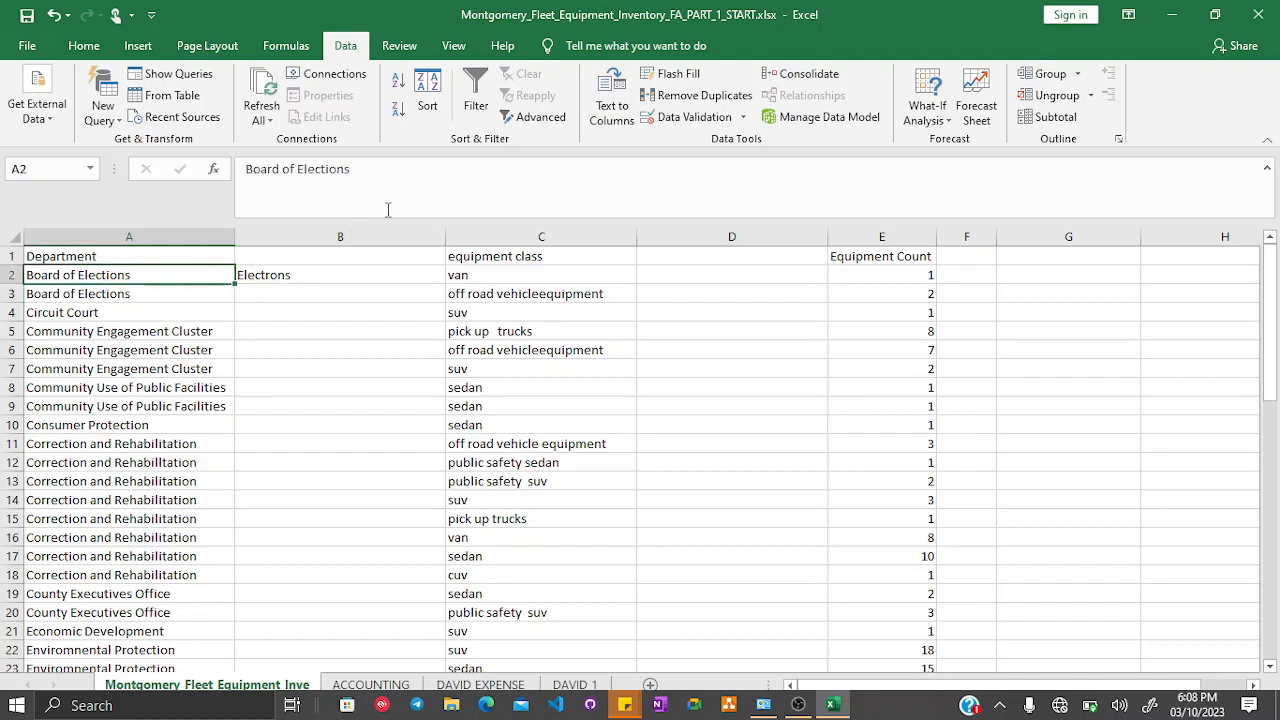
left_click(431, 179)
key("BackSpace")
key("BackSpace")
key("BackSpace")
key("BackSpace")
key("BackSpace")
key("BackSpace")
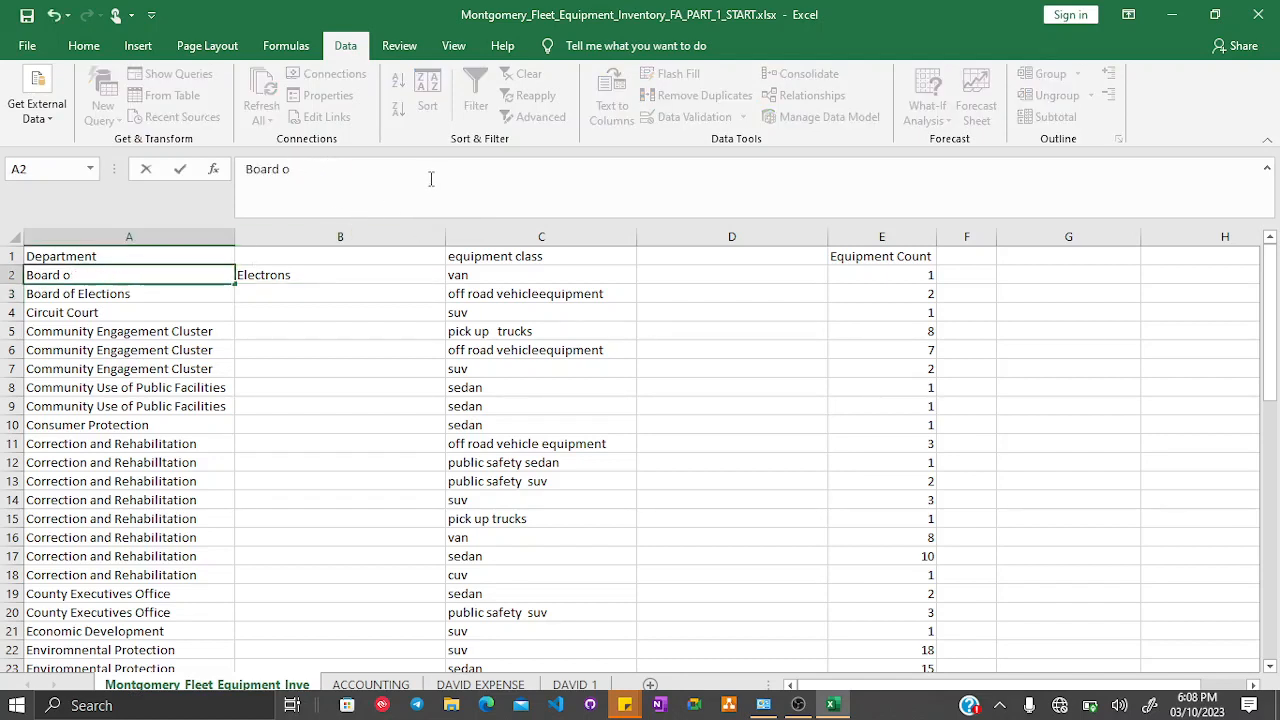
type("f")
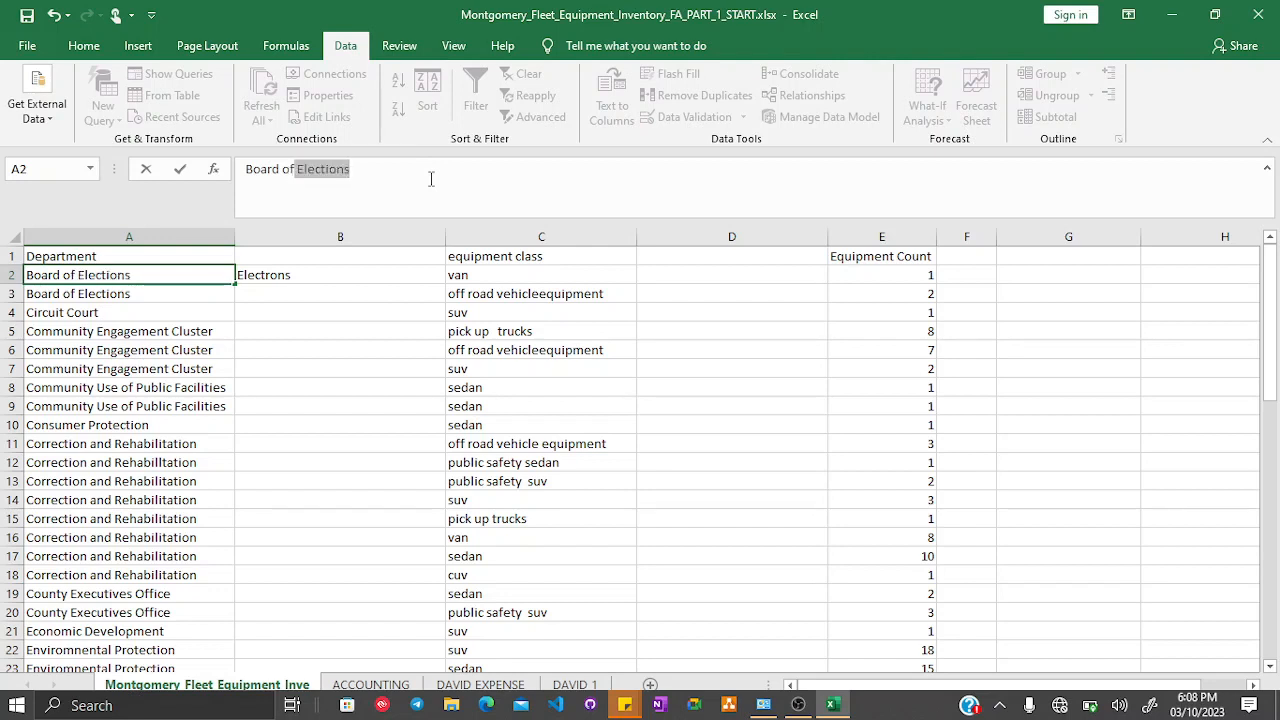
key("Delete")
key("Return")
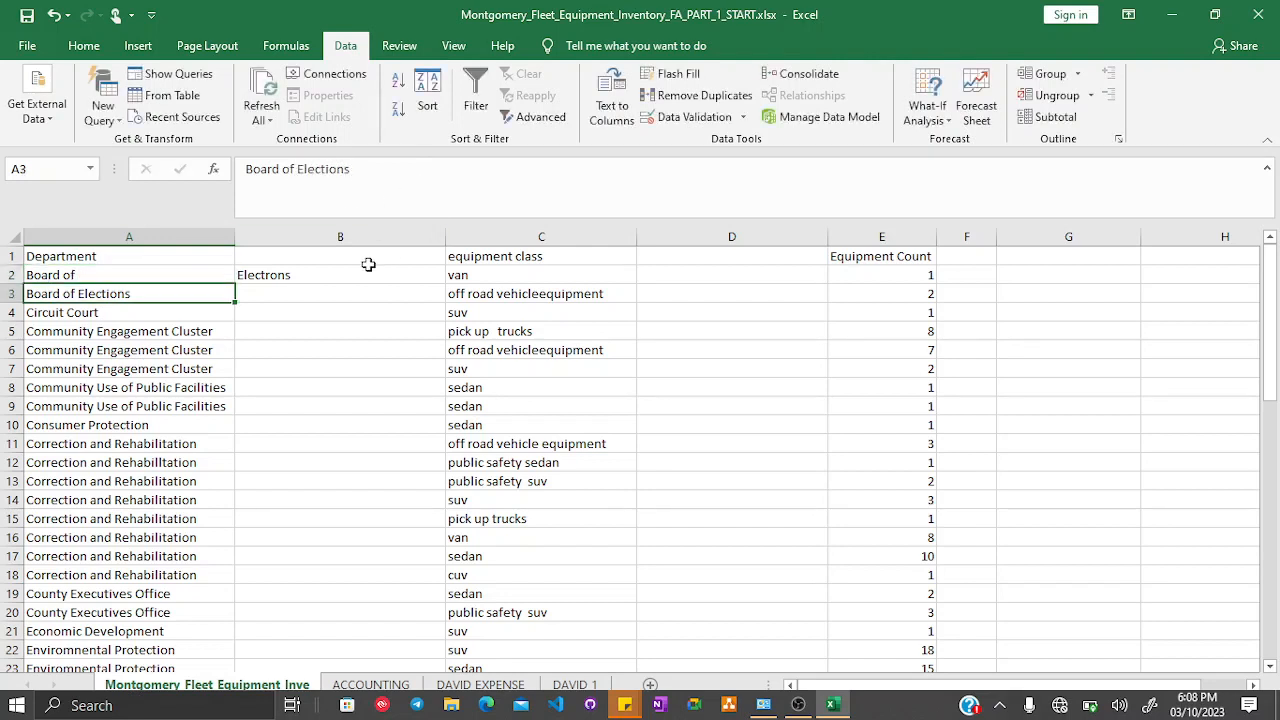
- Fill Board of from A2 into A3 and Electrons from B2 into B3
left_click(326, 272)
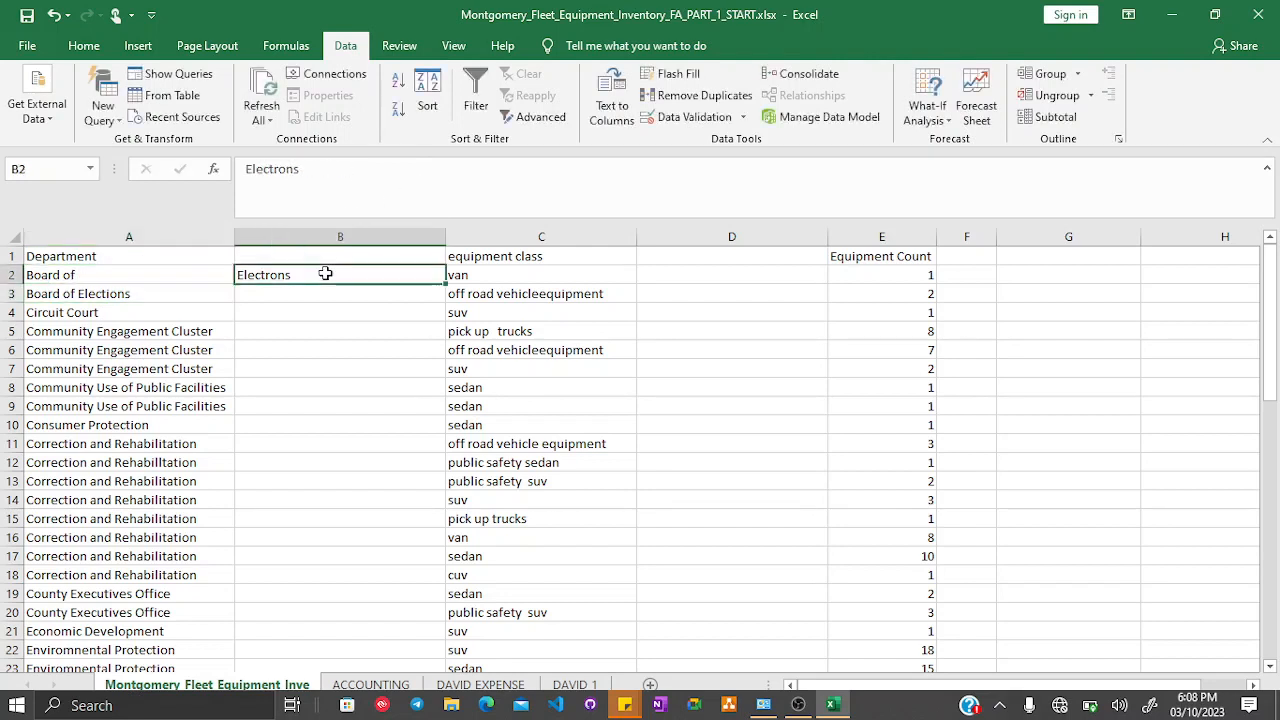
left_click(206, 270)
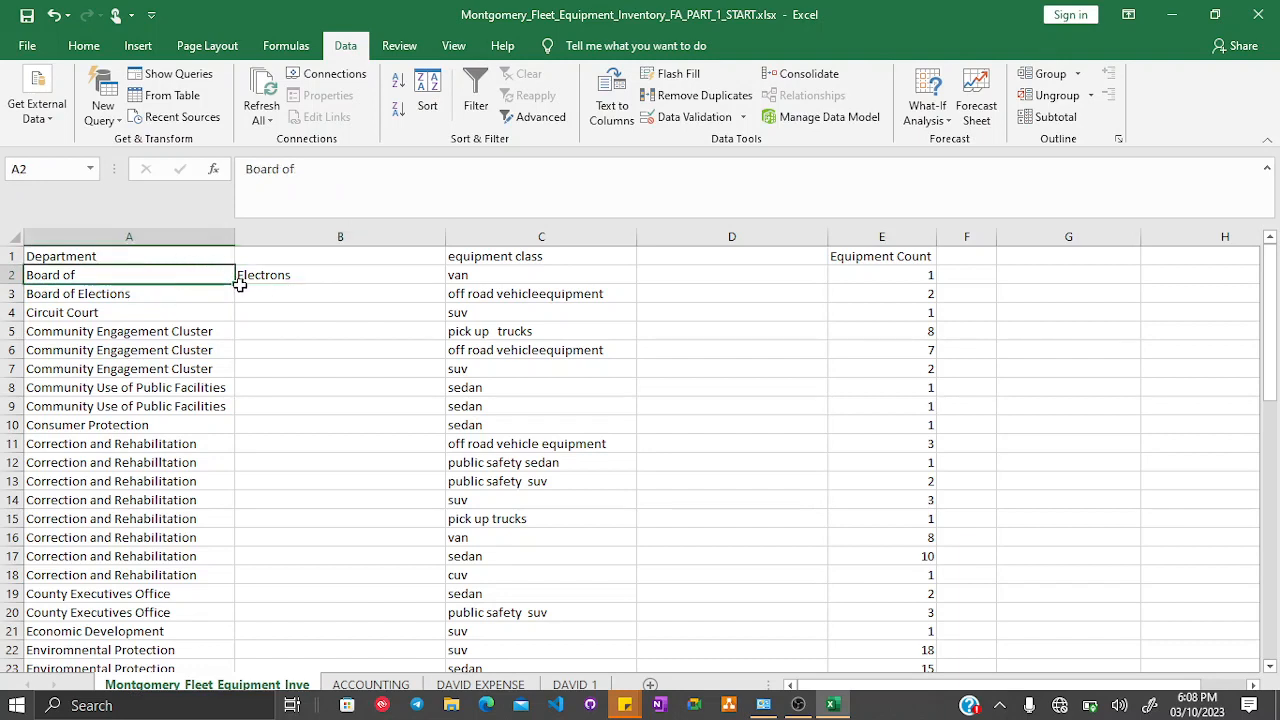
left_click_drag(233, 284, 233, 302)
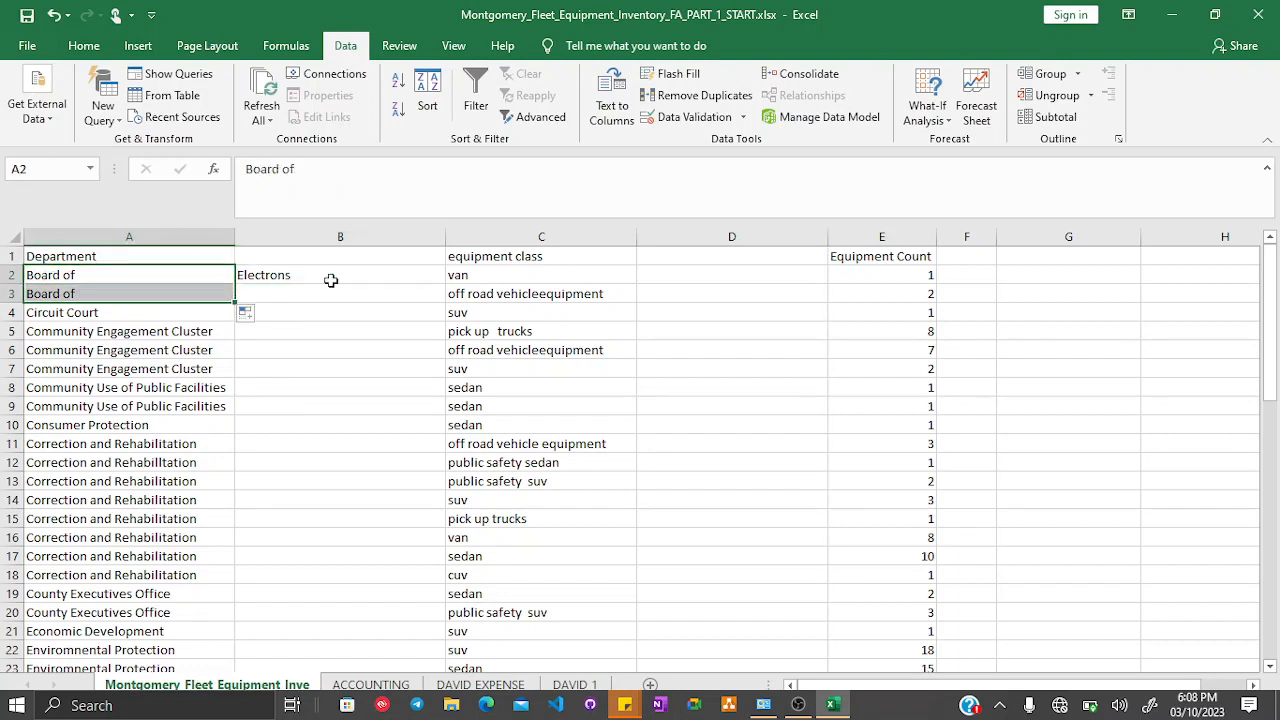
left_click(367, 272)
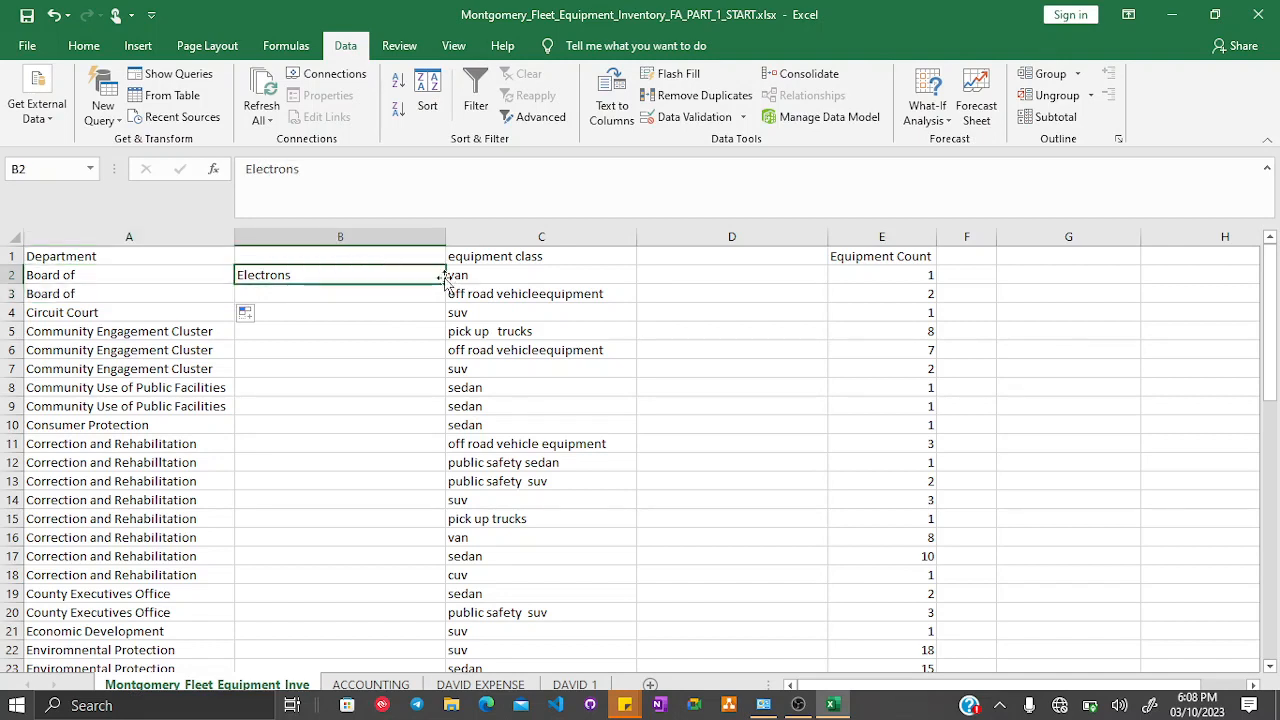
left_click_drag(445, 290, 445, 300)
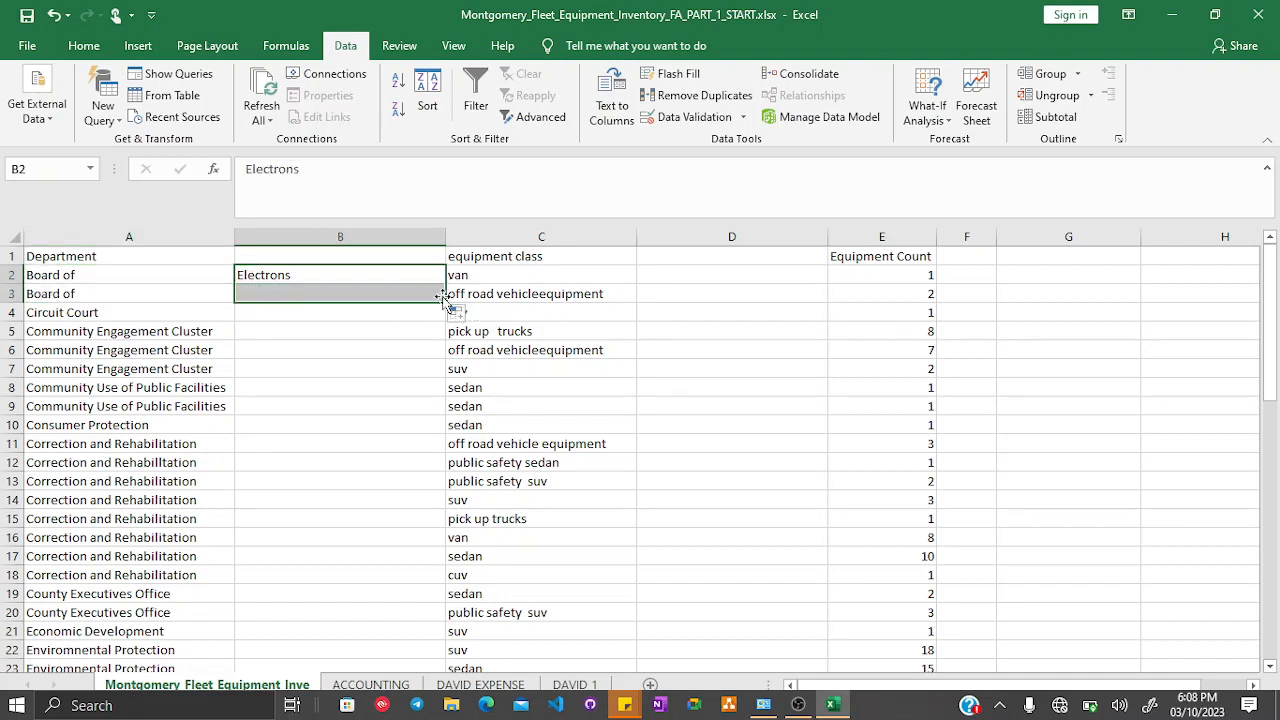
- Enter Cluster in B5 beside Community Engagement Cluster
left_click(104, 330)
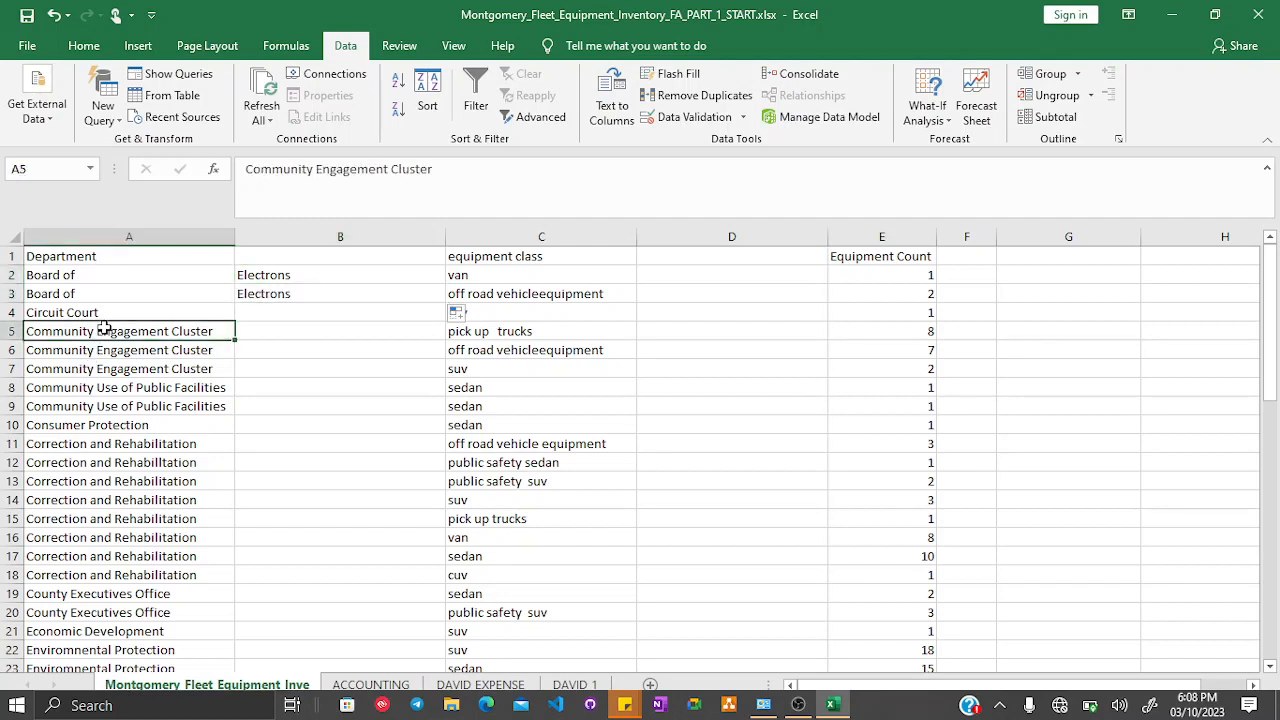
left_click(282, 330)
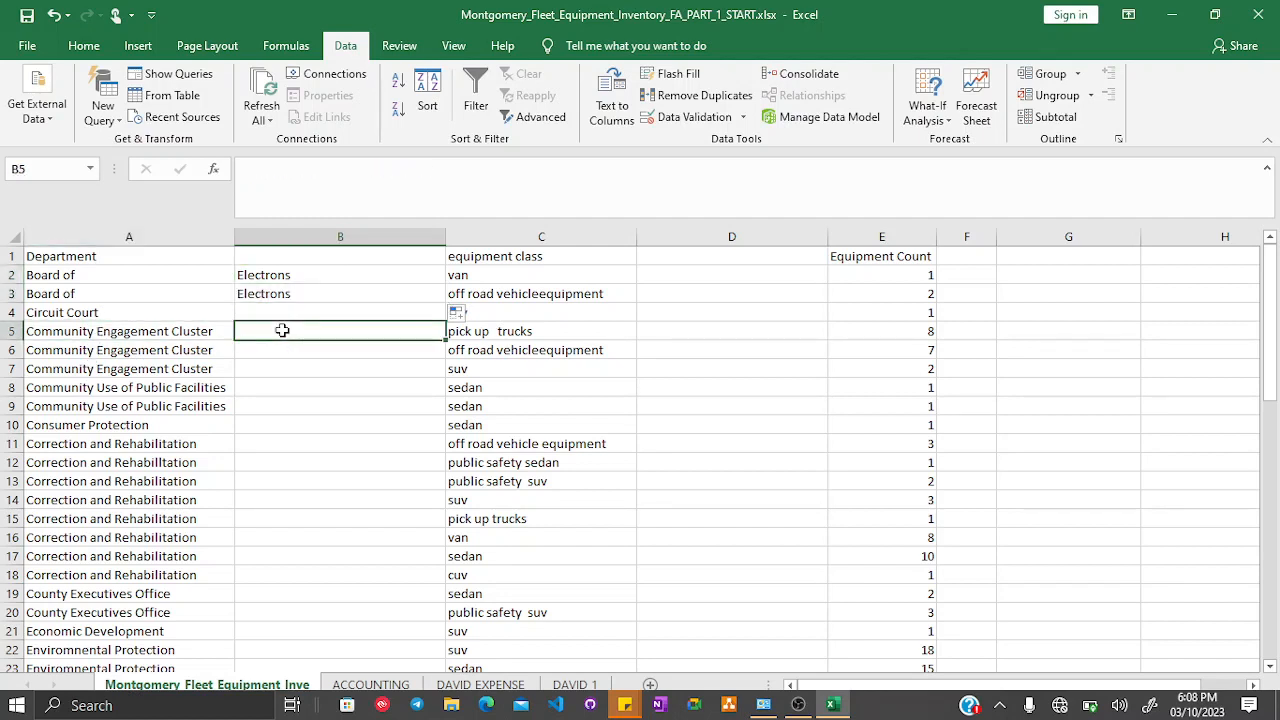
type("Cluster")
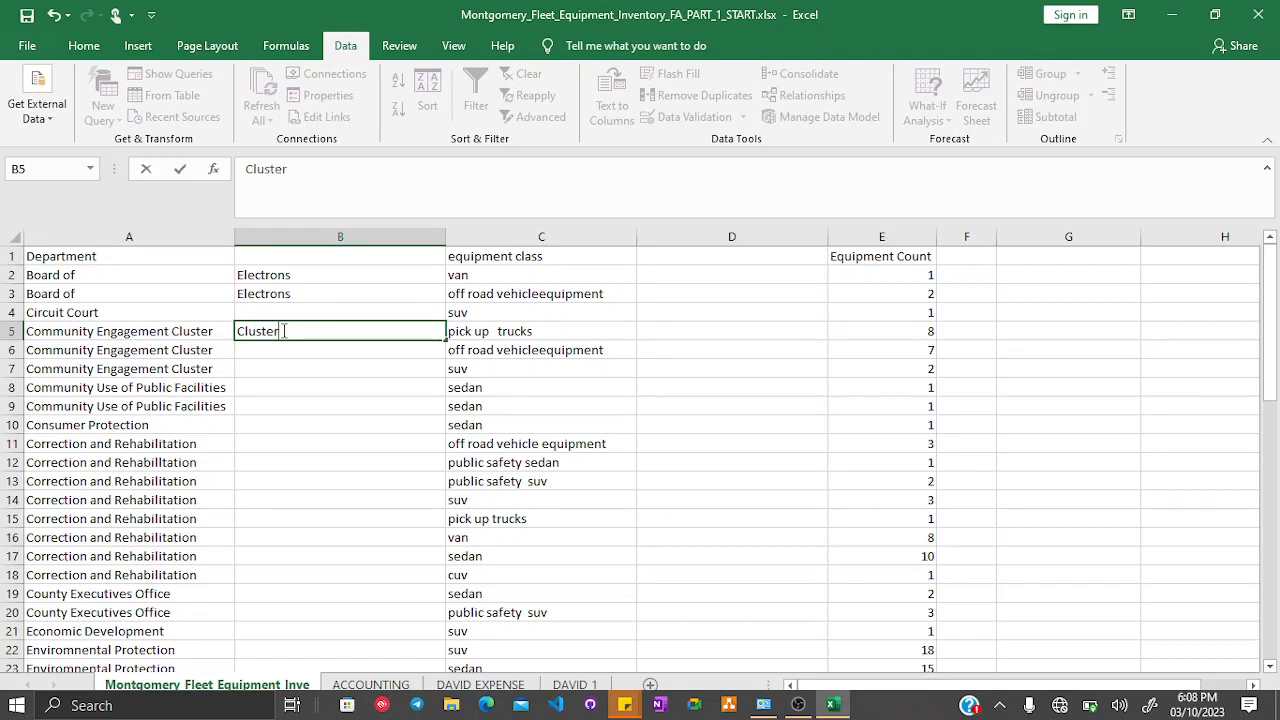
key("Return")
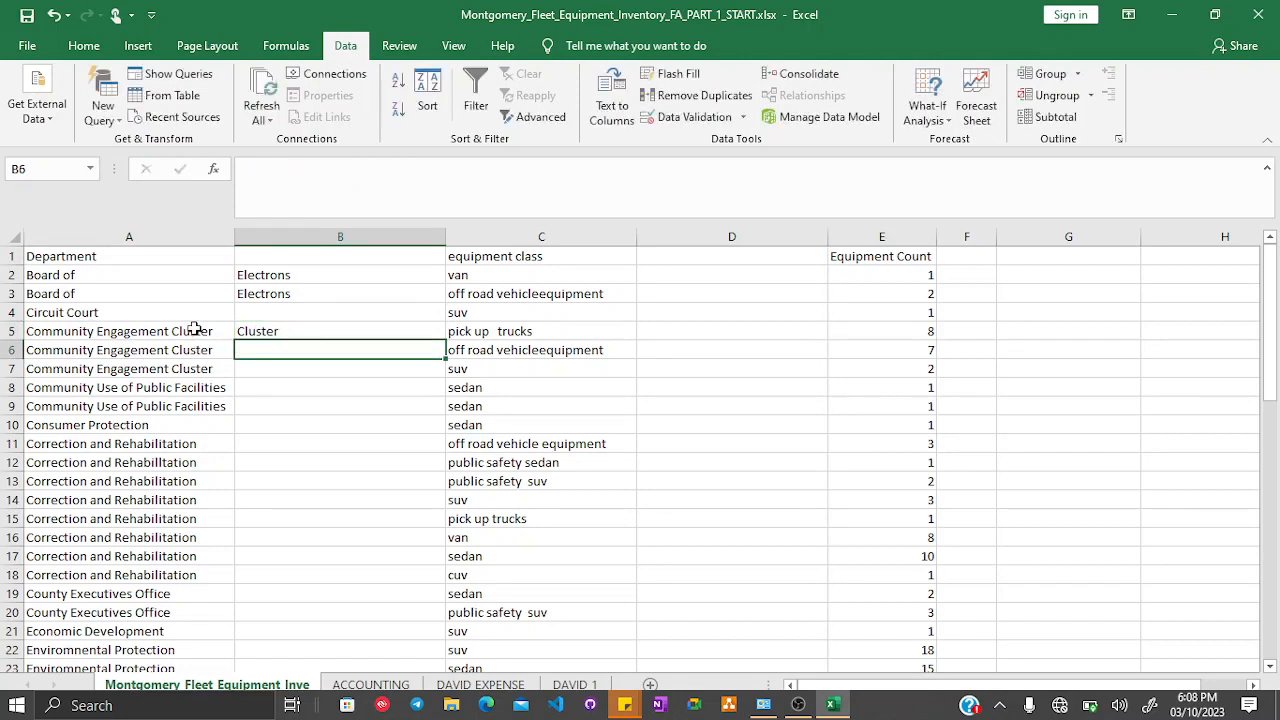
- Edit A5 so the department reads Community Engagement
left_click(192, 331)
double_click(405, 169)
key("BackSpace")
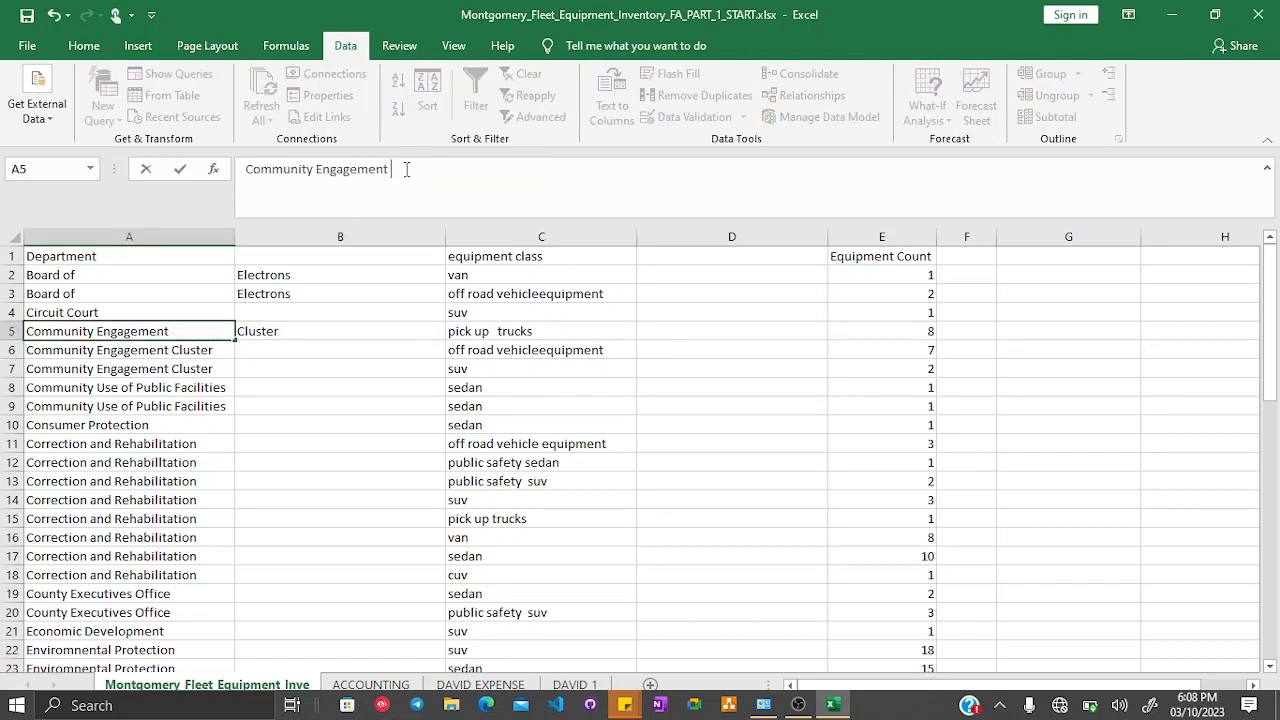
key("Return")
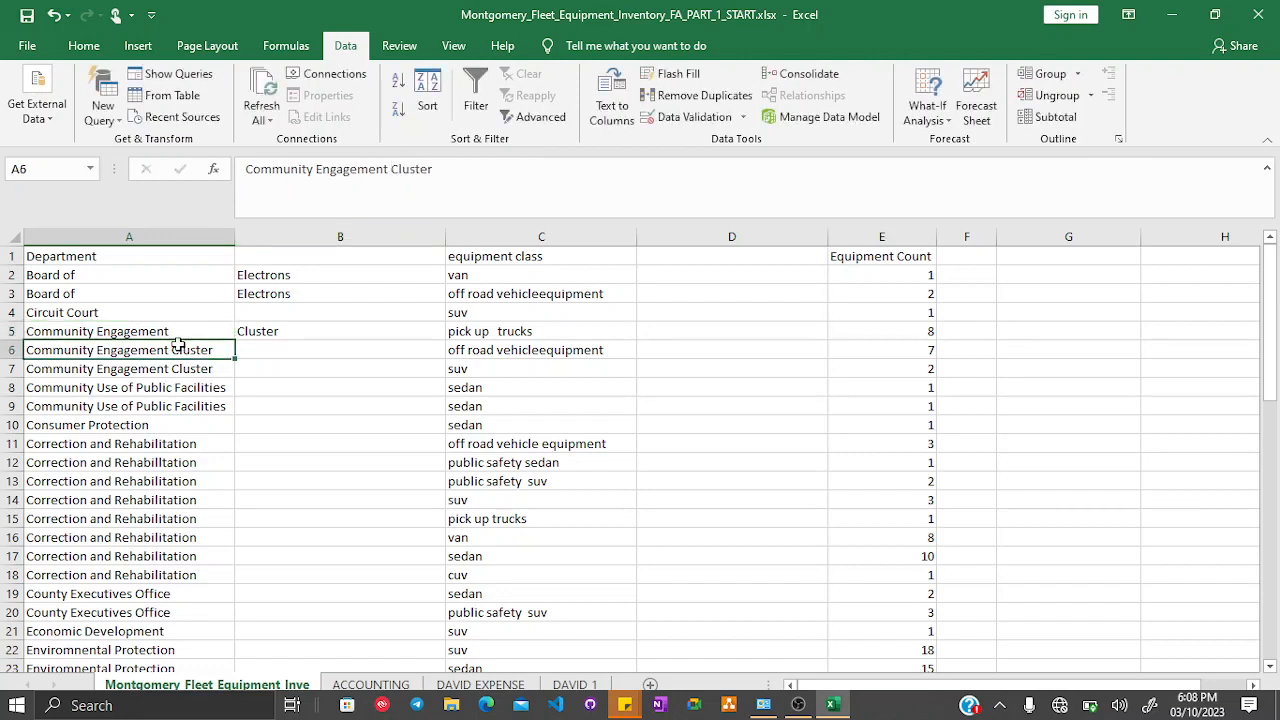
- Fill A5 and B5 down through row 7
left_click(181, 331)
left_click_drag(233, 339, 240, 372)
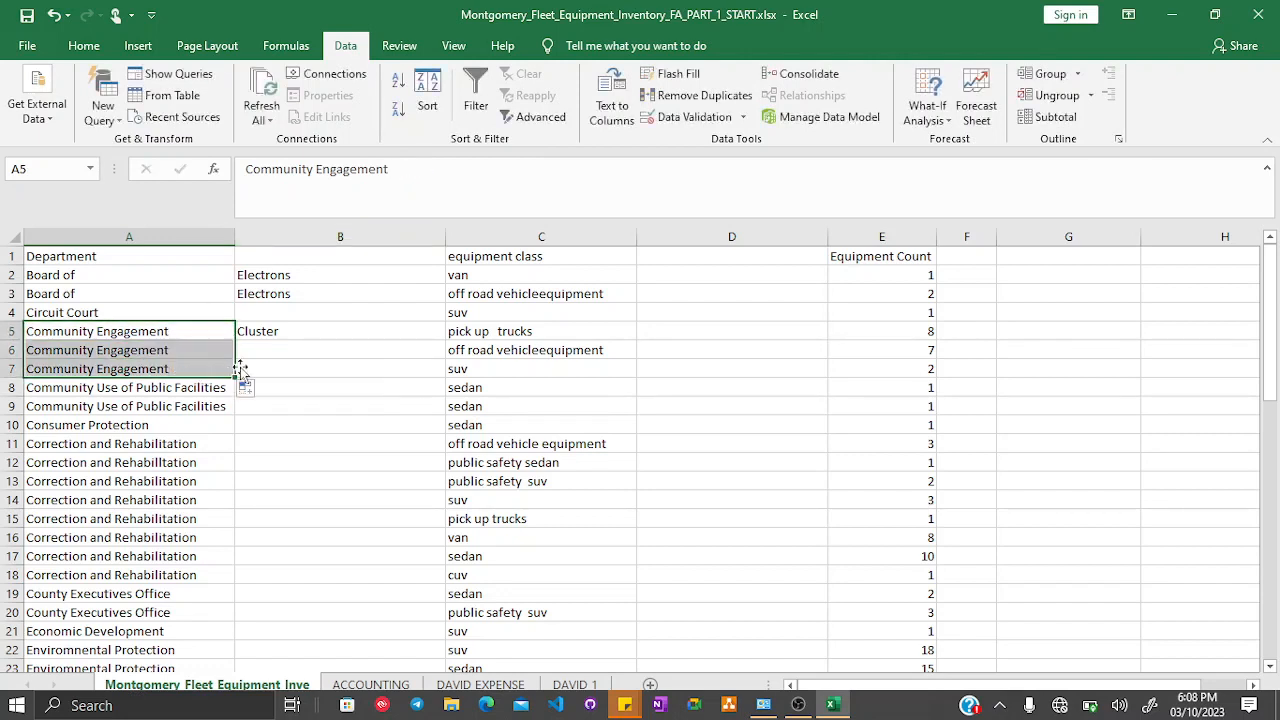
left_click(292, 330)
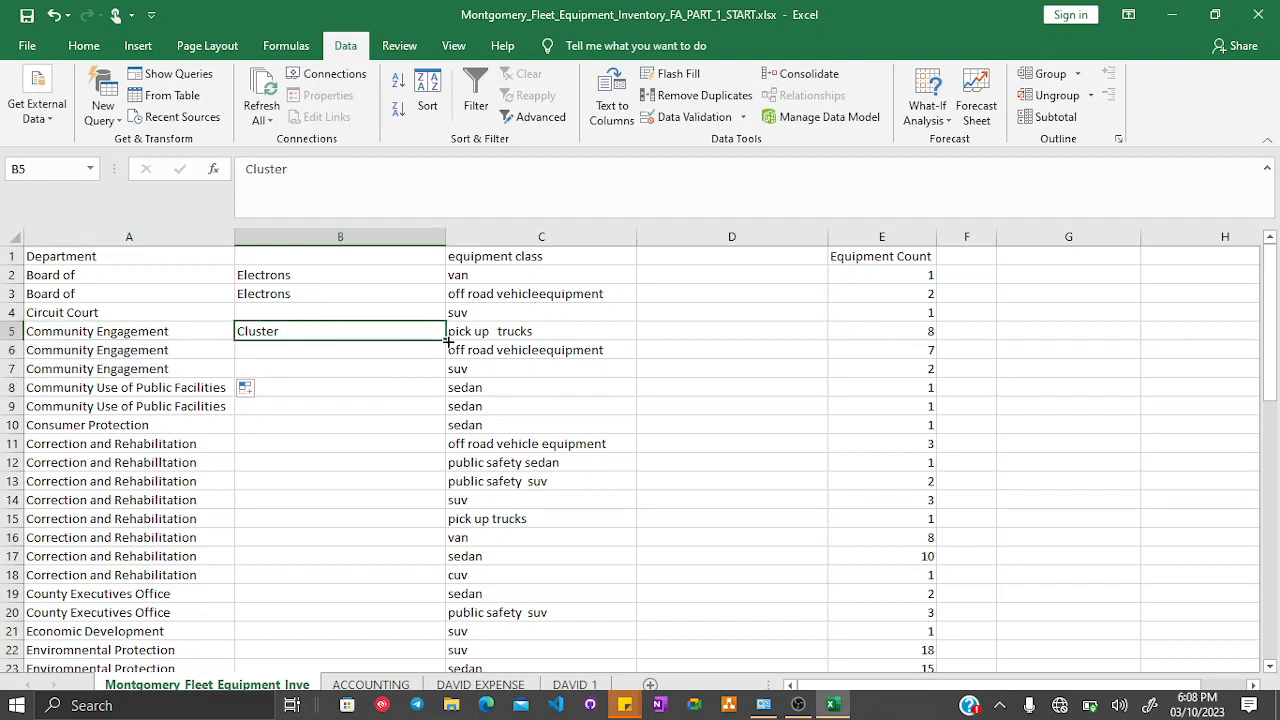
left_click_drag(446, 341, 438, 375)
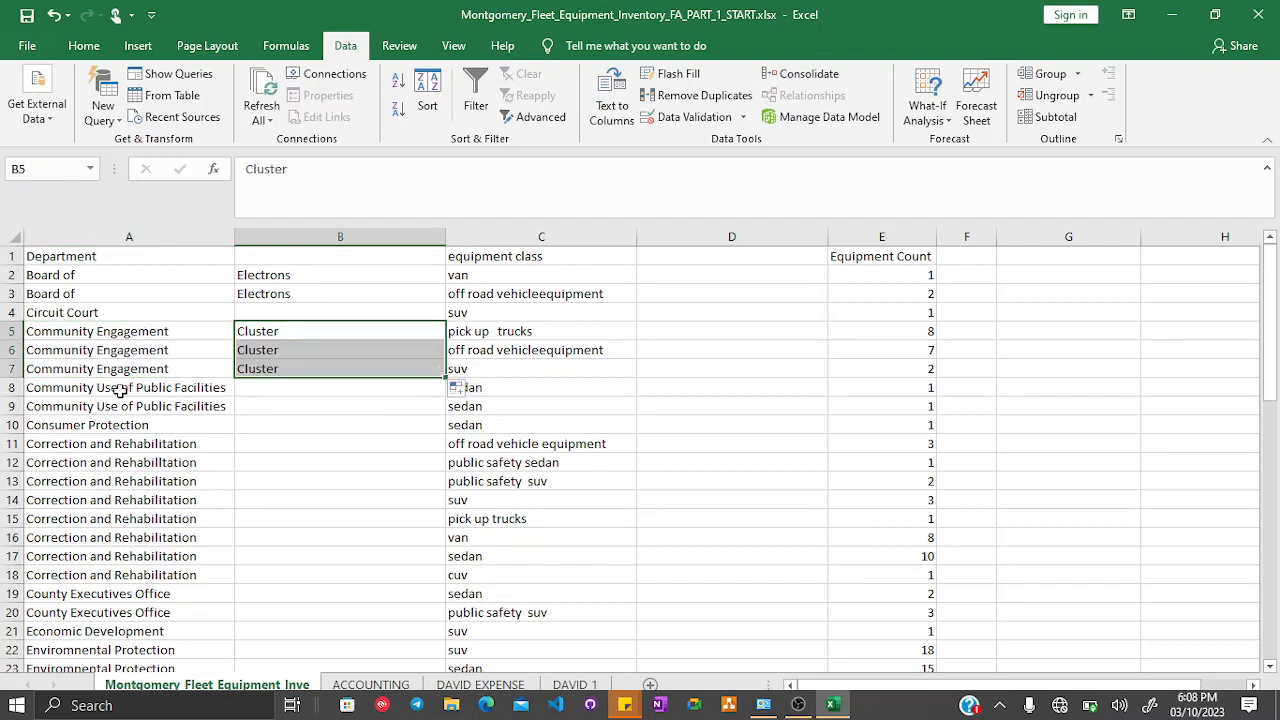
- Move Public Facilities from A8 into B8 and fill it down to B9
left_click(199, 388)
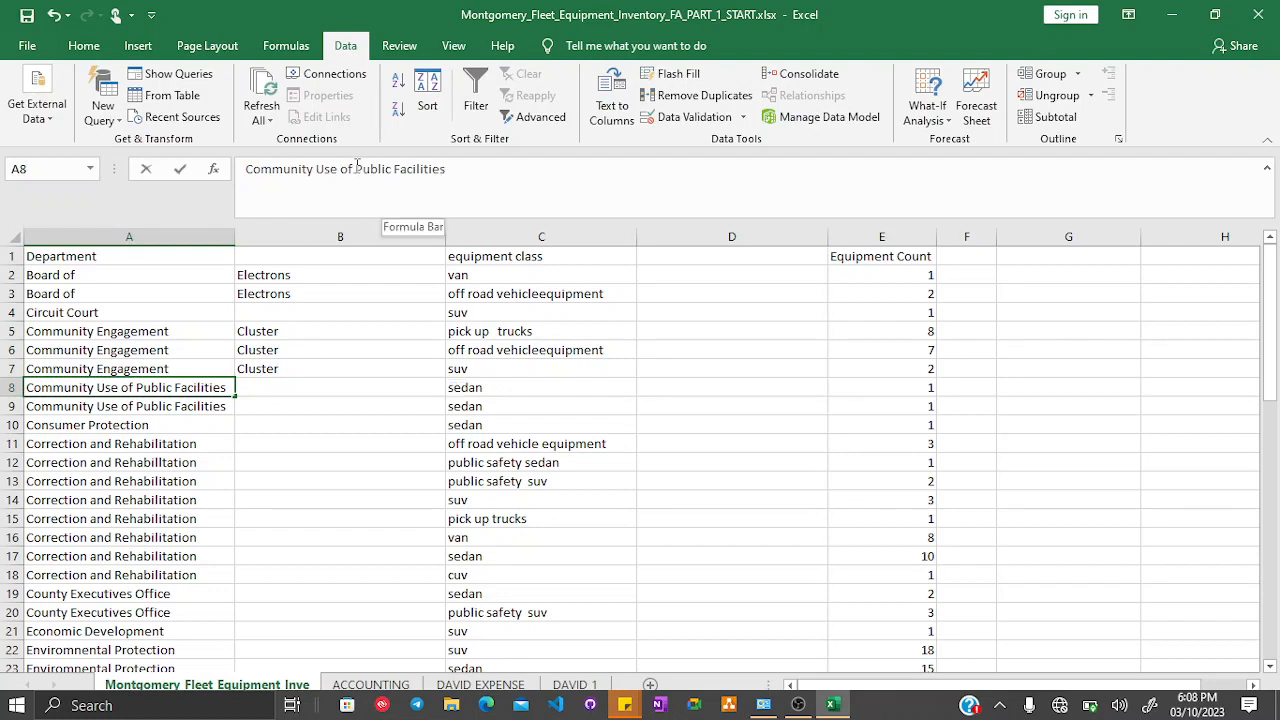
left_click_drag(356, 166, 478, 200)
key("ctrl+c")
key("BackSpace")
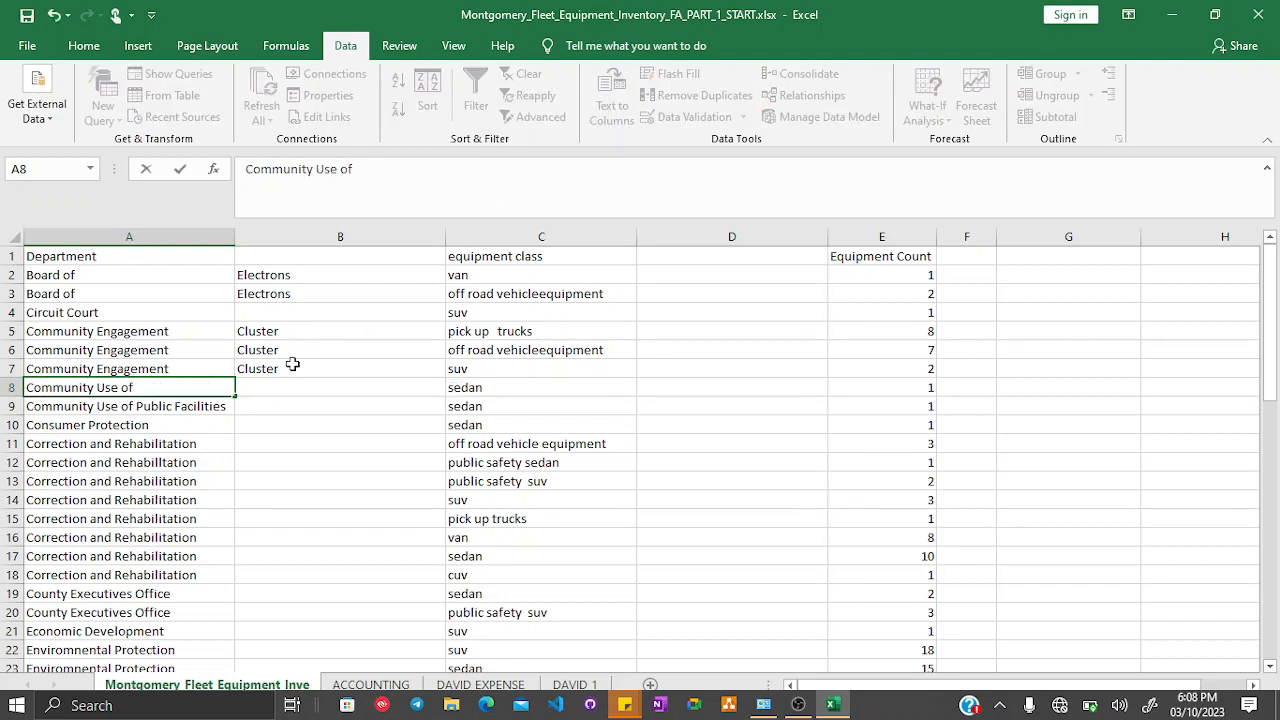
left_click(280, 395)
key("ctrl+v")
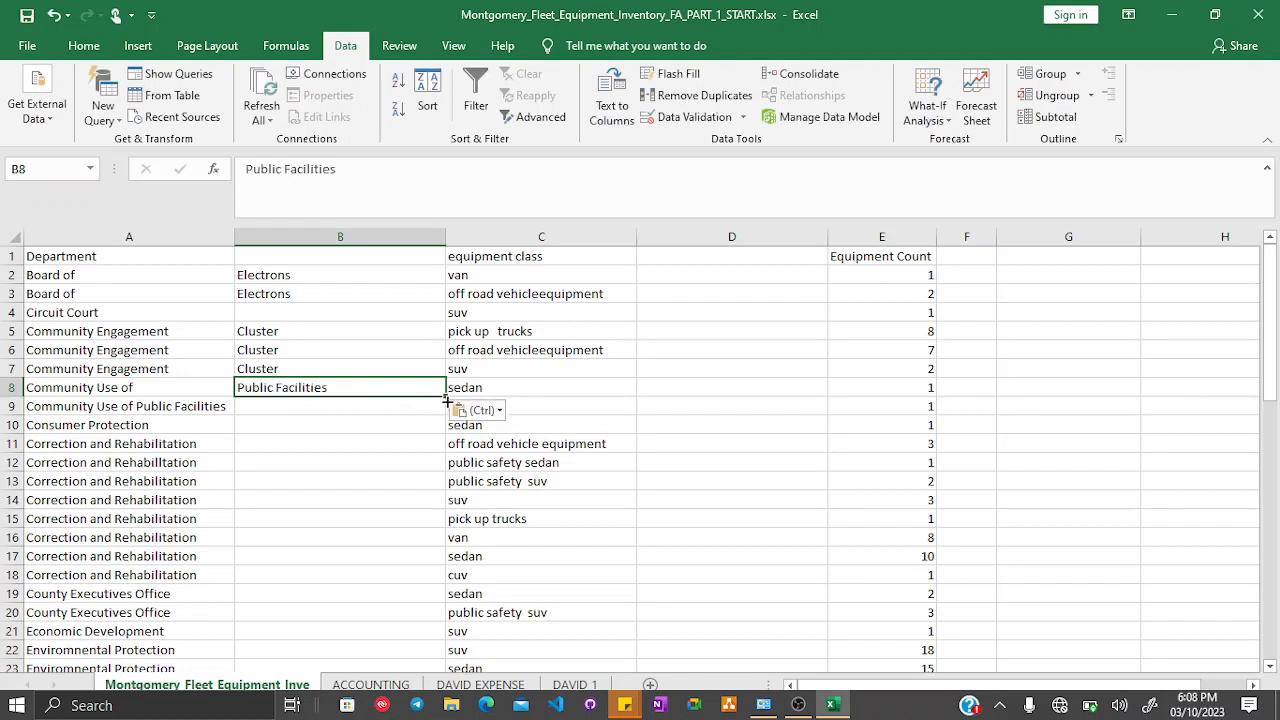
left_click_drag(446, 399, 446, 420)
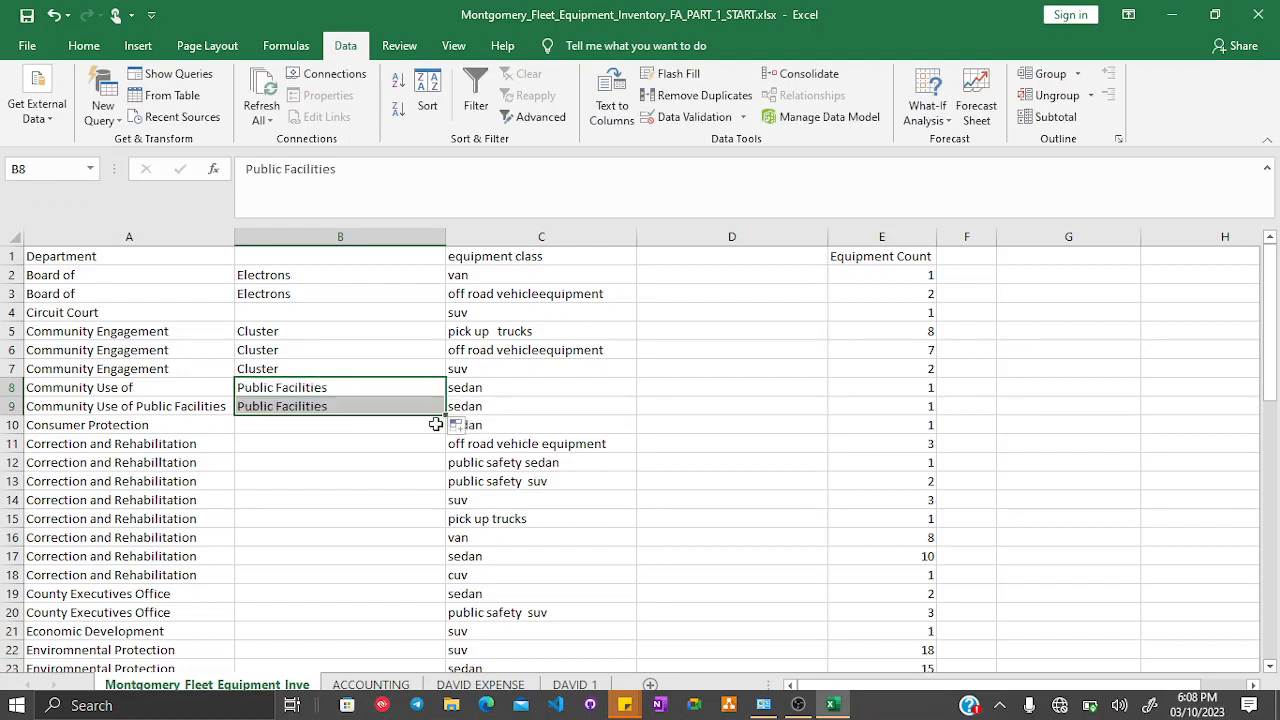
- Move Rehabilitation from A11 into B11 so A11 reads Correction and
left_click(149, 443)
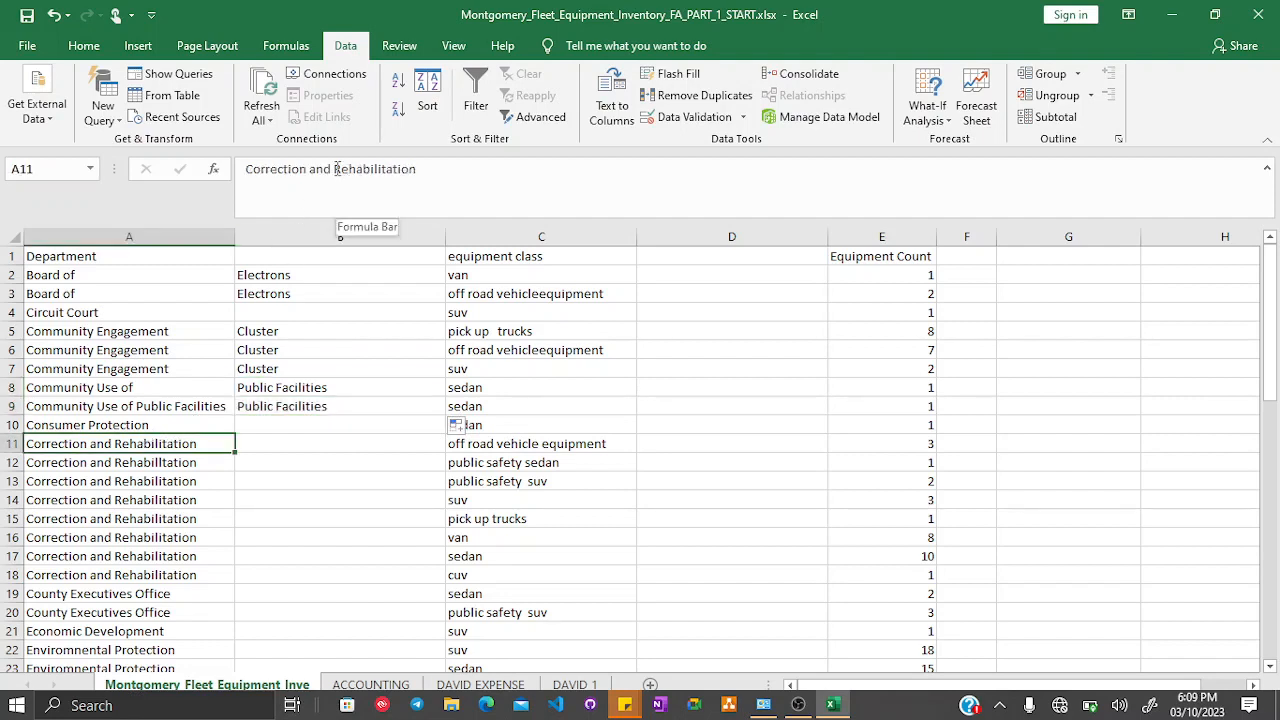
left_click_drag(335, 169, 443, 171)
key("ctrl+c")
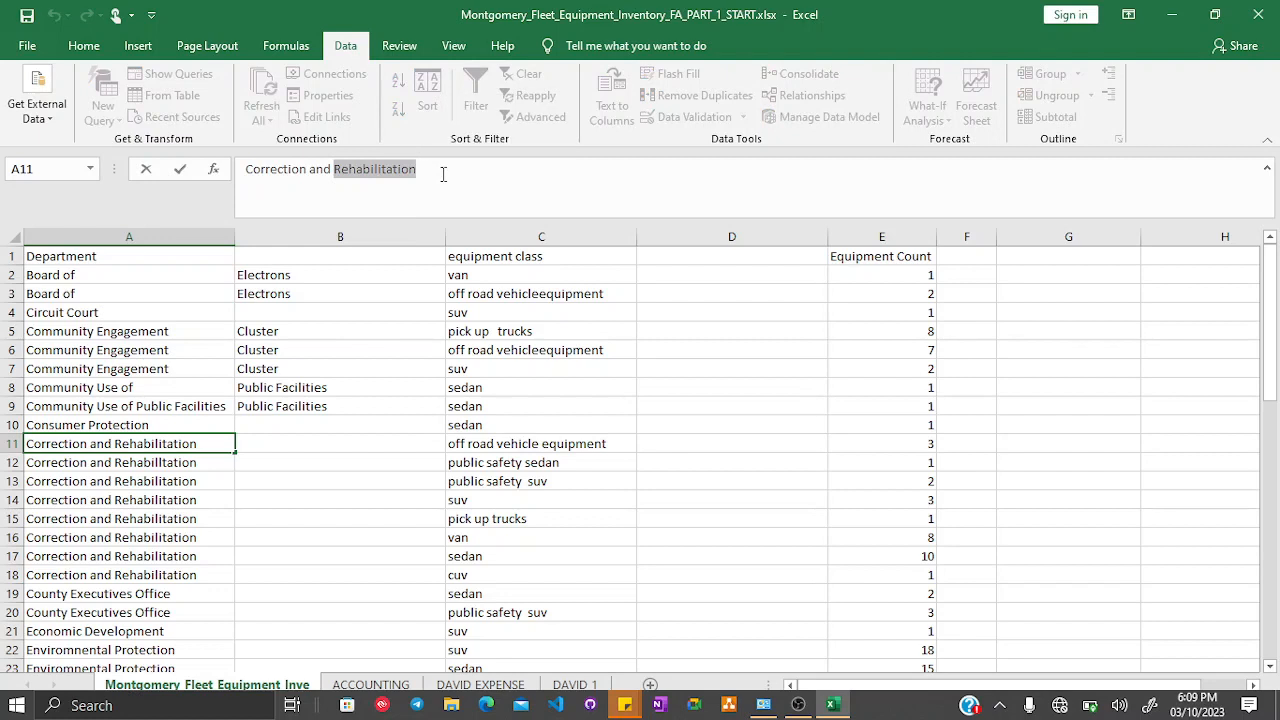
key("BackSpace")
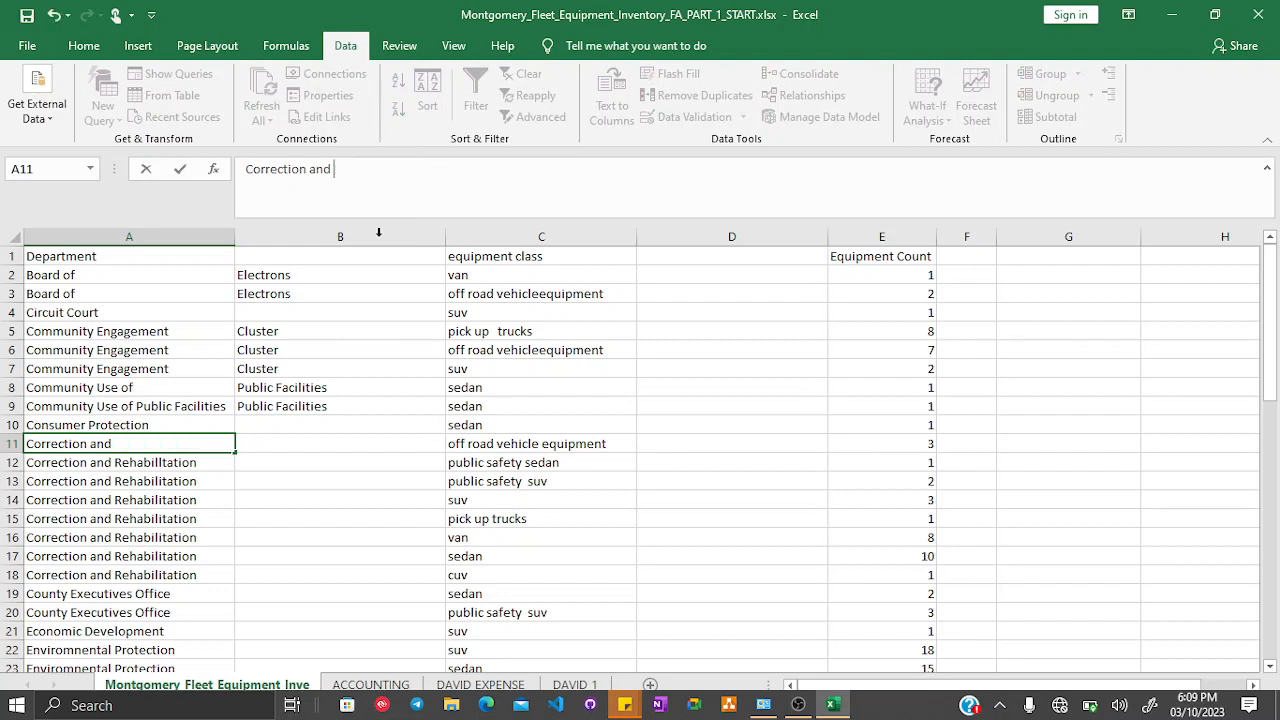
left_click(310, 445)
key("ctrl+v")
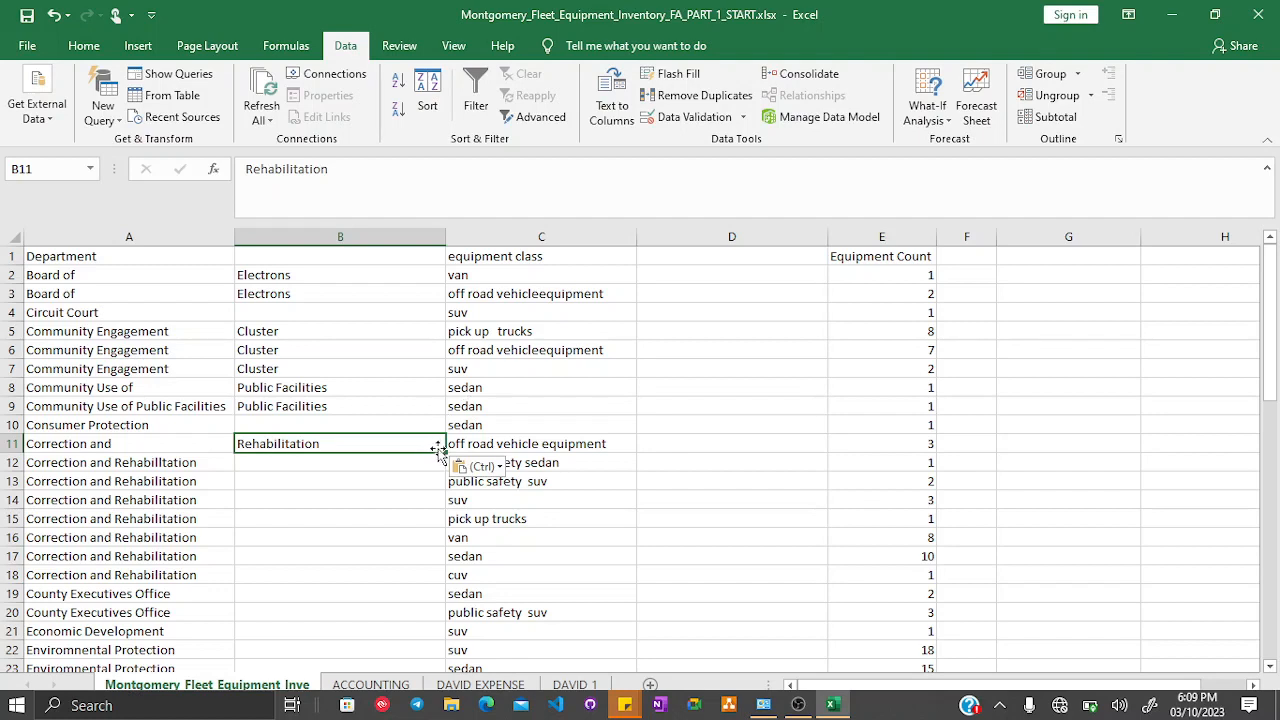
- Fill A11 and B11 down through row 18
left_click_drag(120, 440, 337, 447)
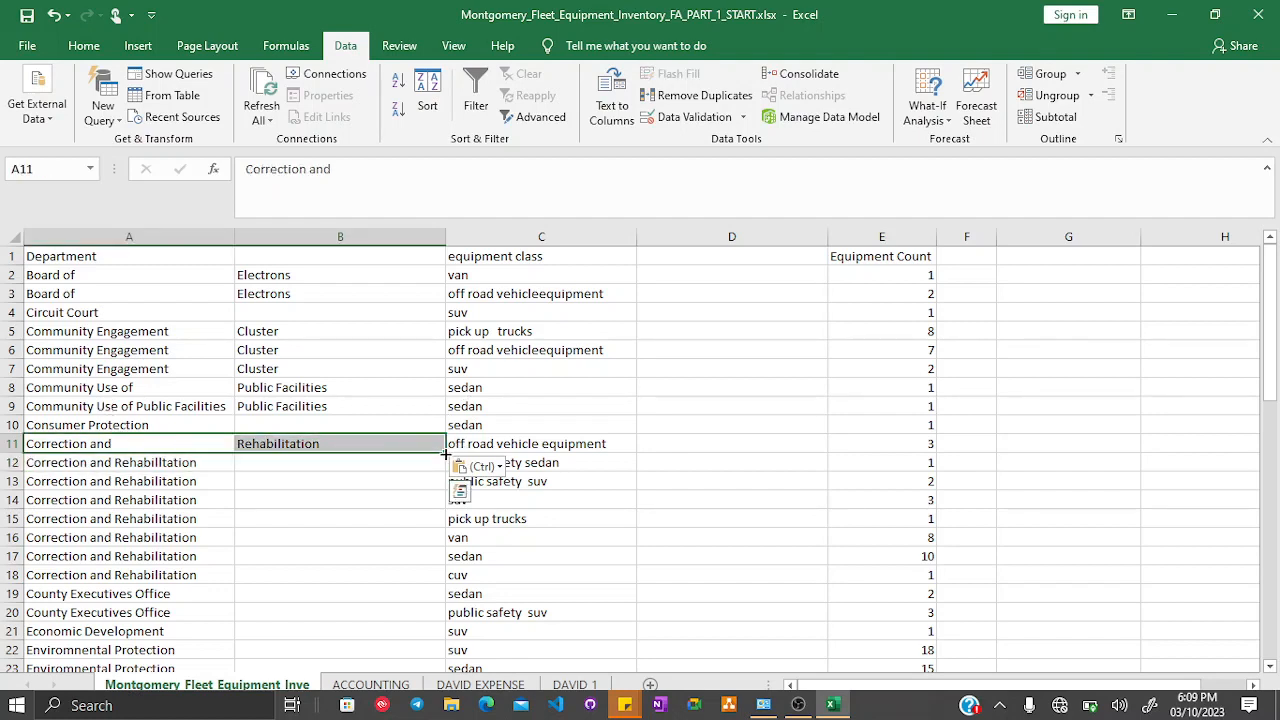
left_click_drag(446, 453, 423, 576)
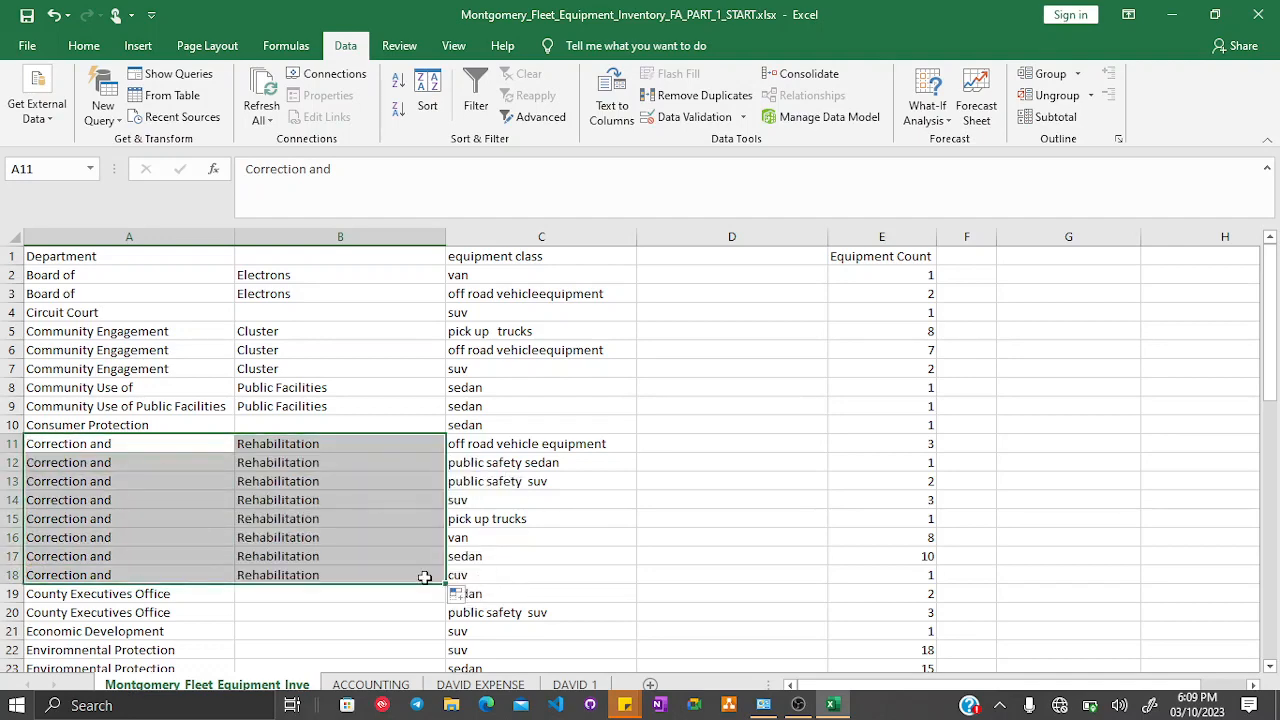
left_click(348, 449)
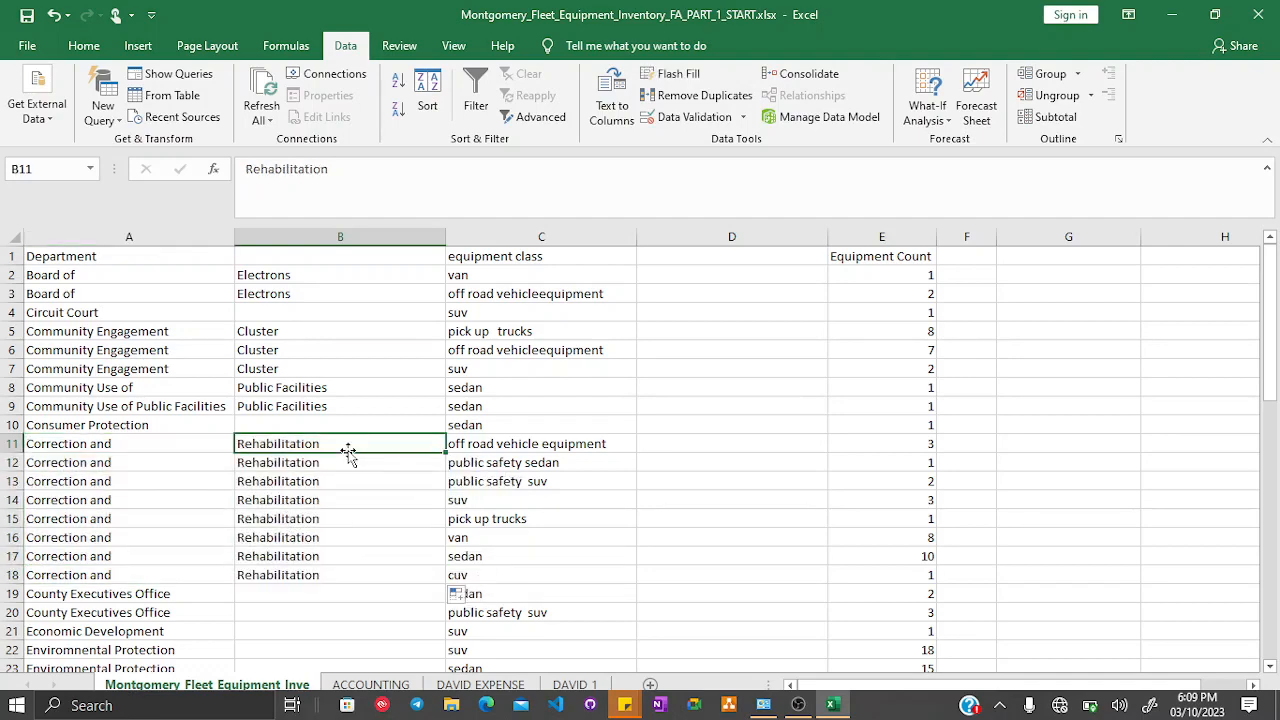
scroll(374, 401, "down", 8)
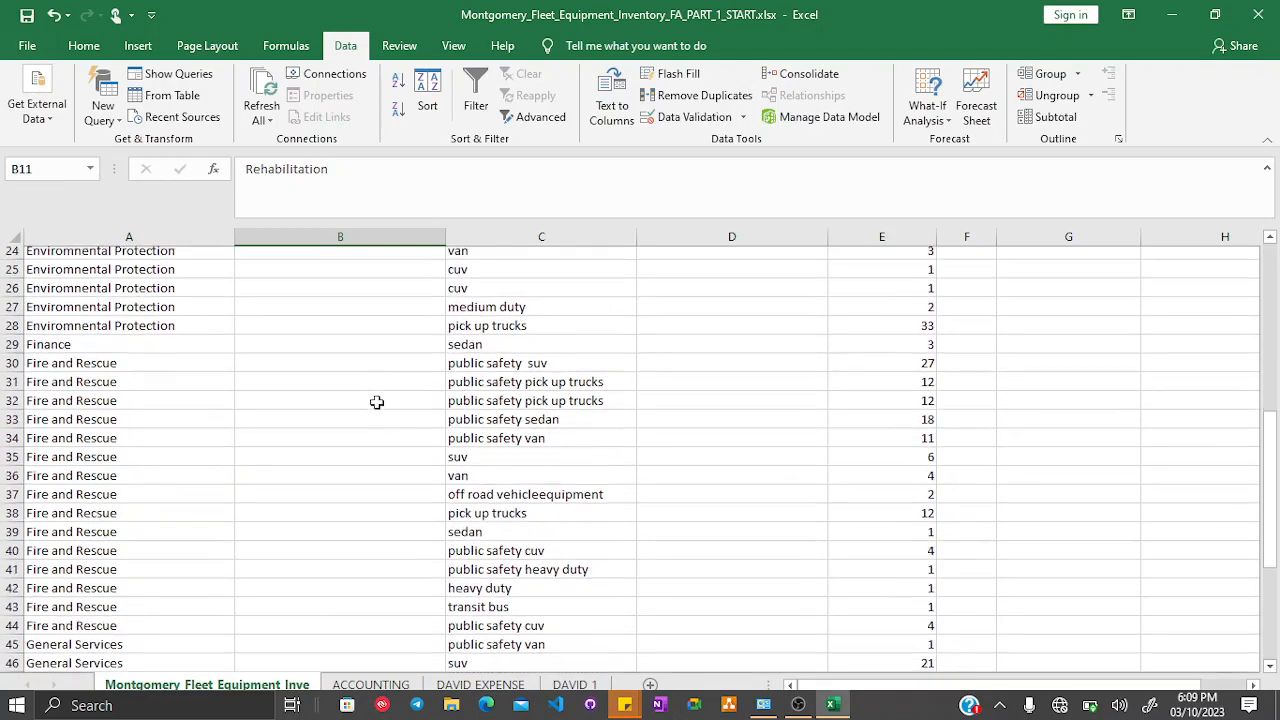
scroll(376, 402, "down", 2)
left_click(374, 404)
right_click(377, 406)
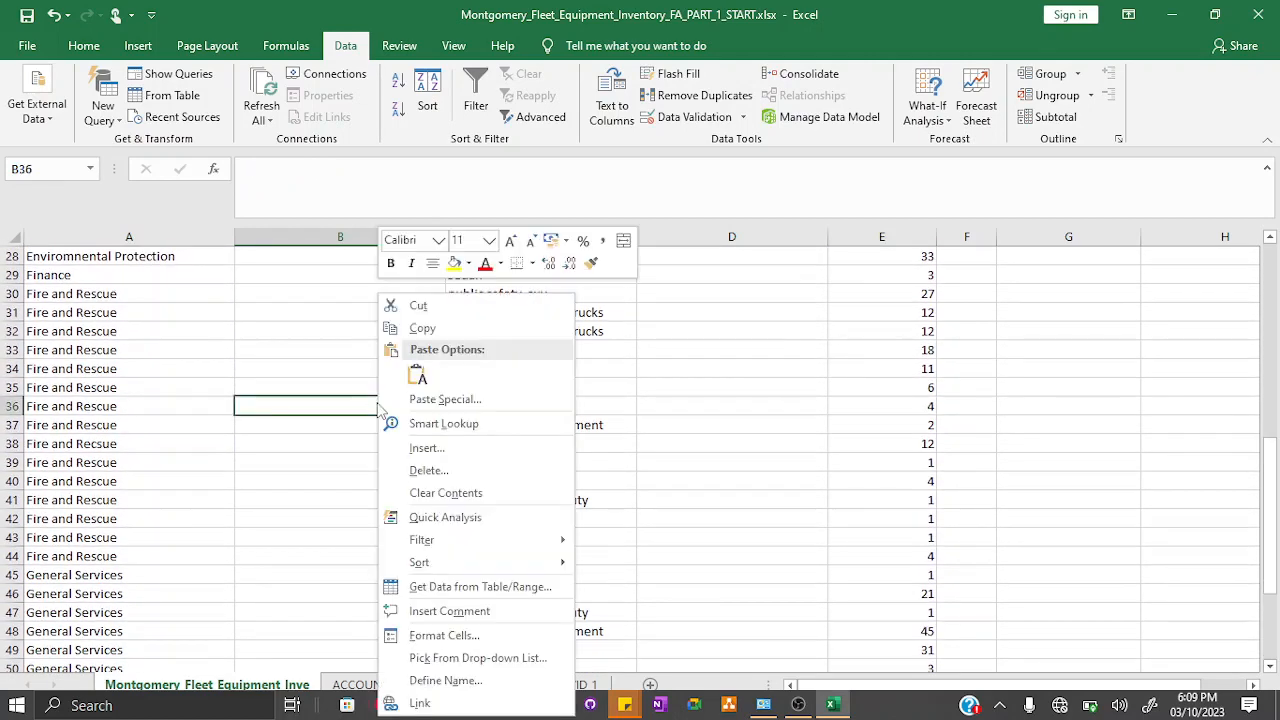
key("Escape")
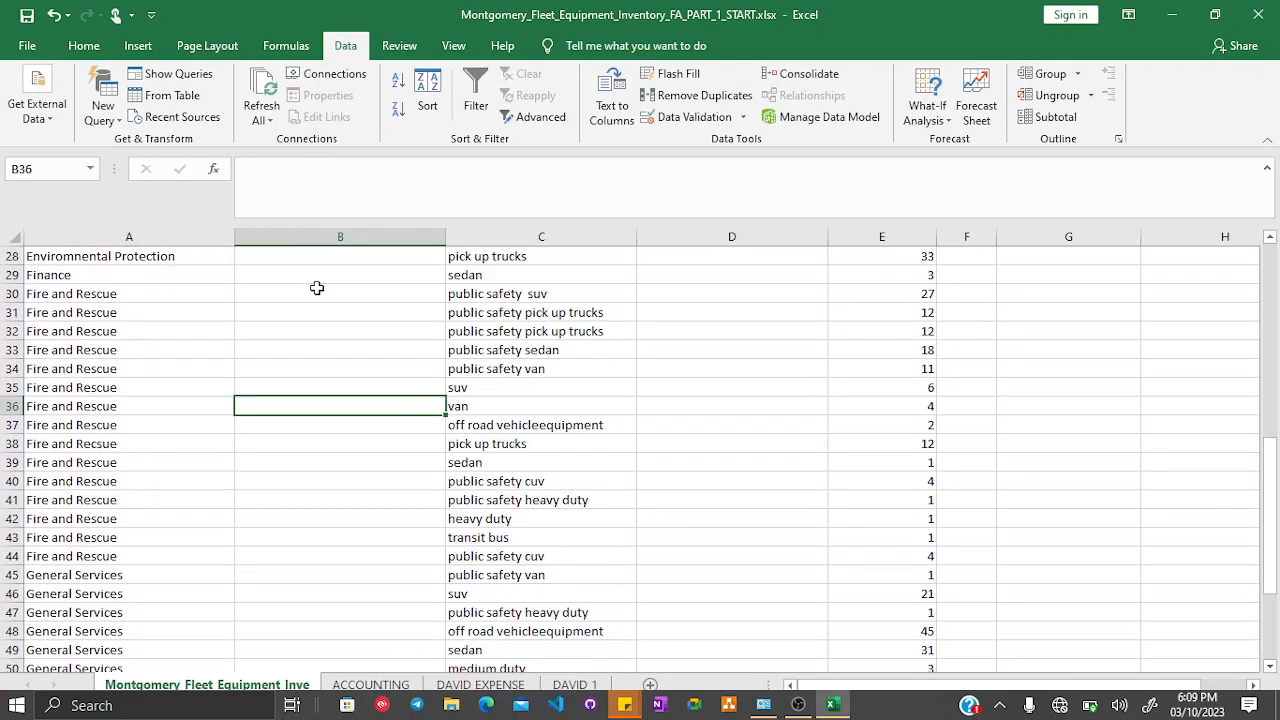
- Enter rescue in B30 beside Fire and Rescue
left_click(316, 288)
type("fir")
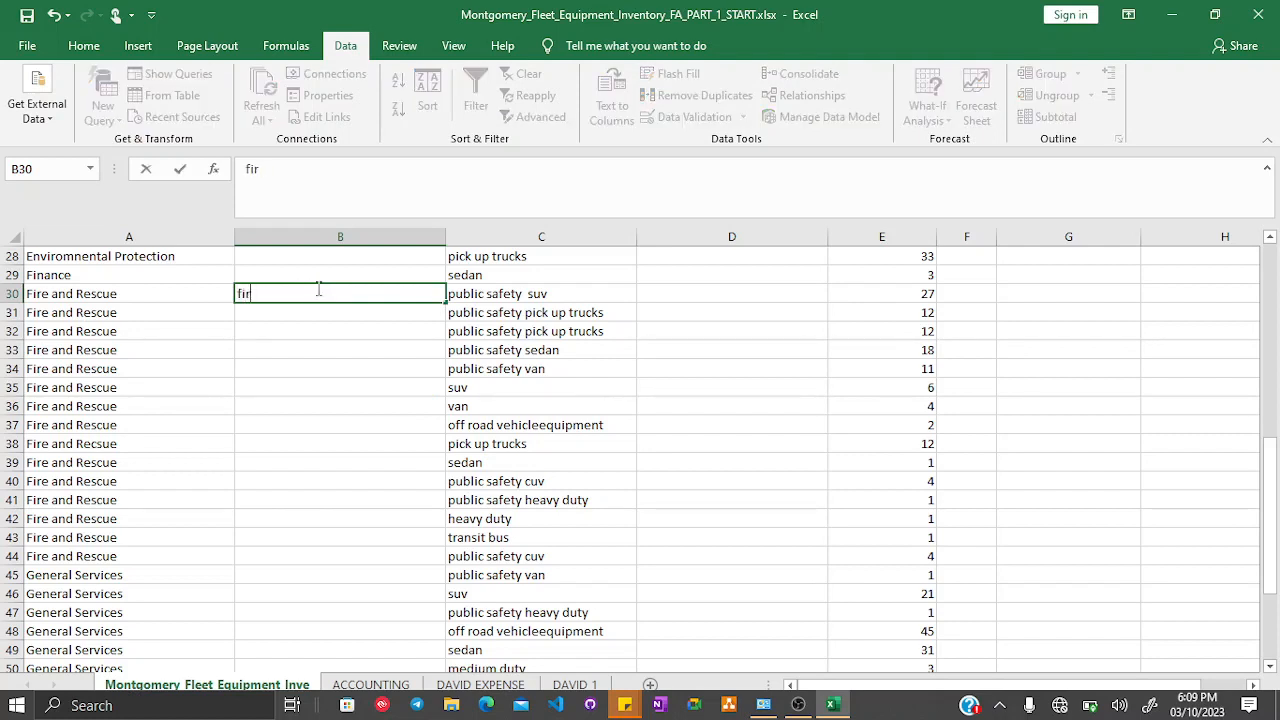
type("rescue")
key("Return")
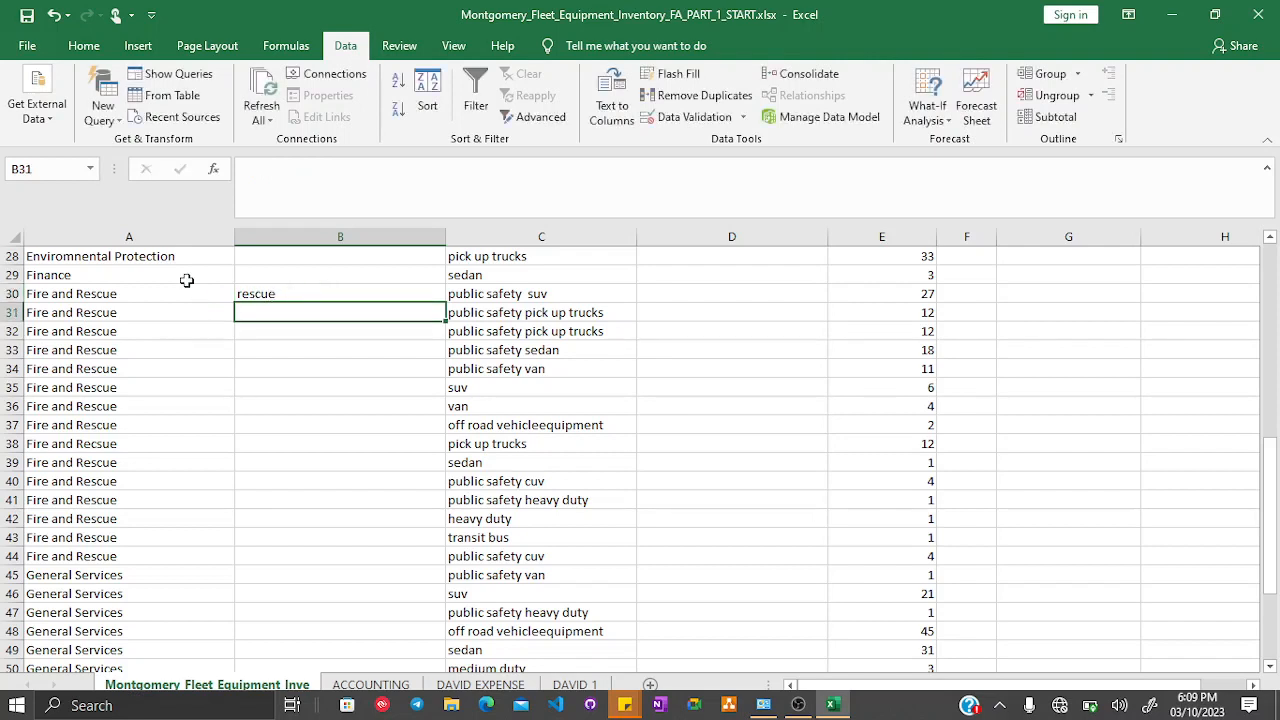
- Edit A30 so the department reads Fire and
left_click(186, 290)
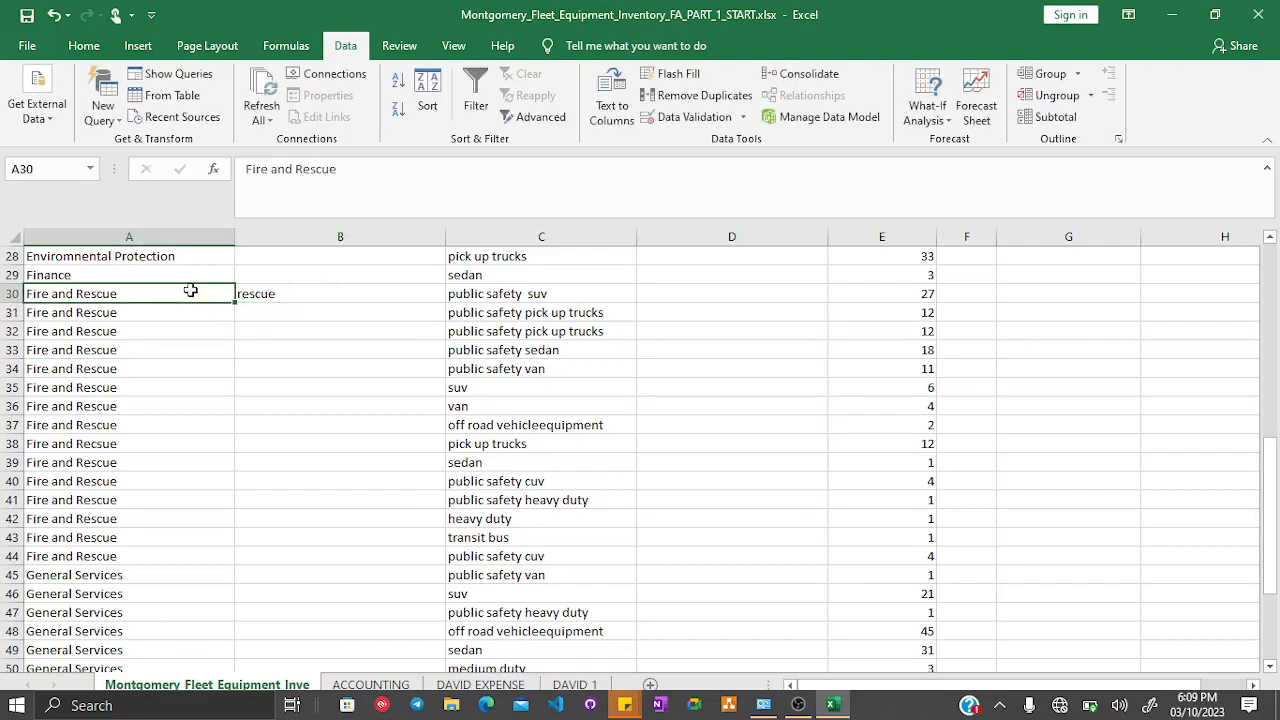
double_click(322, 172)
key("BackSpace")
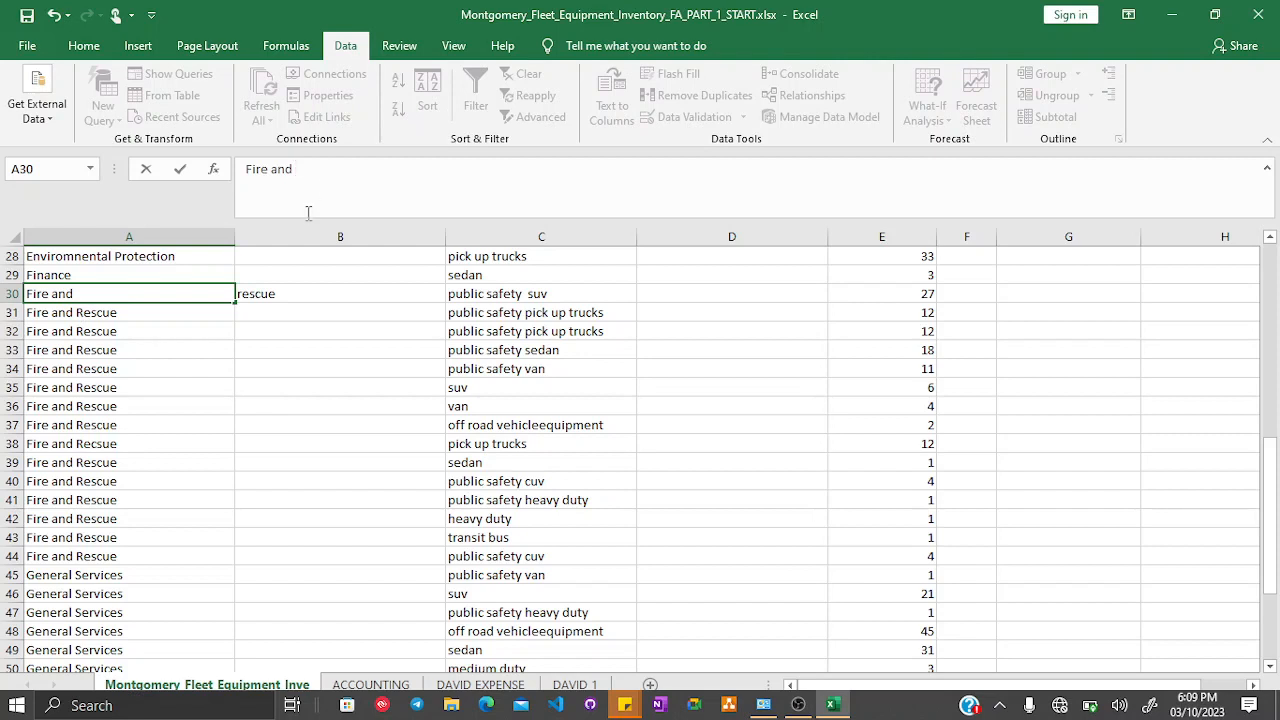
left_click(222, 347)
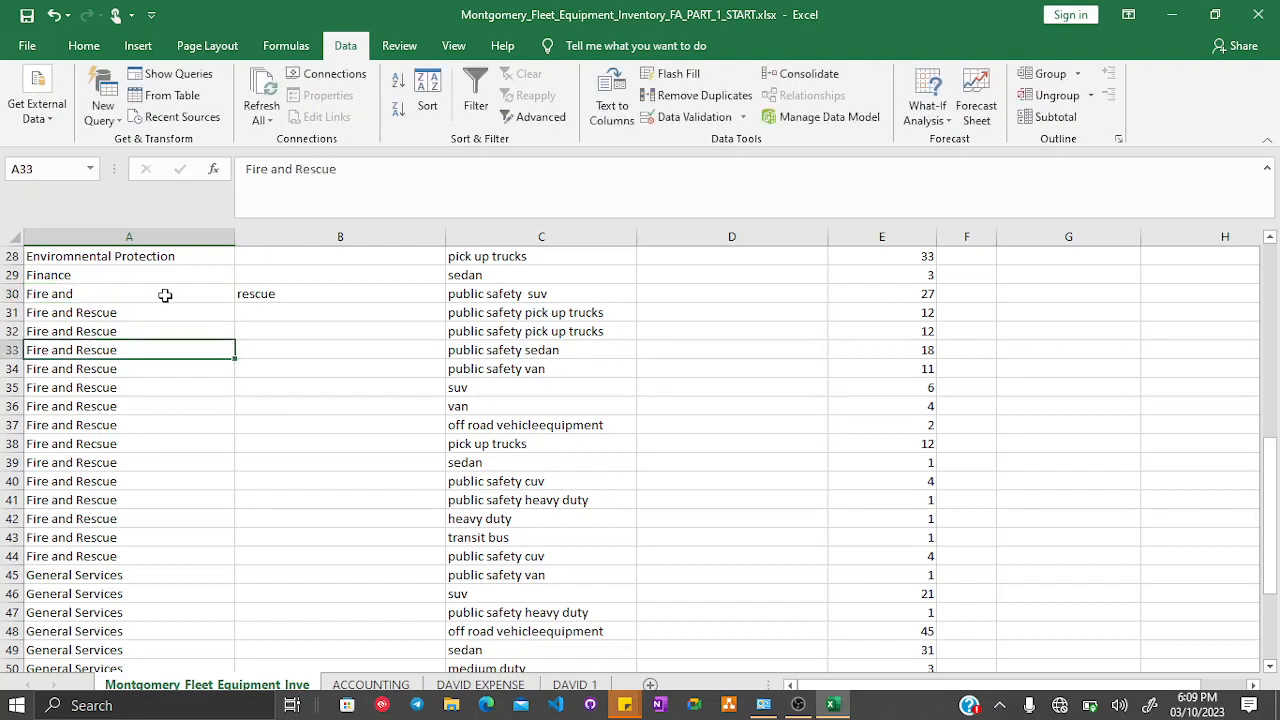
left_click_drag(165, 295, 280, 521)
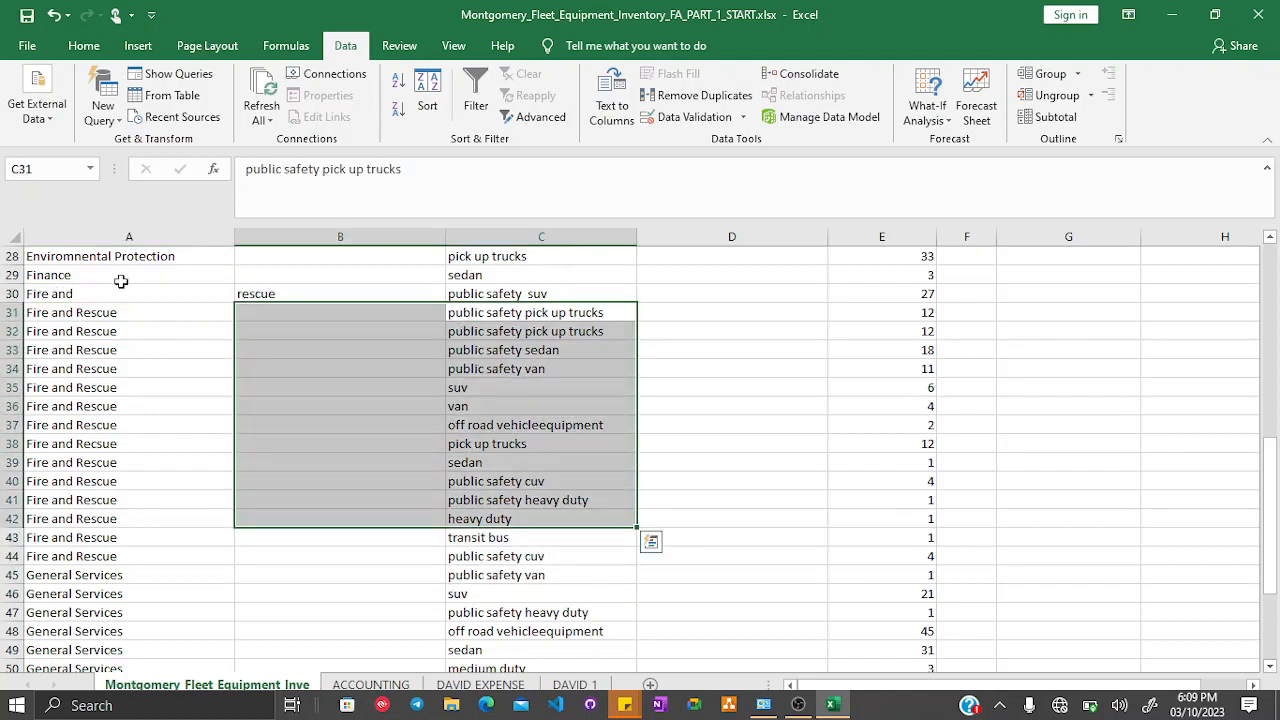
- Fill A30 and B30 down through row 44
left_click_drag(120, 290, 323, 291)
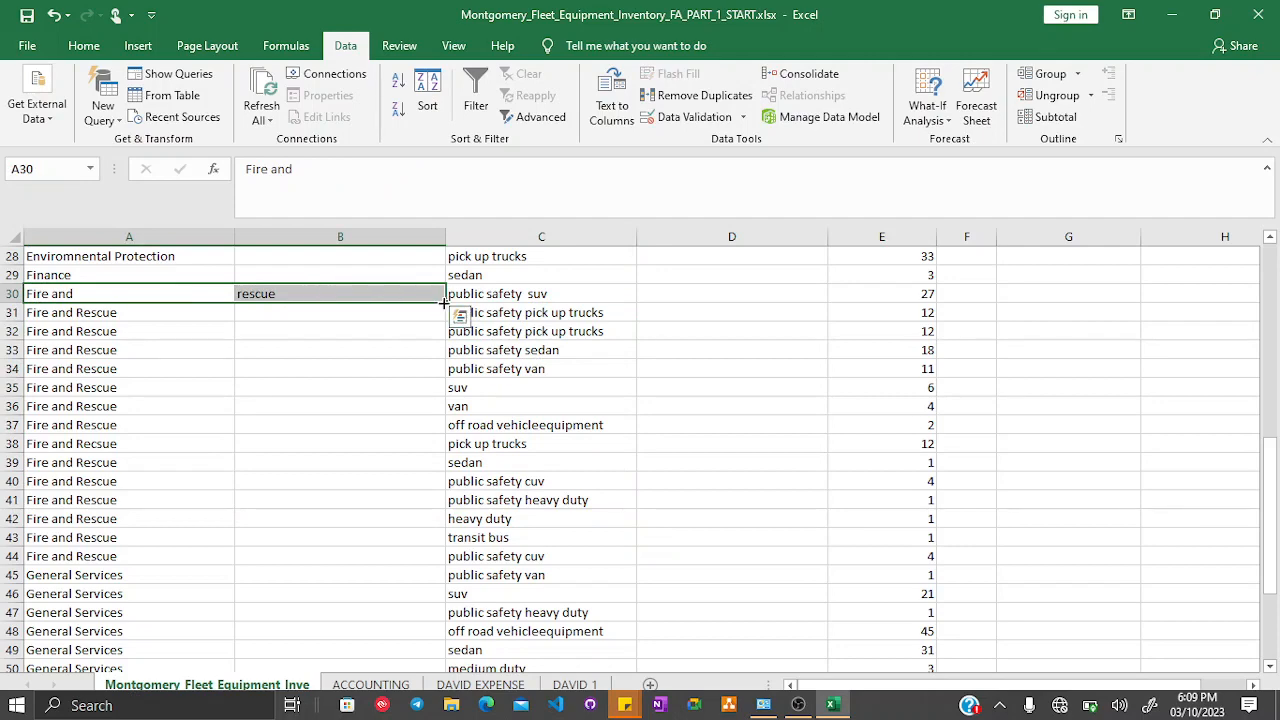
left_click_drag(444, 302, 380, 562)
scroll(380, 562, "down", 4)
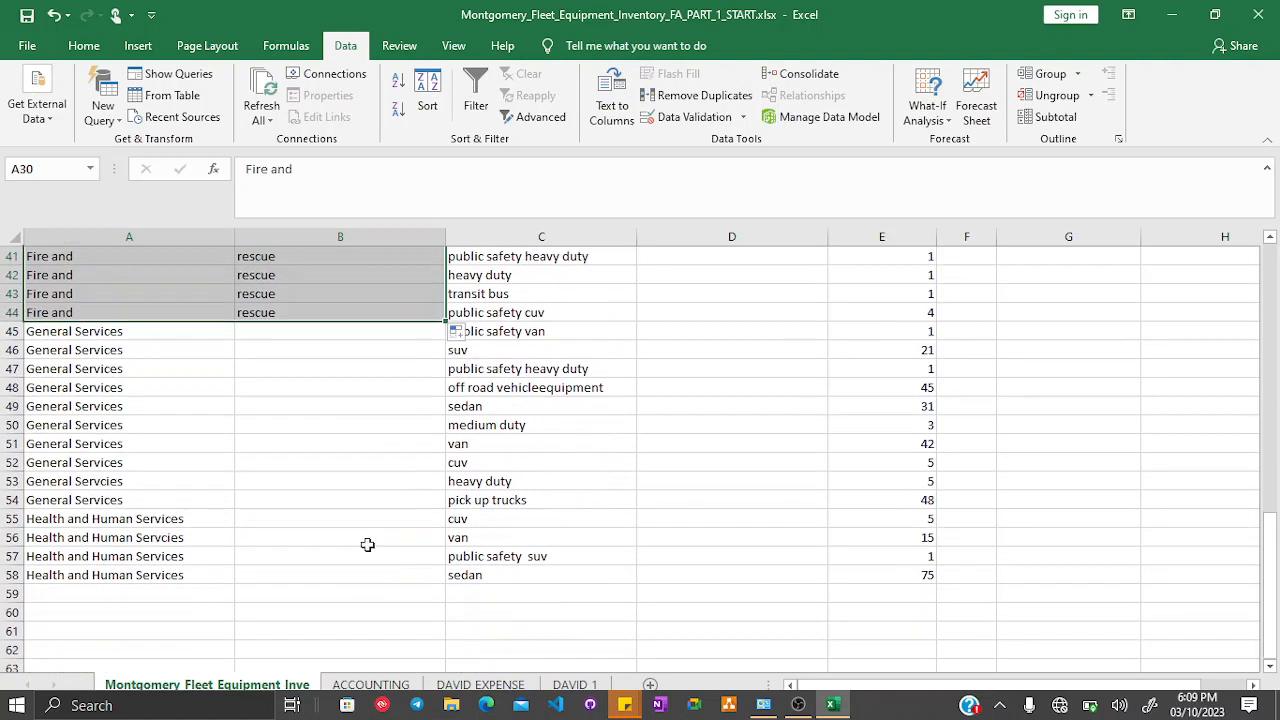
- Enter services in B45 beside General Services
left_click(362, 327)
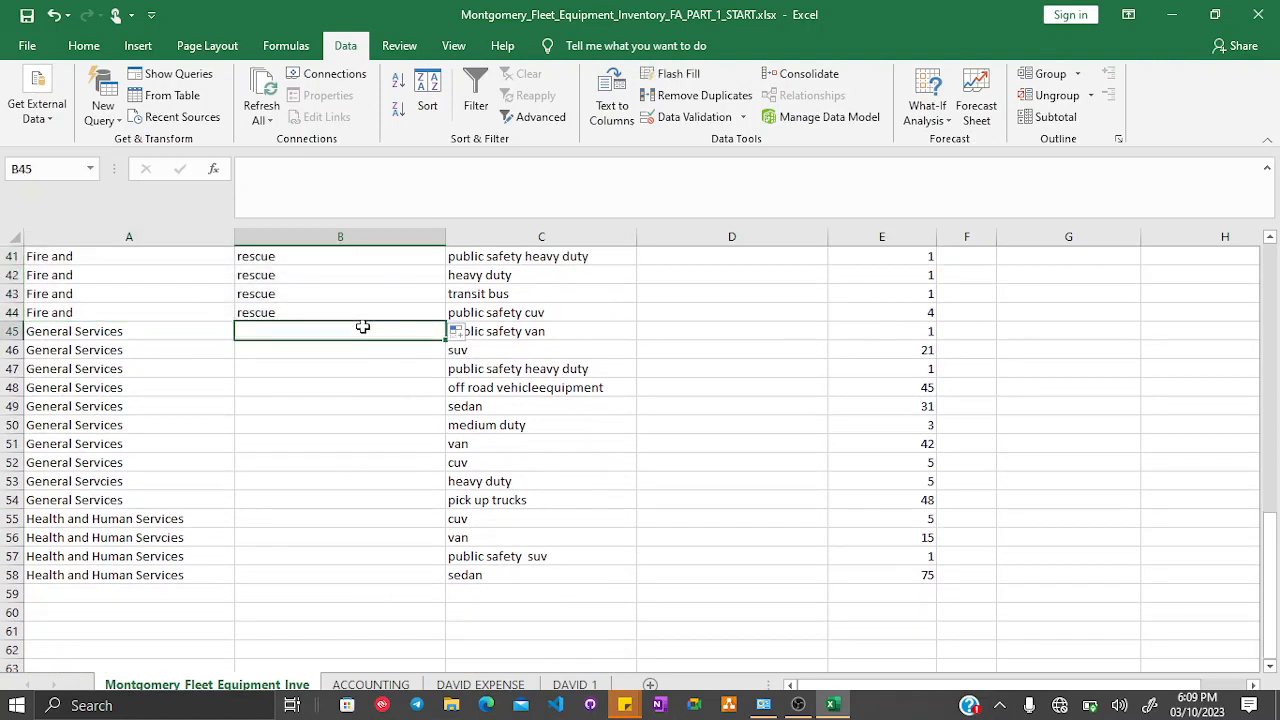
type("servic")
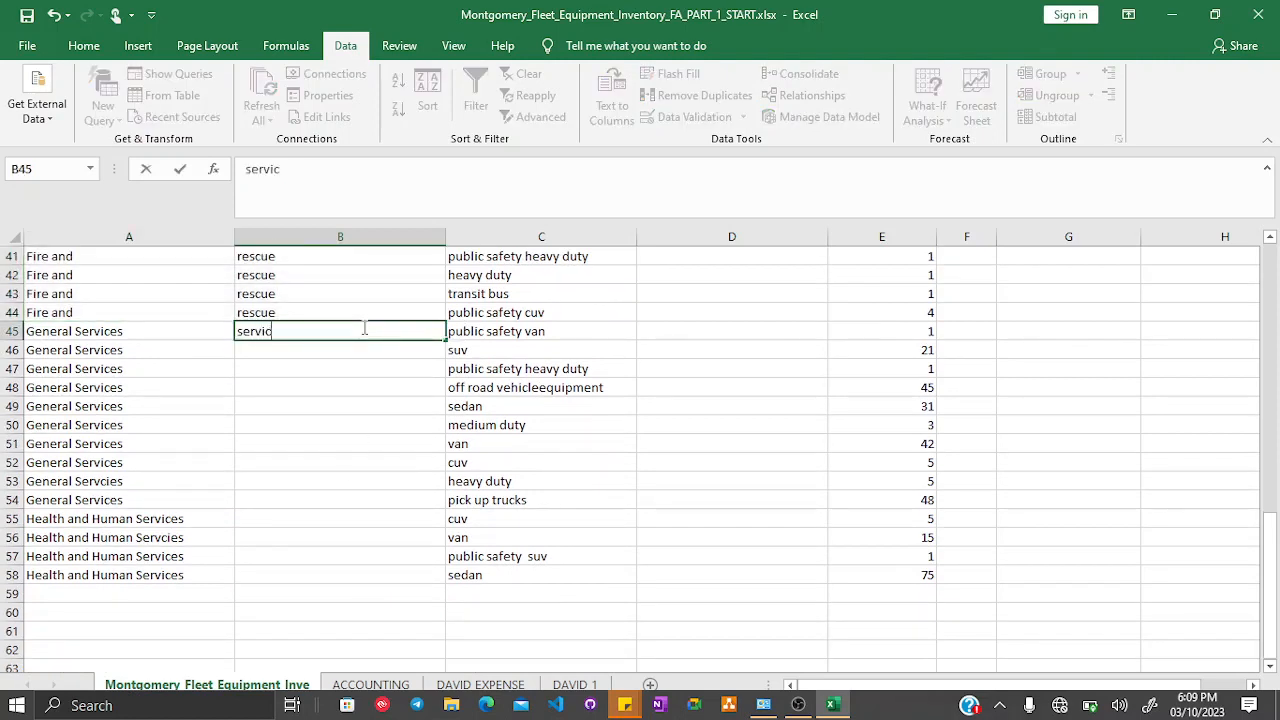
type("es")
key("Return")
- Edit A45 so the department reads General
left_click(190, 327)
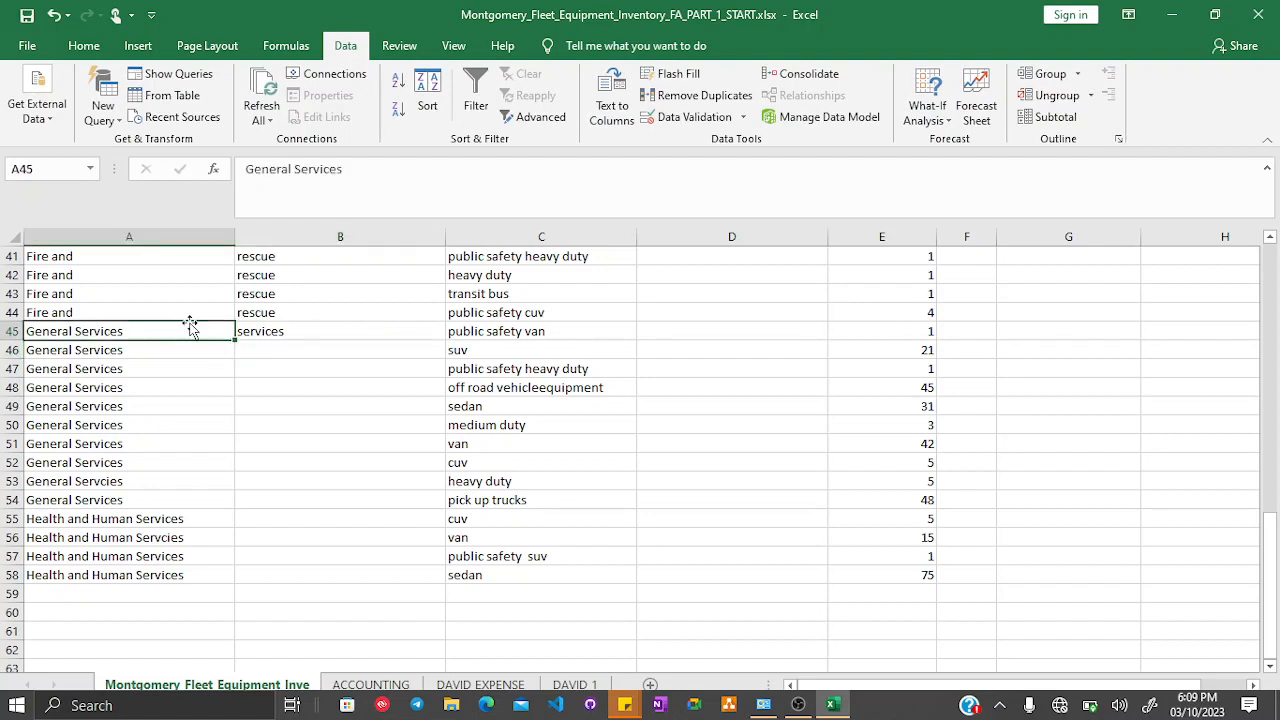
double_click(324, 170)
key("BackSpace")
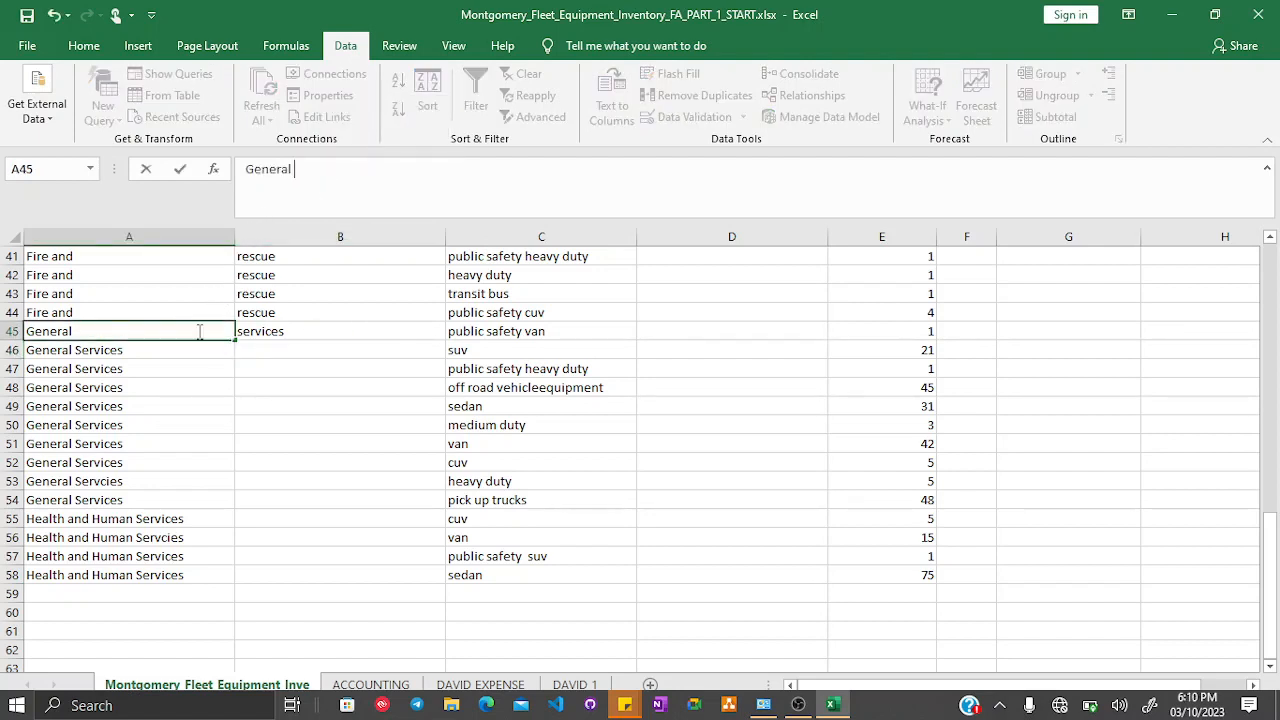
left_click(226, 390)
- Fill A45 and B45 down through row 54
left_click(191, 330)
left_click_drag(191, 330, 343, 331)
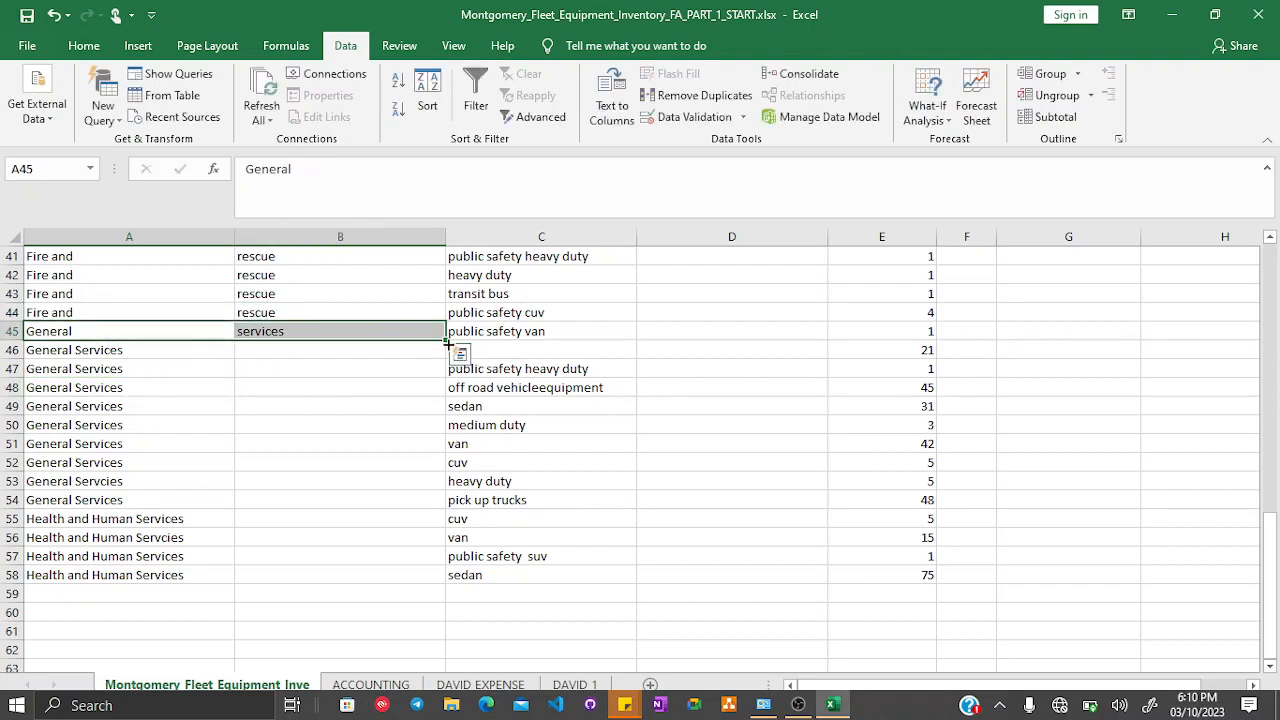
left_click_drag(446, 340, 420, 506)
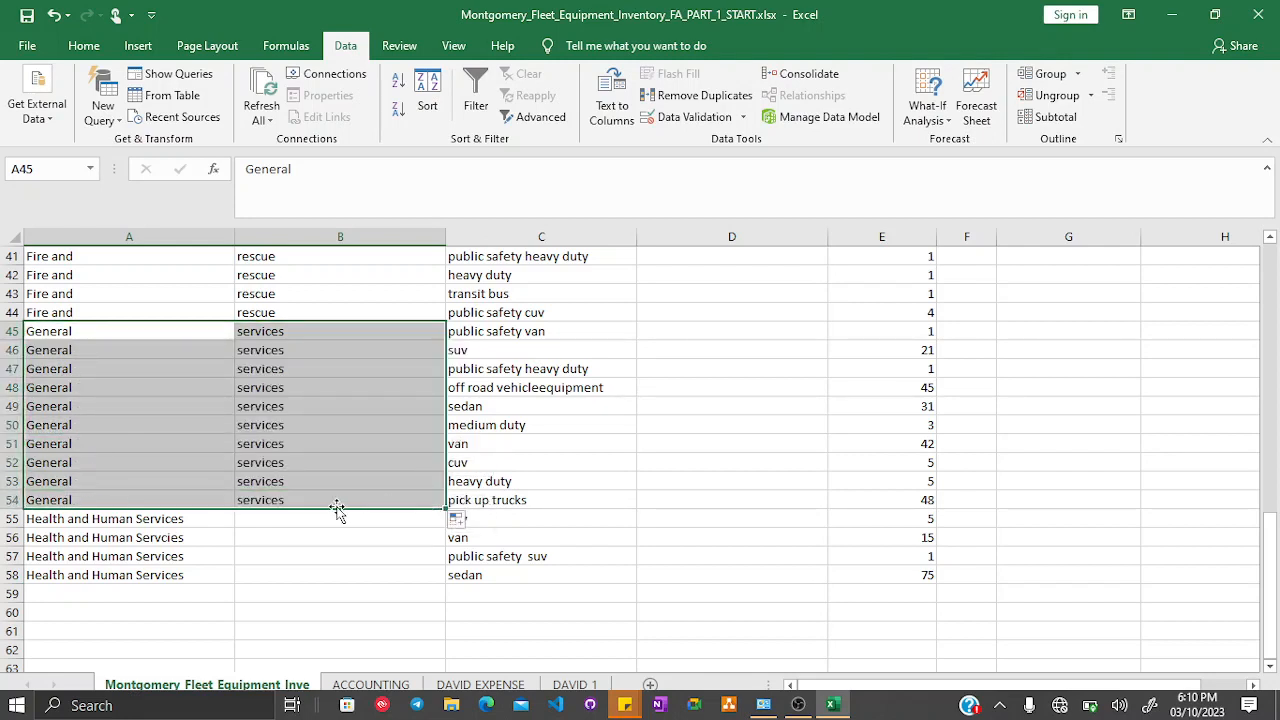
- Enter Human Services in B55 beside Health and Human Services
left_click(279, 516)
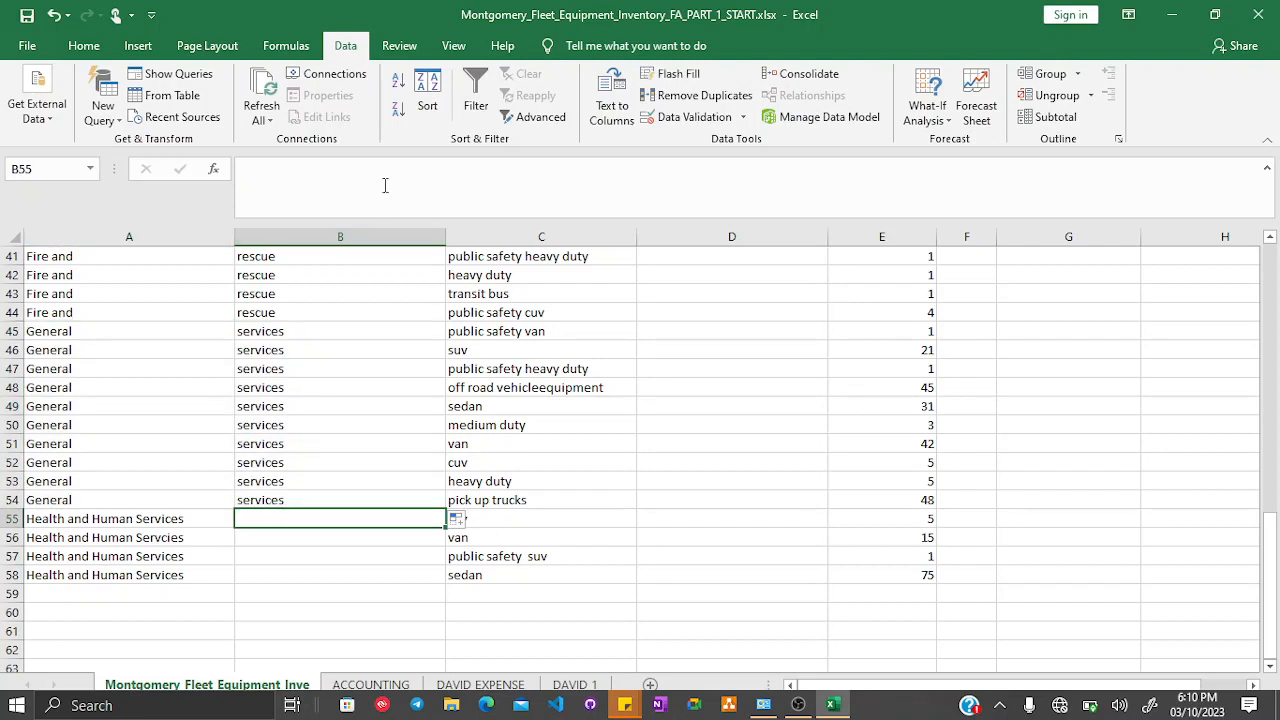
left_click(340, 172)
type("Human sse")
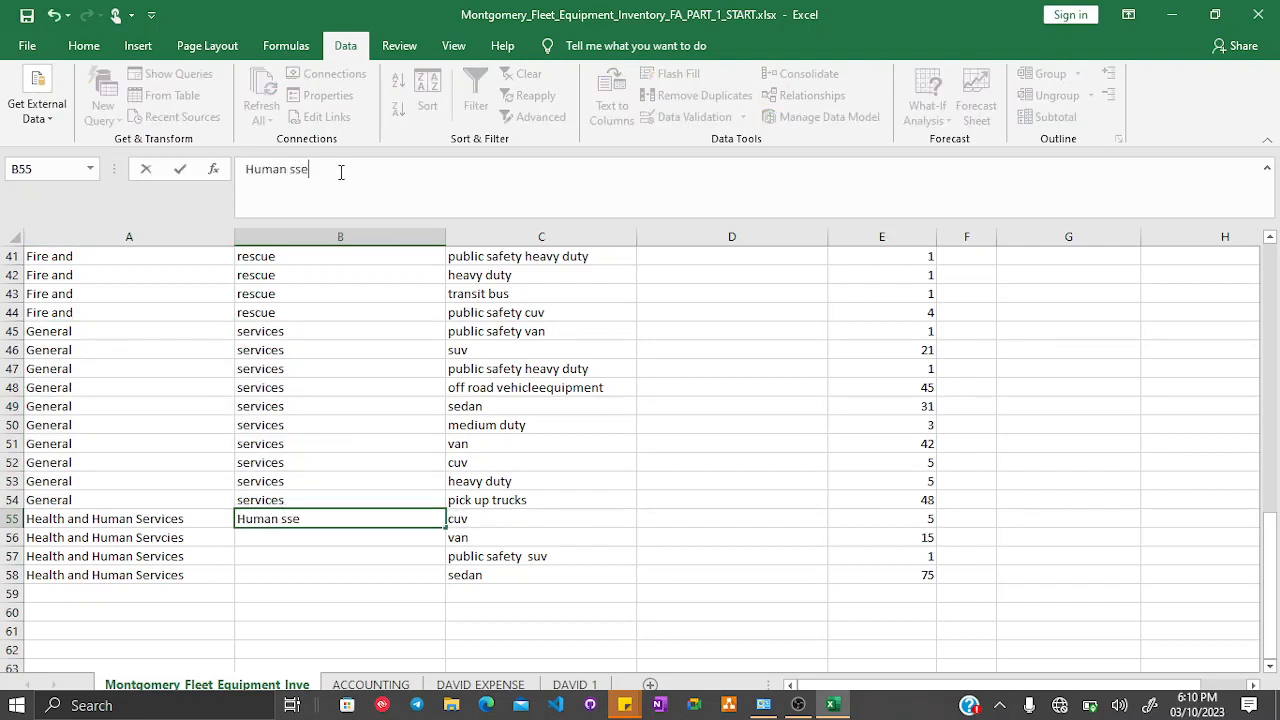
key("BackSpace")
key("BackSpace")
key("BackSpace")
type("Services")
key("Return")
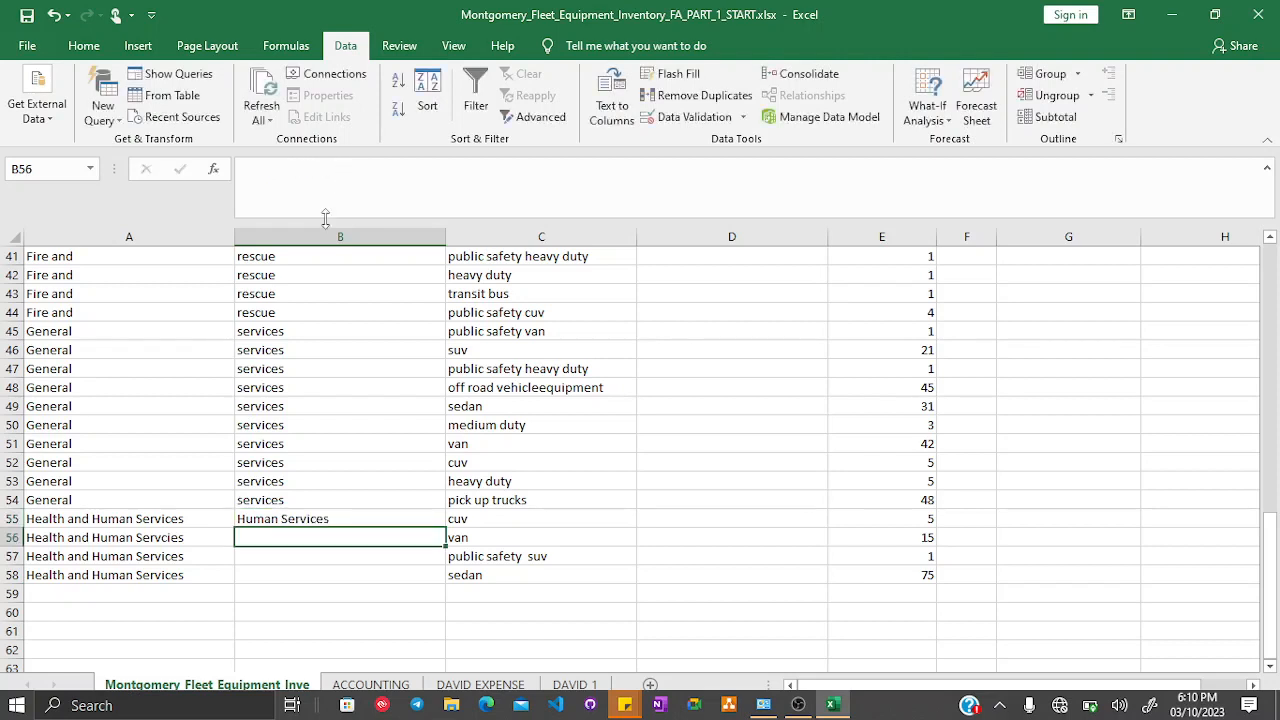
- Edit A55 so the department reads Health and
left_click(125, 518)
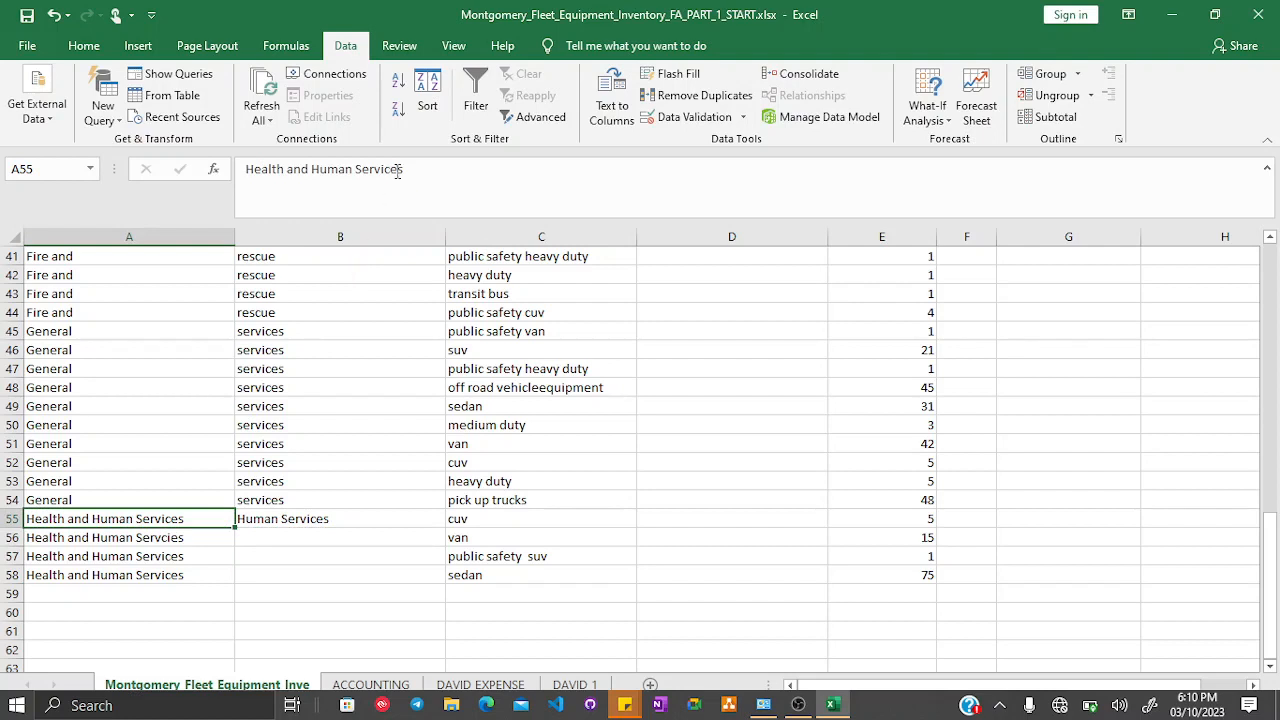
left_click_drag(399, 169, 326, 169)
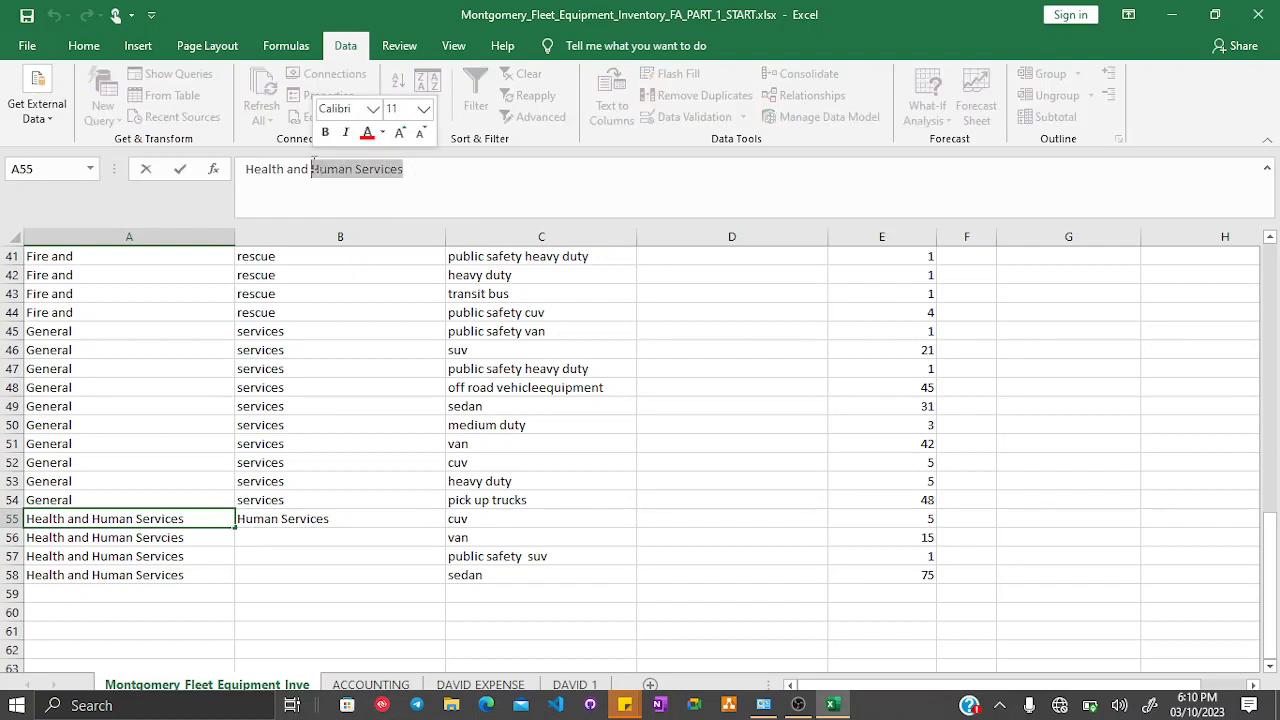
key("BackSpace")
key("Return")
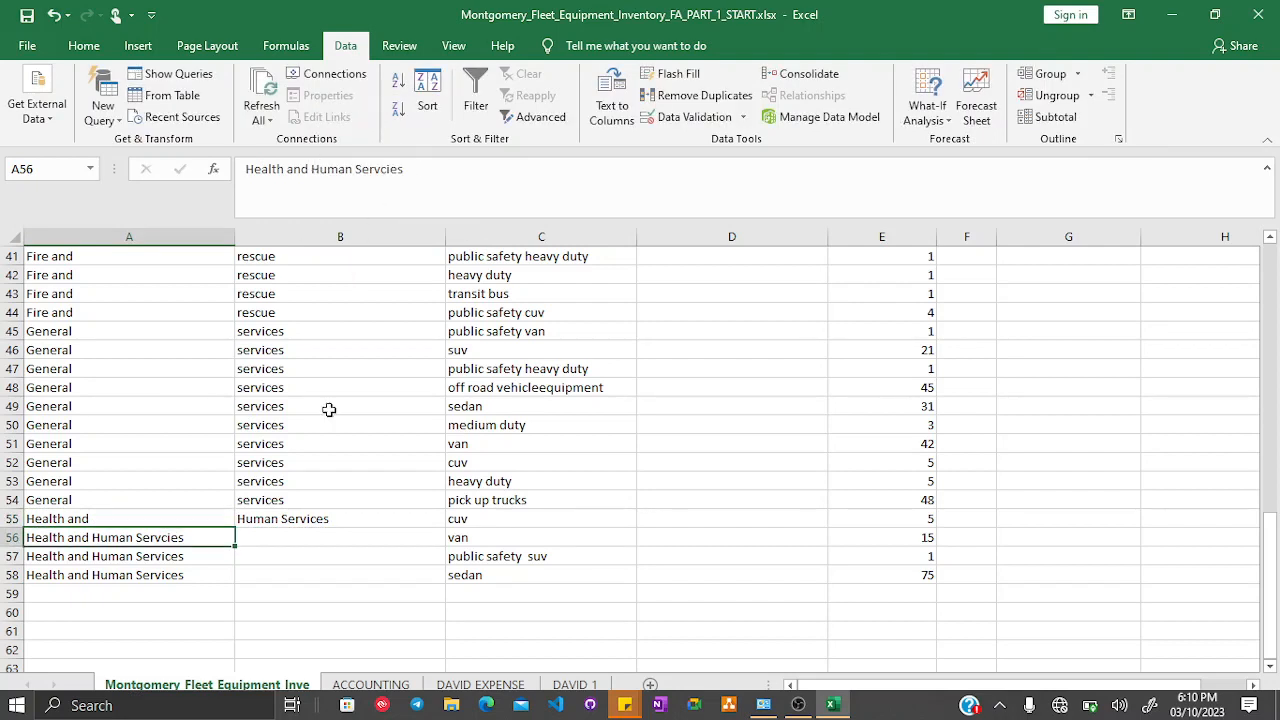
- Fill A55 and B55 down through row 58
left_click_drag(174, 518, 305, 522)
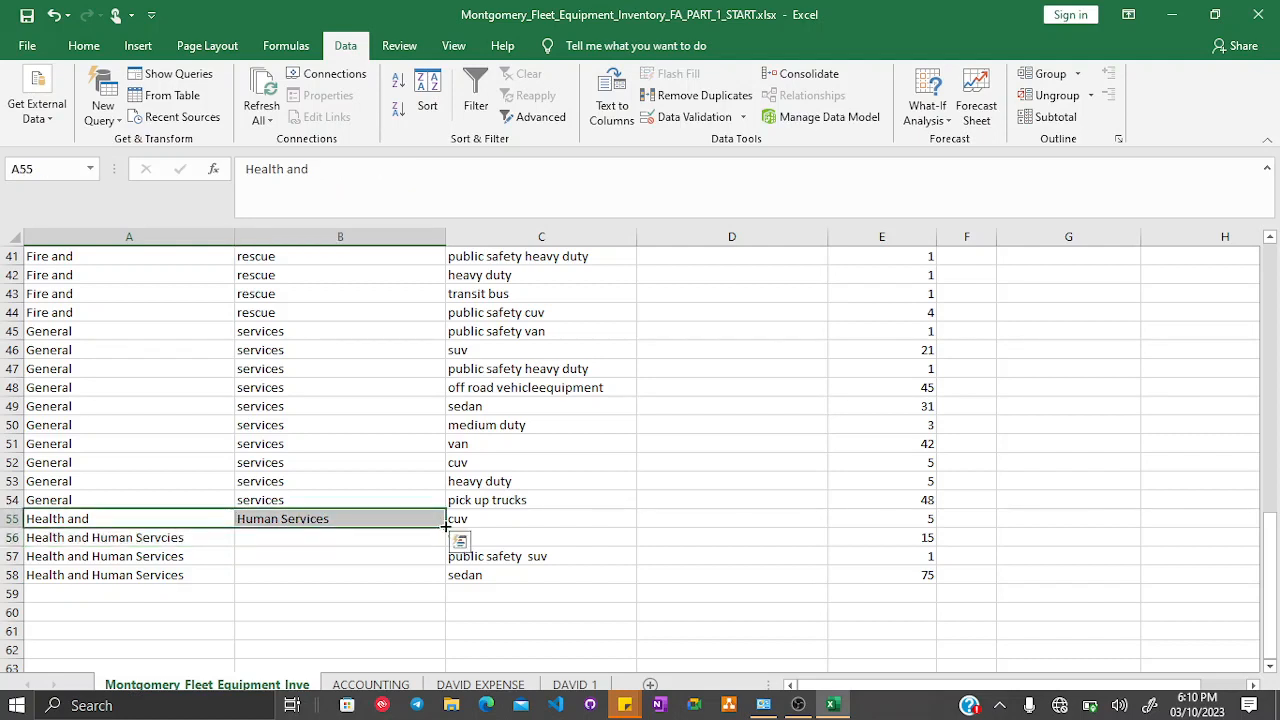
left_click_drag(445, 527, 432, 582)
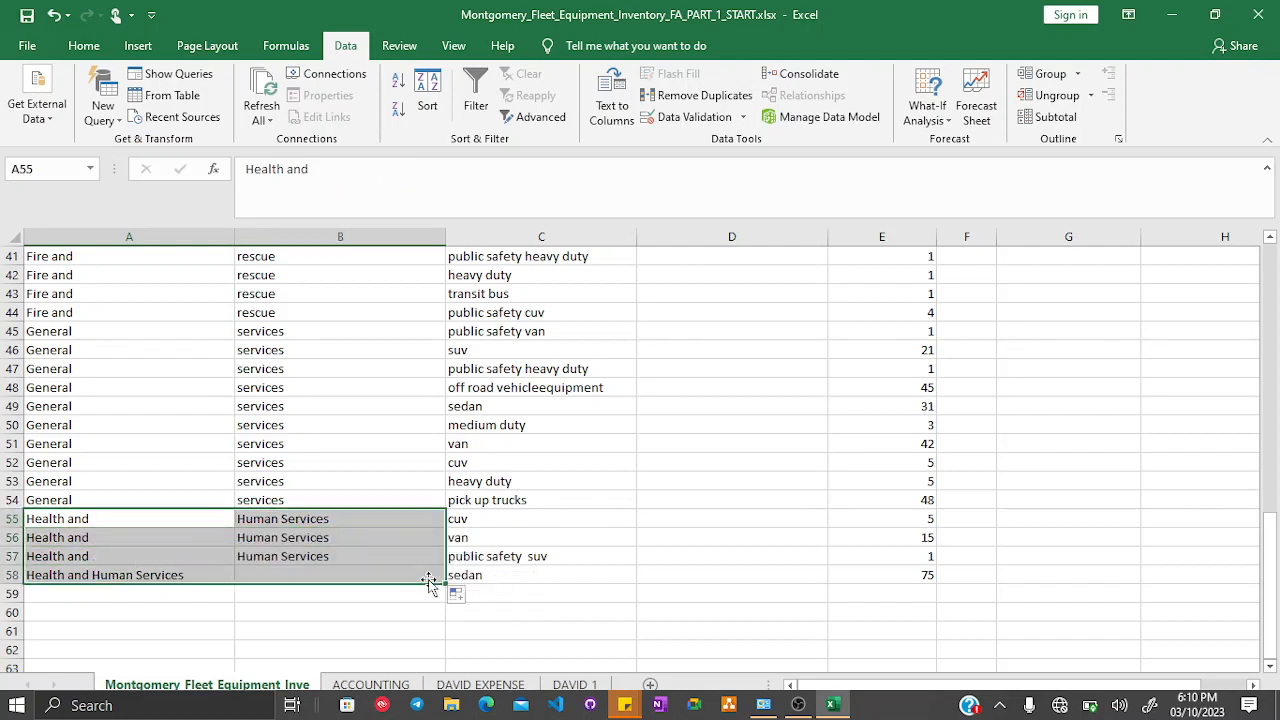
left_click(373, 626)
- Enter Office in B19 beside County Executives Office
scroll(371, 625, "up", 8)
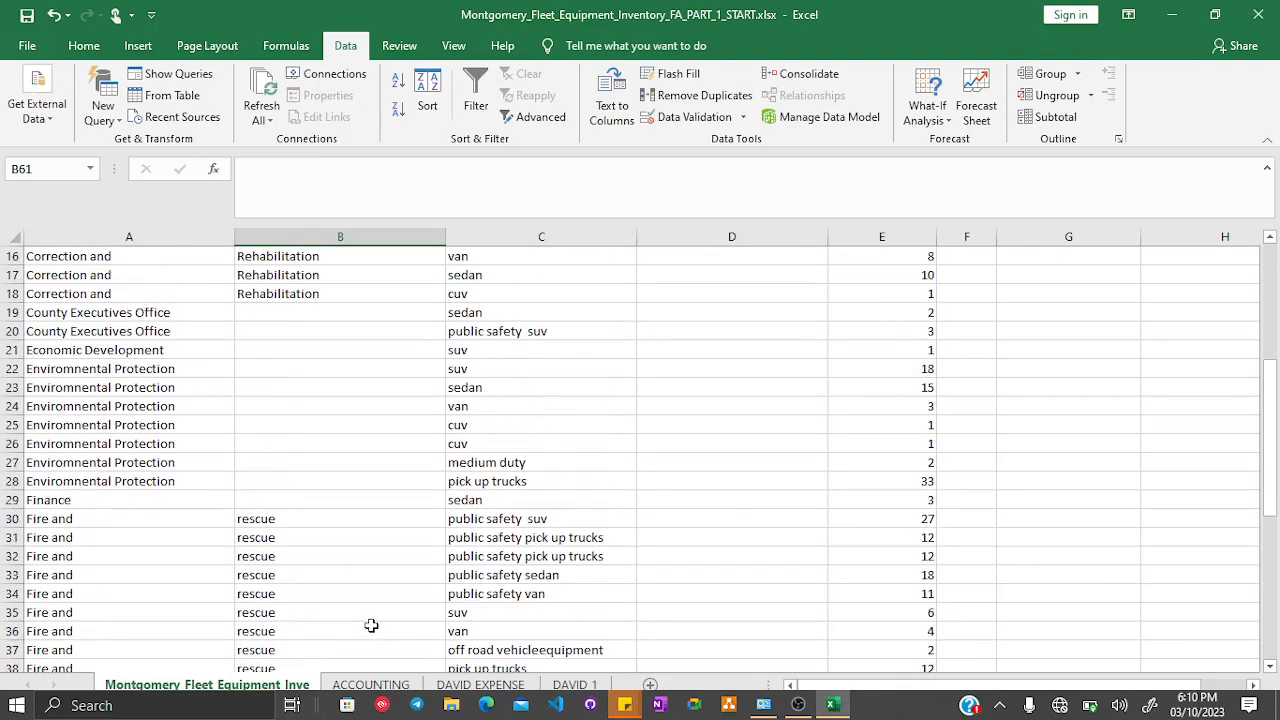
scroll(371, 625, "up", 5)
scroll(371, 625, "down", 4)
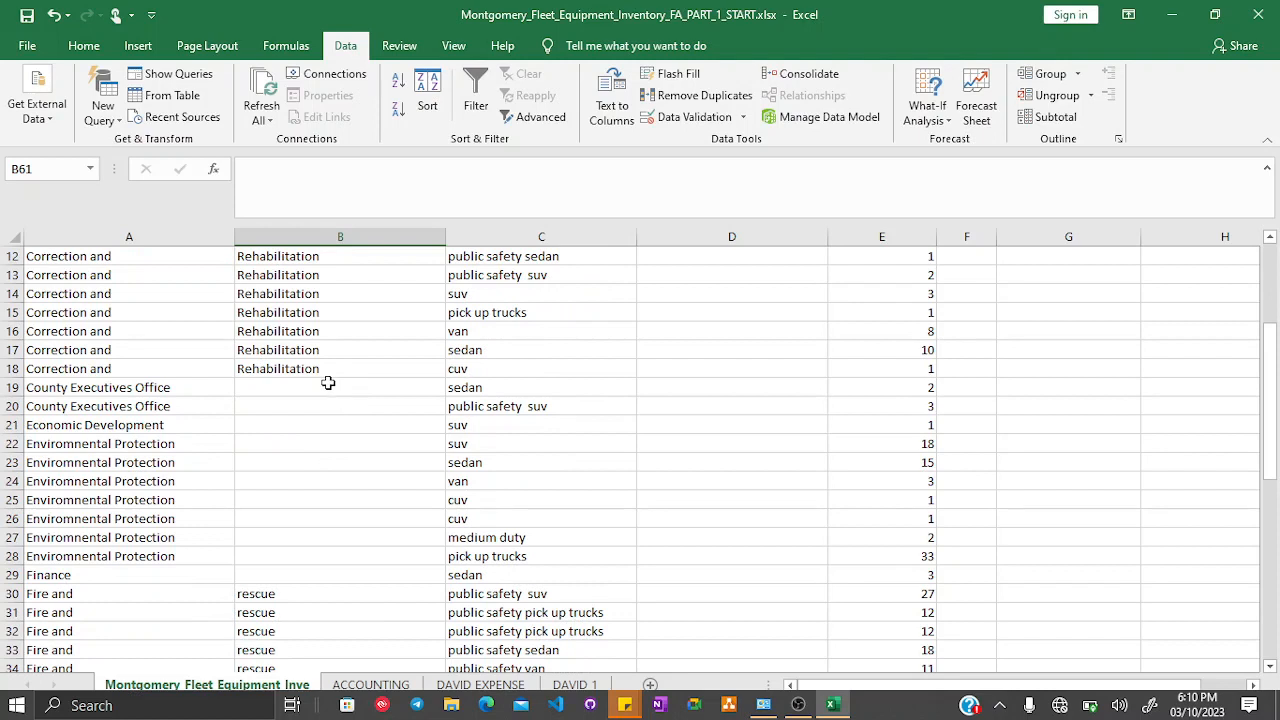
left_click(328, 384)
type("O")
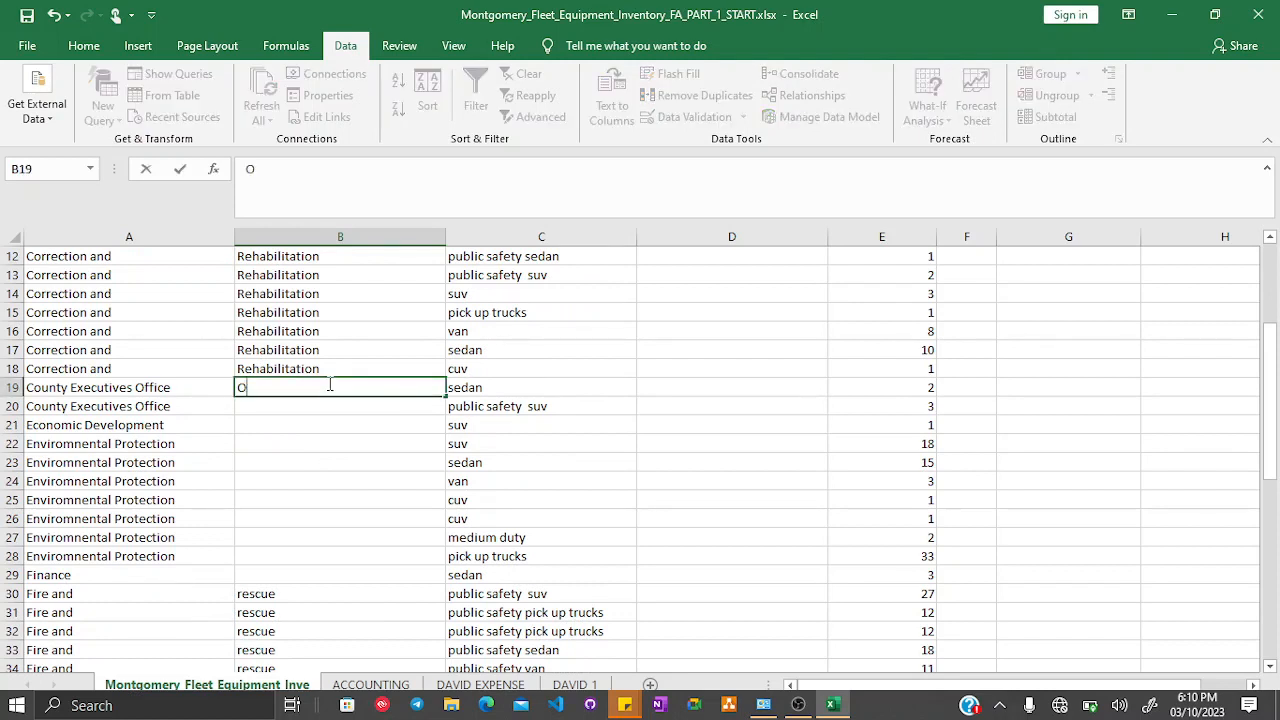
type("ffice")
key("Return")
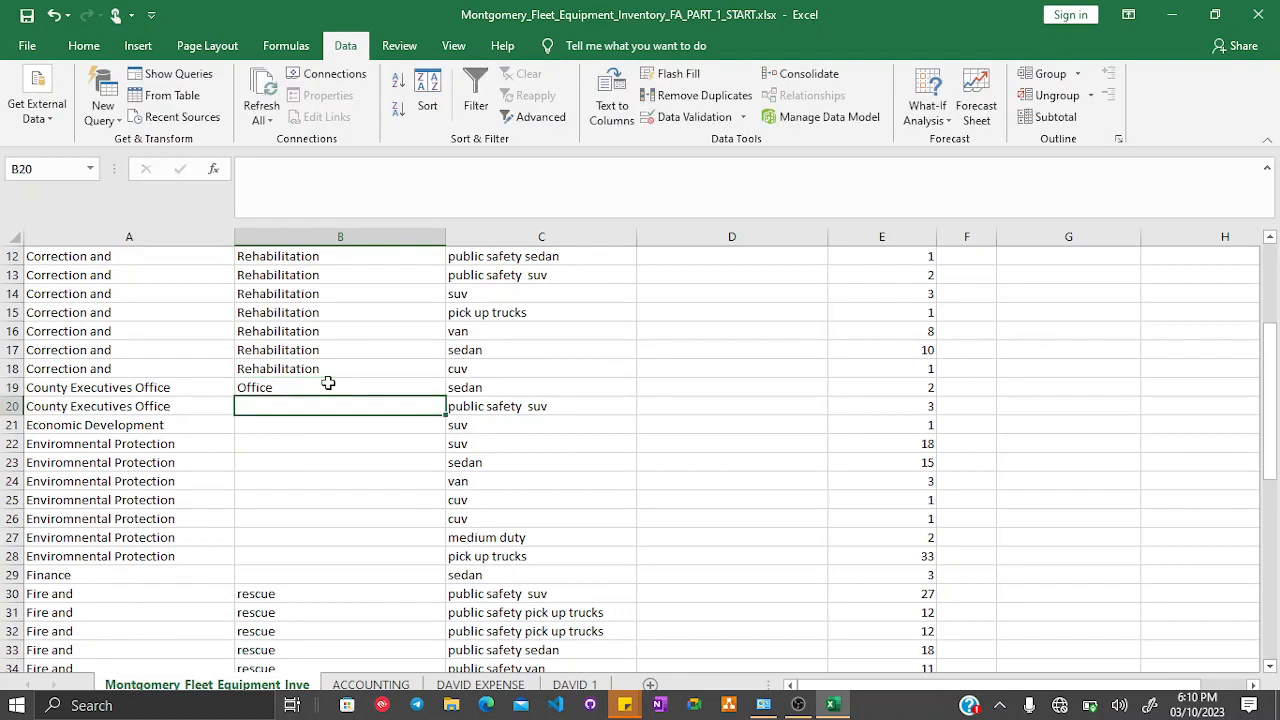
- Edit A19 so the department reads County Executives
left_click(212, 388)
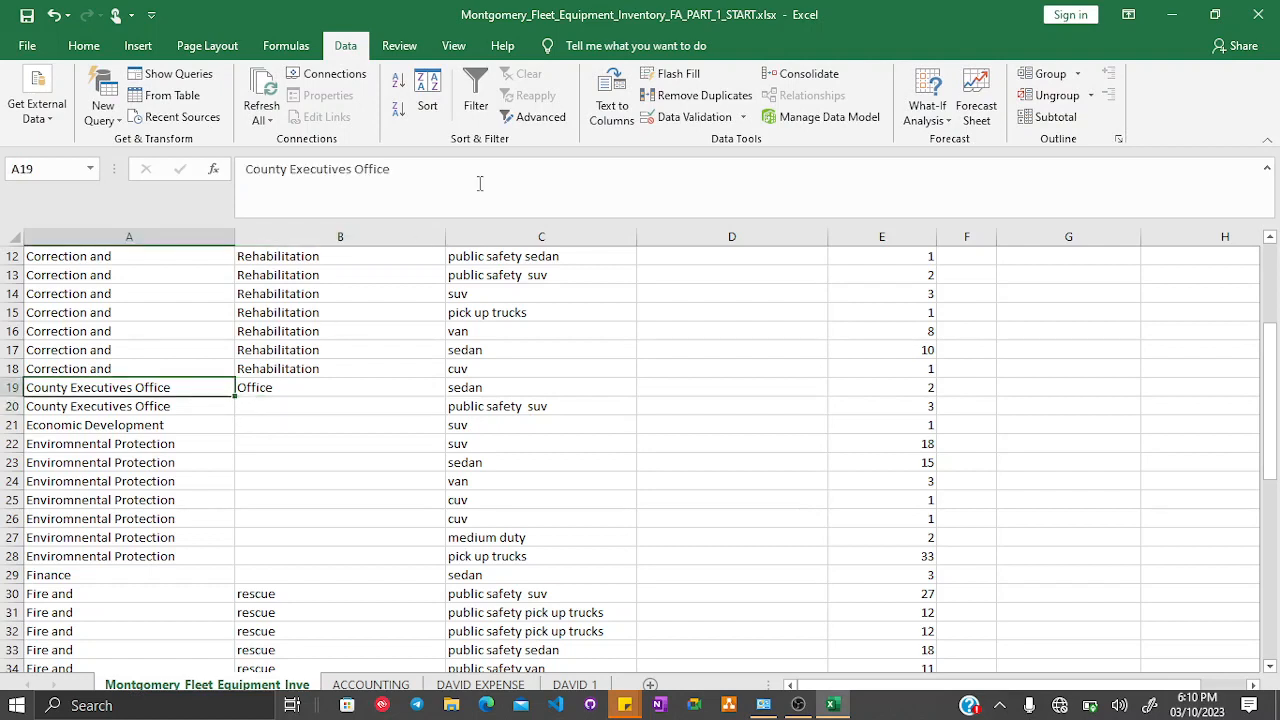
double_click(380, 168)
key("BackSpace")
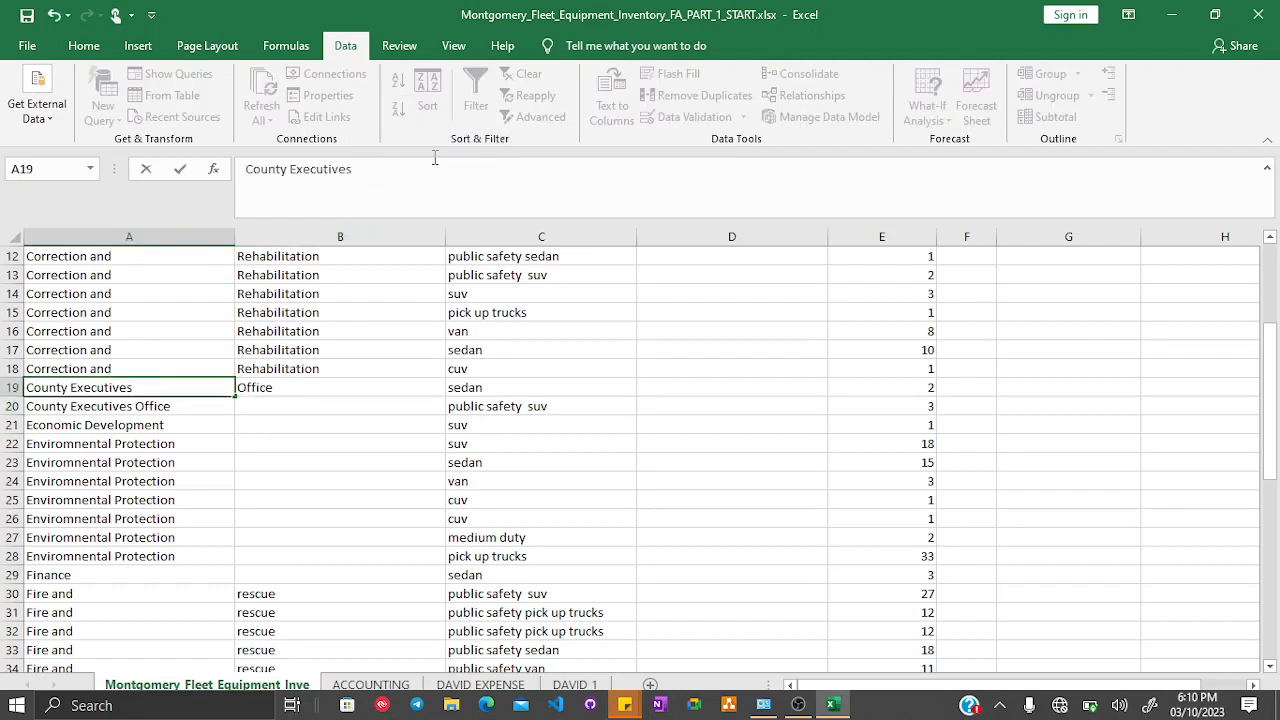
- Fill A19 and B19 down into row 20
left_click(208, 397)
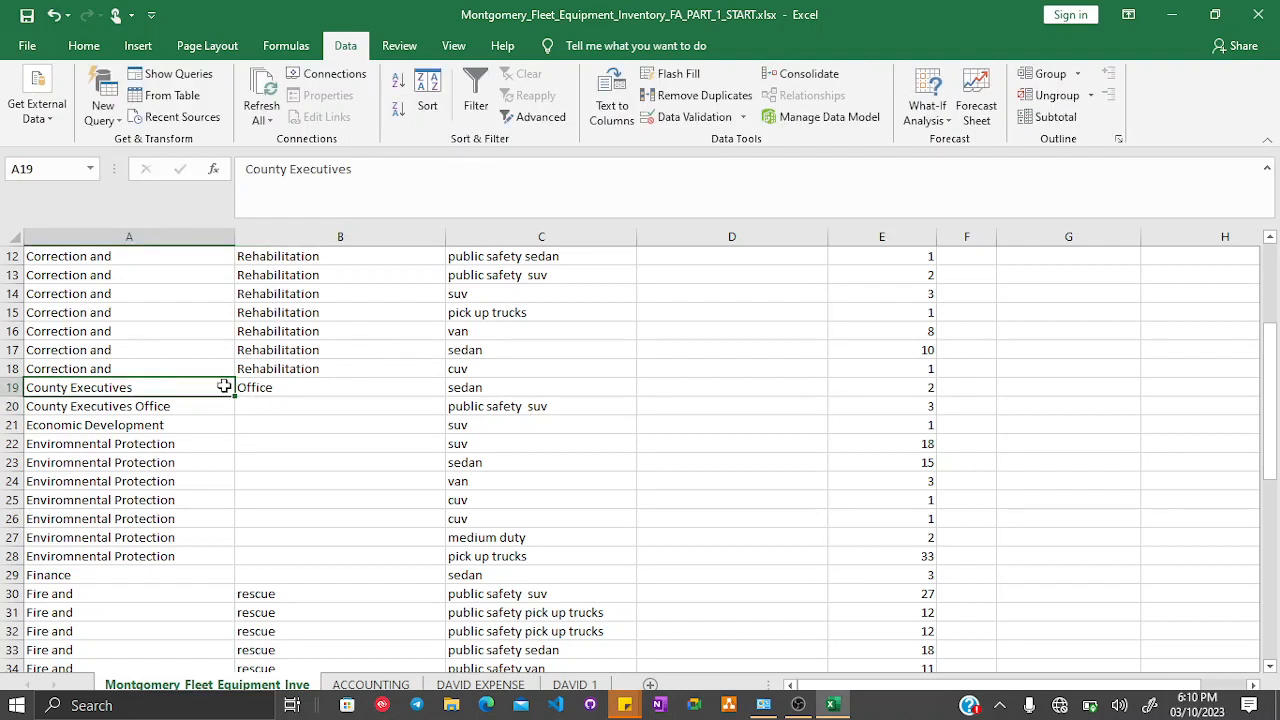
mouse_move(229, 380)
left_mouse_down()
mouse_move(420, 387)
mouse_move(437, 414)
left_mouse_up()
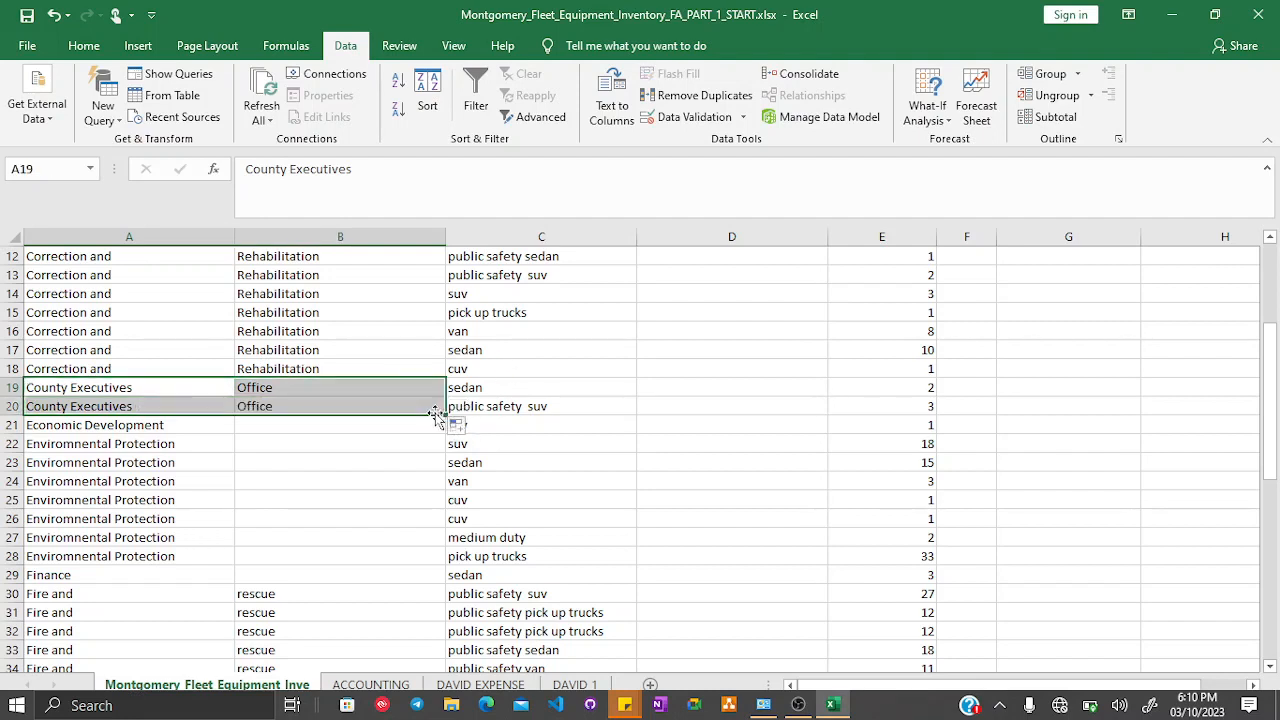
left_click(222, 425)
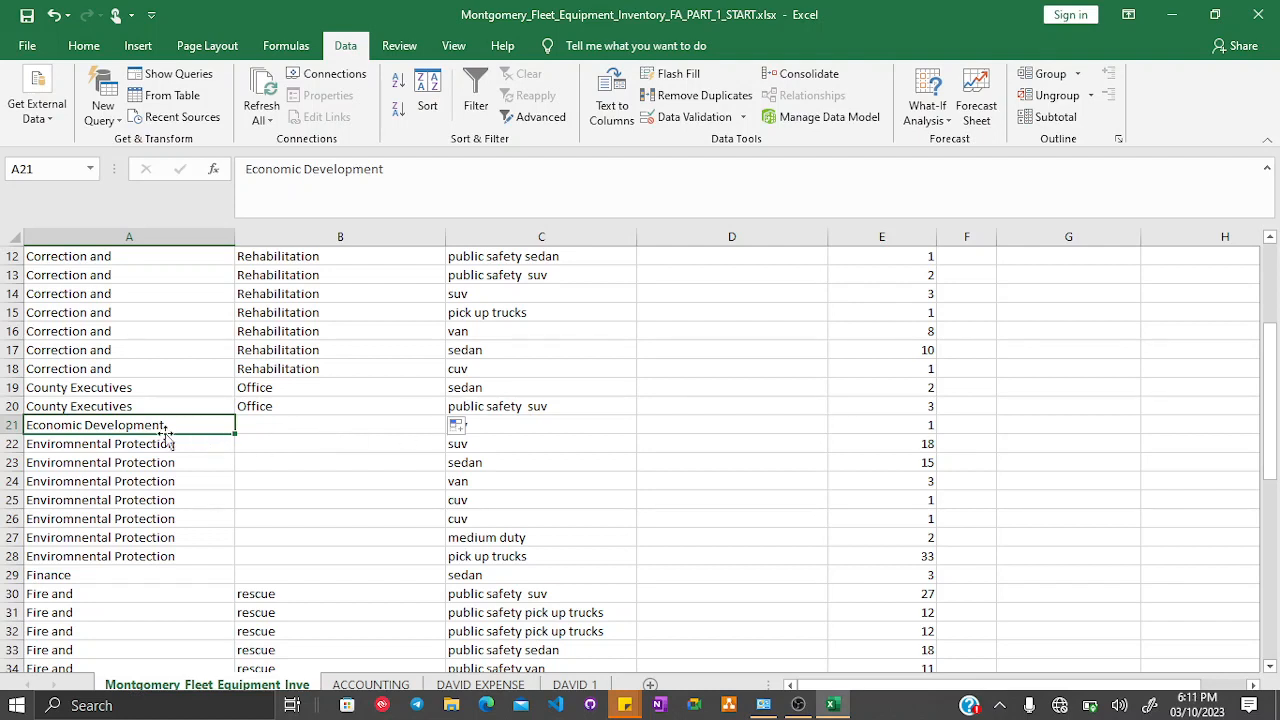
- Enter Development in B21 beside Economic Development
left_click(272, 422)
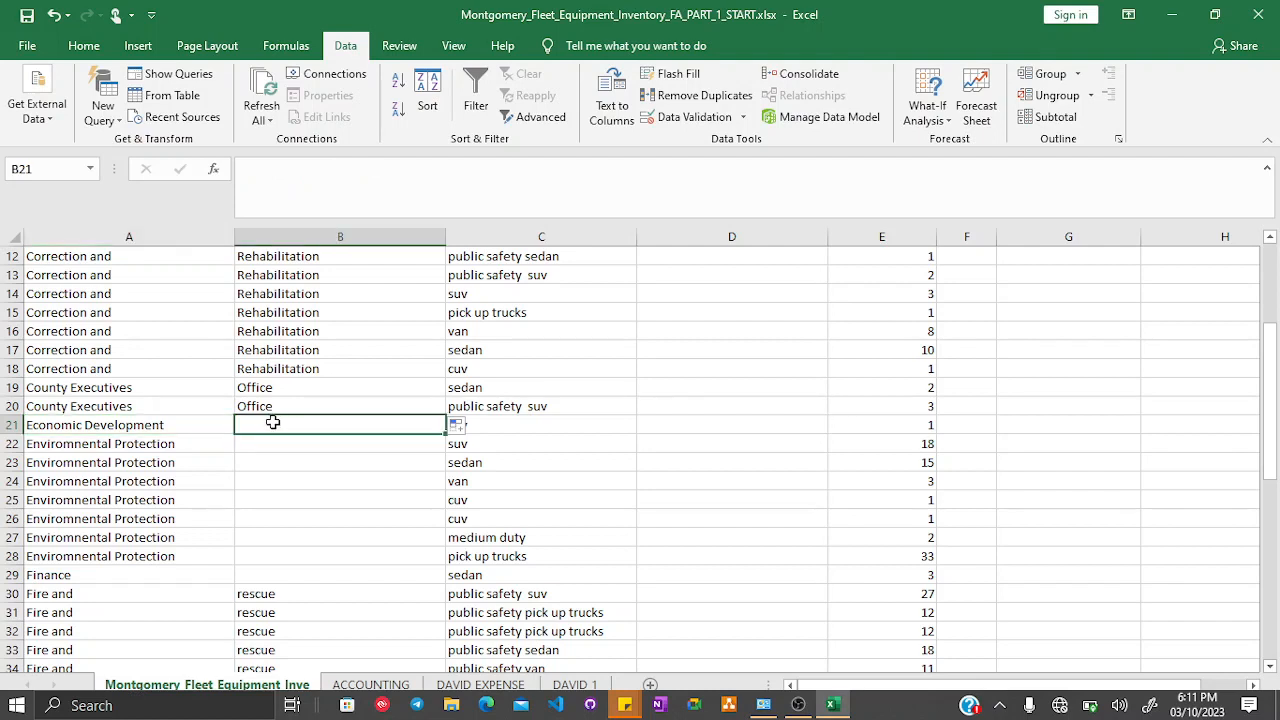
type("Develop")
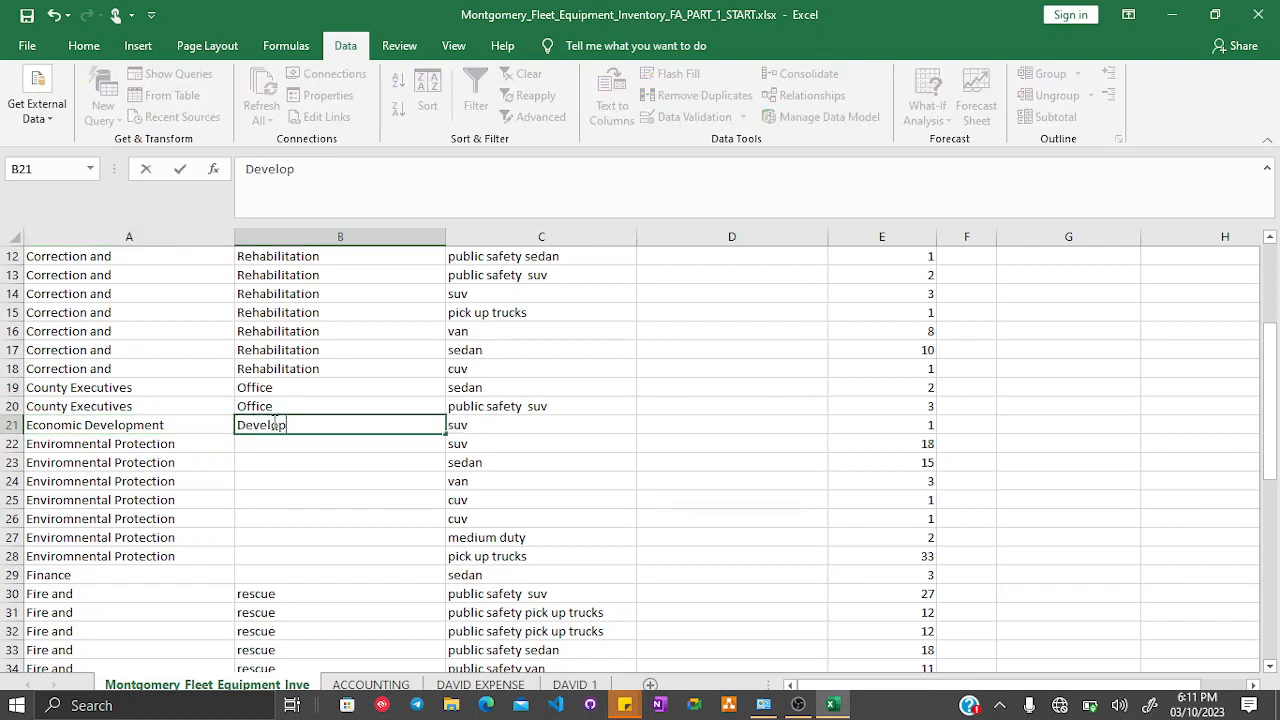
type("ment")
key("Return")
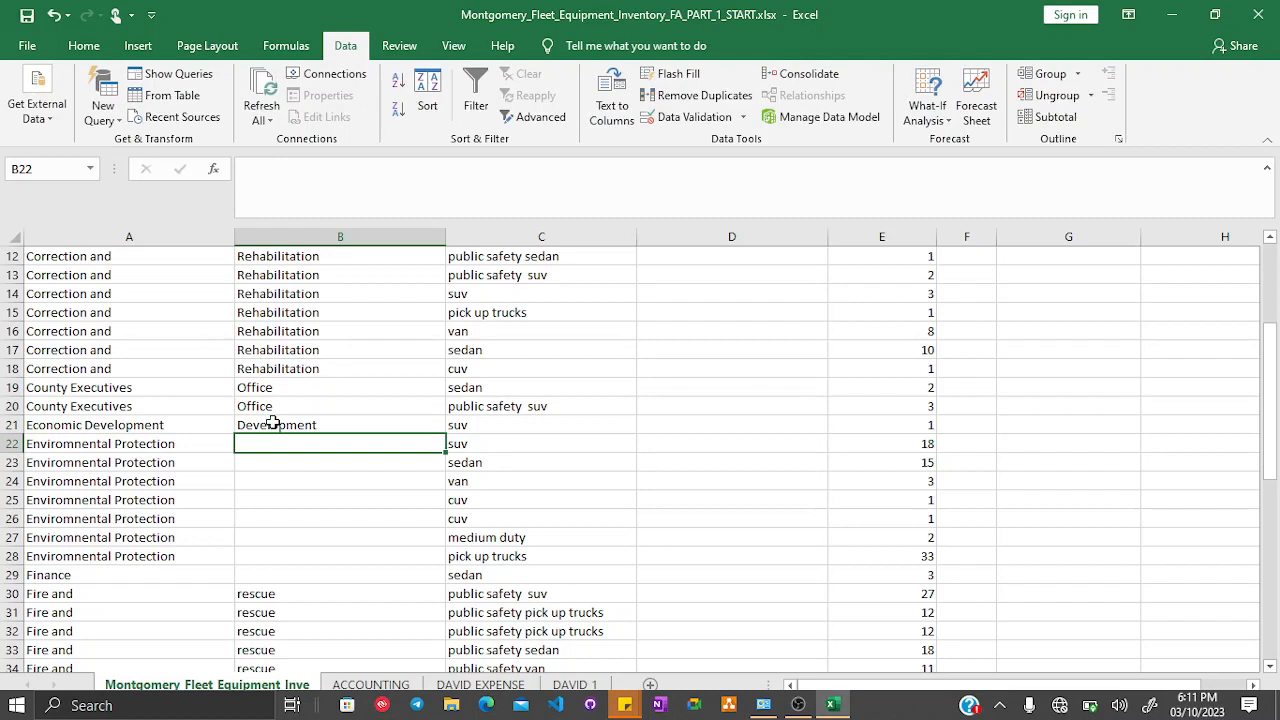
- Edit A21 so the department reads Economic
left_click(192, 427)
double_click(364, 170)
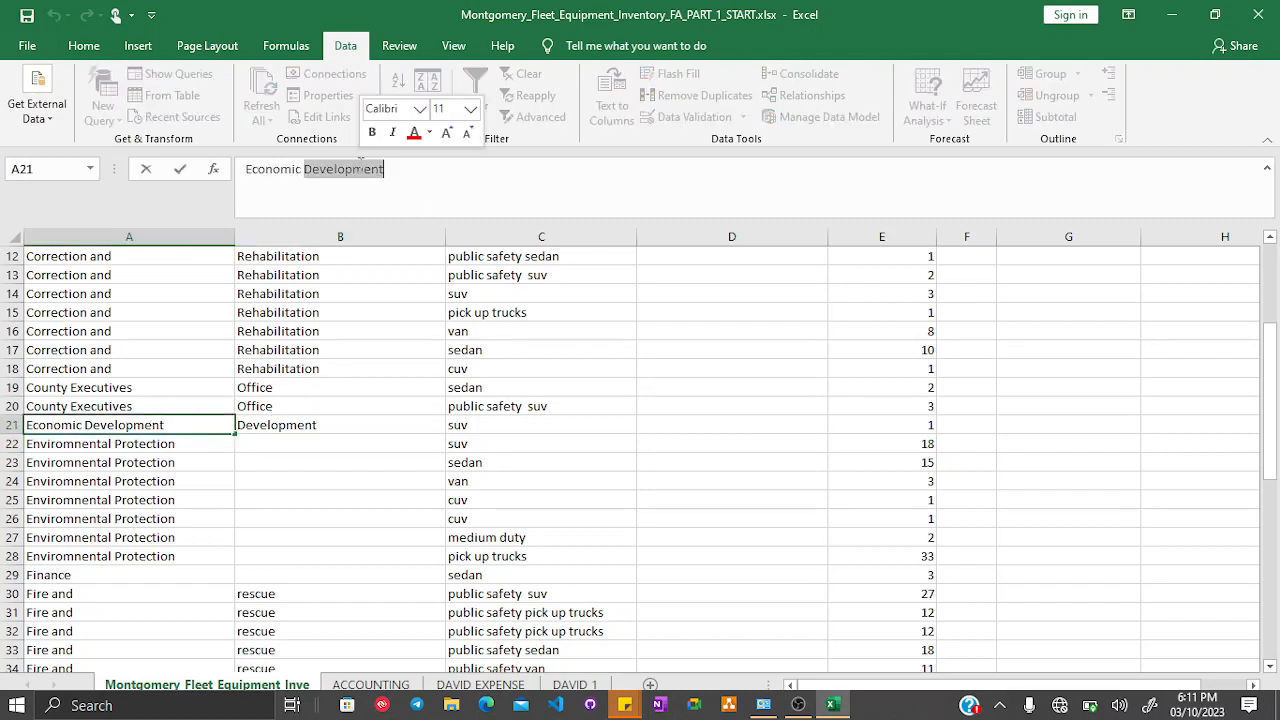
key("BackSpace")
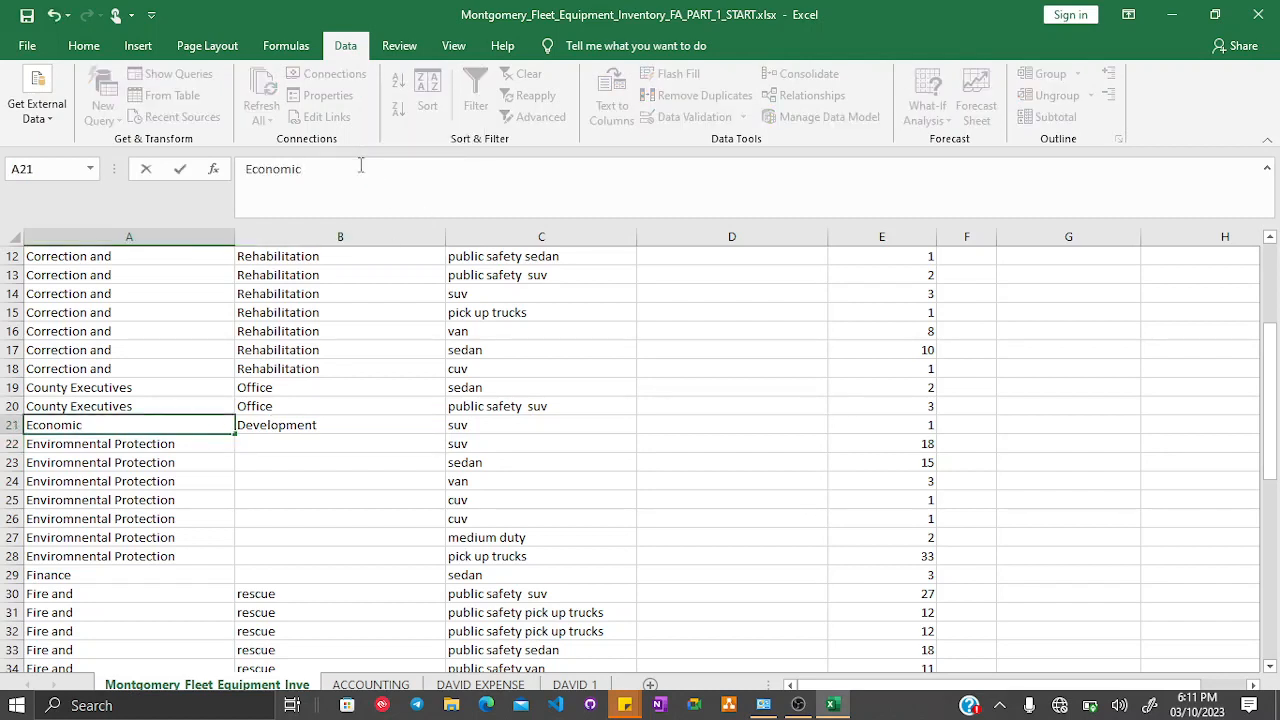
key("Return")
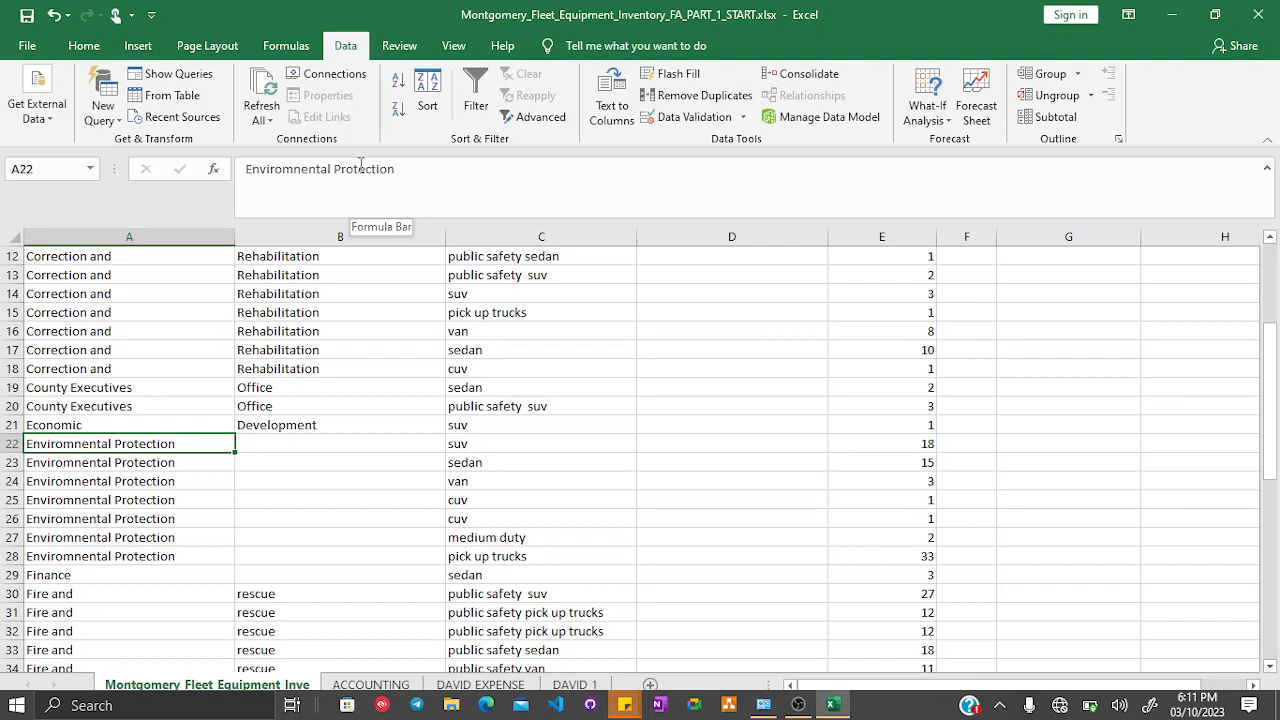
- Enter Protection in B22 beside Enviromnental Protection
key("Tab")
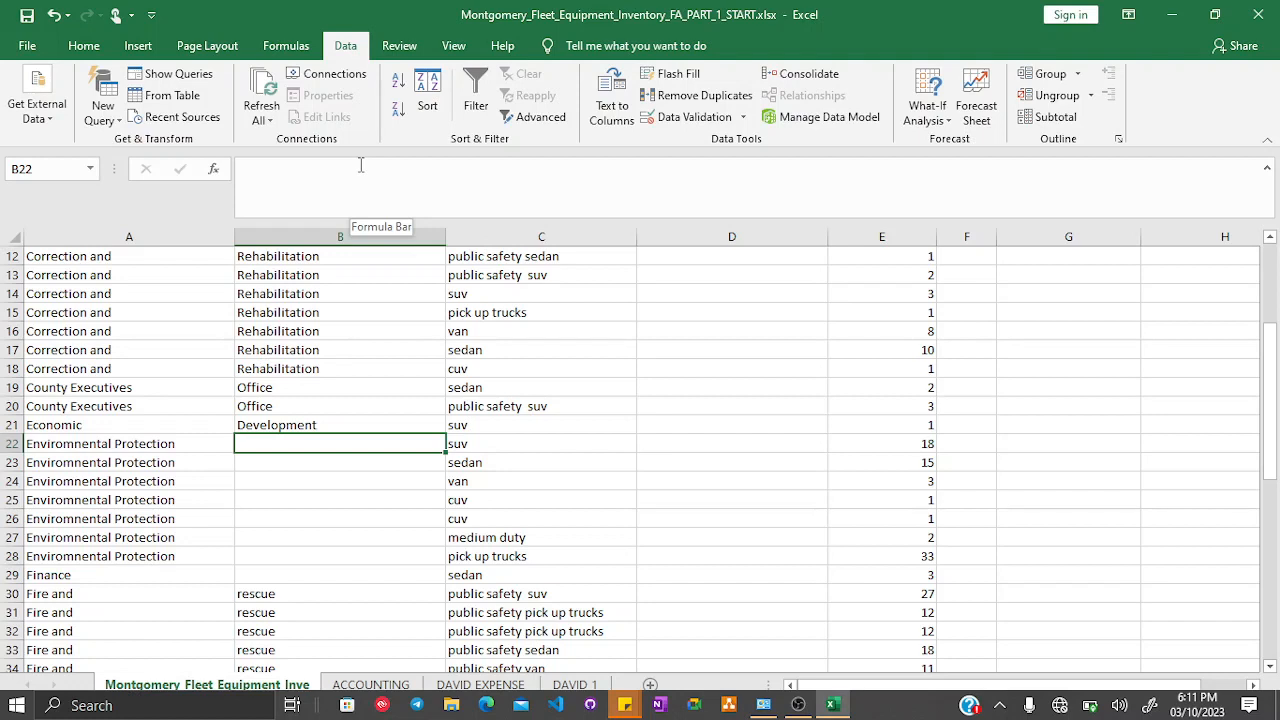
type("Pr")
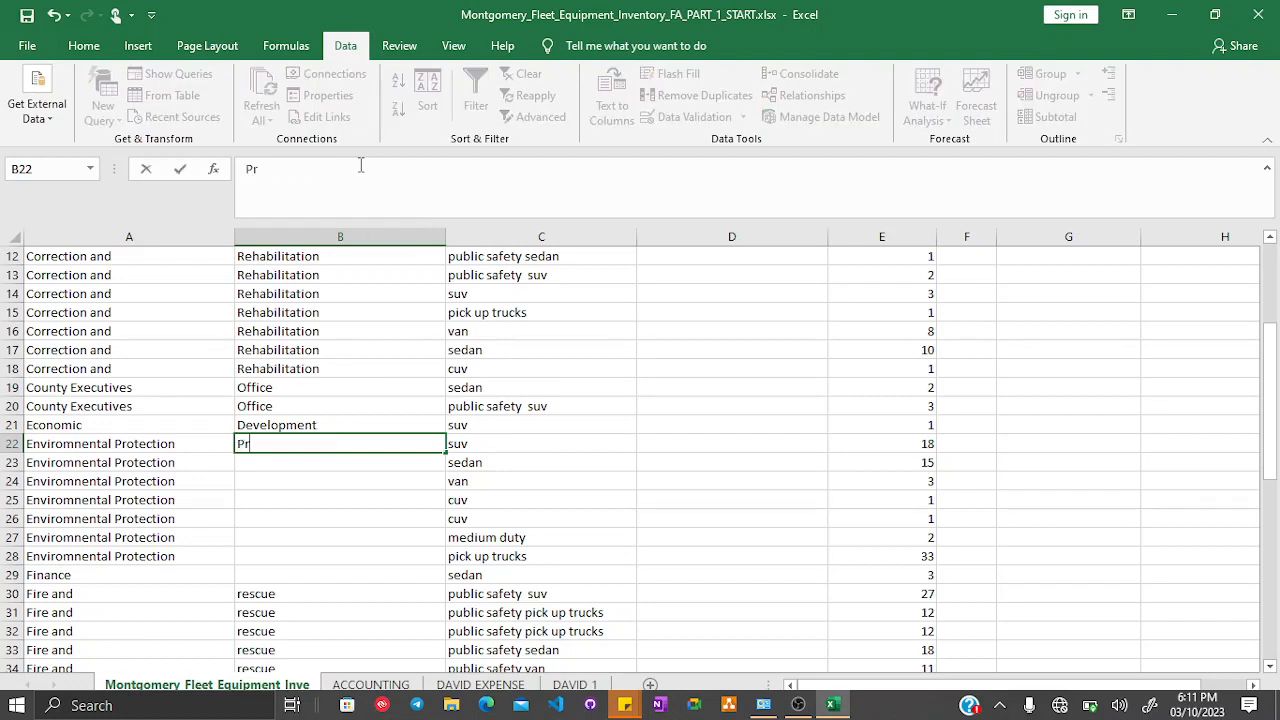
type("otection")
key("Return")
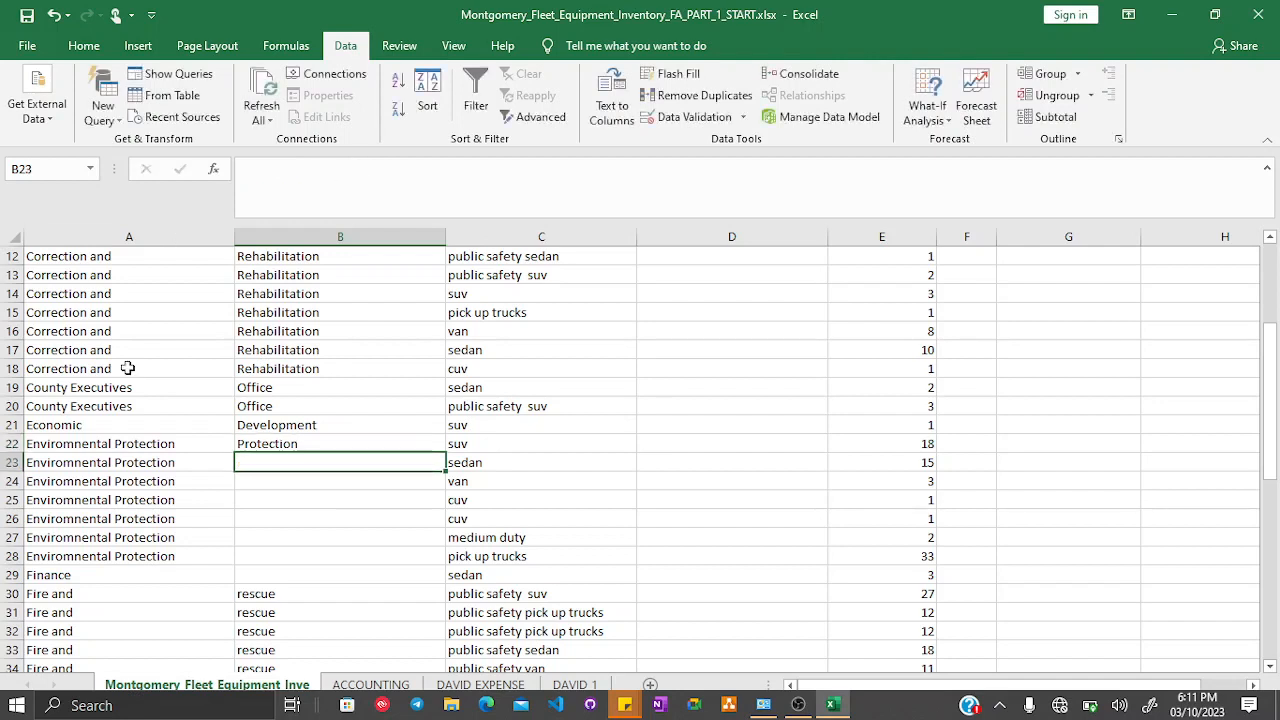
- Edit A22 so the department reads Enviromnental
left_click(116, 444)
left_click(357, 166)
double_click(357, 168)
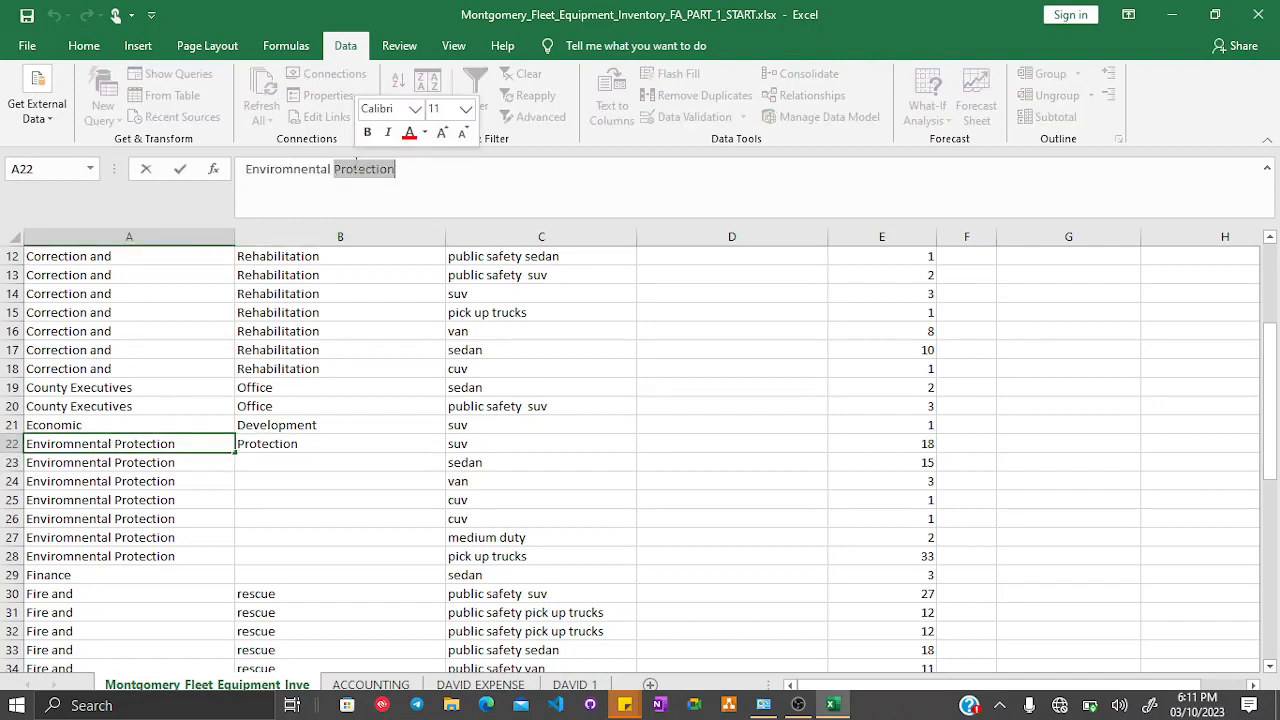
key("BackSpace")
key("Return")
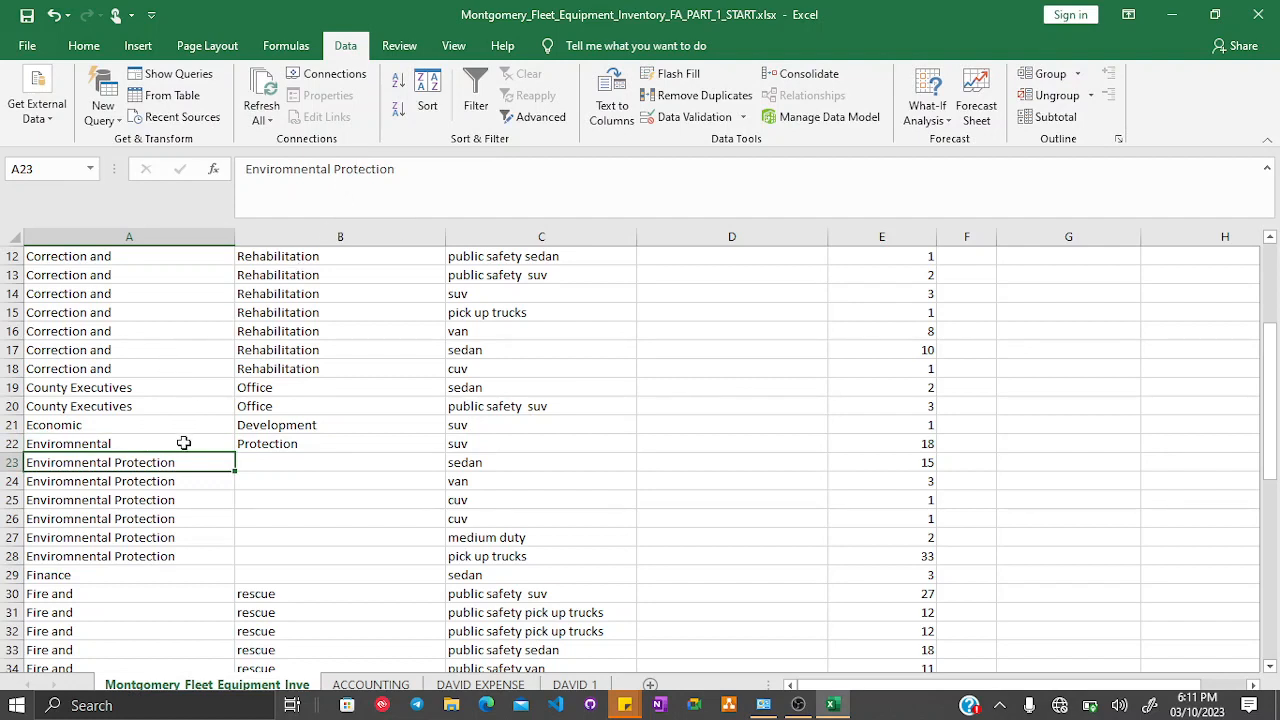
- Fill A22 and B22 down through row 28
left_click_drag(186, 443, 290, 445)
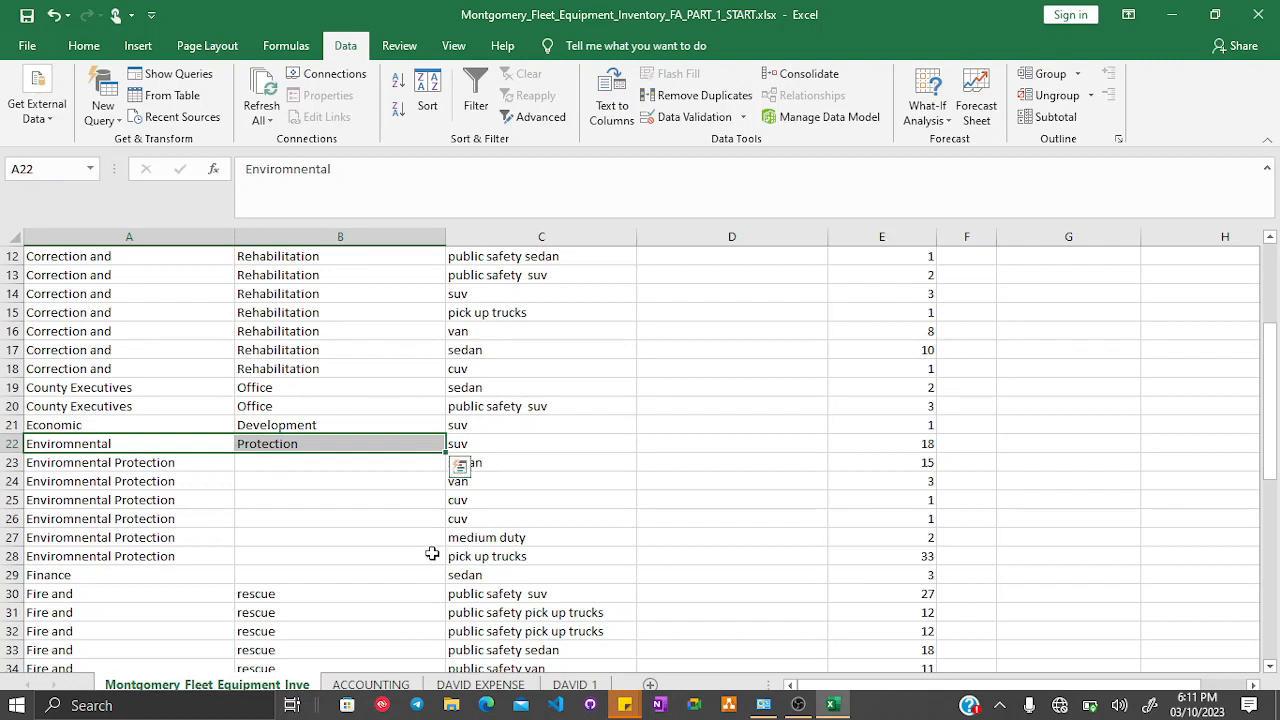
left_click_drag(442, 452, 415, 566)
- Enter Development in B29 beside Finance
left_click(299, 577)
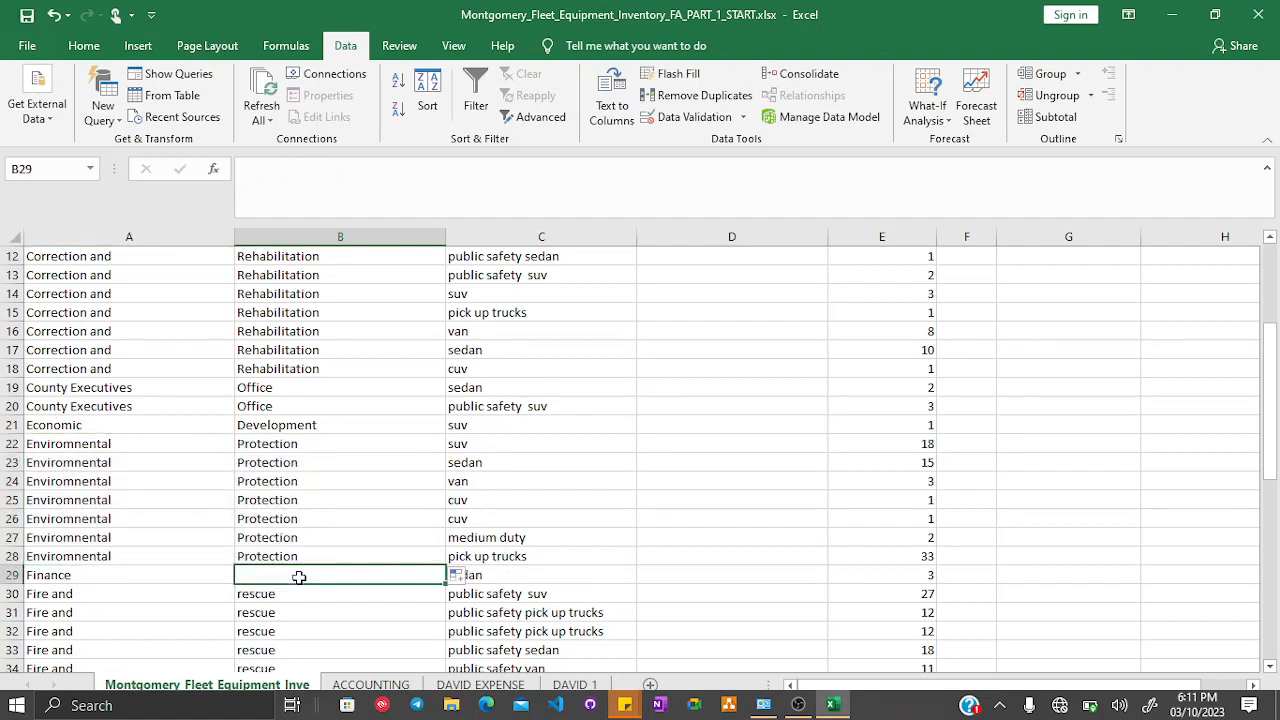
type("Development")
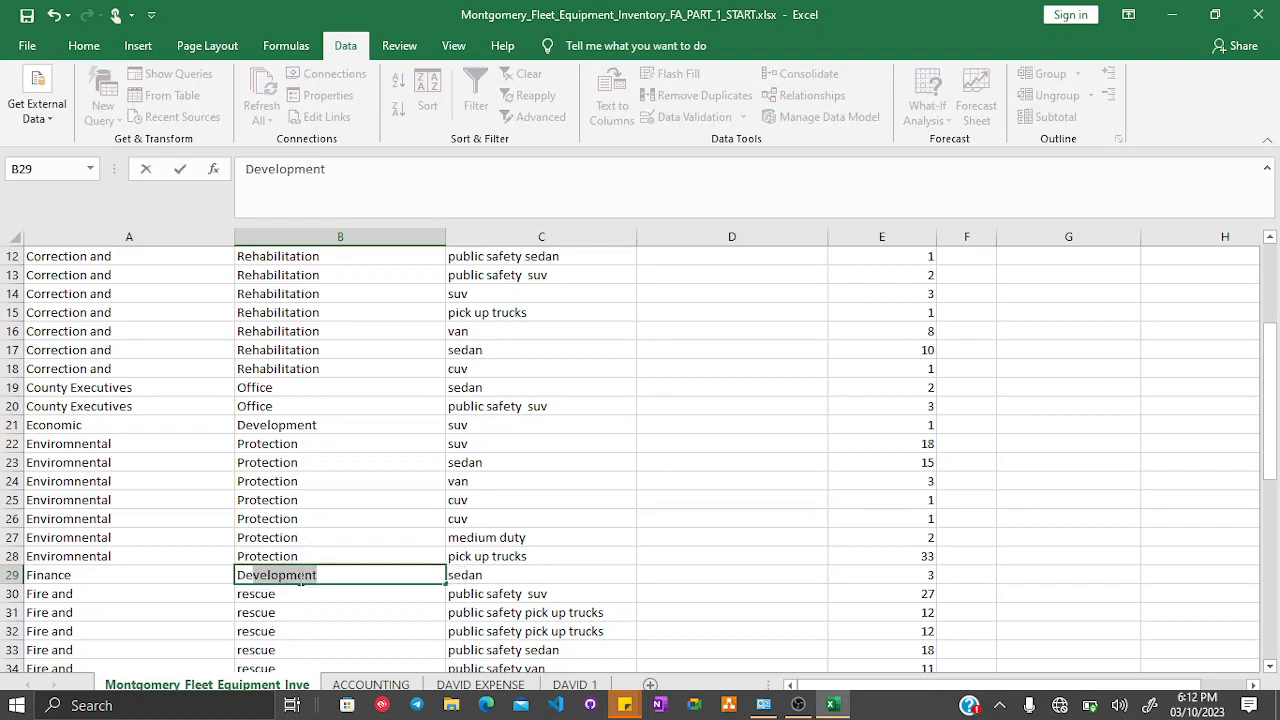
key("Return")
- Enter Protection in B10 beside Consumer Protection
scroll(299, 568, "down", 6)
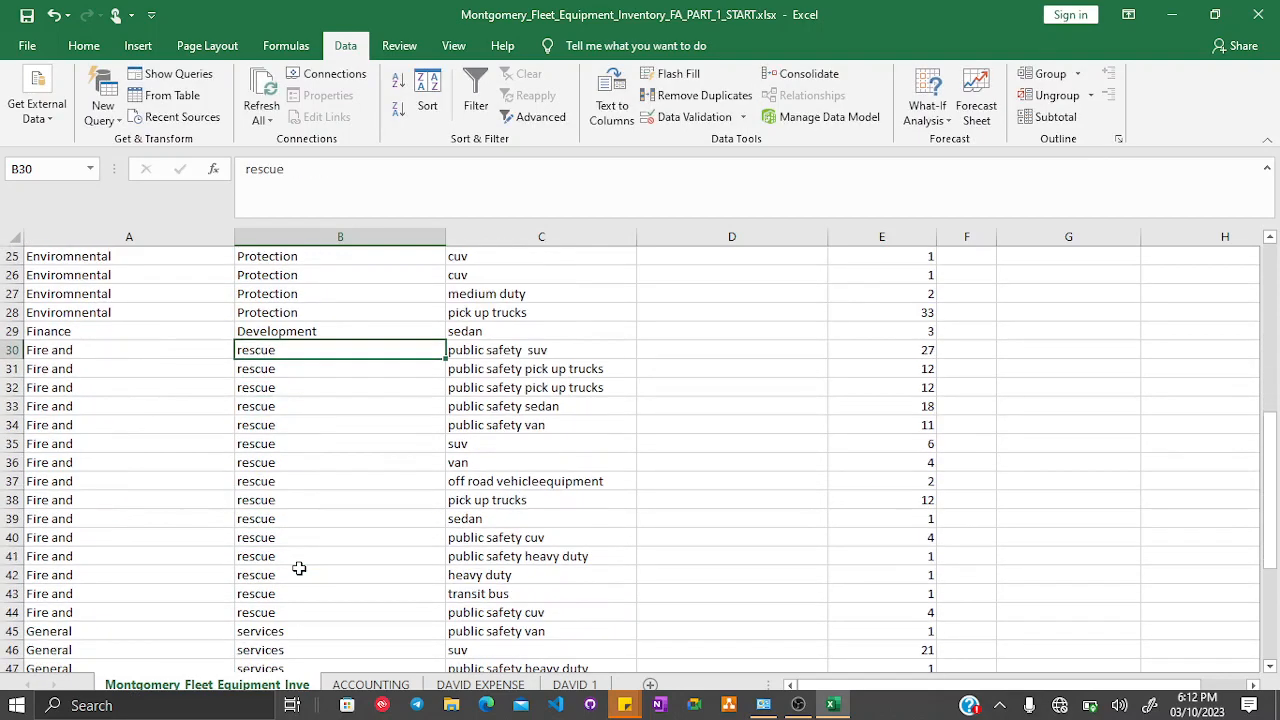
scroll(299, 568, "up", 8)
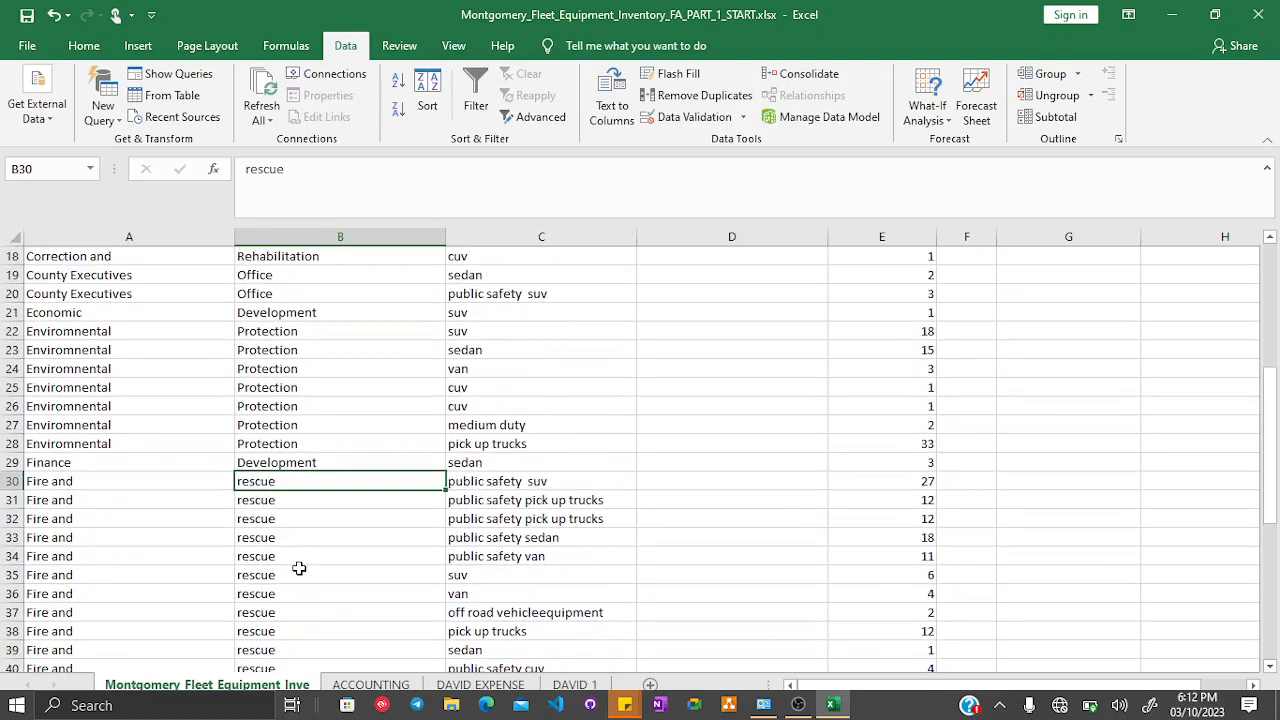
scroll(299, 568, "up", 2)
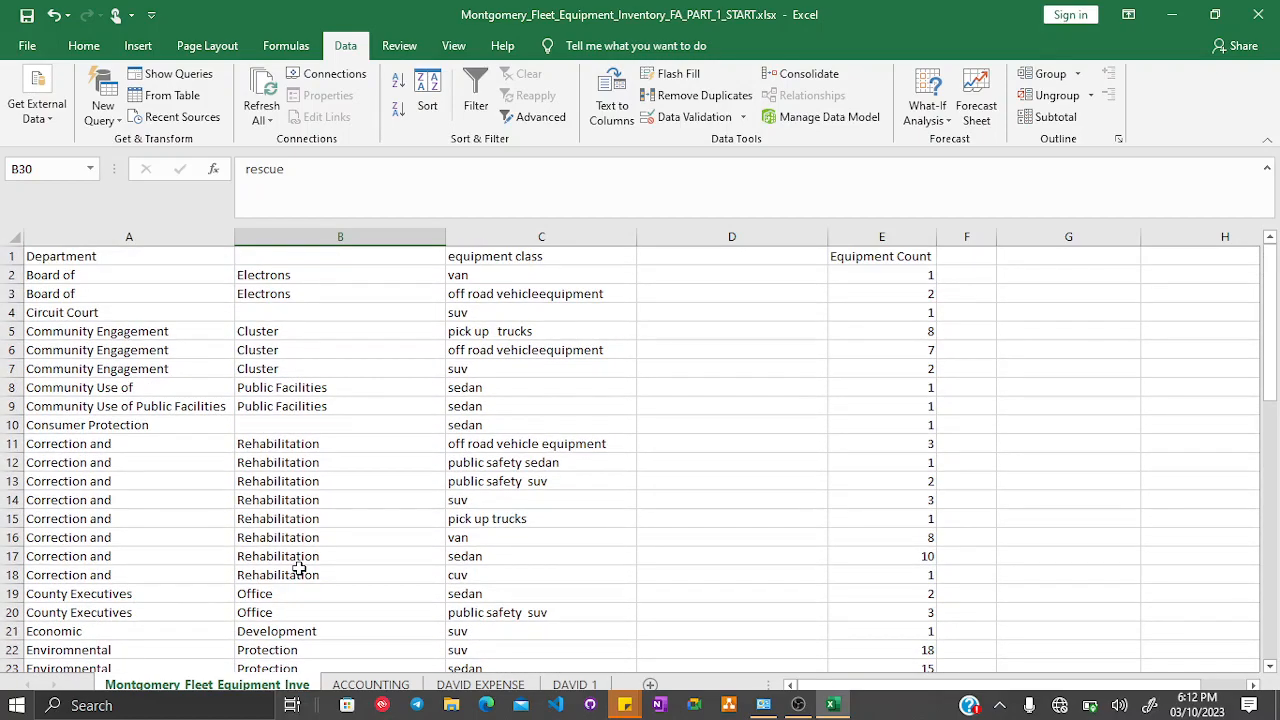
left_click(284, 425)
type("p")
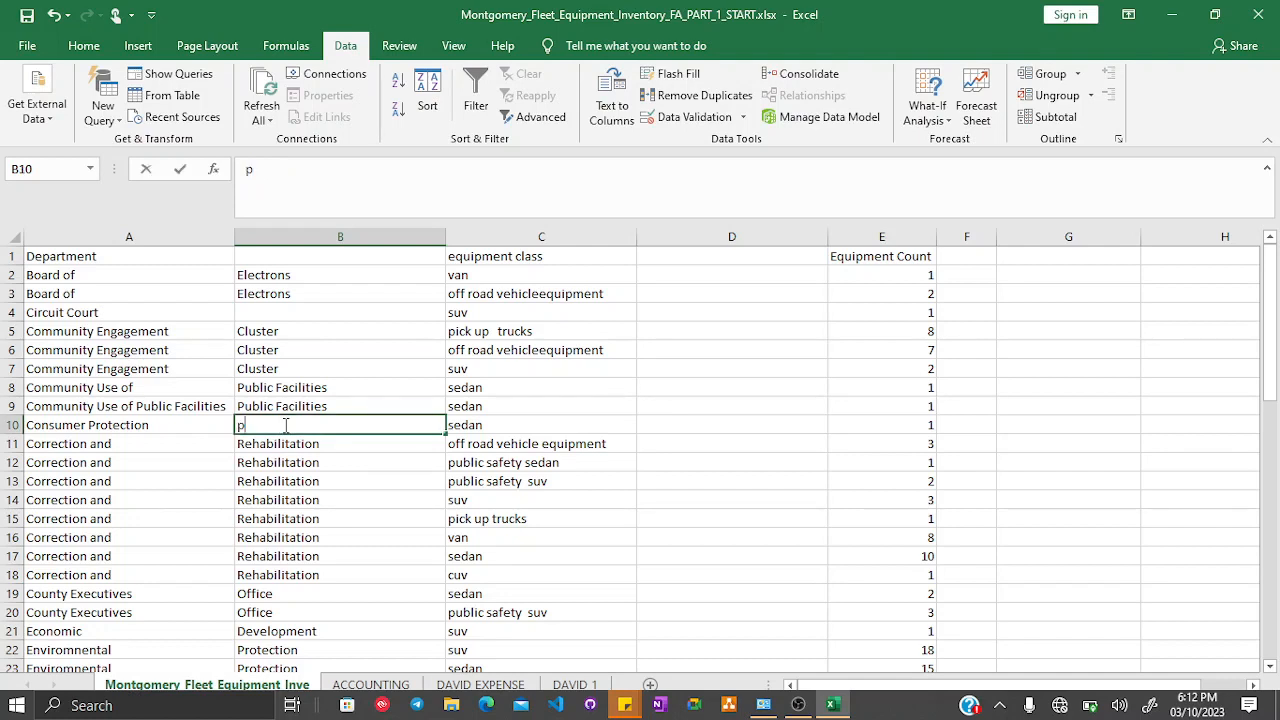
key("BackSpace")
type("P")
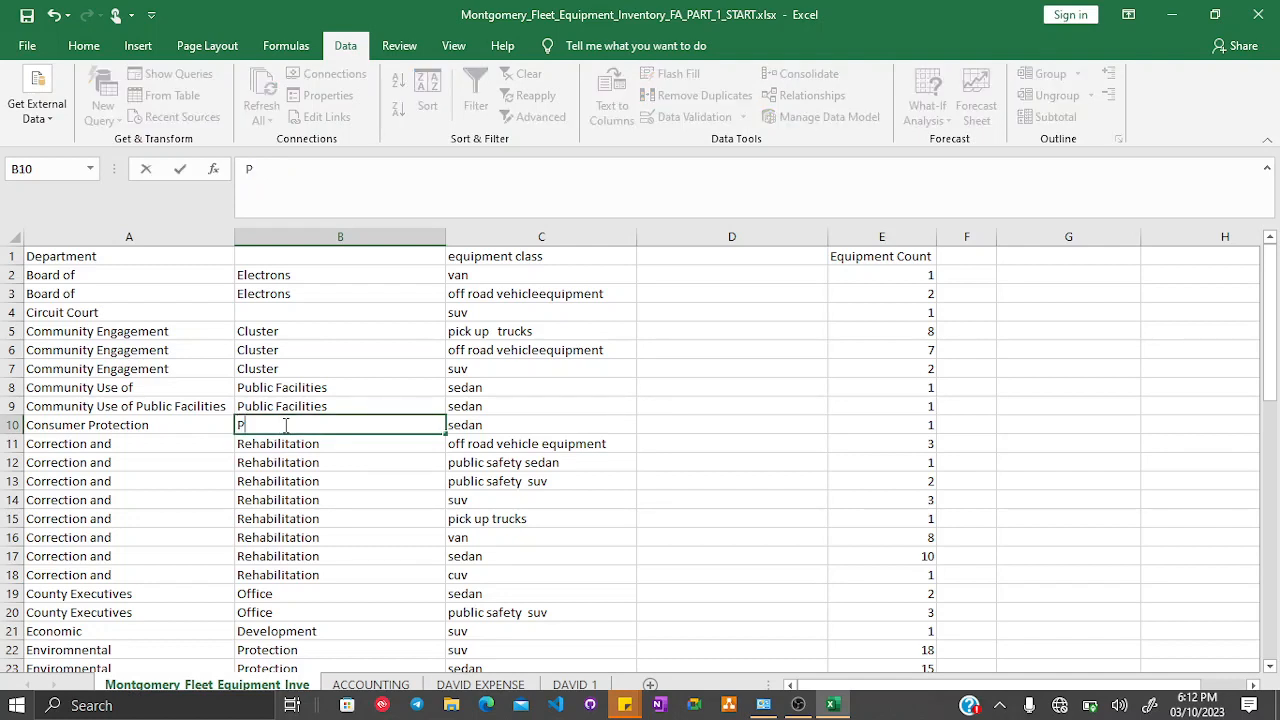
type("ro")
key("Return")
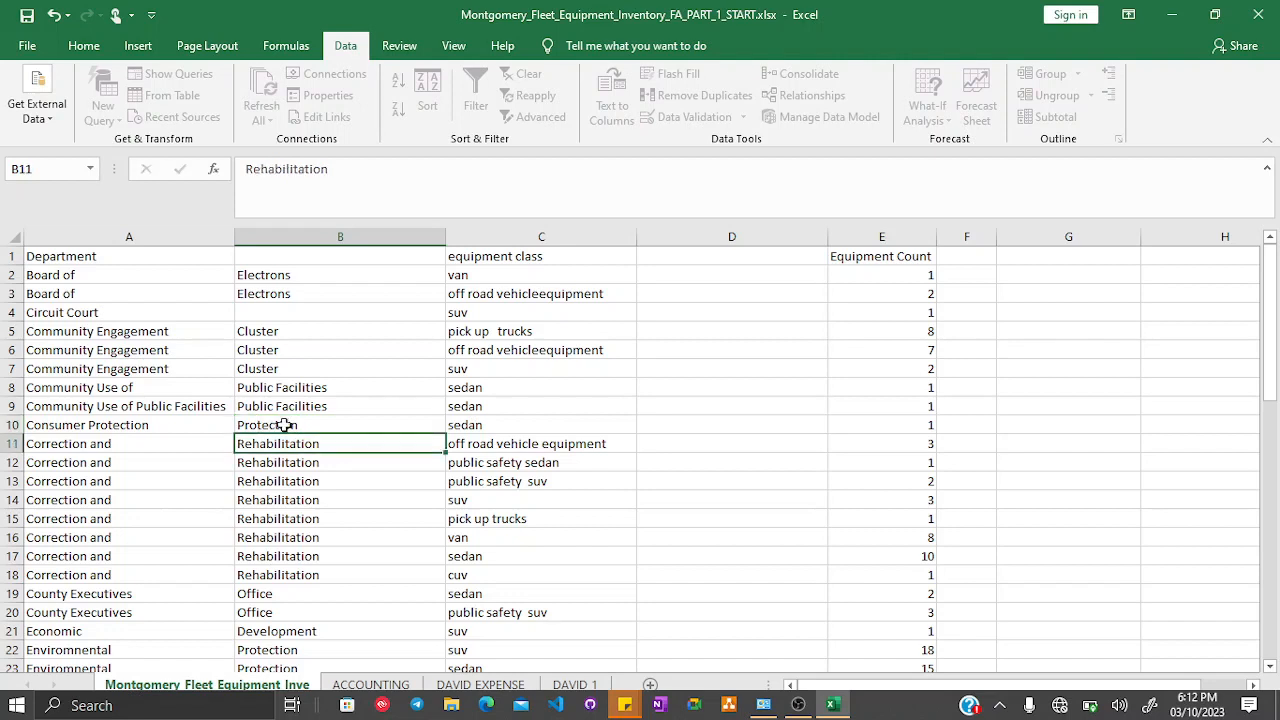
- Edit A10 so the department reads Consumer
left_click(168, 429)
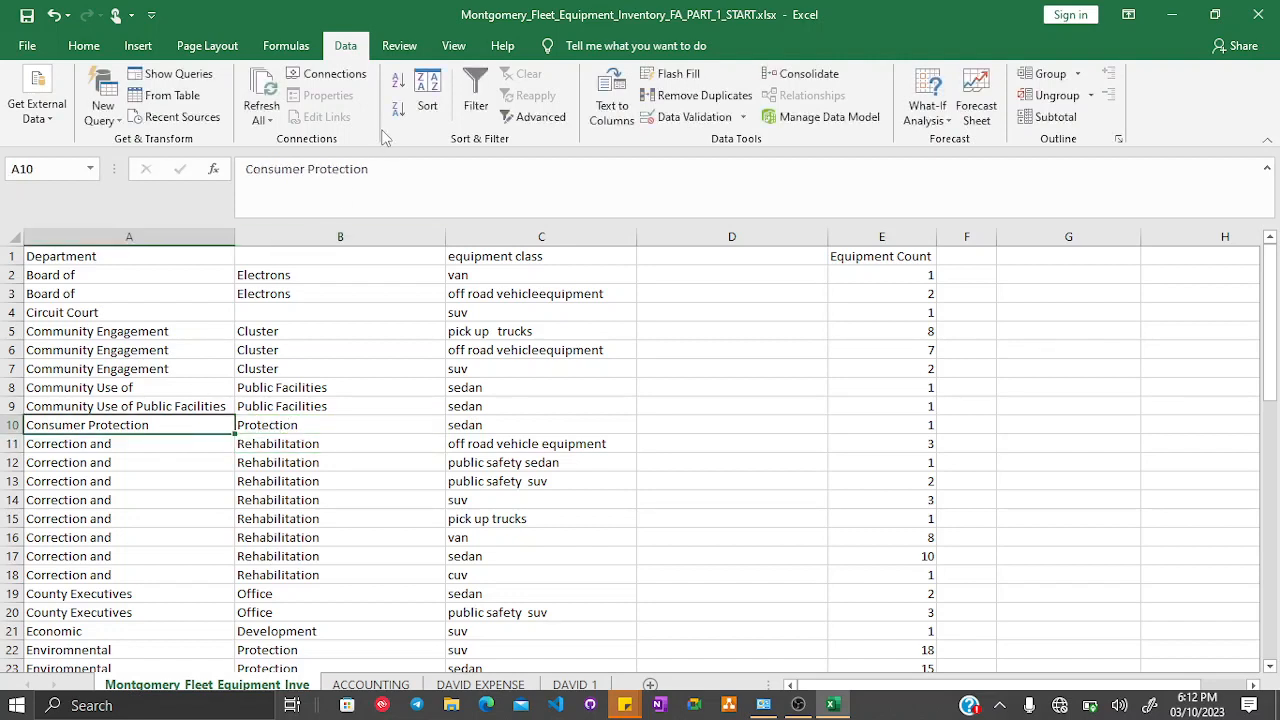
double_click(348, 169)
key("BackSpace")
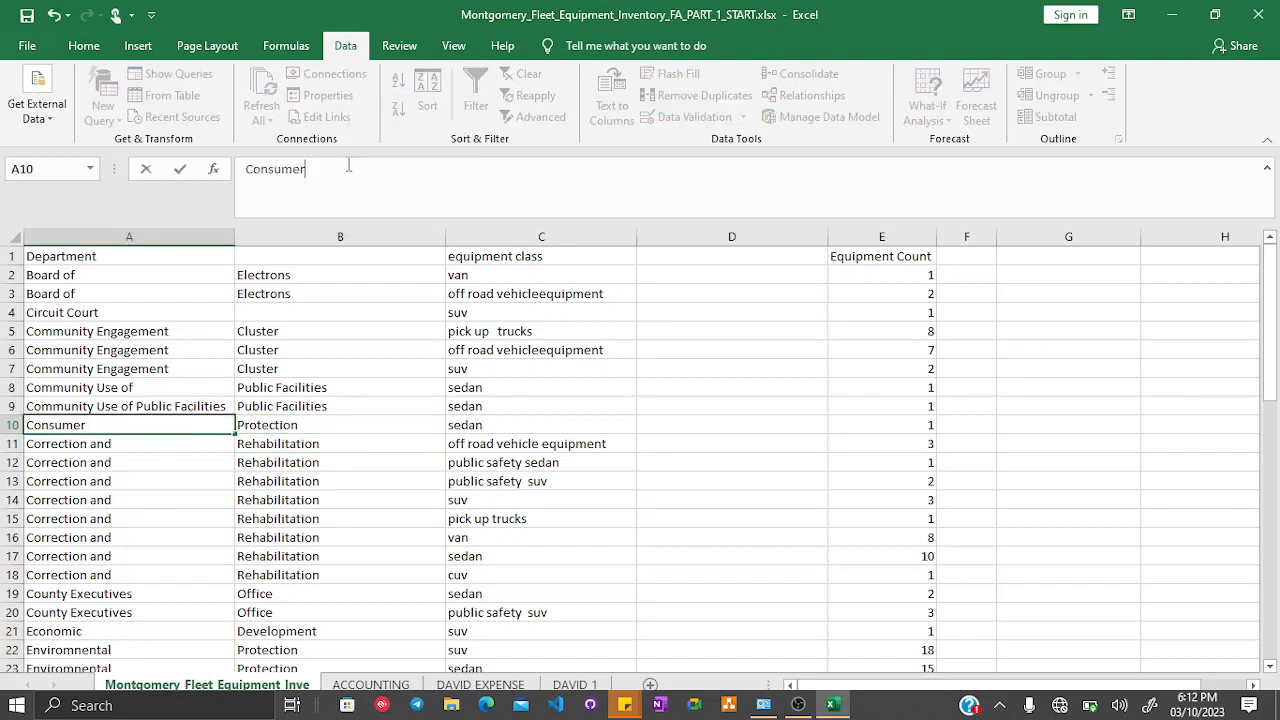
- Enter Court in B4 beside Circuit Court
left_click(260, 316)
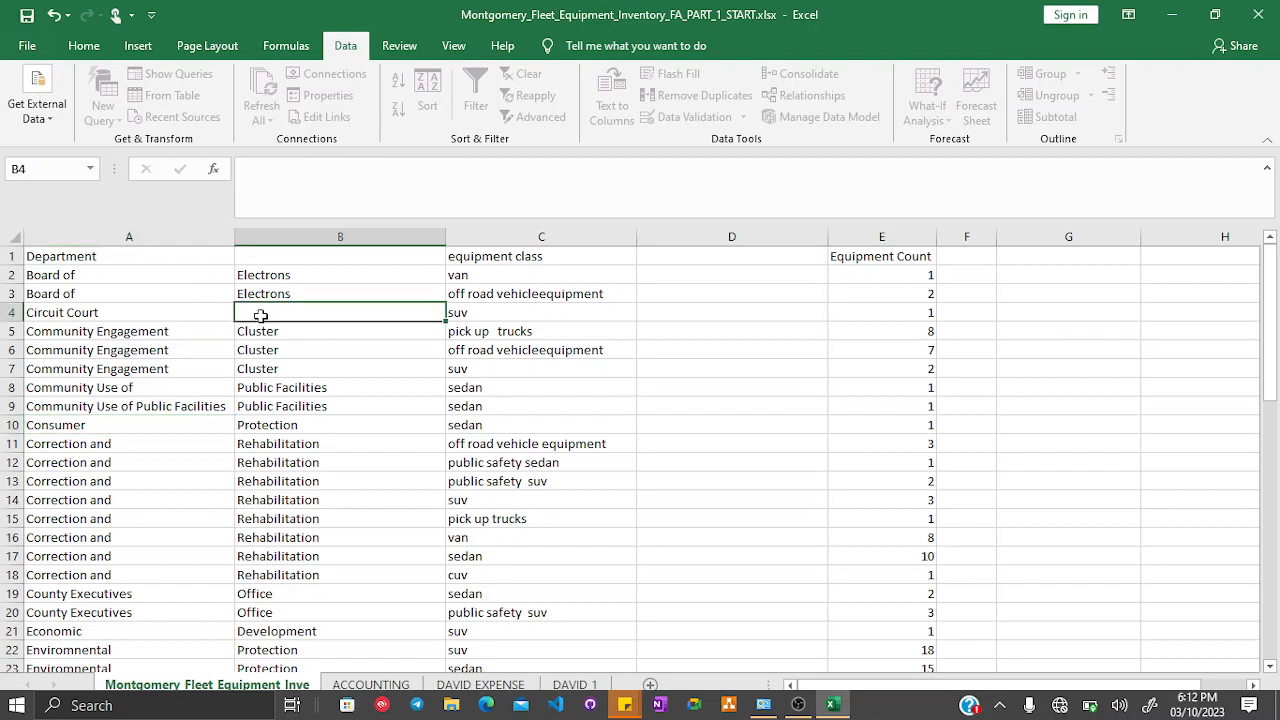
type("Court")
key("Return")
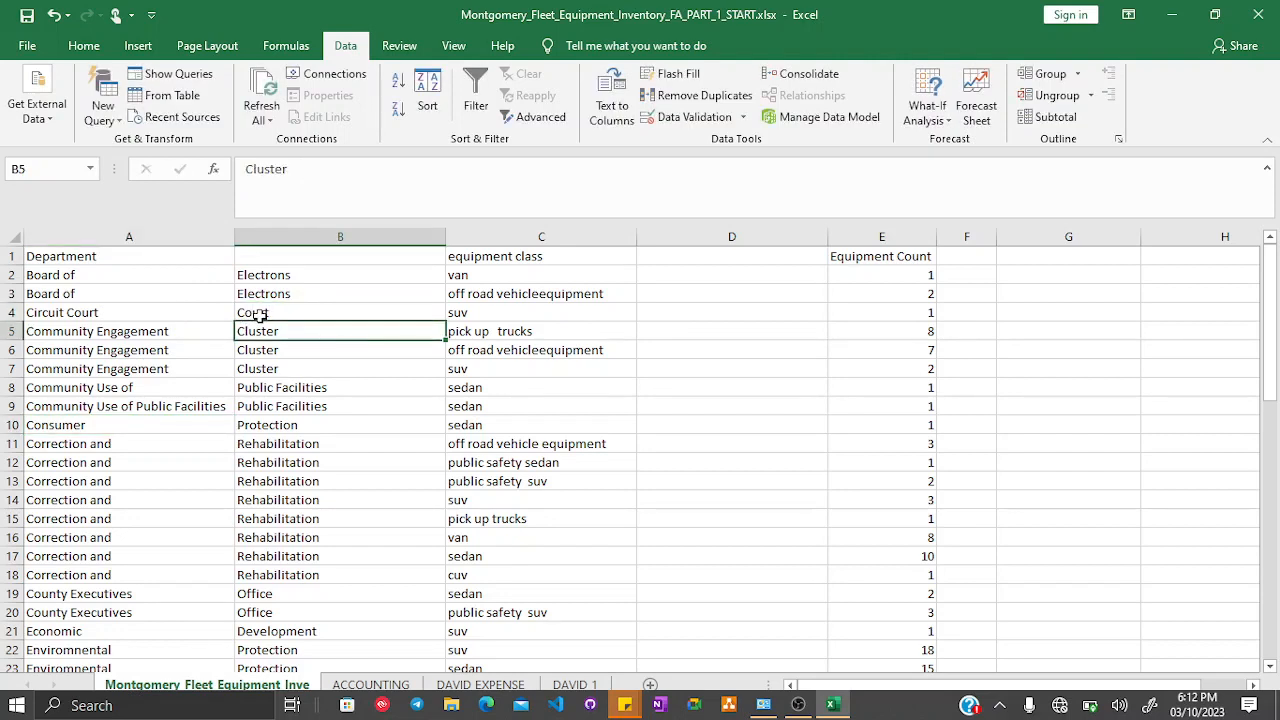
- Edit A4 so the department reads Circuit
left_click(147, 310)
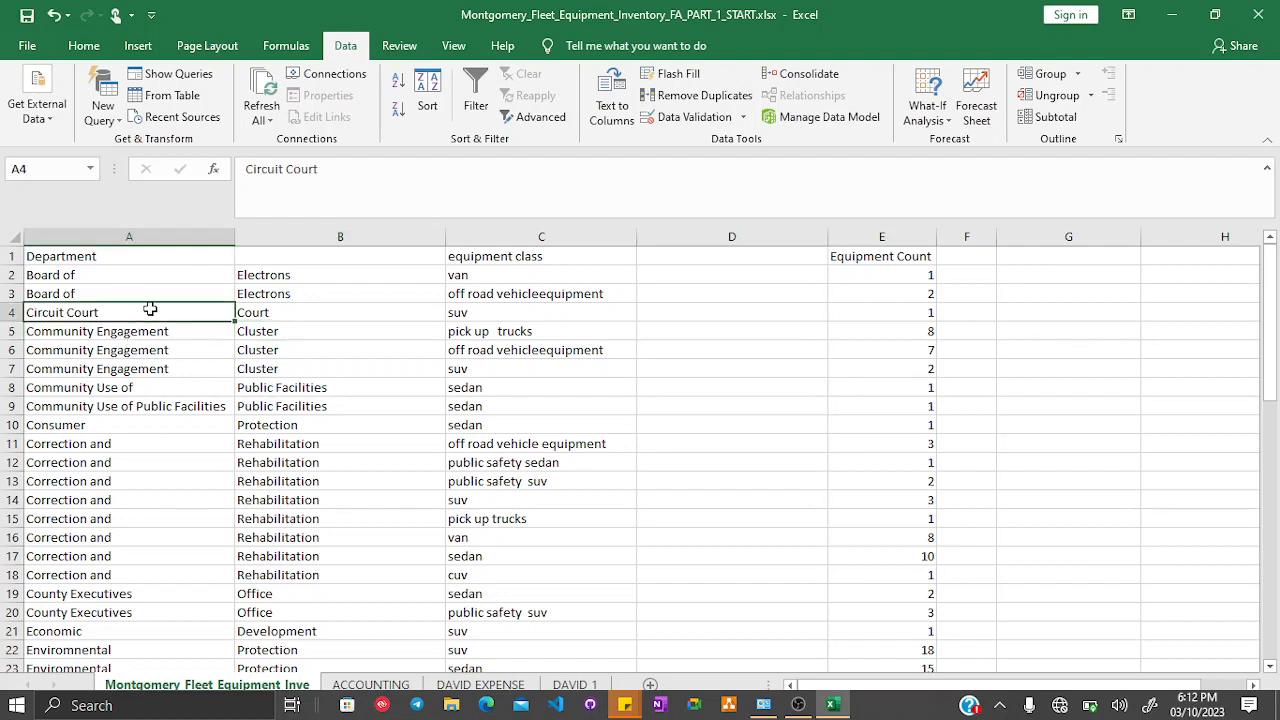
double_click(302, 169)
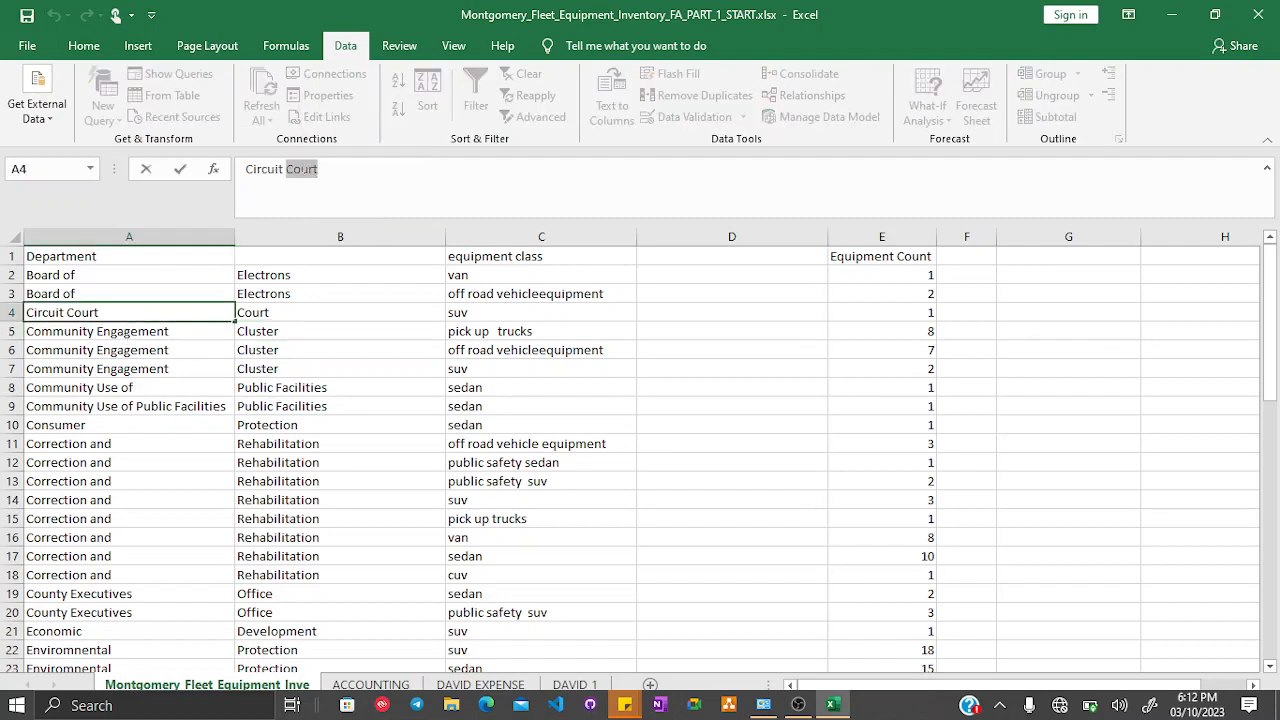
key("BackSpace")
key("Return")
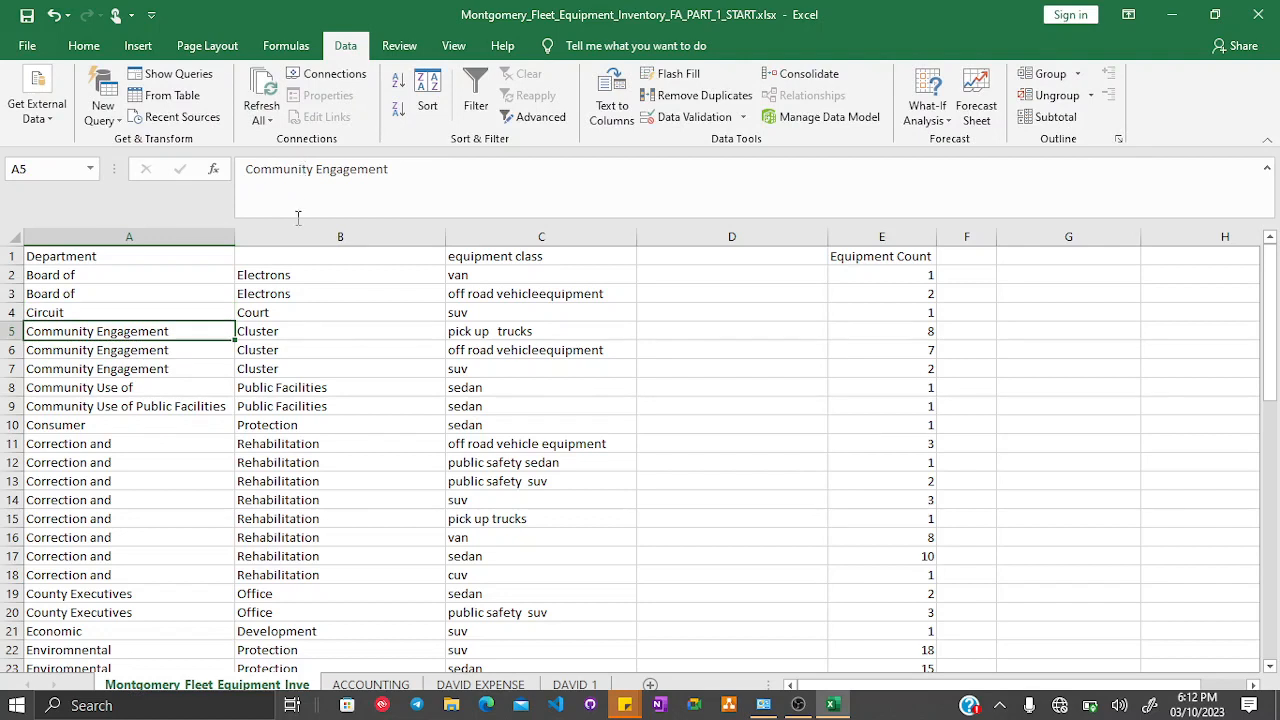
- Enter the header Department in B1
left_click(261, 257)
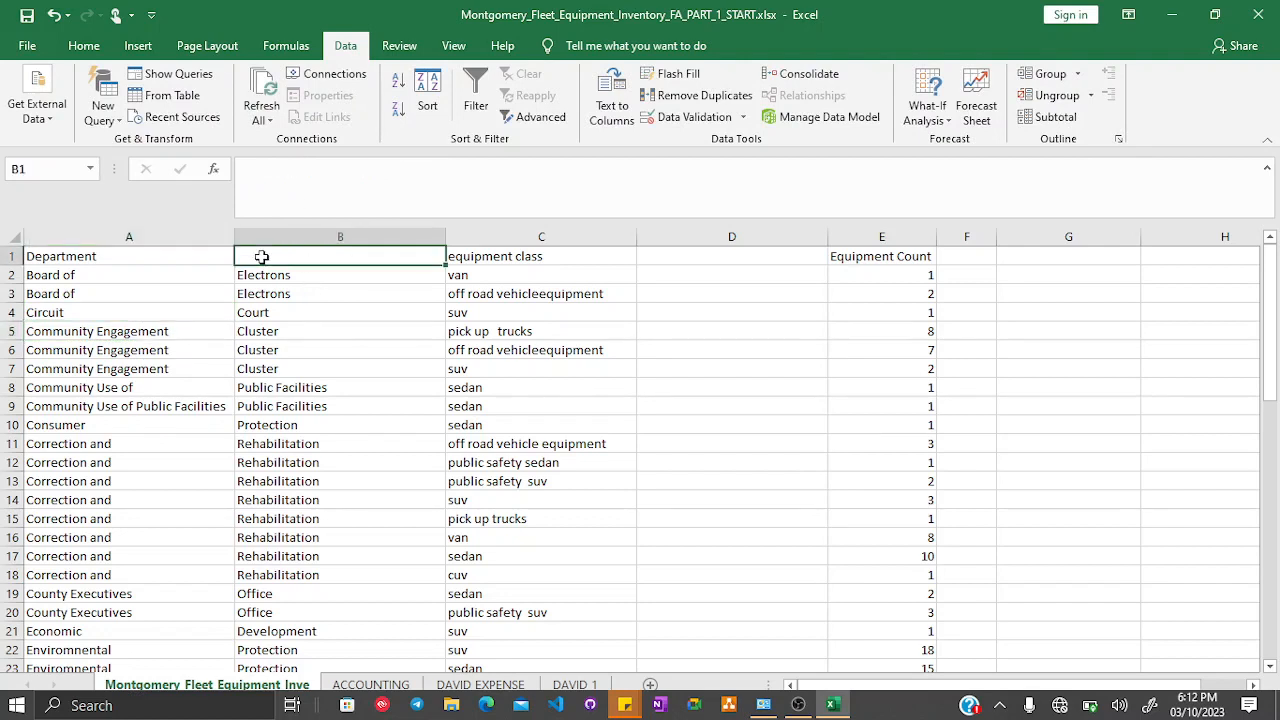
type("Dep")
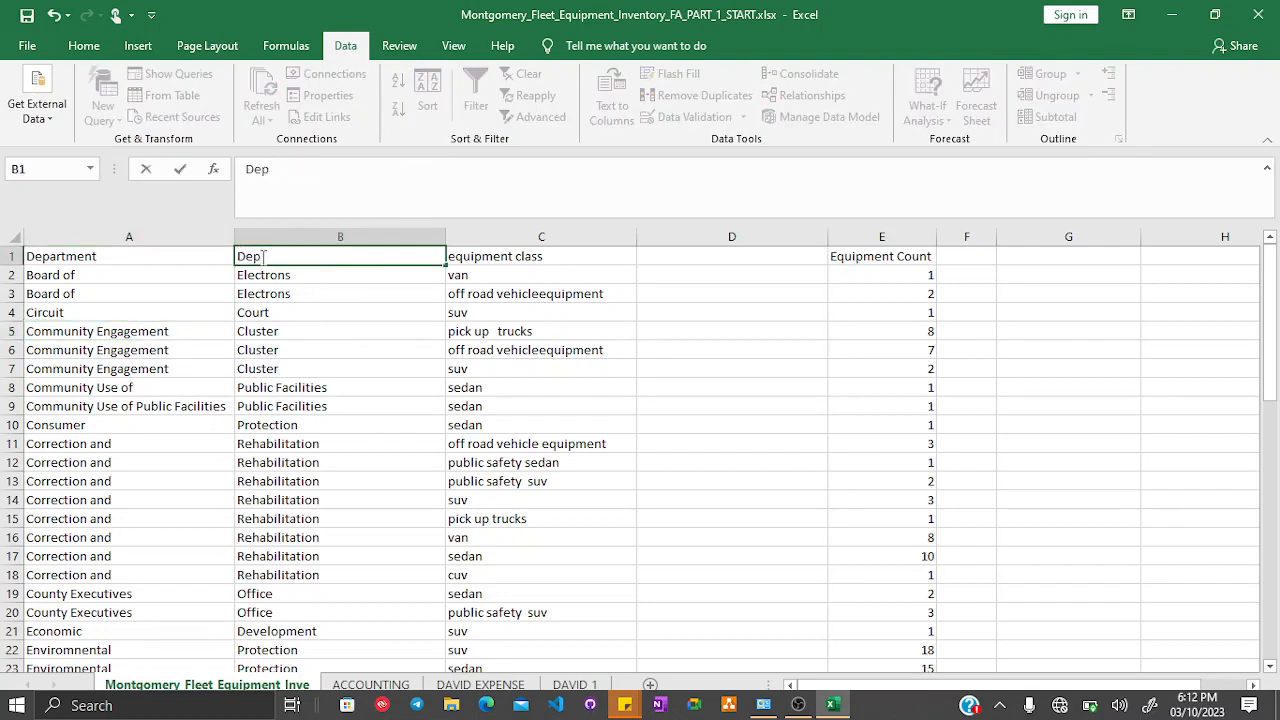
type("artment")
key("Return")
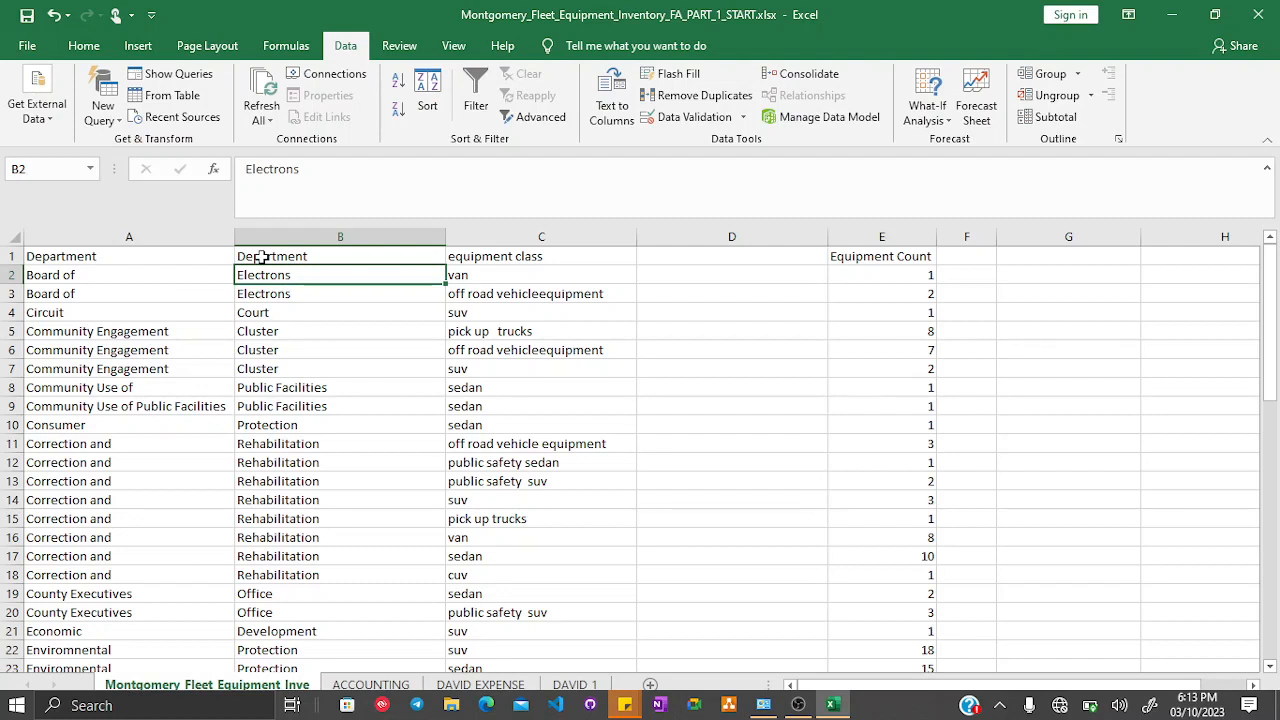
- Insert a blank column before the equipment class column
left_click(169, 279)
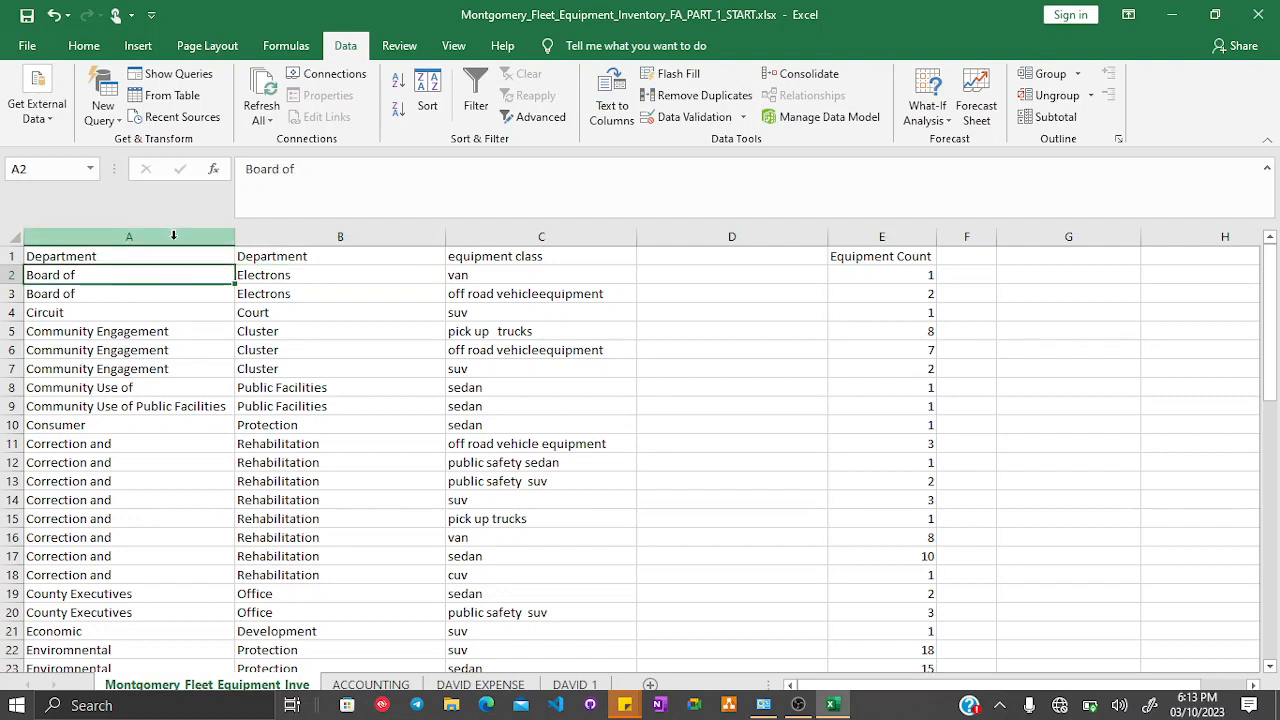
left_click_drag(174, 235, 323, 374)
left_click(670, 333)
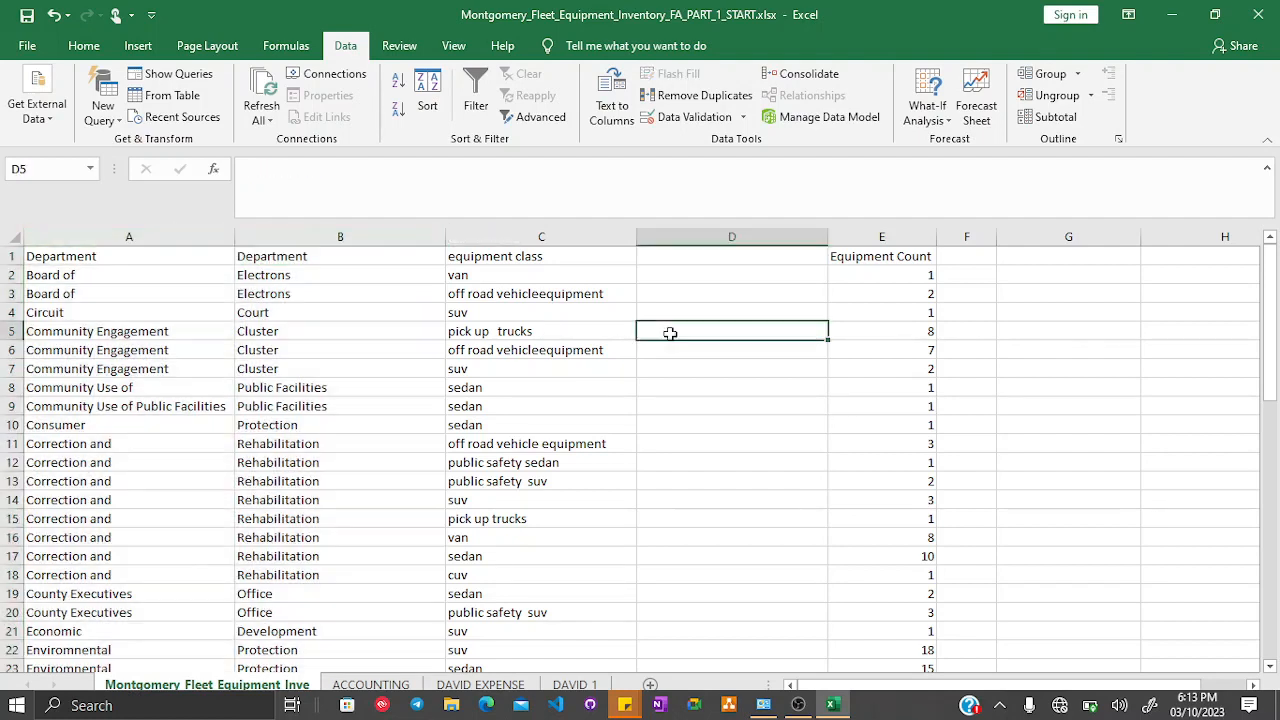
left_click(732, 236)
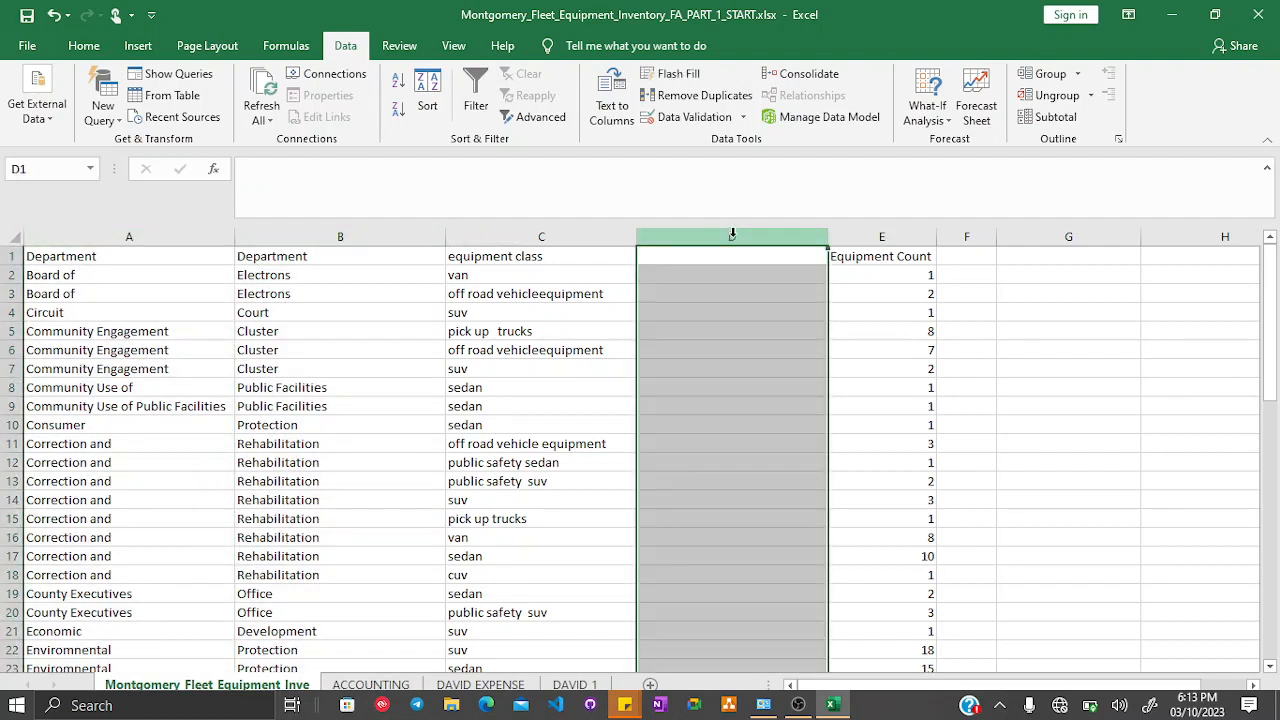
left_click(527, 237)
right_click(529, 243)
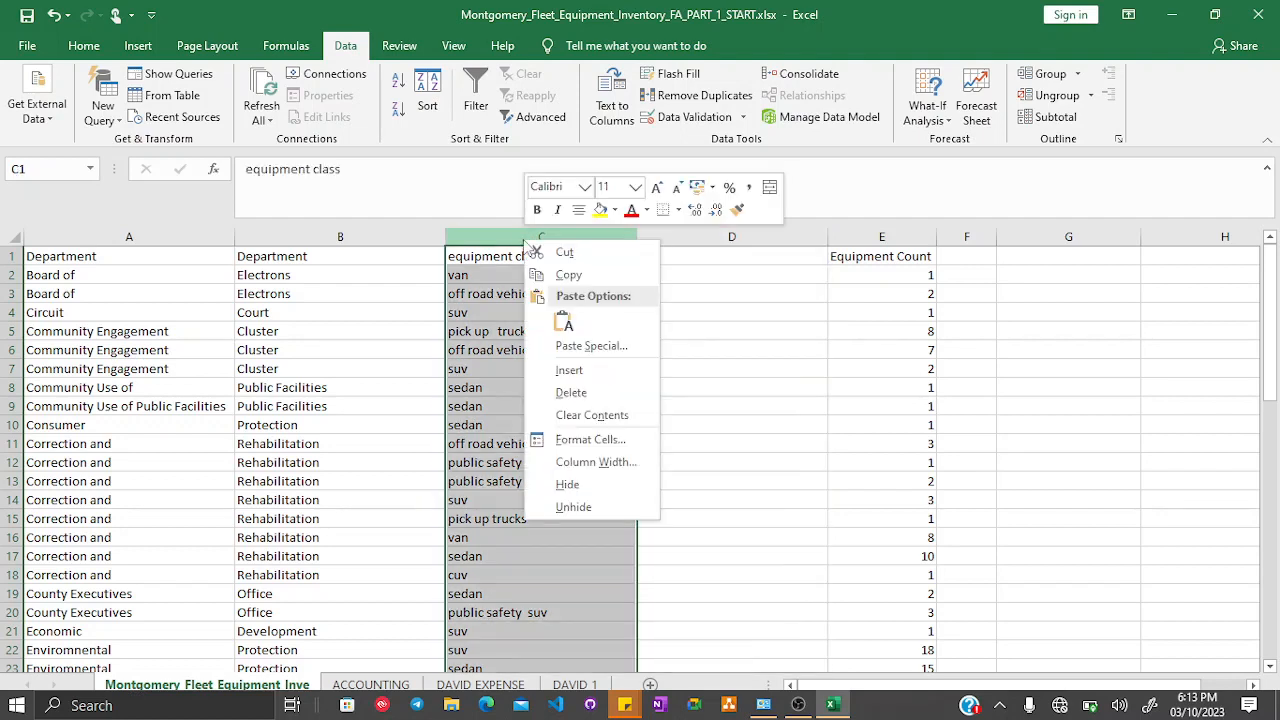
left_click(561, 370)
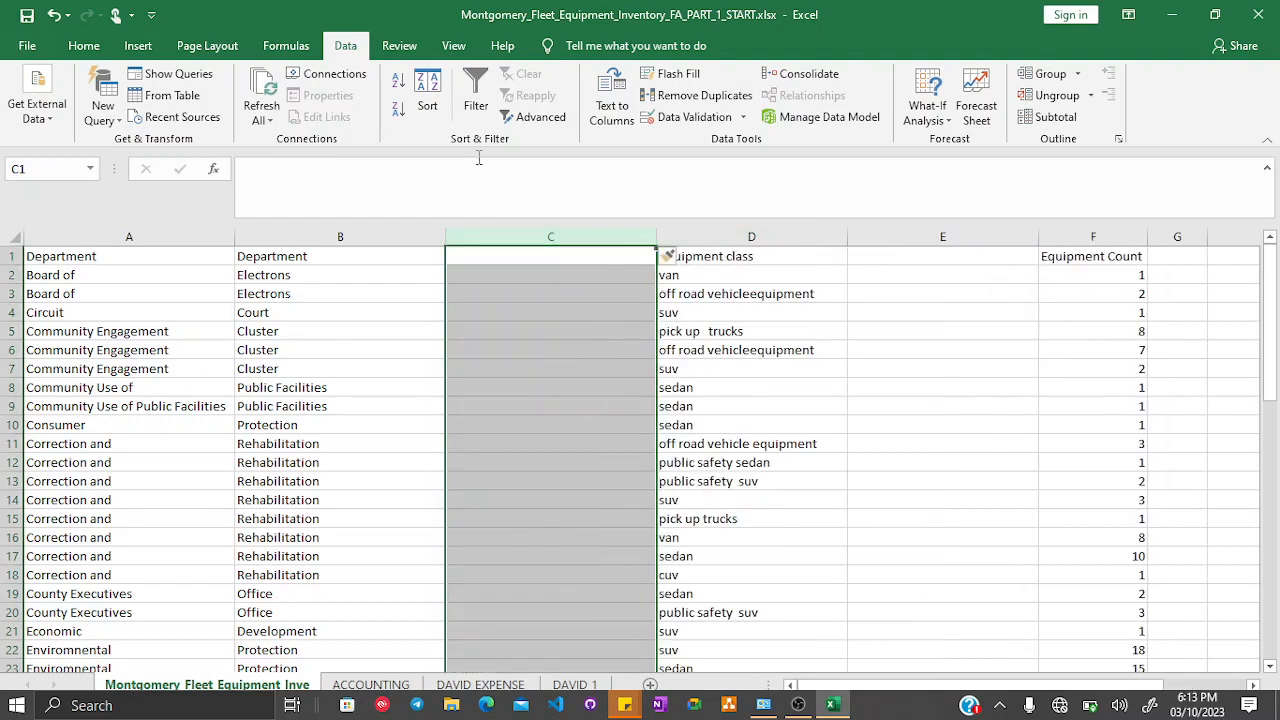
- Enter the header Deparment in C1 of the new column
left_click(468, 263)
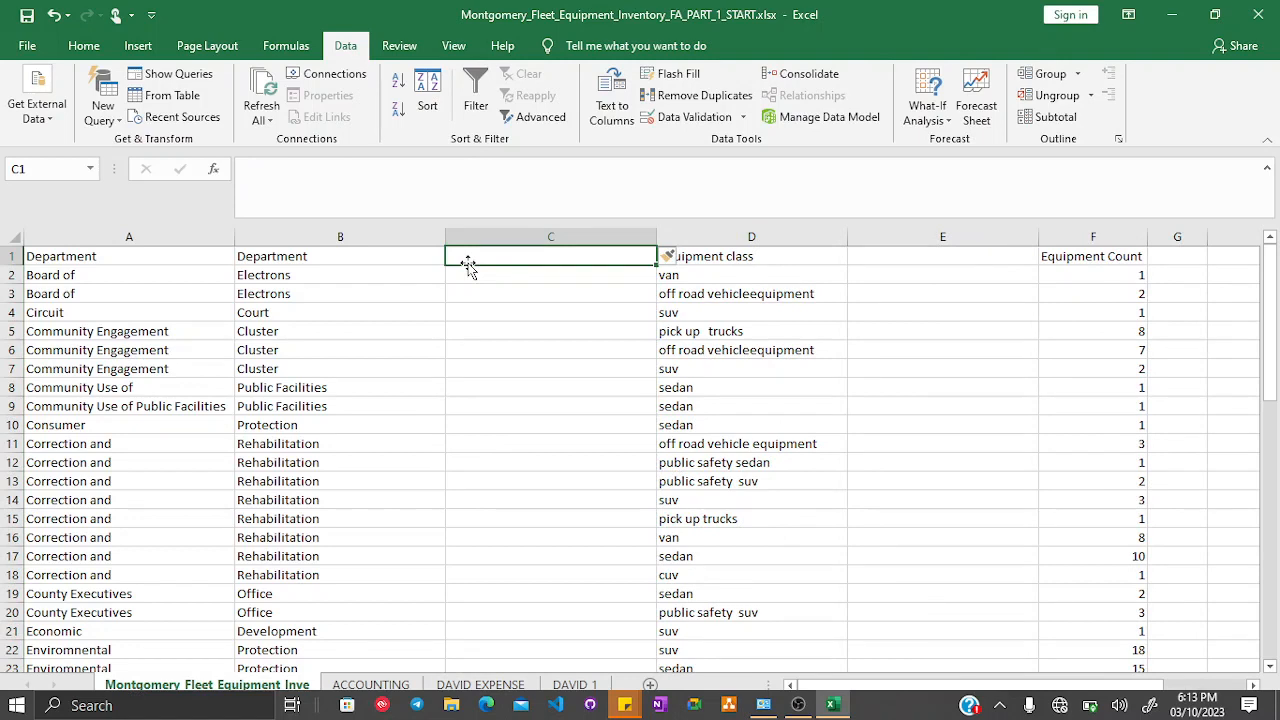
type("Departent")
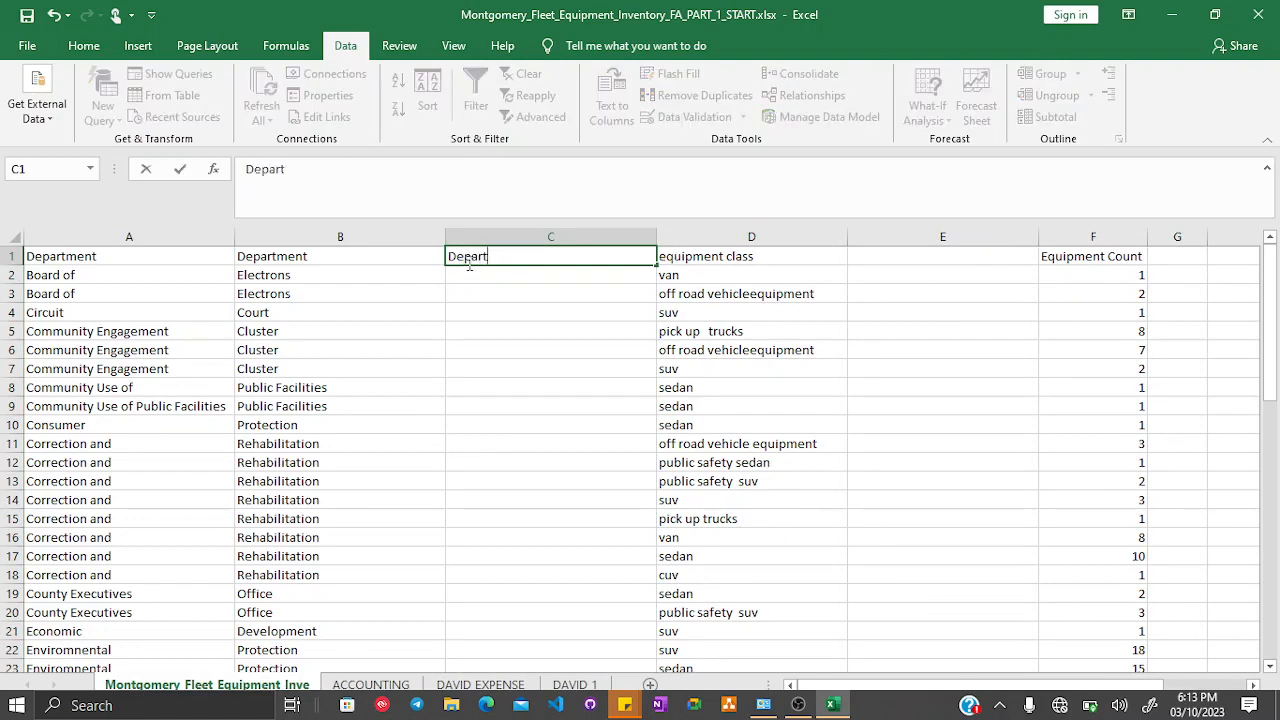
key("BackSpace")
key("BackSpace")
key("BackSpace")
key("BackSpace")
type("ment")
key("Return")
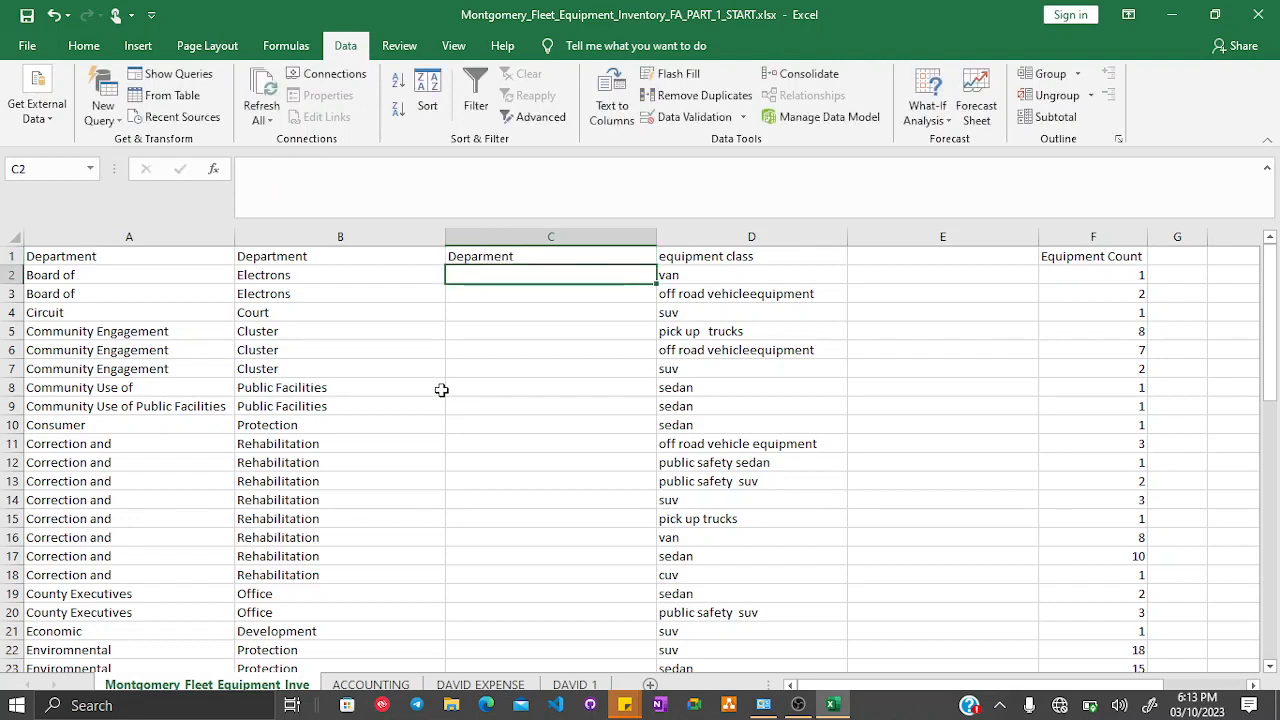
- Enter Board of Electrons in C2
type("Boardof")
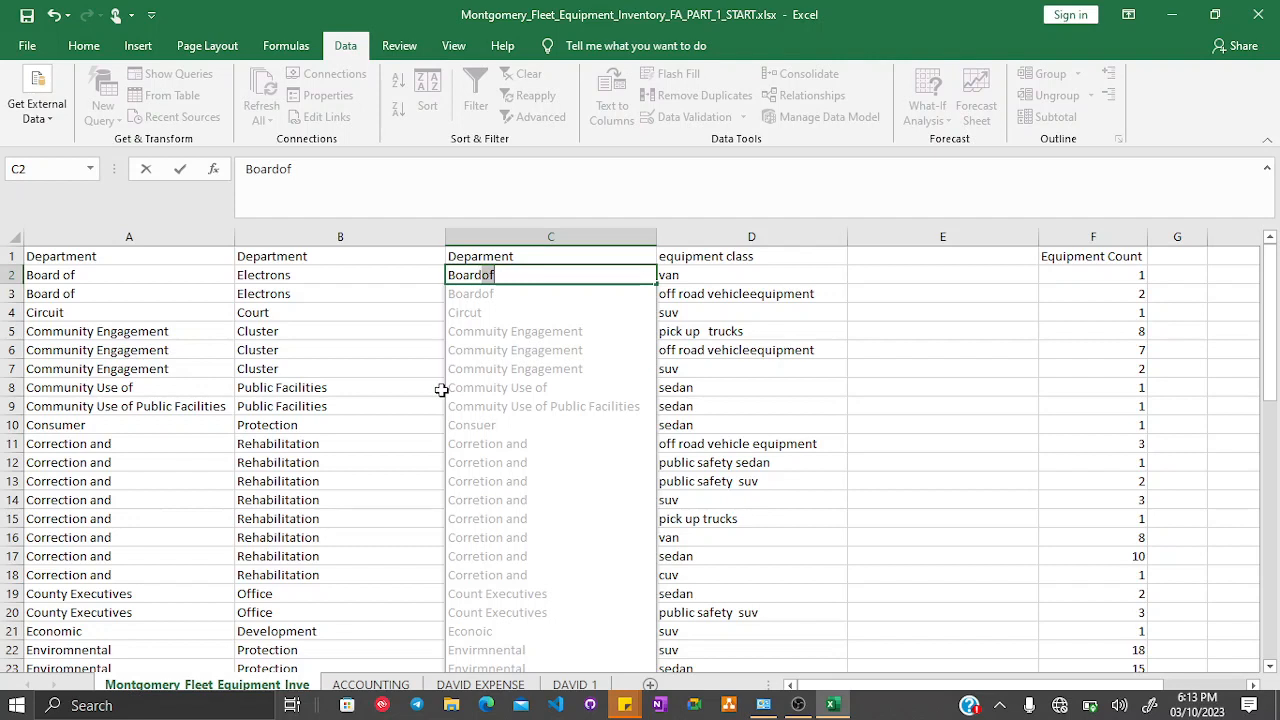
key("BackSpace")
key("BackSpace")
type("of ")
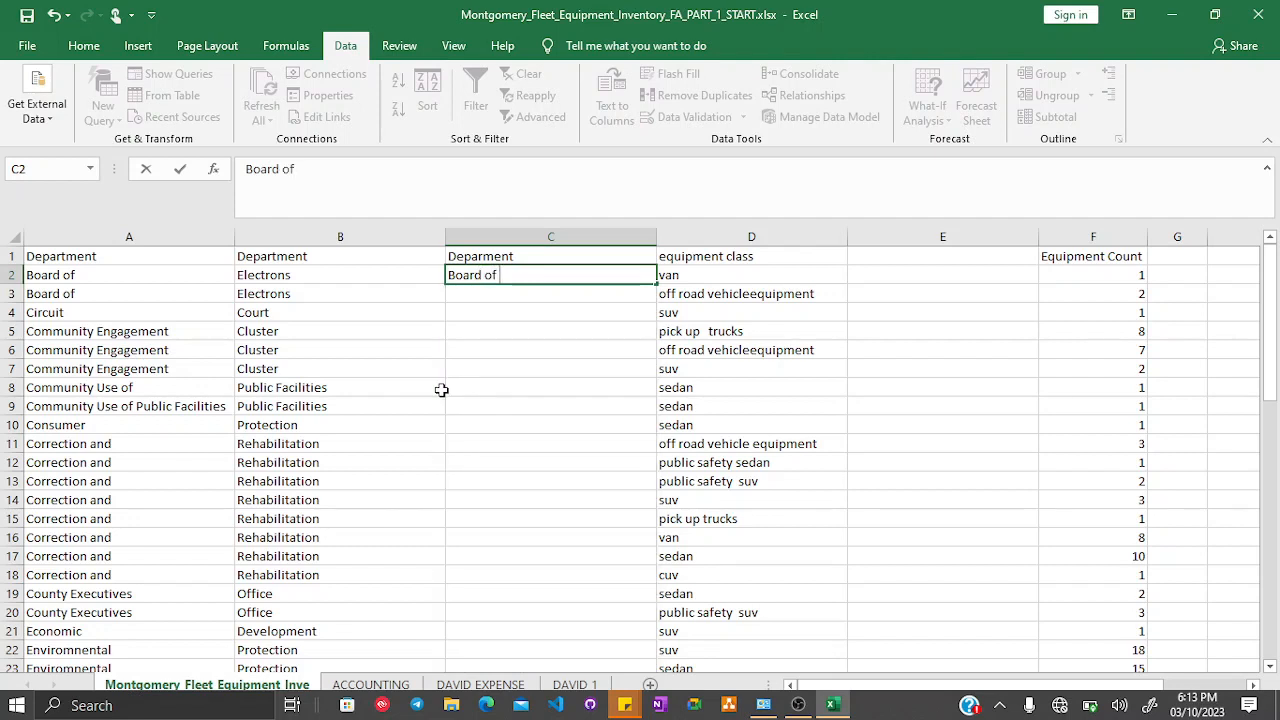
type("Electrons")
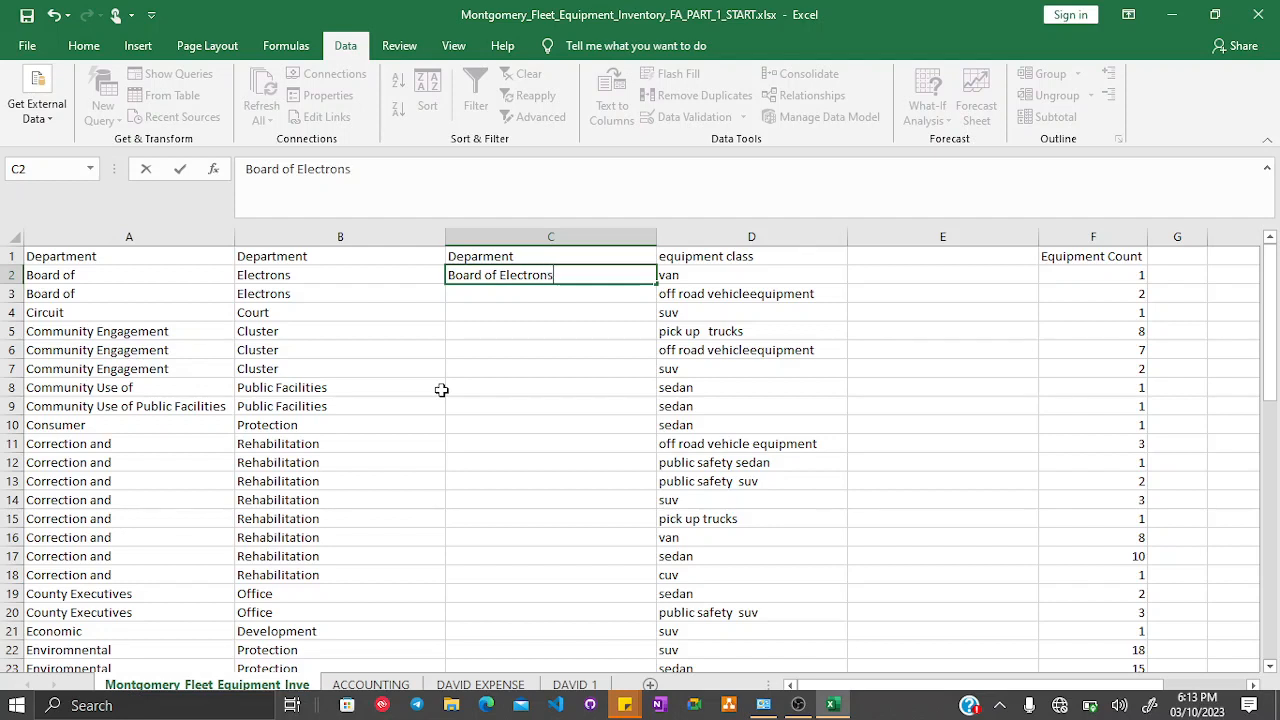
key("Return")
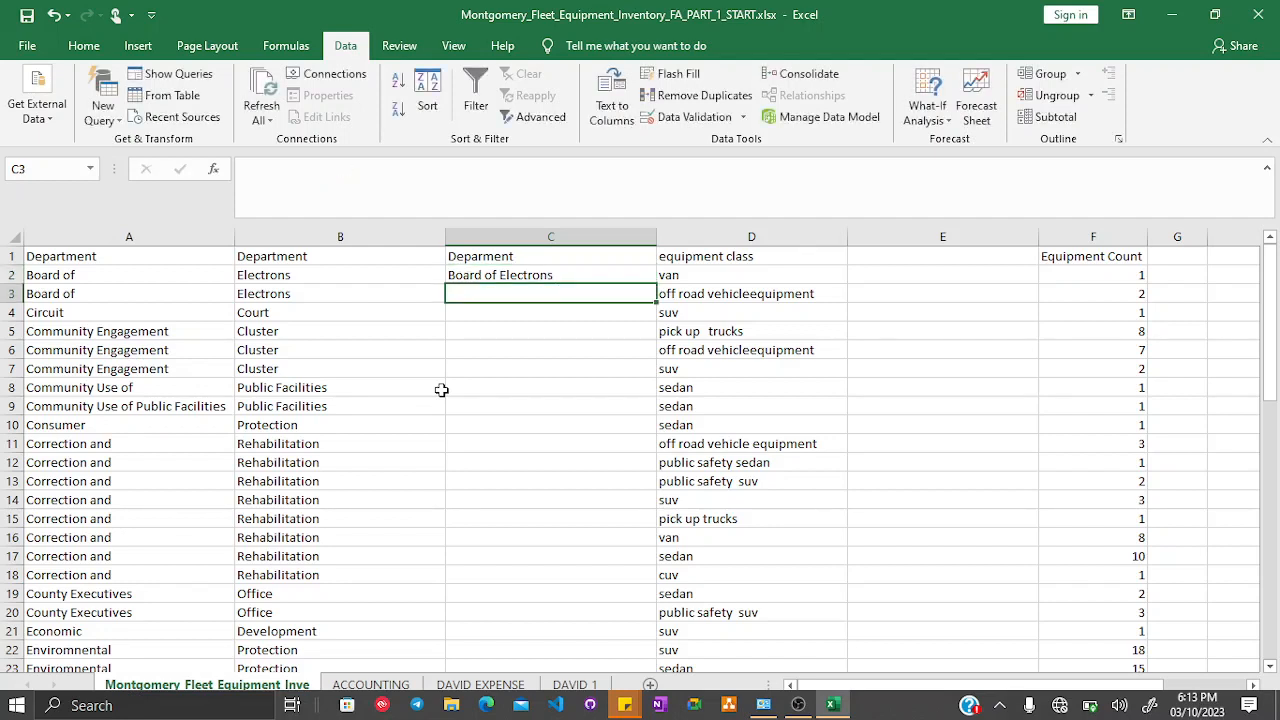
- Enter Board of Electrons in C3 and Circut in C4, accepting the Flash Fill suggestions for the column
type("Boa")
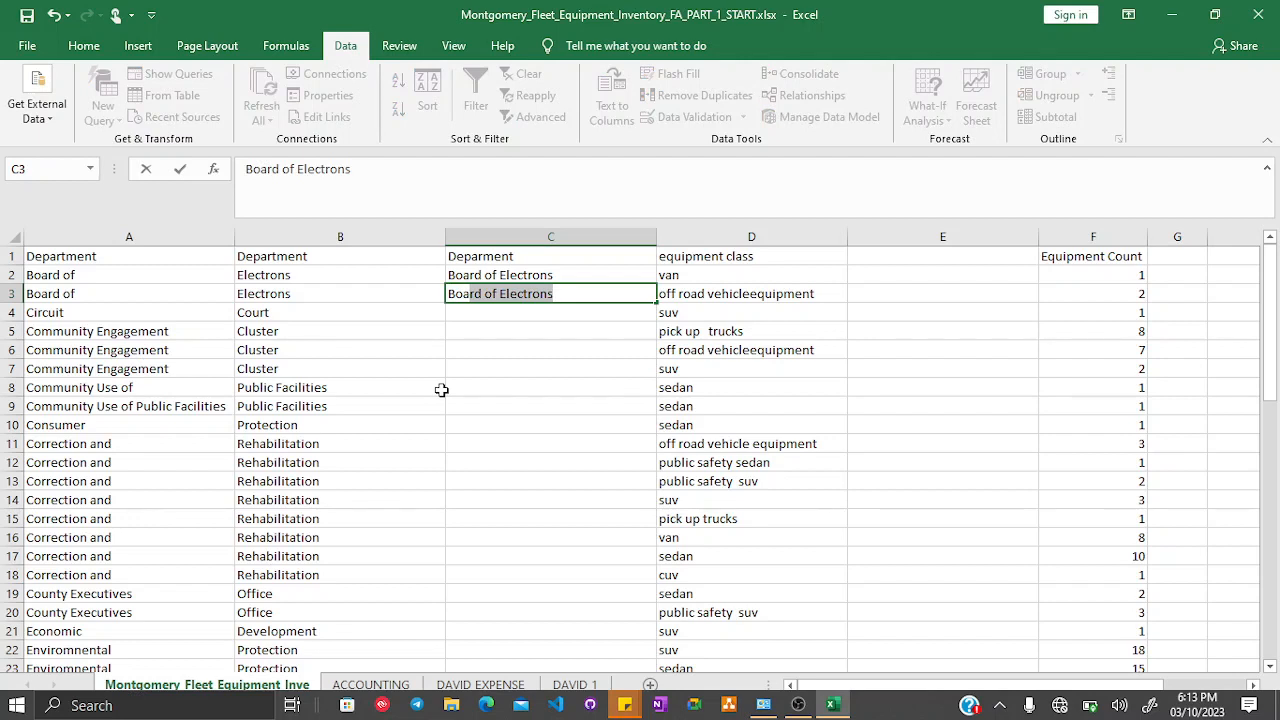
key("Return")
type("Circut")
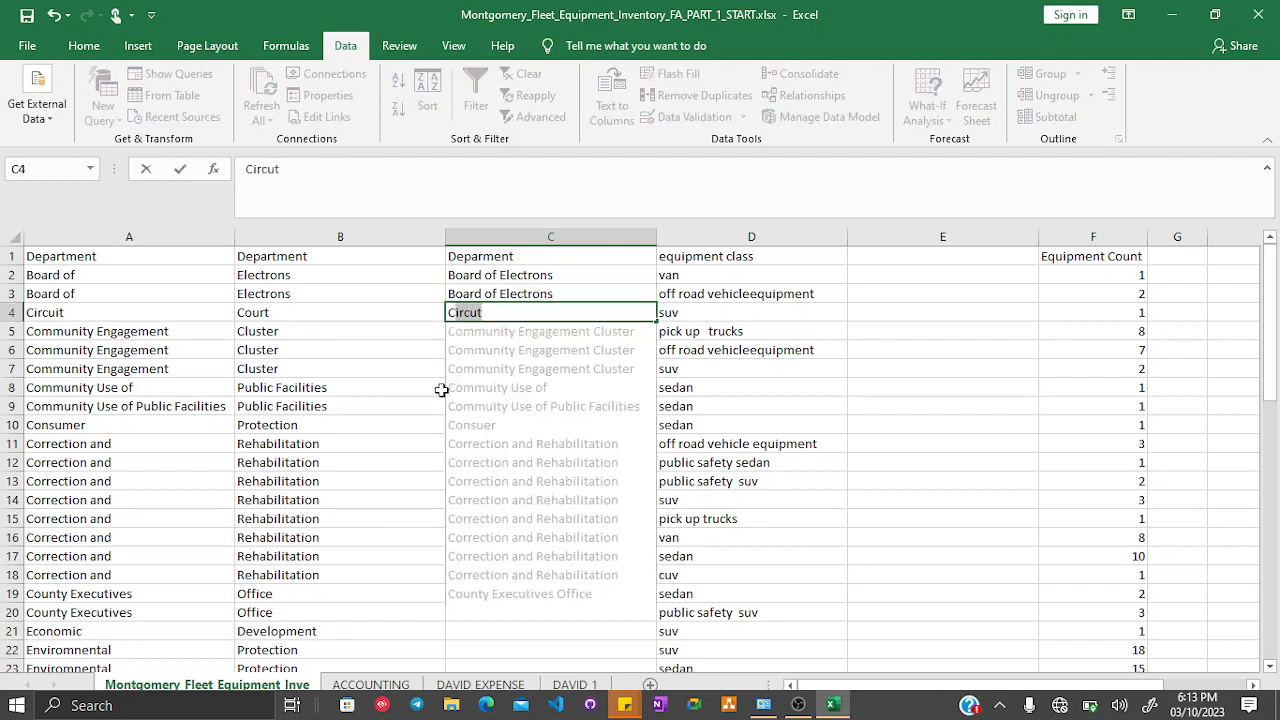
key("Return")
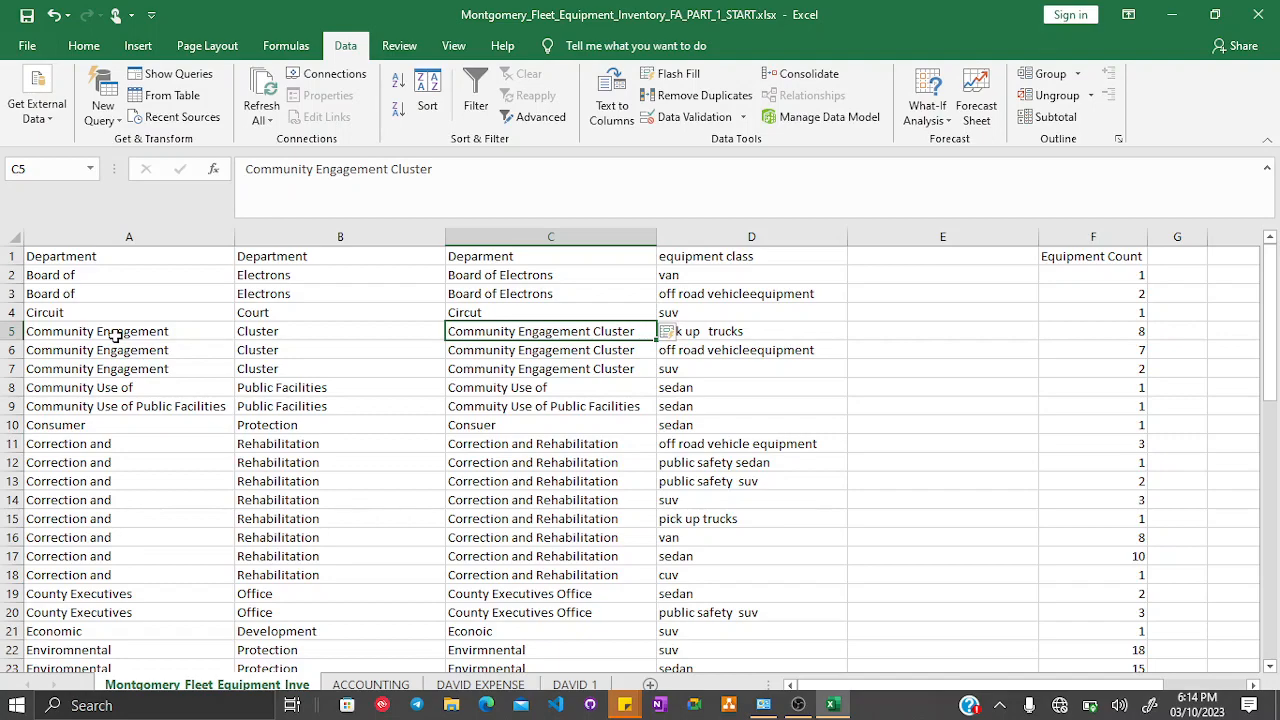
- Scroll through the filled column C to review the combined department names
scroll(374, 528, "down", 8)
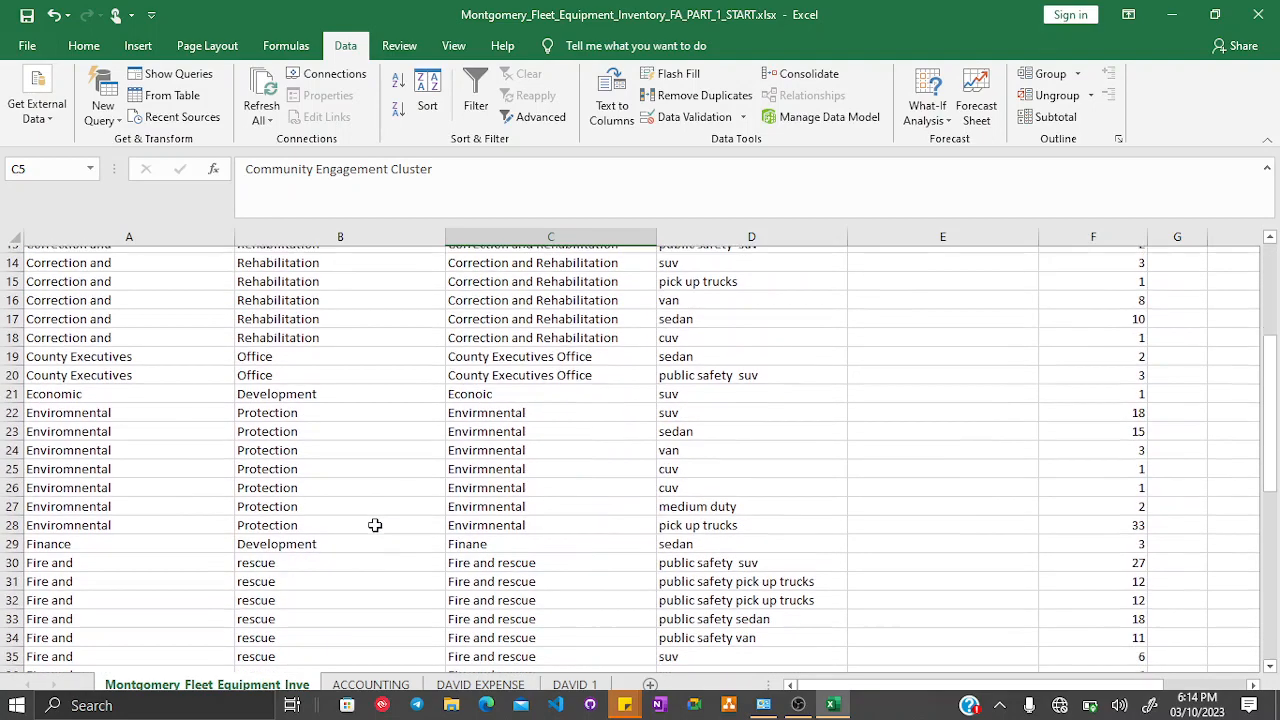
scroll(374, 525, "down", 2)
scroll(374, 525, "down", 2)
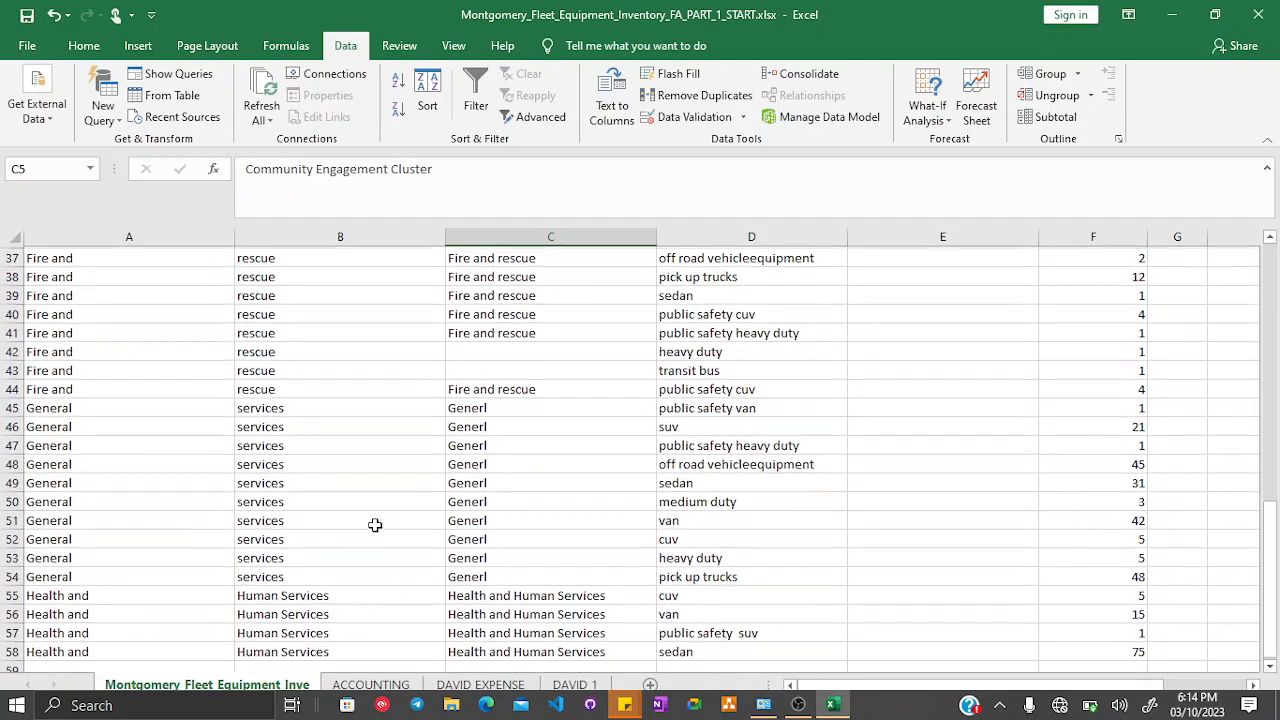
scroll(375, 525, "down", 2)
scroll(375, 525, "up", 7)
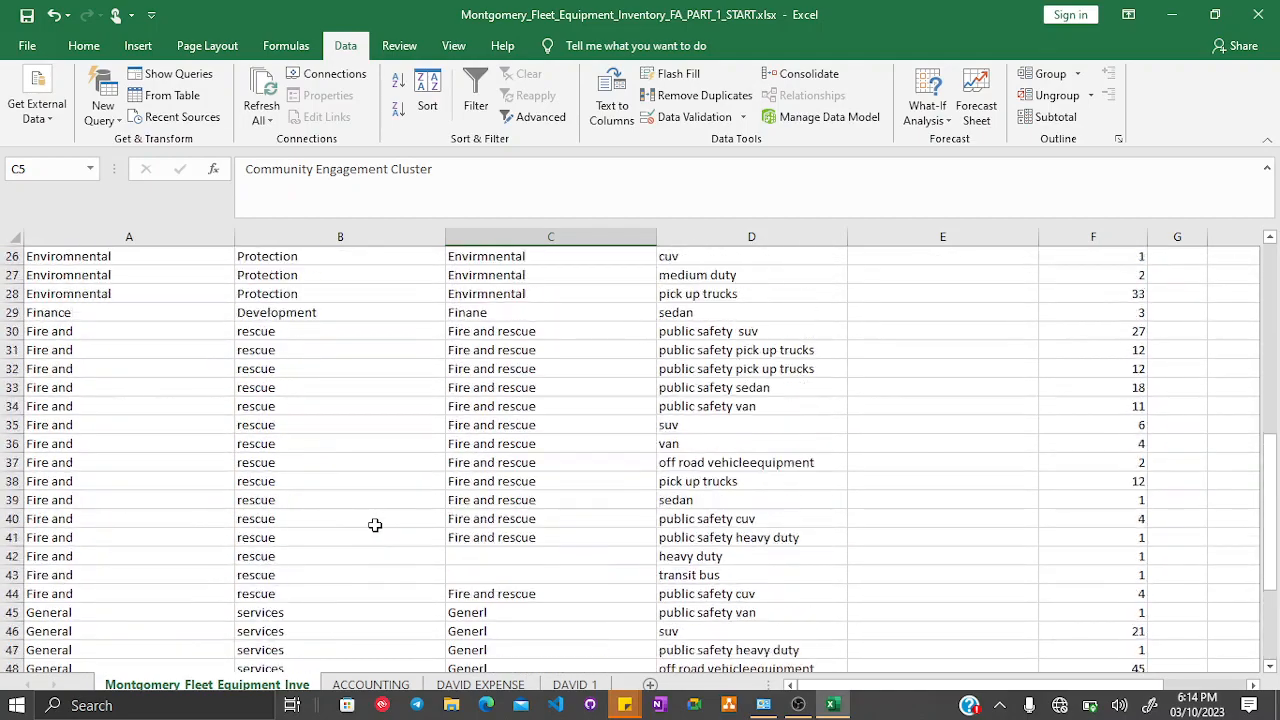
scroll(375, 525, "up", 7)
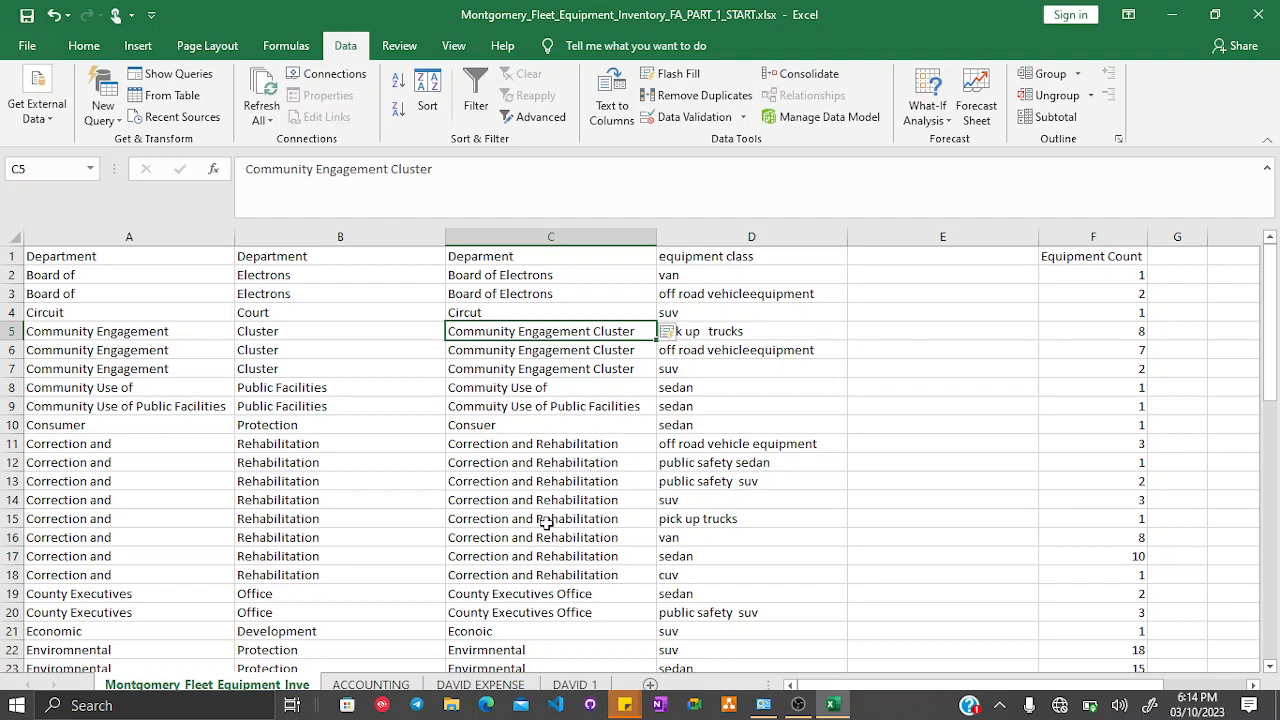
scroll(549, 510, "down", 1)
scroll(549, 510, "down", 1)
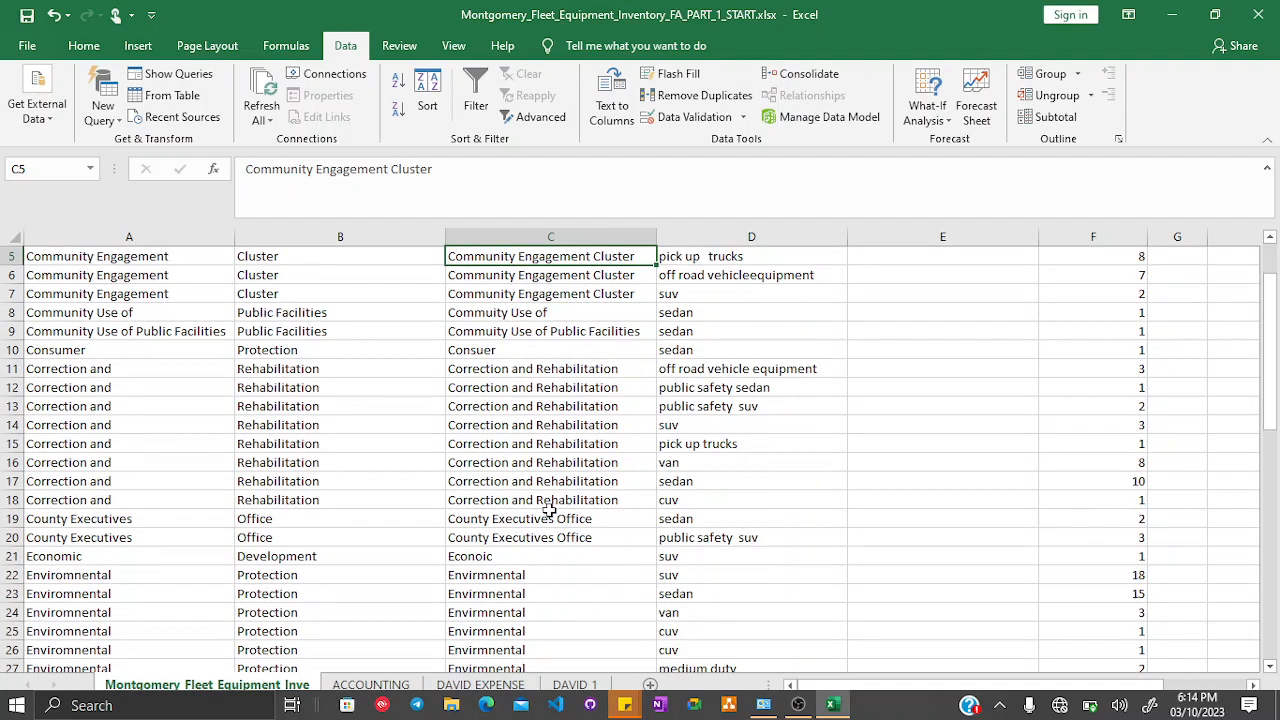
scroll(549, 510, "up", 2)
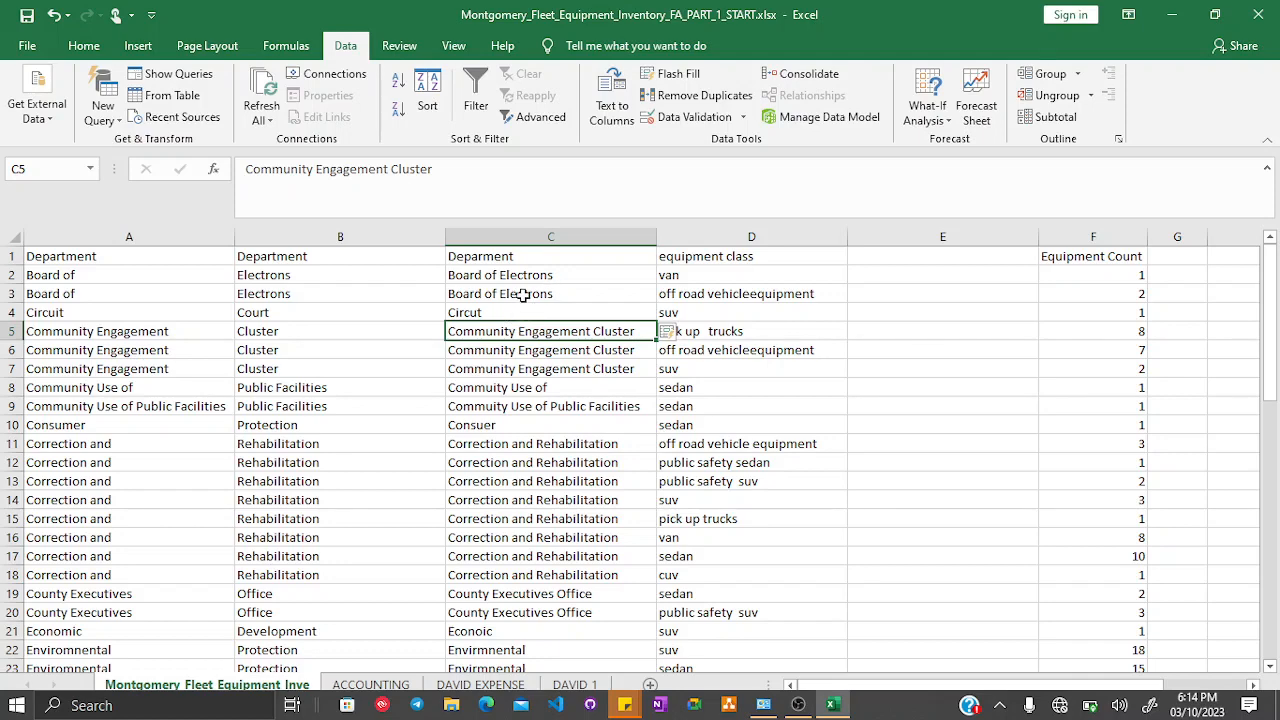
scroll(543, 368, "down", 1)
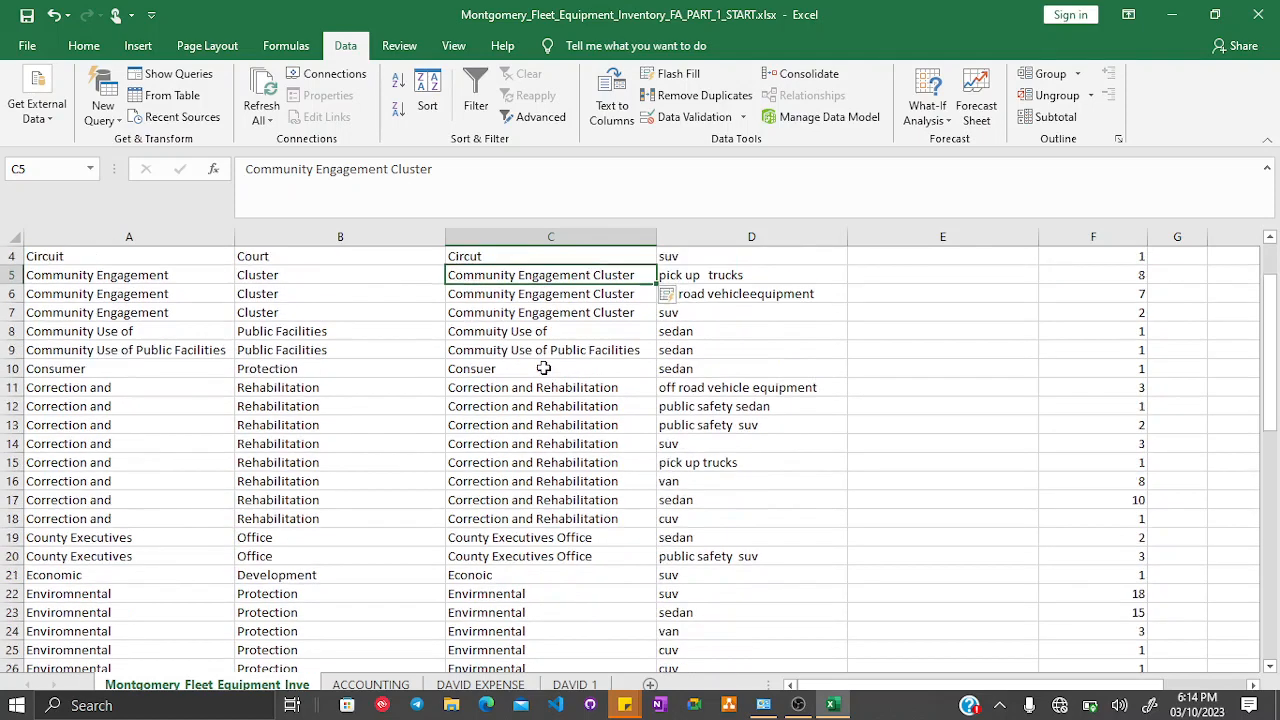
scroll(543, 368, "up", 1)
- Clear the department entries in column C below the header
left_click(548, 276)
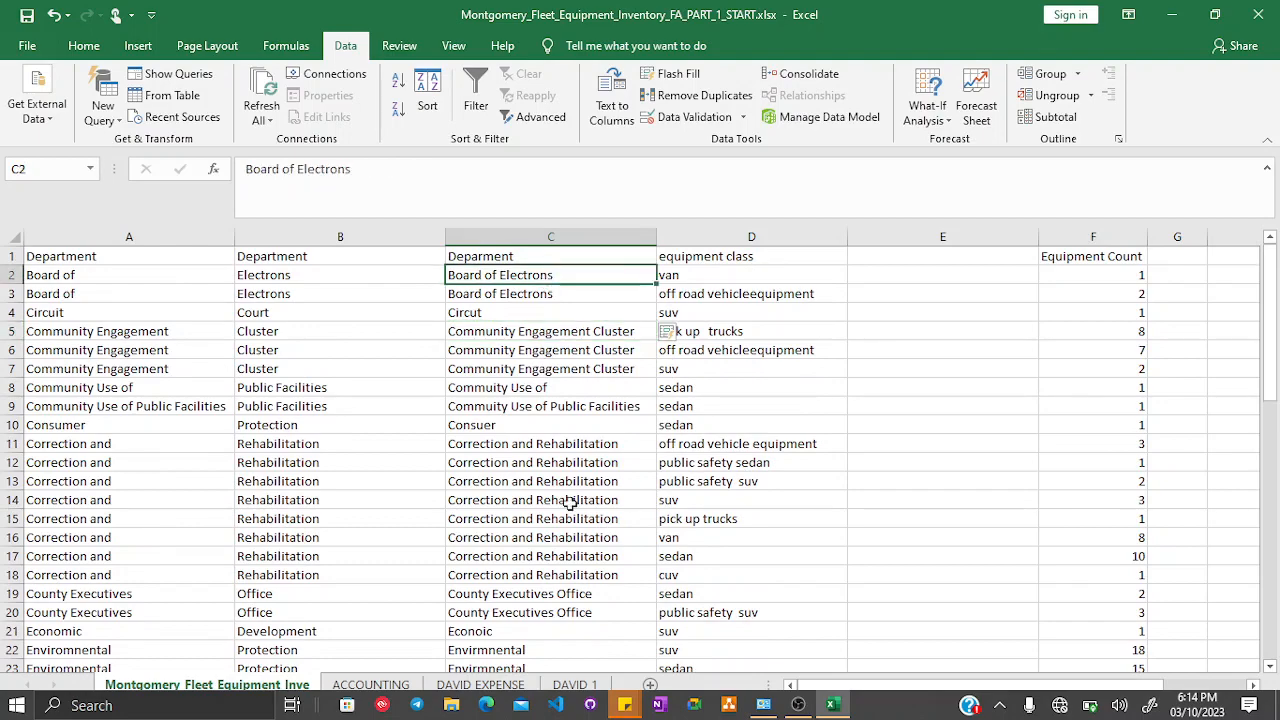
left_click_drag(568, 503, 568, 636)
key("Delete")
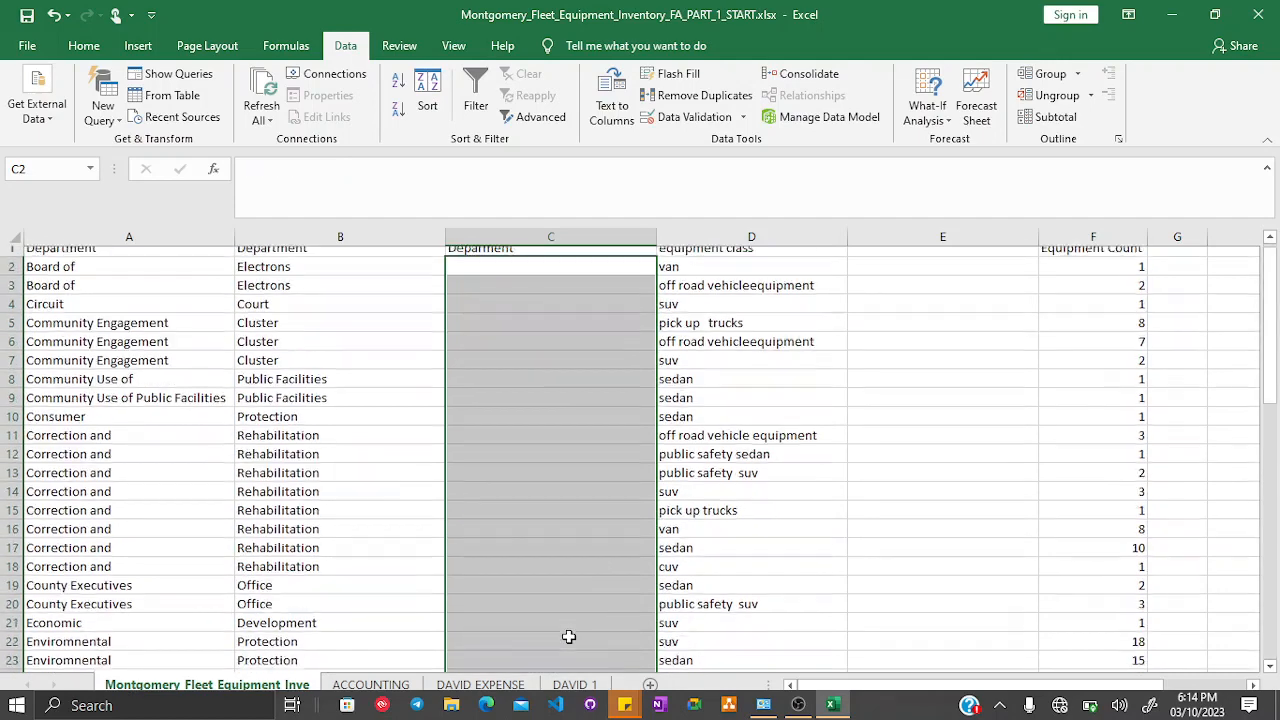
- Enter Board of Electrons in C2
left_click(538, 275)
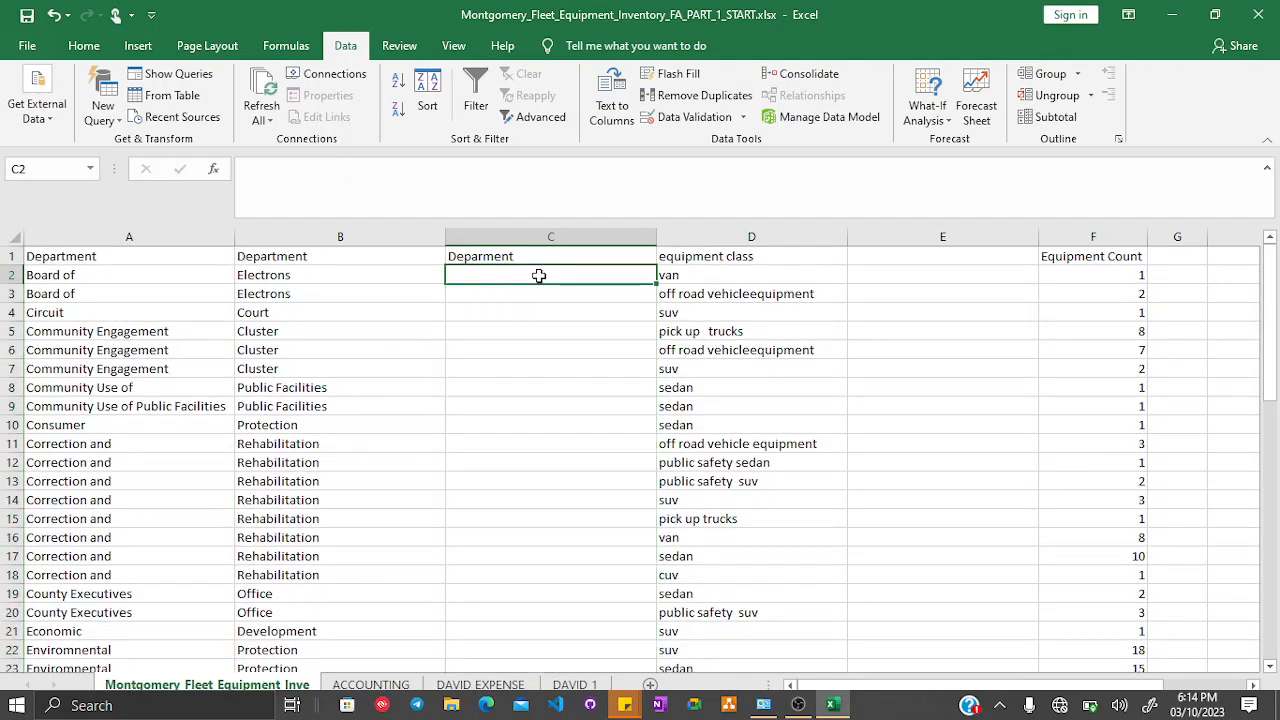
type("Bo")
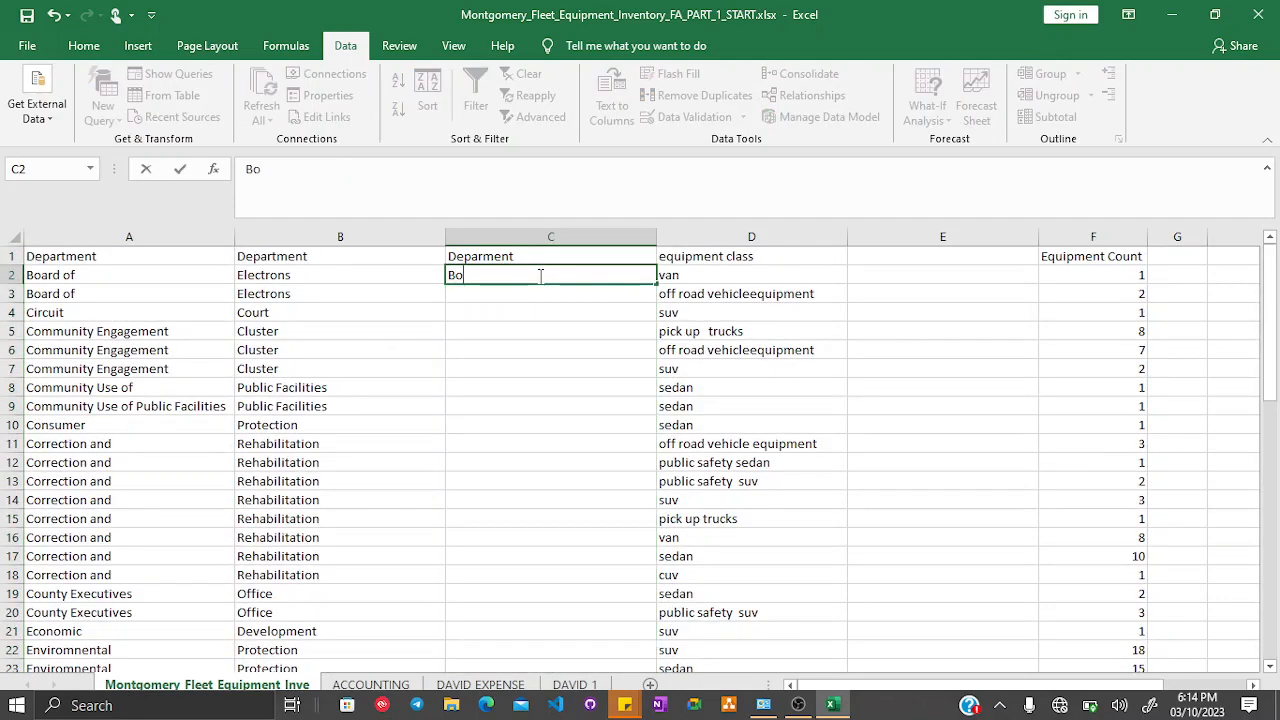
type("ard of Electrons")
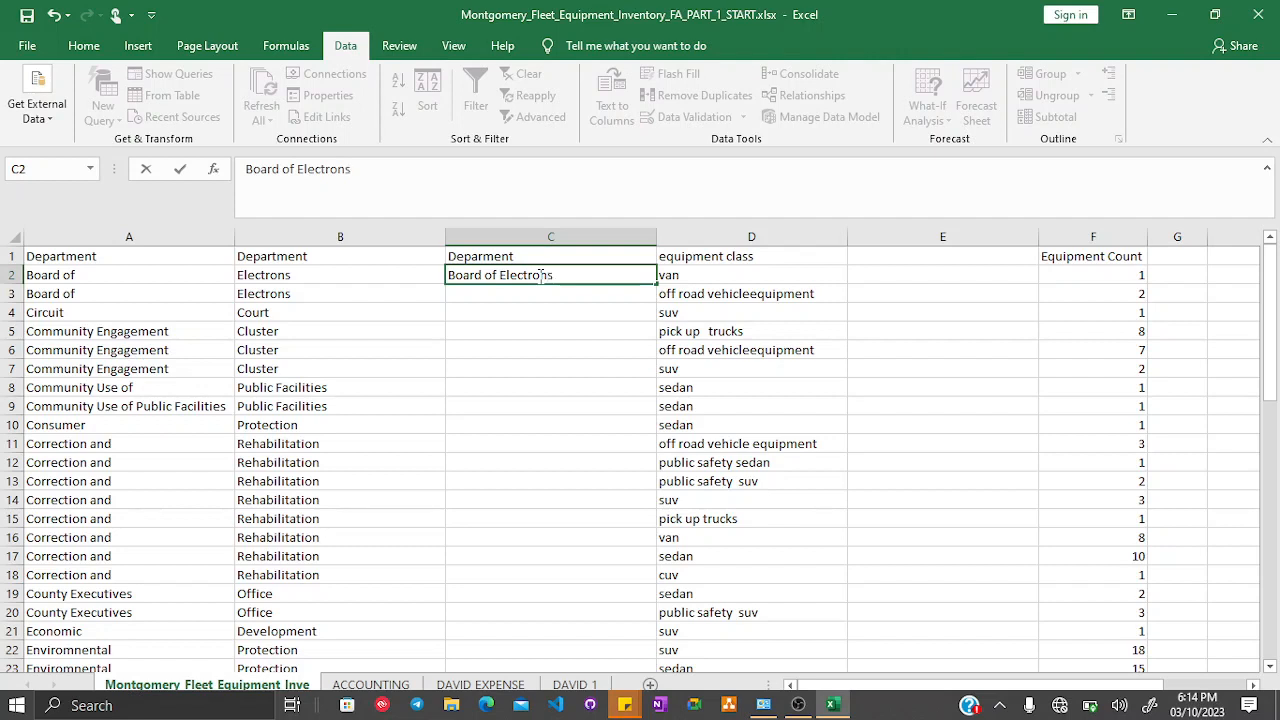
key("Return")
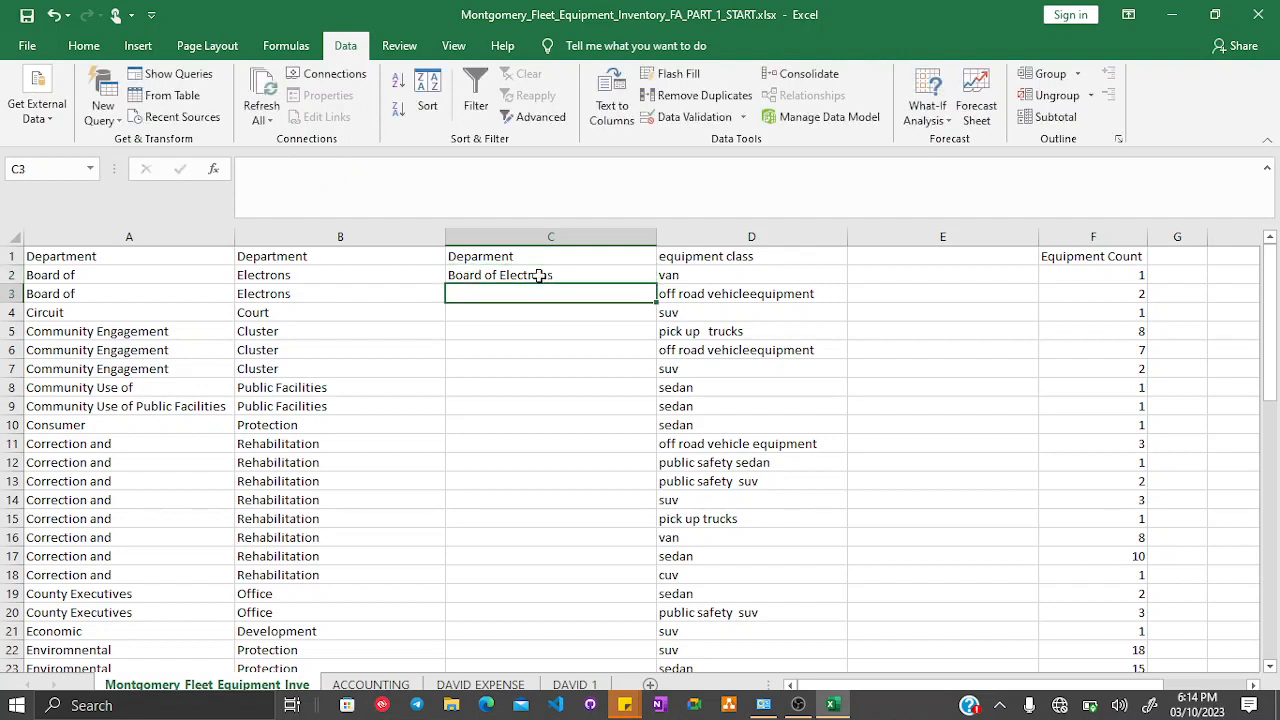
- Enter Board of Electrons in C3 and Circuit Court in C4, accepting the Flash Fill suggestions for the column
type("B")
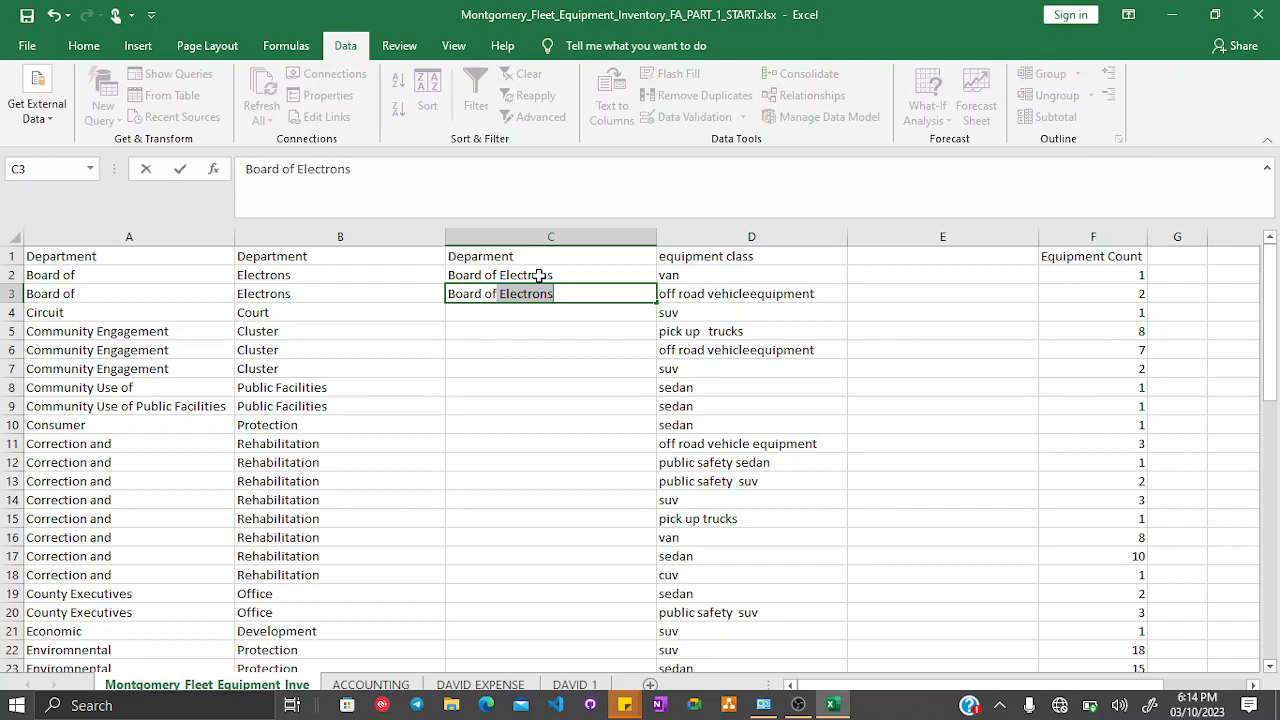
type("oard of Electrons")
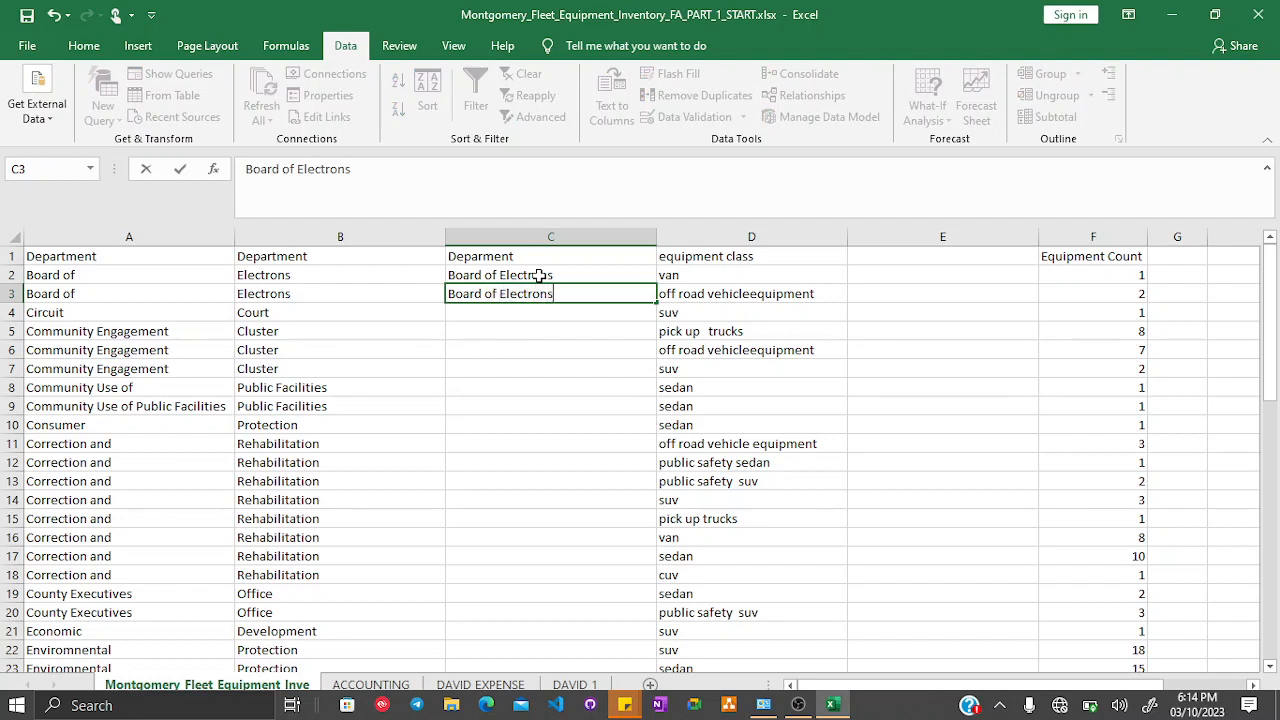
key("Return")
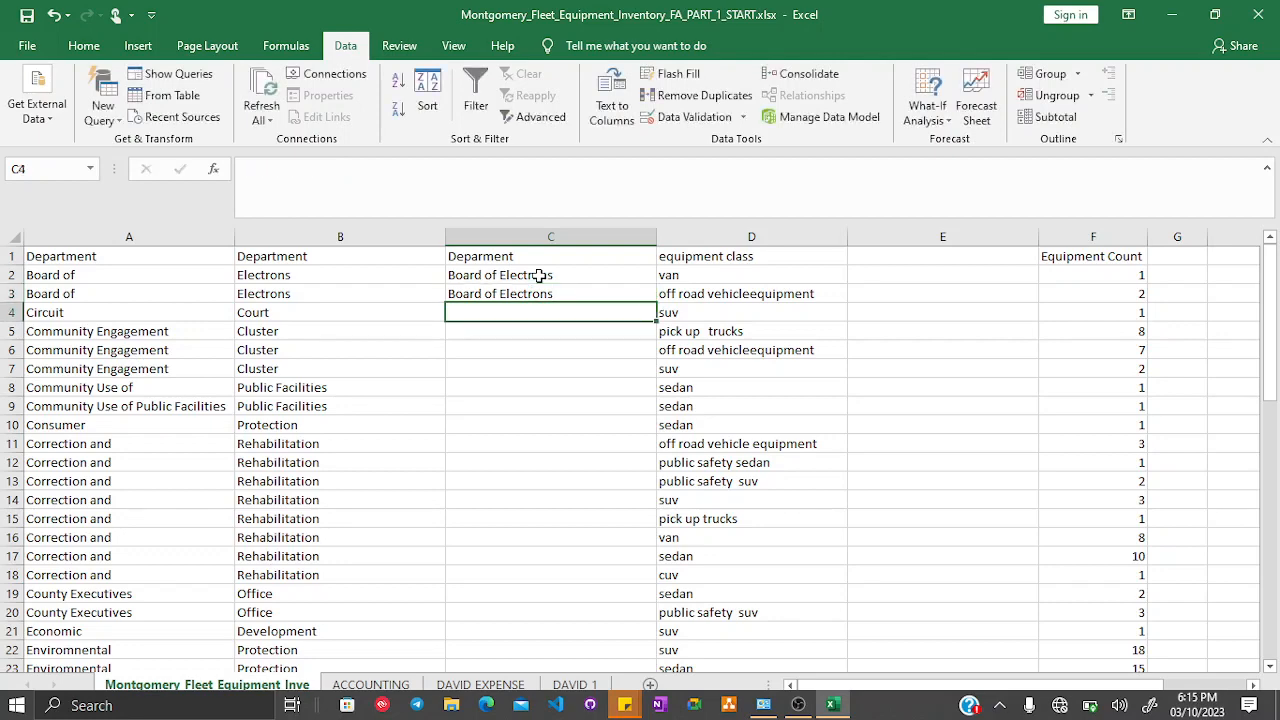
type("Circuit Court")
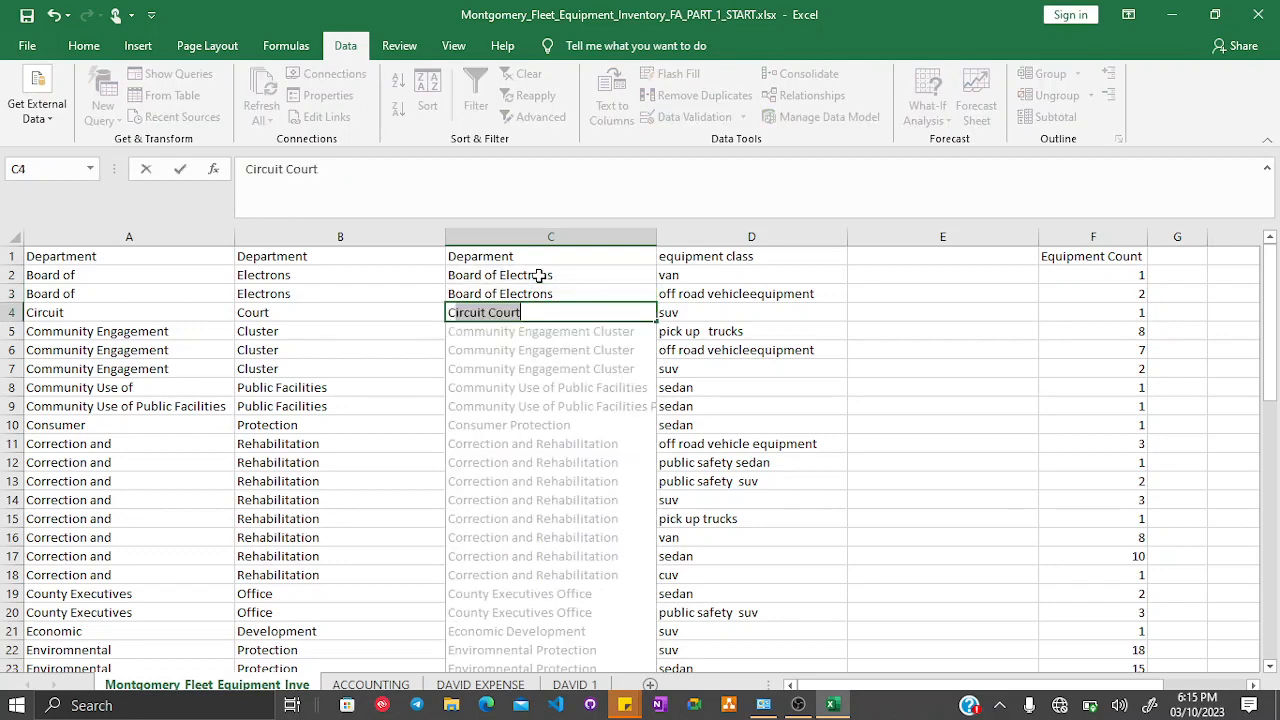
key("Return")
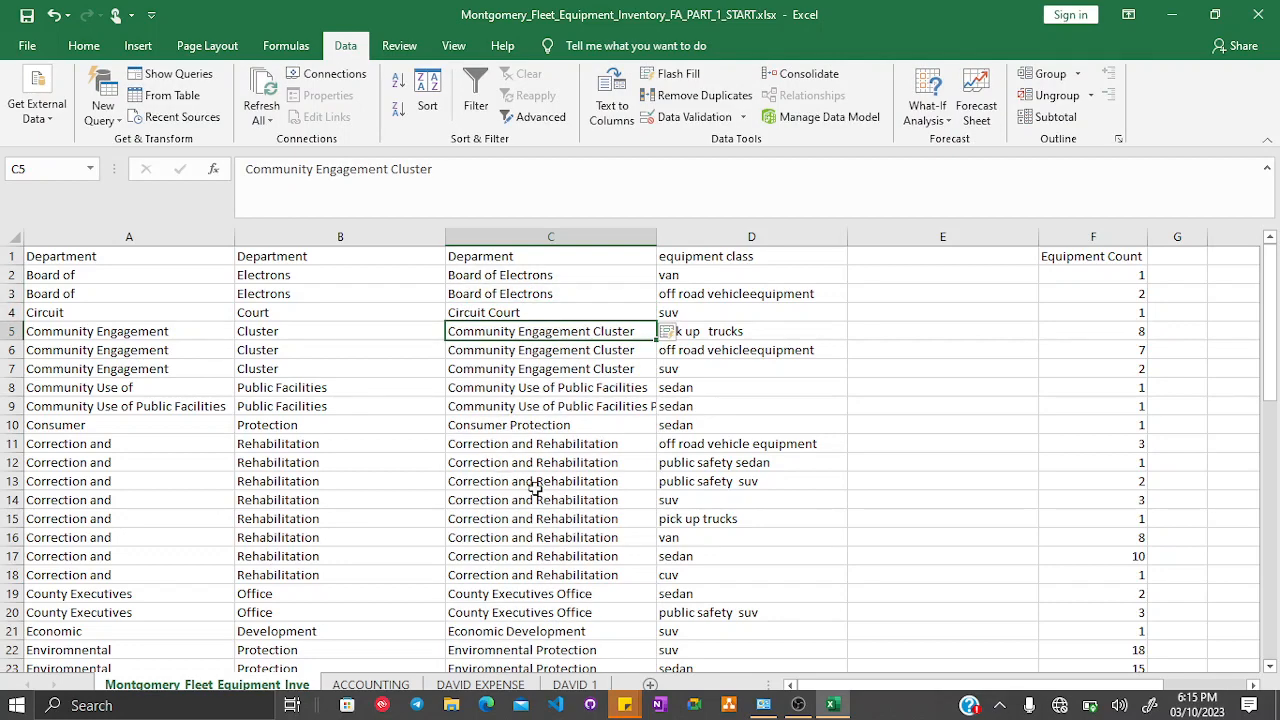
- Scroll through column C to review the combined department names
scroll(536, 483, "down", 3)
scroll(536, 483, "down", 11)
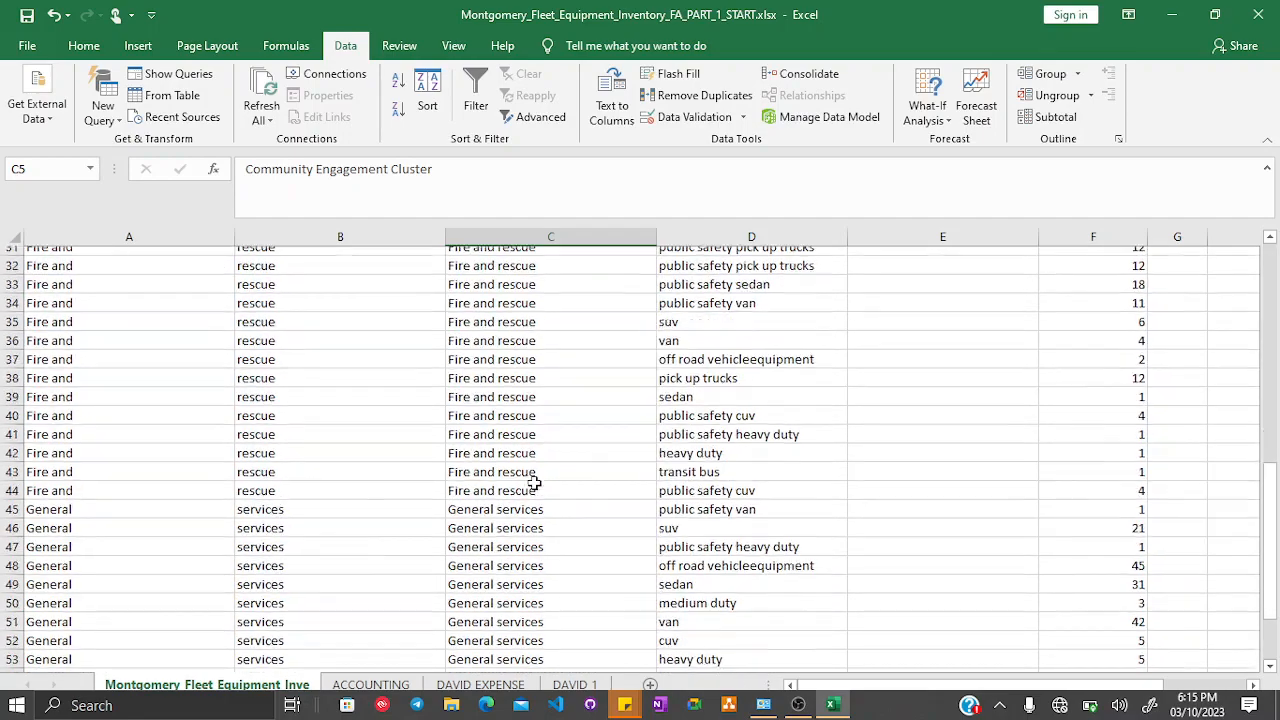
scroll(536, 483, "up", 14)
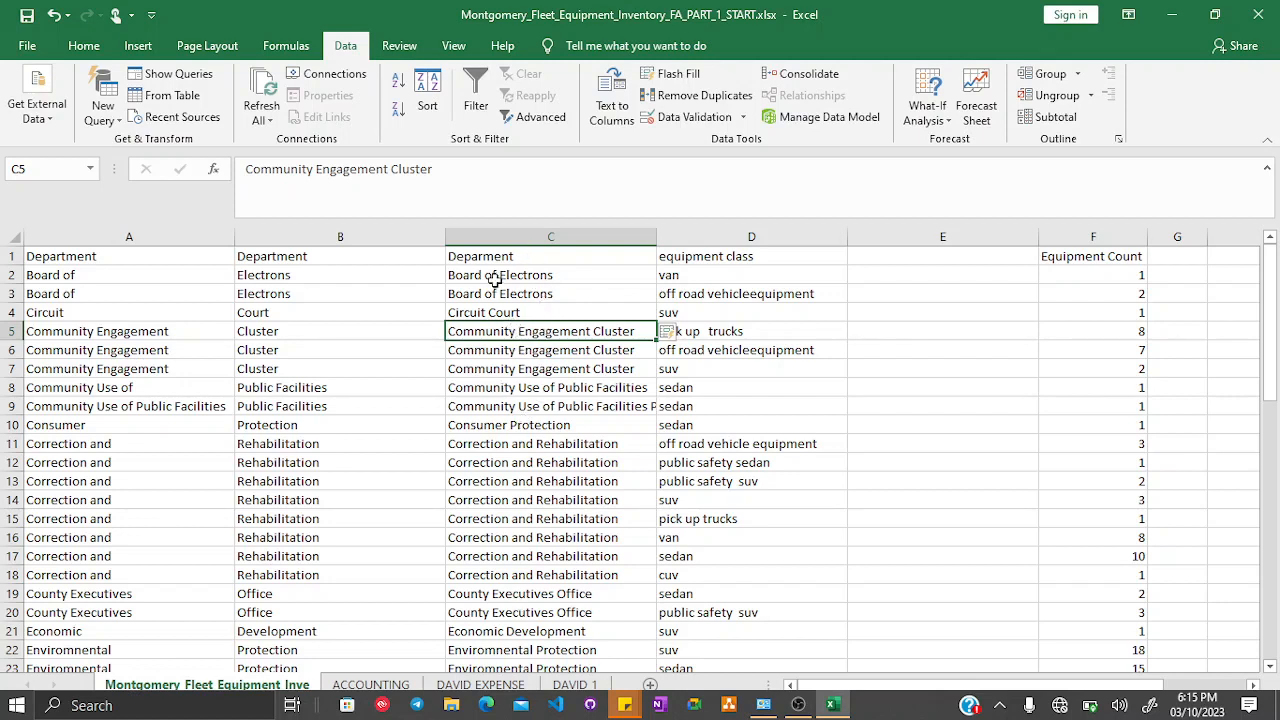
- Clear the department entries in column C below the header
left_click_drag(500, 274, 571, 651)
key("Delete")
scroll(540, 380, "up", 12)
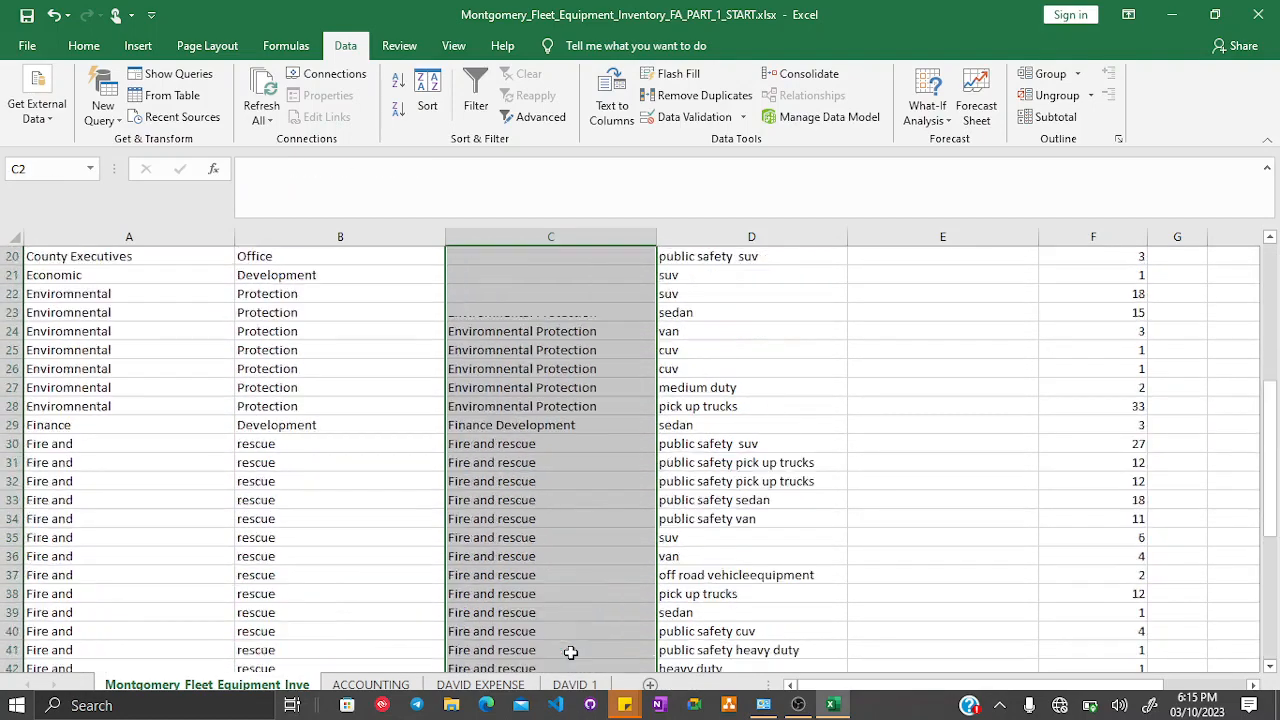
- Enter Board Of Electrons in C2
left_click(481, 274)
type("Boar")
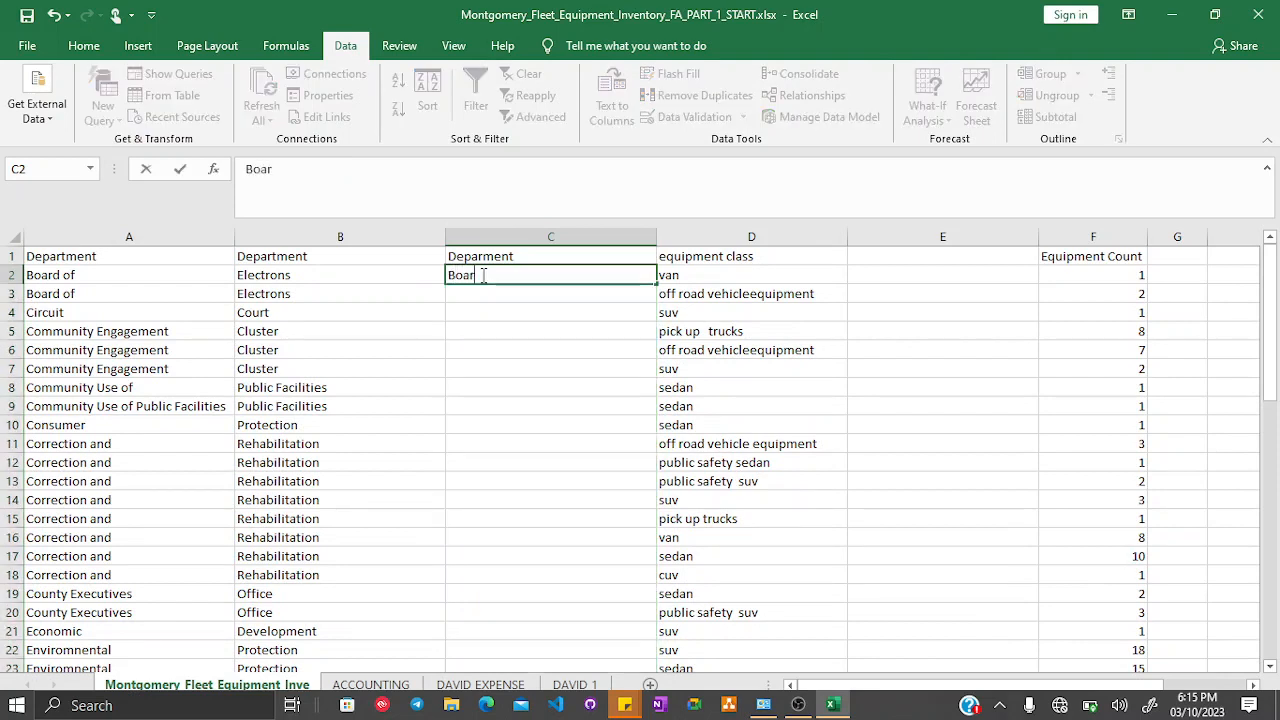
type("d Of Electrons")
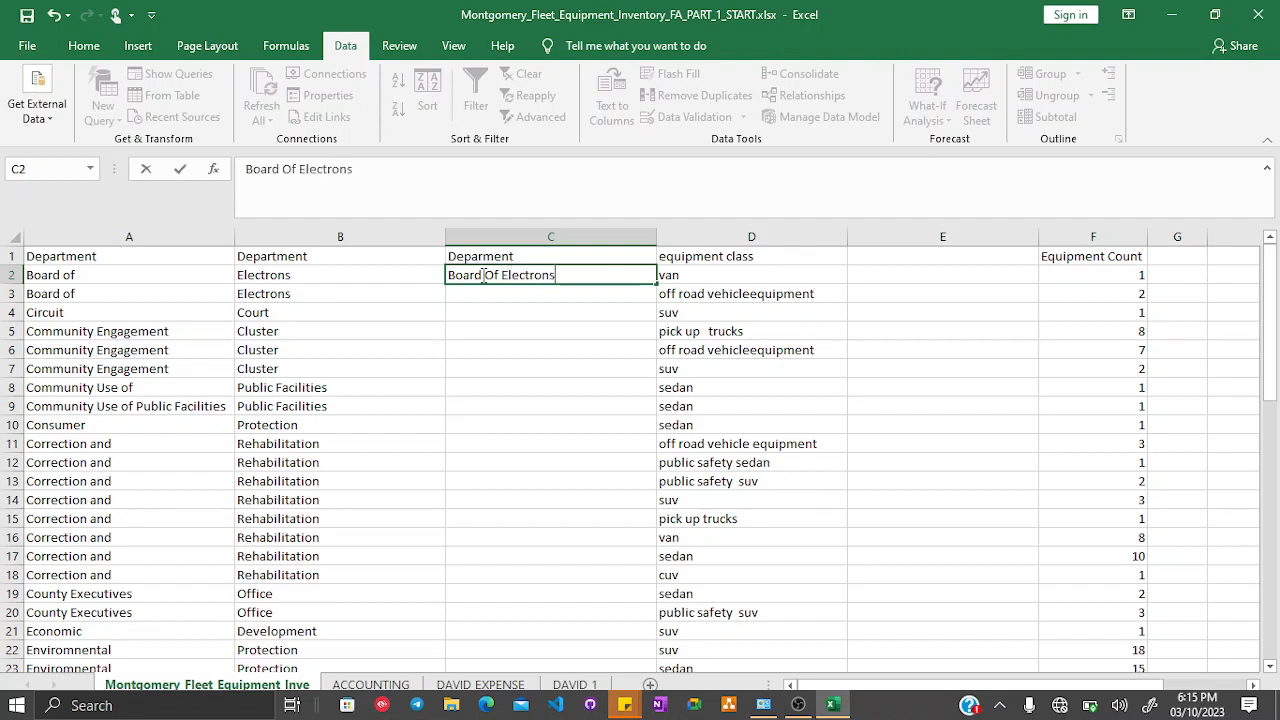
key("Return")
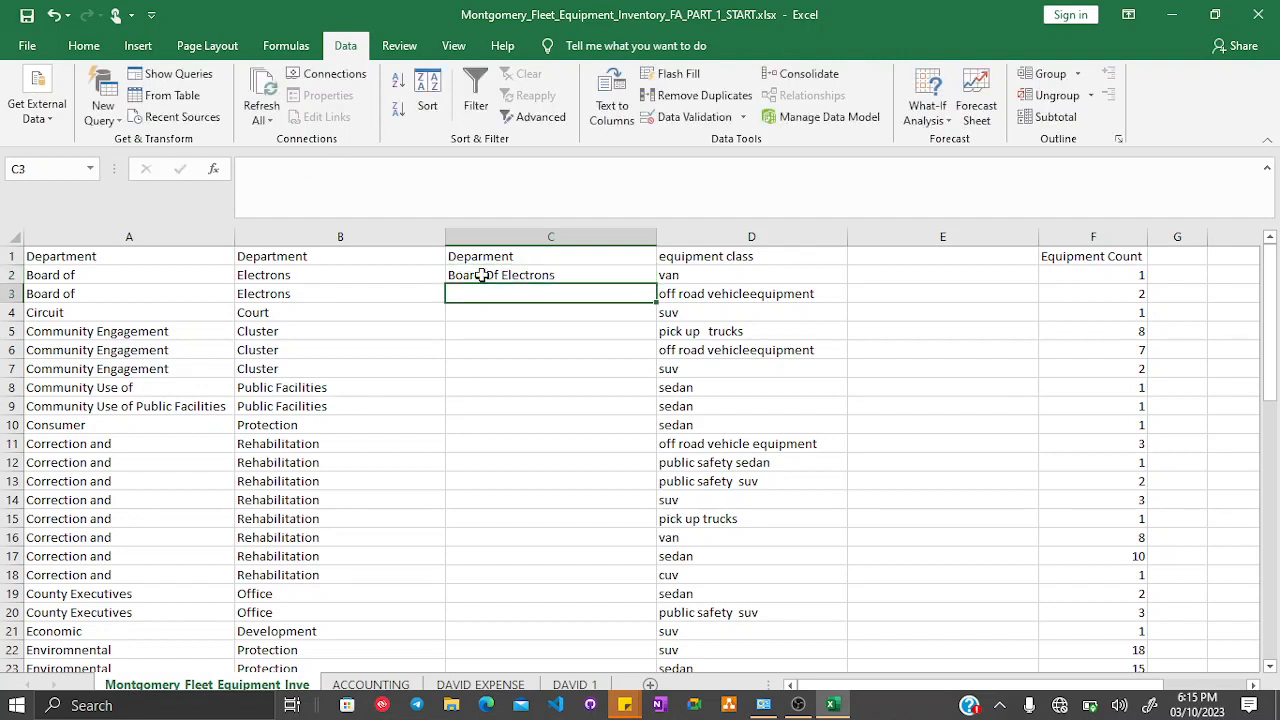
- Enter Board Of Electrons in C3 and run Flash Fill on column C
type("Board")
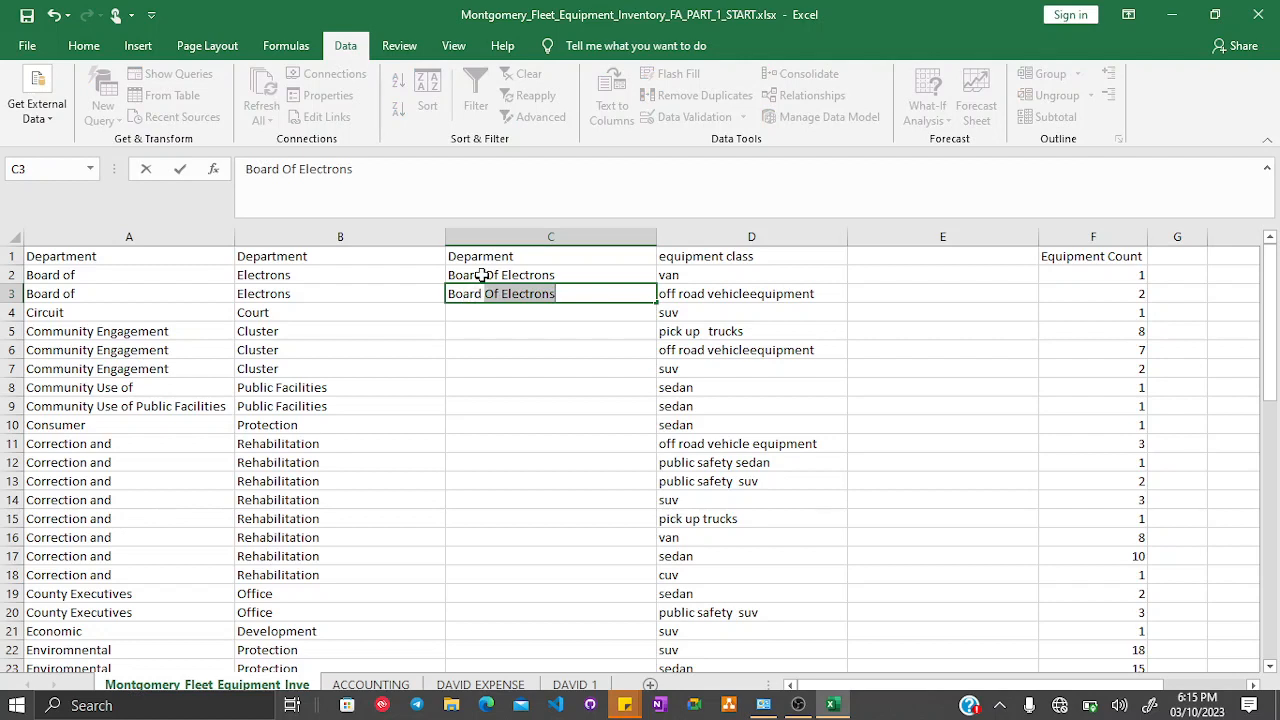
type(" o")
key("BackSpace")
key("BackSpace")
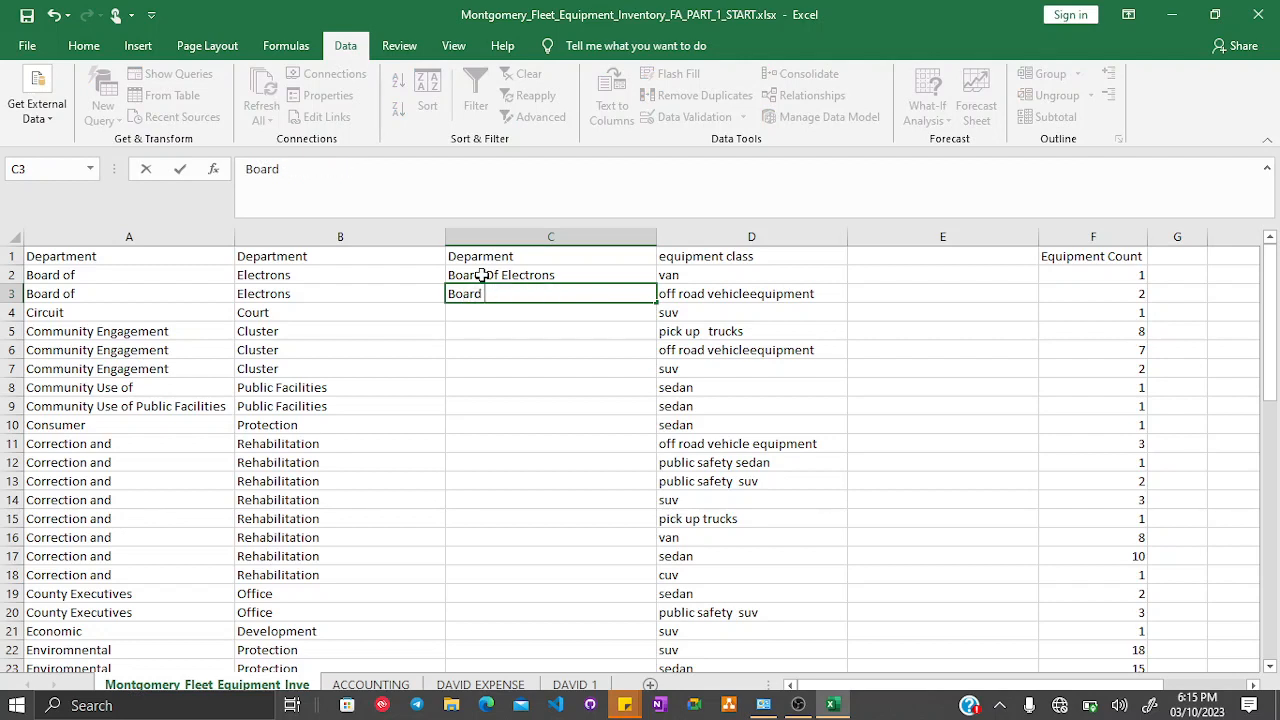
type("O")
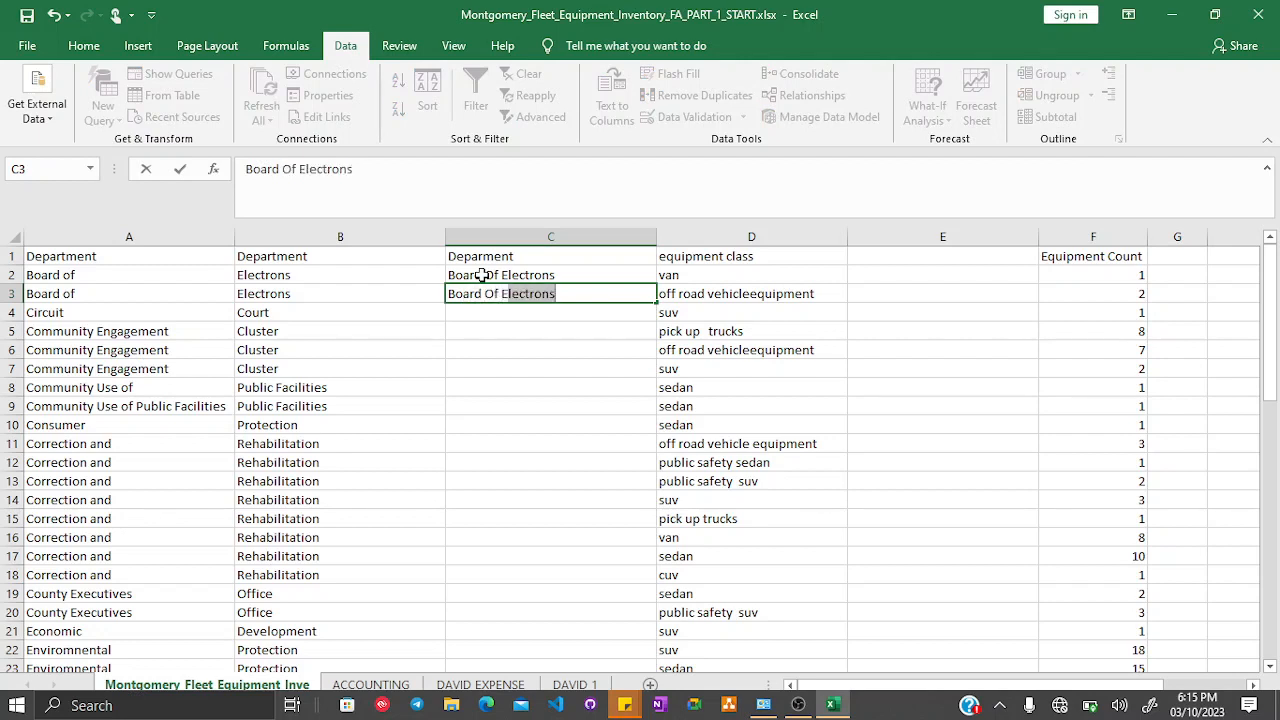
type("f Electrons")
key("Return")
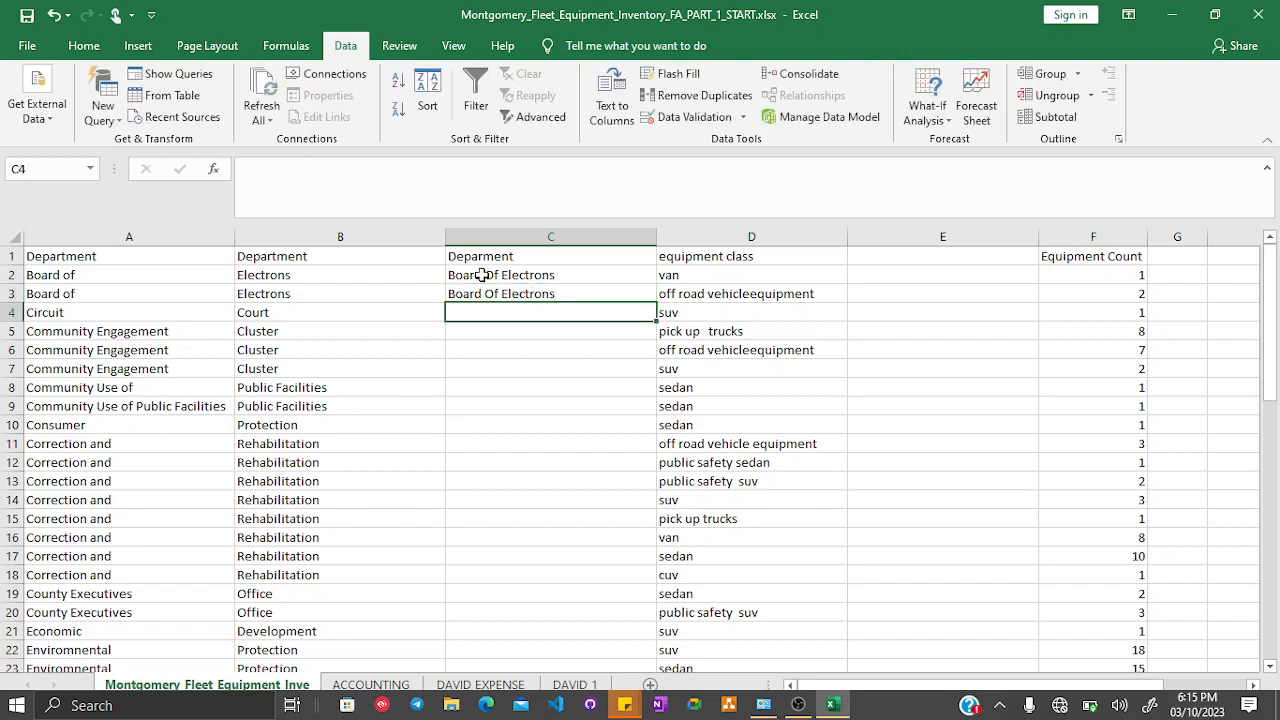
left_click(678, 74)
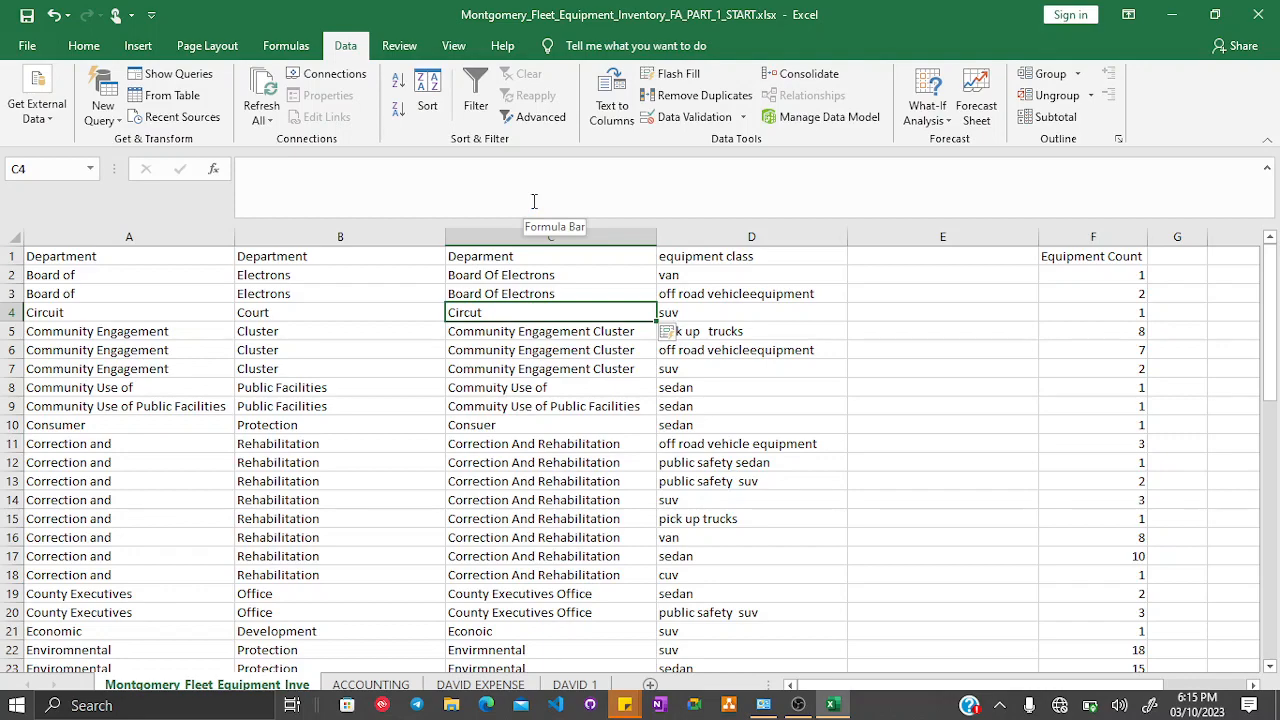
- Scroll through column C and inspect the Flash Fill results in row 4
scroll(484, 418, "down", 9)
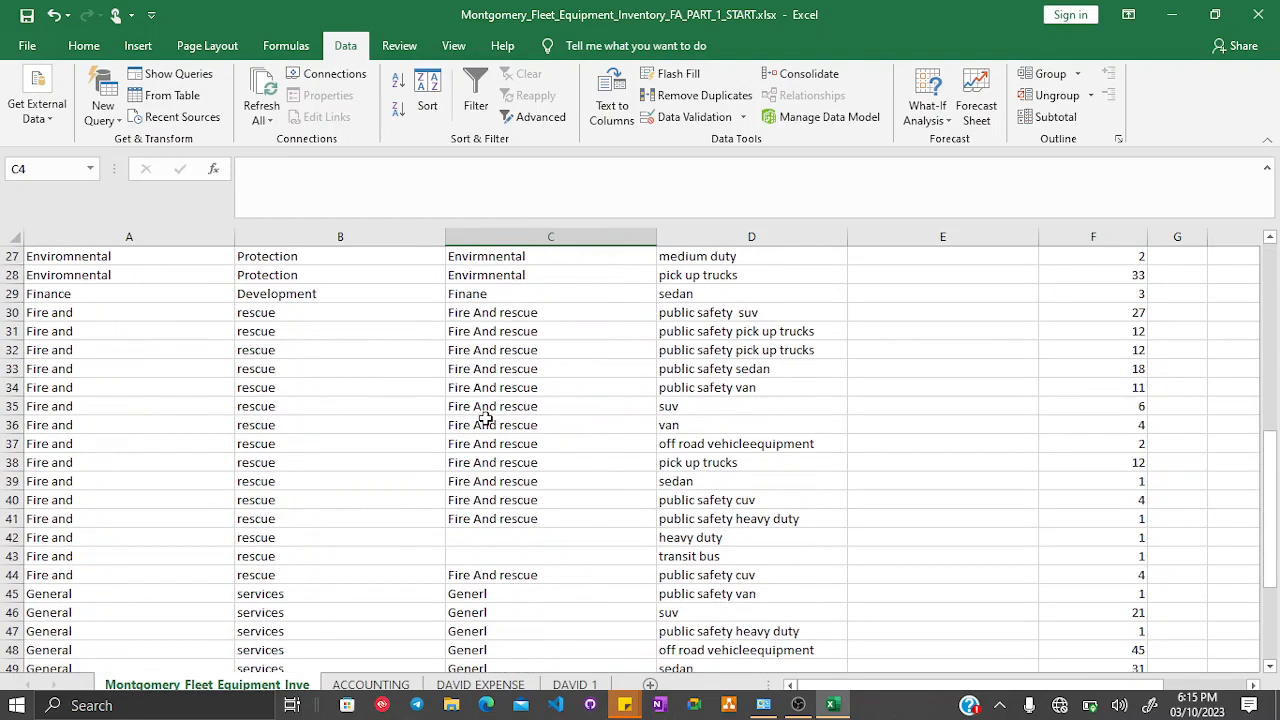
scroll(528, 380, "down", 1)
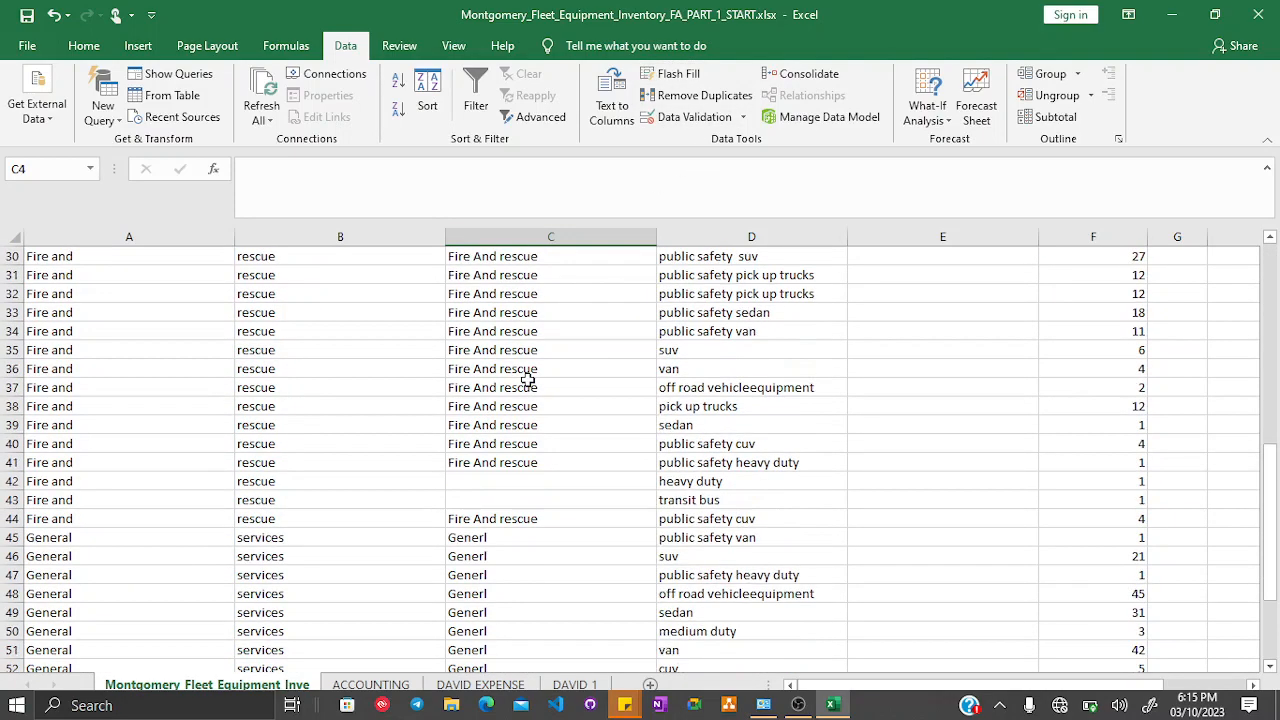
scroll(528, 380, "down", 4)
scroll(528, 380, "up", 14)
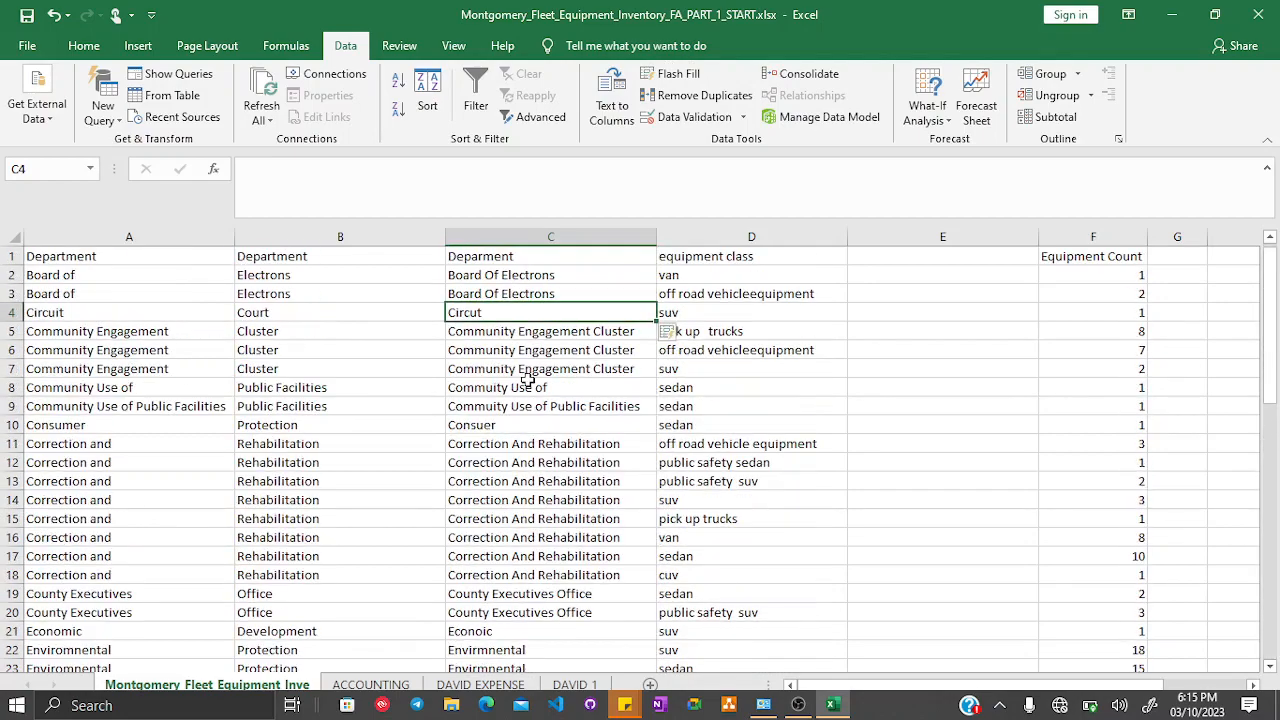
left_click(8, 312)
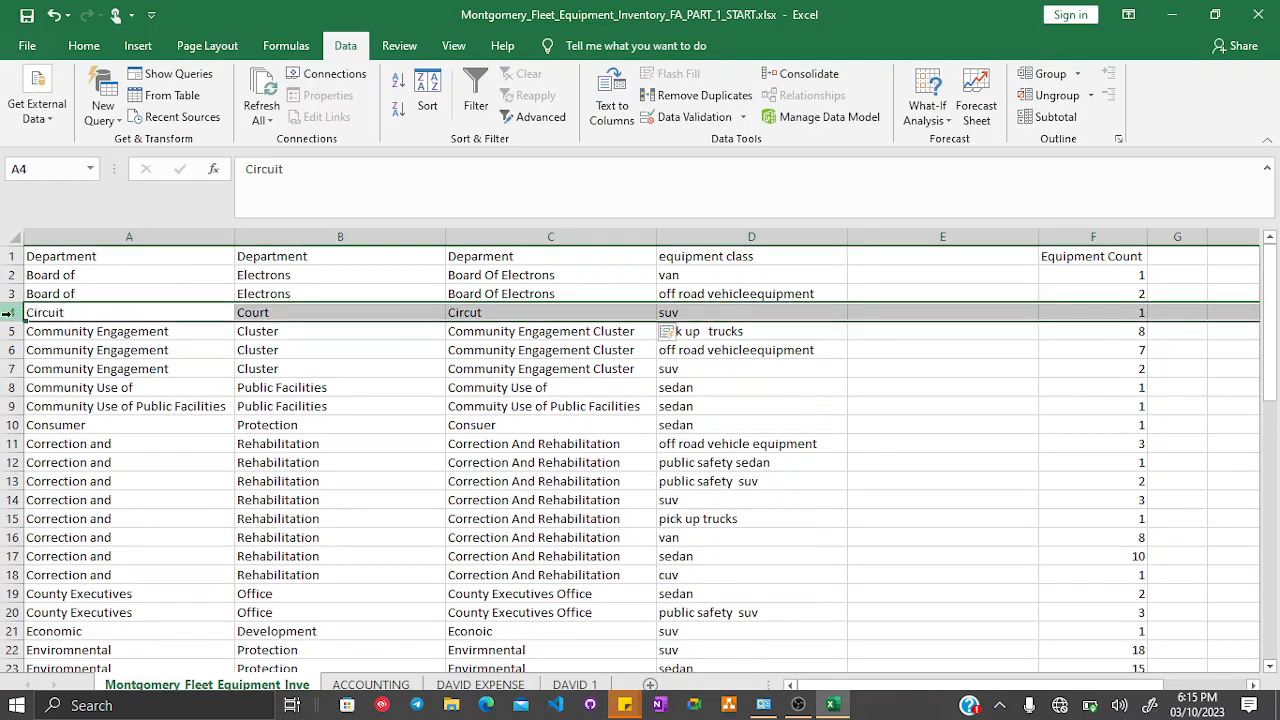
left_click(496, 313)
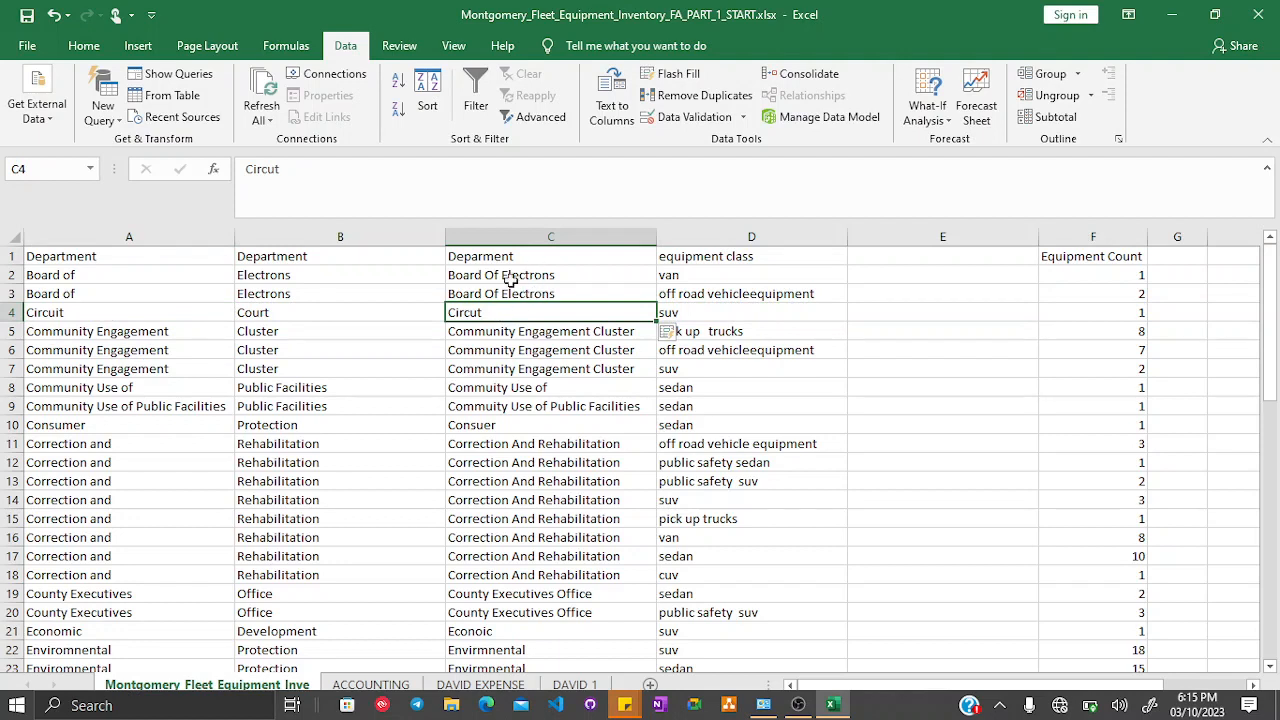
- Re-enter Board Of Electrons in C2
left_click(510, 280)
triple_click(494, 276)
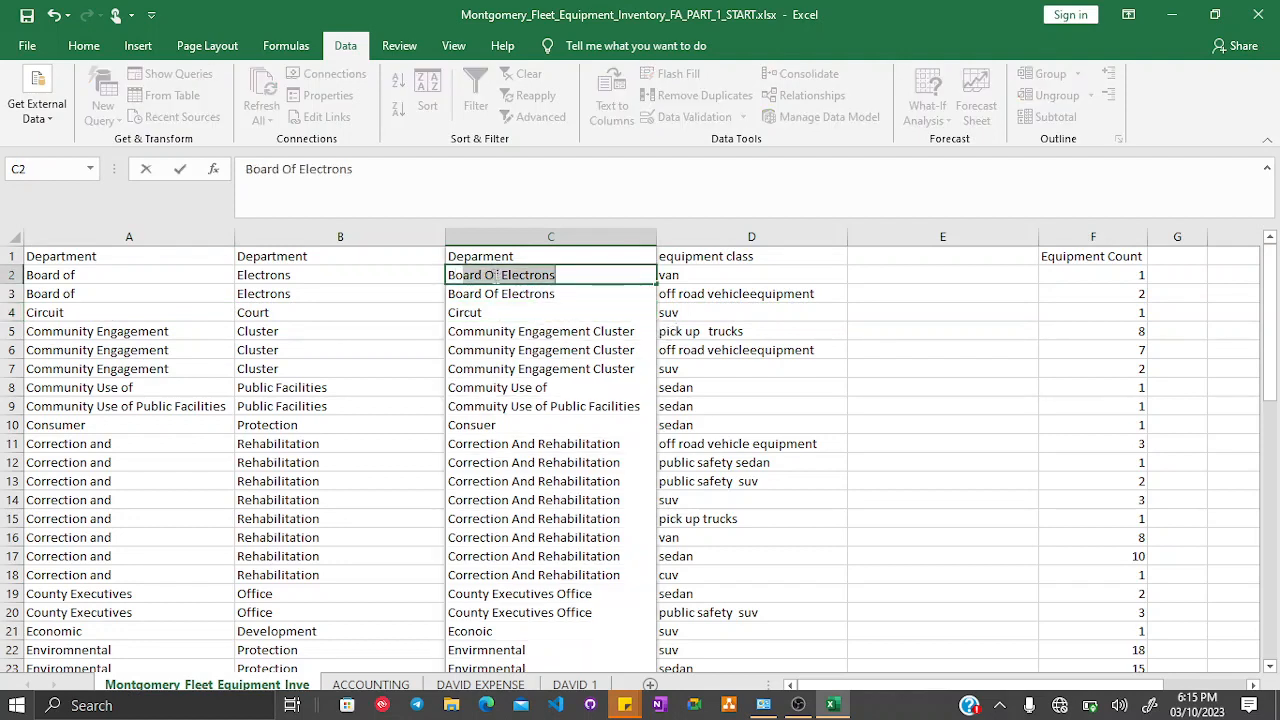
type("Board")
key("Return")
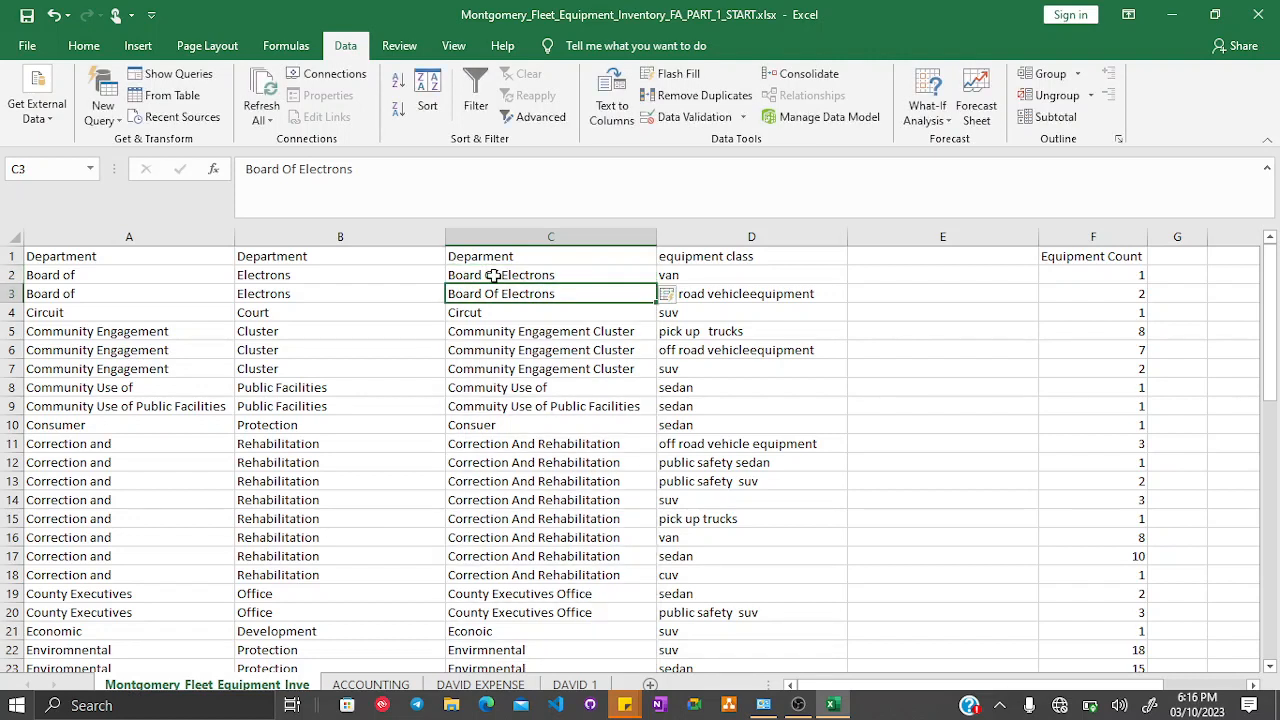
- Select the department entries in column C below the header and clear them
left_click(458, 316)
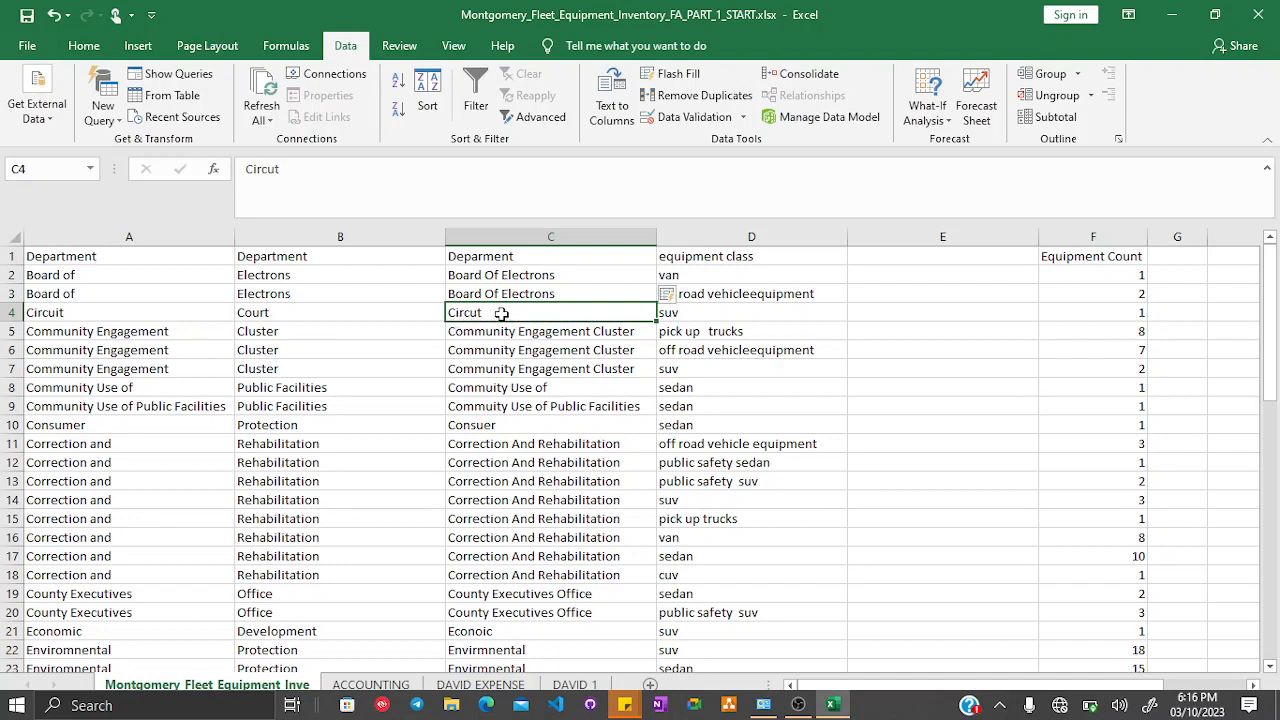
left_click_drag(549, 272, 571, 443)
left_click(572, 444)
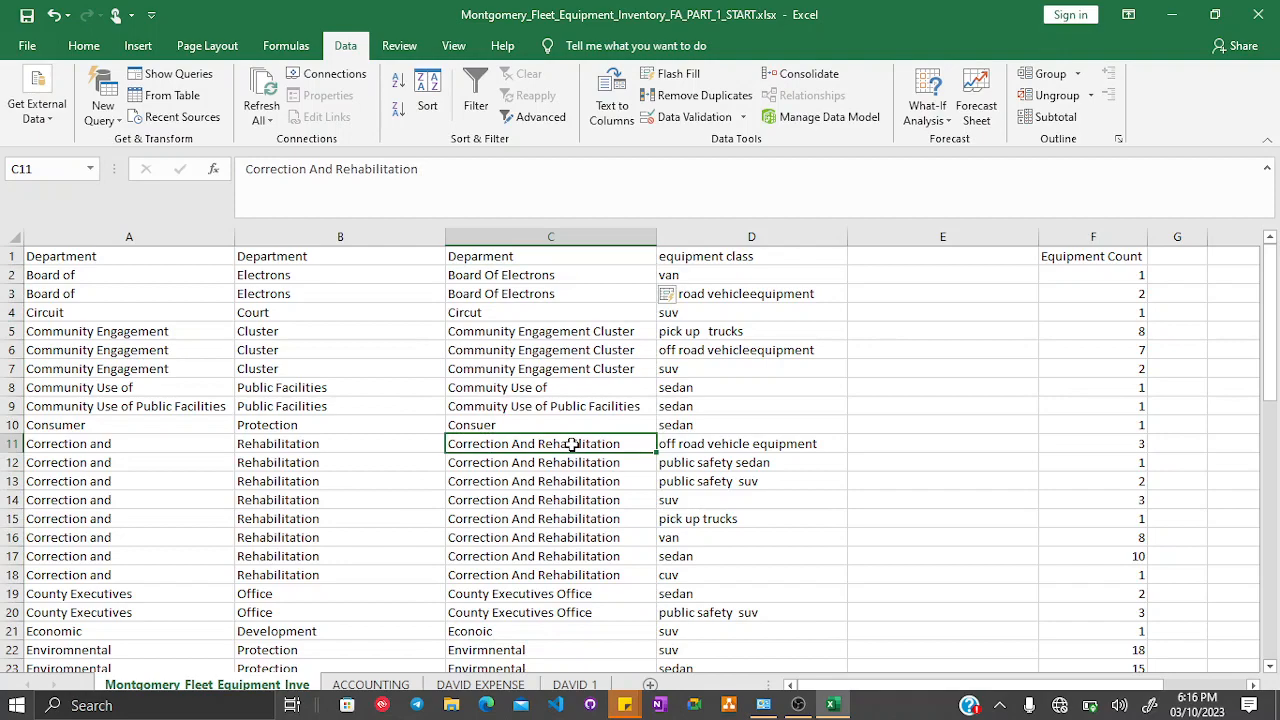
left_click_drag(557, 277, 548, 628)
key("Delete")
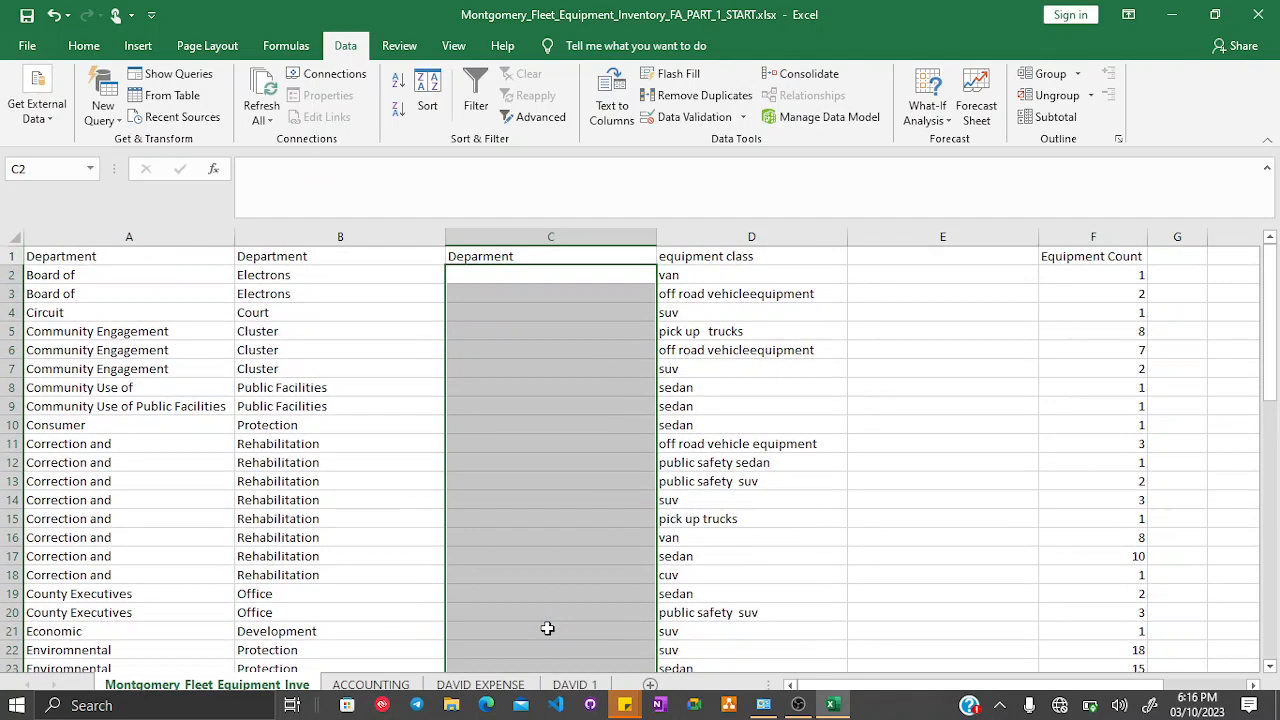
- Enter Board of Electrons in C2 and again in C3
left_click(504, 298)
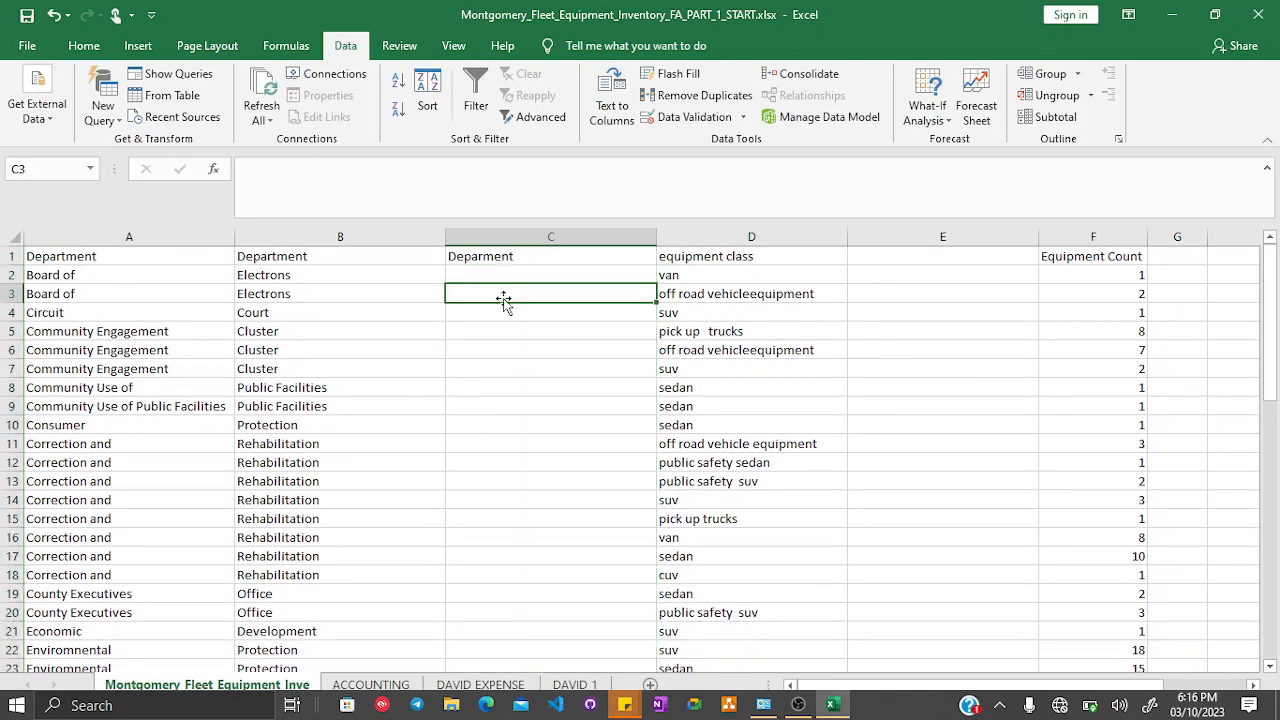
left_click(505, 274)
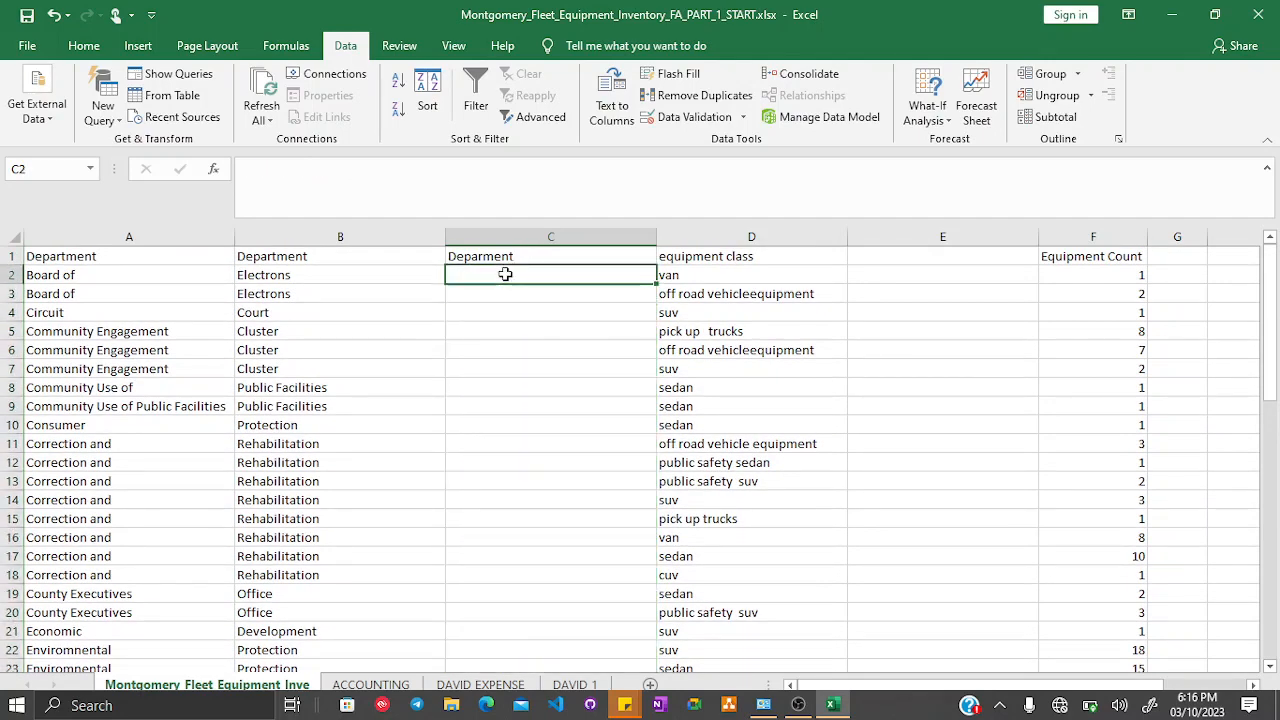
type("Board of")
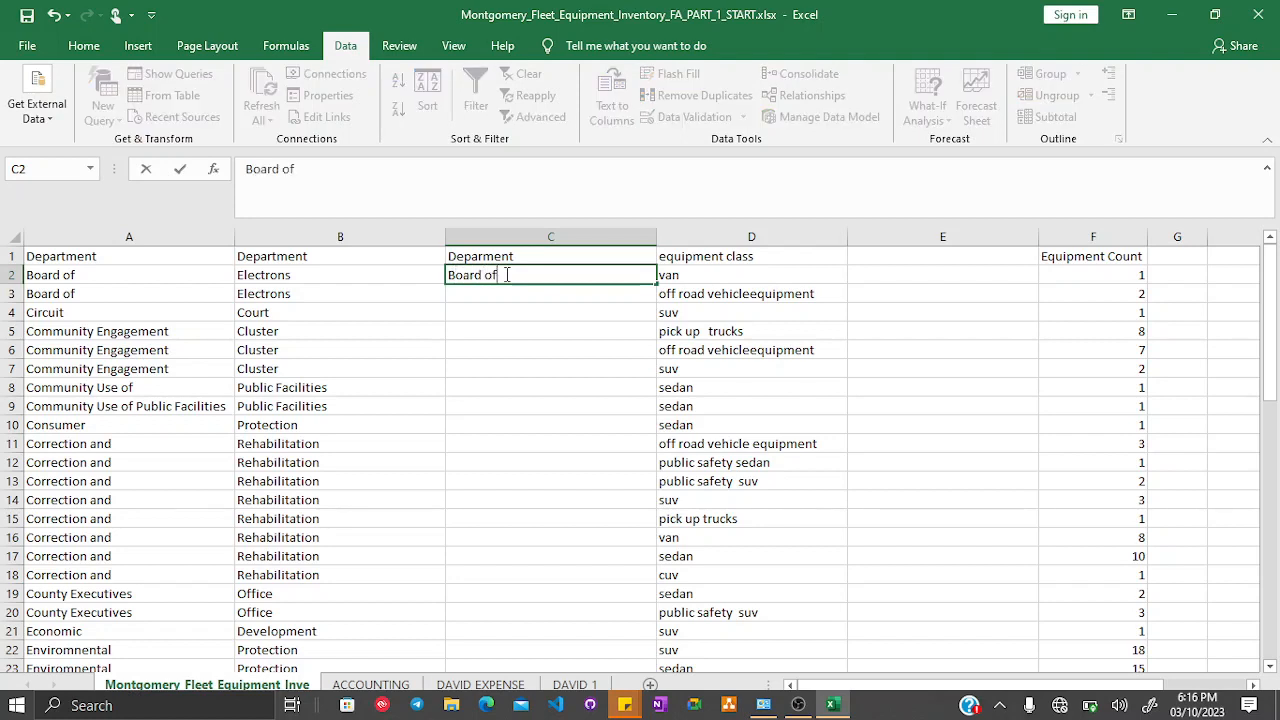
type(" Electrons")
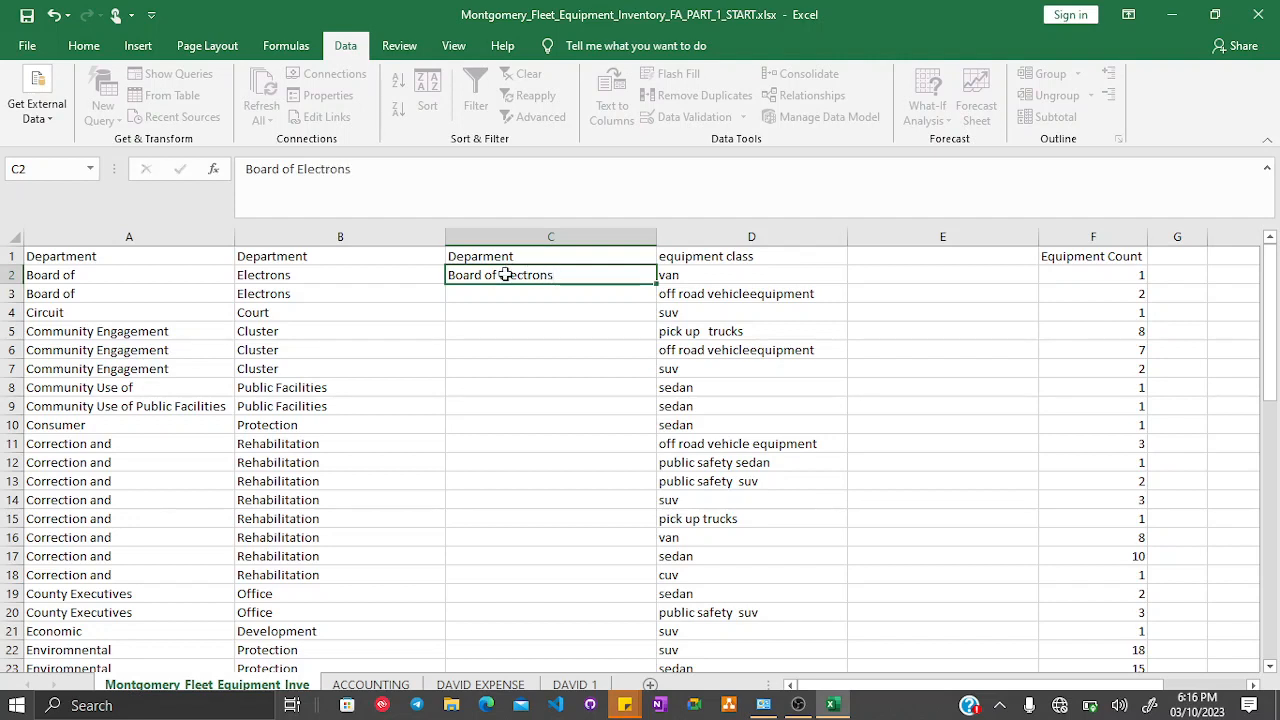
key("Return")
type("Board of Electrons")
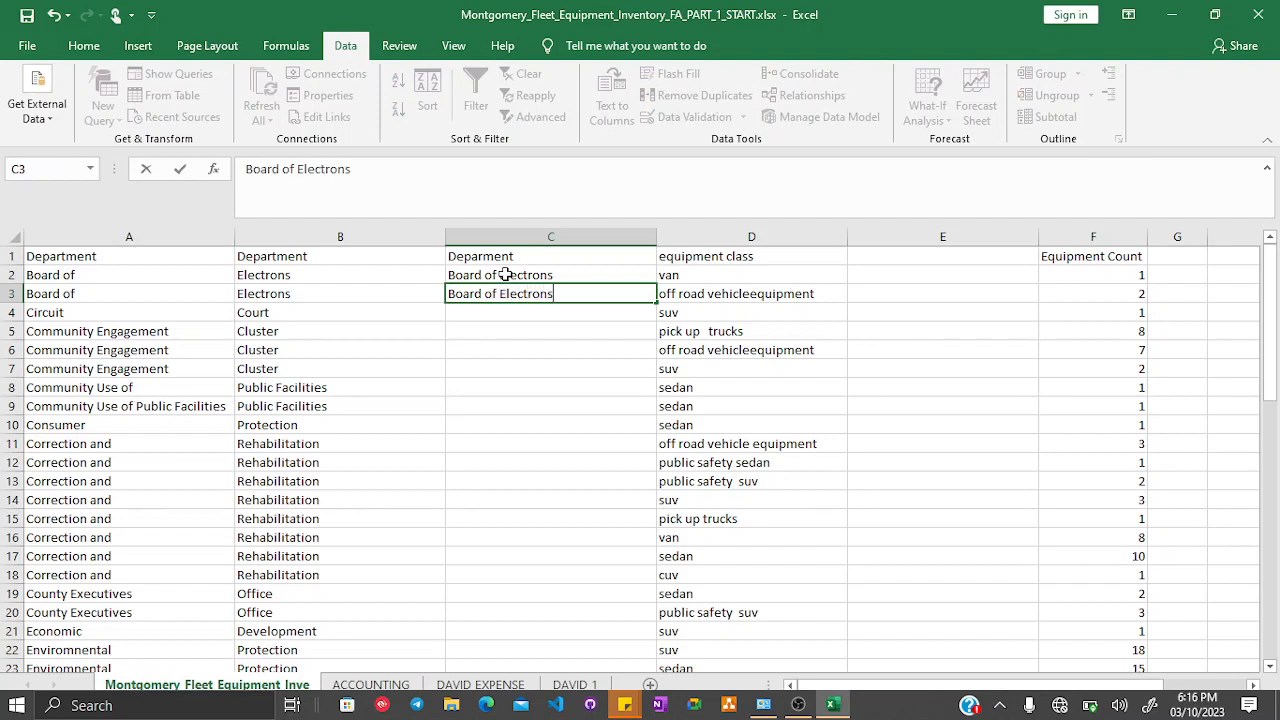
key("Return")
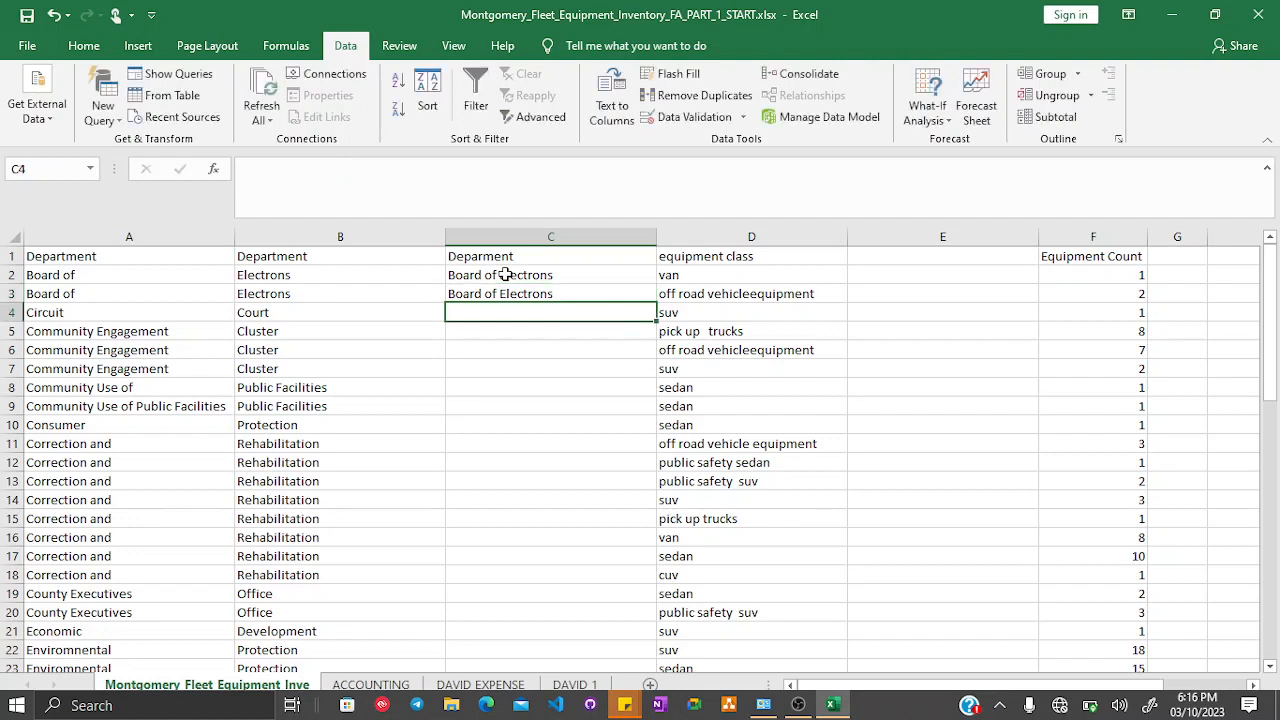
- Enter Circuit Court in C4 and run Flash Fill to combine the department names down column C
left_click(672, 74)
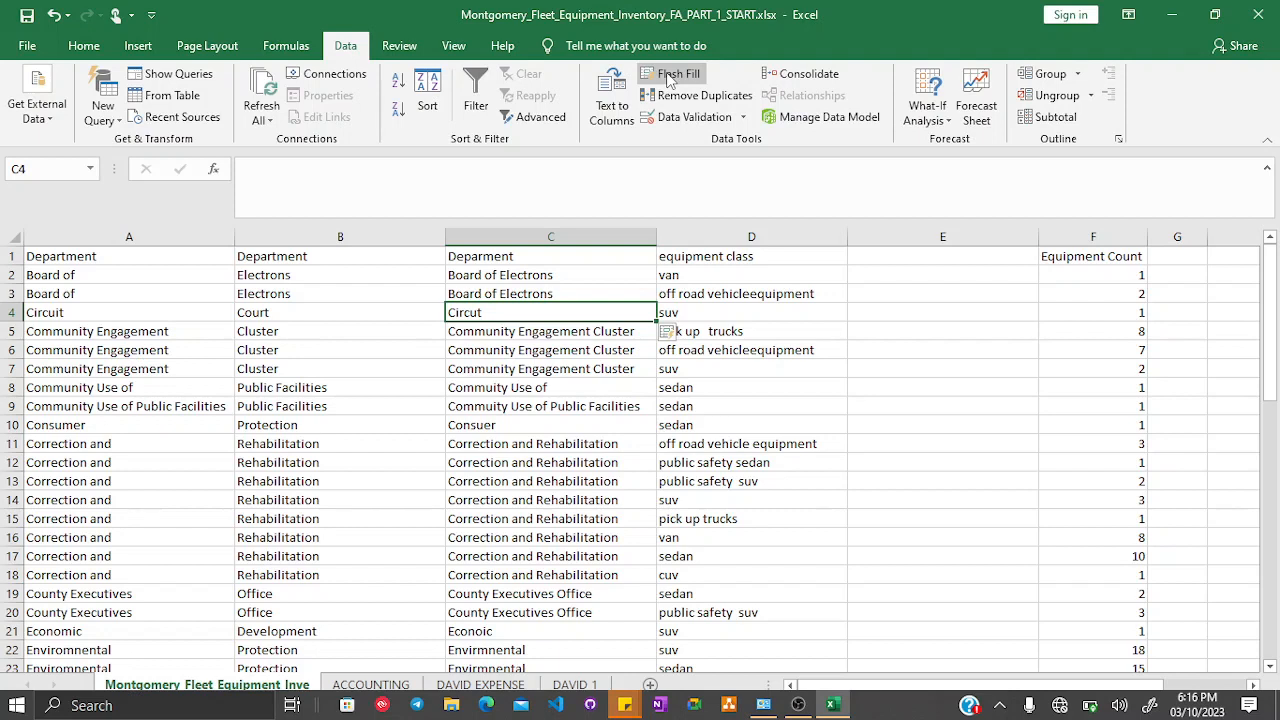
key("ctrl+z")
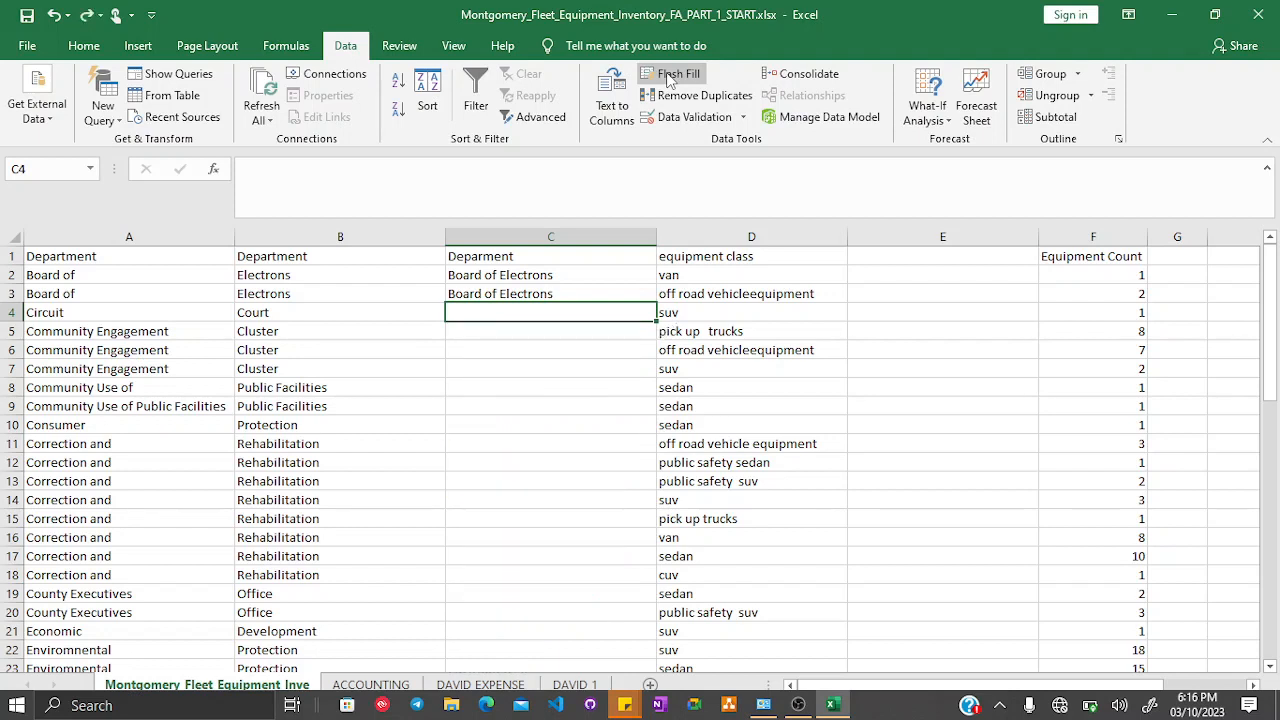
type("Circui")
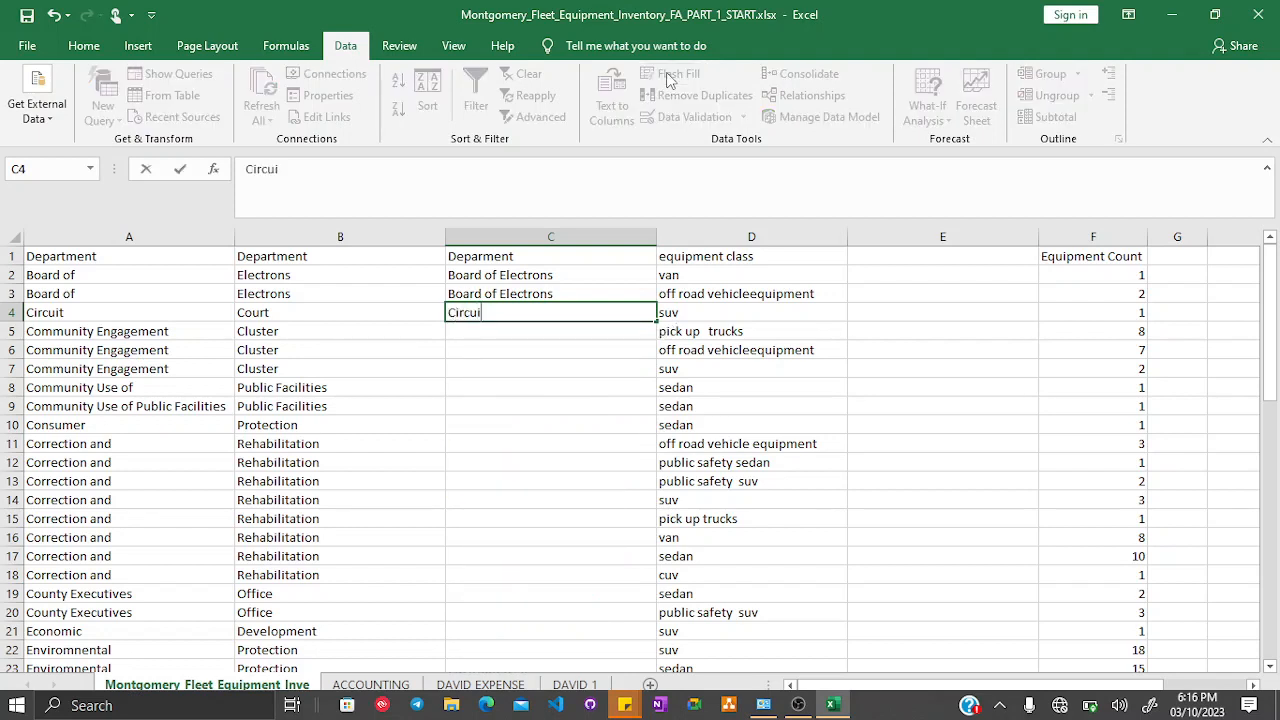
type("t Court")
key("Return")
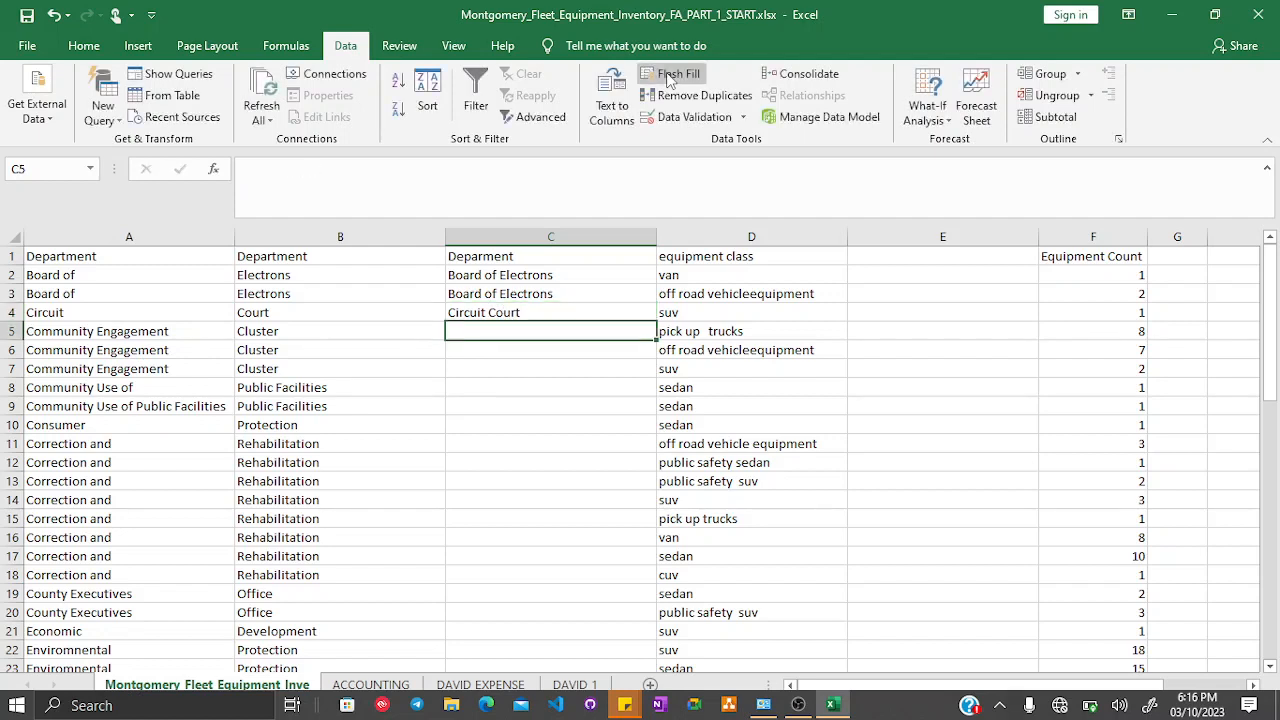
left_click(670, 75)
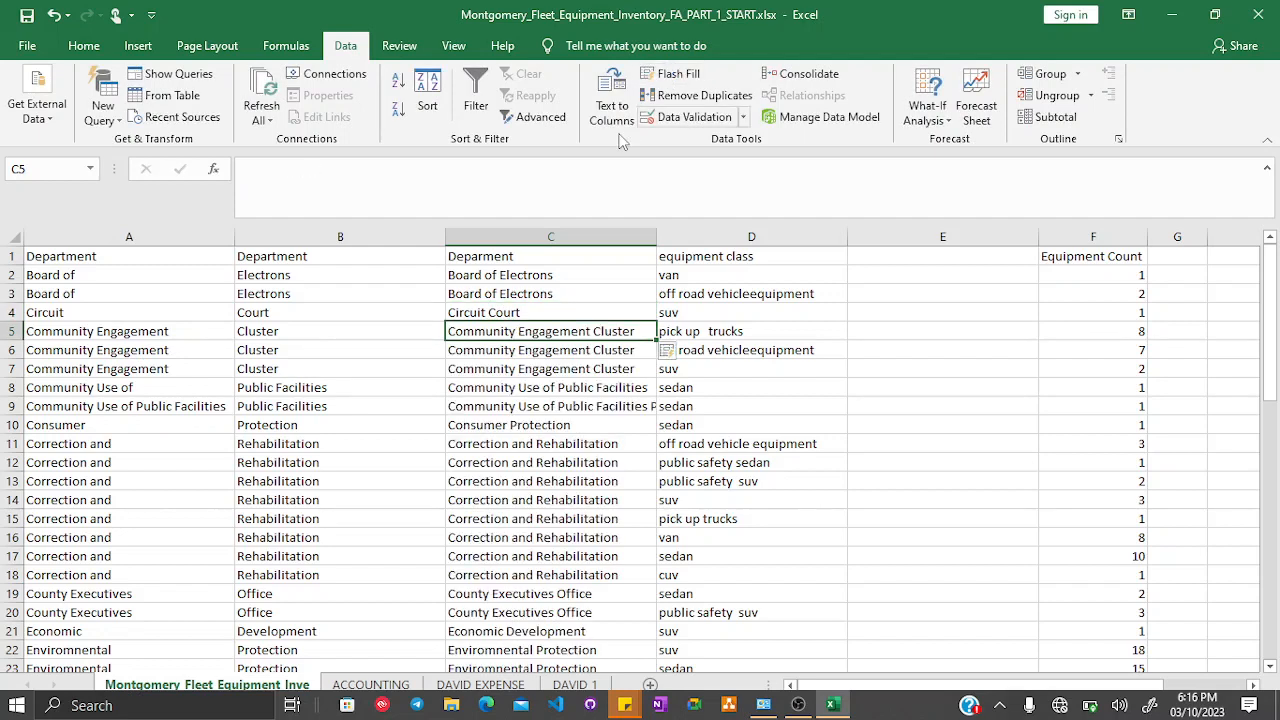
- Scroll through column C to inspect the Flash Fill results
scroll(490, 530, "down", 9)
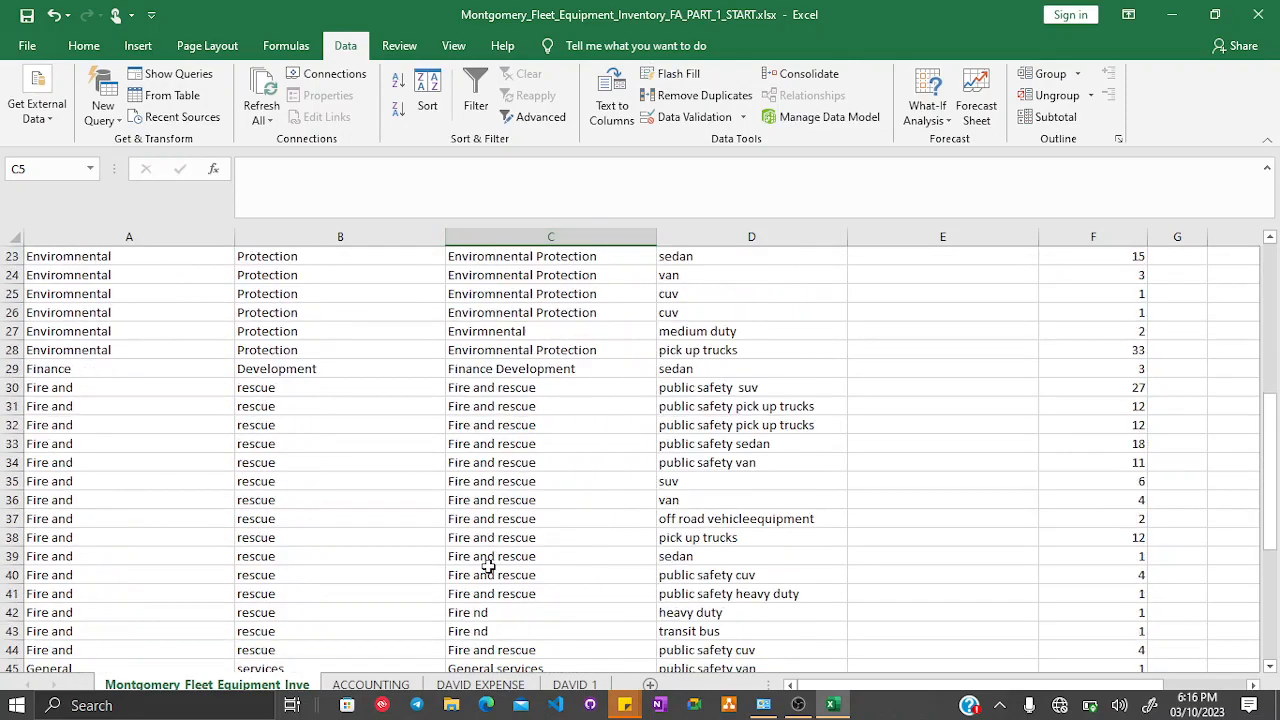
scroll(488, 554, "down", 2)
scroll(488, 554, "up", 11)
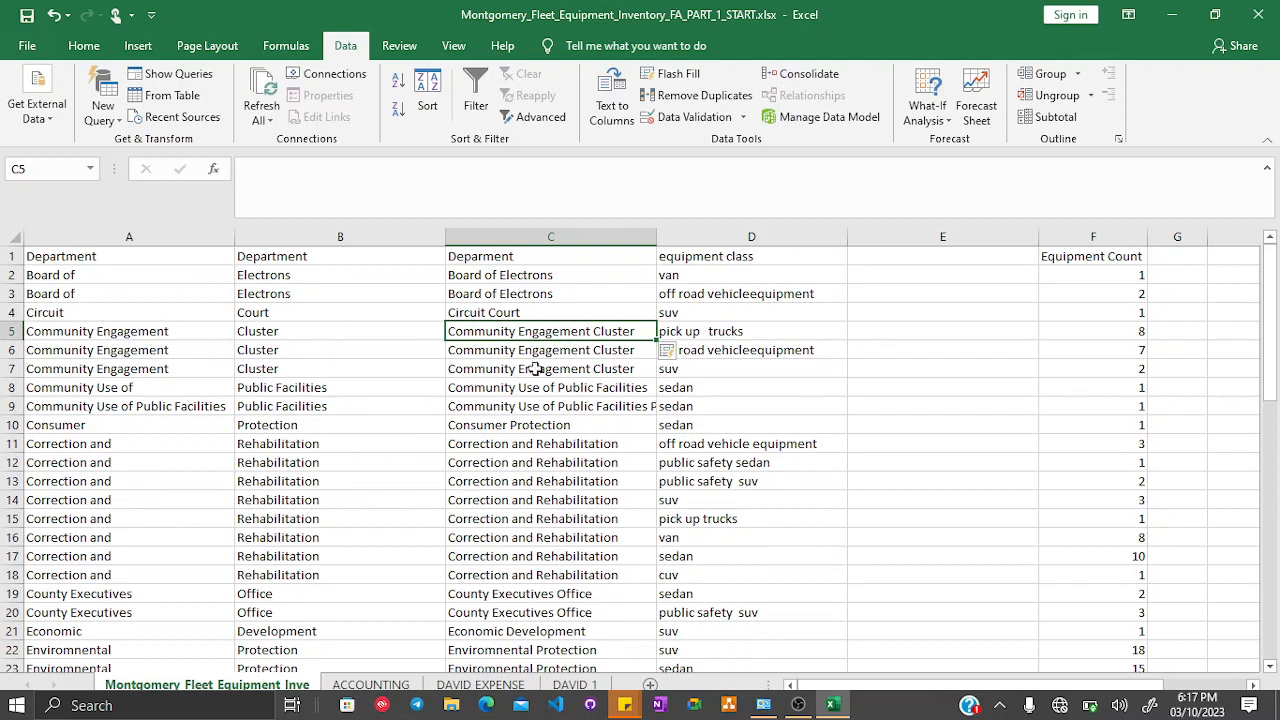
- Undo the recent column C edits and redo them
left_click(553, 311)
left_click(545, 278)
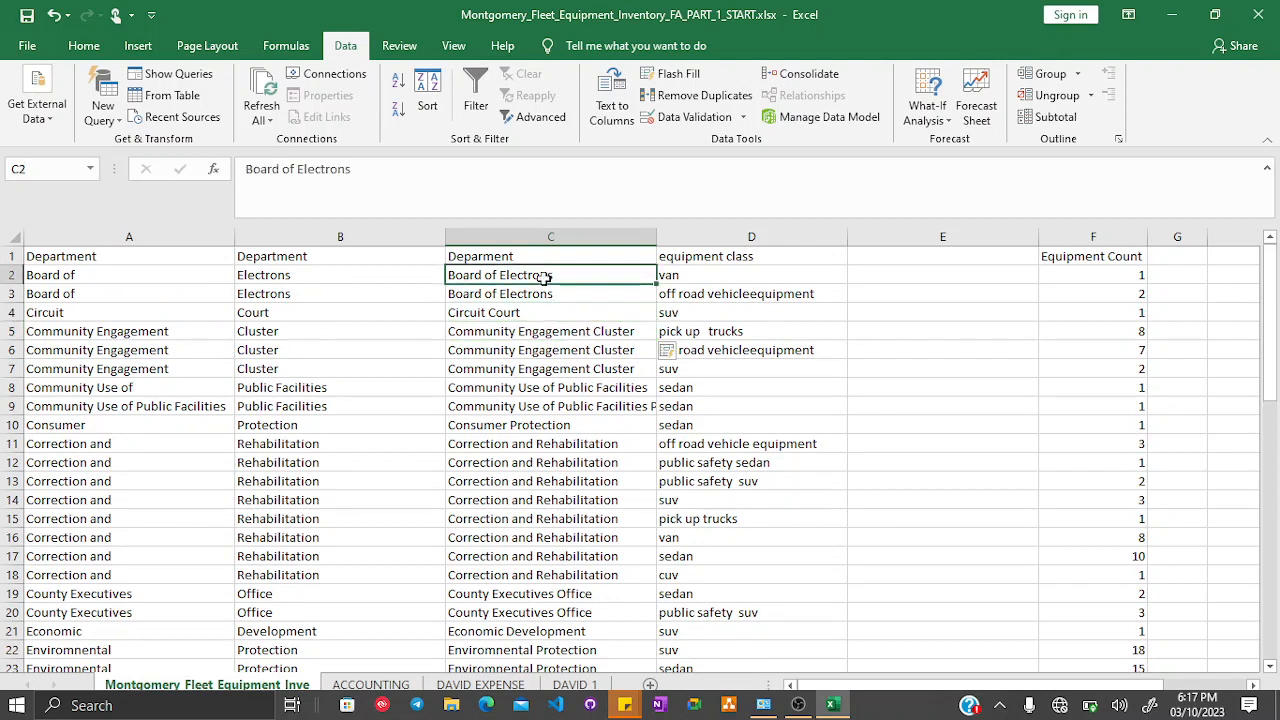
key("ctrl+z")
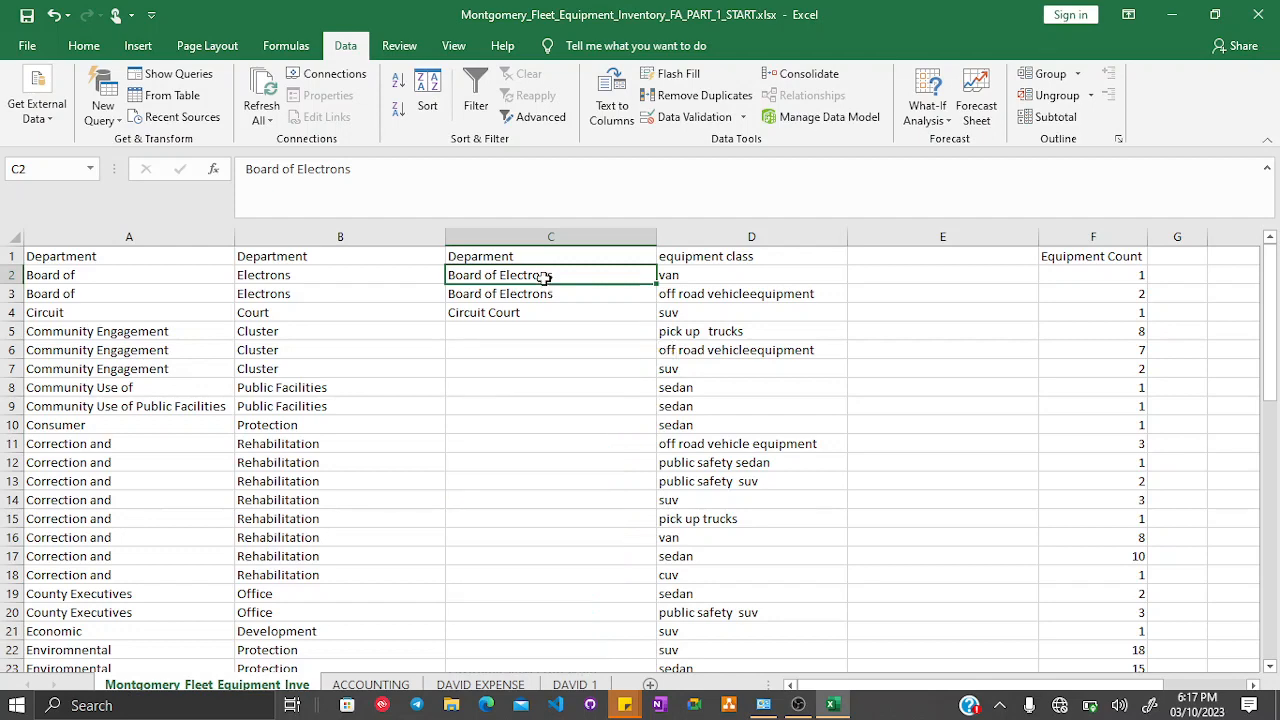
key("ctrl+z")
key("ctrl+z")
key("ctrl+z")
key("ctrl+z")
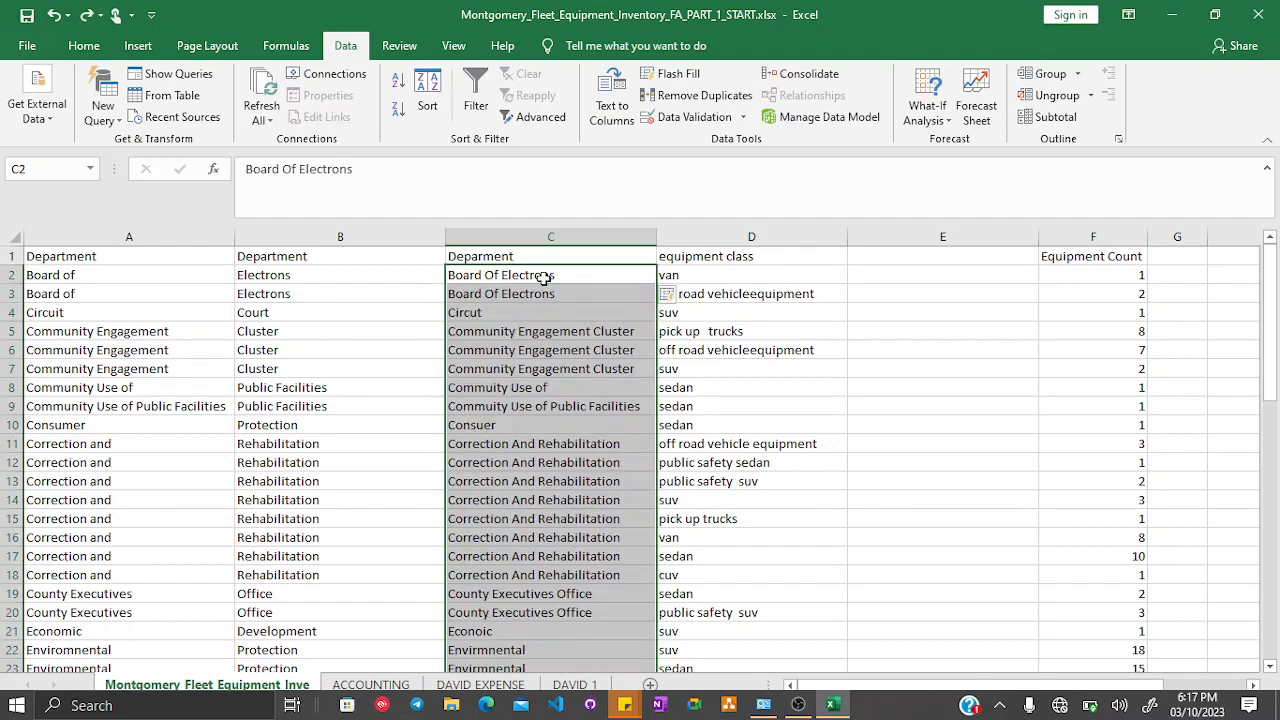
left_click(545, 278)
key("ctrl+z")
key("ctrl+z")
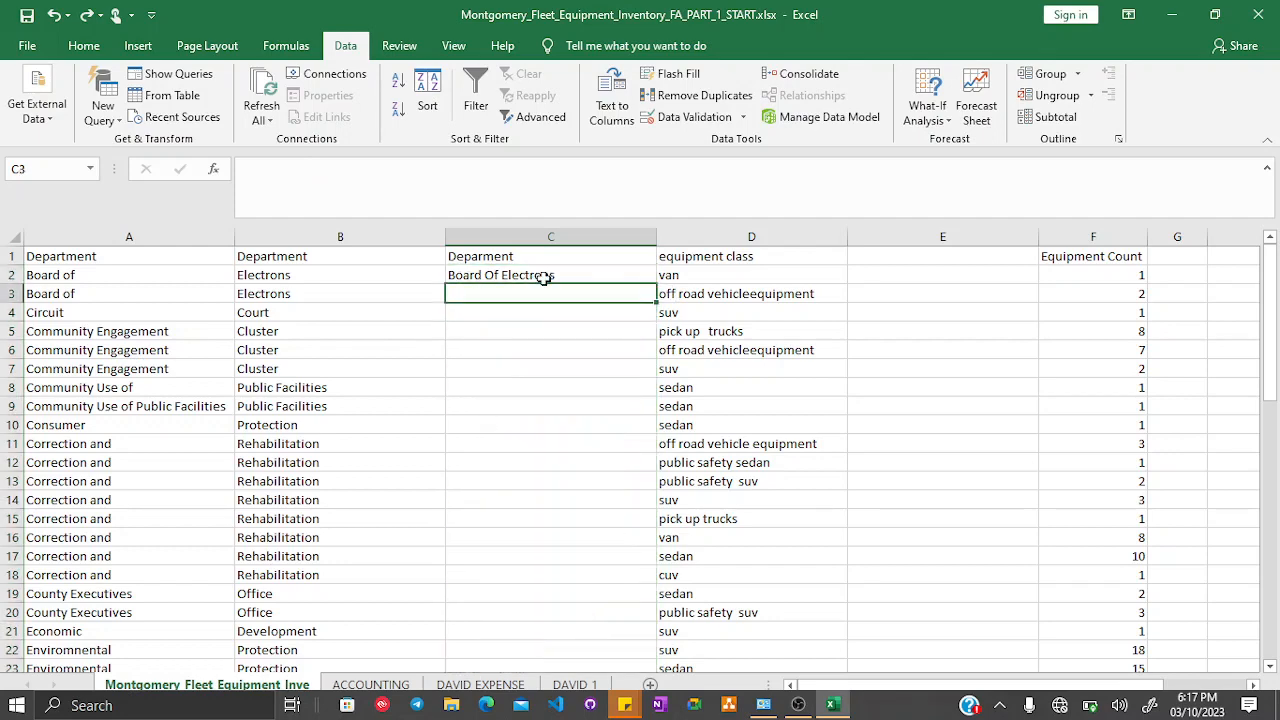
key("ctrl+z")
key("ctrl+z")
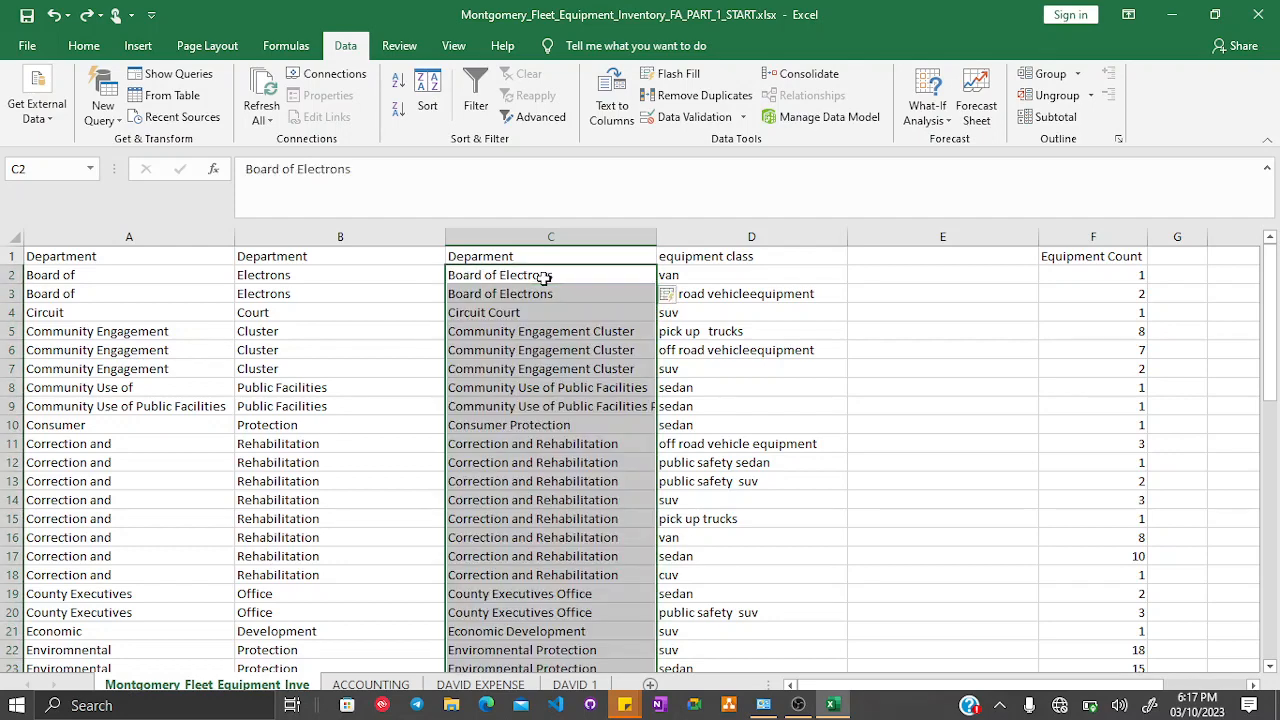
- Scroll down column C to check the combined department names to the end of the data
scroll(537, 261, "down", 8)
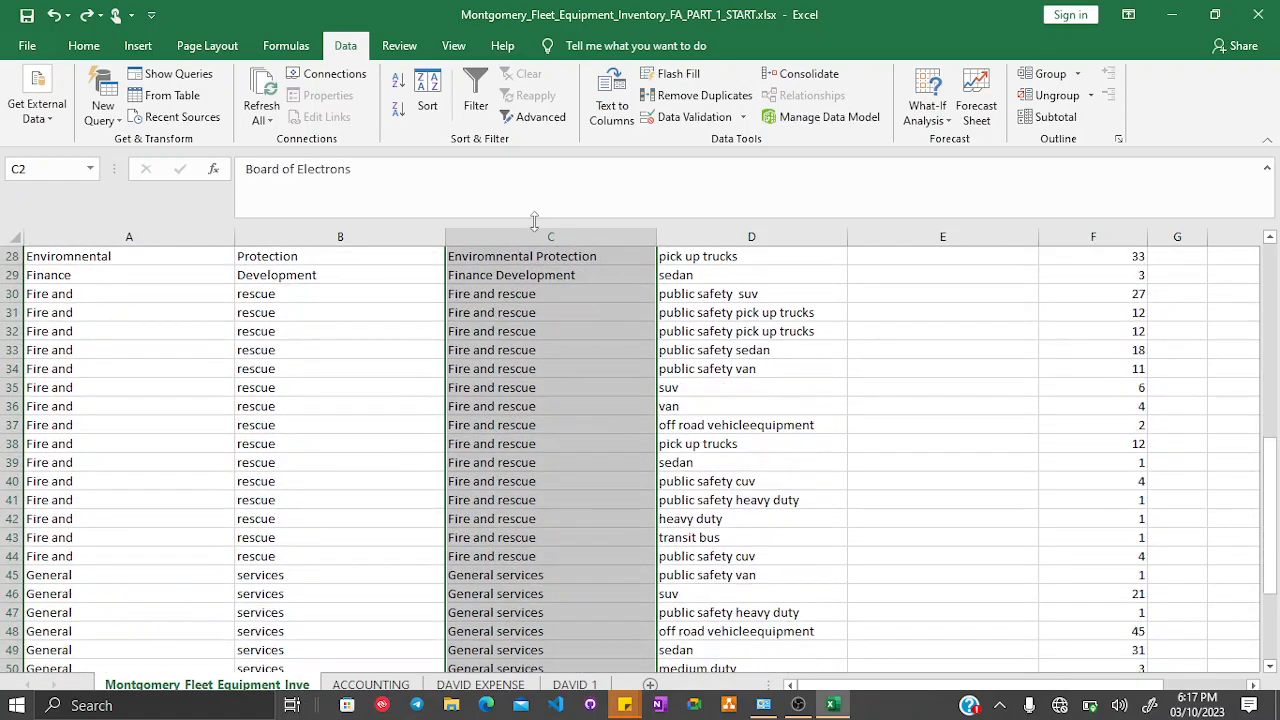
scroll(552, 462, "down", 6)
scroll(556, 455, "up", 2)
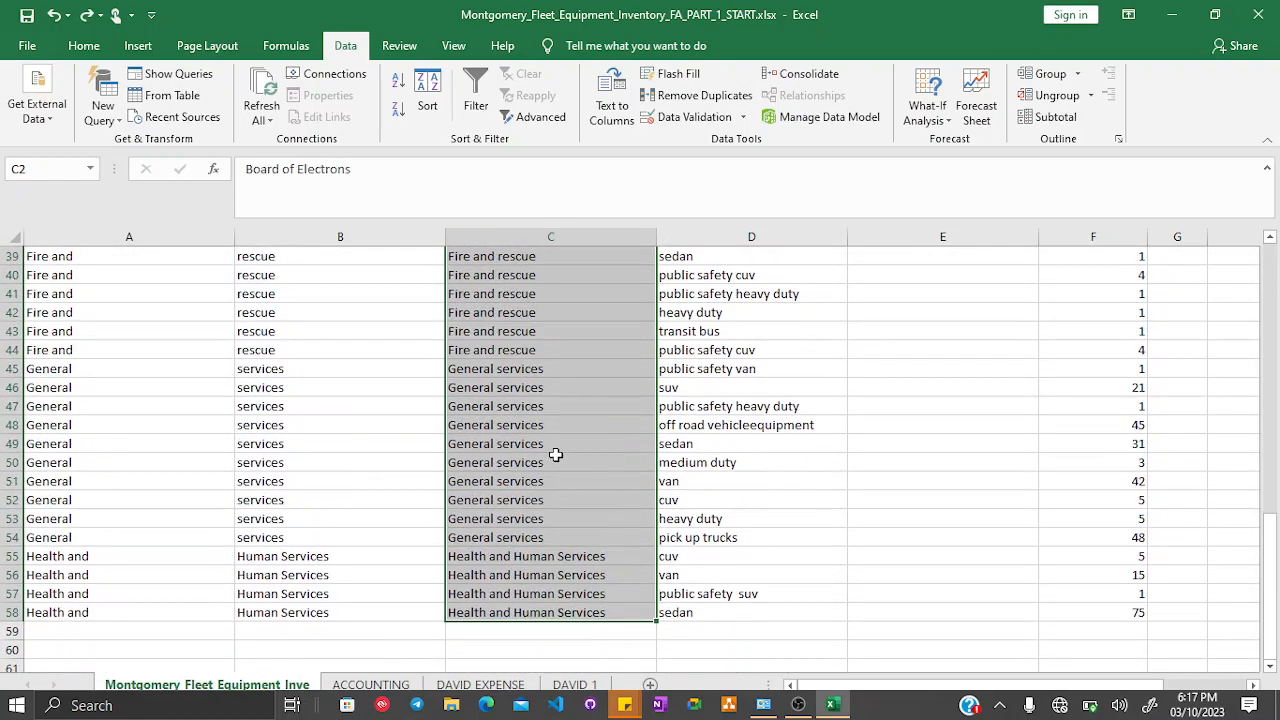
scroll(556, 455, "up", 13)
left_click(556, 455)
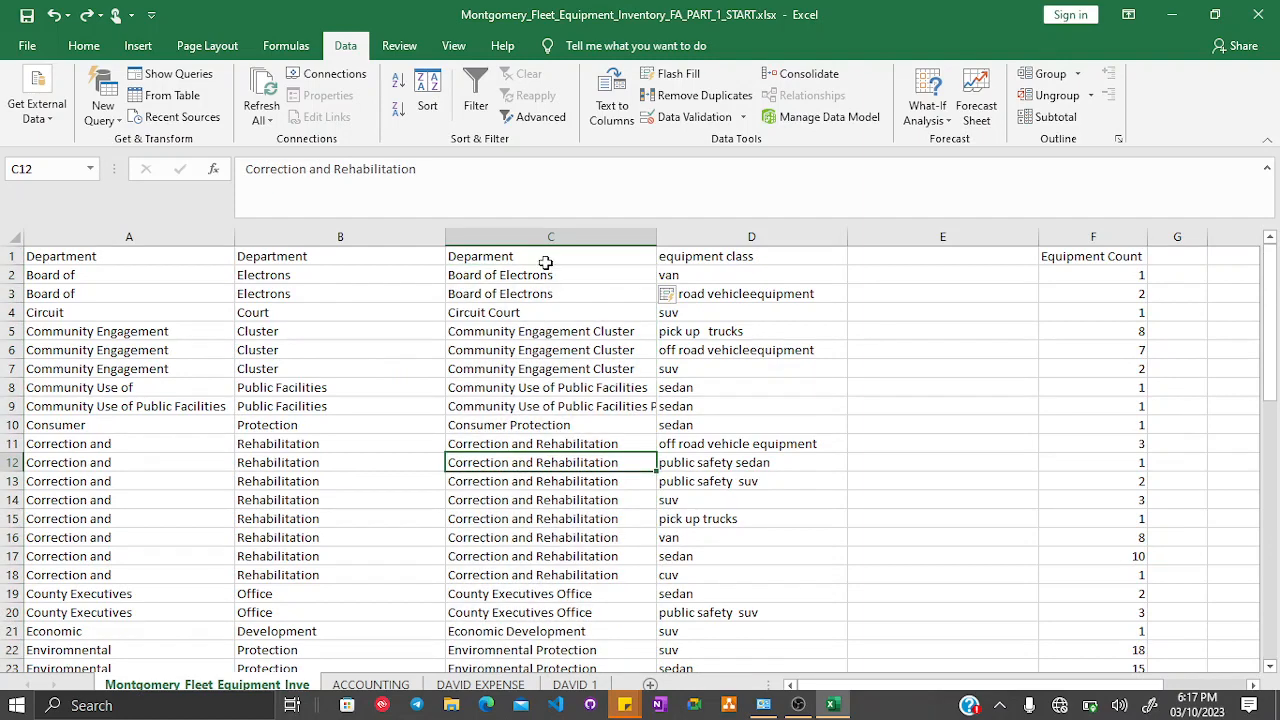
- Delete the original split department columns A and B
left_click_drag(385, 224, 185, 177)
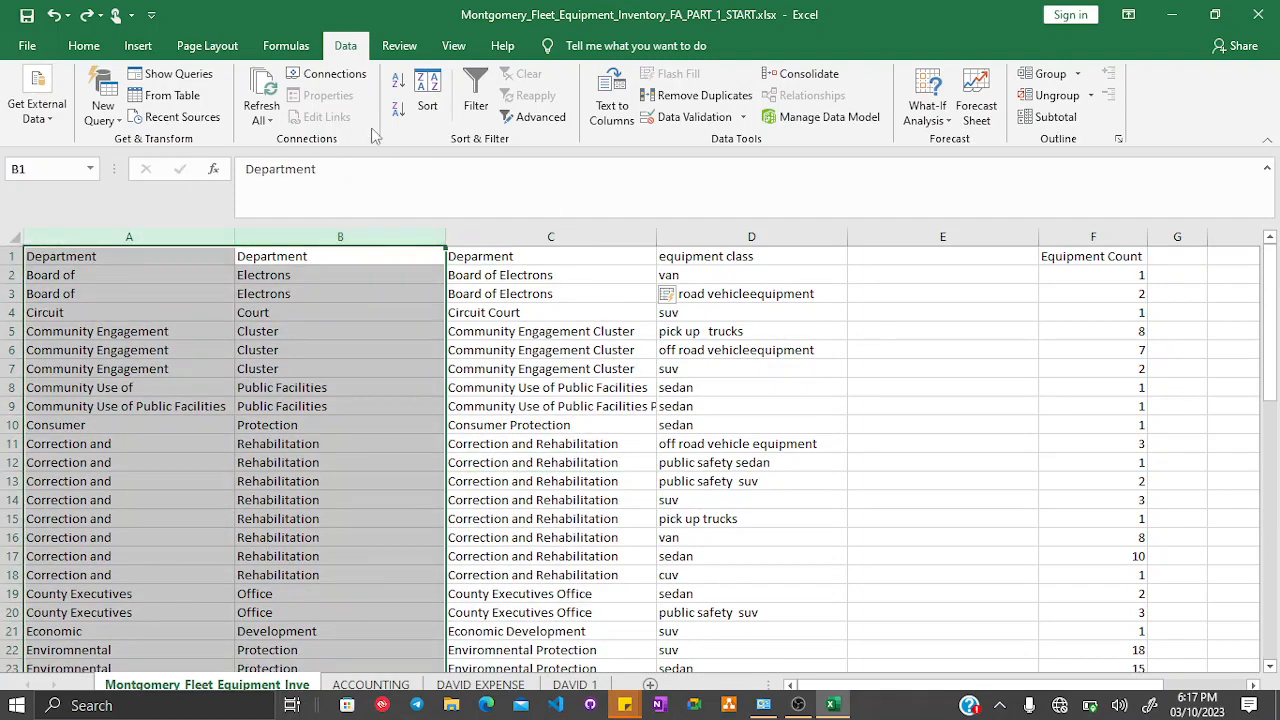
right_click(194, 228)
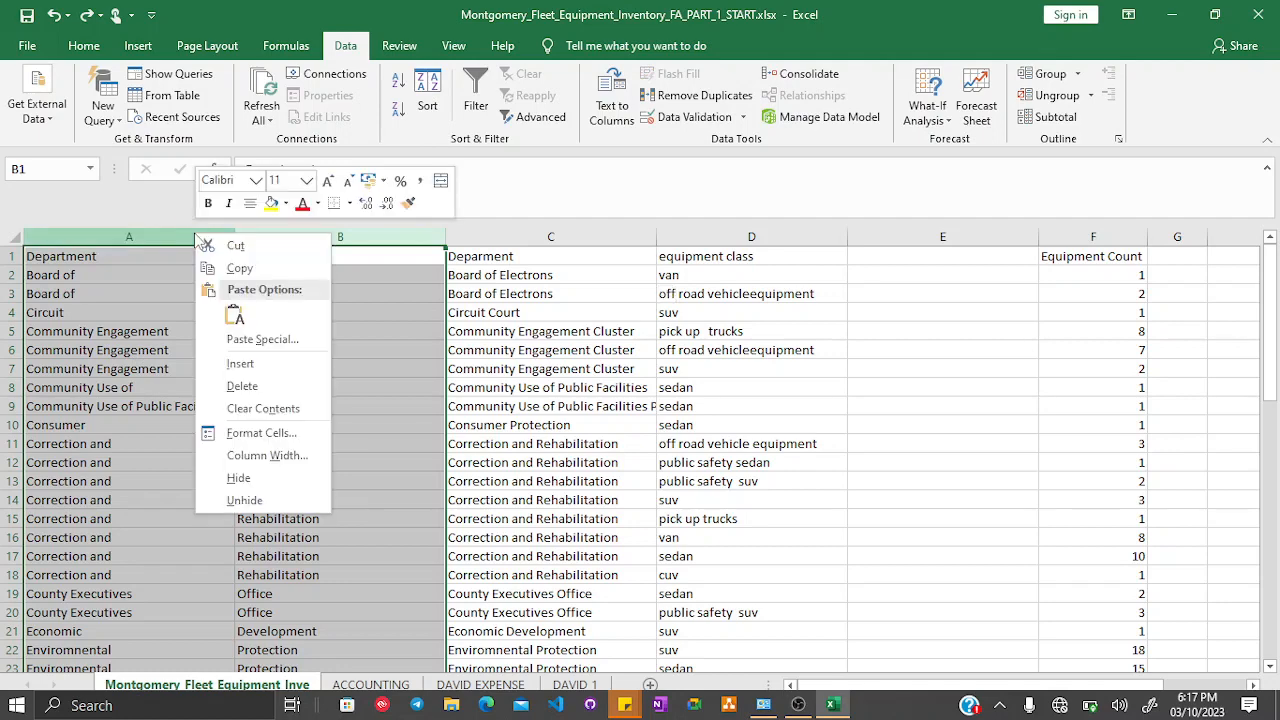
key("Escape")
left_click(217, 389)
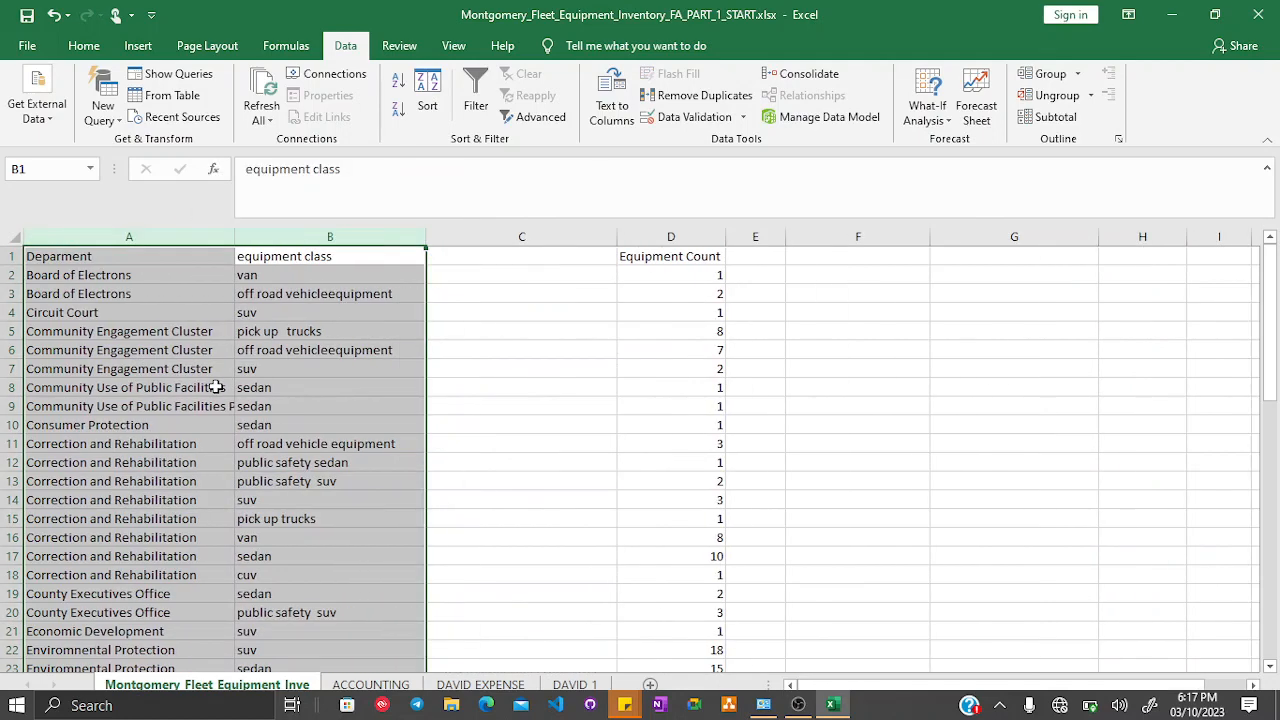
- Make the Deparment, equipment class and Equipment Count headers bold
left_click(217, 389)
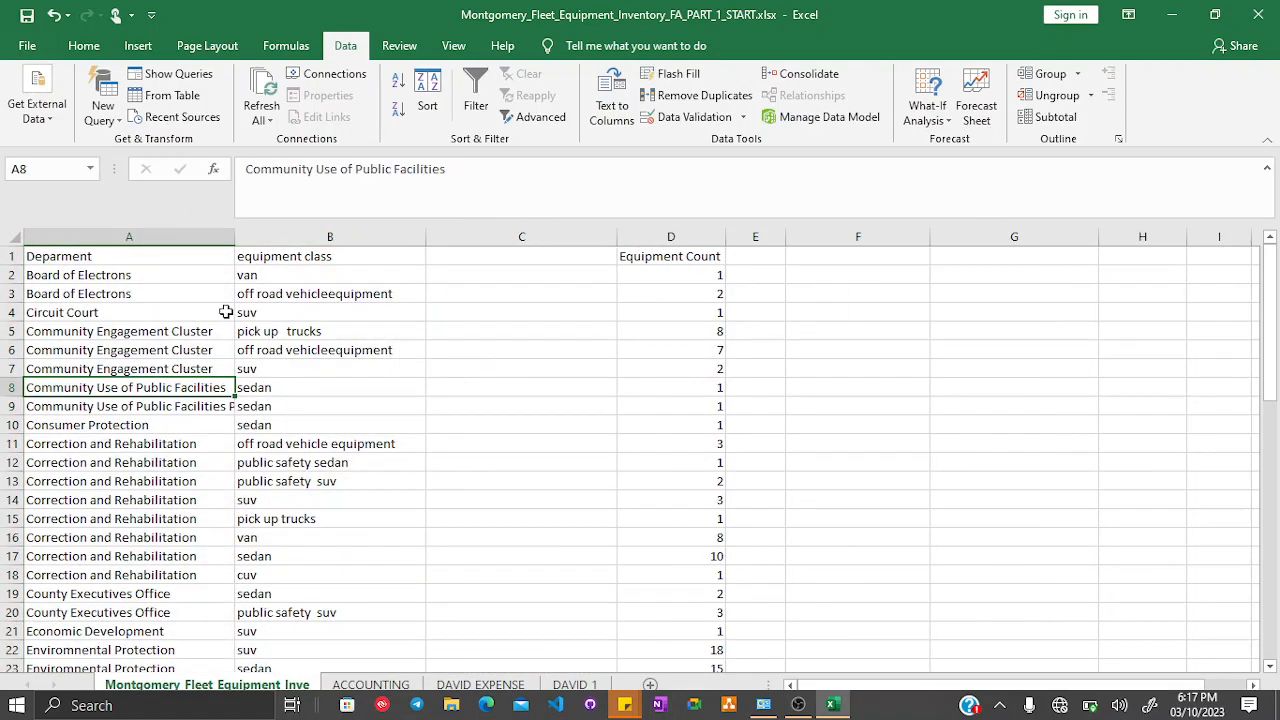
left_click(153, 258)
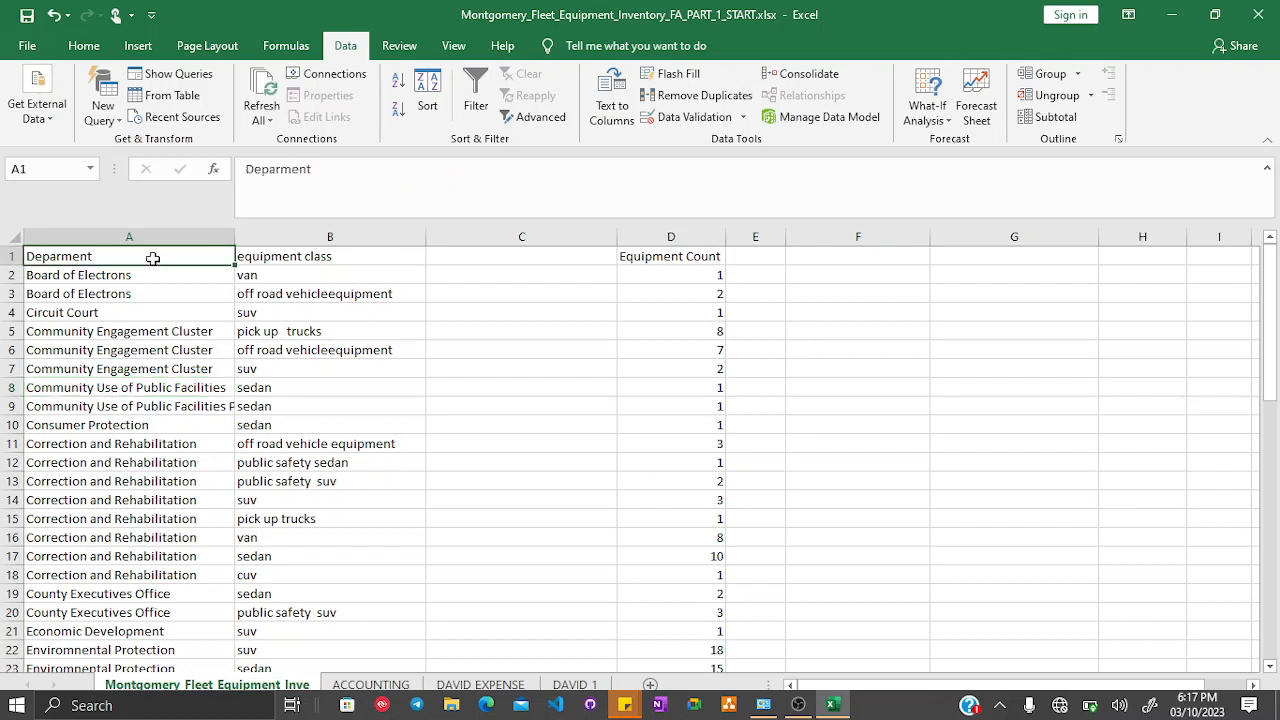
left_click(88, 48)
left_click(171, 109)
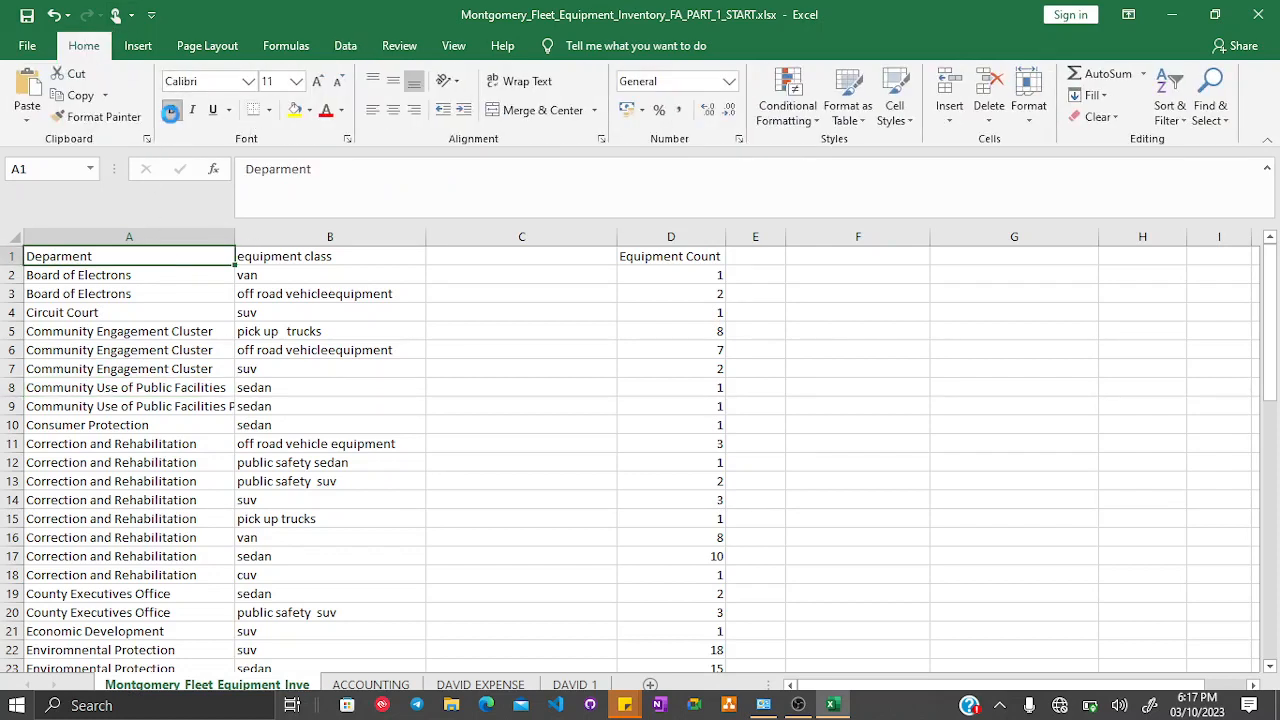
left_click(314, 253)
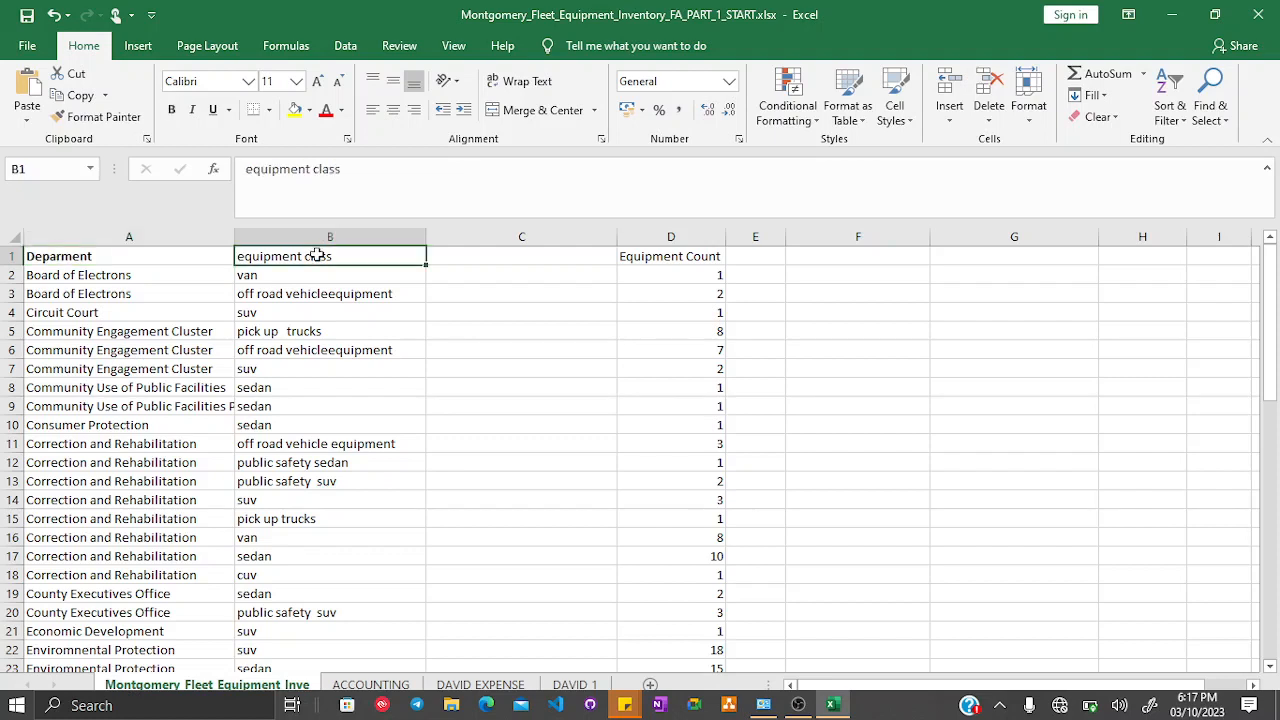
left_click(172, 110)
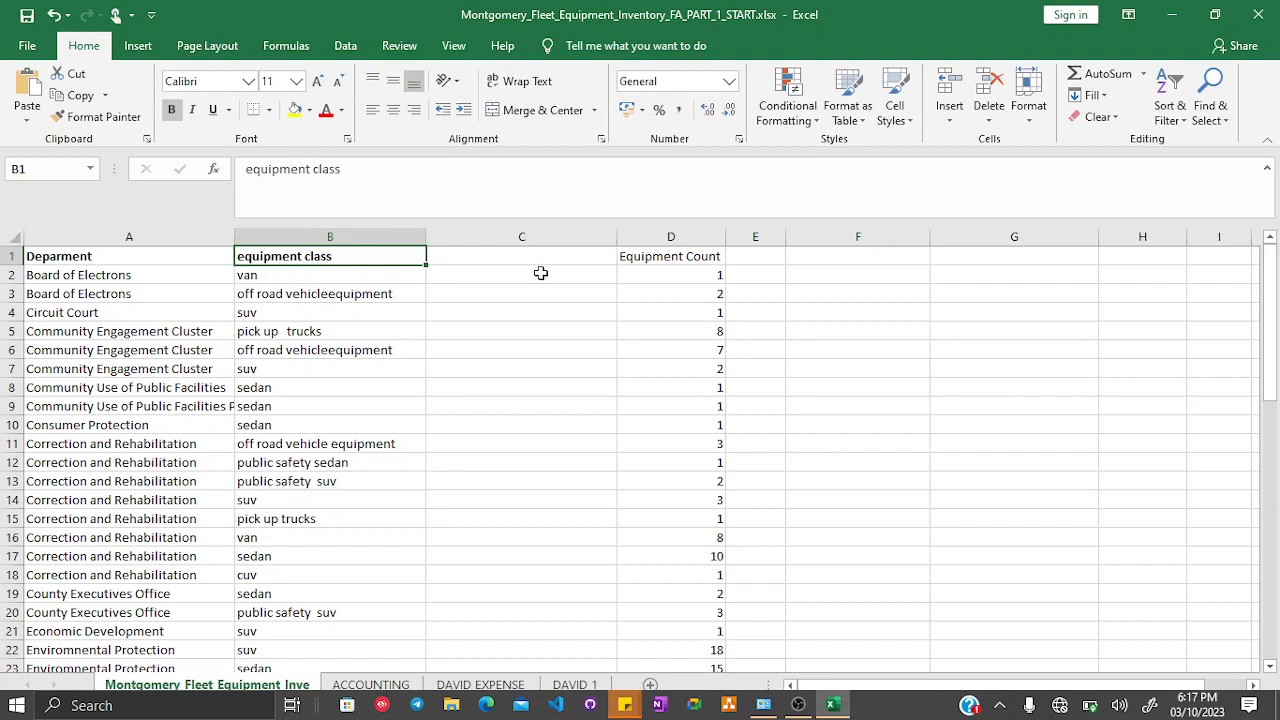
left_click(620, 258)
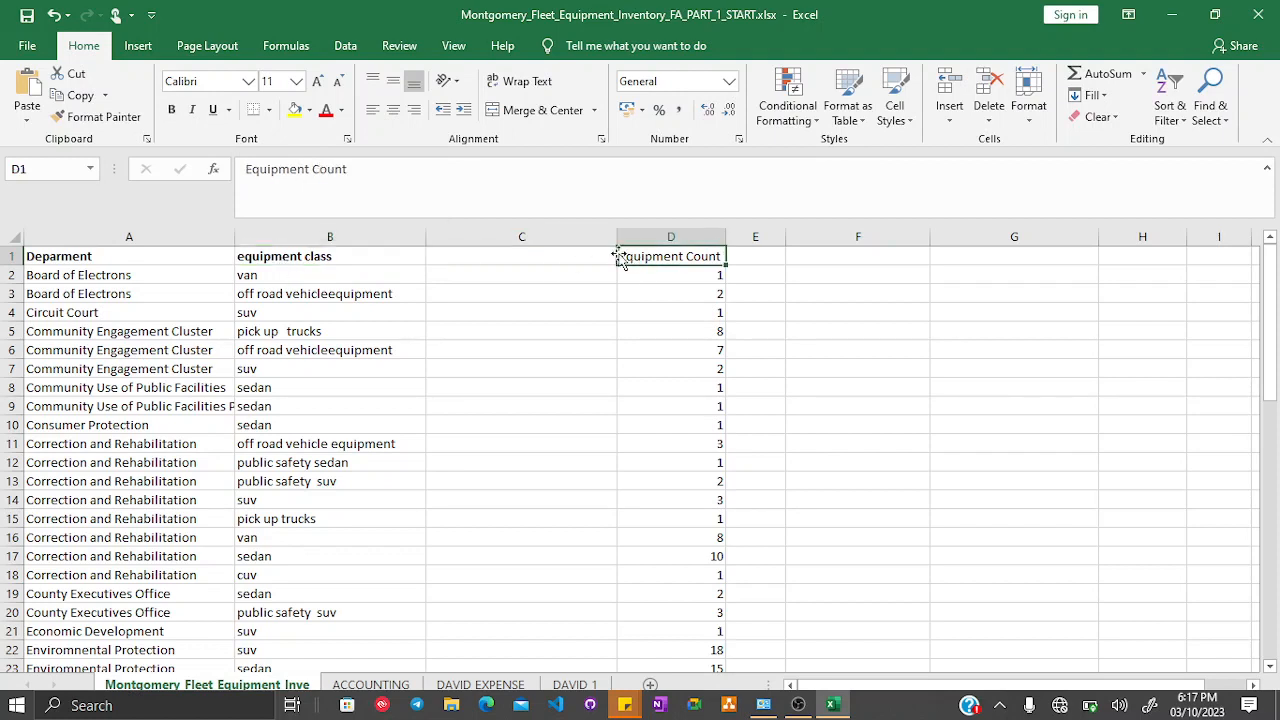
left_click(171, 109)
- Delete the empty column C between equipment class and Equipment Count
left_click(564, 226)
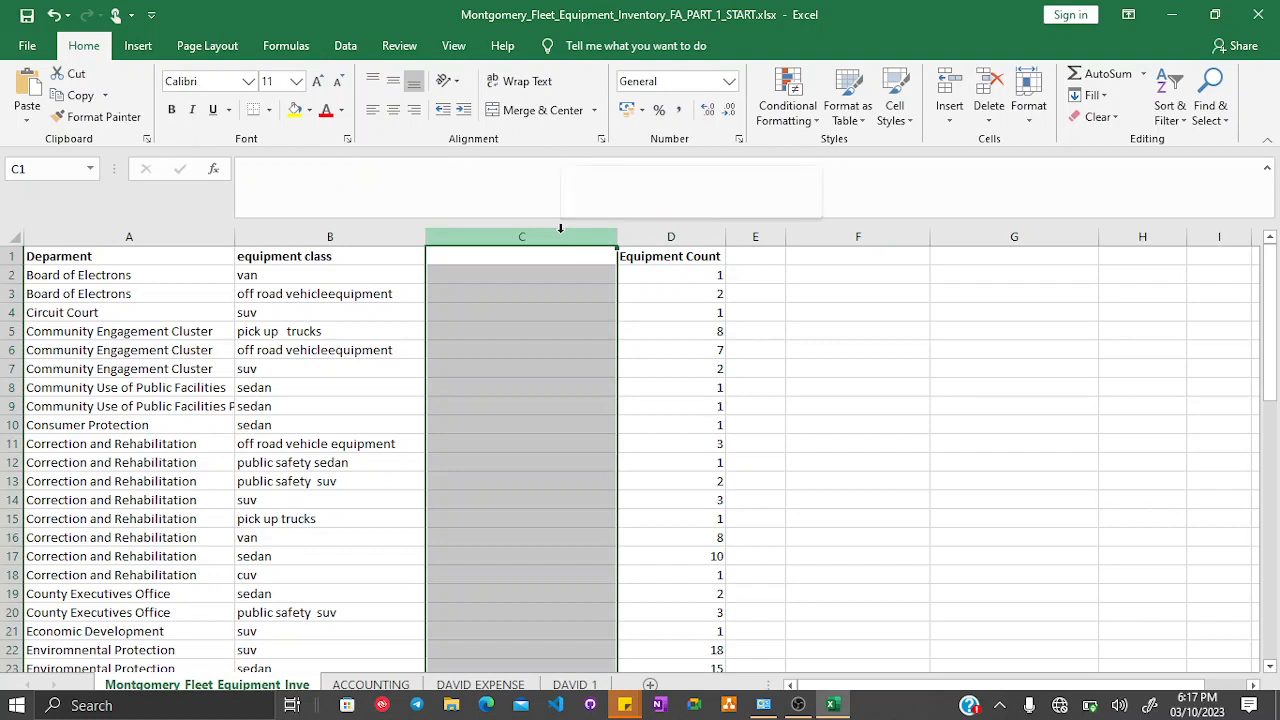
right_click(562, 234)
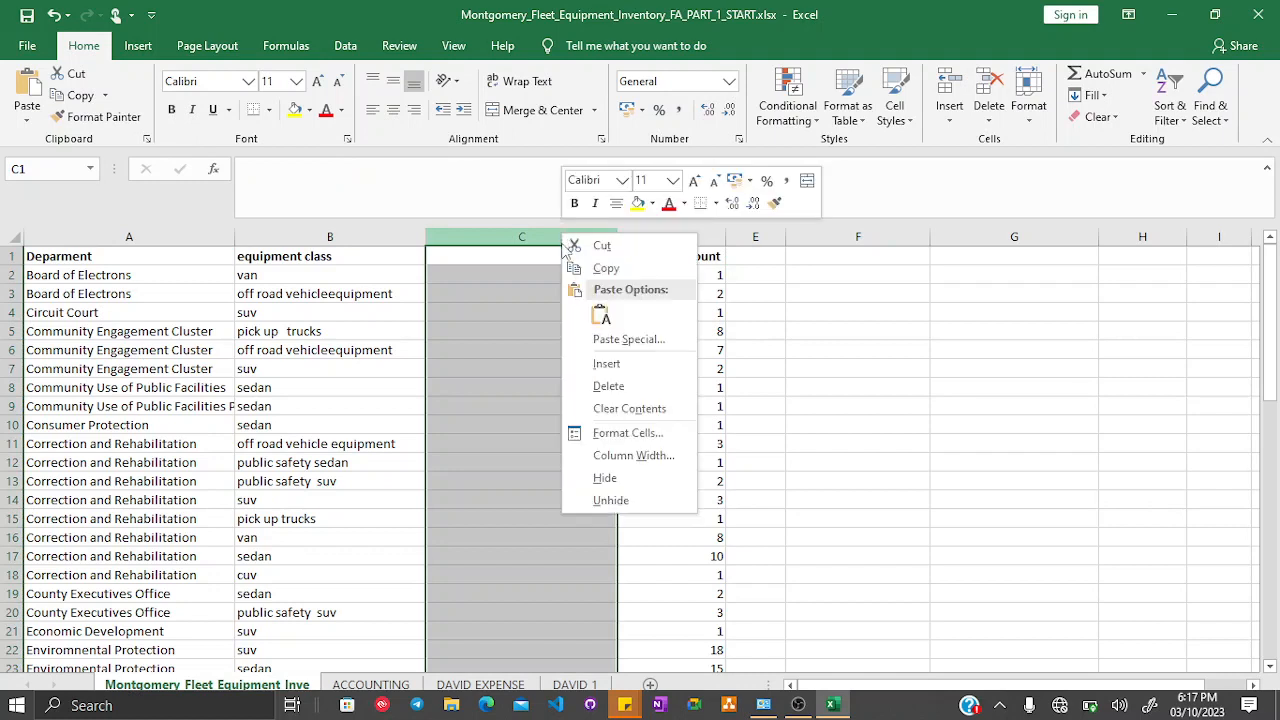
left_click(612, 386)
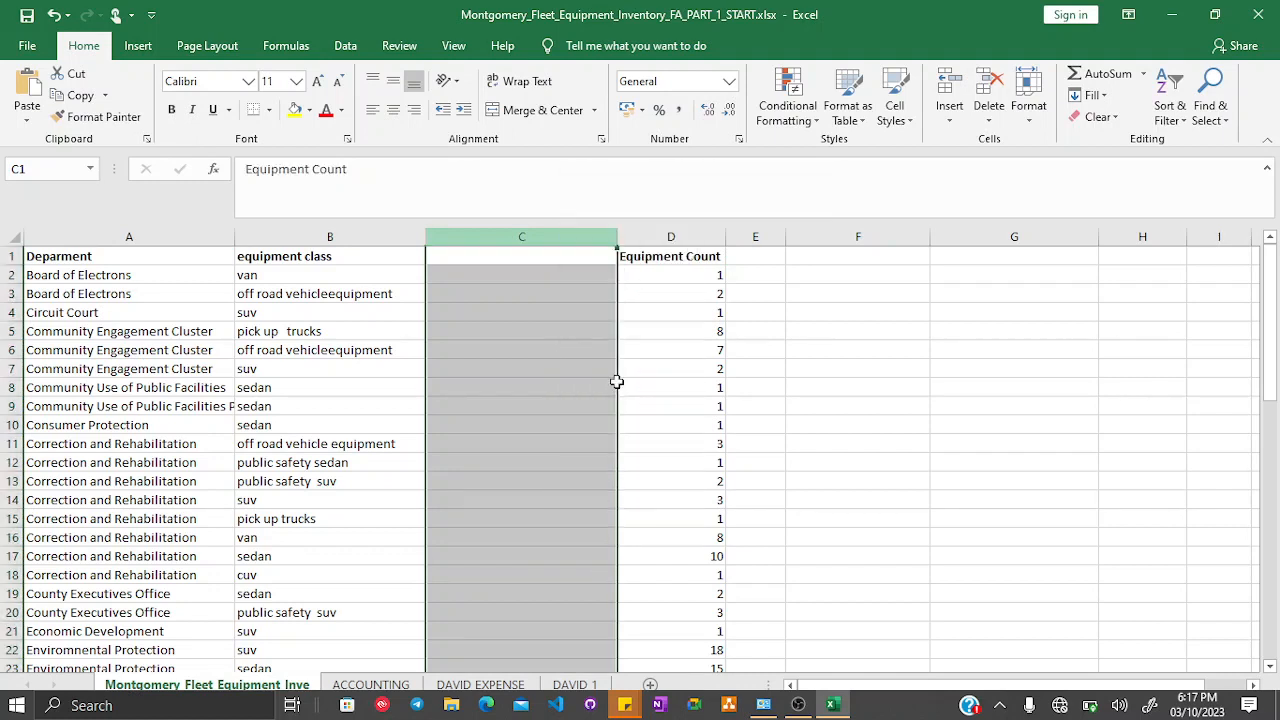
- Autofit column A's width to fit the full department names
double_click(234, 236)
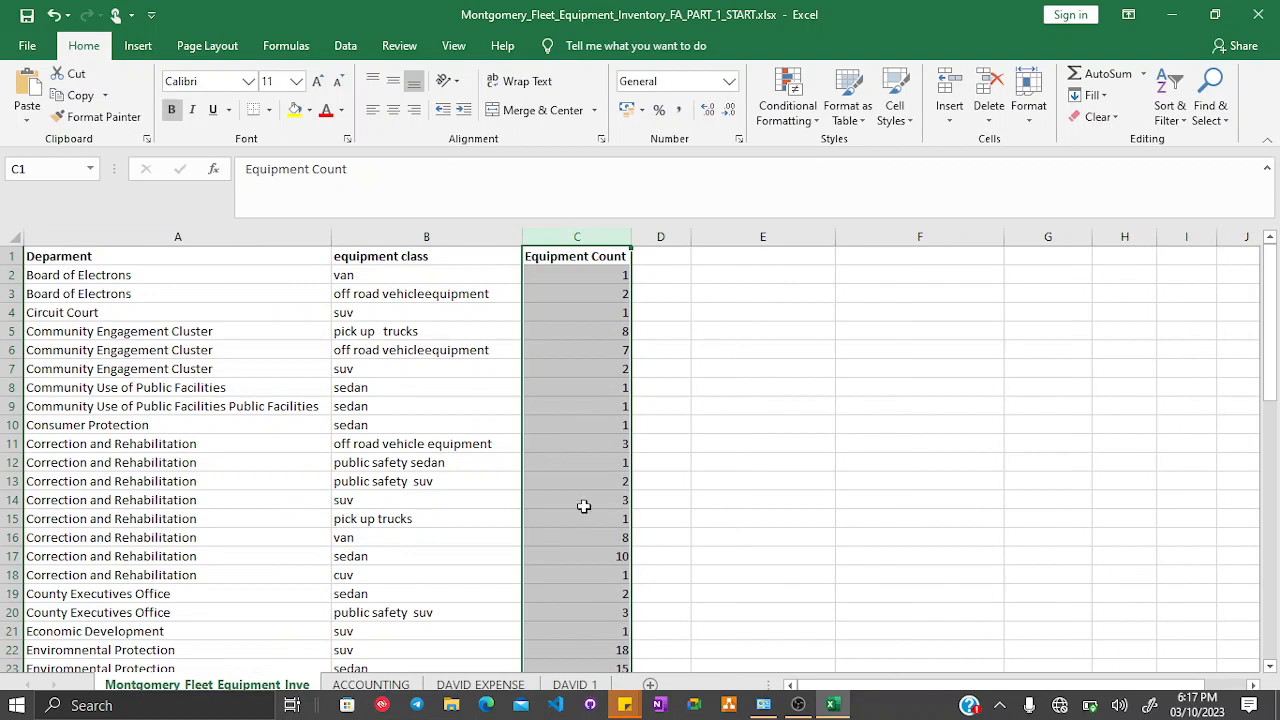
left_click(221, 418)
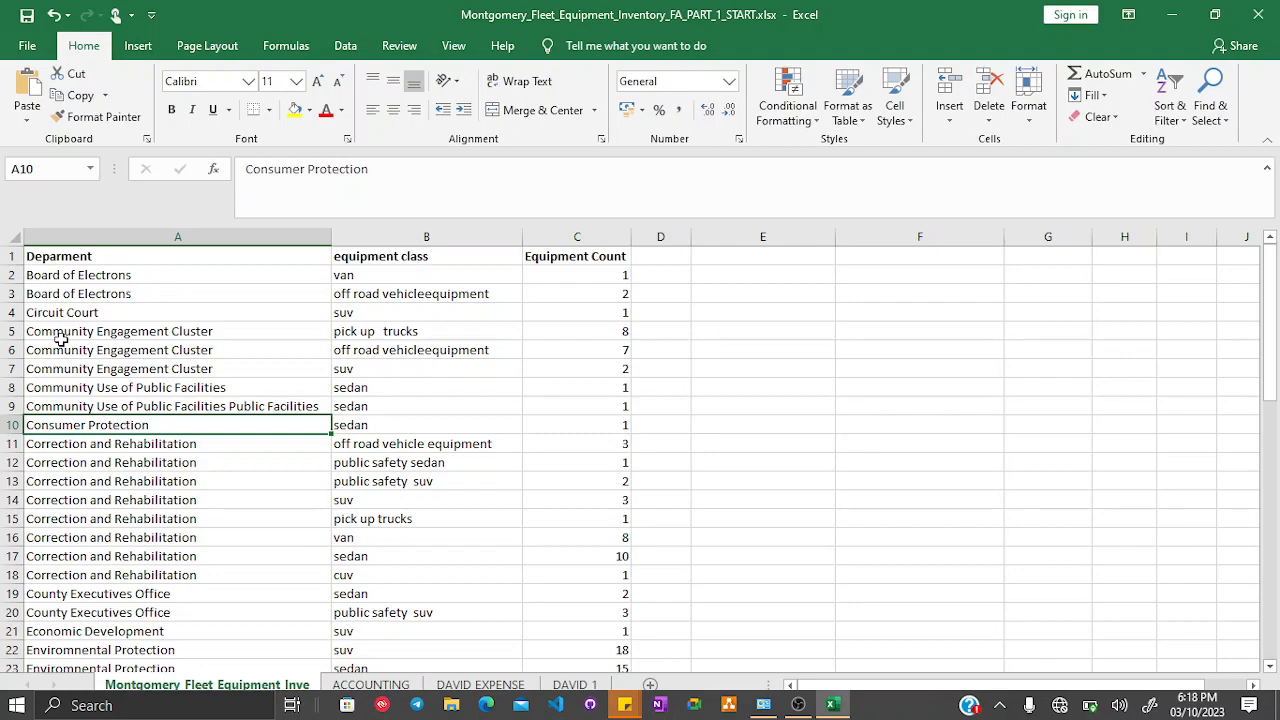
- Scroll through the fleet sheet to review the recombined department names and equipment data
scroll(196, 510, "down", 5)
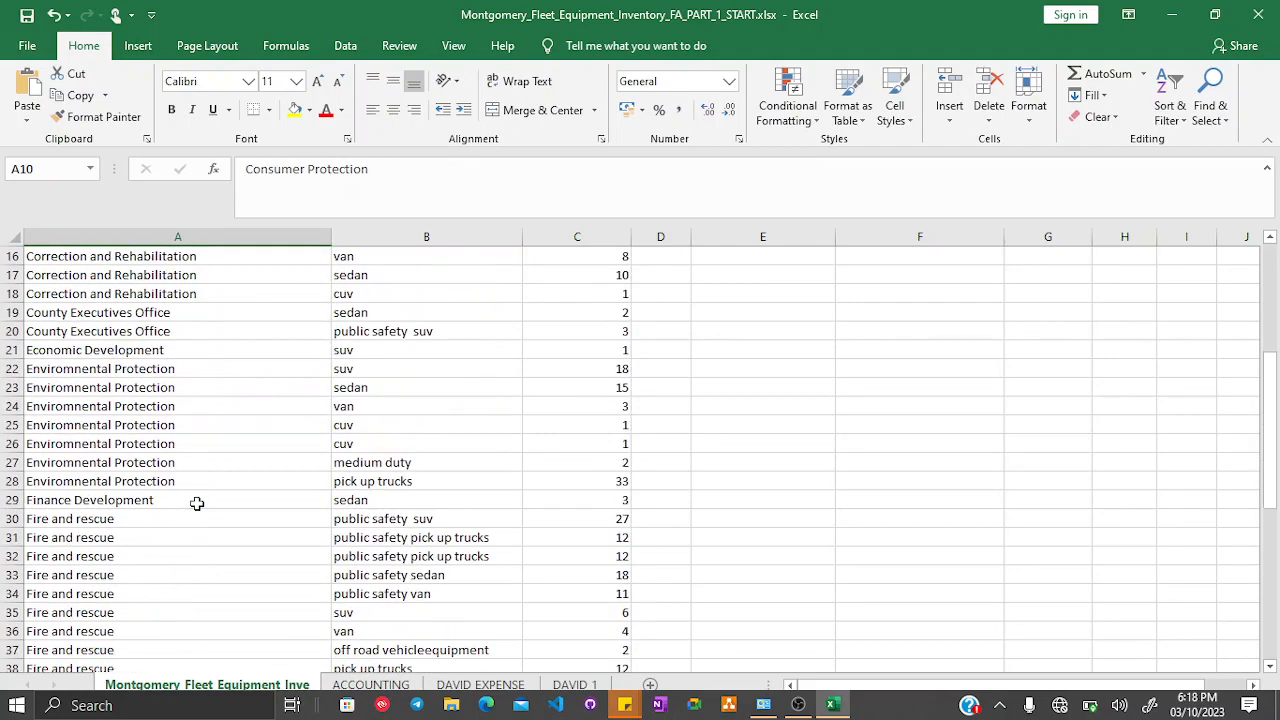
scroll(196, 503, "up", 4)
scroll(196, 503, "down", 5)
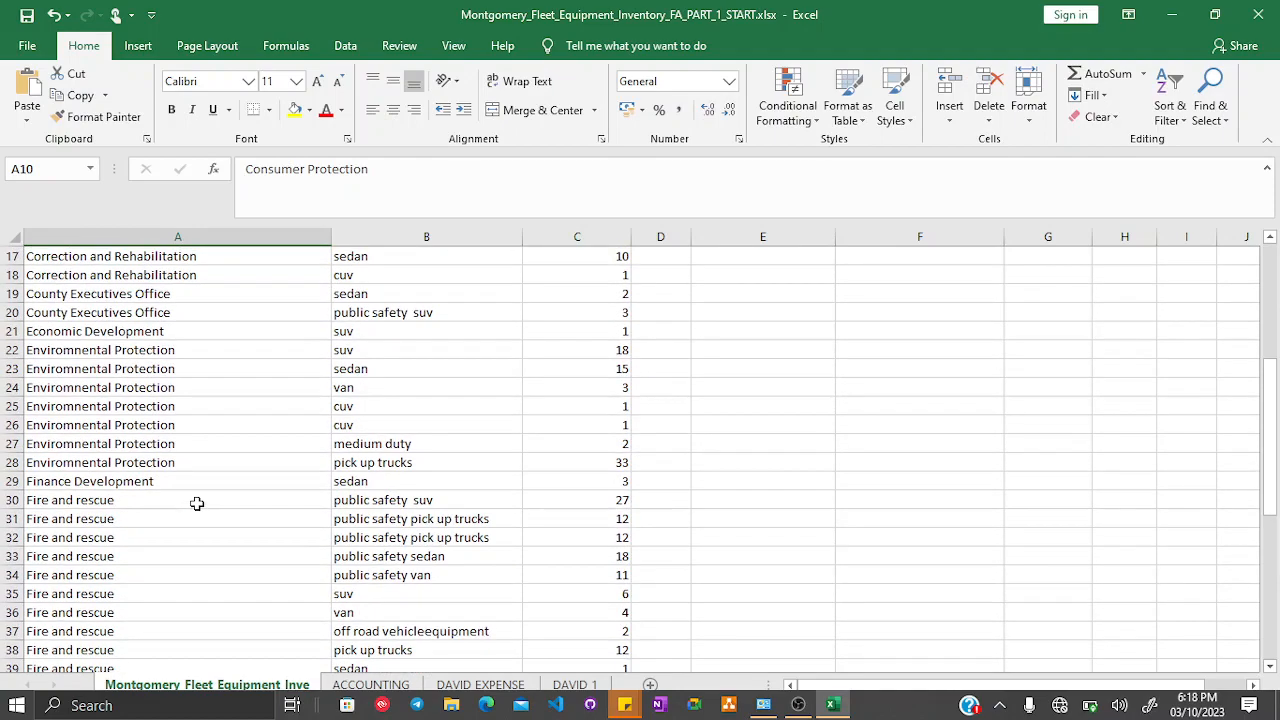
scroll(196, 503, "down", 6)
scroll(197, 492, "down", 1)
scroll(197, 492, "up", 13)
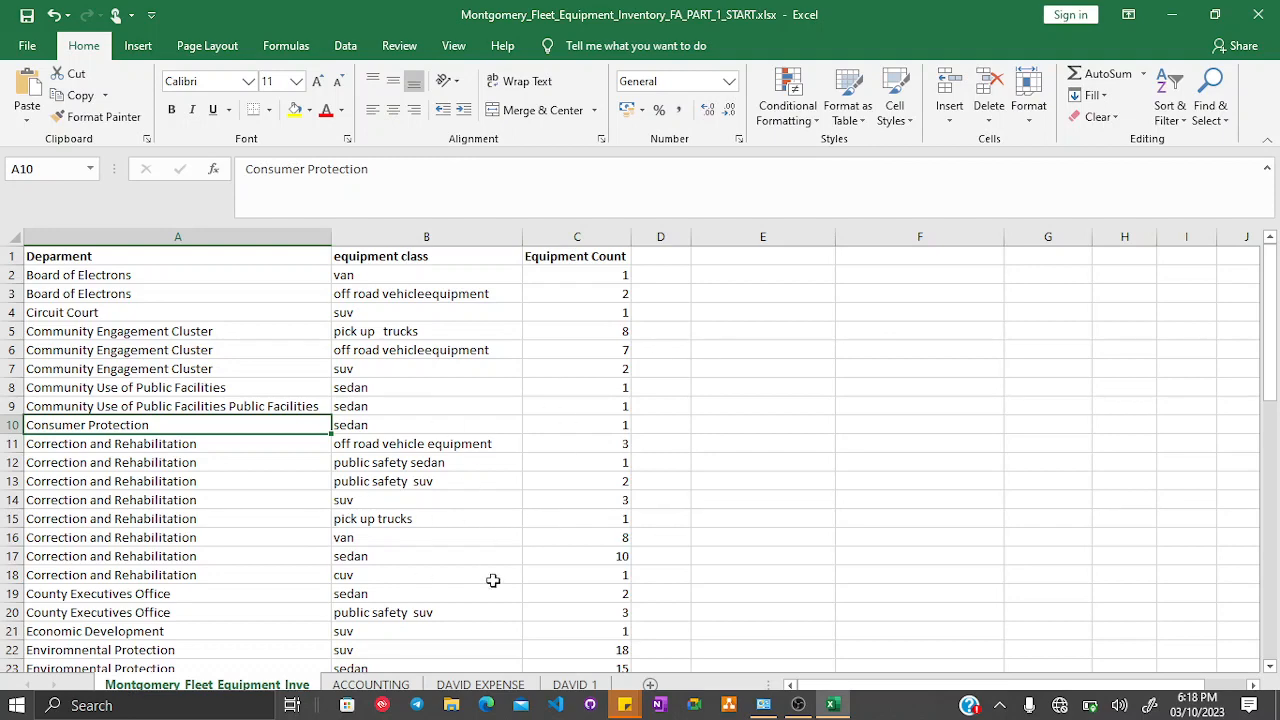
scroll(491, 580, "down", 1)
scroll(491, 580, "up", 1)
- On the DAVID 1 sheet, apply the fill colour to the FLASH FILL TO COMBINE NAMES topic cell A21
left_click(574, 684)
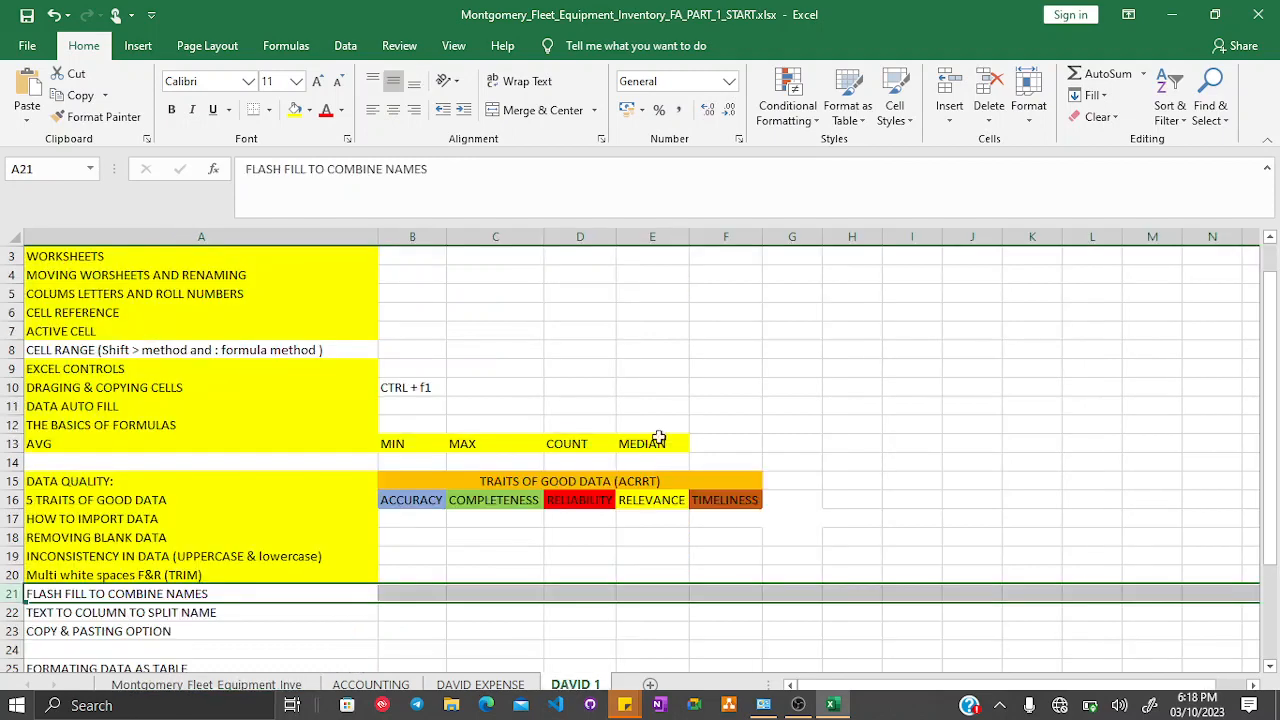
left_click(100, 592)
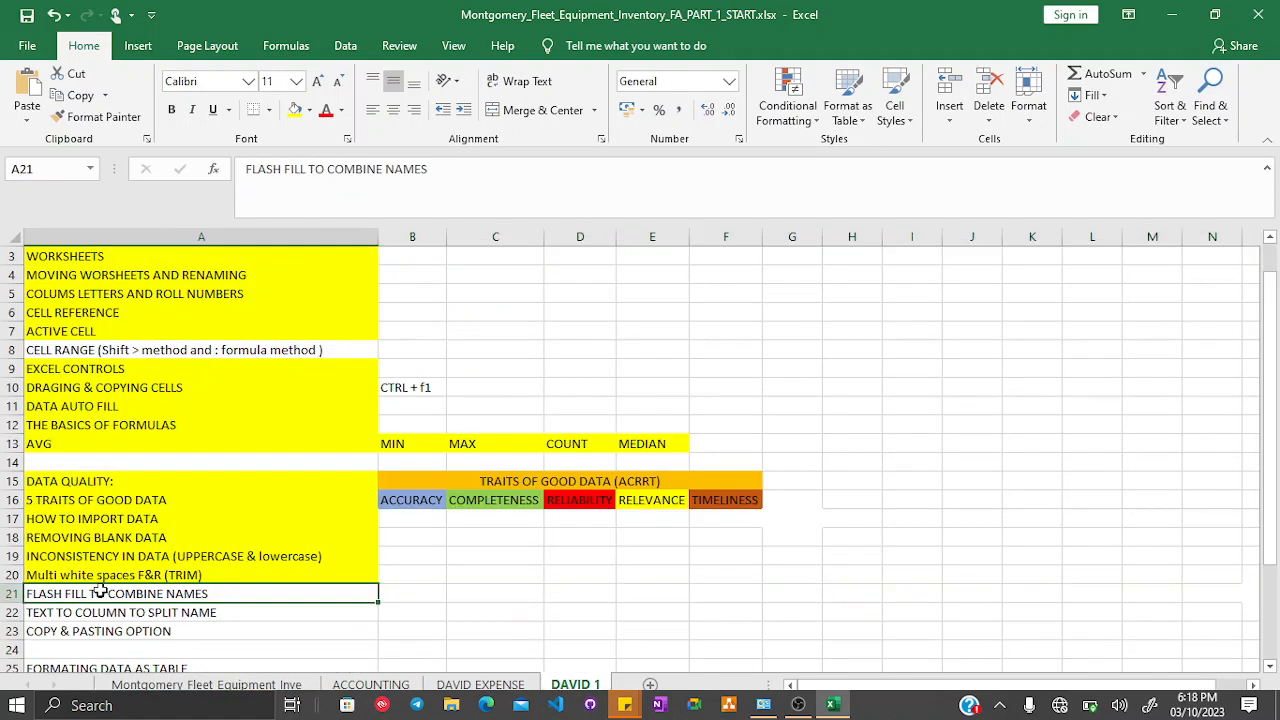
left_click(295, 110)
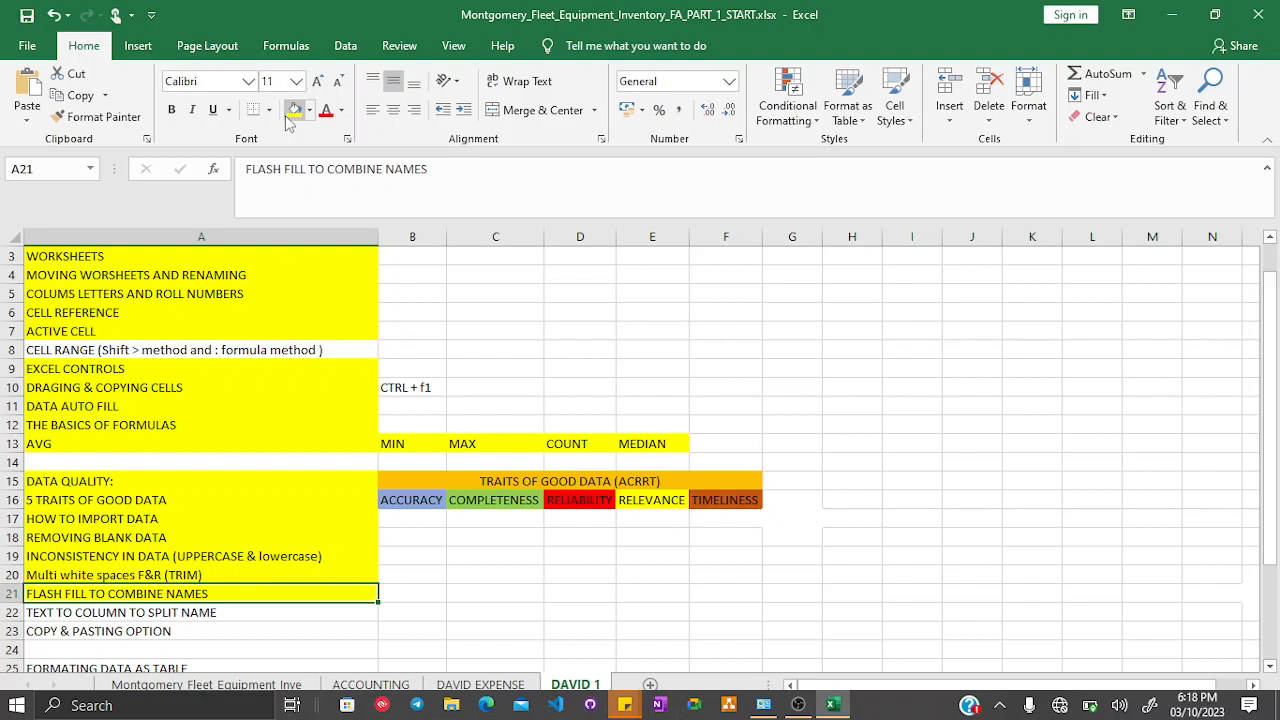
left_click(86, 618)
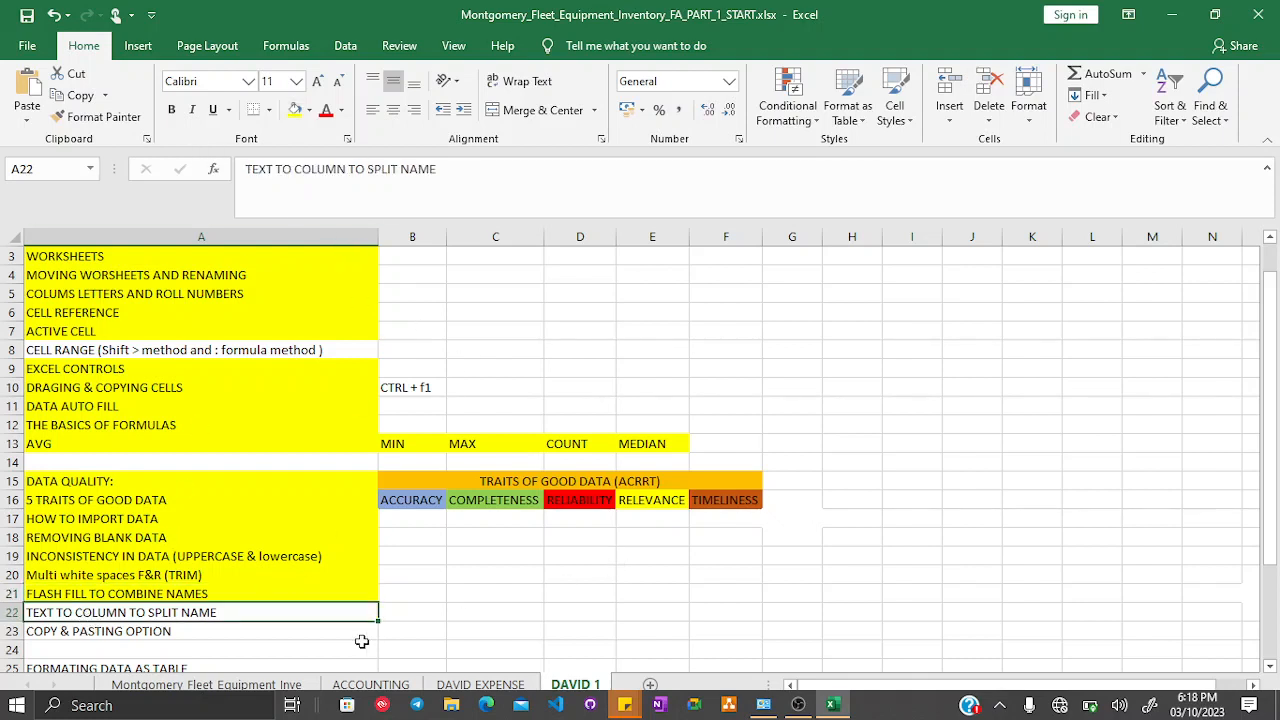
- Return to the fleet sheet and inspect its columns and the empty cells beside the table
left_click(207, 684)
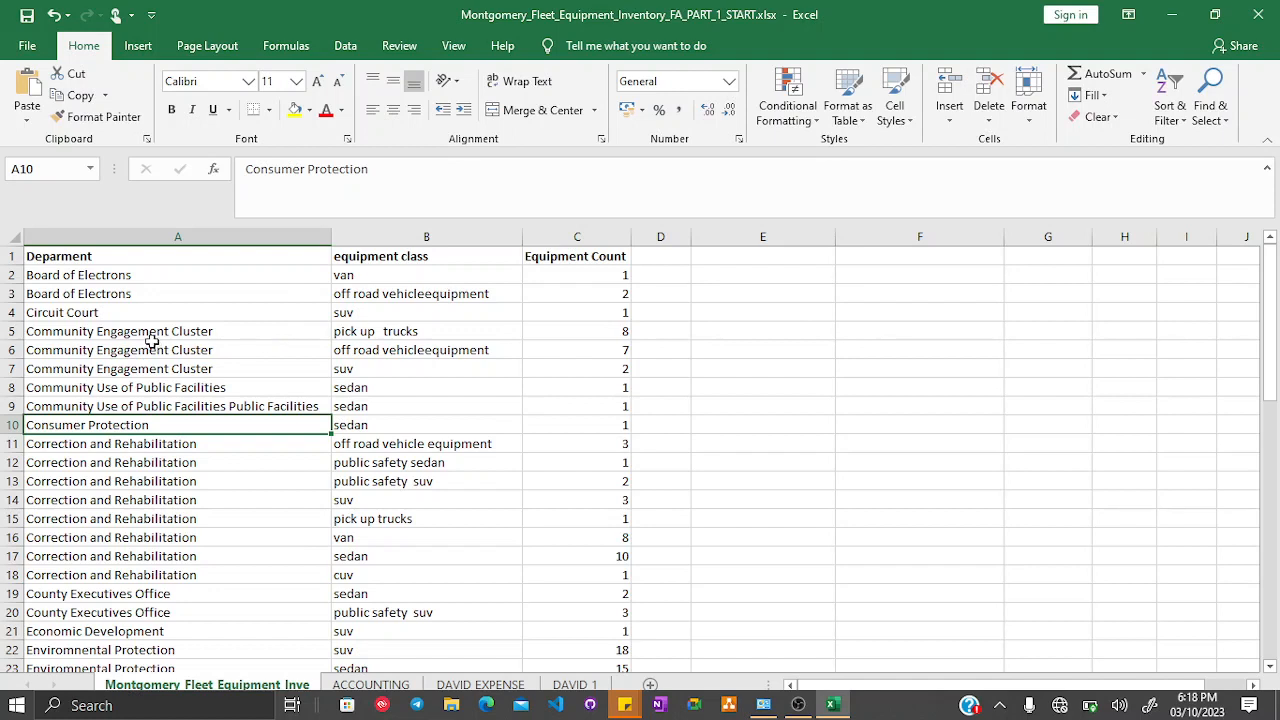
left_click(425, 236)
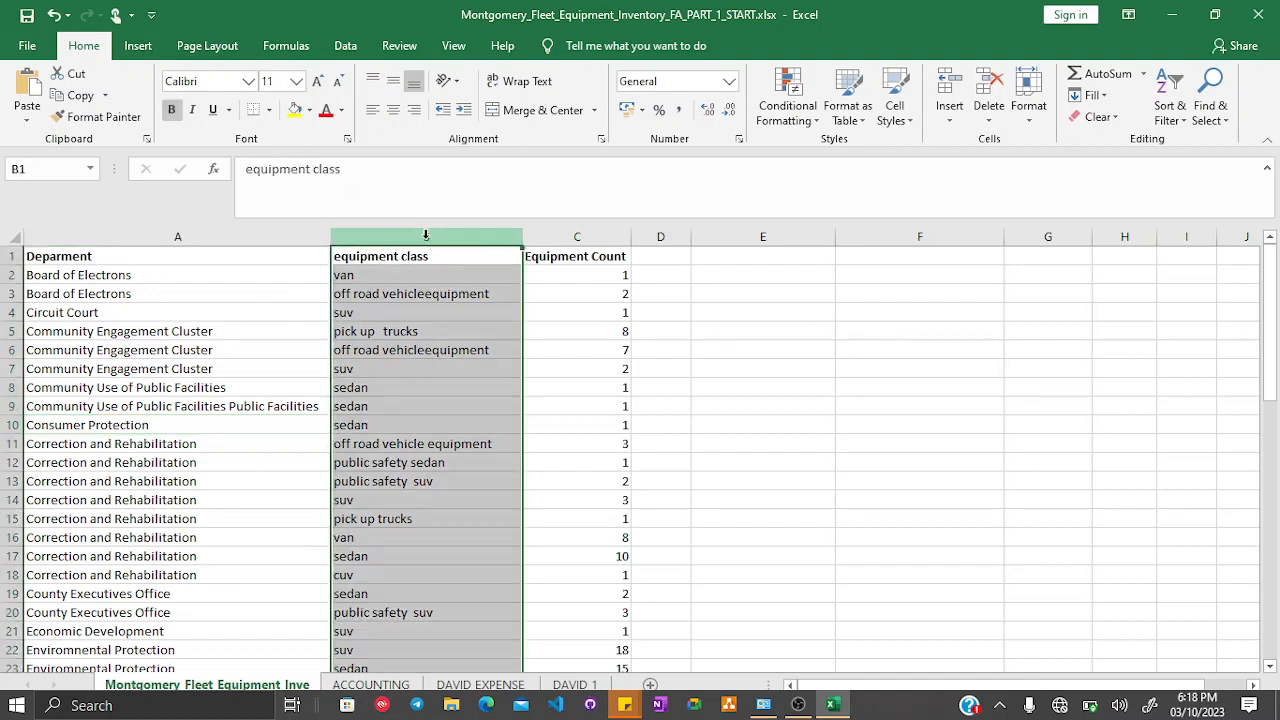
left_click(268, 330)
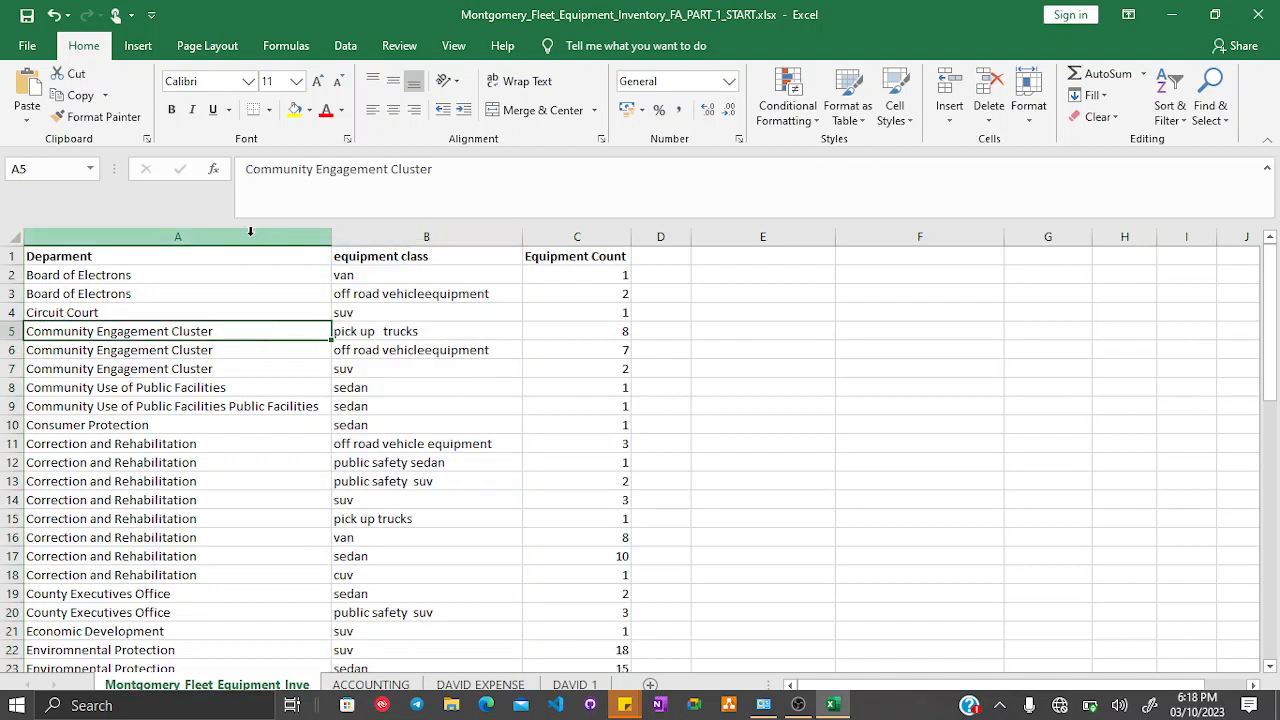
left_click(250, 236)
left_click(390, 236)
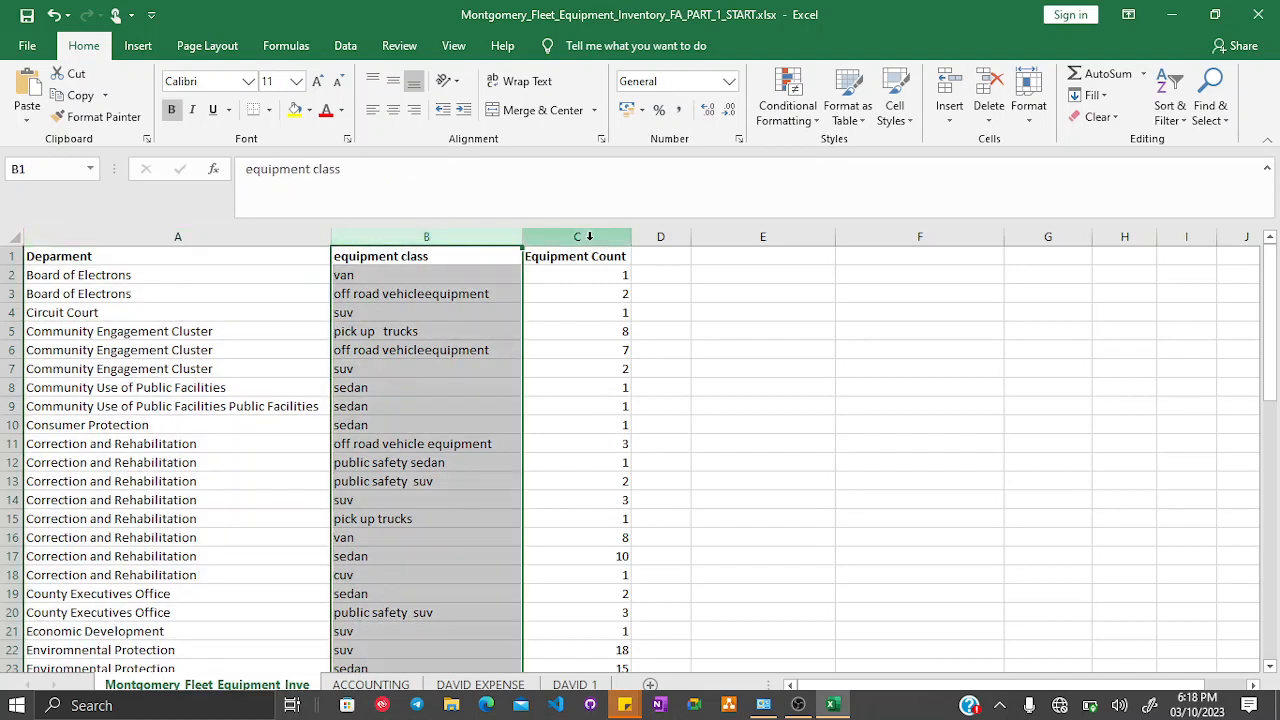
left_click(589, 236)
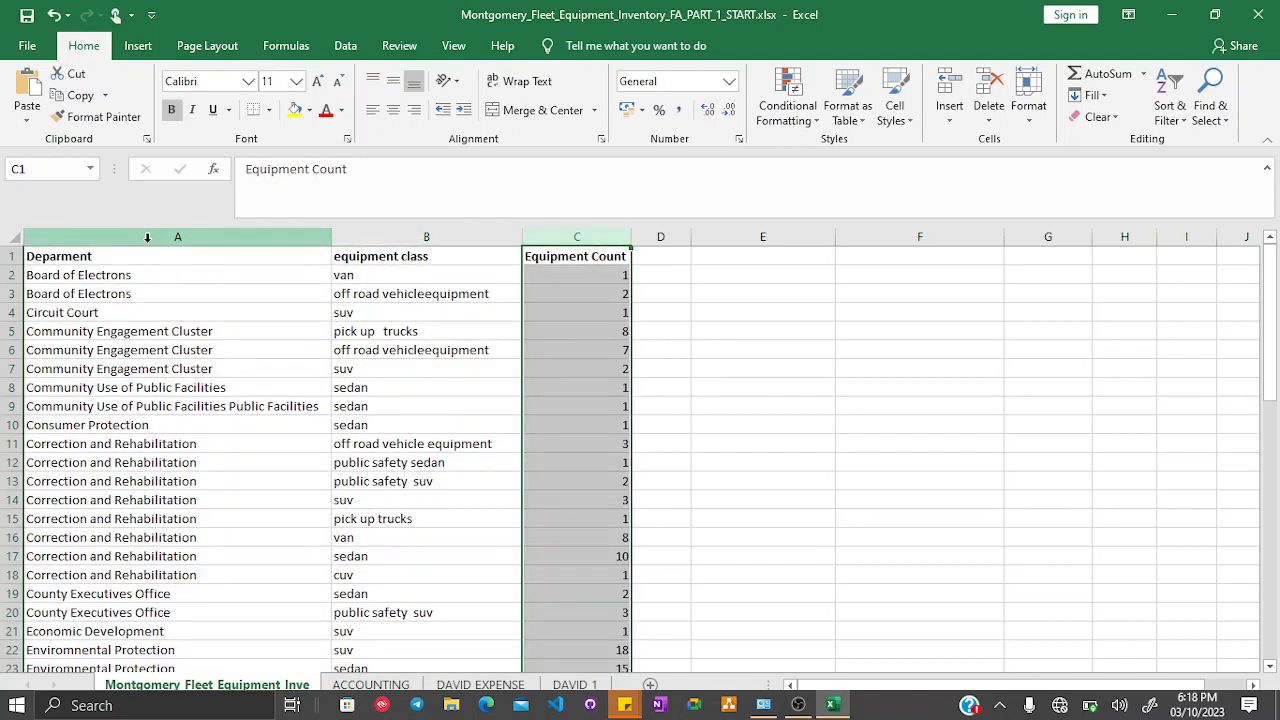
left_click(54, 280)
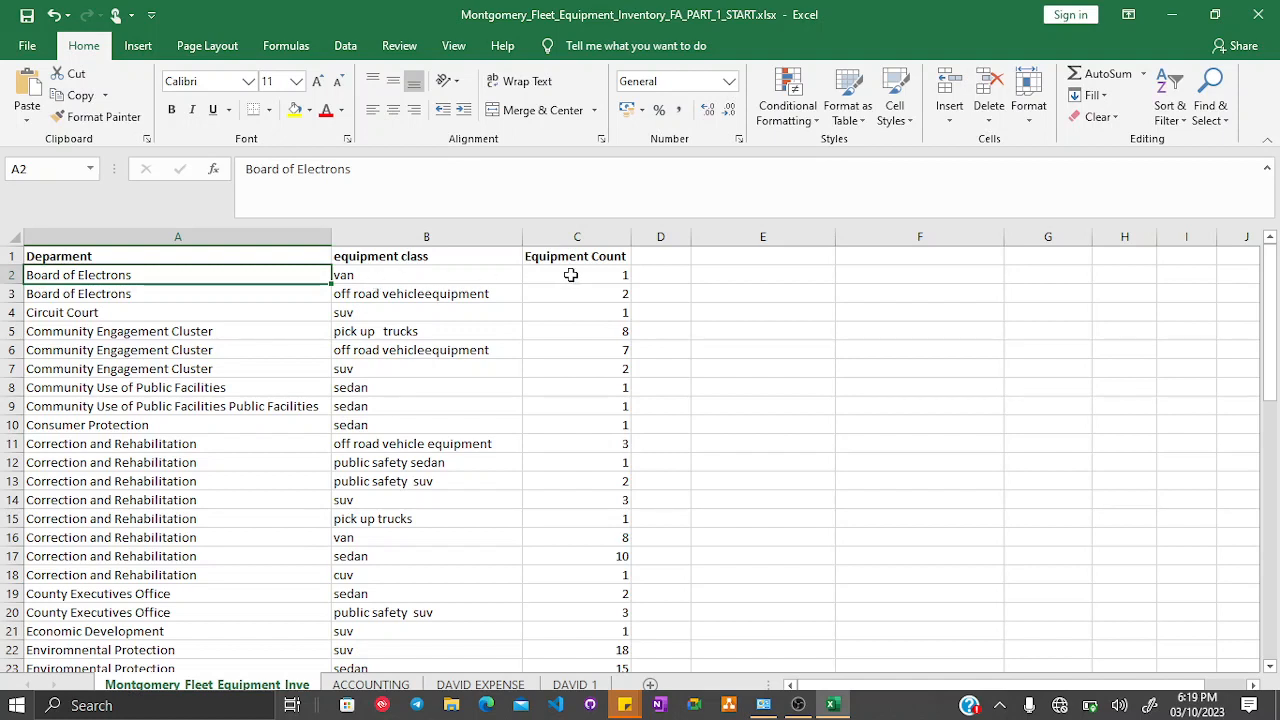
left_click(781, 273)
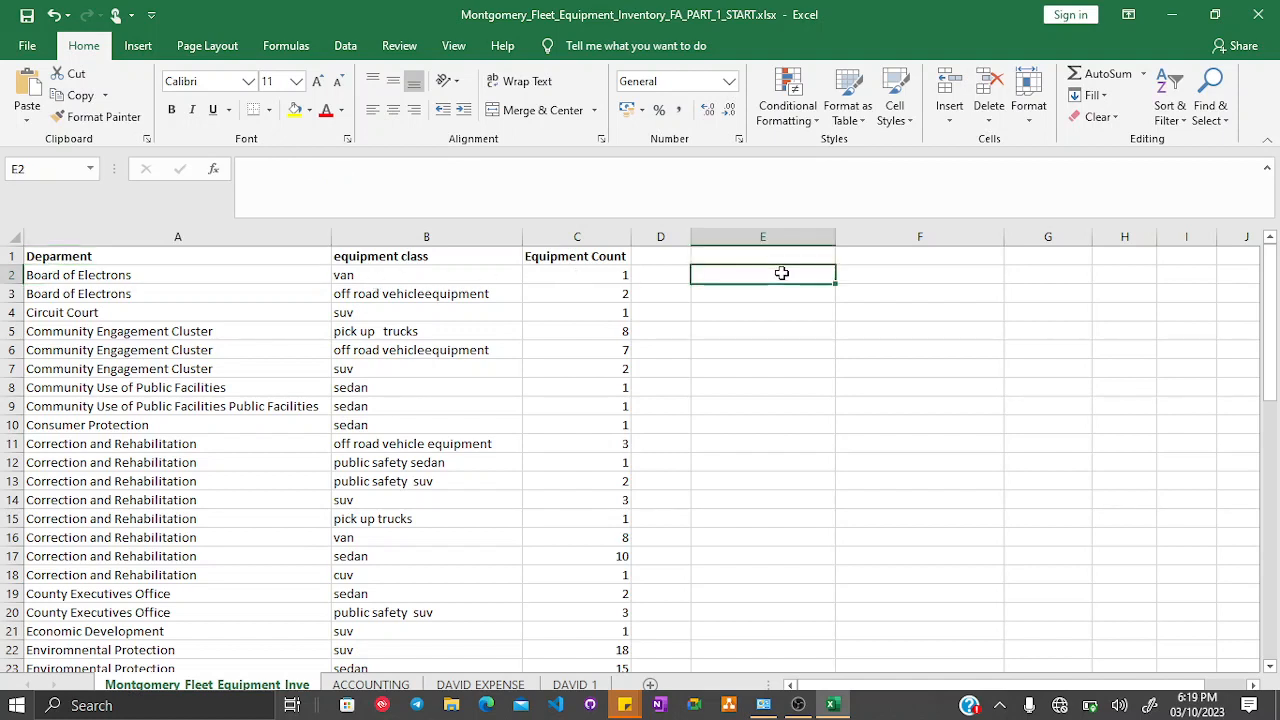
left_click(943, 275)
left_click(1040, 275)
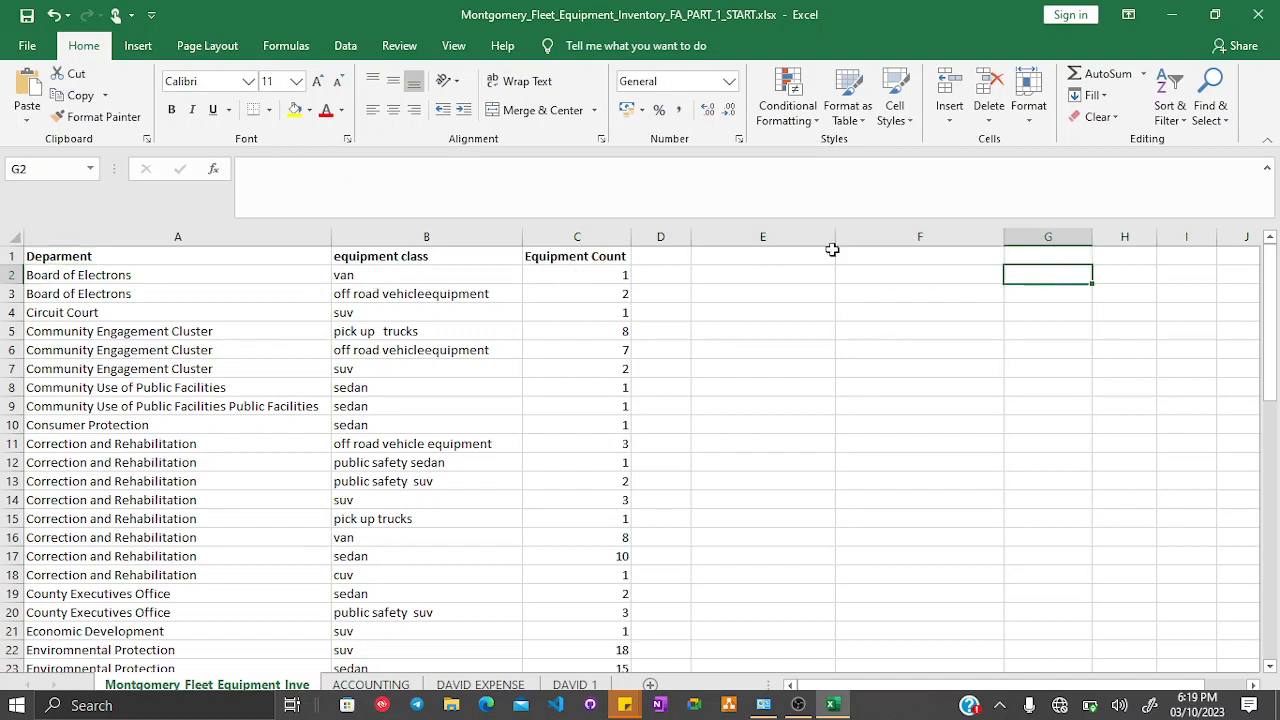
left_click(68, 274)
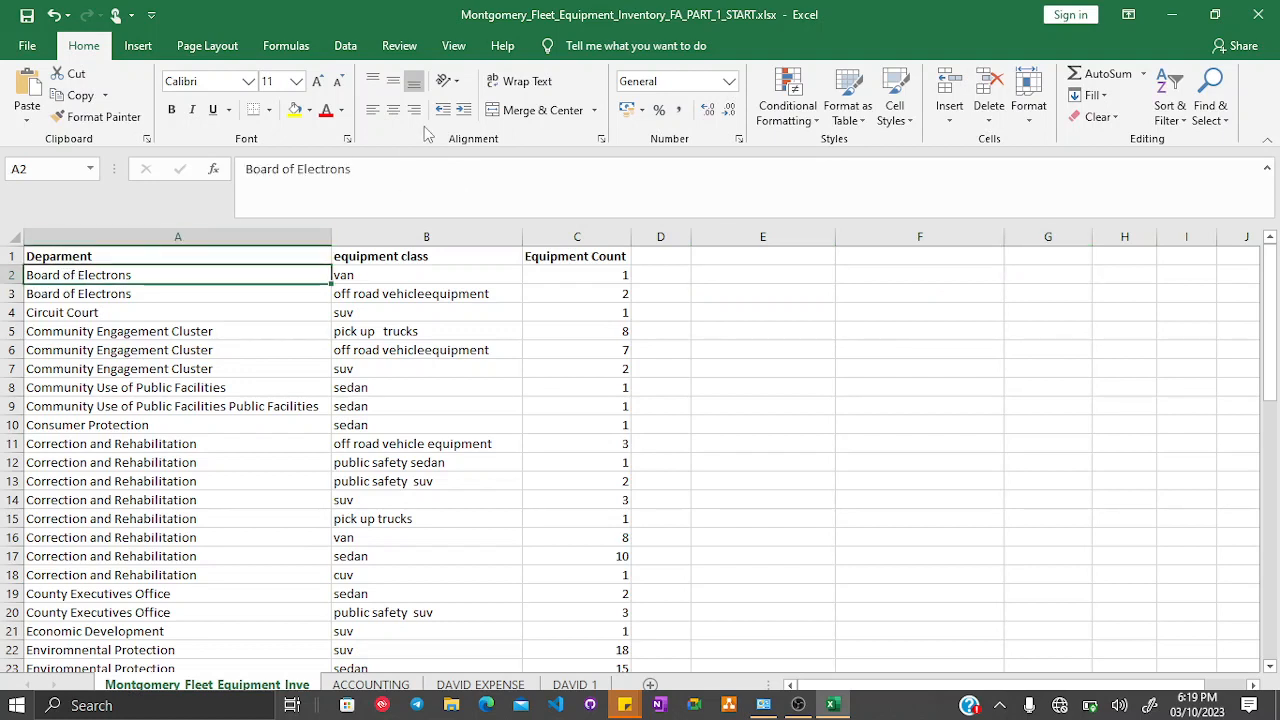
- Start Text to Columns on cell A2, choosing Delimited with the Space delimiter
left_click(350, 48)
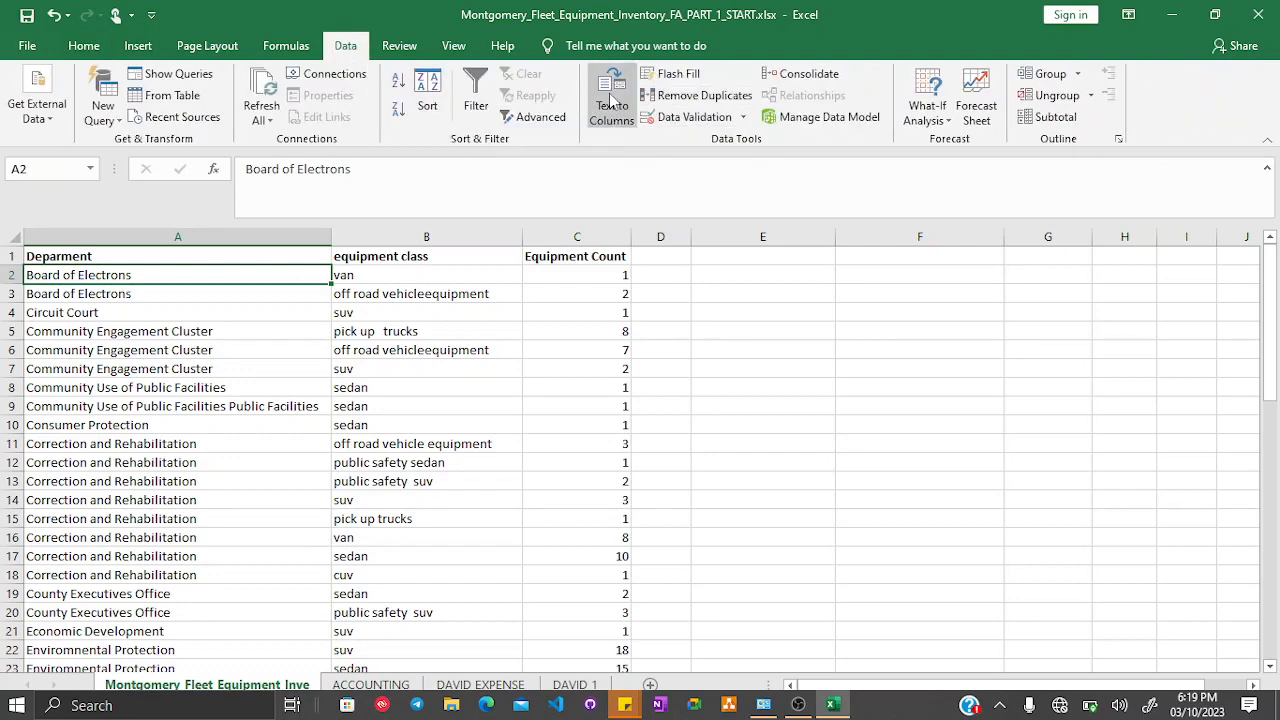
left_click(612, 101)
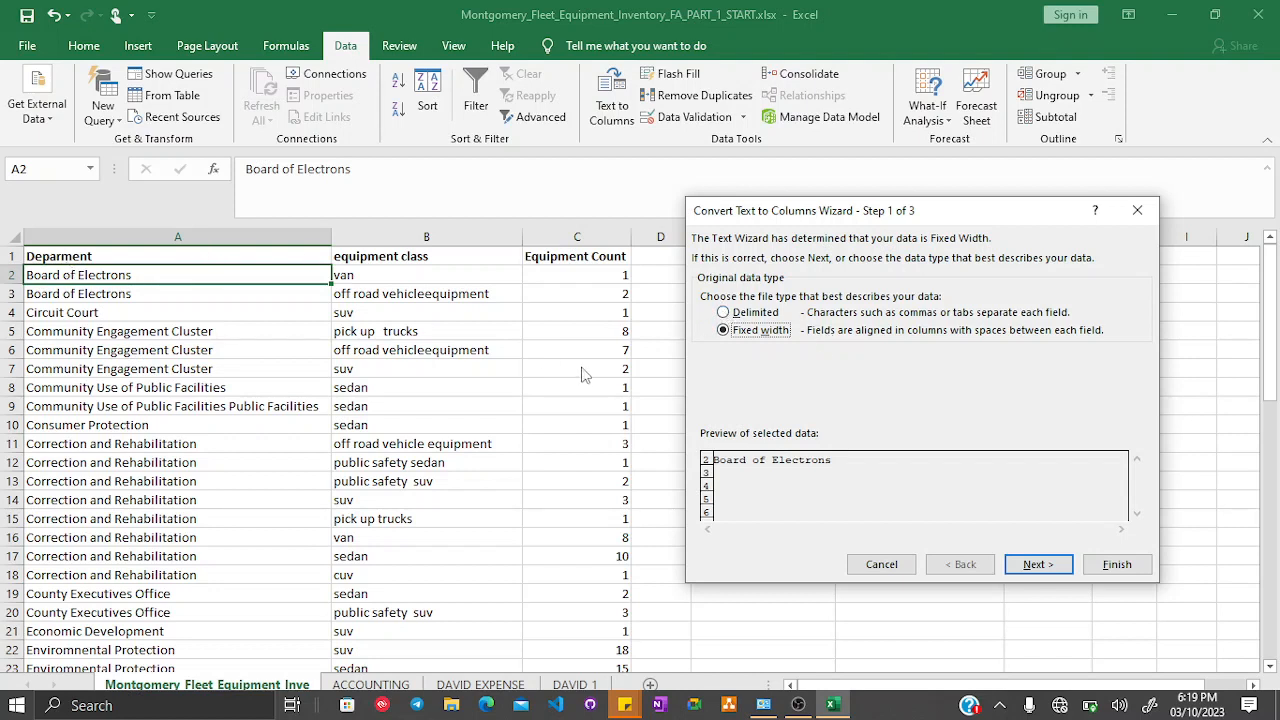
left_click(725, 313)
left_click(1037, 564)
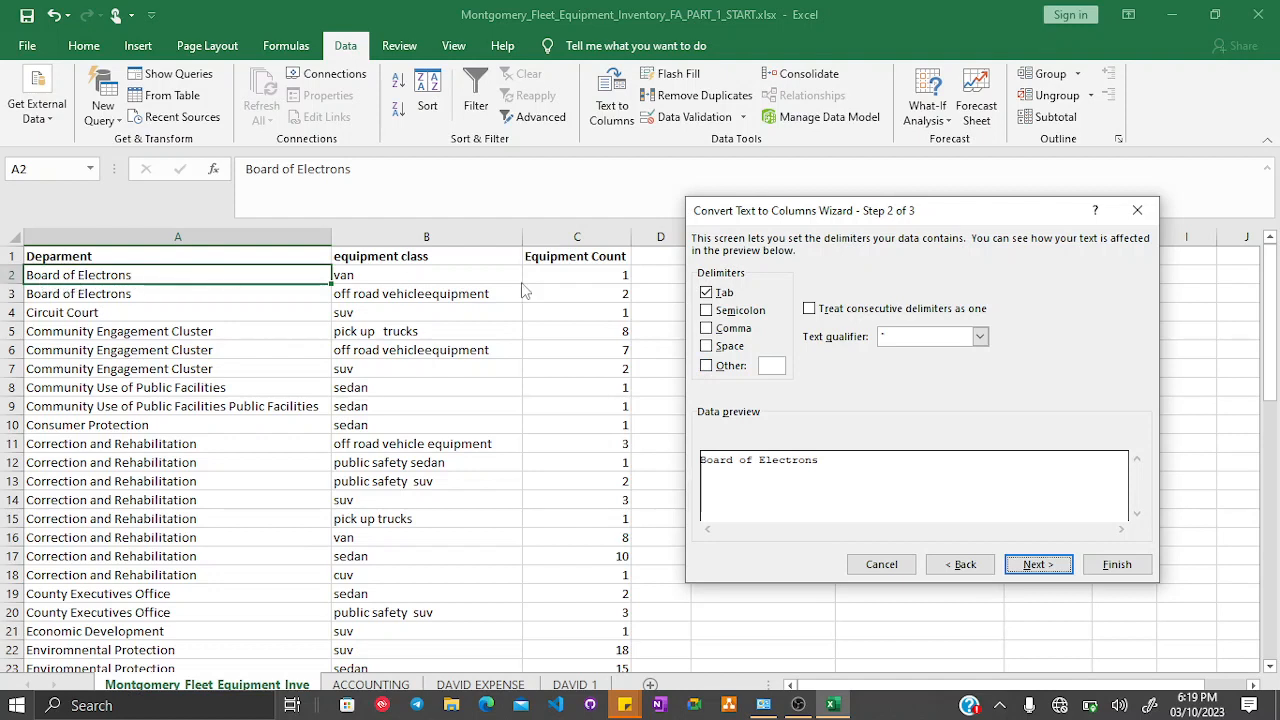
left_click(718, 346)
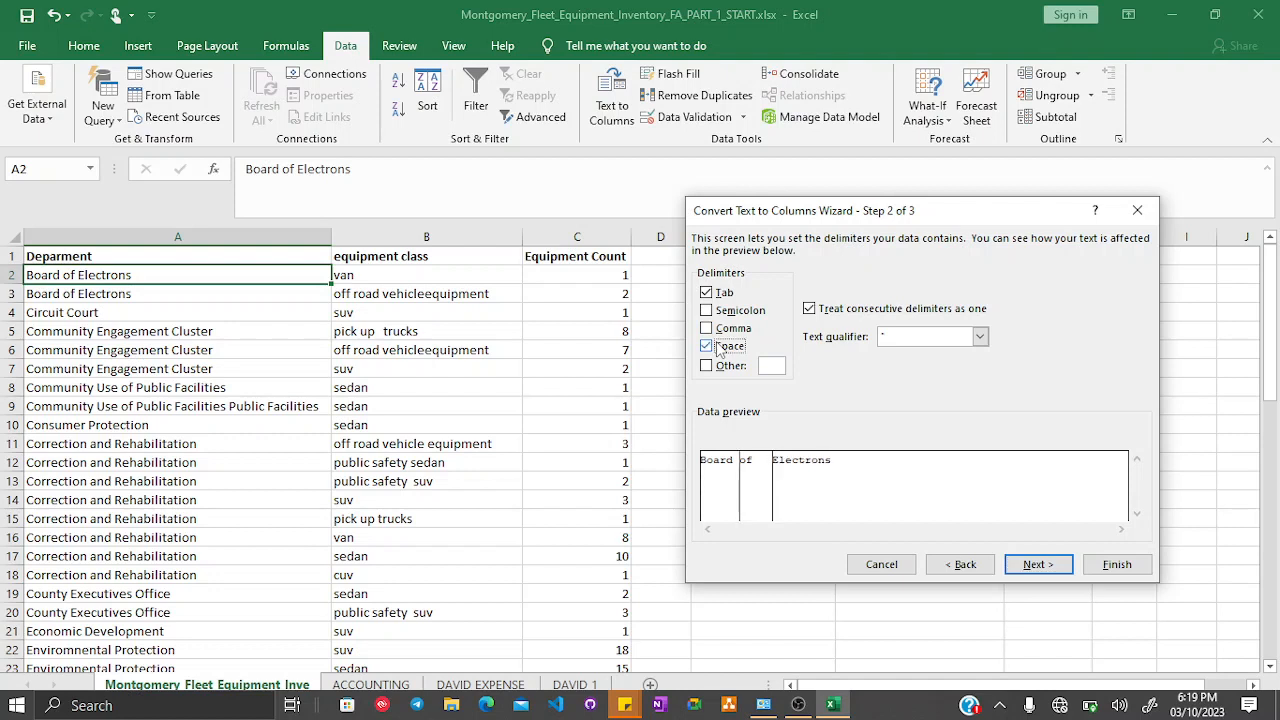
left_click(708, 294)
left_click(1033, 568)
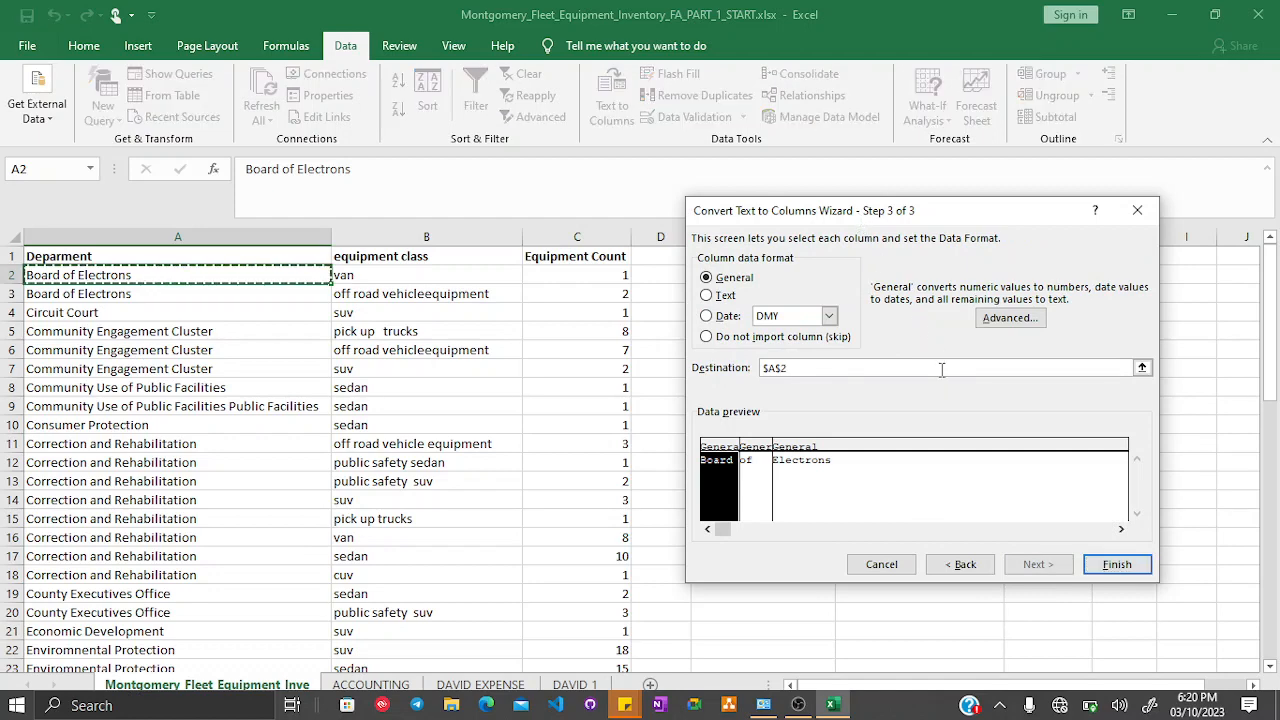
- Set the split destination to $E$2 and finish splitting the department name into words
left_click_drag(909, 217, 928, 361)
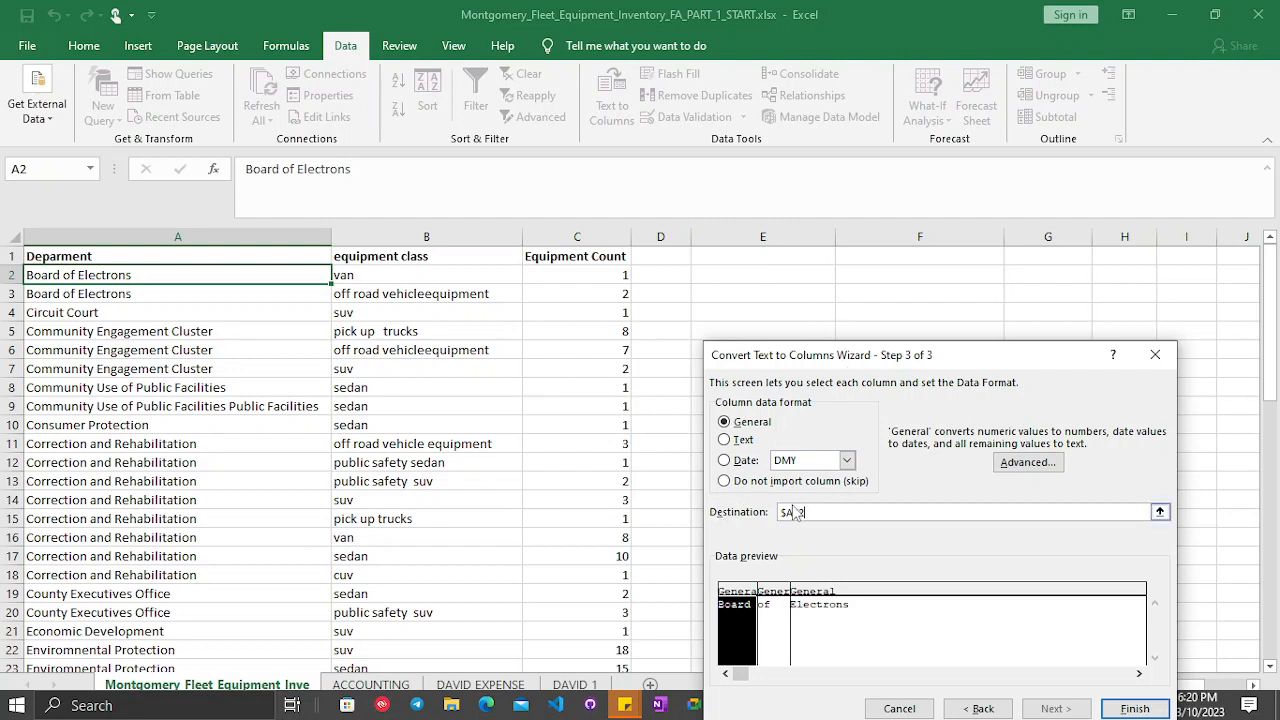
key("BackSpace")
left_click_drag(1008, 355, 999, 210)
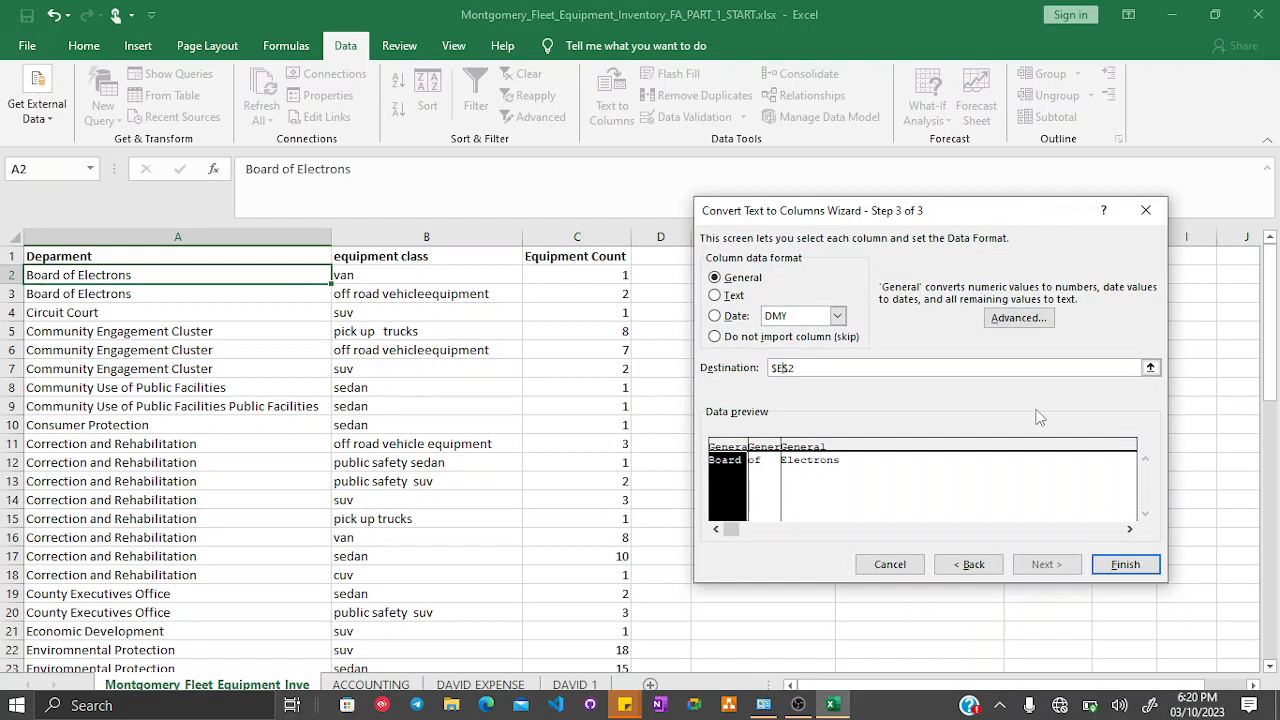
left_click(1126, 568)
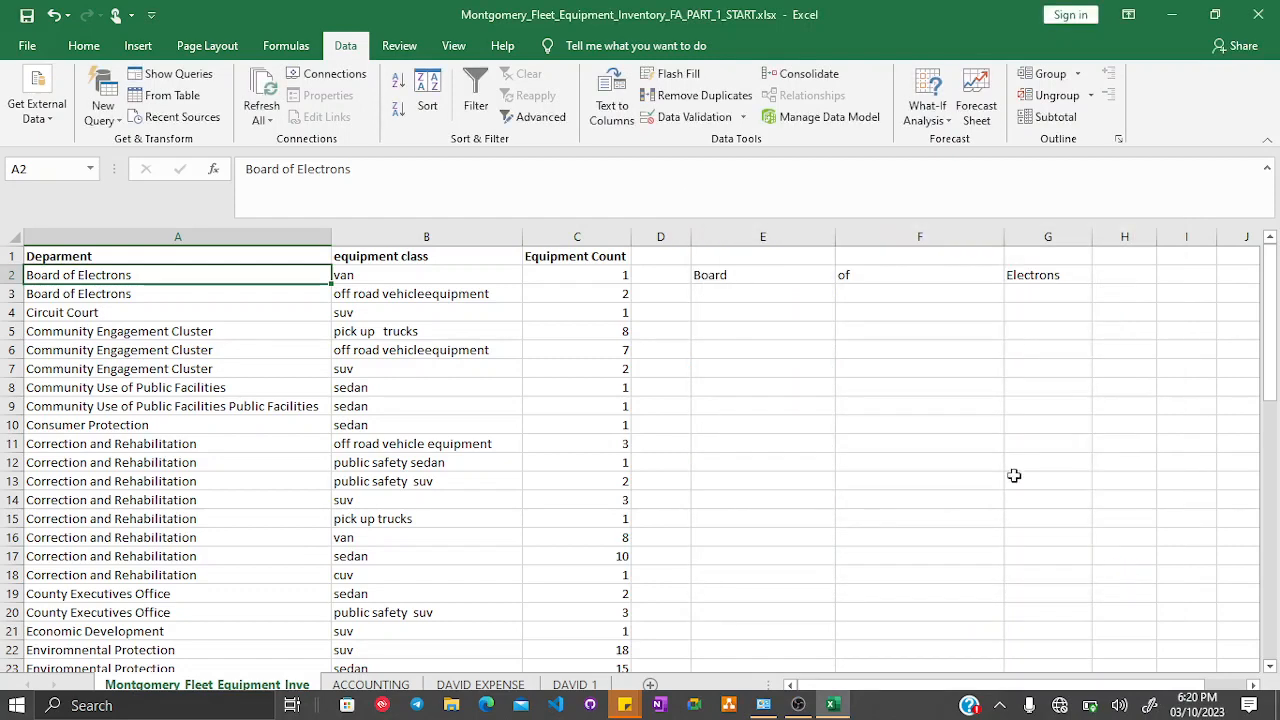
- Clear the split words from cells E2 to G2
left_click(752, 273)
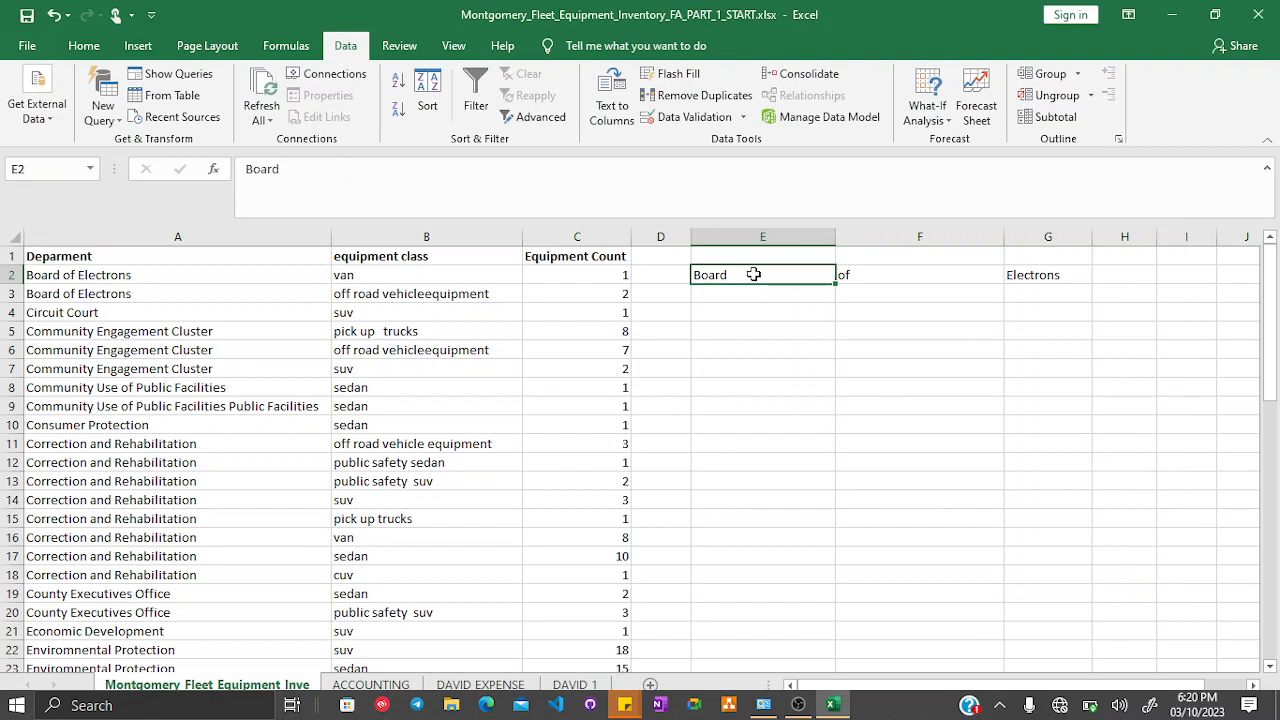
left_click(908, 266)
left_click(1014, 275)
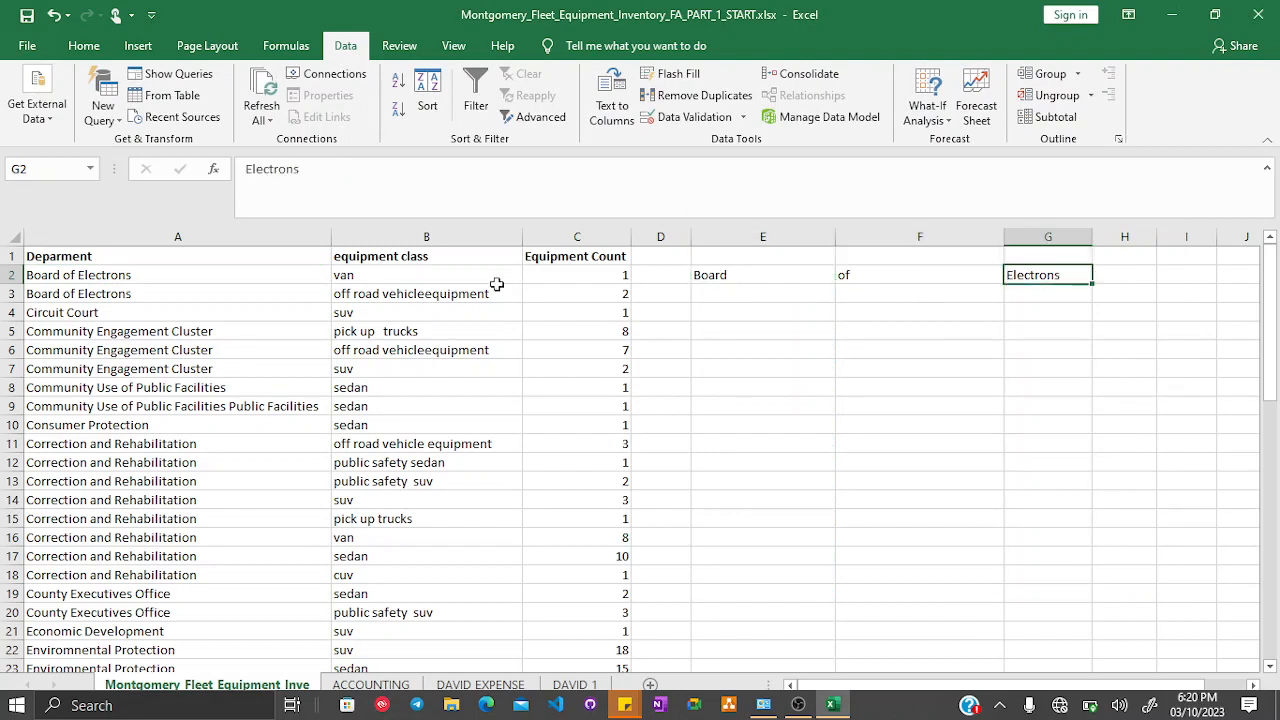
left_click_drag(766, 277, 1075, 281)
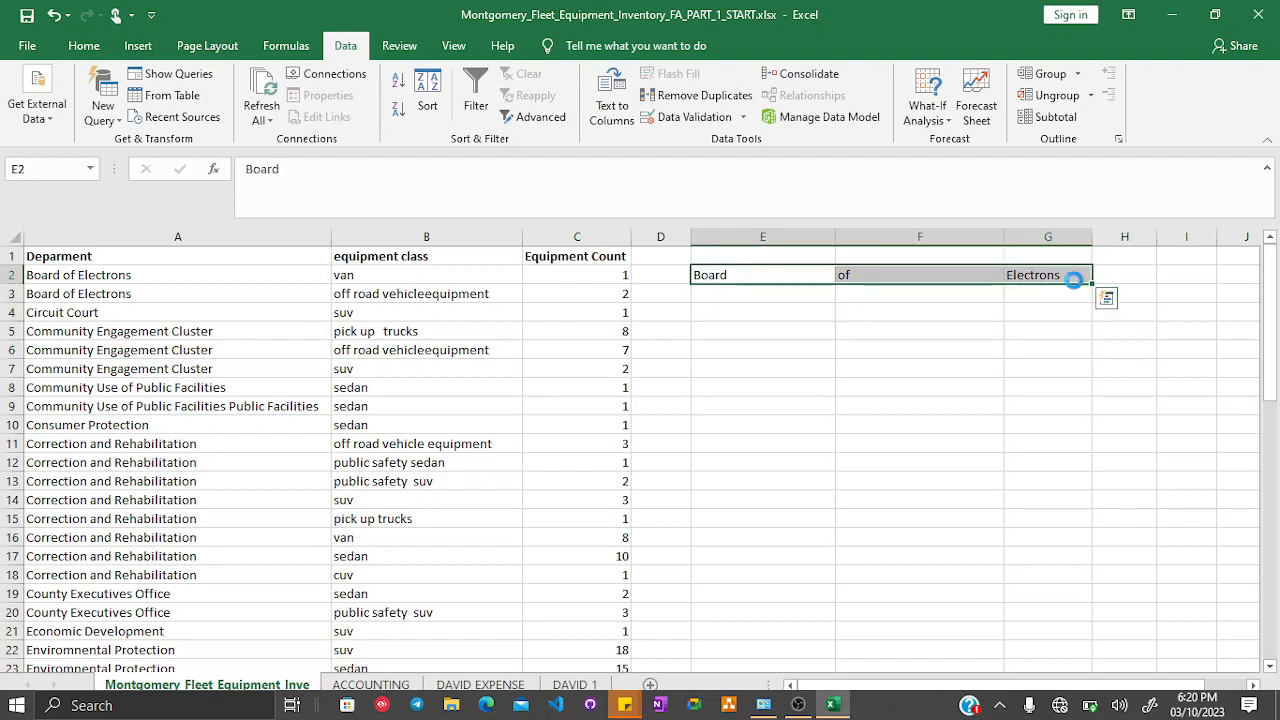
key("Delete")
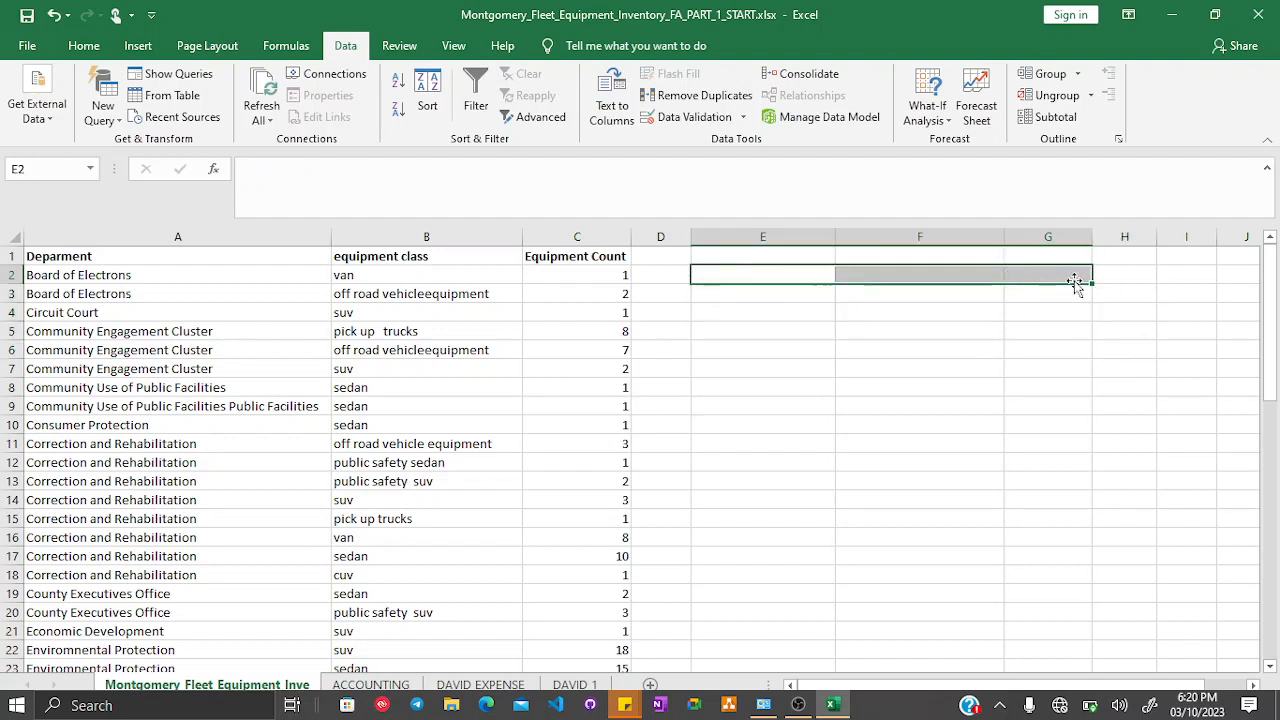
- Enter a person's full name in E2 and the same name reversed in E3 as sample data
left_click(751, 271)
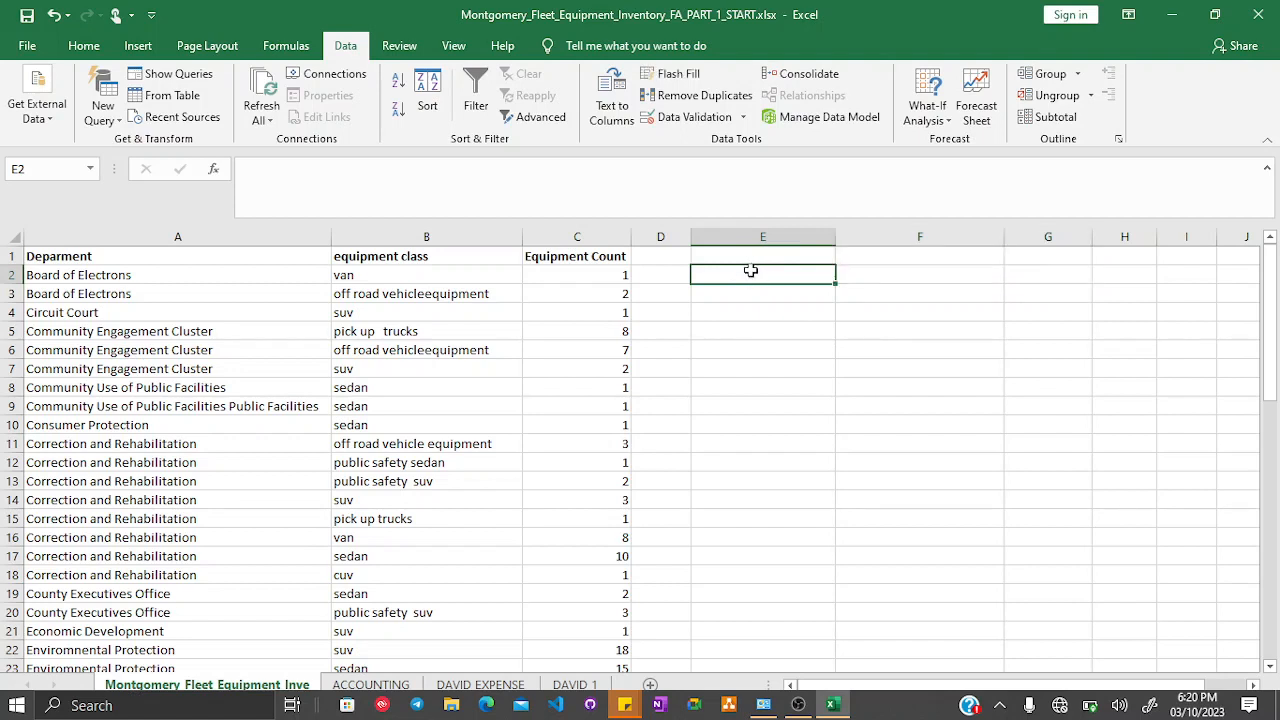
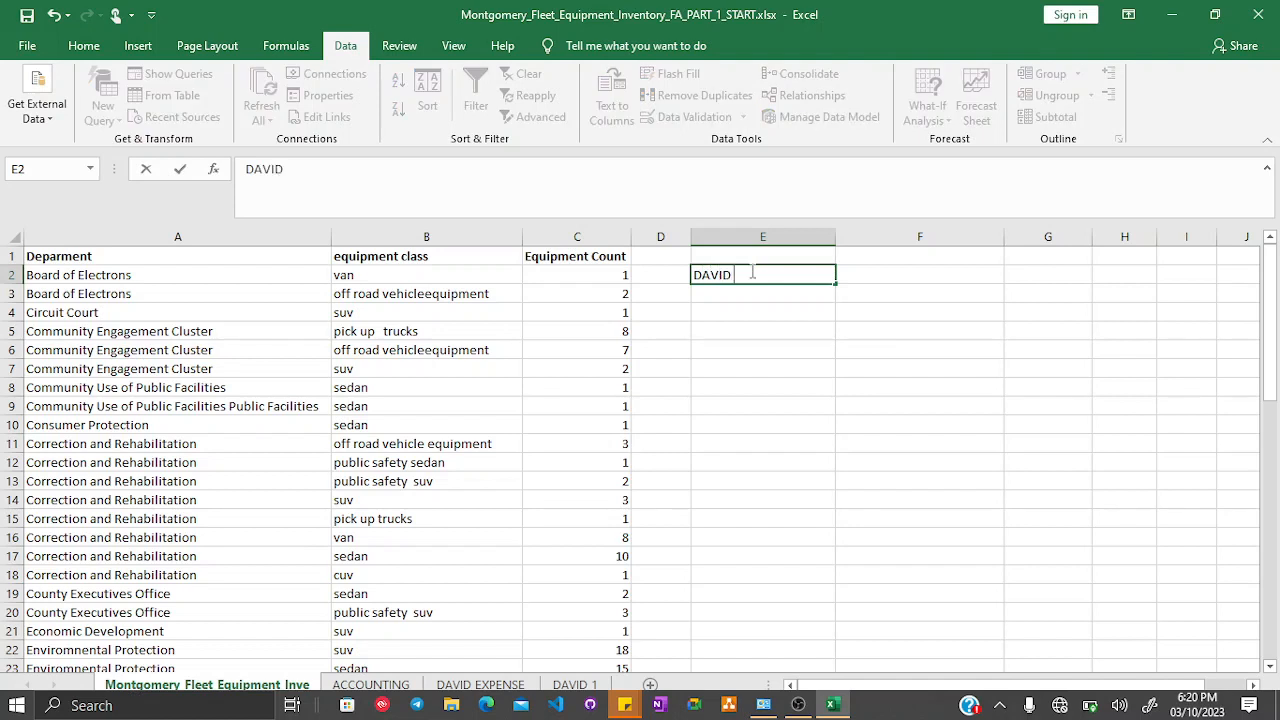
key("Return")
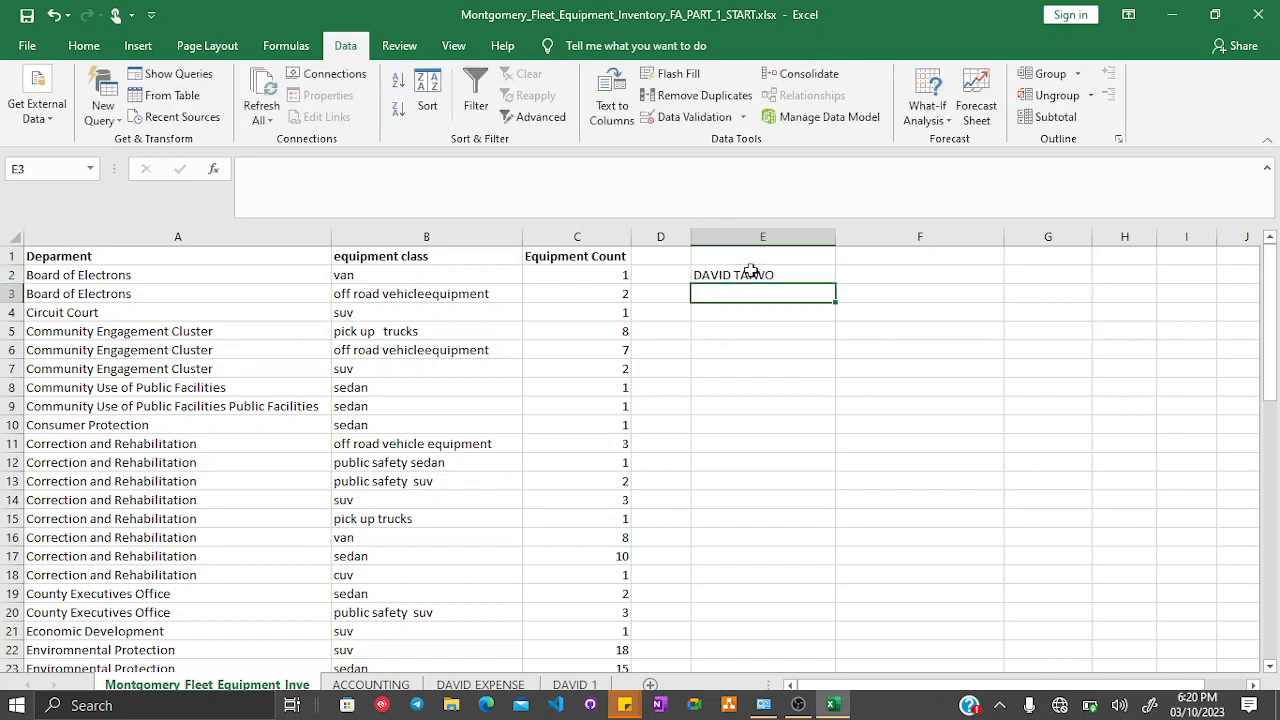
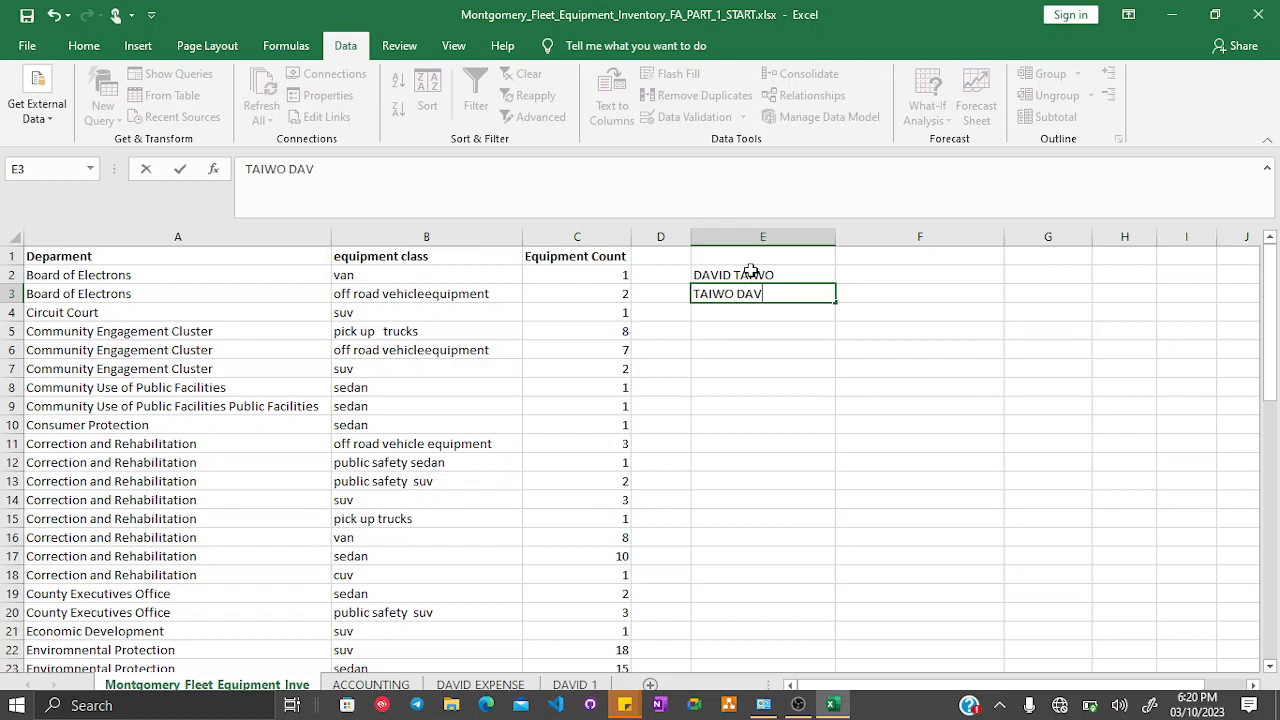
key("Return")
- Enter BOY GIRL in E4 and GIRL BOY in E5 as further sample entries
type("BOY")
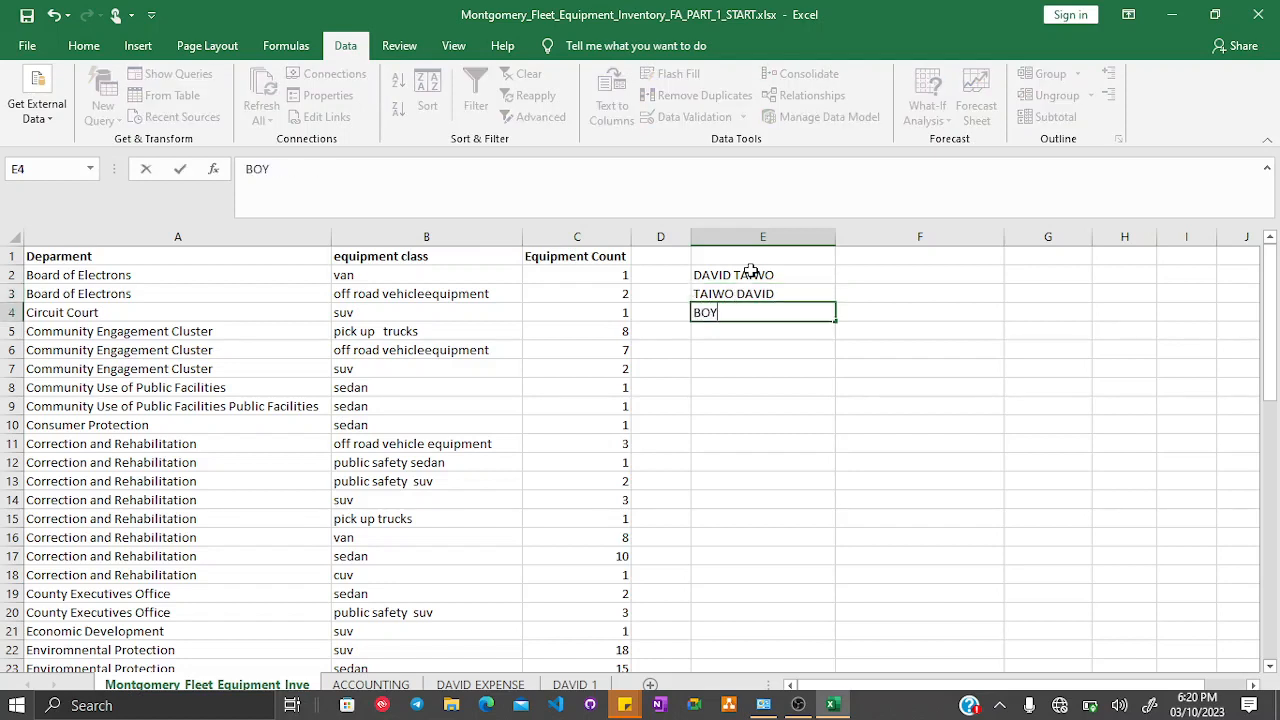
type(" GIRL")
key("Return")
type("GIRL BOY")
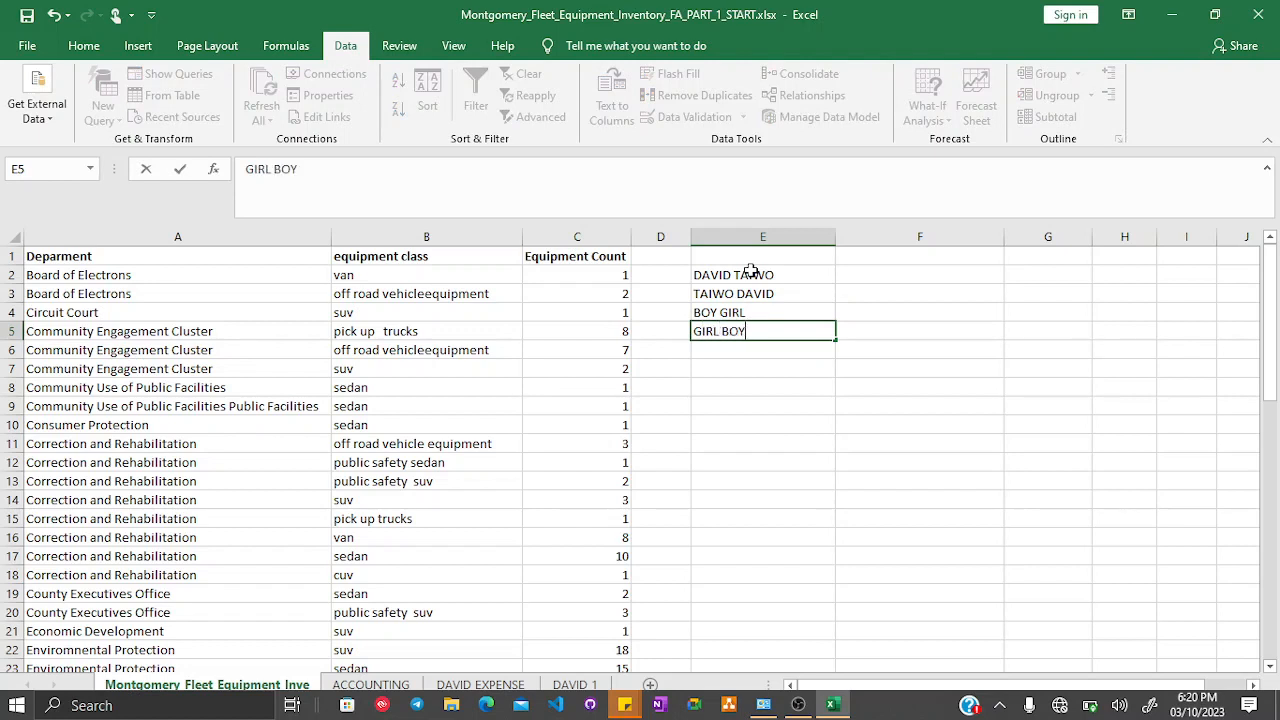
key("Return")
left_click(900, 278)
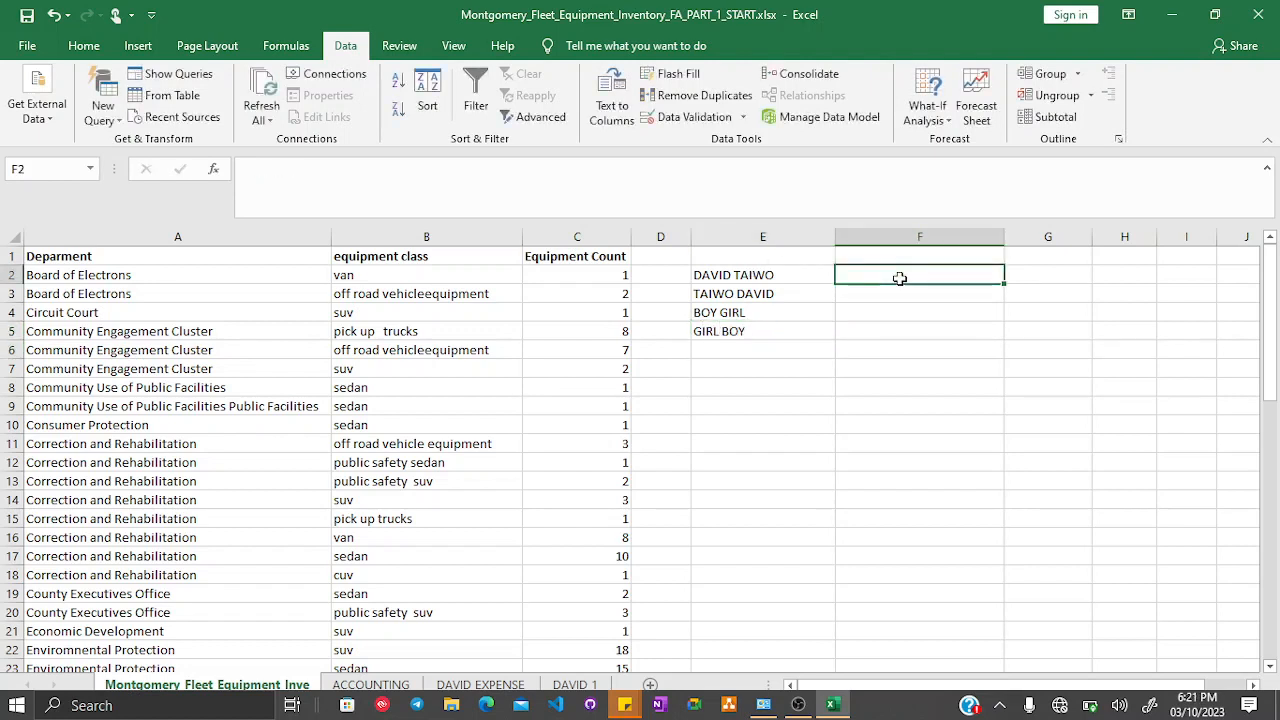
- Enter HUMAN ANIMAL OBJECT in cell E6 as another sample entry
left_click(717, 350)
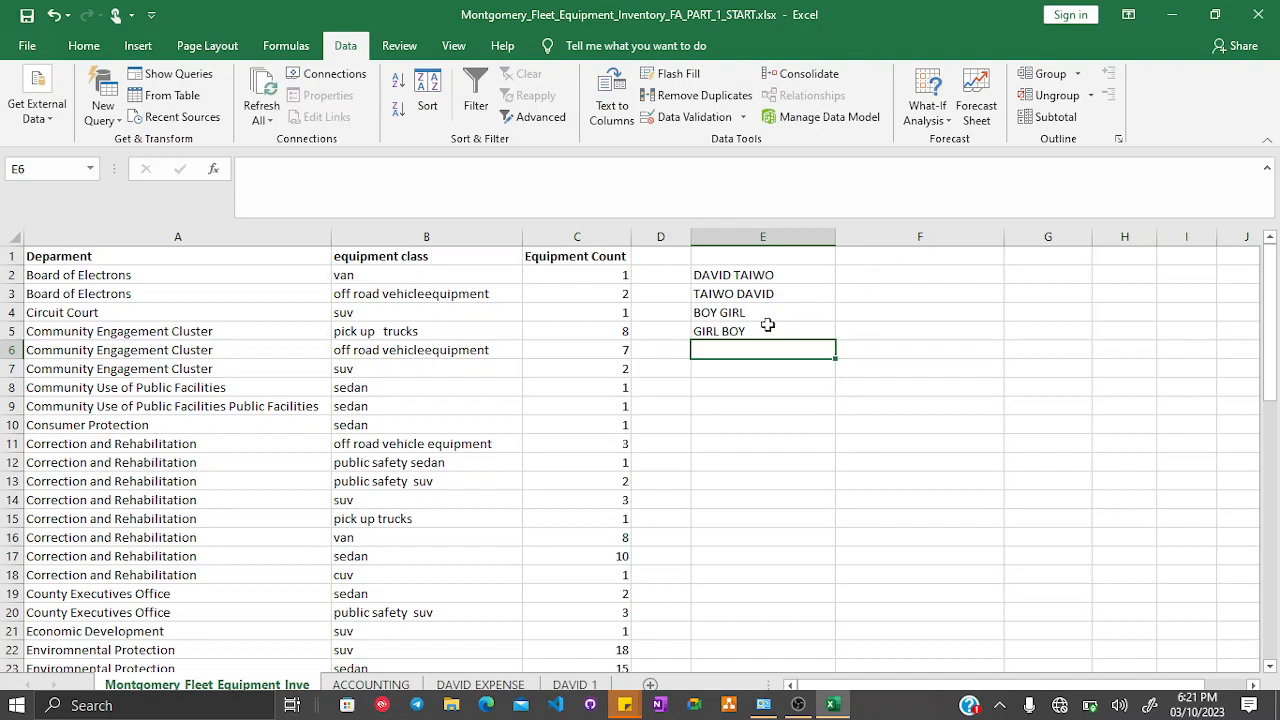
type("HU")
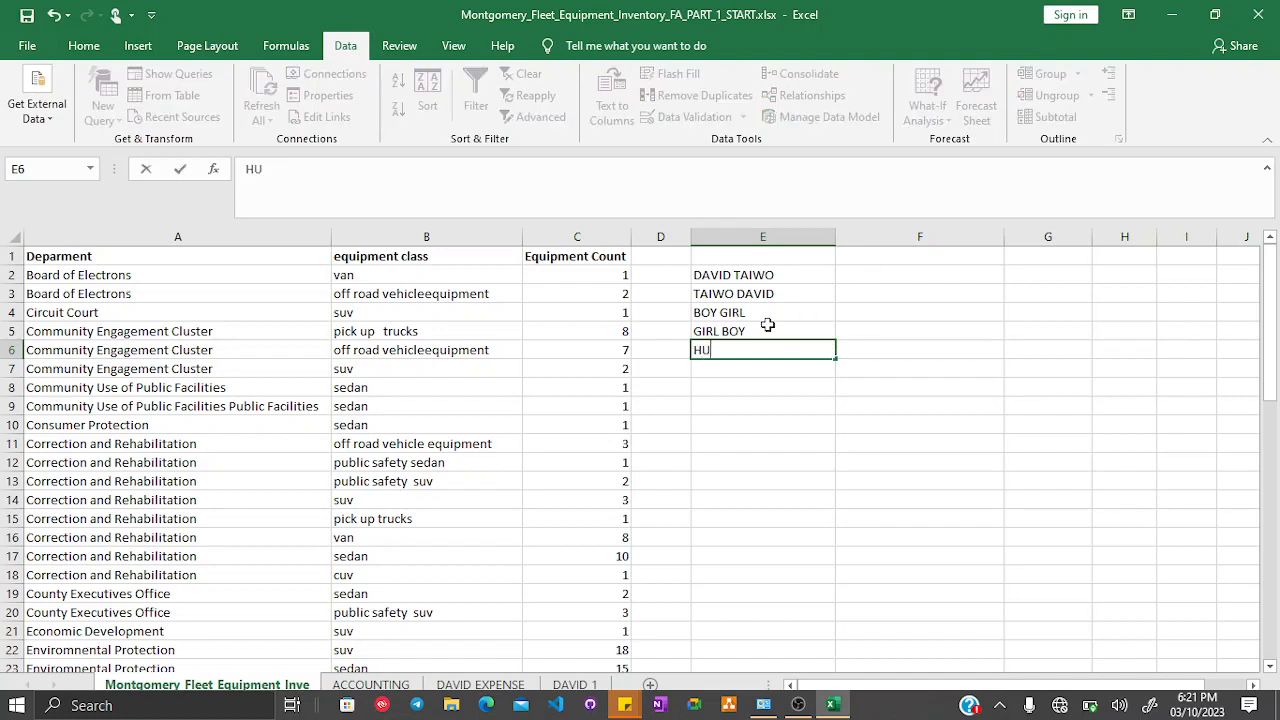
type("MAN ANIMAL OBJECT")
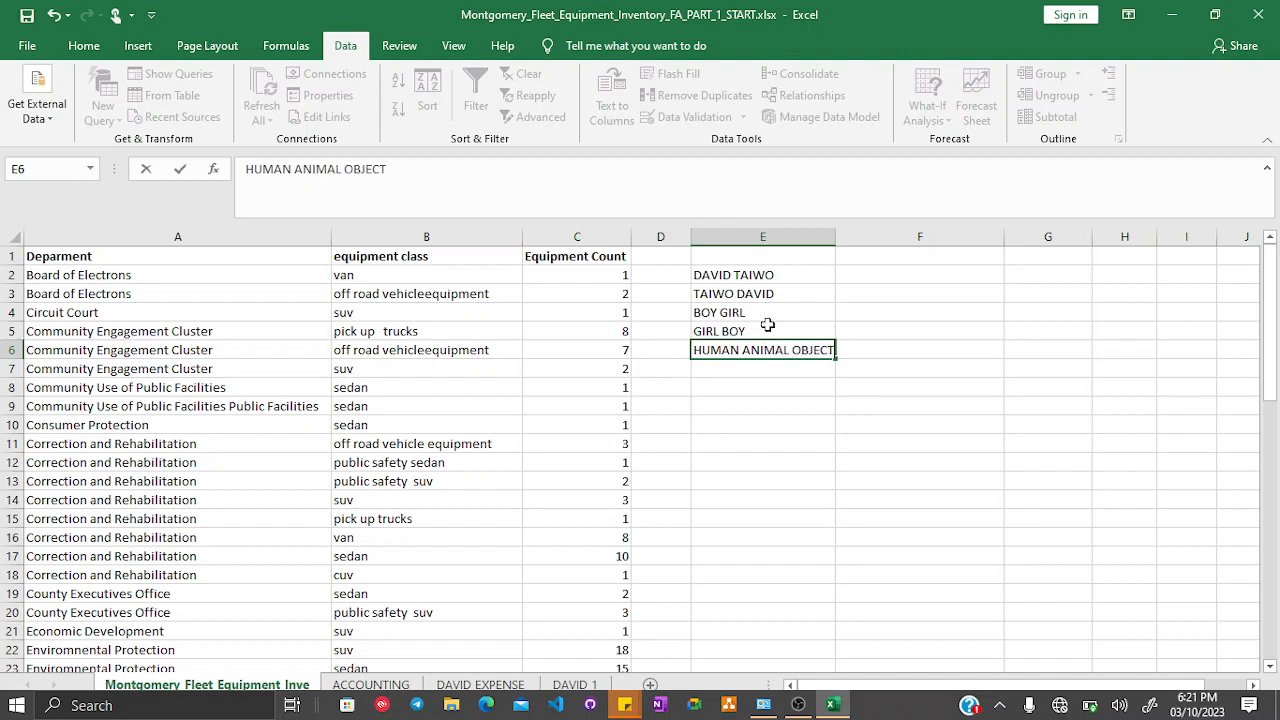
key("Return")
- Split the name in E2 into separate words with Text to Columns, keeping the destination $E$2
left_click(880, 273)
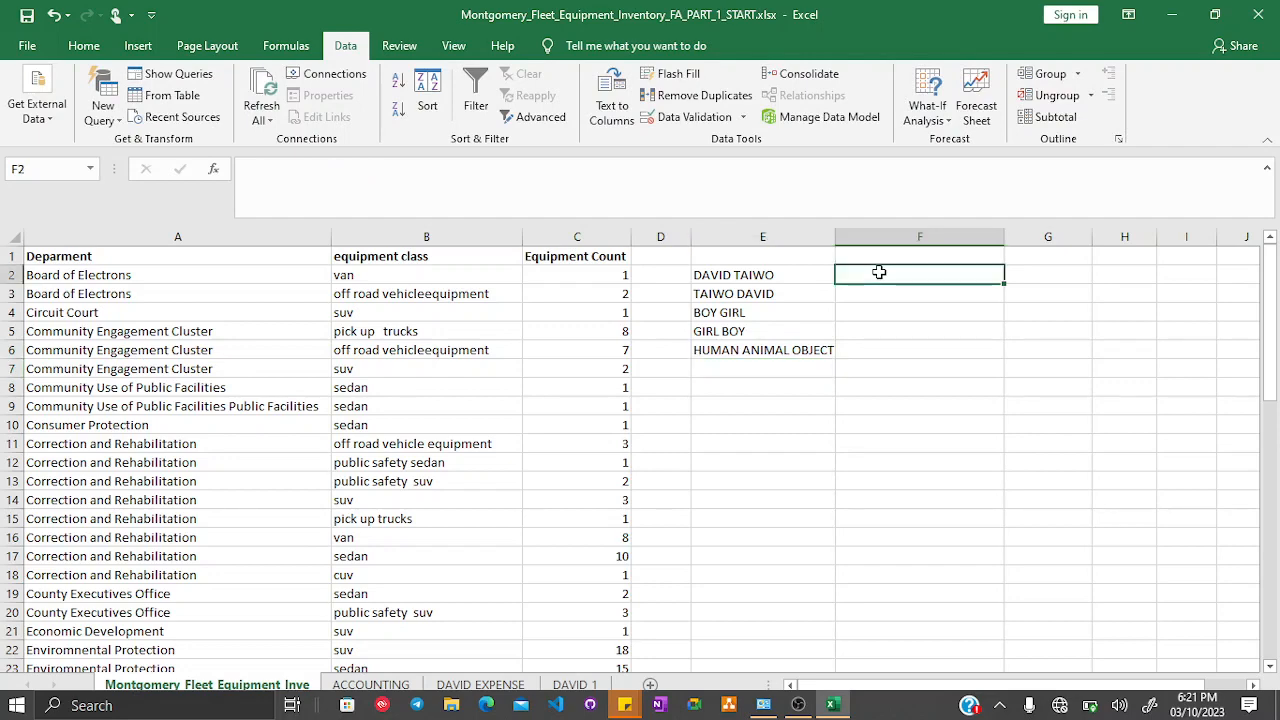
left_click(772, 278)
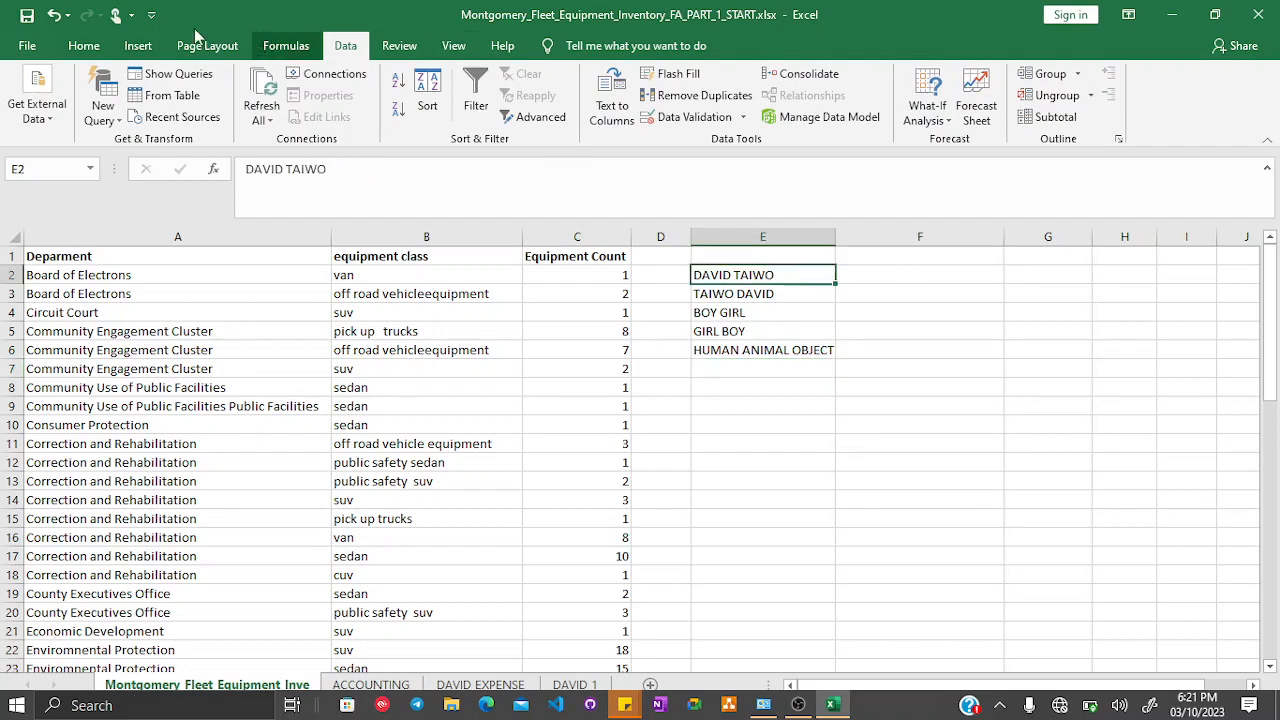
left_click(610, 95)
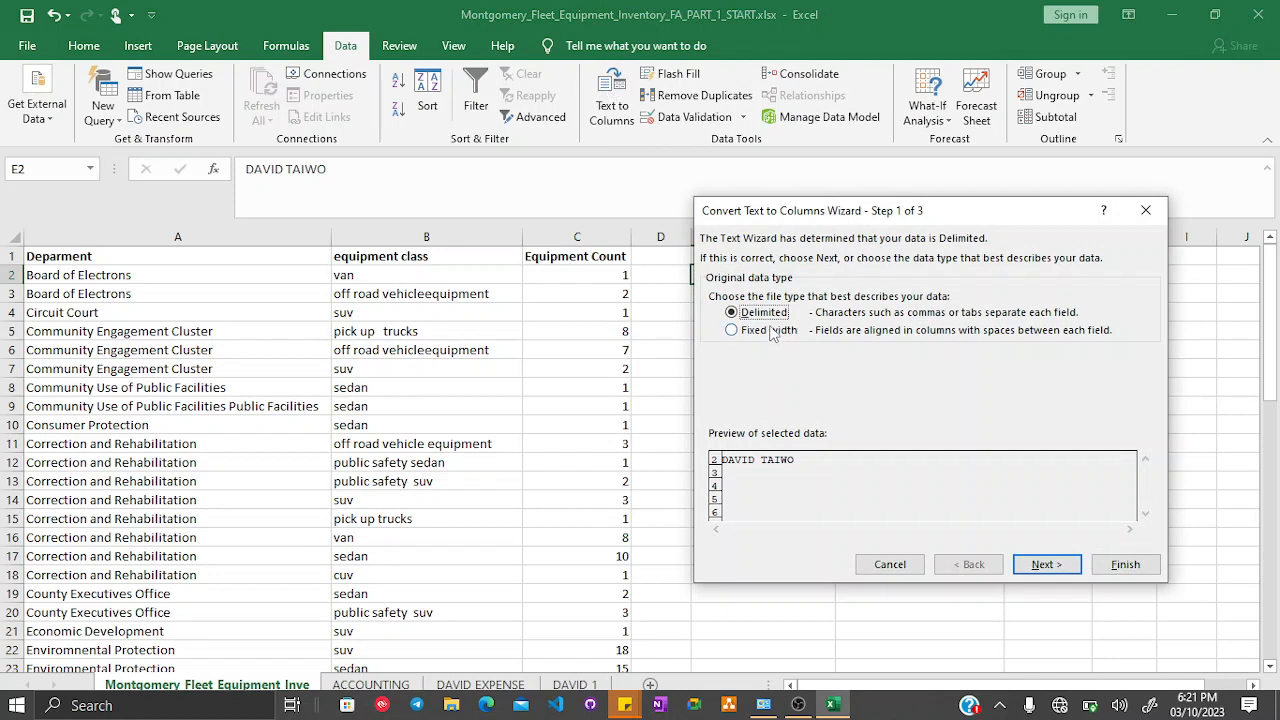
left_click(1046, 564)
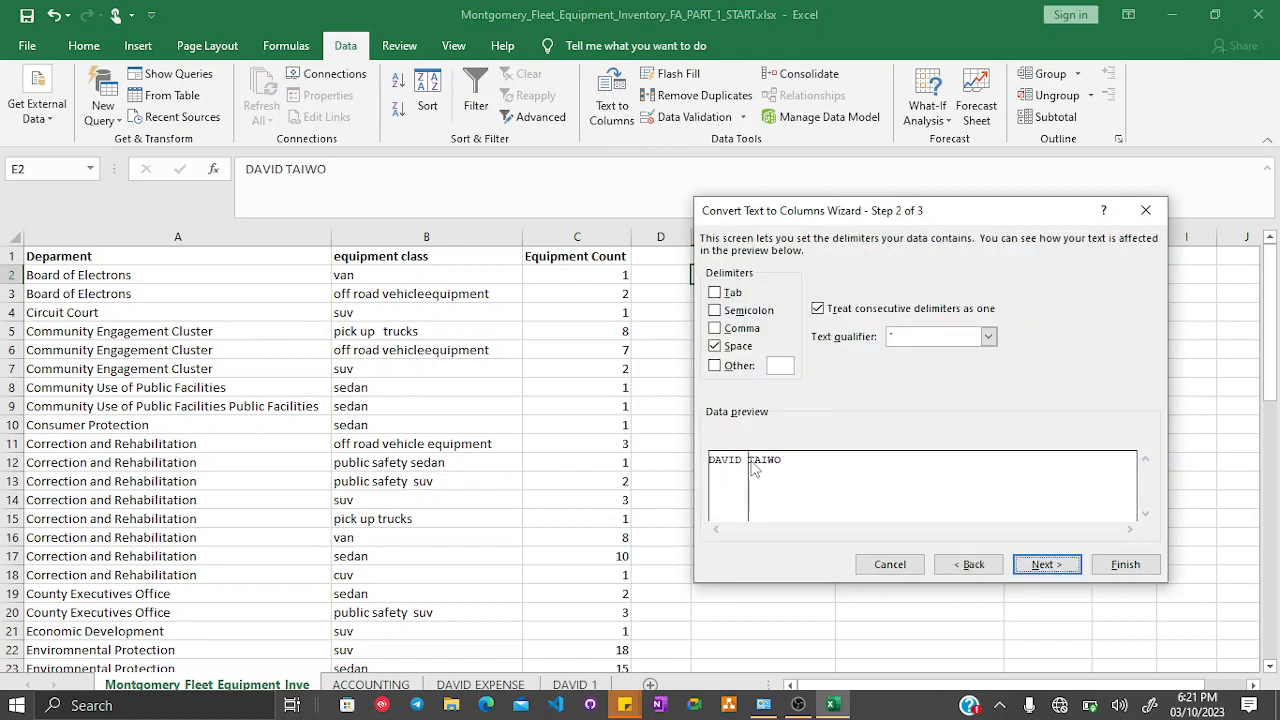
left_click(1046, 564)
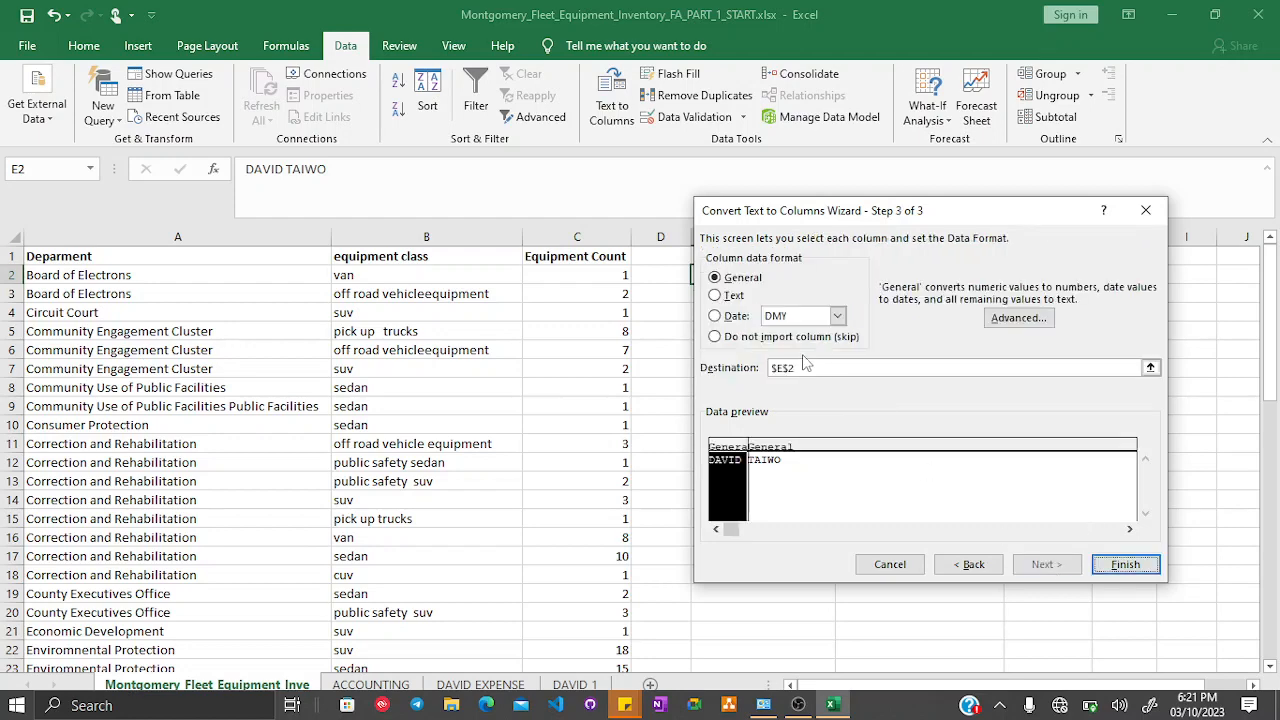
left_click_drag(920, 212, 923, 398)
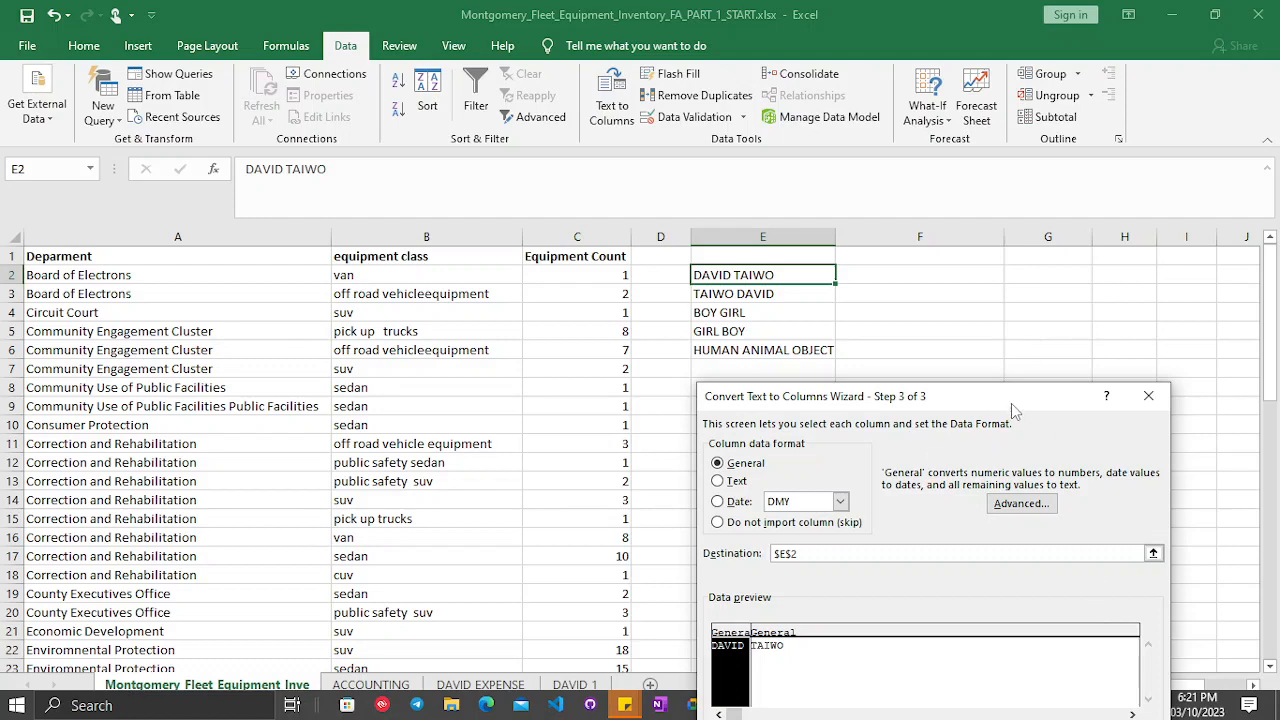
left_click_drag(1011, 403, 1002, 247)
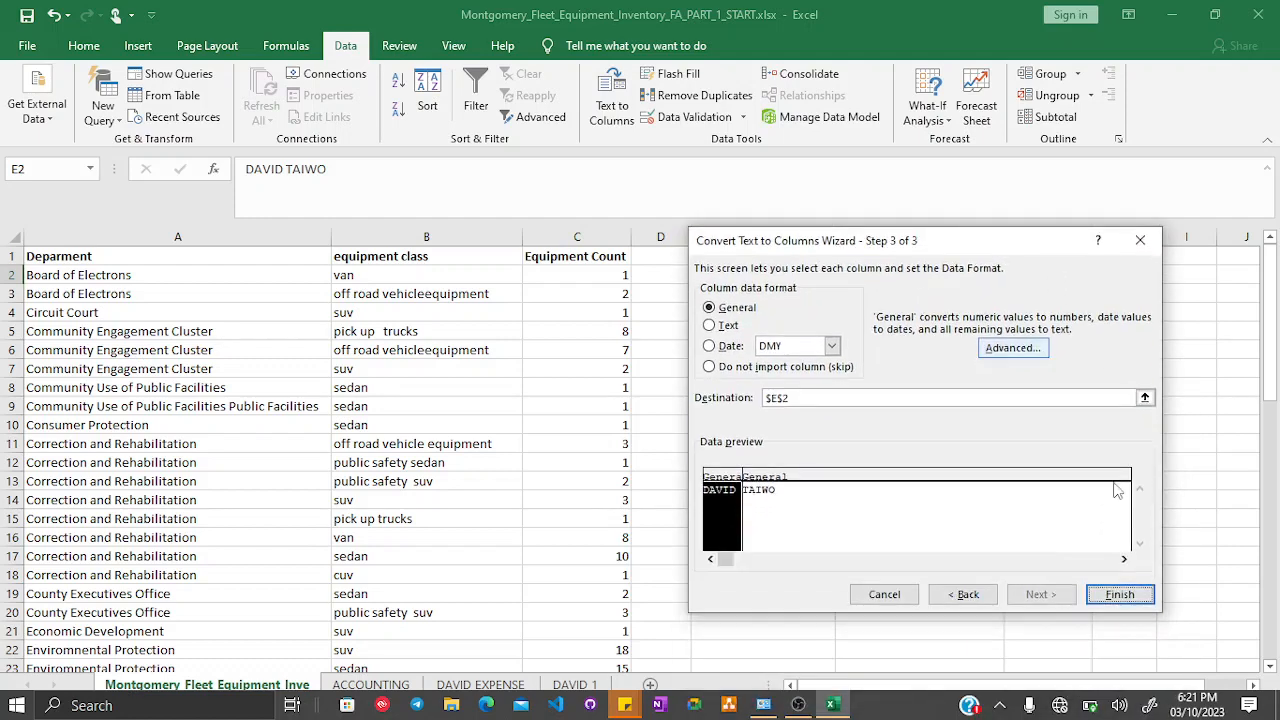
left_click(1120, 594)
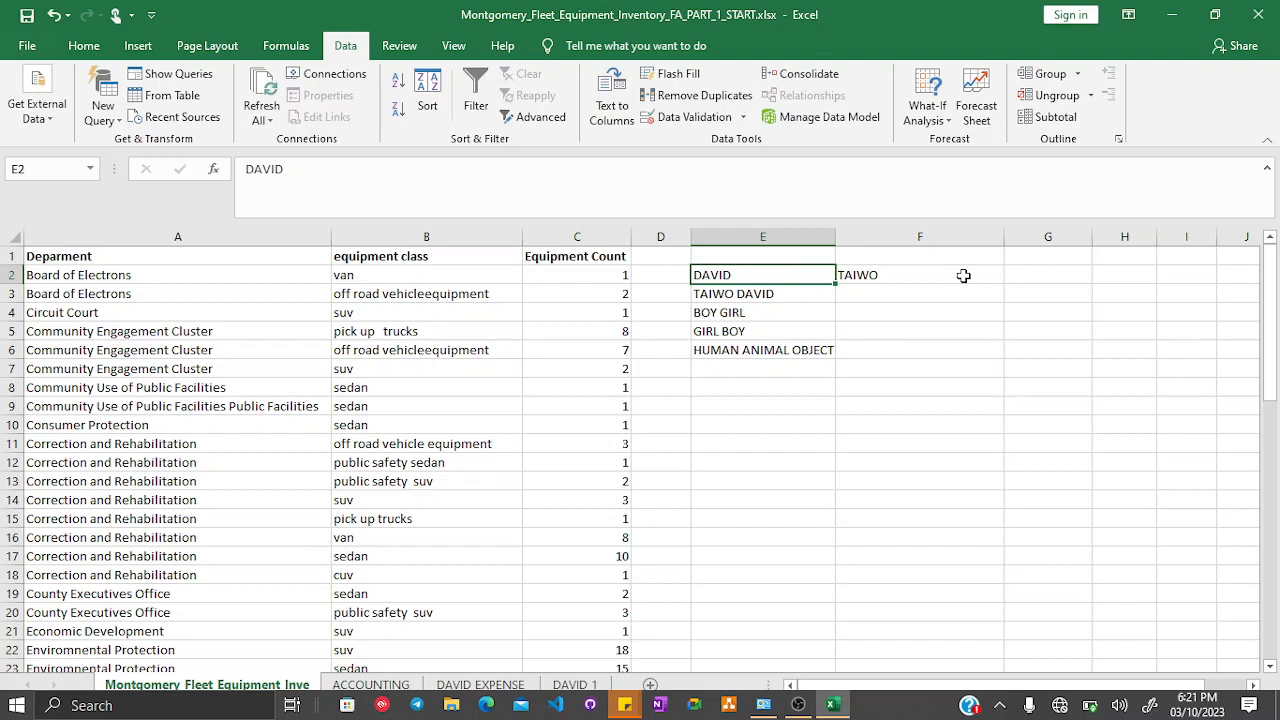
- Split the entries in E3 to E6 into separate columns with Text to Columns using the space delimiter
left_click(771, 293)
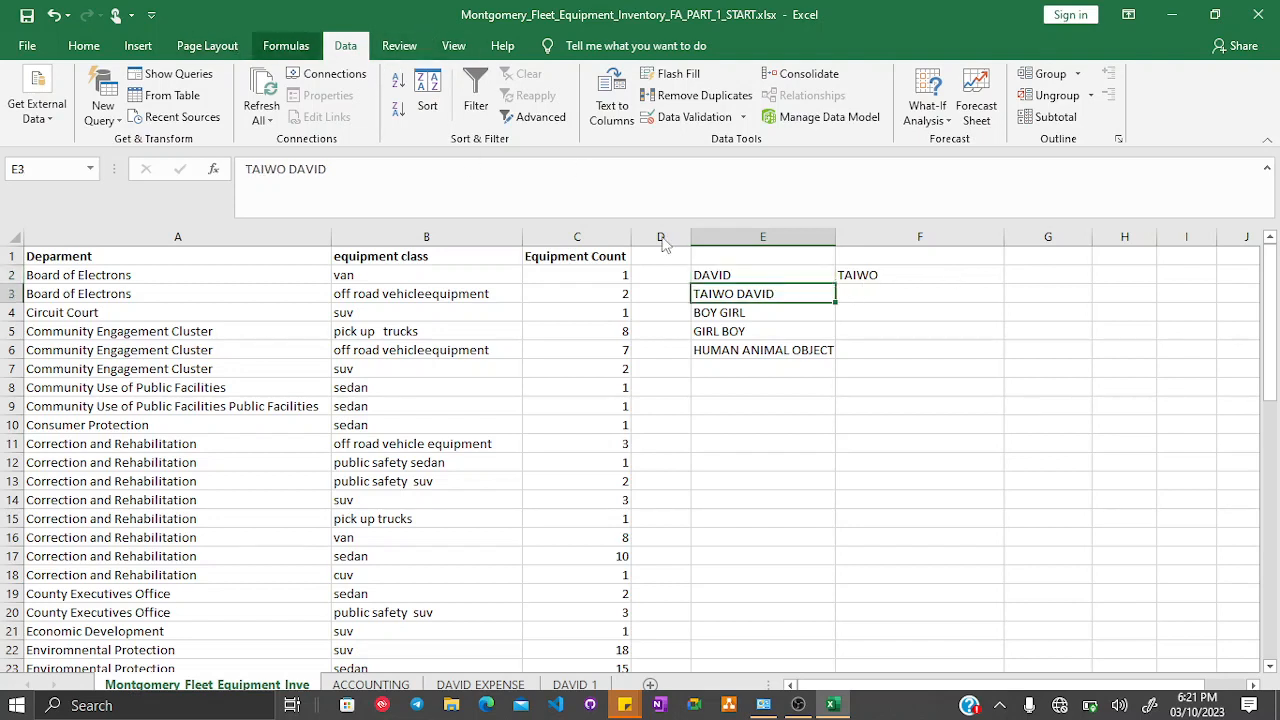
left_click_drag(797, 295, 802, 353)
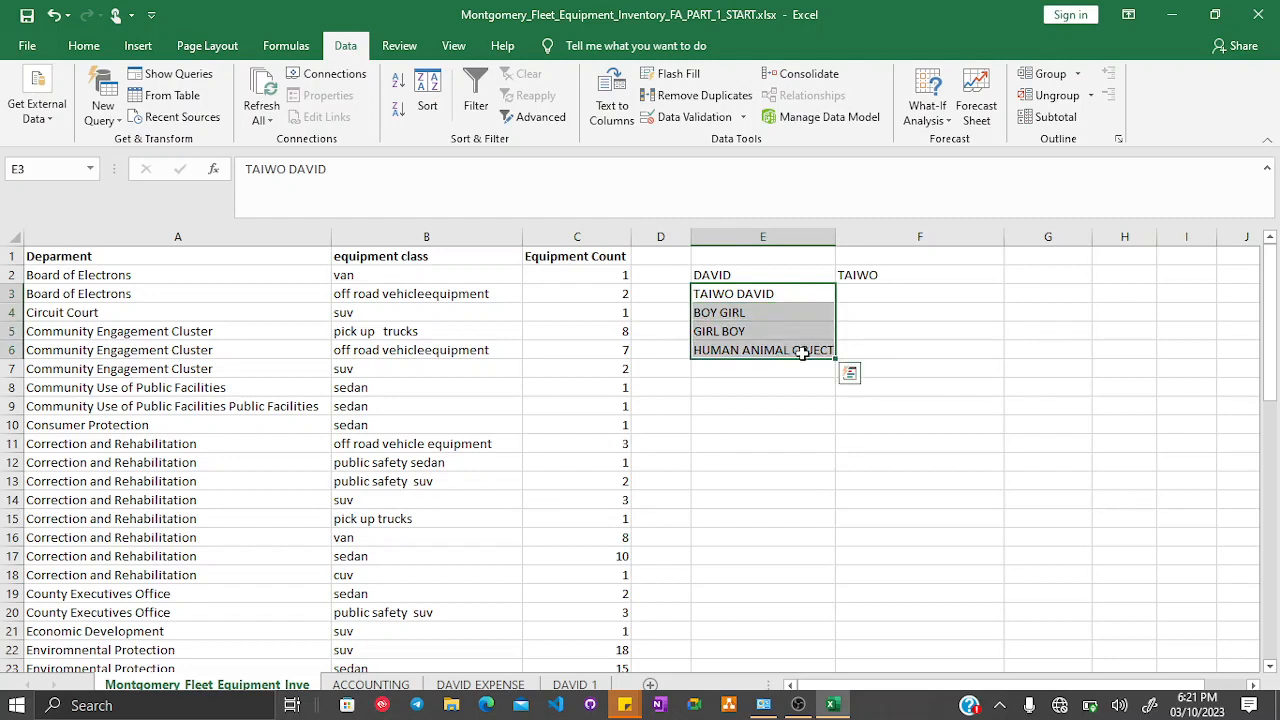
left_click(606, 108)
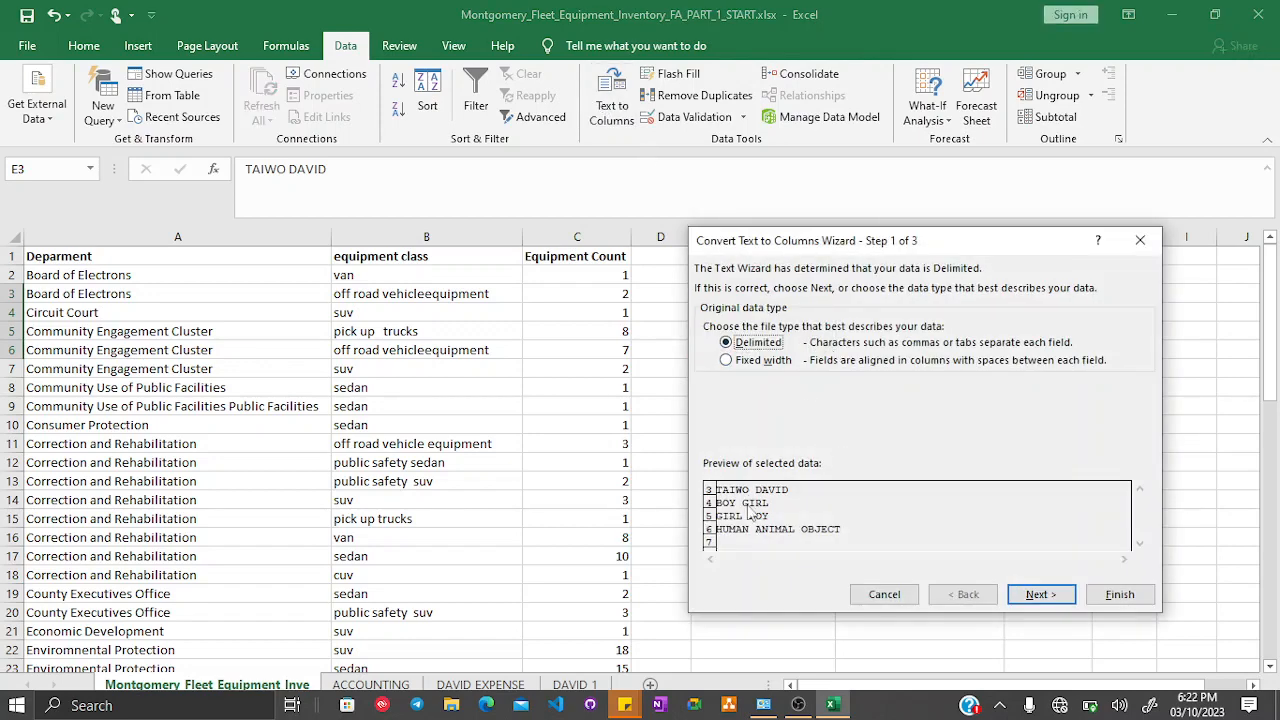
left_click(1066, 595)
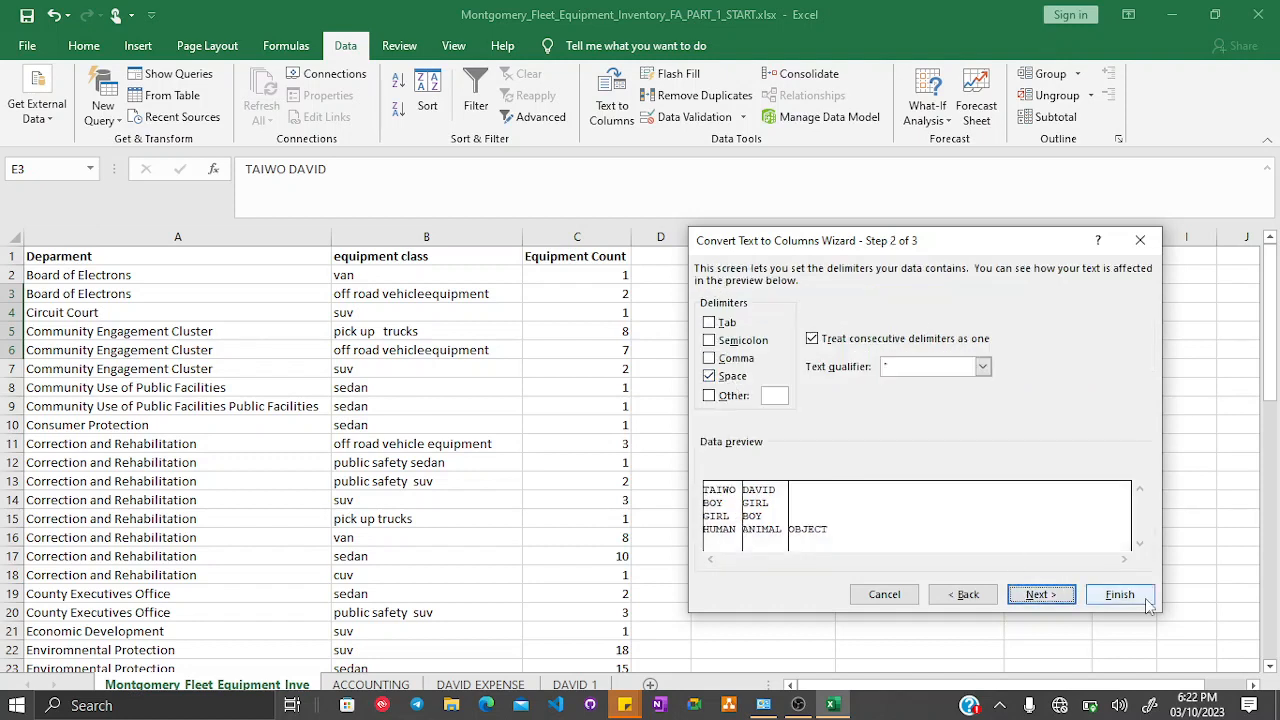
left_click(1058, 595)
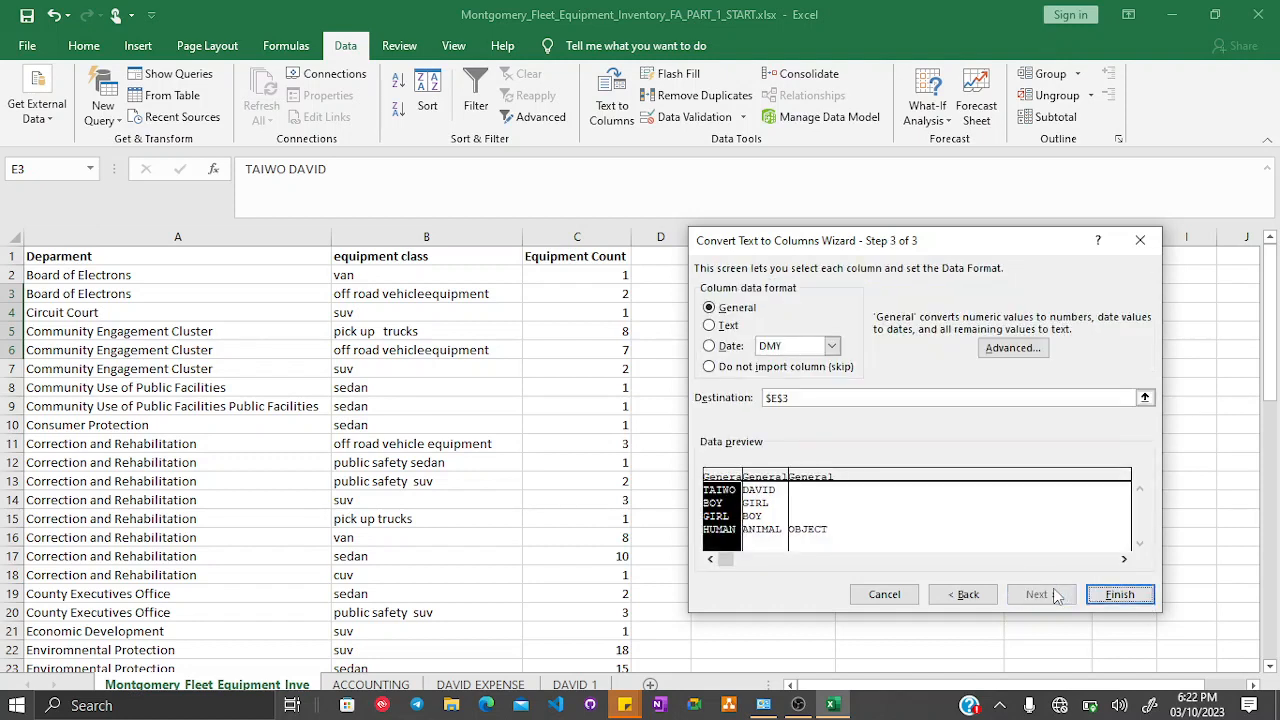
left_click(1122, 596)
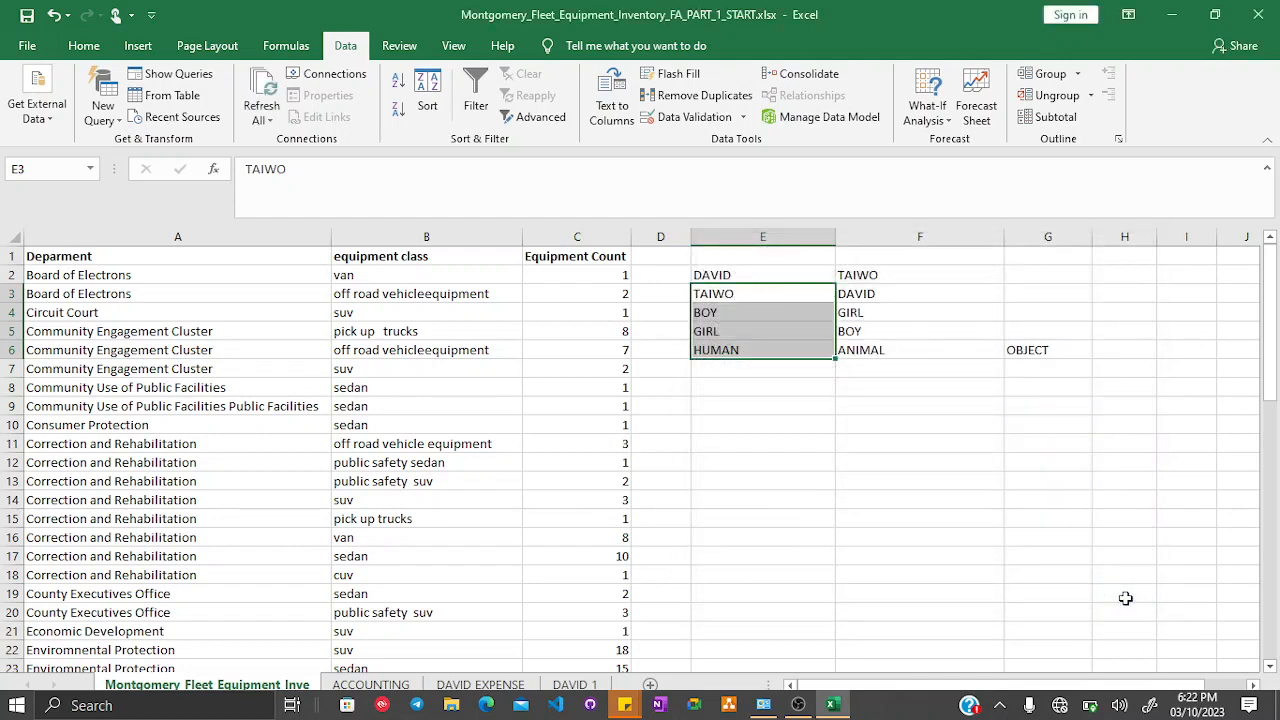
- Clear all the sample and split data from cells E2 to G6
left_click(851, 387)
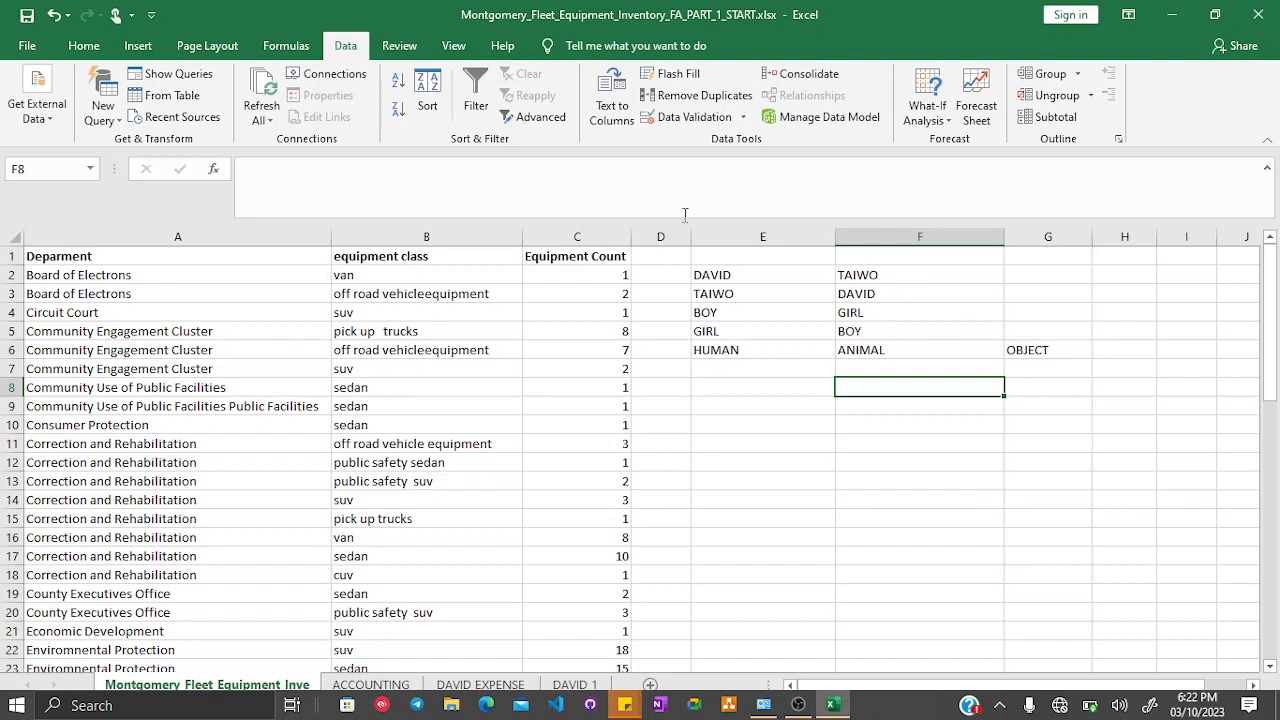
mouse_move(717, 275)
left_mouse_down()
mouse_move(955, 382)
mouse_move(1030, 375)
mouse_move(1038, 362)
left_mouse_up()
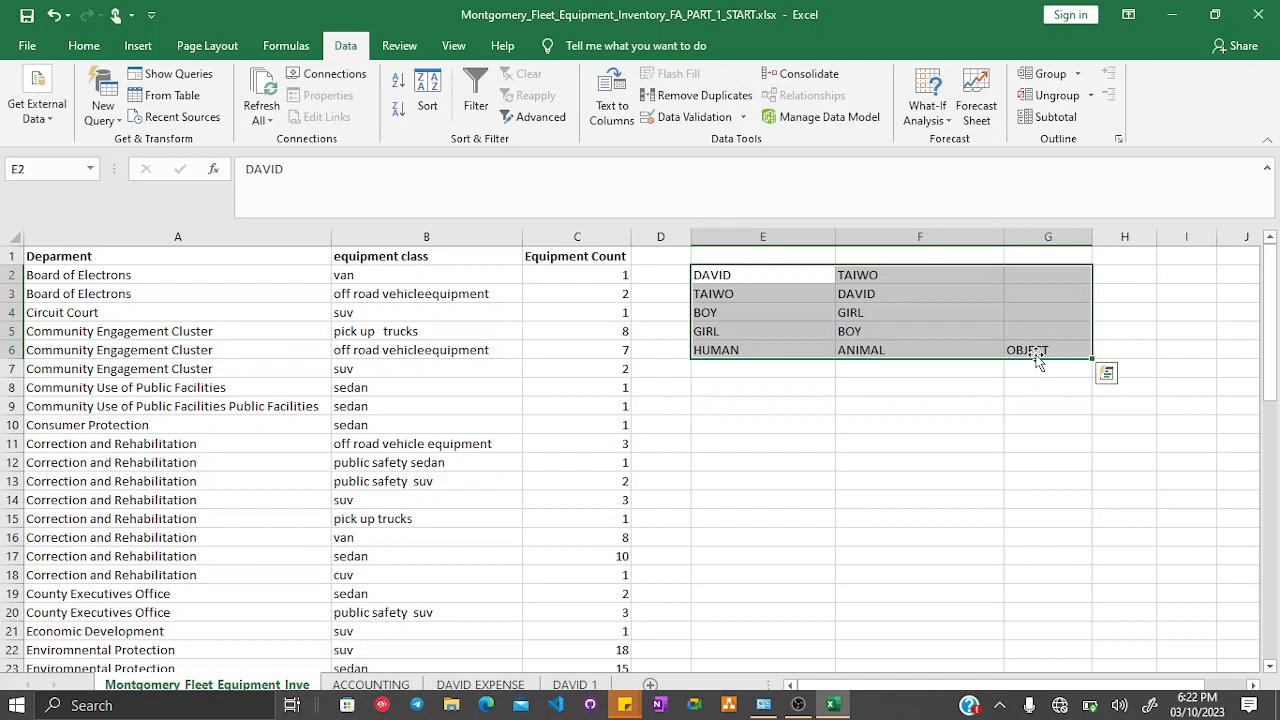
key("Delete")
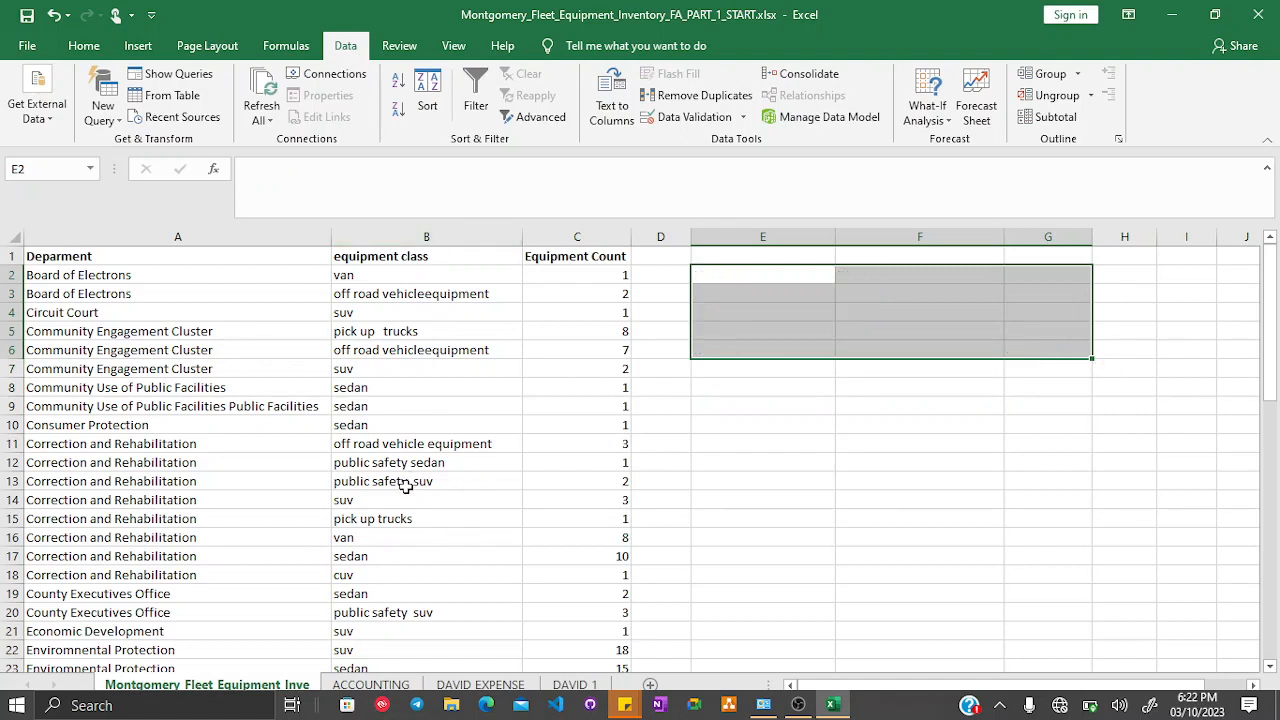
- On the DAVID 1 sheet, fill the TEXT TO COLUMN TO SPLIT NAME and COPY & PASTING OPTION cells yellow
left_click(834, 707)
left_click(833, 708)
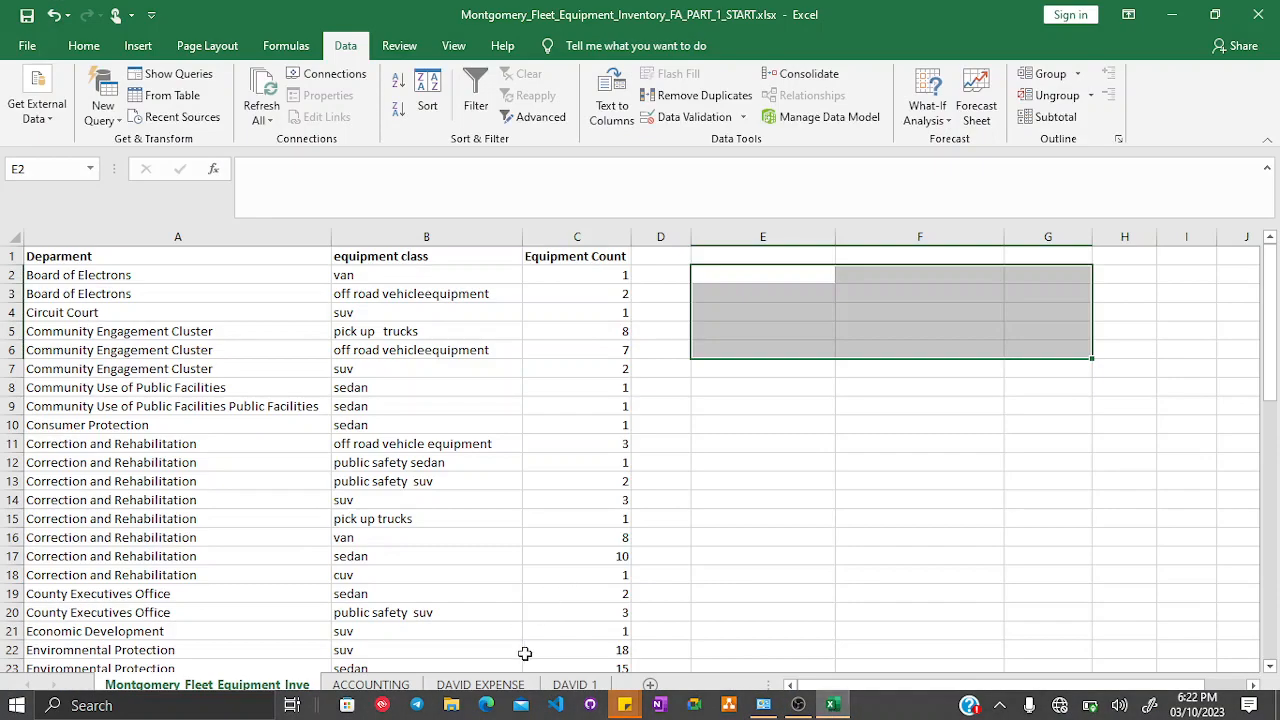
left_click(558, 684)
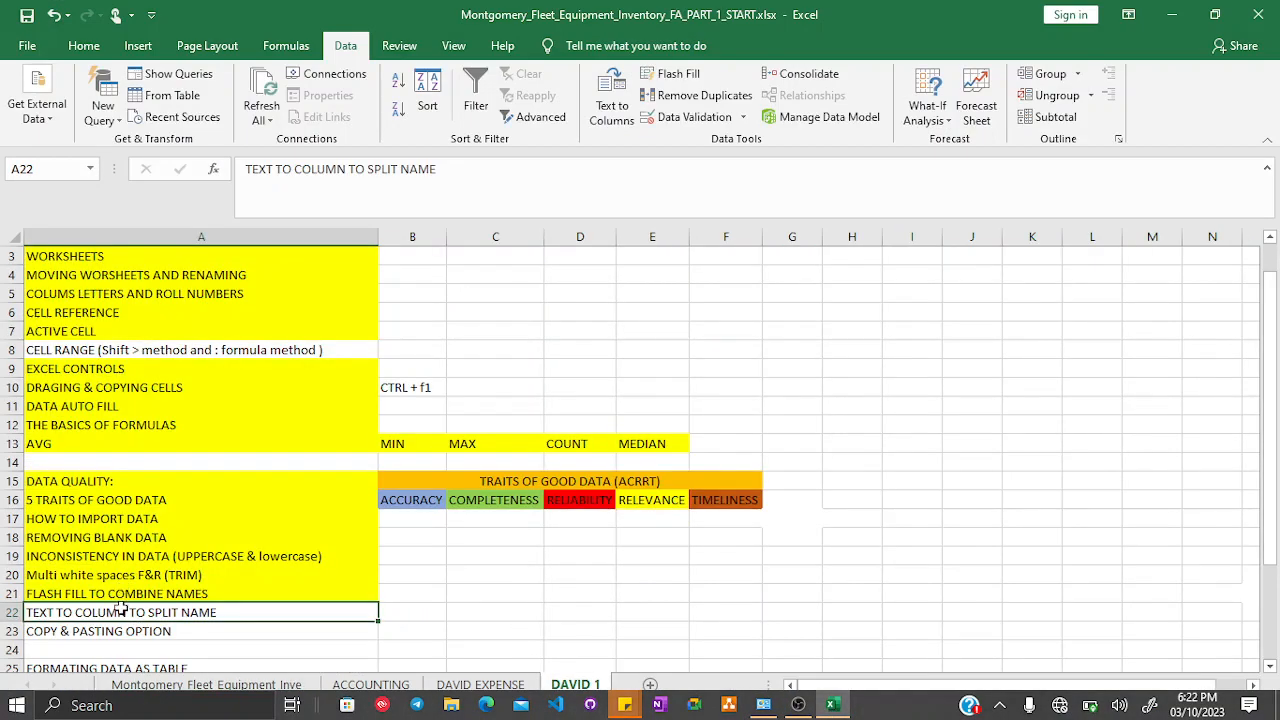
left_click(80, 46)
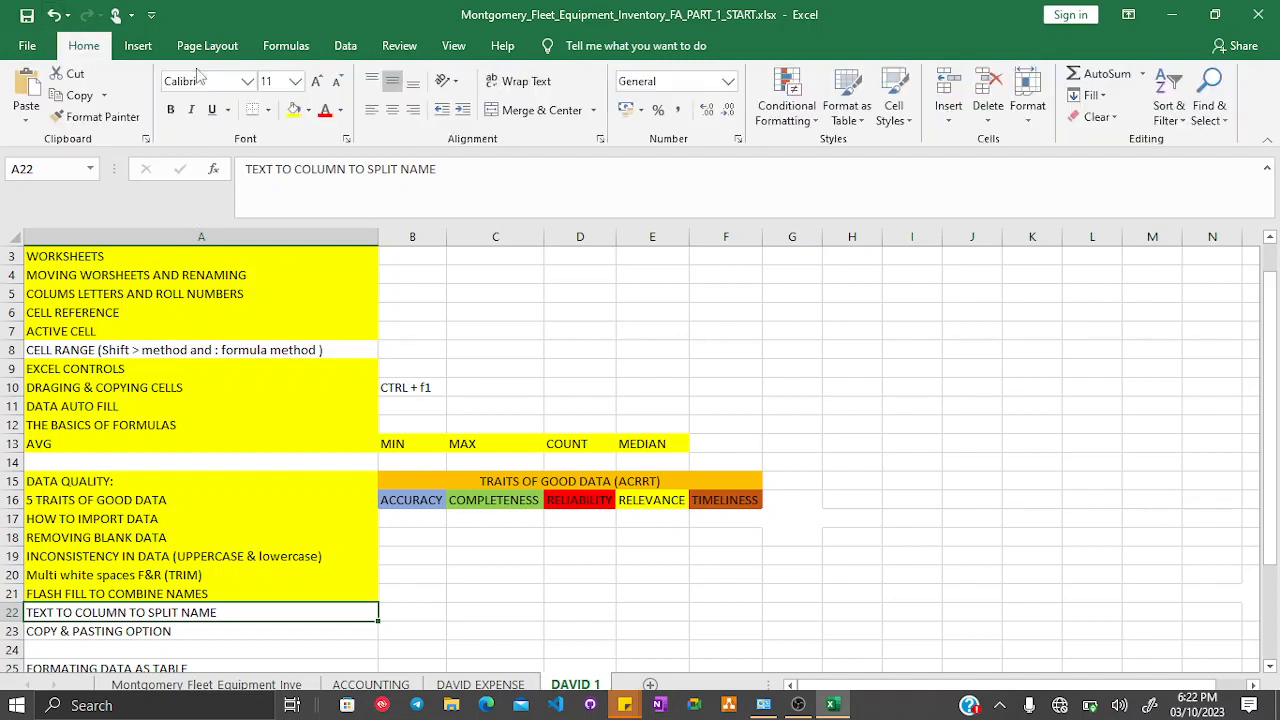
left_click(294, 109)
left_click(77, 631)
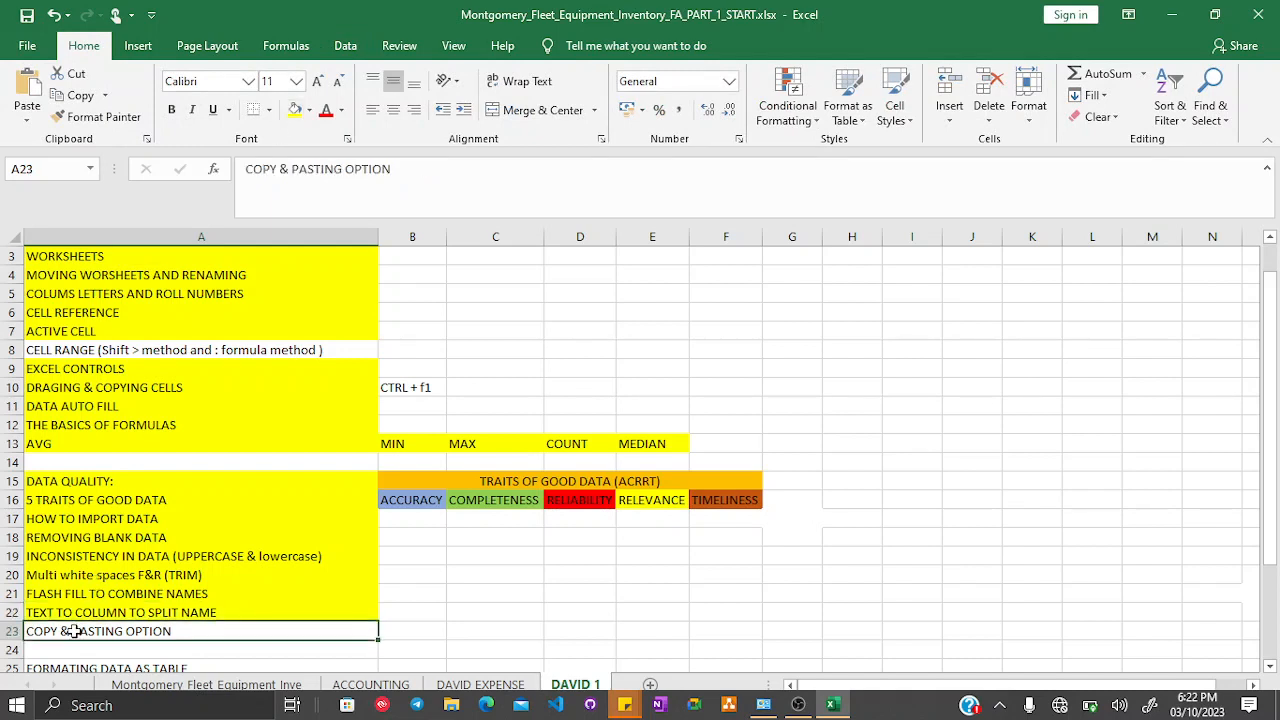
left_click(296, 110)
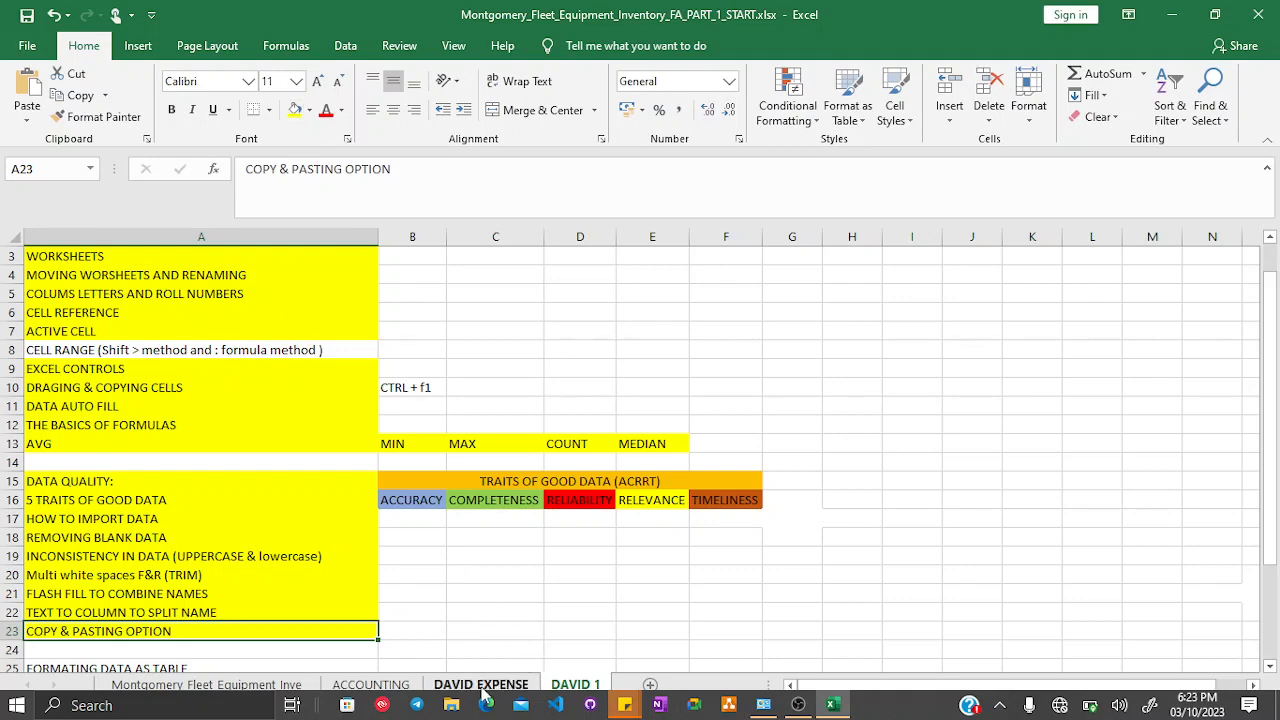
- Return to the fleet sheet and open Paste Special for cell C2, then cancel it
left_click(293, 685)
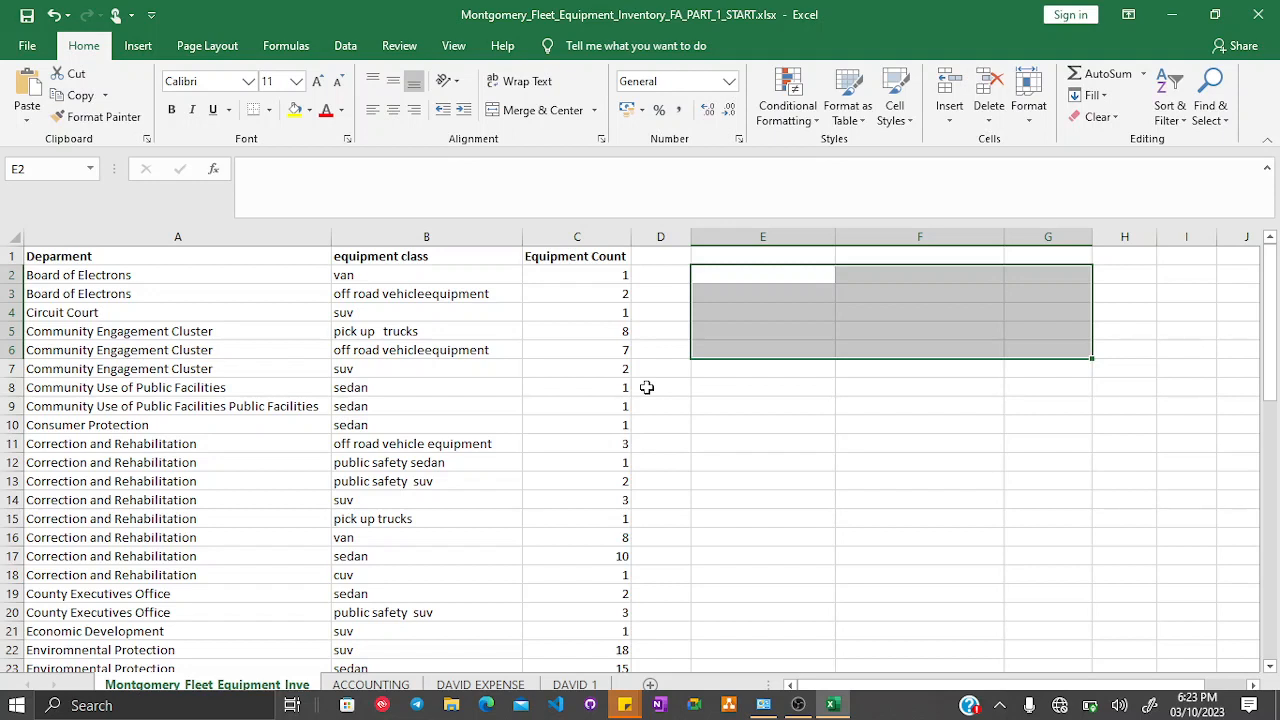
left_click(616, 284)
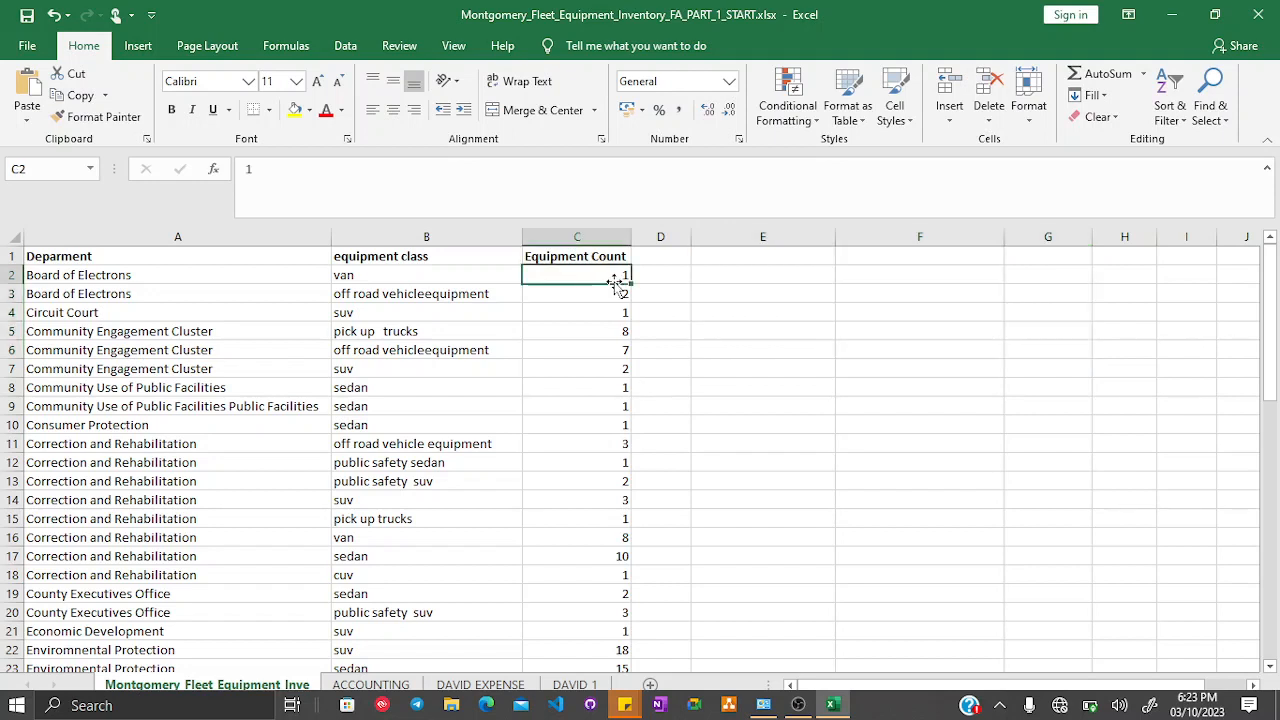
left_click(26, 121)
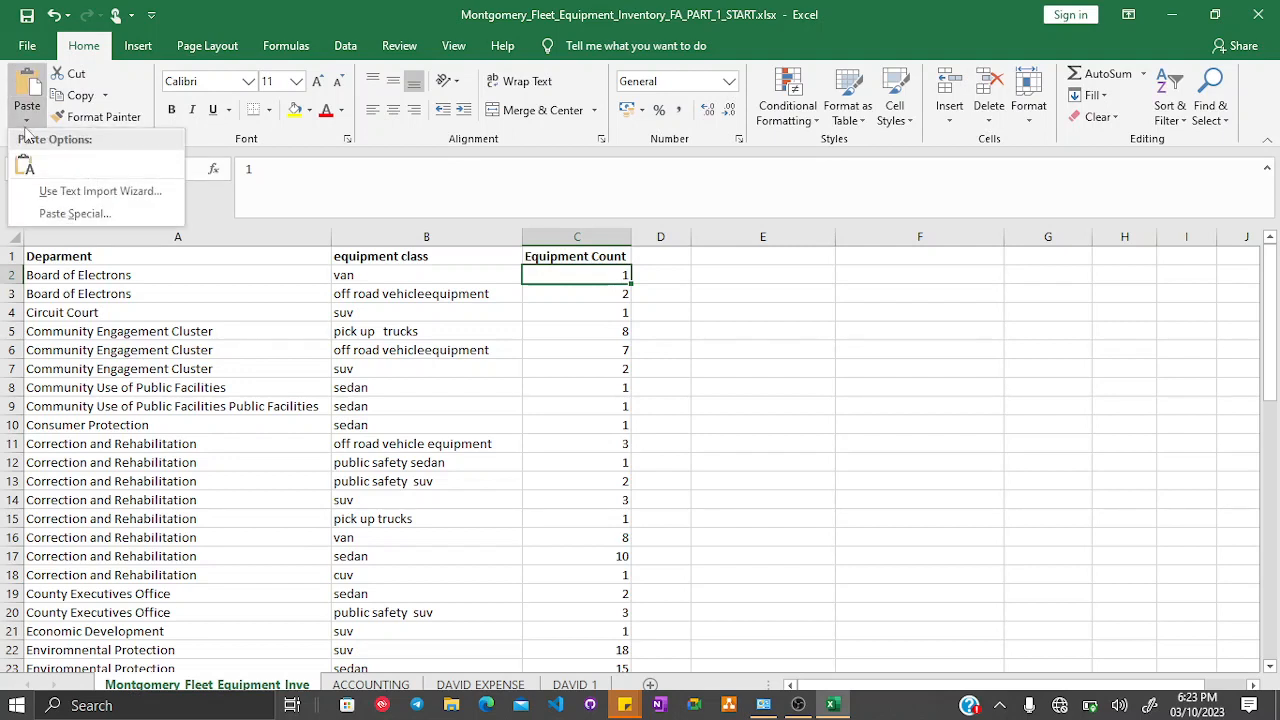
left_click(69, 214)
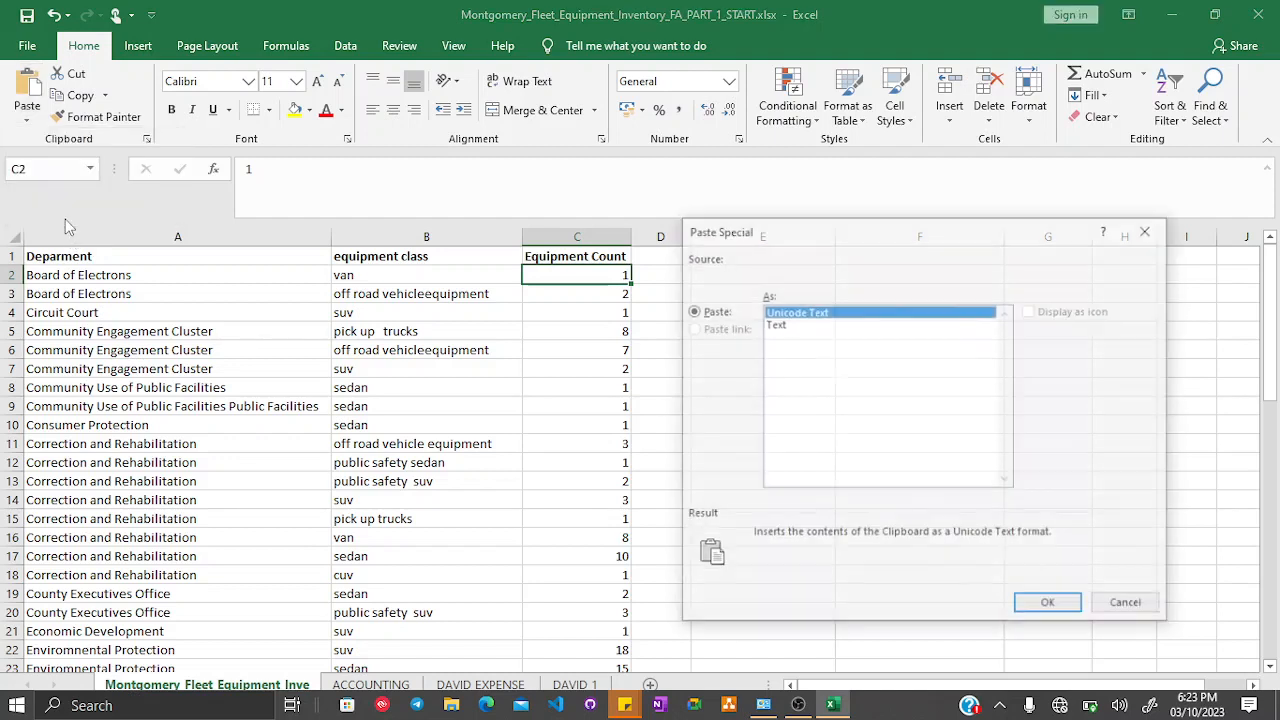
left_click(1141, 605)
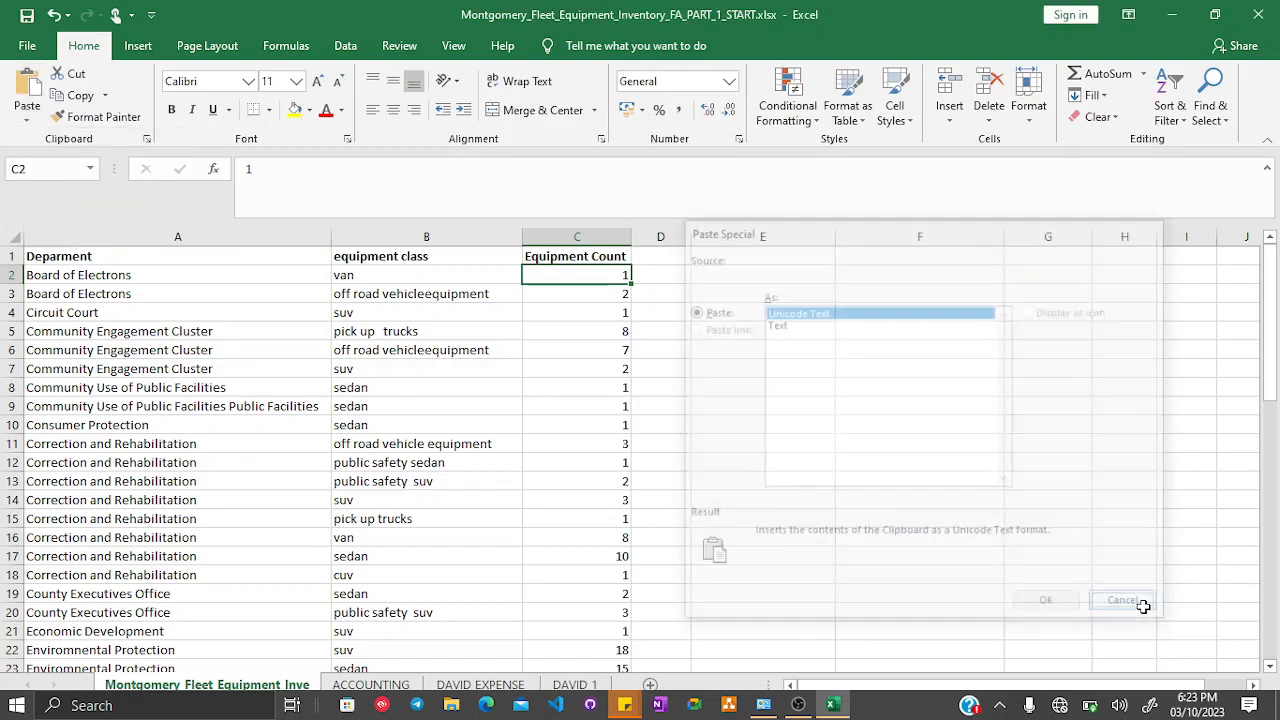
left_click(440, 231)
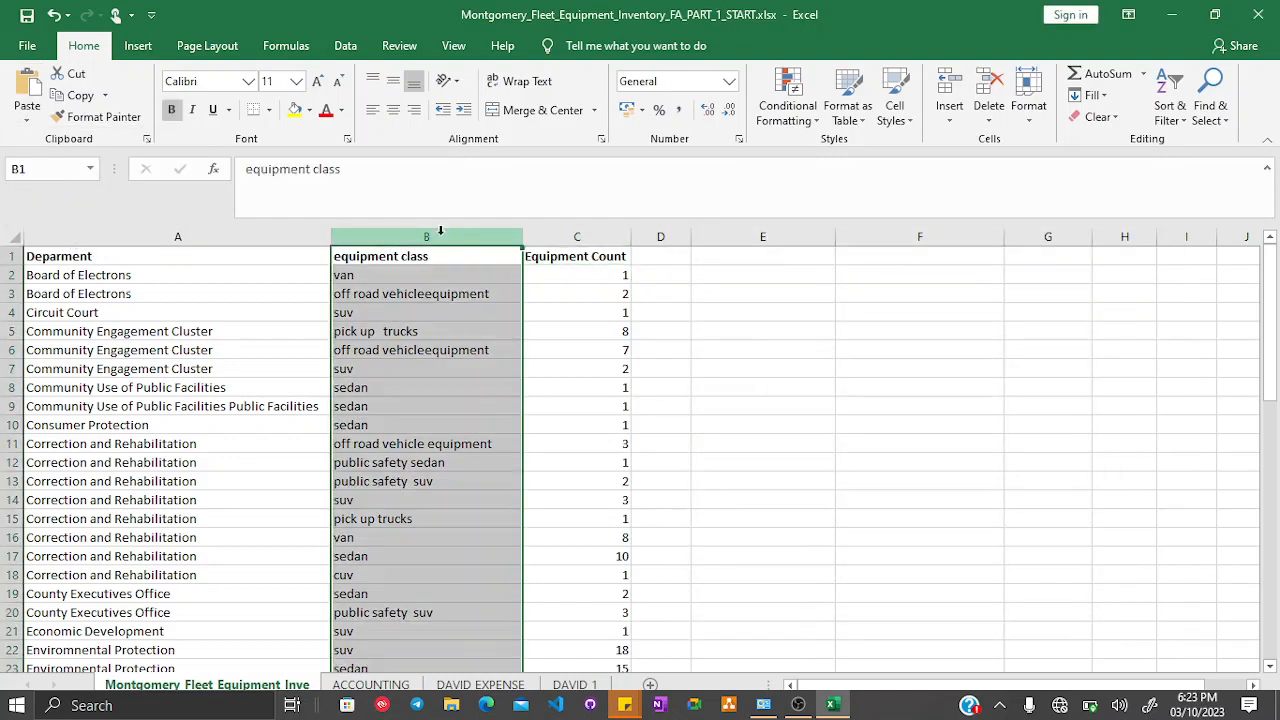
right_click(440, 231)
left_click(470, 272)
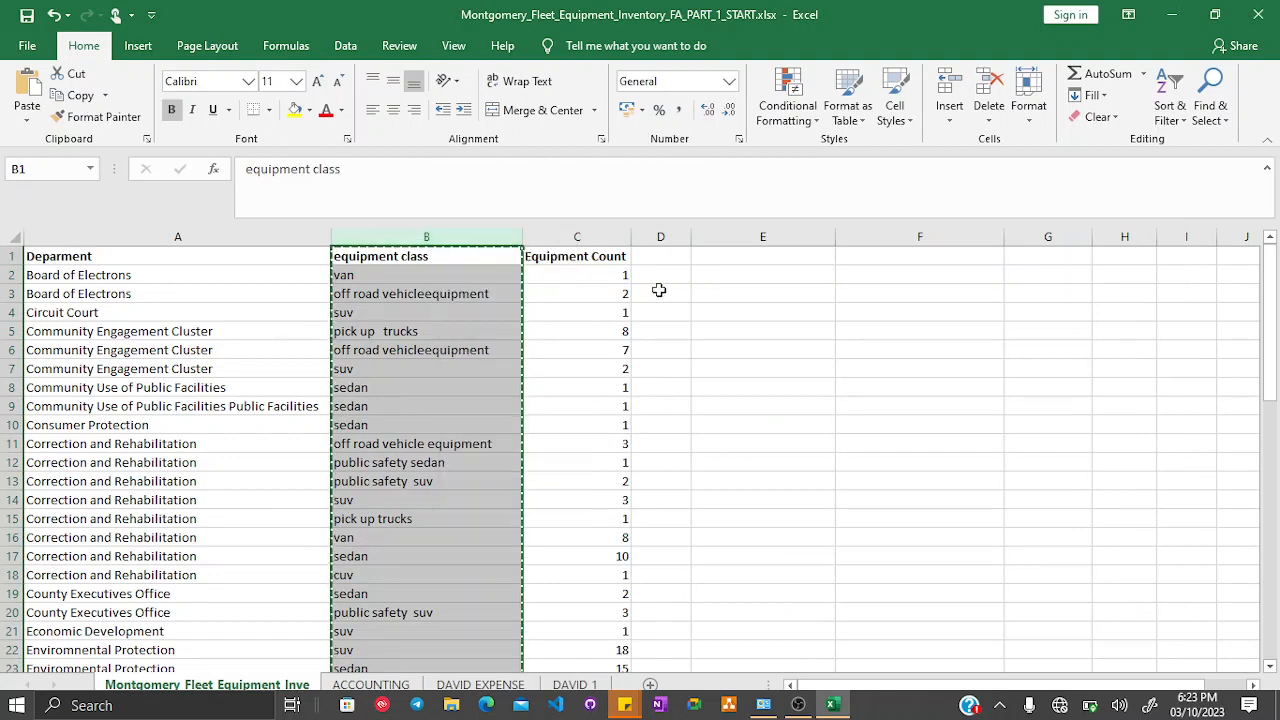
left_click(771, 258)
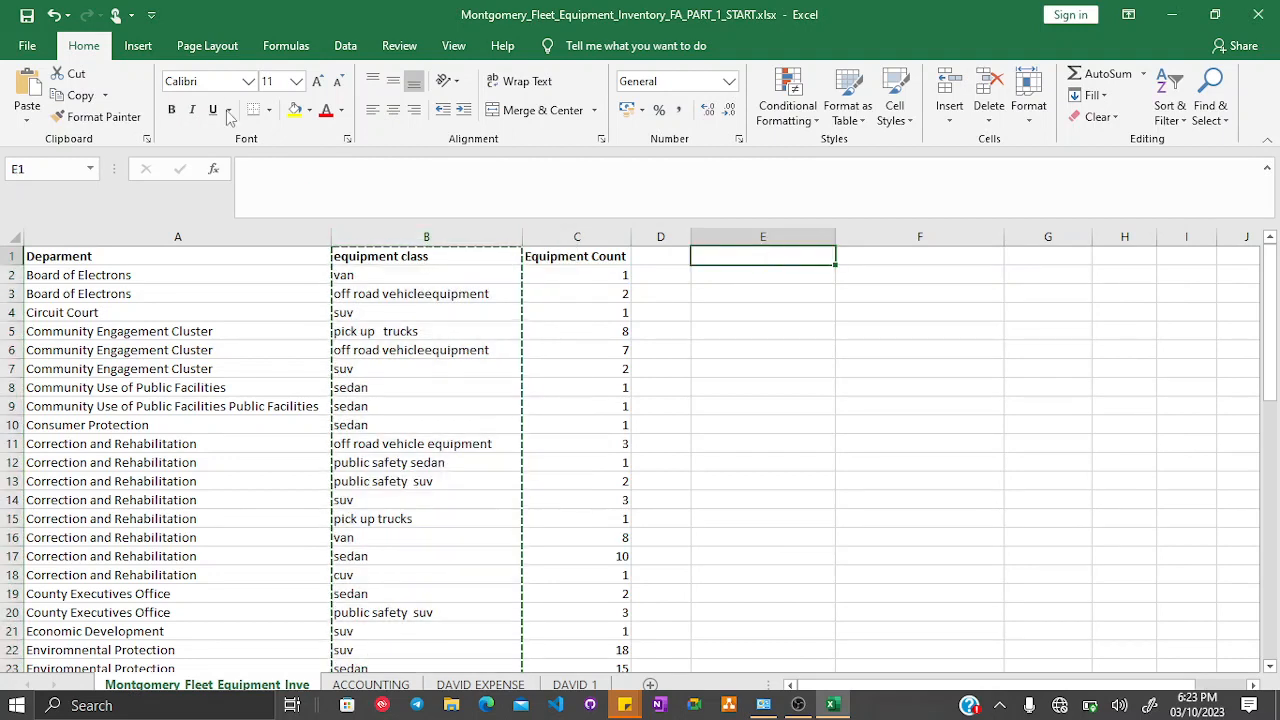
left_click(27, 118)
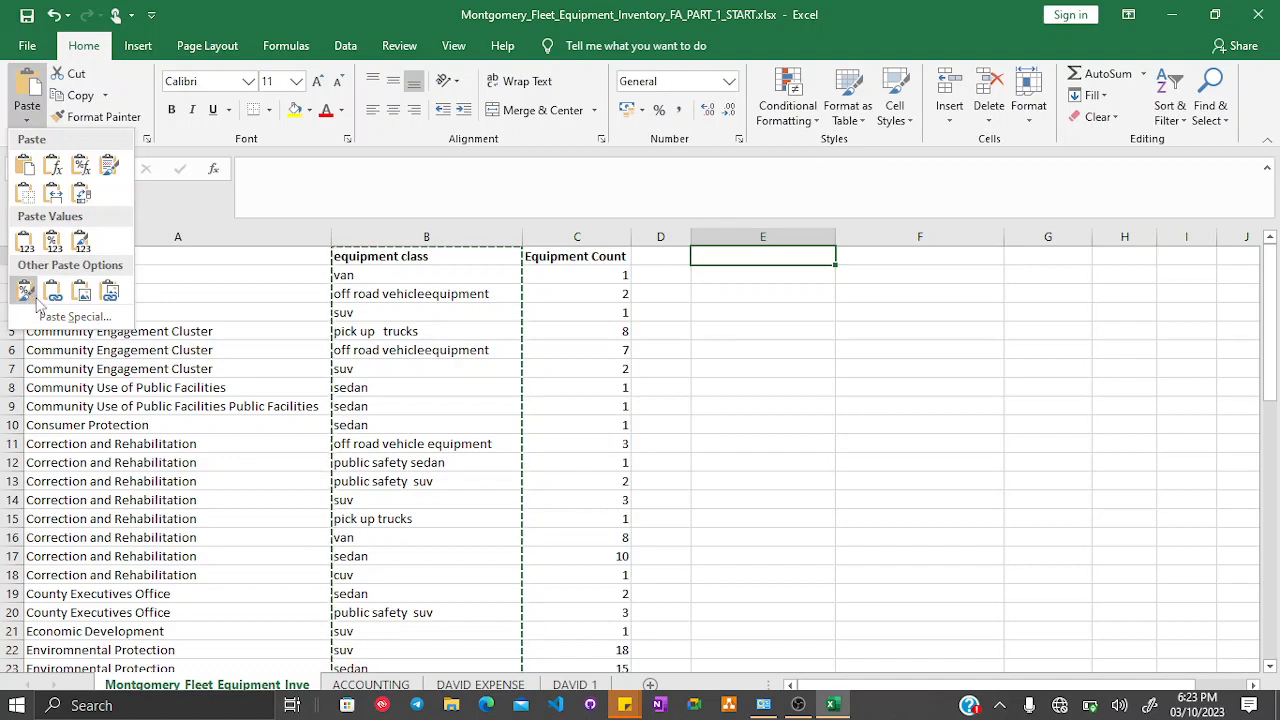
left_click(546, 377)
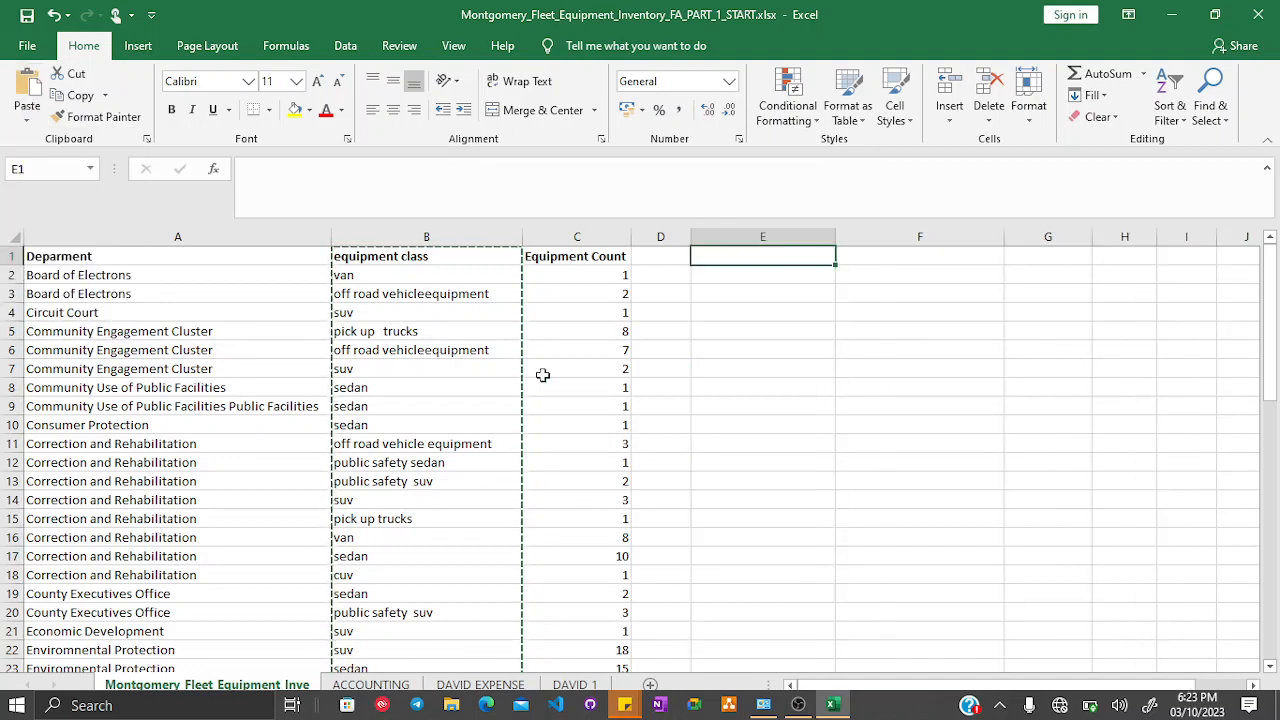
- Fill cell B8 yellow, then copy the whole of column B
left_click(410, 383)
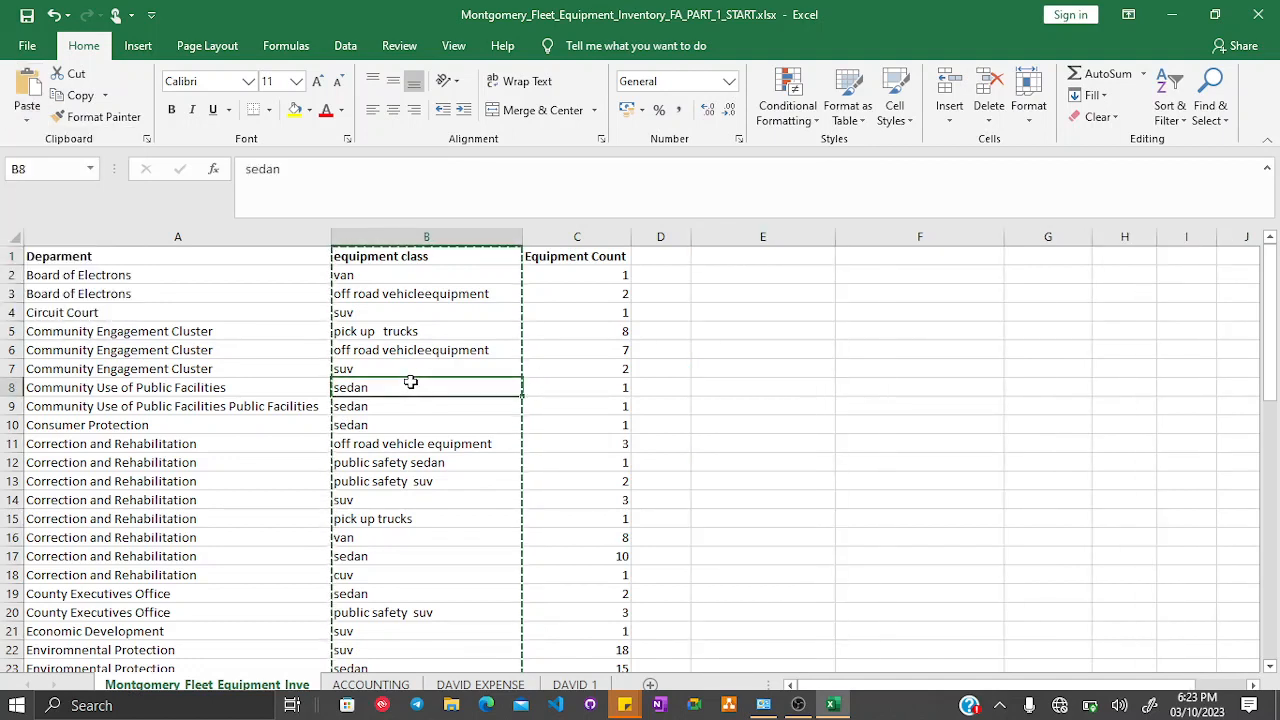
left_click(295, 110)
left_click(400, 237)
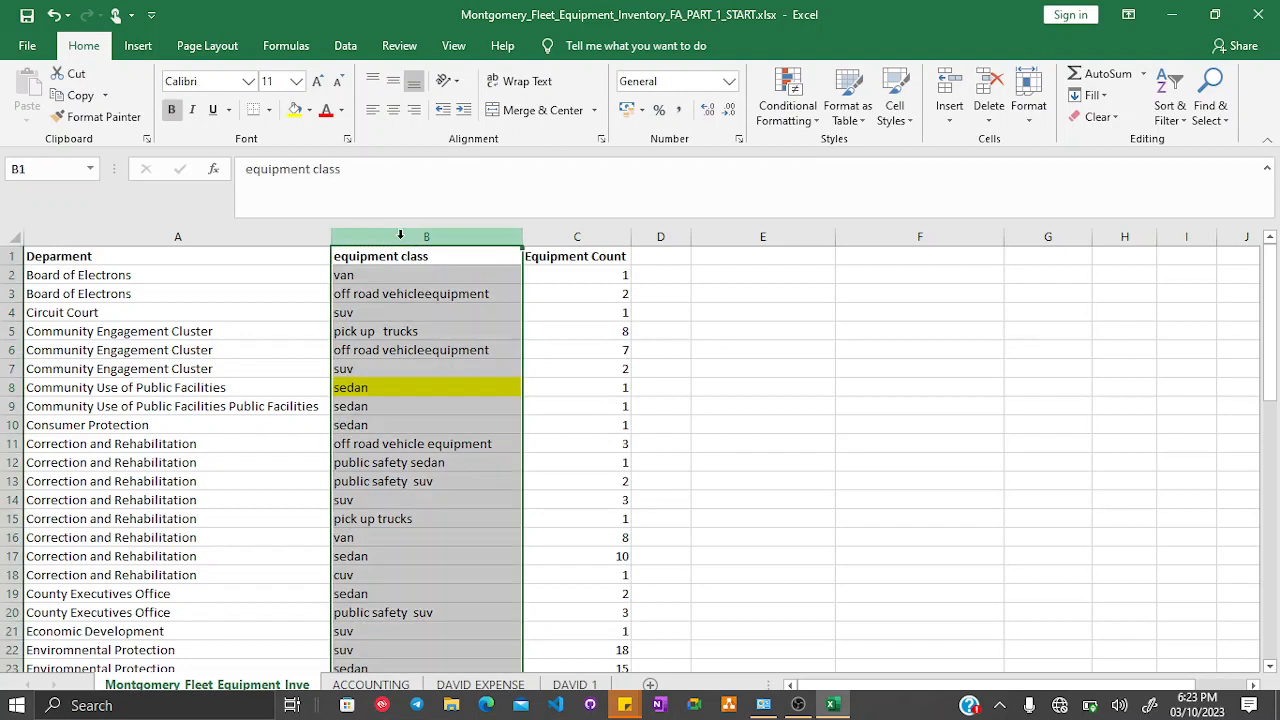
right_click(400, 236)
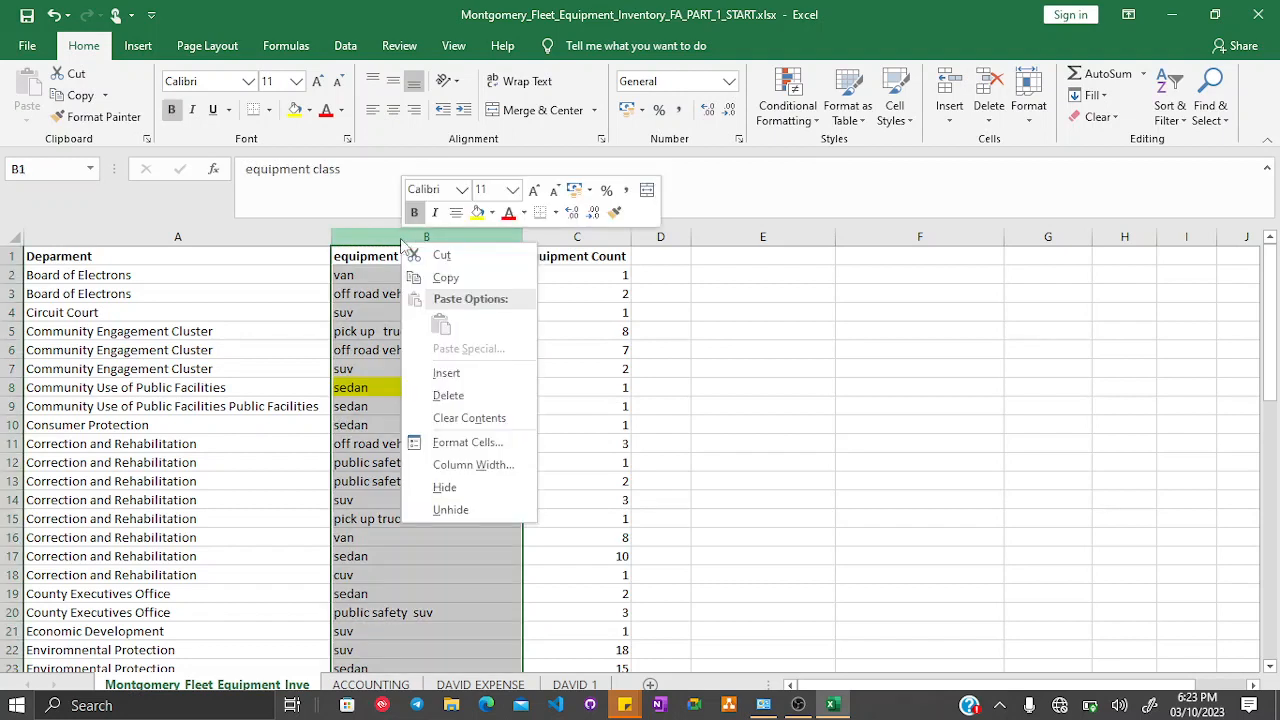
left_click(493, 281)
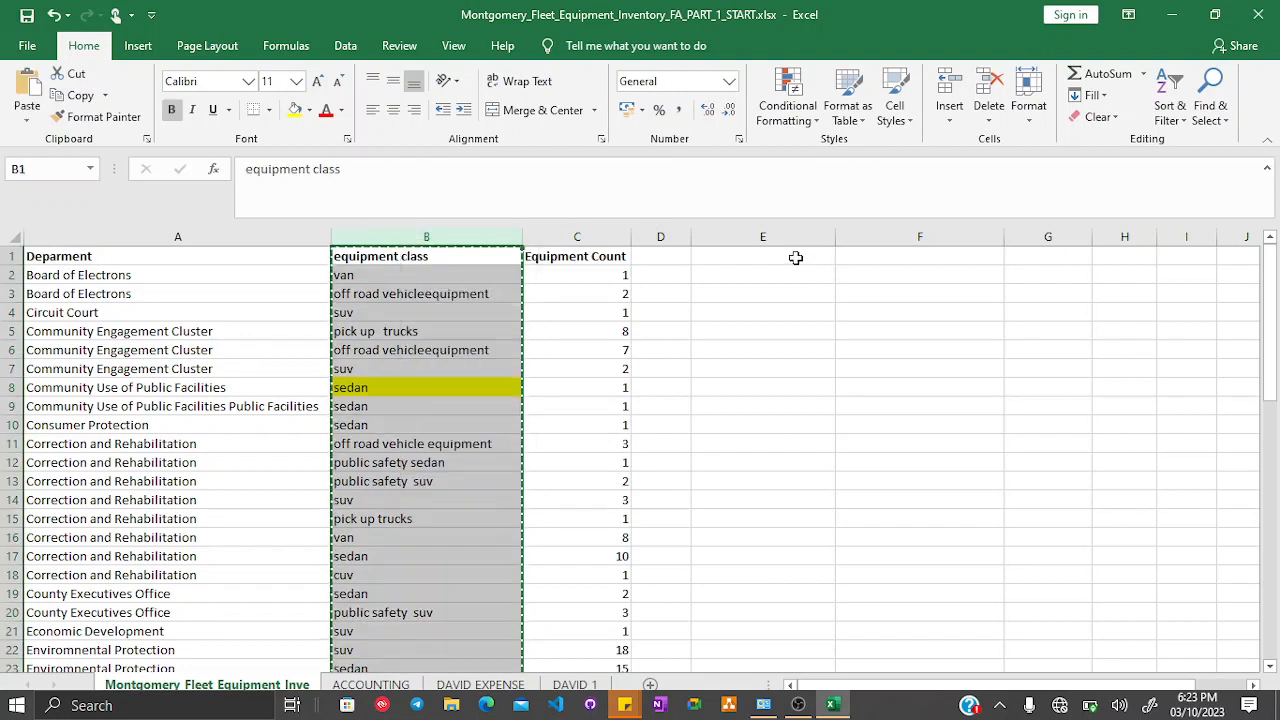
- Paste the copied column B into column E starting at E1, then undo the paste
left_click(795, 258)
key("ctrl+v")
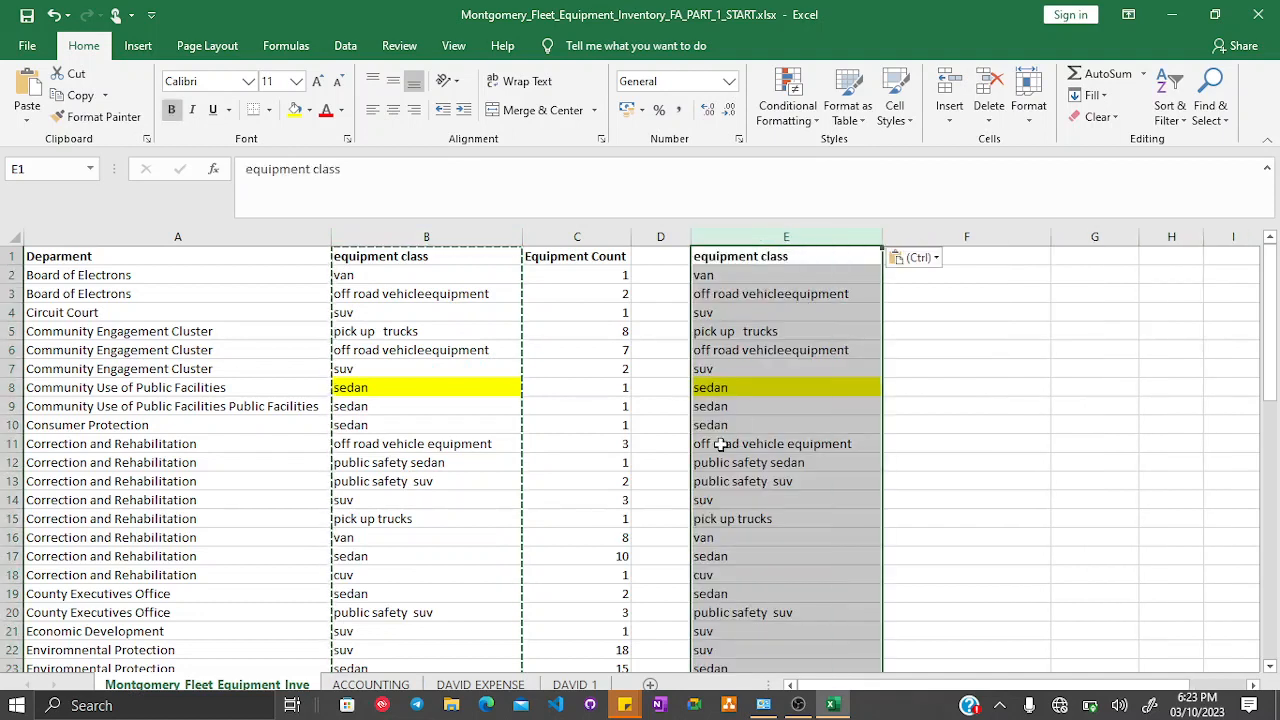
left_click(726, 387)
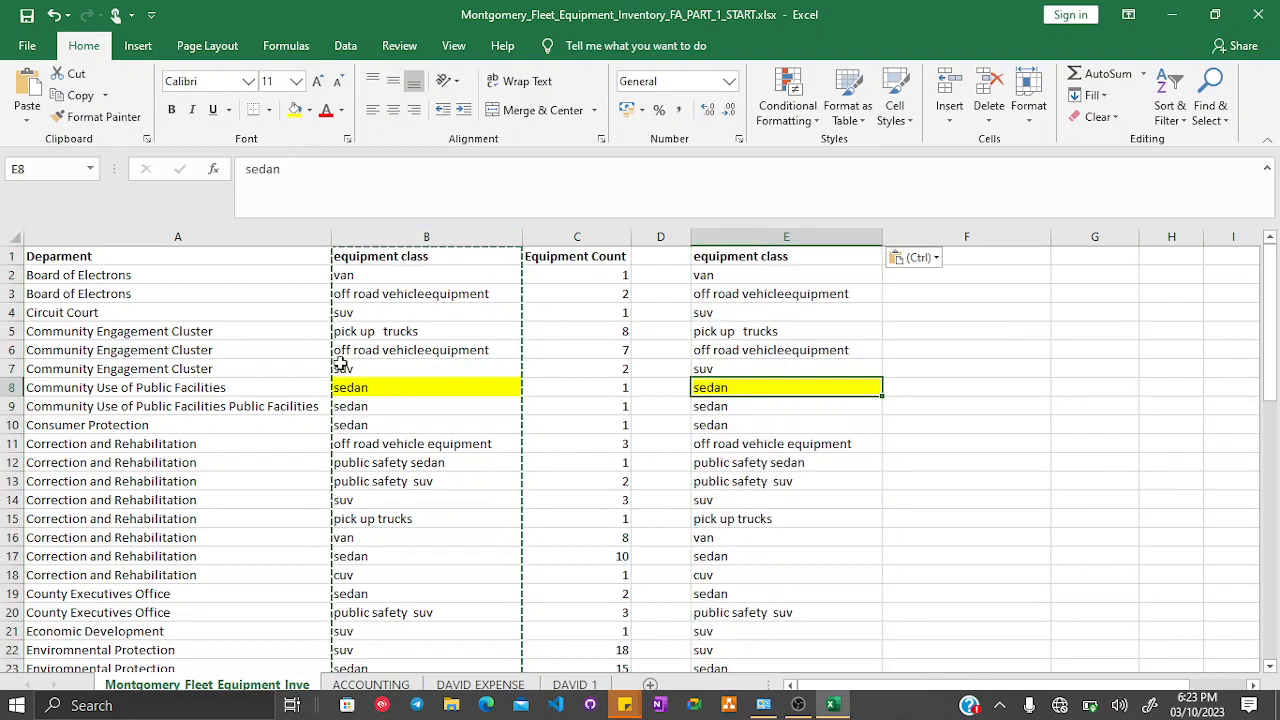
key("ctrl+z")
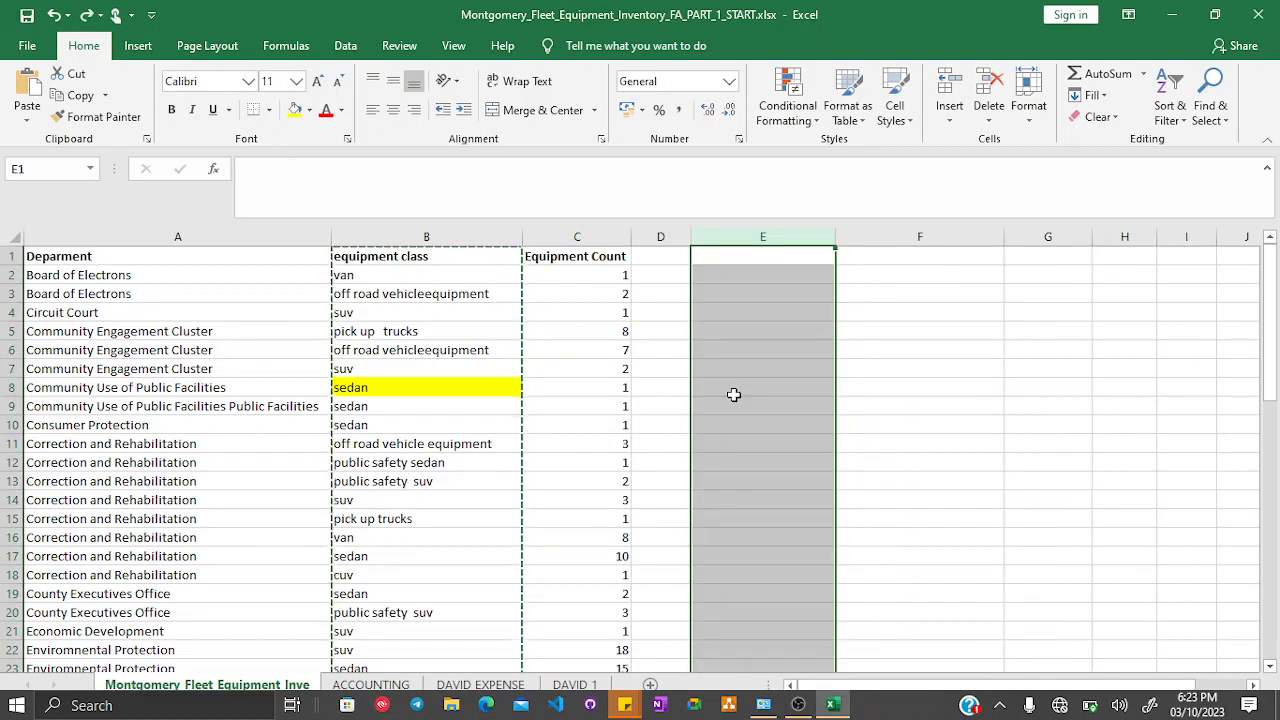
- Try to paste column B into column E as values only, dismissing the clipboard alert
left_click(435, 237)
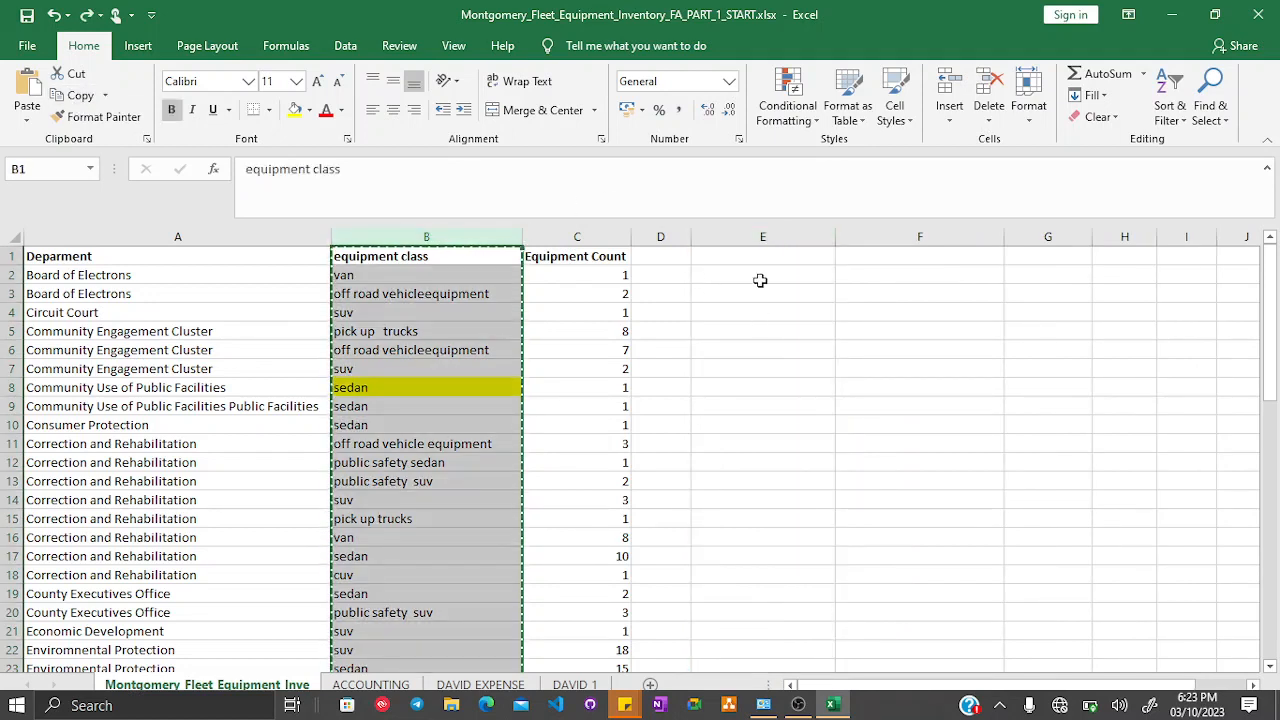
left_click(762, 237)
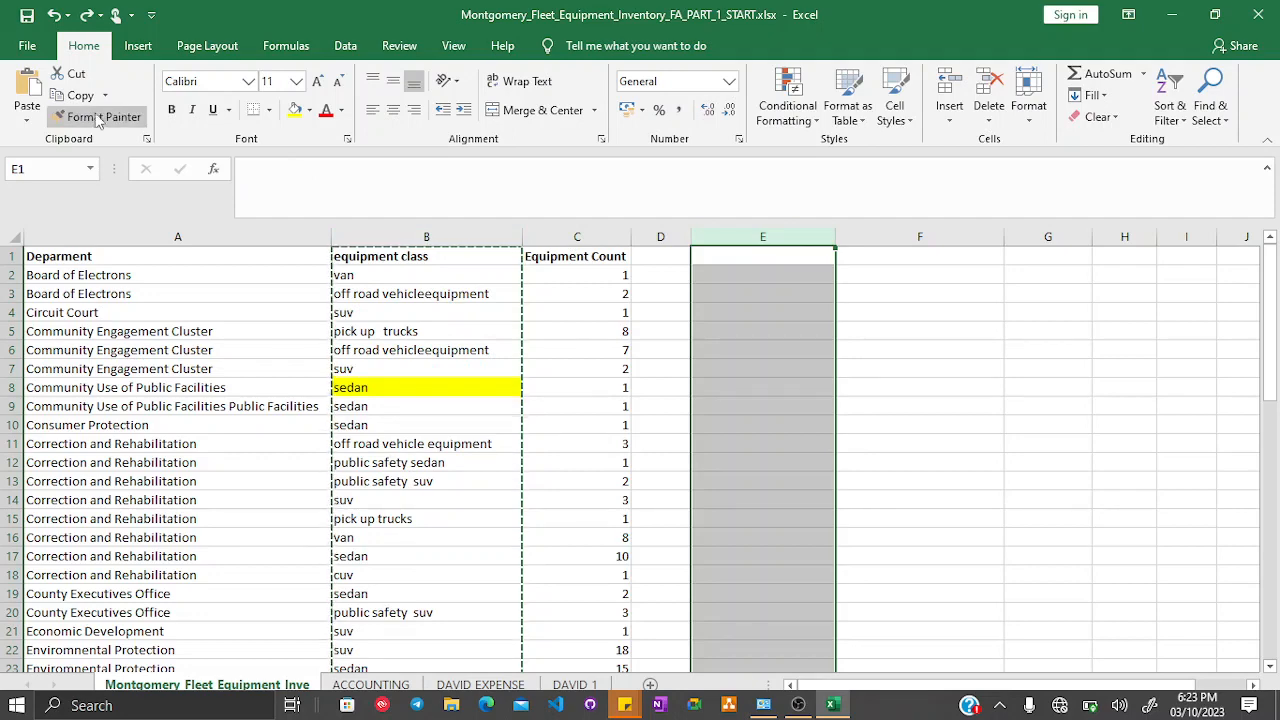
left_click(27, 120)
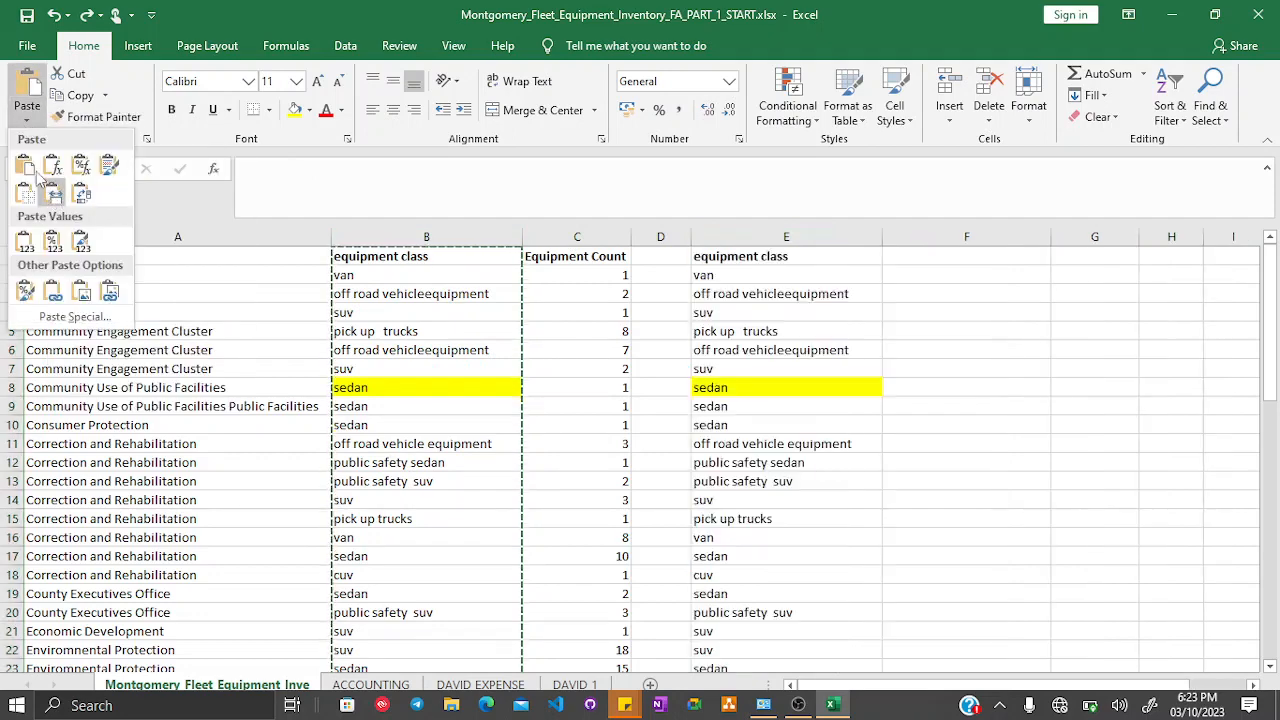
left_click(57, 243)
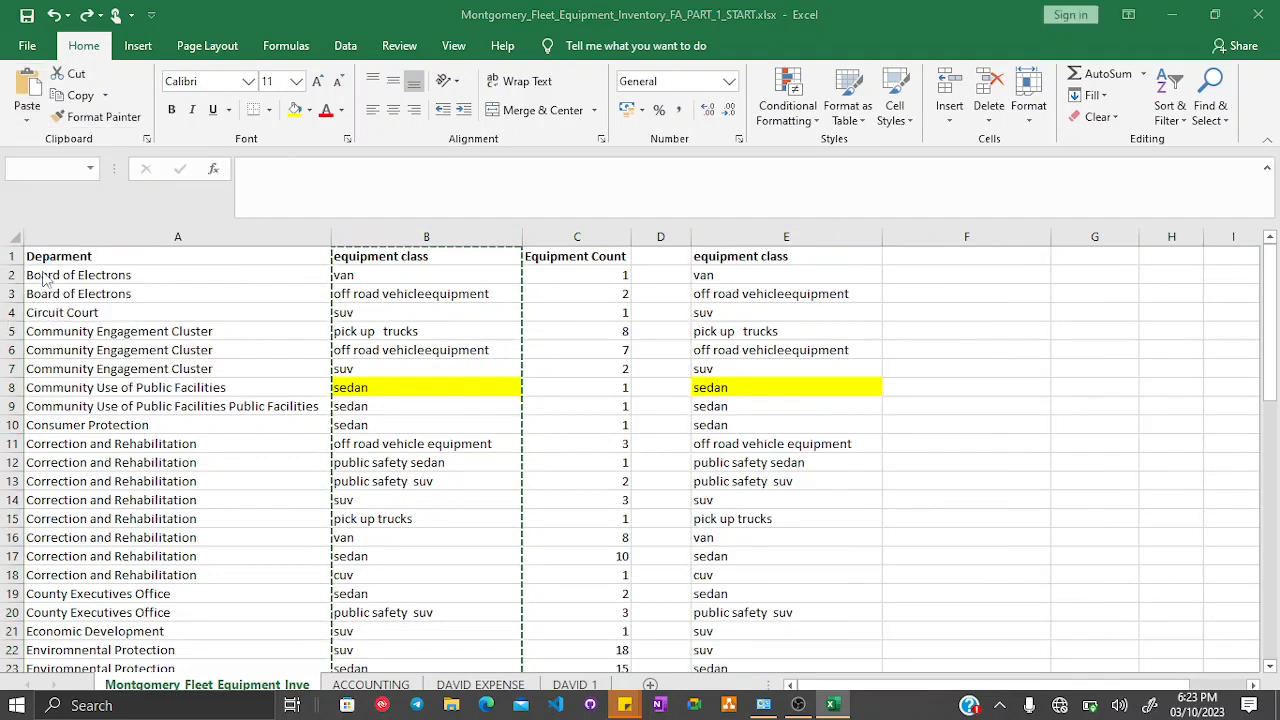
left_click(726, 420)
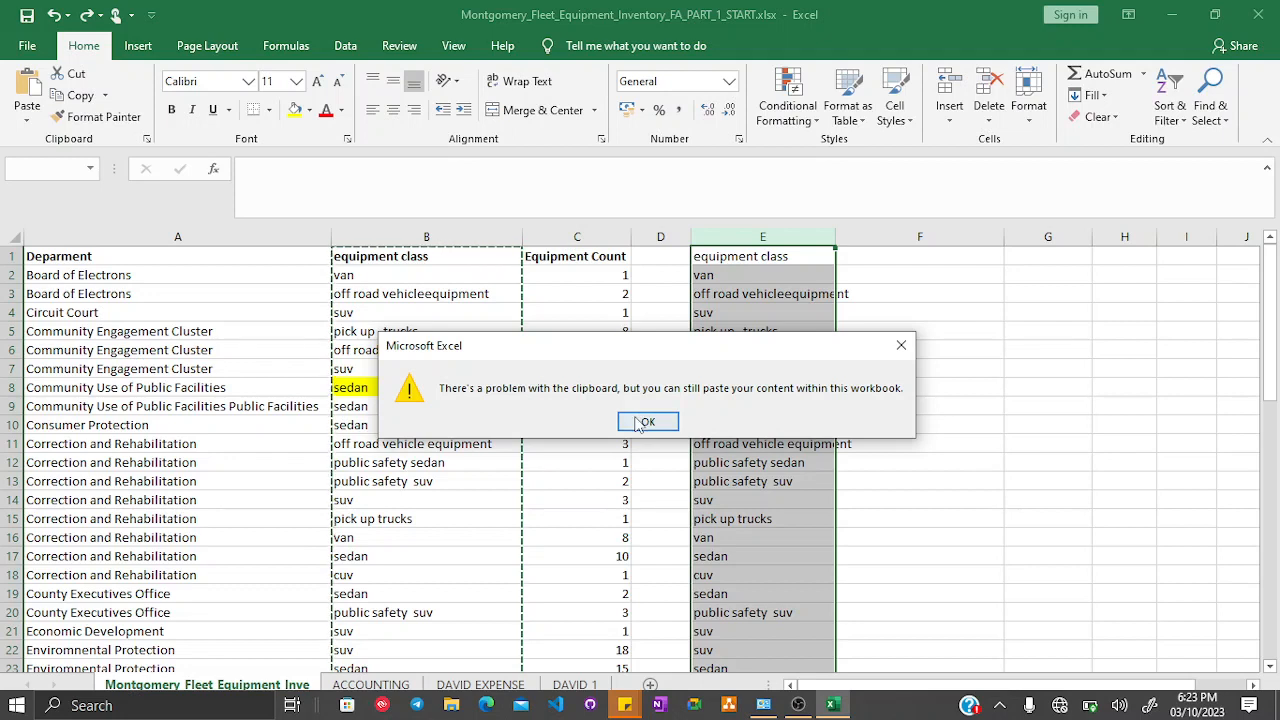
left_click(640, 418)
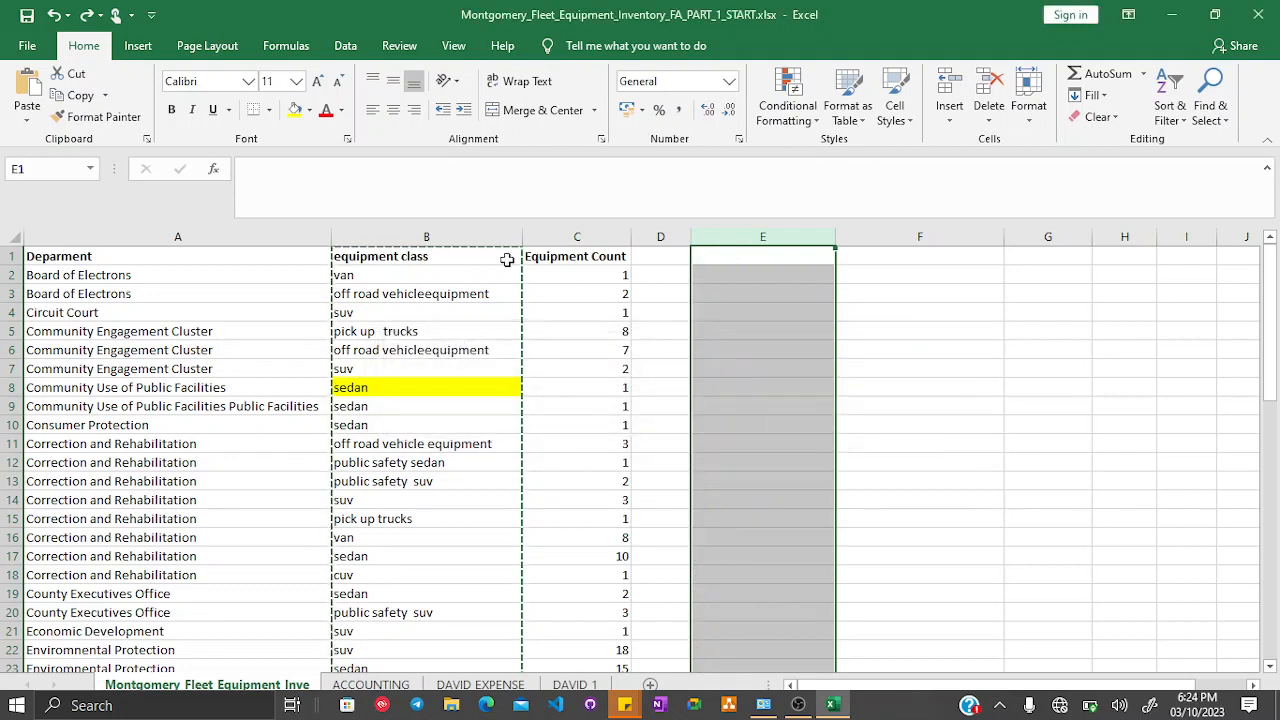
- Try to paste column B into column E keeping source column widths, dismiss the alert and undo
left_click(28, 120)
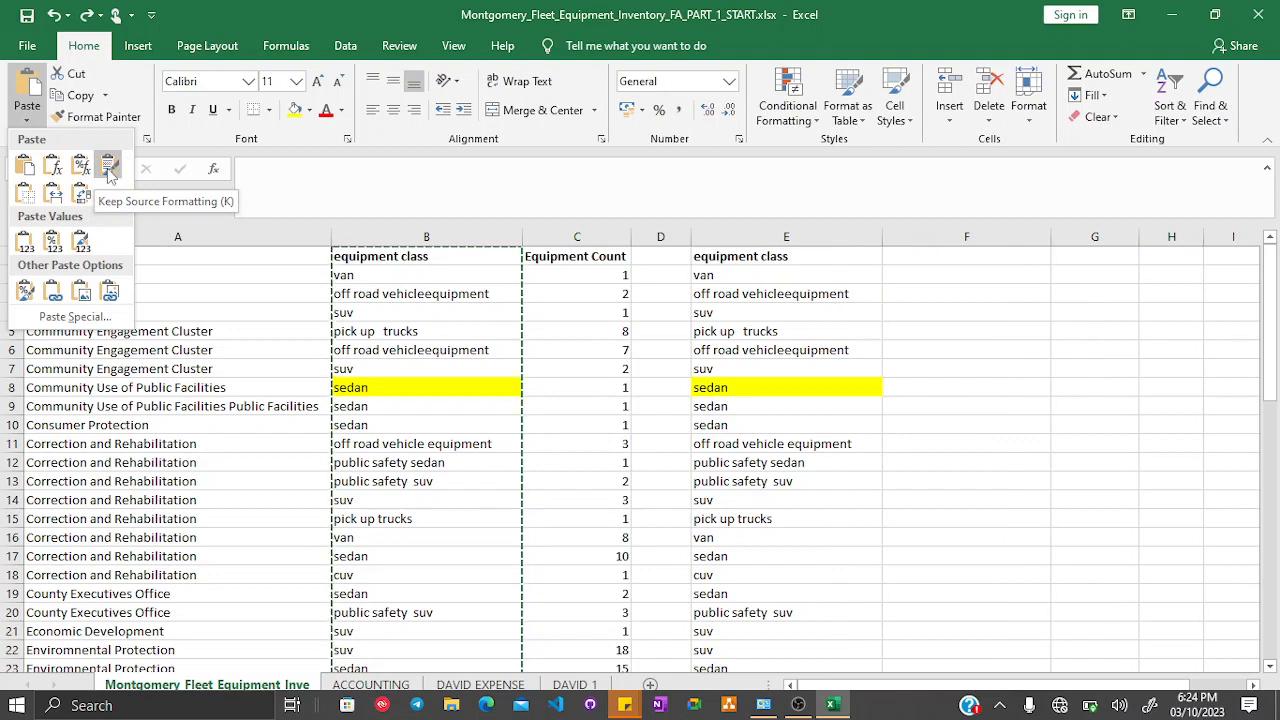
left_click(53, 197)
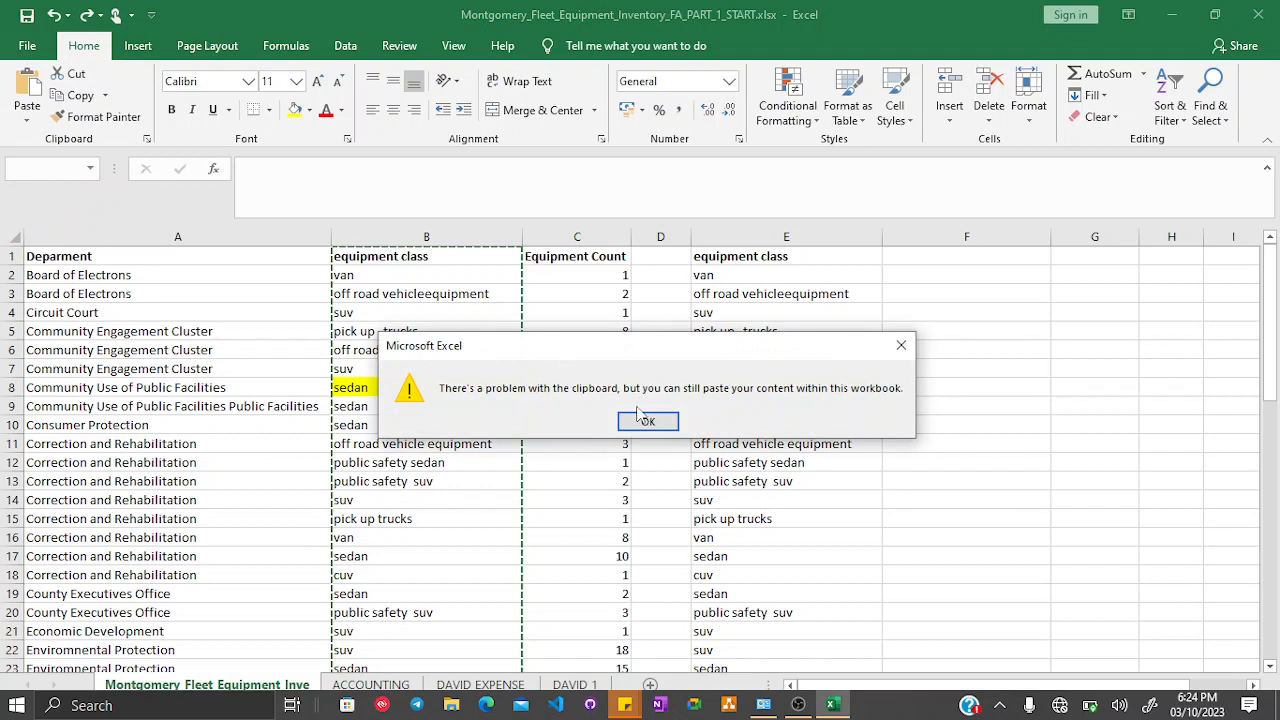
left_click(641, 418)
key("ctrl+z")
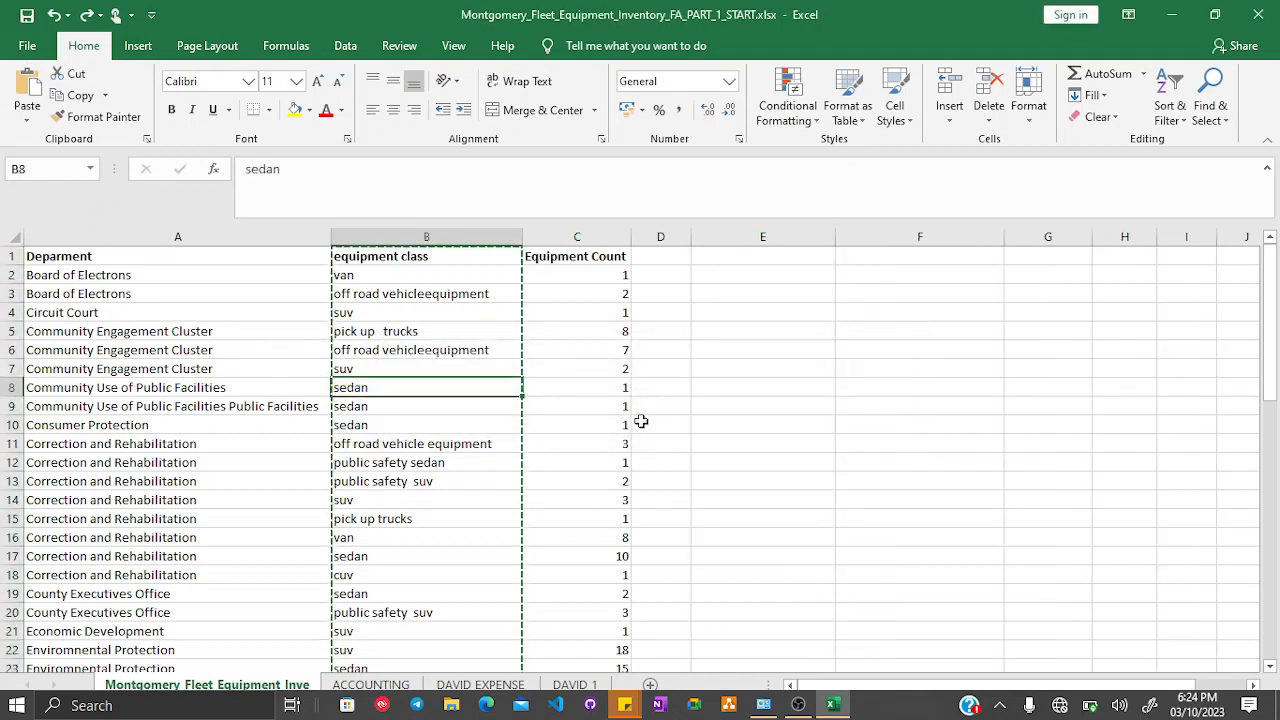
left_click(641, 422)
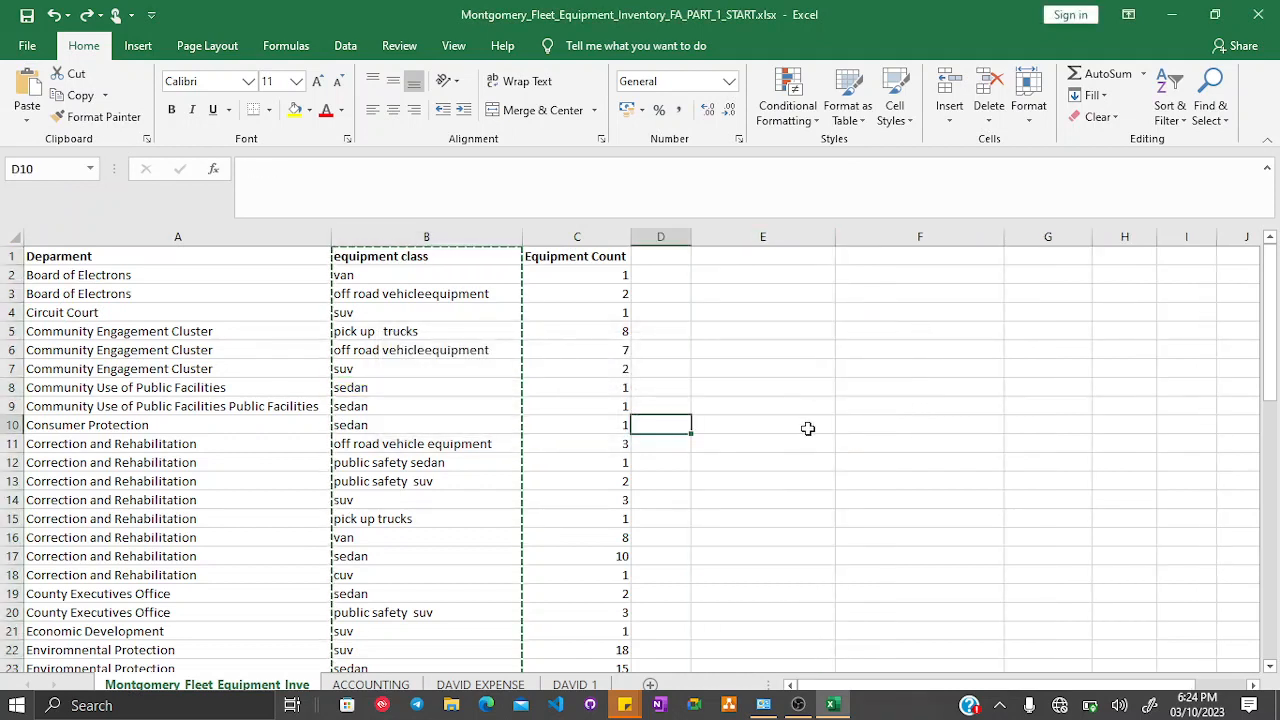
scroll(810, 412, "down", 8)
scroll(810, 408, "down", 7)
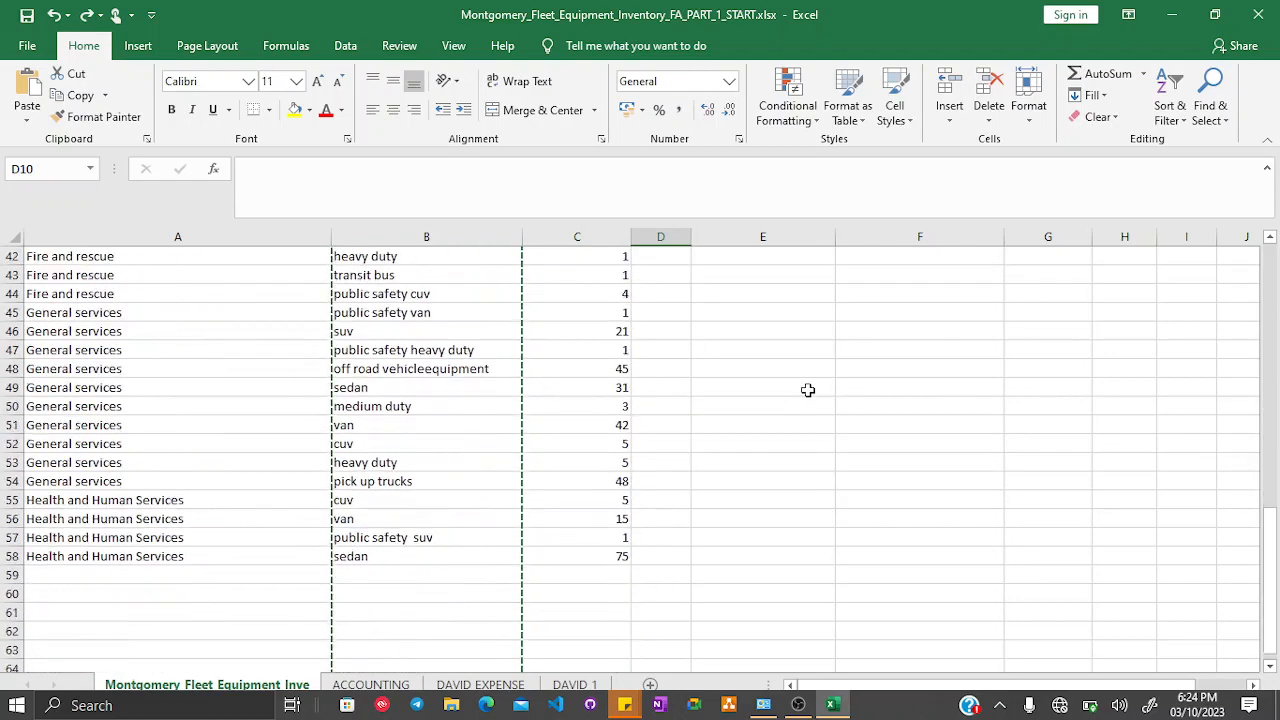
scroll(808, 395, "up", 7)
scroll(808, 390, "up", 7)
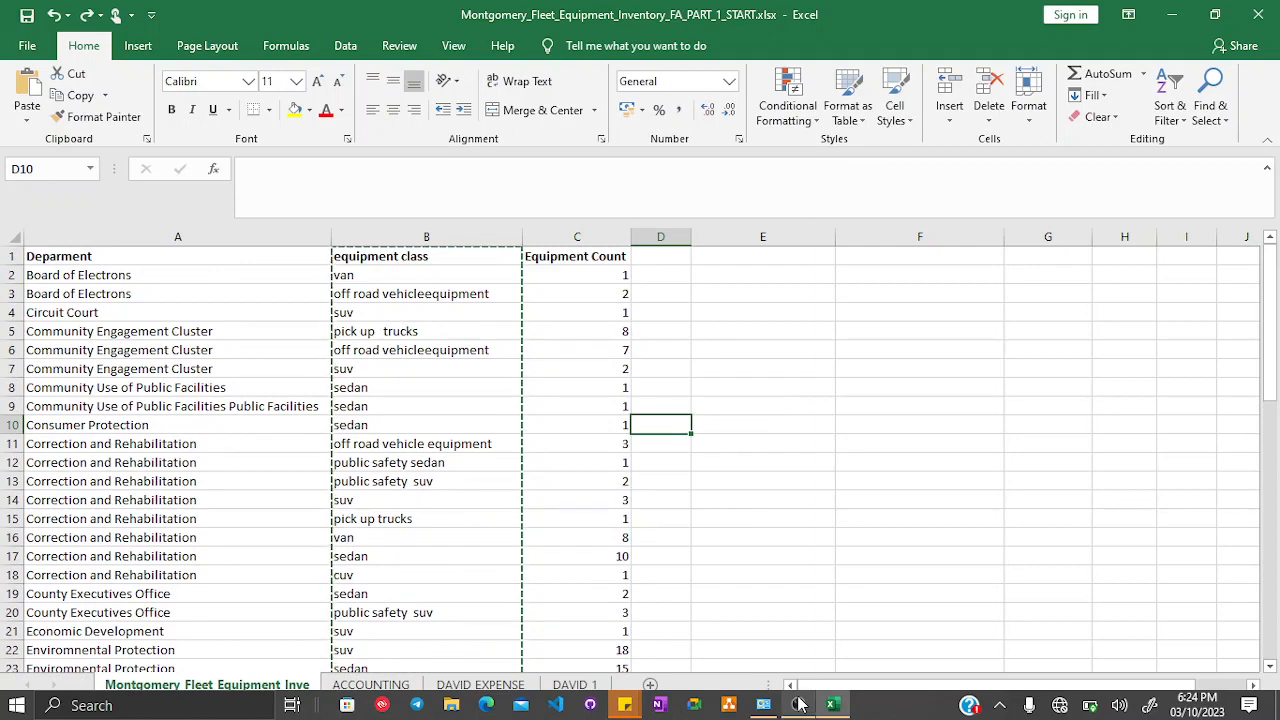
left_click(800, 706)
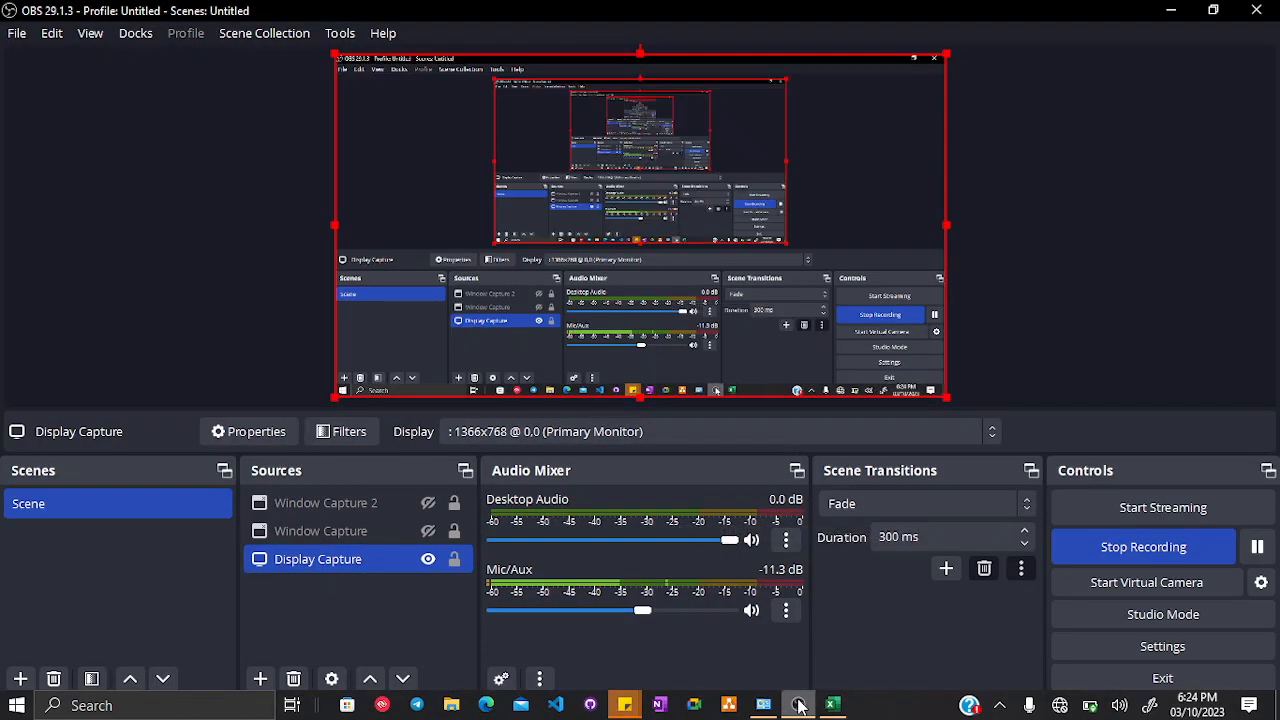